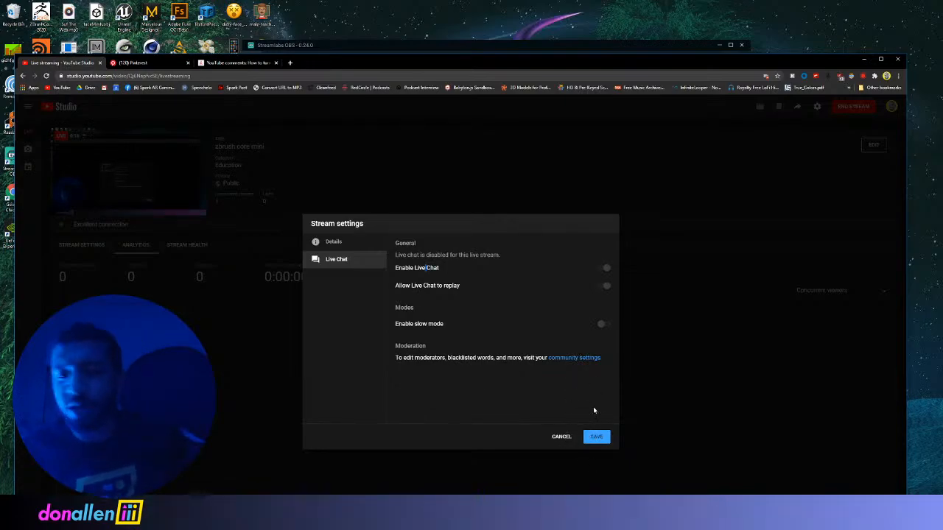
Save the stream settings and check which metrics the analytics chart offers.
{"action": "left_click", "coordinate": [596, 437]}
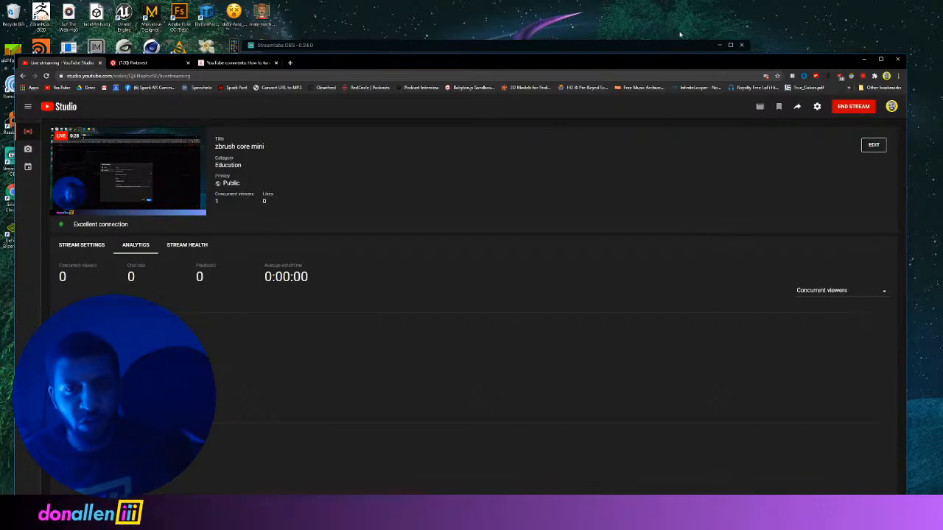
{"action": "left_click_drag", "start_coordinate": [701, 70], "coordinate": [713, 40]}
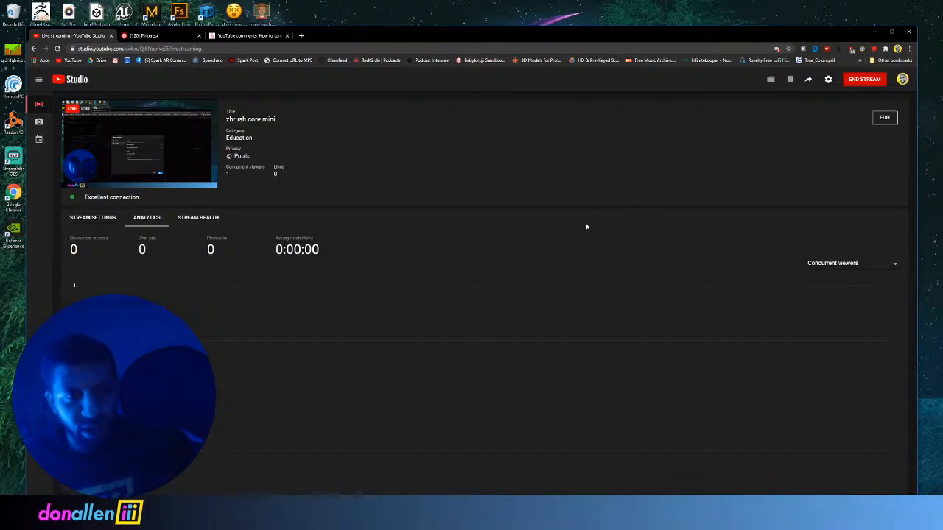
{"action": "left_click", "coordinate": [862, 268]}
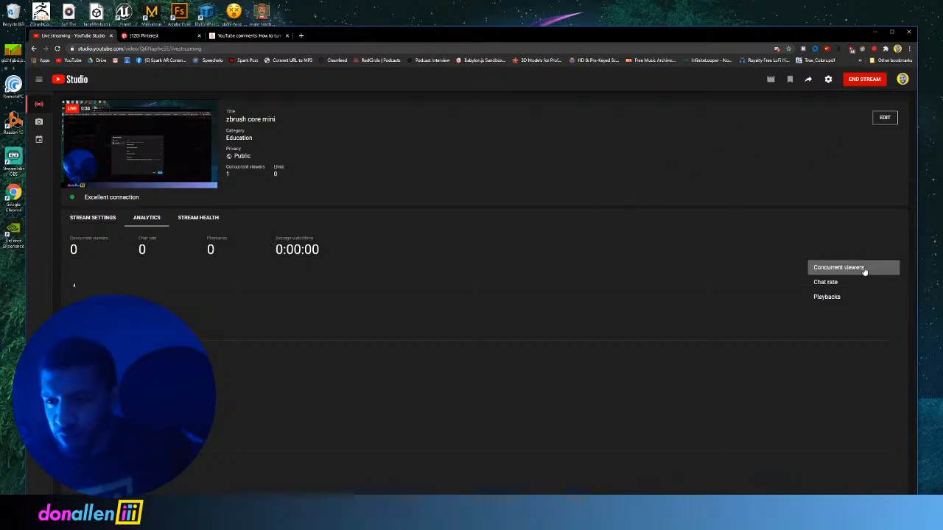
{"action": "left_click", "coordinate": [544, 242]}
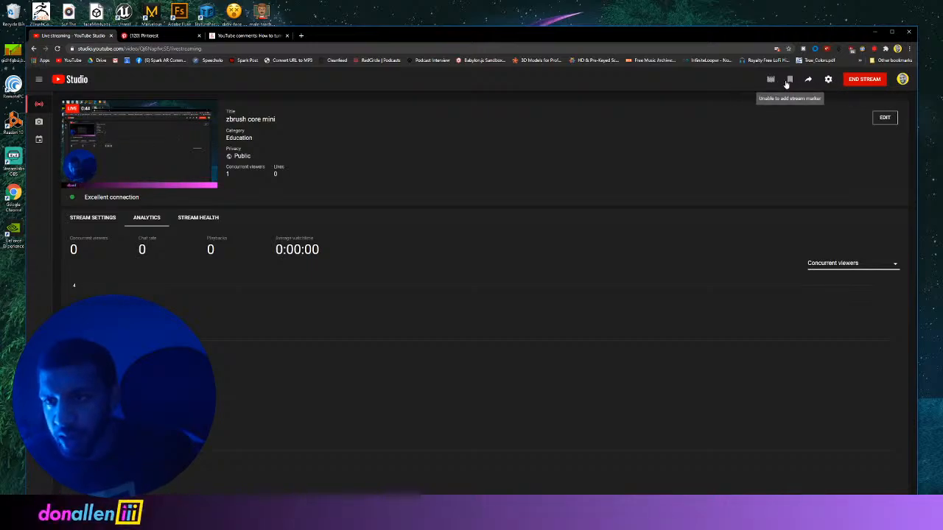
Review the Live Chat and Details sections of the stream settings, closing them without saving.
{"action": "left_click", "coordinate": [829, 81]}
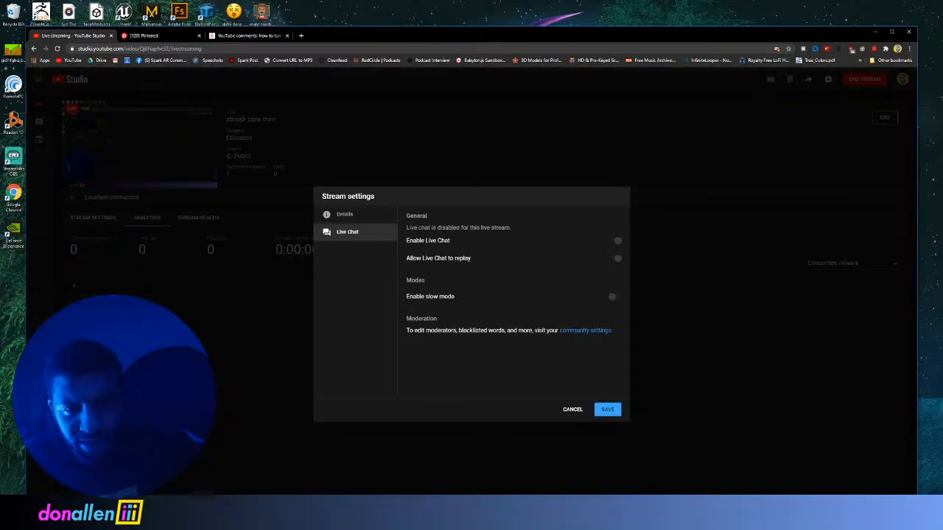
{"action": "left_click_drag", "start_coordinate": [430, 228], "coordinate": [546, 236]}
{"action": "left_click", "coordinate": [509, 252]}
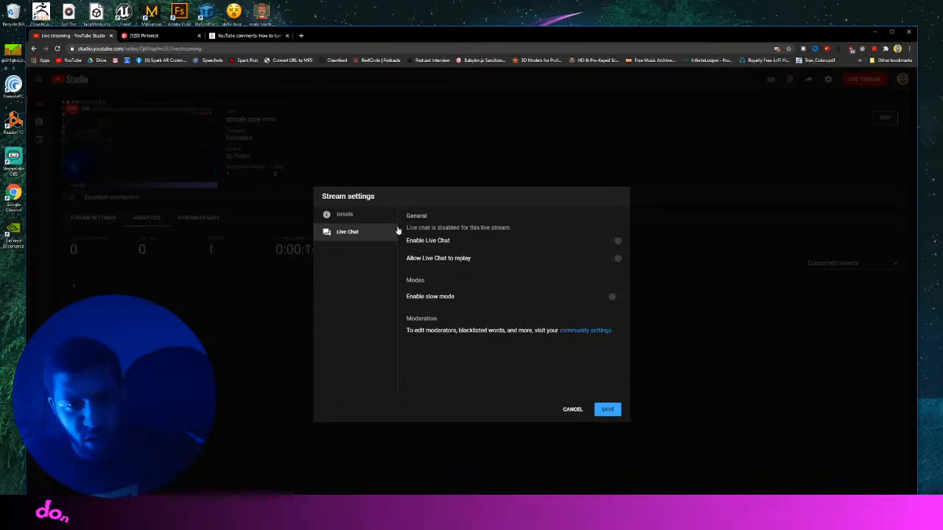
{"action": "left_click_drag", "start_coordinate": [418, 228], "coordinate": [457, 228]}
{"action": "left_click", "coordinate": [477, 194]}
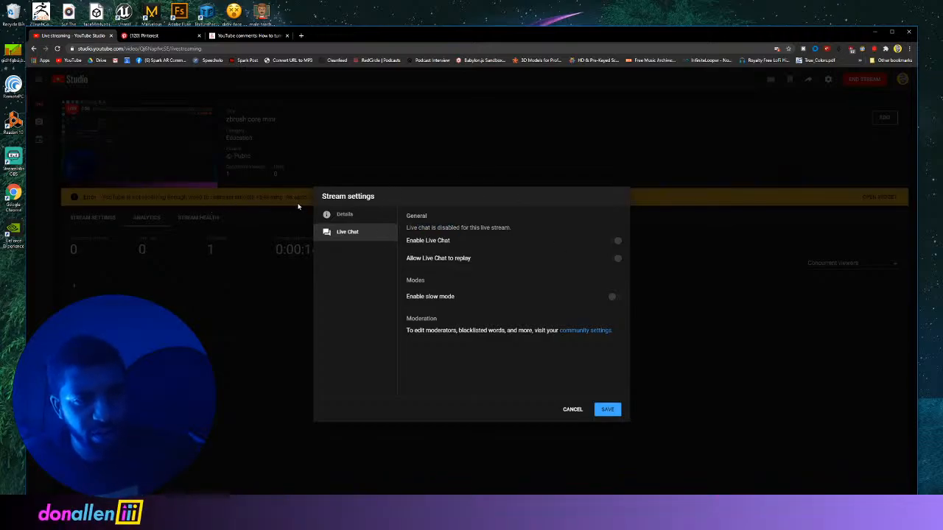
{"action": "left_click", "coordinate": [343, 215]}
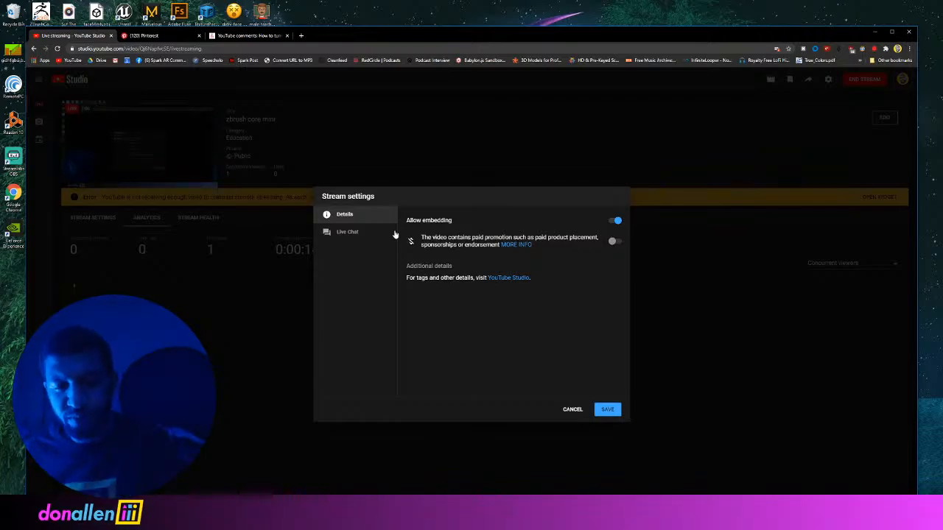
{"action": "left_click", "coordinate": [571, 410]}
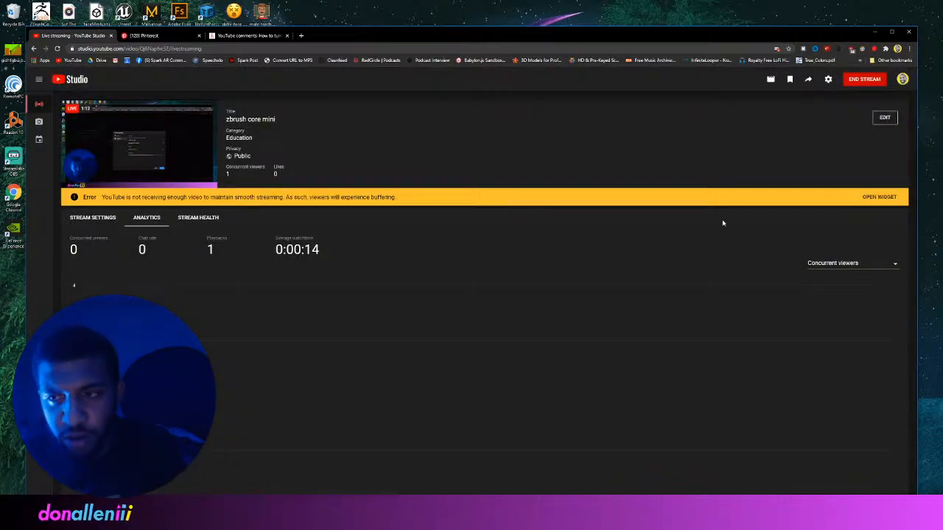
Try to enable live chat, chat replay and slow mode in the stream settings, and save.
{"action": "left_click", "coordinate": [828, 79]}
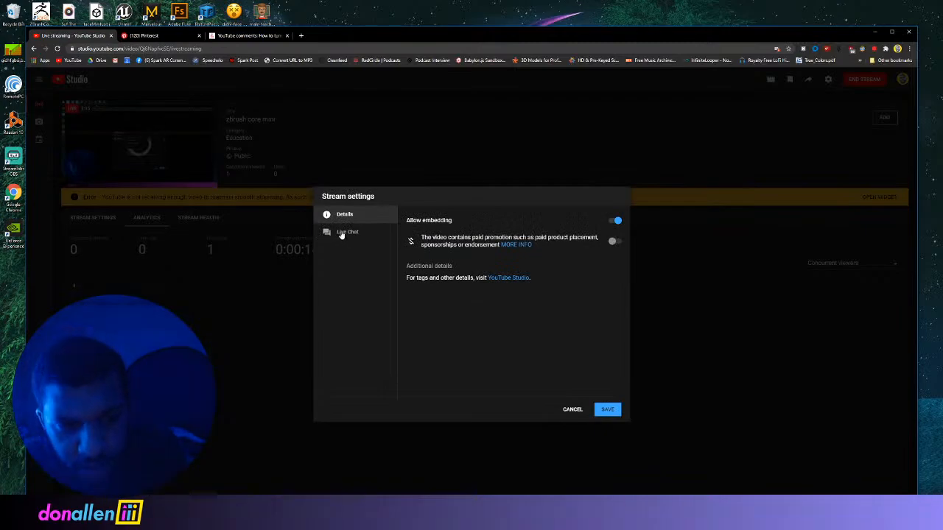
{"action": "left_click", "coordinate": [357, 233]}
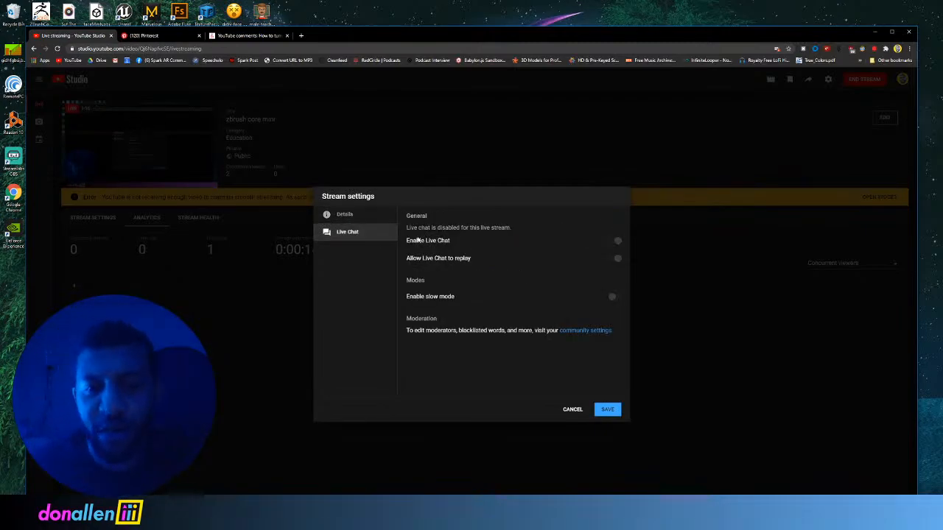
{"action": "left_click_drag", "start_coordinate": [407, 228], "coordinate": [512, 232]}
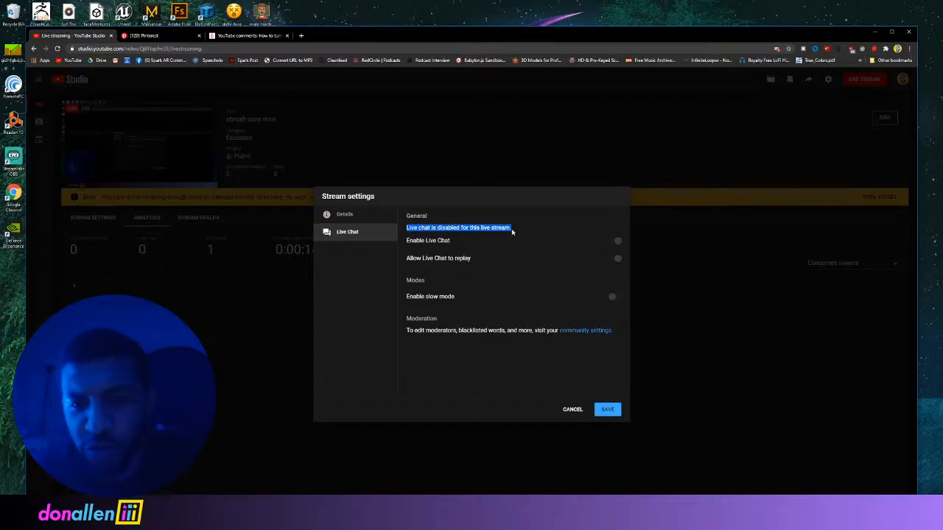
{"action": "left_click", "coordinate": [615, 243]}
{"action": "left_click_drag", "start_coordinate": [614, 259], "coordinate": [614, 302]}
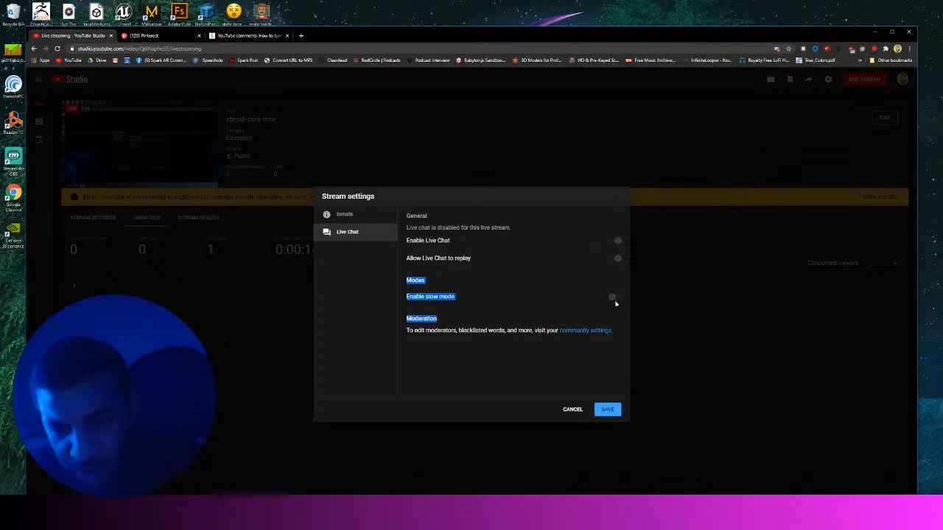
{"action": "left_click", "coordinate": [610, 296]}
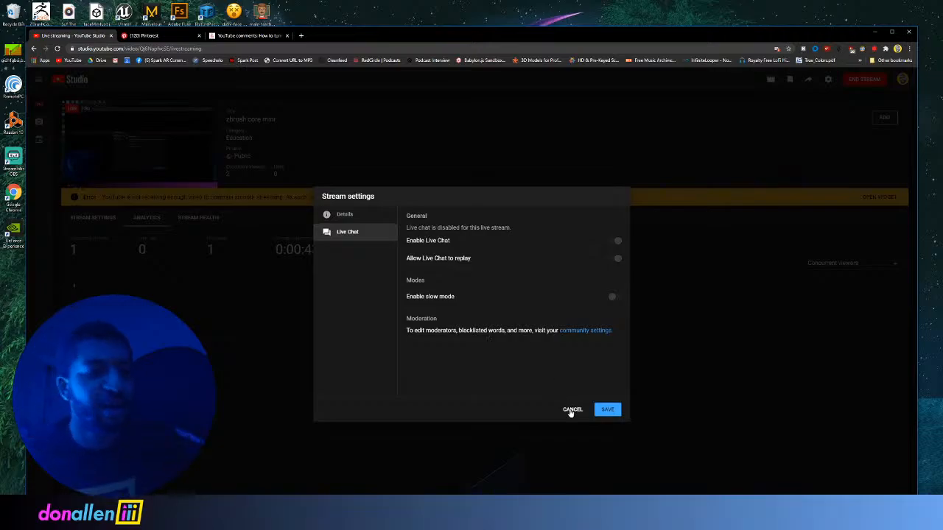
{"action": "left_click", "coordinate": [340, 214]}
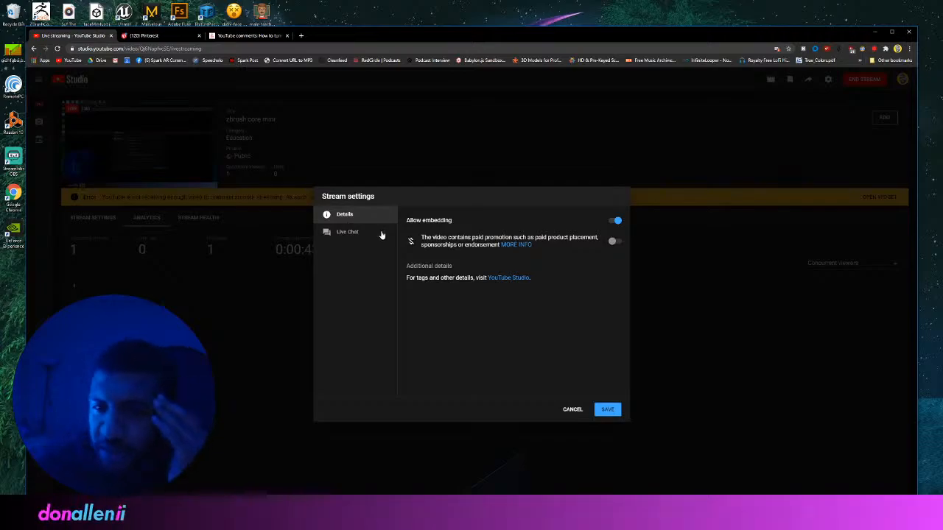
{"action": "left_click", "coordinate": [344, 232]}
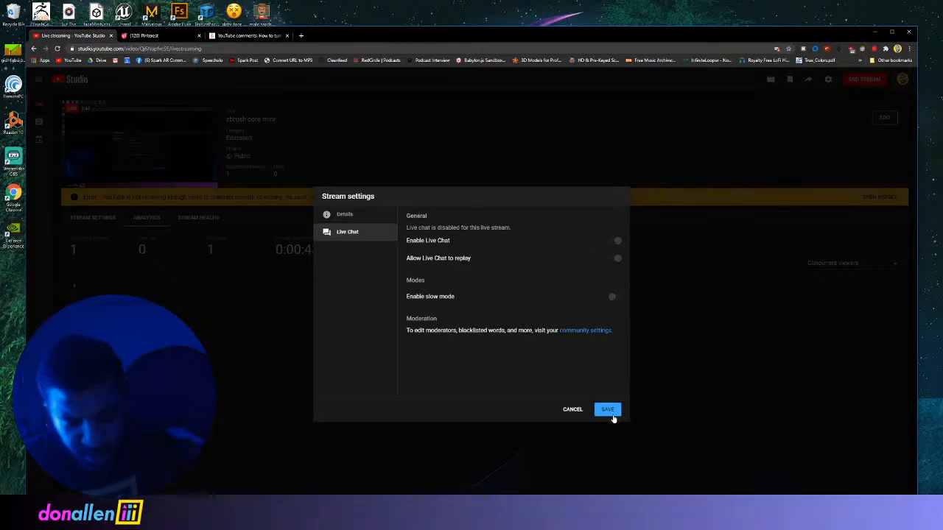
{"action": "left_click", "coordinate": [608, 411]}
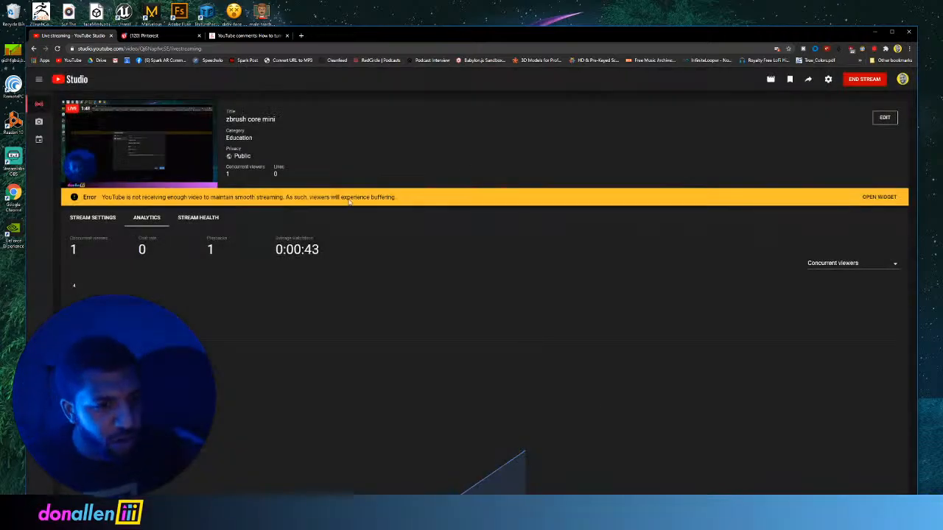
Look through the stream settings, analytics and stream health views and the preview player's options for a chat setting.
{"action": "left_click", "coordinate": [100, 219]}
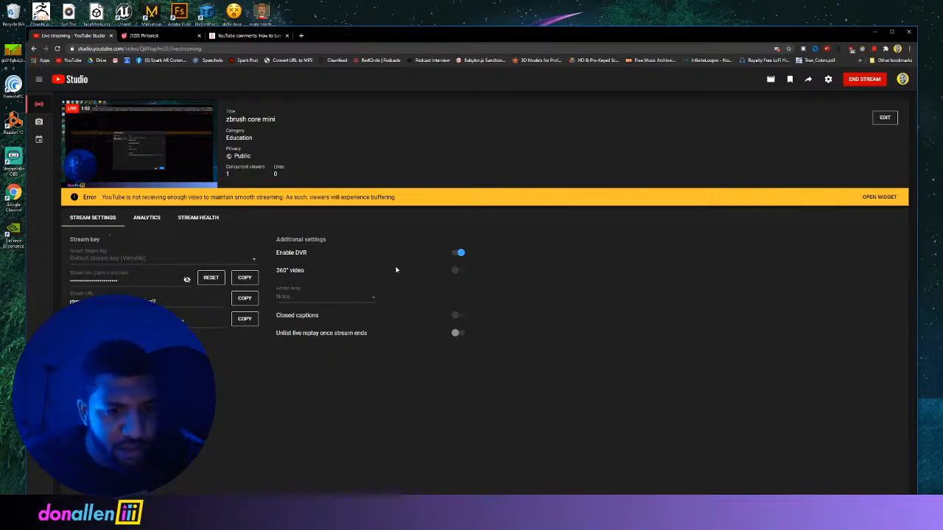
{"action": "left_click", "coordinate": [145, 219]}
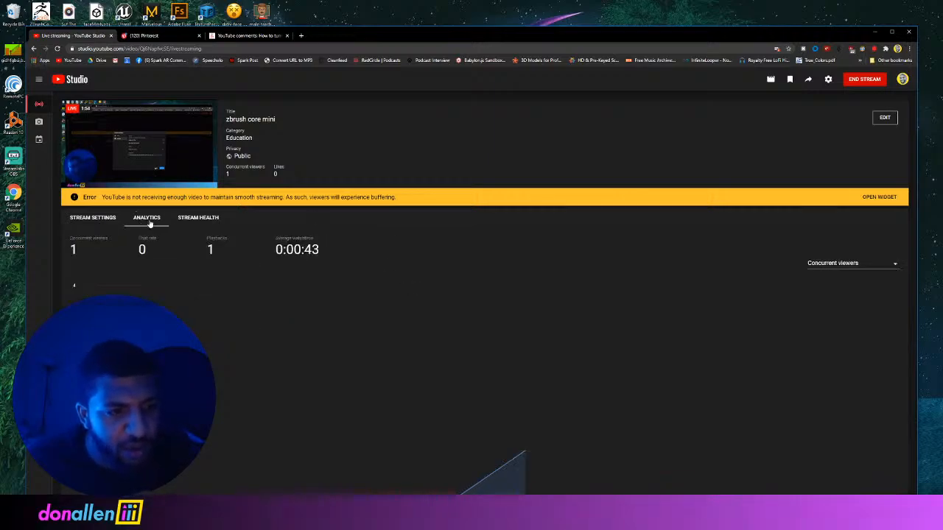
{"action": "left_click", "coordinate": [201, 218]}
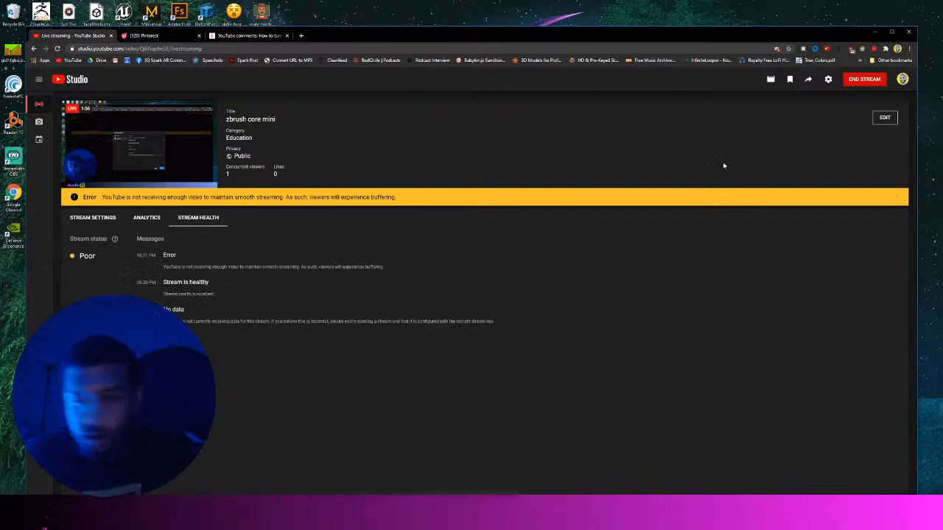
{"action": "mouse_move", "coordinate": [179, 152]}
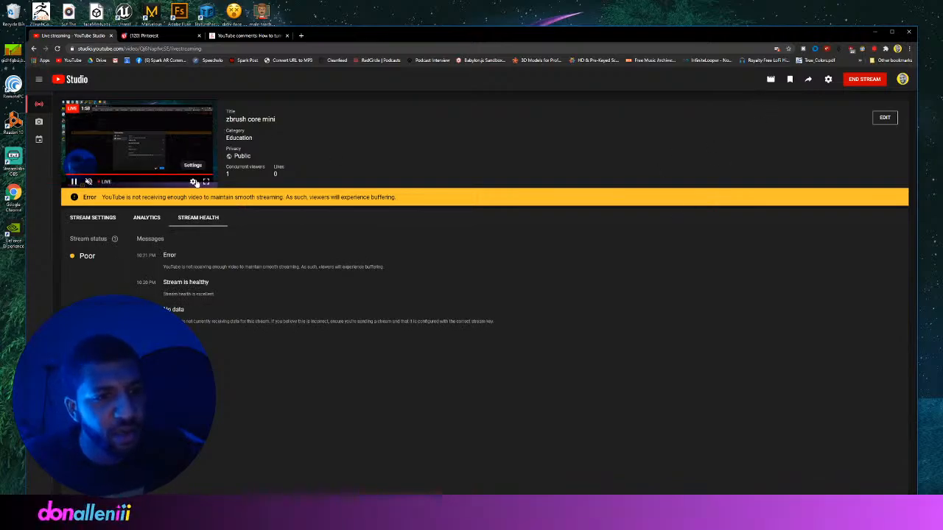
{"action": "left_click", "coordinate": [193, 182]}
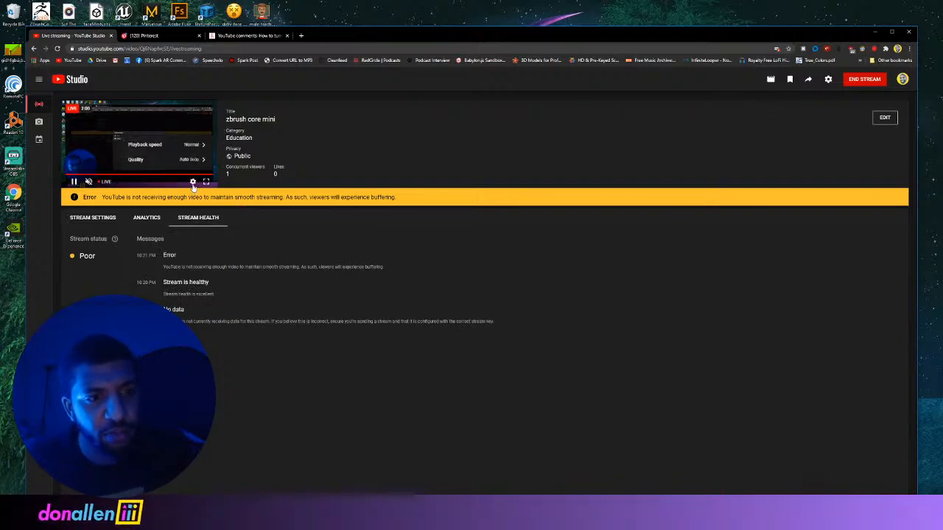
{"action": "left_click", "coordinate": [193, 183]}
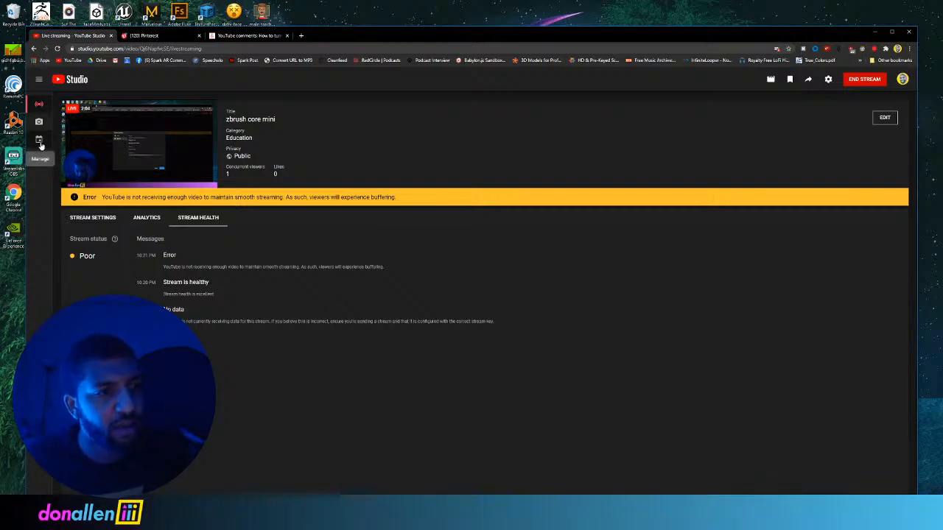
Edit the zbrush core mini stream's audience to "No, it's not made for kids" and save.
{"action": "left_click", "coordinate": [884, 118]}
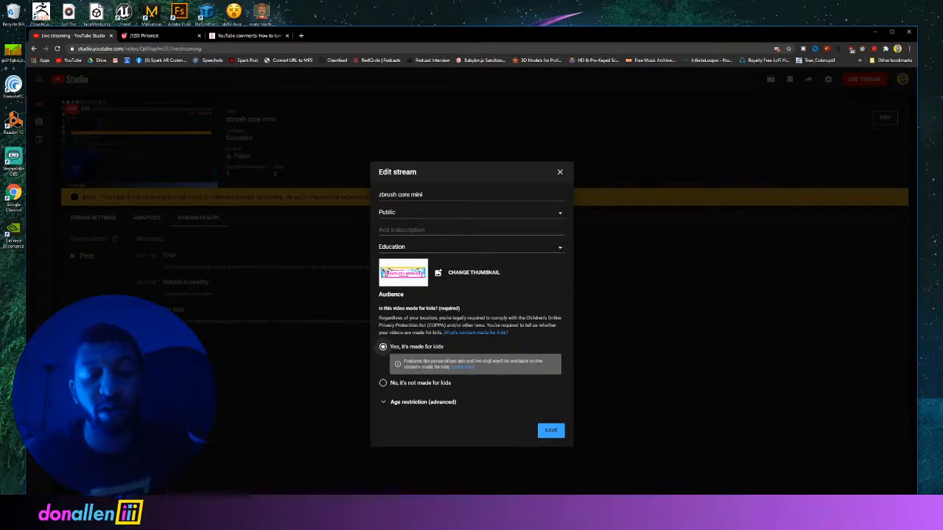
{"action": "left_click", "coordinate": [382, 384]}
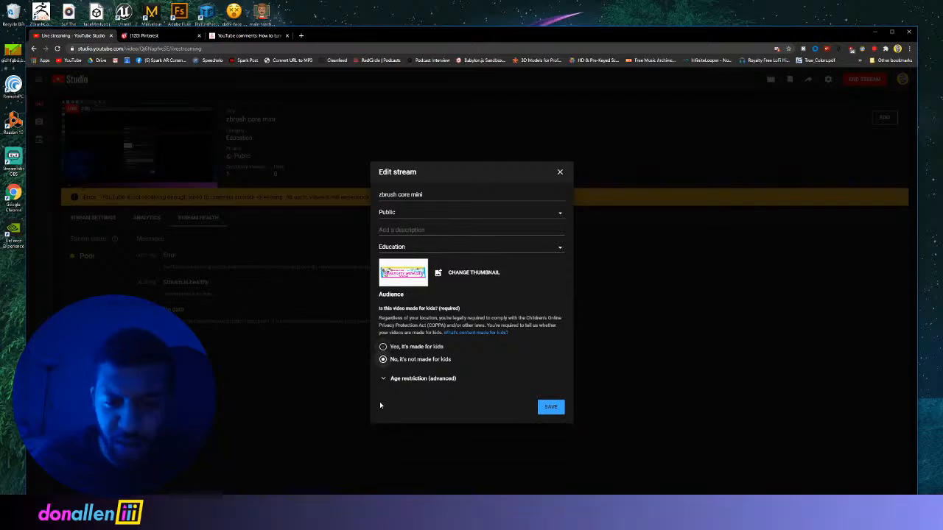
{"action": "left_click", "coordinate": [551, 418]}
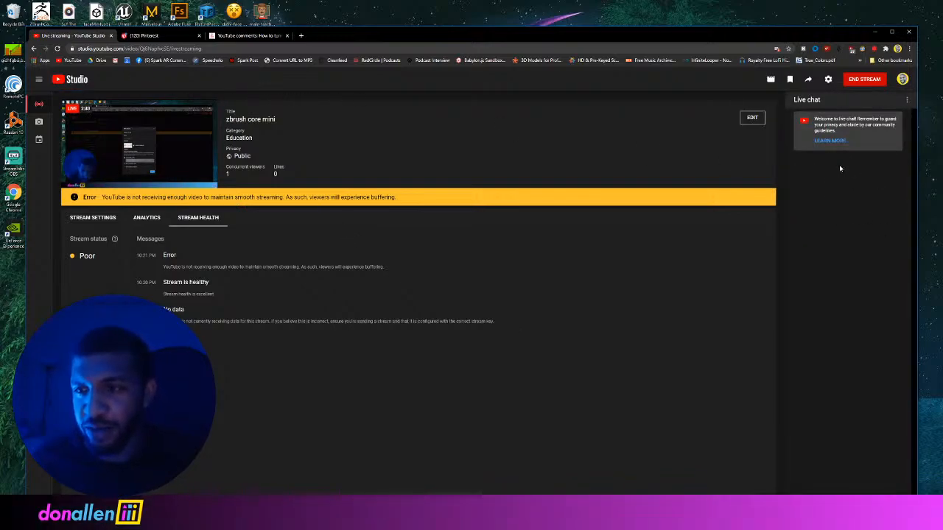
Pop the live chat out into its own window, place it at the desktop's upper right and make it narrower.
{"action": "left_click", "coordinate": [907, 101]}
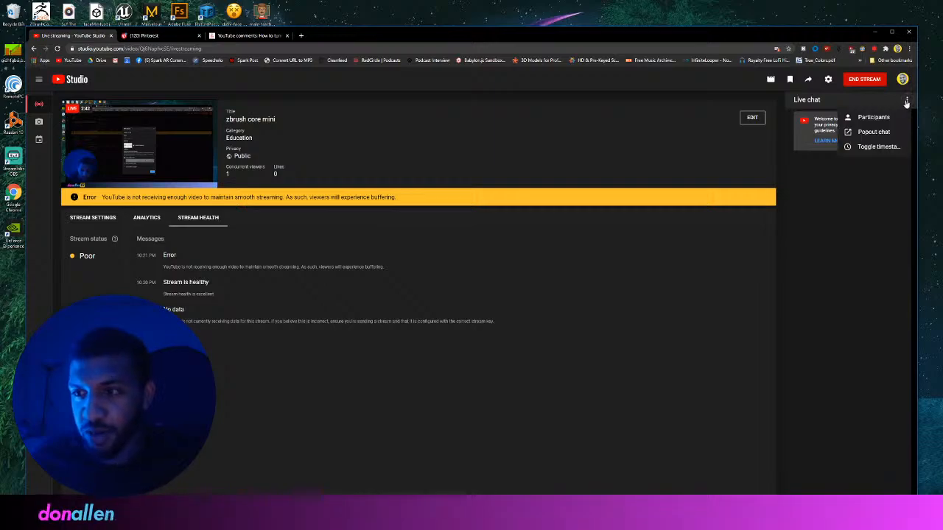
{"action": "left_click", "coordinate": [884, 133]}
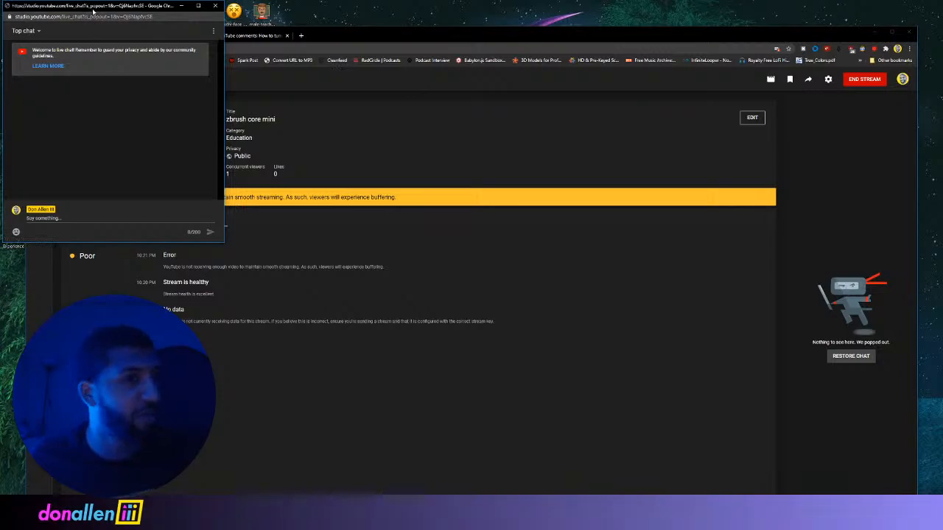
{"action": "left_click_drag", "start_coordinate": [93, 13], "coordinate": [813, 21]}
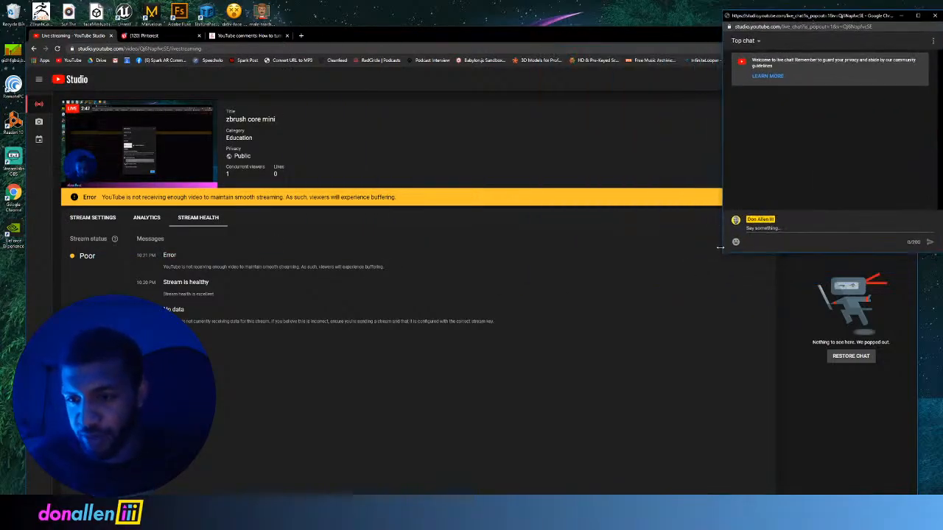
{"action": "left_click_drag", "start_coordinate": [722, 251], "coordinate": [780, 301]}
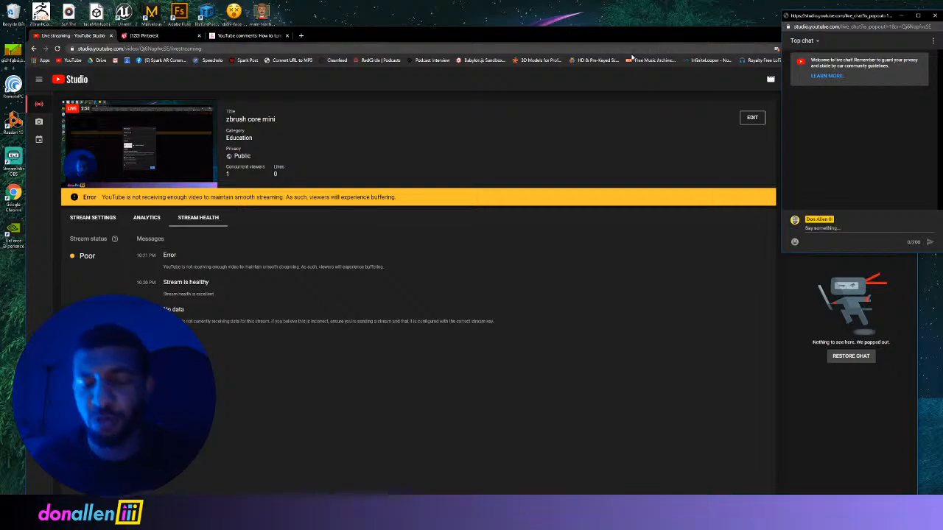
Move and resize the main browser window so it fills the desktop area beside the chat window.
{"action": "mouse_move", "coordinate": [637, 40]}
{"action": "left_mouse_down"}
{"action": "mouse_move", "coordinate": [611, 36]}
{"action": "mouse_move", "coordinate": [639, 39]}
{"action": "left_mouse_up"}
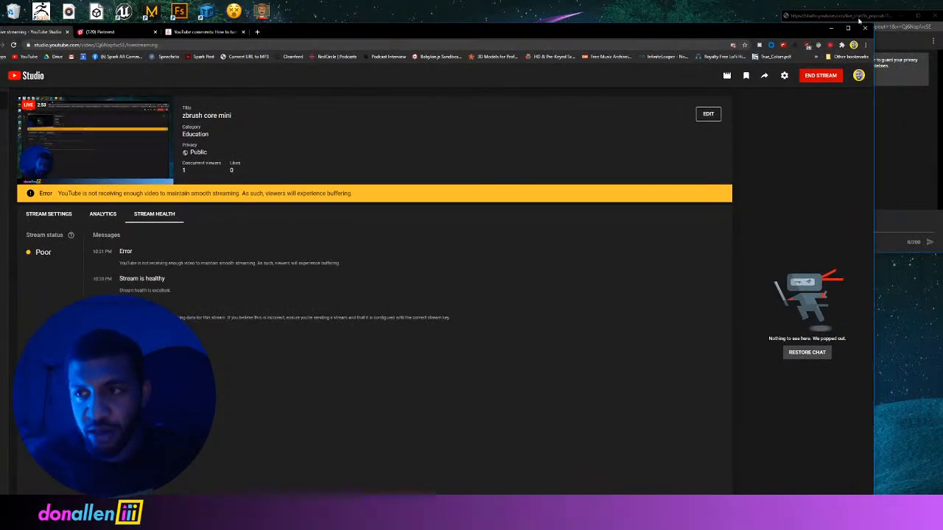
{"action": "left_click_drag", "start_coordinate": [874, 27], "coordinate": [754, 145]}
{"action": "left_click_drag", "start_coordinate": [674, 148], "coordinate": [696, 12]}
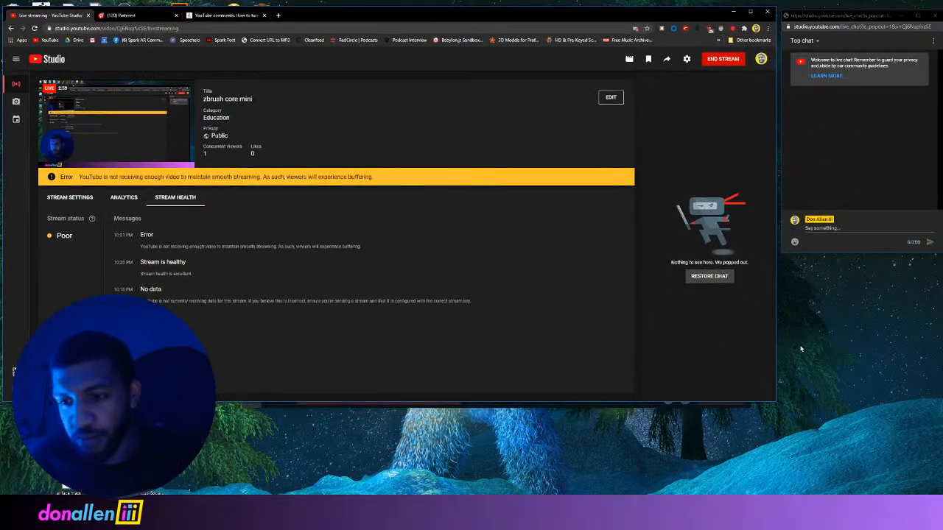
{"action": "left_click_drag", "start_coordinate": [776, 401], "coordinate": [778, 494]}
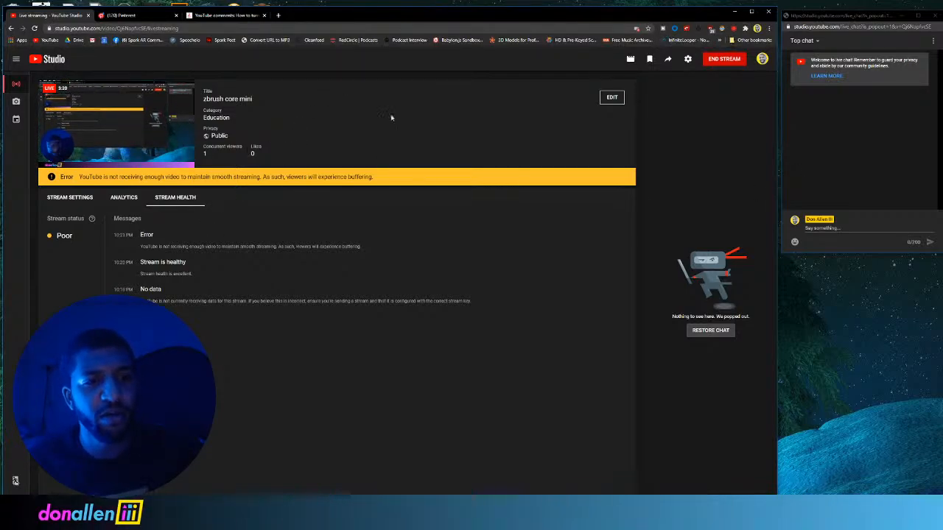
Post the message "words" in the popped-out live chat.
{"action": "left_click", "coordinate": [824, 228]}
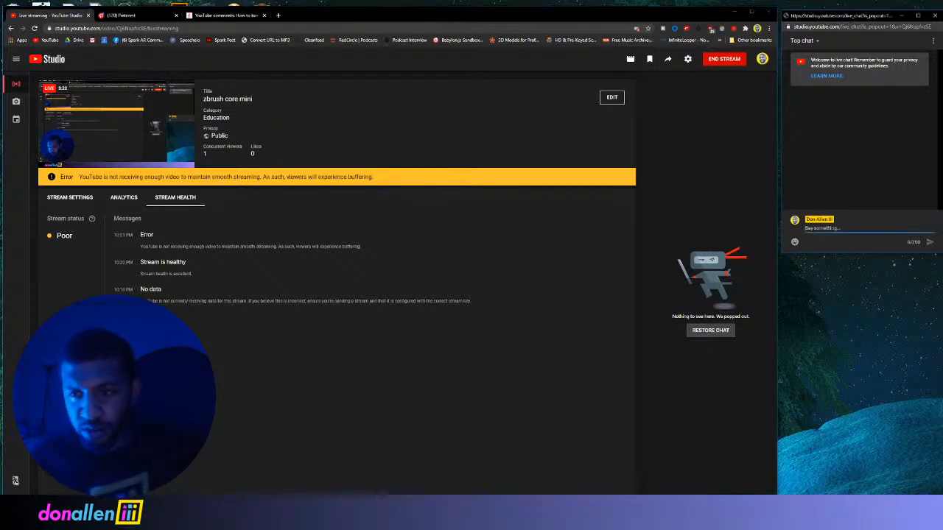
{"action": "type", "text": "words"}
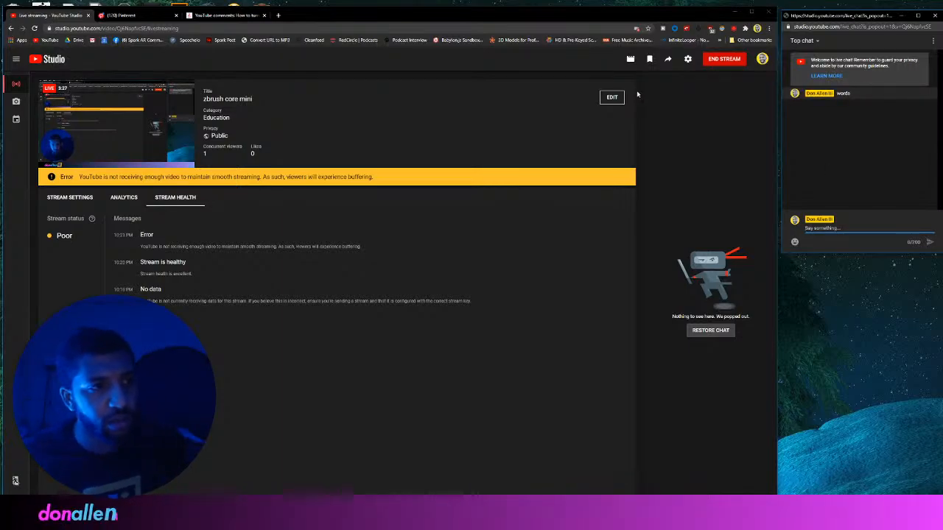
Rearrange the browser and Streamlabs OBS windows so part of the OBS preview shows above the dashboard, beside the chat window.
{"action": "left_click_drag", "start_coordinate": [623, 17], "coordinate": [698, 70]}
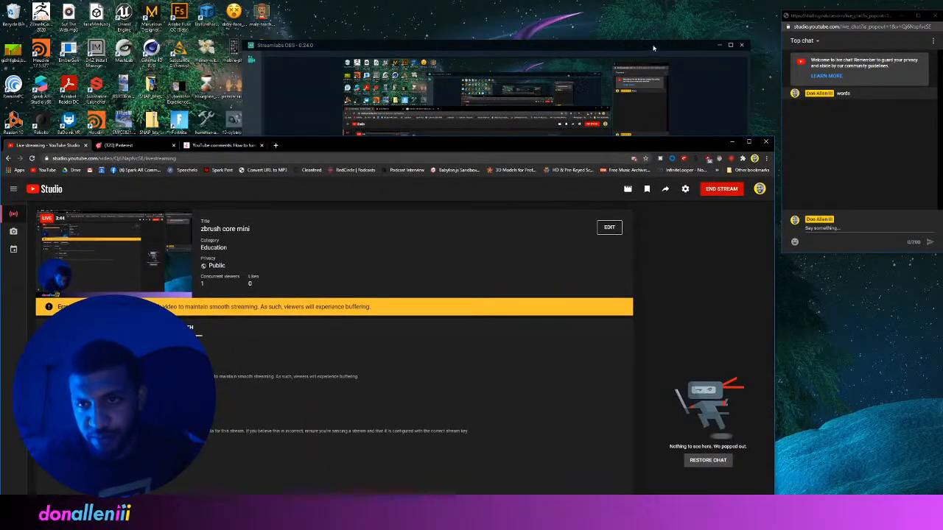
{"action": "left_click_drag", "start_coordinate": [653, 48], "coordinate": [645, 33]}
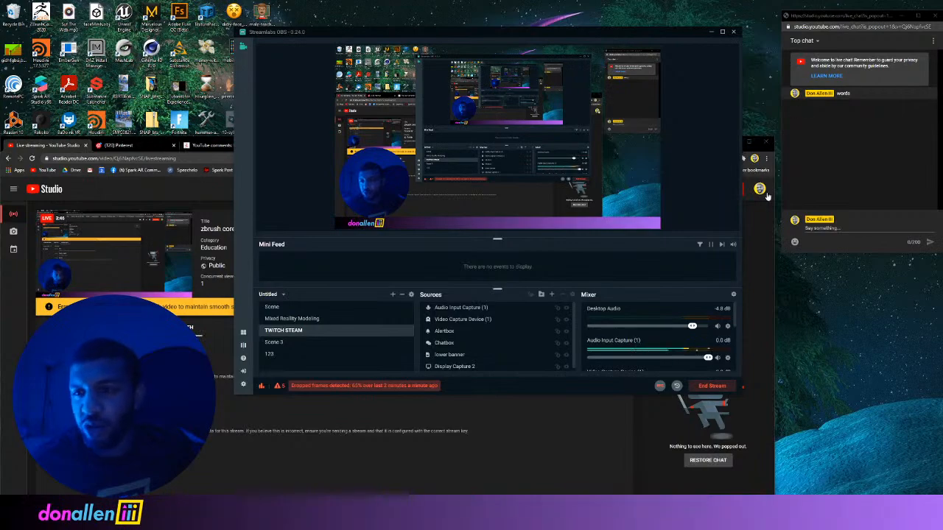
{"action": "left_click", "coordinate": [771, 251]}
{"action": "left_click_drag", "start_coordinate": [470, 146], "coordinate": [470, 57]}
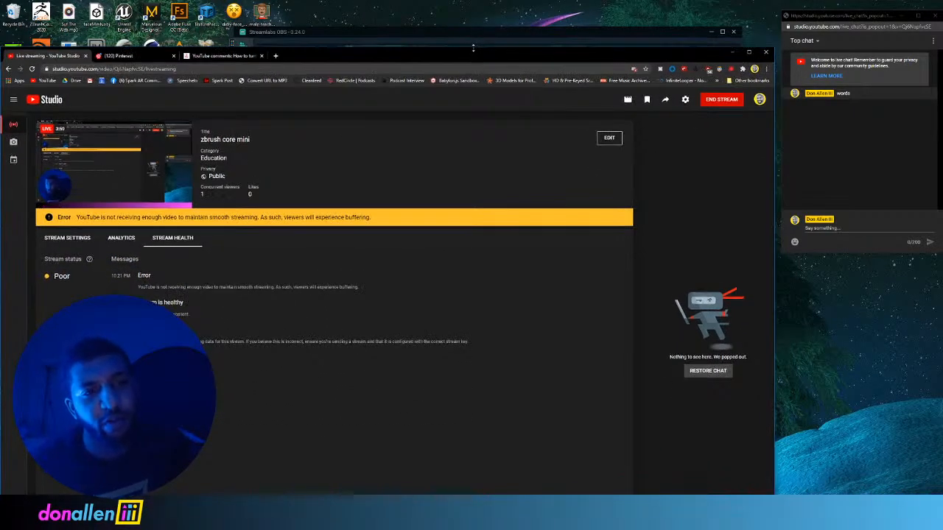
{"action": "left_click_drag", "start_coordinate": [473, 47], "coordinate": [542, 127]}
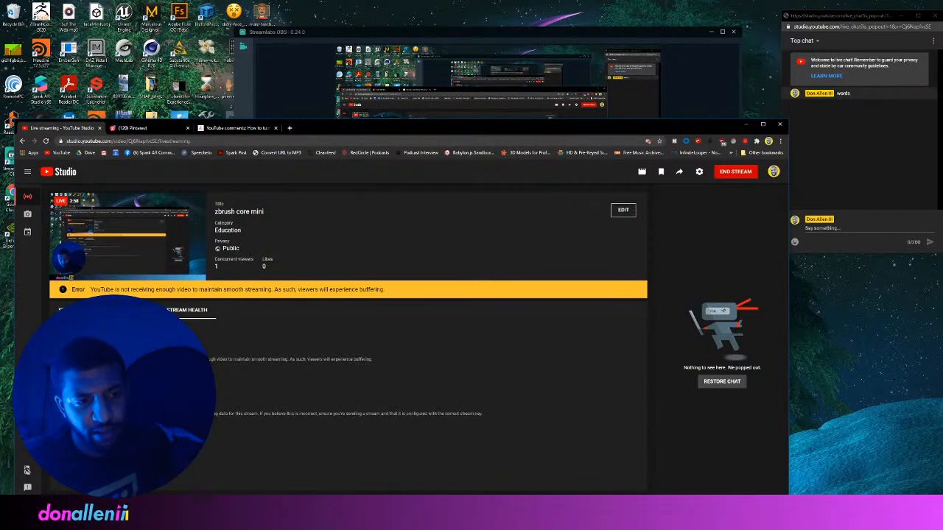
{"action": "left_click_drag", "start_coordinate": [630, 127], "coordinate": [616, 118]}
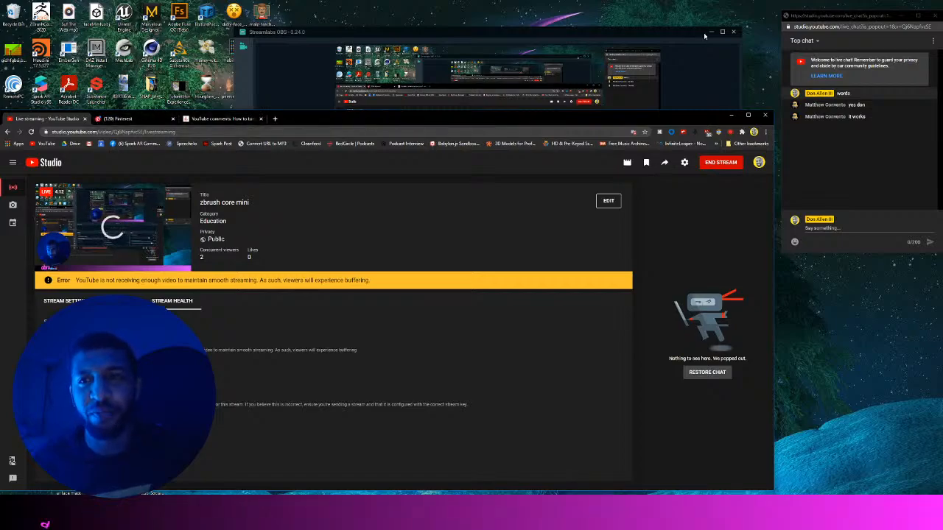
{"action": "left_click_drag", "start_coordinate": [653, 115], "coordinate": [657, 93]}
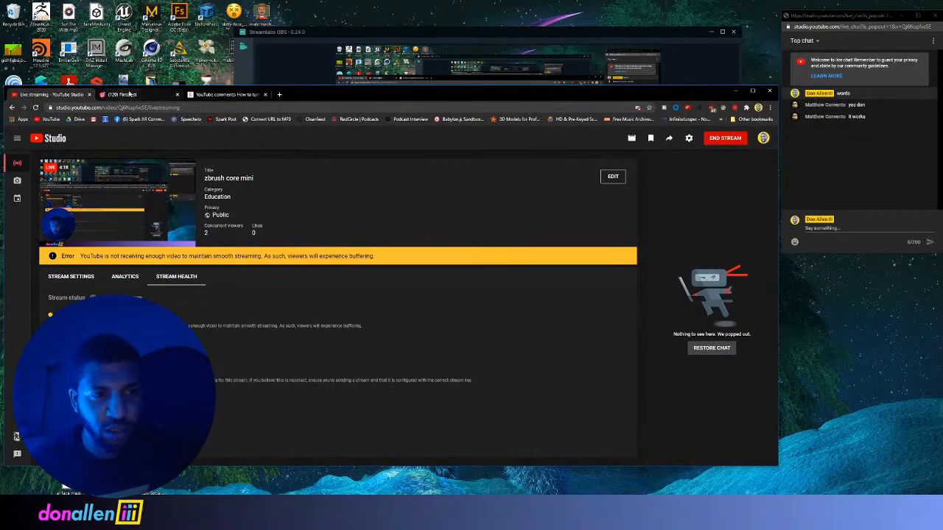
Bring up the Pinterest home feed, move the browser window higher on the desktop and open PureRef.
{"action": "left_click", "coordinate": [128, 94]}
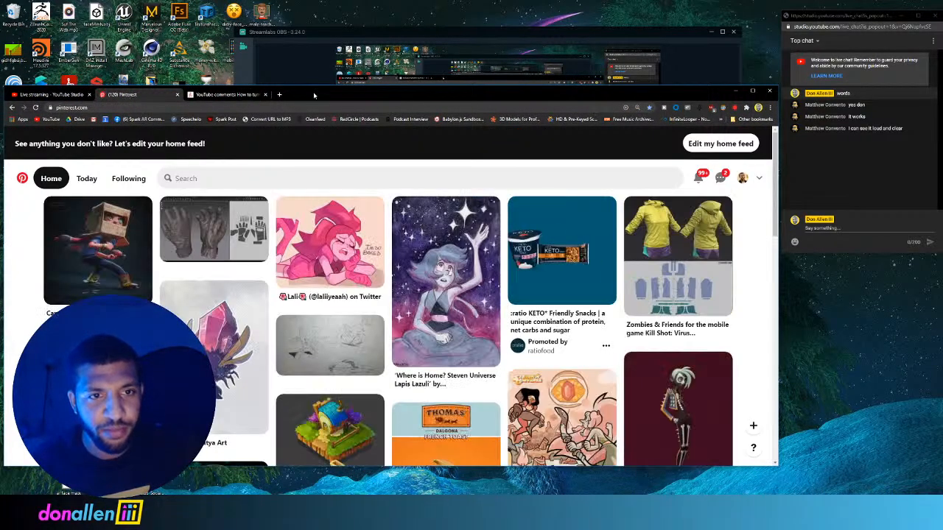
{"action": "left_click_drag", "start_coordinate": [313, 96], "coordinate": [324, 66]}
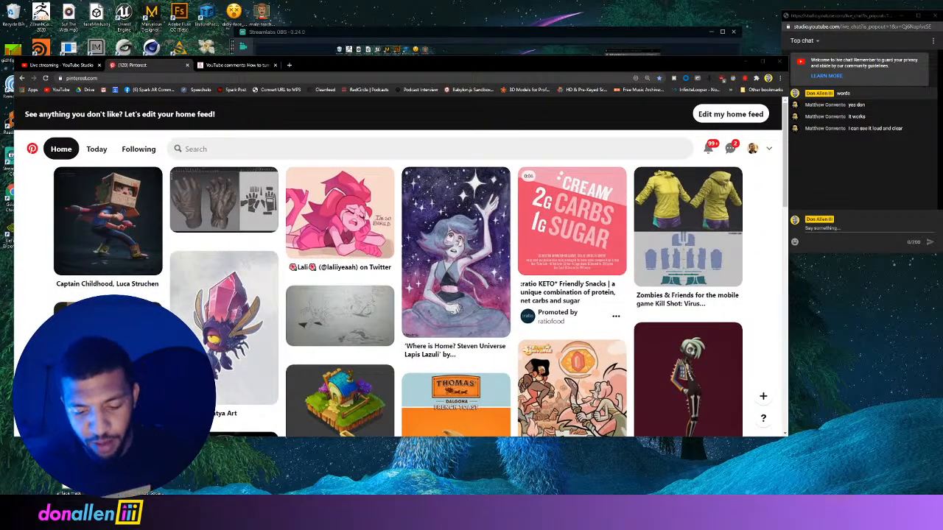
{"action": "key", "text": "ctrl+shift+a"}
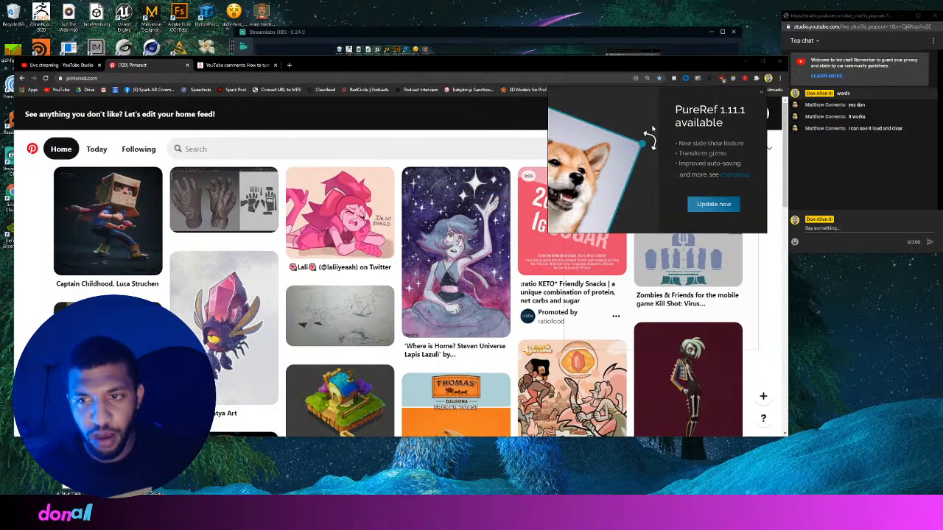
Dismiss the PureRef update notice and move the browser window back up over the middle of the desktop.
{"action": "left_click_drag", "start_coordinate": [686, 125], "coordinate": [537, 257]}
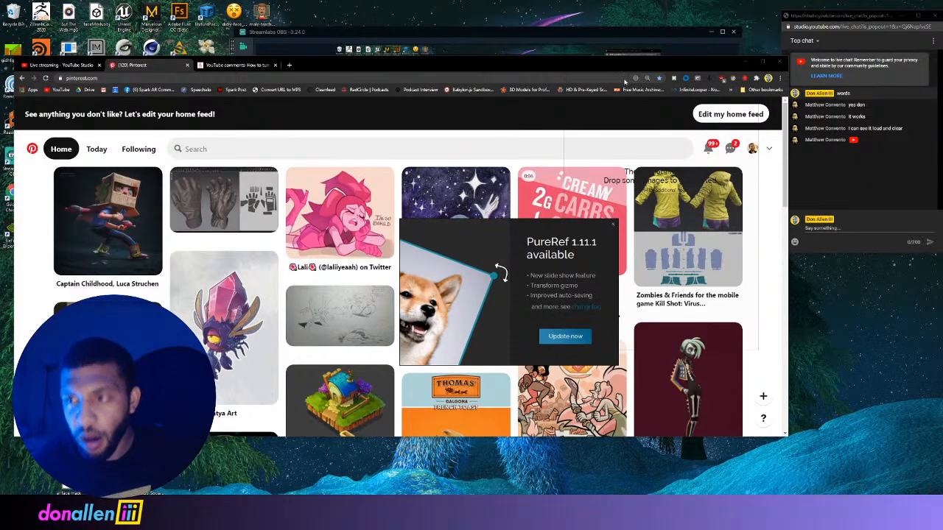
{"action": "left_click_drag", "start_coordinate": [577, 66], "coordinate": [368, 282]}
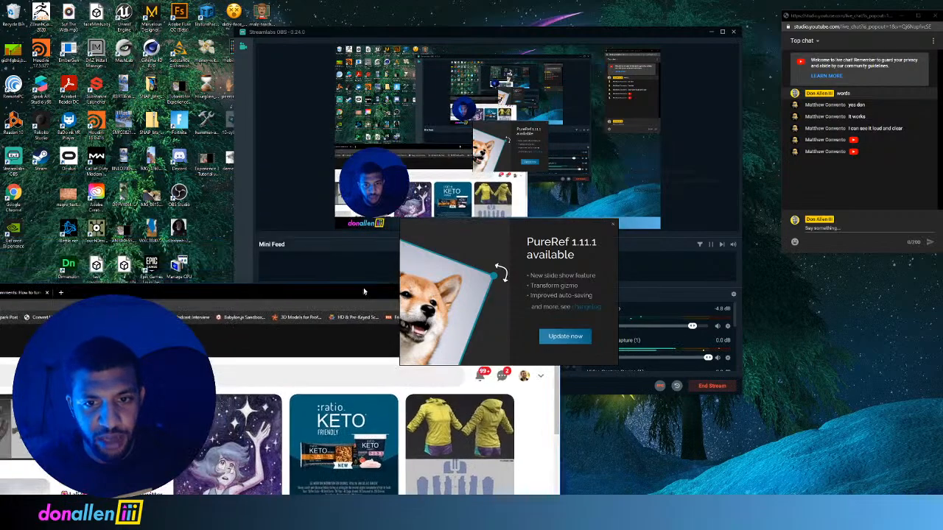
{"action": "left_click_drag", "start_coordinate": [435, 234], "coordinate": [222, 234]}
{"action": "left_click", "coordinate": [402, 219]}
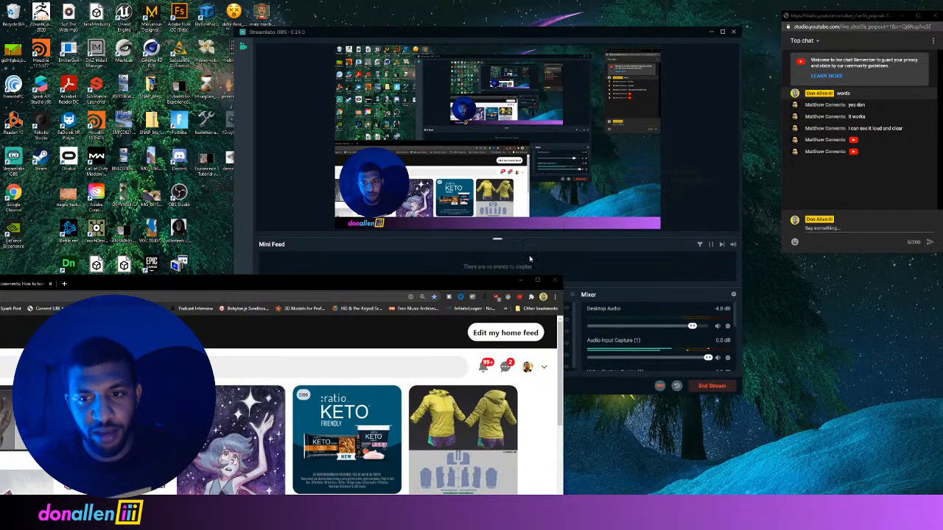
{"action": "left_click_drag", "start_coordinate": [464, 284], "coordinate": [570, 59]}
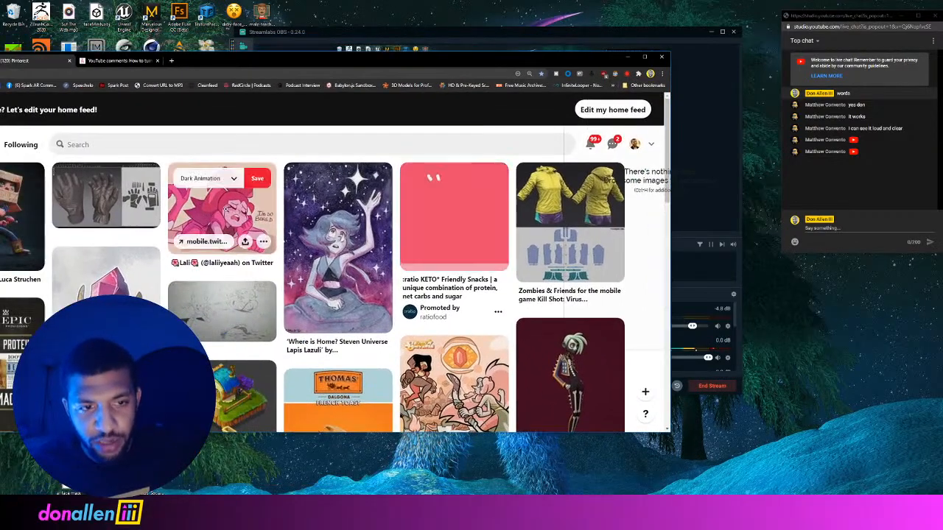
Open the Stone crab pin and add its image to the empty PureRef board.
{"action": "left_click_drag", "start_coordinate": [310, 65], "coordinate": [595, 138]}
{"action": "left_click", "coordinate": [375, 295]}
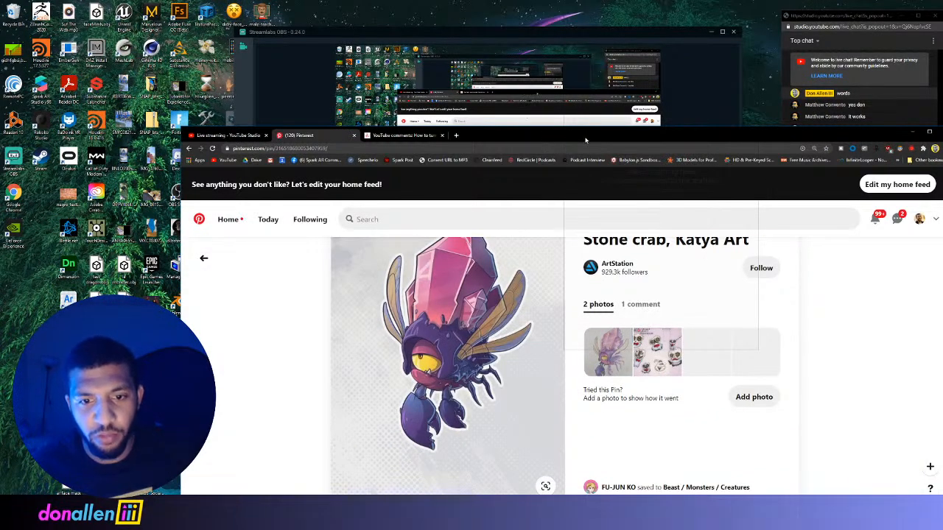
{"action": "left_click_drag", "start_coordinate": [536, 137], "coordinate": [369, 167]}
{"action": "left_click_drag", "start_coordinate": [272, 326], "coordinate": [622, 134]}
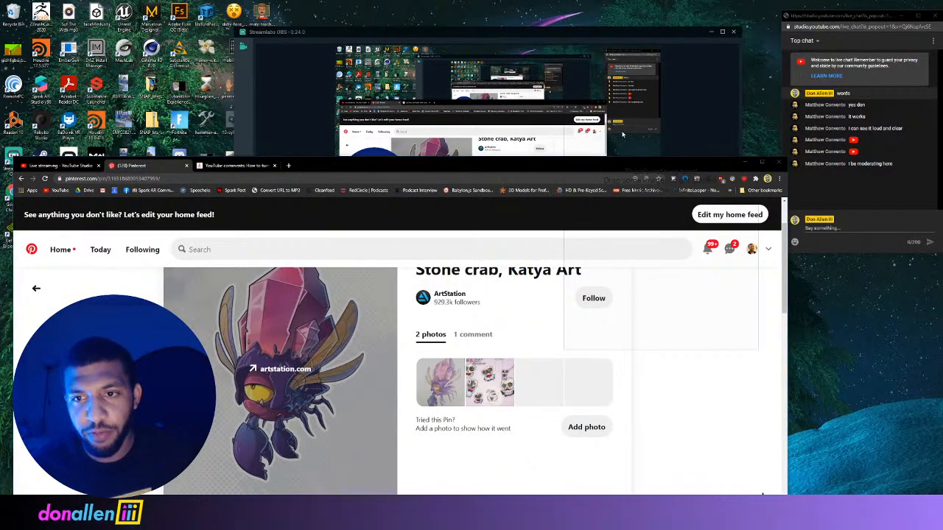
{"action": "right_click_drag", "start_coordinate": [680, 117], "coordinate": [426, 213]}
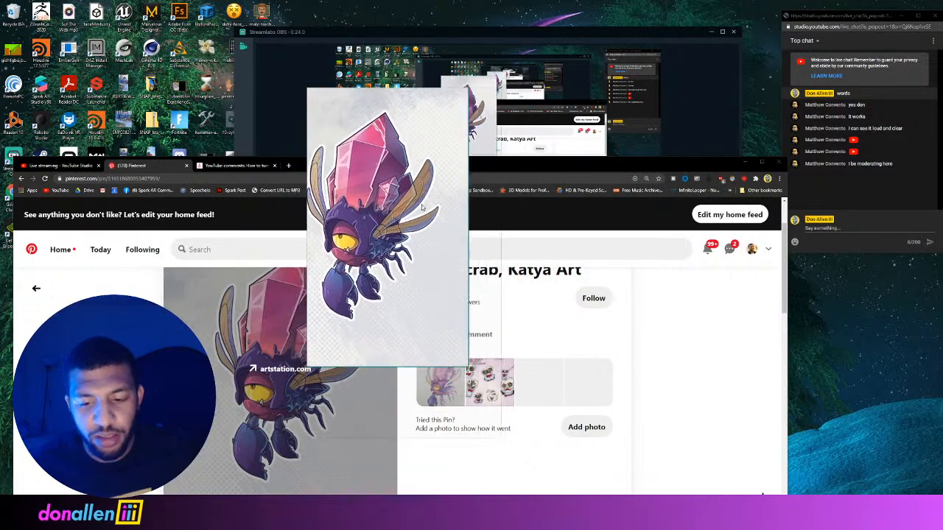
Frame the stone crab image in PureRef and shift the reference window slightly upward.
{"action": "scroll", "coordinate": [425, 212], "scroll_direction": "down", "scroll_amount": 3}
{"action": "scroll", "coordinate": [404, 216], "scroll_direction": "up", "scroll_amount": 4}
{"action": "middle_click_drag", "start_coordinate": [361, 196], "coordinate": [414, 202]}
{"action": "scroll", "coordinate": [431, 227], "scroll_direction": "up", "scroll_amount": 2}
{"action": "right_click_drag", "start_coordinate": [432, 227], "coordinate": [414, 171]}
{"action": "scroll", "coordinate": [342, 194], "scroll_direction": "down", "scroll_amount": 2}
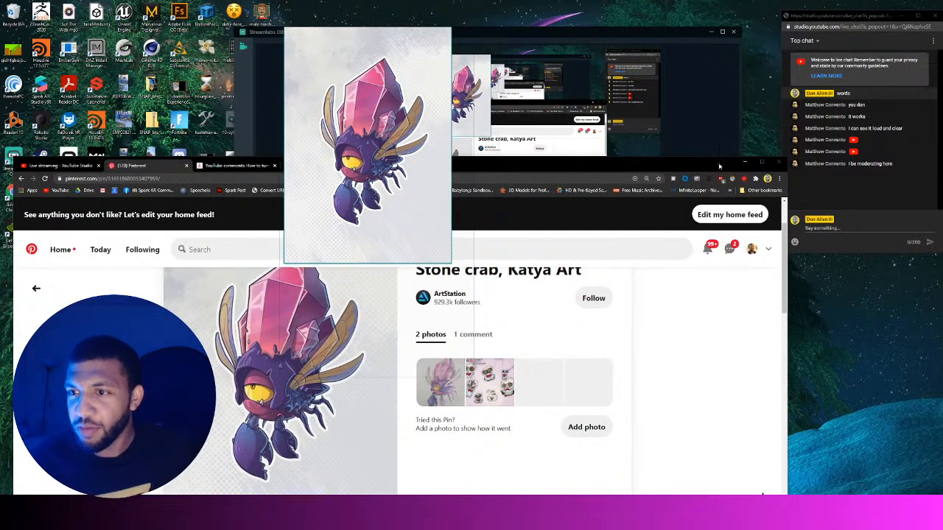
Place the PureRef window at the desktop's upper left and the browser window beside it.
{"action": "right_click_drag", "start_coordinate": [411, 154], "coordinate": [264, 150]}
{"action": "left_click_drag", "start_coordinate": [528, 170], "coordinate": [736, 118]}
{"action": "right_click_drag", "start_coordinate": [286, 106], "coordinate": [208, 106]}
{"action": "left_click_drag", "start_coordinate": [510, 114], "coordinate": [515, 115]}
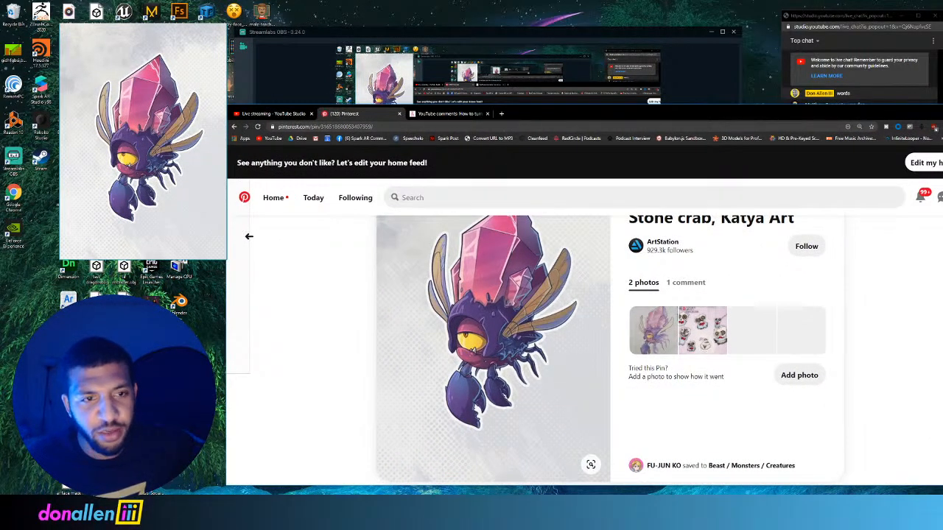
{"action": "right_click_drag", "start_coordinate": [156, 148], "coordinate": [120, 147]}
Return to the Pinterest home feed and look through its pins for another character reference.
{"action": "left_click", "coordinate": [235, 126]}
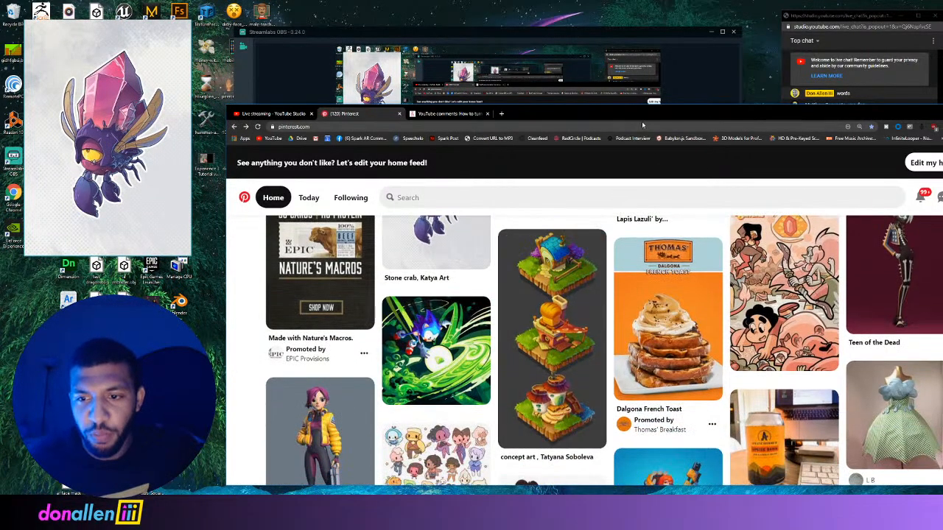
{"action": "left_click_drag", "start_coordinate": [643, 125], "coordinate": [557, 101]}
{"action": "scroll", "coordinate": [464, 298], "scroll_direction": "down", "scroll_amount": 2}
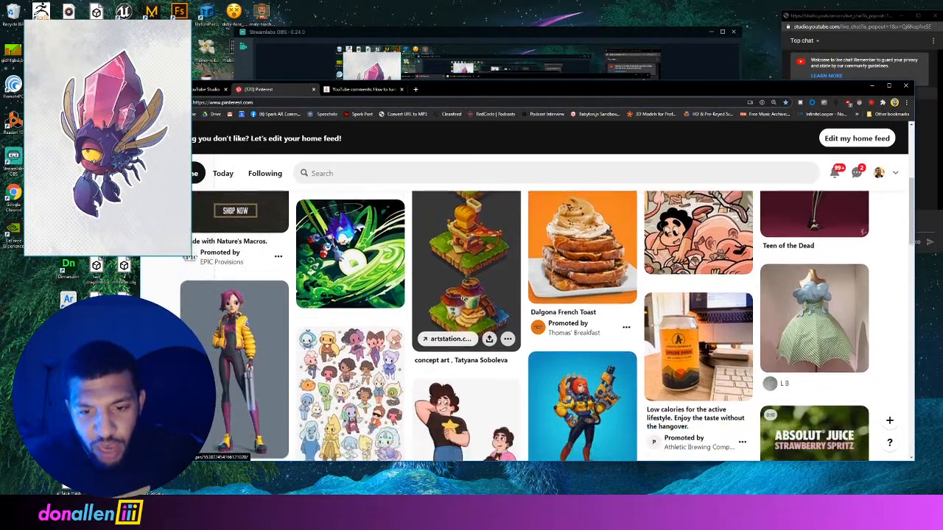
{"action": "scroll", "coordinate": [464, 299], "scroll_direction": "down", "scroll_amount": 3}
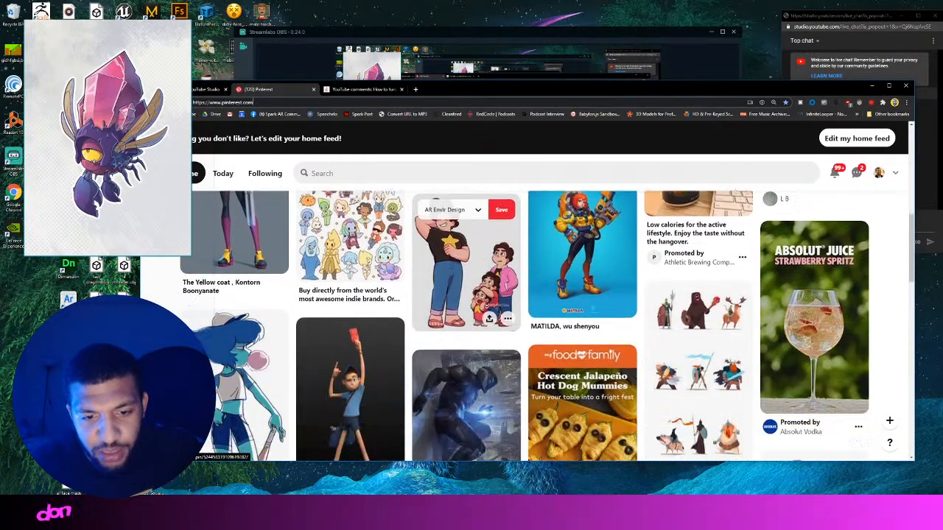
{"action": "scroll", "coordinate": [487, 307], "scroll_direction": "down", "scroll_amount": 1}
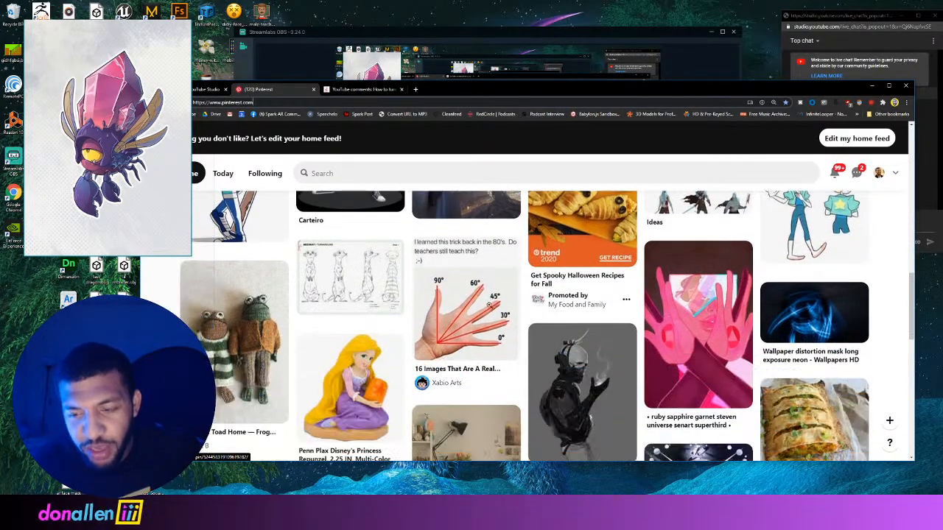
{"action": "scroll", "coordinate": [435, 346], "scroll_direction": "down", "scroll_amount": 2}
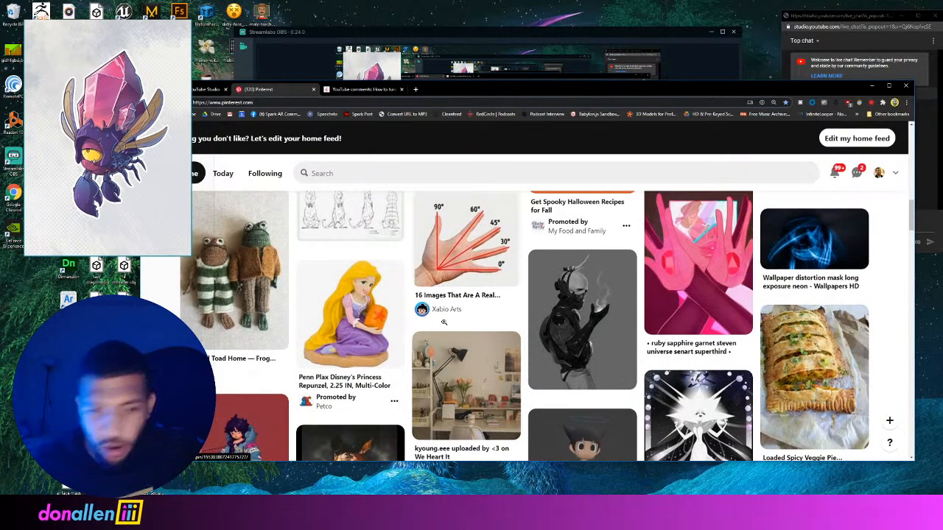
{"action": "scroll", "coordinate": [444, 322], "scroll_direction": "up", "scroll_amount": 5}
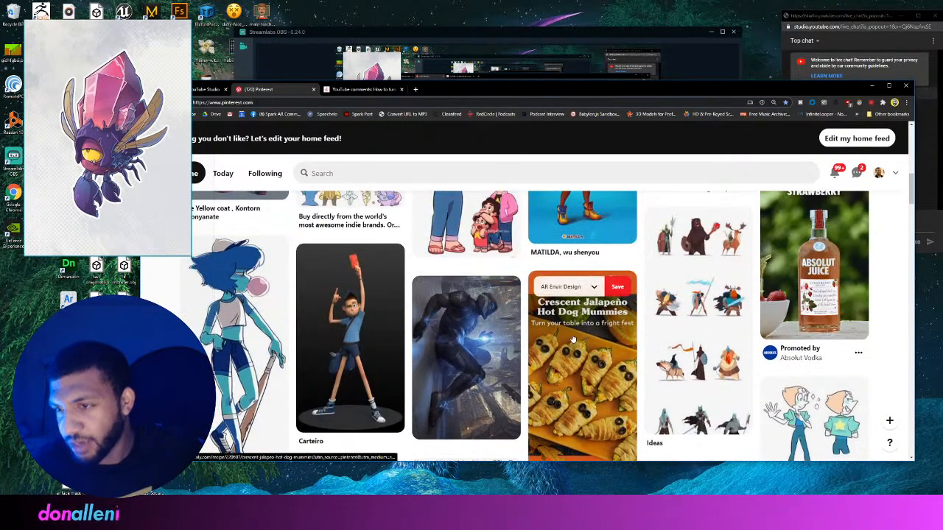
{"action": "scroll", "coordinate": [552, 341], "scroll_direction": "up", "scroll_amount": 2}
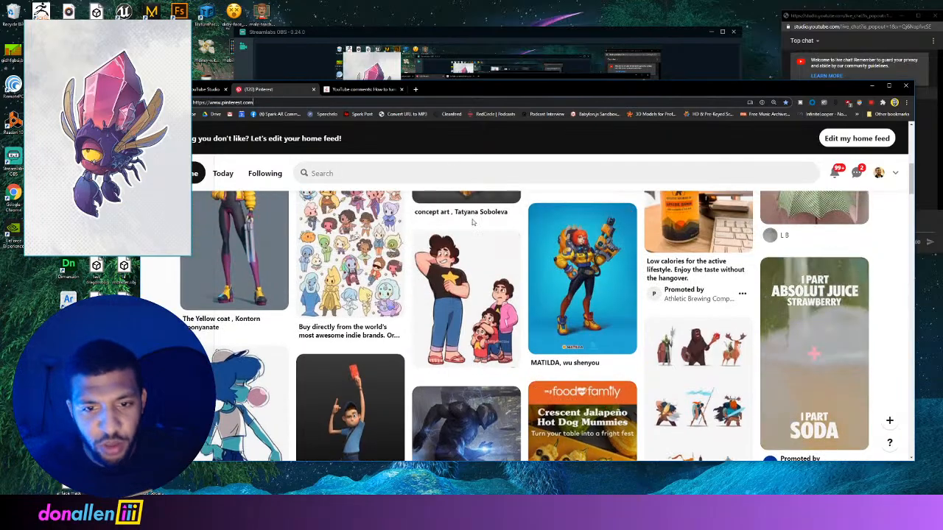
{"action": "scroll", "coordinate": [413, 325], "scroll_direction": "down", "scroll_amount": 10}
{"action": "scroll", "coordinate": [414, 324], "scroll_direction": "down", "scroll_amount": 10}
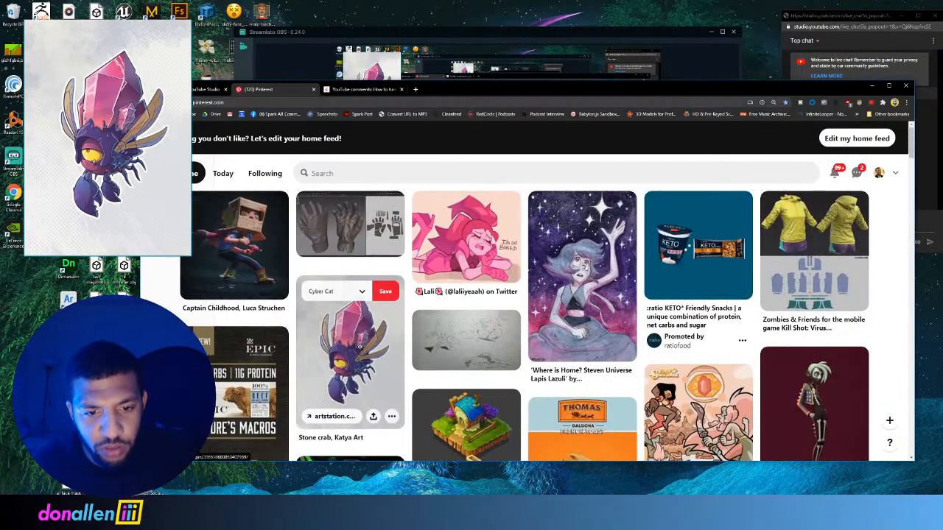
From the Stone crab pin's similar pins, open 3D Cute Chameleon and add its image to the PureRef board.
{"action": "left_click", "coordinate": [361, 346]}
{"action": "scroll", "coordinate": [488, 318], "scroll_direction": "down", "scroll_amount": 3}
{"action": "scroll", "coordinate": [488, 318], "scroll_direction": "down", "scroll_amount": 4}
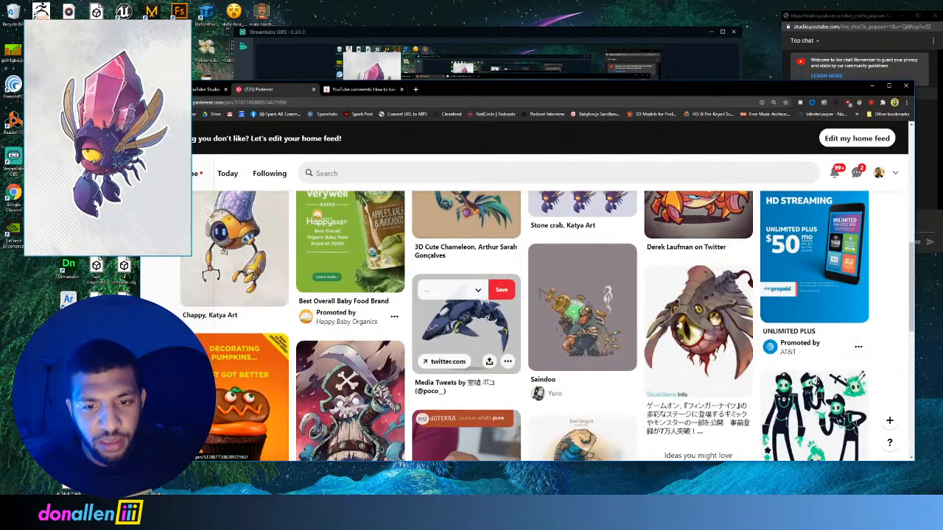
{"action": "scroll", "coordinate": [560, 295], "scroll_direction": "up", "scroll_amount": 2}
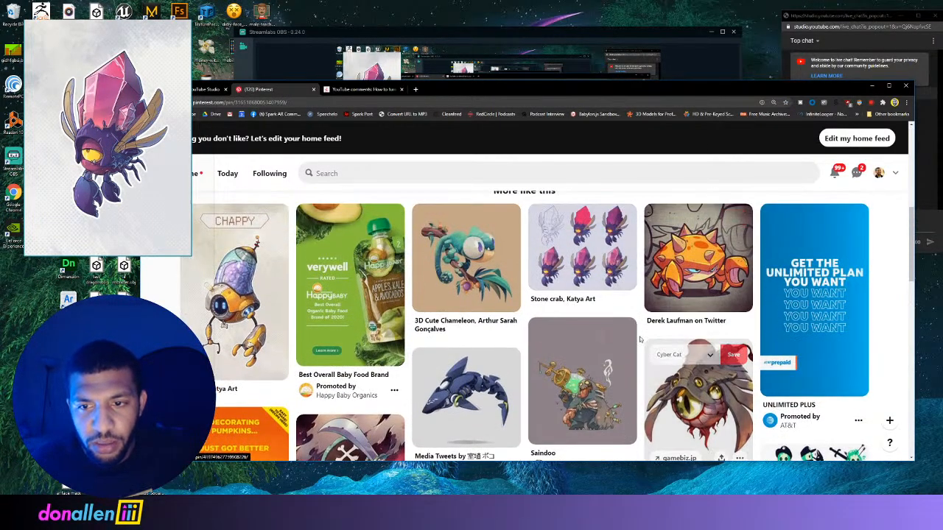
{"action": "left_click", "coordinate": [489, 253]}
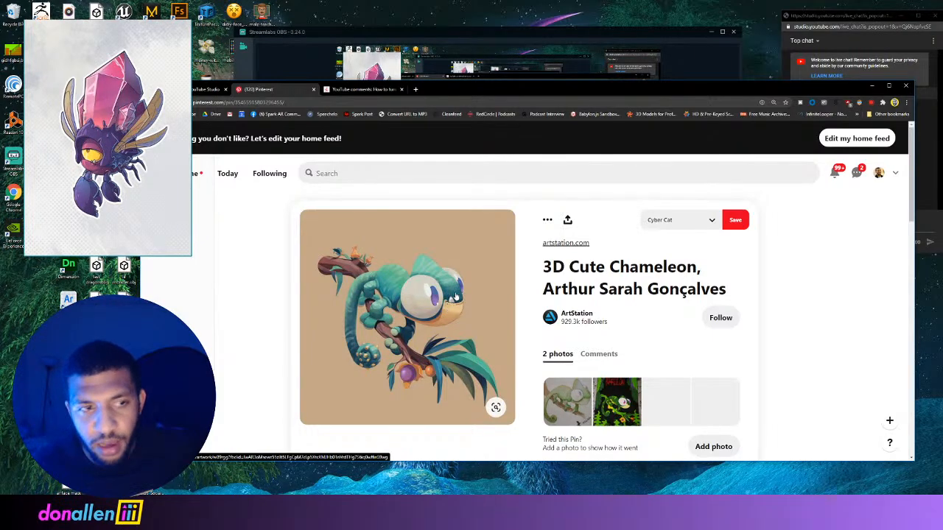
{"action": "left_click_drag", "start_coordinate": [455, 295], "coordinate": [257, 203]}
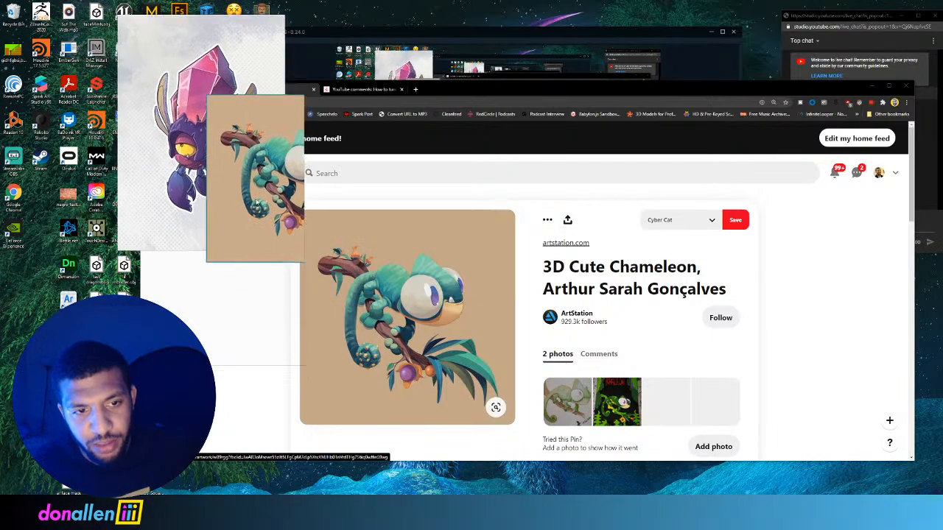
Place the chameleon image right of the stone crab in PureRef and move the reference window back to the desktop's left edge.
{"action": "middle_click_drag", "start_coordinate": [257, 203], "coordinate": [162, 212]}
{"action": "left_click_drag", "start_coordinate": [190, 216], "coordinate": [267, 201]}
{"action": "middle_click_drag", "start_coordinate": [249, 200], "coordinate": [305, 217]}
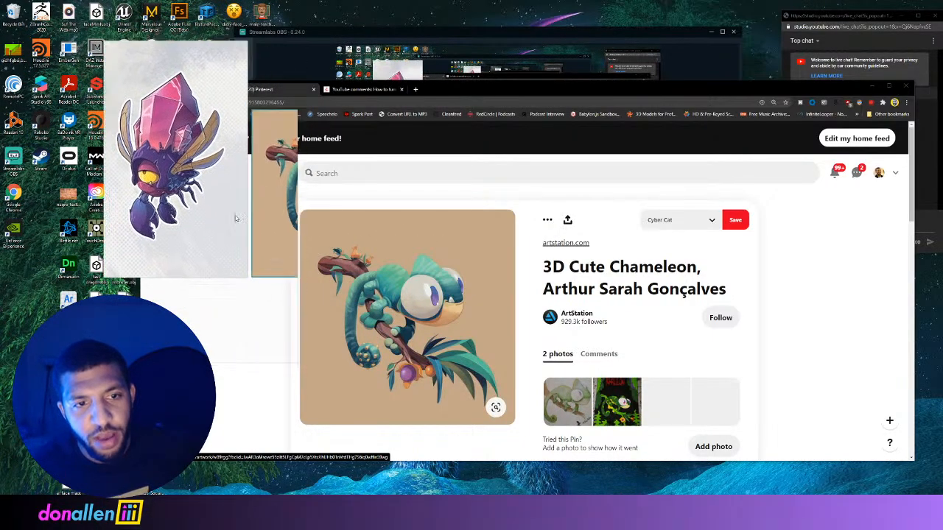
{"action": "right_click_drag", "start_coordinate": [236, 218], "coordinate": [188, 208]}
{"action": "scroll", "coordinate": [416, 302], "scroll_direction": "down", "scroll_amount": 1}
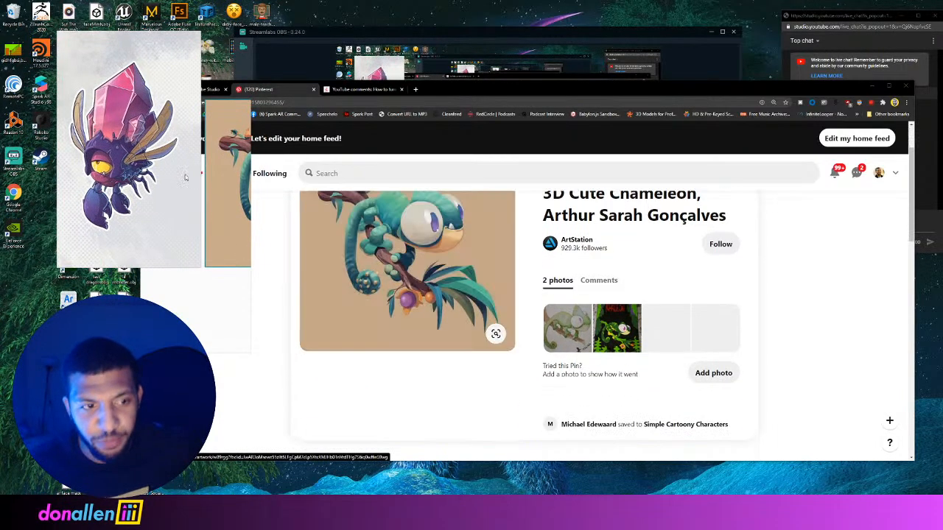
{"action": "mouse_move", "coordinate": [190, 204]}
{"action": "middle_mouse_down"}
{"action": "mouse_move", "coordinate": [135, 212]}
{"action": "mouse_move", "coordinate": [202, 205]}
{"action": "middle_mouse_up"}
{"action": "right_click_drag", "start_coordinate": [201, 205], "coordinate": [148, 189]}
From the chameleon pin's similar pins, open Basking Lizzy and add its image to the PureRef board.
{"action": "scroll", "coordinate": [353, 223], "scroll_direction": "down", "scroll_amount": 5}
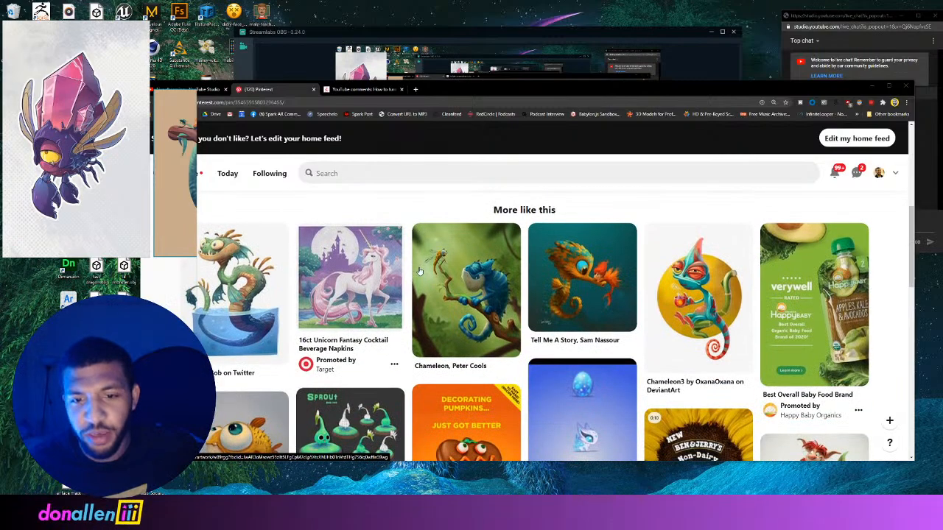
{"action": "scroll", "coordinate": [398, 272], "scroll_direction": "down", "scroll_amount": 1}
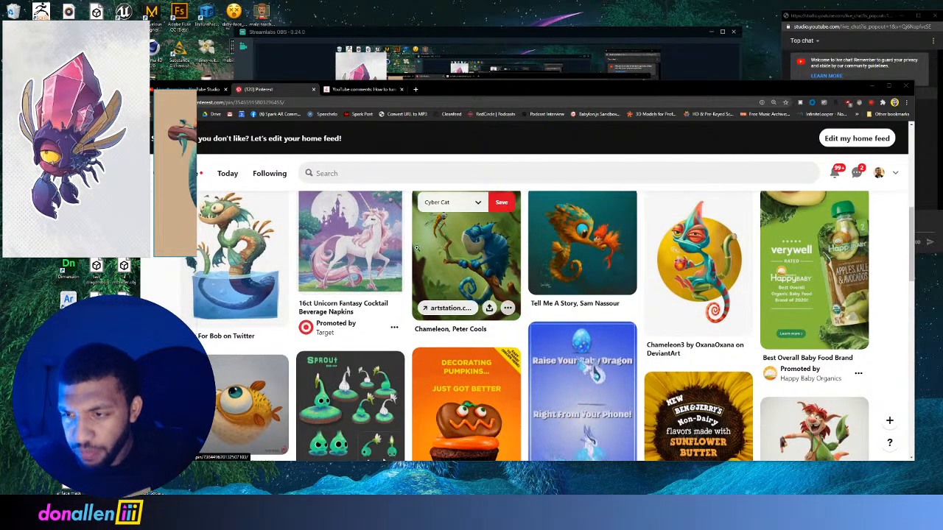
{"action": "scroll", "coordinate": [413, 250], "scroll_direction": "down", "scroll_amount": 1}
{"action": "scroll", "coordinate": [317, 280], "scroll_direction": "up", "scroll_amount": 2}
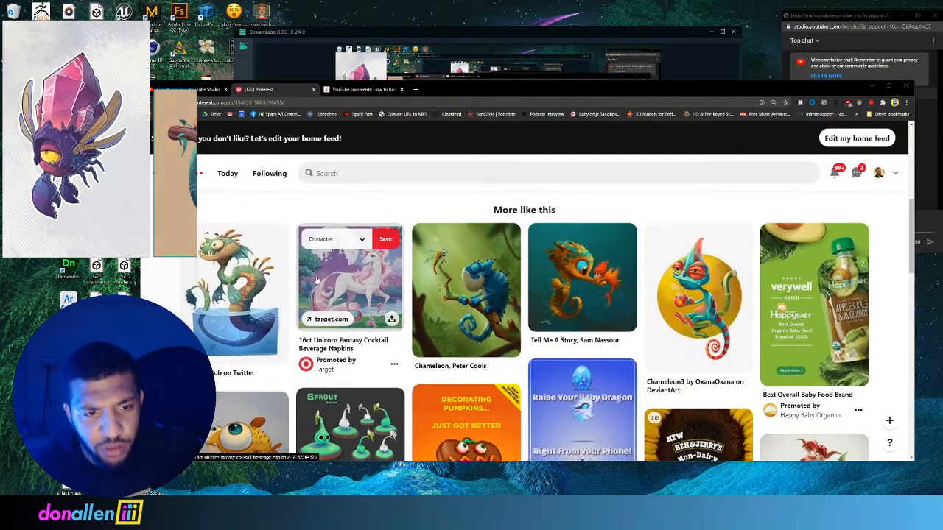
{"action": "scroll", "coordinate": [383, 300], "scroll_direction": "down", "scroll_amount": 5}
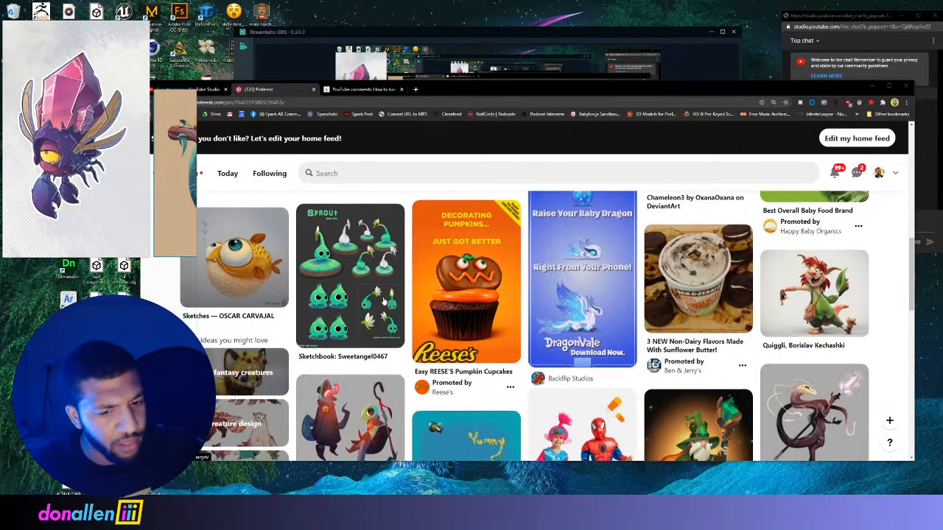
{"action": "scroll", "coordinate": [383, 301], "scroll_direction": "down", "scroll_amount": 3}
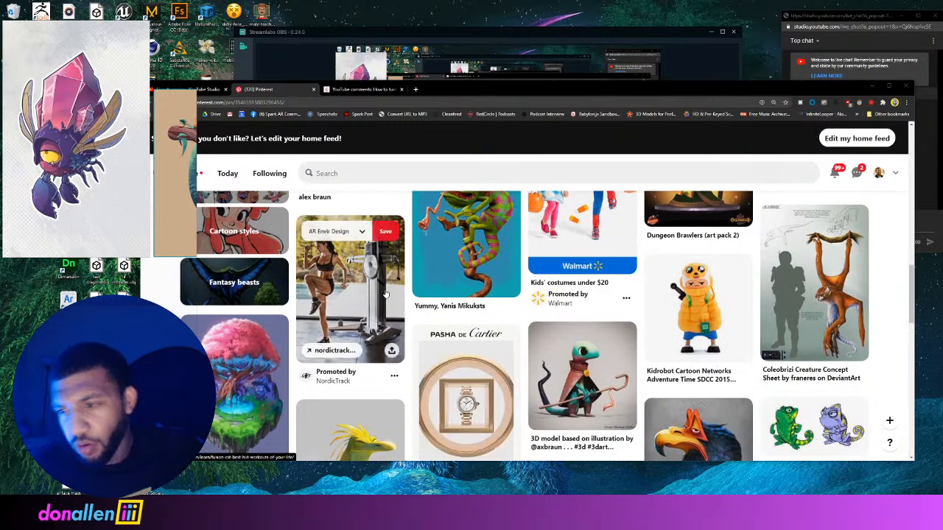
{"action": "scroll", "coordinate": [386, 294], "scroll_direction": "down", "scroll_amount": 2}
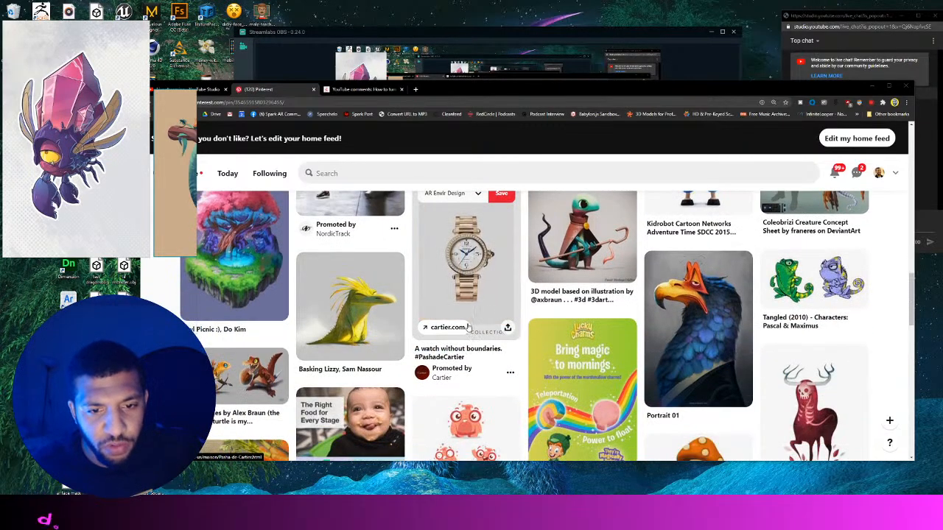
{"action": "scroll", "coordinate": [397, 248], "scroll_direction": "down", "scroll_amount": 3}
{"action": "scroll", "coordinate": [398, 247], "scroll_direction": "up", "scroll_amount": 1}
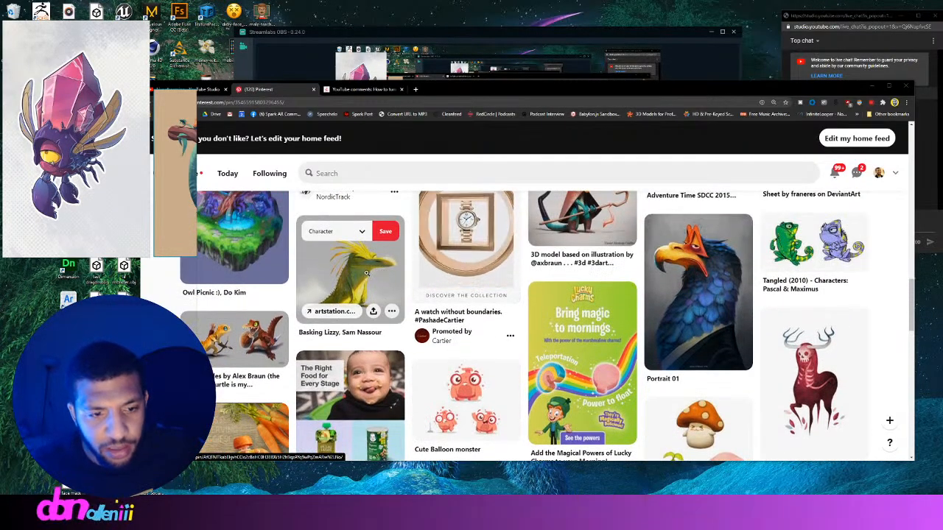
{"action": "left_click", "coordinate": [374, 270]}
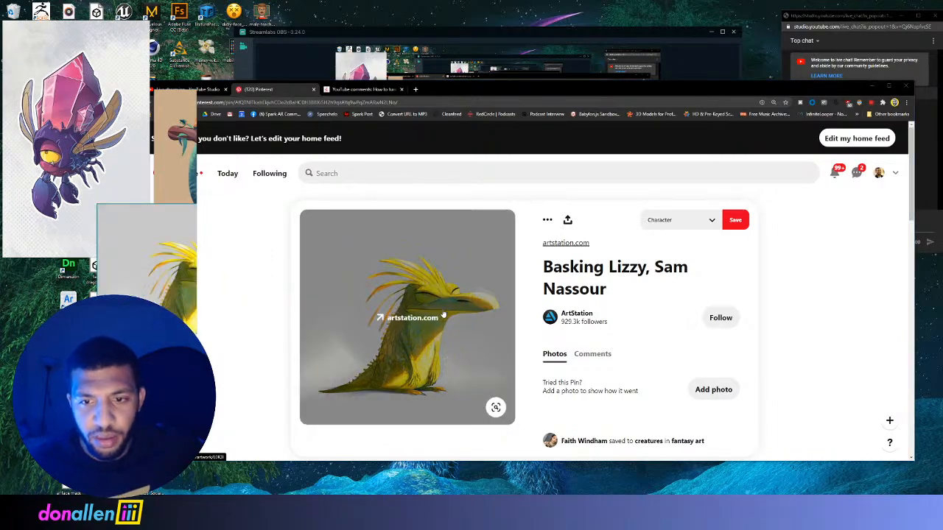
Place the Basking Lizzy image below the stone crab in PureRef and reposition the browser and reference windows on the desktop.
{"action": "scroll", "coordinate": [444, 315], "scroll_direction": "down", "scroll_amount": 5}
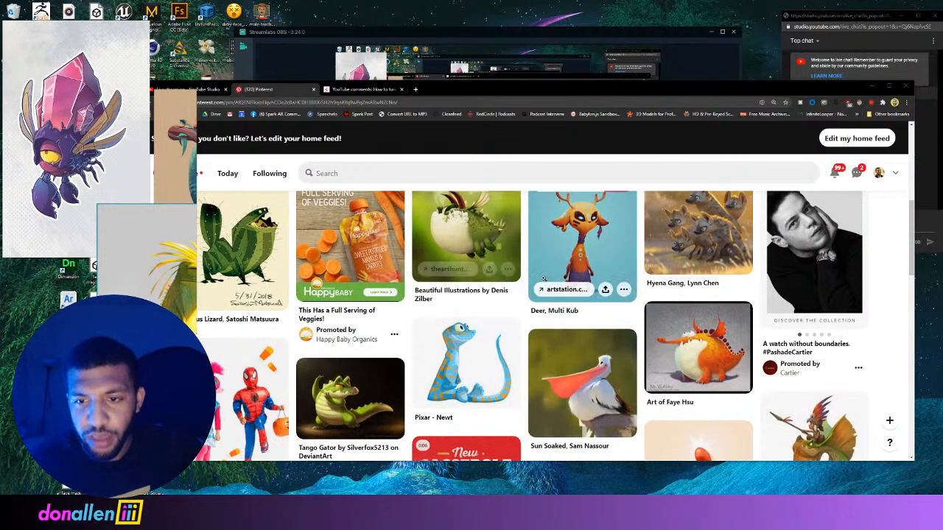
{"action": "left_click_drag", "start_coordinate": [460, 87], "coordinate": [522, 108]}
{"action": "left_click_drag", "start_coordinate": [132, 252], "coordinate": [52, 314]}
{"action": "middle_click_drag", "start_coordinate": [132, 309], "coordinate": [100, 256]}
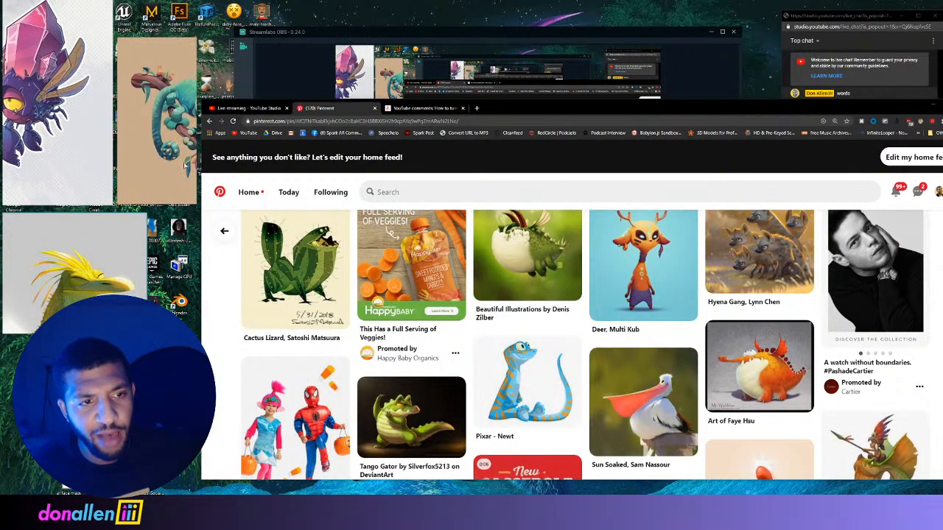
{"action": "middle_click_drag", "start_coordinate": [185, 164], "coordinate": [180, 190]}
{"action": "left_click_drag", "start_coordinate": [179, 190], "coordinate": [237, 197]}
Look through the pins similar to Basking Lizzy for further creature references.
{"action": "scroll", "coordinate": [546, 335], "scroll_direction": "down", "scroll_amount": 1}
{"action": "scroll", "coordinate": [546, 335], "scroll_direction": "down", "scroll_amount": 5}
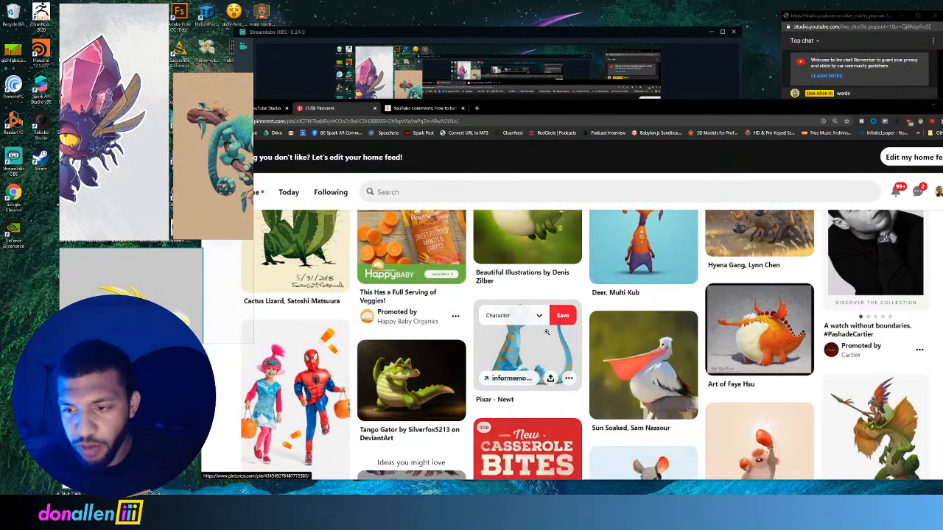
{"action": "scroll", "coordinate": [547, 333], "scroll_direction": "down", "scroll_amount": 6}
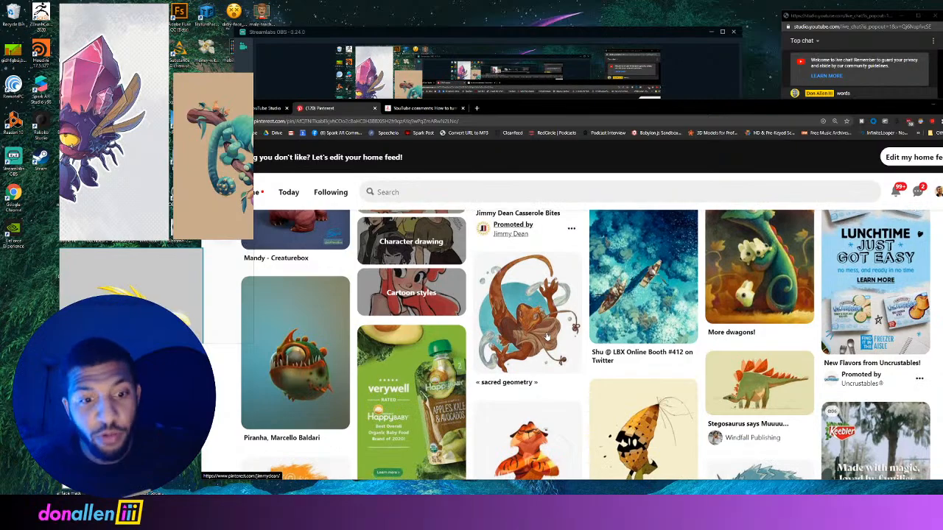
{"action": "scroll", "coordinate": [547, 335], "scroll_direction": "down", "scroll_amount": 7}
{"action": "scroll", "coordinate": [548, 337], "scroll_direction": "down", "scroll_amount": 6}
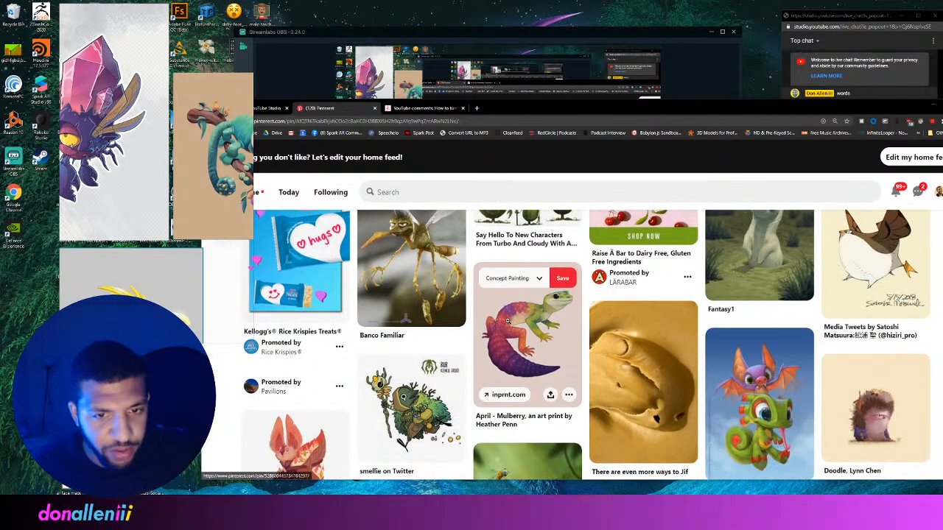
{"action": "scroll", "coordinate": [515, 324], "scroll_direction": "down", "scroll_amount": 6}
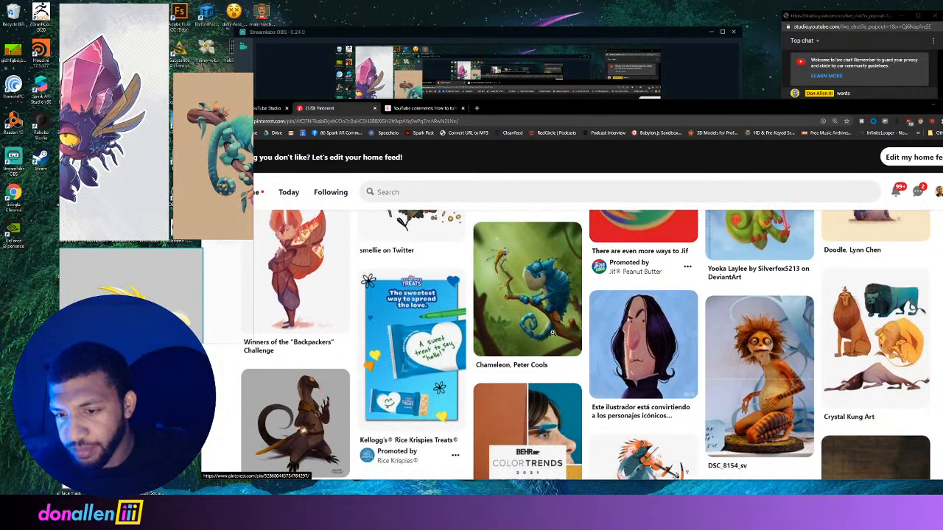
{"action": "scroll", "coordinate": [553, 333], "scroll_direction": "down", "scroll_amount": 4}
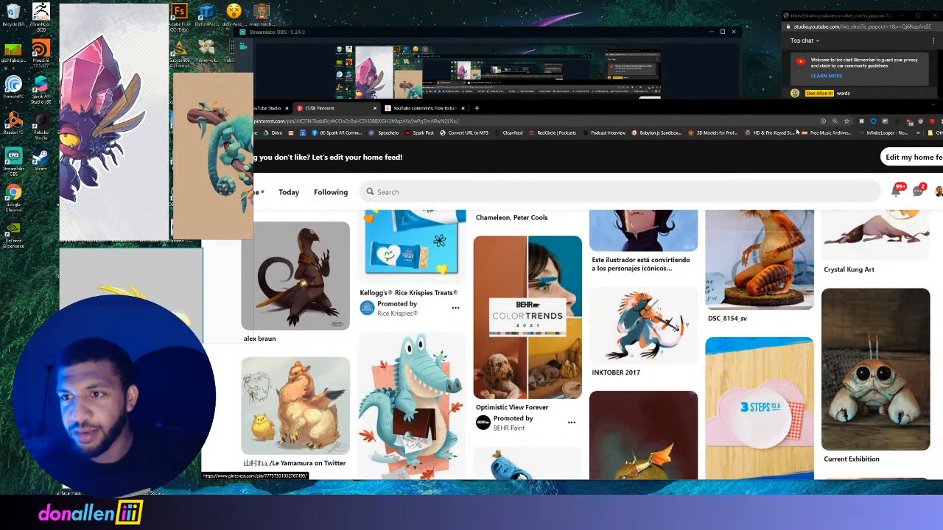
{"action": "left_click_drag", "start_coordinate": [785, 116], "coordinate": [752, 84]}
{"action": "scroll", "coordinate": [404, 246], "scroll_direction": "down", "scroll_amount": 3}
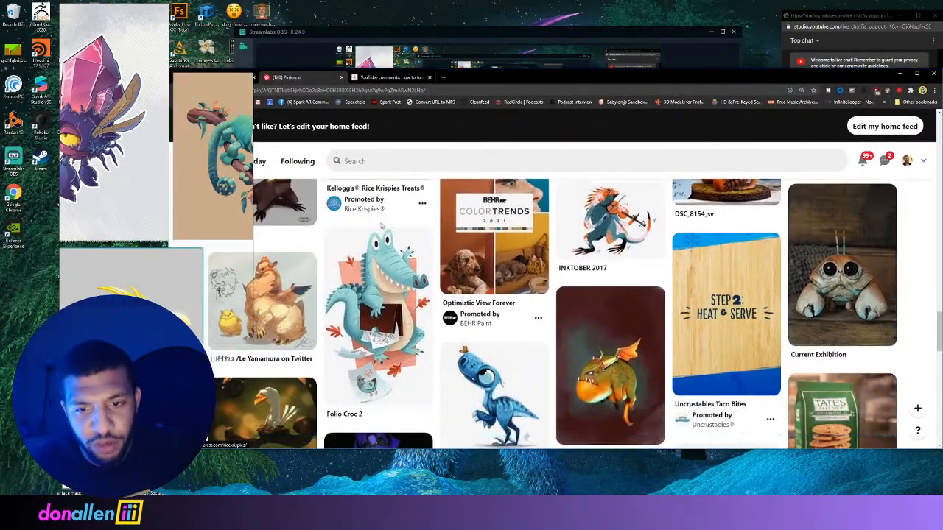
{"action": "scroll", "coordinate": [404, 246], "scroll_direction": "down", "scroll_amount": 3}
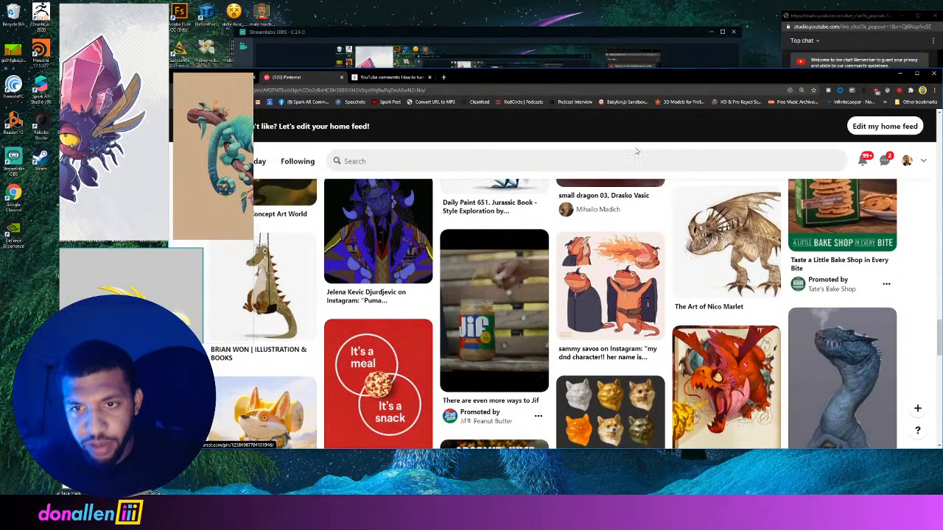
{"action": "scroll", "coordinate": [517, 265], "scroll_direction": "down", "scroll_amount": 5}
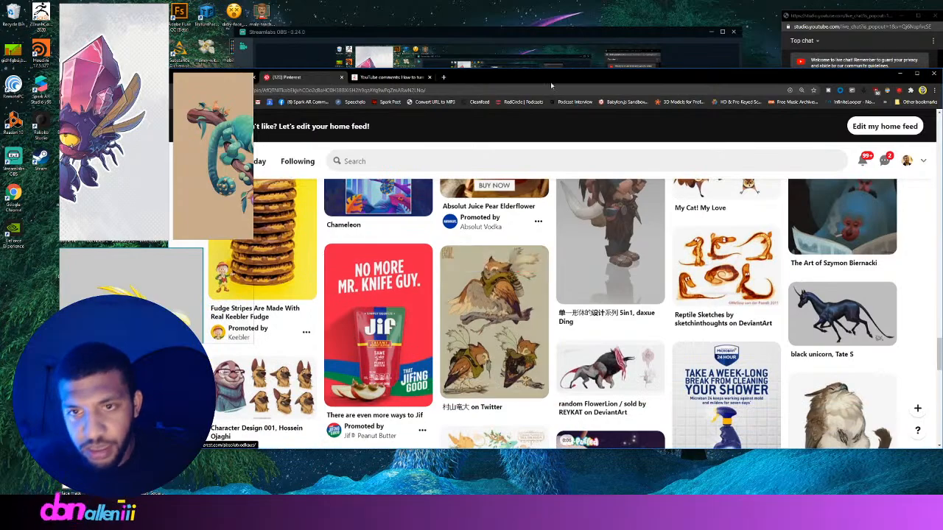
Lower the browser window and examine the stone crab's crystal, eye, wings and claws up close in PureRef.
{"action": "left_click_drag", "start_coordinate": [550, 82], "coordinate": [587, 153]}
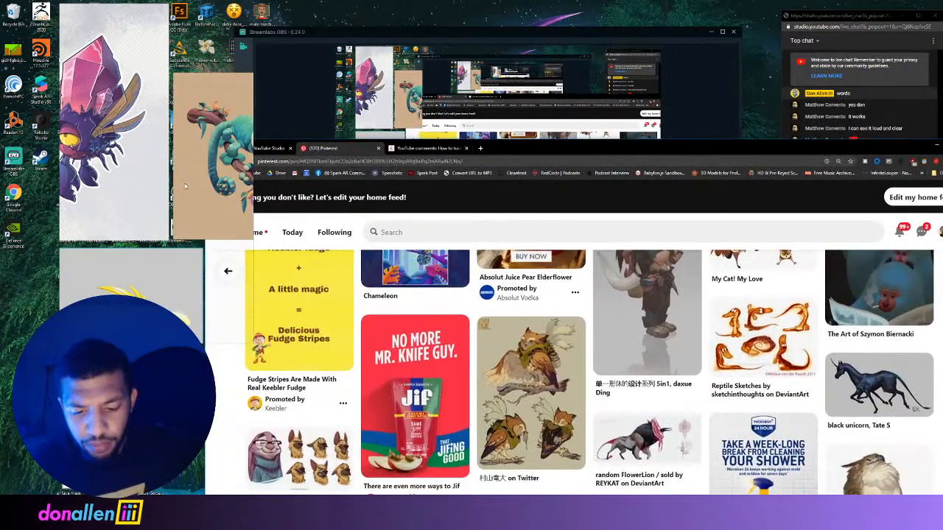
{"action": "scroll", "coordinate": [127, 185], "scroll_direction": "up", "scroll_amount": 5}
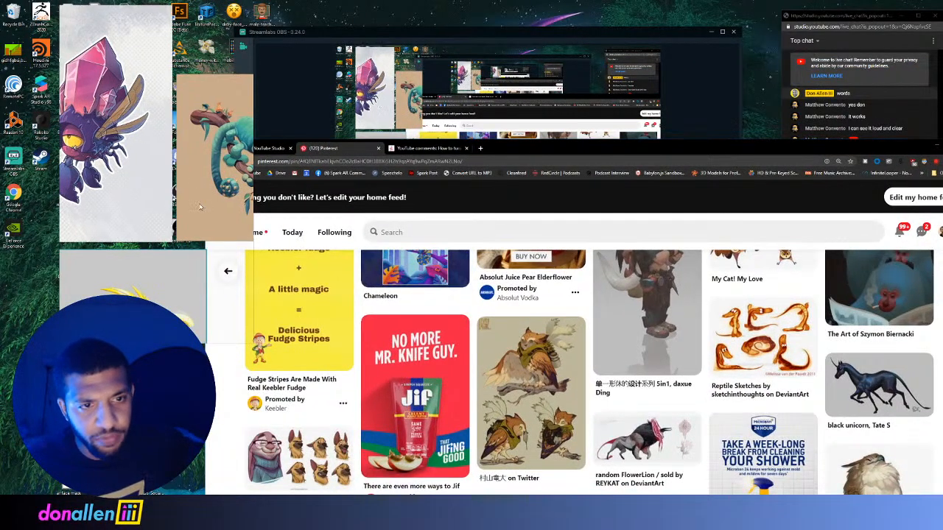
{"action": "scroll", "coordinate": [184, 205], "scroll_direction": "down", "scroll_amount": 5}
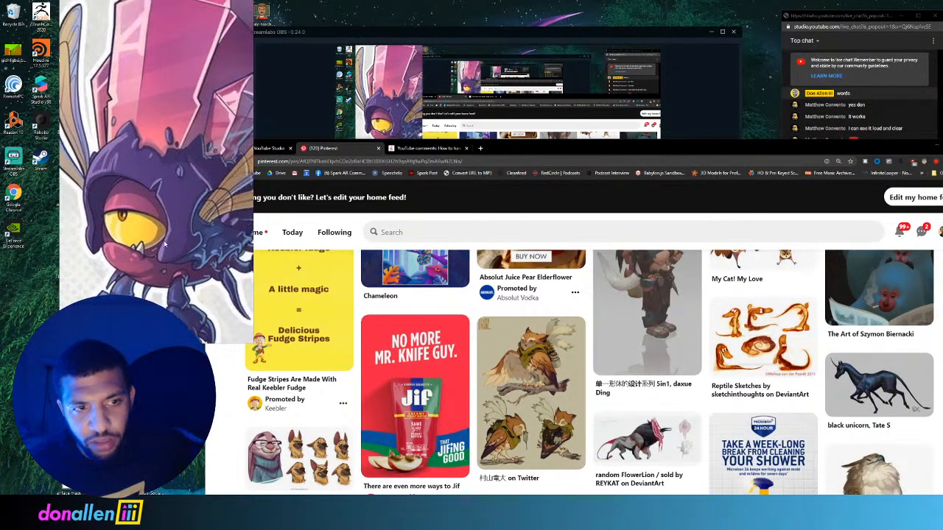
{"action": "scroll", "coordinate": [168, 204], "scroll_direction": "up", "scroll_amount": 3}
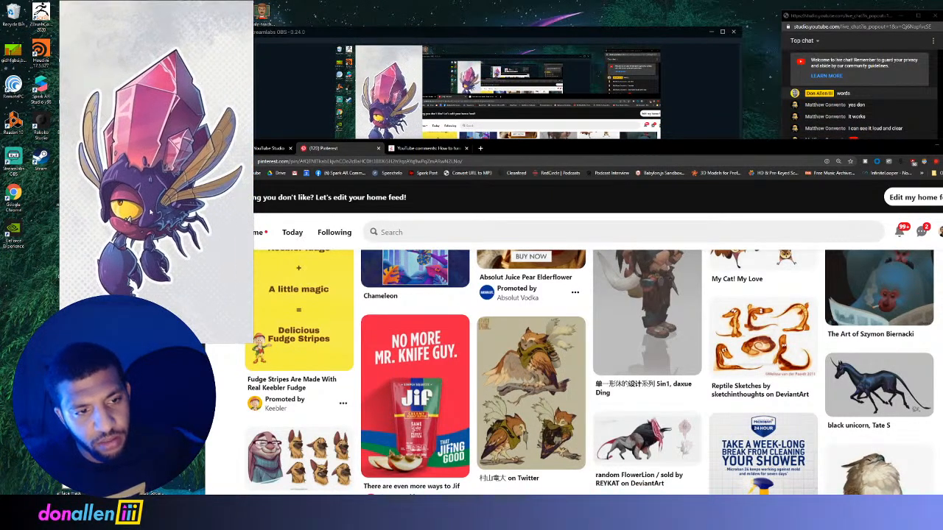
{"action": "scroll", "coordinate": [155, 213], "scroll_direction": "down", "scroll_amount": 1}
{"action": "scroll", "coordinate": [166, 214], "scroll_direction": "up", "scroll_amount": 4}
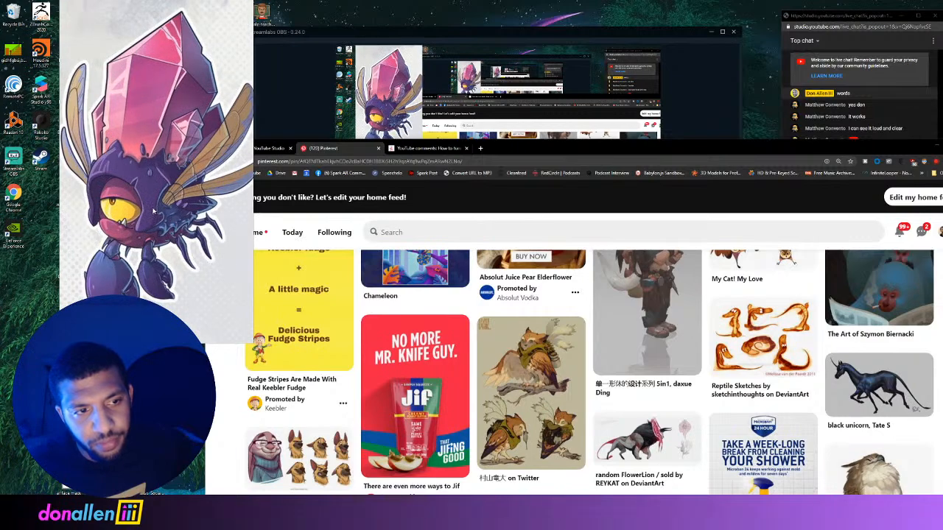
{"action": "scroll", "coordinate": [168, 216], "scroll_direction": "down", "scroll_amount": 2}
{"action": "scroll", "coordinate": [171, 215], "scroll_direction": "up", "scroll_amount": 3}
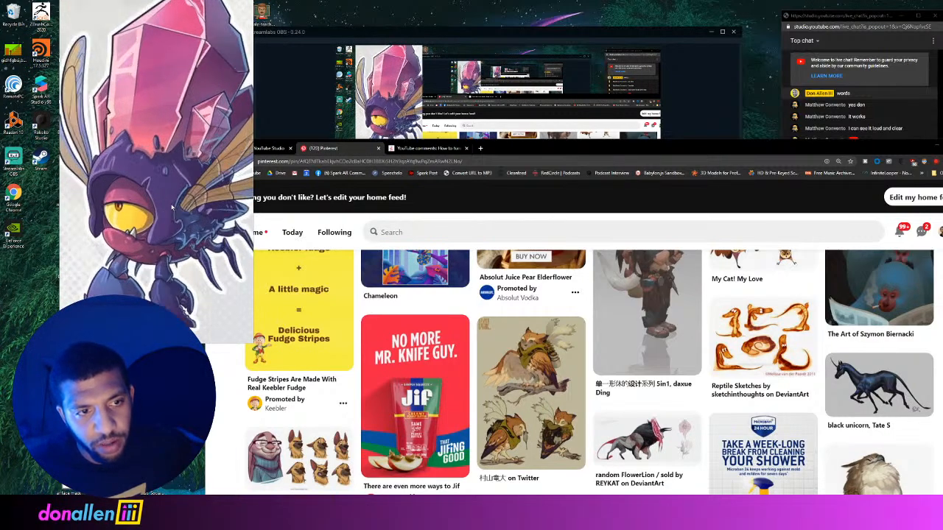
{"action": "scroll", "coordinate": [176, 221], "scroll_direction": "down", "scroll_amount": 3}
{"action": "scroll", "coordinate": [177, 227], "scroll_direction": "up", "scroll_amount": 4}
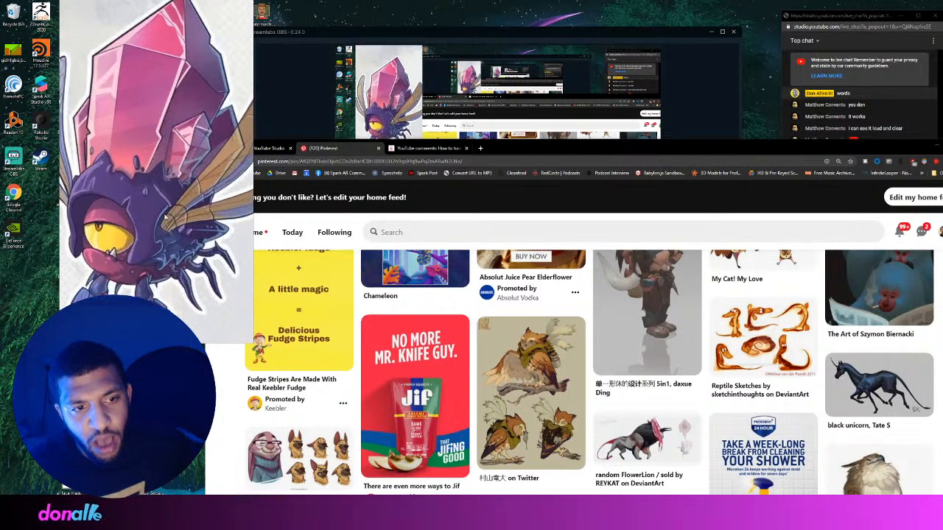
{"action": "scroll", "coordinate": [172, 223], "scroll_direction": "down", "scroll_amount": 1}
{"action": "scroll", "coordinate": [172, 223], "scroll_direction": "down", "scroll_amount": 3}
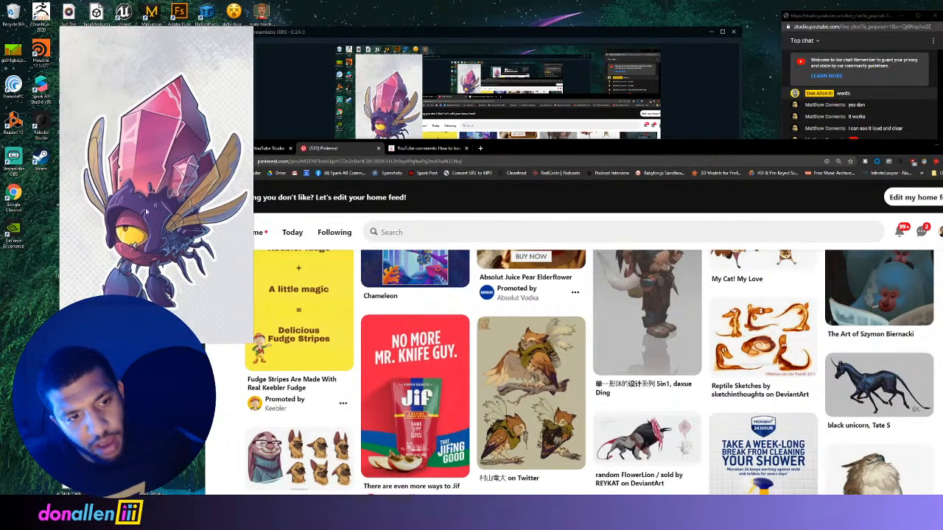
{"action": "scroll", "coordinate": [158, 242], "scroll_direction": "down", "scroll_amount": 3}
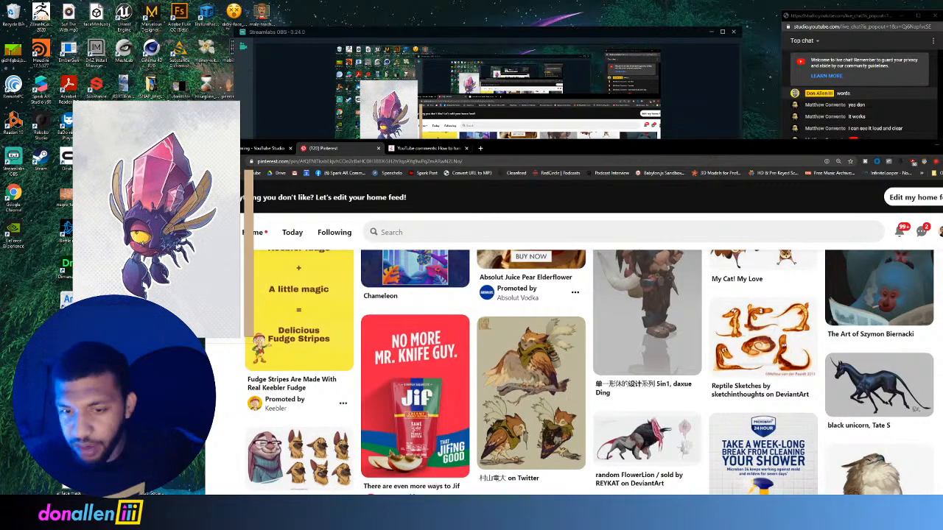
Check a few more similar pins and move the browser window down to uncover the stream preview and live chat.
{"action": "scroll", "coordinate": [422, 386], "scroll_direction": "down", "scroll_amount": 3}
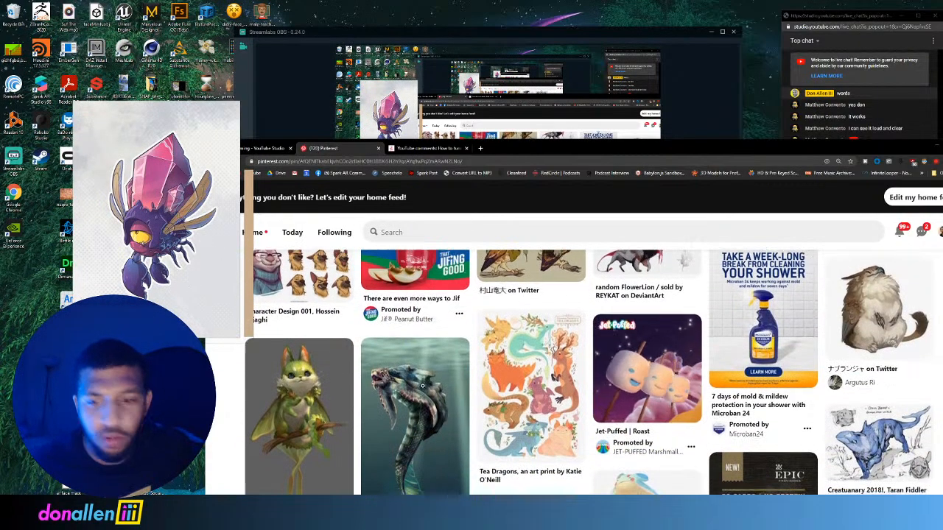
{"action": "scroll", "coordinate": [423, 386], "scroll_direction": "down", "scroll_amount": 1}
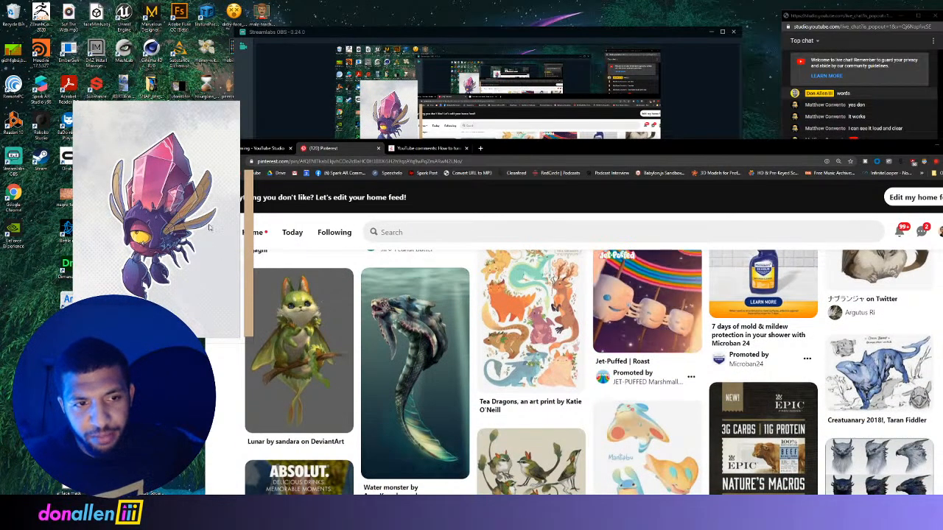
{"action": "left_click_drag", "start_coordinate": [560, 156], "coordinate": [603, 291]}
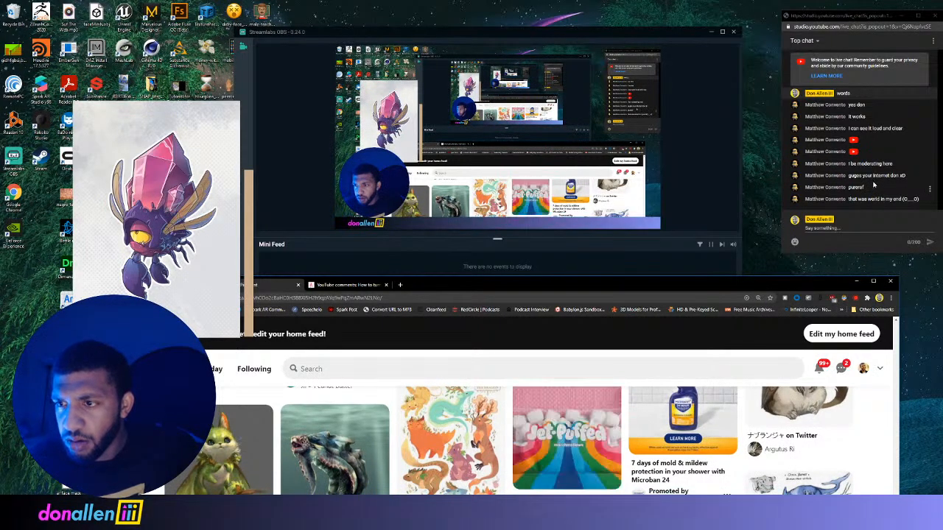
{"action": "left_click_drag", "start_coordinate": [643, 283], "coordinate": [662, 182]}
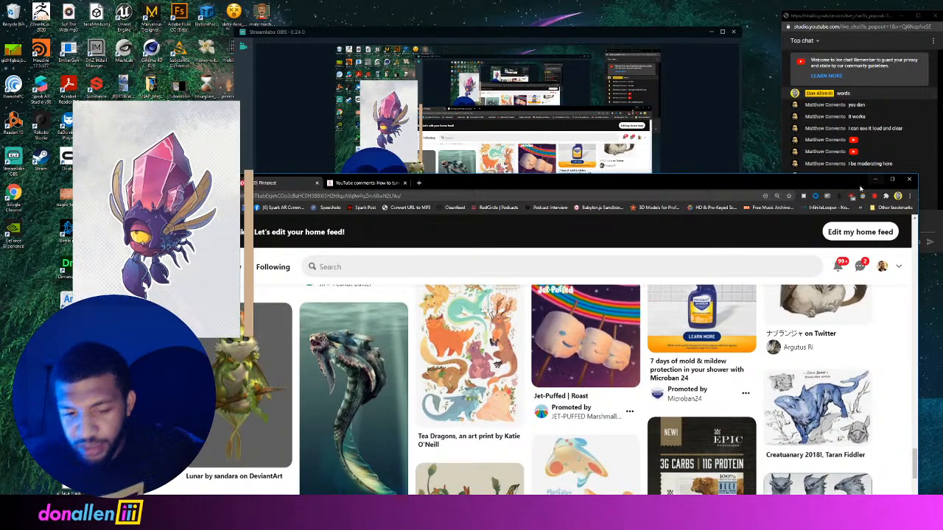
{"action": "left_click_drag", "start_coordinate": [854, 182], "coordinate": [772, 288]}
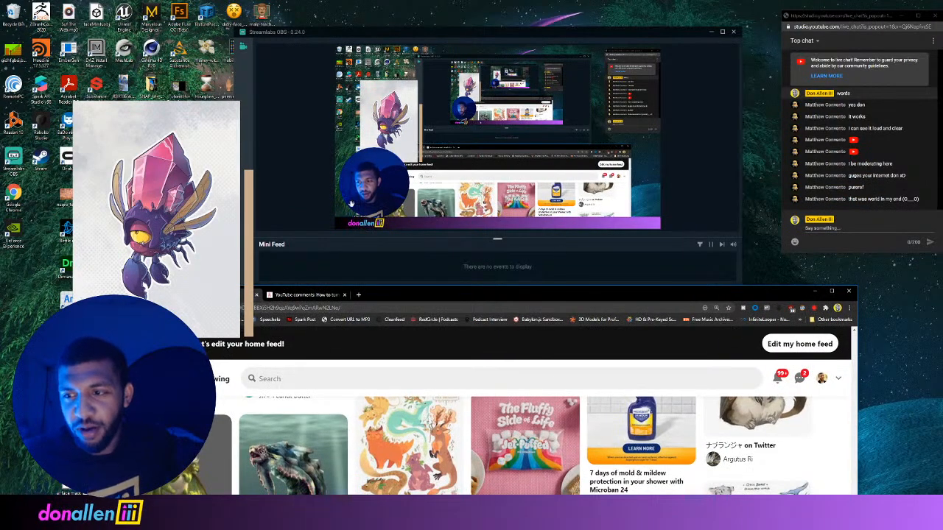
Zoom the PureRef board out around the stone crab and shift it toward the desktop's edge, away from the stream preview.
{"action": "left_click", "coordinate": [156, 125]}
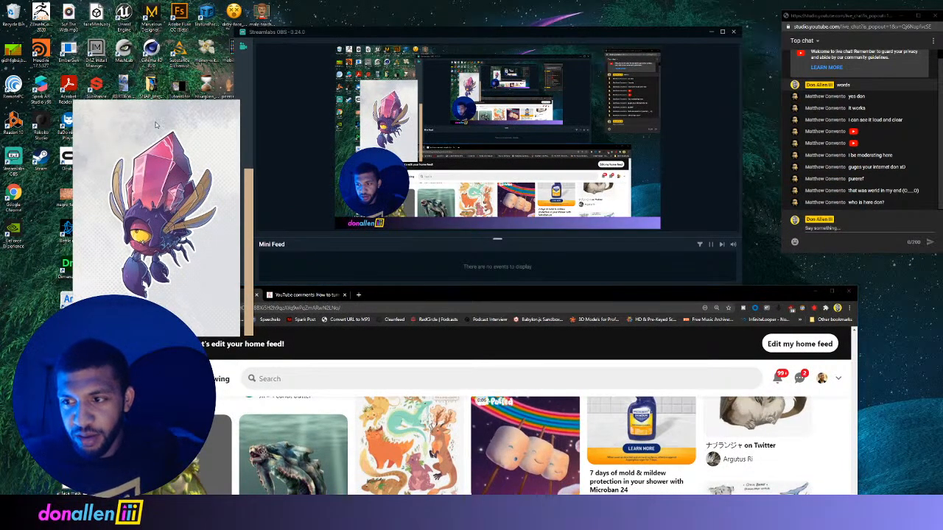
{"action": "scroll", "coordinate": [184, 152], "scroll_direction": "down", "scroll_amount": 2}
{"action": "scroll", "coordinate": [178, 179], "scroll_direction": "up", "scroll_amount": 2}
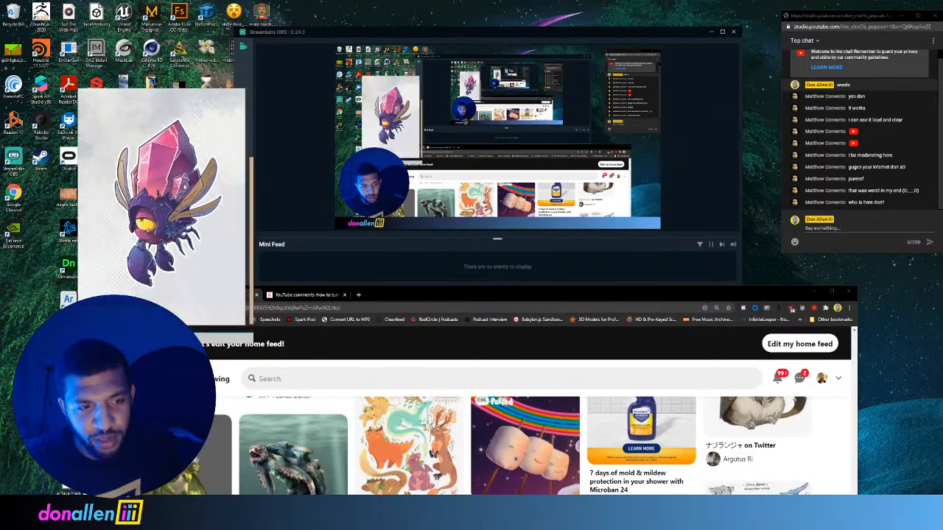
{"action": "middle_click_drag", "start_coordinate": [180, 182], "coordinate": [176, 157]}
{"action": "scroll", "coordinate": [177, 157], "scroll_direction": "down", "scroll_amount": 2}
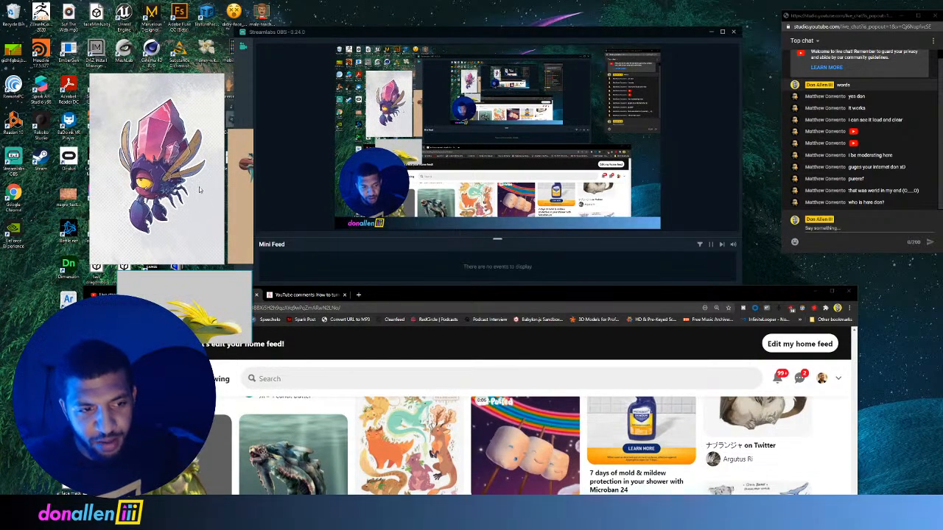
{"action": "middle_click_drag", "start_coordinate": [211, 203], "coordinate": [181, 162]}
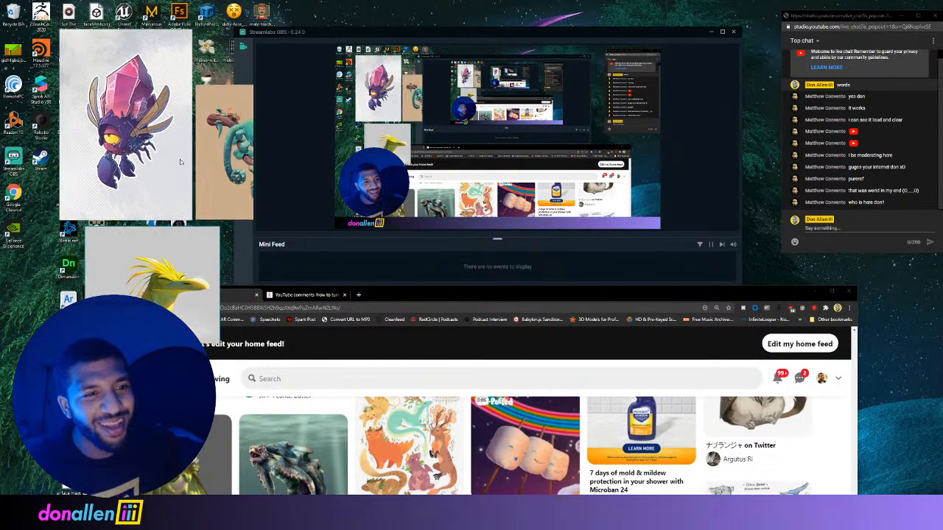
{"action": "right_click_drag", "start_coordinate": [182, 164], "coordinate": [136, 145]}
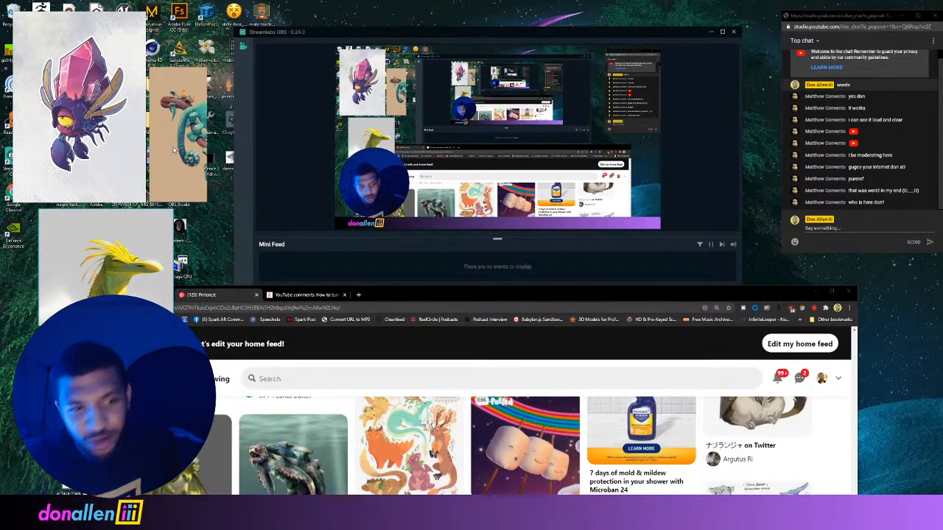
Minimize the browser and enlarge the chameleon reference on the PureRef board.
{"action": "left_click", "coordinate": [814, 294]}
{"action": "middle_click_drag", "start_coordinate": [143, 134], "coordinate": [115, 135]}
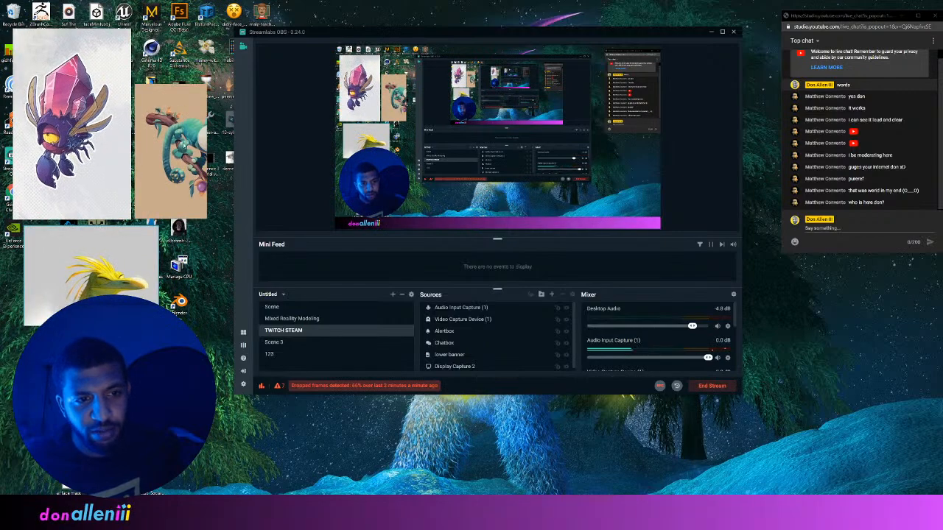
{"action": "scroll", "coordinate": [174, 147], "scroll_direction": "up", "scroll_amount": 5}
{"action": "middle_click_drag", "start_coordinate": [184, 144], "coordinate": [133, 155]}
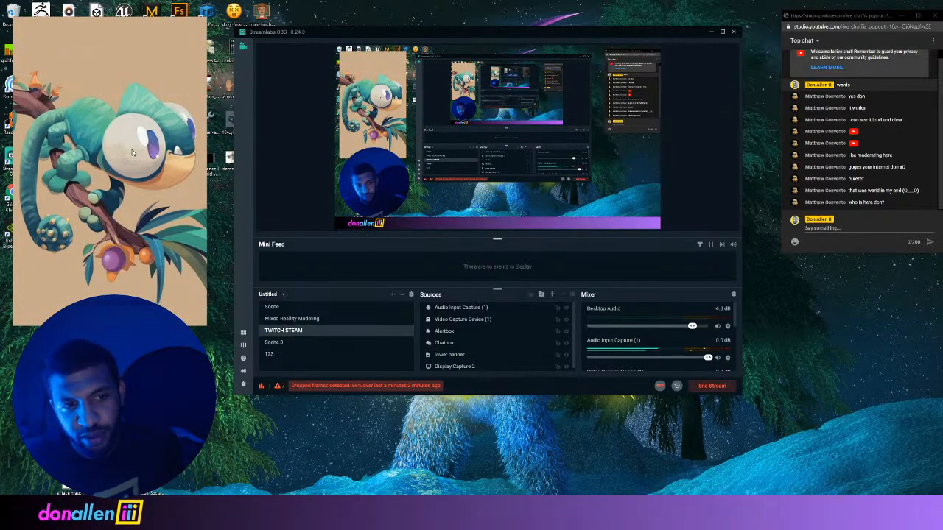
{"action": "scroll", "coordinate": [132, 151], "scroll_direction": "down", "scroll_amount": 2}
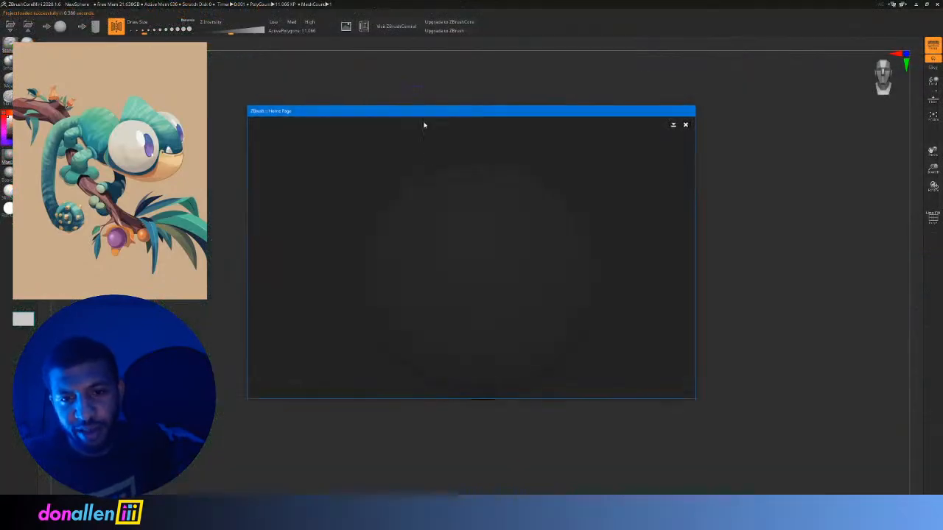
In ZBrushCoreMini, close the home page and resize the window to fill the desktop up to the live chat.
{"action": "left_click", "coordinate": [686, 126]}
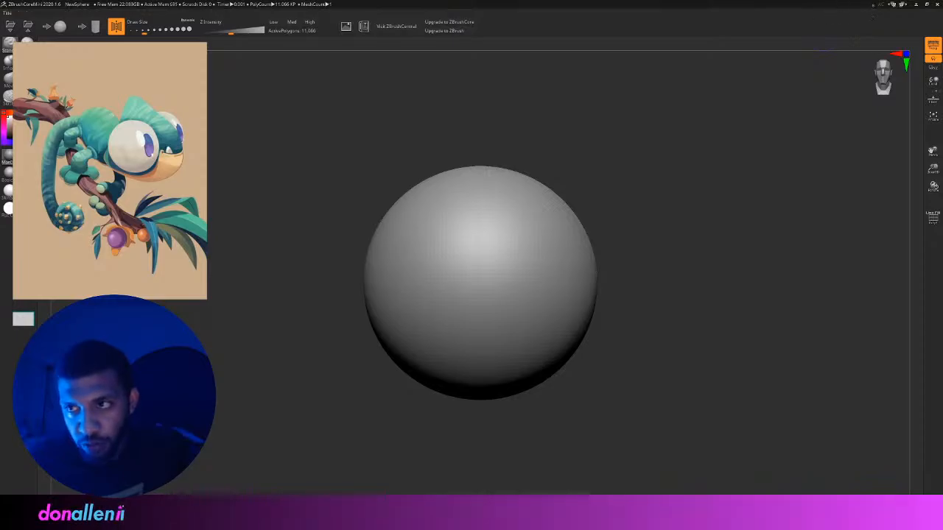
{"action": "left_click", "coordinate": [927, 6]}
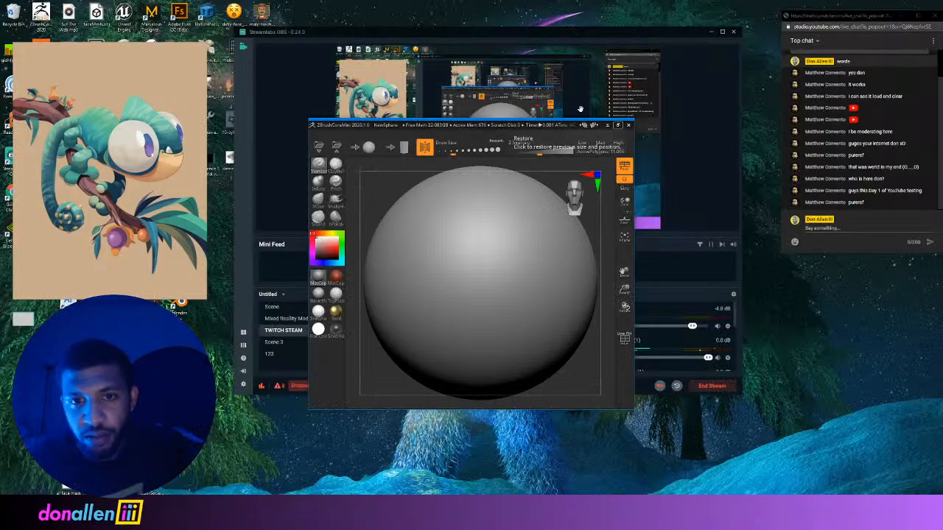
{"action": "left_click_drag", "start_coordinate": [464, 126], "coordinate": [215, 9]}
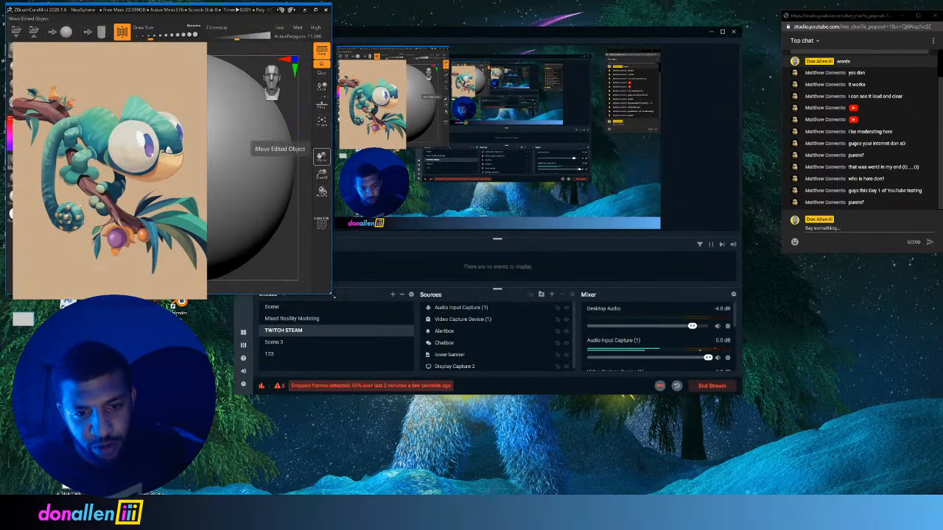
{"action": "mouse_move", "coordinate": [332, 295]}
{"action": "left_mouse_down"}
{"action": "mouse_move", "coordinate": [467, 395]}
{"action": "mouse_move", "coordinate": [708, 468]}
{"action": "mouse_move", "coordinate": [769, 472]}
{"action": "mouse_move", "coordinate": [779, 510]}
{"action": "left_mouse_up"}
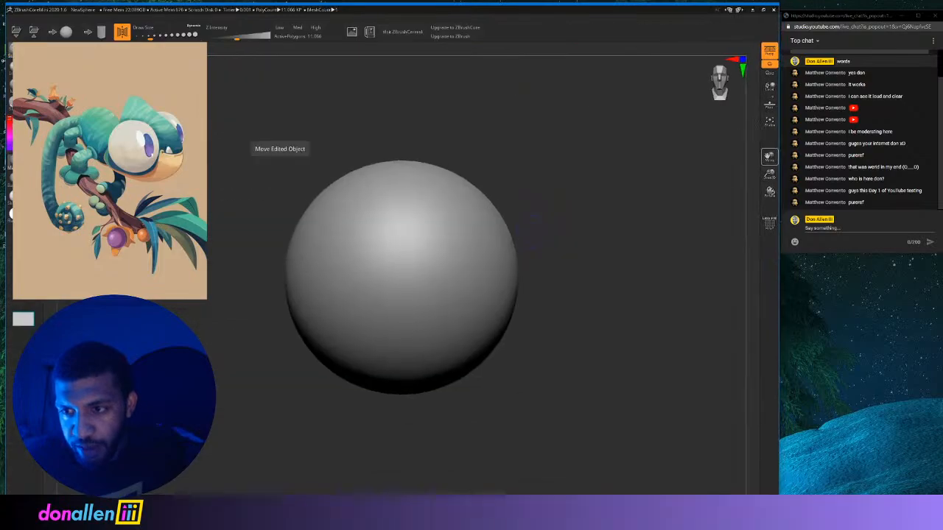
Place the PureRef board over the canvas beside the sphere, framed on the stone crab's crystal, and make the sphere appear smaller.
{"action": "mouse_move", "coordinate": [134, 105]}
{"action": "left_mouse_down"}
{"action": "mouse_move", "coordinate": [220, 115]}
{"action": "mouse_move", "coordinate": [206, 162]}
{"action": "left_mouse_up"}
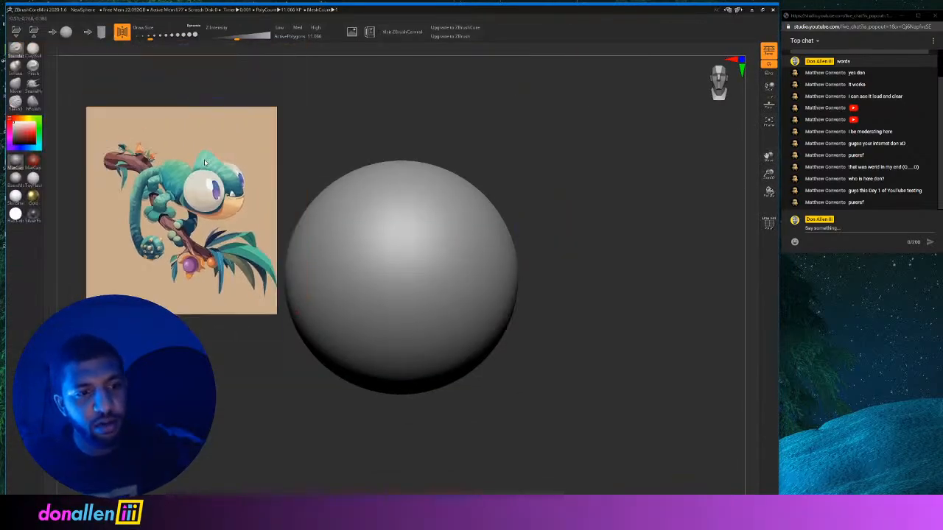
{"action": "scroll", "coordinate": [210, 157], "scroll_direction": "down", "scroll_amount": 1}
{"action": "middle_click_drag", "start_coordinate": [212, 159], "coordinate": [193, 127]}
{"action": "scroll", "coordinate": [177, 138], "scroll_direction": "up", "scroll_amount": 1}
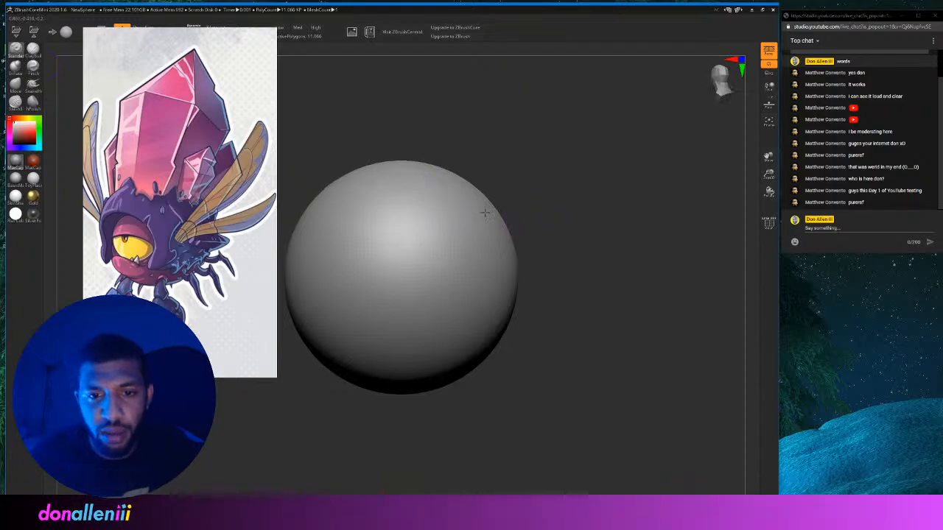
{"action": "left_click_drag", "start_coordinate": [561, 163], "coordinate": [512, 184], "text": "alt"}
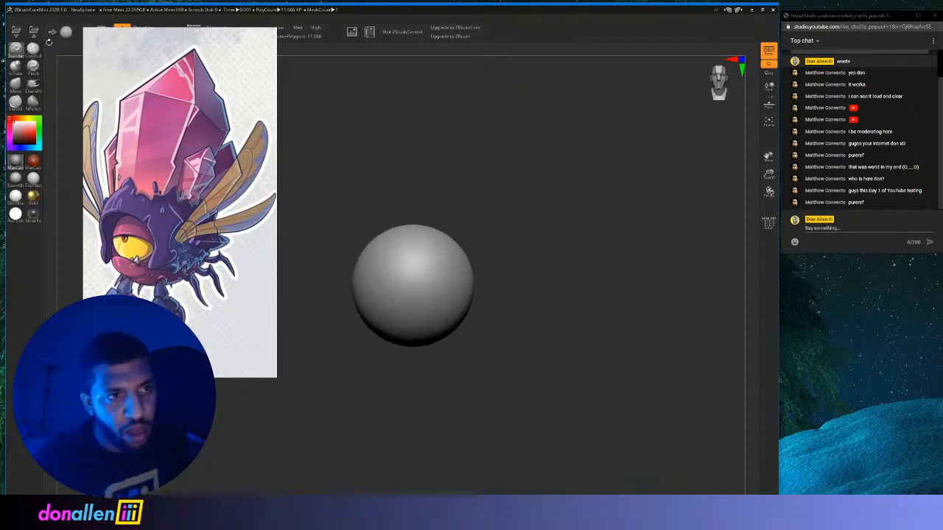
{"action": "left_click_drag", "start_coordinate": [193, 52], "coordinate": [179, 110]}
Enlarge the brush and reshape the sphere with the Move brush into a body with a narrow top and broad base.
{"action": "left_click_drag", "start_coordinate": [153, 36], "coordinate": [173, 39]}
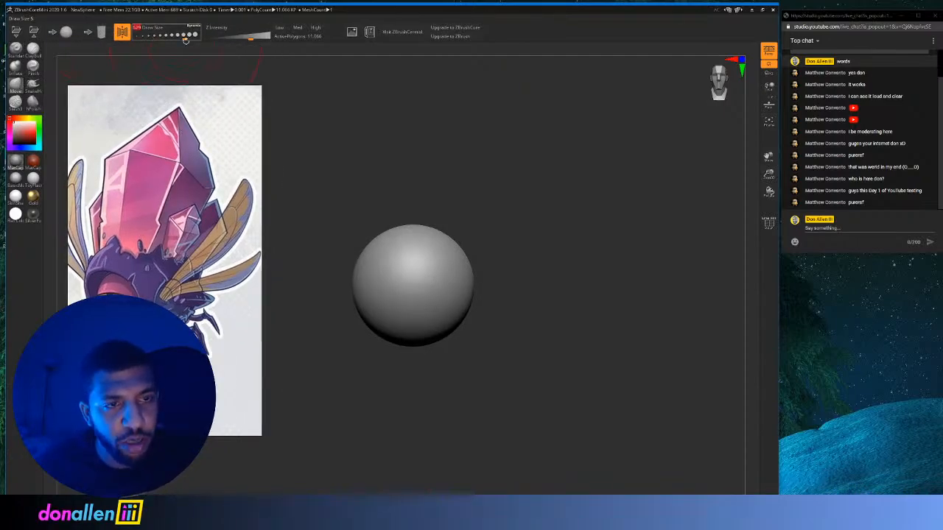
{"action": "left_click_drag", "start_coordinate": [442, 253], "coordinate": [445, 203]}
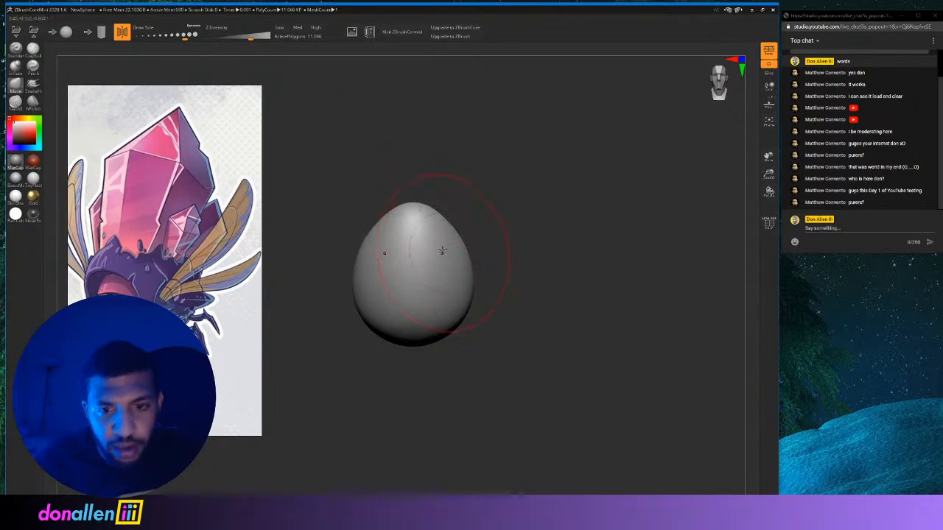
{"action": "left_click_drag", "start_coordinate": [517, 265], "coordinate": [467, 269]}
{"action": "left_click_drag", "start_coordinate": [377, 321], "coordinate": [320, 333]}
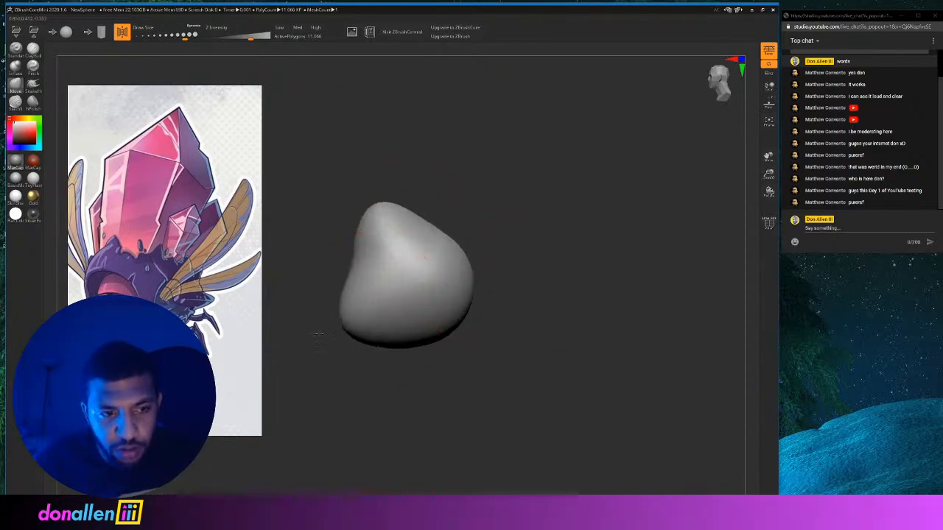
{"action": "left_click_drag", "start_coordinate": [355, 295], "coordinate": [340, 290]}
{"action": "mouse_move", "coordinate": [511, 349]}
{"action": "left_mouse_down"}
{"action": "mouse_move", "coordinate": [450, 295]}
{"action": "mouse_move", "coordinate": [388, 288]}
{"action": "mouse_move", "coordinate": [321, 324]}
{"action": "left_mouse_up"}
{"action": "mouse_move", "coordinate": [470, 301]}
{"action": "left_mouse_down"}
{"action": "mouse_move", "coordinate": [513, 301]}
{"action": "mouse_move", "coordinate": [493, 302]}
{"action": "mouse_move", "coordinate": [504, 302]}
{"action": "left_mouse_up"}
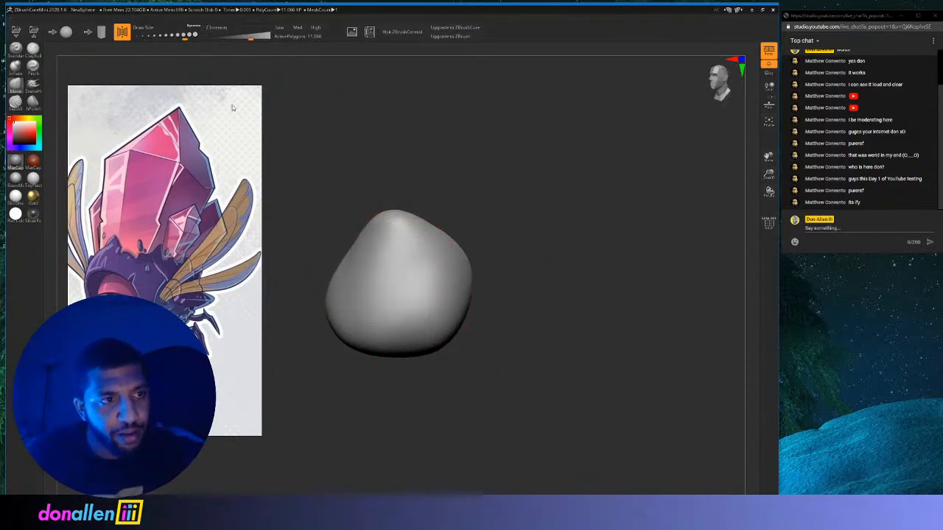
Smooth the body and stretch its top upward into a tall rounded peak.
{"action": "mouse_move", "coordinate": [398, 263]}
{"action": "left_mouse_down", "text": "shift"}
{"action": "mouse_move", "coordinate": [319, 280]}
{"action": "mouse_move", "coordinate": [503, 290]}
{"action": "left_mouse_up", "text": "shift"}
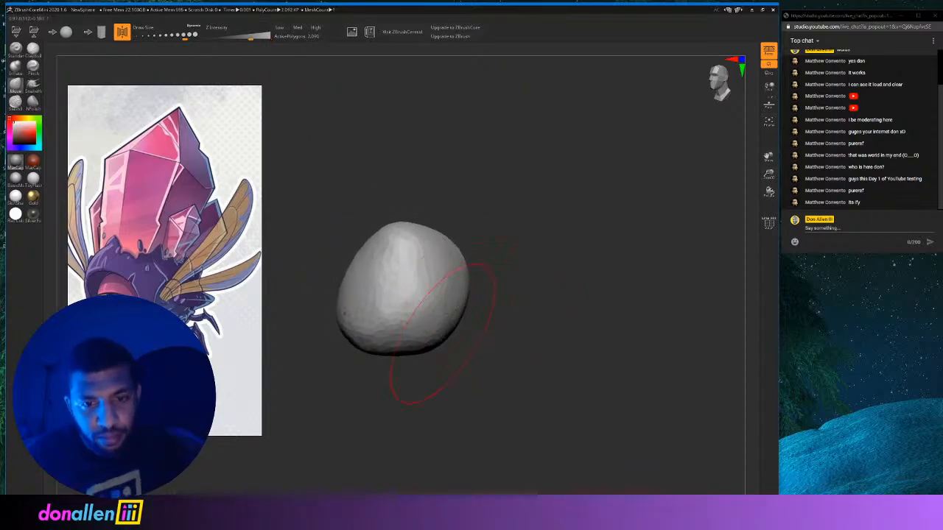
{"action": "left_click_drag", "start_coordinate": [421, 230], "coordinate": [442, 154]}
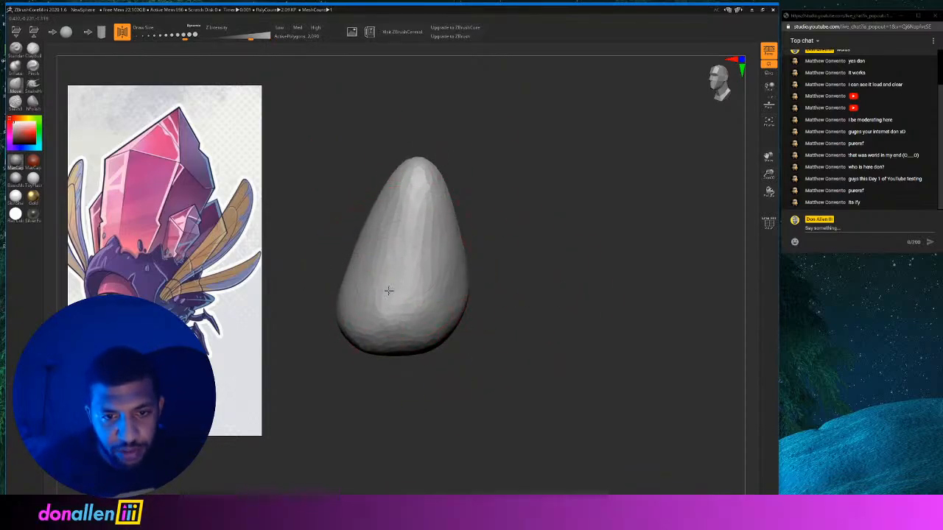
{"action": "mouse_move", "coordinate": [389, 291]}
{"action": "left_mouse_down"}
{"action": "mouse_move", "coordinate": [532, 301]}
{"action": "mouse_move", "coordinate": [515, 269]}
{"action": "mouse_move", "coordinate": [410, 345]}
{"action": "left_mouse_up"}
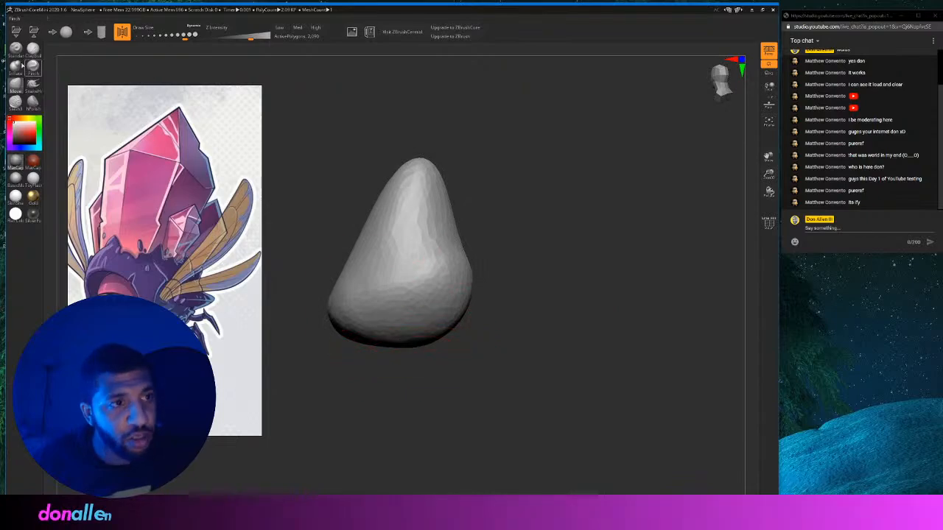
Reduce the brush size and build up bands of clay across the body from the base to the peak.
{"action": "mouse_move", "coordinate": [492, 277]}
{"action": "left_mouse_down"}
{"action": "mouse_move", "coordinate": [516, 269]}
{"action": "mouse_move", "coordinate": [510, 258]}
{"action": "mouse_move", "coordinate": [532, 274]}
{"action": "mouse_move", "coordinate": [514, 277]}
{"action": "mouse_move", "coordinate": [525, 287]}
{"action": "left_mouse_up"}
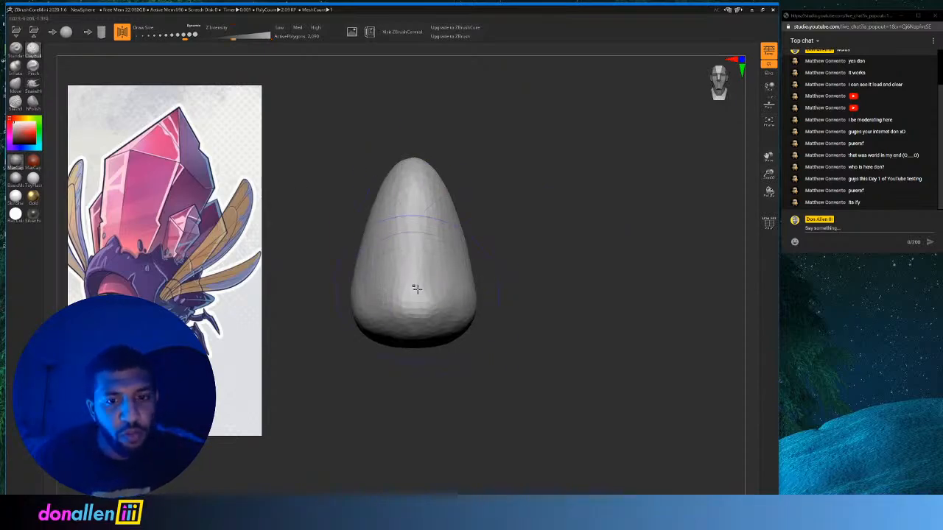
{"action": "left_click_drag", "start_coordinate": [165, 35], "coordinate": [168, 36]}
{"action": "mouse_move", "coordinate": [422, 291]}
{"action": "left_mouse_down"}
{"action": "mouse_move", "coordinate": [472, 317]}
{"action": "mouse_move", "coordinate": [479, 310]}
{"action": "left_mouse_up"}
{"action": "left_click_drag", "start_coordinate": [589, 289], "coordinate": [509, 289]}
{"action": "mouse_move", "coordinate": [405, 243]}
{"action": "left_mouse_down"}
{"action": "mouse_move", "coordinate": [353, 283]}
{"action": "mouse_move", "coordinate": [447, 283]}
{"action": "left_mouse_up"}
{"action": "left_click_drag", "start_coordinate": [390, 247], "coordinate": [449, 221]}
{"action": "left_click_drag", "start_coordinate": [369, 199], "coordinate": [442, 177]}
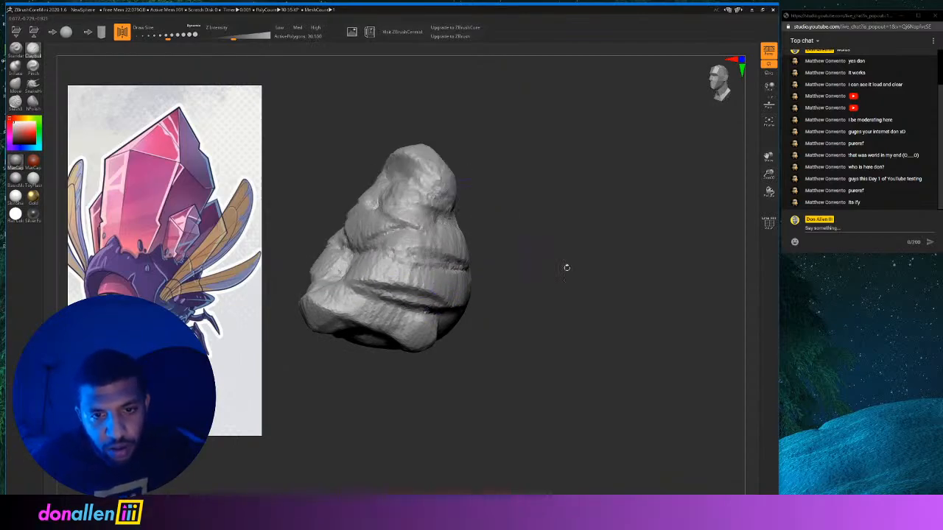
Refine the lower front of the body and smooth the rough clay bands into soft folds.
{"action": "left_click_drag", "start_coordinate": [564, 268], "coordinate": [553, 287]}
{"action": "mouse_move", "coordinate": [512, 313]}
{"action": "left_mouse_down"}
{"action": "mouse_move", "coordinate": [495, 295]}
{"action": "mouse_move", "coordinate": [483, 304]}
{"action": "left_mouse_up"}
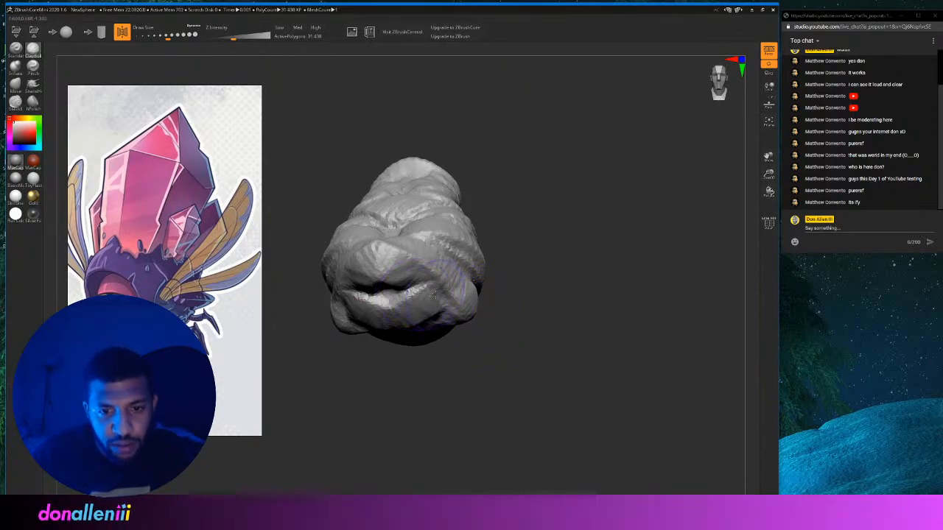
{"action": "left_click_drag", "start_coordinate": [462, 207], "coordinate": [402, 185], "text": "shift"}
{"action": "left_click_drag", "start_coordinate": [530, 266], "coordinate": [511, 288], "text": "alt"}
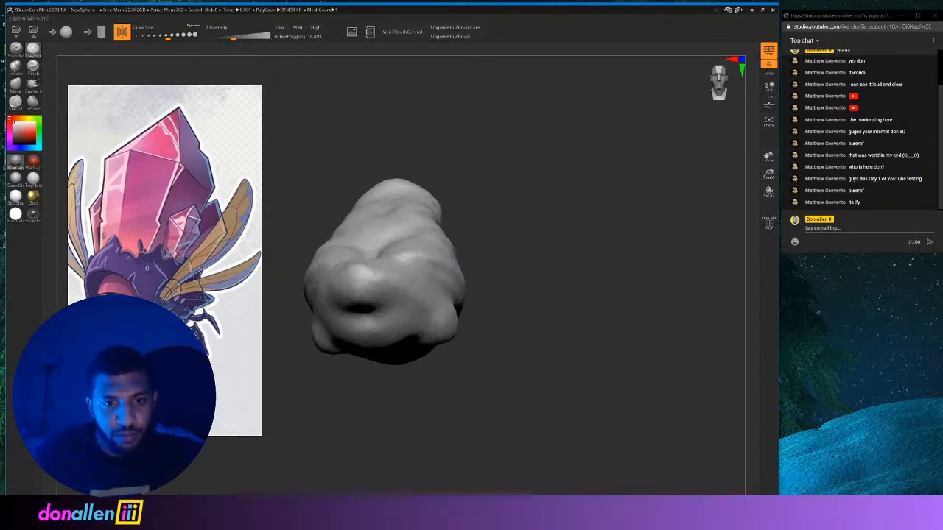
{"action": "mouse_move", "coordinate": [589, 243]}
{"action": "left_mouse_down"}
{"action": "mouse_move", "coordinate": [582, 274]}
{"action": "mouse_move", "coordinate": [540, 273]}
{"action": "left_mouse_up"}
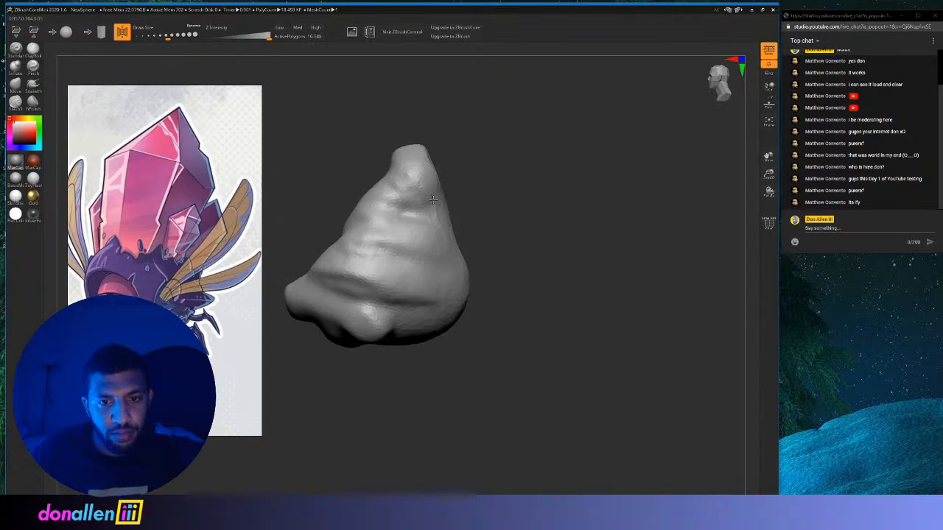
{"action": "mouse_move", "coordinate": [467, 230]}
{"action": "left_mouse_down"}
{"action": "mouse_move", "coordinate": [564, 263]}
{"action": "mouse_move", "coordinate": [516, 258]}
{"action": "left_mouse_up"}
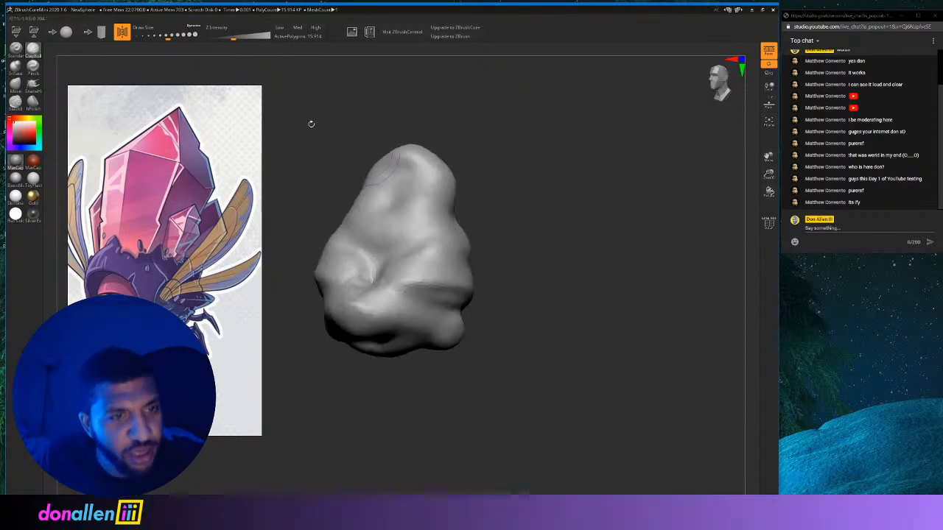
Pull symmetrical legs out of the lower body with the SnakeHook brush, a front pair followed by legs farther back.
{"action": "left_click", "coordinate": [33, 84]}
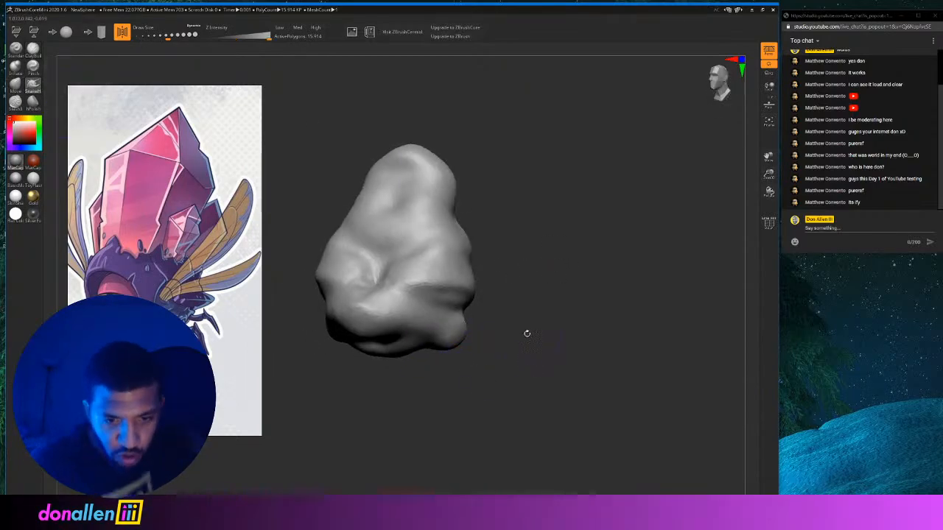
{"action": "mouse_move", "coordinate": [526, 331]}
{"action": "left_mouse_down"}
{"action": "mouse_move", "coordinate": [550, 320]}
{"action": "mouse_move", "coordinate": [543, 316]}
{"action": "left_mouse_up"}
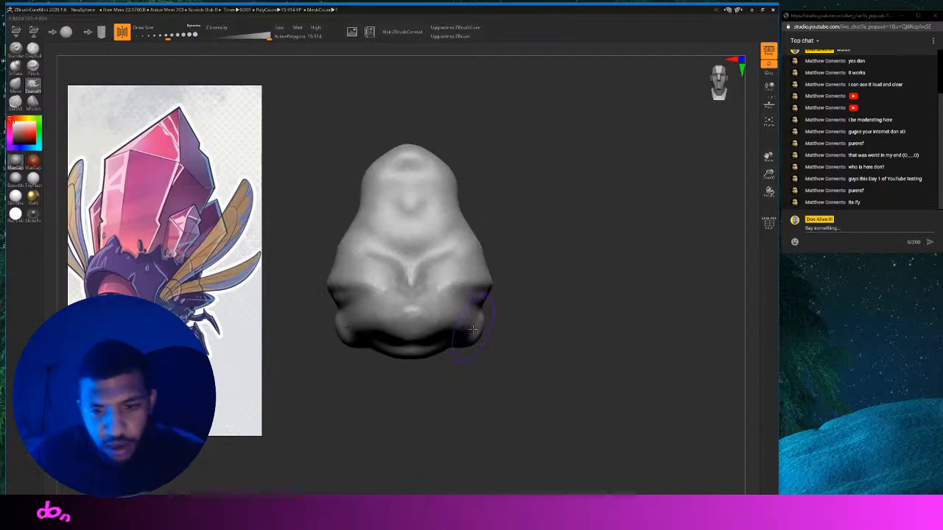
{"action": "mouse_move", "coordinate": [472, 330]}
{"action": "left_mouse_down"}
{"action": "mouse_move", "coordinate": [529, 381]}
{"action": "mouse_move", "coordinate": [511, 400]}
{"action": "mouse_move", "coordinate": [530, 398]}
{"action": "left_mouse_up"}
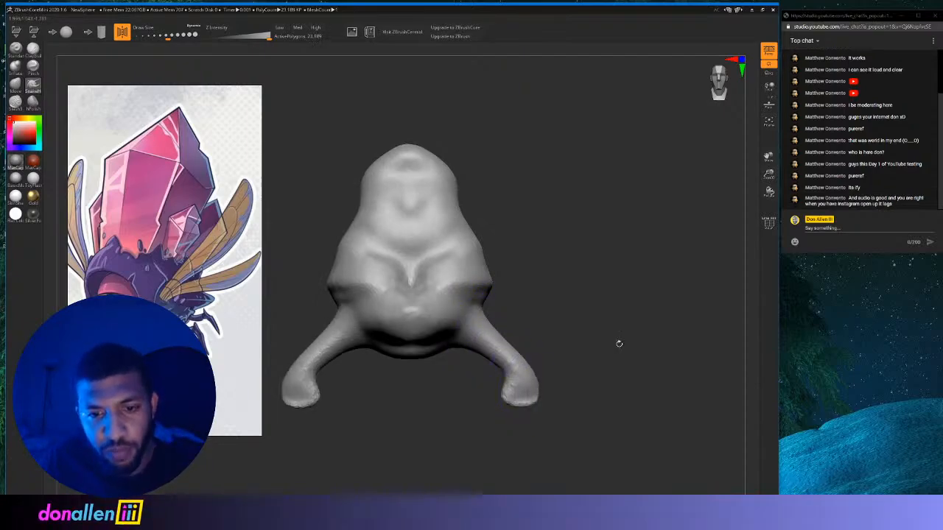
{"action": "left_click_drag", "start_coordinate": [622, 308], "coordinate": [594, 310]}
{"action": "mouse_move", "coordinate": [426, 339]}
{"action": "left_mouse_down"}
{"action": "mouse_move", "coordinate": [440, 352]}
{"action": "mouse_move", "coordinate": [469, 347]}
{"action": "mouse_move", "coordinate": [460, 380]}
{"action": "left_mouse_up"}
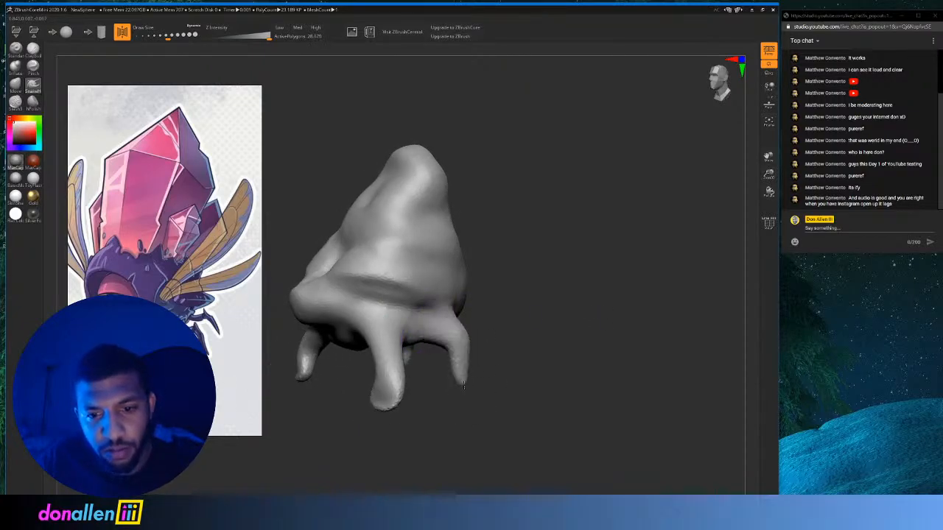
{"action": "mouse_move", "coordinate": [525, 362]}
{"action": "left_mouse_down"}
{"action": "mouse_move", "coordinate": [490, 355]}
{"action": "mouse_move", "coordinate": [542, 347]}
{"action": "mouse_move", "coordinate": [517, 324]}
{"action": "mouse_move", "coordinate": [519, 345]}
{"action": "mouse_move", "coordinate": [560, 350]}
{"action": "left_mouse_up"}
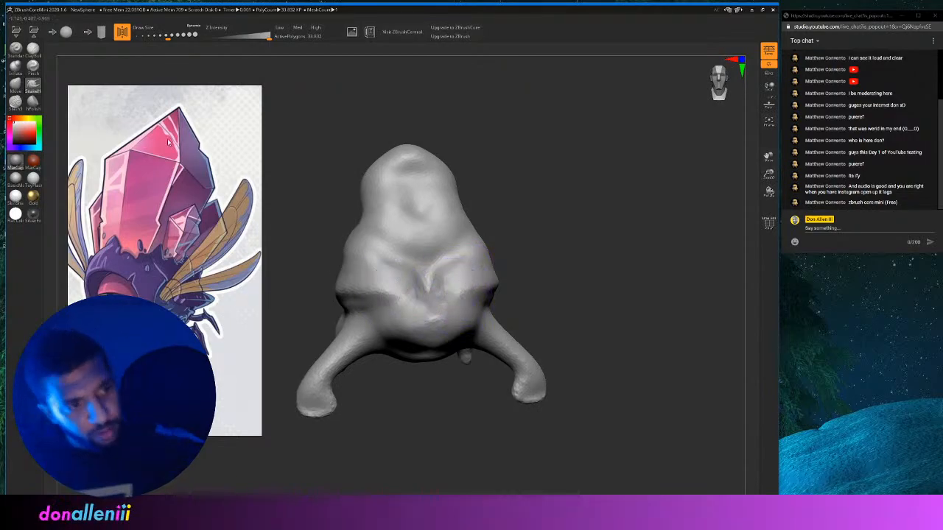
Build up a thick hood-like ridge around the front and sides of the body above the legs and blend it smooth.
{"action": "left_click", "coordinate": [31, 50]}
{"action": "mouse_move", "coordinate": [435, 286]}
{"action": "left_mouse_down"}
{"action": "mouse_move", "coordinate": [419, 293]}
{"action": "mouse_move", "coordinate": [457, 275]}
{"action": "left_mouse_up"}
{"action": "left_click_drag", "start_coordinate": [538, 288], "coordinate": [421, 273]}
{"action": "mouse_move", "coordinate": [343, 284]}
{"action": "left_mouse_down"}
{"action": "mouse_move", "coordinate": [393, 285]}
{"action": "mouse_move", "coordinate": [403, 269]}
{"action": "left_mouse_up"}
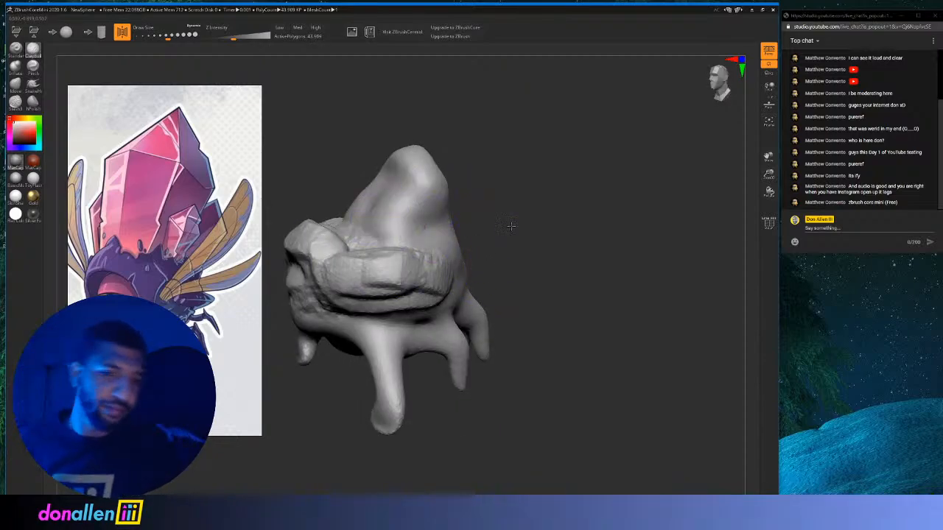
{"action": "left_click_drag", "start_coordinate": [514, 225], "coordinate": [516, 230]}
{"action": "mouse_move", "coordinate": [392, 208]}
{"action": "left_mouse_down"}
{"action": "mouse_move", "coordinate": [367, 224]}
{"action": "mouse_move", "coordinate": [412, 199]}
{"action": "mouse_move", "coordinate": [379, 190]}
{"action": "mouse_move", "coordinate": [364, 216]}
{"action": "left_mouse_up"}
{"action": "mouse_move", "coordinate": [490, 225]}
{"action": "left_mouse_down"}
{"action": "mouse_move", "coordinate": [391, 213]}
{"action": "mouse_move", "coordinate": [462, 251]}
{"action": "left_mouse_up"}
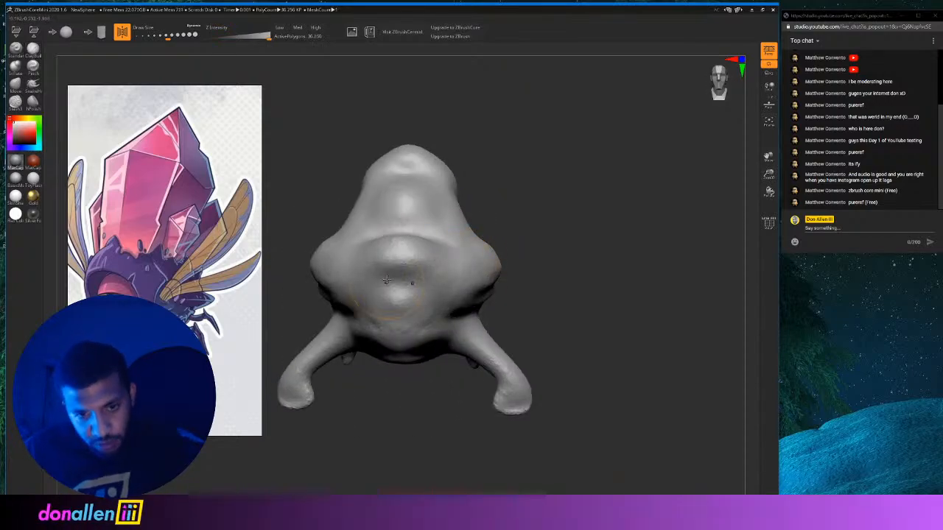
Carve a deep round socket into the front of the body and build a raised rim around its opening.
{"action": "left_click_drag", "start_coordinate": [495, 259], "coordinate": [470, 294]}
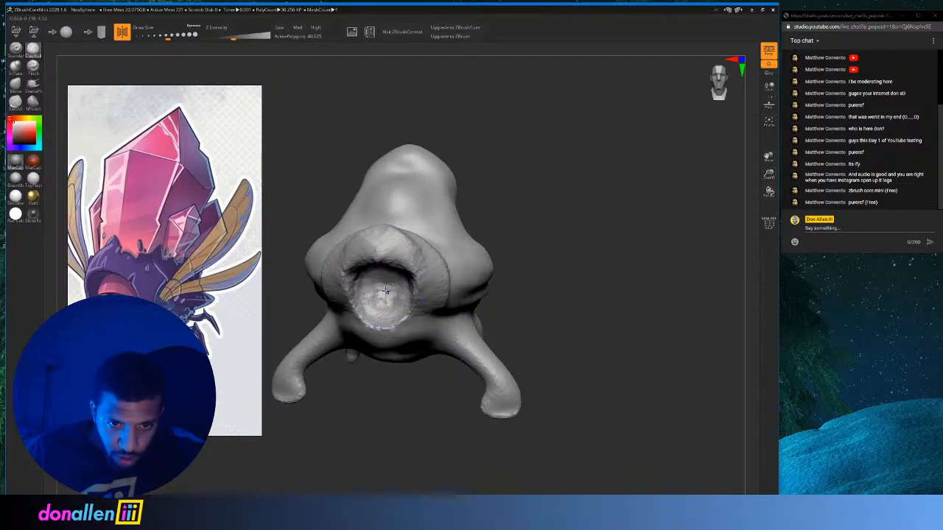
{"action": "left_click_drag", "start_coordinate": [397, 302], "coordinate": [401, 301]}
{"action": "left_click_drag", "start_coordinate": [613, 227], "coordinate": [597, 217]}
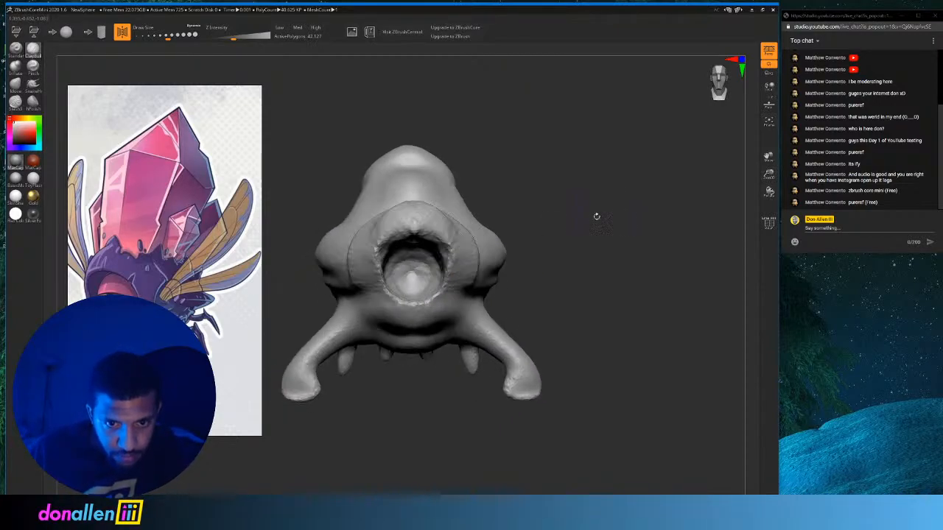
Build up a thick clay band around the sides and back of the body, then smooth the upper shell with a larger brush.
{"action": "mouse_move", "coordinate": [523, 254]}
{"action": "left_mouse_down"}
{"action": "mouse_move", "coordinate": [549, 249]}
{"action": "mouse_move", "coordinate": [530, 261]}
{"action": "mouse_move", "coordinate": [560, 259]}
{"action": "mouse_move", "coordinate": [520, 255]}
{"action": "mouse_move", "coordinate": [551, 246]}
{"action": "mouse_move", "coordinate": [515, 258]}
{"action": "mouse_move", "coordinate": [561, 255]}
{"action": "mouse_move", "coordinate": [546, 248]}
{"action": "mouse_move", "coordinate": [550, 263]}
{"action": "mouse_move", "coordinate": [525, 261]}
{"action": "left_mouse_up"}
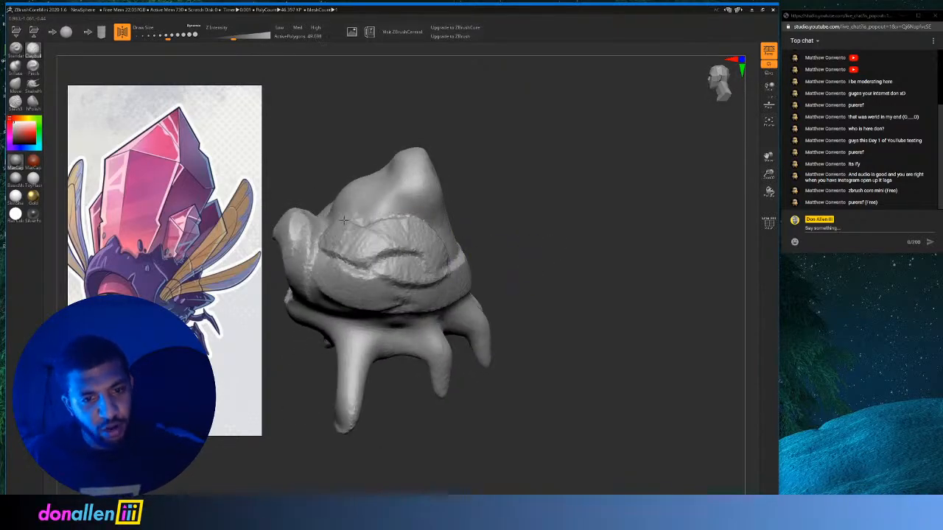
{"action": "left_click_drag", "start_coordinate": [461, 220], "coordinate": [423, 220]}
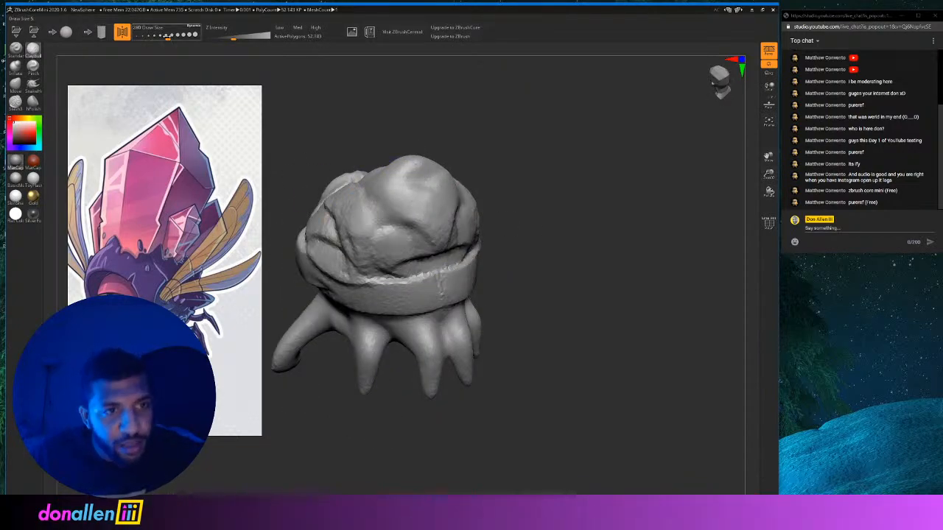
{"action": "left_click_drag", "start_coordinate": [167, 34], "coordinate": [171, 35]}
{"action": "mouse_move", "coordinate": [423, 178]}
{"action": "left_mouse_down", "text": "shift"}
{"action": "mouse_move", "coordinate": [420, 217]}
{"action": "mouse_move", "coordinate": [444, 234]}
{"action": "left_mouse_up", "text": "shift"}
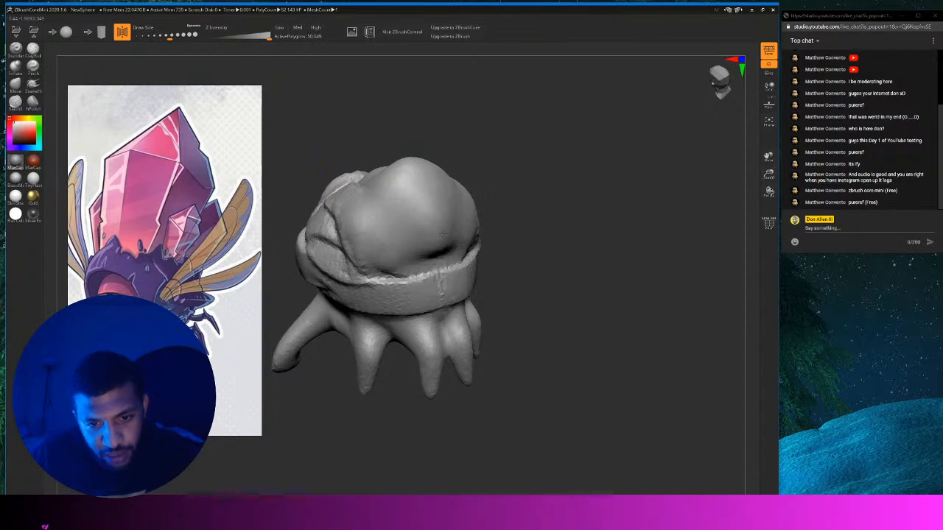
{"action": "left_click_drag", "start_coordinate": [404, 180], "coordinate": [346, 195], "text": "shift"}
{"action": "mouse_move", "coordinate": [495, 198]}
{"action": "left_mouse_down"}
{"action": "mouse_move", "coordinate": [539, 217]}
{"action": "mouse_move", "coordinate": [412, 203]}
{"action": "left_mouse_up"}
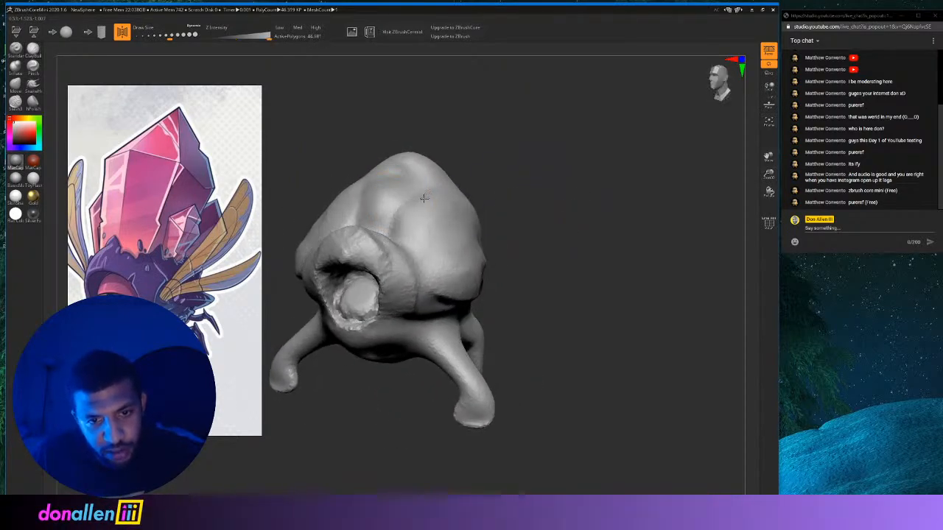
Fill the hollows on the upper shell with clay and smooth it into one rounded dome above the side band.
{"action": "mouse_move", "coordinate": [511, 196]}
{"action": "left_mouse_down"}
{"action": "mouse_move", "coordinate": [486, 223]}
{"action": "mouse_move", "coordinate": [379, 225]}
{"action": "left_mouse_up"}
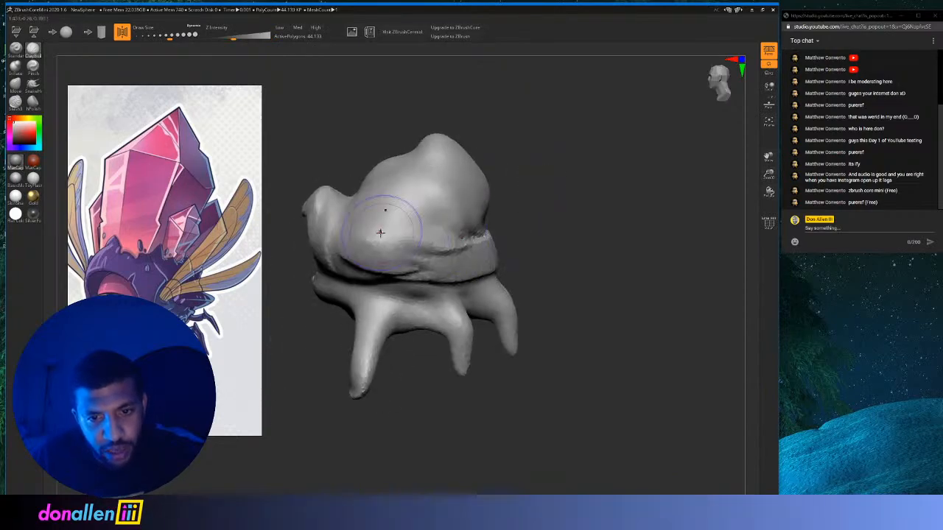
{"action": "left_click_drag", "start_coordinate": [516, 189], "coordinate": [483, 220]}
{"action": "left_click_drag", "start_coordinate": [411, 196], "coordinate": [421, 177]}
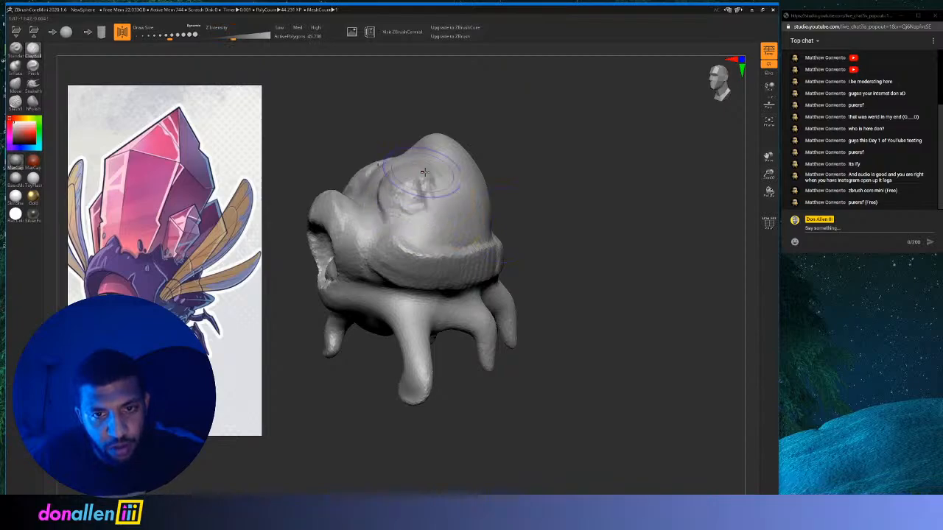
{"action": "mouse_move", "coordinate": [346, 166]}
{"action": "left_mouse_down"}
{"action": "mouse_move", "coordinate": [434, 194]}
{"action": "mouse_move", "coordinate": [434, 167]}
{"action": "mouse_move", "coordinate": [447, 169]}
{"action": "mouse_move", "coordinate": [428, 177]}
{"action": "mouse_move", "coordinate": [444, 168]}
{"action": "left_mouse_up"}
{"action": "left_click_drag", "start_coordinate": [604, 193], "coordinate": [548, 185]}
{"action": "mouse_move", "coordinate": [445, 168]}
{"action": "left_mouse_down", "text": "shift"}
{"action": "mouse_move", "coordinate": [432, 169]}
{"action": "mouse_move", "coordinate": [452, 193]}
{"action": "left_mouse_up", "text": "shift"}
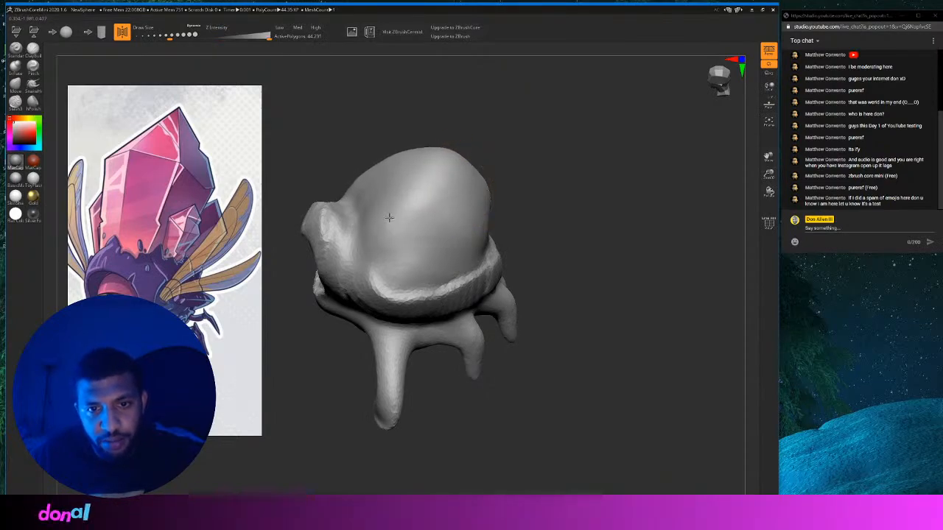
{"action": "left_click_drag", "start_coordinate": [389, 217], "coordinate": [378, 167], "text": "shift"}
{"action": "left_click_drag", "start_coordinate": [525, 180], "coordinate": [577, 177]}
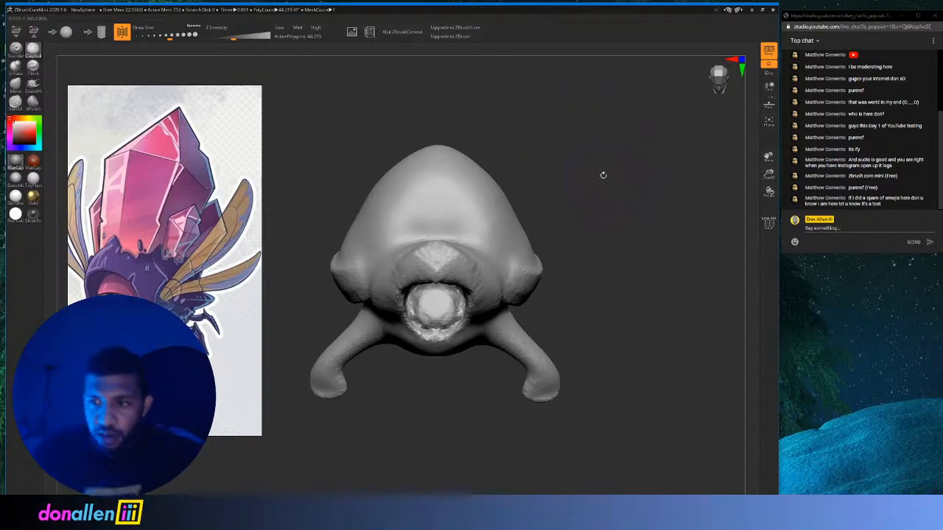
{"action": "left_click_drag", "start_coordinate": [560, 196], "coordinate": [558, 158]}
{"action": "left_click_drag", "start_coordinate": [535, 346], "coordinate": [529, 348], "text": "alt"}
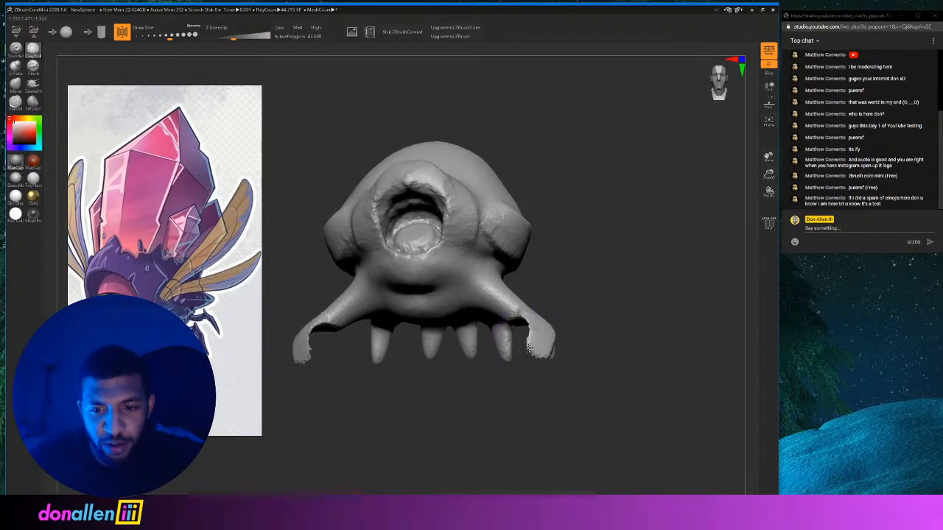
{"action": "key", "text": "ctrl+z"}
Swell the ends of both front legs into large bulbs with the Inflate brush and undo the last excess stroke.
{"action": "left_click_drag", "start_coordinate": [585, 299], "coordinate": [552, 318]}
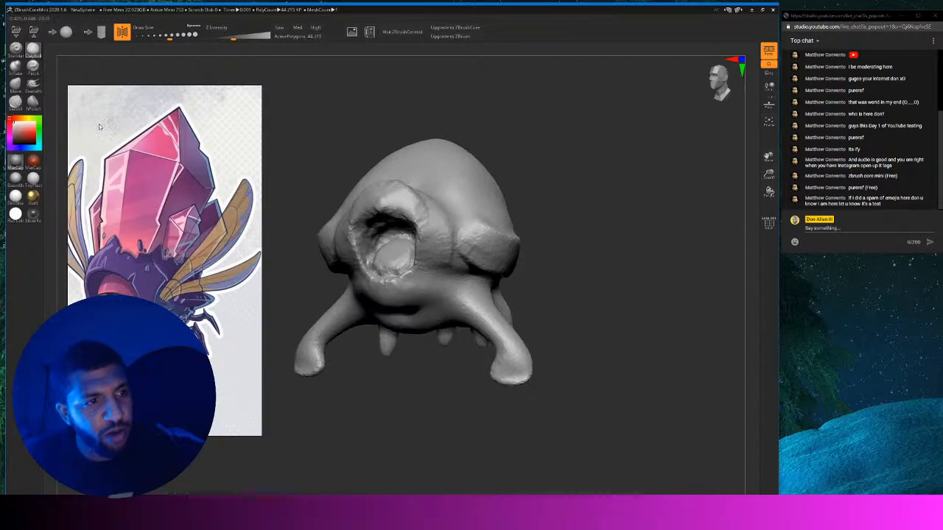
{"action": "left_click", "coordinate": [14, 65]}
{"action": "left_click_drag", "start_coordinate": [497, 361], "coordinate": [501, 375]}
{"action": "mouse_move", "coordinate": [597, 341]}
{"action": "left_mouse_down"}
{"action": "mouse_move", "coordinate": [534, 345]}
{"action": "mouse_move", "coordinate": [584, 346]}
{"action": "left_mouse_up"}
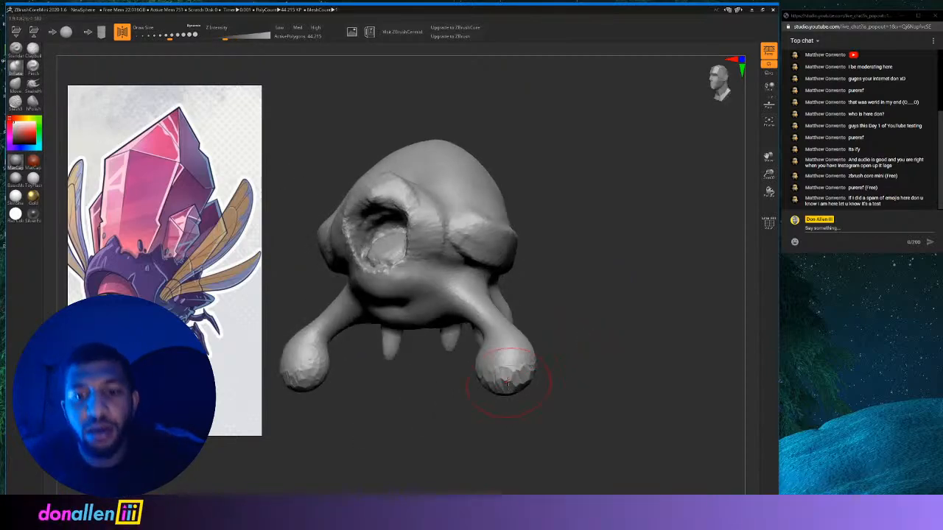
{"action": "mouse_move", "coordinate": [508, 381]}
{"action": "left_mouse_down"}
{"action": "mouse_move", "coordinate": [511, 351]}
{"action": "mouse_move", "coordinate": [520, 374]}
{"action": "left_mouse_up"}
{"action": "mouse_move", "coordinate": [586, 379]}
{"action": "left_mouse_down"}
{"action": "mouse_move", "coordinate": [564, 376]}
{"action": "mouse_move", "coordinate": [551, 358]}
{"action": "mouse_move", "coordinate": [582, 331]}
{"action": "left_mouse_up"}
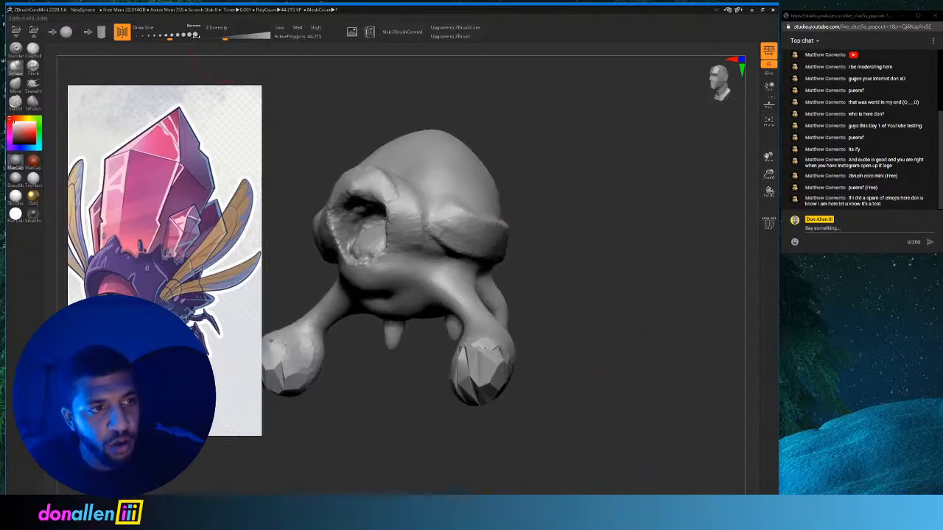
{"action": "left_click_drag", "start_coordinate": [477, 362], "coordinate": [492, 369]}
{"action": "key", "text": "ctrl+z"}
Smooth the faceted surface of the front leg bulbs from the front and back into clean rounded forms.
{"action": "mouse_move", "coordinate": [554, 346]}
{"action": "left_mouse_down", "text": "alt"}
{"action": "mouse_move", "coordinate": [553, 333]}
{"action": "mouse_move", "coordinate": [591, 301]}
{"action": "left_mouse_up", "text": "alt"}
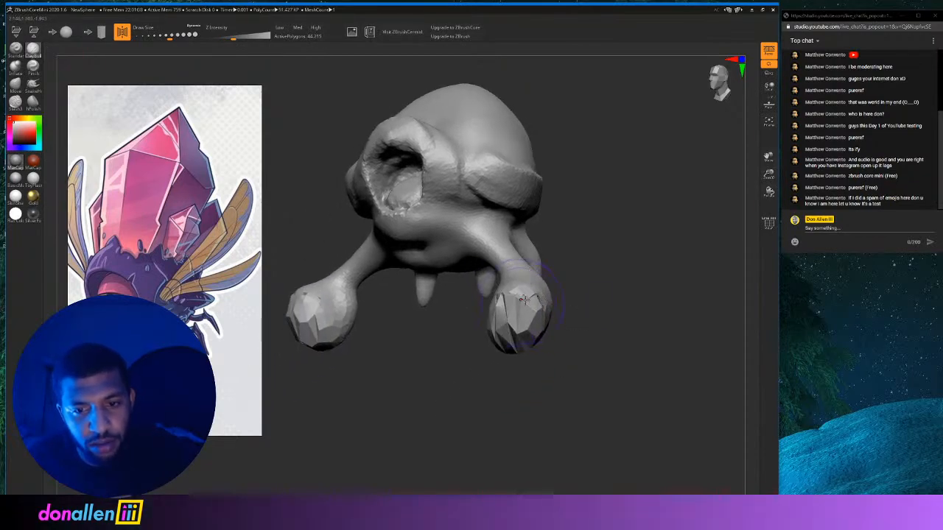
{"action": "mouse_move", "coordinate": [525, 302]}
{"action": "left_mouse_down", "text": "shift"}
{"action": "mouse_move", "coordinate": [520, 316]}
{"action": "mouse_move", "coordinate": [517, 297]}
{"action": "mouse_move", "coordinate": [508, 339]}
{"action": "left_mouse_up", "text": "shift"}
{"action": "left_click_drag", "start_coordinate": [638, 328], "coordinate": [532, 328]}
{"action": "left_click_drag", "start_coordinate": [454, 351], "coordinate": [572, 331], "text": "alt"}
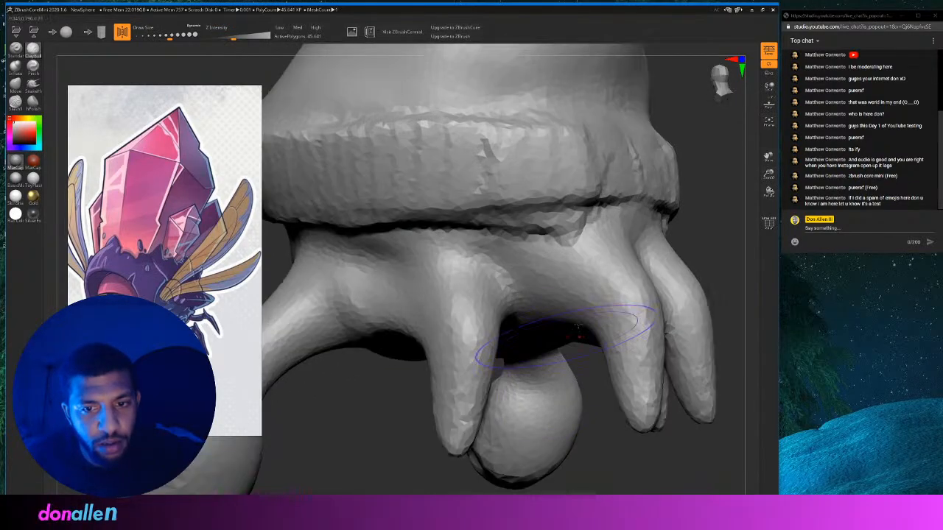
{"action": "left_click_drag", "start_coordinate": [656, 309], "coordinate": [603, 288]}
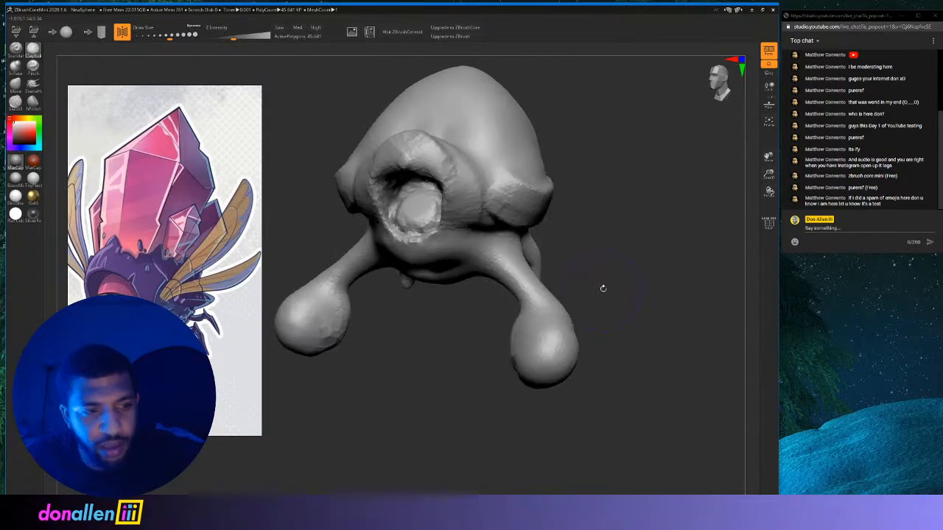
Build up a lower lip beneath the front socket with a smaller clay brush.
{"action": "left_click_drag", "start_coordinate": [400, 256], "coordinate": [442, 243]}
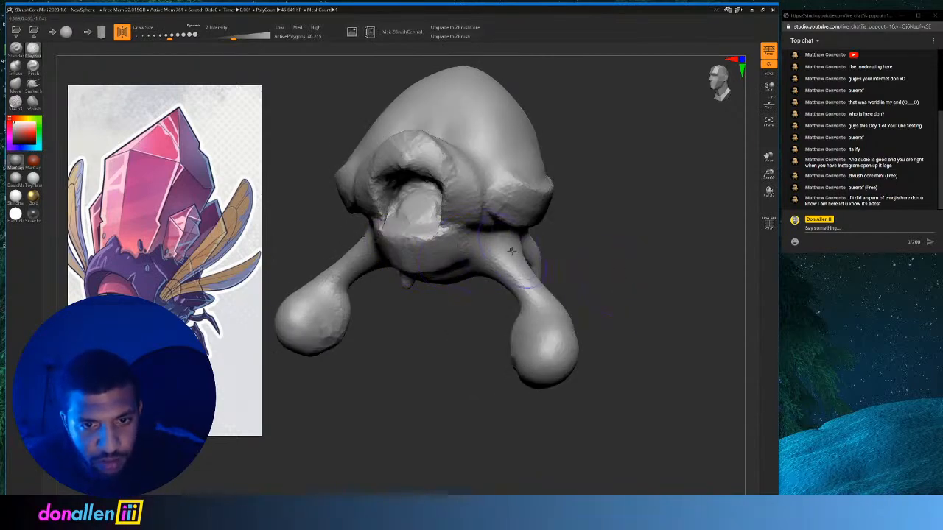
{"action": "key", "text": "ctrl+z"}
{"action": "left_click", "coordinate": [163, 35]}
{"action": "left_click_drag", "start_coordinate": [363, 327], "coordinate": [423, 309]}
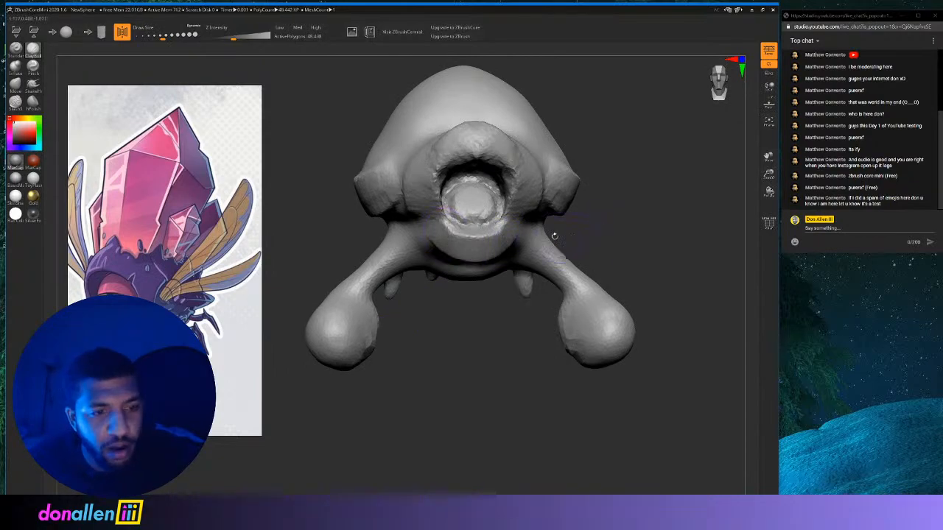
Add clay to the front leg bulbs to lengthen them into oval claw shapes.
{"action": "mouse_move", "coordinate": [555, 236]}
{"action": "left_mouse_down"}
{"action": "mouse_move", "coordinate": [641, 258]}
{"action": "mouse_move", "coordinate": [605, 269]}
{"action": "mouse_move", "coordinate": [621, 286]}
{"action": "left_mouse_up"}
{"action": "mouse_move", "coordinate": [558, 314]}
{"action": "left_mouse_down"}
{"action": "mouse_move", "coordinate": [592, 319]}
{"action": "mouse_move", "coordinate": [583, 331]}
{"action": "mouse_move", "coordinate": [559, 332]}
{"action": "left_mouse_up"}
{"action": "mouse_move", "coordinate": [620, 288]}
{"action": "left_mouse_down"}
{"action": "mouse_move", "coordinate": [582, 293]}
{"action": "mouse_move", "coordinate": [583, 315]}
{"action": "mouse_move", "coordinate": [569, 307]}
{"action": "mouse_move", "coordinate": [570, 370]}
{"action": "mouse_move", "coordinate": [576, 357]}
{"action": "mouse_move", "coordinate": [558, 352]}
{"action": "mouse_move", "coordinate": [568, 343]}
{"action": "mouse_move", "coordinate": [552, 366]}
{"action": "left_mouse_up"}
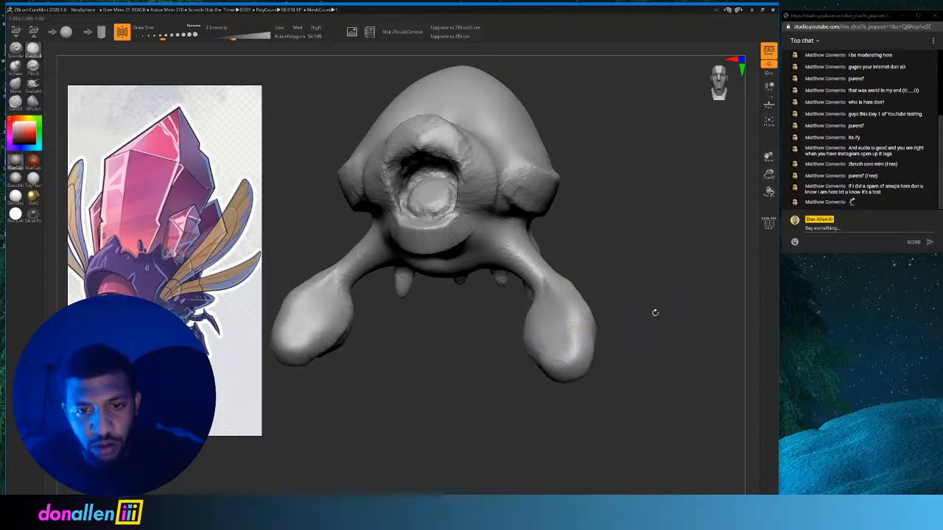
{"action": "mouse_move", "coordinate": [655, 313]}
{"action": "left_mouse_down"}
{"action": "mouse_move", "coordinate": [649, 318]}
{"action": "mouse_move", "coordinate": [604, 284]}
{"action": "mouse_move", "coordinate": [320, 292]}
{"action": "mouse_move", "coordinate": [340, 291]}
{"action": "left_mouse_up"}
Build a raised wrist joint where each claw meets its front leg and smooth it into the limb.
{"action": "mouse_move", "coordinate": [394, 328]}
{"action": "left_mouse_down"}
{"action": "mouse_move", "coordinate": [374, 305]}
{"action": "mouse_move", "coordinate": [349, 299]}
{"action": "mouse_move", "coordinate": [354, 360]}
{"action": "mouse_move", "coordinate": [456, 312]}
{"action": "left_mouse_up"}
{"action": "mouse_move", "coordinate": [514, 283]}
{"action": "left_mouse_down"}
{"action": "mouse_move", "coordinate": [525, 282]}
{"action": "mouse_move", "coordinate": [518, 278]}
{"action": "left_mouse_up"}
{"action": "mouse_move", "coordinate": [587, 314]}
{"action": "left_mouse_down"}
{"action": "mouse_move", "coordinate": [529, 297]}
{"action": "mouse_move", "coordinate": [555, 309]}
{"action": "left_mouse_up"}
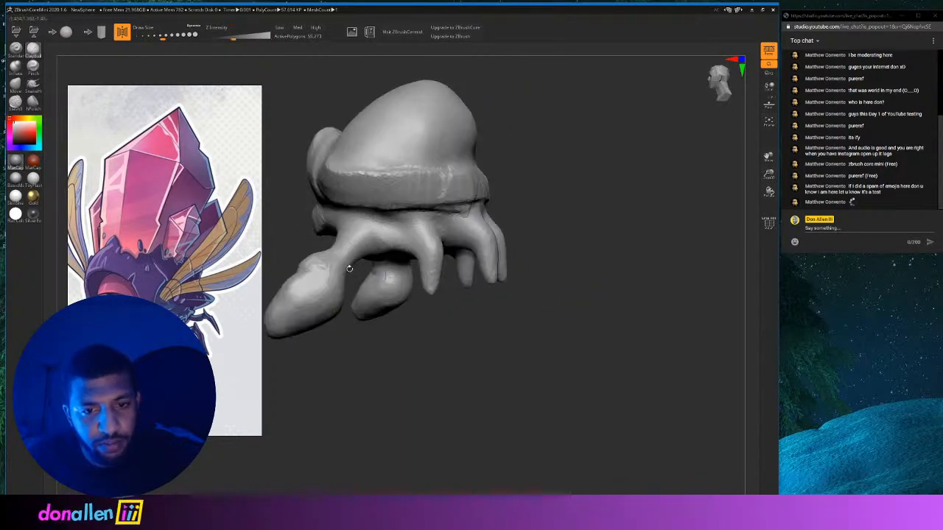
{"action": "left_click_drag", "start_coordinate": [324, 267], "coordinate": [365, 254], "text": "shift"}
{"action": "left_click_drag", "start_coordinate": [398, 354], "coordinate": [462, 353]}
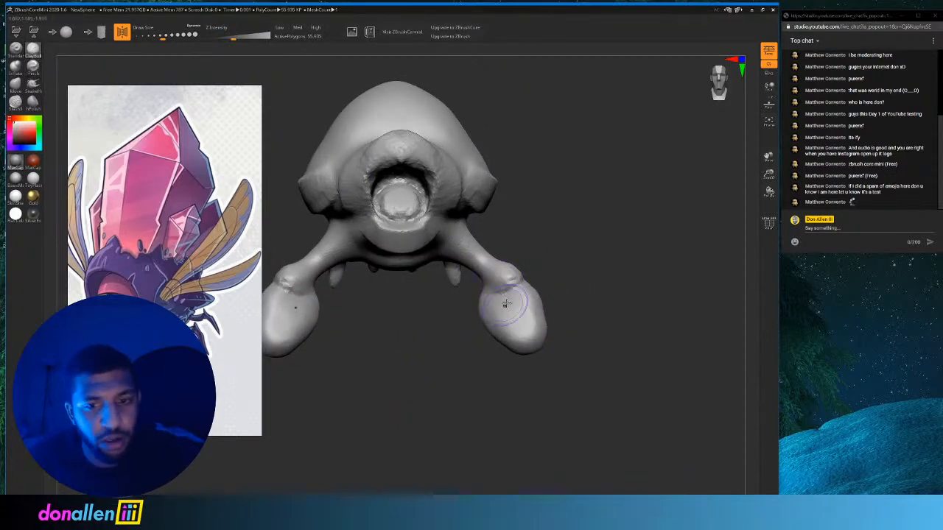
Reduce the brush size and carve a deep slit from the middle of the claw to its tip to separate the pincers.
{"action": "mouse_move", "coordinate": [567, 303]}
{"action": "left_mouse_down", "text": "alt"}
{"action": "mouse_move", "coordinate": [591, 301]}
{"action": "mouse_move", "coordinate": [570, 189]}
{"action": "mouse_move", "coordinate": [663, 275]}
{"action": "mouse_move", "coordinate": [594, 224]}
{"action": "left_mouse_up", "text": "alt"}
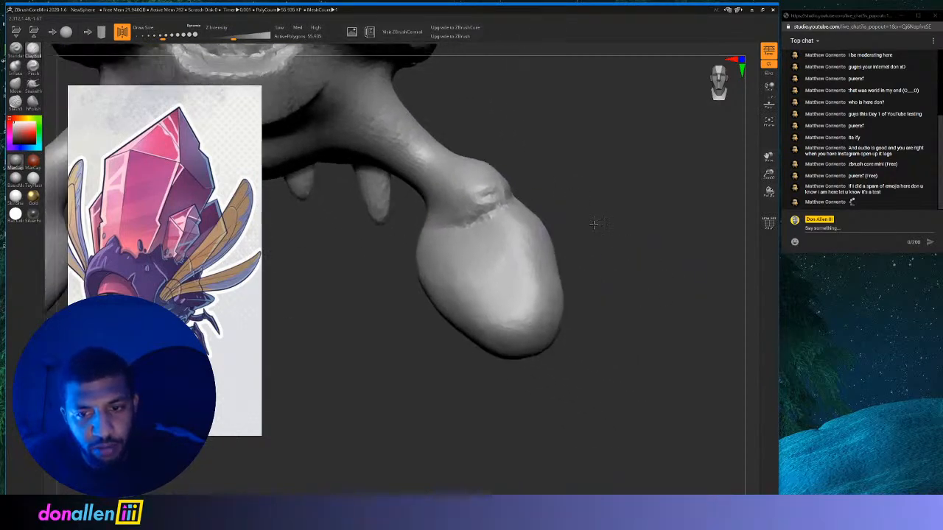
{"action": "left_click_drag", "start_coordinate": [163, 36], "coordinate": [149, 35]}
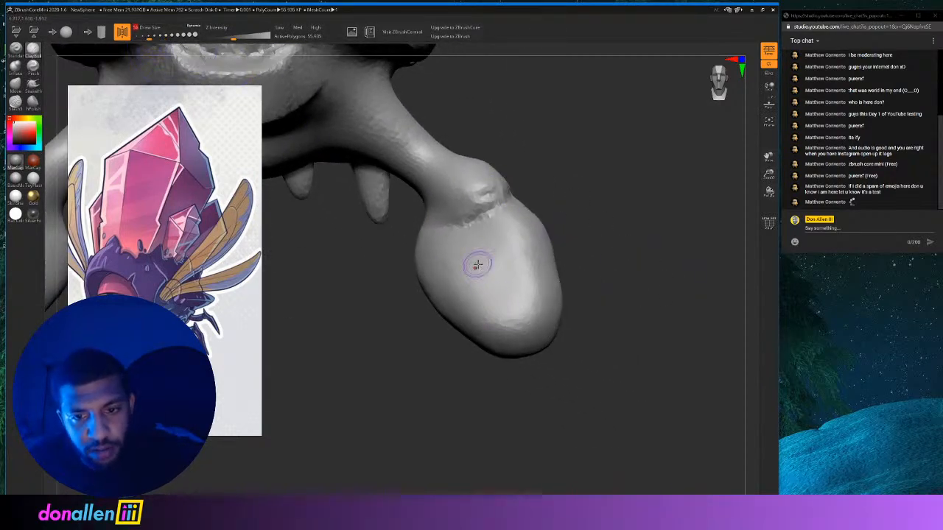
{"action": "mouse_move", "coordinate": [478, 265]}
{"action": "left_mouse_down", "text": "alt"}
{"action": "mouse_move", "coordinate": [527, 346]}
{"action": "mouse_move", "coordinate": [490, 278]}
{"action": "mouse_move", "coordinate": [516, 346]}
{"action": "mouse_move", "coordinate": [487, 280]}
{"action": "mouse_move", "coordinate": [523, 346]}
{"action": "mouse_move", "coordinate": [508, 322]}
{"action": "mouse_move", "coordinate": [516, 336]}
{"action": "left_mouse_up", "text": "alt"}
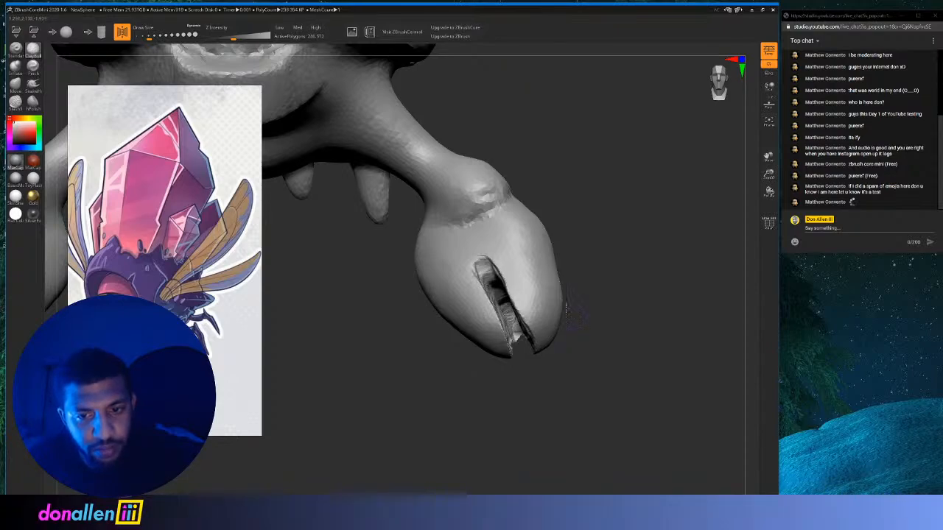
Refine the claw slit with an adjusted brush size and smooth its rough inner walls and edges.
{"action": "mouse_move", "coordinate": [566, 313]}
{"action": "left_mouse_down"}
{"action": "mouse_move", "coordinate": [570, 289]}
{"action": "mouse_move", "coordinate": [597, 307]}
{"action": "mouse_move", "coordinate": [541, 294]}
{"action": "left_mouse_up"}
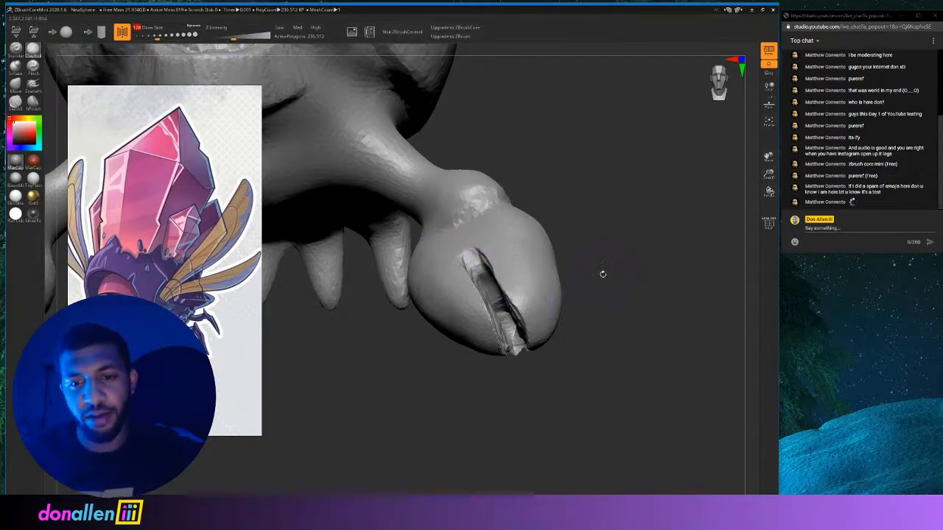
{"action": "left_click_drag", "start_coordinate": [156, 38], "coordinate": [151, 38]}
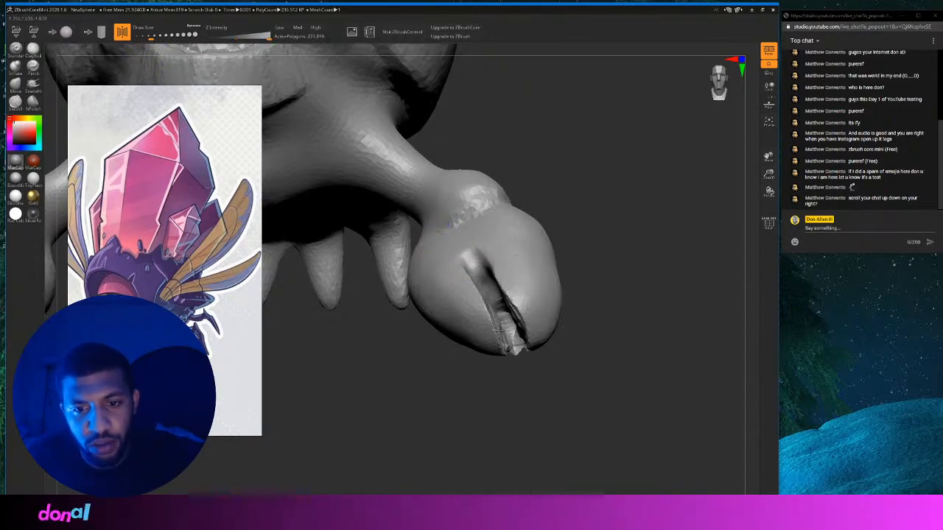
{"action": "mouse_move", "coordinate": [498, 331]}
{"action": "left_mouse_down"}
{"action": "mouse_move", "coordinate": [505, 315]}
{"action": "mouse_move", "coordinate": [507, 330]}
{"action": "mouse_move", "coordinate": [471, 296]}
{"action": "left_mouse_up"}
{"action": "mouse_move", "coordinate": [594, 316]}
{"action": "left_mouse_down"}
{"action": "mouse_move", "coordinate": [614, 341]}
{"action": "mouse_move", "coordinate": [568, 275]}
{"action": "mouse_move", "coordinate": [571, 250]}
{"action": "left_mouse_up"}
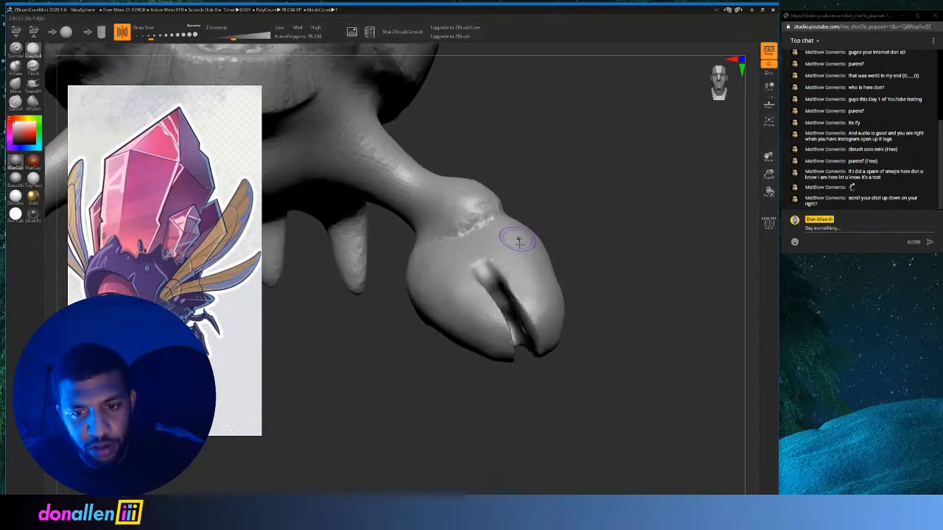
{"action": "left_click_drag", "start_coordinate": [551, 301], "coordinate": [511, 235]}
{"action": "key", "text": "ctrl+z"}
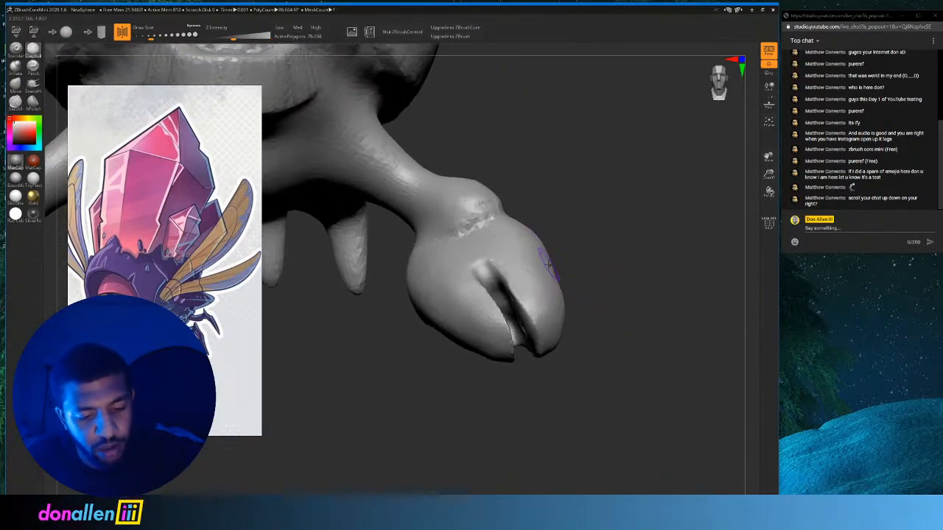
{"action": "left_click_drag", "start_coordinate": [522, 252], "coordinate": [543, 290]}
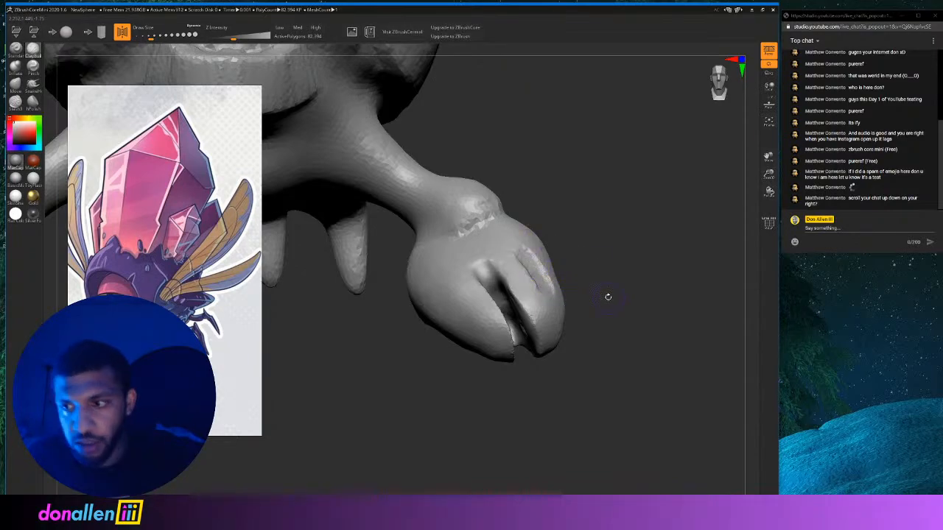
{"action": "key", "text": "ctrl+z"}
Scroll back through the live chat messages and make the chat window taller.
{"action": "mouse_move", "coordinate": [590, 266]}
{"action": "left_mouse_down"}
{"action": "mouse_move", "coordinate": [565, 267]}
{"action": "mouse_move", "coordinate": [574, 274]}
{"action": "left_mouse_up"}
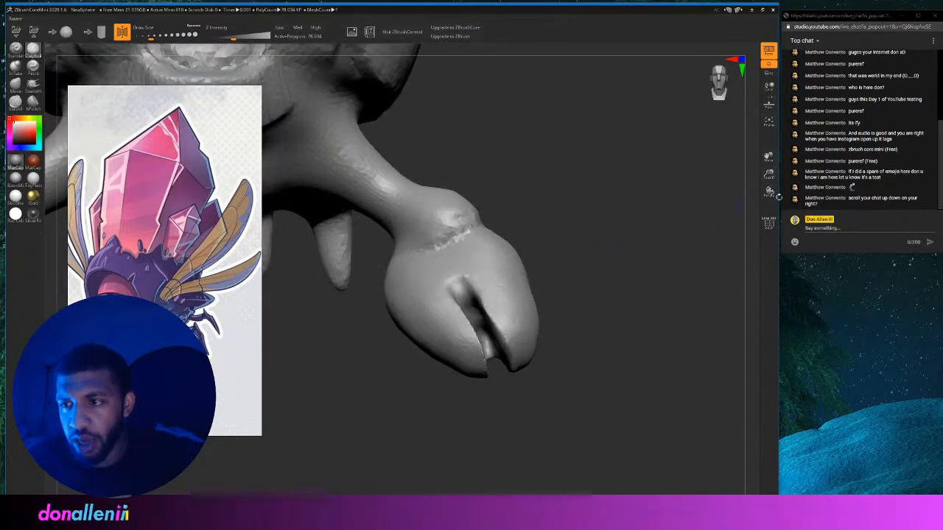
{"action": "scroll", "coordinate": [880, 192], "scroll_direction": "up", "scroll_amount": 1}
{"action": "scroll", "coordinate": [879, 193], "scroll_direction": "down", "scroll_amount": 1}
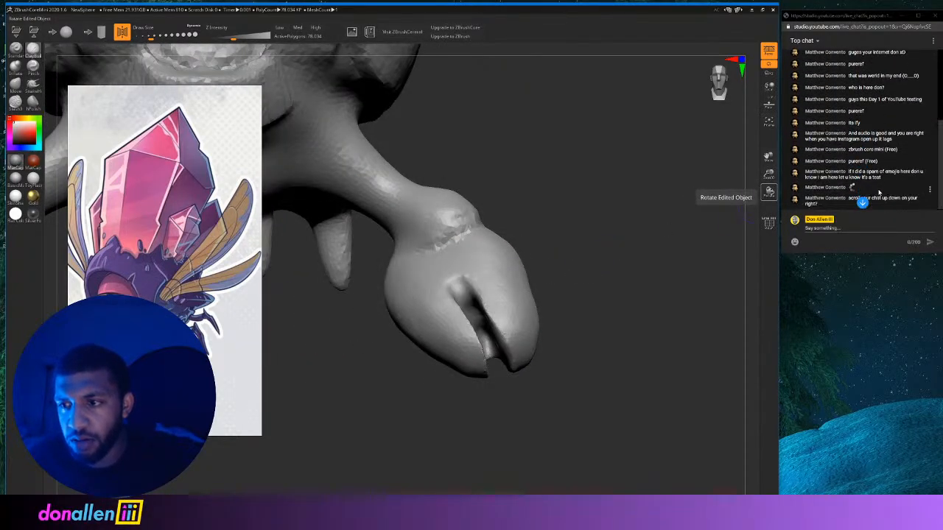
{"action": "scroll", "coordinate": [879, 192], "scroll_direction": "up", "scroll_amount": 2}
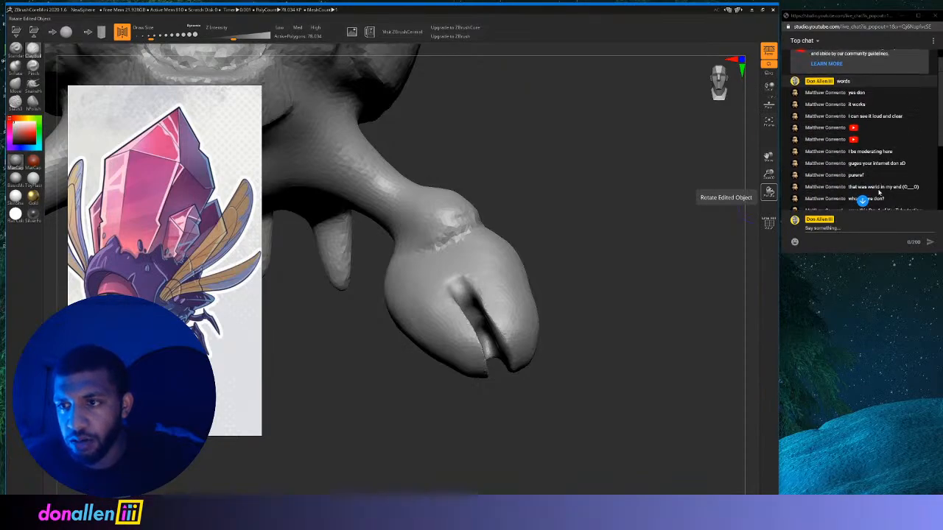
{"action": "left_click_drag", "start_coordinate": [858, 252], "coordinate": [858, 495]}
Increase the brush size, build a rounded eyeball inside the front socket and thicken the lip beneath it.
{"action": "mouse_move", "coordinate": [479, 209]}
{"action": "left_mouse_down"}
{"action": "mouse_move", "coordinate": [526, 204]}
{"action": "mouse_move", "coordinate": [508, 194]}
{"action": "mouse_move", "coordinate": [588, 206]}
{"action": "mouse_move", "coordinate": [506, 216]}
{"action": "mouse_move", "coordinate": [612, 225]}
{"action": "mouse_move", "coordinate": [595, 200]}
{"action": "mouse_move", "coordinate": [638, 196]}
{"action": "mouse_move", "coordinate": [538, 196]}
{"action": "mouse_move", "coordinate": [619, 265]}
{"action": "mouse_move", "coordinate": [526, 249]}
{"action": "mouse_move", "coordinate": [558, 225]}
{"action": "mouse_move", "coordinate": [549, 214]}
{"action": "mouse_move", "coordinate": [557, 204]}
{"action": "mouse_move", "coordinate": [582, 210]}
{"action": "left_mouse_up"}
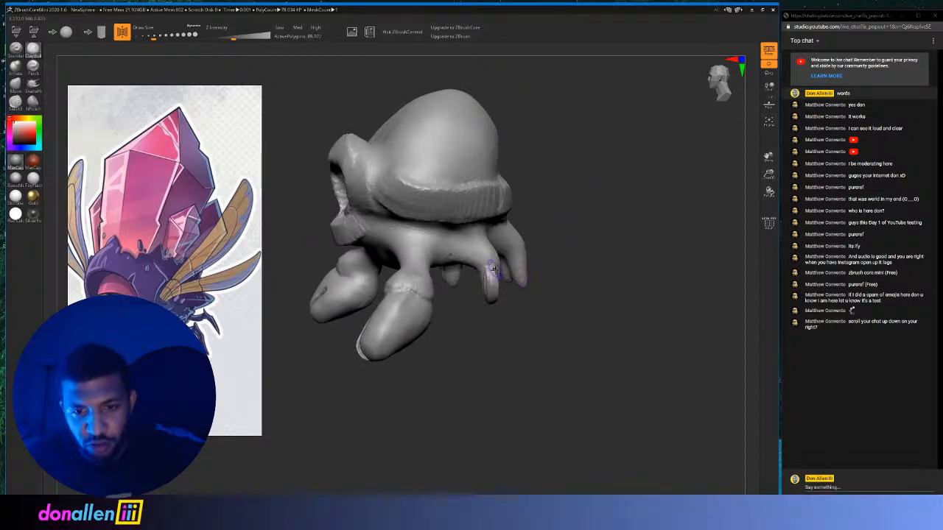
{"action": "left_click", "coordinate": [162, 36]}
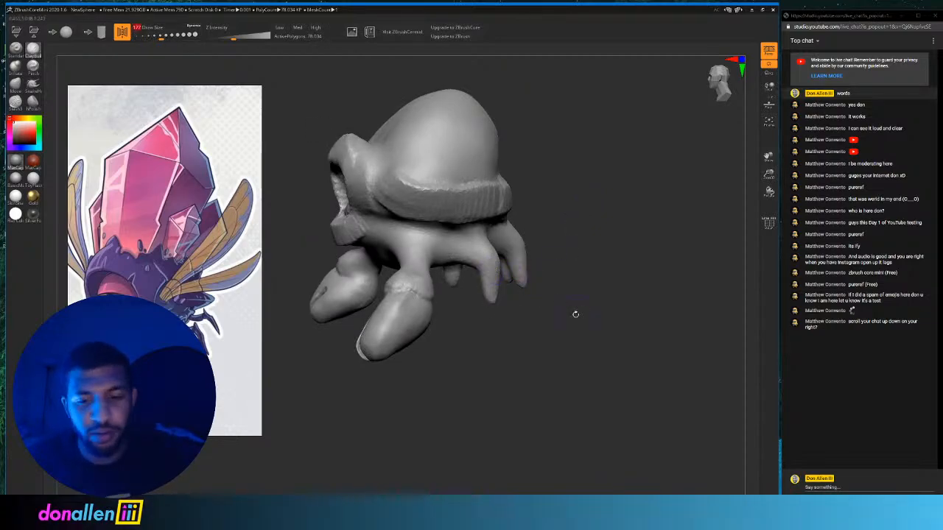
{"action": "mouse_move", "coordinate": [575, 314]}
{"action": "left_mouse_down", "text": "alt"}
{"action": "mouse_move", "coordinate": [593, 303]}
{"action": "mouse_move", "coordinate": [578, 300]}
{"action": "mouse_move", "coordinate": [593, 319]}
{"action": "left_mouse_up", "text": "alt"}
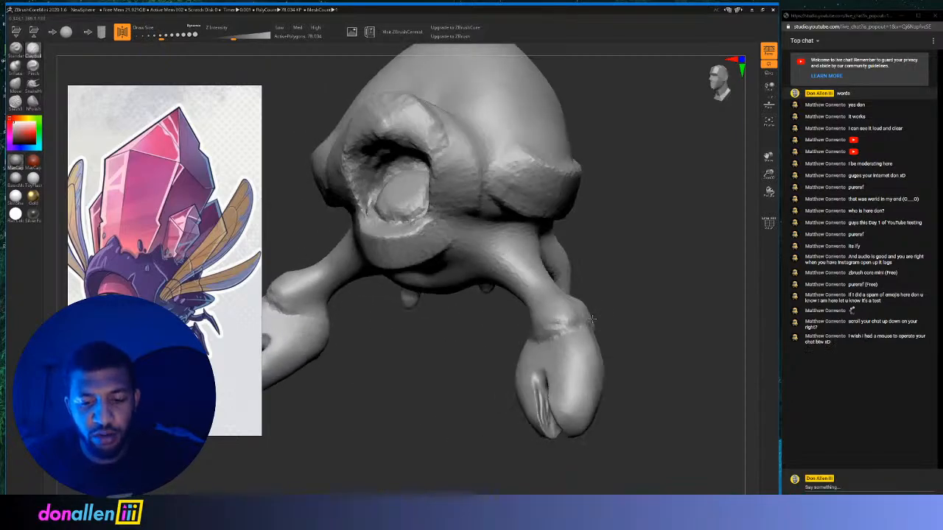
{"action": "left_click_drag", "start_coordinate": [602, 196], "coordinate": [458, 244]}
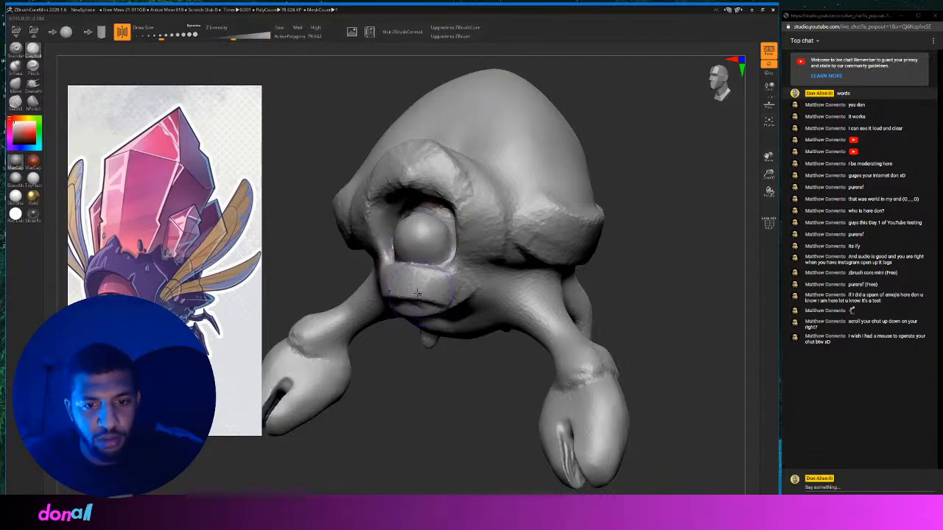
{"action": "left_click_drag", "start_coordinate": [509, 358], "coordinate": [483, 288]}
{"action": "mouse_move", "coordinate": [428, 241]}
{"action": "left_mouse_down"}
{"action": "mouse_move", "coordinate": [484, 287]}
{"action": "mouse_move", "coordinate": [450, 236]}
{"action": "mouse_move", "coordinate": [490, 276]}
{"action": "left_mouse_up"}
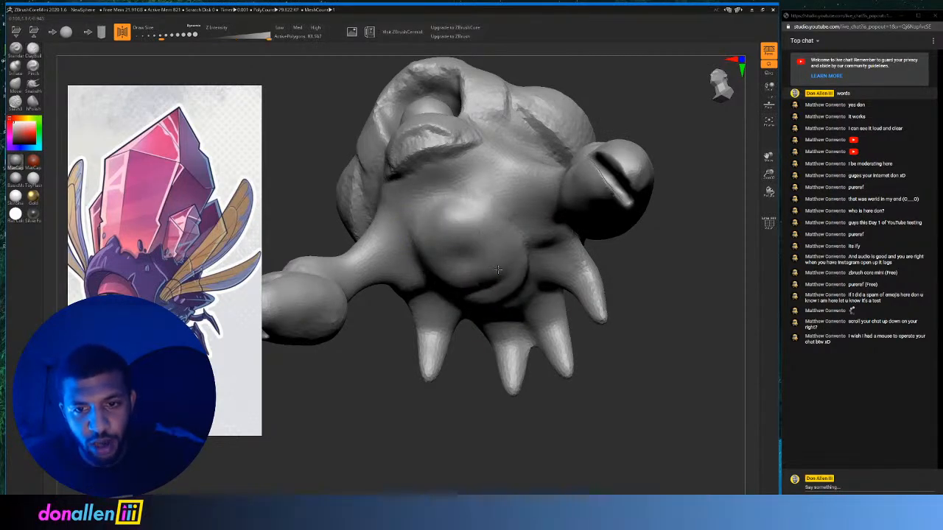
Build layered bands and folds around the shell's rim and along its side up to the socket.
{"action": "left_click_drag", "start_coordinate": [666, 193], "coordinate": [653, 278]}
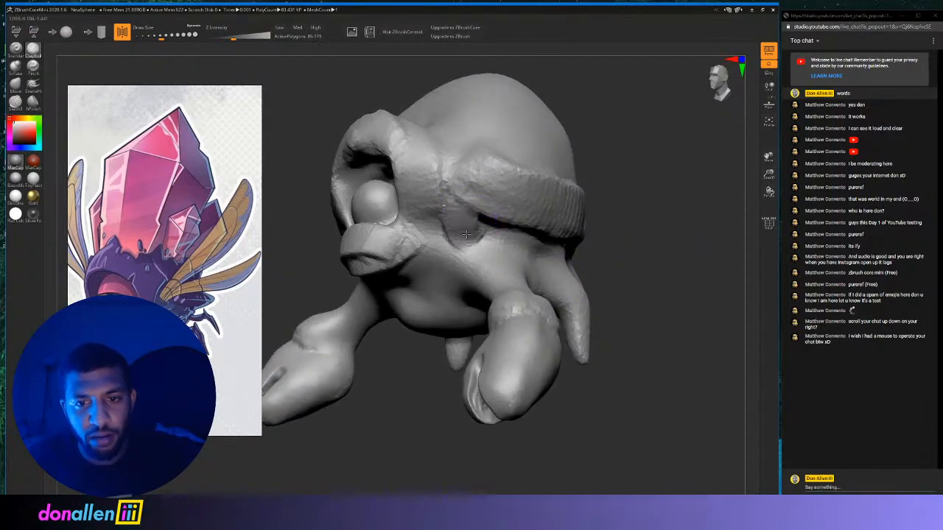
{"action": "mouse_move", "coordinate": [588, 247]}
{"action": "left_mouse_down"}
{"action": "mouse_move", "coordinate": [615, 248]}
{"action": "mouse_move", "coordinate": [632, 214]}
{"action": "mouse_move", "coordinate": [598, 227]}
{"action": "left_mouse_up"}
{"action": "mouse_move", "coordinate": [534, 236]}
{"action": "left_mouse_down"}
{"action": "mouse_move", "coordinate": [518, 234]}
{"action": "mouse_move", "coordinate": [501, 179]}
{"action": "mouse_move", "coordinate": [589, 202]}
{"action": "mouse_move", "coordinate": [510, 172]}
{"action": "left_mouse_up"}
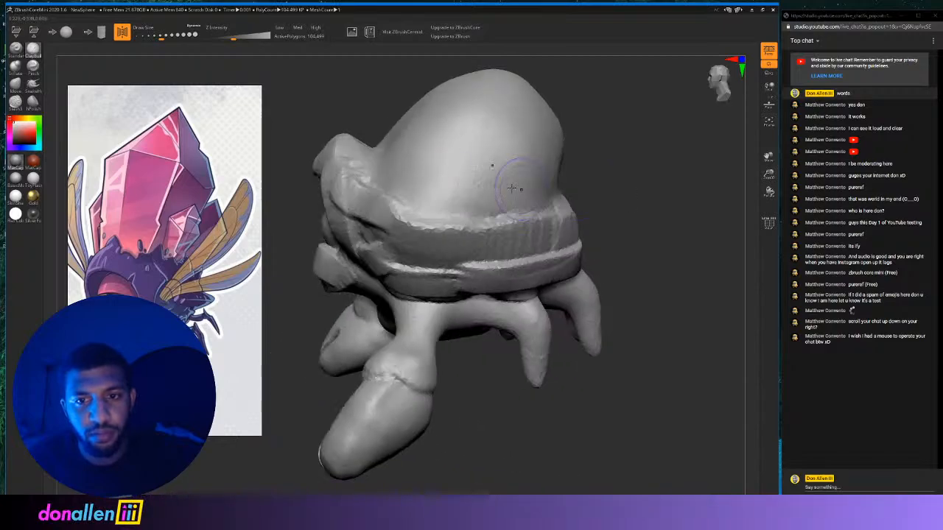
{"action": "mouse_move", "coordinate": [379, 170]}
{"action": "left_mouse_down"}
{"action": "mouse_move", "coordinate": [443, 225]}
{"action": "mouse_move", "coordinate": [538, 225]}
{"action": "mouse_move", "coordinate": [485, 221]}
{"action": "left_mouse_up"}
{"action": "mouse_move", "coordinate": [604, 221]}
{"action": "left_mouse_down"}
{"action": "mouse_move", "coordinate": [656, 225]}
{"action": "mouse_move", "coordinate": [601, 208]}
{"action": "mouse_move", "coordinate": [600, 231]}
{"action": "mouse_move", "coordinate": [653, 248]}
{"action": "mouse_move", "coordinate": [648, 261]}
{"action": "left_mouse_up"}
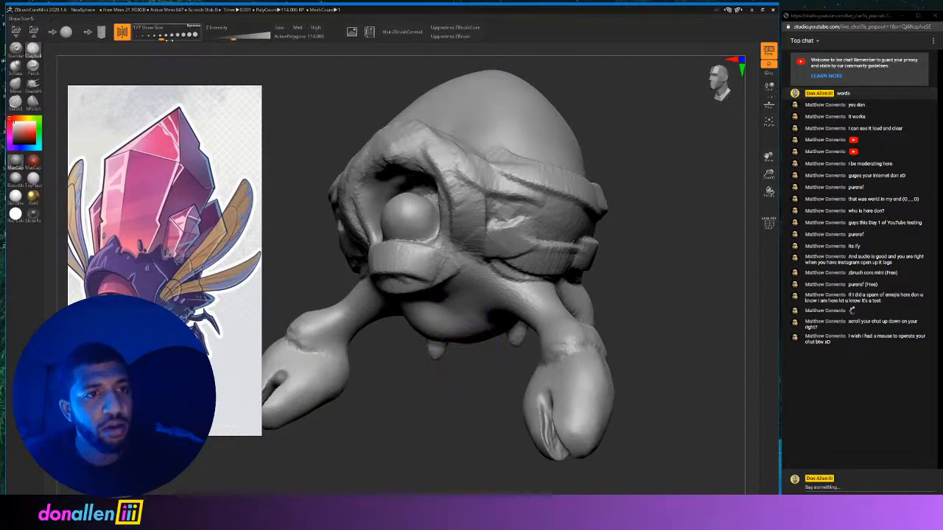
Enlarge the brush further and smooth the bulging belly on the creature's underside.
{"action": "left_click_drag", "start_coordinate": [170, 39], "coordinate": [177, 43]}
{"action": "mouse_move", "coordinate": [448, 325]}
{"action": "left_mouse_down", "text": "shift"}
{"action": "mouse_move", "coordinate": [472, 333]}
{"action": "mouse_move", "coordinate": [503, 310]}
{"action": "mouse_move", "coordinate": [500, 285]}
{"action": "left_mouse_up", "text": "shift"}
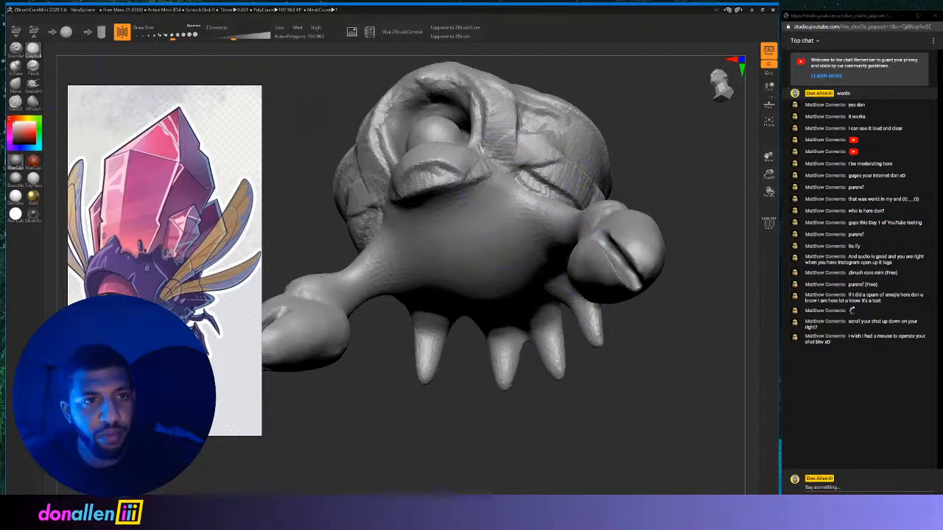
Reduce the brush size, build up the front legs where they meet the body, and shape raised cuffs at the claw wrists.
{"action": "left_click_drag", "start_coordinate": [158, 37], "coordinate": [161, 37]}
{"action": "left_click_drag", "start_coordinate": [653, 132], "coordinate": [649, 228]}
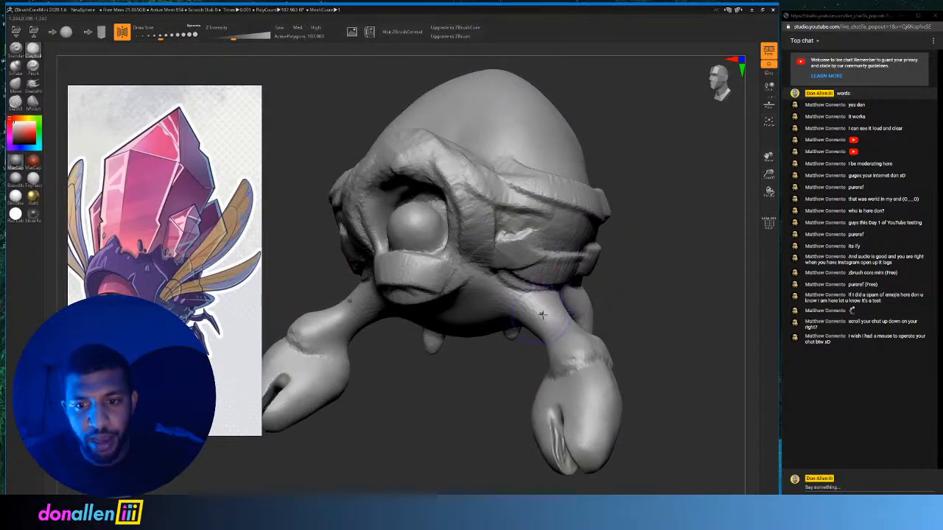
{"action": "mouse_move", "coordinate": [552, 373]}
{"action": "left_mouse_down"}
{"action": "mouse_move", "coordinate": [590, 352]}
{"action": "mouse_move", "coordinate": [537, 319]}
{"action": "left_mouse_up"}
{"action": "left_click_drag", "start_coordinate": [606, 322], "coordinate": [653, 280]}
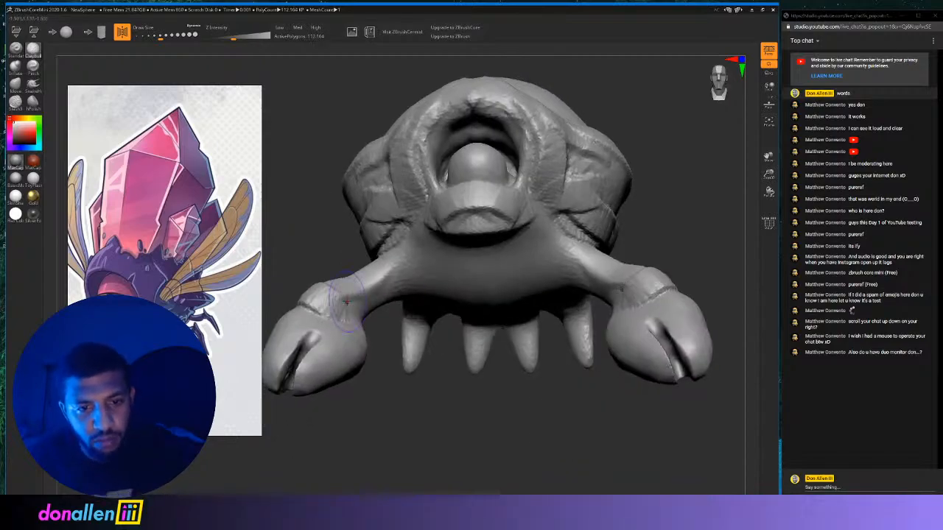
{"action": "left_click_drag", "start_coordinate": [341, 305], "coordinate": [370, 295]}
{"action": "right_click_drag", "start_coordinate": [414, 364], "coordinate": [437, 348]}
{"action": "mouse_move", "coordinate": [436, 391]}
{"action": "right_mouse_down"}
{"action": "mouse_move", "coordinate": [475, 391]}
{"action": "mouse_move", "coordinate": [413, 325]}
{"action": "right_mouse_up"}
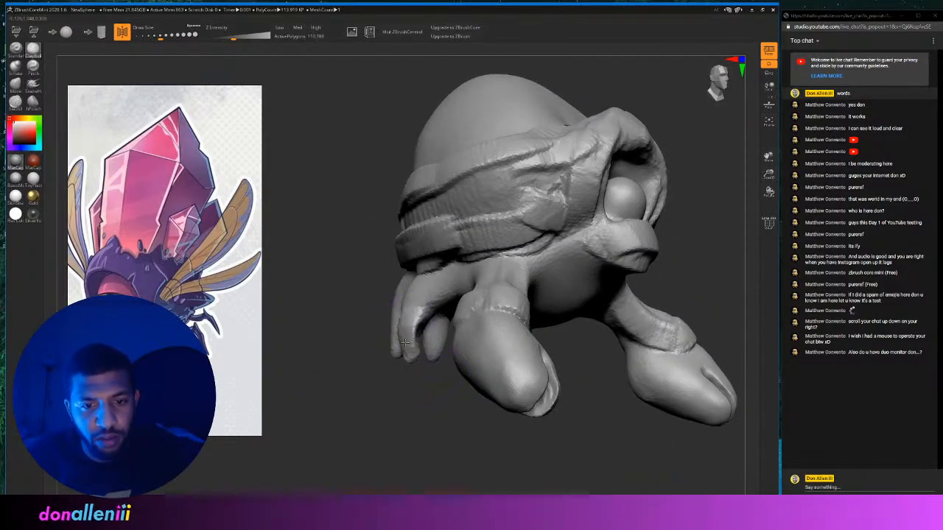
{"action": "mouse_move", "coordinate": [405, 342]}
{"action": "left_mouse_down"}
{"action": "mouse_move", "coordinate": [413, 322]}
{"action": "mouse_move", "coordinate": [416, 332]}
{"action": "left_mouse_up"}
Build the shell's rim outward around the back and strengthen the folds along its side.
{"action": "mouse_move", "coordinate": [444, 396]}
{"action": "left_mouse_down"}
{"action": "mouse_move", "coordinate": [230, 428]}
{"action": "mouse_move", "coordinate": [537, 380]}
{"action": "mouse_move", "coordinate": [503, 384]}
{"action": "mouse_move", "coordinate": [617, 390]}
{"action": "mouse_move", "coordinate": [479, 387]}
{"action": "left_mouse_up"}
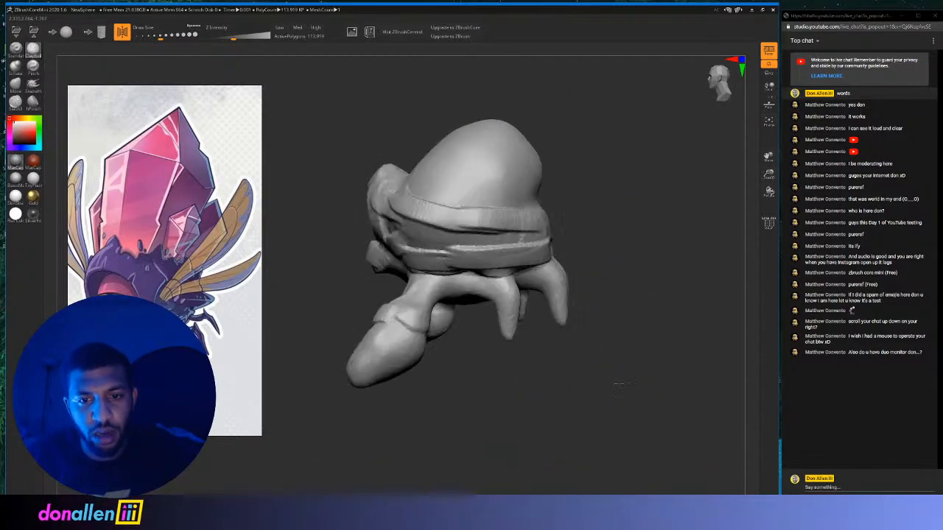
{"action": "mouse_move", "coordinate": [619, 384]}
{"action": "left_mouse_down"}
{"action": "mouse_move", "coordinate": [666, 385]}
{"action": "mouse_move", "coordinate": [577, 386]}
{"action": "mouse_move", "coordinate": [585, 378]}
{"action": "mouse_move", "coordinate": [575, 330]}
{"action": "left_mouse_up"}
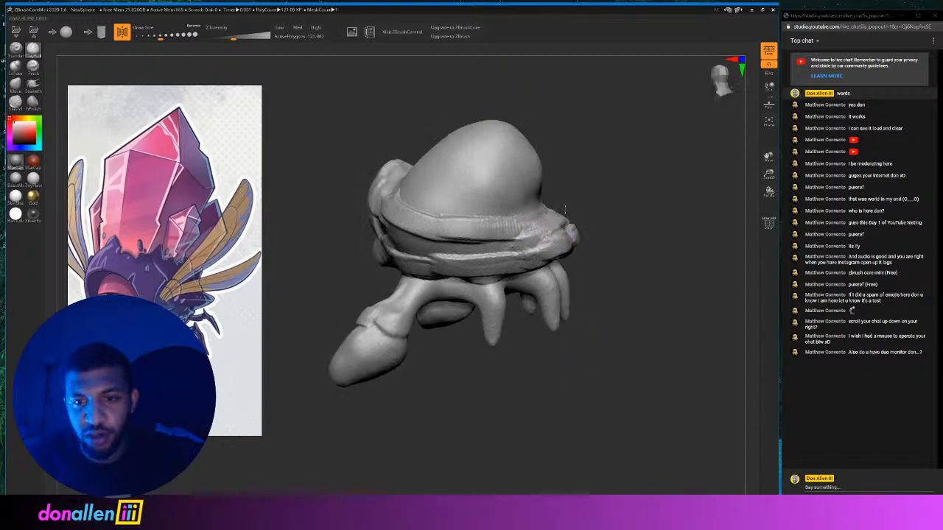
{"action": "mouse_move", "coordinate": [565, 209]}
{"action": "left_mouse_down"}
{"action": "mouse_move", "coordinate": [568, 326]}
{"action": "mouse_move", "coordinate": [603, 332]}
{"action": "left_mouse_up"}
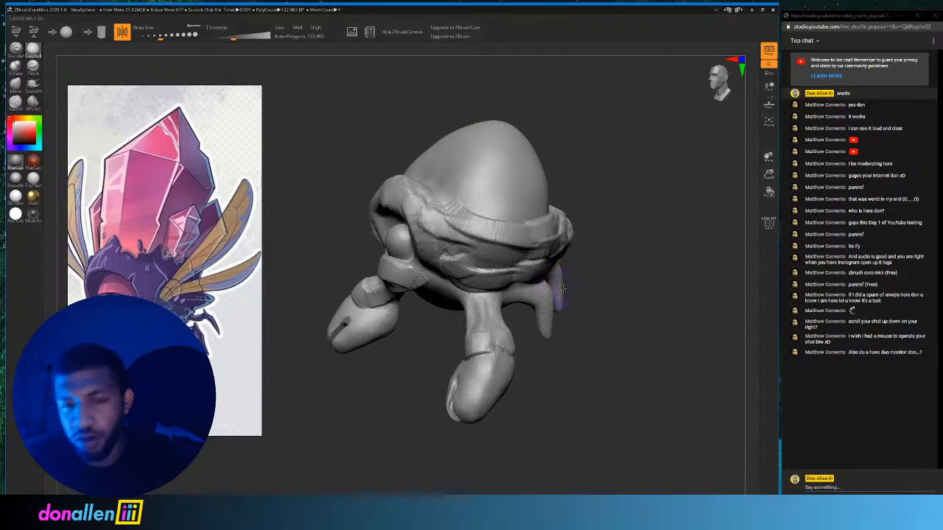
{"action": "left_click_drag", "start_coordinate": [480, 254], "coordinate": [526, 258]}
Sculpt a thick raised ridge around the eye socket's hood, running down its side to the lip.
{"action": "left_click_drag", "start_coordinate": [612, 265], "coordinate": [635, 259]}
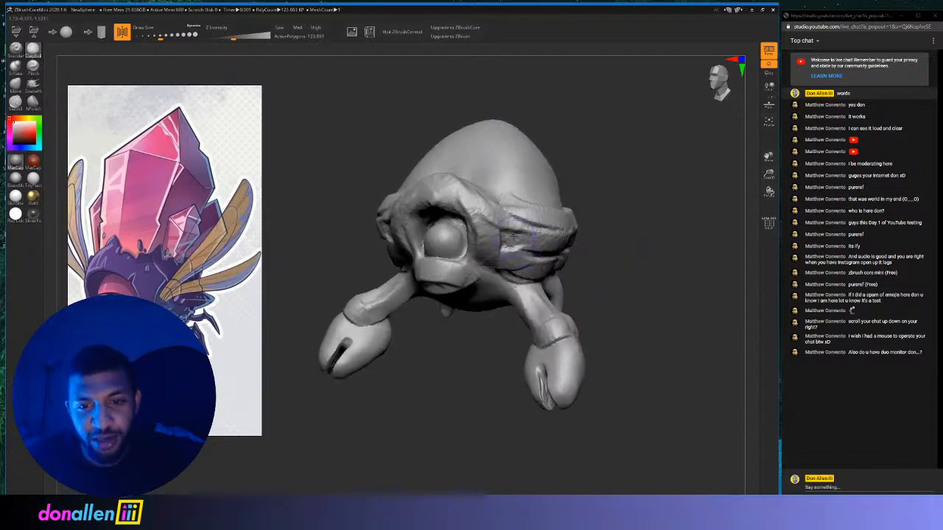
{"action": "left_click_drag", "start_coordinate": [467, 190], "coordinate": [492, 262]}
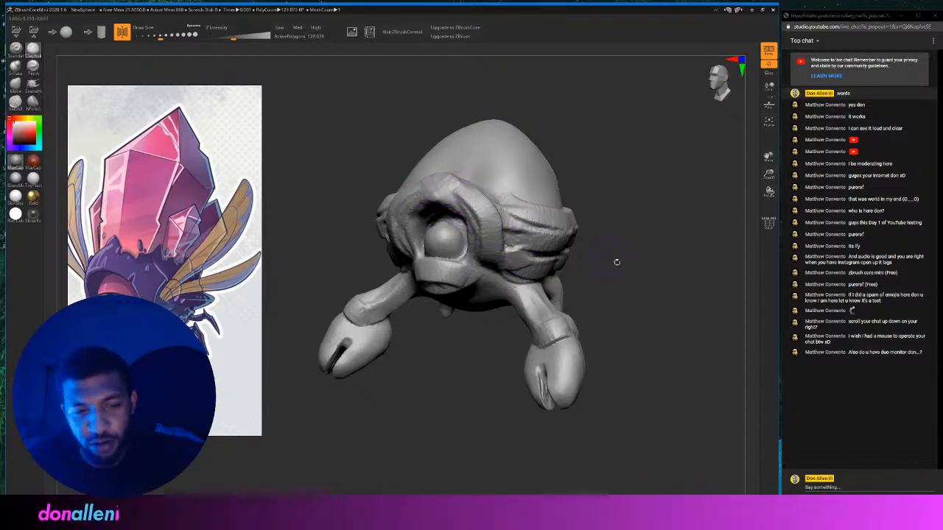
{"action": "mouse_move", "coordinate": [617, 262]}
{"action": "left_mouse_down"}
{"action": "mouse_move", "coordinate": [635, 250]}
{"action": "mouse_move", "coordinate": [613, 243]}
{"action": "mouse_move", "coordinate": [641, 228]}
{"action": "mouse_move", "coordinate": [663, 255]}
{"action": "mouse_move", "coordinate": [666, 278]}
{"action": "mouse_move", "coordinate": [661, 255]}
{"action": "left_mouse_up"}
{"action": "mouse_move", "coordinate": [592, 243]}
{"action": "left_mouse_down"}
{"action": "mouse_move", "coordinate": [654, 243]}
{"action": "mouse_move", "coordinate": [602, 225]}
{"action": "mouse_move", "coordinate": [626, 236]}
{"action": "mouse_move", "coordinate": [590, 237]}
{"action": "mouse_move", "coordinate": [629, 243]}
{"action": "mouse_move", "coordinate": [624, 217]}
{"action": "mouse_move", "coordinate": [593, 243]}
{"action": "mouse_move", "coordinate": [557, 239]}
{"action": "mouse_move", "coordinate": [577, 241]}
{"action": "left_mouse_up"}
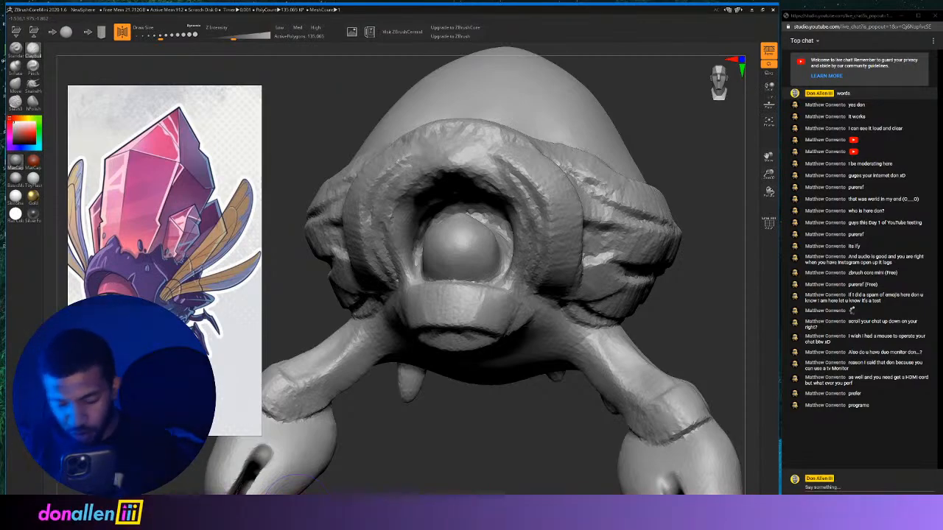
Add further raised strips and folds along the side band of the shell toward the back.
{"action": "mouse_move", "coordinate": [645, 137]}
{"action": "left_mouse_down"}
{"action": "mouse_move", "coordinate": [623, 171]}
{"action": "mouse_move", "coordinate": [417, 182]}
{"action": "left_mouse_up"}
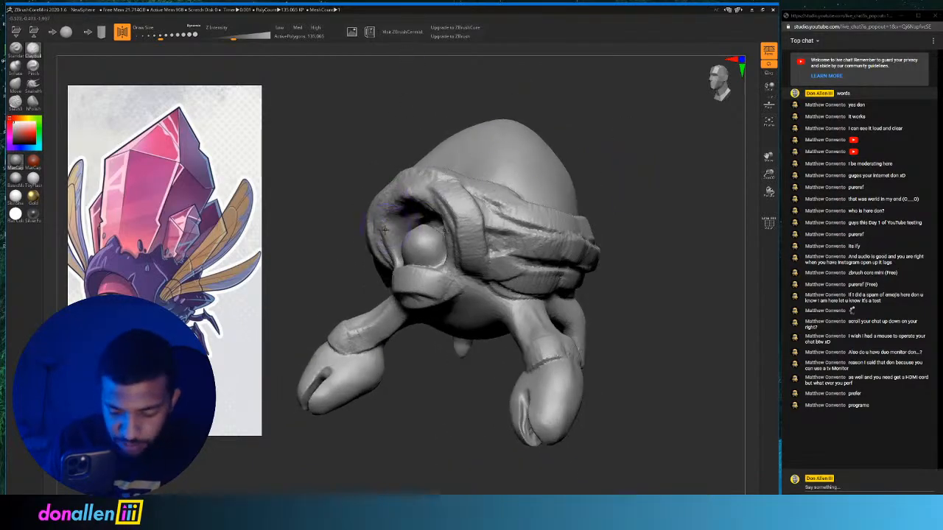
{"action": "left_click_drag", "start_coordinate": [667, 184], "coordinate": [553, 203]}
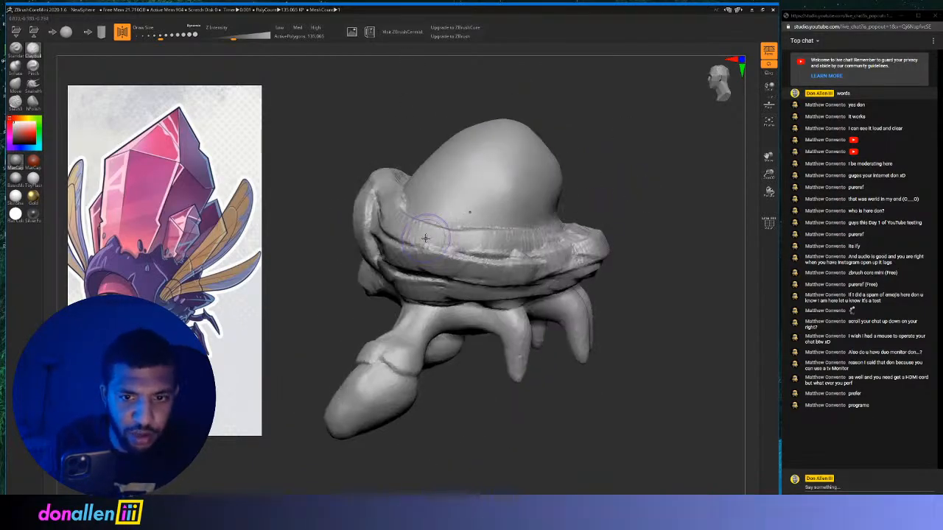
{"action": "left_click_drag", "start_coordinate": [431, 231], "coordinate": [545, 254]}
{"action": "left_click_drag", "start_coordinate": [588, 196], "coordinate": [572, 229]}
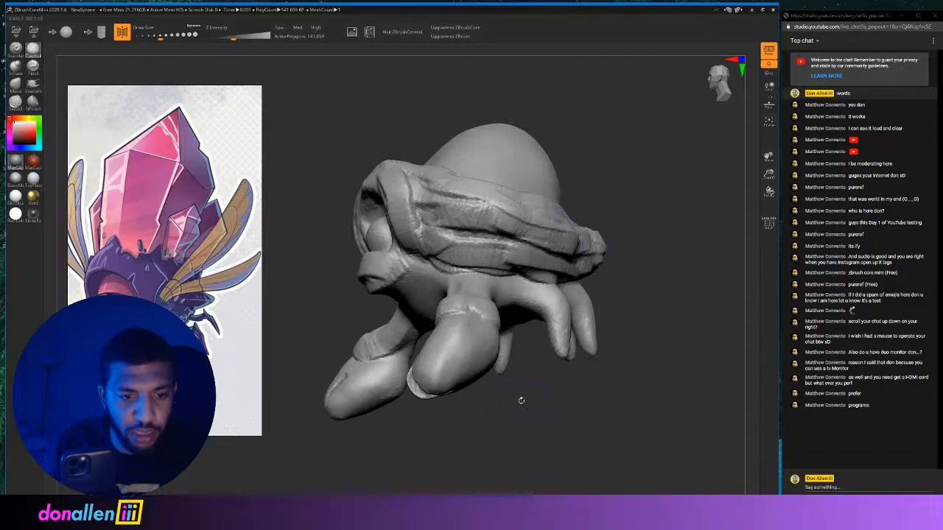
Sculpt angular ridges along the top of the claw and define the overlapping edge of its wrist cuff.
{"action": "mouse_move", "coordinate": [514, 413]}
{"action": "left_mouse_down", "text": "alt"}
{"action": "mouse_move", "coordinate": [539, 413]}
{"action": "mouse_move", "coordinate": [577, 442]}
{"action": "mouse_move", "coordinate": [529, 341]}
{"action": "mouse_move", "coordinate": [611, 342]}
{"action": "mouse_move", "coordinate": [518, 352]}
{"action": "left_mouse_up", "text": "alt"}
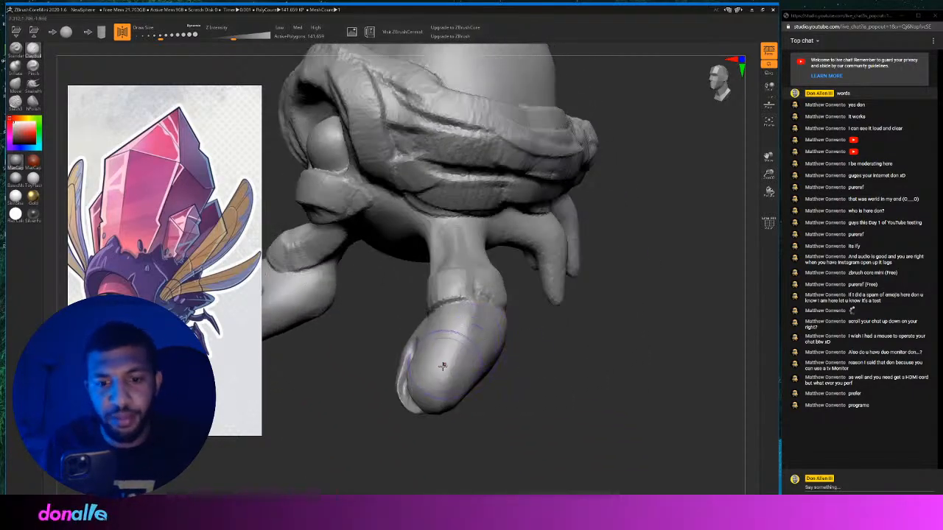
{"action": "mouse_move", "coordinate": [442, 366]}
{"action": "left_mouse_down"}
{"action": "mouse_move", "coordinate": [461, 332]}
{"action": "mouse_move", "coordinate": [451, 369]}
{"action": "mouse_move", "coordinate": [435, 361]}
{"action": "left_mouse_up"}
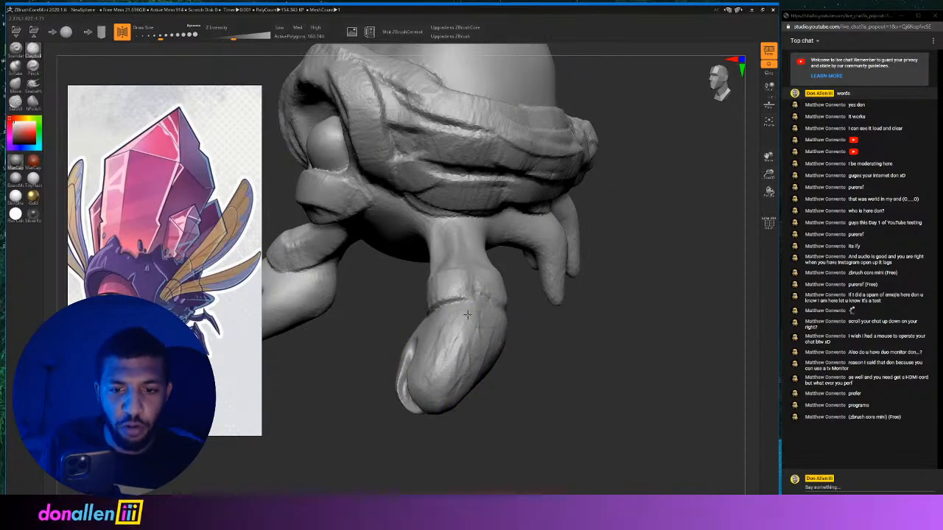
{"action": "mouse_move", "coordinate": [533, 367]}
{"action": "left_mouse_down"}
{"action": "mouse_move", "coordinate": [593, 354]}
{"action": "mouse_move", "coordinate": [560, 350]}
{"action": "left_mouse_up"}
{"action": "mouse_move", "coordinate": [507, 332]}
{"action": "left_mouse_down"}
{"action": "mouse_move", "coordinate": [501, 379]}
{"action": "mouse_move", "coordinate": [500, 302]}
{"action": "left_mouse_up"}
{"action": "mouse_move", "coordinate": [584, 342]}
{"action": "left_mouse_down"}
{"action": "mouse_move", "coordinate": [587, 361]}
{"action": "mouse_move", "coordinate": [548, 364]}
{"action": "left_mouse_up"}
{"action": "mouse_move", "coordinate": [473, 334]}
{"action": "left_mouse_down"}
{"action": "mouse_move", "coordinate": [503, 337]}
{"action": "mouse_move", "coordinate": [480, 322]}
{"action": "left_mouse_up"}
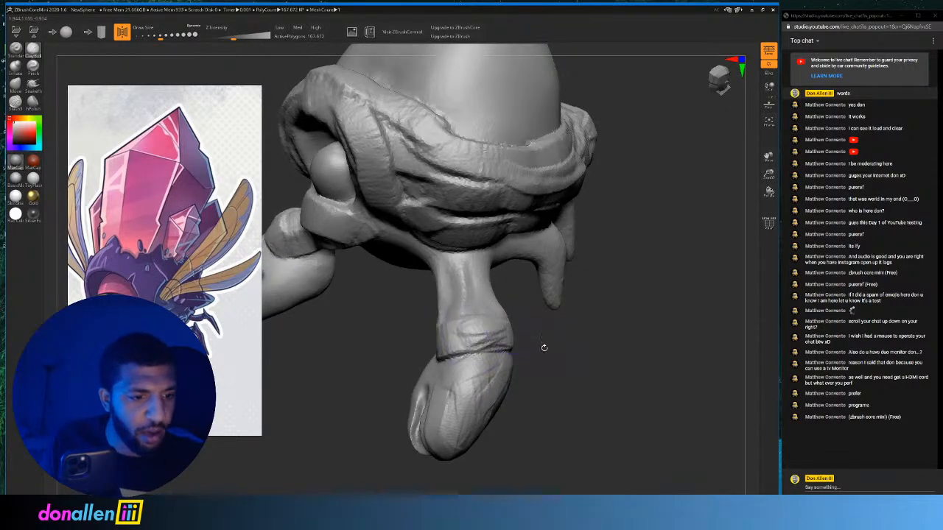
Build up the lower segments of the rear legs into thicker, defined tips from several sides.
{"action": "left_click_drag", "start_coordinate": [544, 347], "coordinate": [527, 344]}
{"action": "left_click_drag", "start_coordinate": [532, 304], "coordinate": [485, 279]}
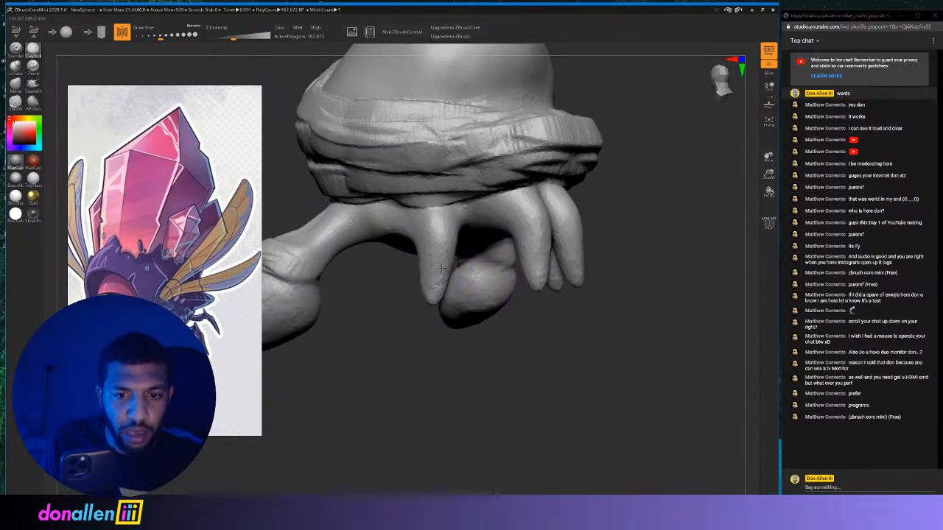
{"action": "mouse_move", "coordinate": [484, 364]}
{"action": "left_mouse_down"}
{"action": "mouse_move", "coordinate": [482, 314]}
{"action": "mouse_move", "coordinate": [496, 272]}
{"action": "left_mouse_up"}
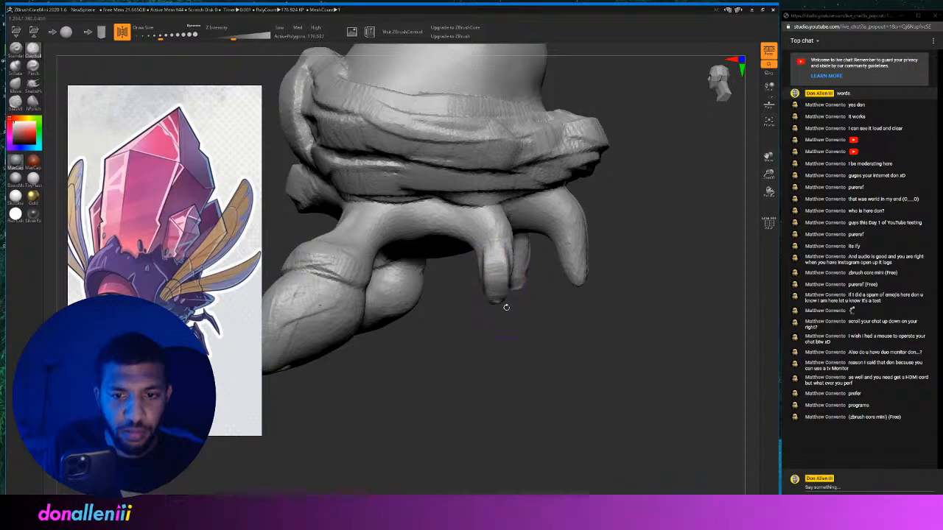
{"action": "left_click_drag", "start_coordinate": [506, 308], "coordinate": [511, 267]}
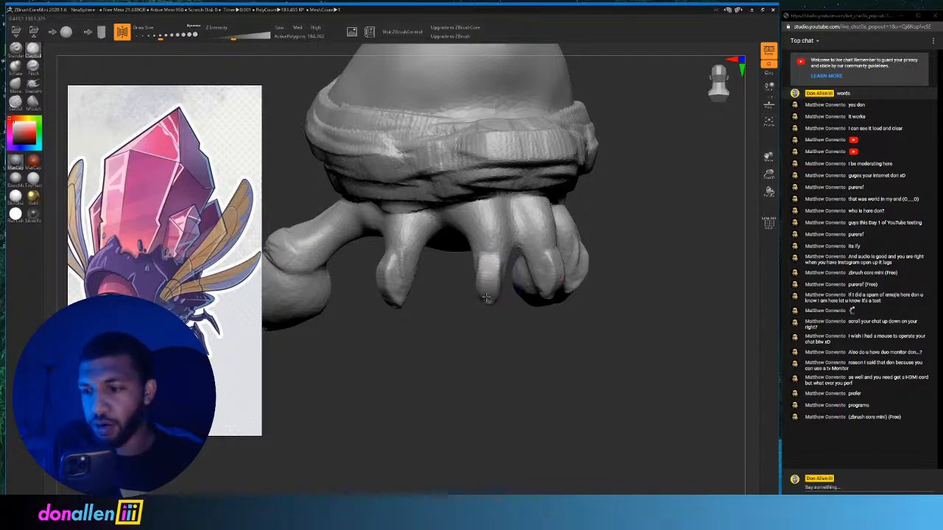
{"action": "left_click_drag", "start_coordinate": [566, 308], "coordinate": [495, 277]}
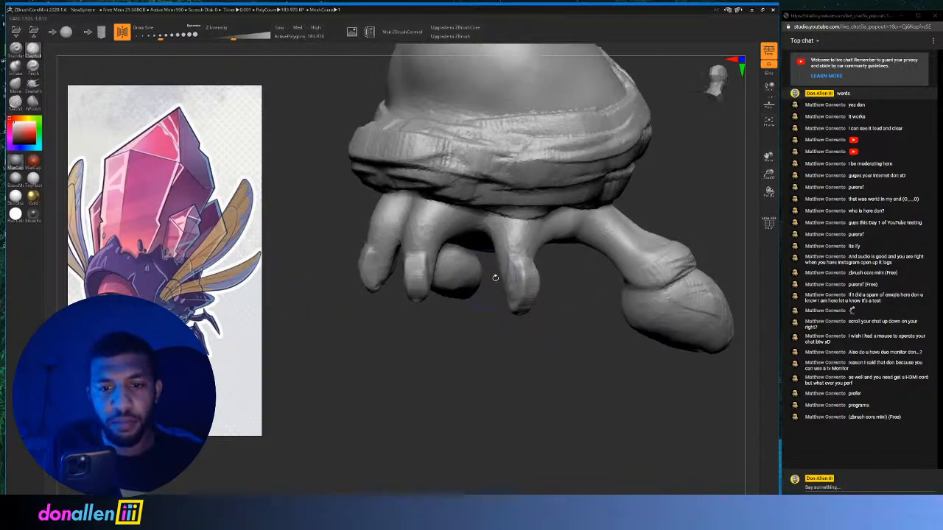
{"action": "mouse_move", "coordinate": [558, 313]}
{"action": "left_mouse_down"}
{"action": "mouse_move", "coordinate": [516, 259]}
{"action": "mouse_move", "coordinate": [524, 271]}
{"action": "left_mouse_up"}
{"action": "mouse_move", "coordinate": [546, 317]}
{"action": "left_mouse_down"}
{"action": "mouse_move", "coordinate": [567, 318]}
{"action": "mouse_move", "coordinate": [557, 331]}
{"action": "left_mouse_up"}
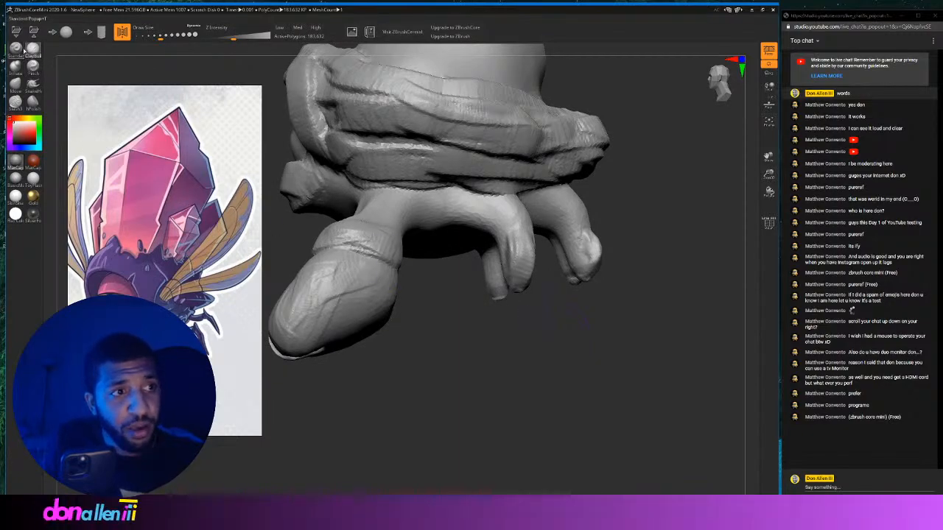
Pull the tips of the side and rear legs downward into longer, more tapered points with a larger Move brush.
{"action": "left_click", "coordinate": [17, 84]}
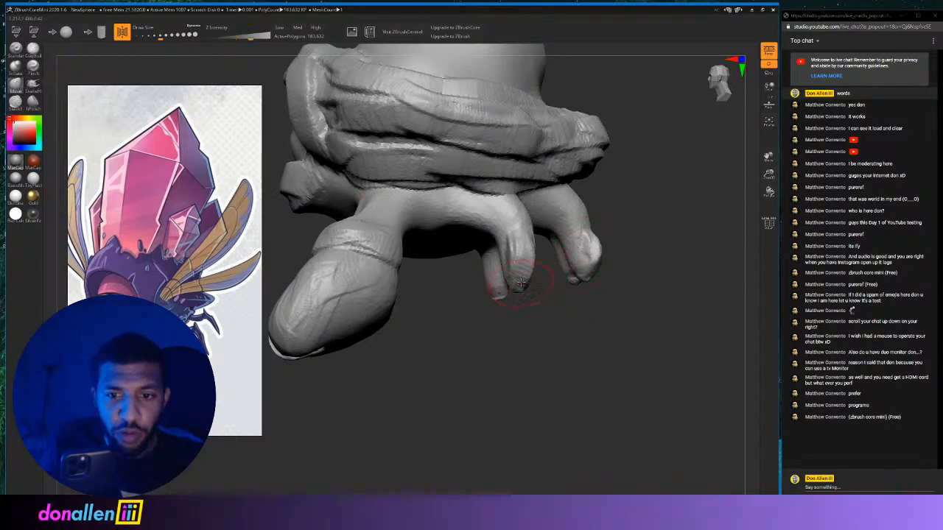
{"action": "left_click_drag", "start_coordinate": [601, 273], "coordinate": [589, 289]}
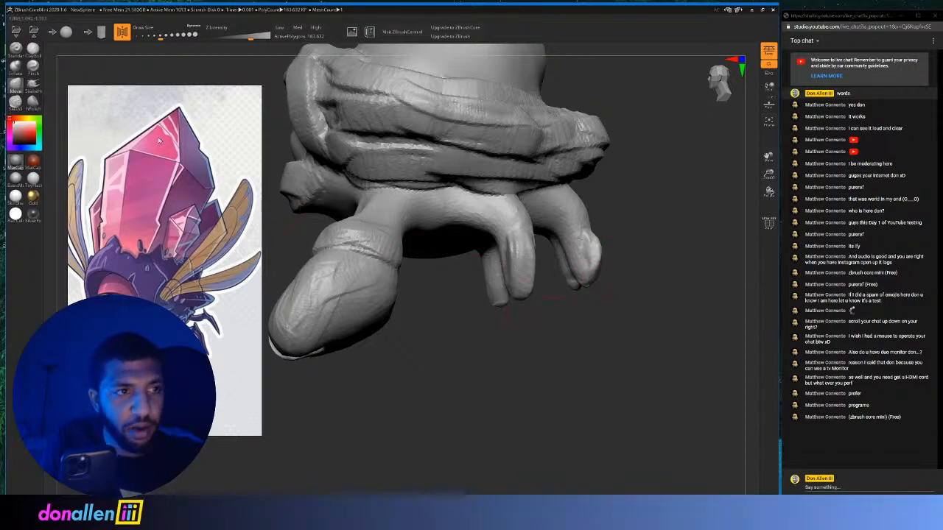
{"action": "left_click", "coordinate": [164, 34]}
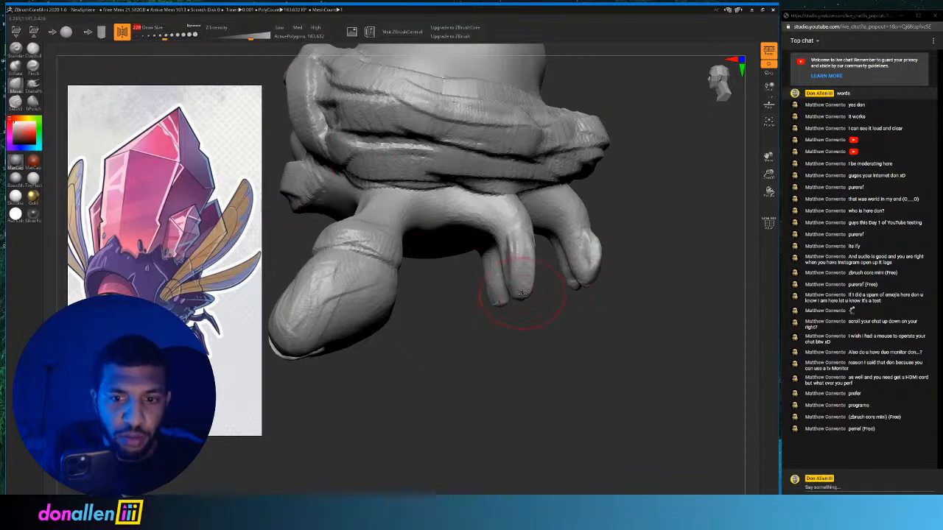
{"action": "mouse_move", "coordinate": [525, 318]}
{"action": "left_mouse_down"}
{"action": "mouse_move", "coordinate": [591, 341]}
{"action": "mouse_move", "coordinate": [432, 316]}
{"action": "left_mouse_up"}
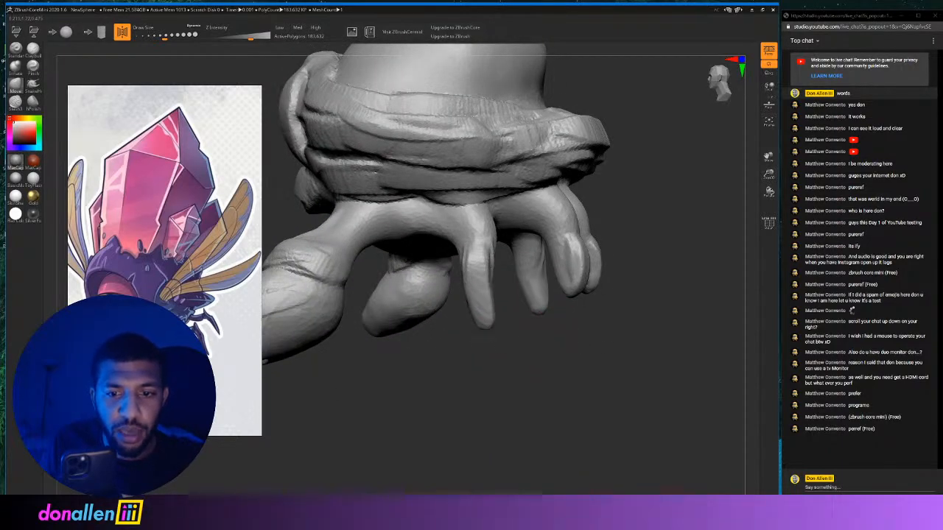
{"action": "left_click_drag", "start_coordinate": [649, 335], "coordinate": [560, 332]}
{"action": "left_click_drag", "start_coordinate": [507, 287], "coordinate": [509, 307]}
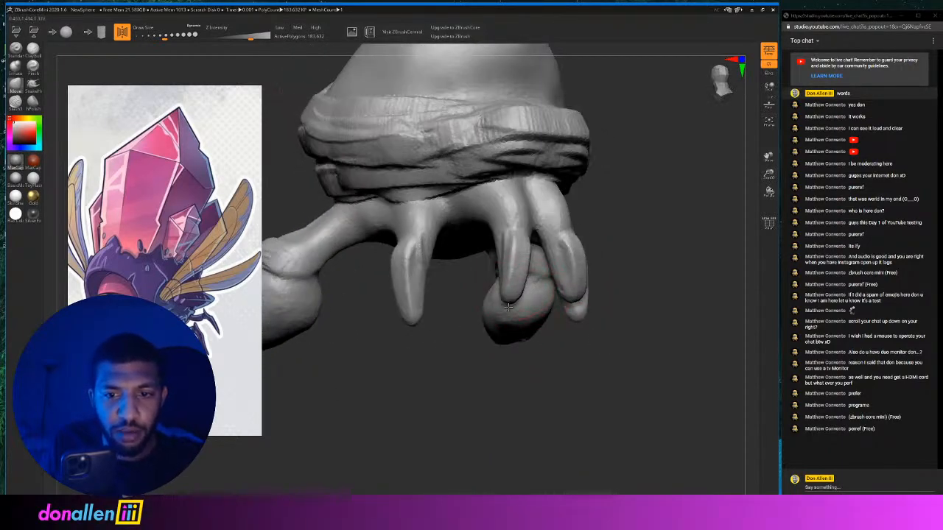
Bend the rearmost pair of legs outward with the Move brush so they spread away from the body.
{"action": "left_click_drag", "start_coordinate": [619, 360], "coordinate": [555, 369]}
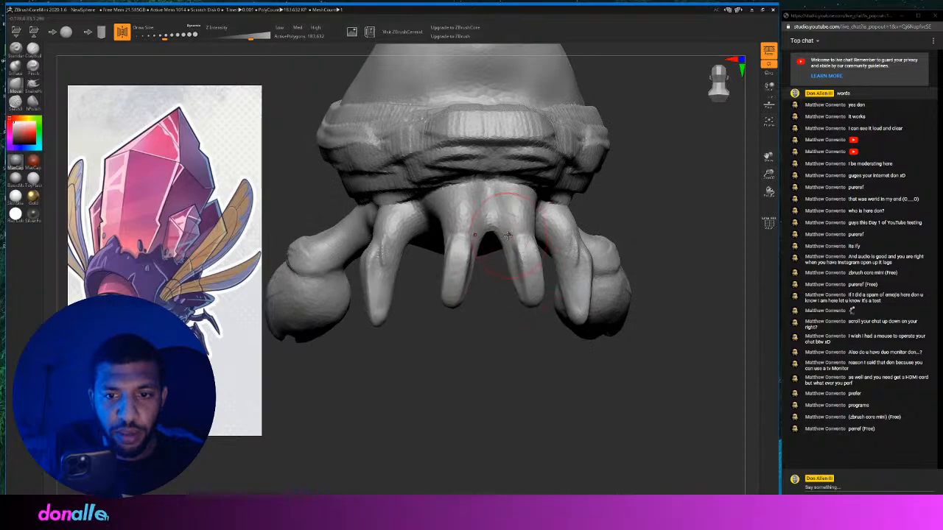
{"action": "left_click_drag", "start_coordinate": [526, 277], "coordinate": [535, 289]}
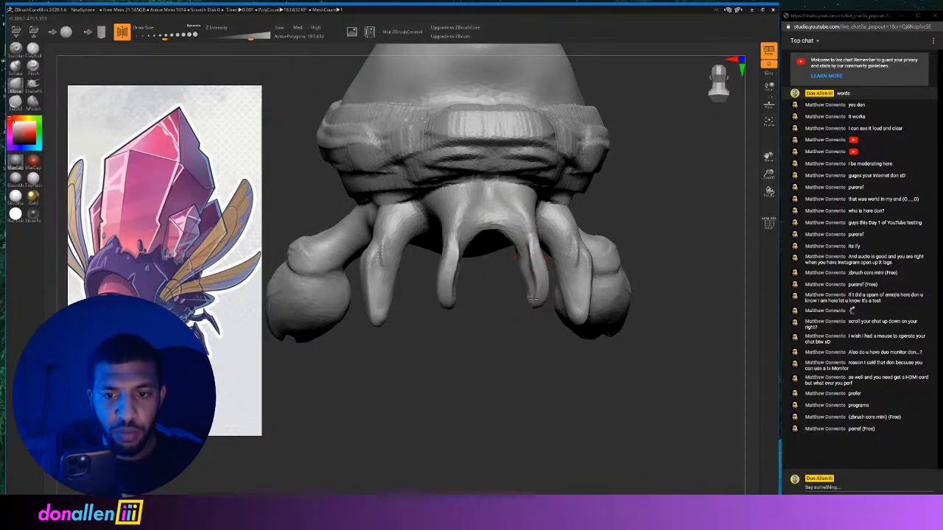
{"action": "mouse_move", "coordinate": [508, 358]}
{"action": "left_mouse_down"}
{"action": "mouse_move", "coordinate": [591, 371]}
{"action": "mouse_move", "coordinate": [584, 346]}
{"action": "mouse_move", "coordinate": [607, 272]}
{"action": "left_mouse_up"}
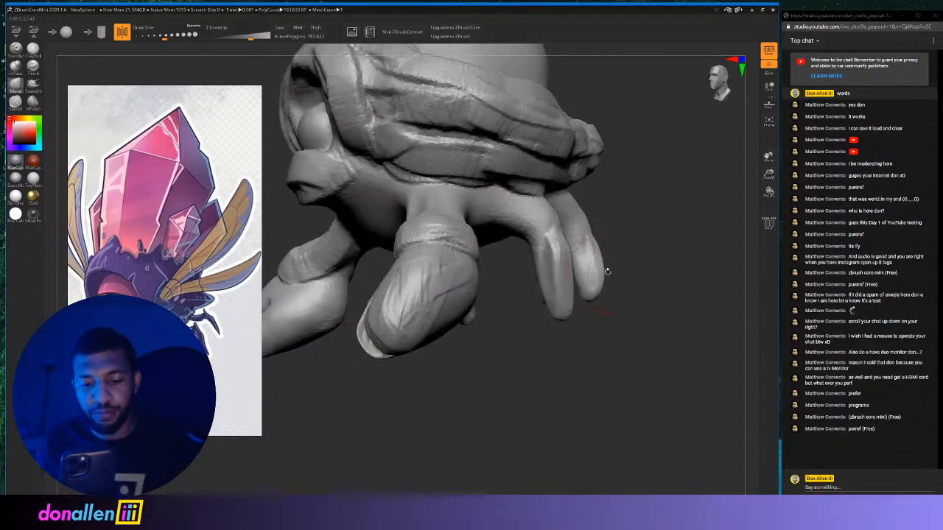
{"action": "mouse_move", "coordinate": [631, 219]}
{"action": "left_mouse_down"}
{"action": "mouse_move", "coordinate": [591, 214]}
{"action": "mouse_move", "coordinate": [568, 304]}
{"action": "mouse_move", "coordinate": [586, 299]}
{"action": "left_mouse_up"}
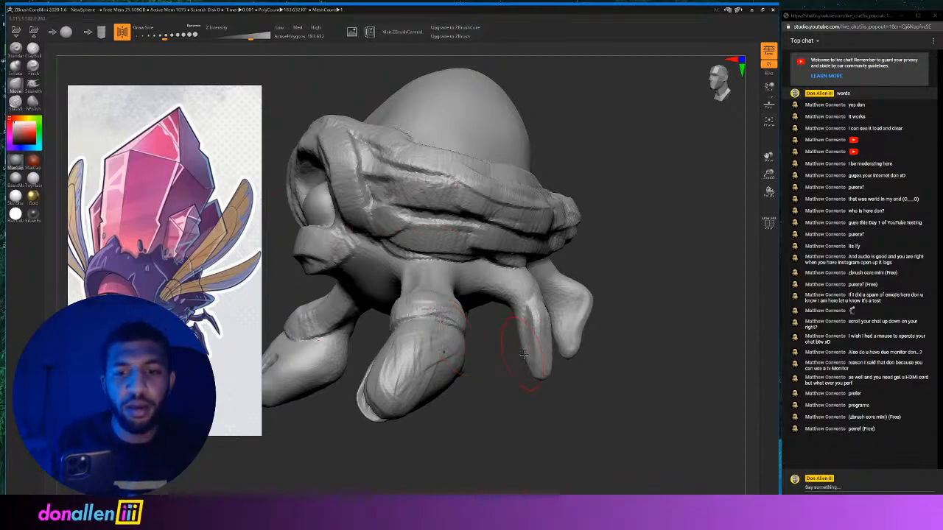
{"action": "mouse_move", "coordinate": [630, 268]}
{"action": "left_mouse_down"}
{"action": "mouse_move", "coordinate": [632, 221]}
{"action": "mouse_move", "coordinate": [636, 245]}
{"action": "mouse_move", "coordinate": [585, 276]}
{"action": "left_mouse_up"}
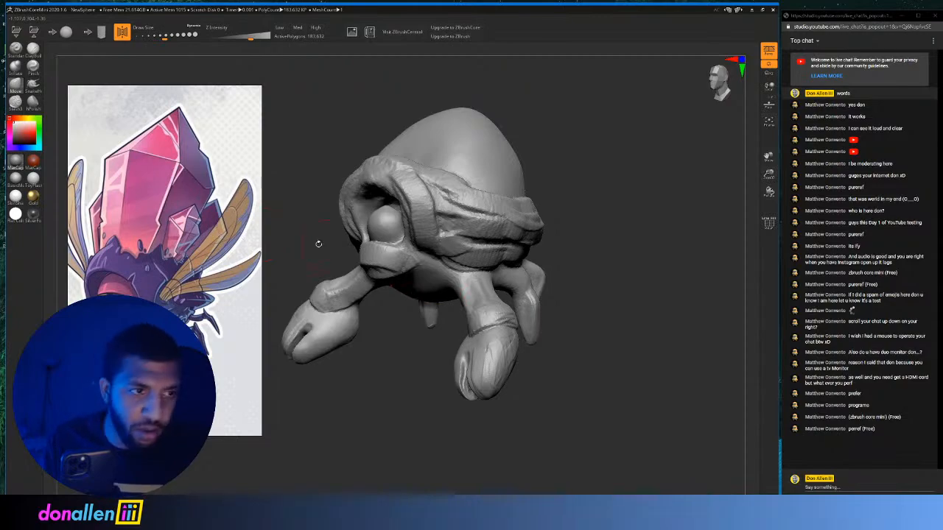
Build up clay on the claws' pincers and where the arms meet the underside of the body.
{"action": "left_click", "coordinate": [36, 50]}
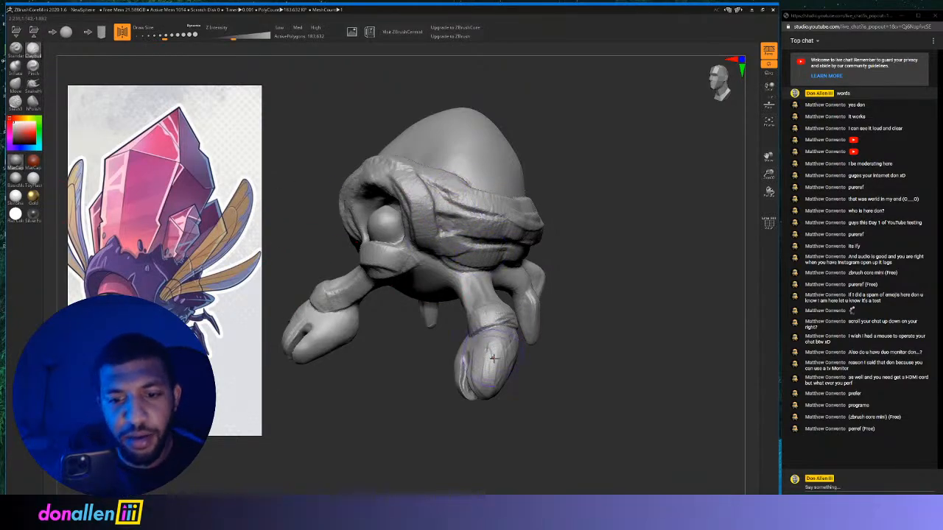
{"action": "left_click_drag", "start_coordinate": [551, 368], "coordinate": [528, 323]}
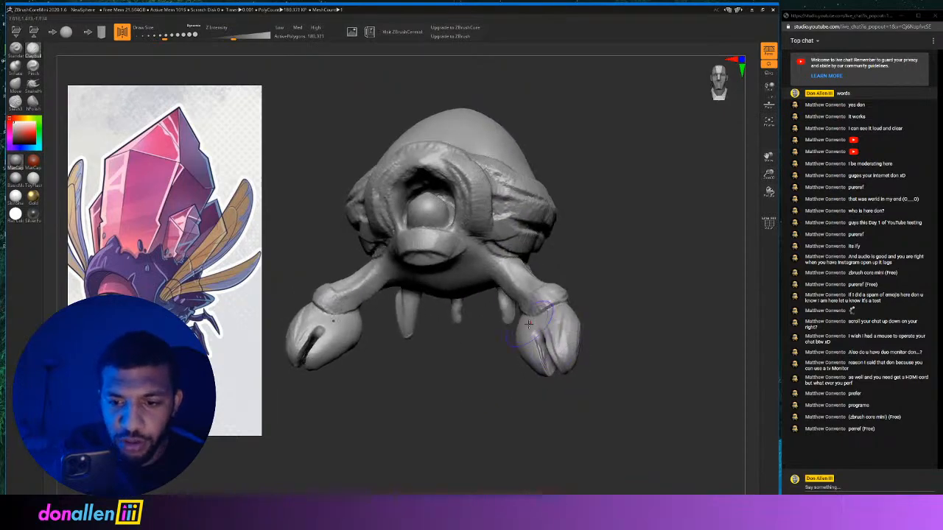
{"action": "mouse_move", "coordinate": [585, 370]}
{"action": "left_mouse_down"}
{"action": "mouse_move", "coordinate": [623, 343]}
{"action": "mouse_move", "coordinate": [626, 380]}
{"action": "mouse_move", "coordinate": [482, 334]}
{"action": "mouse_move", "coordinate": [464, 342]}
{"action": "mouse_move", "coordinate": [485, 333]}
{"action": "mouse_move", "coordinate": [495, 357]}
{"action": "mouse_move", "coordinate": [462, 366]}
{"action": "left_mouse_up"}
{"action": "mouse_move", "coordinate": [361, 311]}
{"action": "left_mouse_down"}
{"action": "mouse_move", "coordinate": [343, 299]}
{"action": "mouse_move", "coordinate": [388, 325]}
{"action": "left_mouse_up"}
{"action": "left_click_drag", "start_coordinate": [437, 362], "coordinate": [435, 297]}
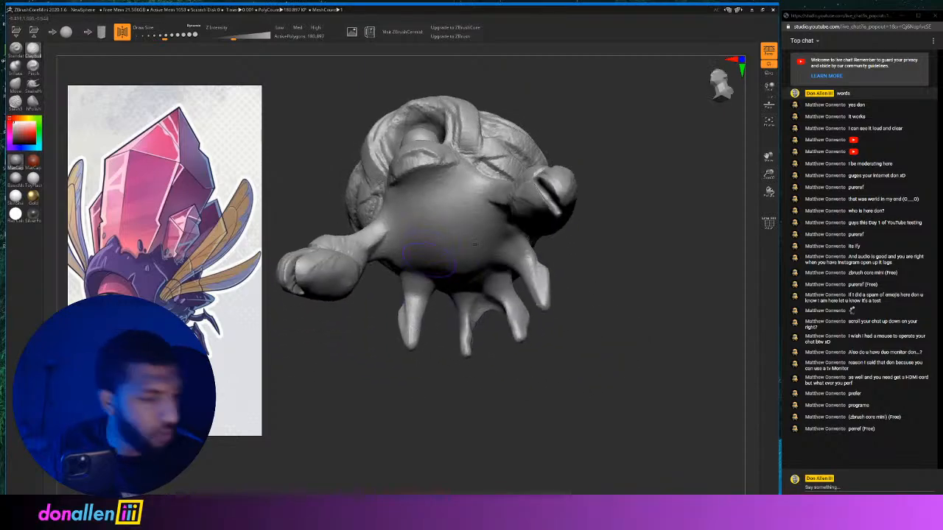
Smooth the hard-edged lip below the eye and blend its sides into the underside of the body.
{"action": "mouse_move", "coordinate": [385, 218]}
{"action": "left_mouse_down"}
{"action": "mouse_move", "coordinate": [379, 234]}
{"action": "mouse_move", "coordinate": [388, 243]}
{"action": "mouse_move", "coordinate": [374, 231]}
{"action": "mouse_move", "coordinate": [372, 243]}
{"action": "left_mouse_up"}
{"action": "left_click_drag", "start_coordinate": [619, 240], "coordinate": [623, 265]}
{"action": "left_click_drag", "start_coordinate": [528, 398], "coordinate": [519, 404]}
{"action": "left_click_drag", "start_coordinate": [604, 169], "coordinate": [604, 201], "text": "alt"}
{"action": "left_click_drag", "start_coordinate": [479, 230], "coordinate": [449, 239], "text": "shift"}
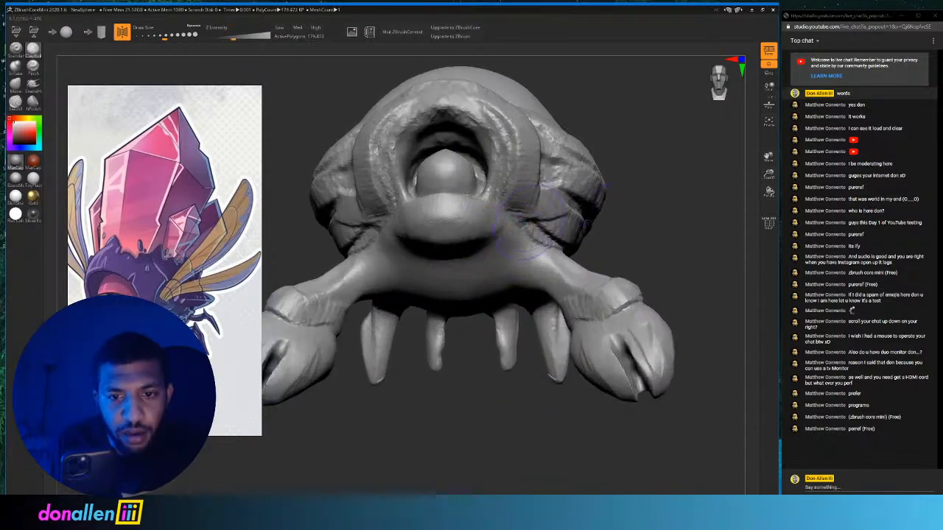
{"action": "left_click_drag", "start_coordinate": [640, 201], "coordinate": [644, 225]}
{"action": "left_click_drag", "start_coordinate": [463, 252], "coordinate": [442, 240], "text": "shift"}
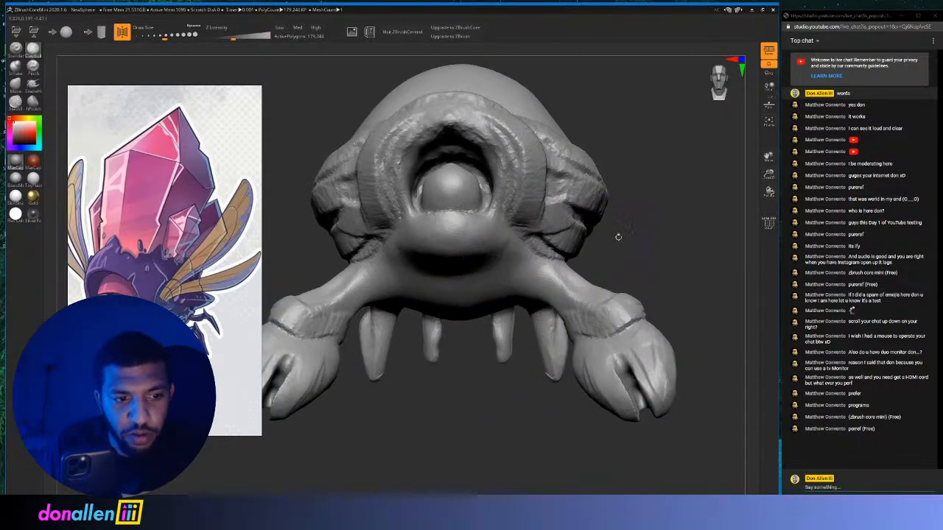
Build the lip below the eye into a larger, rounded bulge and smooth its surface.
{"action": "left_click_drag", "start_coordinate": [643, 224], "coordinate": [645, 244]}
{"action": "left_click_drag", "start_coordinate": [443, 271], "coordinate": [490, 278]}
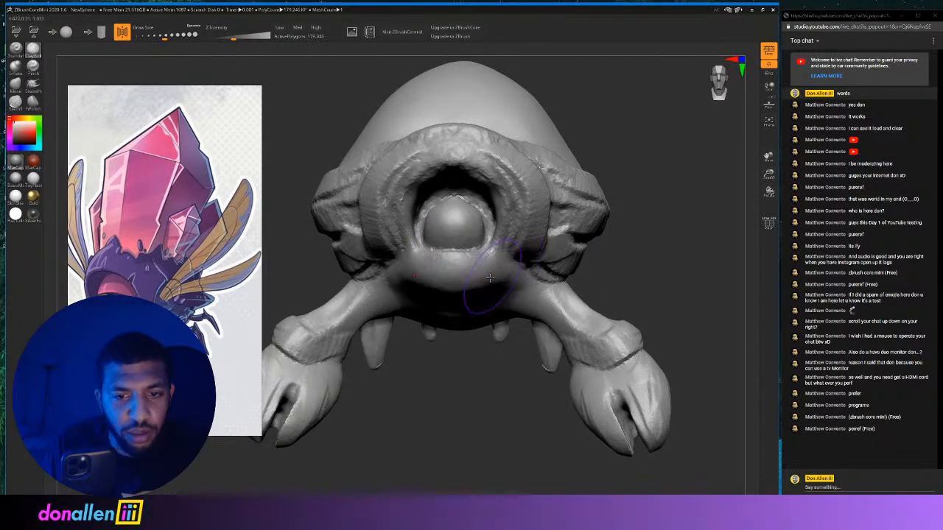
{"action": "mouse_move", "coordinate": [601, 249]}
{"action": "left_mouse_down"}
{"action": "mouse_move", "coordinate": [642, 213]}
{"action": "mouse_move", "coordinate": [638, 221]}
{"action": "left_mouse_up"}
{"action": "left_click_drag", "start_coordinate": [452, 223], "coordinate": [436, 240], "text": "shift"}
{"action": "mouse_move", "coordinate": [411, 221]}
{"action": "left_mouse_down"}
{"action": "mouse_move", "coordinate": [453, 221]}
{"action": "mouse_move", "coordinate": [440, 202]}
{"action": "left_mouse_up"}
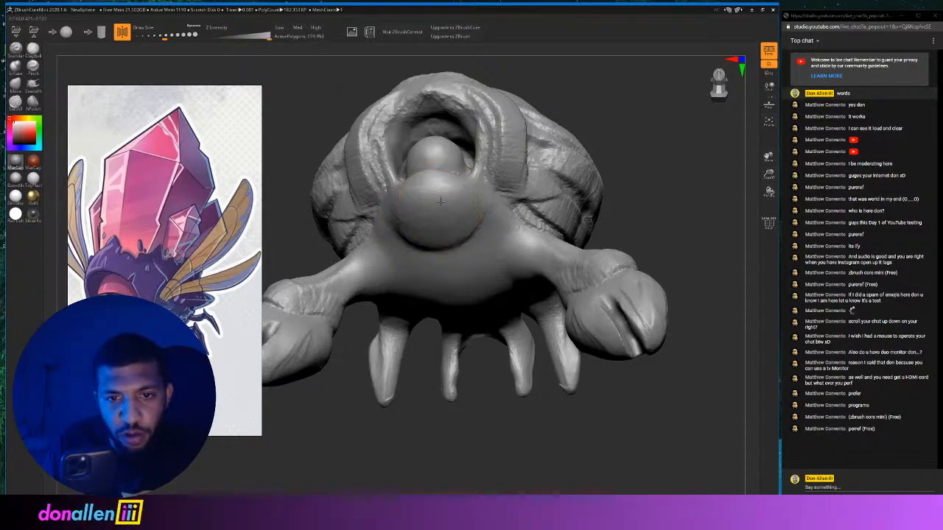
{"action": "left_click_drag", "start_coordinate": [623, 190], "coordinate": [565, 238]}
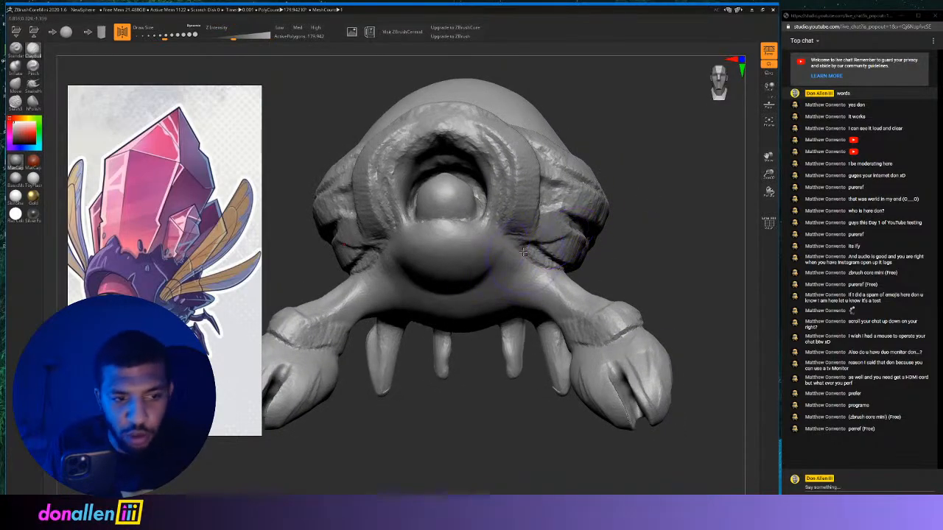
Smooth away the ridges on the eye hood and the folds along the front side of the shell band.
{"action": "left_click_drag", "start_coordinate": [419, 179], "coordinate": [477, 131]}
{"action": "left_click_drag", "start_coordinate": [685, 161], "coordinate": [516, 206]}
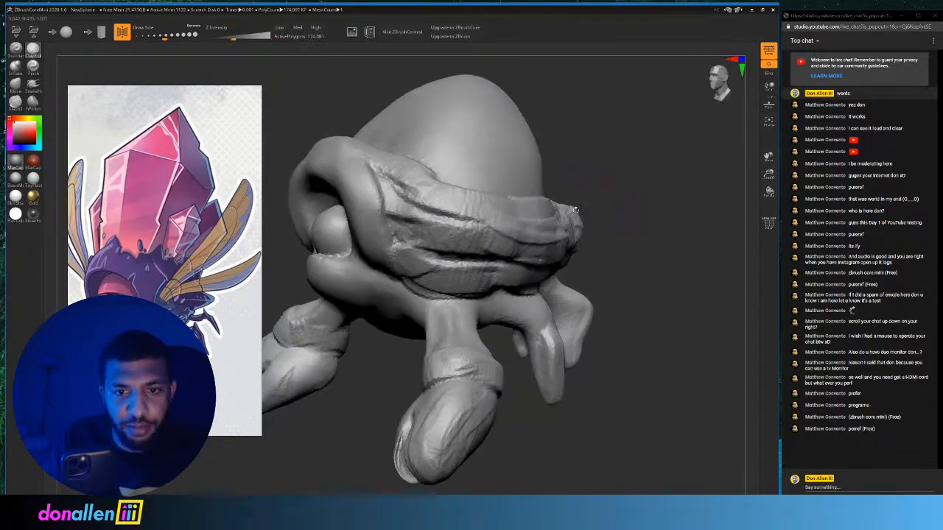
{"action": "left_click_drag", "start_coordinate": [479, 258], "coordinate": [551, 238], "text": "shift"}
{"action": "mouse_move", "coordinate": [619, 235]}
{"action": "left_mouse_down"}
{"action": "mouse_move", "coordinate": [693, 221]}
{"action": "mouse_move", "coordinate": [611, 221]}
{"action": "mouse_move", "coordinate": [590, 232]}
{"action": "left_mouse_up"}
{"action": "mouse_move", "coordinate": [435, 236]}
{"action": "left_mouse_down", "text": "shift"}
{"action": "mouse_move", "coordinate": [428, 252]}
{"action": "mouse_move", "coordinate": [442, 238]}
{"action": "left_mouse_up", "text": "shift"}
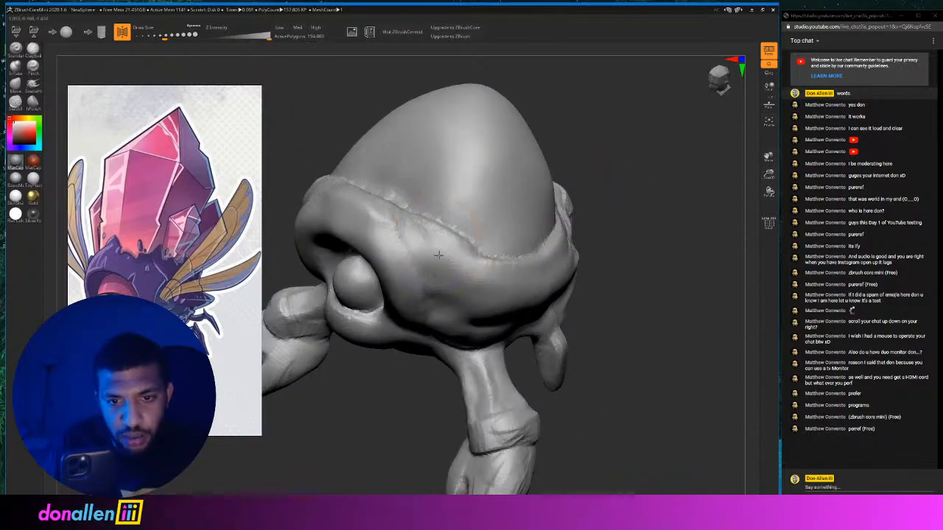
Smooth out the remaining folds on the shell band from the side toward the back.
{"action": "mouse_move", "coordinate": [617, 177]}
{"action": "left_mouse_down"}
{"action": "mouse_move", "coordinate": [553, 207]}
{"action": "mouse_move", "coordinate": [530, 247]}
{"action": "mouse_move", "coordinate": [546, 230]}
{"action": "mouse_move", "coordinate": [471, 260]}
{"action": "left_mouse_up"}
{"action": "mouse_move", "coordinate": [634, 195]}
{"action": "left_mouse_down"}
{"action": "mouse_move", "coordinate": [592, 168]}
{"action": "mouse_move", "coordinate": [612, 177]}
{"action": "left_mouse_up"}
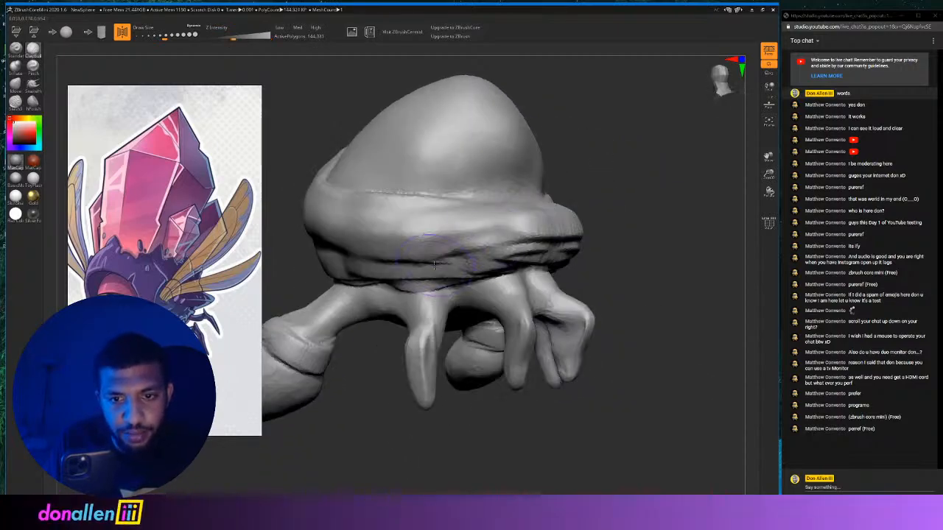
{"action": "mouse_move", "coordinate": [434, 265]}
{"action": "left_mouse_down", "text": "shift"}
{"action": "mouse_move", "coordinate": [552, 242]}
{"action": "mouse_move", "coordinate": [472, 267]}
{"action": "left_mouse_up", "text": "shift"}
{"action": "mouse_move", "coordinate": [619, 185]}
{"action": "left_mouse_down"}
{"action": "mouse_move", "coordinate": [667, 210]}
{"action": "mouse_move", "coordinate": [693, 208]}
{"action": "left_mouse_up"}
{"action": "left_click_drag", "start_coordinate": [538, 258], "coordinate": [436, 243]}
{"action": "left_click_drag", "start_coordinate": [558, 235], "coordinate": [443, 220]}
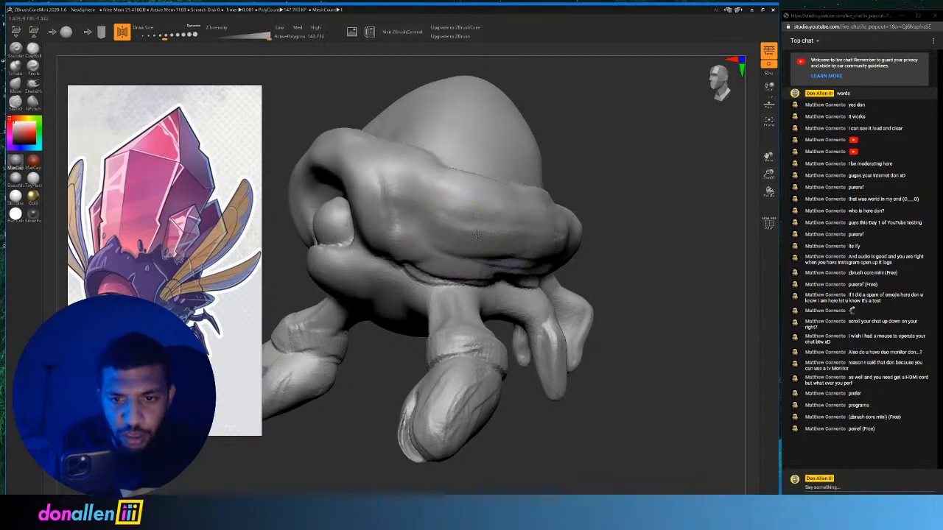
Build up and smooth rounded, drooping lumps along the shell band's lower edge above the front and middle legs.
{"action": "left_click_drag", "start_coordinate": [584, 228], "coordinate": [554, 219]}
{"action": "left_click_drag", "start_coordinate": [363, 236], "coordinate": [440, 245]}
{"action": "left_click_drag", "start_coordinate": [379, 260], "coordinate": [396, 265]}
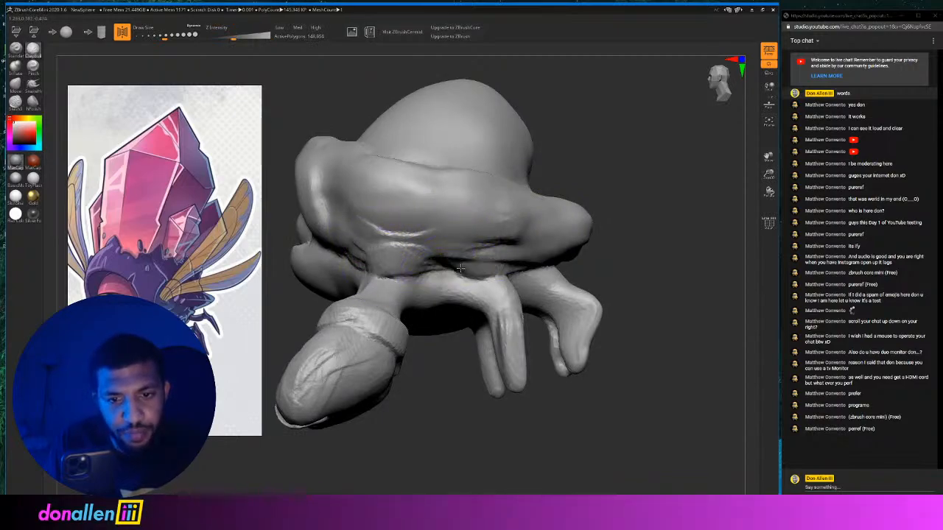
{"action": "left_click_drag", "start_coordinate": [459, 262], "coordinate": [502, 253]}
{"action": "mouse_move", "coordinate": [414, 259]}
{"action": "left_mouse_down"}
{"action": "mouse_move", "coordinate": [413, 272]}
{"action": "mouse_move", "coordinate": [398, 226]}
{"action": "left_mouse_up"}
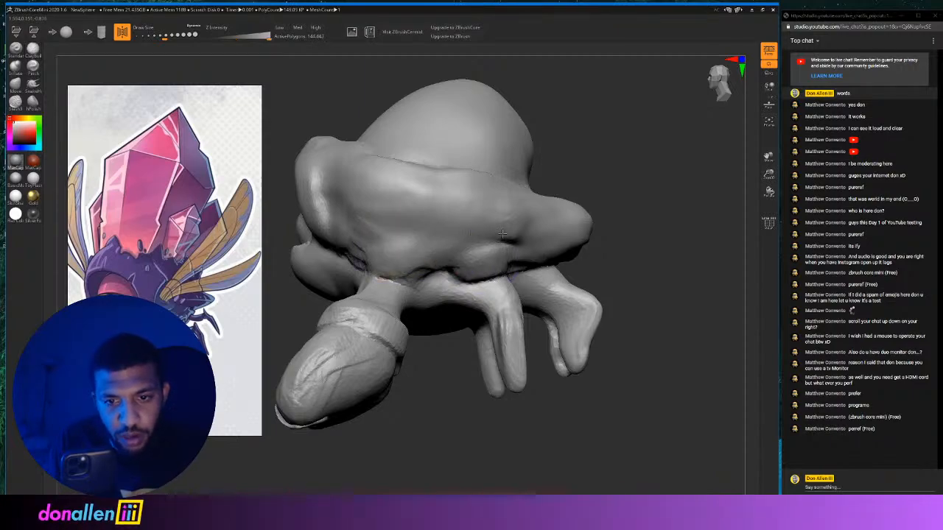
Extend the drooping lumps toward the rear legs and add a rounded bulge on the band beside the eye.
{"action": "mouse_move", "coordinate": [651, 236]}
{"action": "left_mouse_down"}
{"action": "mouse_move", "coordinate": [500, 289]}
{"action": "mouse_move", "coordinate": [488, 272]}
{"action": "mouse_move", "coordinate": [465, 284]}
{"action": "mouse_move", "coordinate": [505, 243]}
{"action": "left_mouse_up"}
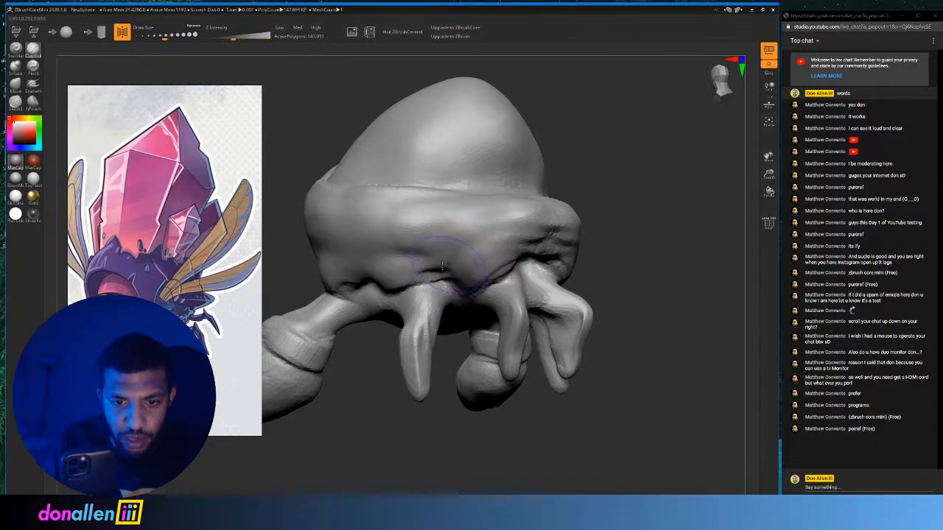
{"action": "mouse_move", "coordinate": [443, 278]}
{"action": "left_mouse_down"}
{"action": "mouse_move", "coordinate": [416, 263]}
{"action": "mouse_move", "coordinate": [394, 281]}
{"action": "mouse_move", "coordinate": [436, 280]}
{"action": "mouse_move", "coordinate": [405, 262]}
{"action": "left_mouse_up"}
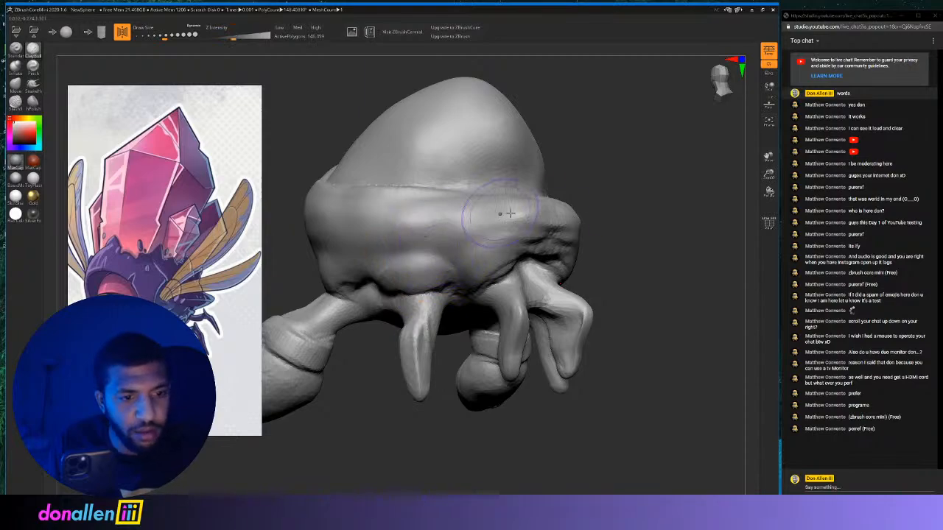
{"action": "mouse_move", "coordinate": [594, 208]}
{"action": "left_mouse_down"}
{"action": "mouse_move", "coordinate": [640, 200]}
{"action": "mouse_move", "coordinate": [599, 223]}
{"action": "left_mouse_up"}
{"action": "mouse_move", "coordinate": [514, 266]}
{"action": "left_mouse_down"}
{"action": "mouse_move", "coordinate": [508, 240]}
{"action": "mouse_move", "coordinate": [505, 255]}
{"action": "mouse_move", "coordinate": [501, 243]}
{"action": "mouse_move", "coordinate": [437, 264]}
{"action": "mouse_move", "coordinate": [461, 238]}
{"action": "mouse_move", "coordinate": [505, 260]}
{"action": "mouse_move", "coordinate": [464, 228]}
{"action": "left_mouse_up"}
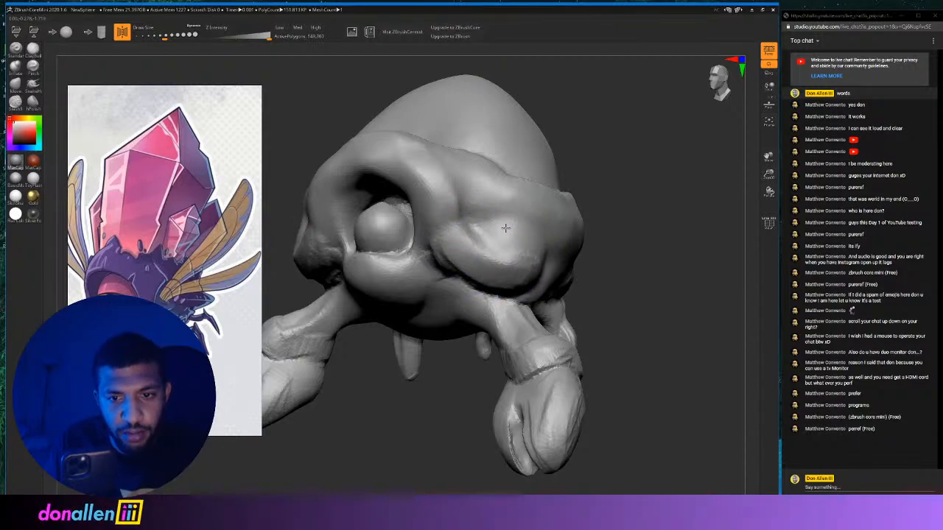
Add further rounded lumps along the lower edge of the shell band, from mid-side around to the back.
{"action": "left_click_drag", "start_coordinate": [593, 247], "coordinate": [611, 234]}
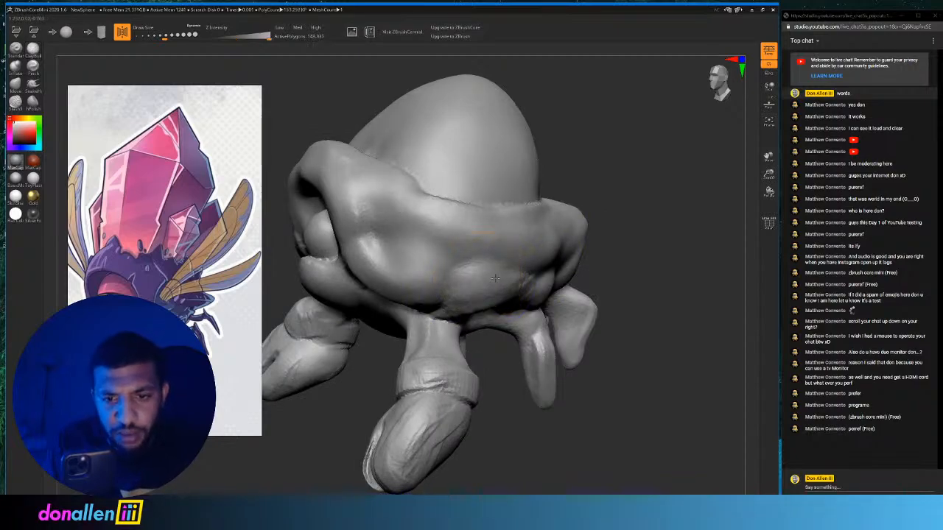
{"action": "left_click_drag", "start_coordinate": [625, 205], "coordinate": [440, 274]}
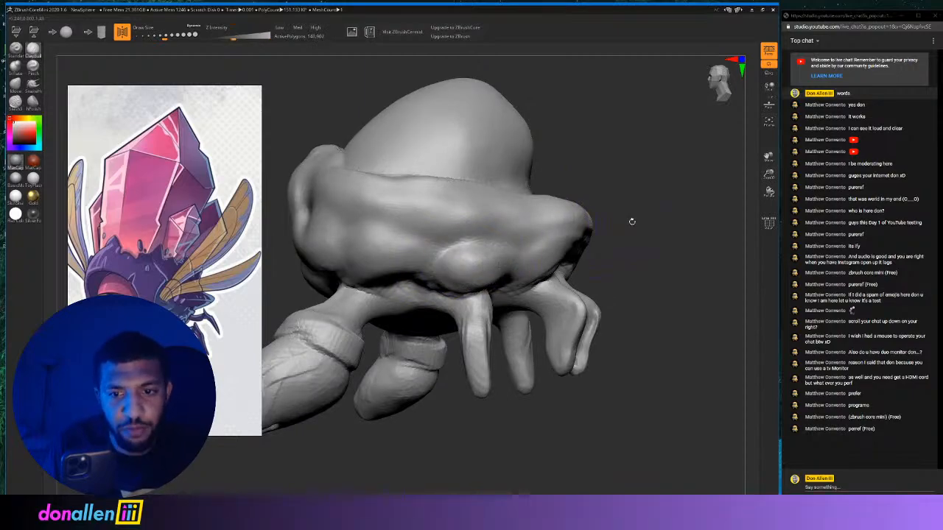
{"action": "left_click_drag", "start_coordinate": [632, 221], "coordinate": [494, 260]}
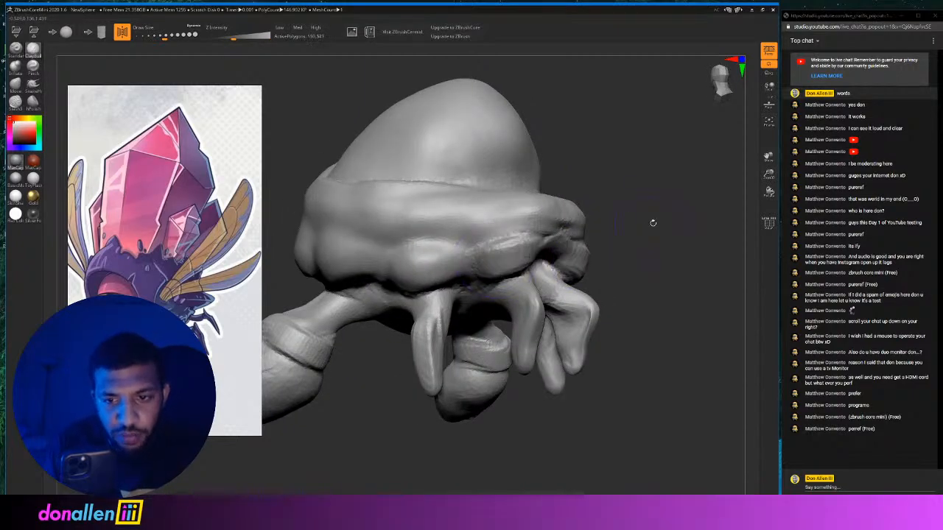
{"action": "mouse_move", "coordinate": [653, 222]}
{"action": "left_mouse_down"}
{"action": "mouse_move", "coordinate": [463, 265]}
{"action": "mouse_move", "coordinate": [550, 220]}
{"action": "left_mouse_up"}
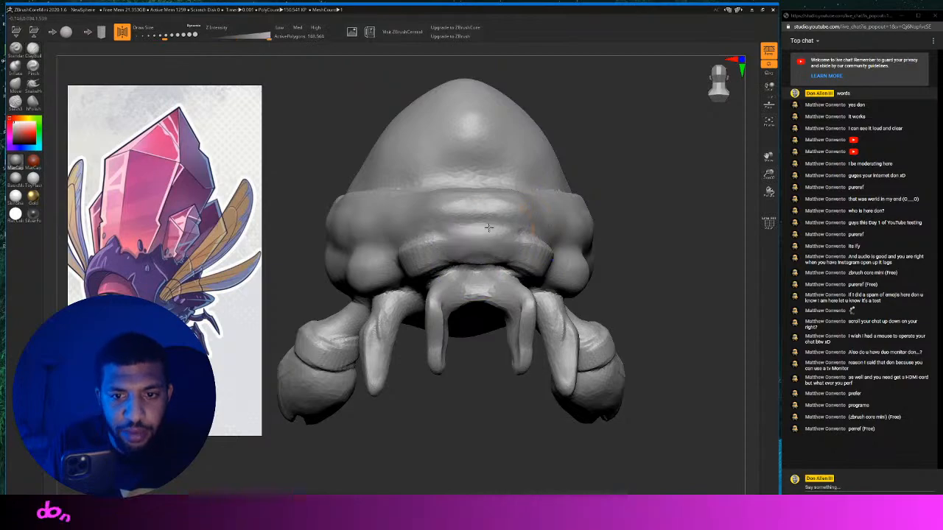
Soften the band's back section and fill the hollows between the lumps along its sides with clay.
{"action": "left_click_drag", "start_coordinate": [488, 228], "coordinate": [520, 243], "text": "shift"}
{"action": "mouse_move", "coordinate": [656, 239]}
{"action": "left_mouse_down"}
{"action": "mouse_move", "coordinate": [434, 249]}
{"action": "mouse_move", "coordinate": [442, 266]}
{"action": "mouse_move", "coordinate": [411, 248]}
{"action": "left_mouse_up"}
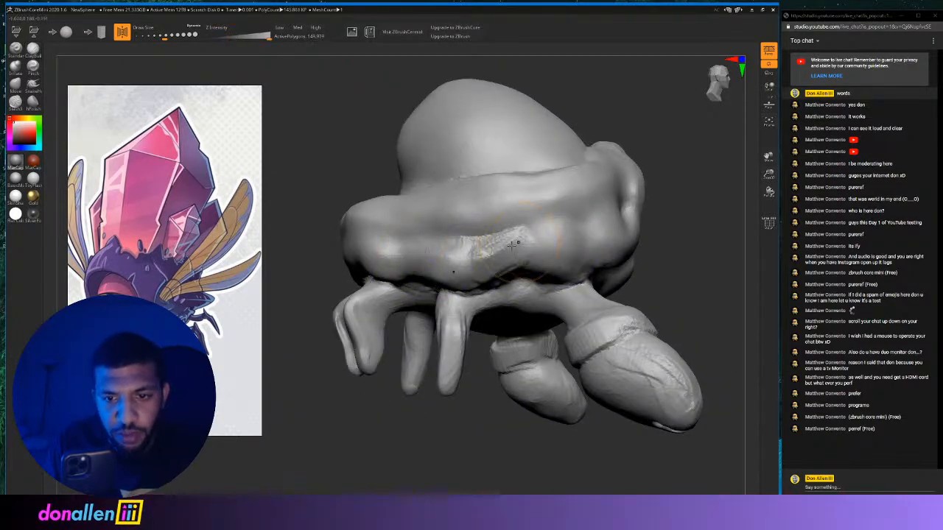
{"action": "left_click_drag", "start_coordinate": [643, 218], "coordinate": [635, 229]}
{"action": "left_click_drag", "start_coordinate": [673, 204], "coordinate": [489, 256]}
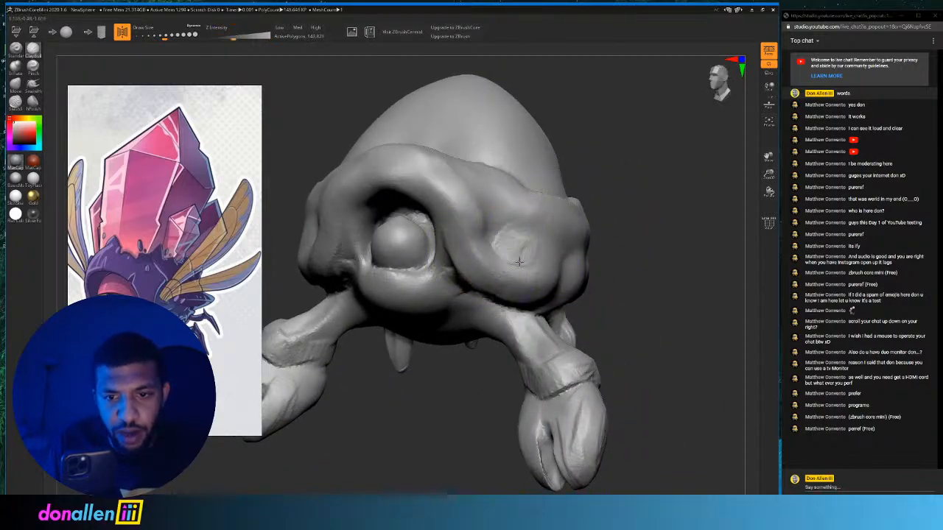
Blend the upper rim of the shell band into the dome with clay and smoothing on the side and back.
{"action": "mouse_move", "coordinate": [616, 224]}
{"action": "left_mouse_down"}
{"action": "mouse_move", "coordinate": [592, 229]}
{"action": "mouse_move", "coordinate": [638, 215]}
{"action": "mouse_move", "coordinate": [595, 213]}
{"action": "mouse_move", "coordinate": [615, 218]}
{"action": "mouse_move", "coordinate": [561, 228]}
{"action": "left_mouse_up"}
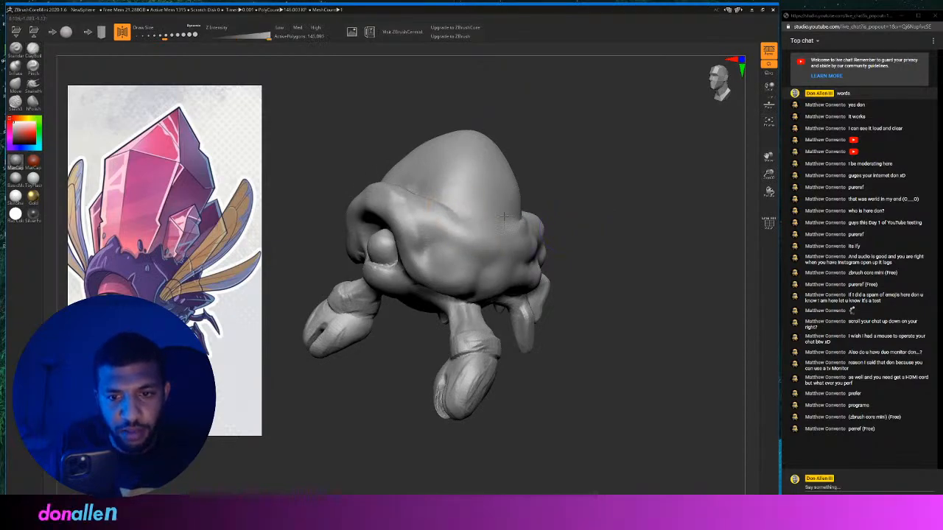
{"action": "mouse_move", "coordinate": [568, 192]}
{"action": "left_mouse_down"}
{"action": "mouse_move", "coordinate": [574, 169]}
{"action": "mouse_move", "coordinate": [534, 206]}
{"action": "left_mouse_up"}
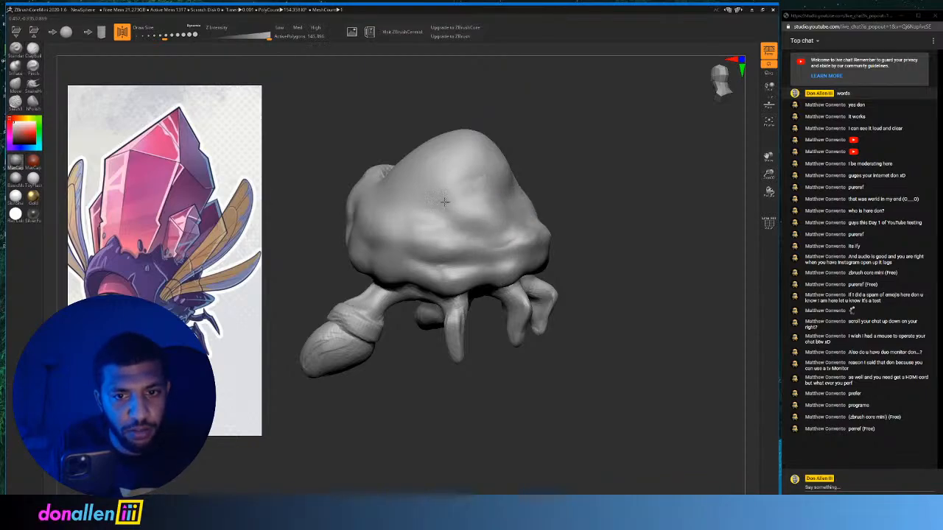
Smooth the side of the shell where the dome flows into the lumpy lower band.
{"action": "mouse_move", "coordinate": [616, 186]}
{"action": "left_mouse_down"}
{"action": "mouse_move", "coordinate": [655, 184]}
{"action": "mouse_move", "coordinate": [545, 193]}
{"action": "mouse_move", "coordinate": [611, 196]}
{"action": "mouse_move", "coordinate": [585, 207]}
{"action": "left_mouse_up"}
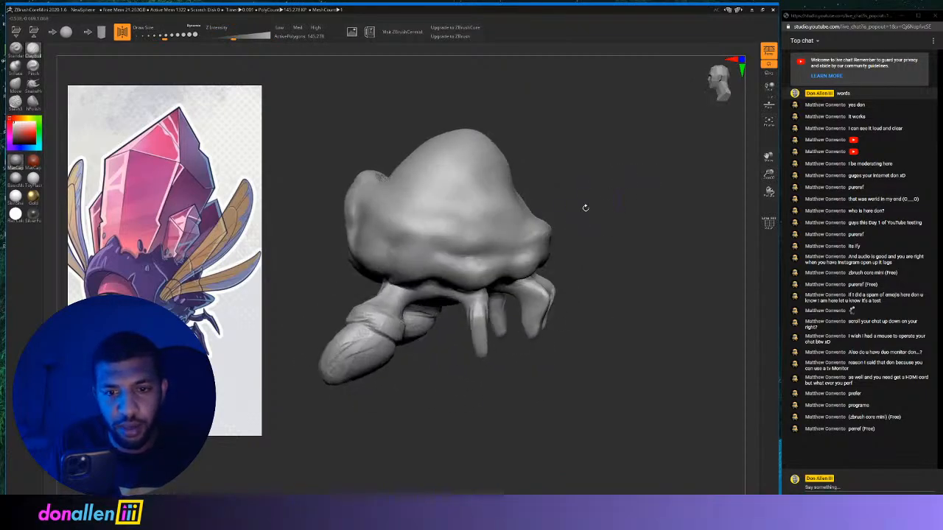
{"action": "left_click_drag", "start_coordinate": [470, 231], "coordinate": [501, 227], "text": "shift"}
{"action": "mouse_move", "coordinate": [579, 199]}
{"action": "left_mouse_down"}
{"action": "mouse_move", "coordinate": [627, 198]}
{"action": "mouse_move", "coordinate": [581, 206]}
{"action": "mouse_move", "coordinate": [619, 206]}
{"action": "mouse_move", "coordinate": [636, 195]}
{"action": "mouse_move", "coordinate": [600, 200]}
{"action": "mouse_move", "coordinate": [564, 226]}
{"action": "mouse_move", "coordinate": [642, 207]}
{"action": "mouse_move", "coordinate": [575, 211]}
{"action": "mouse_move", "coordinate": [668, 166]}
{"action": "mouse_move", "coordinate": [642, 173]}
{"action": "left_mouse_up"}
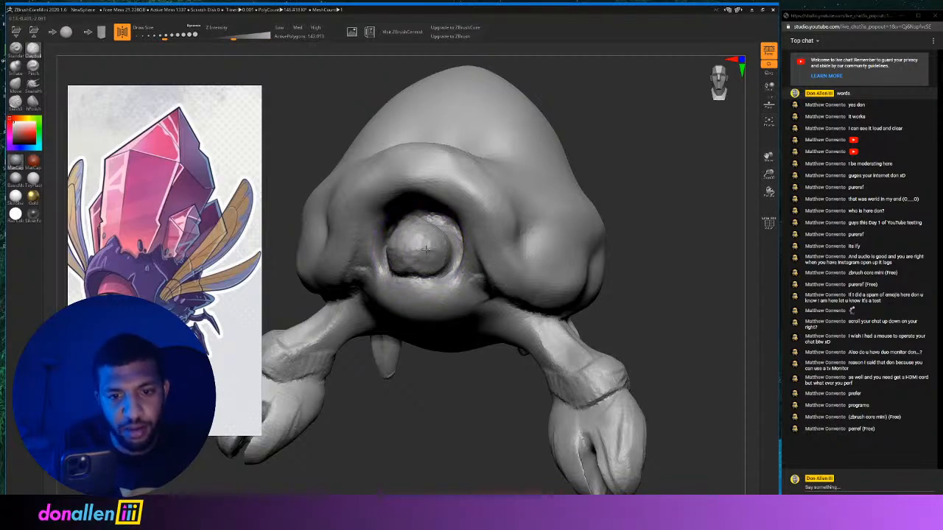
Build the lower lip beneath the eye into a smooth rounded form and fill out the belly below it with clay.
{"action": "mouse_move", "coordinate": [615, 159]}
{"action": "left_mouse_down"}
{"action": "mouse_move", "coordinate": [625, 130]}
{"action": "mouse_move", "coordinate": [620, 151]}
{"action": "left_mouse_up"}
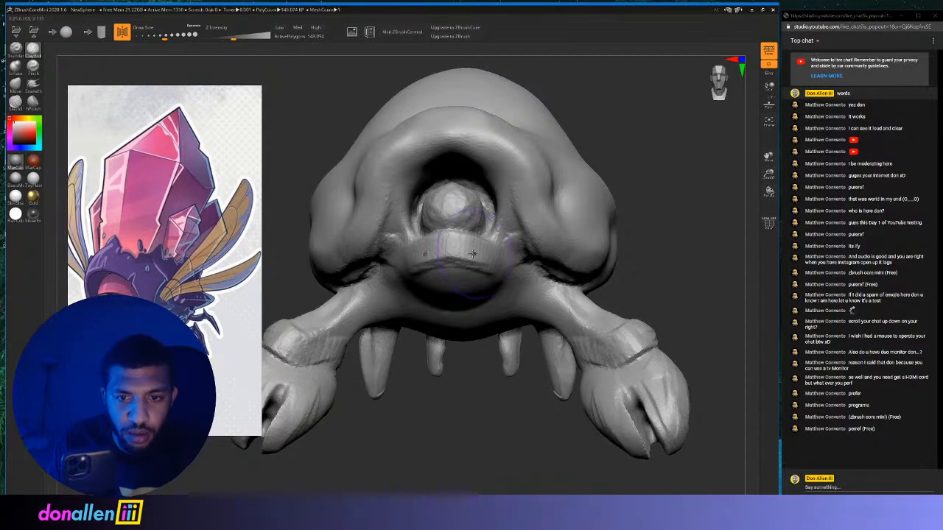
{"action": "mouse_move", "coordinate": [623, 203]}
{"action": "left_mouse_down"}
{"action": "mouse_move", "coordinate": [560, 214]}
{"action": "mouse_move", "coordinate": [626, 221]}
{"action": "mouse_move", "coordinate": [470, 274]}
{"action": "left_mouse_up"}
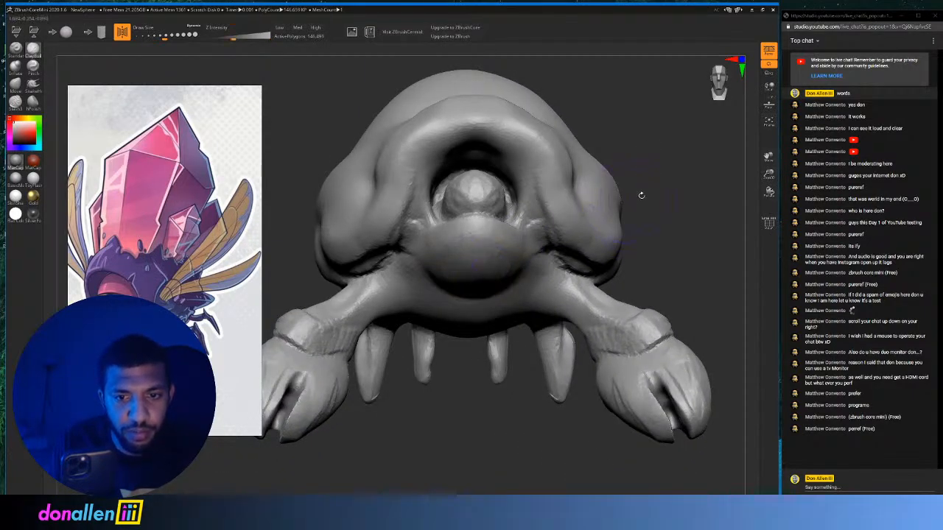
{"action": "mouse_move", "coordinate": [641, 195]}
{"action": "left_mouse_down"}
{"action": "mouse_move", "coordinate": [604, 199]}
{"action": "mouse_move", "coordinate": [625, 191]}
{"action": "mouse_move", "coordinate": [441, 262]}
{"action": "left_mouse_up"}
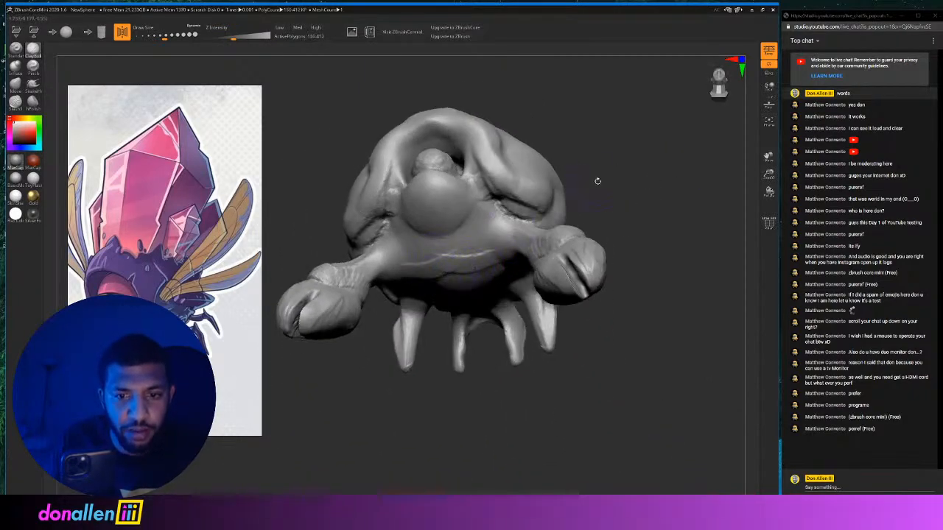
{"action": "mouse_move", "coordinate": [597, 180]}
{"action": "left_mouse_down"}
{"action": "mouse_move", "coordinate": [436, 266]}
{"action": "mouse_move", "coordinate": [472, 220]}
{"action": "mouse_move", "coordinate": [467, 202]}
{"action": "mouse_move", "coordinate": [462, 281]}
{"action": "left_mouse_up"}
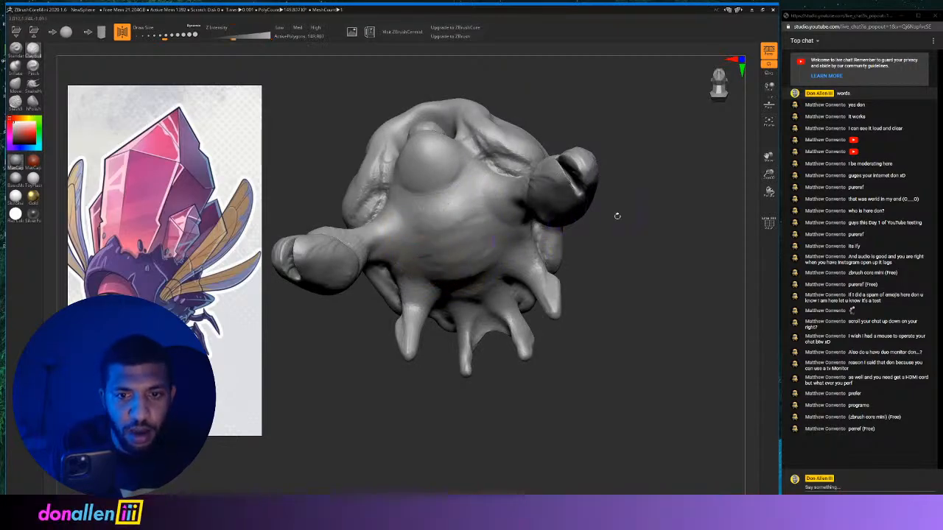
Carve parallel grooves across the underside of the belly with the Slash brush to suggest segmented plates.
{"action": "mouse_move", "coordinate": [618, 216]}
{"action": "left_mouse_down"}
{"action": "mouse_move", "coordinate": [632, 204]}
{"action": "mouse_move", "coordinate": [693, 196]}
{"action": "mouse_move", "coordinate": [688, 316]}
{"action": "left_mouse_up"}
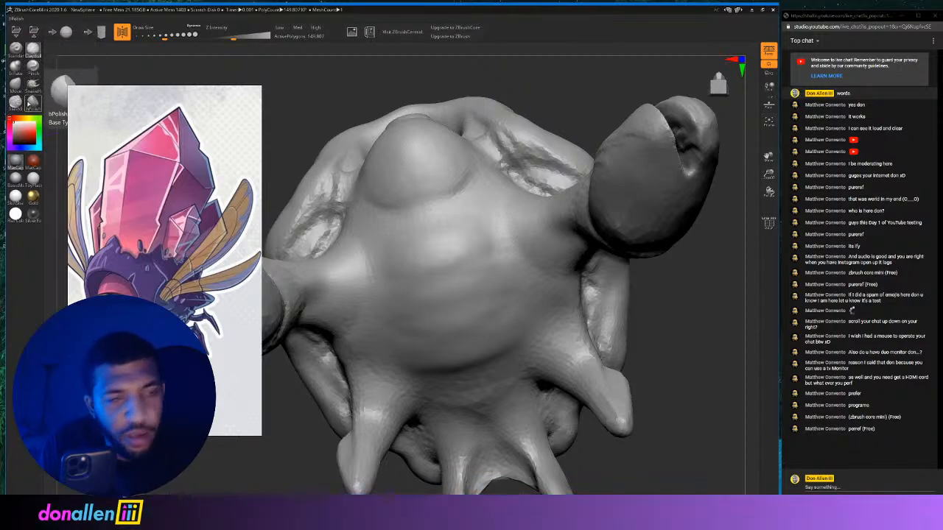
{"action": "left_click", "coordinate": [16, 101]}
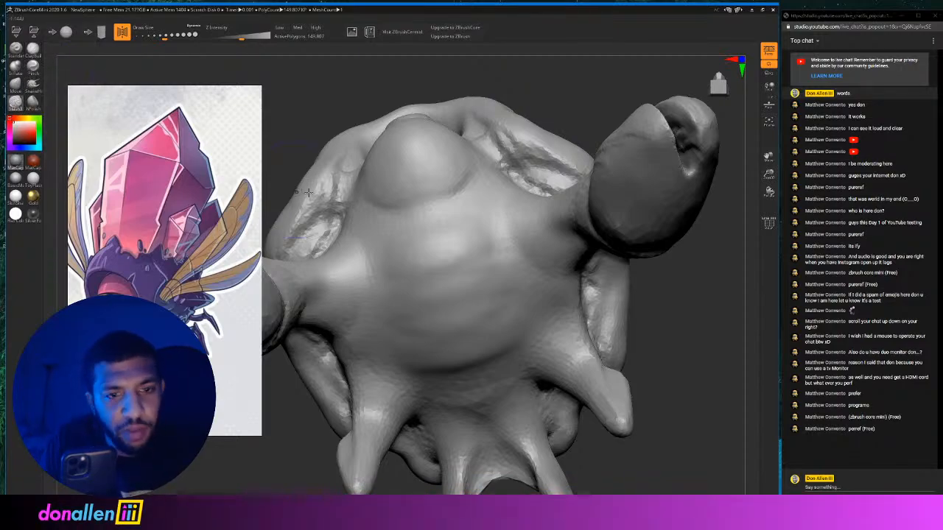
{"action": "left_click_drag", "start_coordinate": [409, 237], "coordinate": [495, 227]}
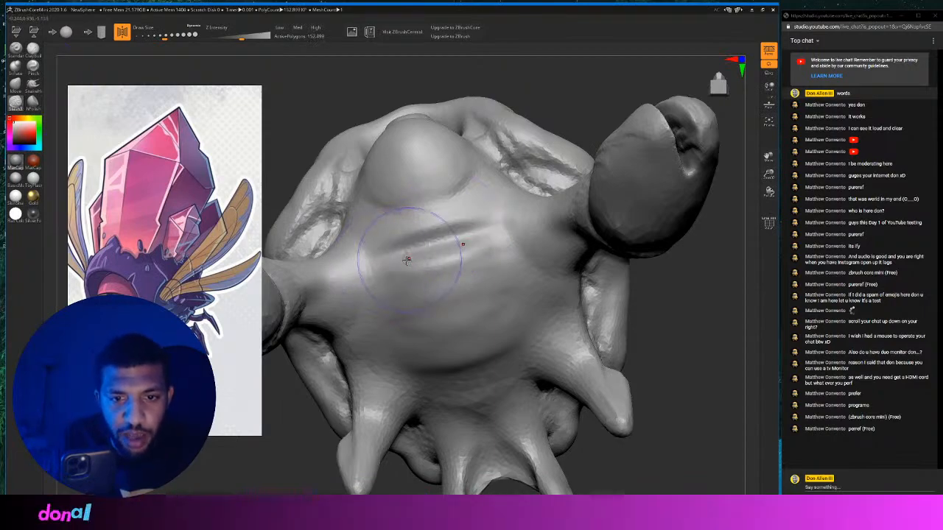
{"action": "left_click_drag", "start_coordinate": [381, 323], "coordinate": [505, 290]}
{"action": "left_click_drag", "start_coordinate": [410, 369], "coordinate": [531, 335]}
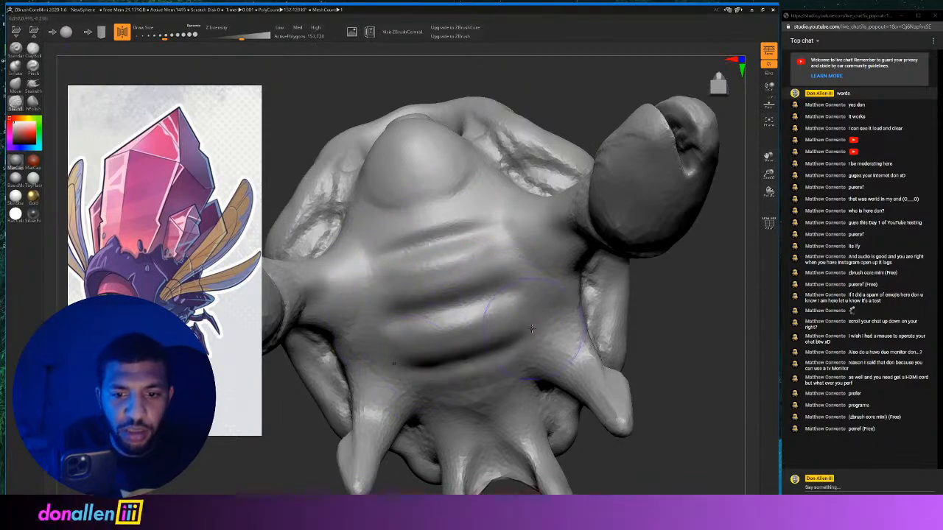
Tighten the grooves across the belly into crisp creases with the Pinch brush.
{"action": "left_click", "coordinate": [33, 70]}
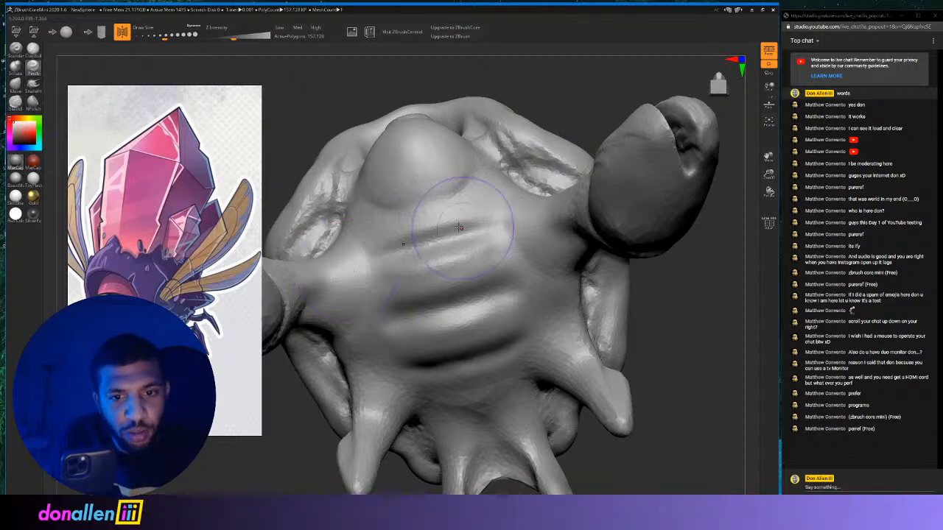
{"action": "left_click_drag", "start_coordinate": [398, 258], "coordinate": [479, 238]}
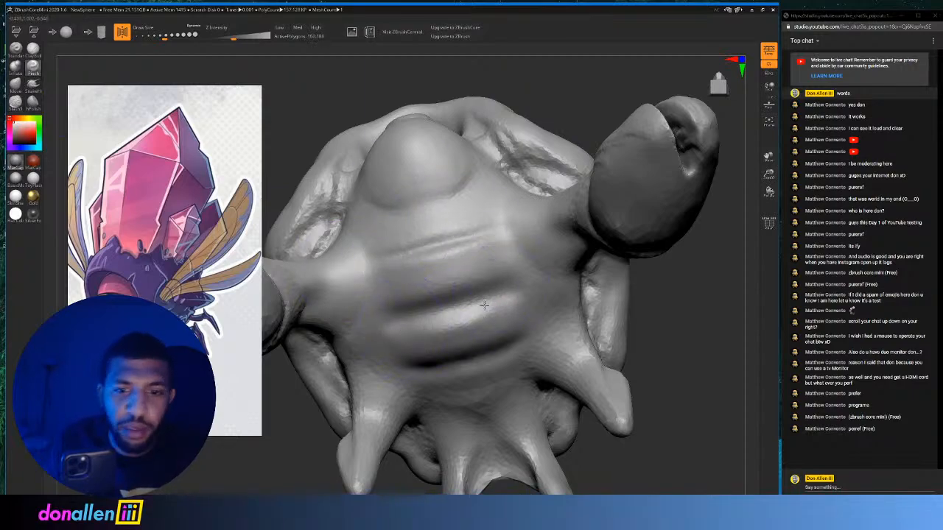
{"action": "mouse_move", "coordinate": [484, 305]}
{"action": "left_mouse_down"}
{"action": "mouse_move", "coordinate": [412, 321]}
{"action": "mouse_move", "coordinate": [498, 301]}
{"action": "left_mouse_up"}
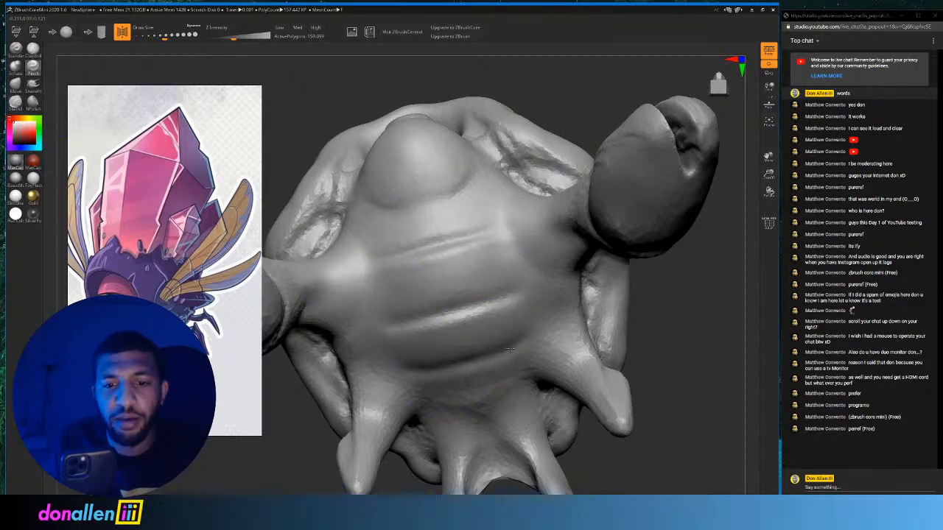
{"action": "left_click_drag", "start_coordinate": [510, 348], "coordinate": [430, 365]}
Carve a rounded outline around the grooved belly segments with the Slash brush.
{"action": "left_click_drag", "start_coordinate": [693, 318], "coordinate": [681, 413]}
{"action": "left_click_drag", "start_coordinate": [659, 213], "coordinate": [648, 264]}
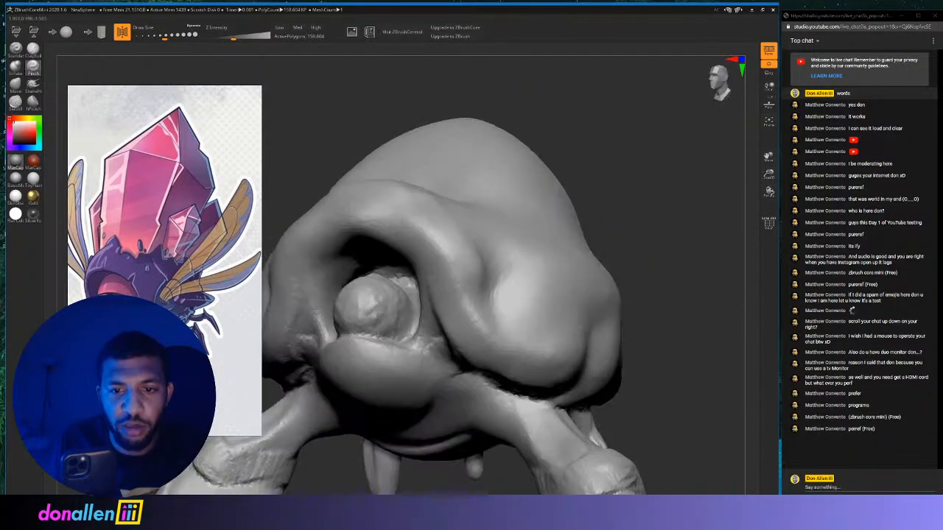
{"action": "mouse_move", "coordinate": [634, 324]}
{"action": "left_mouse_down"}
{"action": "mouse_move", "coordinate": [595, 292]}
{"action": "mouse_move", "coordinate": [664, 255]}
{"action": "mouse_move", "coordinate": [674, 175]}
{"action": "mouse_move", "coordinate": [667, 185]}
{"action": "left_mouse_up"}
{"action": "mouse_move", "coordinate": [661, 252]}
{"action": "left_mouse_down", "text": "alt"}
{"action": "mouse_move", "coordinate": [665, 190]}
{"action": "mouse_move", "coordinate": [683, 269]}
{"action": "mouse_move", "coordinate": [656, 249]}
{"action": "left_mouse_up", "text": "alt"}
{"action": "left_click", "coordinate": [16, 103]}
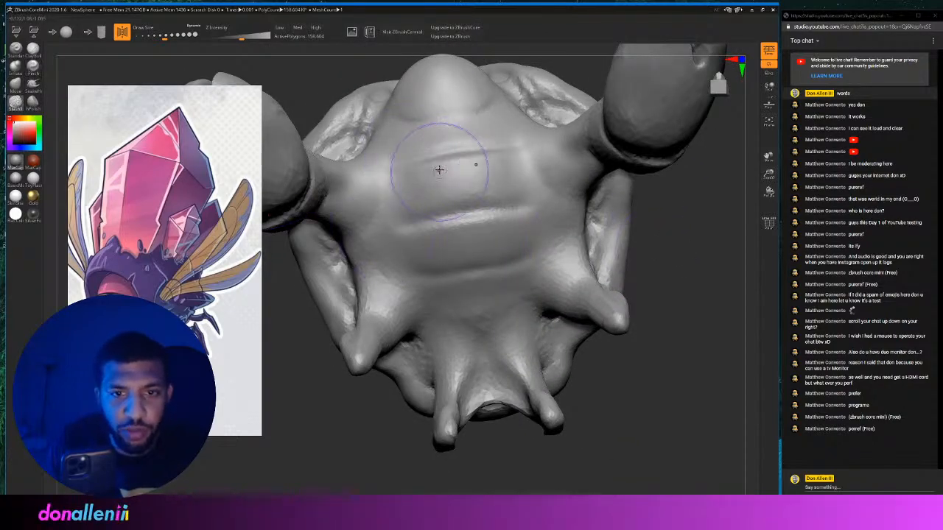
{"action": "mouse_move", "coordinate": [402, 160]}
{"action": "left_mouse_down"}
{"action": "mouse_move", "coordinate": [389, 220]}
{"action": "mouse_move", "coordinate": [417, 286]}
{"action": "mouse_move", "coordinate": [484, 313]}
{"action": "mouse_move", "coordinate": [506, 305]}
{"action": "left_mouse_up"}
{"action": "mouse_move", "coordinate": [449, 130]}
{"action": "left_mouse_down"}
{"action": "mouse_move", "coordinate": [498, 139]}
{"action": "mouse_move", "coordinate": [549, 261]}
{"action": "left_mouse_up"}
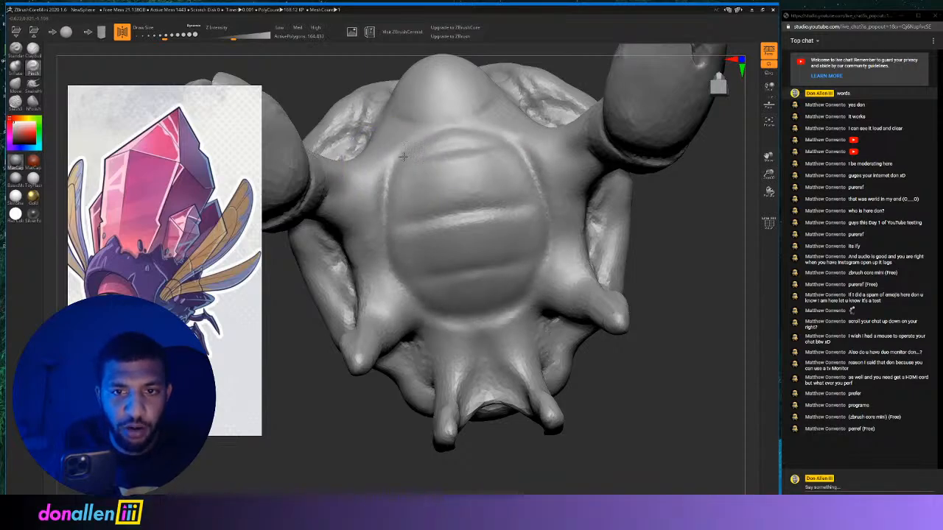
Thicken the large outer pincer of the front claw with clay along its outer side.
{"action": "left_click_drag", "start_coordinate": [663, 159], "coordinate": [627, 241]}
{"action": "left_click_drag", "start_coordinate": [652, 324], "coordinate": [602, 282]}
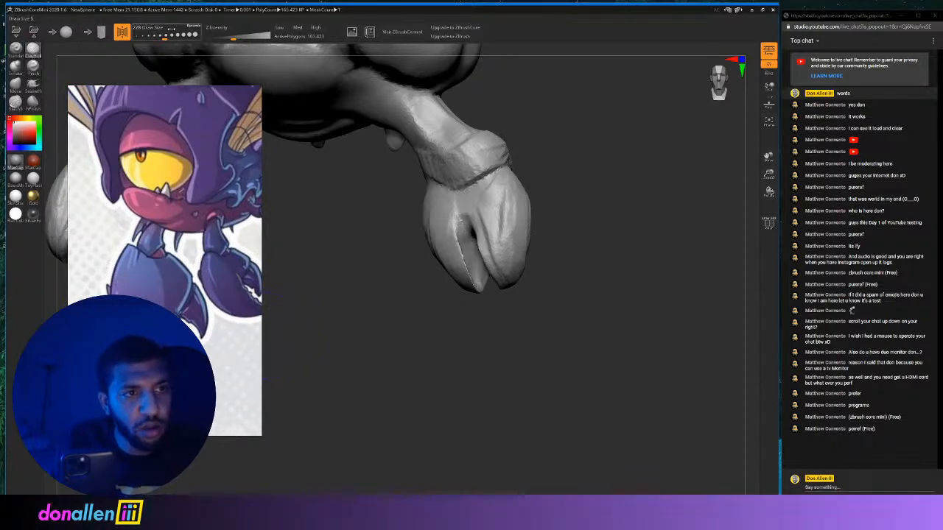
{"action": "mouse_move", "coordinate": [515, 206]}
{"action": "left_mouse_down"}
{"action": "mouse_move", "coordinate": [528, 280]}
{"action": "mouse_move", "coordinate": [526, 219]}
{"action": "mouse_move", "coordinate": [531, 280]}
{"action": "mouse_move", "coordinate": [546, 243]}
{"action": "mouse_move", "coordinate": [530, 291]}
{"action": "mouse_move", "coordinate": [522, 190]}
{"action": "left_mouse_up"}
{"action": "mouse_move", "coordinate": [539, 277]}
{"action": "left_mouse_down"}
{"action": "mouse_move", "coordinate": [613, 221]}
{"action": "mouse_move", "coordinate": [605, 242]}
{"action": "mouse_move", "coordinate": [516, 214]}
{"action": "mouse_move", "coordinate": [383, 214]}
{"action": "mouse_move", "coordinate": [331, 239]}
{"action": "left_mouse_up"}
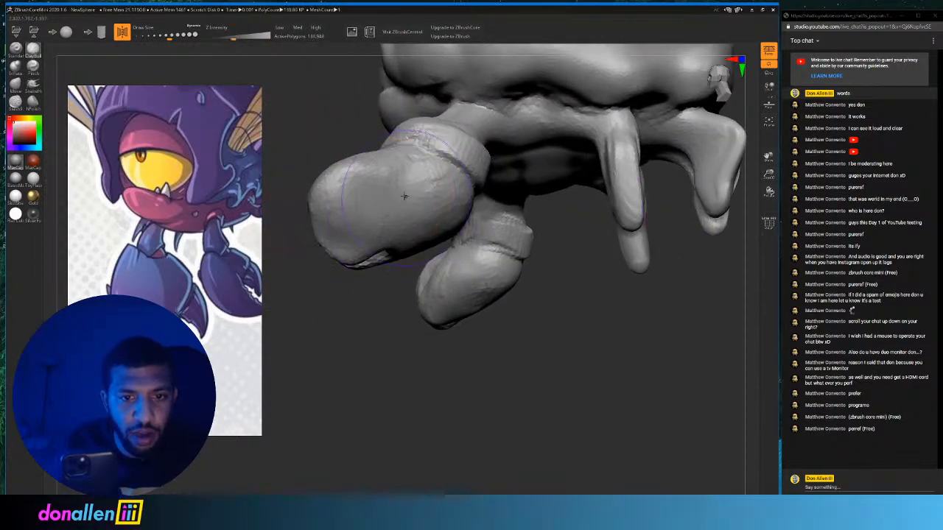
{"action": "mouse_move", "coordinate": [405, 193]}
{"action": "left_mouse_down"}
{"action": "mouse_move", "coordinate": [353, 192]}
{"action": "mouse_move", "coordinate": [346, 240]}
{"action": "mouse_move", "coordinate": [376, 188]}
{"action": "mouse_move", "coordinate": [347, 234]}
{"action": "left_mouse_up"}
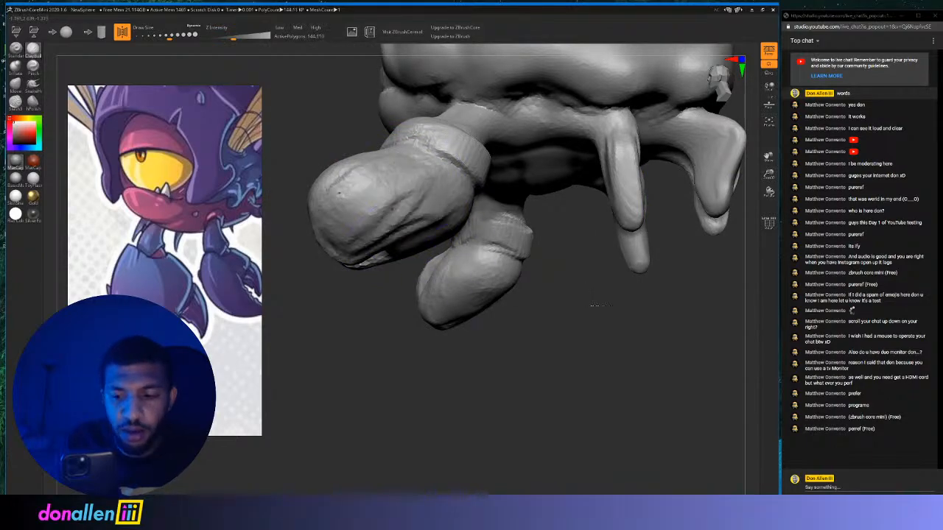
Add clay to the front and outer faces of the large pincer to round its profile.
{"action": "left_click_drag", "start_coordinate": [596, 306], "coordinate": [537, 307]}
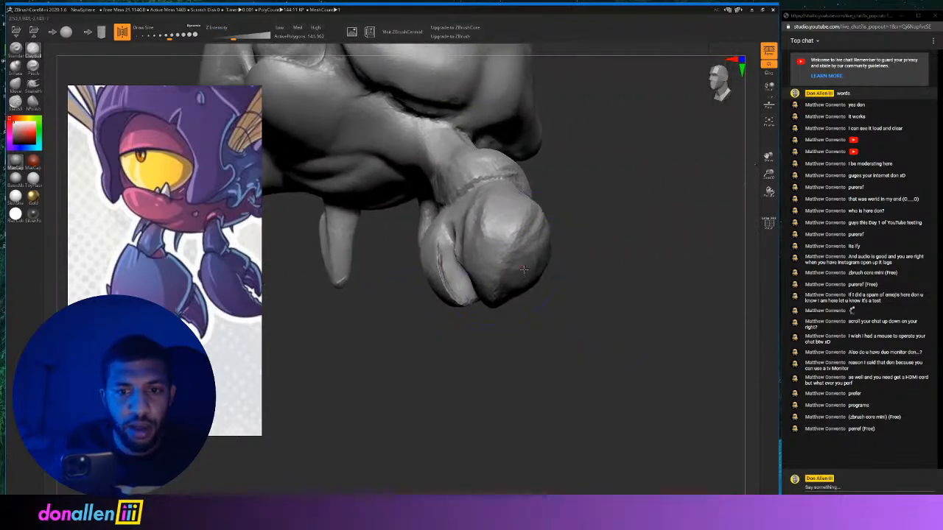
{"action": "left_click_drag", "start_coordinate": [524, 269], "coordinate": [520, 229]}
{"action": "mouse_move", "coordinate": [656, 300]}
{"action": "left_mouse_down"}
{"action": "mouse_move", "coordinate": [549, 297]}
{"action": "mouse_move", "coordinate": [553, 322]}
{"action": "mouse_move", "coordinate": [517, 291]}
{"action": "left_mouse_up"}
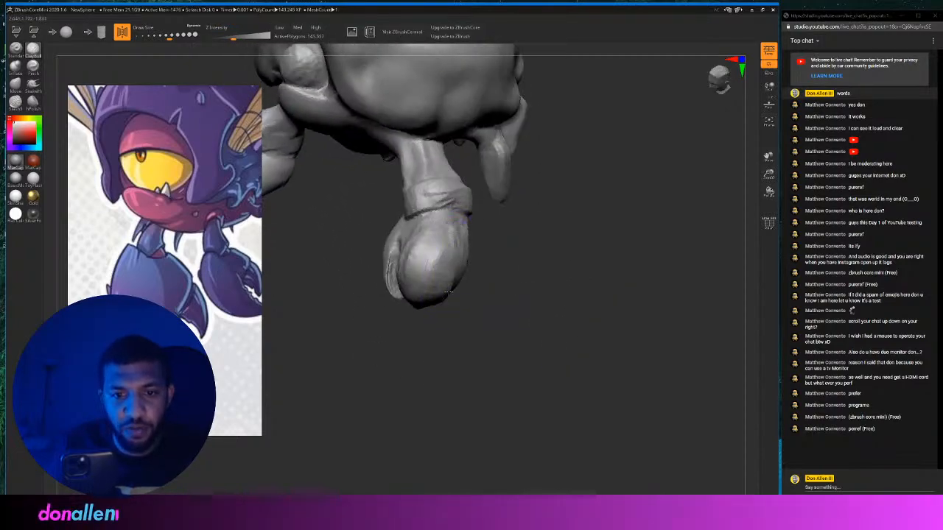
{"action": "mouse_move", "coordinate": [448, 292]}
{"action": "left_mouse_down"}
{"action": "mouse_move", "coordinate": [418, 298]}
{"action": "mouse_move", "coordinate": [446, 278]}
{"action": "mouse_move", "coordinate": [444, 288]}
{"action": "mouse_move", "coordinate": [446, 263]}
{"action": "left_mouse_up"}
{"action": "left_click_drag", "start_coordinate": [516, 262], "coordinate": [568, 244]}
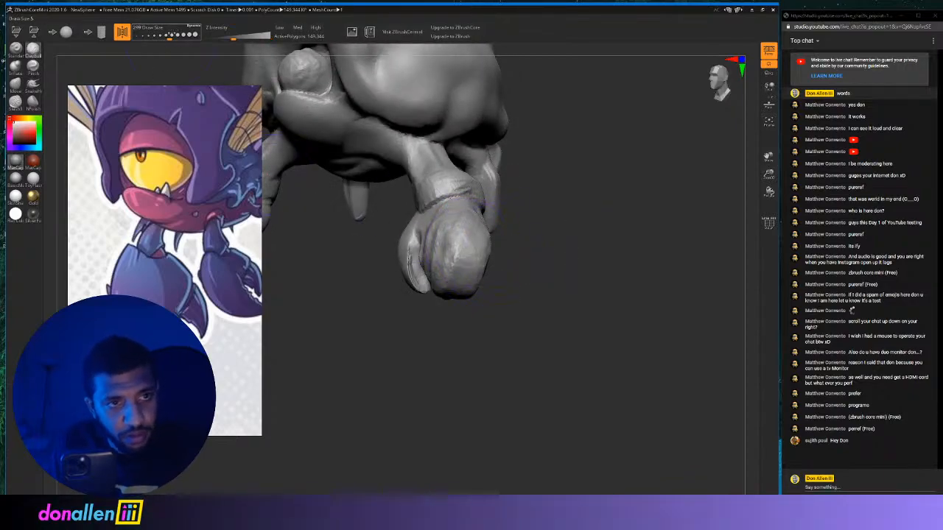
Smooth the large pincer and build up its blunt tip with more clay.
{"action": "left_click_drag", "start_coordinate": [565, 263], "coordinate": [570, 218]}
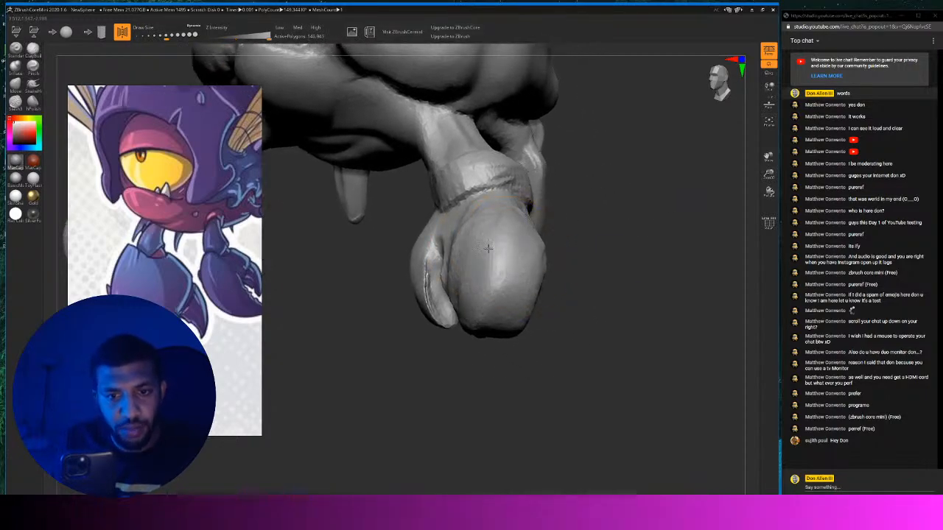
{"action": "left_click_drag", "start_coordinate": [611, 288], "coordinate": [568, 265]}
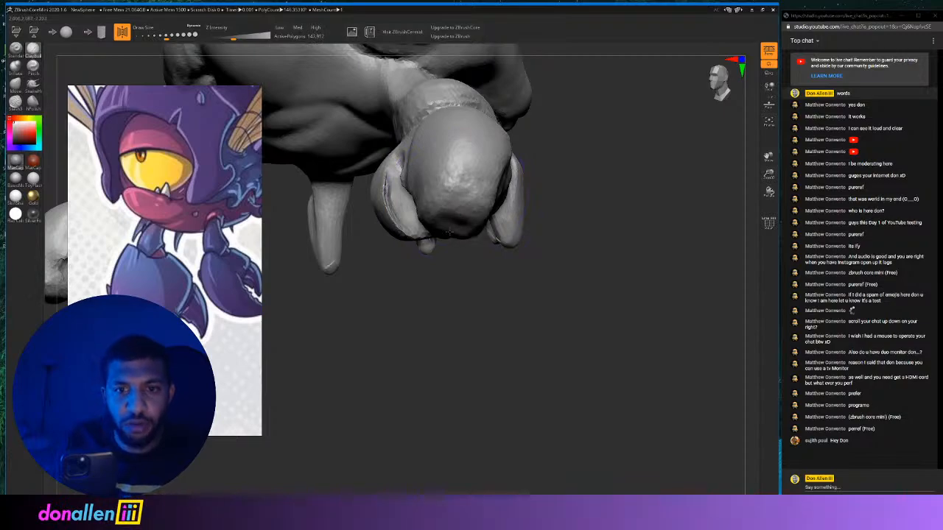
{"action": "left_click_drag", "start_coordinate": [469, 190], "coordinate": [472, 168]}
{"action": "left_click_drag", "start_coordinate": [554, 184], "coordinate": [620, 261]}
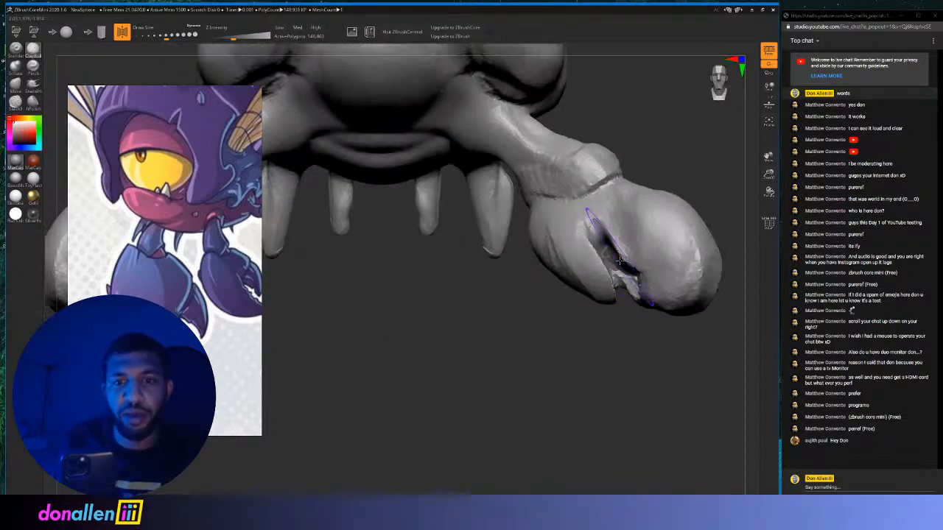
Smooth the claw, fill the hollow on the large pincer's outer side with clay strokes and blend them in.
{"action": "left_click_drag", "start_coordinate": [648, 324], "coordinate": [546, 317]}
{"action": "mouse_move", "coordinate": [559, 250]}
{"action": "left_mouse_down", "text": "shift"}
{"action": "mouse_move", "coordinate": [551, 261]}
{"action": "mouse_move", "coordinate": [536, 255]}
{"action": "mouse_move", "coordinate": [548, 266]}
{"action": "mouse_move", "coordinate": [513, 290]}
{"action": "mouse_move", "coordinate": [532, 299]}
{"action": "left_mouse_up", "text": "shift"}
{"action": "mouse_move", "coordinate": [641, 207]}
{"action": "left_mouse_down"}
{"action": "mouse_move", "coordinate": [501, 294]}
{"action": "mouse_move", "coordinate": [617, 264]}
{"action": "mouse_move", "coordinate": [604, 284]}
{"action": "mouse_move", "coordinate": [573, 255]}
{"action": "left_mouse_up"}
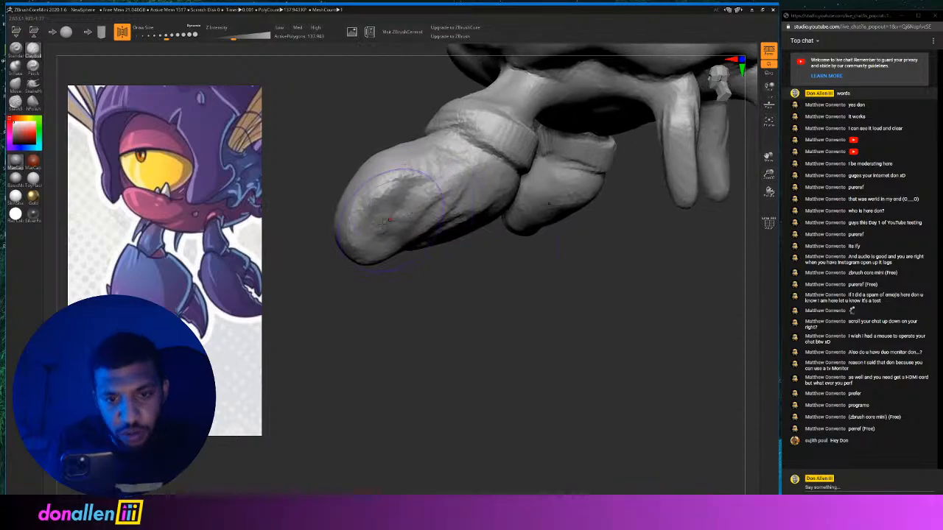
{"action": "left_click_drag", "start_coordinate": [380, 228], "coordinate": [461, 194]}
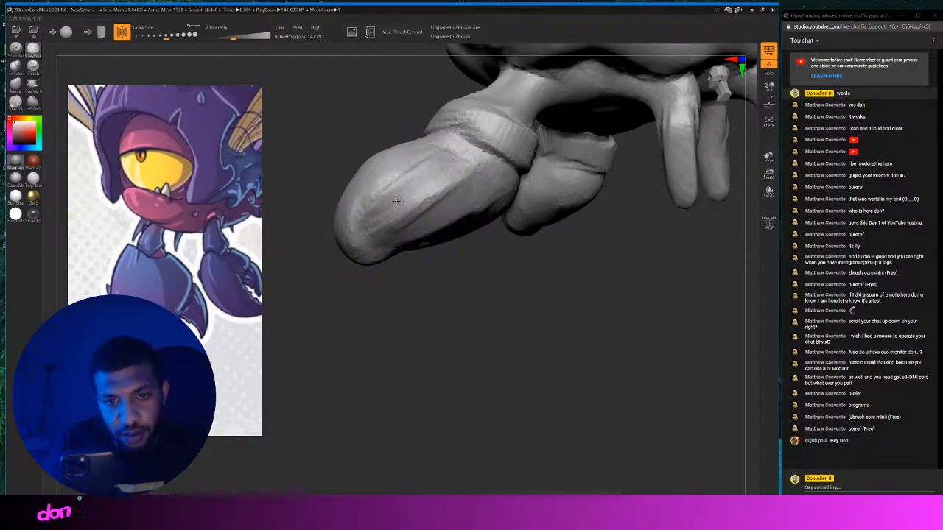
{"action": "mouse_move", "coordinate": [395, 201]}
{"action": "left_mouse_down"}
{"action": "mouse_move", "coordinate": [466, 156]}
{"action": "mouse_move", "coordinate": [389, 243]}
{"action": "left_mouse_up"}
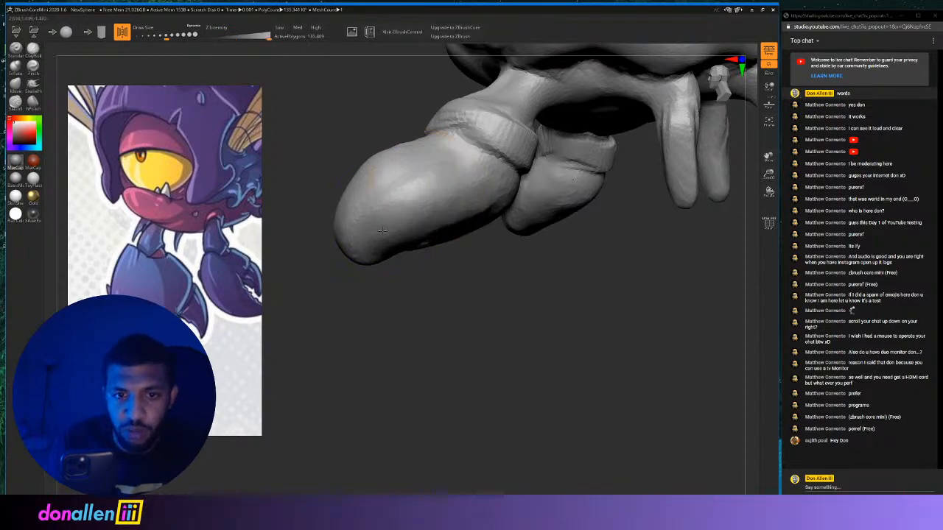
Add clay along the rear side of the large pincer and smooth out the stroke marks.
{"action": "mouse_move", "coordinate": [486, 272]}
{"action": "left_mouse_down"}
{"action": "mouse_move", "coordinate": [472, 249]}
{"action": "mouse_move", "coordinate": [385, 271]}
{"action": "mouse_move", "coordinate": [359, 266]}
{"action": "left_mouse_up"}
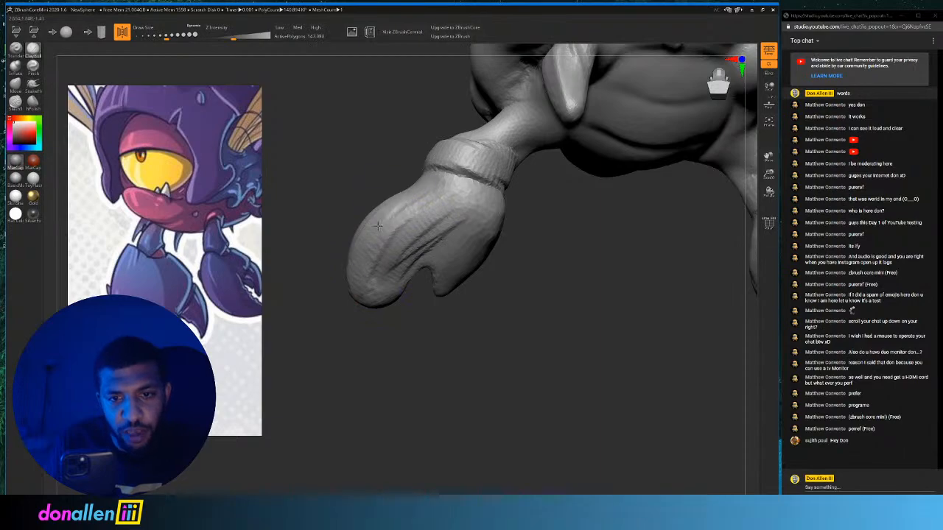
{"action": "left_click_drag", "start_coordinate": [378, 226], "coordinate": [392, 283]}
{"action": "left_click_drag", "start_coordinate": [377, 247], "coordinate": [426, 212], "text": "shift"}
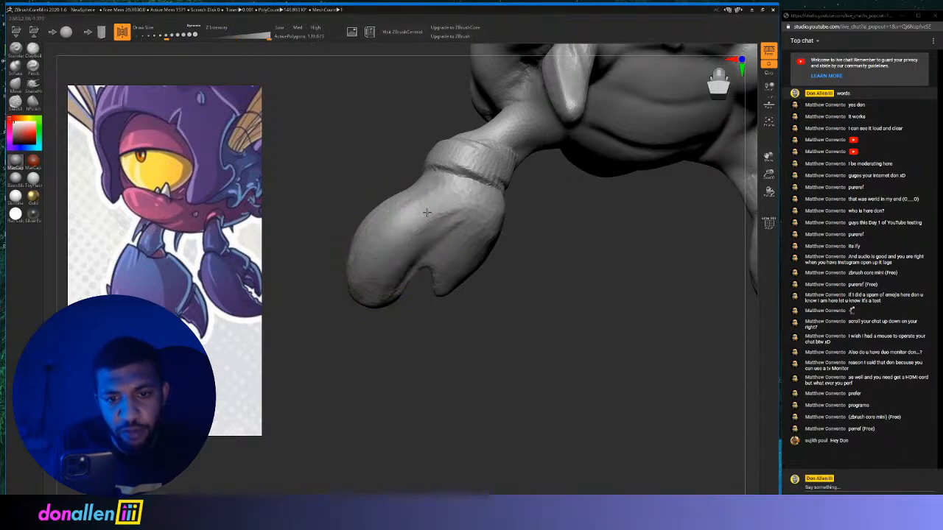
Fill out the large pincer's end with clay and round the smaller inner pincer.
{"action": "left_click_drag", "start_coordinate": [473, 337], "coordinate": [543, 322]}
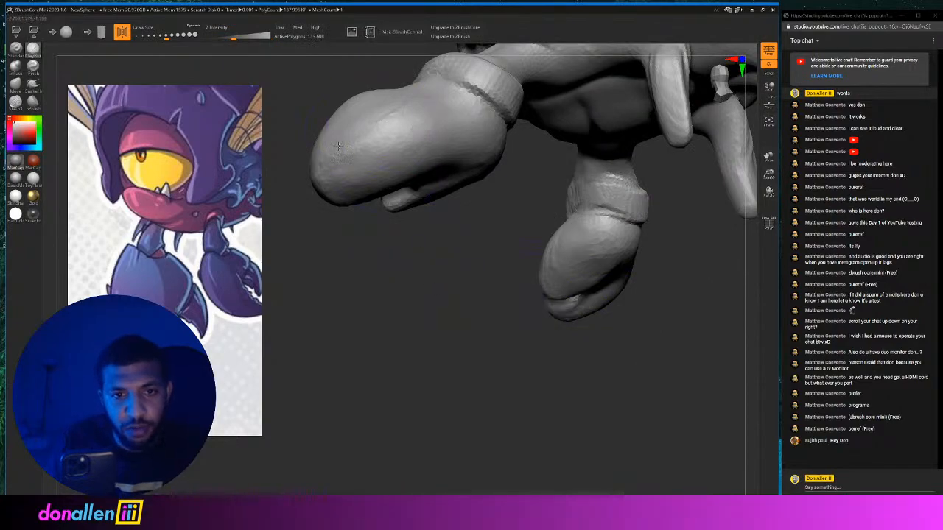
{"action": "mouse_move", "coordinate": [379, 213]}
{"action": "left_mouse_down"}
{"action": "mouse_move", "coordinate": [426, 258]}
{"action": "mouse_move", "coordinate": [369, 180]}
{"action": "left_mouse_up"}
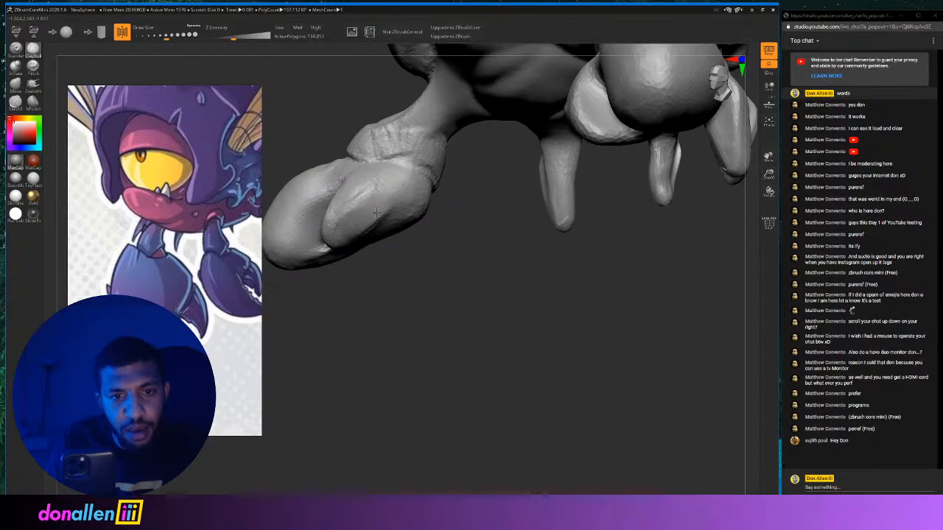
{"action": "mouse_move", "coordinate": [377, 213]}
{"action": "left_mouse_down"}
{"action": "mouse_move", "coordinate": [390, 184]}
{"action": "mouse_move", "coordinate": [387, 198]}
{"action": "mouse_move", "coordinate": [398, 188]}
{"action": "mouse_move", "coordinate": [375, 198]}
{"action": "left_mouse_up"}
Build up the base of the large pincer against the wrist cuff with clay and smooth it.
{"action": "left_click_drag", "start_coordinate": [569, 268], "coordinate": [515, 285]}
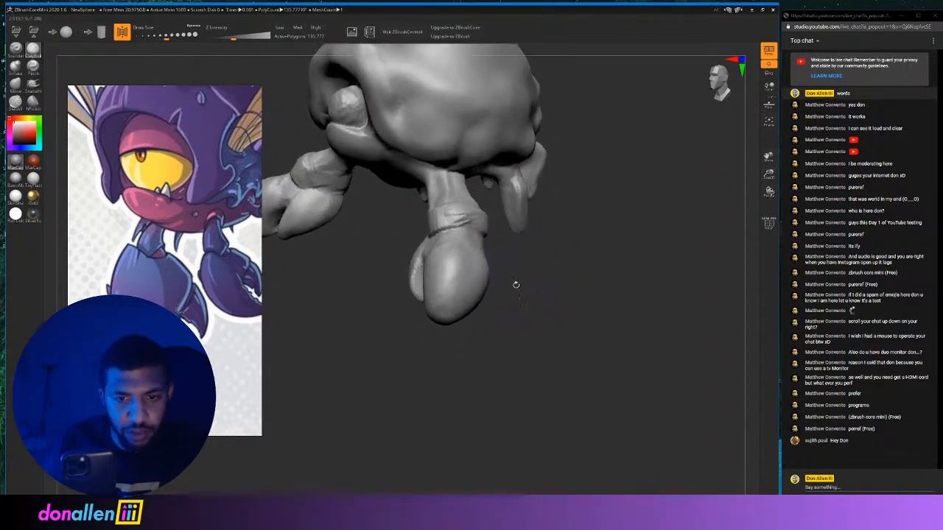
{"action": "left_click_drag", "start_coordinate": [521, 253], "coordinate": [544, 272]}
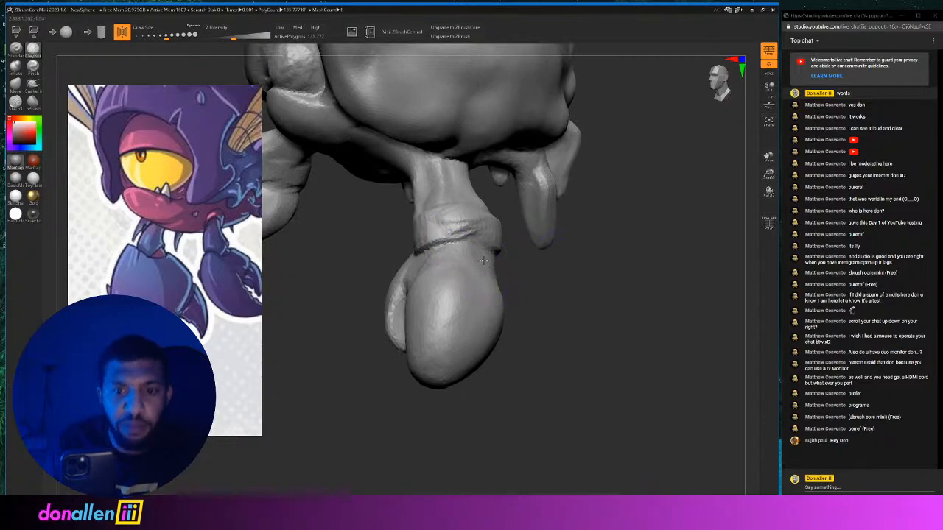
{"action": "mouse_move", "coordinate": [488, 260]}
{"action": "left_mouse_down", "text": "shift"}
{"action": "mouse_move", "coordinate": [464, 243]}
{"action": "mouse_move", "coordinate": [467, 236]}
{"action": "mouse_move", "coordinate": [489, 255]}
{"action": "mouse_move", "coordinate": [467, 233]}
{"action": "mouse_move", "coordinate": [483, 289]}
{"action": "mouse_move", "coordinate": [460, 304]}
{"action": "mouse_move", "coordinate": [475, 269]}
{"action": "left_mouse_up", "text": "shift"}
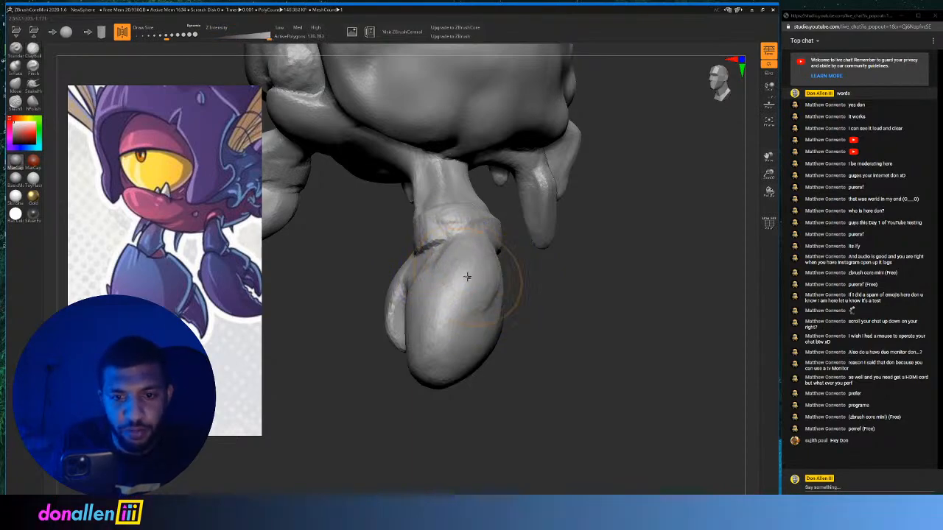
Smooth the wrist cuff so it blends into the large pincer's base and the forearm.
{"action": "mouse_move", "coordinate": [494, 240]}
{"action": "left_mouse_down"}
{"action": "mouse_move", "coordinate": [490, 310]}
{"action": "mouse_move", "coordinate": [479, 252]}
{"action": "mouse_move", "coordinate": [441, 211]}
{"action": "mouse_move", "coordinate": [453, 216]}
{"action": "left_mouse_up"}
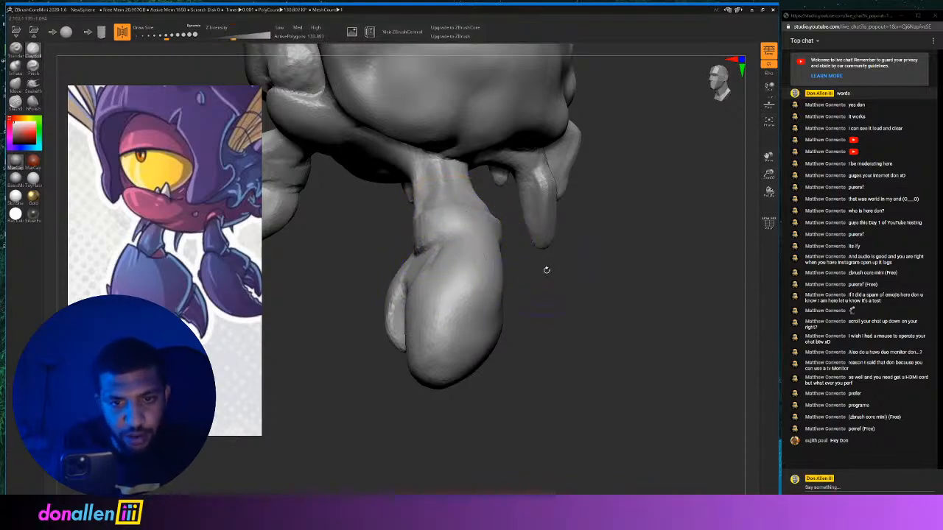
{"action": "mouse_move", "coordinate": [547, 269]}
{"action": "left_mouse_down"}
{"action": "mouse_move", "coordinate": [446, 188]}
{"action": "mouse_move", "coordinate": [431, 191]}
{"action": "mouse_move", "coordinate": [446, 180]}
{"action": "left_mouse_up"}
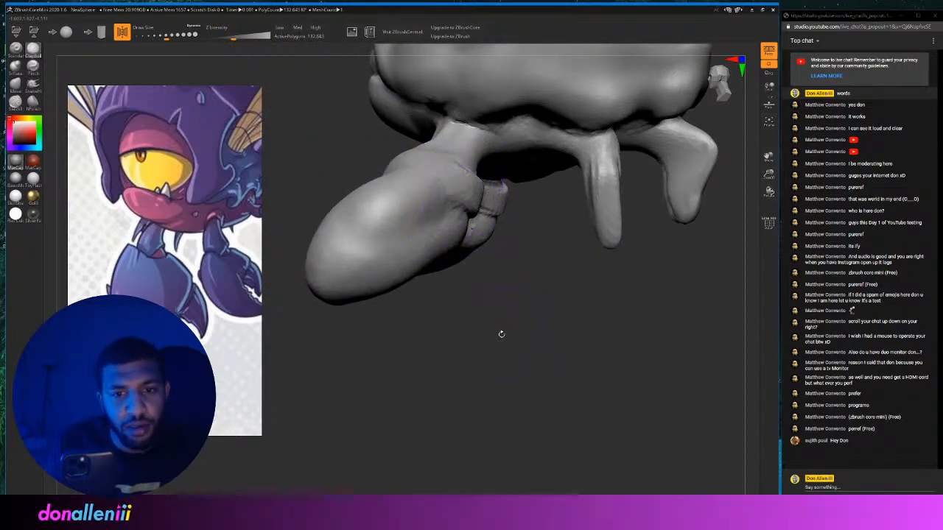
{"action": "mouse_move", "coordinate": [501, 334]}
{"action": "left_mouse_down"}
{"action": "mouse_move", "coordinate": [526, 316]}
{"action": "mouse_move", "coordinate": [417, 265]}
{"action": "mouse_move", "coordinate": [398, 217]}
{"action": "mouse_move", "coordinate": [412, 225]}
{"action": "mouse_move", "coordinate": [368, 227]}
{"action": "mouse_move", "coordinate": [390, 219]}
{"action": "left_mouse_up"}
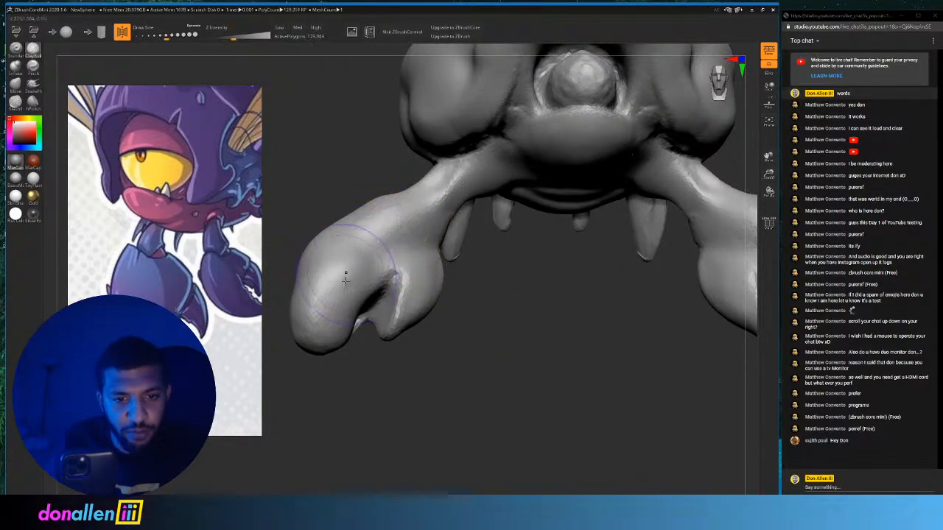
Build up the large pincer's front end with clay strokes and smooth them into the surface.
{"action": "mouse_move", "coordinate": [337, 259]}
{"action": "left_mouse_down"}
{"action": "mouse_move", "coordinate": [324, 322]}
{"action": "mouse_move", "coordinate": [308, 312]}
{"action": "left_mouse_up"}
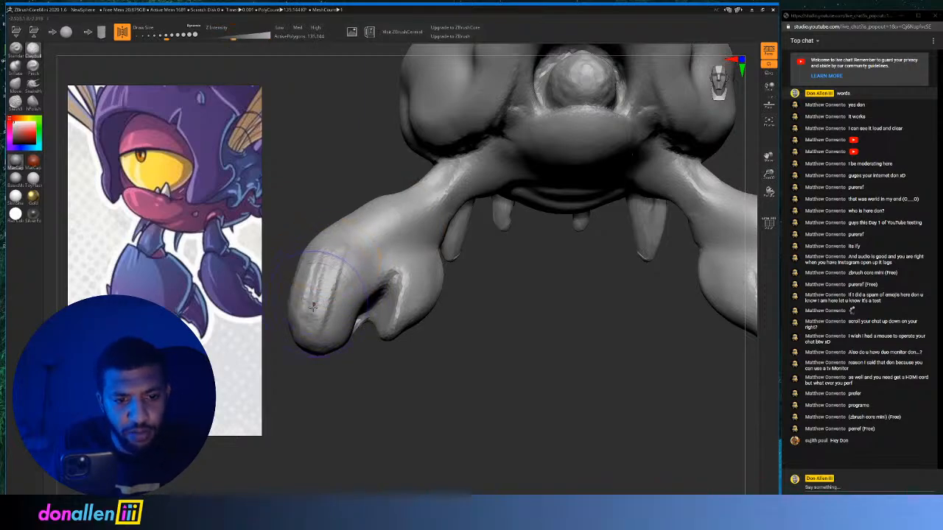
{"action": "left_click_drag", "start_coordinate": [318, 259], "coordinate": [309, 324], "text": "shift"}
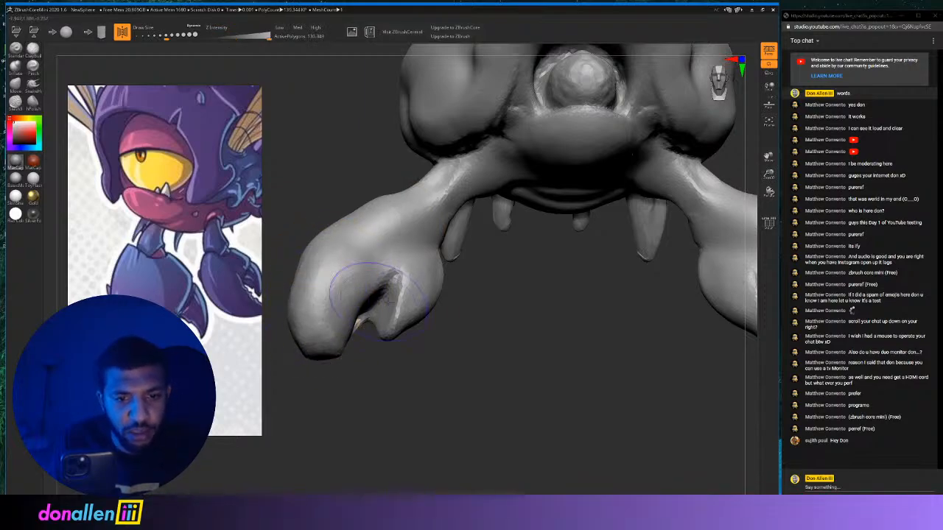
{"action": "mouse_move", "coordinate": [405, 344]}
{"action": "left_mouse_down"}
{"action": "mouse_move", "coordinate": [418, 383]}
{"action": "mouse_move", "coordinate": [435, 350]}
{"action": "left_mouse_up"}
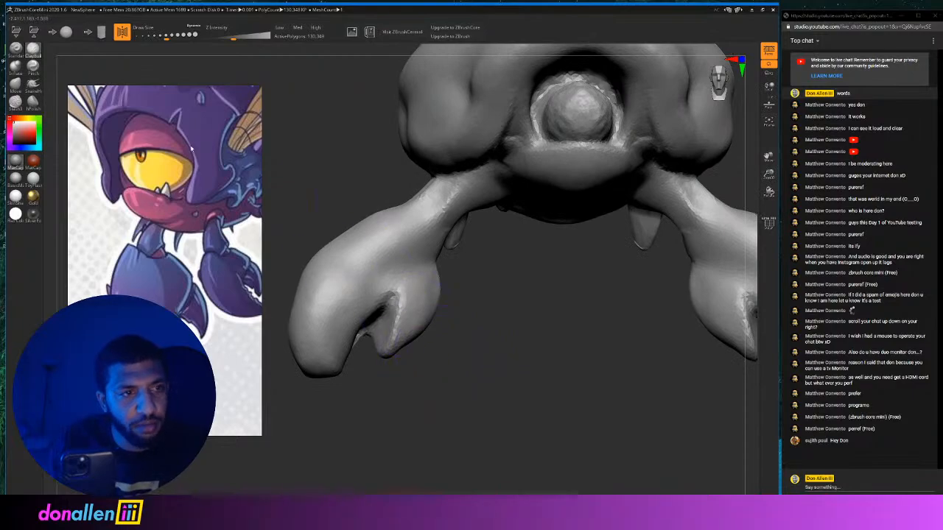
Cut a groove between the large pincer and the inner pincer back to the wrist, using the Slash brush at a smaller draw size.
{"action": "left_click", "coordinate": [14, 102]}
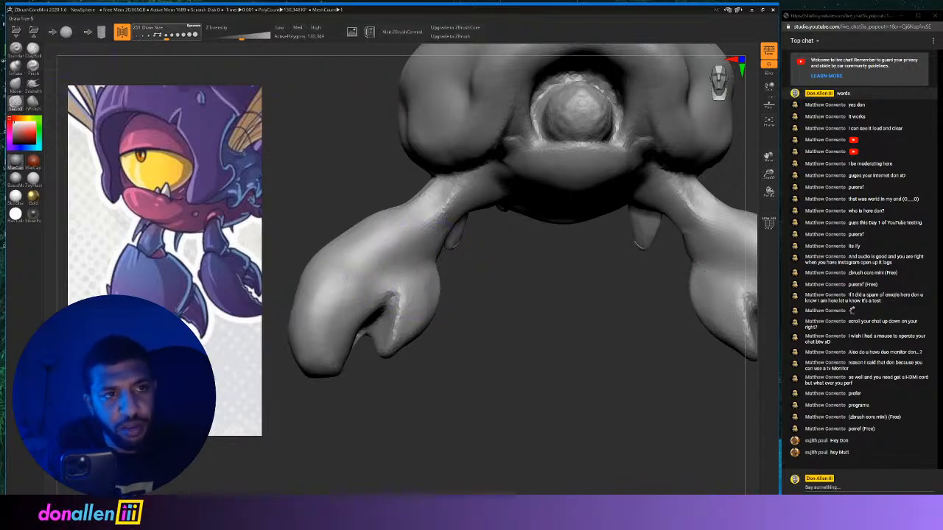
{"action": "left_click_drag", "start_coordinate": [154, 37], "coordinate": [156, 37]}
{"action": "mouse_move", "coordinate": [404, 285]}
{"action": "left_mouse_down"}
{"action": "mouse_move", "coordinate": [420, 271]}
{"action": "mouse_move", "coordinate": [380, 321]}
{"action": "left_mouse_up"}
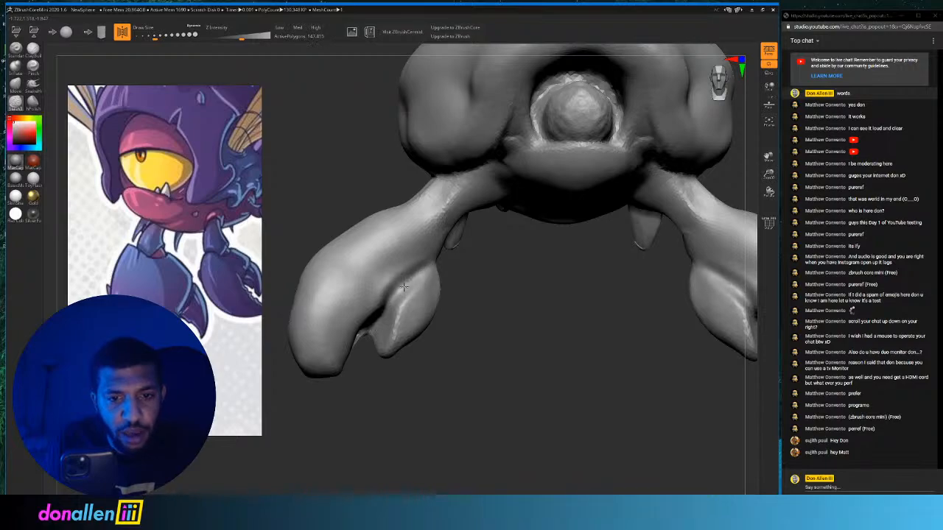
{"action": "left_click_drag", "start_coordinate": [681, 310], "coordinate": [602, 261]}
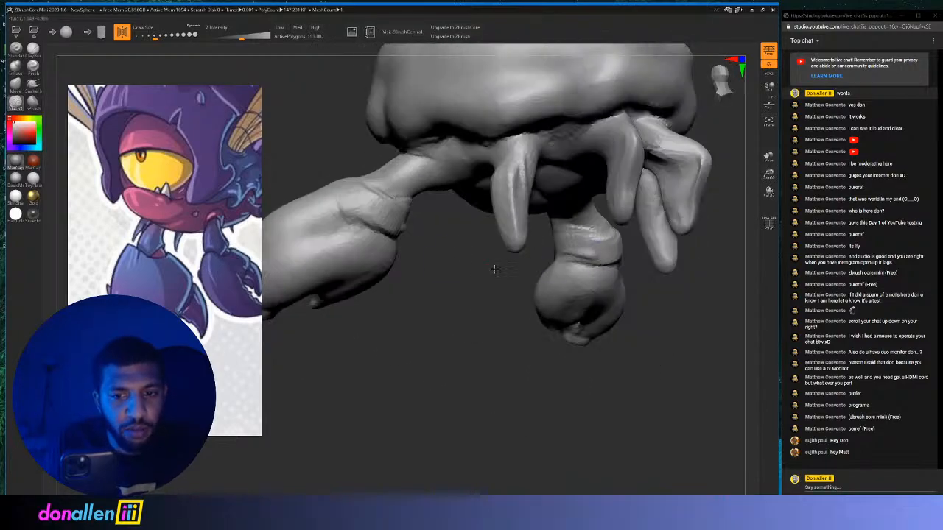
{"action": "left_click_drag", "start_coordinate": [680, 305], "coordinate": [470, 271]}
{"action": "left_click_drag", "start_coordinate": [522, 311], "coordinate": [693, 300]}
{"action": "left_click_drag", "start_coordinate": [514, 259], "coordinate": [473, 212]}
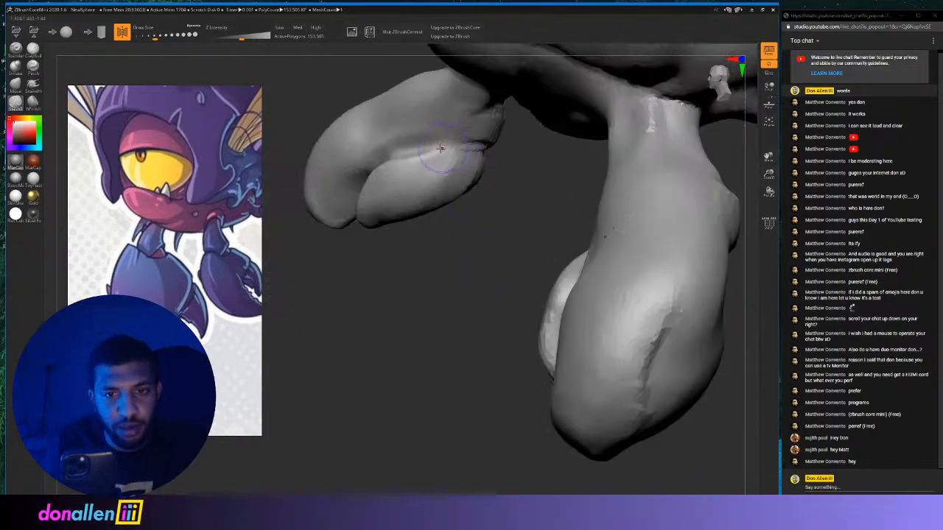
{"action": "left_click_drag", "start_coordinate": [440, 148], "coordinate": [461, 144]}
{"action": "mouse_move", "coordinate": [535, 198]}
{"action": "left_mouse_down"}
{"action": "mouse_move", "coordinate": [524, 185]}
{"action": "mouse_move", "coordinate": [513, 194]}
{"action": "mouse_move", "coordinate": [476, 252]}
{"action": "mouse_move", "coordinate": [575, 227]}
{"action": "left_mouse_up"}
Shape a stepped band along the inner pincer's upper edge with ClayBuildup strokes and smooth the surrounding surface.
{"action": "left_click_drag", "start_coordinate": [511, 255], "coordinate": [537, 248]}
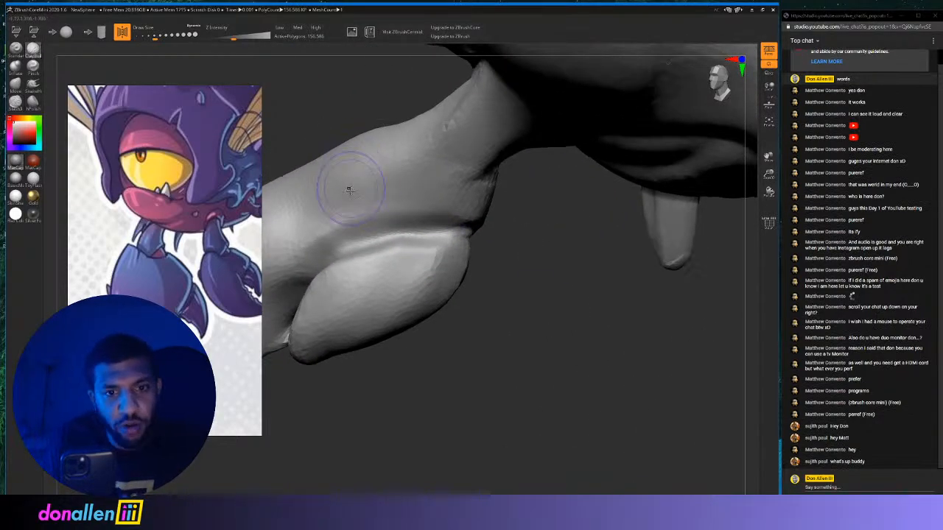
{"action": "mouse_move", "coordinate": [364, 242]}
{"action": "left_mouse_down"}
{"action": "mouse_move", "coordinate": [392, 232]}
{"action": "mouse_move", "coordinate": [469, 235]}
{"action": "mouse_move", "coordinate": [469, 243]}
{"action": "left_mouse_up"}
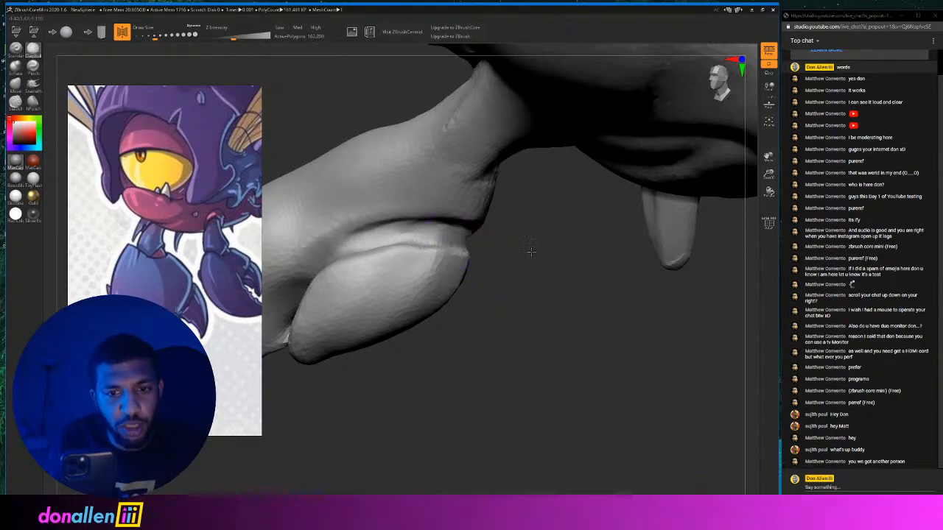
{"action": "left_click_drag", "start_coordinate": [531, 251], "coordinate": [516, 259]}
{"action": "left_click_drag", "start_coordinate": [397, 298], "coordinate": [380, 324], "text": "shift"}
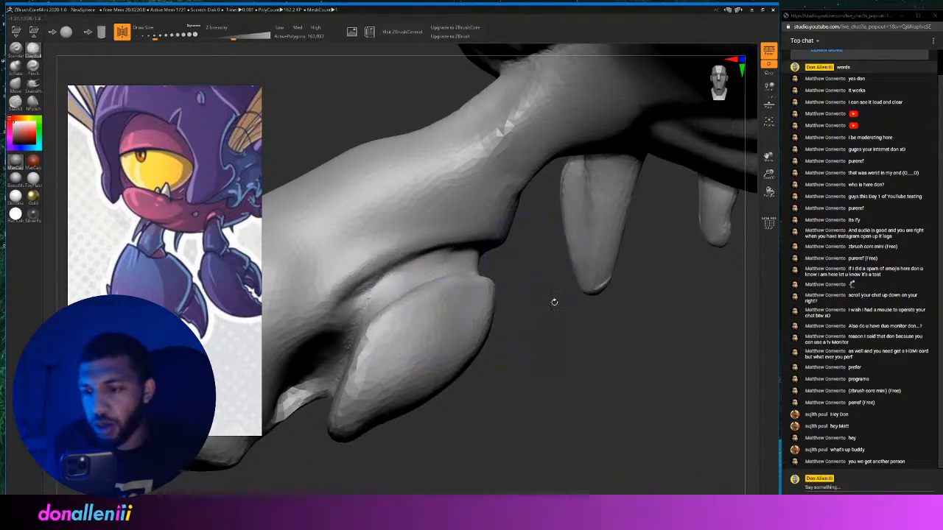
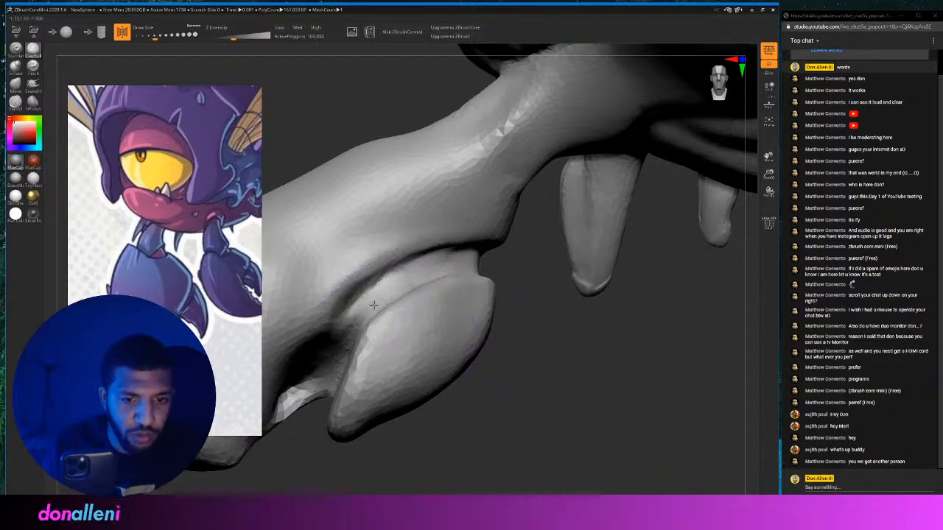
{"action": "left_click_drag", "start_coordinate": [350, 321], "coordinate": [375, 294]}
Work clay strokes over the inner pincer's gap-facing side and tip to define its inner plane and ridge.
{"action": "mouse_move", "coordinate": [558, 332]}
{"action": "left_mouse_down"}
{"action": "mouse_move", "coordinate": [582, 339]}
{"action": "mouse_move", "coordinate": [501, 302]}
{"action": "mouse_move", "coordinate": [568, 309]}
{"action": "mouse_move", "coordinate": [472, 347]}
{"action": "mouse_move", "coordinate": [493, 273]}
{"action": "left_mouse_up"}
{"action": "left_click_drag", "start_coordinate": [476, 210], "coordinate": [456, 237]}
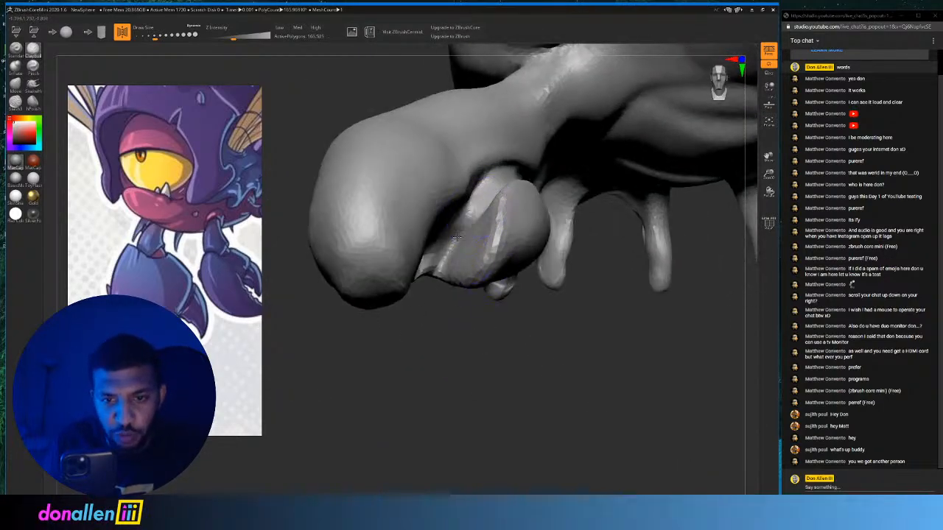
{"action": "left_click_drag", "start_coordinate": [475, 205], "coordinate": [475, 210]}
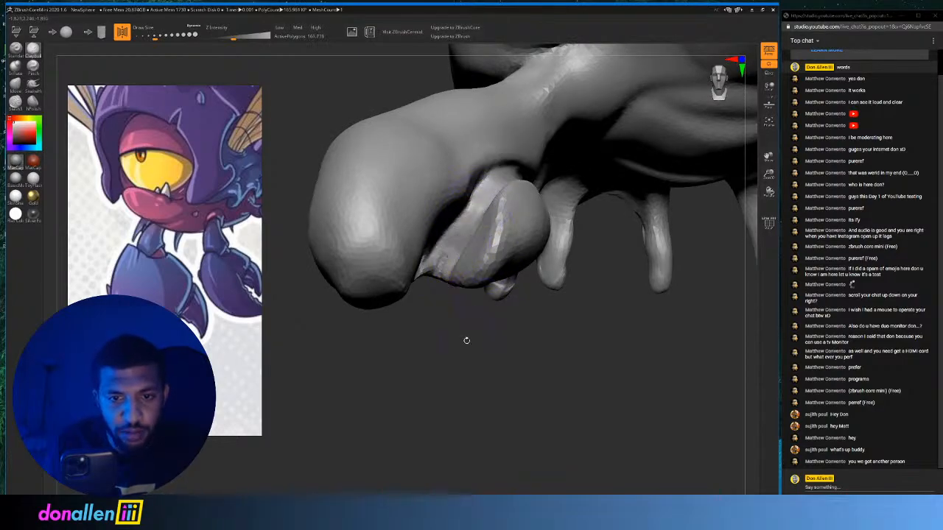
{"action": "left_click_drag", "start_coordinate": [467, 340], "coordinate": [593, 312]}
{"action": "mouse_move", "coordinate": [402, 234]}
{"action": "left_mouse_down"}
{"action": "mouse_move", "coordinate": [402, 248]}
{"action": "mouse_move", "coordinate": [516, 208]}
{"action": "left_mouse_up"}
{"action": "mouse_move", "coordinate": [461, 220]}
{"action": "left_mouse_down"}
{"action": "mouse_move", "coordinate": [429, 237]}
{"action": "mouse_move", "coordinate": [391, 234]}
{"action": "left_mouse_up"}
{"action": "mouse_move", "coordinate": [619, 376]}
{"action": "left_mouse_down"}
{"action": "mouse_move", "coordinate": [522, 324]}
{"action": "mouse_move", "coordinate": [511, 328]}
{"action": "left_mouse_up"}
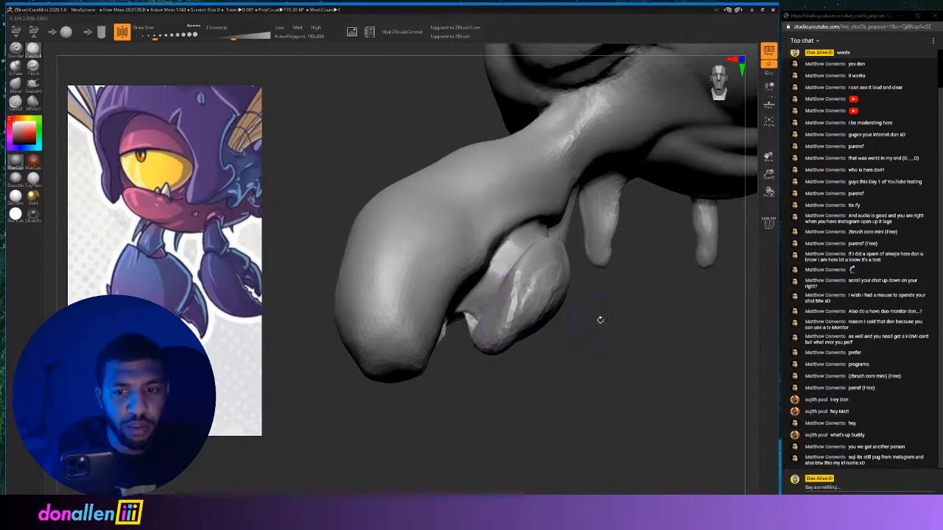
{"action": "left_click_drag", "start_coordinate": [601, 320], "coordinate": [608, 298]}
Add clay along the large pincer's inner edge, smooth it, and taper the end into a narrower tip.
{"action": "left_click_drag", "start_coordinate": [504, 243], "coordinate": [522, 191]}
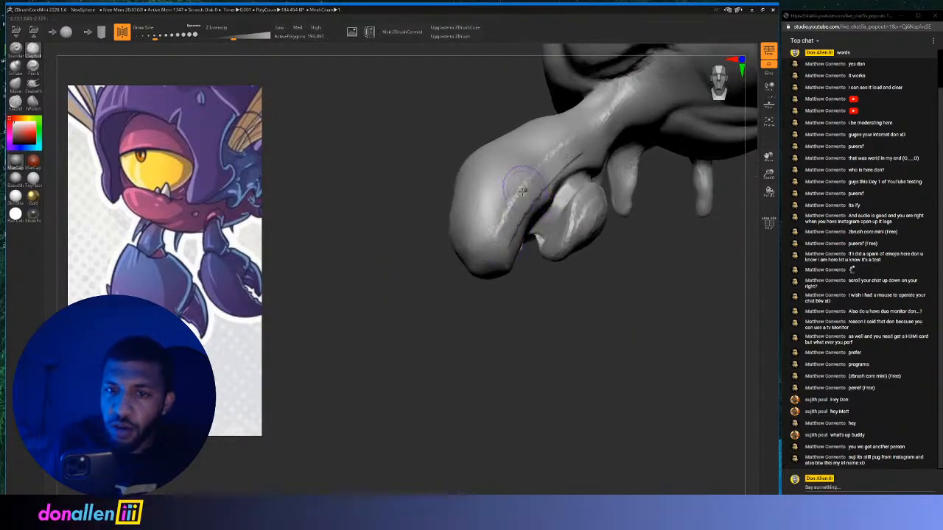
{"action": "left_click_drag", "start_coordinate": [535, 138], "coordinate": [506, 210]}
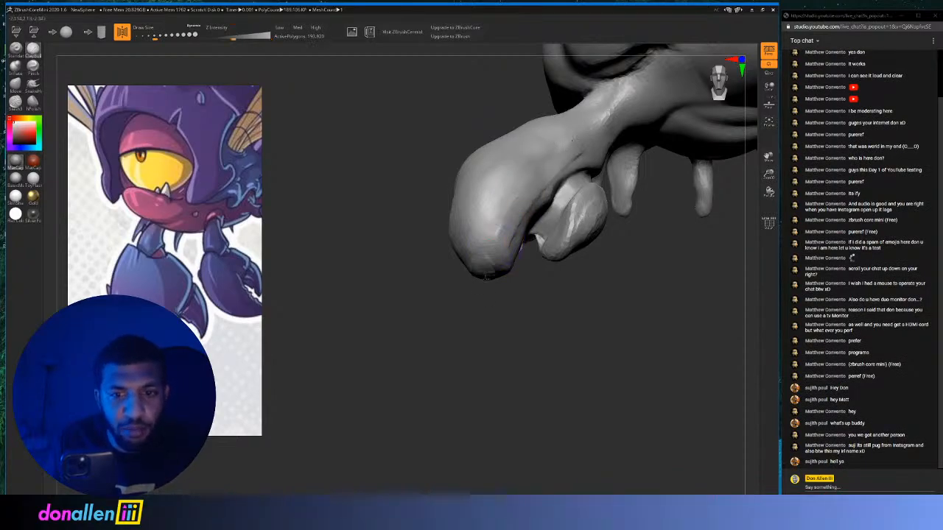
{"action": "left_click_drag", "start_coordinate": [498, 273], "coordinate": [467, 182]}
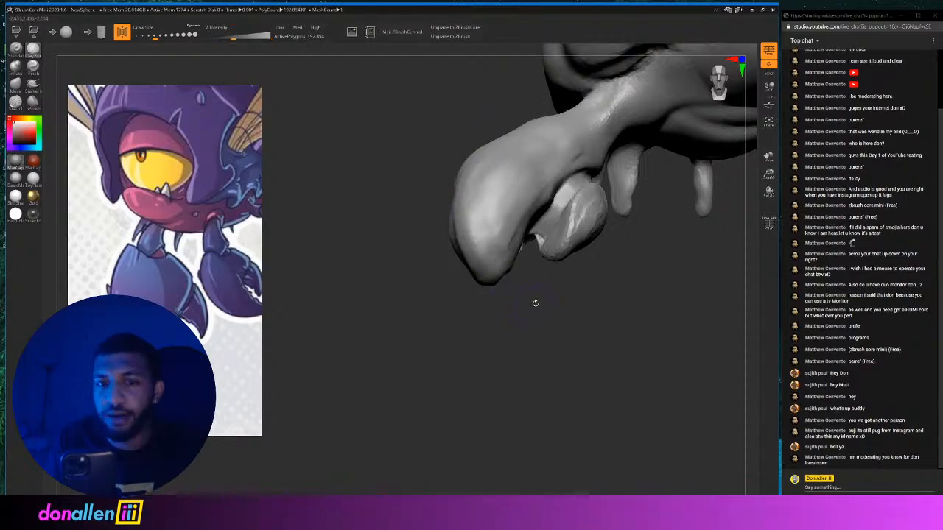
{"action": "mouse_move", "coordinate": [532, 301]}
{"action": "left_mouse_down"}
{"action": "mouse_move", "coordinate": [570, 290]}
{"action": "mouse_move", "coordinate": [443, 299]}
{"action": "mouse_move", "coordinate": [459, 336]}
{"action": "mouse_move", "coordinate": [433, 267]}
{"action": "mouse_move", "coordinate": [431, 277]}
{"action": "mouse_move", "coordinate": [425, 221]}
{"action": "left_mouse_up"}
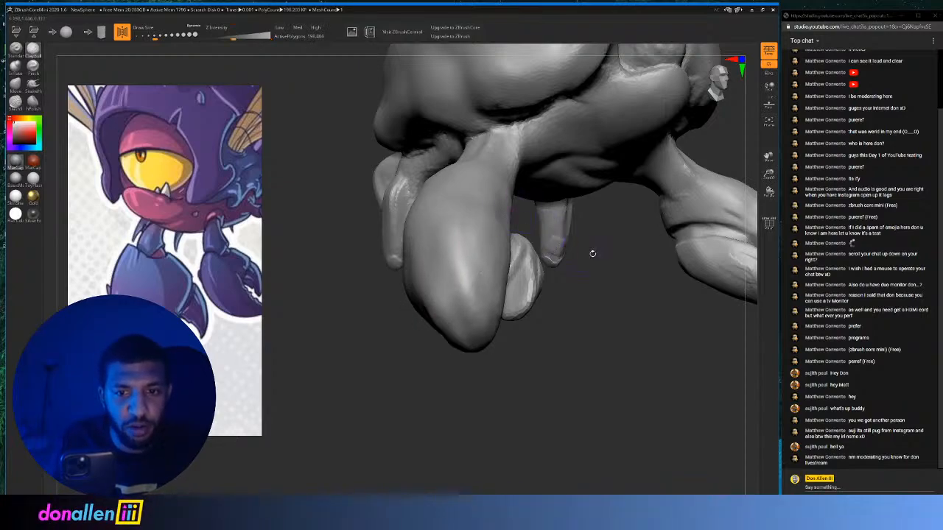
Sculpt the large pincer's underside along the gap beside the inner pincer with clay strokes.
{"action": "mouse_move", "coordinate": [593, 253]}
{"action": "left_mouse_down"}
{"action": "mouse_move", "coordinate": [543, 324]}
{"action": "mouse_move", "coordinate": [467, 305]}
{"action": "mouse_move", "coordinate": [594, 281]}
{"action": "mouse_move", "coordinate": [431, 280]}
{"action": "left_mouse_up"}
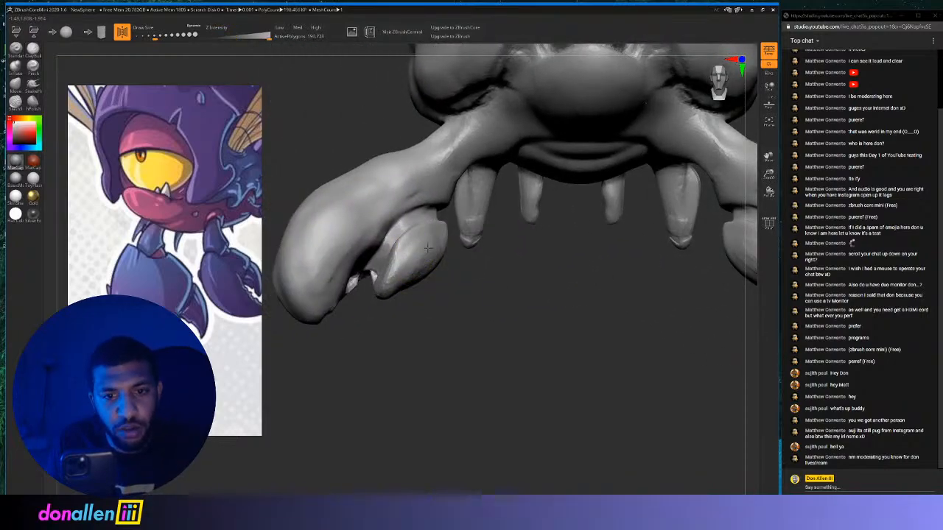
{"action": "left_click_drag", "start_coordinate": [395, 279], "coordinate": [514, 310]}
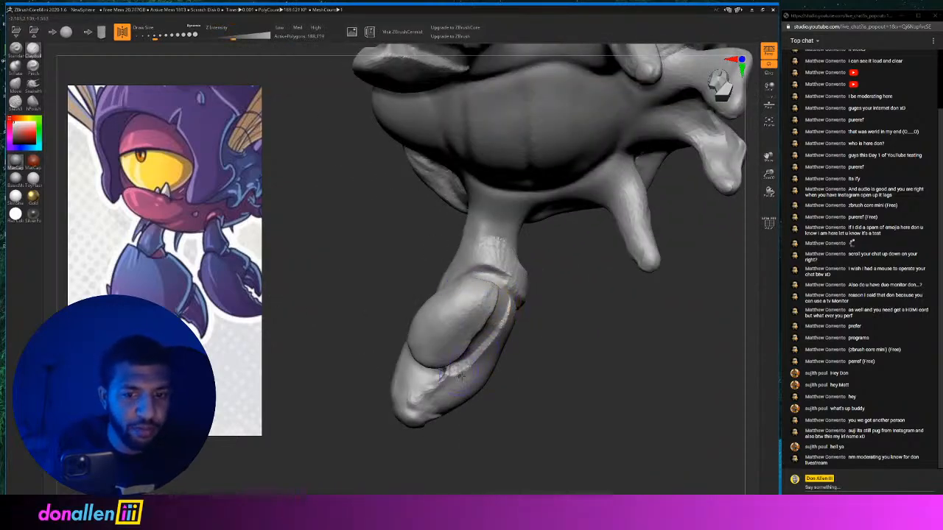
{"action": "left_click_drag", "start_coordinate": [545, 397], "coordinate": [579, 434]}
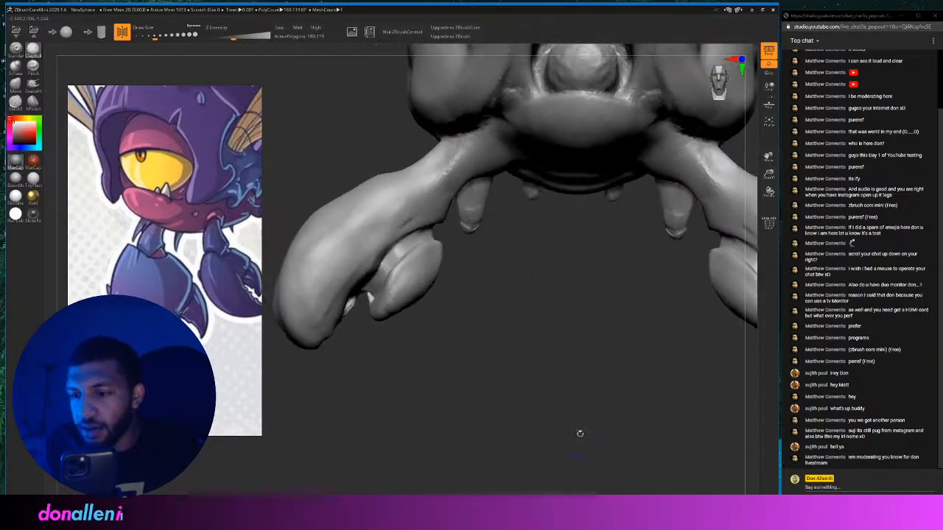
Carve a joint crease across the forearm just above the large pincer's base and extend it around the front.
{"action": "left_click_drag", "start_coordinate": [582, 368], "coordinate": [502, 343]}
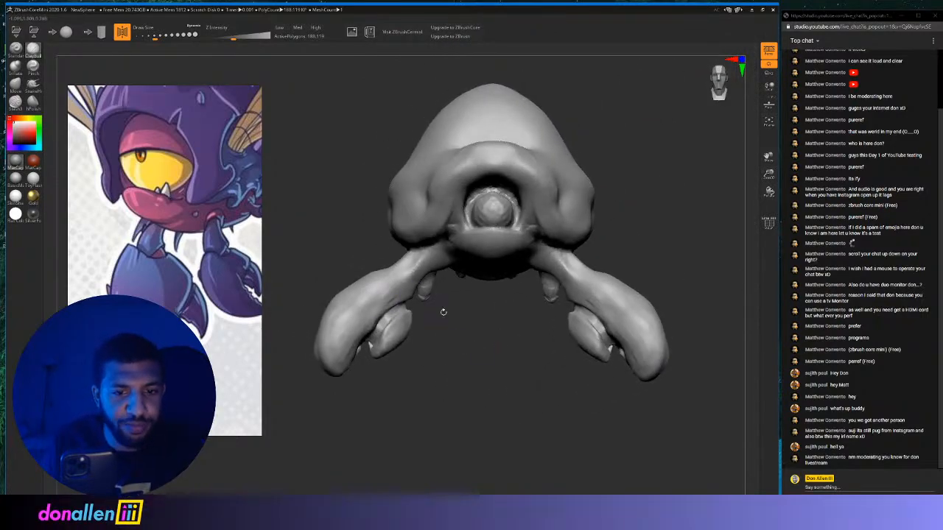
{"action": "left_click_drag", "start_coordinate": [444, 312], "coordinate": [464, 340]}
{"action": "right_click_drag", "start_coordinate": [524, 304], "coordinate": [579, 254], "text": "alt"}
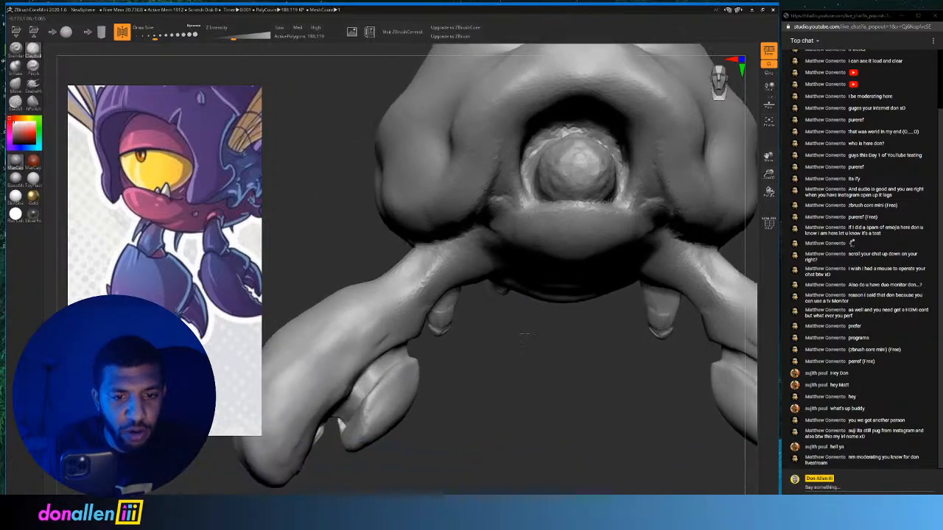
{"action": "mouse_move", "coordinate": [372, 287]}
{"action": "right_mouse_down", "text": "alt"}
{"action": "mouse_move", "coordinate": [442, 329]}
{"action": "mouse_move", "coordinate": [466, 364]}
{"action": "mouse_move", "coordinate": [531, 337]}
{"action": "mouse_move", "coordinate": [536, 346]}
{"action": "mouse_move", "coordinate": [301, 281]}
{"action": "right_mouse_up", "text": "alt"}
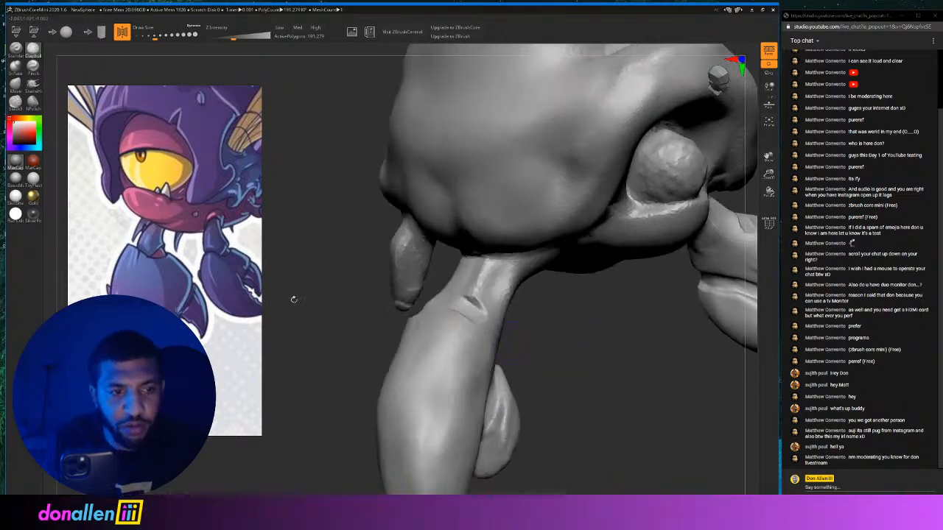
{"action": "mouse_move", "coordinate": [462, 305]}
{"action": "left_mouse_down"}
{"action": "mouse_move", "coordinate": [429, 304]}
{"action": "mouse_move", "coordinate": [467, 307]}
{"action": "mouse_move", "coordinate": [474, 284]}
{"action": "mouse_move", "coordinate": [432, 317]}
{"action": "mouse_move", "coordinate": [440, 318]}
{"action": "mouse_move", "coordinate": [417, 324]}
{"action": "left_mouse_up"}
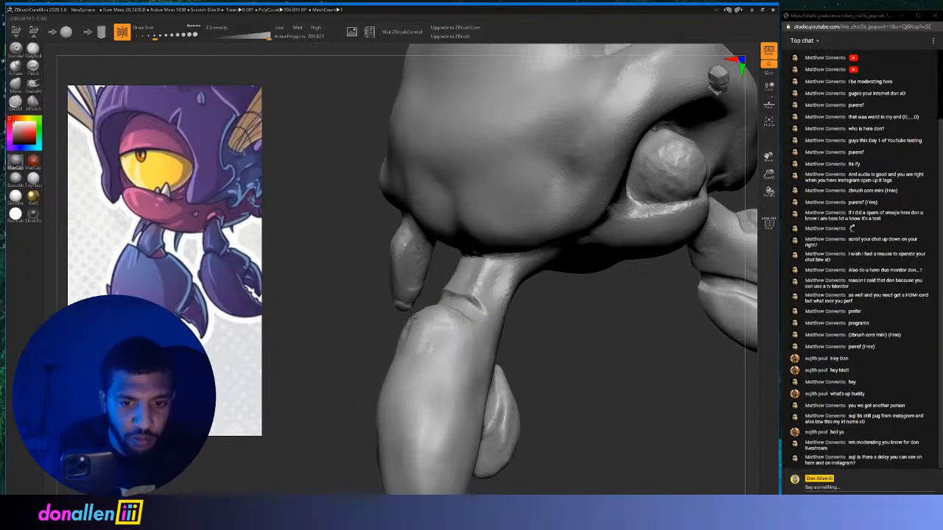
{"action": "left_click_drag", "start_coordinate": [619, 324], "coordinate": [515, 316]}
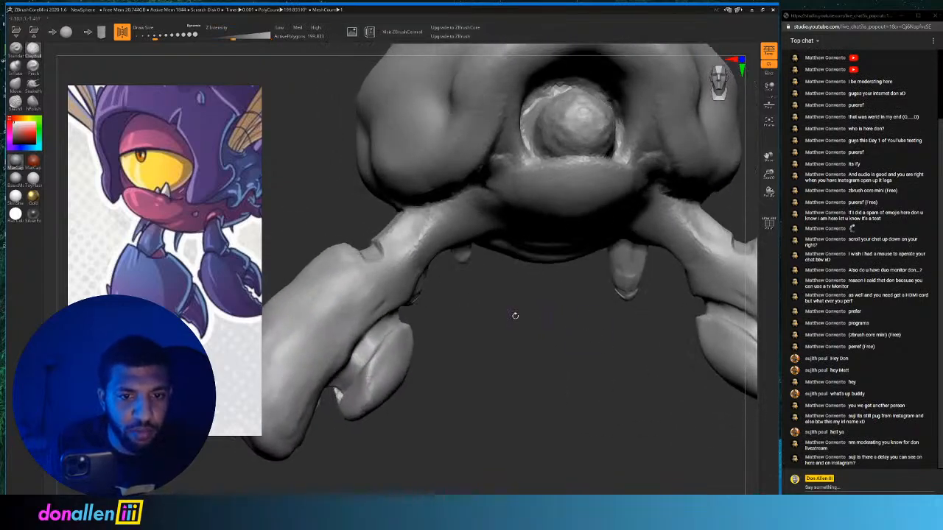
{"action": "mouse_move", "coordinate": [383, 260]}
{"action": "left_mouse_down"}
{"action": "mouse_move", "coordinate": [417, 253]}
{"action": "mouse_move", "coordinate": [388, 255]}
{"action": "left_mouse_up"}
{"action": "left_click_drag", "start_coordinate": [427, 224], "coordinate": [434, 229]}
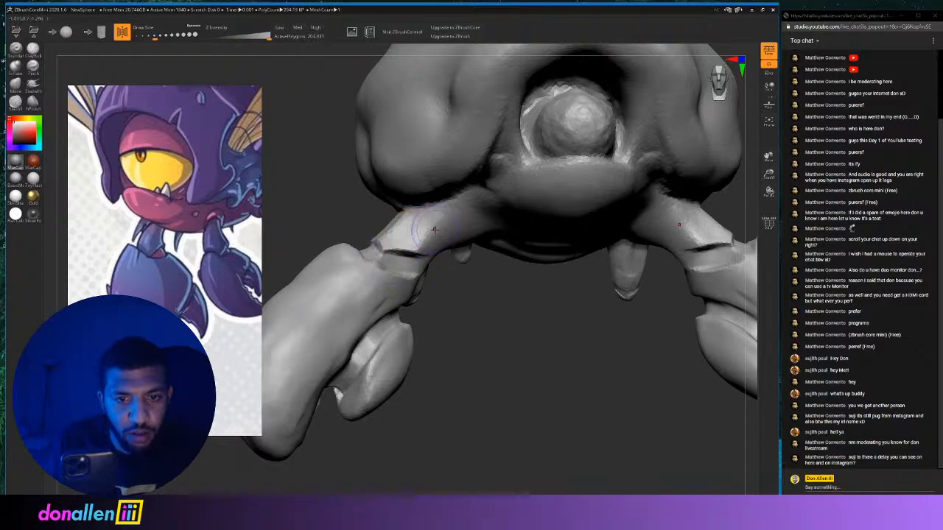
Build up the upper arm segment between the wrist crease and the body with clay and smooth it.
{"action": "left_click_drag", "start_coordinate": [583, 279], "coordinate": [509, 294]}
{"action": "mouse_move", "coordinate": [442, 237]}
{"action": "left_mouse_down"}
{"action": "mouse_move", "coordinate": [464, 214]}
{"action": "mouse_move", "coordinate": [405, 209]}
{"action": "mouse_move", "coordinate": [461, 209]}
{"action": "left_mouse_up"}
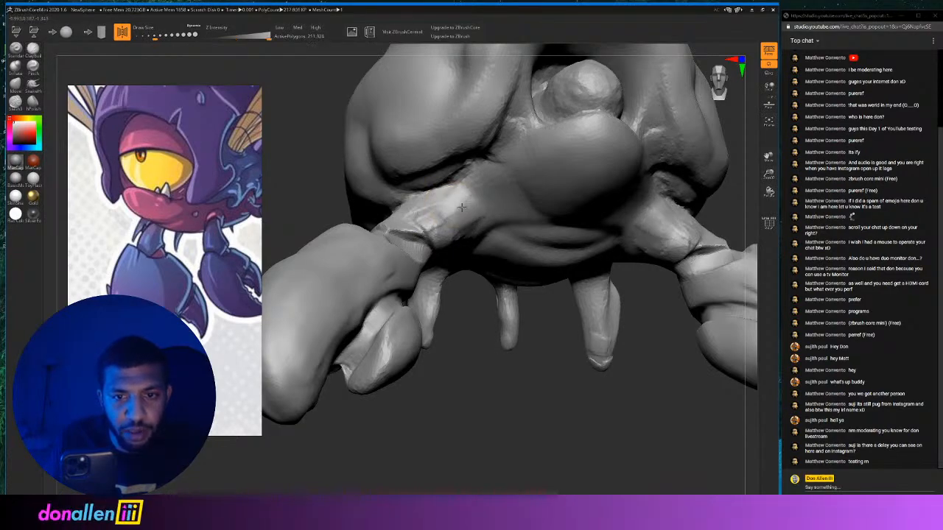
{"action": "right_click_drag", "start_coordinate": [423, 213], "coordinate": [433, 329]}
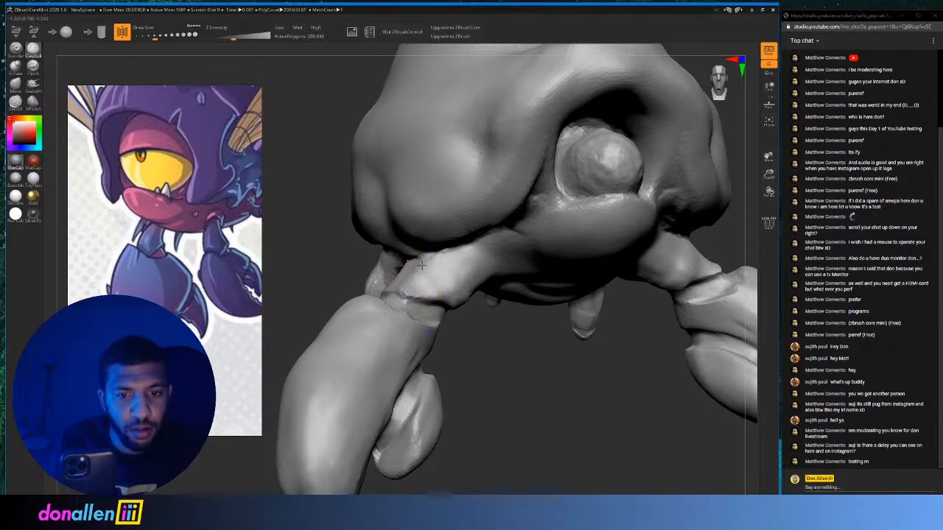
Pull the large pincer's end into a curved, pointed tip with the SnakeHook brush at a larger draw size.
{"action": "mouse_move", "coordinate": [429, 278]}
{"action": "right_mouse_down", "text": "ctrl"}
{"action": "mouse_move", "coordinate": [543, 337]}
{"action": "mouse_move", "coordinate": [579, 313]}
{"action": "mouse_move", "coordinate": [525, 326]}
{"action": "mouse_move", "coordinate": [516, 333]}
{"action": "mouse_move", "coordinate": [525, 347]}
{"action": "mouse_move", "coordinate": [442, 312]}
{"action": "mouse_move", "coordinate": [435, 326]}
{"action": "mouse_move", "coordinate": [433, 283]}
{"action": "mouse_move", "coordinate": [448, 290]}
{"action": "mouse_move", "coordinate": [533, 258]}
{"action": "mouse_move", "coordinate": [495, 239]}
{"action": "mouse_move", "coordinate": [619, 185]}
{"action": "mouse_move", "coordinate": [624, 213]}
{"action": "mouse_move", "coordinate": [638, 210]}
{"action": "mouse_move", "coordinate": [432, 204]}
{"action": "mouse_move", "coordinate": [248, 229]}
{"action": "right_mouse_up", "text": "ctrl"}
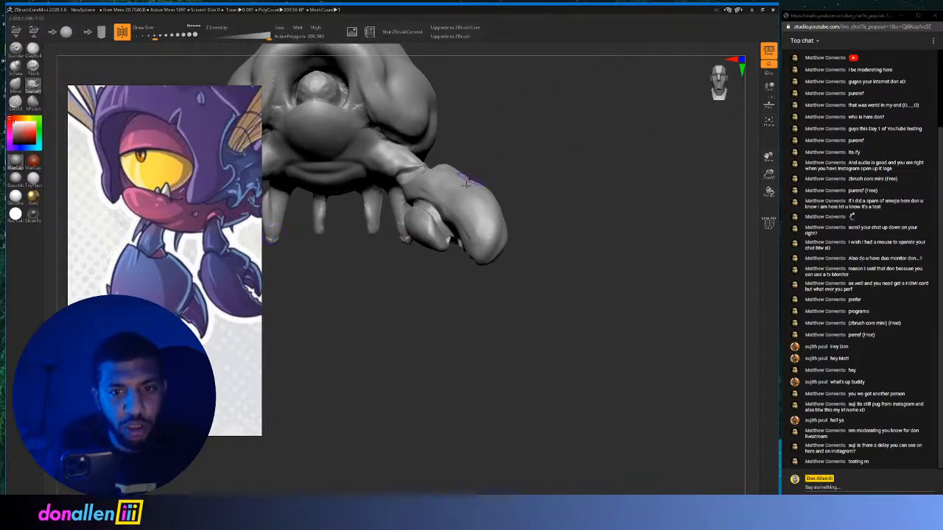
{"action": "left_click_drag", "start_coordinate": [160, 36], "coordinate": [168, 37]}
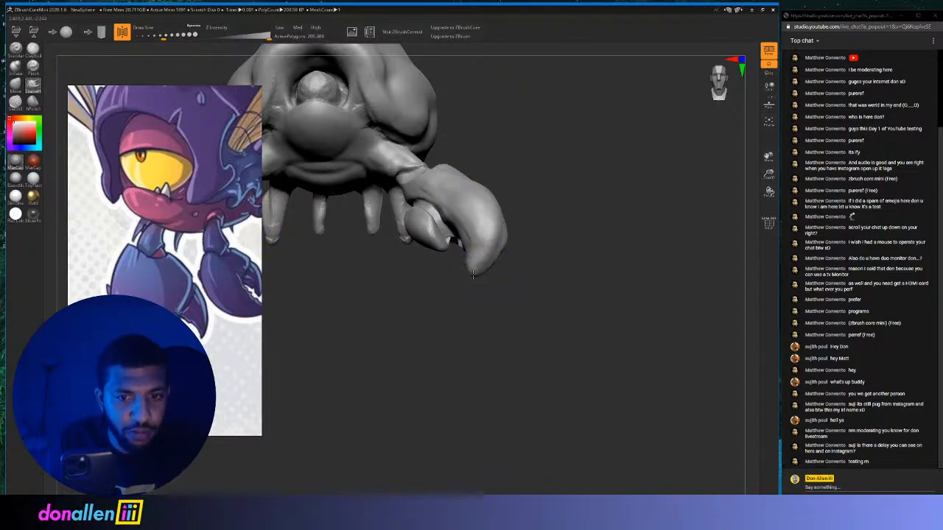
{"action": "mouse_move", "coordinate": [553, 293]}
{"action": "right_mouse_down"}
{"action": "mouse_move", "coordinate": [579, 296]}
{"action": "mouse_move", "coordinate": [489, 262]}
{"action": "right_mouse_up"}
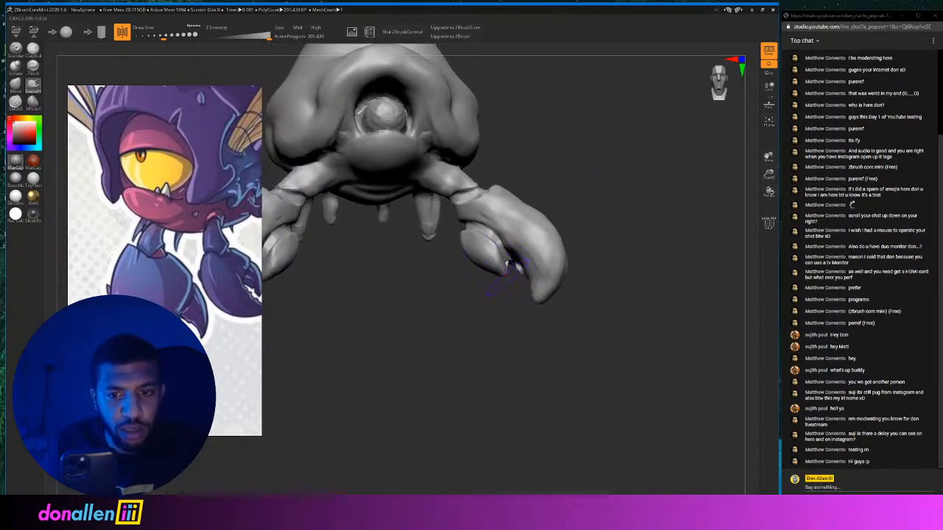
Pull out the inner pincer's tip and base with the SnakeHook brush, undo the last base pull, and reduce the draw size.
{"action": "left_click_drag", "start_coordinate": [508, 263], "coordinate": [511, 268]}
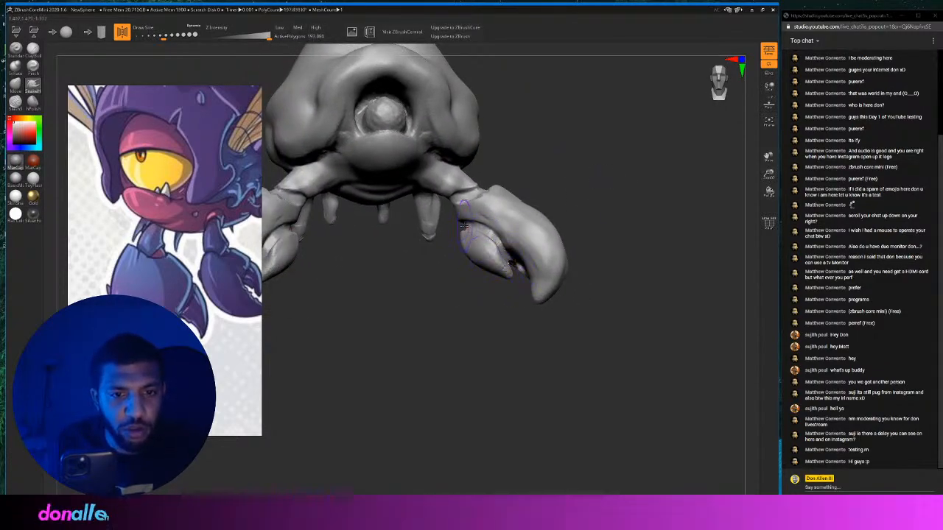
{"action": "mouse_move", "coordinate": [532, 139]}
{"action": "right_mouse_down", "text": "alt"}
{"action": "mouse_move", "coordinate": [550, 133]}
{"action": "mouse_move", "coordinate": [501, 209]}
{"action": "mouse_move", "coordinate": [581, 177]}
{"action": "mouse_move", "coordinate": [560, 129]}
{"action": "mouse_move", "coordinate": [498, 47]}
{"action": "right_mouse_up", "text": "alt"}
{"action": "right_click_drag", "start_coordinate": [385, 331], "coordinate": [428, 281]}
{"action": "left_click_drag", "start_coordinate": [441, 274], "coordinate": [425, 274]}
{"action": "key", "text": "ctrl+z"}
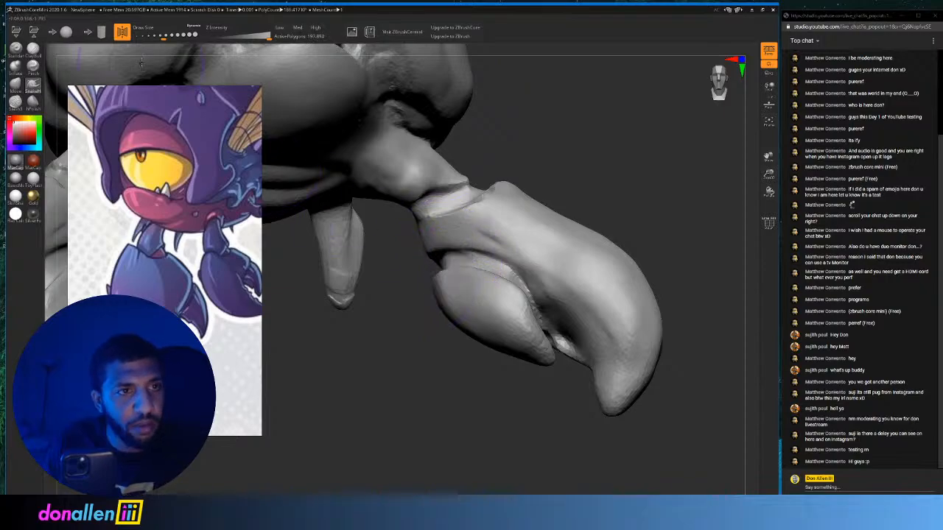
{"action": "left_click_drag", "start_coordinate": [164, 36], "coordinate": [159, 38]}
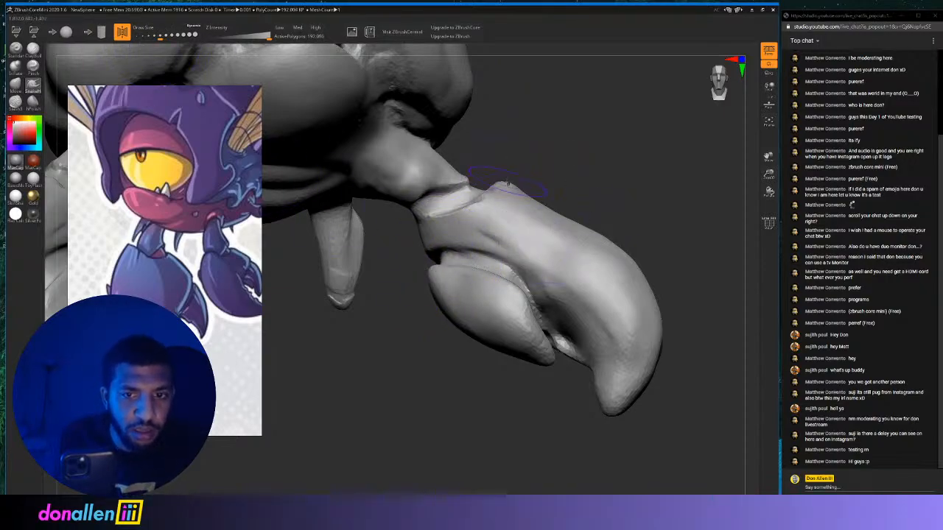
Pull the outer corner of the large pincer's base upward into a rounded knob beside the wrist joint using SnakeHook.
{"action": "left_click_drag", "start_coordinate": [507, 183], "coordinate": [503, 169]}
{"action": "mouse_move", "coordinate": [622, 185]}
{"action": "left_mouse_down"}
{"action": "mouse_move", "coordinate": [585, 177]}
{"action": "mouse_move", "coordinate": [568, 225]}
{"action": "mouse_move", "coordinate": [586, 309]}
{"action": "mouse_move", "coordinate": [589, 295]}
{"action": "mouse_move", "coordinate": [568, 316]}
{"action": "mouse_move", "coordinate": [377, 302]}
{"action": "mouse_move", "coordinate": [359, 280]}
{"action": "left_mouse_up"}
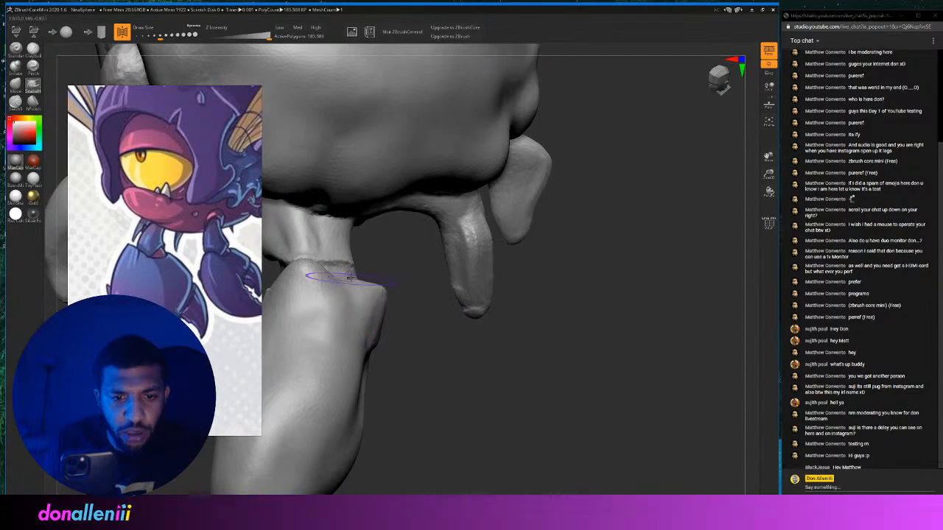
{"action": "mouse_move", "coordinate": [416, 295]}
{"action": "left_mouse_down"}
{"action": "mouse_move", "coordinate": [436, 290]}
{"action": "mouse_move", "coordinate": [378, 267]}
{"action": "left_mouse_up"}
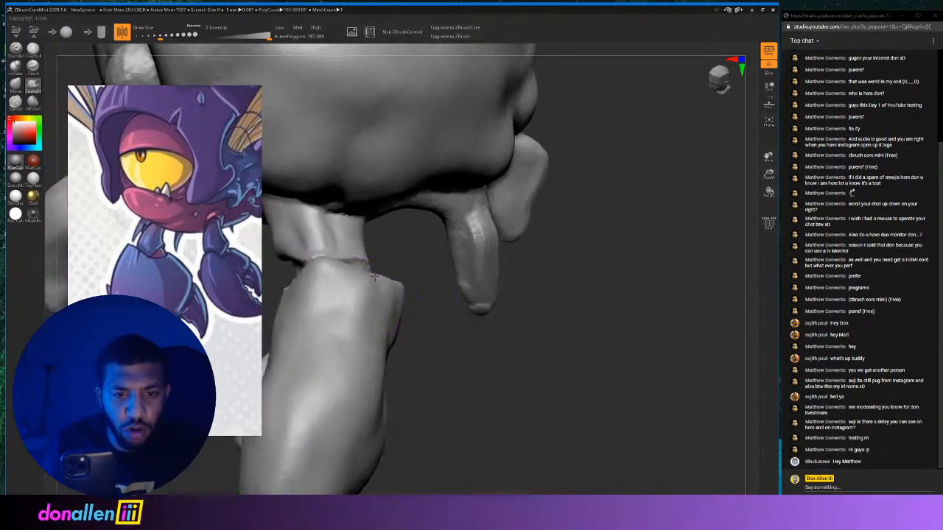
{"action": "left_click_drag", "start_coordinate": [447, 356], "coordinate": [602, 255]}
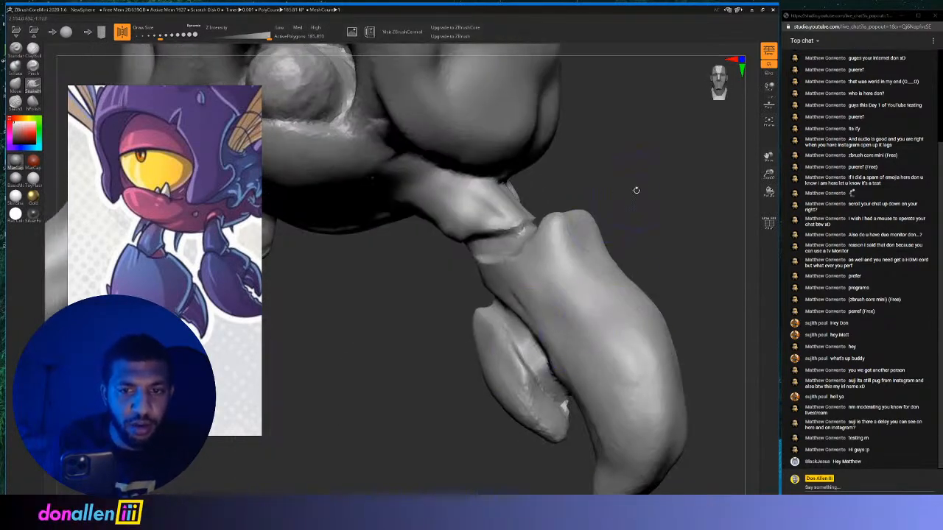
{"action": "mouse_move", "coordinate": [636, 190]}
{"action": "left_mouse_down"}
{"action": "mouse_move", "coordinate": [560, 179]}
{"action": "mouse_move", "coordinate": [519, 202]}
{"action": "left_mouse_up"}
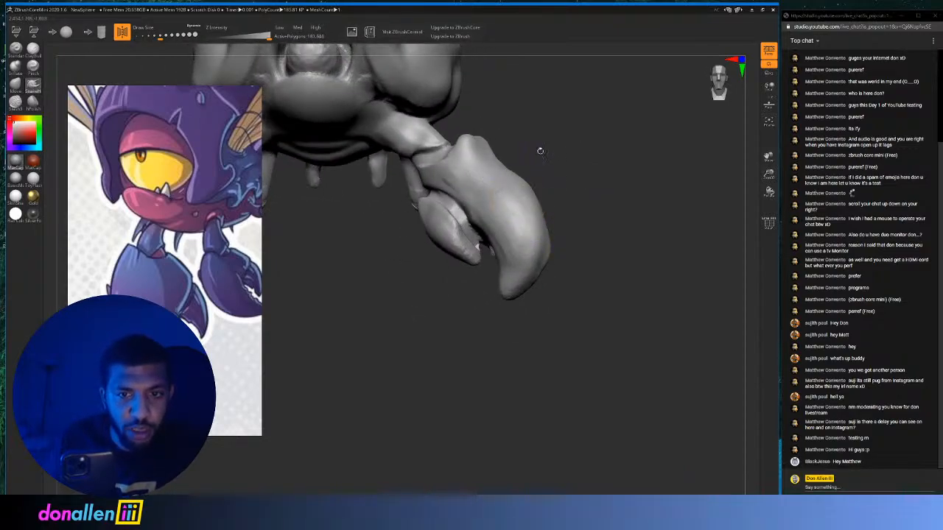
Bend the large pincer's tip inward into a hooked point with the SnakeHook brush.
{"action": "mouse_move", "coordinate": [540, 151]}
{"action": "left_mouse_down"}
{"action": "mouse_move", "coordinate": [550, 173]}
{"action": "mouse_move", "coordinate": [650, 221]}
{"action": "mouse_move", "coordinate": [598, 230]}
{"action": "mouse_move", "coordinate": [657, 173]}
{"action": "mouse_move", "coordinate": [482, 280]}
{"action": "mouse_move", "coordinate": [440, 295]}
{"action": "left_mouse_up"}
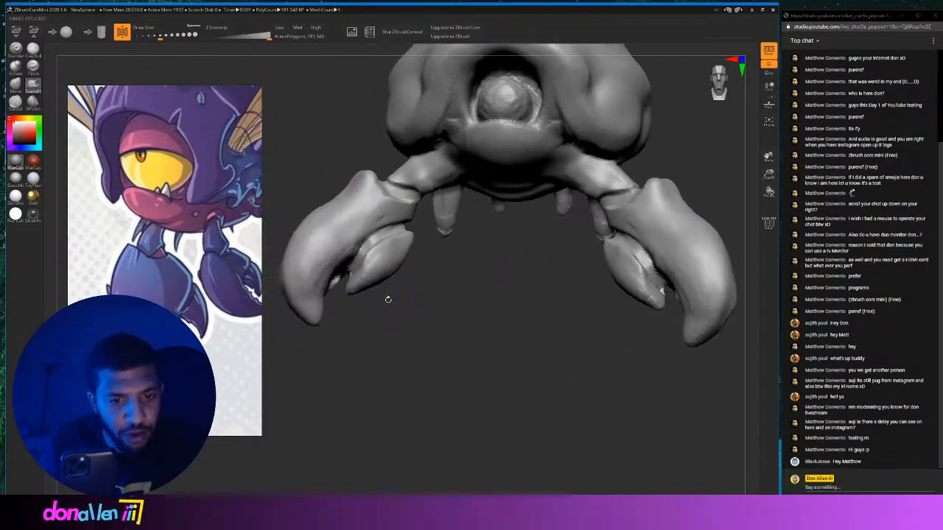
{"action": "mouse_move", "coordinate": [353, 329]}
{"action": "left_mouse_down", "text": "alt"}
{"action": "mouse_move", "coordinate": [349, 343]}
{"action": "mouse_move", "coordinate": [325, 336]}
{"action": "mouse_move", "coordinate": [333, 331]}
{"action": "left_mouse_up", "text": "alt"}
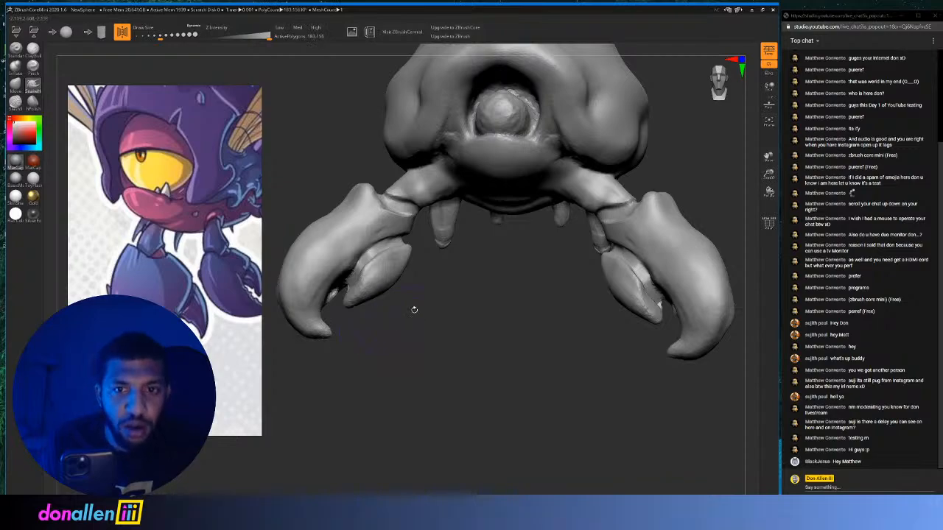
{"action": "left_click_drag", "start_coordinate": [415, 309], "coordinate": [508, 317], "text": "alt"}
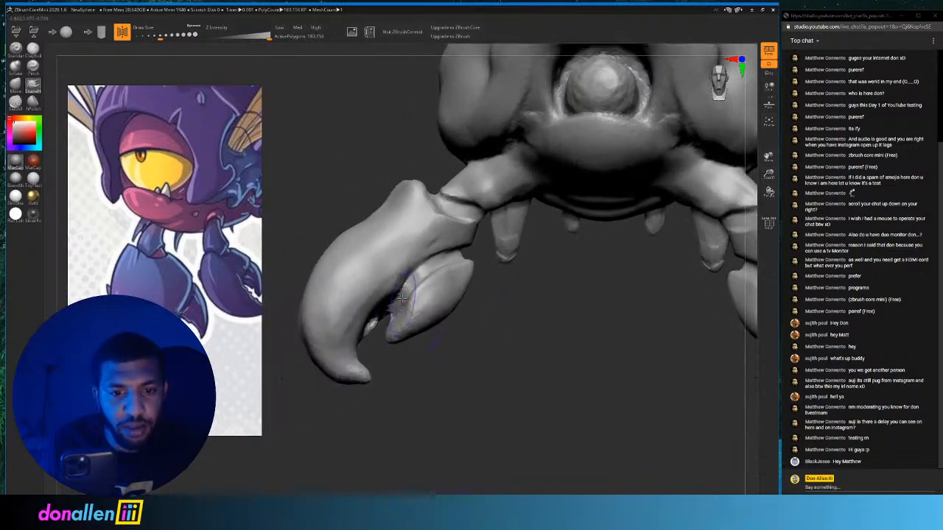
Fill the gap between the pincers and build up the inner pincer's surface with the ClayBuildup brush, then smooth it.
{"action": "mouse_move", "coordinate": [452, 364]}
{"action": "left_mouse_down", "text": "alt"}
{"action": "mouse_move", "coordinate": [516, 322]}
{"action": "mouse_move", "coordinate": [545, 368]}
{"action": "mouse_move", "coordinate": [600, 337]}
{"action": "mouse_move", "coordinate": [582, 368]}
{"action": "mouse_move", "coordinate": [577, 338]}
{"action": "left_mouse_up", "text": "alt"}
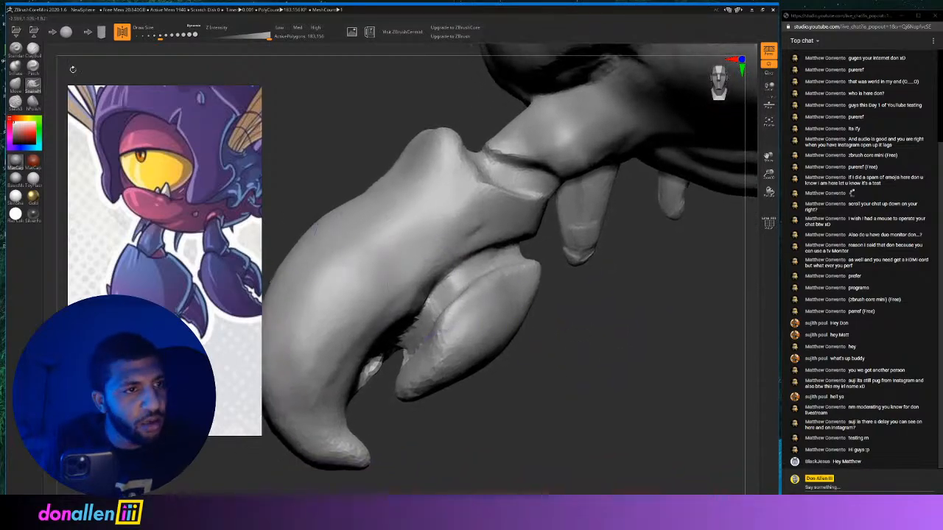
{"action": "left_click", "coordinate": [34, 50]}
{"action": "mouse_move", "coordinate": [422, 314]}
{"action": "left_mouse_down"}
{"action": "mouse_move", "coordinate": [415, 338]}
{"action": "mouse_move", "coordinate": [445, 313]}
{"action": "mouse_move", "coordinate": [434, 308]}
{"action": "mouse_move", "coordinate": [432, 343]}
{"action": "mouse_move", "coordinate": [368, 389]}
{"action": "mouse_move", "coordinate": [369, 372]}
{"action": "left_mouse_up"}
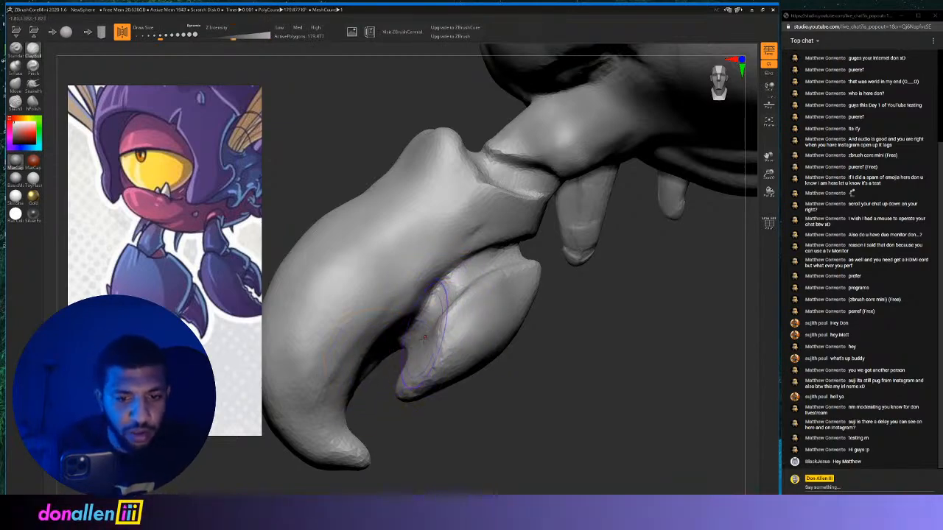
{"action": "mouse_move", "coordinate": [440, 376]}
{"action": "left_mouse_down"}
{"action": "mouse_move", "coordinate": [434, 365]}
{"action": "mouse_move", "coordinate": [467, 359]}
{"action": "left_mouse_up"}
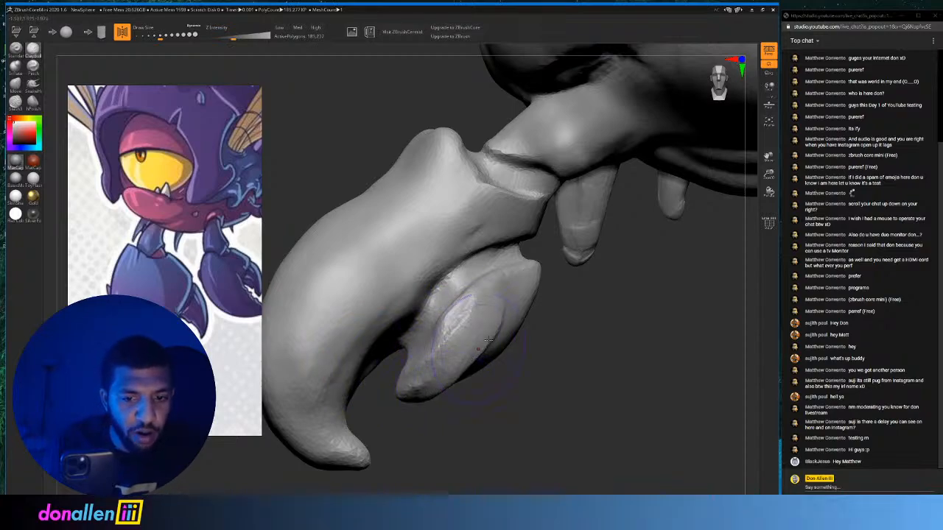
{"action": "left_click_drag", "start_coordinate": [559, 361], "coordinate": [532, 294]}
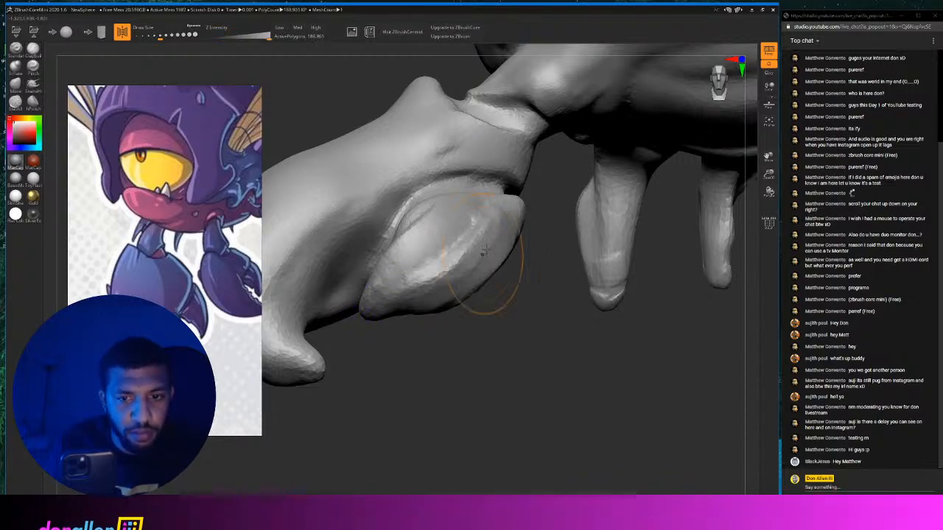
{"action": "mouse_move", "coordinate": [488, 252]}
{"action": "left_mouse_down", "text": "shift"}
{"action": "mouse_move", "coordinate": [460, 269]}
{"action": "mouse_move", "coordinate": [478, 244]}
{"action": "left_mouse_up", "text": "shift"}
Build a raised clay rim around the shell's eye opening and down its sides, following the hood in the reference.
{"action": "left_click_drag", "start_coordinate": [545, 243], "coordinate": [538, 269]}
{"action": "left_click_drag", "start_coordinate": [590, 331], "coordinate": [368, 241]}
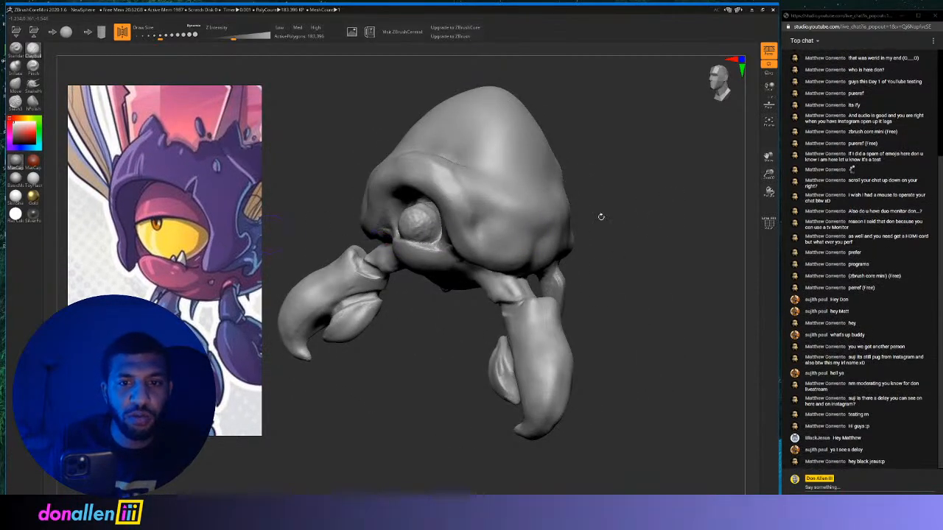
{"action": "left_click_drag", "start_coordinate": [614, 183], "coordinate": [699, 146]}
{"action": "left_click_drag", "start_coordinate": [720, 78], "coordinate": [725, 81]}
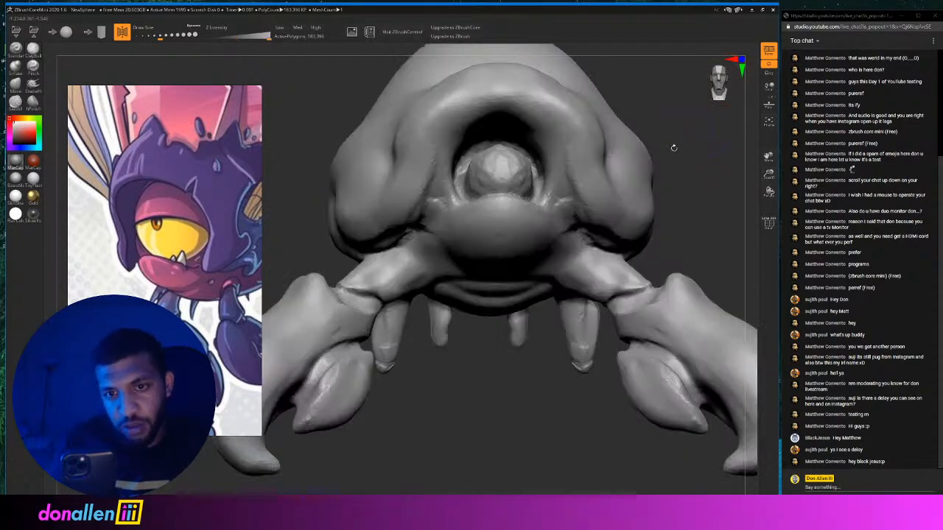
{"action": "left_click_drag", "start_coordinate": [674, 147], "coordinate": [595, 228]}
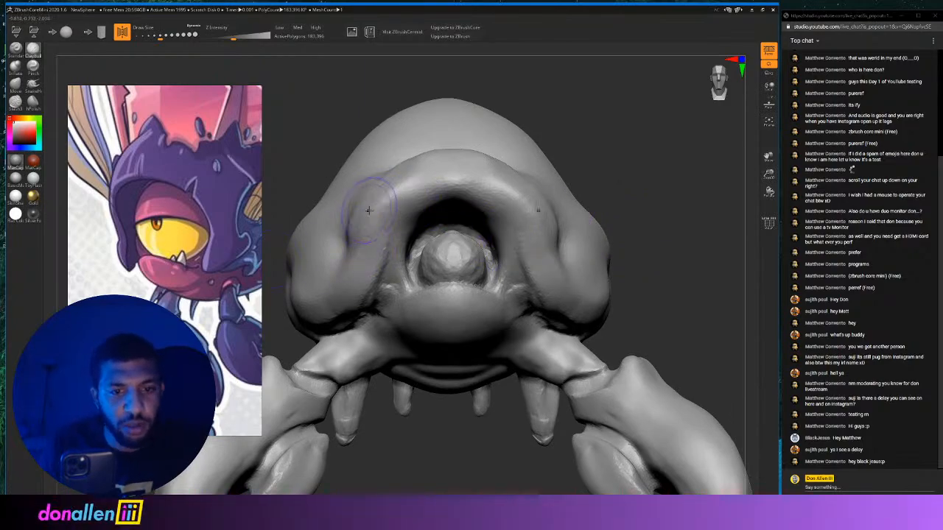
{"action": "mouse_move", "coordinate": [366, 279]}
{"action": "left_mouse_down"}
{"action": "mouse_move", "coordinate": [369, 197]}
{"action": "mouse_move", "coordinate": [372, 269]}
{"action": "mouse_move", "coordinate": [358, 296]}
{"action": "mouse_move", "coordinate": [373, 271]}
{"action": "mouse_move", "coordinate": [348, 309]}
{"action": "mouse_move", "coordinate": [369, 287]}
{"action": "mouse_move", "coordinate": [374, 199]}
{"action": "mouse_move", "coordinate": [449, 177]}
{"action": "mouse_move", "coordinate": [374, 225]}
{"action": "mouse_move", "coordinate": [374, 252]}
{"action": "left_mouse_up"}
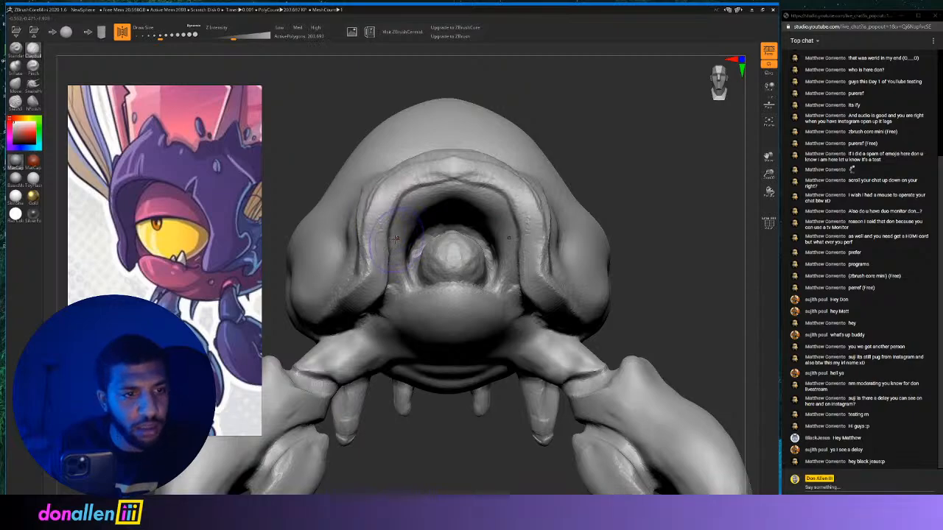
{"action": "mouse_move", "coordinate": [629, 132]}
{"action": "left_mouse_down"}
{"action": "mouse_move", "coordinate": [609, 147]}
{"action": "mouse_move", "coordinate": [358, 179]}
{"action": "mouse_move", "coordinate": [398, 158]}
{"action": "mouse_move", "coordinate": [377, 164]}
{"action": "mouse_move", "coordinate": [369, 226]}
{"action": "left_mouse_up"}
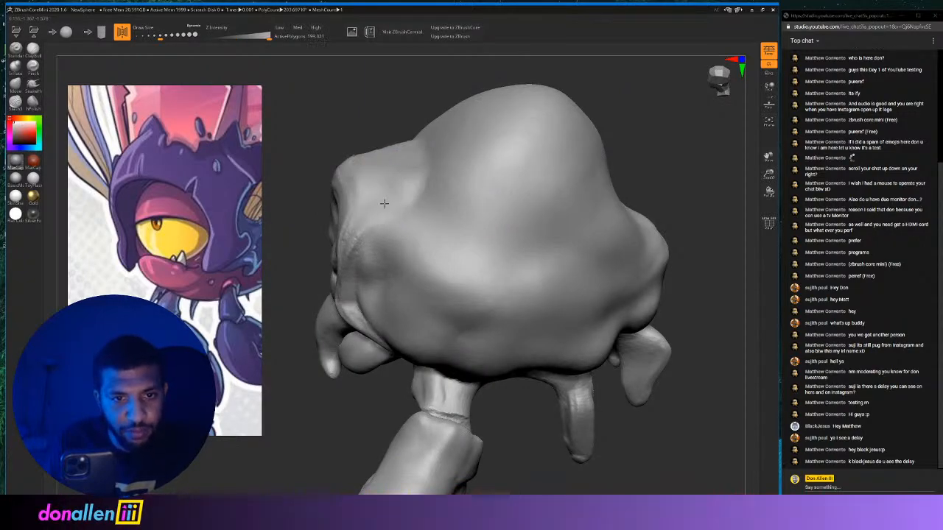
{"action": "mouse_move", "coordinate": [610, 125]}
{"action": "left_mouse_down"}
{"action": "mouse_move", "coordinate": [707, 151]}
{"action": "mouse_move", "coordinate": [670, 127]}
{"action": "mouse_move", "coordinate": [434, 180]}
{"action": "mouse_move", "coordinate": [425, 235]}
{"action": "mouse_move", "coordinate": [432, 219]}
{"action": "left_mouse_up"}
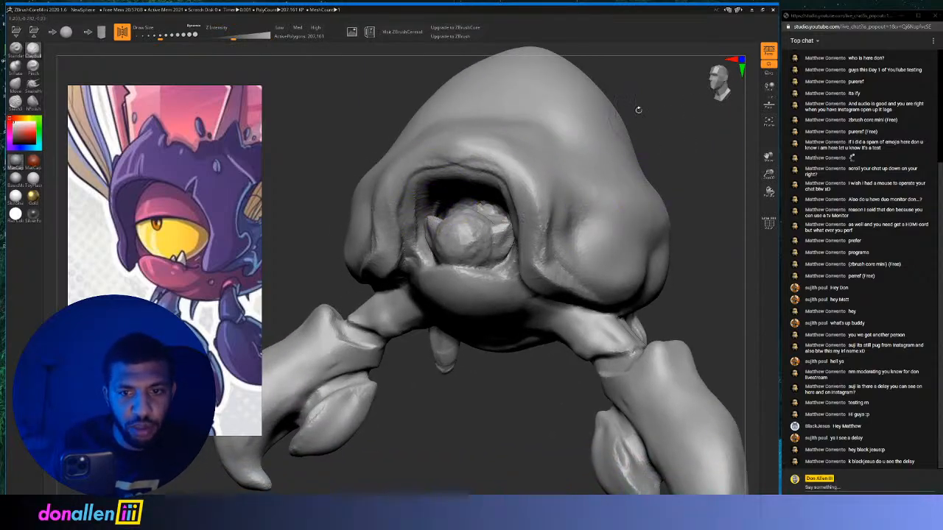
{"action": "mouse_move", "coordinate": [639, 110]}
{"action": "left_mouse_down"}
{"action": "mouse_move", "coordinate": [667, 112]}
{"action": "mouse_move", "coordinate": [669, 121]}
{"action": "left_mouse_up"}
Smooth the clay rim around the eye opening and the rough surface of the eyeball.
{"action": "mouse_move", "coordinate": [533, 255]}
{"action": "left_mouse_down", "text": "shift"}
{"action": "mouse_move", "coordinate": [510, 219]}
{"action": "mouse_move", "coordinate": [529, 230]}
{"action": "mouse_move", "coordinate": [488, 206]}
{"action": "left_mouse_up", "text": "shift"}
{"action": "mouse_move", "coordinate": [433, 193]}
{"action": "left_mouse_down"}
{"action": "mouse_move", "coordinate": [407, 254]}
{"action": "mouse_move", "coordinate": [386, 268]}
{"action": "mouse_move", "coordinate": [409, 205]}
{"action": "mouse_move", "coordinate": [532, 155]}
{"action": "mouse_move", "coordinate": [562, 211]}
{"action": "left_mouse_up"}
{"action": "mouse_move", "coordinate": [506, 175]}
{"action": "left_mouse_down", "text": "shift"}
{"action": "mouse_move", "coordinate": [541, 158]}
{"action": "mouse_move", "coordinate": [571, 212]}
{"action": "mouse_move", "coordinate": [572, 265]}
{"action": "left_mouse_up", "text": "shift"}
{"action": "left_click_drag", "start_coordinate": [698, 154], "coordinate": [437, 103]}
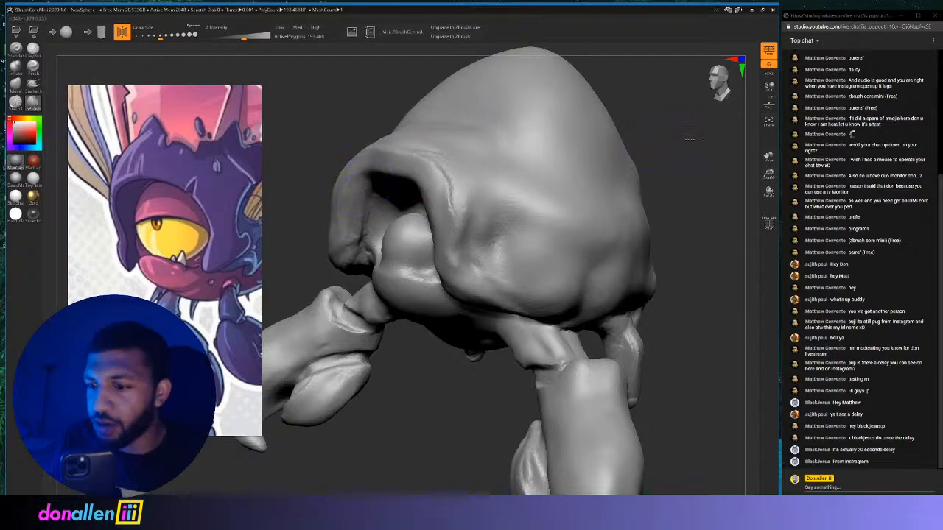
Flatten the hood's rim around the eye opening into a clean, even band with the hPolish brush.
{"action": "left_click_drag", "start_coordinate": [689, 138], "coordinate": [721, 220]}
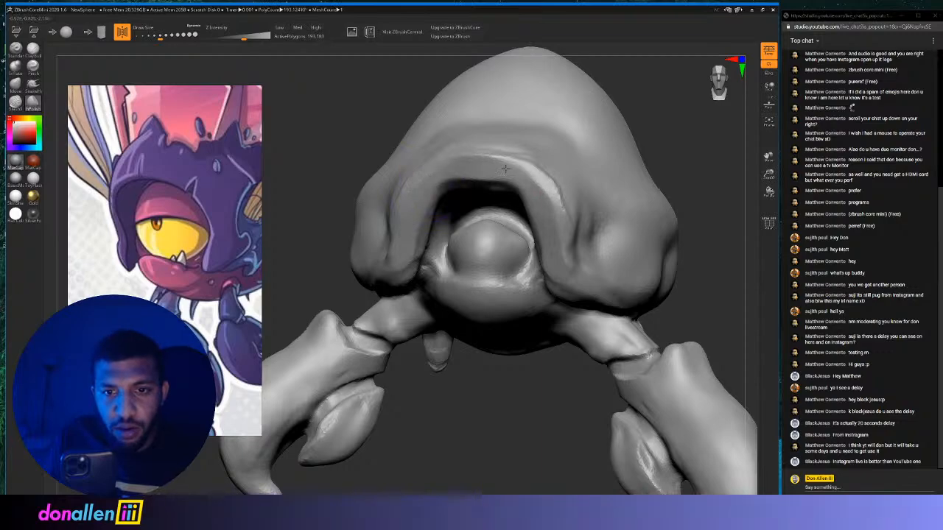
{"action": "mouse_move", "coordinate": [703, 179]}
{"action": "left_mouse_down"}
{"action": "mouse_move", "coordinate": [614, 190]}
{"action": "mouse_move", "coordinate": [442, 189]}
{"action": "left_mouse_up"}
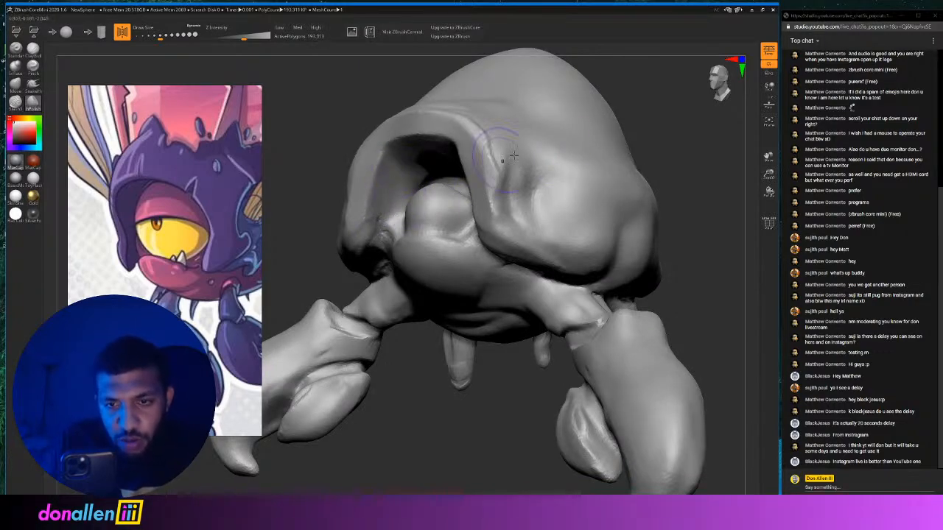
{"action": "mouse_move", "coordinate": [694, 152]}
{"action": "left_mouse_down"}
{"action": "mouse_move", "coordinate": [702, 165]}
{"action": "mouse_move", "coordinate": [674, 135]}
{"action": "mouse_move", "coordinate": [697, 152]}
{"action": "mouse_move", "coordinate": [716, 143]}
{"action": "mouse_move", "coordinate": [623, 146]}
{"action": "mouse_move", "coordinate": [622, 202]}
{"action": "mouse_move", "coordinate": [633, 204]}
{"action": "mouse_move", "coordinate": [611, 177]}
{"action": "mouse_move", "coordinate": [668, 169]}
{"action": "mouse_move", "coordinate": [603, 168]}
{"action": "left_mouse_up"}
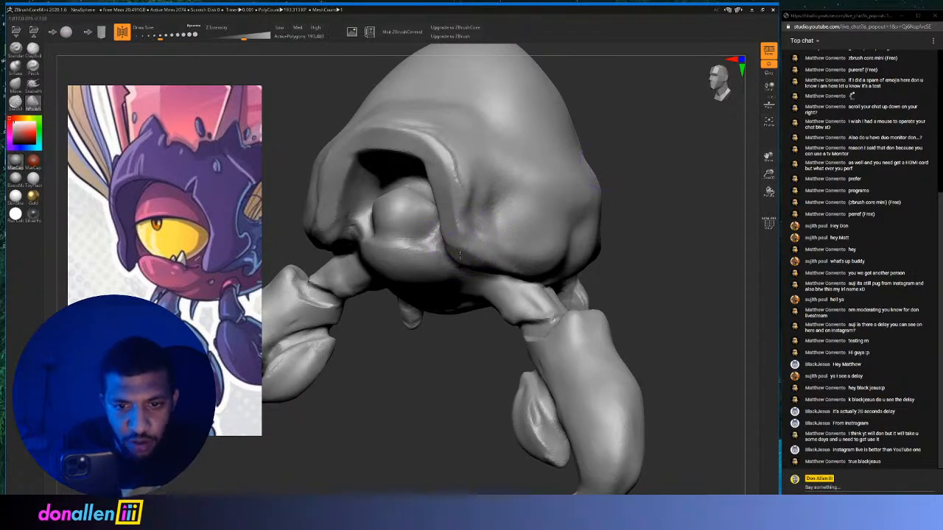
{"action": "left_click_drag", "start_coordinate": [649, 163], "coordinate": [435, 252]}
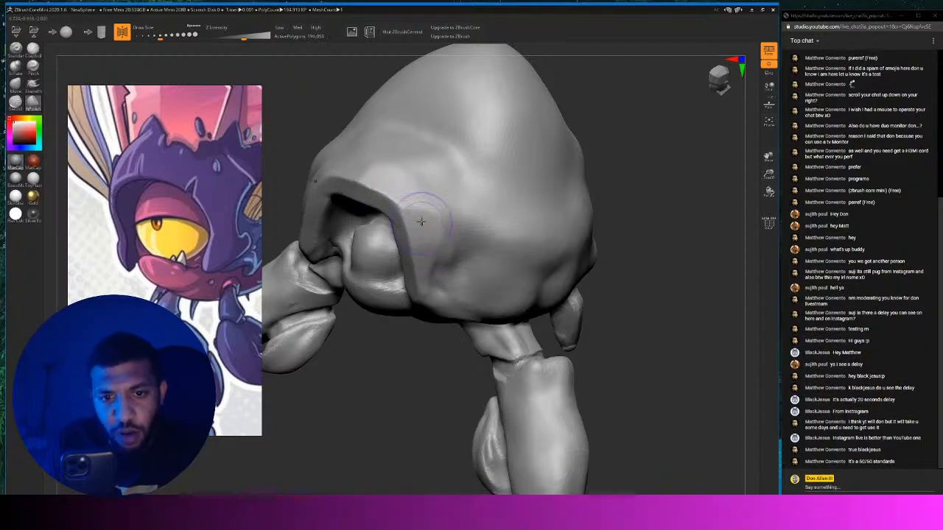
{"action": "left_click_drag", "start_coordinate": [619, 214], "coordinate": [730, 190]}
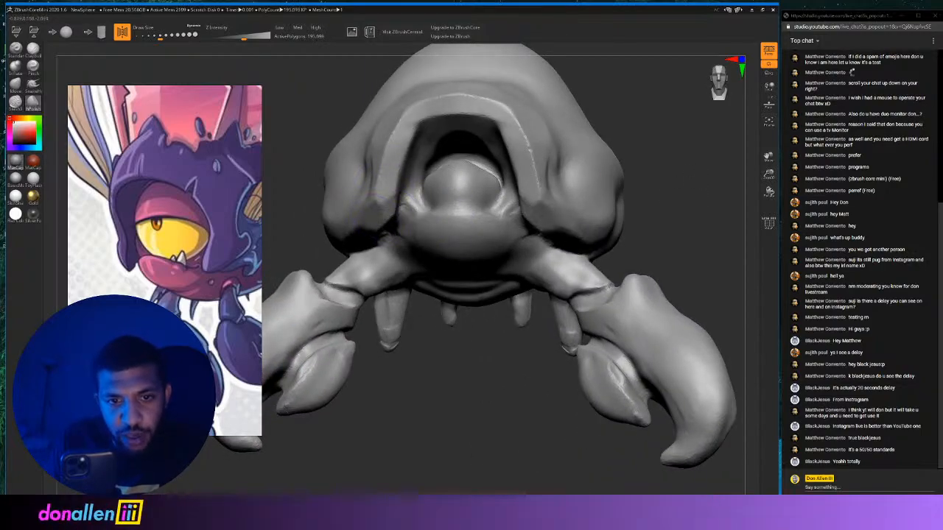
Polish the sides and lower corners of the hood opening into sharp-edged planes with hPolish.
{"action": "left_click_drag", "start_coordinate": [709, 174], "coordinate": [624, 187]}
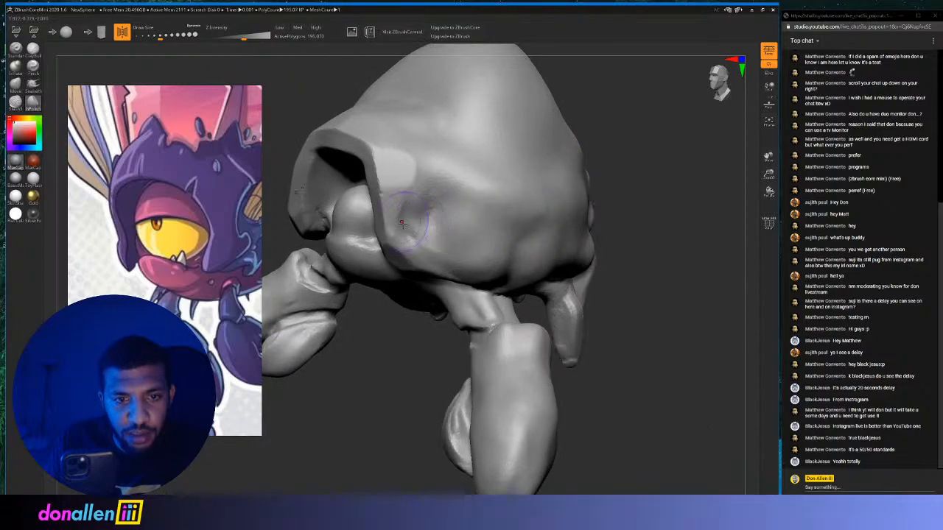
{"action": "left_click_drag", "start_coordinate": [655, 369], "coordinate": [641, 335]}
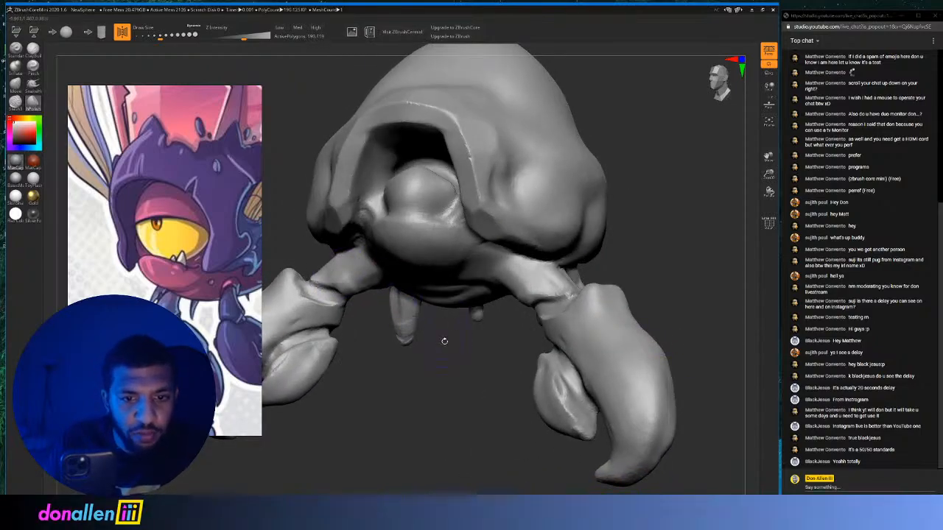
{"action": "left_click_drag", "start_coordinate": [445, 341], "coordinate": [421, 241]}
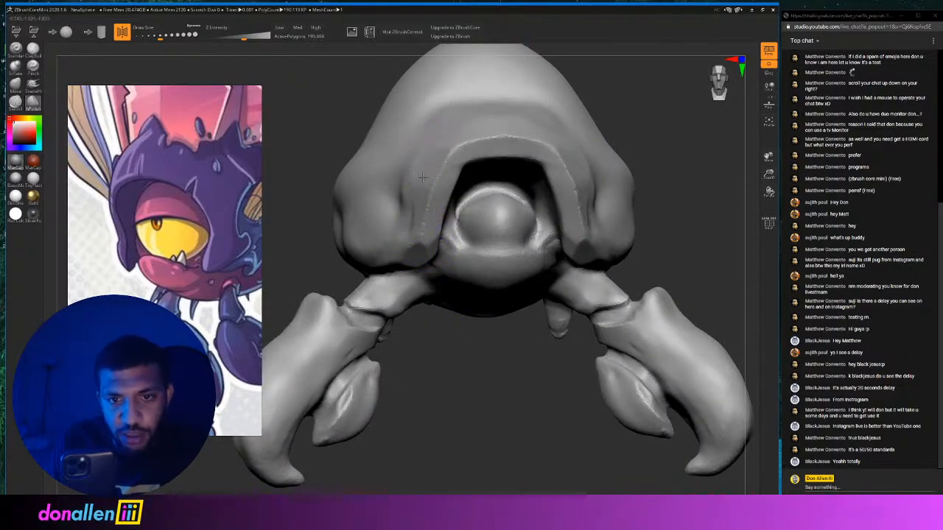
{"action": "mouse_move", "coordinate": [641, 128]}
{"action": "left_mouse_down"}
{"action": "mouse_move", "coordinate": [616, 133]}
{"action": "mouse_move", "coordinate": [652, 153]}
{"action": "mouse_move", "coordinate": [667, 184]}
{"action": "mouse_move", "coordinate": [662, 176]}
{"action": "left_mouse_up"}
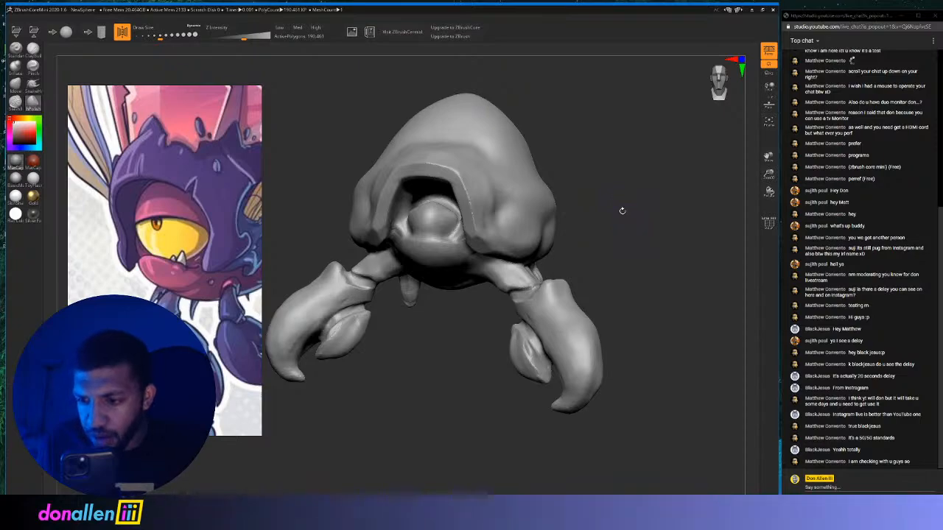
{"action": "left_click_drag", "start_coordinate": [622, 210], "coordinate": [695, 197]}
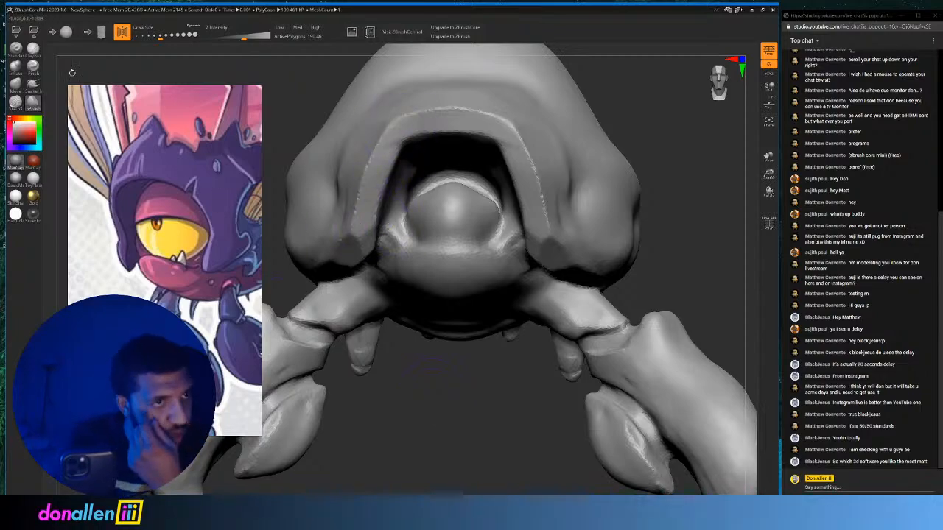
Reshape the lower lip beneath the eye, raising its upper edge and rounding its front.
{"action": "mouse_move", "coordinate": [414, 268]}
{"action": "left_mouse_down"}
{"action": "mouse_move", "coordinate": [446, 254]}
{"action": "mouse_move", "coordinate": [433, 264]}
{"action": "mouse_move", "coordinate": [439, 276]}
{"action": "mouse_move", "coordinate": [461, 278]}
{"action": "mouse_move", "coordinate": [439, 272]}
{"action": "mouse_move", "coordinate": [450, 279]}
{"action": "left_mouse_up"}
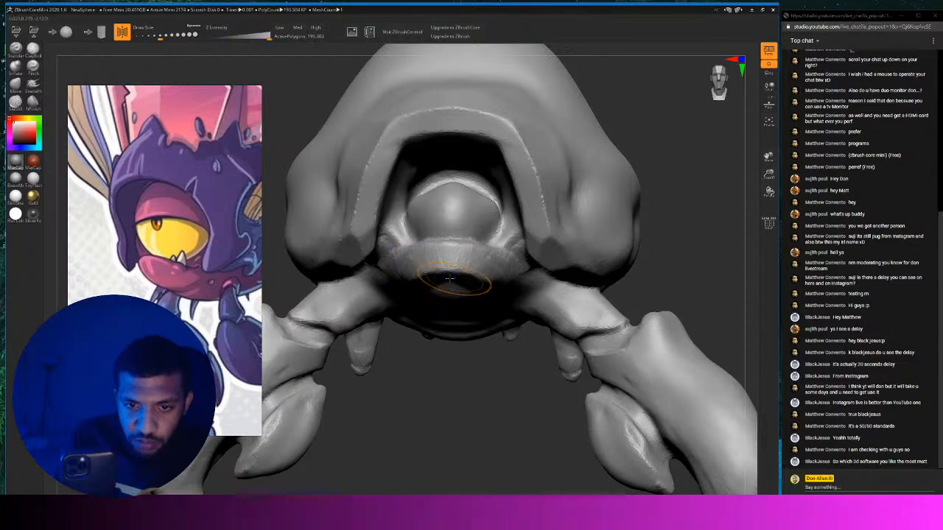
{"action": "left_click_drag", "start_coordinate": [667, 284], "coordinate": [682, 193]}
{"action": "mouse_move", "coordinate": [502, 219]}
{"action": "left_mouse_down"}
{"action": "mouse_move", "coordinate": [492, 231]}
{"action": "mouse_move", "coordinate": [511, 208]}
{"action": "mouse_move", "coordinate": [507, 190]}
{"action": "left_mouse_up"}
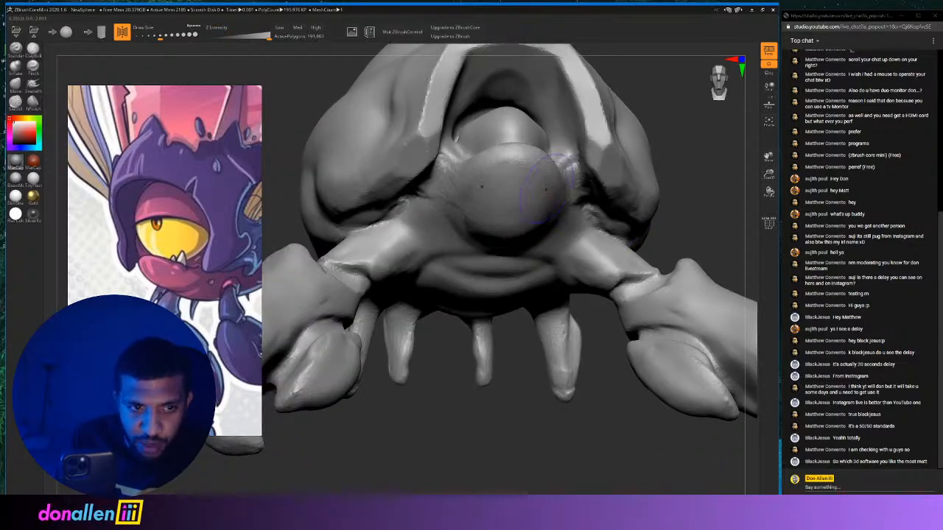
{"action": "left_click_drag", "start_coordinate": [733, 171], "coordinate": [717, 206]}
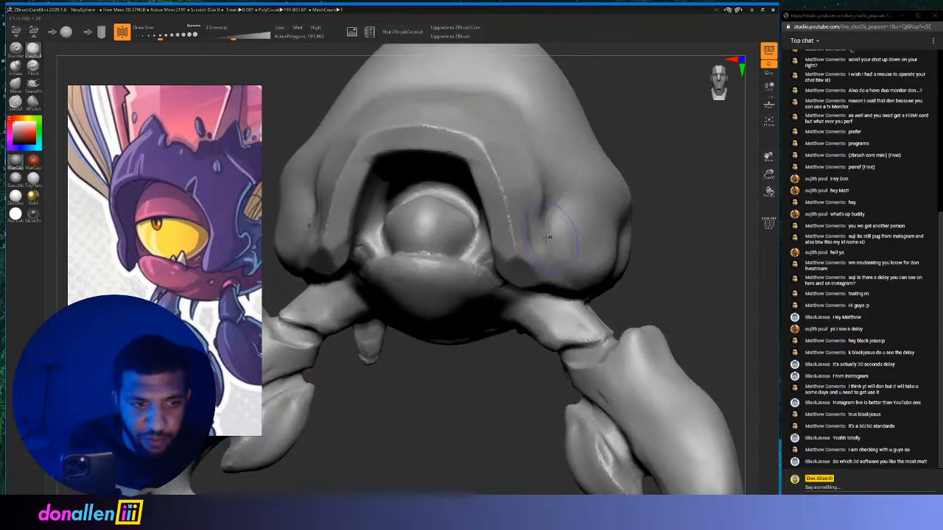
Build up and smooth the eyeball with the ClayBuildup brush, and add clay strokes to the socket around it.
{"action": "mouse_move", "coordinate": [426, 214]}
{"action": "left_mouse_down"}
{"action": "mouse_move", "coordinate": [431, 196]}
{"action": "mouse_move", "coordinate": [442, 206]}
{"action": "mouse_move", "coordinate": [416, 182]}
{"action": "mouse_move", "coordinate": [448, 216]}
{"action": "mouse_move", "coordinate": [437, 212]}
{"action": "mouse_move", "coordinate": [457, 208]}
{"action": "mouse_move", "coordinate": [455, 238]}
{"action": "left_mouse_up"}
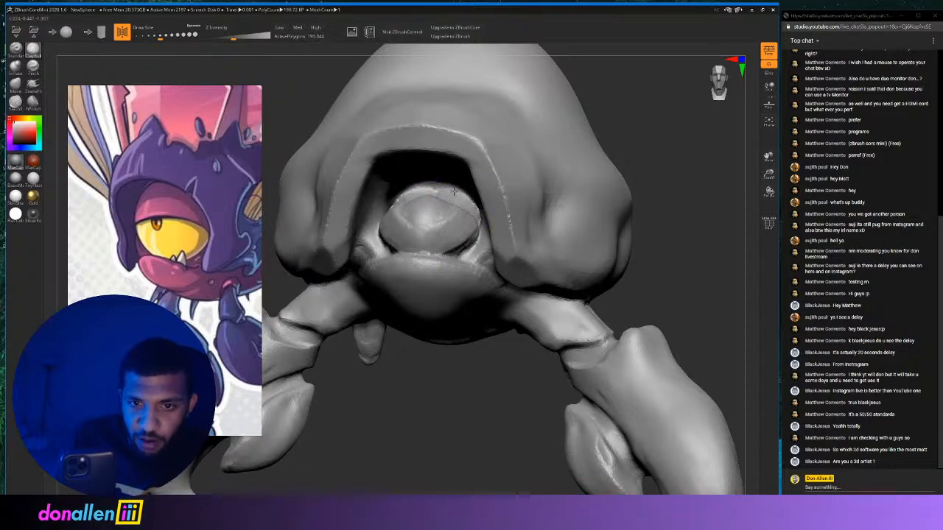
{"action": "mouse_move", "coordinate": [455, 192]}
{"action": "left_mouse_down"}
{"action": "mouse_move", "coordinate": [434, 193]}
{"action": "mouse_move", "coordinate": [442, 200]}
{"action": "left_mouse_up"}
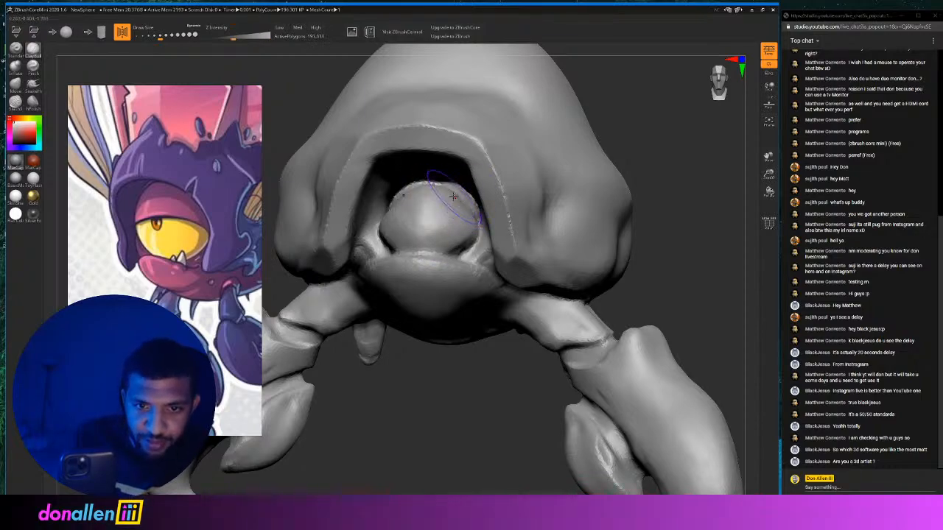
{"action": "mouse_move", "coordinate": [614, 166]}
{"action": "left_mouse_down"}
{"action": "mouse_move", "coordinate": [647, 146]}
{"action": "mouse_move", "coordinate": [606, 136]}
{"action": "mouse_move", "coordinate": [635, 154]}
{"action": "left_mouse_up"}
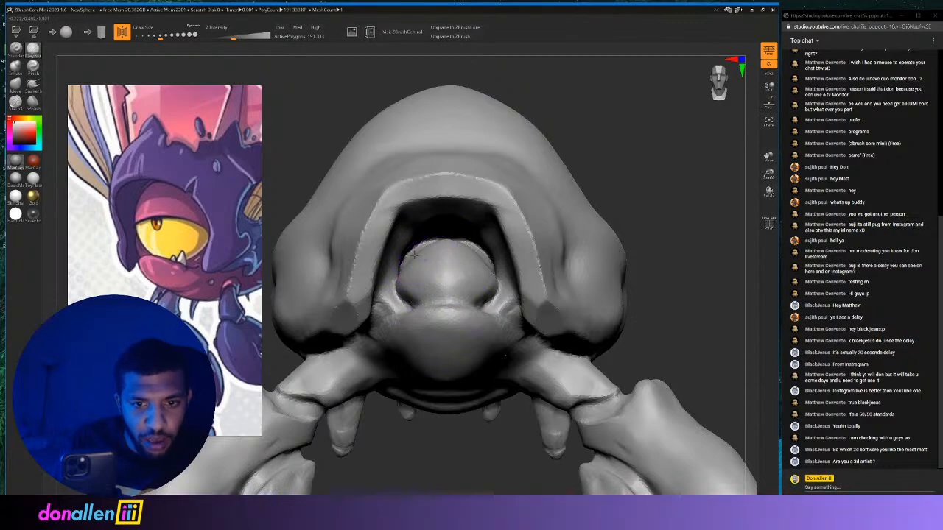
{"action": "left_click_drag", "start_coordinate": [407, 256], "coordinate": [454, 232]}
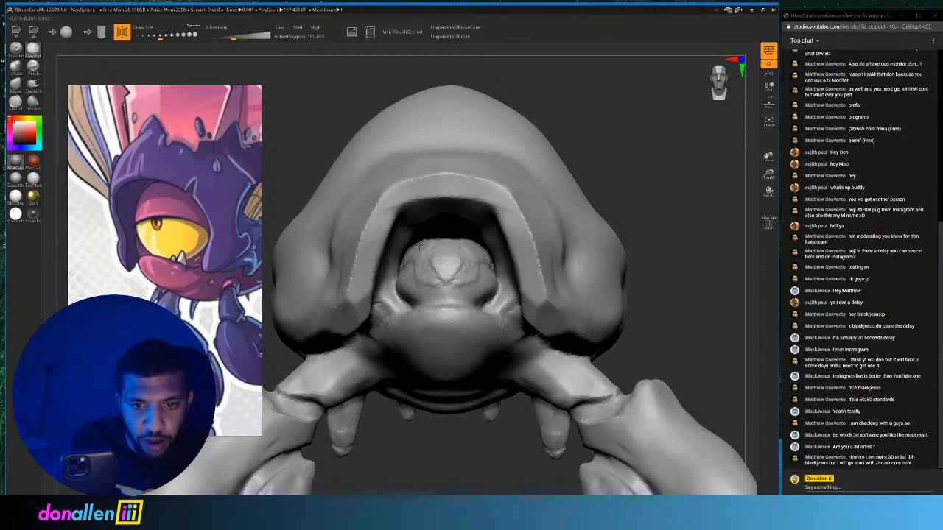
{"action": "left_click_drag", "start_coordinate": [459, 234], "coordinate": [465, 261]}
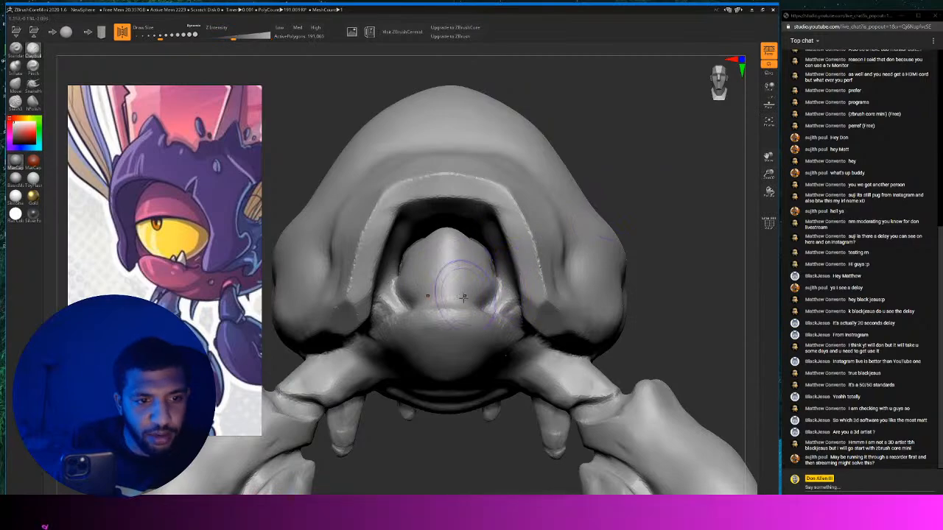
{"action": "left_click_drag", "start_coordinate": [392, 297], "coordinate": [405, 257]}
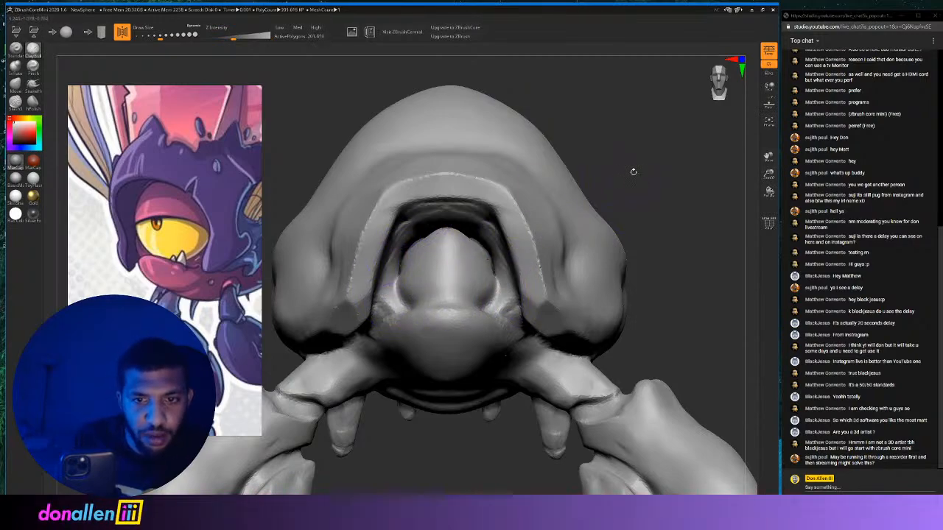
Carve a horizontal eyelid crease across the middle of the eyeball, soften its ends, and reduce the brush size.
{"action": "left_click_drag", "start_coordinate": [634, 171], "coordinate": [631, 221]}
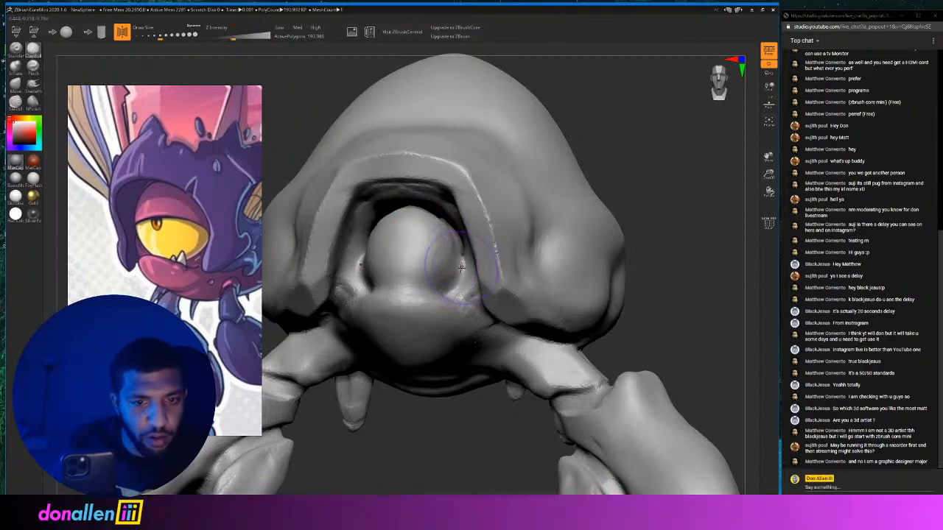
{"action": "mouse_move", "coordinate": [373, 242]}
{"action": "left_mouse_down"}
{"action": "mouse_move", "coordinate": [453, 238]}
{"action": "mouse_move", "coordinate": [451, 259]}
{"action": "left_mouse_up"}
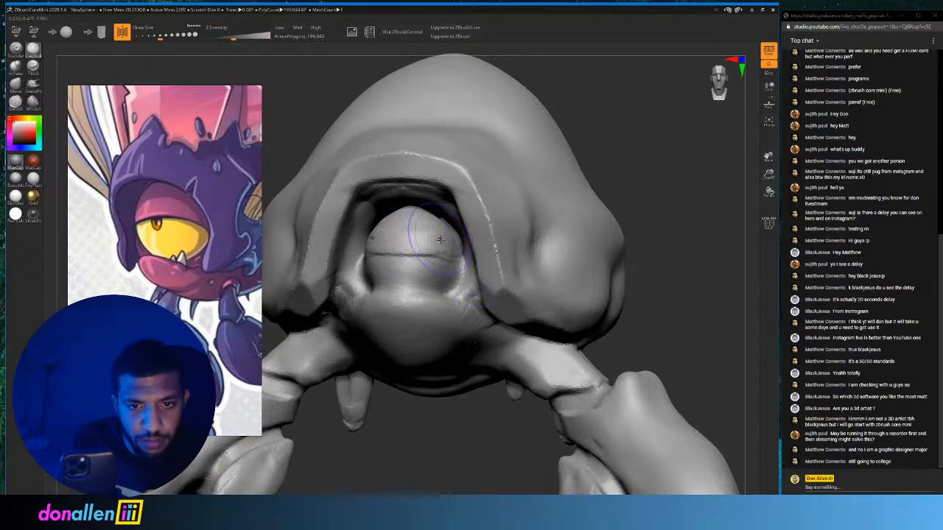
{"action": "left_click_drag", "start_coordinate": [444, 237], "coordinate": [448, 237], "text": "shift"}
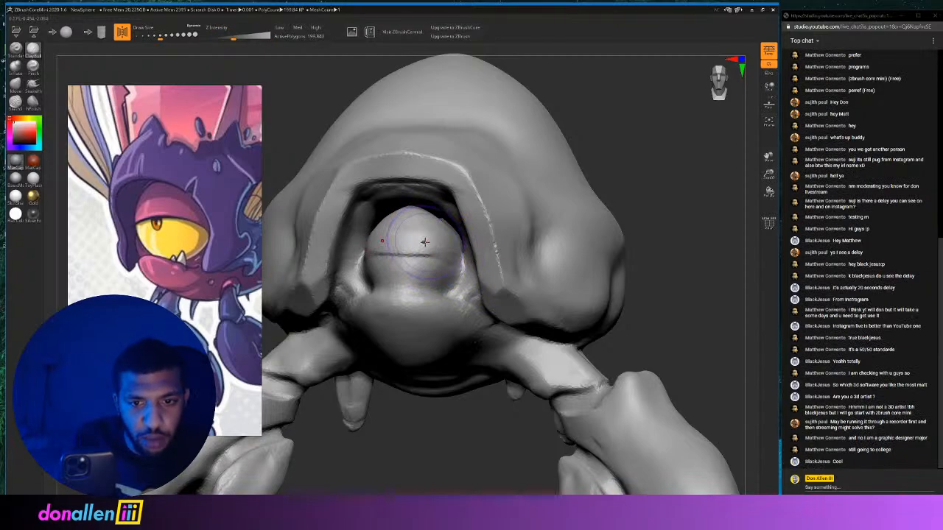
{"action": "left_click_drag", "start_coordinate": [600, 160], "coordinate": [574, 171]}
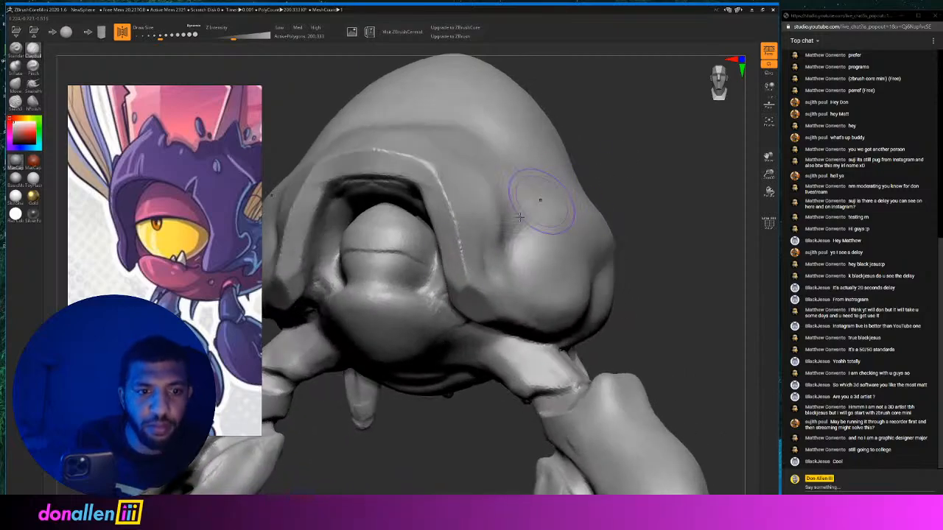
{"action": "left_click_drag", "start_coordinate": [160, 35], "coordinate": [155, 36]}
Try carving a mouth line below the eyeball and creases in its lower sides, then undo the crease strokes.
{"action": "left_click_drag", "start_coordinate": [639, 140], "coordinate": [642, 98]}
{"action": "right_click_drag", "start_coordinate": [511, 285], "coordinate": [571, 482], "text": "ctrl"}
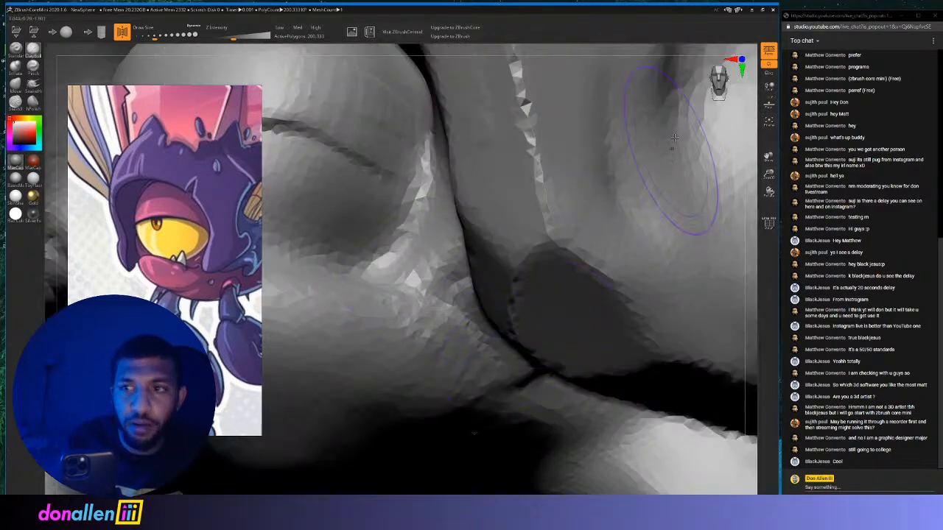
{"action": "left_click_drag", "start_coordinate": [723, 89], "coordinate": [710, 89]}
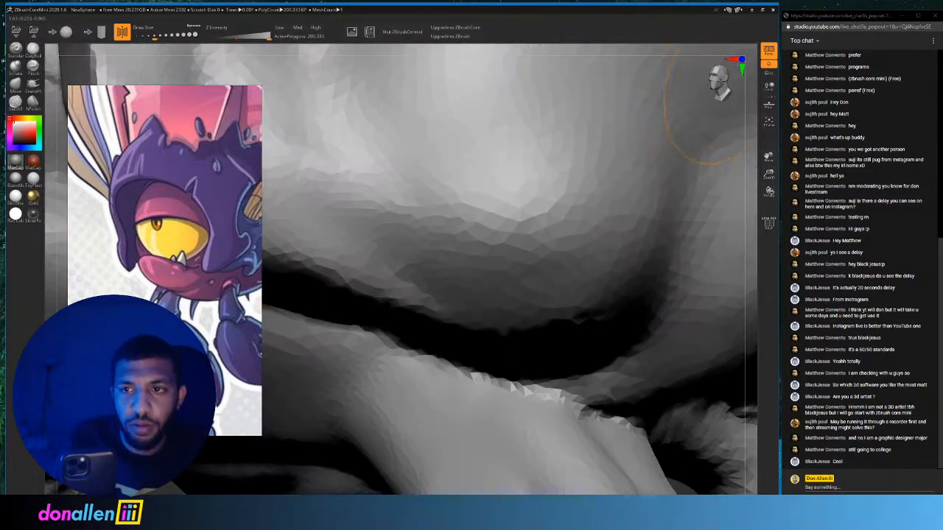
{"action": "left_click", "coordinate": [730, 85]}
{"action": "left_click", "coordinate": [726, 85]}
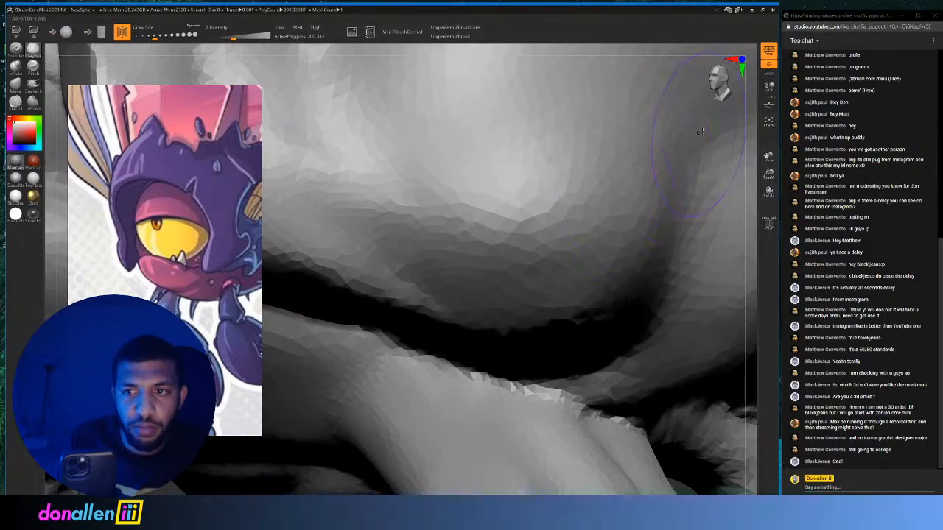
{"action": "left_click", "coordinate": [731, 86]}
{"action": "left_click", "coordinate": [727, 81]}
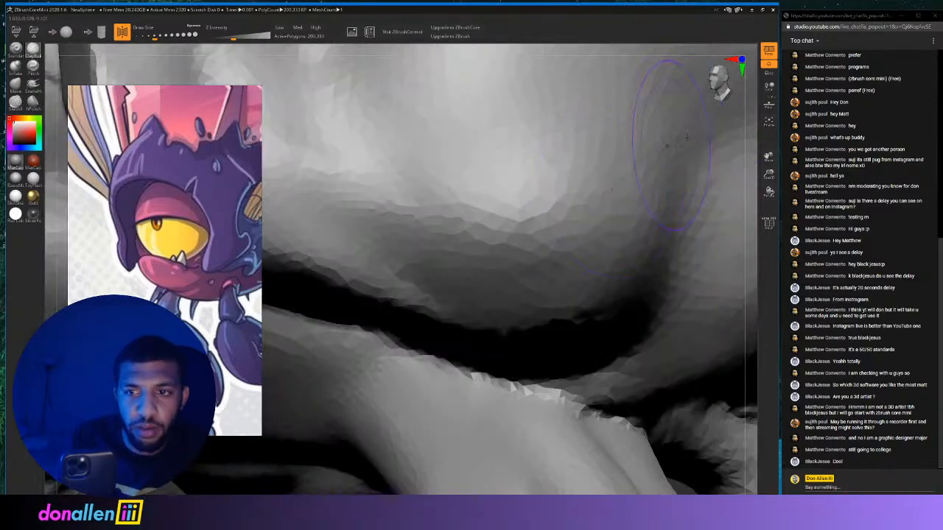
{"action": "left_click", "coordinate": [726, 82]}
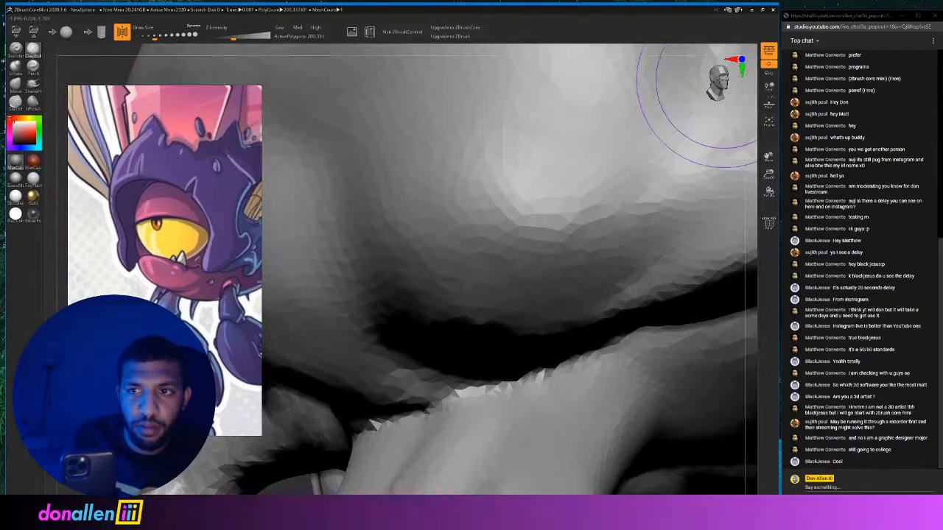
{"action": "left_click", "coordinate": [719, 83]}
{"action": "left_click", "coordinate": [714, 82]}
{"action": "left_click_drag", "start_coordinate": [596, 158], "coordinate": [556, 180]}
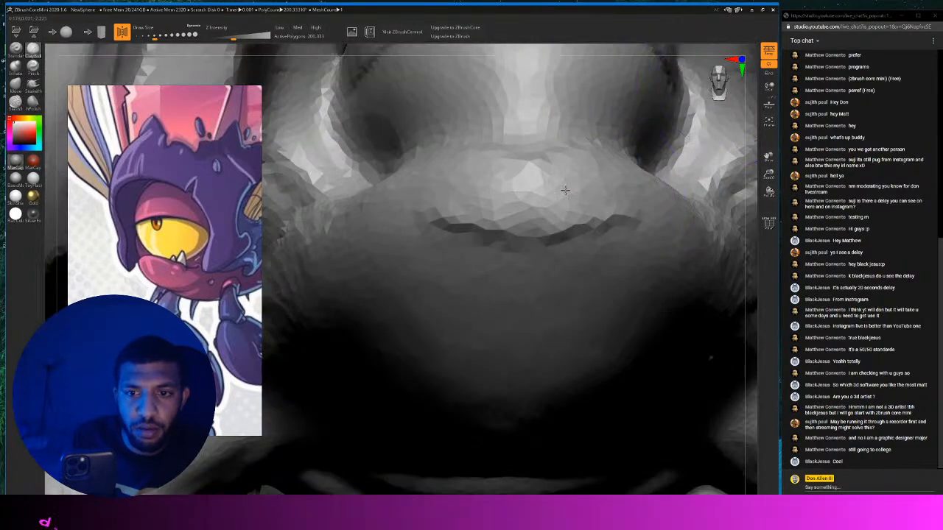
{"action": "left_click_drag", "start_coordinate": [663, 110], "coordinate": [600, 122]}
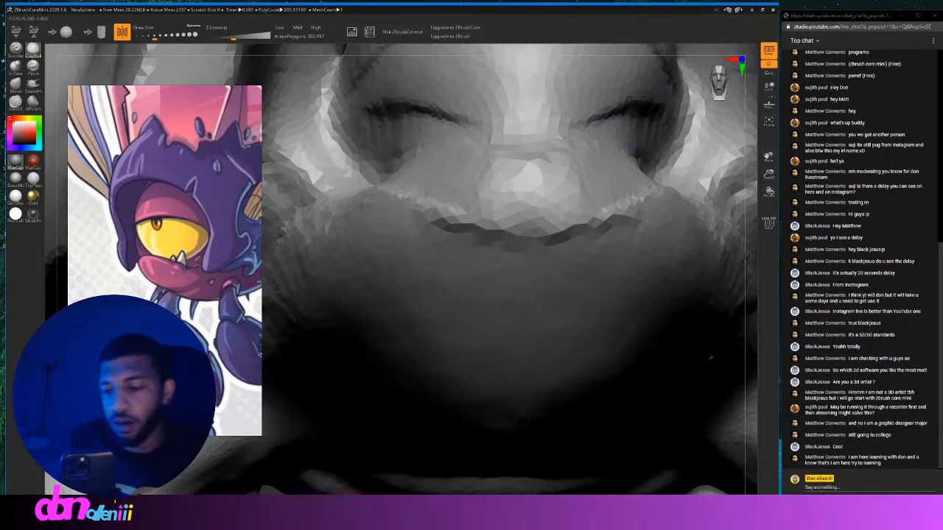
{"action": "key", "text": "ctrl+z"}
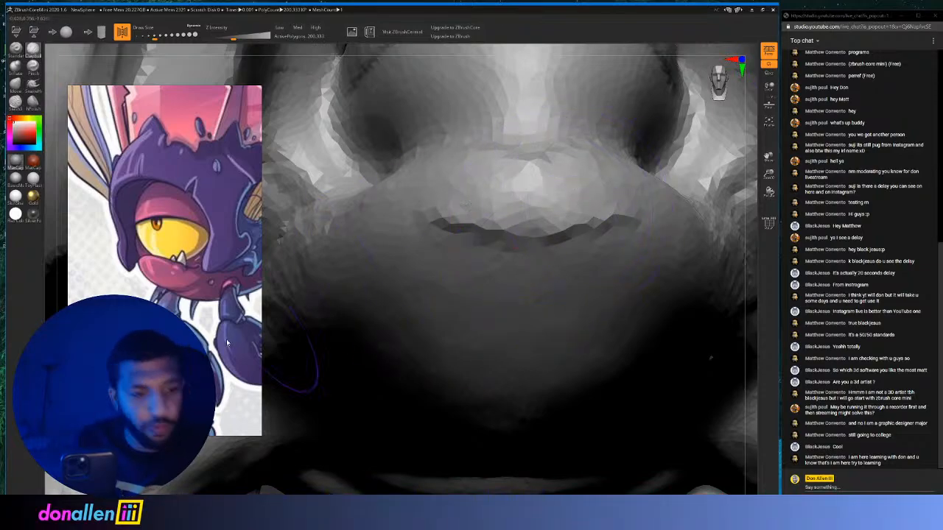
Try adding further strokes around the mouth line below the eyeball, then undo them.
{"action": "right_click_drag", "start_coordinate": [267, 494], "coordinate": [267, 431], "text": "ctrl"}
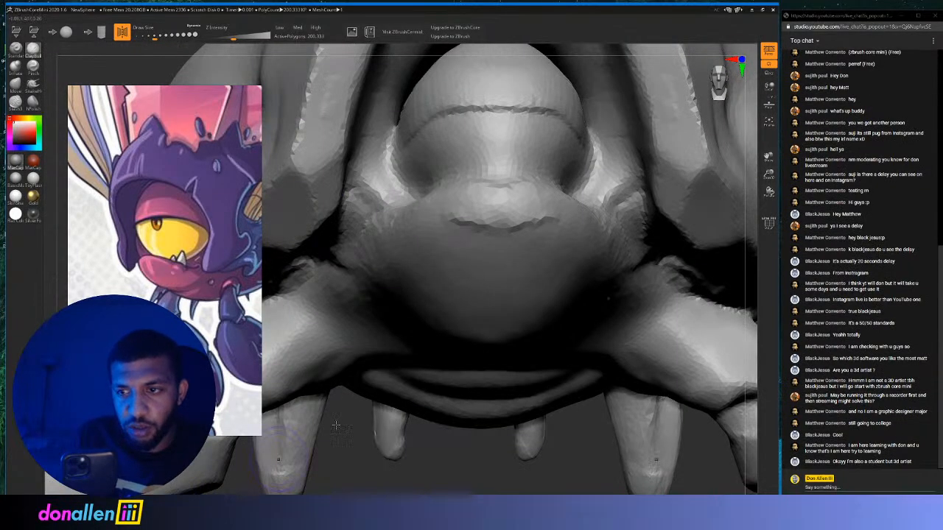
{"action": "mouse_move", "coordinate": [769, 174]}
{"action": "left_mouse_down"}
{"action": "mouse_move", "coordinate": [767, 213]}
{"action": "mouse_move", "coordinate": [767, 188]}
{"action": "left_mouse_up"}
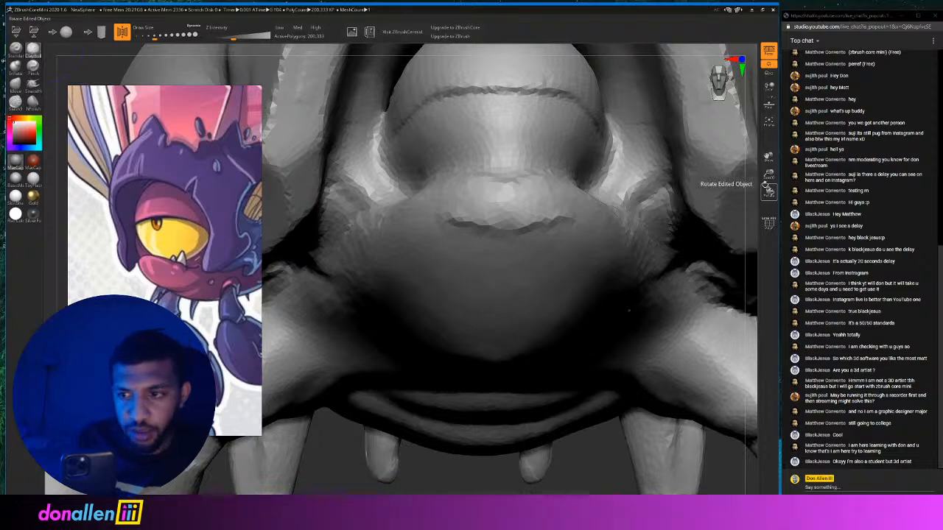
{"action": "mouse_move", "coordinate": [768, 175]}
{"action": "left_mouse_down"}
{"action": "mouse_move", "coordinate": [768, 184]}
{"action": "mouse_move", "coordinate": [768, 174]}
{"action": "mouse_move", "coordinate": [747, 170]}
{"action": "mouse_move", "coordinate": [735, 178]}
{"action": "mouse_move", "coordinate": [768, 168]}
{"action": "mouse_move", "coordinate": [763, 187]}
{"action": "mouse_move", "coordinate": [766, 154]}
{"action": "mouse_move", "coordinate": [755, 207]}
{"action": "mouse_move", "coordinate": [772, 176]}
{"action": "mouse_move", "coordinate": [771, 184]}
{"action": "left_mouse_up"}
{"action": "mouse_move", "coordinate": [372, 295]}
{"action": "left_mouse_down"}
{"action": "mouse_move", "coordinate": [418, 288]}
{"action": "mouse_move", "coordinate": [443, 327]}
{"action": "left_mouse_up"}
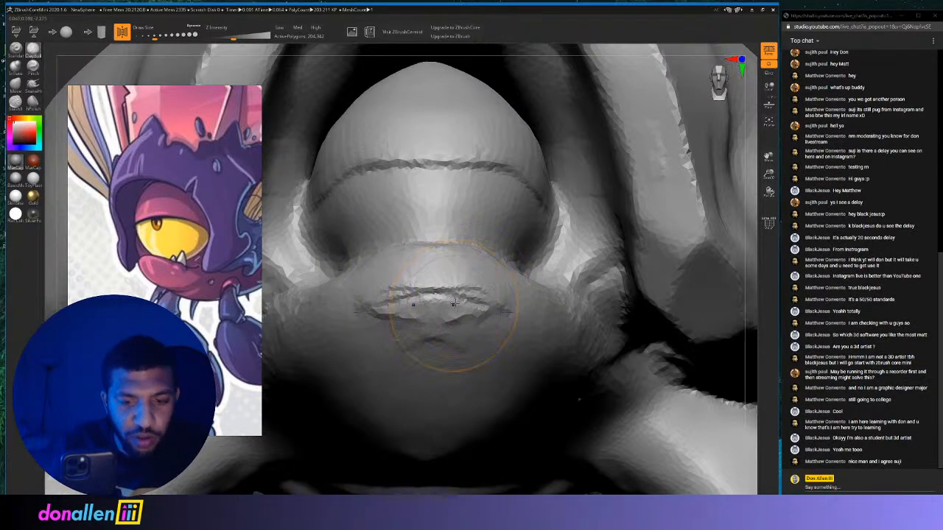
{"action": "key", "text": "ctrl+z"}
{"action": "key", "text": "ctrl+z"}
Smooth the area below the eyeball and build it up into a rounded, even lower lip.
{"action": "mouse_move", "coordinate": [541, 277]}
{"action": "left_mouse_down", "text": "shift"}
{"action": "mouse_move", "coordinate": [526, 289]}
{"action": "mouse_move", "coordinate": [487, 263]}
{"action": "mouse_move", "coordinate": [516, 275]}
{"action": "mouse_move", "coordinate": [494, 273]}
{"action": "left_mouse_up", "text": "shift"}
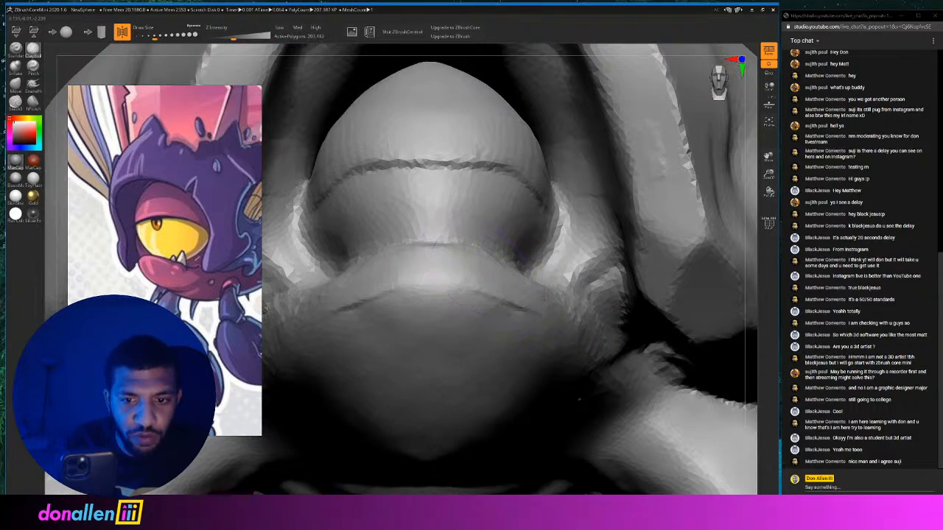
{"action": "mouse_move", "coordinate": [530, 311]}
{"action": "left_mouse_down"}
{"action": "mouse_move", "coordinate": [432, 274]}
{"action": "mouse_move", "coordinate": [497, 308]}
{"action": "left_mouse_up"}
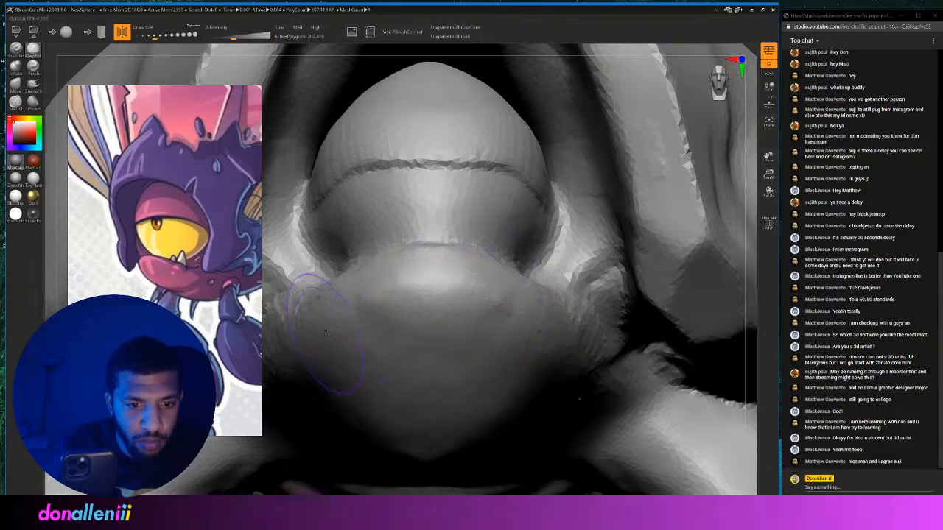
{"action": "mouse_move", "coordinate": [326, 333]}
{"action": "left_mouse_down"}
{"action": "mouse_move", "coordinate": [427, 372]}
{"action": "mouse_move", "coordinate": [372, 341]}
{"action": "mouse_move", "coordinate": [405, 358]}
{"action": "mouse_move", "coordinate": [379, 333]}
{"action": "mouse_move", "coordinate": [434, 367]}
{"action": "mouse_move", "coordinate": [486, 354]}
{"action": "left_mouse_up"}
{"action": "mouse_move", "coordinate": [441, 327]}
{"action": "left_mouse_down", "text": "shift"}
{"action": "mouse_move", "coordinate": [475, 354]}
{"action": "mouse_move", "coordinate": [451, 319]}
{"action": "mouse_move", "coordinate": [409, 330]}
{"action": "left_mouse_up", "text": "shift"}
{"action": "left_click_drag", "start_coordinate": [434, 394], "coordinate": [479, 434], "text": "shift"}
{"action": "mouse_move", "coordinate": [435, 294]}
{"action": "left_mouse_down"}
{"action": "mouse_move", "coordinate": [520, 320]}
{"action": "mouse_move", "coordinate": [482, 297]}
{"action": "mouse_move", "coordinate": [521, 319]}
{"action": "left_mouse_up"}
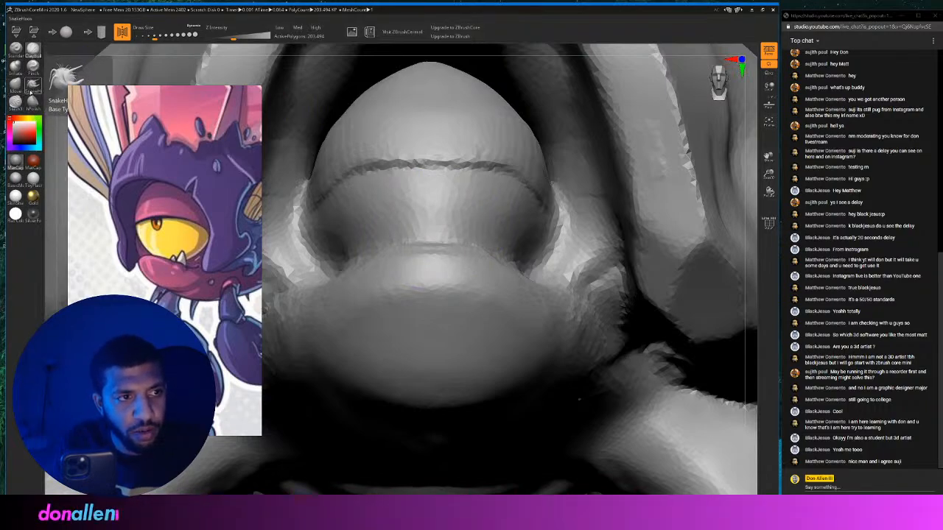
Carve a deep curved groove between the eyeball and the lower lip with the Slash3 brush.
{"action": "left_click", "coordinate": [31, 89]}
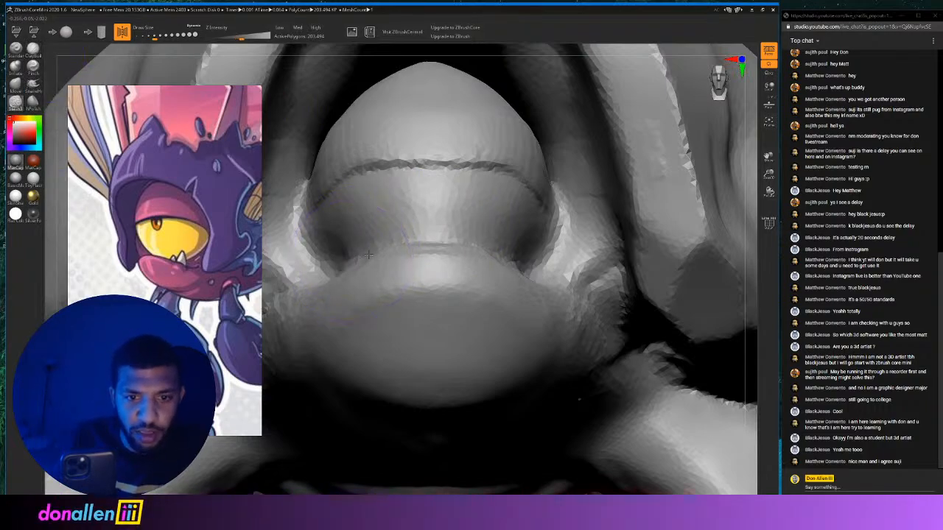
{"action": "mouse_move", "coordinate": [372, 252]}
{"action": "left_mouse_down"}
{"action": "mouse_move", "coordinate": [447, 241]}
{"action": "mouse_move", "coordinate": [522, 259]}
{"action": "left_mouse_up"}
{"action": "mouse_move", "coordinate": [367, 264]}
{"action": "left_mouse_down"}
{"action": "mouse_move", "coordinate": [363, 256]}
{"action": "mouse_move", "coordinate": [409, 241]}
{"action": "mouse_move", "coordinate": [472, 243]}
{"action": "mouse_move", "coordinate": [529, 271]}
{"action": "mouse_move", "coordinate": [532, 283]}
{"action": "left_mouse_up"}
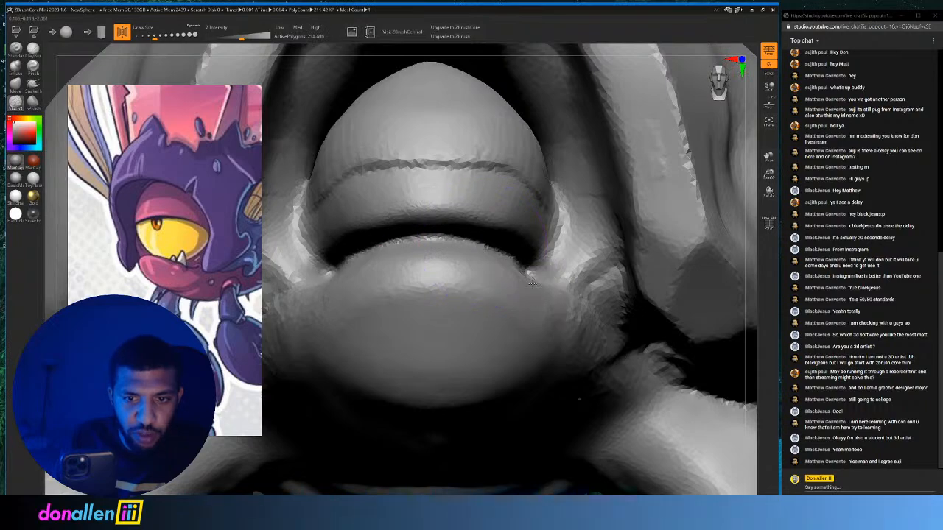
{"action": "left_click_drag", "start_coordinate": [498, 245], "coordinate": [533, 274]}
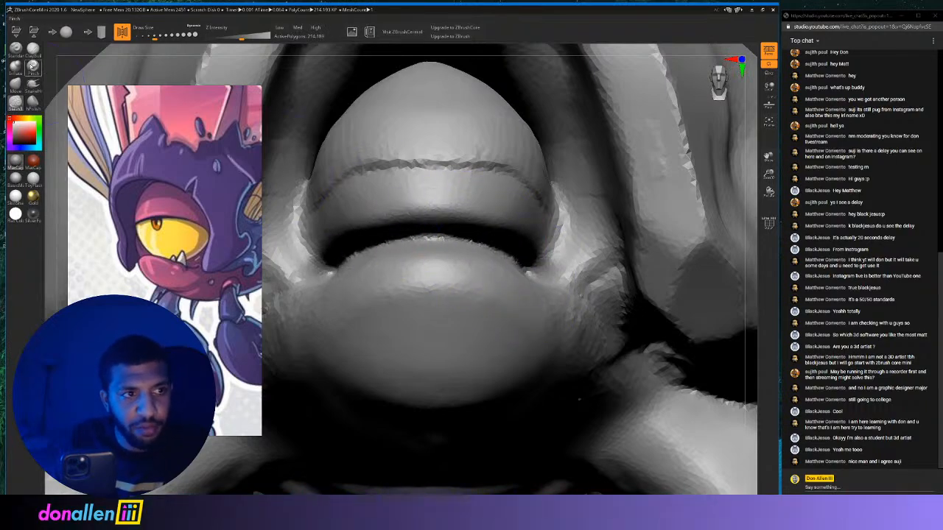
Tighten the groove between the eyeball and the lower lip into a thin crease with the Pinch brush.
{"action": "left_click", "coordinate": [32, 66]}
{"action": "mouse_move", "coordinate": [329, 269]}
{"action": "left_mouse_down"}
{"action": "mouse_move", "coordinate": [362, 241]}
{"action": "mouse_move", "coordinate": [417, 233]}
{"action": "mouse_move", "coordinate": [361, 243]}
{"action": "mouse_move", "coordinate": [322, 267]}
{"action": "mouse_move", "coordinate": [375, 246]}
{"action": "mouse_move", "coordinate": [325, 268]}
{"action": "left_mouse_up"}
{"action": "mouse_move", "coordinate": [516, 258]}
{"action": "left_mouse_down"}
{"action": "mouse_move", "coordinate": [554, 277]}
{"action": "mouse_move", "coordinate": [545, 267]}
{"action": "left_mouse_up"}
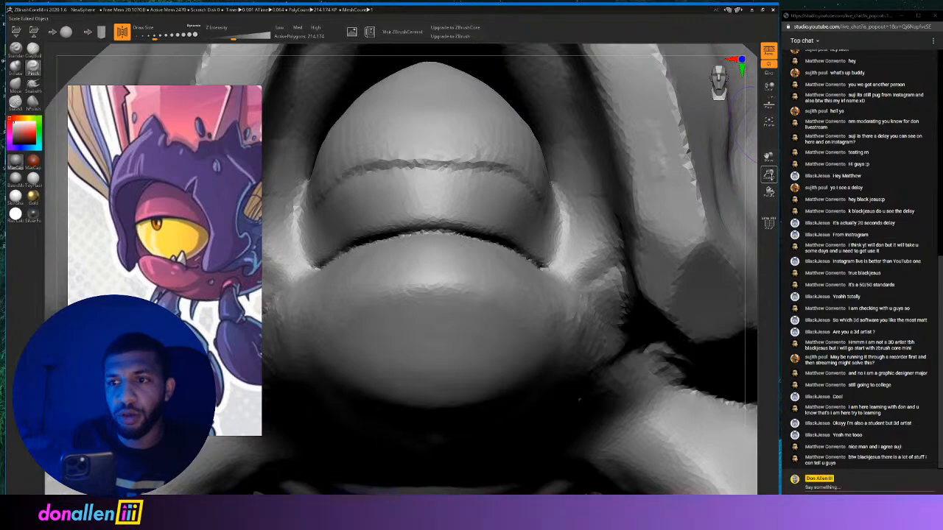
Examine the whole creature from the back, side and front, checking the shell, face and legs.
{"action": "left_click_drag", "start_coordinate": [770, 177], "coordinate": [703, 107]}
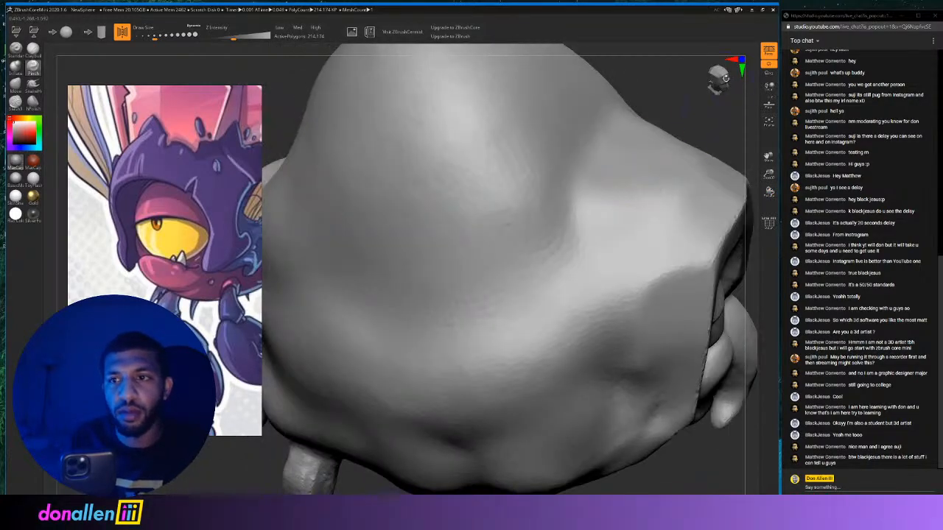
{"action": "left_click_drag", "start_coordinate": [725, 76], "coordinate": [672, 143]}
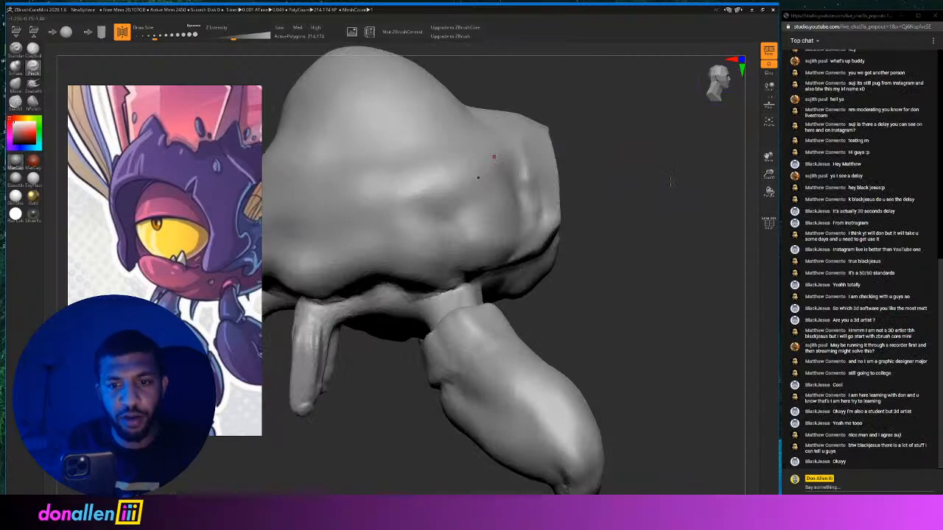
{"action": "left_click_drag", "start_coordinate": [671, 182], "coordinate": [694, 185]}
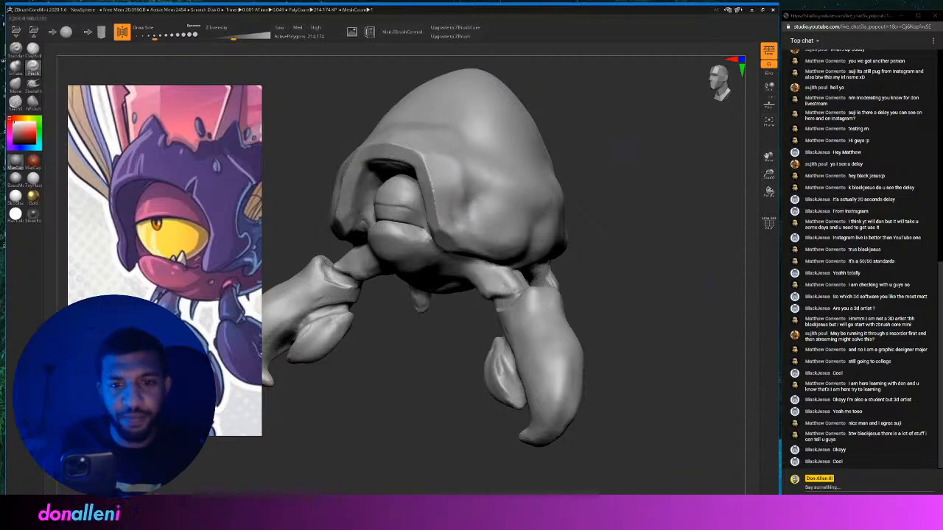
{"action": "left_click_drag", "start_coordinate": [579, 147], "coordinate": [608, 164]}
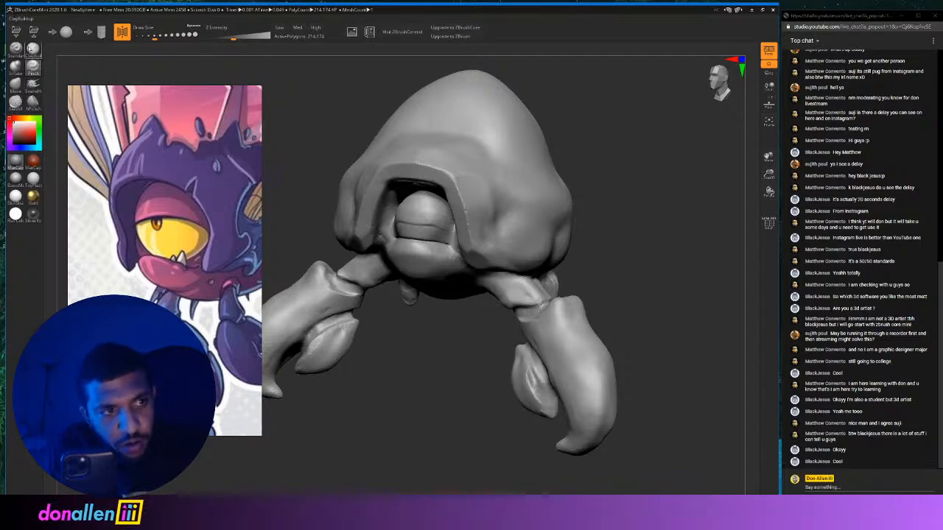
Select the ClayBuildup brush and reframe the reference image to show the crystal shell, wings and hind legs.
{"action": "left_click", "coordinate": [32, 49]}
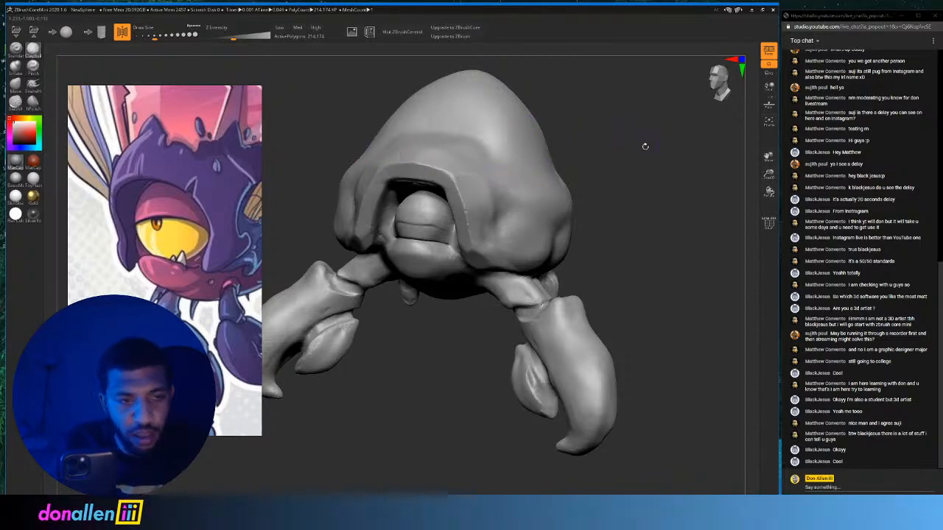
{"action": "left_click_drag", "start_coordinate": [645, 146], "coordinate": [608, 188]}
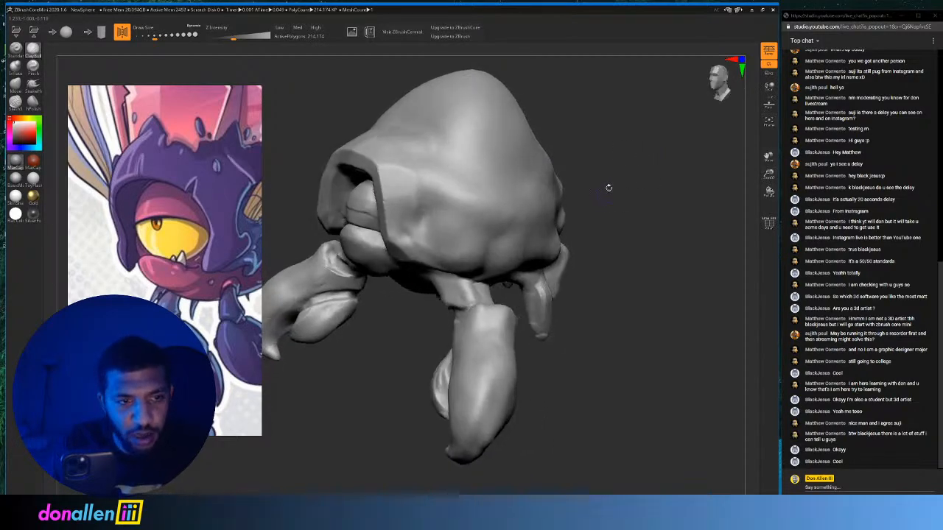
{"action": "mouse_move", "coordinate": [607, 134]}
{"action": "left_mouse_down"}
{"action": "mouse_move", "coordinate": [625, 156]}
{"action": "mouse_move", "coordinate": [619, 165]}
{"action": "left_mouse_up"}
{"action": "mouse_move", "coordinate": [244, 171]}
{"action": "left_mouse_down", "text": "alt"}
{"action": "mouse_move", "coordinate": [194, 236]}
{"action": "mouse_move", "coordinate": [207, 205]}
{"action": "mouse_move", "coordinate": [233, 196]}
{"action": "mouse_move", "coordinate": [208, 223]}
{"action": "mouse_move", "coordinate": [217, 213]}
{"action": "left_mouse_up", "text": "alt"}
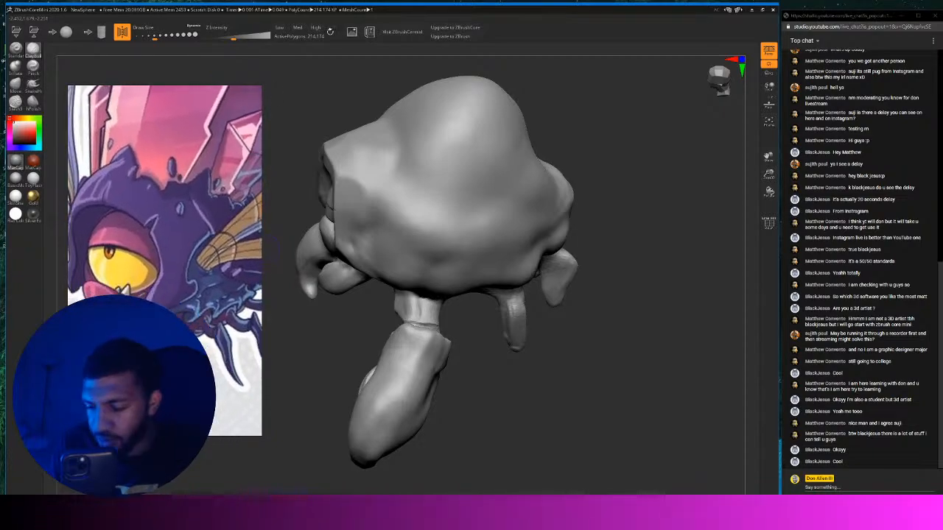
{"action": "scroll", "coordinate": [172, 180], "scroll_direction": "down", "scroll_amount": 2}
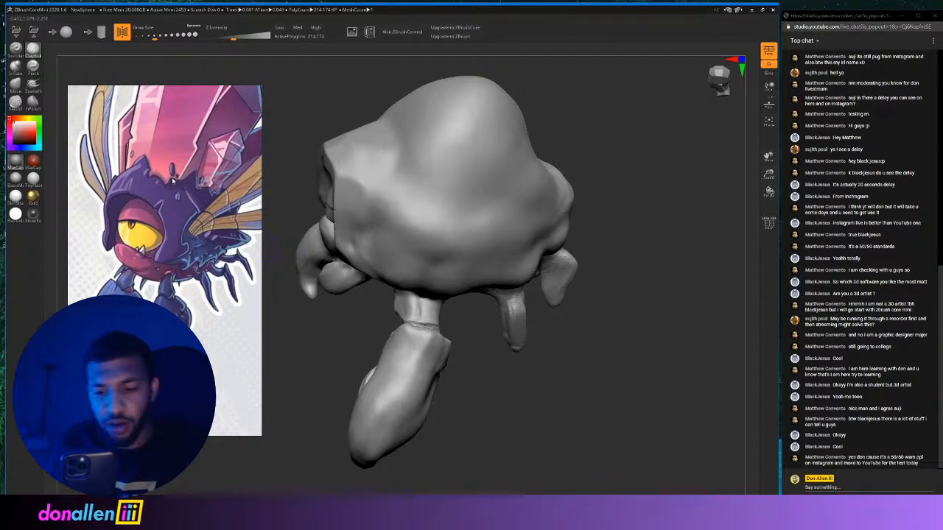
{"action": "left_click_drag", "start_coordinate": [146, 192], "coordinate": [144, 231]}
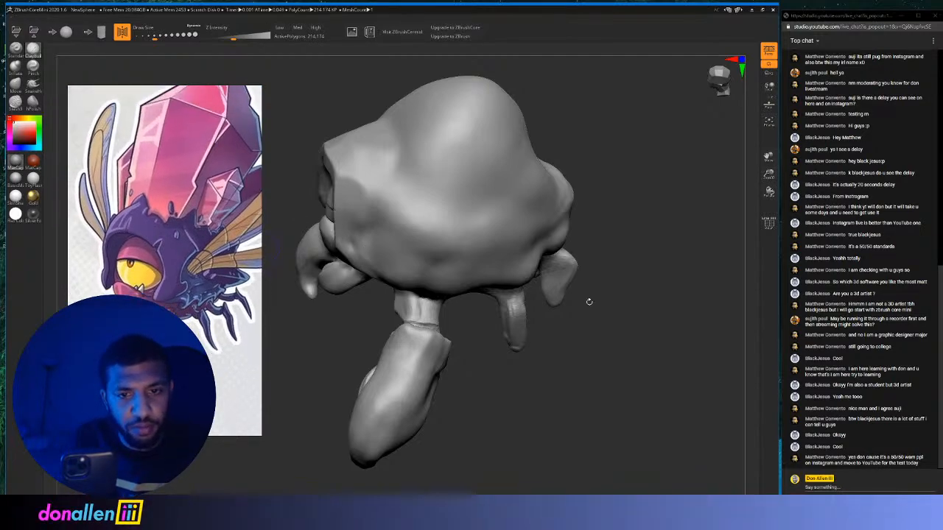
Build up the middle hind leg with the ClayBuildup brush and smooth it into a fuller, rounded form.
{"action": "left_click_drag", "start_coordinate": [674, 286], "coordinate": [694, 275], "text": "shift"}
{"action": "mouse_move", "coordinate": [671, 235]}
{"action": "left_mouse_down"}
{"action": "mouse_move", "coordinate": [615, 265]}
{"action": "mouse_move", "coordinate": [654, 256]}
{"action": "mouse_move", "coordinate": [648, 287]}
{"action": "mouse_move", "coordinate": [698, 244]}
{"action": "mouse_move", "coordinate": [697, 184]}
{"action": "mouse_move", "coordinate": [743, 131]}
{"action": "left_mouse_up"}
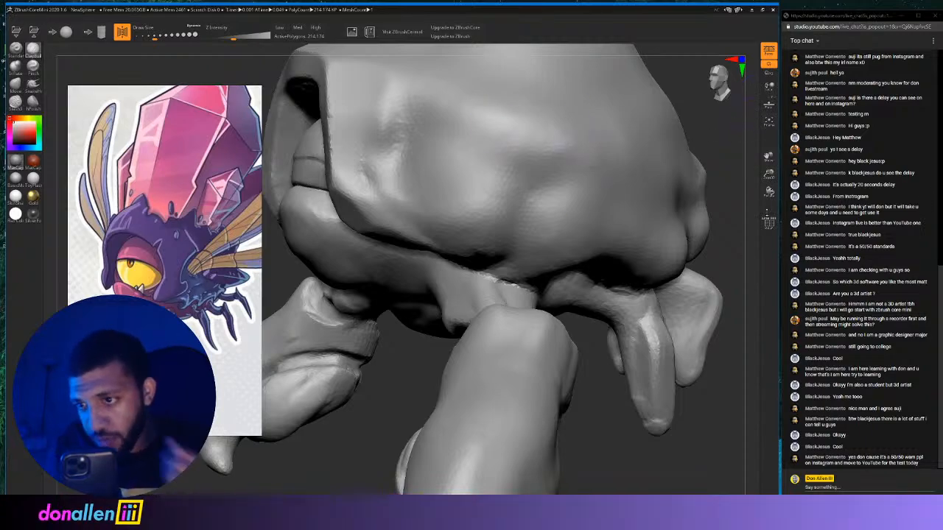
{"action": "mouse_move", "coordinate": [768, 157]}
{"action": "left_mouse_down"}
{"action": "mouse_move", "coordinate": [709, 148]}
{"action": "mouse_move", "coordinate": [667, 127]}
{"action": "left_mouse_up"}
{"action": "mouse_move", "coordinate": [452, 291]}
{"action": "left_mouse_down"}
{"action": "mouse_move", "coordinate": [450, 357]}
{"action": "mouse_move", "coordinate": [447, 317]}
{"action": "left_mouse_up"}
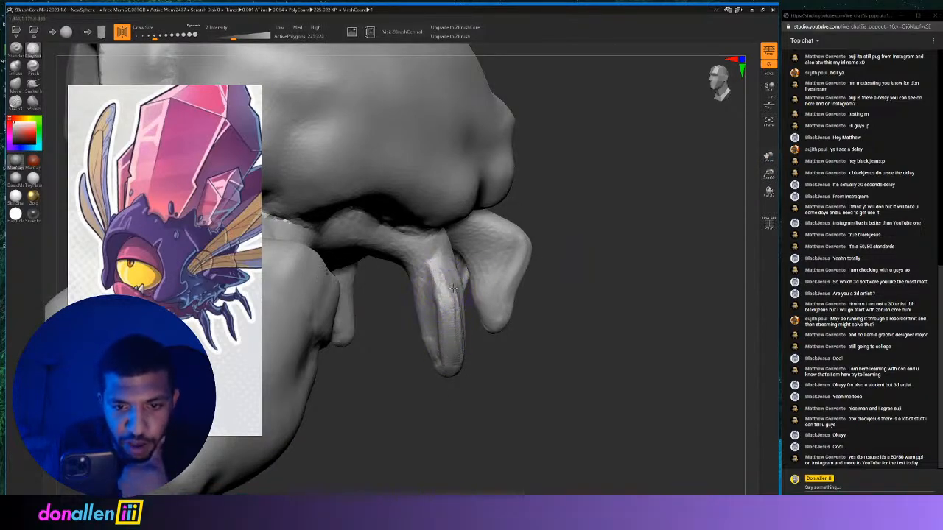
{"action": "mouse_move", "coordinate": [456, 316]}
{"action": "left_mouse_down"}
{"action": "mouse_move", "coordinate": [454, 359]}
{"action": "mouse_move", "coordinate": [450, 331]}
{"action": "mouse_move", "coordinate": [441, 354]}
{"action": "mouse_move", "coordinate": [445, 298]}
{"action": "mouse_move", "coordinate": [434, 274]}
{"action": "mouse_move", "coordinate": [463, 357]}
{"action": "left_mouse_up"}
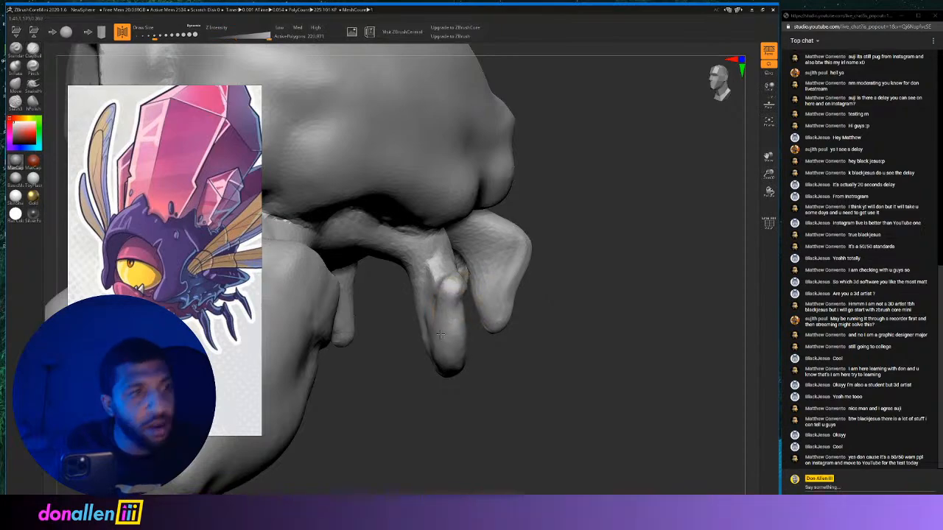
{"action": "left_click_drag", "start_coordinate": [154, 35], "coordinate": [161, 35]}
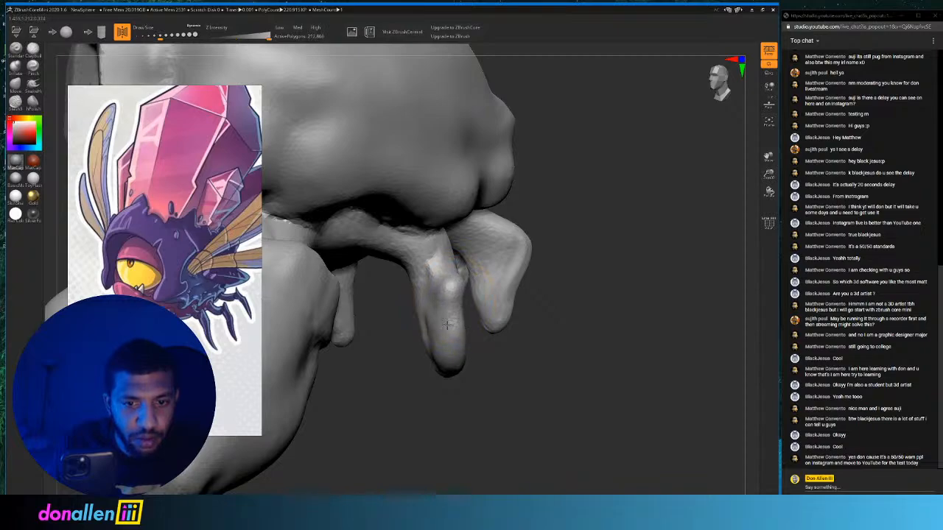
{"action": "mouse_move", "coordinate": [438, 274]}
{"action": "left_mouse_down", "text": "shift"}
{"action": "mouse_move", "coordinate": [426, 255]}
{"action": "mouse_move", "coordinate": [446, 278]}
{"action": "mouse_move", "coordinate": [432, 271]}
{"action": "mouse_move", "coordinate": [441, 259]}
{"action": "mouse_move", "coordinate": [420, 309]}
{"action": "mouse_move", "coordinate": [459, 330]}
{"action": "mouse_move", "coordinate": [453, 368]}
{"action": "mouse_move", "coordinate": [451, 296]}
{"action": "mouse_move", "coordinate": [454, 340]}
{"action": "mouse_move", "coordinate": [436, 318]}
{"action": "mouse_move", "coordinate": [451, 302]}
{"action": "mouse_move", "coordinate": [453, 316]}
{"action": "left_mouse_up", "text": "shift"}
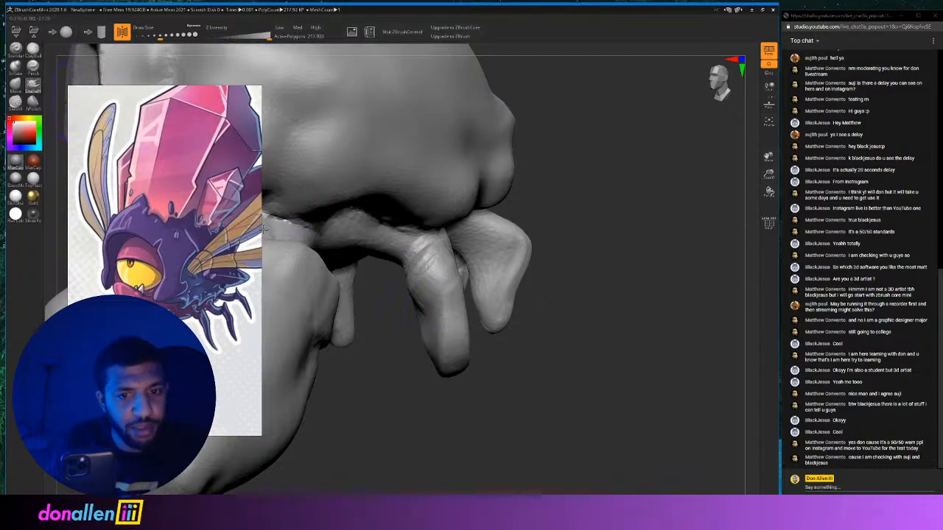
Stretch the middle hind leg's tip into a long tapered spike with a larger SnakeHook brush, and smooth the leg's upper joint.
{"action": "left_click_drag", "start_coordinate": [451, 374], "coordinate": [450, 429]}
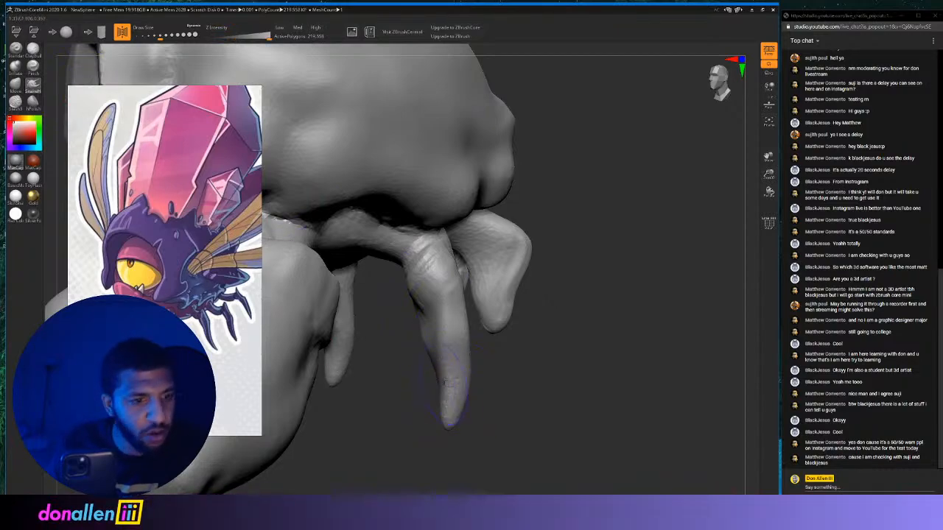
{"action": "key", "text": "ctrl+z"}
{"action": "left_click", "coordinate": [164, 34]}
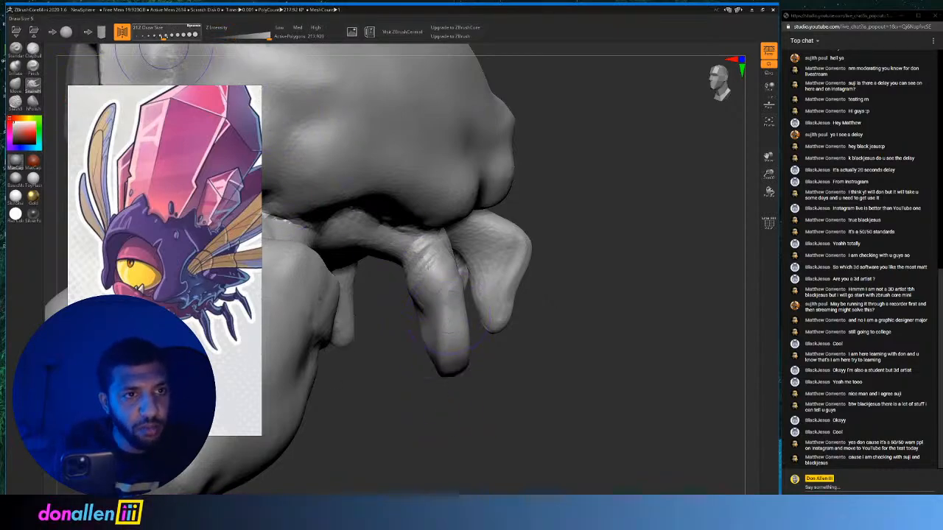
{"action": "left_click_drag", "start_coordinate": [455, 374], "coordinate": [485, 485]}
{"action": "mouse_move", "coordinate": [600, 341]}
{"action": "left_mouse_down"}
{"action": "mouse_move", "coordinate": [615, 335]}
{"action": "mouse_move", "coordinate": [575, 329]}
{"action": "mouse_move", "coordinate": [531, 242]}
{"action": "mouse_move", "coordinate": [566, 225]}
{"action": "mouse_move", "coordinate": [563, 311]}
{"action": "mouse_move", "coordinate": [598, 331]}
{"action": "mouse_move", "coordinate": [555, 265]}
{"action": "left_mouse_up"}
{"action": "mouse_move", "coordinate": [523, 227]}
{"action": "left_mouse_down", "text": "shift"}
{"action": "mouse_move", "coordinate": [502, 221]}
{"action": "mouse_move", "coordinate": [510, 224]}
{"action": "left_mouse_up", "text": "shift"}
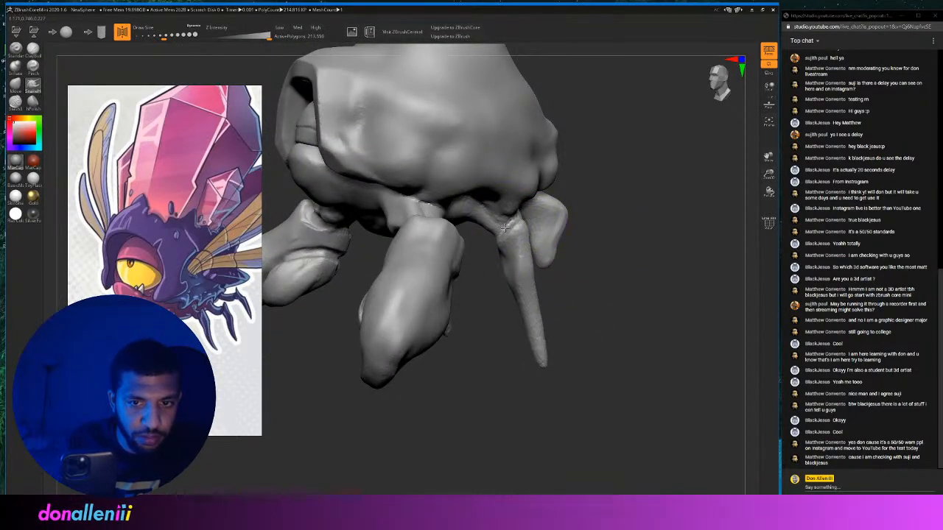
{"action": "left_click_drag", "start_coordinate": [621, 288], "coordinate": [564, 283]}
{"action": "left_click_drag", "start_coordinate": [439, 227], "coordinate": [432, 235], "text": "shift"}
Try to stretch the rearmost pair of legs into long thin spikes with the SnakeHook brush.
{"action": "left_click_drag", "start_coordinate": [518, 324], "coordinate": [451, 320]}
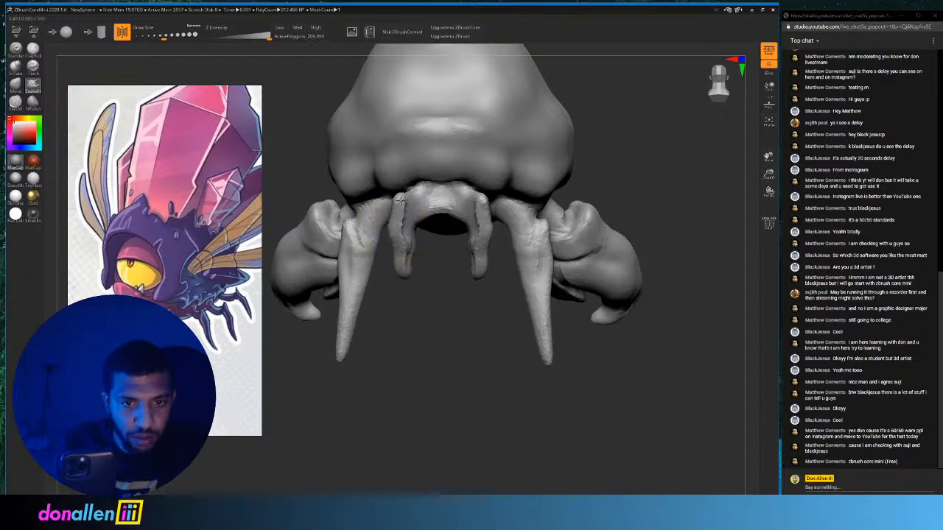
{"action": "left_click_drag", "start_coordinate": [403, 274], "coordinate": [410, 353]}
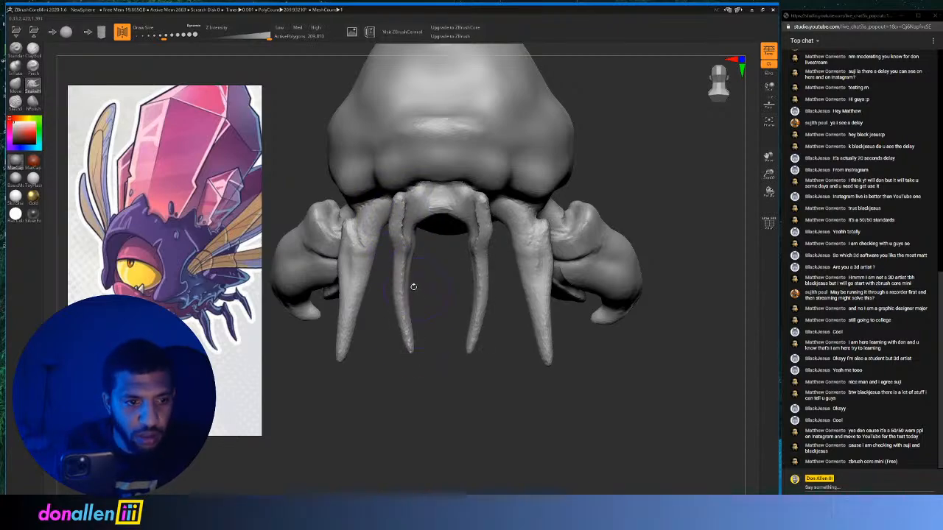
{"action": "key", "text": "ctrl+z"}
{"action": "mouse_move", "coordinate": [398, 257]}
{"action": "left_mouse_down"}
{"action": "mouse_move", "coordinate": [383, 316]}
{"action": "mouse_move", "coordinate": [400, 354]}
{"action": "mouse_move", "coordinate": [624, 201]}
{"action": "left_mouse_up"}
{"action": "key", "text": "ctrl+z"}
{"action": "key", "text": "ctrl+z"}
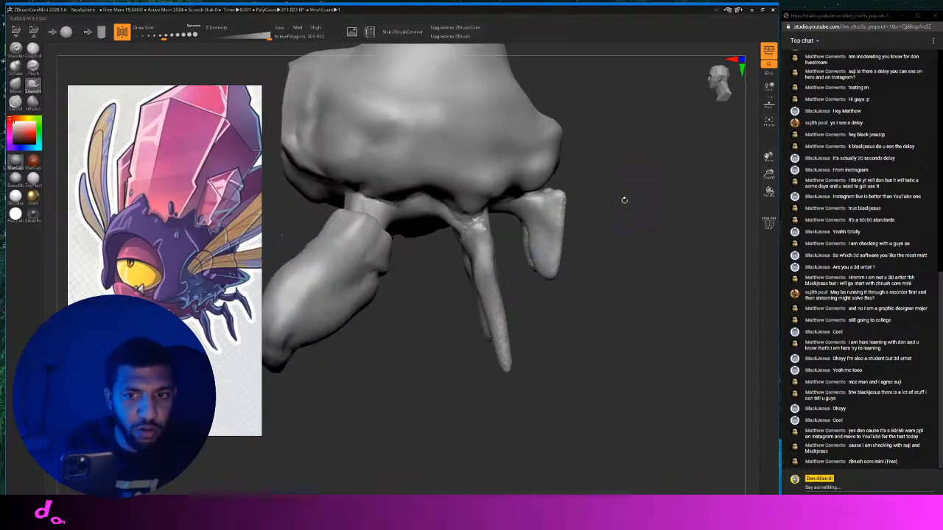
{"action": "left_click_drag", "start_coordinate": [554, 268], "coordinate": [532, 293]}
{"action": "key", "text": "ctrl+z"}
Splay the rearmost legs outward and lift their bases with an enlarged Move brush.
{"action": "left_click_drag", "start_coordinate": [566, 239], "coordinate": [553, 241]}
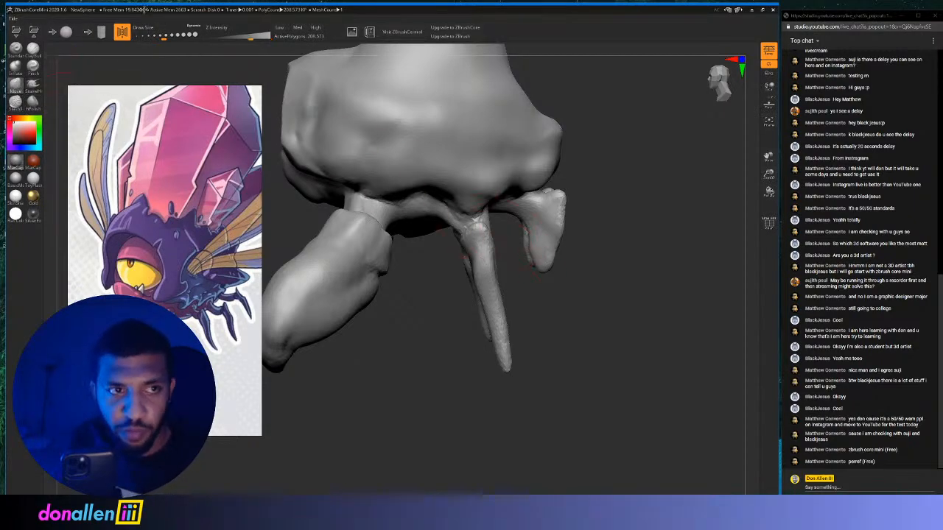
{"action": "left_click", "coordinate": [174, 35]}
{"action": "left_click_drag", "start_coordinate": [541, 256], "coordinate": [560, 260]}
{"action": "mouse_move", "coordinate": [639, 248]}
{"action": "left_mouse_down"}
{"action": "mouse_move", "coordinate": [670, 249]}
{"action": "mouse_move", "coordinate": [478, 280]}
{"action": "left_mouse_up"}
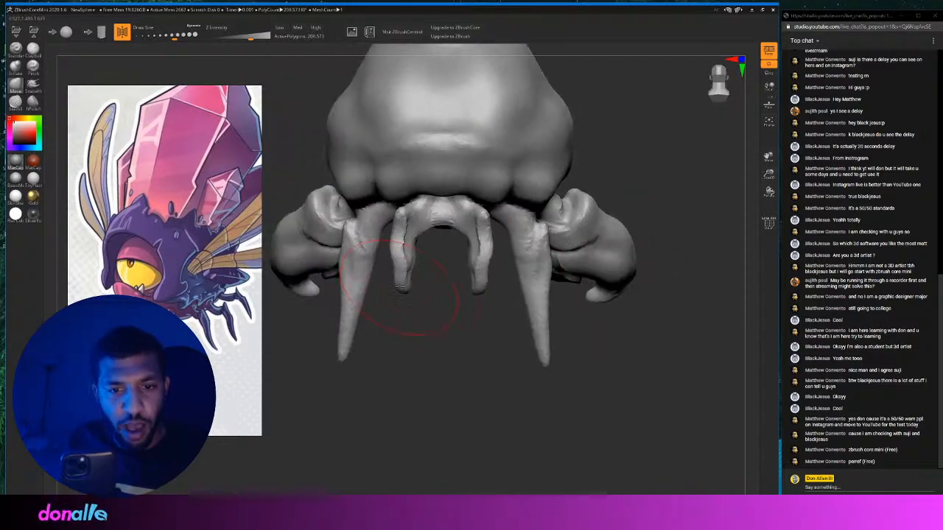
{"action": "mouse_move", "coordinate": [406, 285]}
{"action": "left_mouse_down"}
{"action": "mouse_move", "coordinate": [364, 284]}
{"action": "mouse_move", "coordinate": [385, 266]}
{"action": "mouse_move", "coordinate": [373, 291]}
{"action": "mouse_move", "coordinate": [381, 293]}
{"action": "left_mouse_up"}
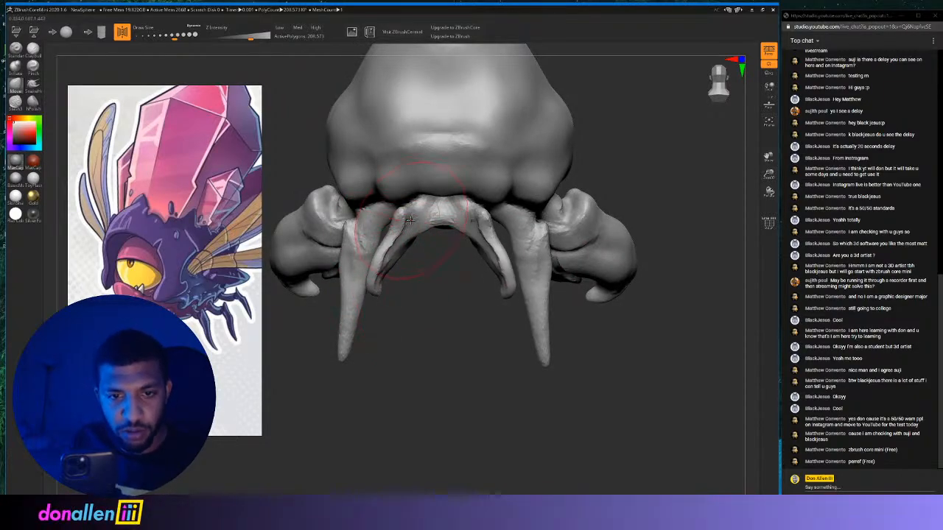
{"action": "mouse_move", "coordinate": [411, 220]}
{"action": "left_mouse_down"}
{"action": "mouse_move", "coordinate": [427, 203]}
{"action": "mouse_move", "coordinate": [435, 216]}
{"action": "mouse_move", "coordinate": [416, 206]}
{"action": "left_mouse_up"}
Smooth the ridge across the lower back of the shell.
{"action": "mouse_move", "coordinate": [516, 187]}
{"action": "left_mouse_down"}
{"action": "mouse_move", "coordinate": [518, 196]}
{"action": "mouse_move", "coordinate": [541, 198]}
{"action": "mouse_move", "coordinate": [573, 178]}
{"action": "left_mouse_up"}
{"action": "left_click_drag", "start_coordinate": [625, 146], "coordinate": [616, 157]}
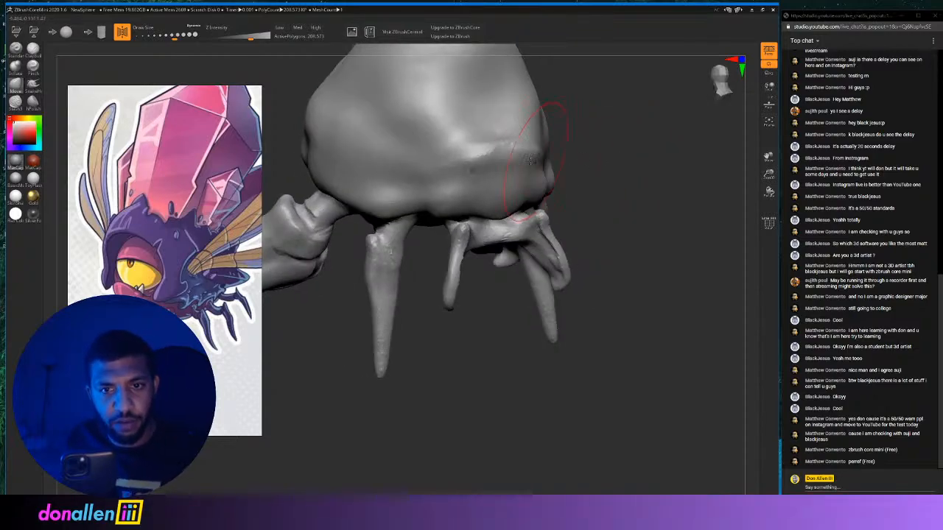
{"action": "mouse_move", "coordinate": [476, 156]}
{"action": "left_mouse_down", "text": "shift"}
{"action": "mouse_move", "coordinate": [511, 147]}
{"action": "mouse_move", "coordinate": [484, 149]}
{"action": "left_mouse_up", "text": "shift"}
{"action": "mouse_move", "coordinate": [595, 146]}
{"action": "left_mouse_down"}
{"action": "mouse_move", "coordinate": [632, 143]}
{"action": "mouse_move", "coordinate": [610, 158]}
{"action": "mouse_move", "coordinate": [582, 151]}
{"action": "mouse_move", "coordinate": [465, 268]}
{"action": "mouse_move", "coordinate": [450, 299]}
{"action": "mouse_move", "coordinate": [498, 275]}
{"action": "mouse_move", "coordinate": [488, 286]}
{"action": "mouse_move", "coordinate": [475, 258]}
{"action": "mouse_move", "coordinate": [513, 264]}
{"action": "mouse_move", "coordinate": [513, 323]}
{"action": "mouse_move", "coordinate": [518, 307]}
{"action": "mouse_move", "coordinate": [505, 305]}
{"action": "left_mouse_up"}
Build up the rearmost legs and the bridge between them with a smaller ClayBuildup brush.
{"action": "left_click", "coordinate": [30, 50]}
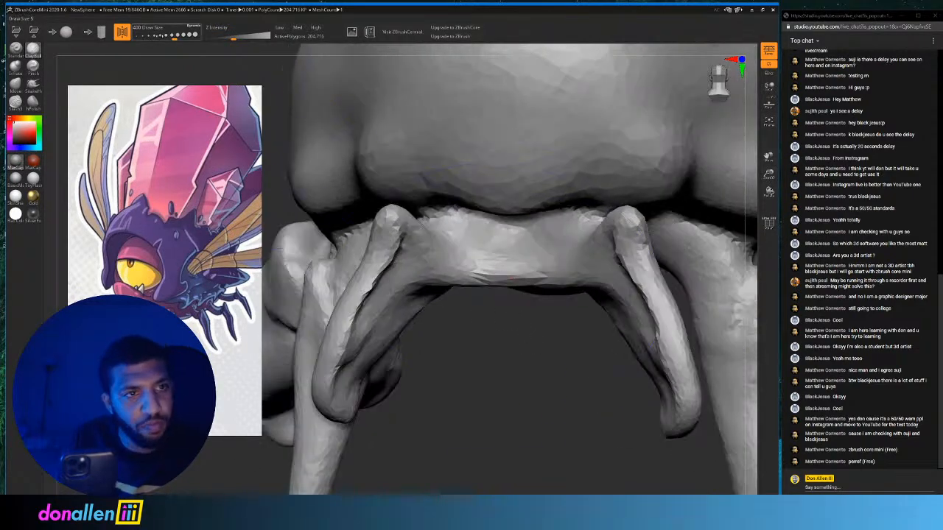
{"action": "left_click_drag", "start_coordinate": [173, 35], "coordinate": [163, 35]}
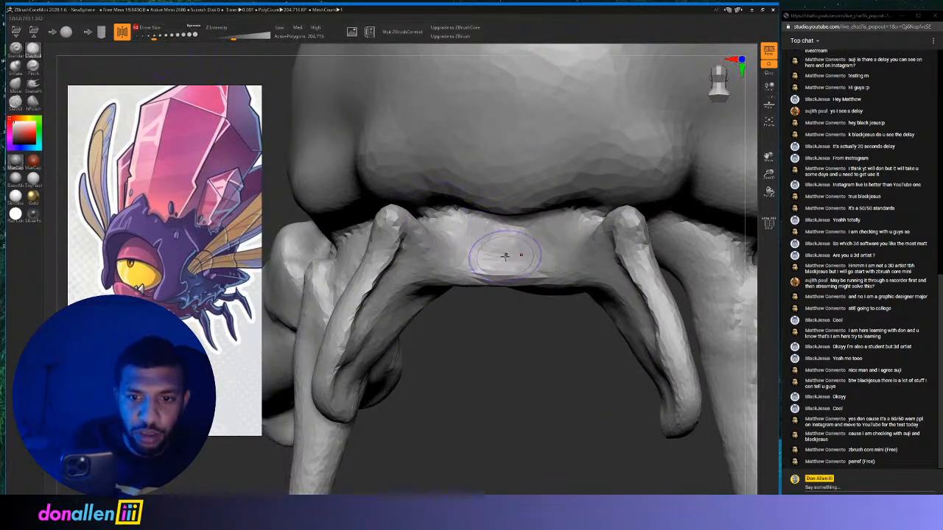
{"action": "left_click_drag", "start_coordinate": [506, 255], "coordinate": [507, 278]}
{"action": "mouse_move", "coordinate": [475, 262]}
{"action": "right_mouse_down"}
{"action": "mouse_move", "coordinate": [611, 323]}
{"action": "mouse_move", "coordinate": [505, 297]}
{"action": "right_mouse_up"}
{"action": "mouse_move", "coordinate": [505, 297]}
{"action": "left_mouse_down", "text": "shift"}
{"action": "mouse_move", "coordinate": [456, 293]}
{"action": "mouse_move", "coordinate": [372, 420]}
{"action": "left_mouse_up", "text": "shift"}
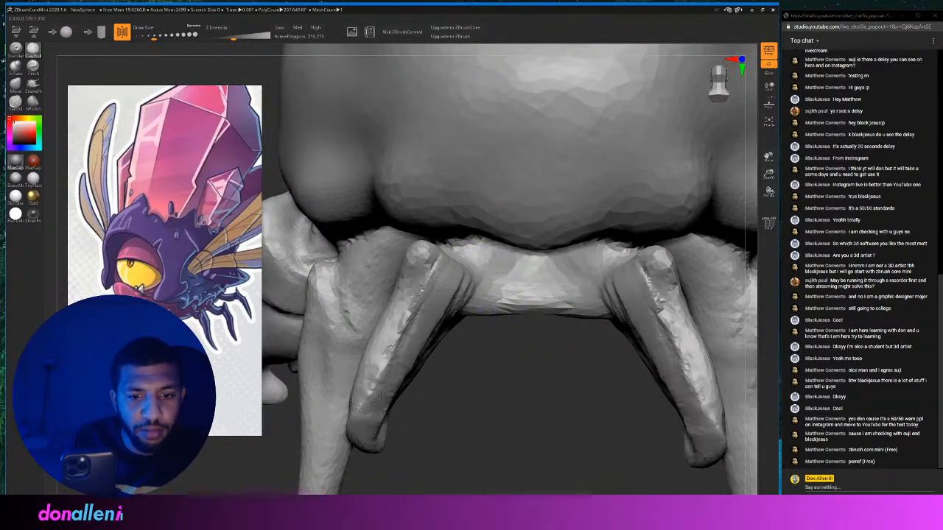
{"action": "mouse_move", "coordinate": [482, 304]}
{"action": "left_mouse_down"}
{"action": "mouse_move", "coordinate": [516, 284]}
{"action": "mouse_move", "coordinate": [536, 288]}
{"action": "mouse_move", "coordinate": [532, 324]}
{"action": "mouse_move", "coordinate": [541, 285]}
{"action": "mouse_move", "coordinate": [498, 300]}
{"action": "mouse_move", "coordinate": [497, 283]}
{"action": "mouse_move", "coordinate": [497, 303]}
{"action": "mouse_move", "coordinate": [480, 275]}
{"action": "mouse_move", "coordinate": [434, 329]}
{"action": "mouse_move", "coordinate": [439, 373]}
{"action": "left_mouse_up"}
Refine and smooth the rearmost legs and the area where they join the body.
{"action": "mouse_move", "coordinate": [507, 364]}
{"action": "left_mouse_down", "text": "alt"}
{"action": "mouse_move", "coordinate": [516, 307]}
{"action": "mouse_move", "coordinate": [435, 255]}
{"action": "left_mouse_up", "text": "alt"}
{"action": "left_click_drag", "start_coordinate": [470, 150], "coordinate": [438, 242]}
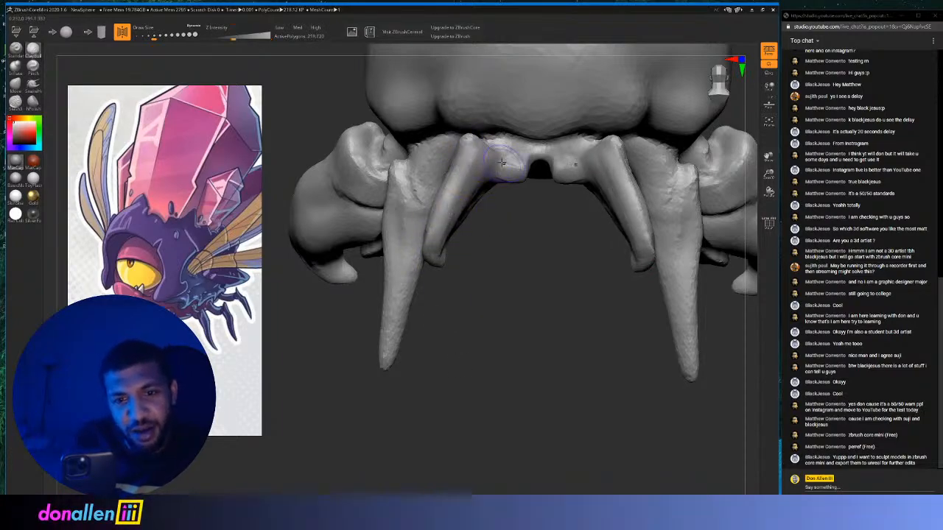
{"action": "mouse_move", "coordinate": [552, 198]}
{"action": "left_mouse_down"}
{"action": "mouse_move", "coordinate": [539, 243]}
{"action": "mouse_move", "coordinate": [527, 247]}
{"action": "left_mouse_up"}
{"action": "mouse_move", "coordinate": [418, 162]}
{"action": "left_mouse_down"}
{"action": "mouse_move", "coordinate": [466, 196]}
{"action": "mouse_move", "coordinate": [421, 162]}
{"action": "mouse_move", "coordinate": [436, 173]}
{"action": "left_mouse_up"}
{"action": "left_click_drag", "start_coordinate": [471, 255], "coordinate": [462, 228]}
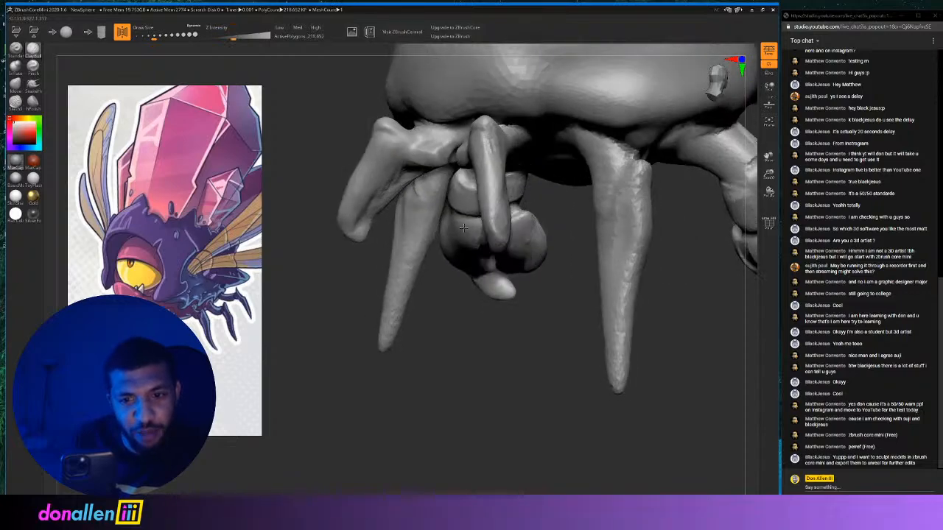
{"action": "left_click_drag", "start_coordinate": [494, 172], "coordinate": [488, 144]}
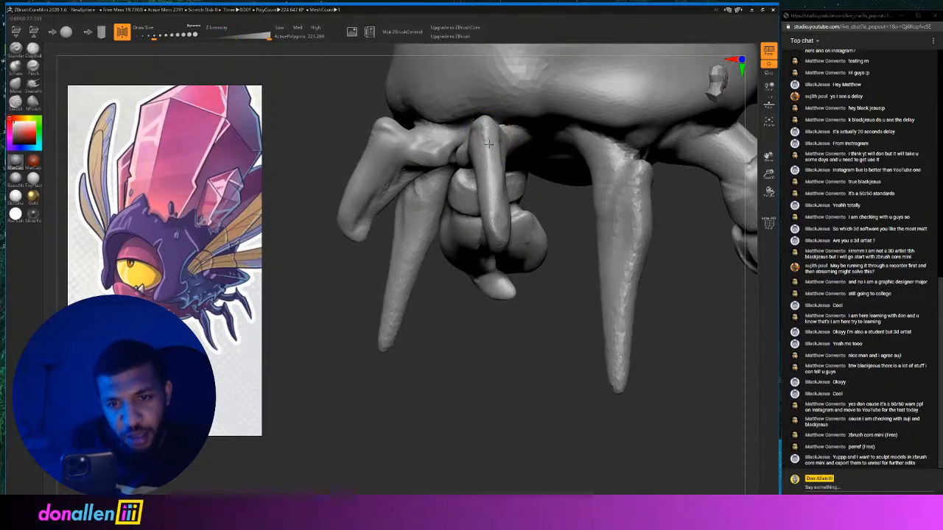
{"action": "left_click_drag", "start_coordinate": [364, 220], "coordinate": [390, 184]}
Build up a rounded knee at the top of the middle hind leg with ClayBuildup and smooth it.
{"action": "mouse_move", "coordinate": [572, 292]}
{"action": "left_mouse_down"}
{"action": "mouse_move", "coordinate": [493, 331]}
{"action": "mouse_move", "coordinate": [504, 324]}
{"action": "left_mouse_up"}
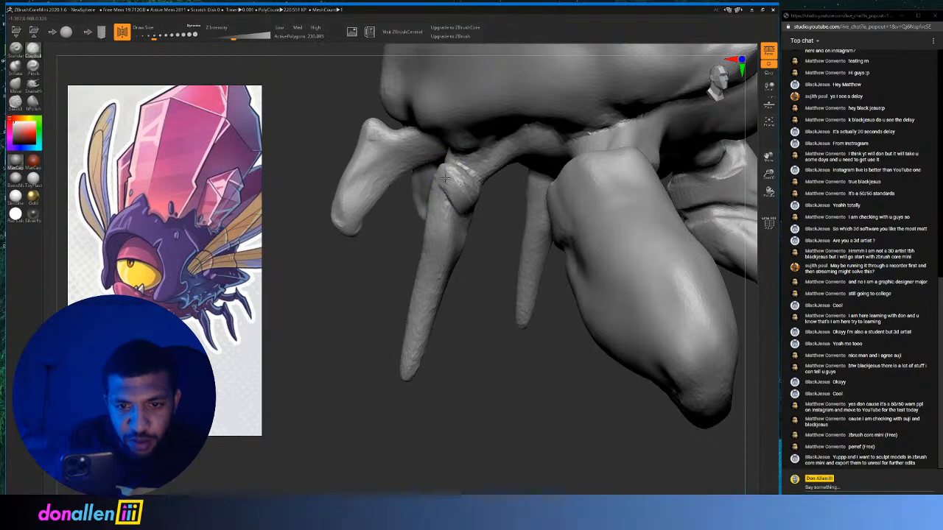
{"action": "mouse_move", "coordinate": [453, 200]}
{"action": "left_mouse_down"}
{"action": "mouse_move", "coordinate": [477, 188]}
{"action": "mouse_move", "coordinate": [472, 166]}
{"action": "mouse_move", "coordinate": [436, 181]}
{"action": "left_mouse_up"}
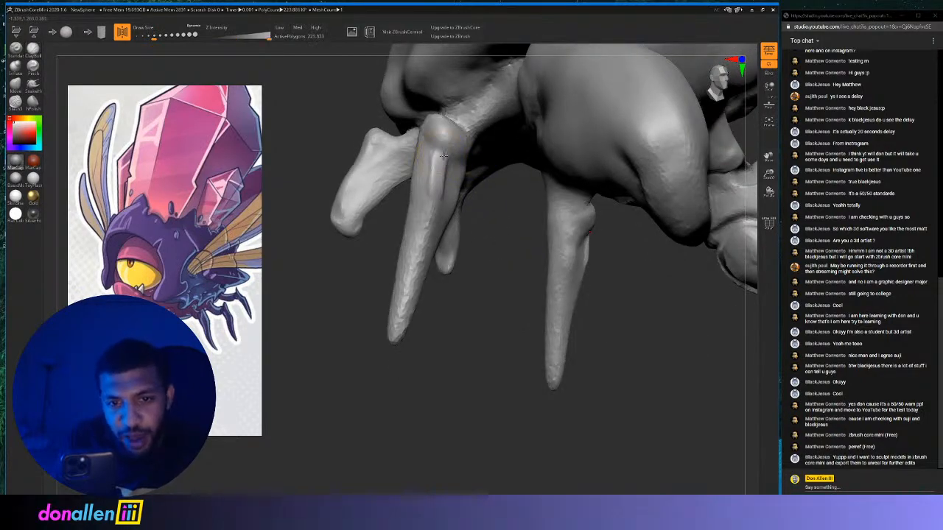
{"action": "left_click_drag", "start_coordinate": [487, 255], "coordinate": [561, 286]}
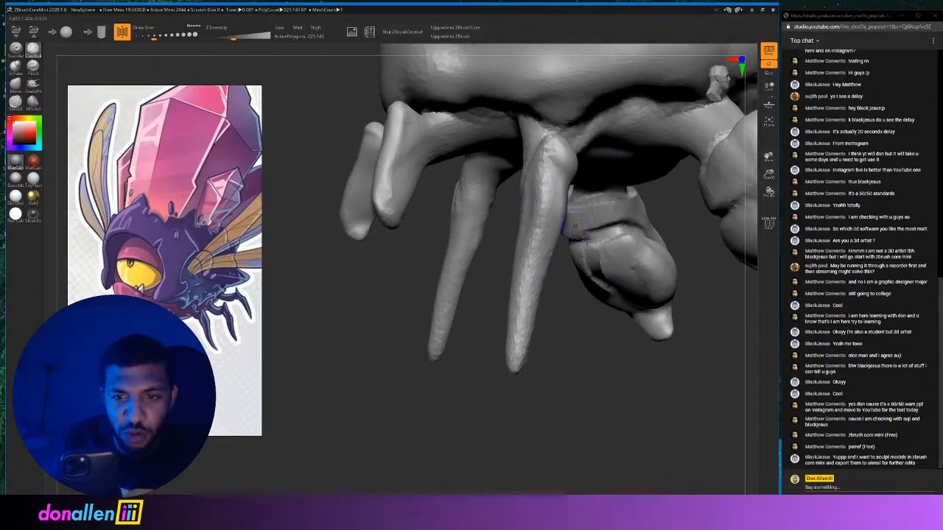
{"action": "left_click_drag", "start_coordinate": [547, 348], "coordinate": [594, 365]}
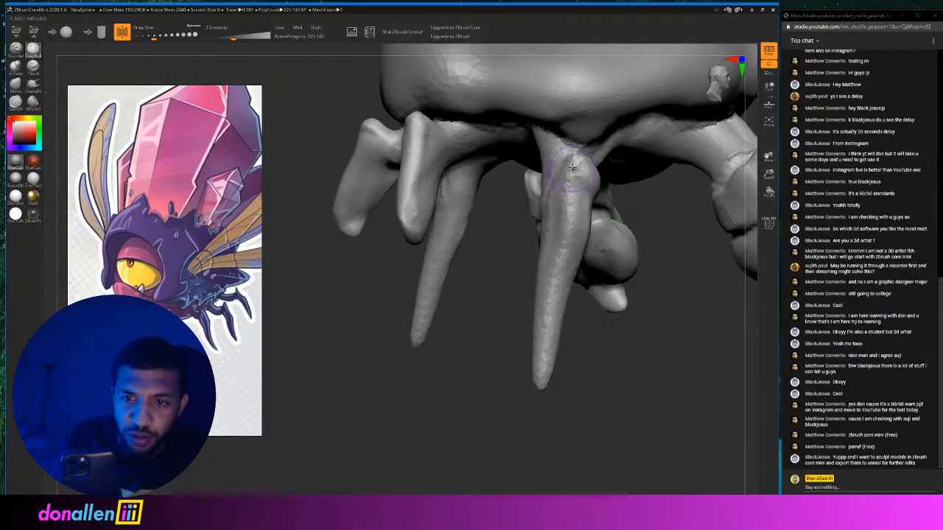
{"action": "mouse_move", "coordinate": [569, 175]}
{"action": "left_mouse_down"}
{"action": "mouse_move", "coordinate": [554, 208]}
{"action": "mouse_move", "coordinate": [564, 199]}
{"action": "mouse_move", "coordinate": [561, 226]}
{"action": "left_mouse_up"}
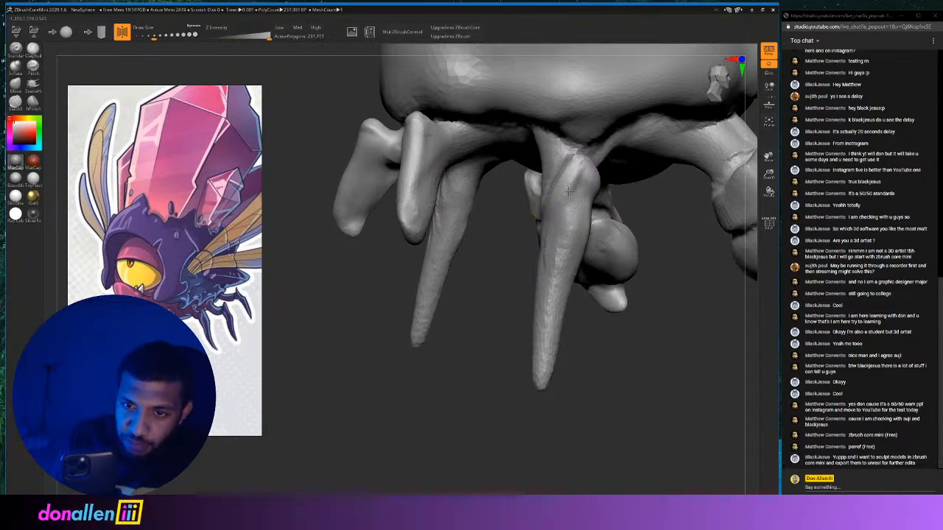
{"action": "left_click_drag", "start_coordinate": [568, 191], "coordinate": [579, 165]}
Even out the middle hind leg's shaft below the knee and blend it into the joint.
{"action": "left_click_drag", "start_coordinate": [561, 212], "coordinate": [545, 249]}
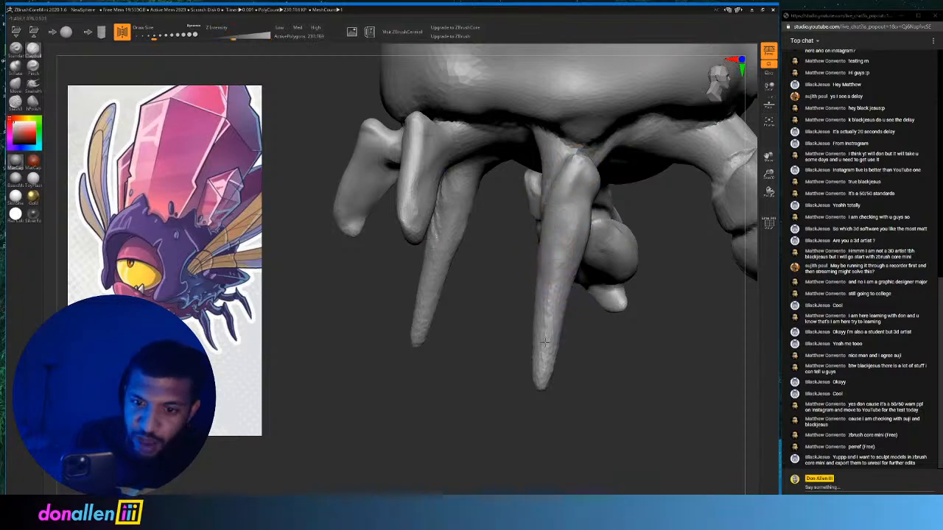
{"action": "left_click_drag", "start_coordinate": [544, 342], "coordinate": [550, 283]}
{"action": "left_click_drag", "start_coordinate": [603, 364], "coordinate": [432, 222]}
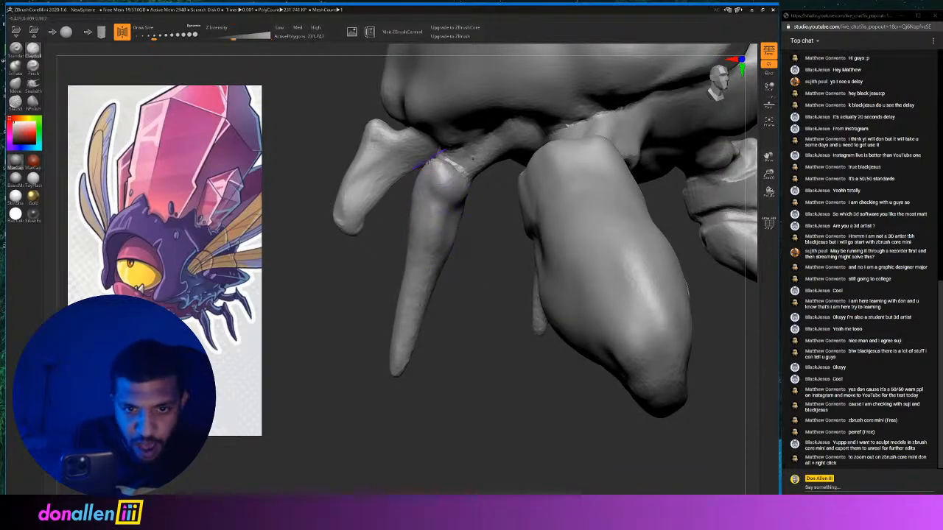
{"action": "left_click_drag", "start_coordinate": [433, 160], "coordinate": [442, 178]}
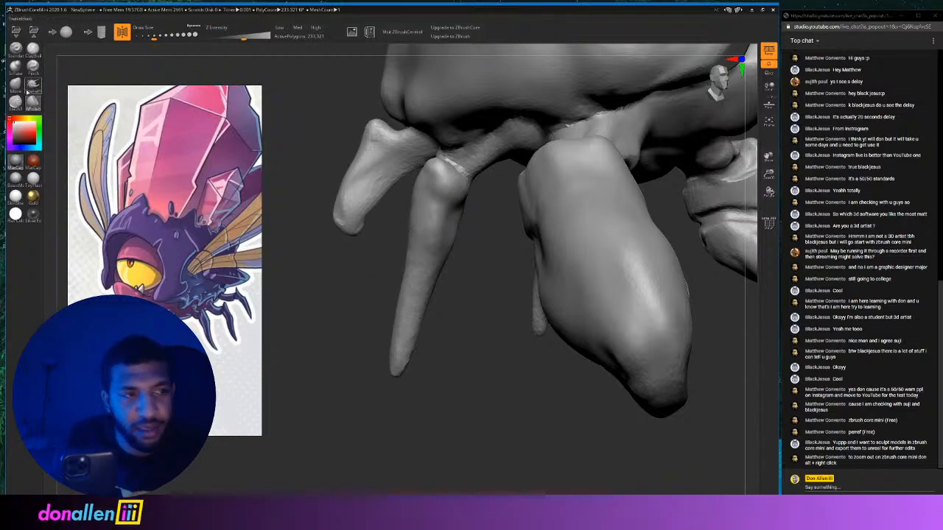
Pull pointed spikes up from the knees of the middle and rearmost legs with the SnakeHook brush.
{"action": "left_click_drag", "start_coordinate": [437, 161], "coordinate": [429, 143]}
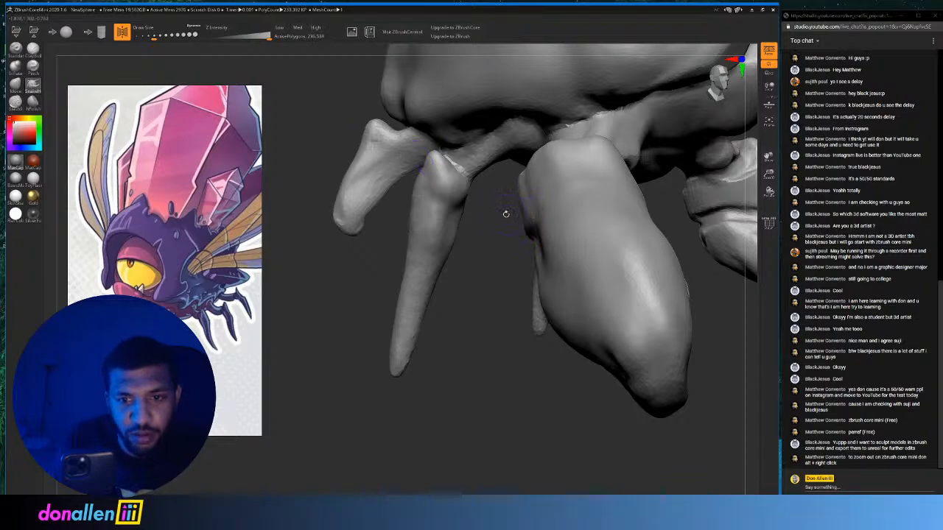
{"action": "mouse_move", "coordinate": [506, 213]}
{"action": "left_mouse_down"}
{"action": "mouse_move", "coordinate": [462, 210]}
{"action": "mouse_move", "coordinate": [435, 168]}
{"action": "left_mouse_up"}
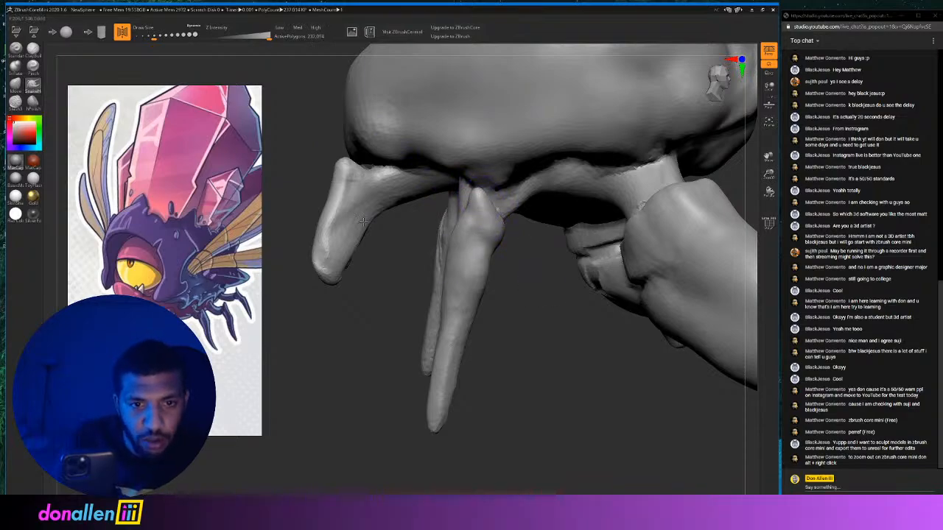
{"action": "mouse_move", "coordinate": [365, 302]}
{"action": "left_mouse_down"}
{"action": "mouse_move", "coordinate": [324, 295]}
{"action": "mouse_move", "coordinate": [337, 289]}
{"action": "left_mouse_up"}
{"action": "left_click_drag", "start_coordinate": [341, 168], "coordinate": [331, 145]}
{"action": "mouse_move", "coordinate": [452, 367]}
{"action": "left_mouse_down"}
{"action": "mouse_move", "coordinate": [409, 362]}
{"action": "mouse_move", "coordinate": [392, 341]}
{"action": "left_mouse_up"}
{"action": "left_click_drag", "start_coordinate": [377, 194], "coordinate": [377, 171]}
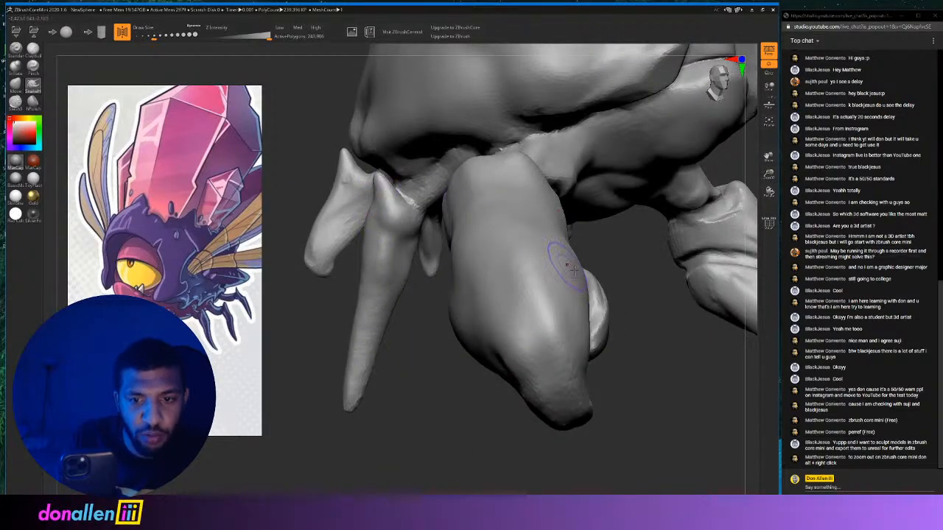
Pull spikes from the top of the large claw and sharpen the tip of its inner pincer with the SnakeHook brush.
{"action": "mouse_move", "coordinate": [626, 295]}
{"action": "left_mouse_down"}
{"action": "mouse_move", "coordinate": [503, 280]}
{"action": "mouse_move", "coordinate": [614, 179]}
{"action": "mouse_move", "coordinate": [560, 132]}
{"action": "mouse_move", "coordinate": [505, 175]}
{"action": "mouse_move", "coordinate": [627, 166]}
{"action": "mouse_move", "coordinate": [696, 204]}
{"action": "mouse_move", "coordinate": [493, 216]}
{"action": "mouse_move", "coordinate": [589, 221]}
{"action": "mouse_move", "coordinate": [653, 204]}
{"action": "mouse_move", "coordinate": [570, 193]}
{"action": "mouse_move", "coordinate": [571, 178]}
{"action": "left_mouse_up"}
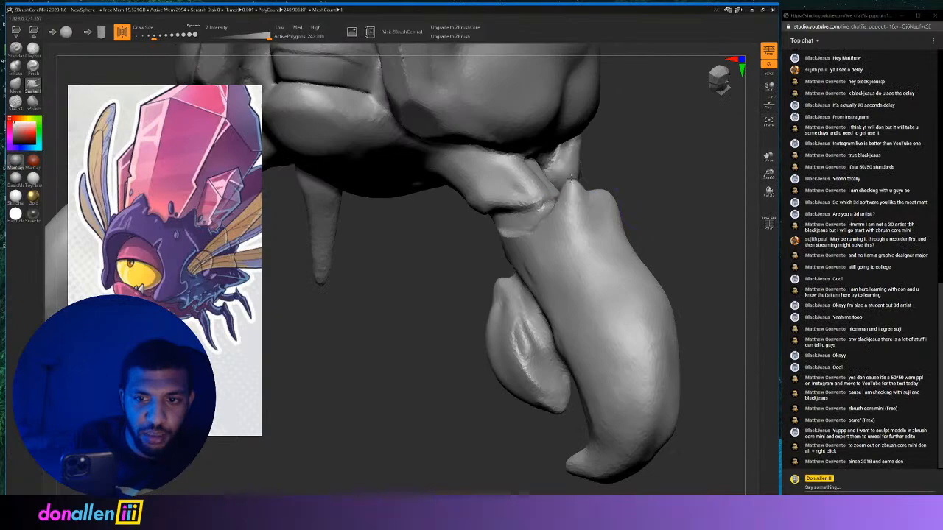
{"action": "left_click_drag", "start_coordinate": [642, 206], "coordinate": [646, 301]}
{"action": "left_click_drag", "start_coordinate": [638, 258], "coordinate": [654, 251]}
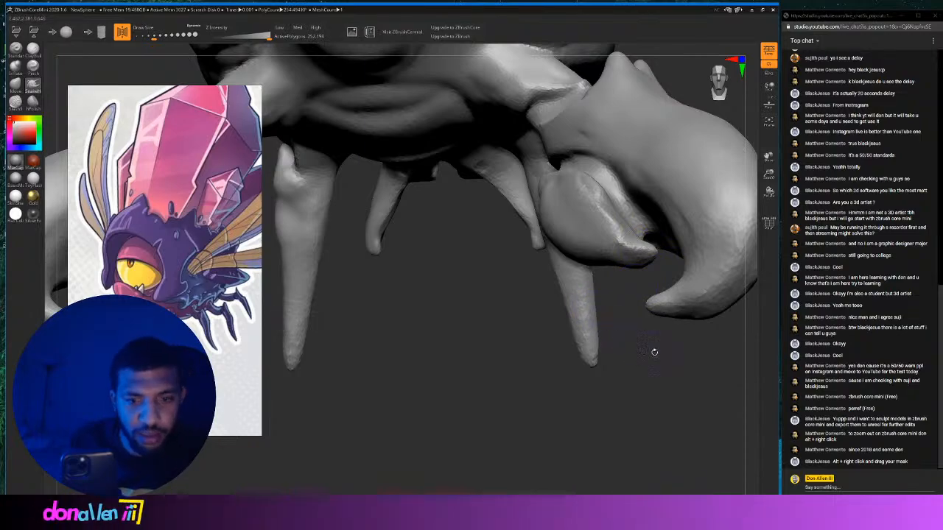
{"action": "mouse_move", "coordinate": [655, 352]}
{"action": "left_mouse_down"}
{"action": "mouse_move", "coordinate": [606, 319]}
{"action": "mouse_move", "coordinate": [569, 313]}
{"action": "mouse_move", "coordinate": [582, 271]}
{"action": "mouse_move", "coordinate": [563, 251]}
{"action": "left_mouse_up"}
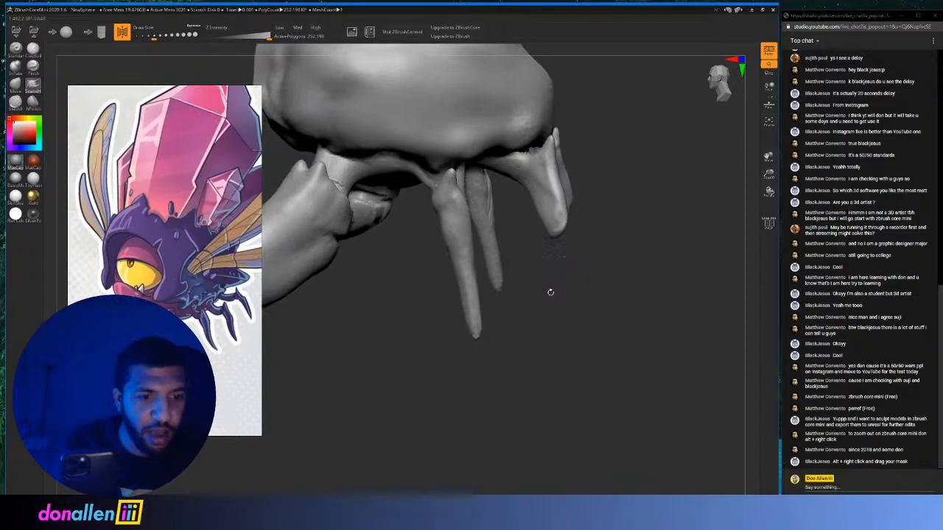
Build up a raised joint partway down the middle hind leg's shaft with the ClayBuildup brush.
{"action": "mouse_move", "coordinate": [550, 292]}
{"action": "left_mouse_down", "text": "alt"}
{"action": "mouse_move", "coordinate": [597, 273]}
{"action": "mouse_move", "coordinate": [595, 240]}
{"action": "left_mouse_up", "text": "alt"}
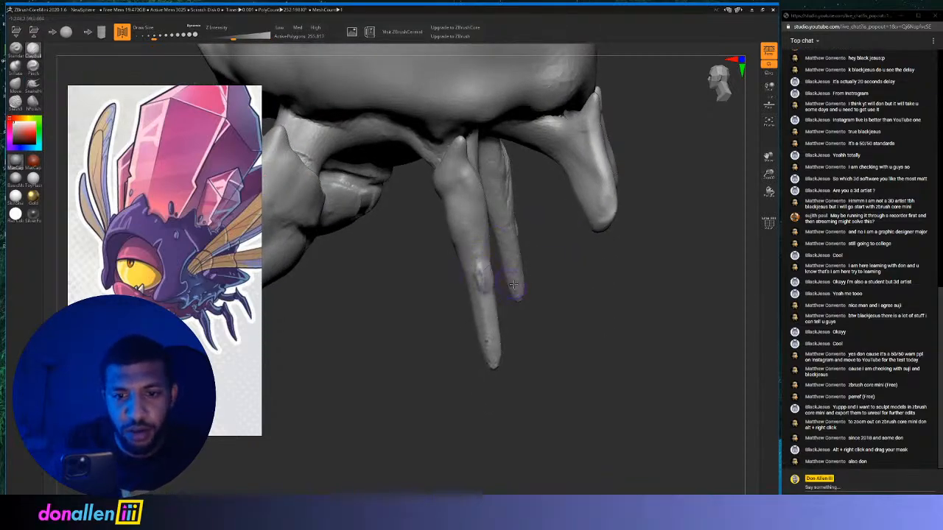
{"action": "right_click_drag", "start_coordinate": [514, 285], "coordinate": [446, 196]}
{"action": "mouse_move", "coordinate": [447, 196]}
{"action": "left_mouse_down", "text": "shift"}
{"action": "mouse_move", "coordinate": [464, 229]}
{"action": "mouse_move", "coordinate": [459, 205]}
{"action": "mouse_move", "coordinate": [461, 271]}
{"action": "mouse_move", "coordinate": [461, 213]}
{"action": "mouse_move", "coordinate": [450, 205]}
{"action": "mouse_move", "coordinate": [460, 247]}
{"action": "left_mouse_up", "text": "shift"}
{"action": "mouse_move", "coordinate": [476, 240]}
{"action": "right_mouse_down"}
{"action": "mouse_move", "coordinate": [508, 295]}
{"action": "mouse_move", "coordinate": [513, 240]}
{"action": "right_mouse_up"}
{"action": "left_click_drag", "start_coordinate": [514, 239], "coordinate": [518, 255]}
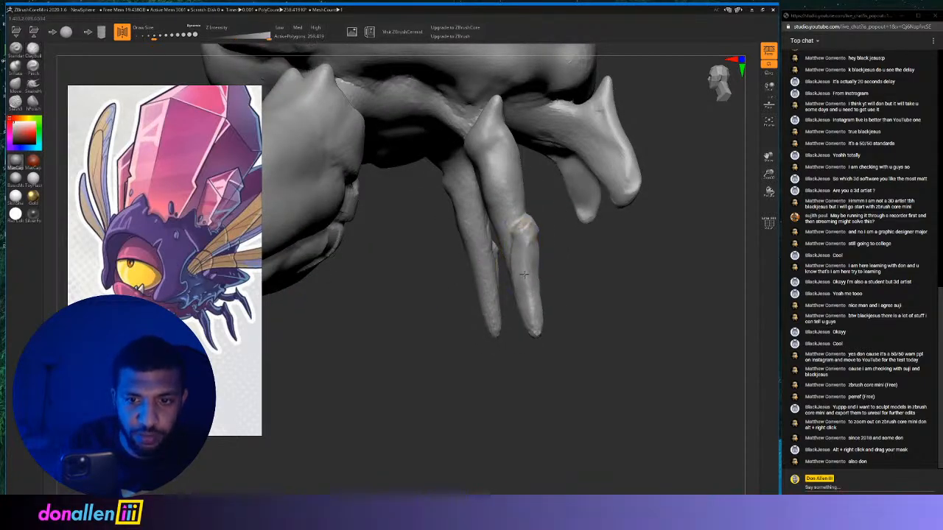
{"action": "left_click_drag", "start_coordinate": [509, 244], "coordinate": [521, 247]}
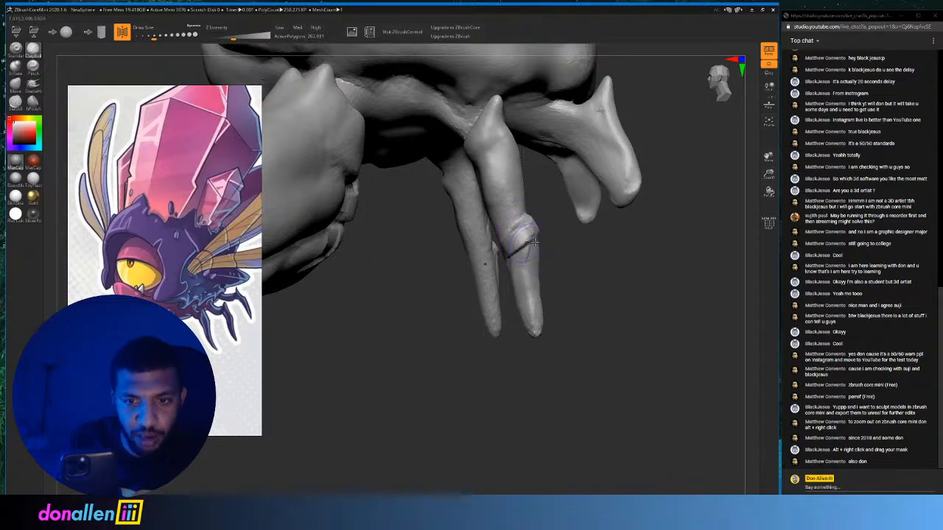
Thicken the back of the middle hind leg's lower segment and wrap the raised joint around the shaft.
{"action": "right_click_drag", "start_coordinate": [560, 294], "coordinate": [473, 301]}
{"action": "left_click_drag", "start_coordinate": [290, 244], "coordinate": [284, 324]}
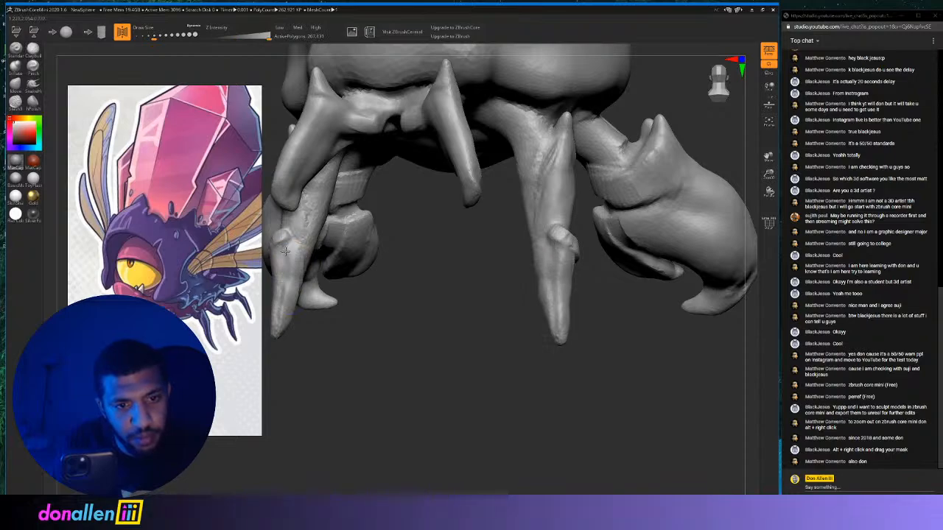
{"action": "left_click_drag", "start_coordinate": [285, 251], "coordinate": [283, 335]}
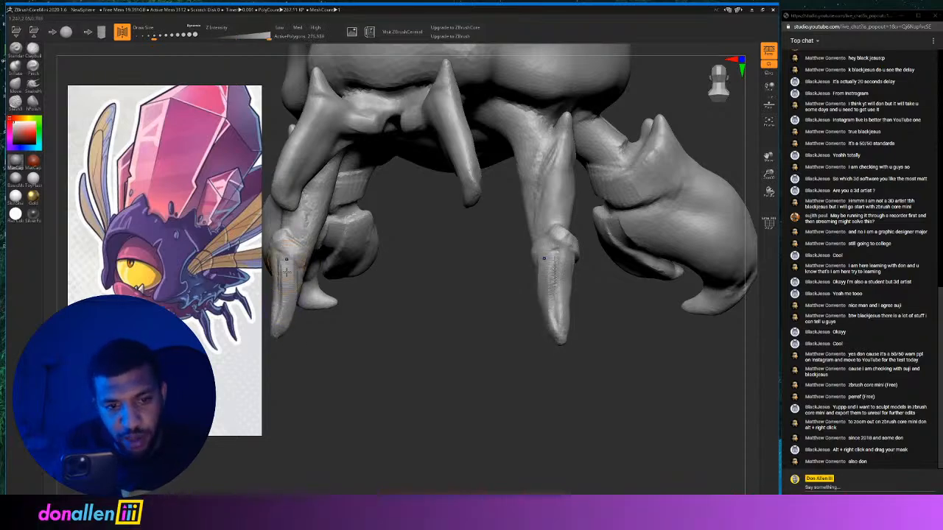
{"action": "right_click_drag", "start_coordinate": [390, 344], "coordinate": [474, 341]}
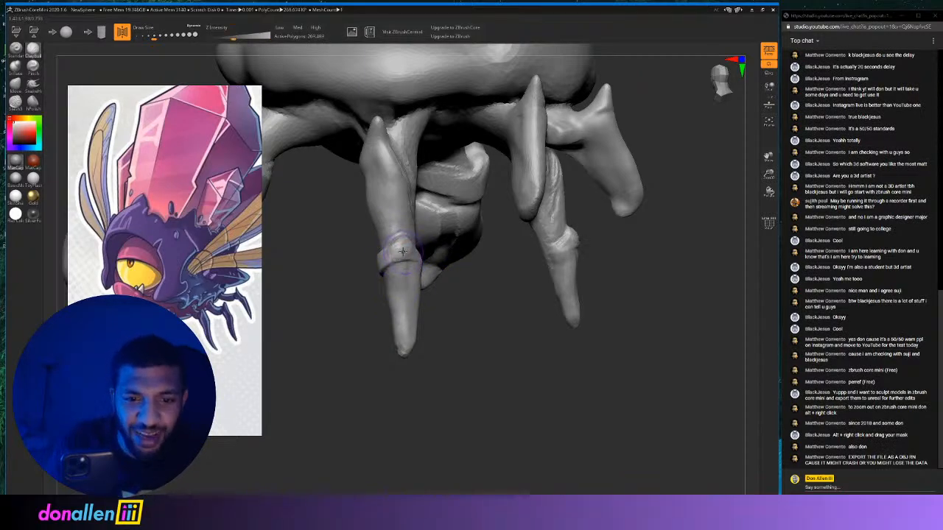
{"action": "mouse_move", "coordinate": [454, 280]}
{"action": "left_mouse_down"}
{"action": "mouse_move", "coordinate": [488, 299]}
{"action": "mouse_move", "coordinate": [504, 193]}
{"action": "mouse_move", "coordinate": [632, 258]}
{"action": "left_mouse_up"}
Add ridges to the middle leg's knee spike and along the rearmost leg's outer edge from spike to tip.
{"action": "mouse_move", "coordinate": [539, 210]}
{"action": "left_mouse_down"}
{"action": "mouse_move", "coordinate": [526, 184]}
{"action": "mouse_move", "coordinate": [533, 165]}
{"action": "mouse_move", "coordinate": [492, 190]}
{"action": "mouse_move", "coordinate": [542, 153]}
{"action": "left_mouse_up"}
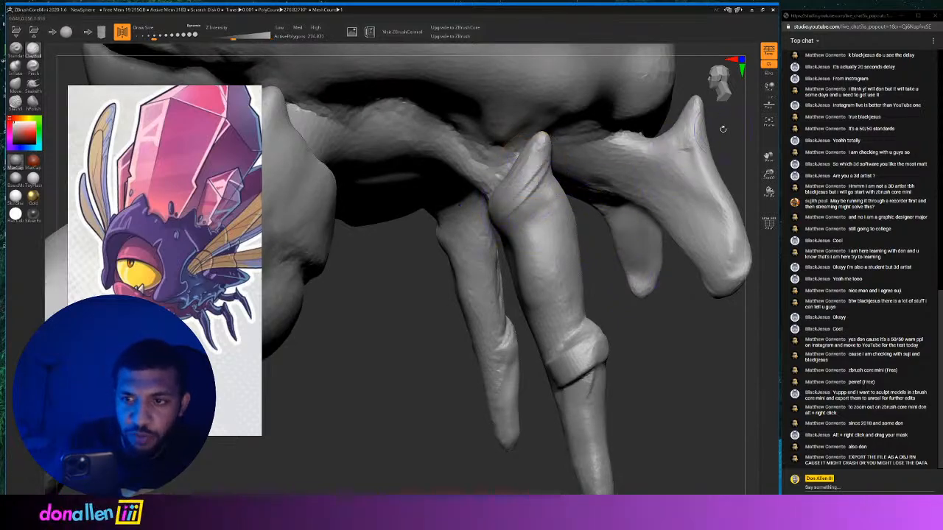
{"action": "mouse_move", "coordinate": [722, 128]}
{"action": "left_mouse_down", "text": "alt"}
{"action": "mouse_move", "coordinate": [527, 127]}
{"action": "mouse_move", "coordinate": [554, 220]}
{"action": "left_mouse_up", "text": "alt"}
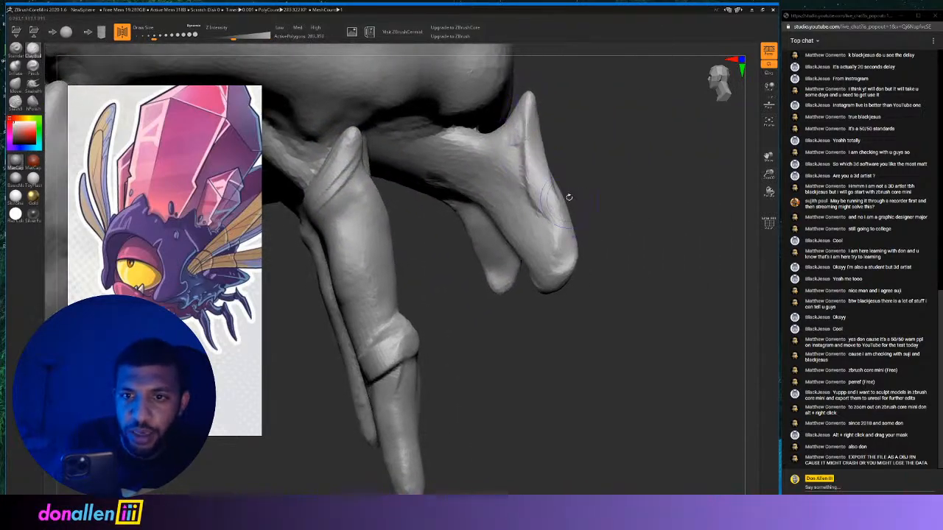
{"action": "key", "text": "ctrl+z"}
{"action": "left_click_drag", "start_coordinate": [530, 105], "coordinate": [554, 229]}
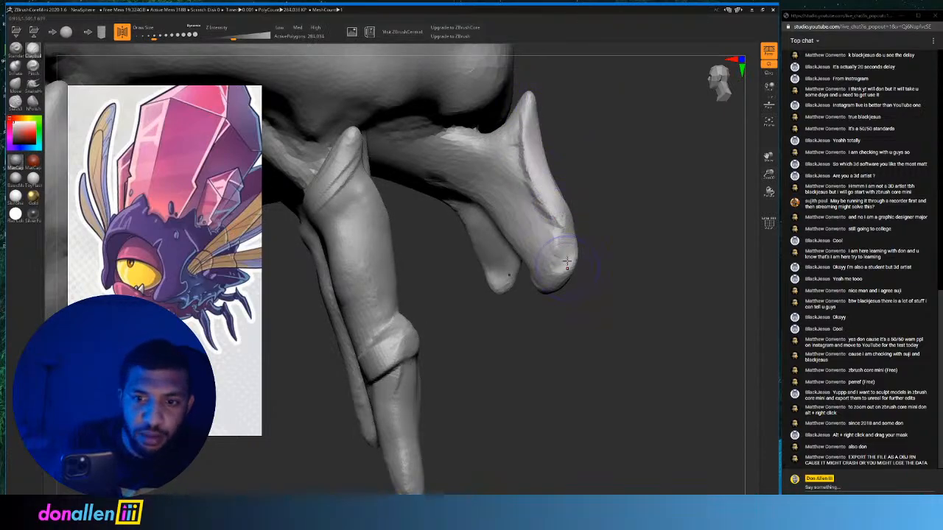
{"action": "left_click_drag", "start_coordinate": [567, 261], "coordinate": [564, 237]}
{"action": "left_click_drag", "start_coordinate": [648, 251], "coordinate": [442, 266]}
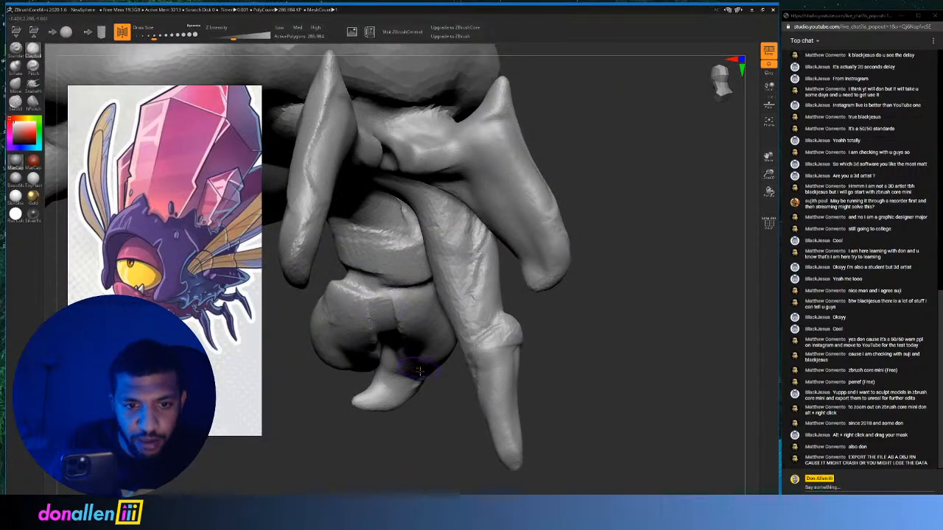
{"action": "mouse_move", "coordinate": [558, 211]}
{"action": "left_mouse_down"}
{"action": "mouse_move", "coordinate": [504, 275]}
{"action": "mouse_move", "coordinate": [571, 252]}
{"action": "left_mouse_up"}
Build a ridge down the back of the middle hind leg from its knee spike to the lower joint and smooth it.
{"action": "left_click_drag", "start_coordinate": [428, 215], "coordinate": [421, 271]}
{"action": "mouse_move", "coordinate": [516, 243]}
{"action": "left_mouse_down"}
{"action": "mouse_move", "coordinate": [582, 239]}
{"action": "mouse_move", "coordinate": [527, 159]}
{"action": "mouse_move", "coordinate": [520, 197]}
{"action": "left_mouse_up"}
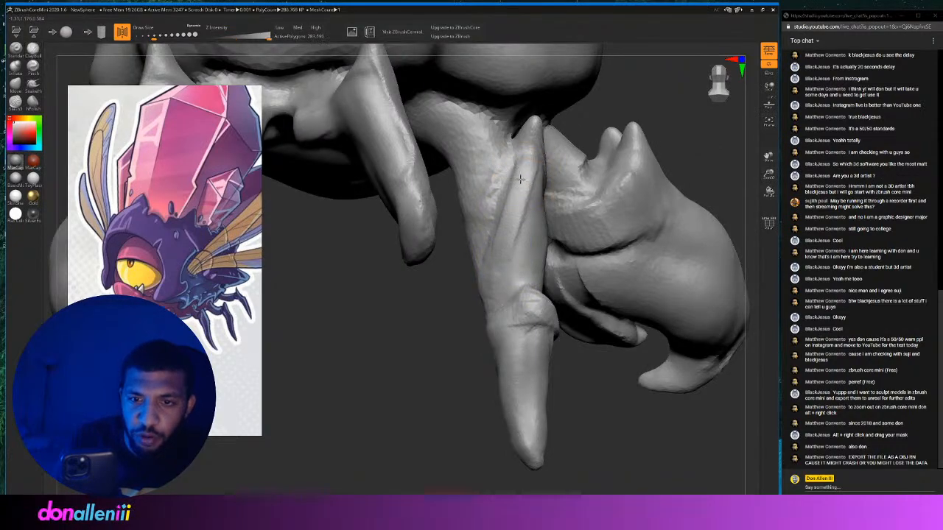
{"action": "left_click_drag", "start_coordinate": [528, 159], "coordinate": [503, 265]}
{"action": "left_click_drag", "start_coordinate": [527, 181], "coordinate": [520, 258], "text": "shift"}
{"action": "mouse_move", "coordinate": [527, 324]}
{"action": "left_mouse_down"}
{"action": "mouse_move", "coordinate": [509, 331]}
{"action": "mouse_move", "coordinate": [528, 305]}
{"action": "mouse_move", "coordinate": [519, 360]}
{"action": "mouse_move", "coordinate": [542, 294]}
{"action": "mouse_move", "coordinate": [538, 313]}
{"action": "left_mouse_up"}
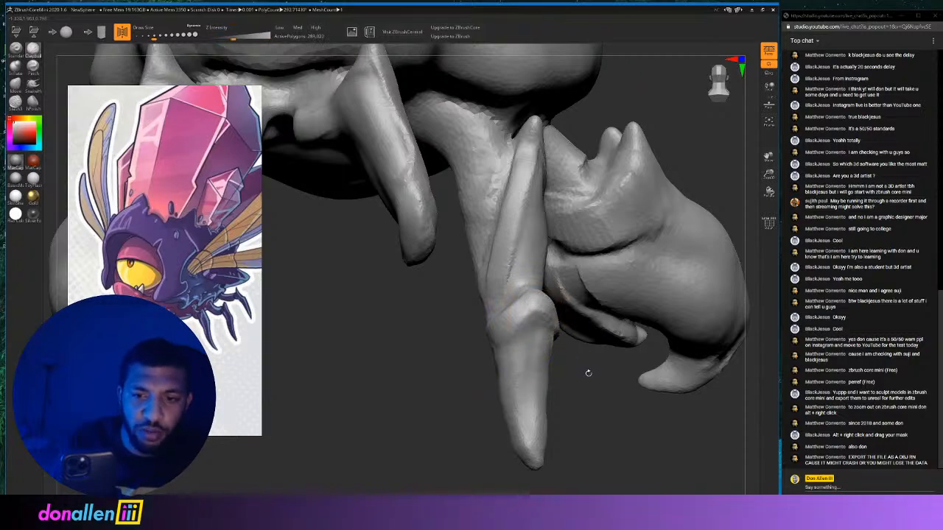
{"action": "left_click_drag", "start_coordinate": [589, 373], "coordinate": [654, 344], "text": "alt"}
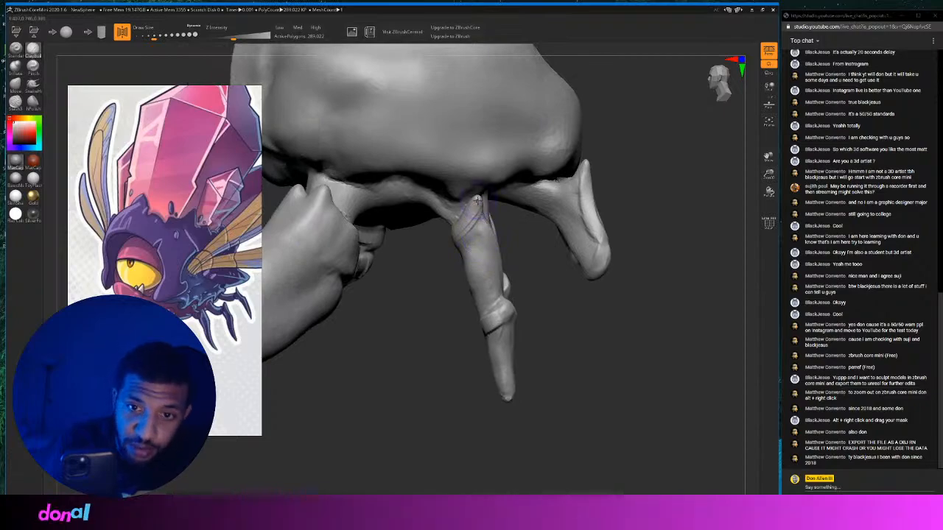
Smooth the middle hind leg's upper segment into its knee spike and refine the lower joint and tip.
{"action": "left_click_drag", "start_coordinate": [556, 269], "coordinate": [618, 260]}
{"action": "left_click_drag", "start_coordinate": [522, 219], "coordinate": [525, 253]}
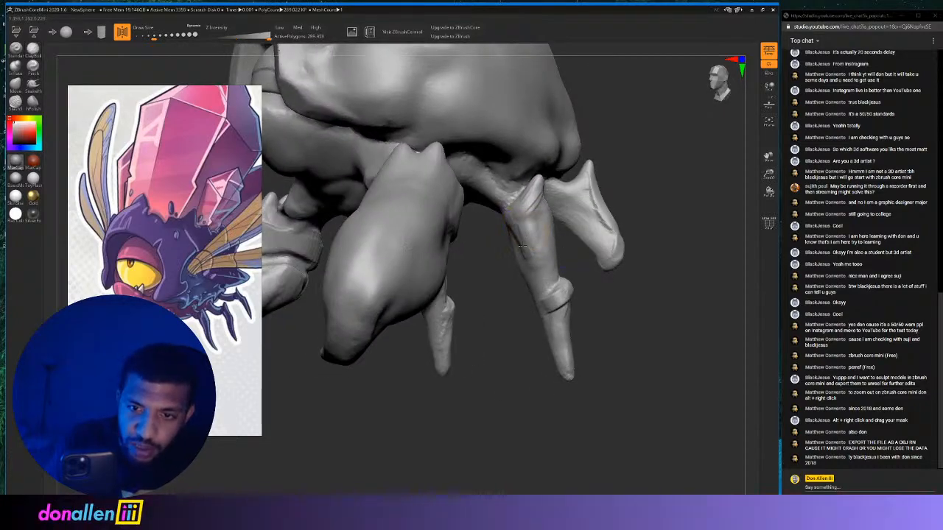
{"action": "left_click_drag", "start_coordinate": [535, 250], "coordinate": [537, 207]}
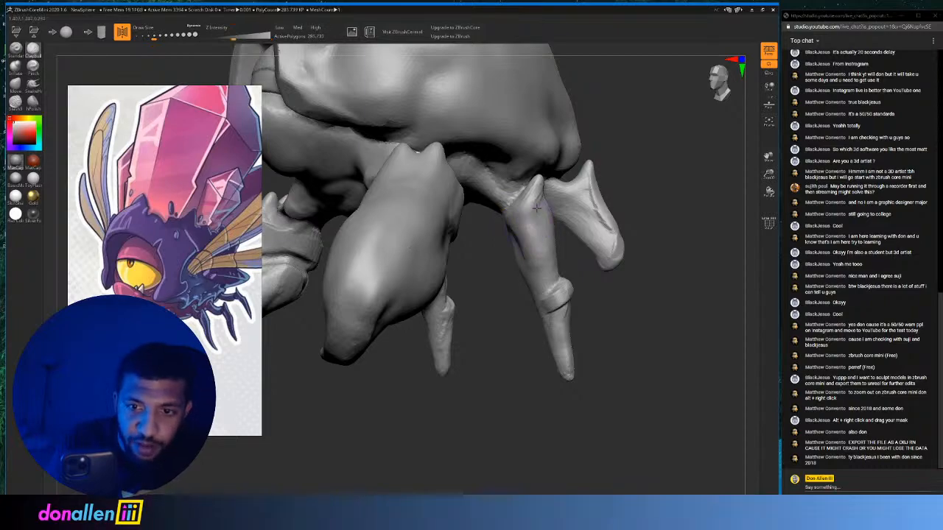
{"action": "left_click_drag", "start_coordinate": [541, 243], "coordinate": [534, 196]}
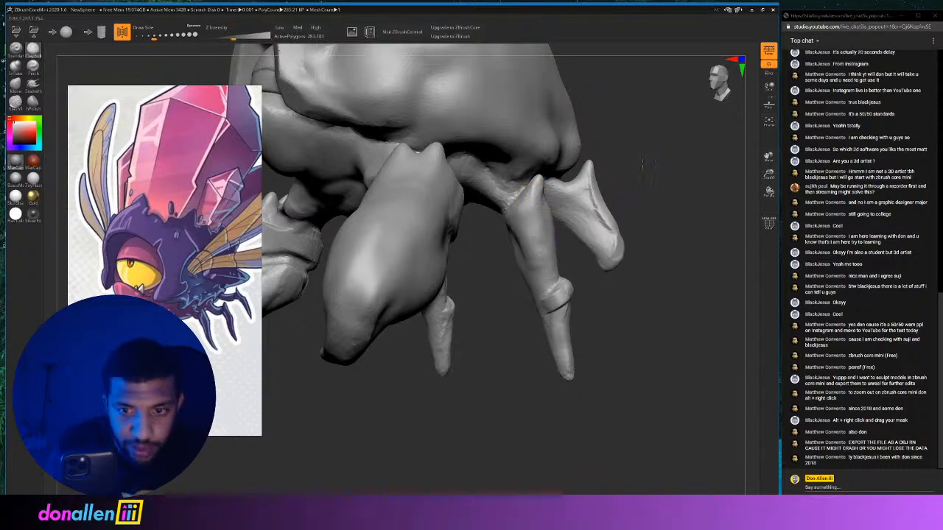
{"action": "mouse_move", "coordinate": [642, 163]}
{"action": "left_mouse_down"}
{"action": "mouse_move", "coordinate": [621, 141]}
{"action": "mouse_move", "coordinate": [640, 169]}
{"action": "mouse_move", "coordinate": [586, 160]}
{"action": "mouse_move", "coordinate": [552, 261]}
{"action": "mouse_move", "coordinate": [541, 255]}
{"action": "mouse_move", "coordinate": [547, 248]}
{"action": "mouse_move", "coordinate": [578, 285]}
{"action": "mouse_move", "coordinate": [528, 265]}
{"action": "left_mouse_up"}
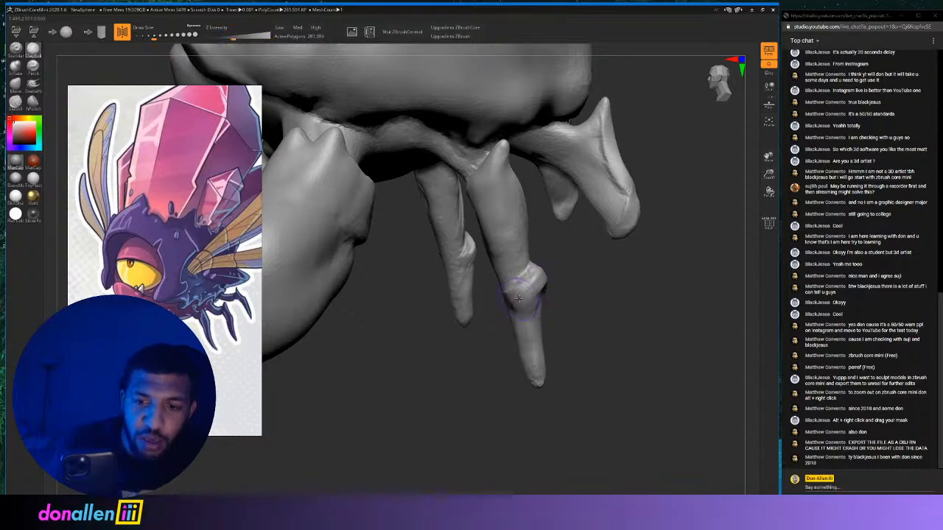
{"action": "left_click_drag", "start_coordinate": [582, 274], "coordinate": [571, 258]}
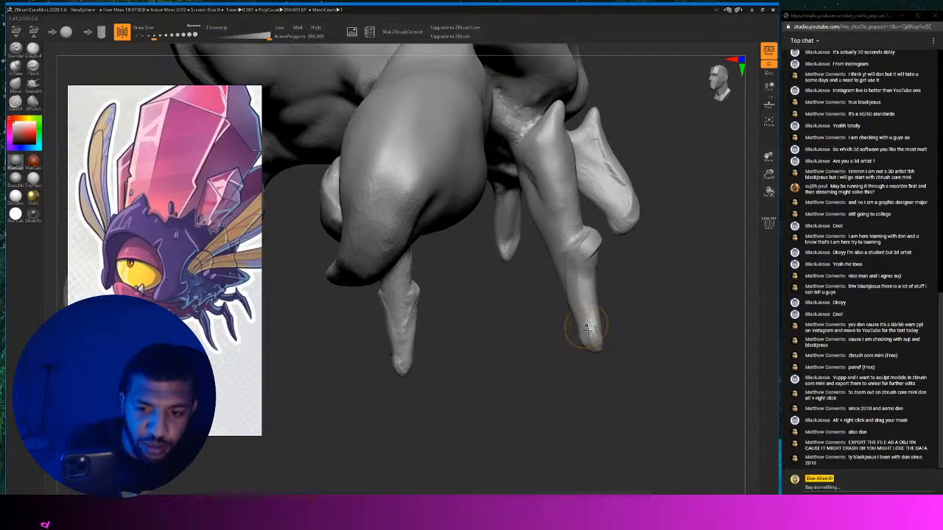
{"action": "mouse_move", "coordinate": [627, 322]}
{"action": "left_mouse_down"}
{"action": "mouse_move", "coordinate": [603, 332]}
{"action": "mouse_move", "coordinate": [543, 267]}
{"action": "mouse_move", "coordinate": [547, 349]}
{"action": "mouse_move", "coordinate": [590, 280]}
{"action": "mouse_move", "coordinate": [638, 236]}
{"action": "mouse_move", "coordinate": [612, 243]}
{"action": "mouse_move", "coordinate": [632, 250]}
{"action": "mouse_move", "coordinate": [665, 169]}
{"action": "mouse_move", "coordinate": [633, 206]}
{"action": "mouse_move", "coordinate": [567, 252]}
{"action": "left_mouse_up"}
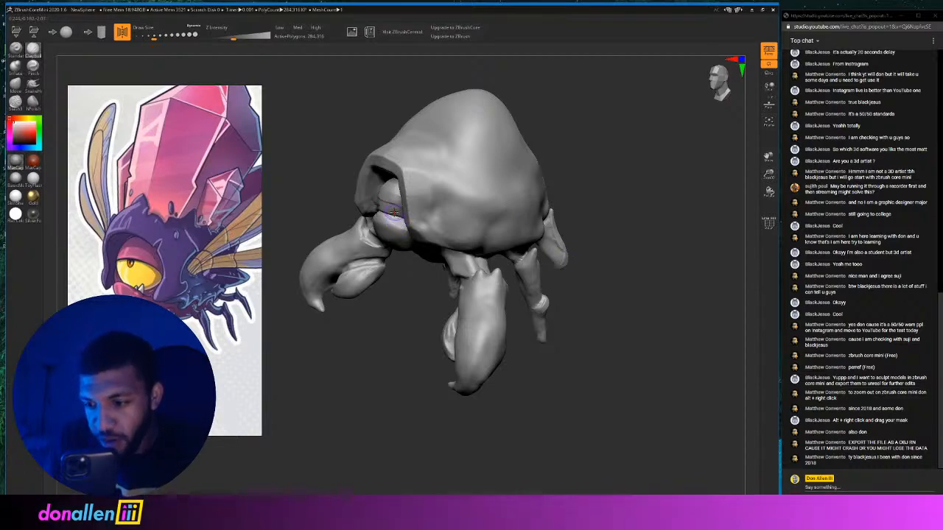
Start a 3D-print OBJ export and create a "crab monster" folder inside the Twitch_tutorials folder on the D: drive.
{"action": "left_click", "coordinate": [369, 31]}
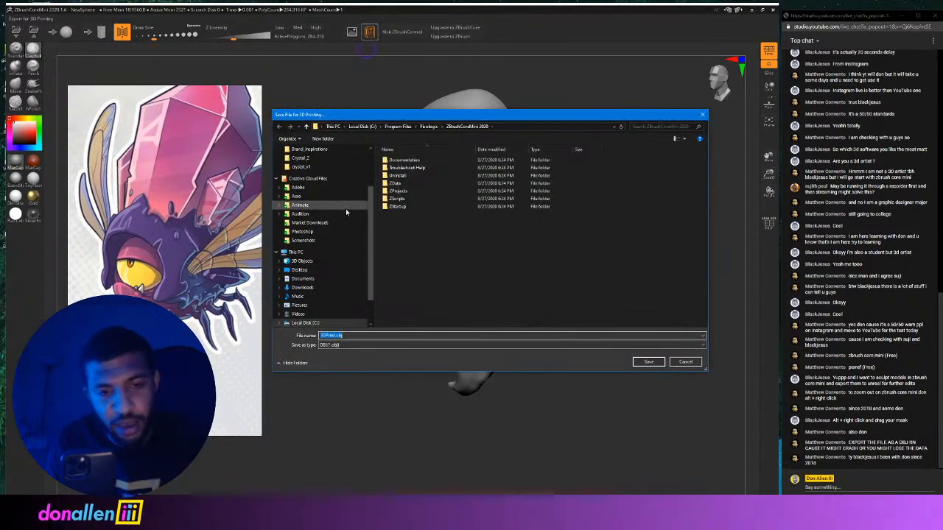
{"action": "scroll", "coordinate": [323, 294], "scroll_direction": "down", "scroll_amount": 2}
{"action": "left_click", "coordinate": [314, 294]}
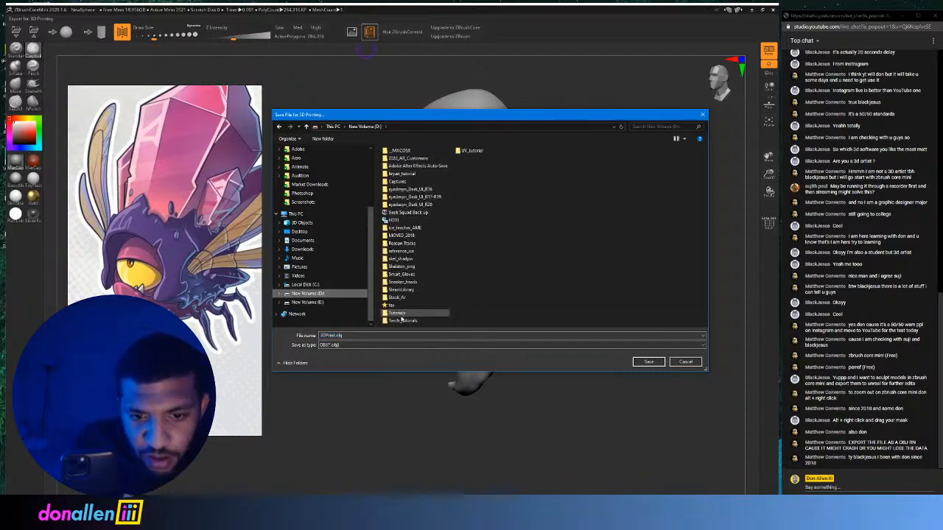
{"action": "double_click", "coordinate": [403, 321]}
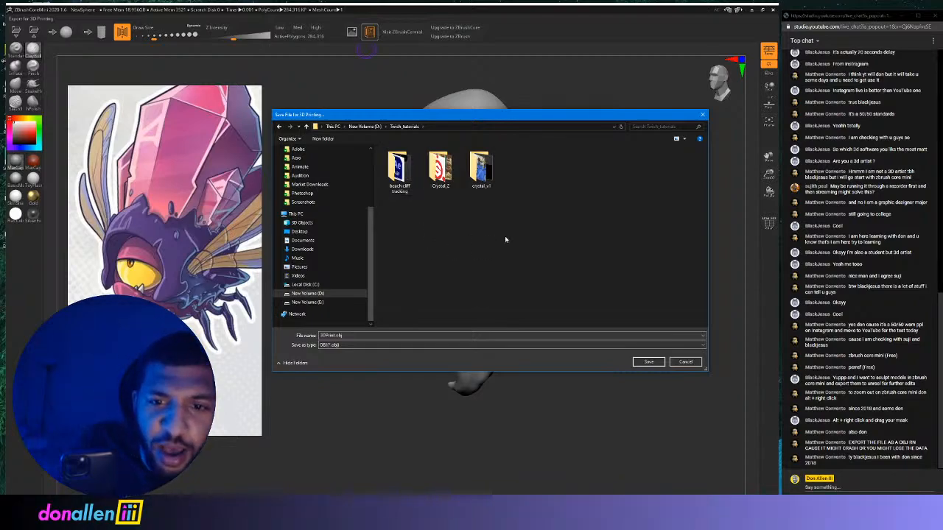
{"action": "right_click", "coordinate": [336, 249]}
{"action": "mouse_move", "coordinate": [374, 321]}
{"action": "left_click", "coordinate": [419, 321]}
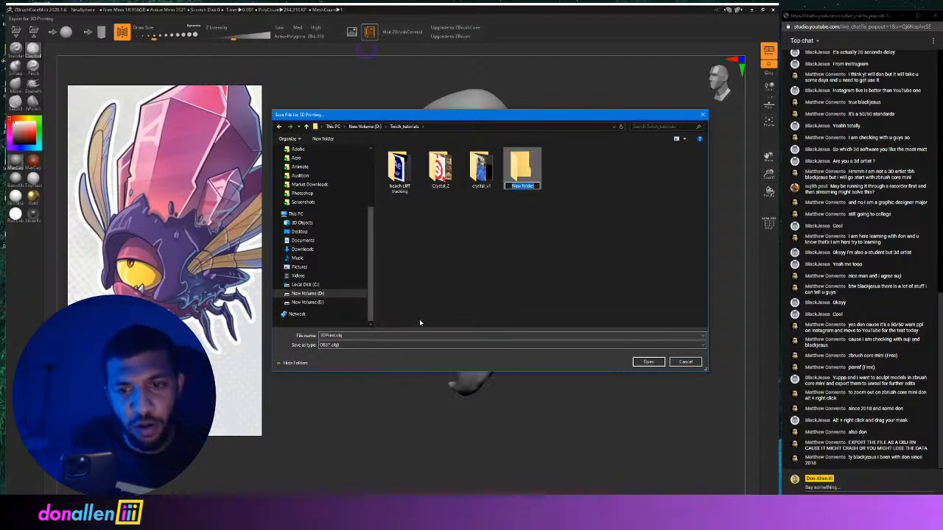
{"action": "type", "text": "crab"}
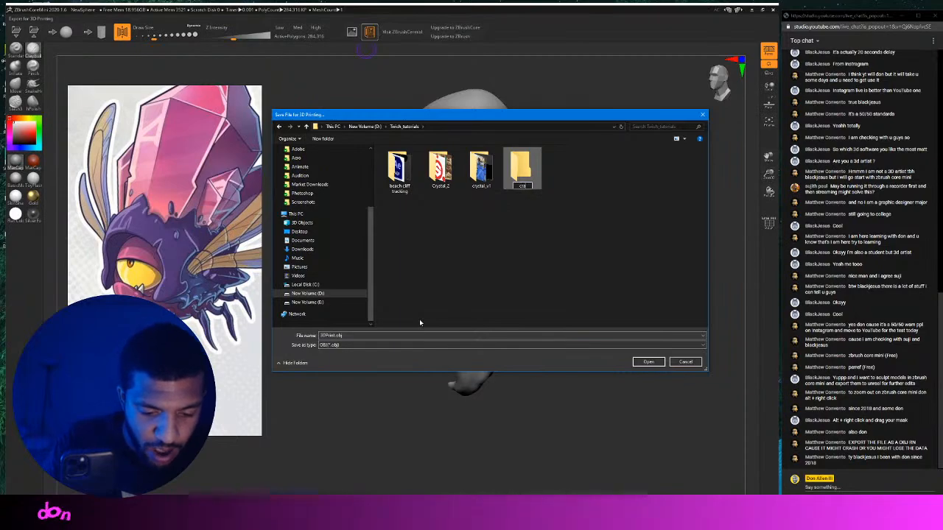
{"action": "type", "text": " monster"}
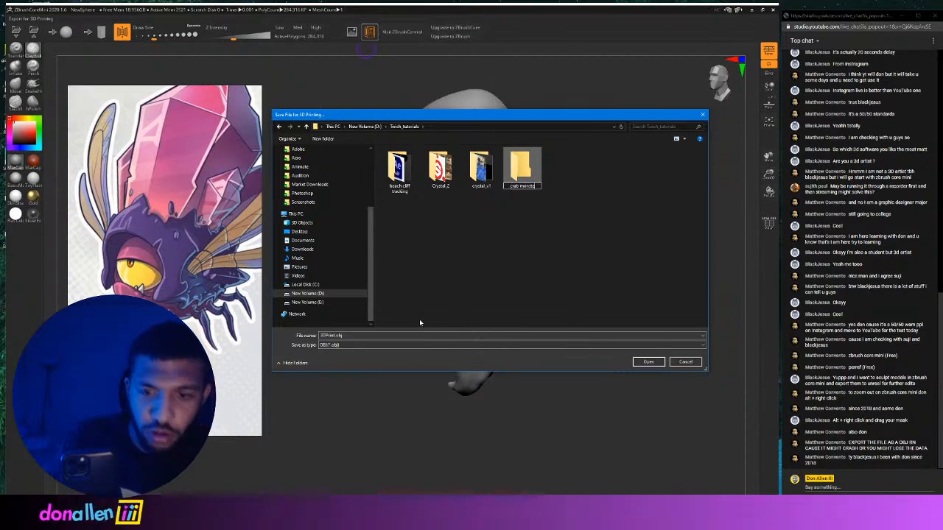
{"action": "key", "text": "Return"}
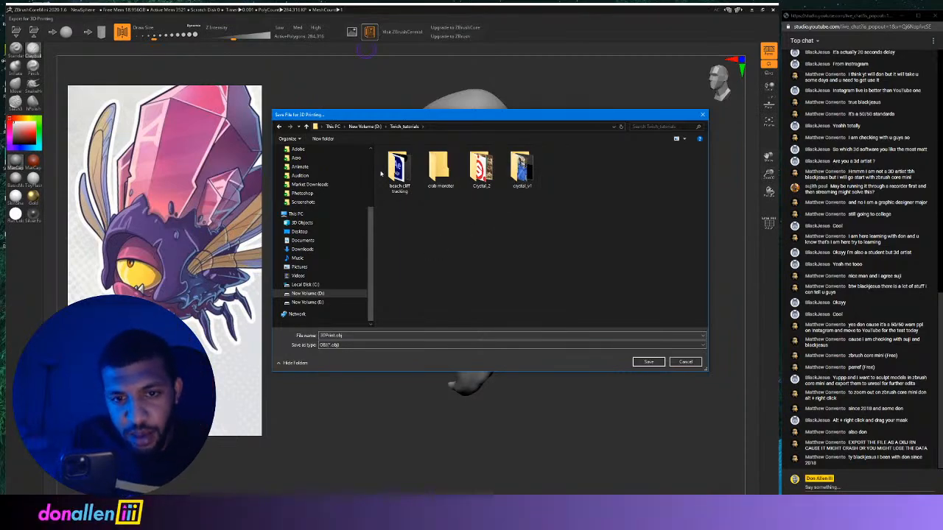
Save the model as 3DPrint.obj inside the "crab monster" folder.
{"action": "left_click", "coordinate": [435, 171]}
{"action": "double_click", "coordinate": [435, 171]}
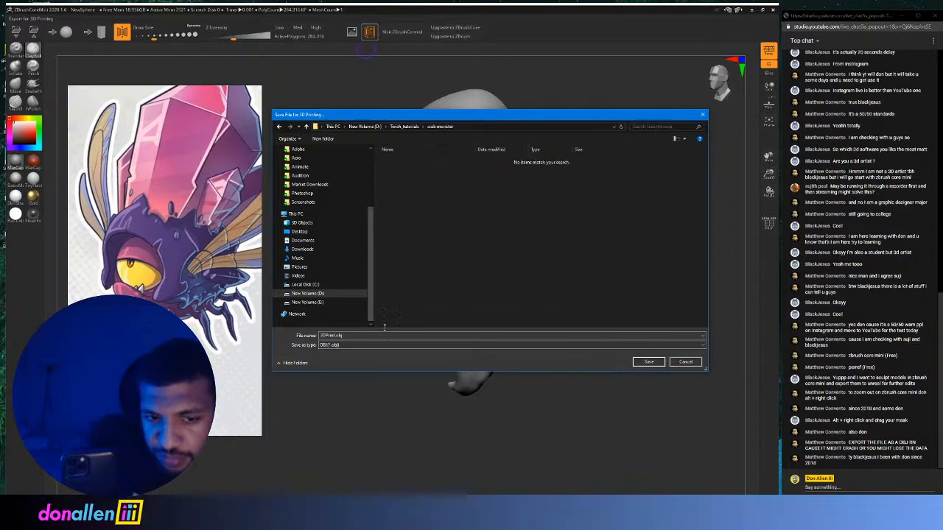
{"action": "left_click", "coordinate": [649, 362]}
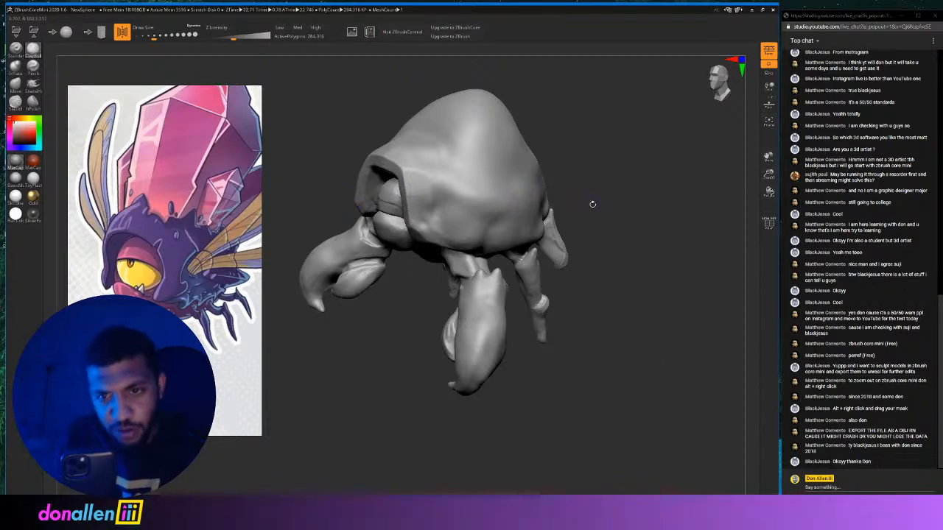
Turn off X symmetry in preparation for one-sided detail around the hood opening.
{"action": "left_click_drag", "start_coordinate": [592, 204], "coordinate": [450, 193]}
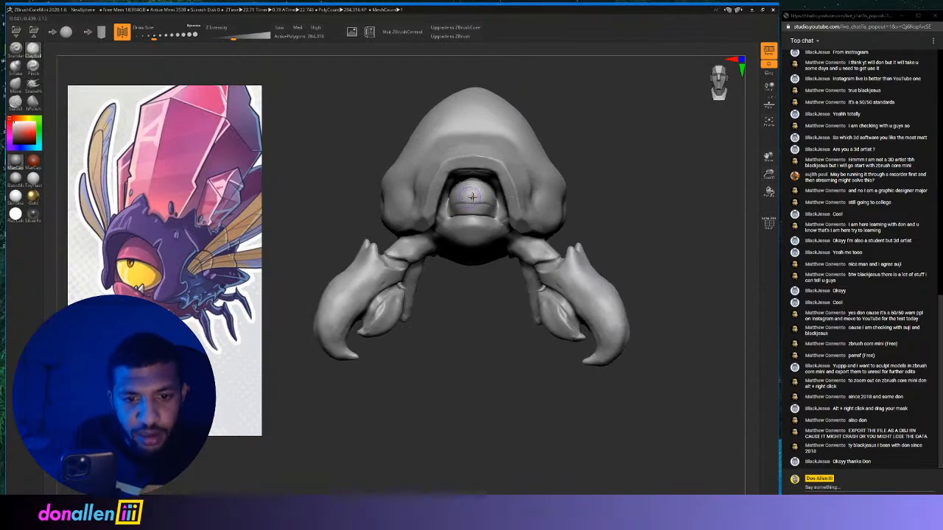
{"action": "left_click_drag", "start_coordinate": [647, 174], "coordinate": [586, 175]}
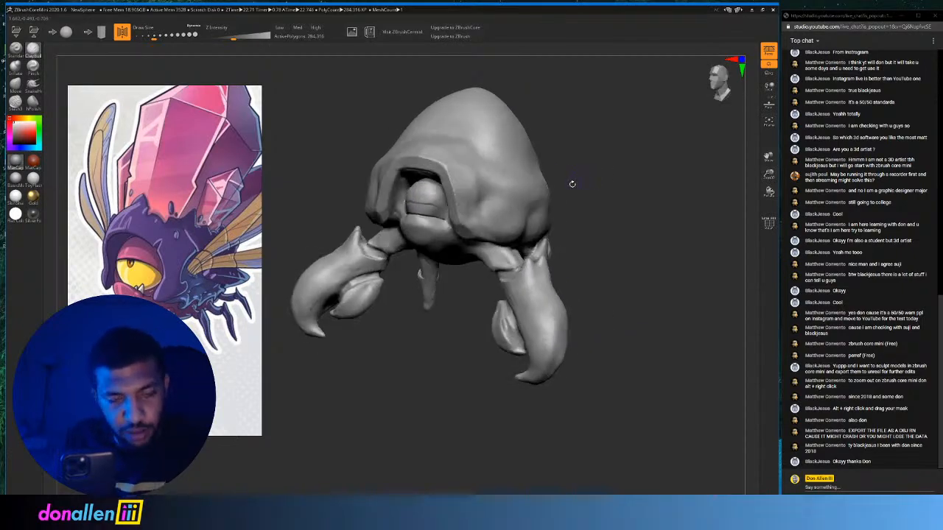
{"action": "left_click_drag", "start_coordinate": [565, 179], "coordinate": [699, 159]}
{"action": "left_click_drag", "start_coordinate": [270, 250], "coordinate": [282, 281]}
{"action": "mouse_move", "coordinate": [700, 160]}
{"action": "left_mouse_down"}
{"action": "mouse_move", "coordinate": [624, 161]}
{"action": "mouse_move", "coordinate": [687, 162]}
{"action": "mouse_move", "coordinate": [680, 165]}
{"action": "left_mouse_up"}
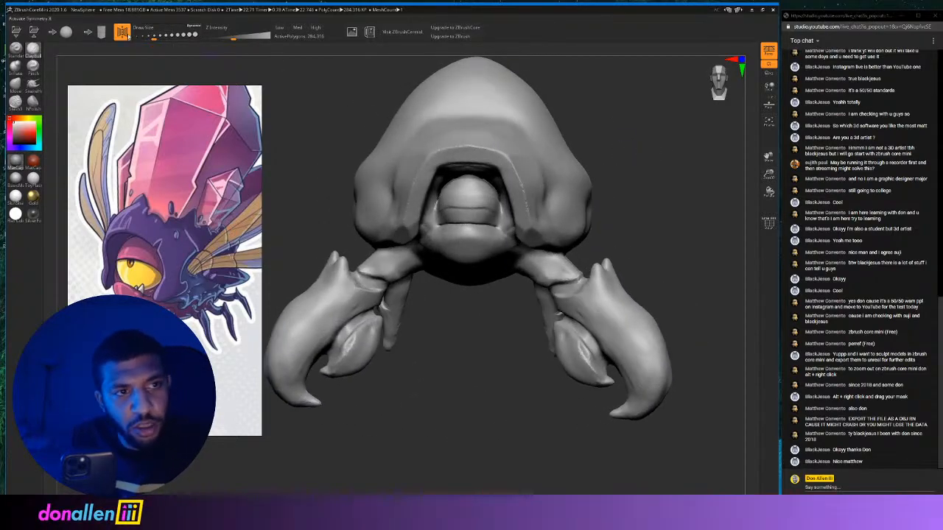
{"action": "mouse_move", "coordinate": [603, 136]}
{"action": "left_mouse_down", "text": "alt"}
{"action": "mouse_move", "coordinate": [653, 129]}
{"action": "mouse_move", "coordinate": [656, 151]}
{"action": "left_mouse_up", "text": "alt"}
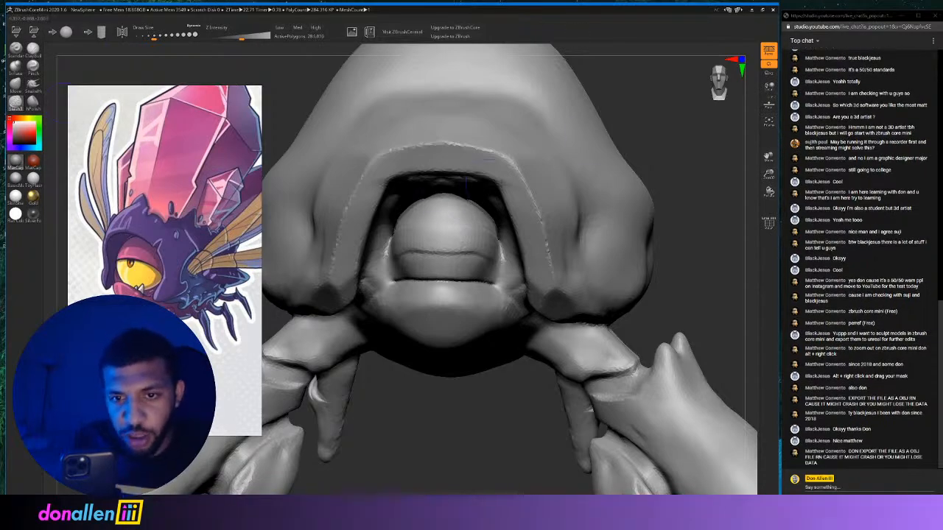
Cut and deepen a diagonal notch in one upper corner of the hood's rim with the Slash brush.
{"action": "left_click_drag", "start_coordinate": [512, 180], "coordinate": [521, 173]}
{"action": "left_click_drag", "start_coordinate": [658, 113], "coordinate": [635, 116]}
{"action": "left_click_drag", "start_coordinate": [366, 153], "coordinate": [329, 166]}
{"action": "left_click_drag", "start_coordinate": [633, 121], "coordinate": [667, 120], "text": "shift"}
{"action": "left_click_drag", "start_coordinate": [554, 124], "coordinate": [543, 138]}
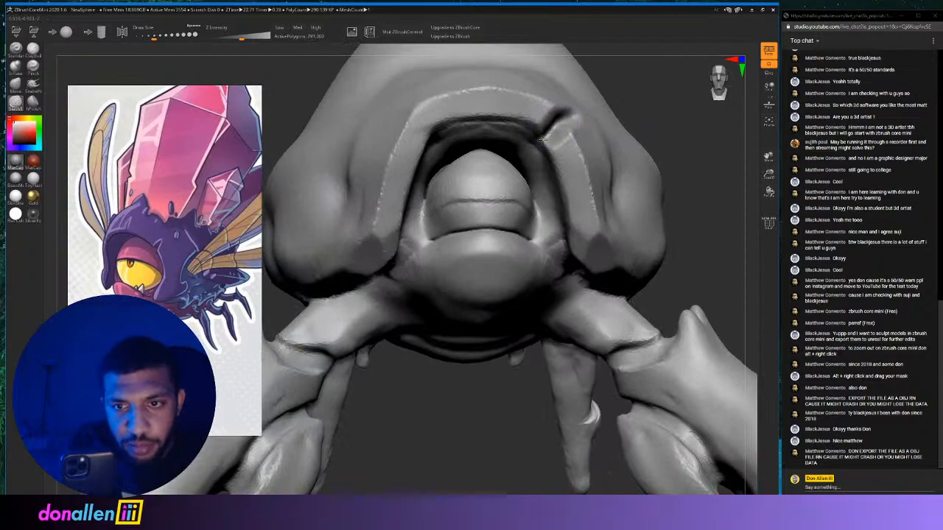
{"action": "left_click_drag", "start_coordinate": [671, 108], "coordinate": [668, 110]}
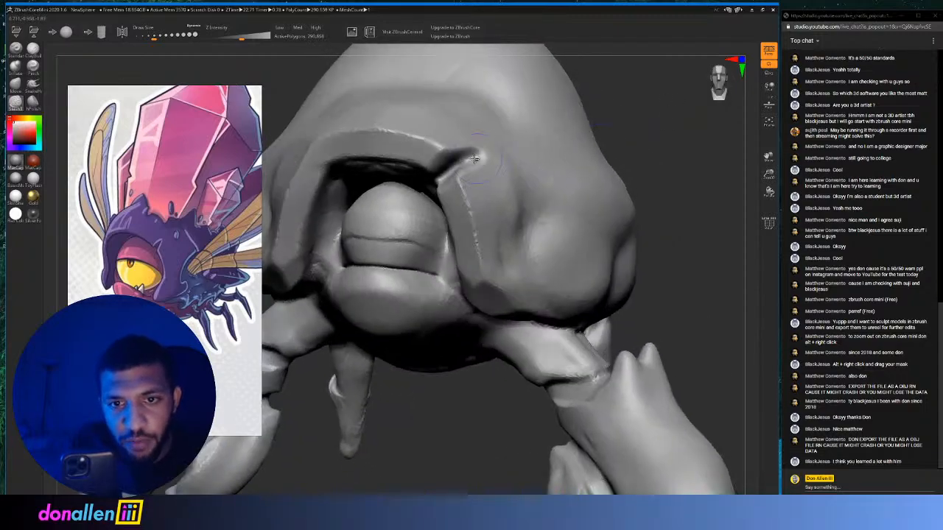
{"action": "left_click_drag", "start_coordinate": [475, 157], "coordinate": [454, 169]}
{"action": "mouse_move", "coordinate": [683, 134]}
{"action": "left_mouse_down"}
{"action": "mouse_move", "coordinate": [697, 131]}
{"action": "mouse_move", "coordinate": [686, 132]}
{"action": "left_mouse_up"}
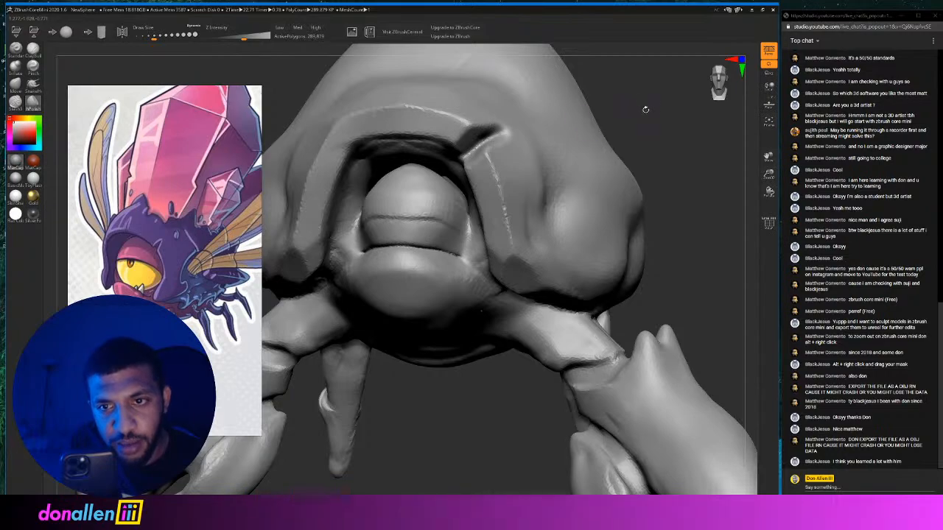
Polish the faces of the diagonal notch in the hood's rim and sharpen its edges with the Pinch brush.
{"action": "left_click_drag", "start_coordinate": [646, 109], "coordinate": [667, 111]}
{"action": "left_click_drag", "start_coordinate": [590, 177], "coordinate": [567, 191]}
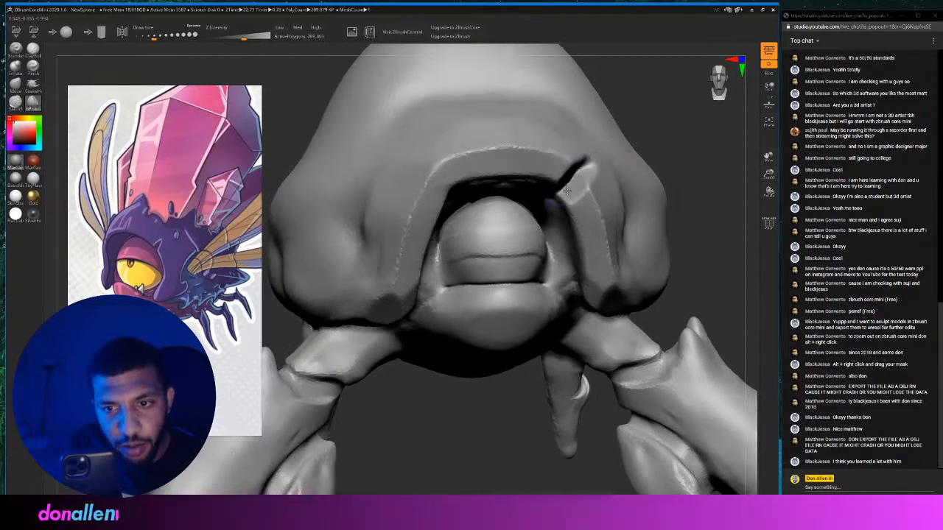
{"action": "left_click_drag", "start_coordinate": [665, 126], "coordinate": [619, 147]}
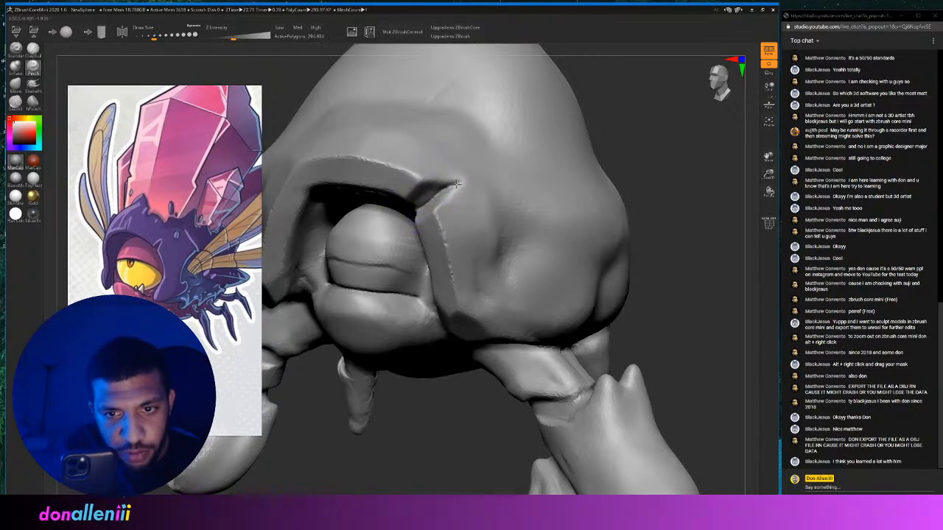
{"action": "right_click_drag", "start_coordinate": [457, 184], "coordinate": [570, 170]}
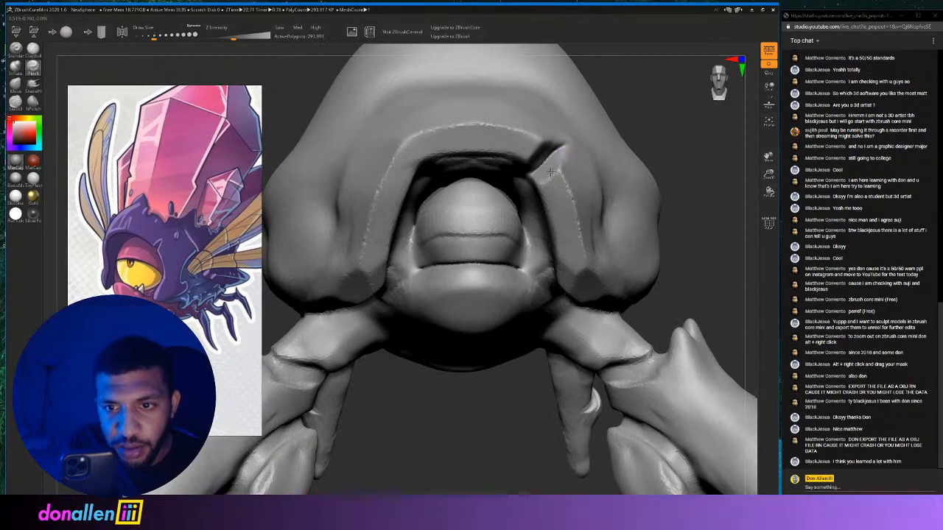
{"action": "right_click_drag", "start_coordinate": [661, 136], "coordinate": [546, 149]}
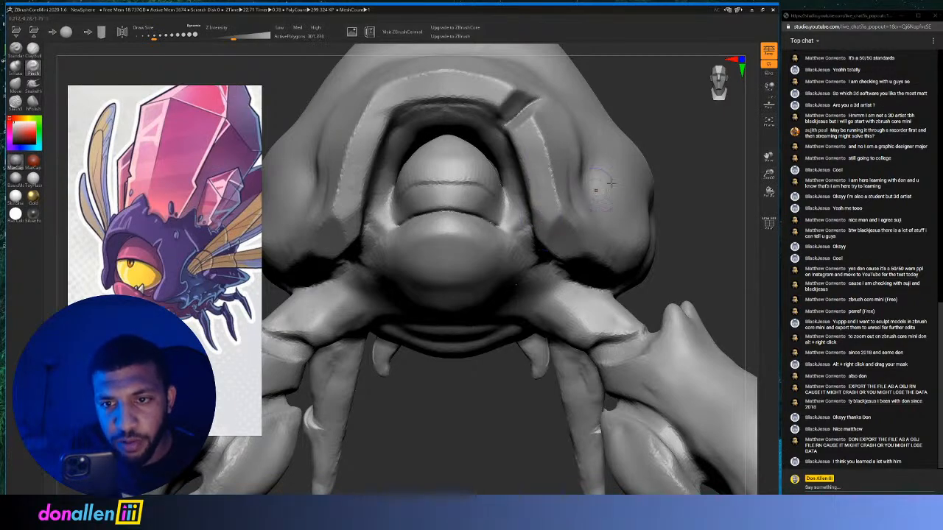
{"action": "right_click_drag", "start_coordinate": [655, 89], "coordinate": [659, 122]}
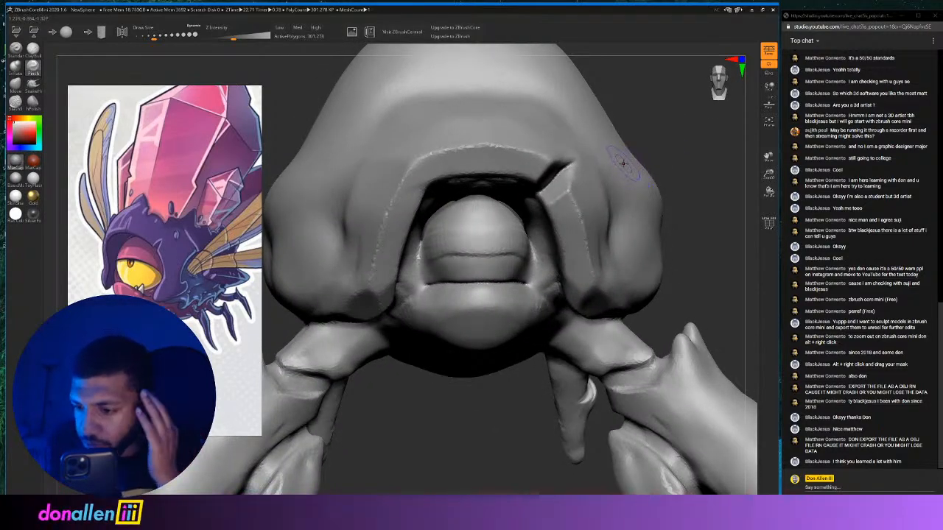
Display the wireframe and raise a small pointed tooth on one side of the lower lip using ClayBuildup and SnakeHook.
{"action": "right_click_drag", "start_coordinate": [663, 108], "coordinate": [752, 179], "text": "ctrl"}
{"action": "right_click_drag", "start_coordinate": [486, 184], "coordinate": [478, 223]}
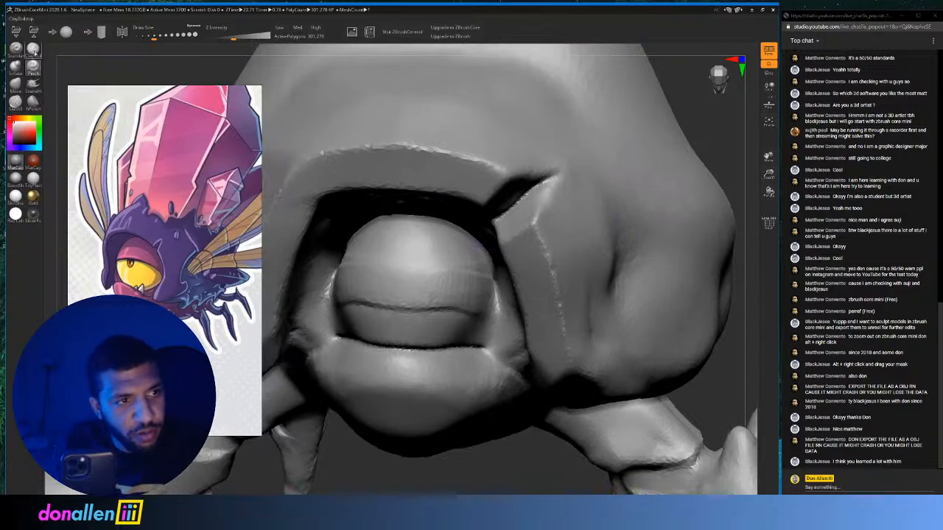
{"action": "left_click", "coordinate": [768, 225]}
{"action": "mouse_move", "coordinate": [711, 134]}
{"action": "left_mouse_down"}
{"action": "mouse_move", "coordinate": [708, 148]}
{"action": "mouse_move", "coordinate": [708, 138]}
{"action": "left_mouse_up"}
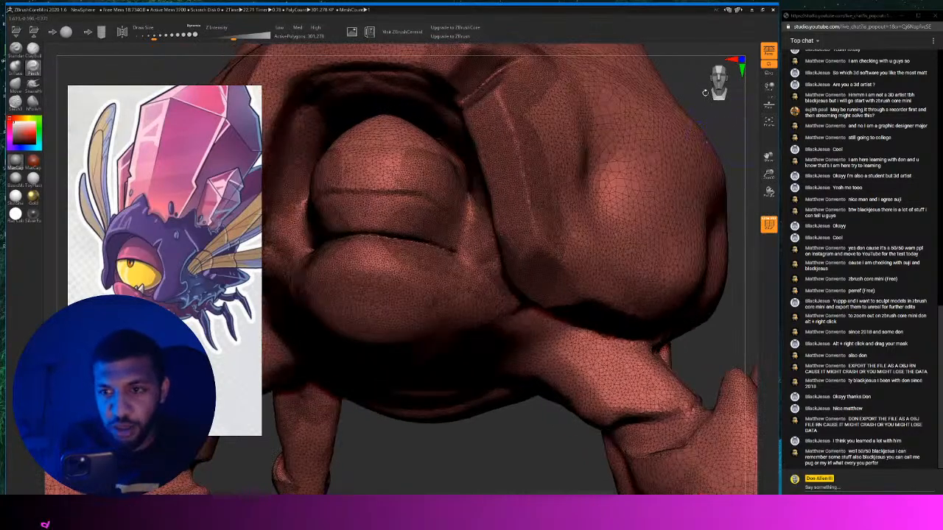
{"action": "mouse_move", "coordinate": [521, 458]}
{"action": "left_mouse_down"}
{"action": "mouse_move", "coordinate": [545, 446]}
{"action": "mouse_move", "coordinate": [531, 450]}
{"action": "mouse_move", "coordinate": [550, 458]}
{"action": "left_mouse_up"}
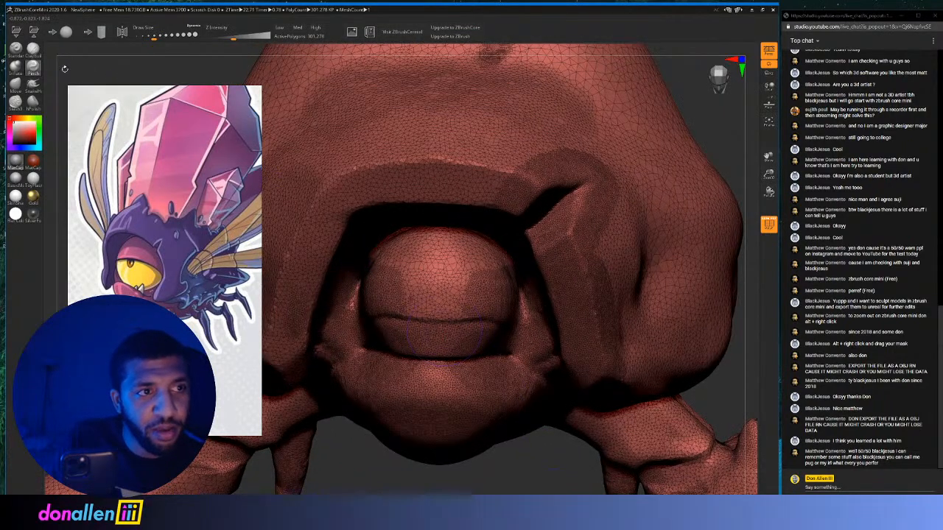
{"action": "left_click", "coordinate": [33, 51]}
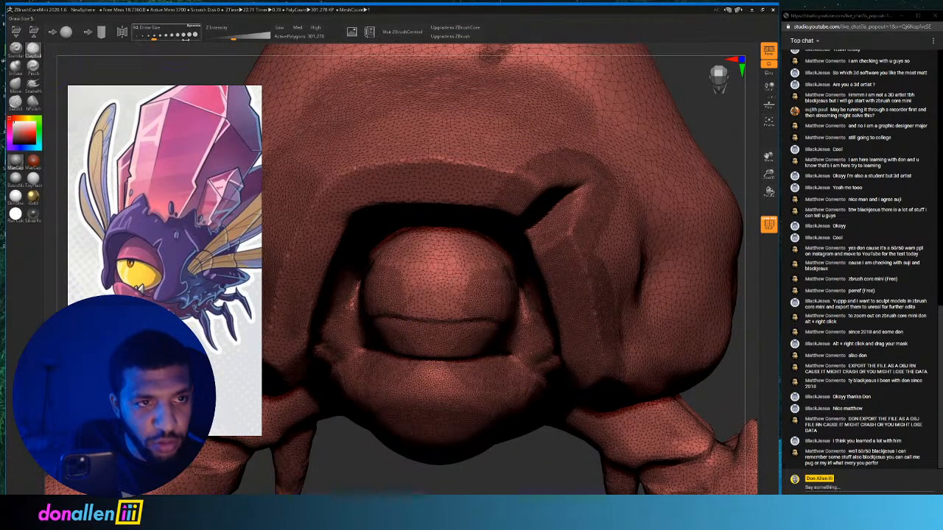
{"action": "left_click_drag", "start_coordinate": [153, 38], "coordinate": [145, 38]}
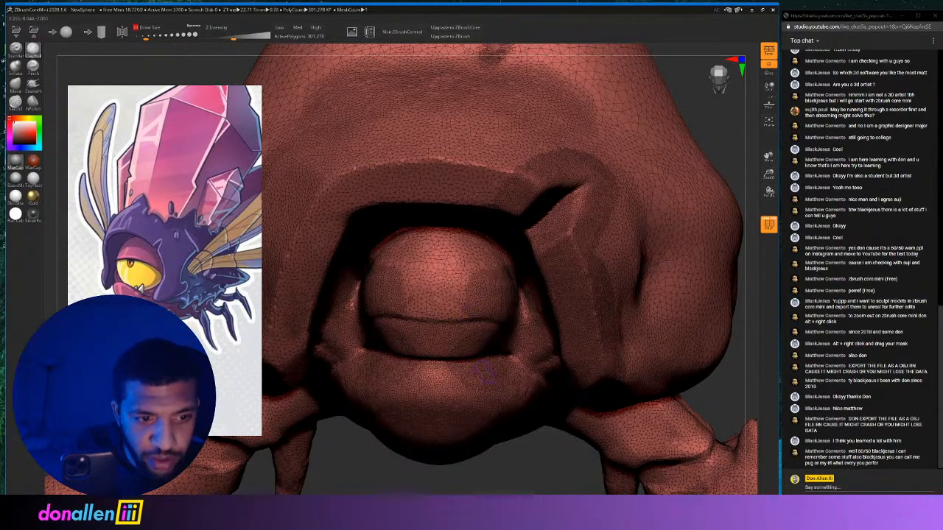
{"action": "left_click_drag", "start_coordinate": [481, 366], "coordinate": [478, 370]}
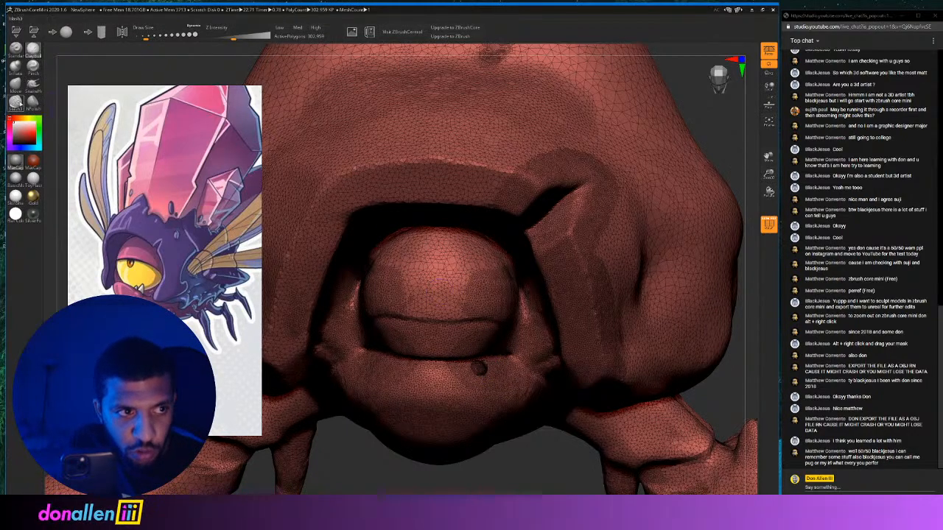
{"action": "left_click", "coordinate": [479, 367]}
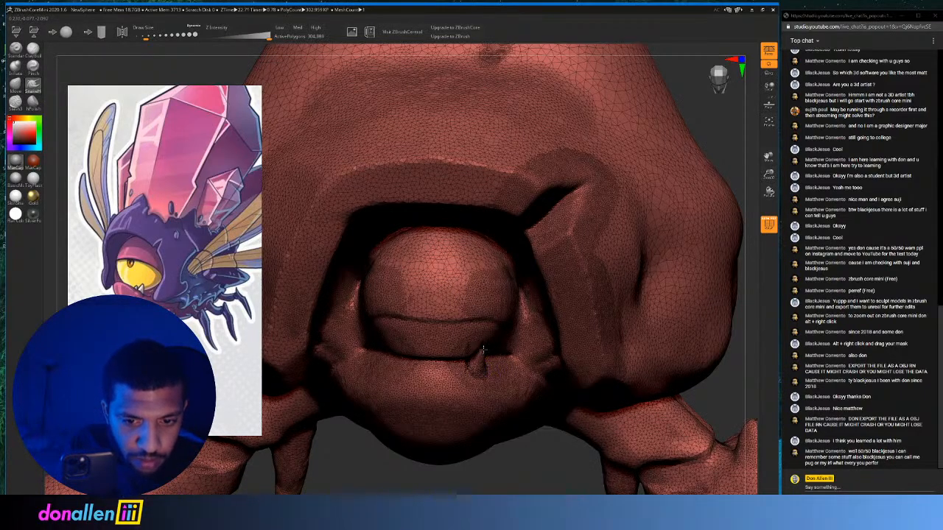
Pull up a second tooth beside the first on the mouth line with SnakeHook and hide the wireframe.
{"action": "mouse_move", "coordinate": [546, 465]}
{"action": "left_mouse_down"}
{"action": "mouse_move", "coordinate": [548, 450]}
{"action": "mouse_move", "coordinate": [619, 442]}
{"action": "mouse_move", "coordinate": [561, 442]}
{"action": "mouse_move", "coordinate": [546, 431]}
{"action": "left_mouse_up"}
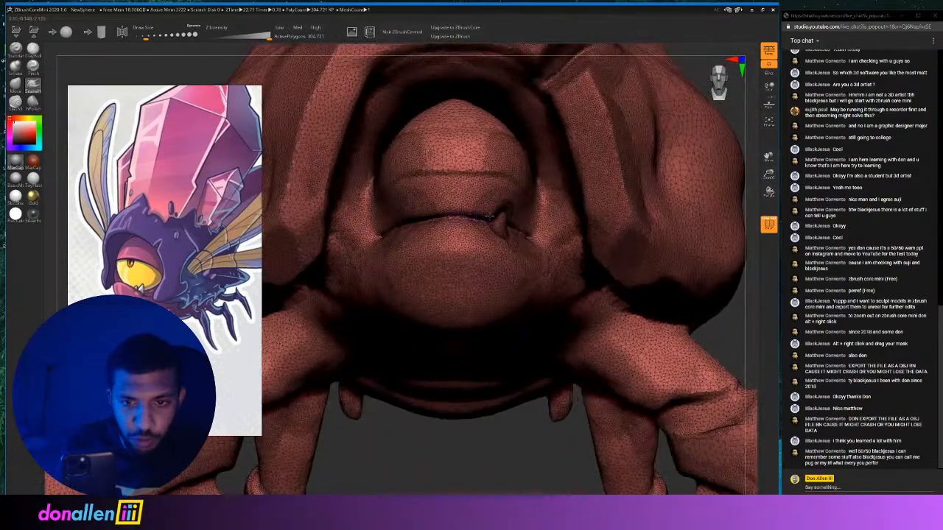
{"action": "left_click_drag", "start_coordinate": [485, 223], "coordinate": [486, 218]}
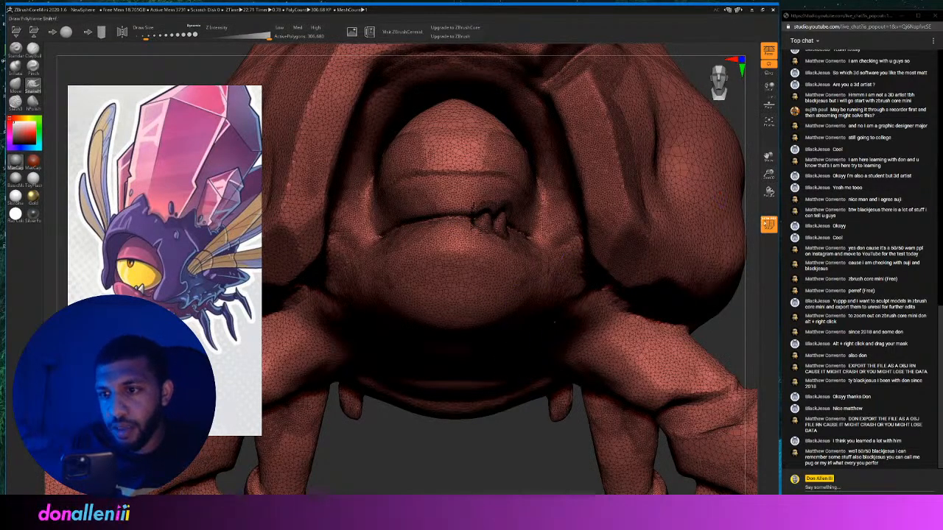
{"action": "left_click", "coordinate": [769, 224]}
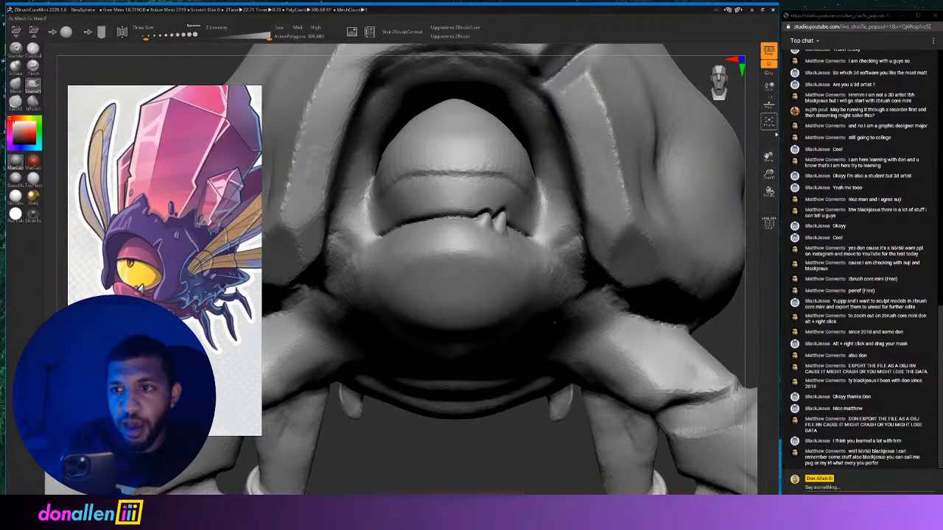
Carve grooves around the bases of both teeth with the Slash brush to separate them from the lip, and switch to Pinch.
{"action": "mouse_move", "coordinate": [768, 176]}
{"action": "left_mouse_down"}
{"action": "mouse_move", "coordinate": [763, 151]}
{"action": "mouse_move", "coordinate": [725, 182]}
{"action": "left_mouse_up"}
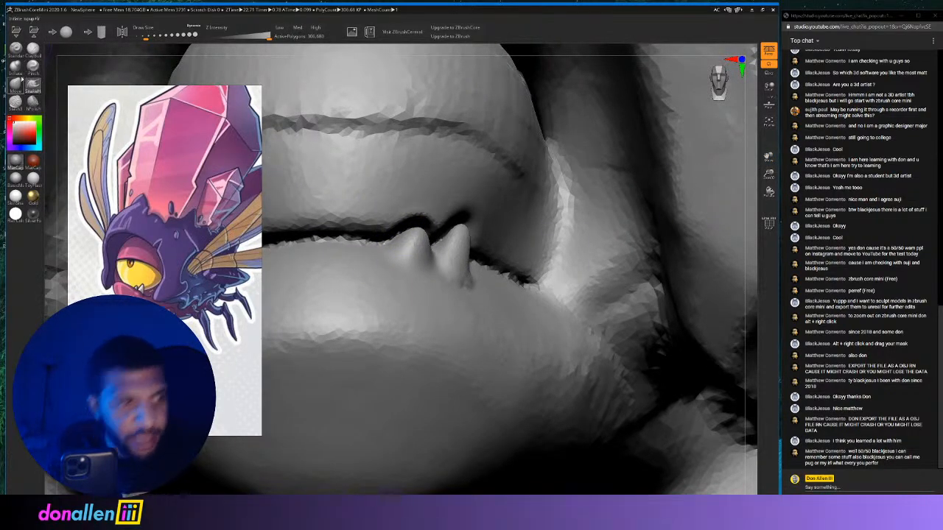
{"action": "left_click", "coordinate": [14, 104]}
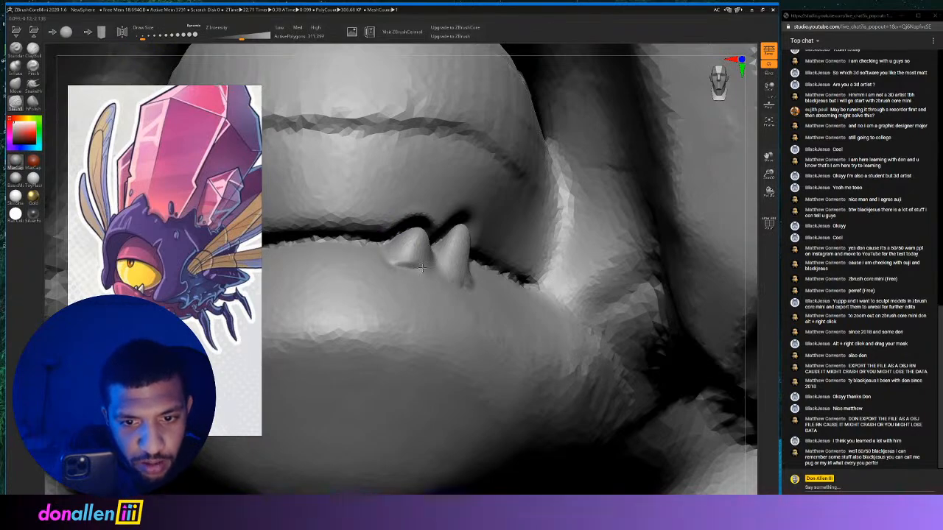
{"action": "left_click_drag", "start_coordinate": [445, 284], "coordinate": [490, 285]}
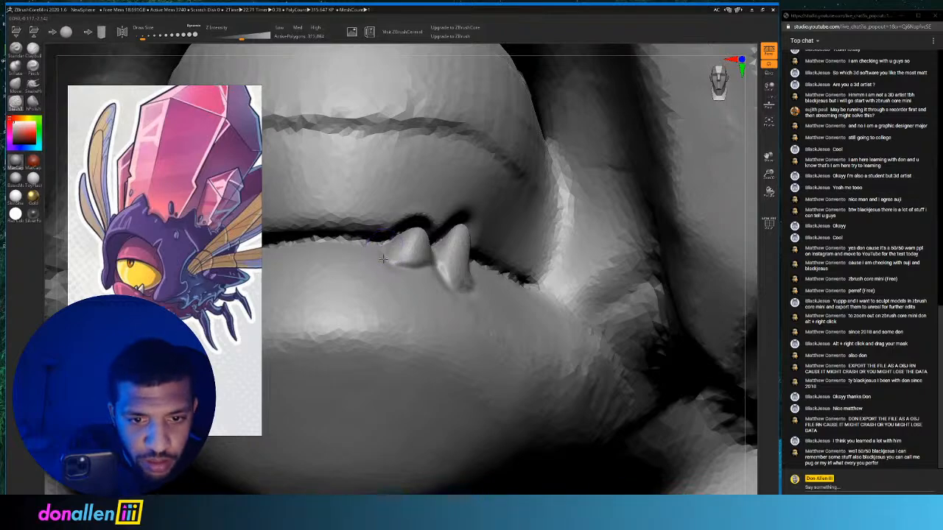
{"action": "left_click_drag", "start_coordinate": [404, 267], "coordinate": [432, 265]}
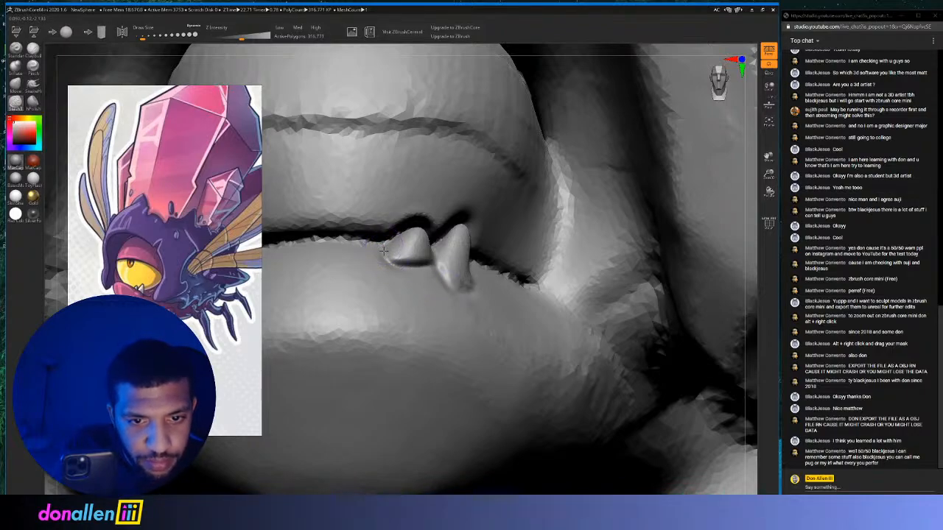
{"action": "left_click", "coordinate": [33, 67]}
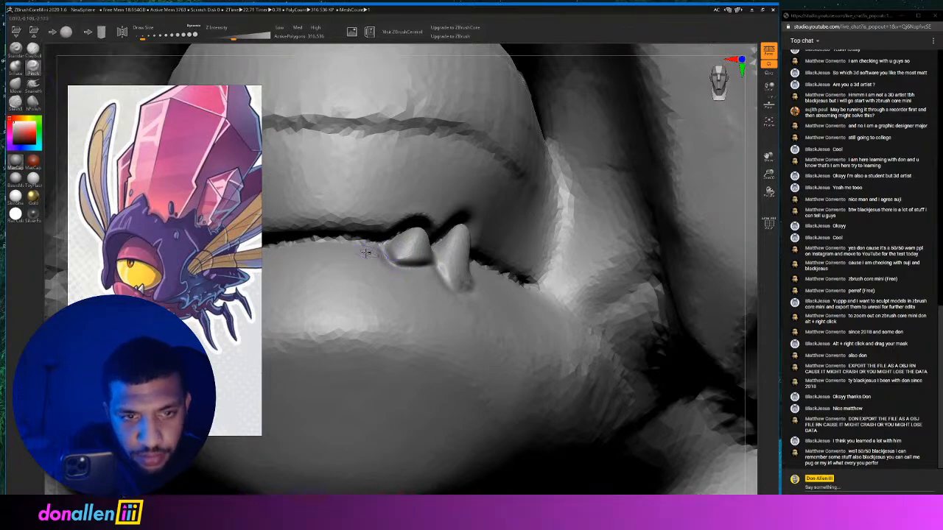
Raise gum-like bulges around the bases of the two teeth with the Standard brush.
{"action": "left_click", "coordinate": [17, 50]}
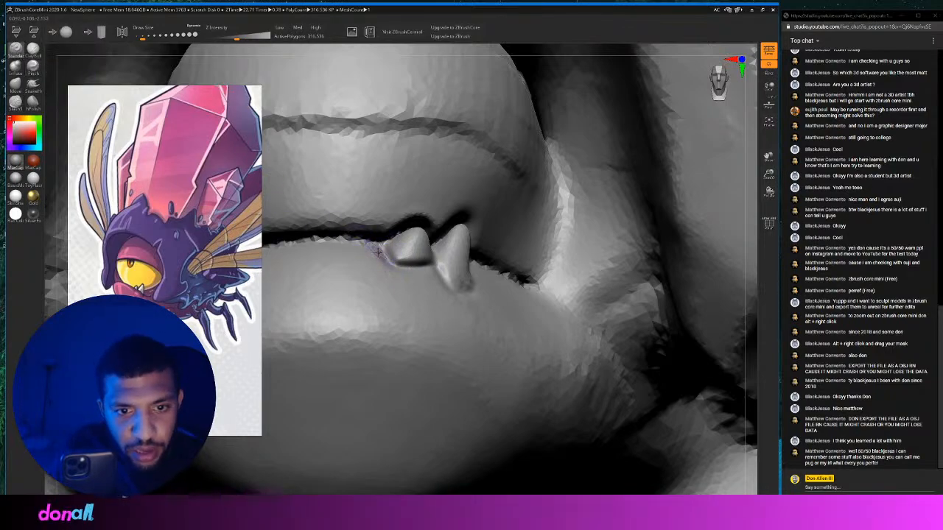
{"action": "left_click_drag", "start_coordinate": [381, 258], "coordinate": [476, 293]}
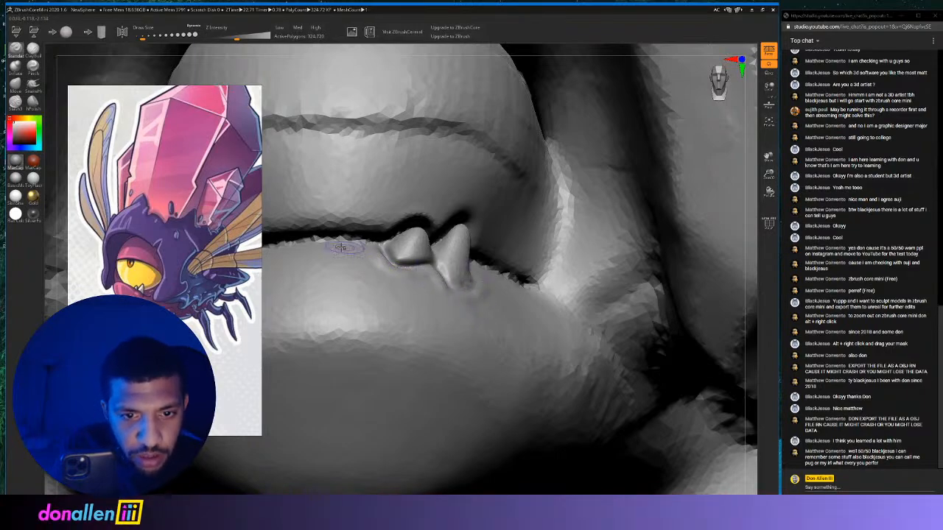
{"action": "left_click", "coordinate": [145, 38]}
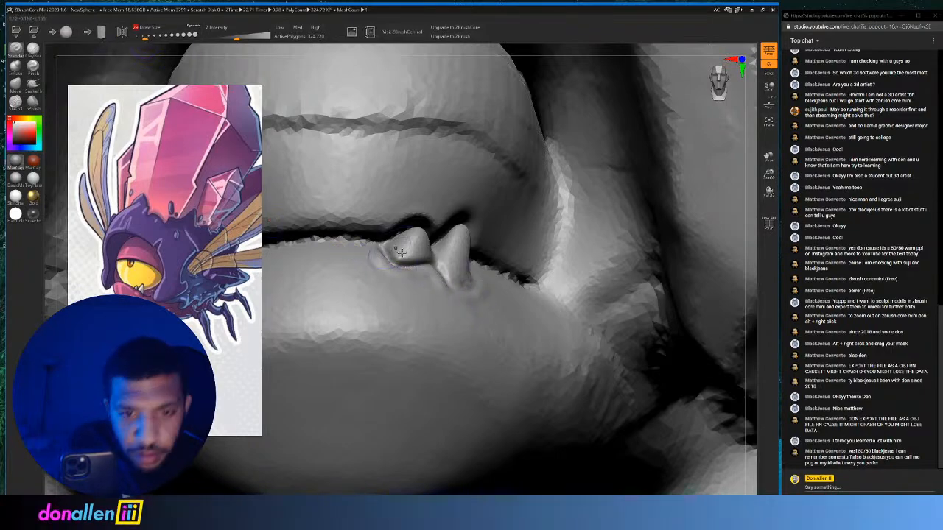
{"action": "mouse_move", "coordinate": [400, 252]}
{"action": "left_mouse_down"}
{"action": "mouse_move", "coordinate": [375, 255]}
{"action": "mouse_move", "coordinate": [398, 268]}
{"action": "mouse_move", "coordinate": [390, 271]}
{"action": "mouse_move", "coordinate": [423, 274]}
{"action": "mouse_move", "coordinate": [478, 301]}
{"action": "mouse_move", "coordinate": [466, 299]}
{"action": "left_mouse_up"}
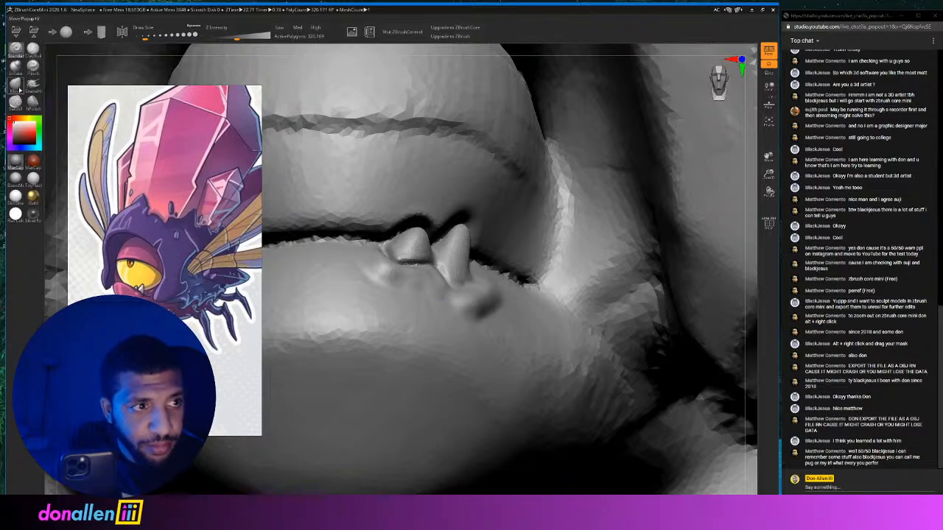
Recut the creases under both teeth with the Slash brush and sharpen the teeth with the Pinch brush.
{"action": "left_click", "coordinate": [16, 102]}
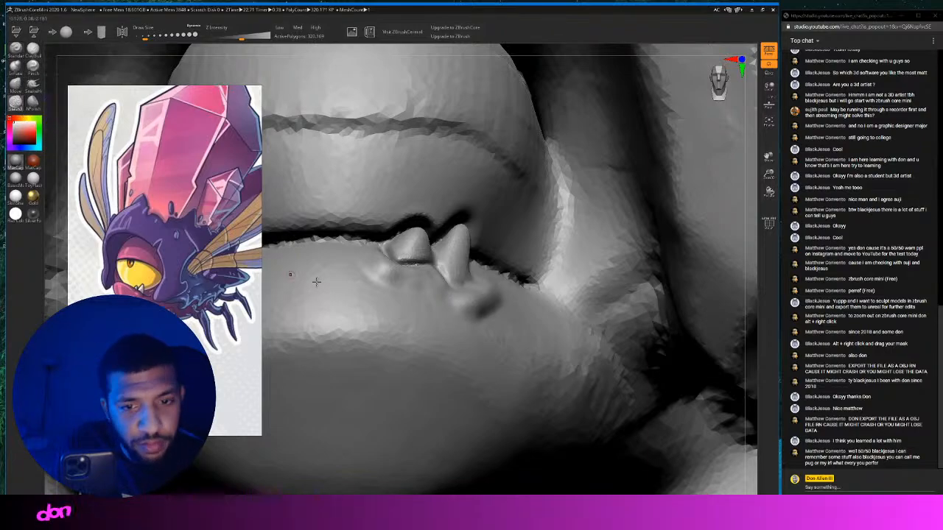
{"action": "left_click_drag", "start_coordinate": [472, 288], "coordinate": [463, 284]}
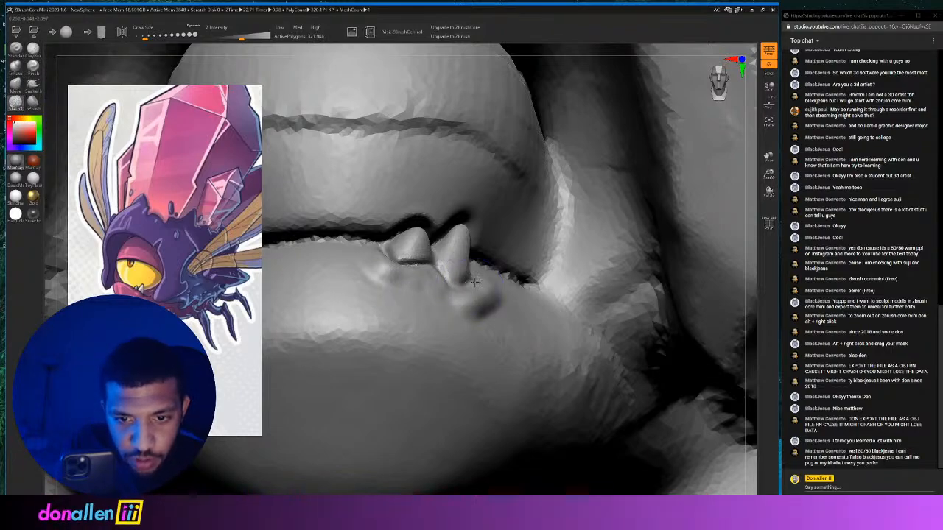
{"action": "left_click_drag", "start_coordinate": [410, 264], "coordinate": [420, 262]}
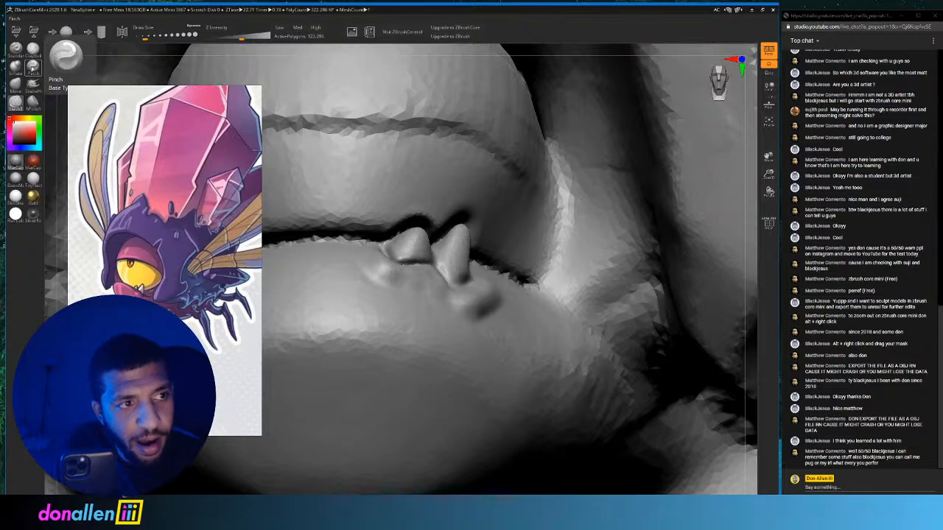
{"action": "left_click", "coordinate": [33, 67]}
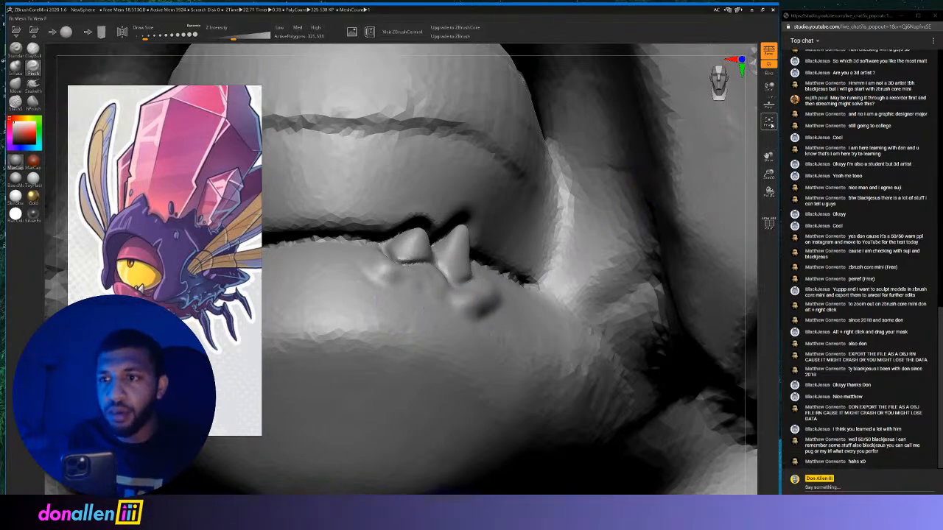
Turn X symmetry back on, add clay across the lower lip with a larger ClayBuildup brush, and smooth the area.
{"action": "left_click", "coordinate": [769, 122]}
{"action": "mouse_move", "coordinate": [679, 197]}
{"action": "left_mouse_down"}
{"action": "mouse_move", "coordinate": [652, 200]}
{"action": "mouse_move", "coordinate": [671, 209]}
{"action": "mouse_move", "coordinate": [661, 212]}
{"action": "mouse_move", "coordinate": [730, 186]}
{"action": "mouse_move", "coordinate": [688, 198]}
{"action": "left_mouse_up"}
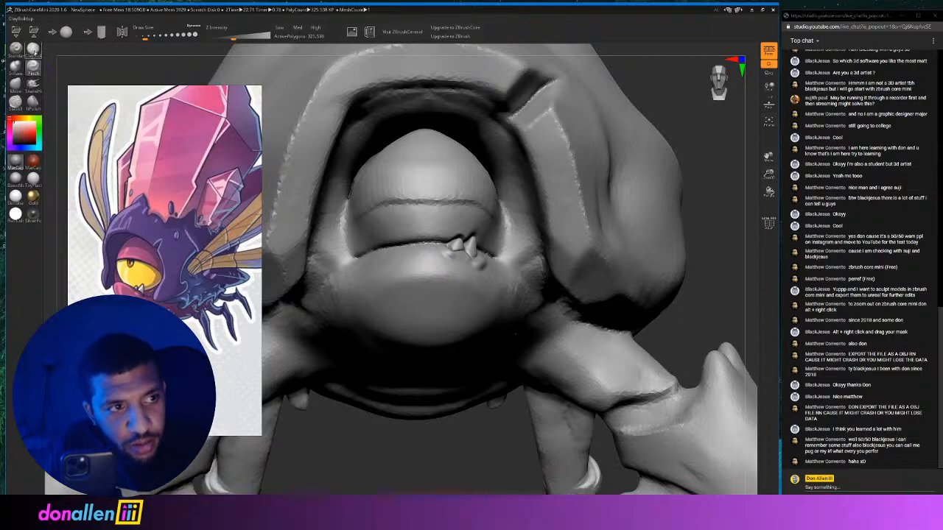
{"action": "left_click_drag", "start_coordinate": [146, 37], "coordinate": [152, 39]}
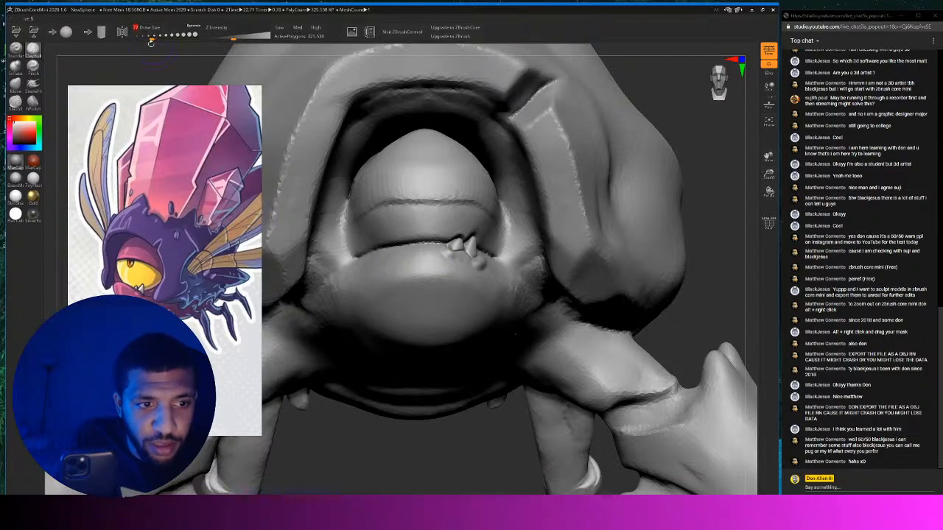
{"action": "mouse_move", "coordinate": [414, 276]}
{"action": "left_mouse_down"}
{"action": "mouse_move", "coordinate": [376, 283]}
{"action": "mouse_move", "coordinate": [423, 274]}
{"action": "mouse_move", "coordinate": [452, 303]}
{"action": "left_mouse_up"}
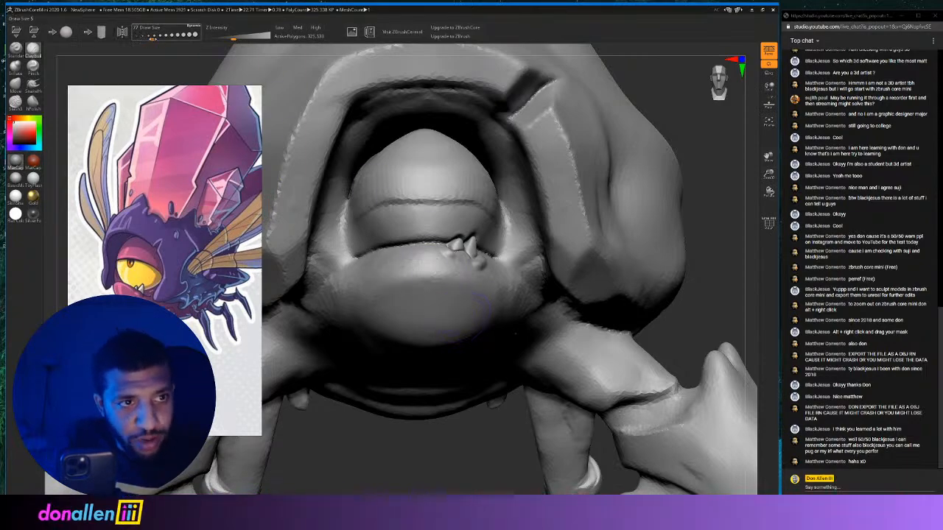
{"action": "left_click", "coordinate": [122, 33]}
{"action": "mouse_move", "coordinate": [431, 260]}
{"action": "left_mouse_down"}
{"action": "mouse_move", "coordinate": [403, 263]}
{"action": "mouse_move", "coordinate": [468, 285]}
{"action": "left_mouse_up"}
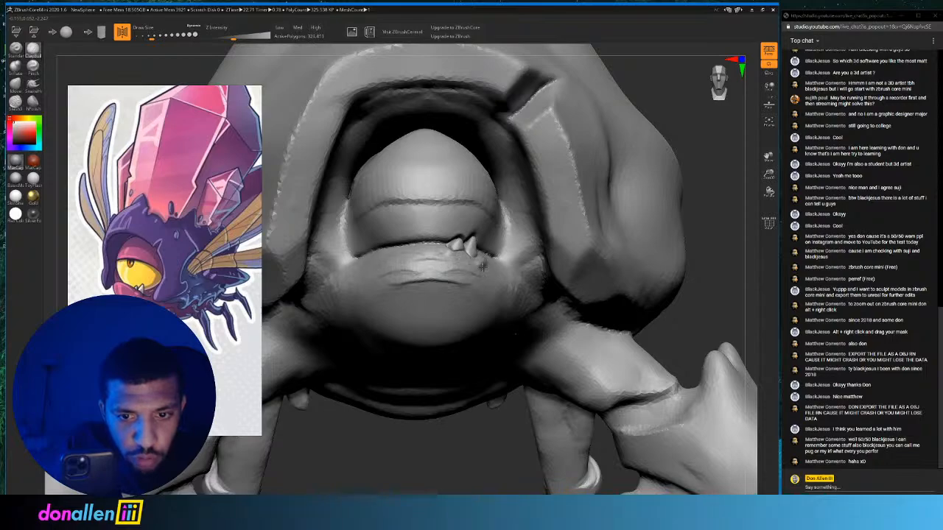
{"action": "mouse_move", "coordinate": [458, 262]}
{"action": "left_mouse_down"}
{"action": "mouse_move", "coordinate": [422, 263]}
{"action": "mouse_move", "coordinate": [379, 290]}
{"action": "mouse_move", "coordinate": [420, 291]}
{"action": "mouse_move", "coordinate": [399, 302]}
{"action": "mouse_move", "coordinate": [449, 293]}
{"action": "mouse_move", "coordinate": [452, 319]}
{"action": "mouse_move", "coordinate": [474, 306]}
{"action": "left_mouse_up"}
{"action": "mouse_move", "coordinate": [433, 332]}
{"action": "left_mouse_down", "text": "shift"}
{"action": "mouse_move", "coordinate": [489, 285]}
{"action": "mouse_move", "coordinate": [467, 291]}
{"action": "mouse_move", "coordinate": [463, 282]}
{"action": "left_mouse_up", "text": "shift"}
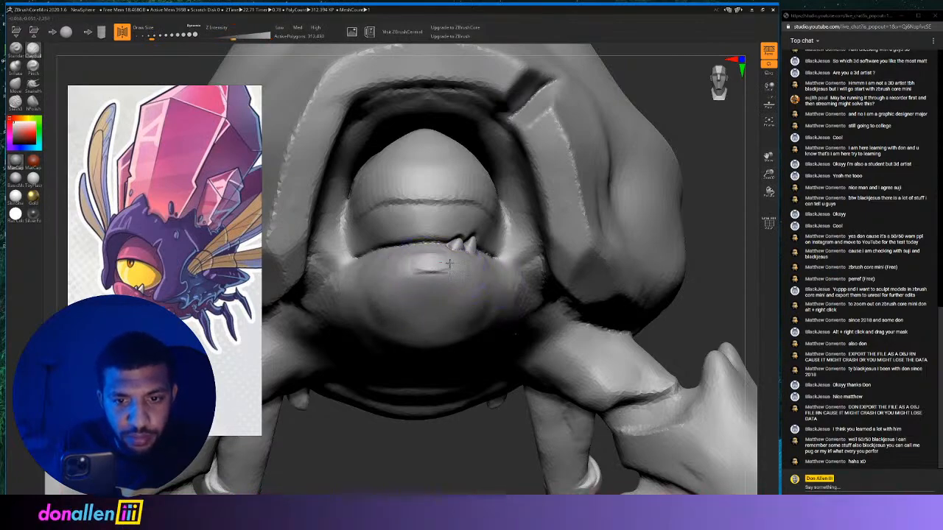
Build up a curved lower lip band beneath the mouth line with symmetrical ClayBuildup strokes, leaving a crease underneath.
{"action": "mouse_move", "coordinate": [403, 275]}
{"action": "left_mouse_down"}
{"action": "mouse_move", "coordinate": [454, 273]}
{"action": "mouse_move", "coordinate": [502, 298]}
{"action": "left_mouse_up"}
{"action": "left_click_drag", "start_coordinate": [441, 270], "coordinate": [503, 295]}
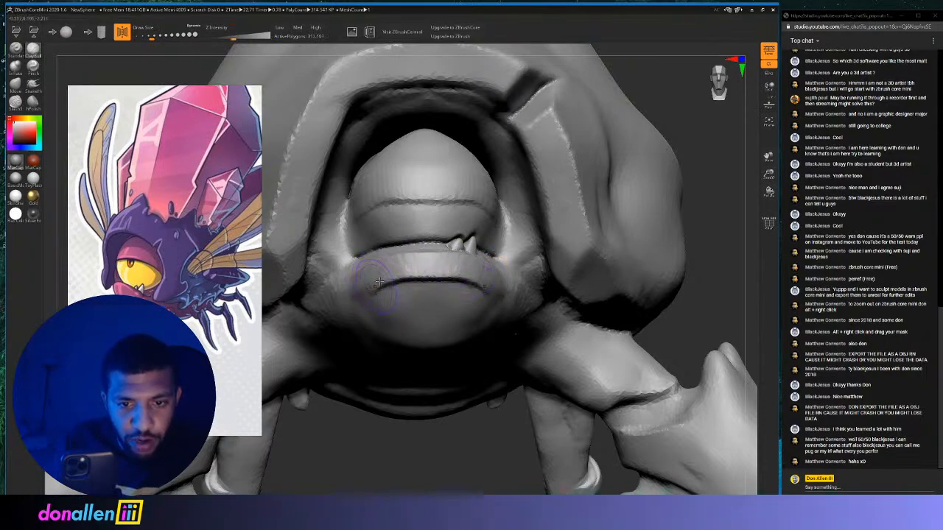
{"action": "left_click_drag", "start_coordinate": [369, 286], "coordinate": [477, 267]}
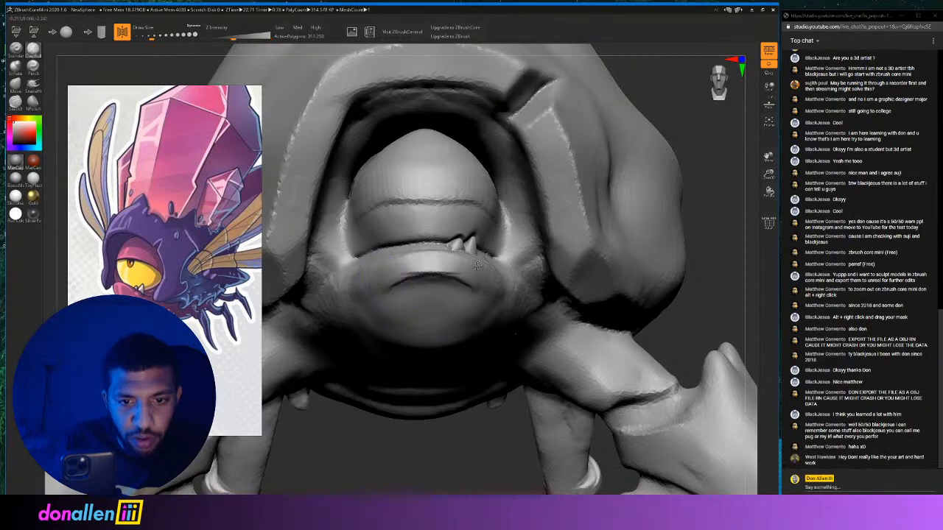
Smooth the area beneath the lower lip and soften the ends of the crease under it.
{"action": "mouse_move", "coordinate": [402, 290]}
{"action": "left_mouse_down"}
{"action": "mouse_move", "coordinate": [401, 274]}
{"action": "mouse_move", "coordinate": [426, 270]}
{"action": "mouse_move", "coordinate": [376, 280]}
{"action": "left_mouse_up"}
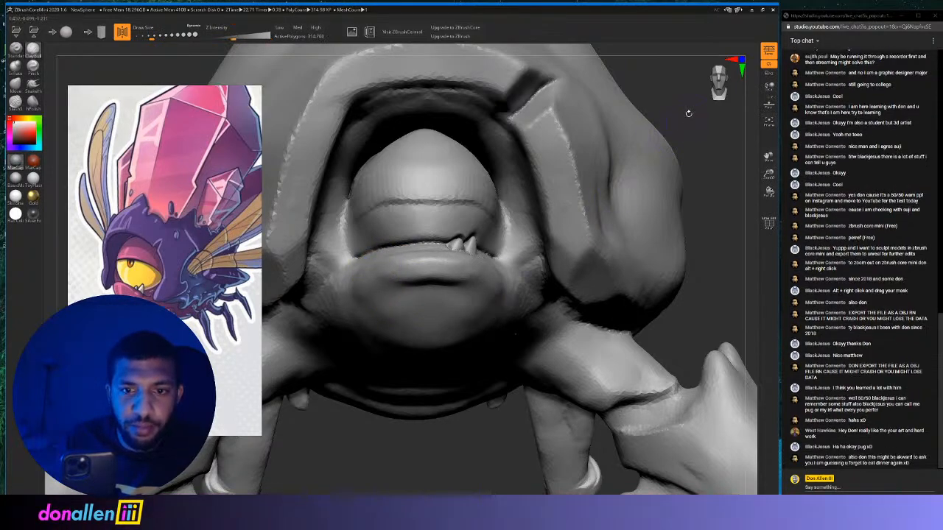
{"action": "mouse_move", "coordinate": [688, 112]}
{"action": "left_mouse_down"}
{"action": "mouse_move", "coordinate": [638, 116]}
{"action": "mouse_move", "coordinate": [697, 120]}
{"action": "mouse_move", "coordinate": [648, 118]}
{"action": "mouse_move", "coordinate": [689, 124]}
{"action": "mouse_move", "coordinate": [657, 117]}
{"action": "mouse_move", "coordinate": [695, 115]}
{"action": "mouse_move", "coordinate": [667, 116]}
{"action": "mouse_move", "coordinate": [679, 118]}
{"action": "mouse_move", "coordinate": [673, 124]}
{"action": "mouse_move", "coordinate": [685, 118]}
{"action": "mouse_move", "coordinate": [611, 225]}
{"action": "left_mouse_up"}
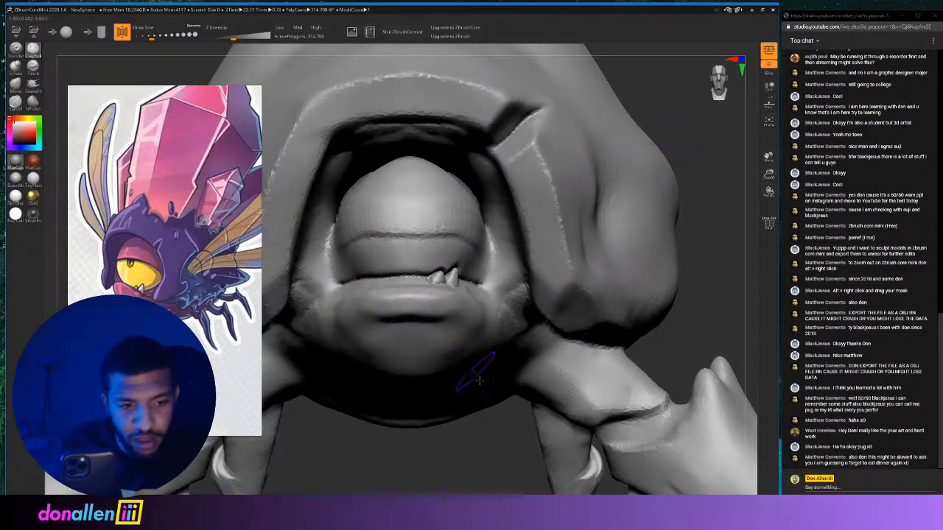
Set the ClayBuildup draw size to 112 and sculpt curved, bulging folds along the lower sides of the hood.
{"action": "right_click_drag", "start_coordinate": [637, 314], "coordinate": [631, 261], "text": "ctrl"}
{"action": "mouse_move", "coordinate": [633, 261]}
{"action": "left_mouse_down"}
{"action": "mouse_move", "coordinate": [603, 259]}
{"action": "mouse_move", "coordinate": [655, 242]}
{"action": "left_mouse_up"}
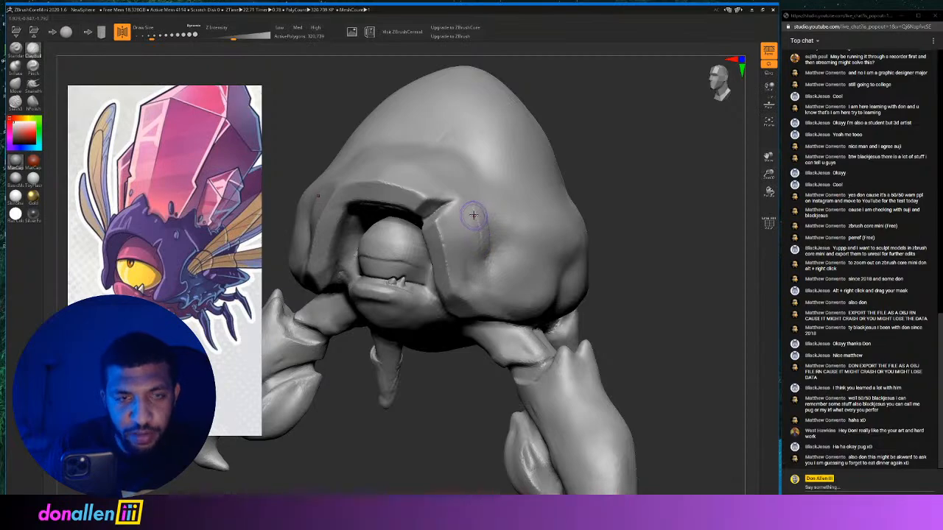
{"action": "left_click", "coordinate": [156, 35]}
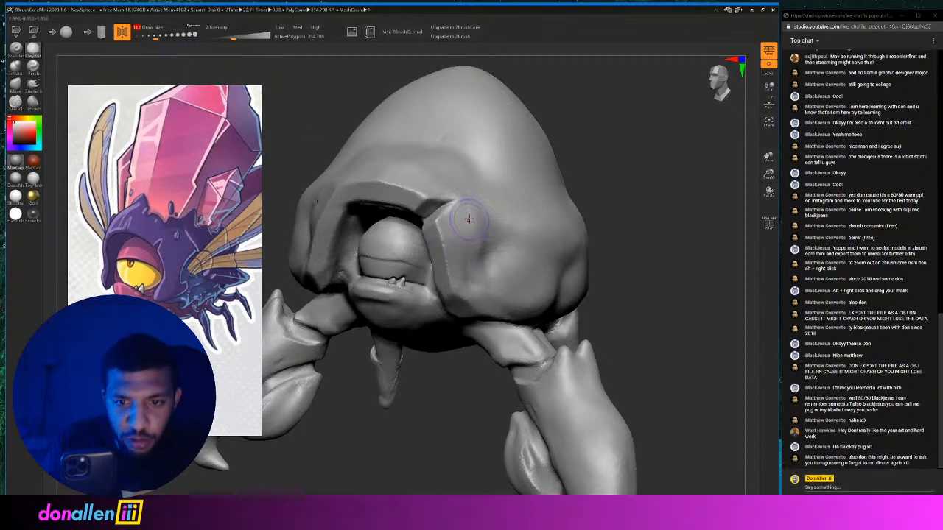
{"action": "left_click_drag", "start_coordinate": [475, 211], "coordinate": [485, 235]}
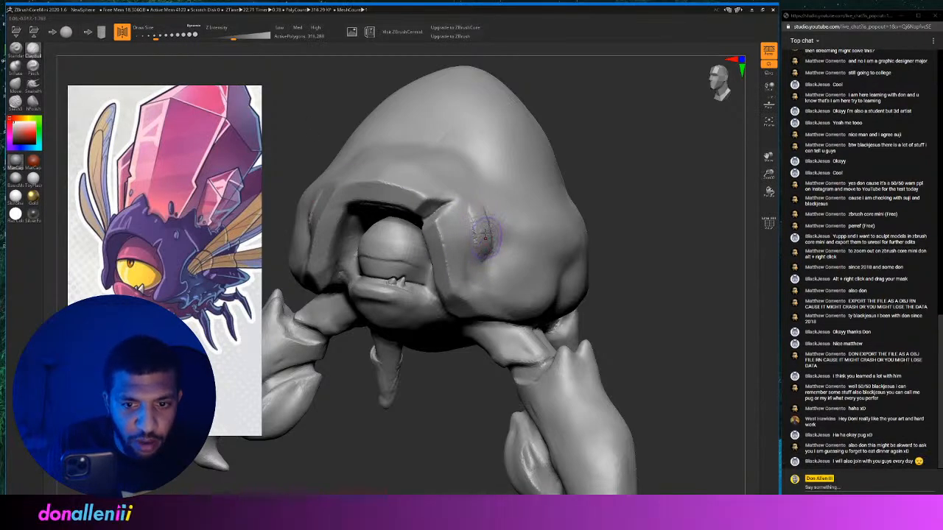
{"action": "mouse_move", "coordinate": [487, 269]}
{"action": "left_mouse_down"}
{"action": "mouse_move", "coordinate": [490, 281]}
{"action": "mouse_move", "coordinate": [482, 277]}
{"action": "mouse_move", "coordinate": [512, 294]}
{"action": "mouse_move", "coordinate": [487, 303]}
{"action": "mouse_move", "coordinate": [514, 258]}
{"action": "left_mouse_up"}
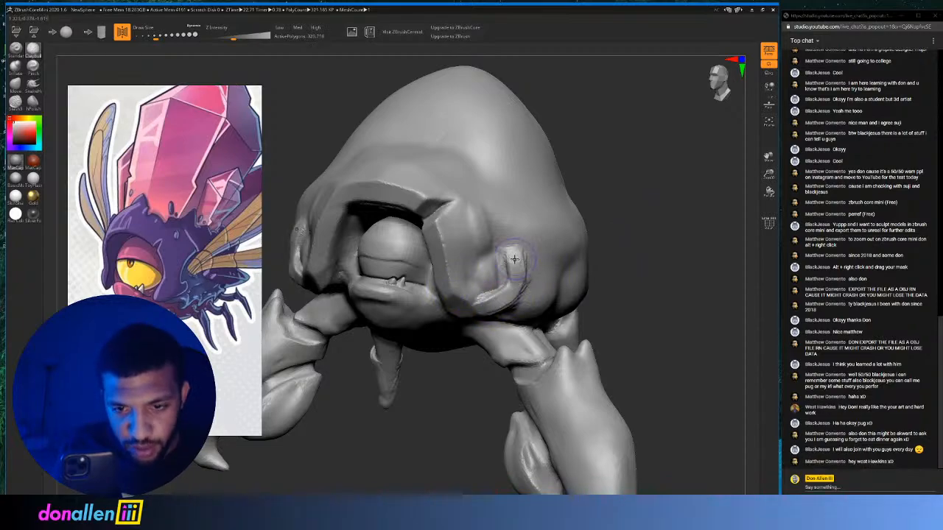
{"action": "mouse_move", "coordinate": [496, 298]}
{"action": "left_mouse_down"}
{"action": "mouse_move", "coordinate": [488, 299]}
{"action": "mouse_move", "coordinate": [497, 281]}
{"action": "left_mouse_up"}
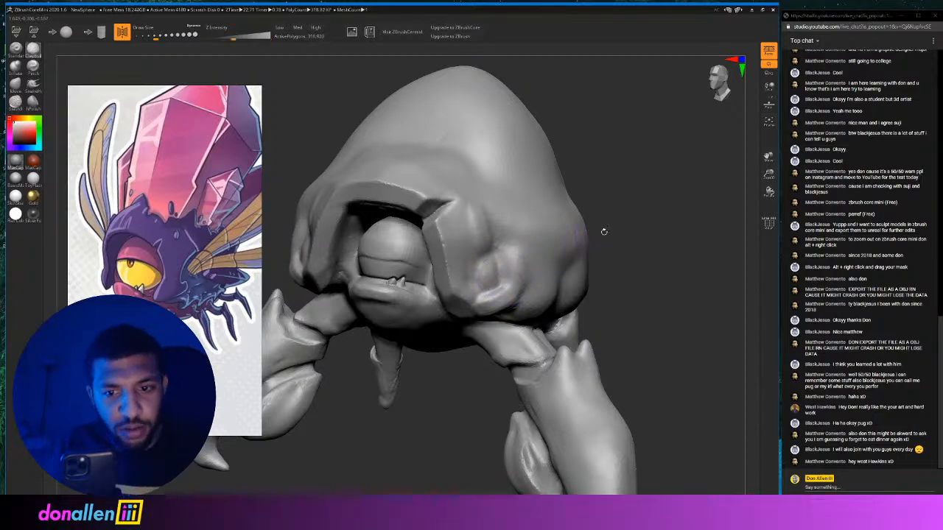
Reshape the hood opening into a rounder arch with the Move brush, lifting the upper rim and adjusting the side edges.
{"action": "mouse_move", "coordinate": [618, 205]}
{"action": "left_mouse_down"}
{"action": "mouse_move", "coordinate": [667, 190]}
{"action": "mouse_move", "coordinate": [635, 190]}
{"action": "left_mouse_up"}
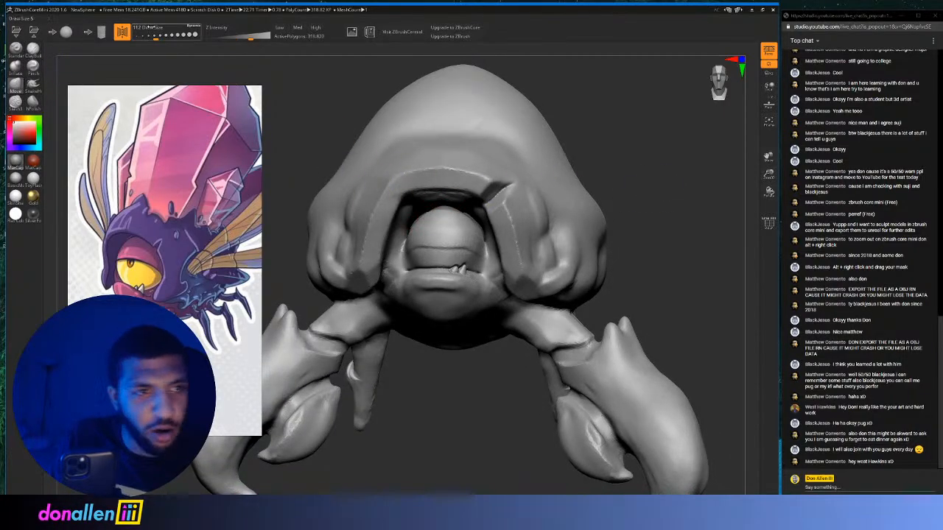
{"action": "left_click_drag", "start_coordinate": [156, 35], "coordinate": [173, 35]}
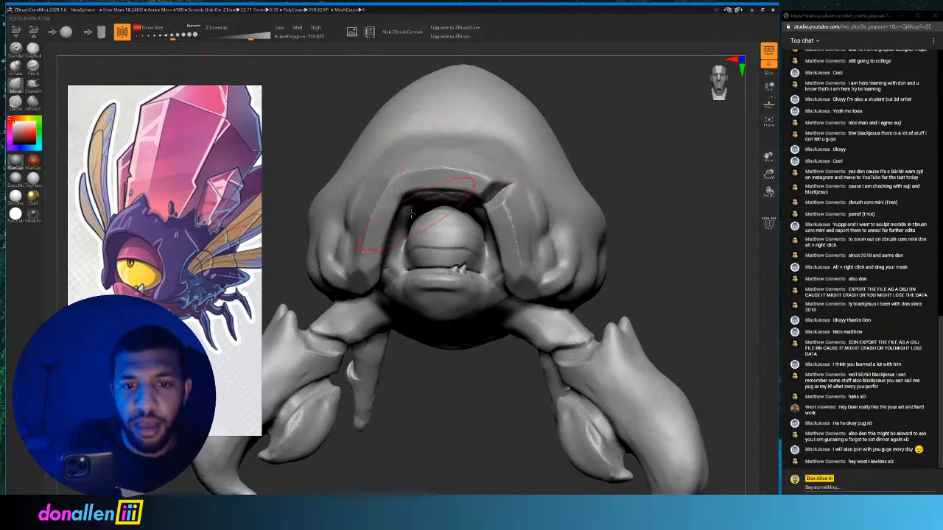
{"action": "mouse_move", "coordinate": [413, 185]}
{"action": "left_mouse_down"}
{"action": "mouse_move", "coordinate": [405, 177]}
{"action": "mouse_move", "coordinate": [436, 174]}
{"action": "left_mouse_up"}
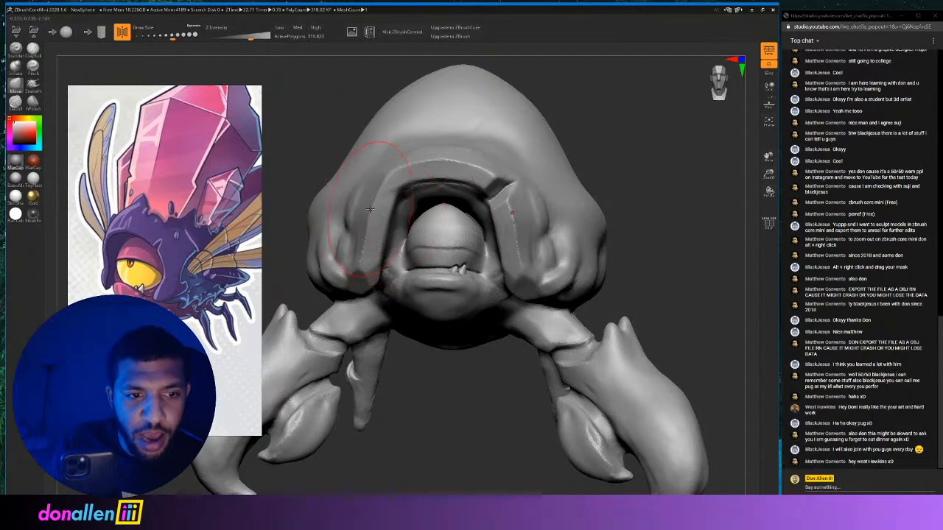
{"action": "left_click_drag", "start_coordinate": [386, 224], "coordinate": [391, 216]}
{"action": "left_click_drag", "start_coordinate": [173, 35], "coordinate": [165, 34]}
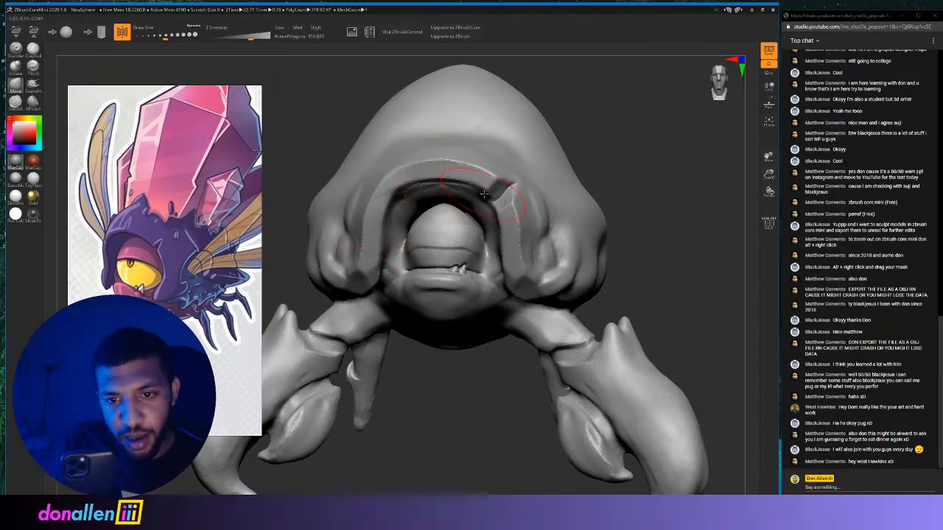
{"action": "mouse_move", "coordinate": [482, 193]}
{"action": "left_mouse_down"}
{"action": "mouse_move", "coordinate": [488, 199]}
{"action": "mouse_move", "coordinate": [444, 189]}
{"action": "left_mouse_up"}
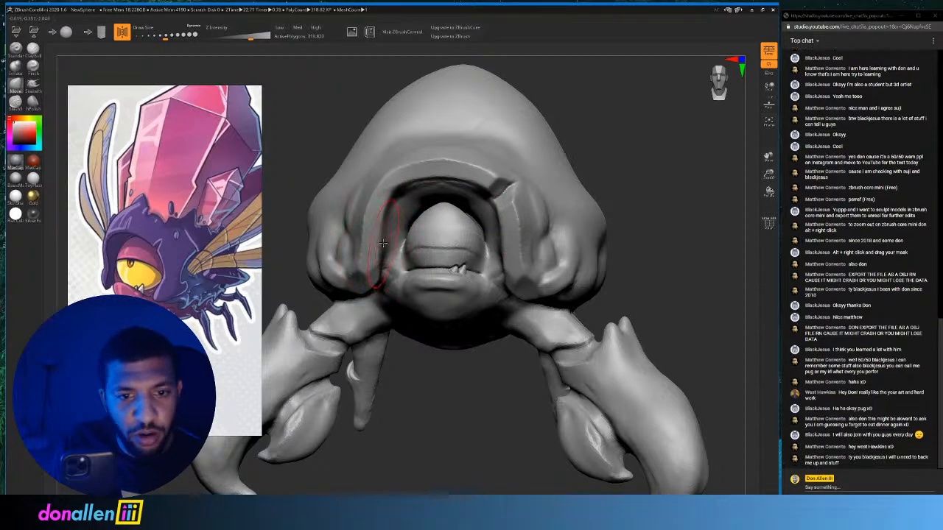
{"action": "left_click_drag", "start_coordinate": [379, 242], "coordinate": [382, 250]}
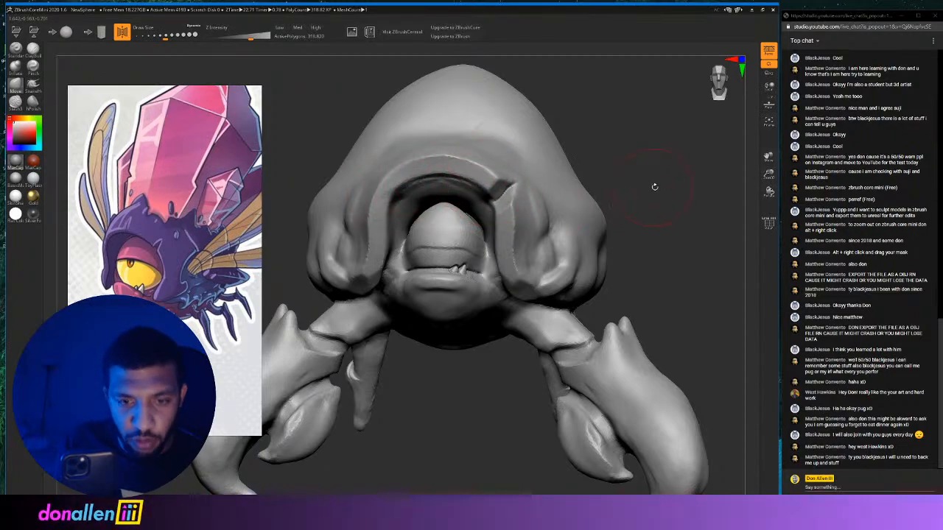
Carve a curved crease across the hood above the opening's rim with the Slash brush, undoing the first attempt.
{"action": "mouse_move", "coordinate": [654, 187]}
{"action": "left_mouse_down"}
{"action": "mouse_move", "coordinate": [575, 189]}
{"action": "mouse_move", "coordinate": [665, 188]}
{"action": "mouse_move", "coordinate": [643, 204]}
{"action": "mouse_move", "coordinate": [668, 194]}
{"action": "mouse_move", "coordinate": [643, 204]}
{"action": "mouse_move", "coordinate": [694, 206]}
{"action": "left_mouse_up"}
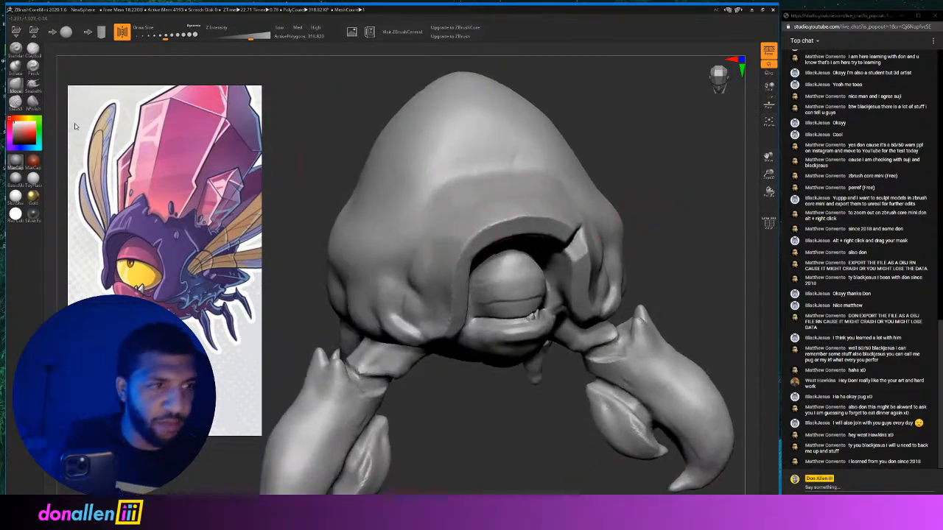
{"action": "left_click", "coordinate": [16, 103]}
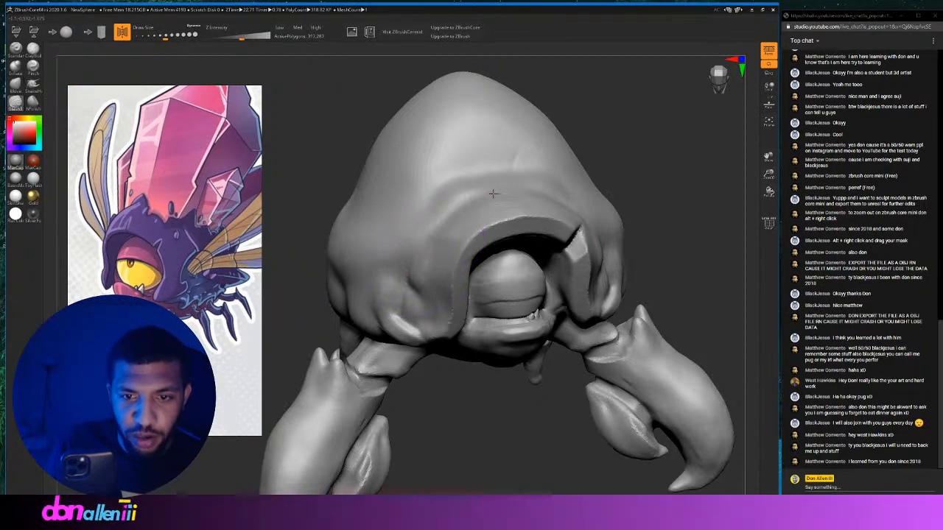
{"action": "mouse_move", "coordinate": [489, 196]}
{"action": "left_mouse_down"}
{"action": "mouse_move", "coordinate": [420, 243]}
{"action": "mouse_move", "coordinate": [405, 295]}
{"action": "mouse_move", "coordinate": [533, 189]}
{"action": "left_mouse_up"}
{"action": "key", "text": "ctrl+z"}
{"action": "mouse_move", "coordinate": [726, 164]}
{"action": "left_mouse_down"}
{"action": "mouse_move", "coordinate": [664, 161]}
{"action": "mouse_move", "coordinate": [631, 174]}
{"action": "left_mouse_up"}
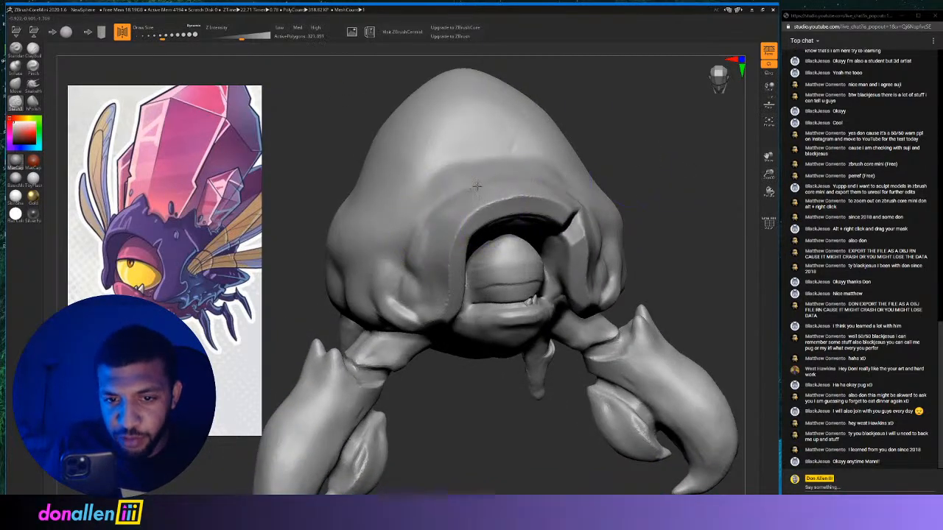
{"action": "left_click_drag", "start_coordinate": [468, 183], "coordinate": [561, 184]}
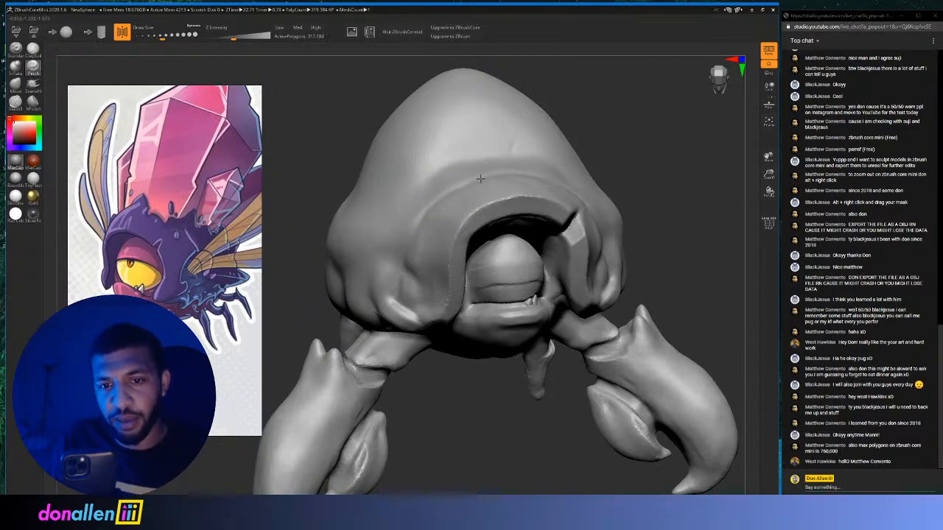
Tighten the crease behind the hood's rim on both sides with the Pinch brush.
{"action": "left_click_drag", "start_coordinate": [654, 180], "coordinate": [400, 211]}
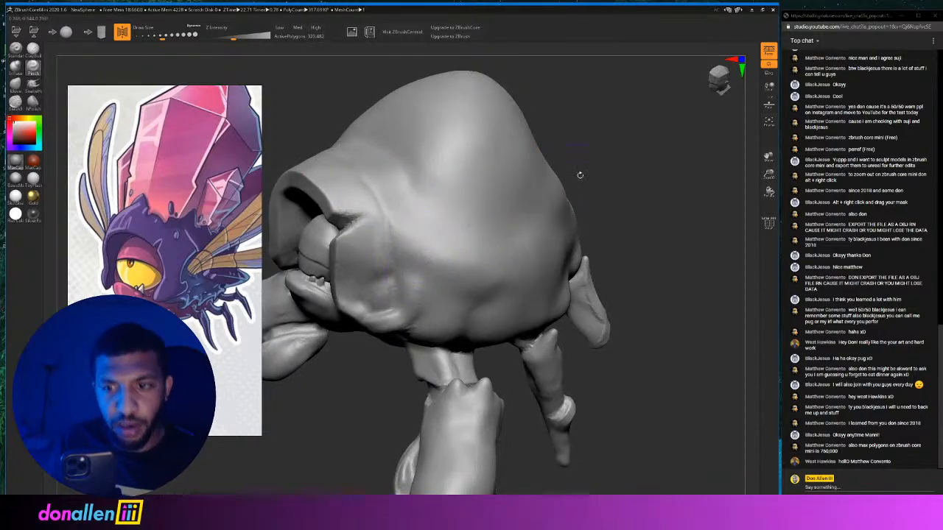
{"action": "mouse_move", "coordinate": [579, 177]}
{"action": "left_mouse_down"}
{"action": "mouse_move", "coordinate": [628, 177]}
{"action": "mouse_move", "coordinate": [589, 173]}
{"action": "mouse_move", "coordinate": [613, 164]}
{"action": "left_mouse_up"}
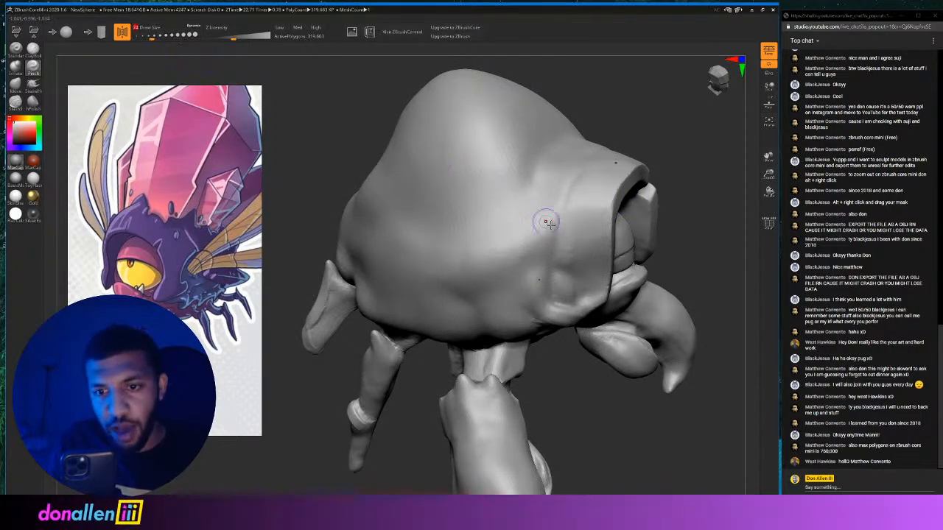
{"action": "left_click_drag", "start_coordinate": [572, 199], "coordinate": [581, 168]}
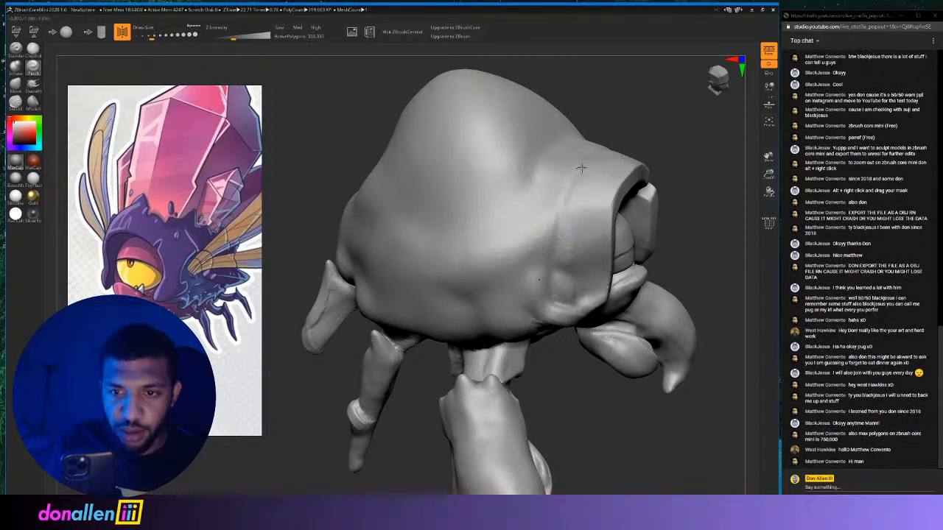
{"action": "mouse_move", "coordinate": [655, 148]}
{"action": "left_mouse_down"}
{"action": "mouse_move", "coordinate": [611, 122]}
{"action": "mouse_move", "coordinate": [545, 136]}
{"action": "mouse_move", "coordinate": [602, 149]}
{"action": "mouse_move", "coordinate": [423, 246]}
{"action": "left_mouse_up"}
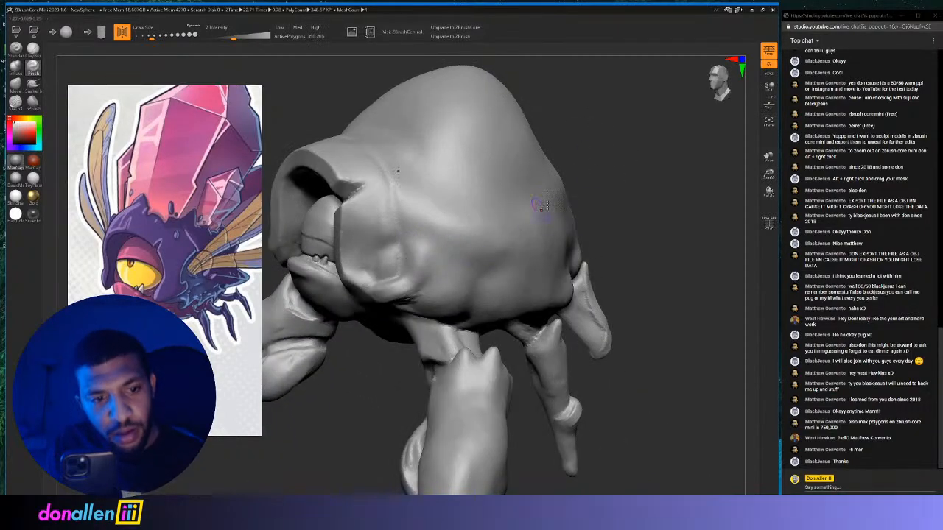
{"action": "mouse_move", "coordinate": [579, 193]}
{"action": "left_mouse_down"}
{"action": "mouse_move", "coordinate": [700, 173]}
{"action": "mouse_move", "coordinate": [610, 175]}
{"action": "mouse_move", "coordinate": [667, 179]}
{"action": "left_mouse_up"}
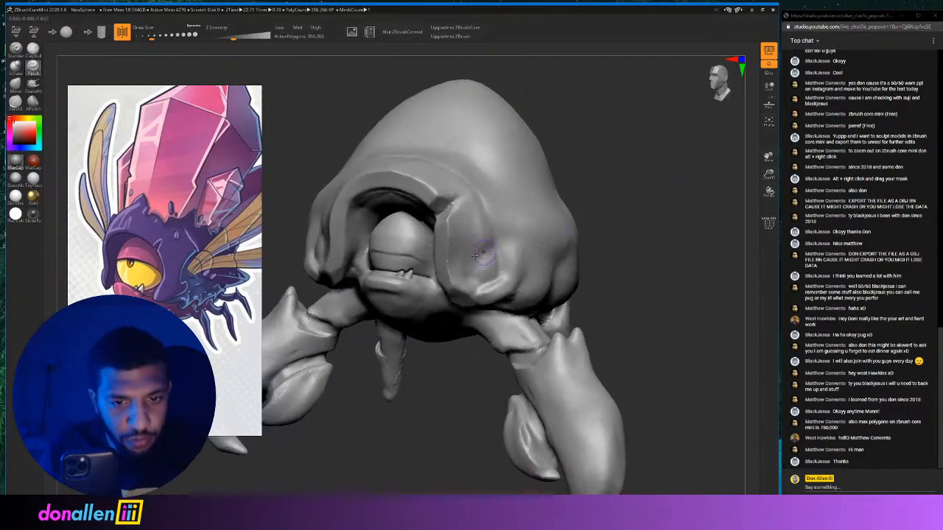
Select the ClayBuildup brush and smooth away the horizontal eyelid line to leave a plain eyeball.
{"action": "mouse_move", "coordinate": [616, 185]}
{"action": "right_mouse_down", "text": "ctrl"}
{"action": "mouse_move", "coordinate": [678, 137]}
{"action": "mouse_move", "coordinate": [708, 97]}
{"action": "right_mouse_up", "text": "ctrl"}
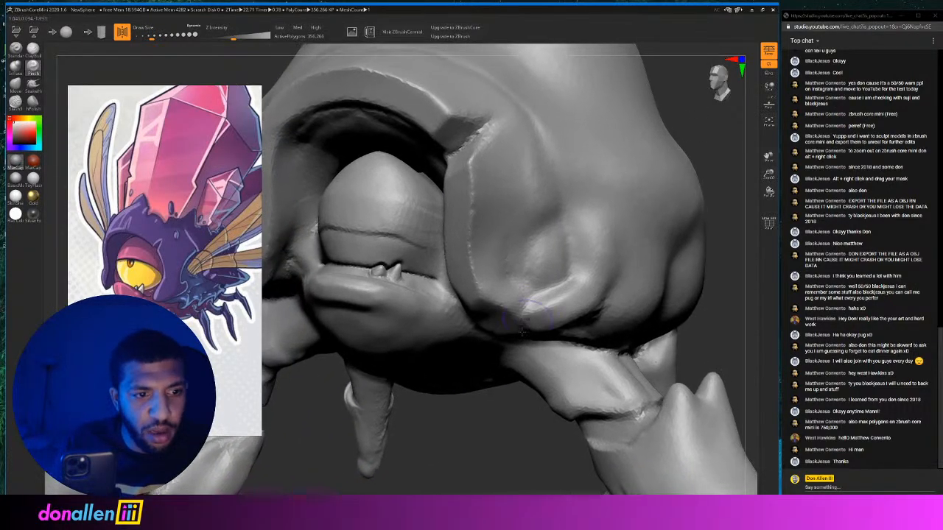
{"action": "mouse_move", "coordinate": [534, 383]}
{"action": "right_mouse_down", "text": "ctrl"}
{"action": "mouse_move", "coordinate": [538, 461]}
{"action": "mouse_move", "coordinate": [527, 449]}
{"action": "right_mouse_up", "text": "ctrl"}
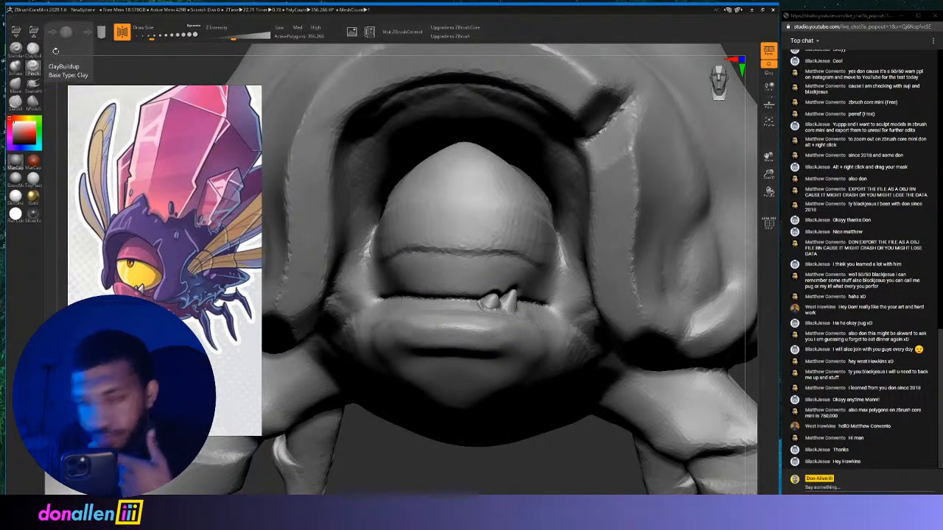
{"action": "left_click", "coordinate": [33, 50]}
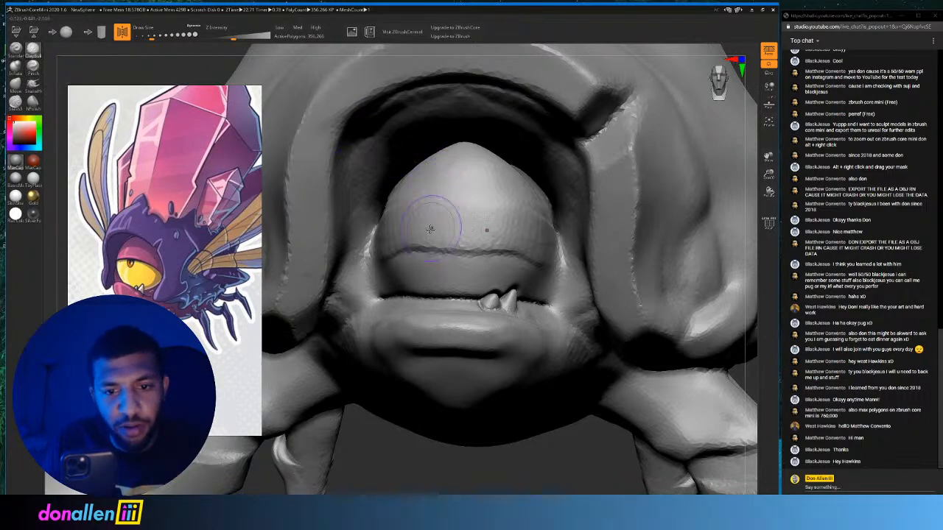
{"action": "left_click_drag", "start_coordinate": [425, 229], "coordinate": [429, 235], "text": "shift"}
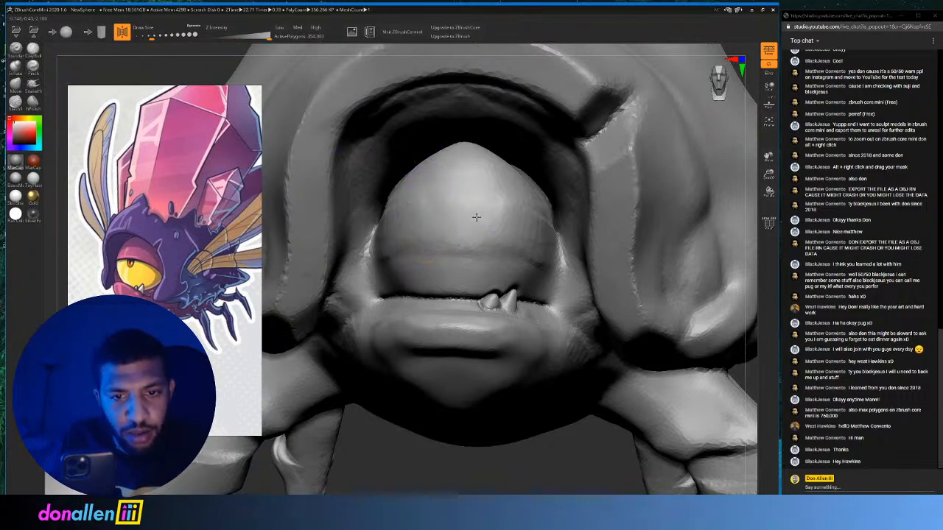
{"action": "mouse_move", "coordinate": [489, 247]}
{"action": "left_mouse_down", "text": "shift"}
{"action": "mouse_move", "coordinate": [471, 240]}
{"action": "mouse_move", "coordinate": [507, 219]}
{"action": "left_mouse_up", "text": "shift"}
{"action": "mouse_move", "coordinate": [465, 179]}
{"action": "left_mouse_down", "text": "shift"}
{"action": "mouse_move", "coordinate": [487, 159]}
{"action": "mouse_move", "coordinate": [461, 168]}
{"action": "left_mouse_up", "text": "shift"}
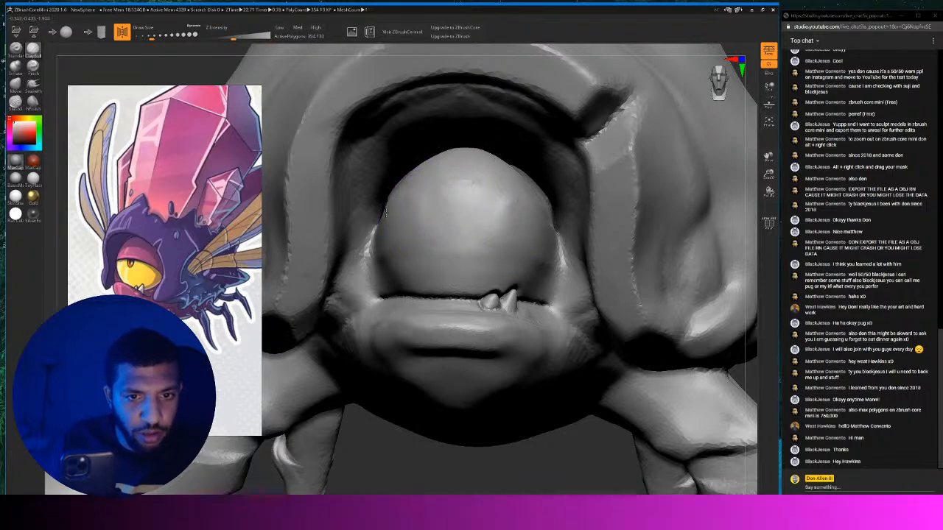
Add clay over the upper and middle eyeball with a larger ClayBuildup brush and blend it into a rounder form.
{"action": "left_click_drag", "start_coordinate": [392, 215], "coordinate": [455, 175]}
{"action": "mouse_move", "coordinate": [153, 38]}
{"action": "left_mouse_down"}
{"action": "mouse_move", "coordinate": [165, 38]}
{"action": "mouse_move", "coordinate": [157, 38]}
{"action": "left_mouse_up"}
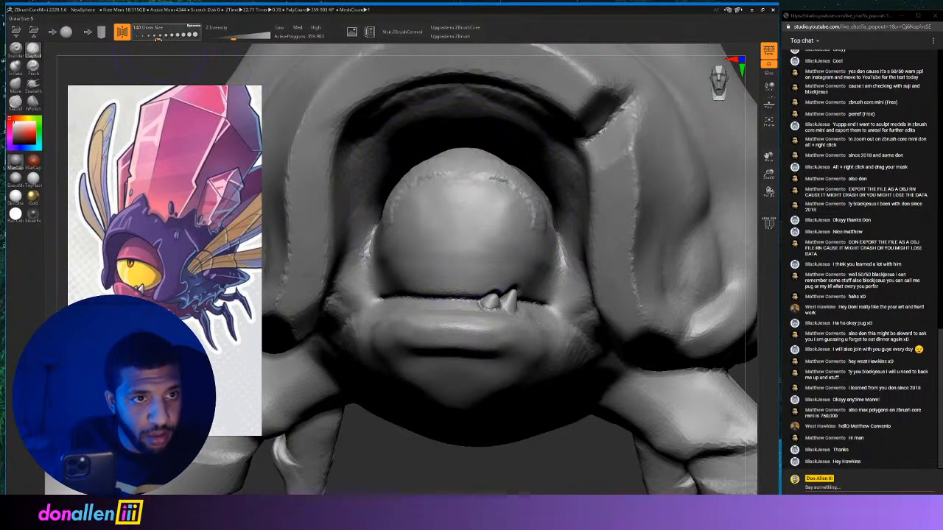
{"action": "mouse_move", "coordinate": [482, 213]}
{"action": "left_mouse_down"}
{"action": "mouse_move", "coordinate": [467, 198]}
{"action": "mouse_move", "coordinate": [467, 243]}
{"action": "mouse_move", "coordinate": [472, 188]}
{"action": "mouse_move", "coordinate": [457, 258]}
{"action": "mouse_move", "coordinate": [529, 209]}
{"action": "left_mouse_up"}
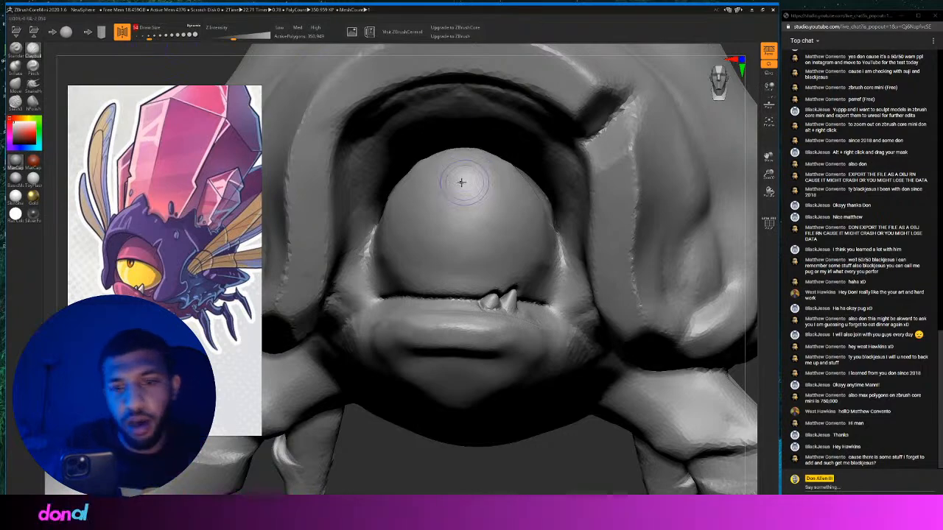
Carve a round pupil into the centre of the eyeball and sculpt radiating iris lines around it with a smaller brush.
{"action": "mouse_move", "coordinate": [467, 213]}
{"action": "left_mouse_down"}
{"action": "mouse_move", "coordinate": [455, 213]}
{"action": "mouse_move", "coordinate": [469, 218]}
{"action": "left_mouse_up"}
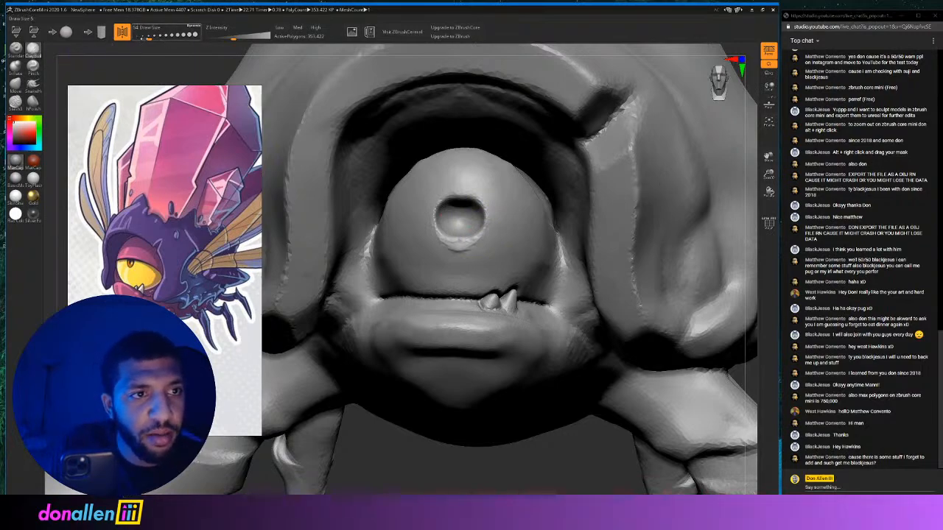
{"action": "left_click_drag", "start_coordinate": [148, 38], "coordinate": [145, 41]}
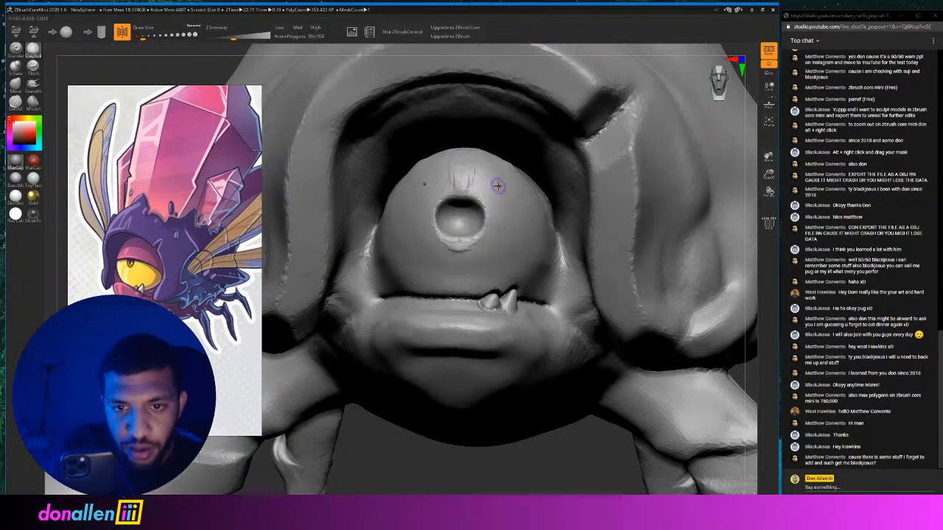
{"action": "mouse_move", "coordinate": [498, 186]}
{"action": "left_mouse_down"}
{"action": "mouse_move", "coordinate": [482, 193]}
{"action": "mouse_move", "coordinate": [501, 264]}
{"action": "mouse_move", "coordinate": [482, 260]}
{"action": "mouse_move", "coordinate": [461, 277]}
{"action": "left_mouse_up"}
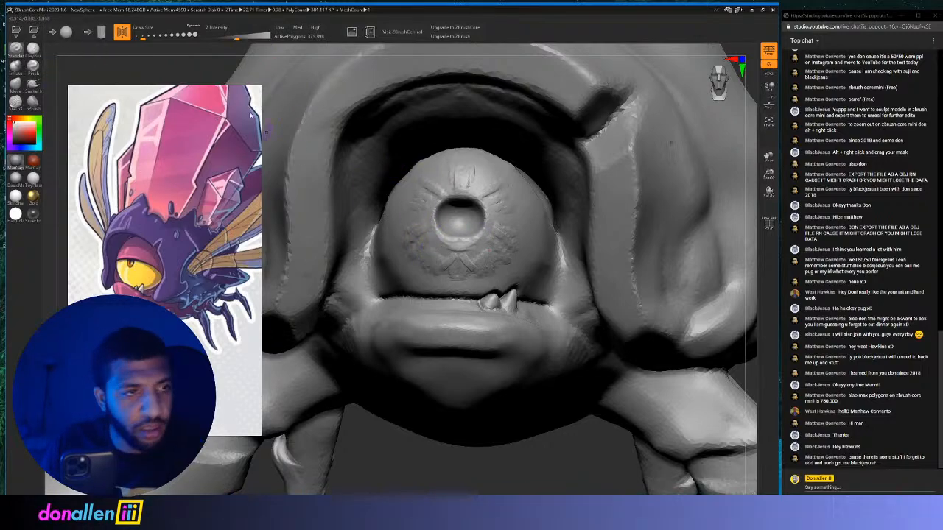
Enlarge the ClayBuildup brush and smooth the radiating iris lines and the pupil's rim.
{"action": "left_click", "coordinate": [33, 52]}
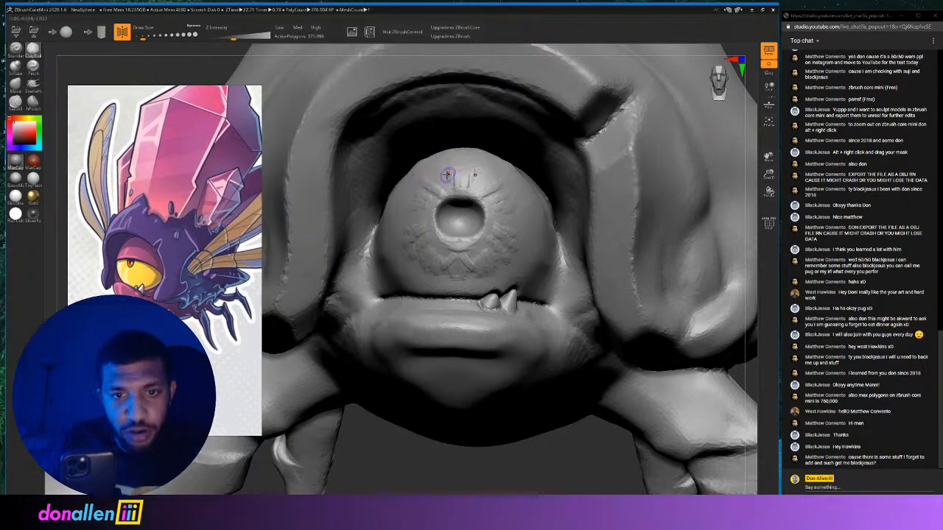
{"action": "left_click_drag", "start_coordinate": [143, 36], "coordinate": [152, 35]}
{"action": "left_click_drag", "start_coordinate": [451, 167], "coordinate": [461, 174], "text": "shift"}
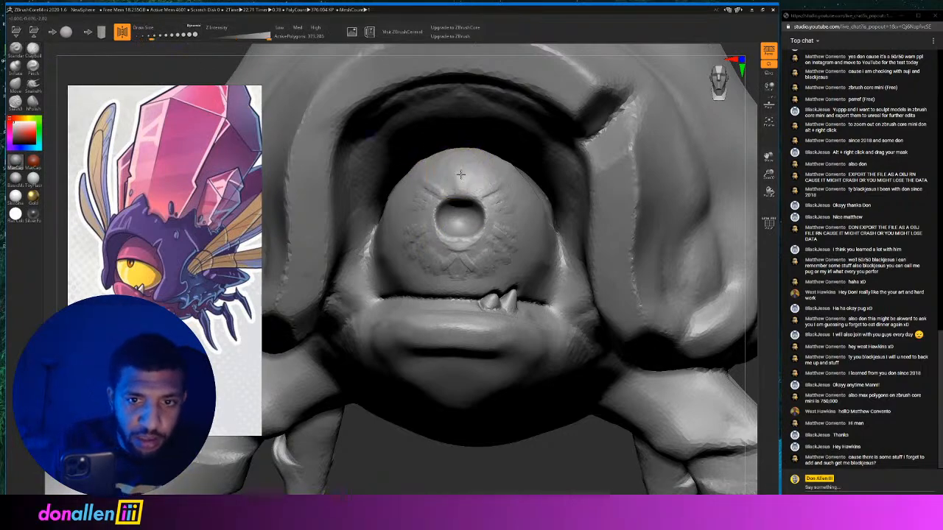
{"action": "left_click_drag", "start_coordinate": [441, 241], "coordinate": [462, 258], "text": "shift"}
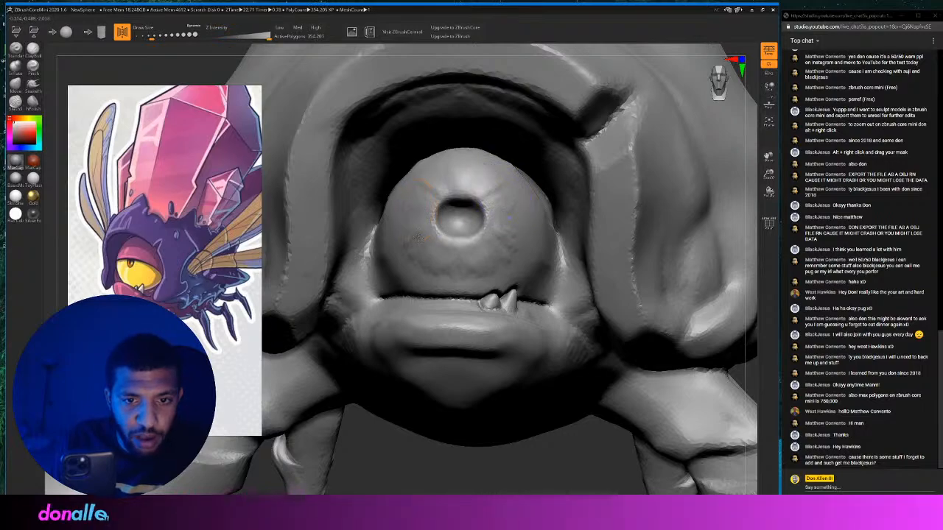
{"action": "right_click_drag", "start_coordinate": [539, 374], "coordinate": [526, 413], "text": "ctrl"}
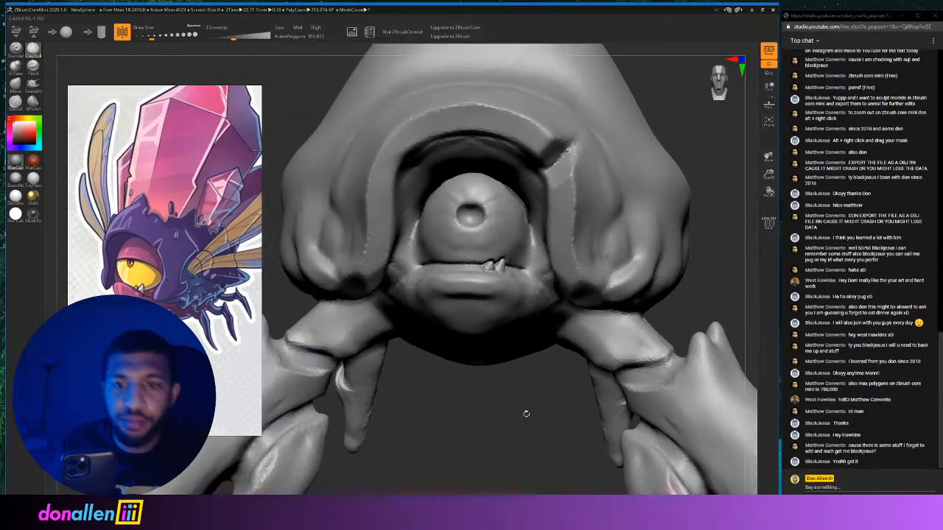
{"action": "mouse_move", "coordinate": [632, 412]}
{"action": "right_mouse_down"}
{"action": "mouse_move", "coordinate": [500, 416]}
{"action": "mouse_move", "coordinate": [525, 406]}
{"action": "mouse_move", "coordinate": [543, 420]}
{"action": "right_mouse_up"}
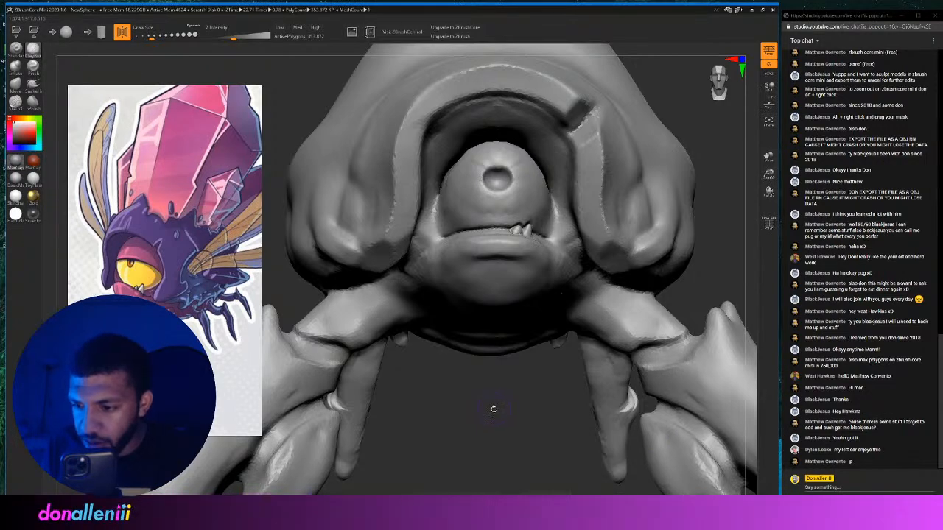
{"action": "mouse_move", "coordinate": [450, 387]}
{"action": "left_mouse_down"}
{"action": "mouse_move", "coordinate": [483, 390]}
{"action": "mouse_move", "coordinate": [486, 377]}
{"action": "left_mouse_up"}
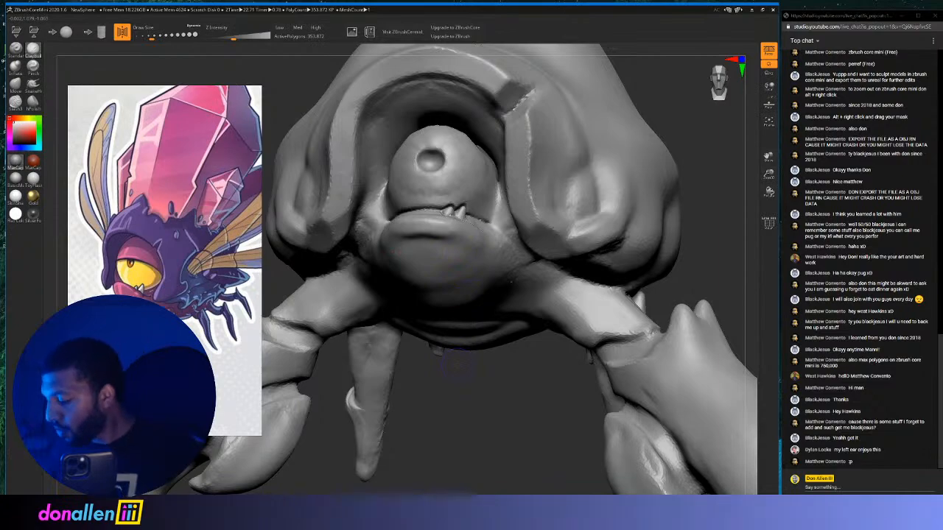
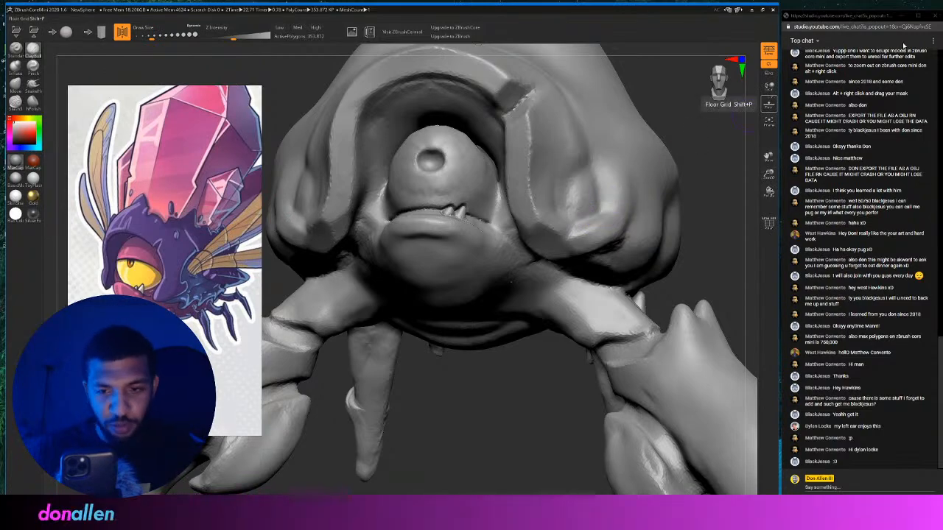
{"action": "left_click_drag", "start_coordinate": [693, 131], "coordinate": [667, 151]}
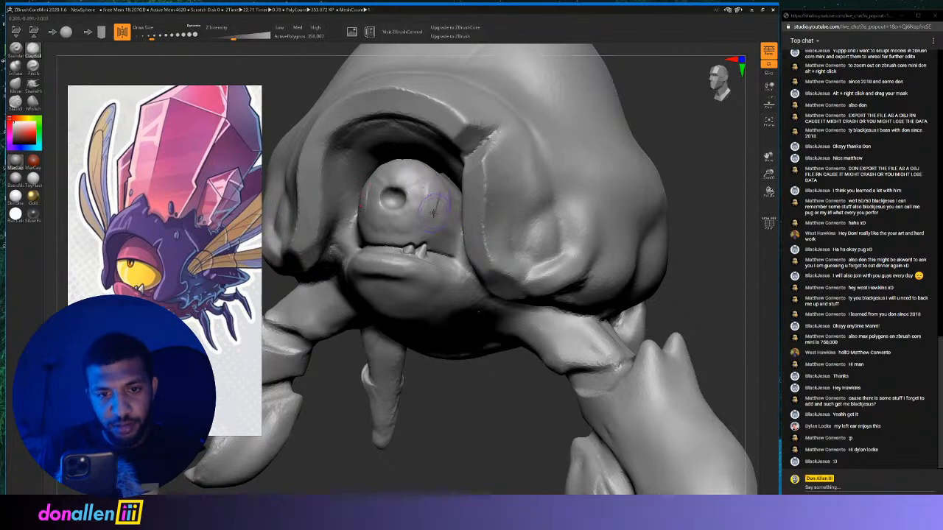
{"action": "mouse_move", "coordinate": [692, 145]}
{"action": "left_mouse_down"}
{"action": "mouse_move", "coordinate": [617, 175]}
{"action": "mouse_move", "coordinate": [663, 178]}
{"action": "mouse_move", "coordinate": [631, 174]}
{"action": "mouse_move", "coordinate": [630, 203]}
{"action": "mouse_move", "coordinate": [667, 174]}
{"action": "mouse_move", "coordinate": [631, 189]}
{"action": "mouse_move", "coordinate": [655, 196]}
{"action": "mouse_move", "coordinate": [676, 185]}
{"action": "mouse_move", "coordinate": [646, 229]}
{"action": "left_mouse_up"}
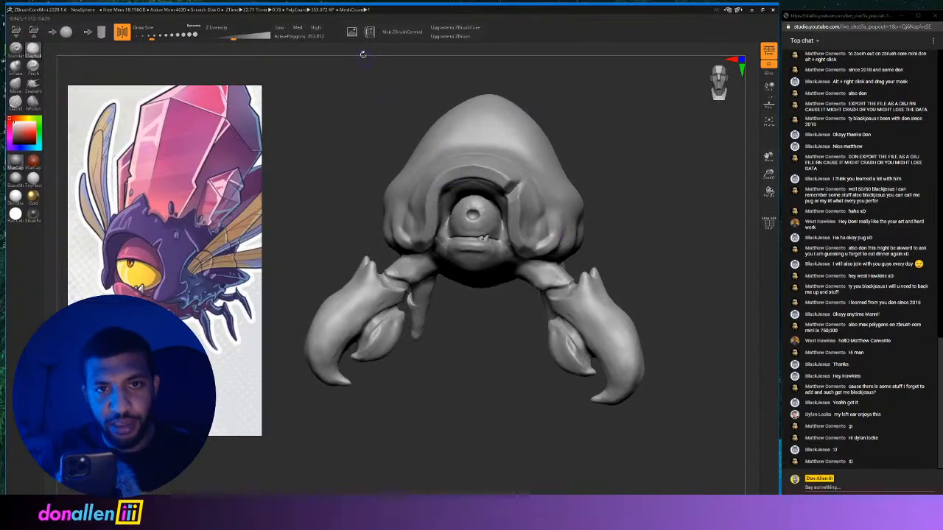
Export the sculpt for 3D printing as the OBJ file 3DPrint1 in the crab monster folder.
{"action": "left_click", "coordinate": [370, 31]}
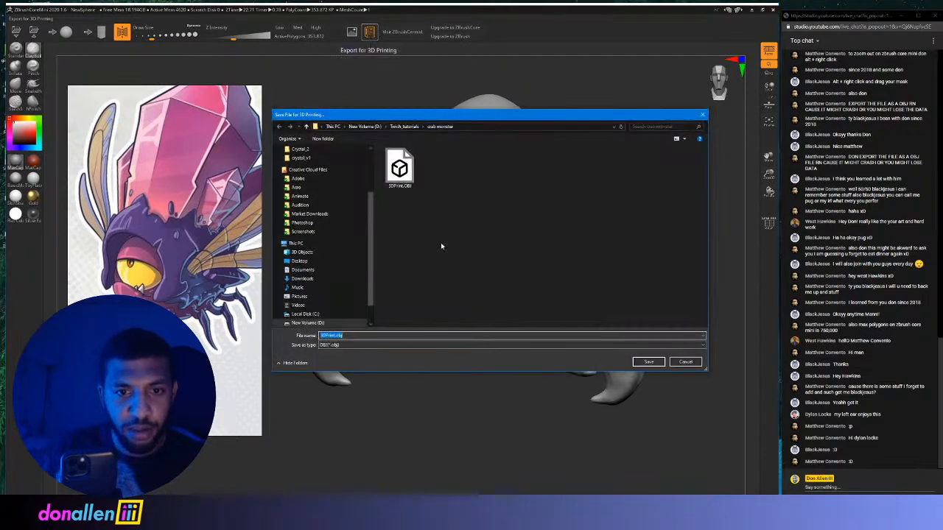
{"action": "left_click", "coordinate": [336, 336]}
{"action": "type", "text": "1"}
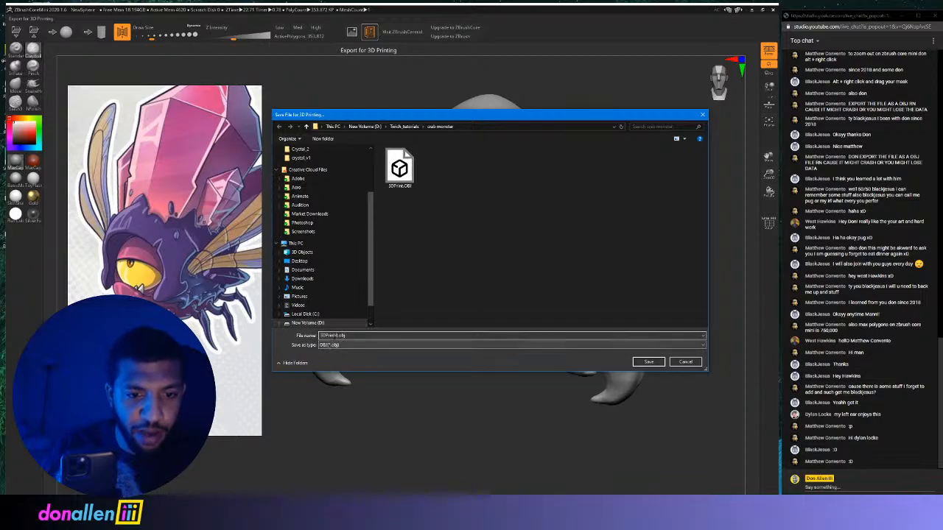
{"action": "left_click", "coordinate": [644, 362]}
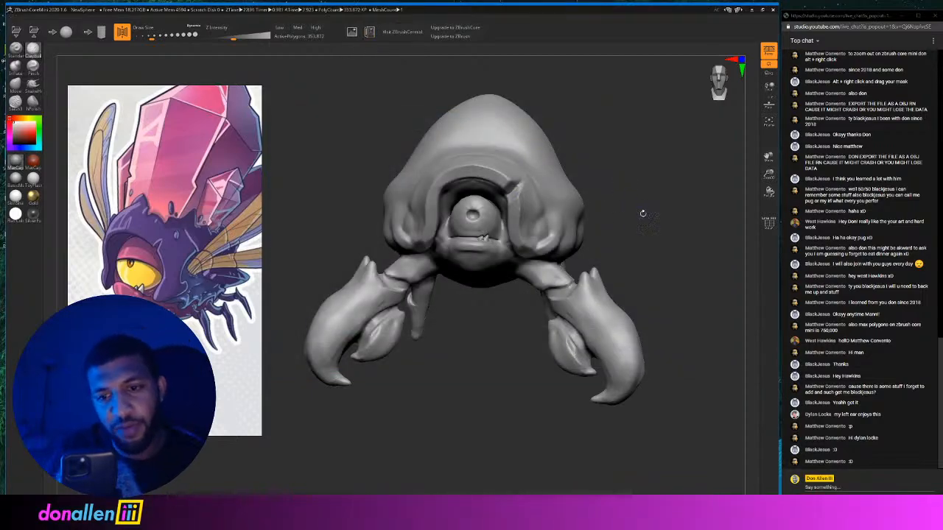
Build up a raised clay edge around the upper shell, from behind the hood to the back, using a larger ClayBuildup brush.
{"action": "left_click_drag", "start_coordinate": [653, 216], "coordinate": [519, 152]}
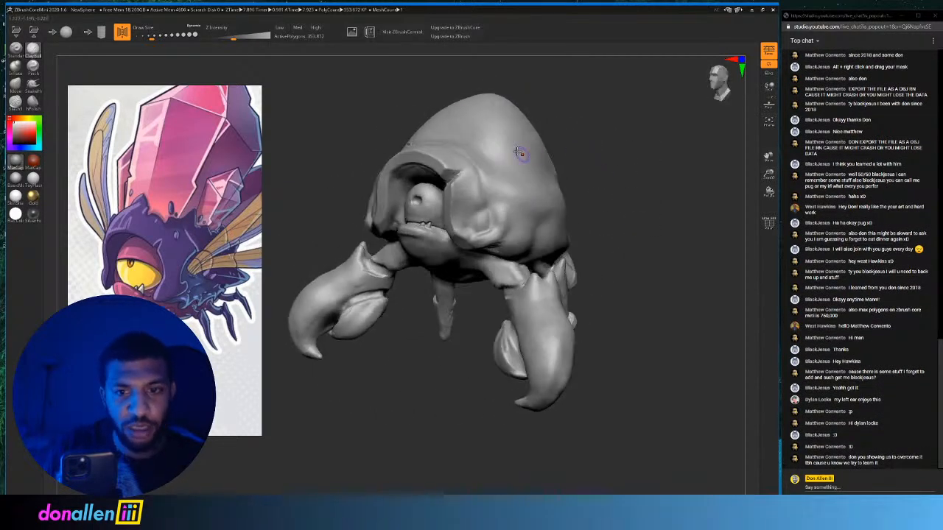
{"action": "left_click", "coordinate": [160, 36]}
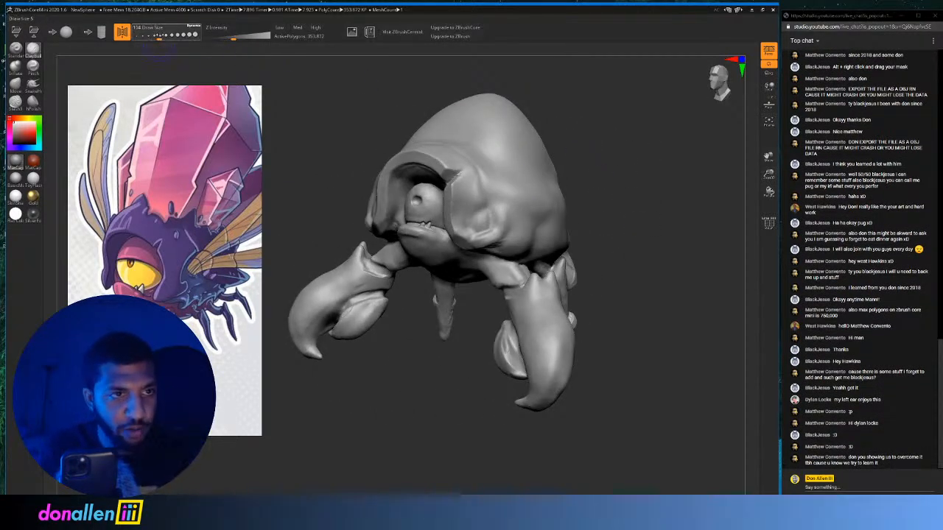
{"action": "left_click_drag", "start_coordinate": [621, 221], "coordinate": [524, 217]}
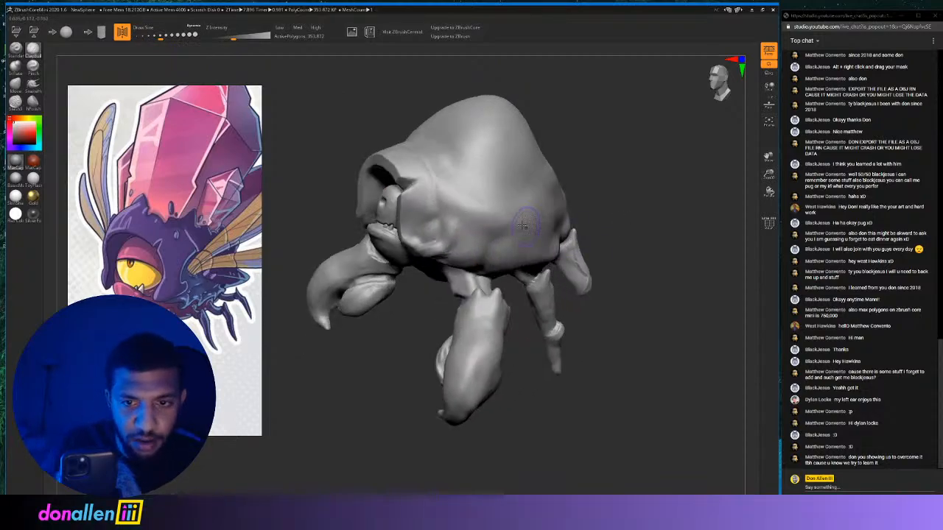
{"action": "left_click", "coordinate": [163, 35]}
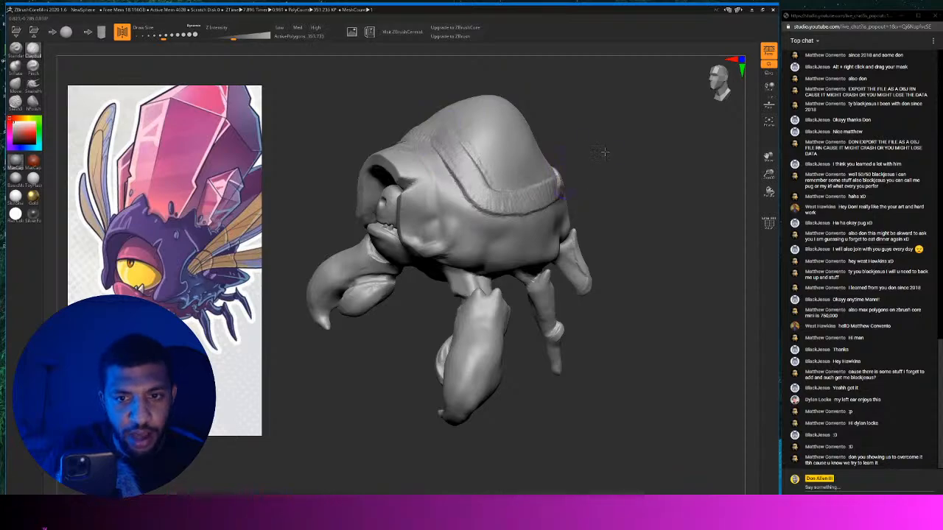
{"action": "left_click_drag", "start_coordinate": [606, 152], "coordinate": [499, 174]}
{"action": "mouse_move", "coordinate": [582, 158]}
{"action": "left_mouse_down"}
{"action": "mouse_move", "coordinate": [538, 177]}
{"action": "mouse_move", "coordinate": [496, 176]}
{"action": "left_mouse_up"}
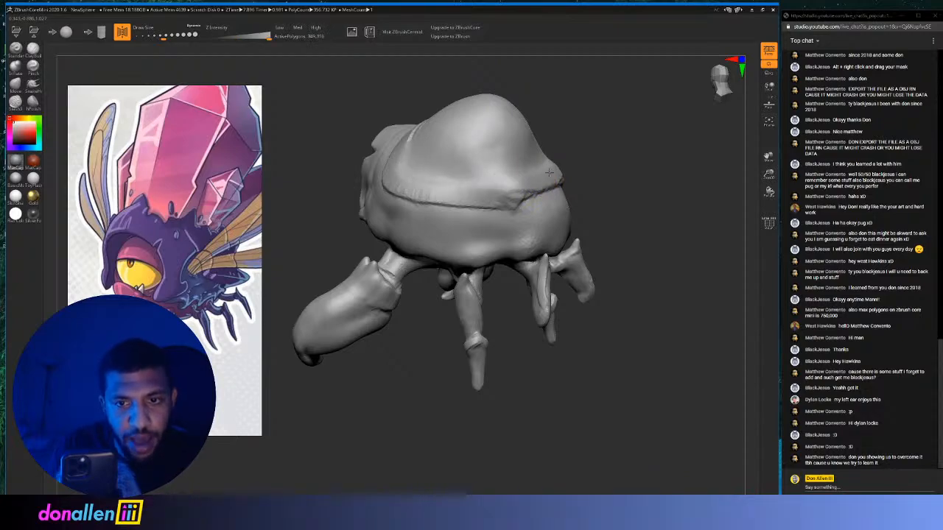
{"action": "left_click_drag", "start_coordinate": [549, 172], "coordinate": [511, 191]}
Smooth the new clay band behind the hood so it blends into the domed shell above the seam.
{"action": "mouse_move", "coordinate": [493, 170]}
{"action": "right_mouse_down"}
{"action": "mouse_move", "coordinate": [503, 147]}
{"action": "mouse_move", "coordinate": [486, 243]}
{"action": "mouse_move", "coordinate": [522, 368]}
{"action": "right_mouse_up"}
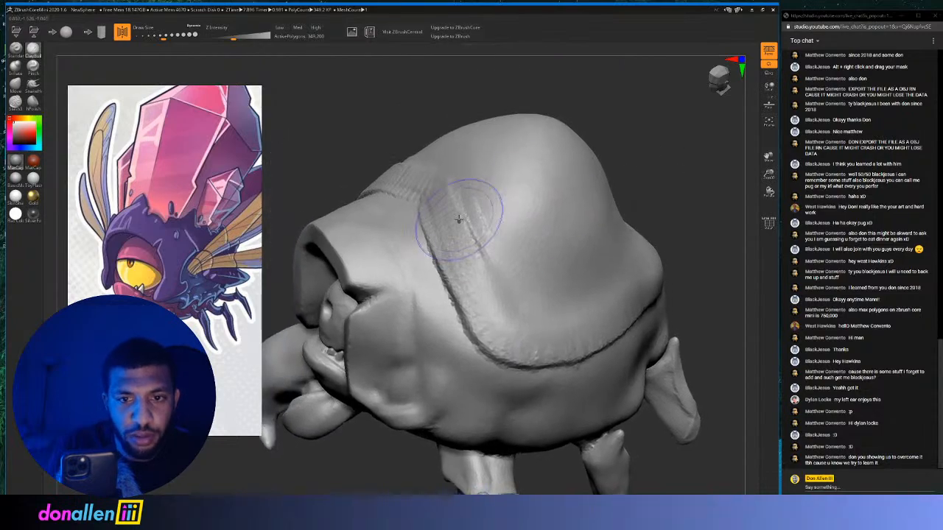
{"action": "left_click_drag", "start_coordinate": [459, 218], "coordinate": [479, 220], "text": "shift"}
{"action": "mouse_move", "coordinate": [427, 177]}
{"action": "left_mouse_down", "text": "shift"}
{"action": "mouse_move", "coordinate": [429, 194]}
{"action": "mouse_move", "coordinate": [400, 216]}
{"action": "mouse_move", "coordinate": [411, 189]}
{"action": "mouse_move", "coordinate": [468, 273]}
{"action": "mouse_move", "coordinate": [483, 259]}
{"action": "left_mouse_up", "text": "shift"}
{"action": "mouse_move", "coordinate": [460, 225]}
{"action": "left_mouse_down", "text": "shift"}
{"action": "mouse_move", "coordinate": [432, 244]}
{"action": "mouse_move", "coordinate": [494, 284]}
{"action": "mouse_move", "coordinate": [508, 306]}
{"action": "left_mouse_up", "text": "shift"}
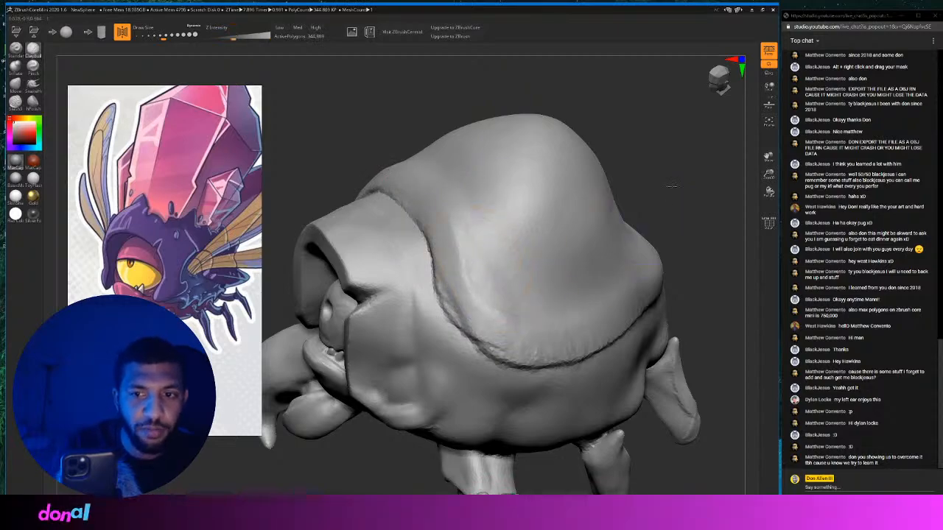
Add more clay along the side of the shell's raised edge to sharpen the seam, and smooth the inner side.
{"action": "right_click_drag", "start_coordinate": [692, 193], "coordinate": [602, 200], "text": "ctrl"}
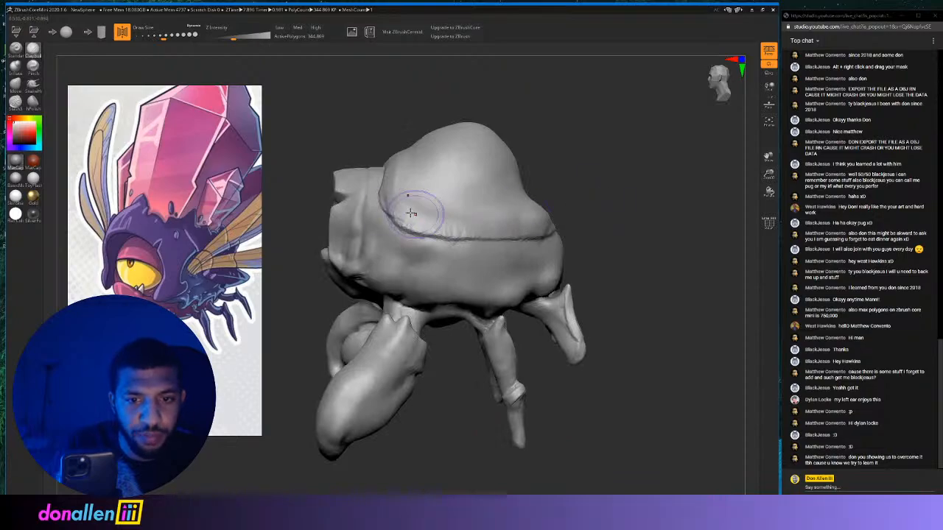
{"action": "mouse_move", "coordinate": [398, 206]}
{"action": "right_mouse_down"}
{"action": "mouse_move", "coordinate": [526, 193]}
{"action": "mouse_move", "coordinate": [671, 157]}
{"action": "mouse_move", "coordinate": [645, 174]}
{"action": "right_mouse_up"}
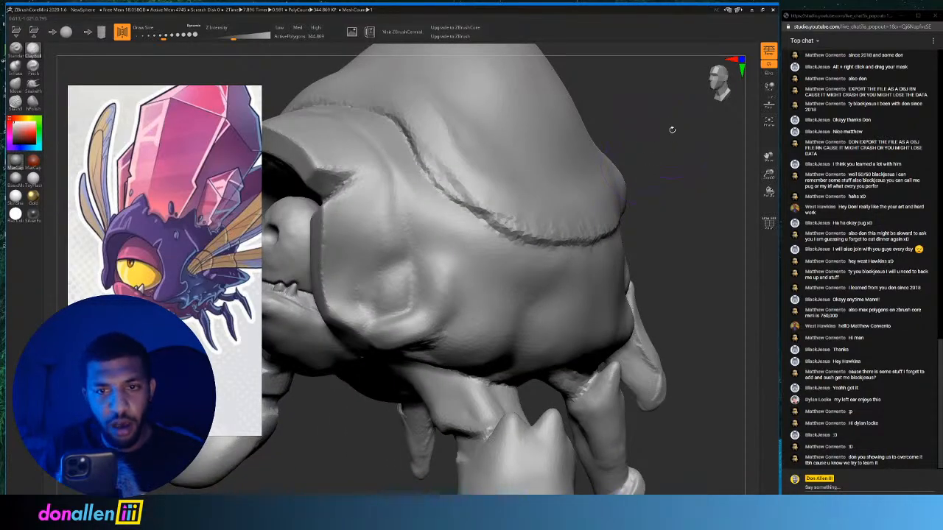
{"action": "right_click_drag", "start_coordinate": [672, 130], "coordinate": [516, 165]}
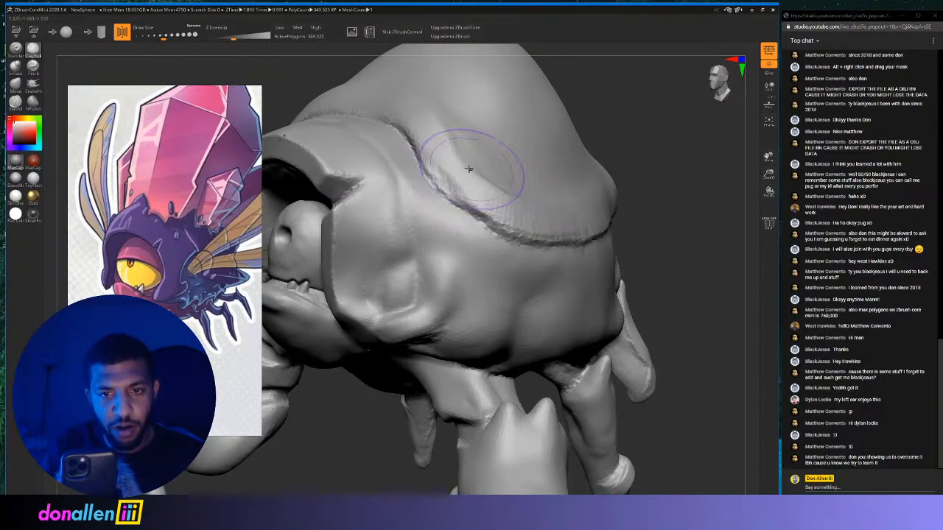
{"action": "left_click_drag", "start_coordinate": [468, 169], "coordinate": [545, 237]}
{"action": "left_click_drag", "start_coordinate": [486, 192], "coordinate": [533, 190], "text": "shift"}
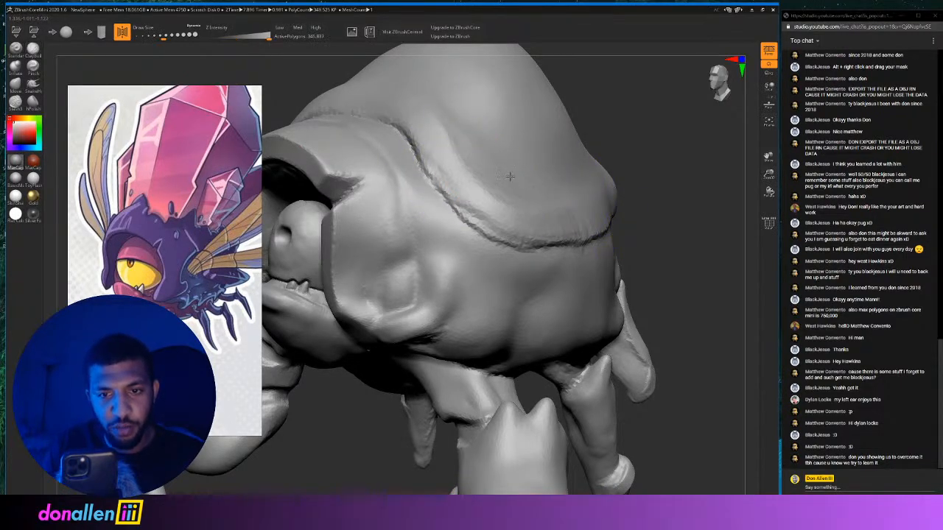
{"action": "left_click_drag", "start_coordinate": [471, 196], "coordinate": [590, 213]}
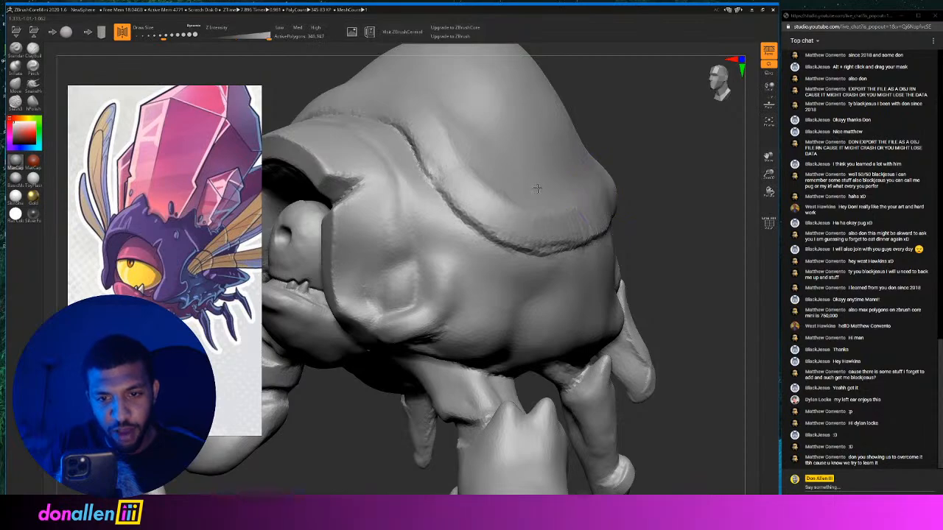
Fill out the back of the upper shell with clay and blend it into the dome.
{"action": "mouse_move", "coordinate": [537, 189]}
{"action": "right_mouse_down"}
{"action": "mouse_move", "coordinate": [577, 199]}
{"action": "mouse_move", "coordinate": [632, 177]}
{"action": "mouse_move", "coordinate": [650, 202]}
{"action": "right_mouse_up"}
{"action": "left_click_drag", "start_coordinate": [505, 213], "coordinate": [571, 209]}
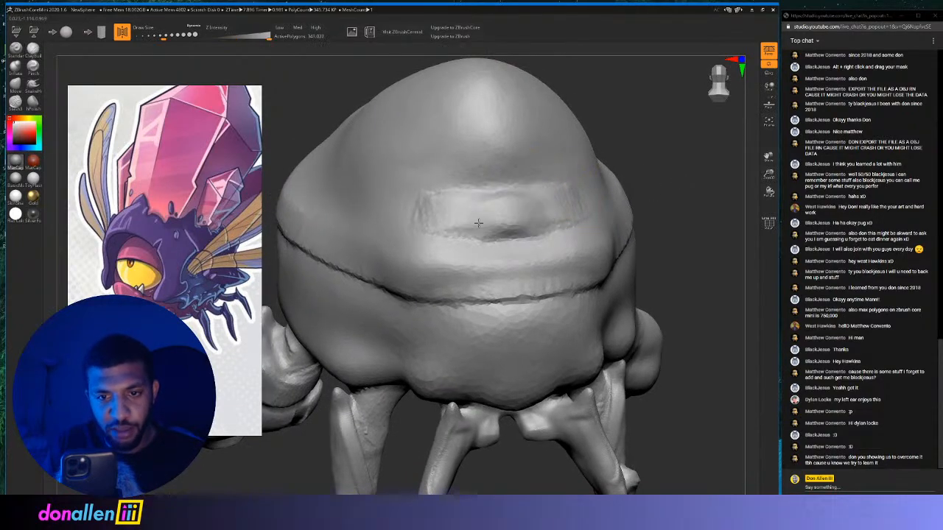
{"action": "right_click_drag", "start_coordinate": [564, 194], "coordinate": [561, 174]}
{"action": "left_click_drag", "start_coordinate": [518, 167], "coordinate": [569, 145]}
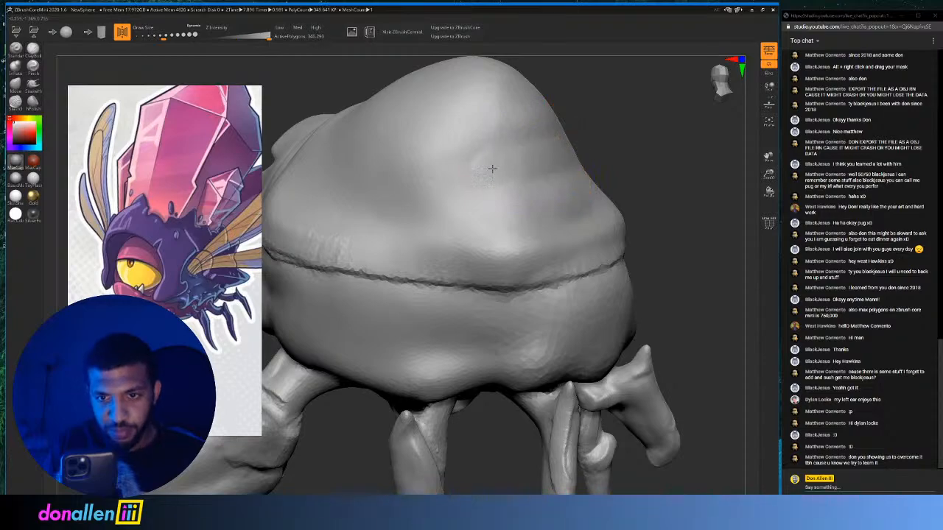
{"action": "right_click_drag", "start_coordinate": [605, 146], "coordinate": [564, 177]}
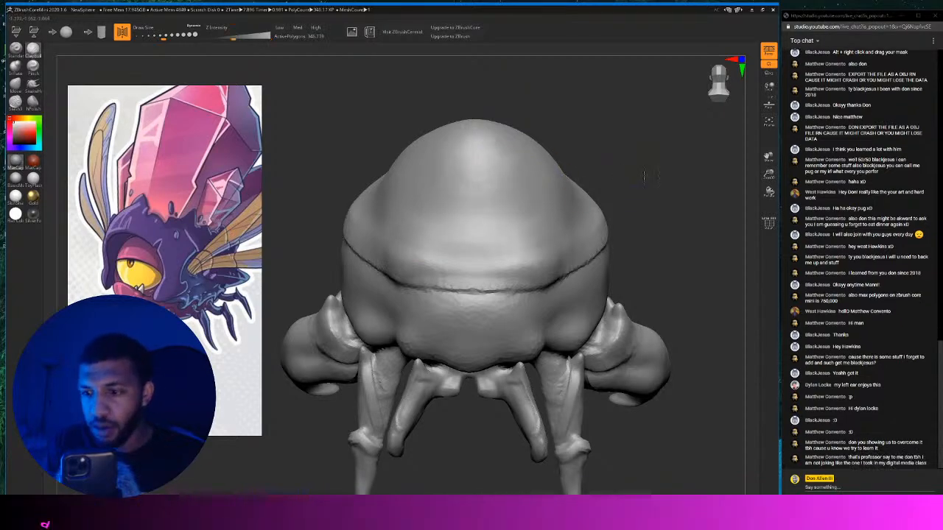
Pan the reference art to show the full crystal tip and compare it with the creature's front and side views.
{"action": "mouse_move", "coordinate": [641, 175]}
{"action": "right_mouse_down"}
{"action": "mouse_move", "coordinate": [680, 167]}
{"action": "mouse_move", "coordinate": [509, 170]}
{"action": "mouse_move", "coordinate": [573, 179]}
{"action": "mouse_move", "coordinate": [516, 175]}
{"action": "mouse_move", "coordinate": [553, 158]}
{"action": "mouse_move", "coordinate": [646, 202]}
{"action": "mouse_move", "coordinate": [602, 200]}
{"action": "mouse_move", "coordinate": [619, 183]}
{"action": "mouse_move", "coordinate": [655, 176]}
{"action": "mouse_move", "coordinate": [647, 209]}
{"action": "mouse_move", "coordinate": [611, 205]}
{"action": "mouse_move", "coordinate": [650, 208]}
{"action": "mouse_move", "coordinate": [634, 184]}
{"action": "mouse_move", "coordinate": [593, 170]}
{"action": "mouse_move", "coordinate": [623, 158]}
{"action": "mouse_move", "coordinate": [598, 172]}
{"action": "right_mouse_up"}
{"action": "middle_click_drag", "start_coordinate": [214, 221], "coordinate": [208, 249]}
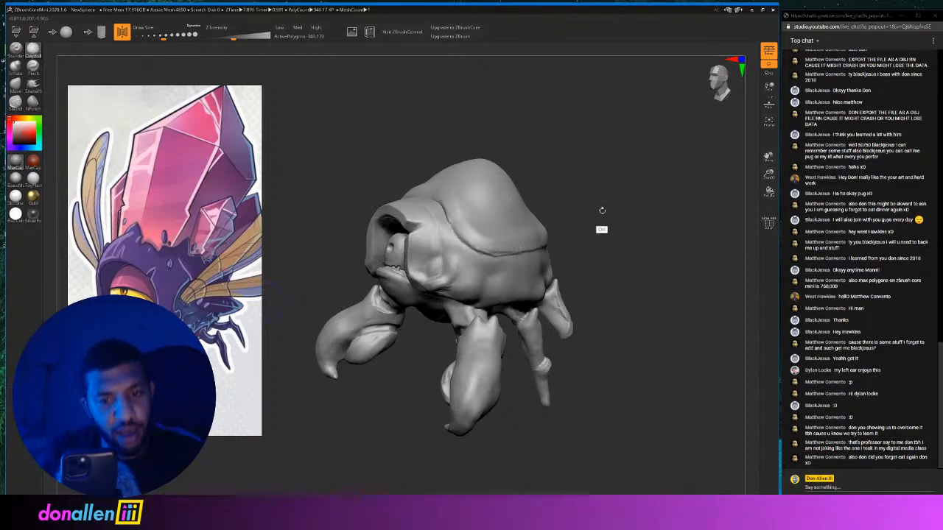
{"action": "mouse_move", "coordinate": [602, 211]}
{"action": "left_mouse_down"}
{"action": "mouse_move", "coordinate": [611, 204]}
{"action": "mouse_move", "coordinate": [604, 195]}
{"action": "mouse_move", "coordinate": [659, 206]}
{"action": "mouse_move", "coordinate": [677, 192]}
{"action": "mouse_move", "coordinate": [641, 217]}
{"action": "mouse_move", "coordinate": [481, 216]}
{"action": "left_mouse_up"}
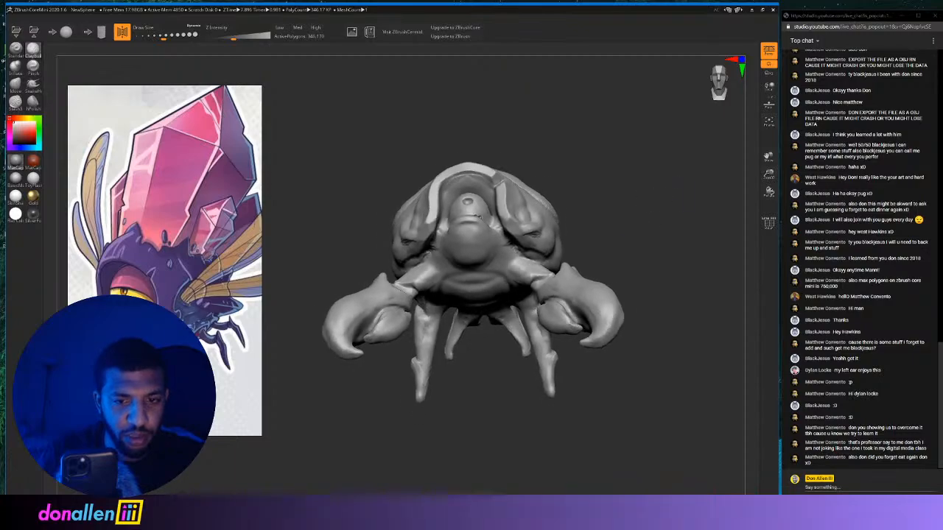
{"action": "left_click_drag", "start_coordinate": [634, 221], "coordinate": [674, 188], "text": "alt"}
{"action": "left_click_drag", "start_coordinate": [730, 158], "coordinate": [589, 245]}
{"action": "mouse_move", "coordinate": [635, 201]}
{"action": "left_mouse_down"}
{"action": "mouse_move", "coordinate": [689, 214]}
{"action": "mouse_move", "coordinate": [615, 202]}
{"action": "mouse_move", "coordinate": [635, 202]}
{"action": "left_mouse_up"}
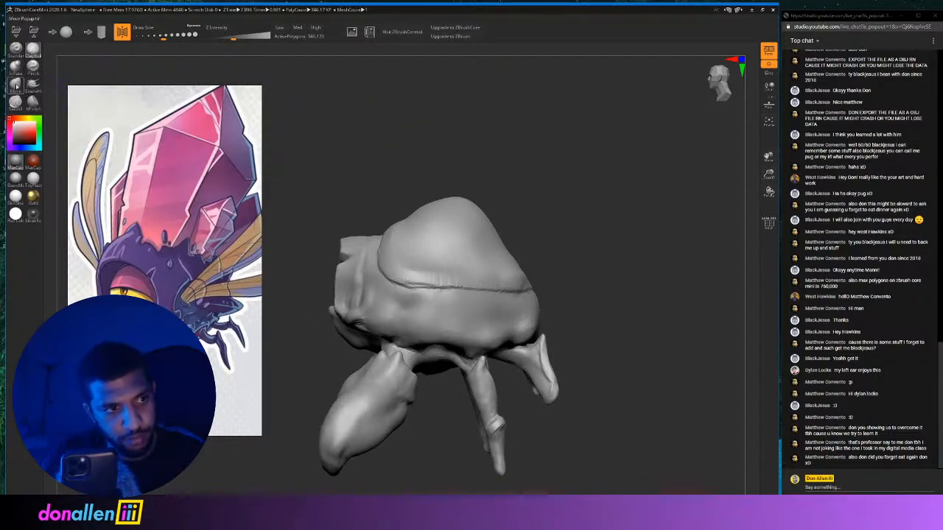
Pull the top of the shell upward into a tall crystal mass with an enlarged Move brush.
{"action": "left_click_drag", "start_coordinate": [175, 35], "coordinate": [179, 36]}
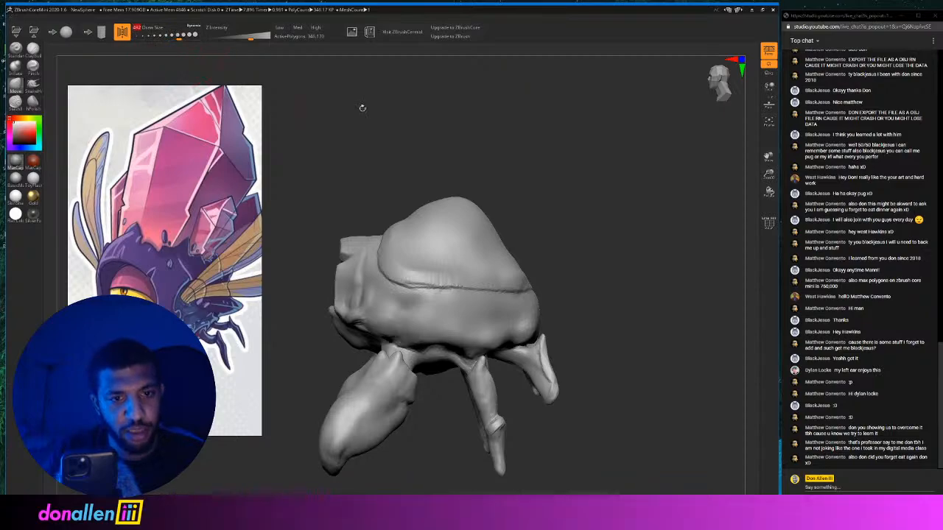
{"action": "left_click_drag", "start_coordinate": [459, 204], "coordinate": [479, 164]}
{"action": "mouse_move", "coordinate": [493, 229]}
{"action": "left_mouse_down"}
{"action": "mouse_move", "coordinate": [539, 185]}
{"action": "mouse_move", "coordinate": [507, 148]}
{"action": "left_mouse_up"}
{"action": "left_click_drag", "start_coordinate": [446, 200], "coordinate": [426, 173]}
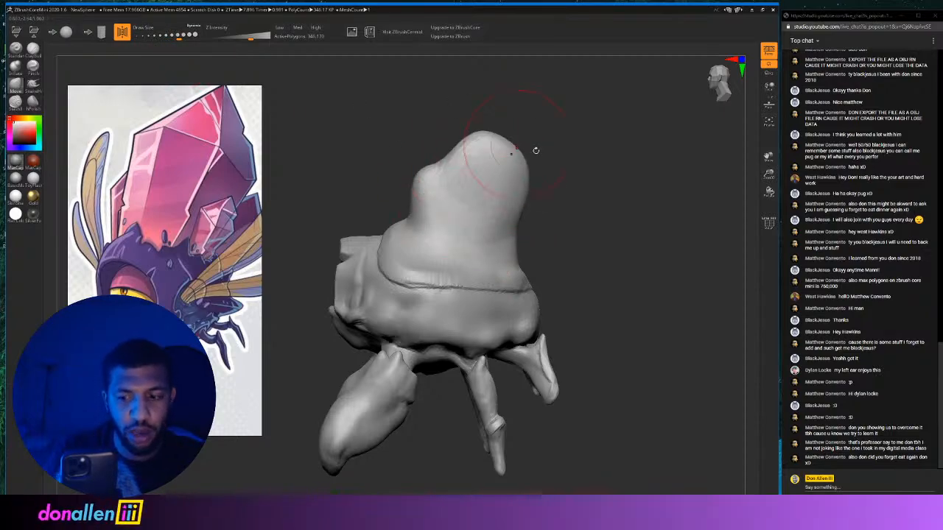
Raise the crystal mass to a higher peak and bulk out its front, blending the surface.
{"action": "left_click_drag", "start_coordinate": [608, 160], "coordinate": [666, 167]}
{"action": "left_click_drag", "start_coordinate": [509, 143], "coordinate": [517, 162]}
{"action": "mouse_move", "coordinate": [604, 151]}
{"action": "left_mouse_down"}
{"action": "mouse_move", "coordinate": [494, 140]}
{"action": "mouse_move", "coordinate": [476, 99]}
{"action": "left_mouse_up"}
{"action": "mouse_move", "coordinate": [561, 147]}
{"action": "left_mouse_down"}
{"action": "mouse_move", "coordinate": [597, 147]}
{"action": "mouse_move", "coordinate": [467, 148]}
{"action": "left_mouse_up"}
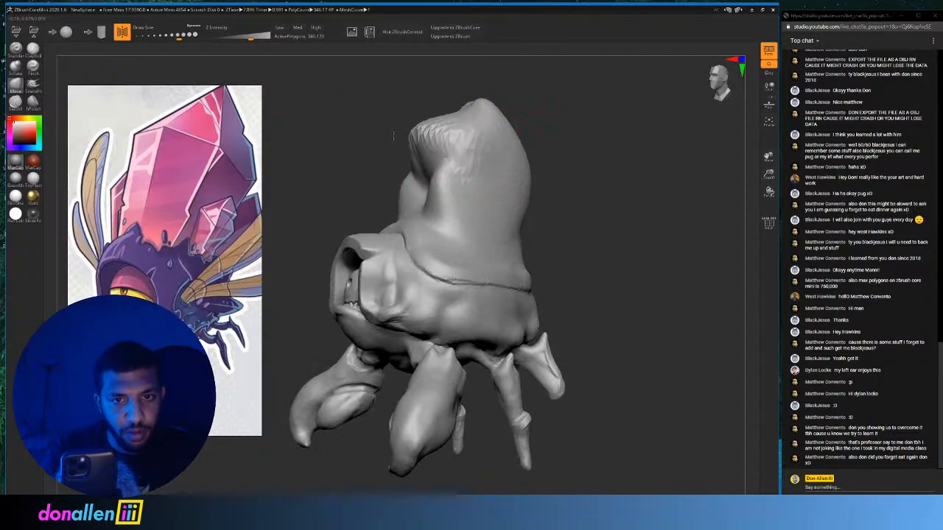
{"action": "mouse_move", "coordinate": [562, 163]}
{"action": "left_mouse_down"}
{"action": "mouse_move", "coordinate": [597, 171]}
{"action": "mouse_move", "coordinate": [518, 176]}
{"action": "mouse_move", "coordinate": [571, 172]}
{"action": "mouse_move", "coordinate": [571, 228]}
{"action": "mouse_move", "coordinate": [506, 219]}
{"action": "left_mouse_up"}
{"action": "mouse_move", "coordinate": [596, 219]}
{"action": "left_mouse_down"}
{"action": "mouse_move", "coordinate": [482, 225]}
{"action": "mouse_move", "coordinate": [579, 211]}
{"action": "mouse_move", "coordinate": [617, 216]}
{"action": "mouse_move", "coordinate": [553, 226]}
{"action": "mouse_move", "coordinate": [587, 181]}
{"action": "mouse_move", "coordinate": [585, 163]}
{"action": "mouse_move", "coordinate": [559, 187]}
{"action": "mouse_move", "coordinate": [511, 138]}
{"action": "left_mouse_up"}
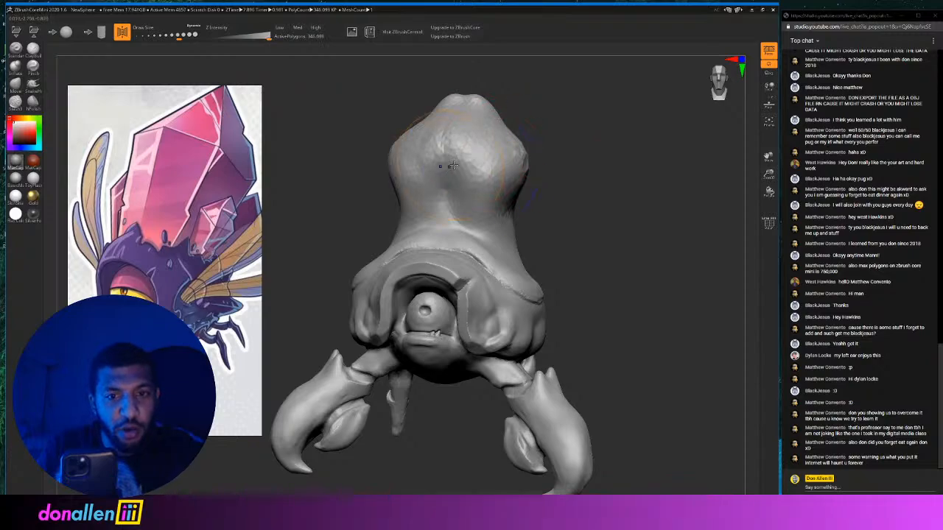
Add clay to the sides of the crystal mass with the ClayBuildup brush and smooth them into a rounder bulk.
{"action": "left_click_drag", "start_coordinate": [583, 153], "coordinate": [593, 156]}
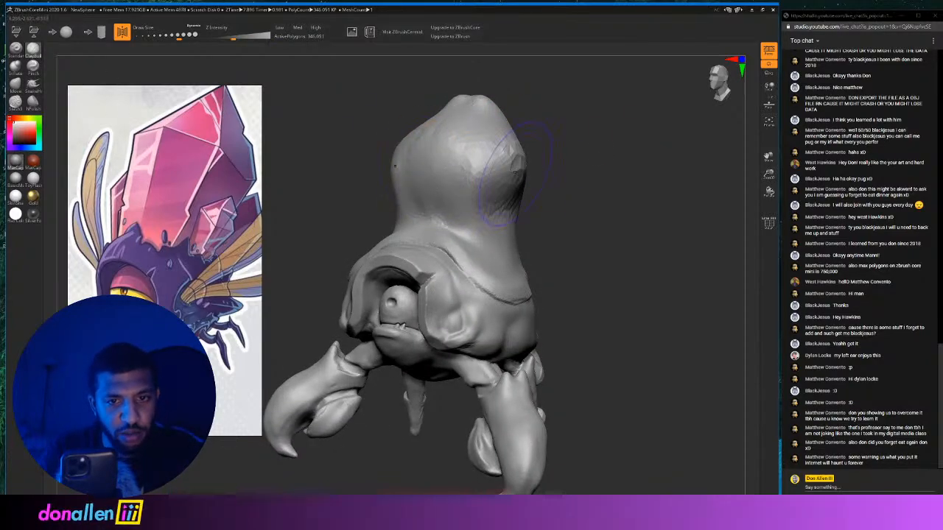
{"action": "left_click_drag", "start_coordinate": [514, 171], "coordinate": [520, 155]}
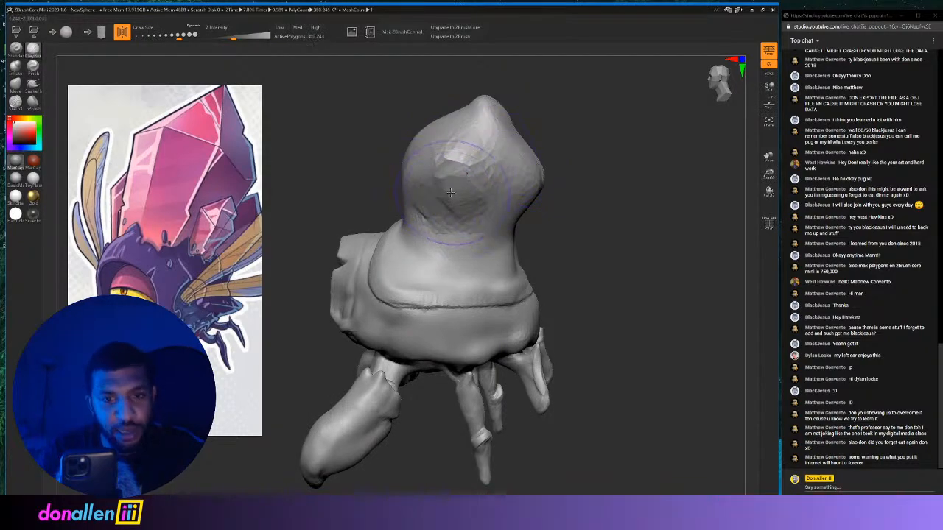
{"action": "mouse_move", "coordinate": [450, 192]}
{"action": "left_mouse_down", "text": "shift"}
{"action": "mouse_move", "coordinate": [461, 166]}
{"action": "mouse_move", "coordinate": [465, 219]}
{"action": "left_mouse_up", "text": "shift"}
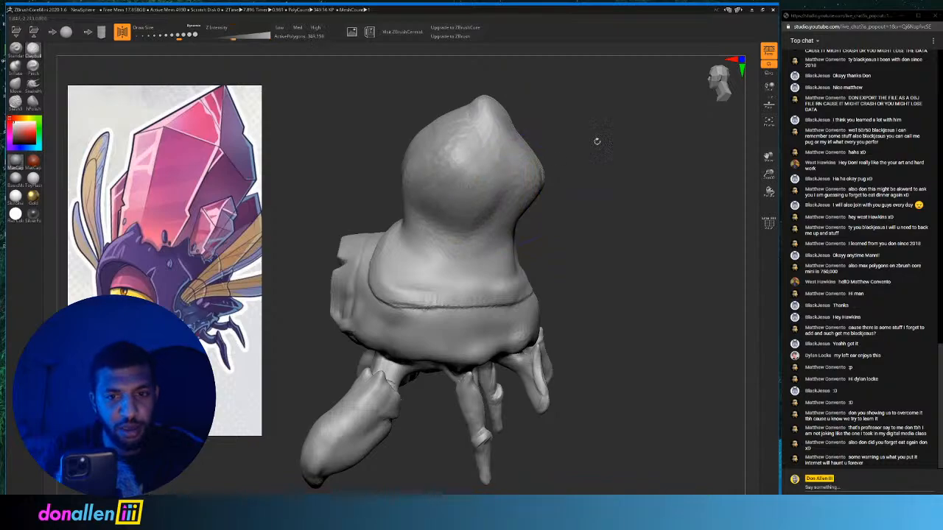
{"action": "left_click_drag", "start_coordinate": [596, 143], "coordinate": [550, 132], "text": "shift"}
{"action": "mouse_move", "coordinate": [440, 190]}
{"action": "left_mouse_down", "text": "shift"}
{"action": "mouse_move", "coordinate": [453, 191]}
{"action": "mouse_move", "coordinate": [457, 208]}
{"action": "mouse_move", "coordinate": [448, 193]}
{"action": "left_mouse_up", "text": "shift"}
{"action": "left_click_drag", "start_coordinate": [584, 137], "coordinate": [582, 184]}
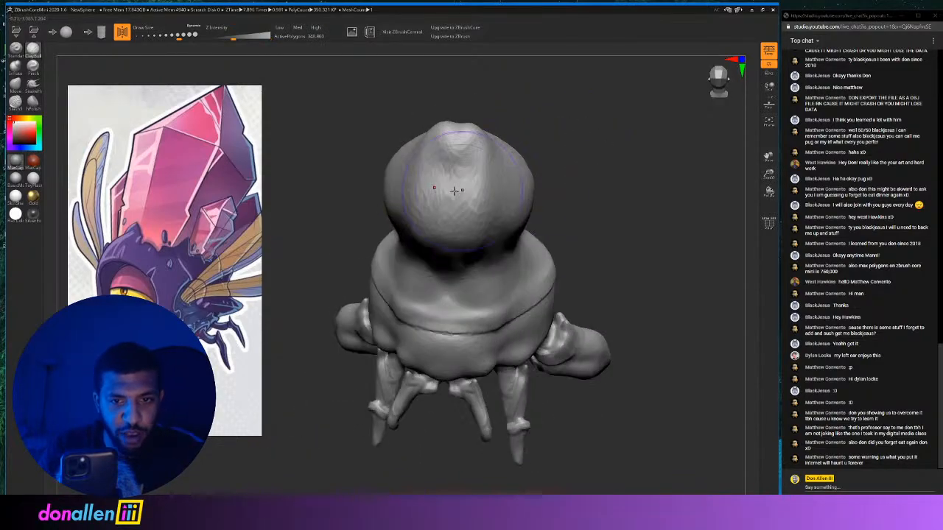
Flatten the front and side of the crystal mass into broad planes with the hPolish brush.
{"action": "mouse_move", "coordinate": [565, 132]}
{"action": "left_mouse_down"}
{"action": "mouse_move", "coordinate": [518, 116]}
{"action": "mouse_move", "coordinate": [543, 169]}
{"action": "mouse_move", "coordinate": [601, 179]}
{"action": "mouse_move", "coordinate": [589, 176]}
{"action": "mouse_move", "coordinate": [624, 165]}
{"action": "left_mouse_up"}
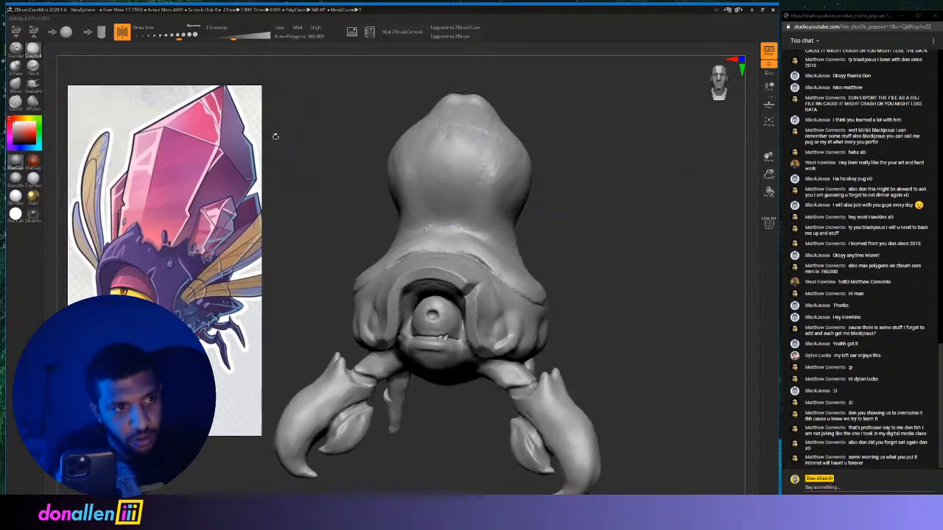
{"action": "left_click", "coordinate": [34, 102]}
{"action": "mouse_move", "coordinate": [435, 159]}
{"action": "left_mouse_down"}
{"action": "mouse_move", "coordinate": [461, 137]}
{"action": "mouse_move", "coordinate": [448, 149]}
{"action": "mouse_move", "coordinate": [447, 185]}
{"action": "mouse_move", "coordinate": [456, 175]}
{"action": "left_mouse_up"}
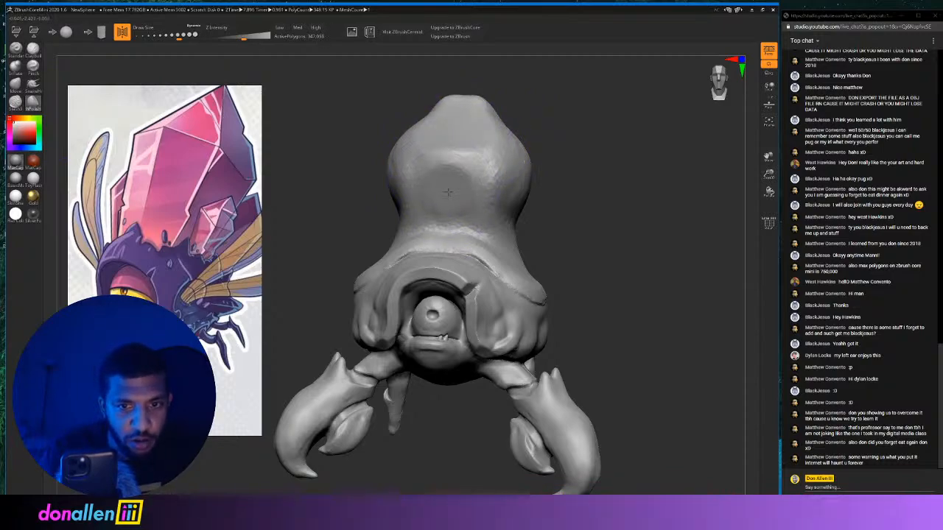
{"action": "left_click_drag", "start_coordinate": [475, 207], "coordinate": [449, 240]}
{"action": "left_click_drag", "start_coordinate": [598, 185], "coordinate": [457, 204]}
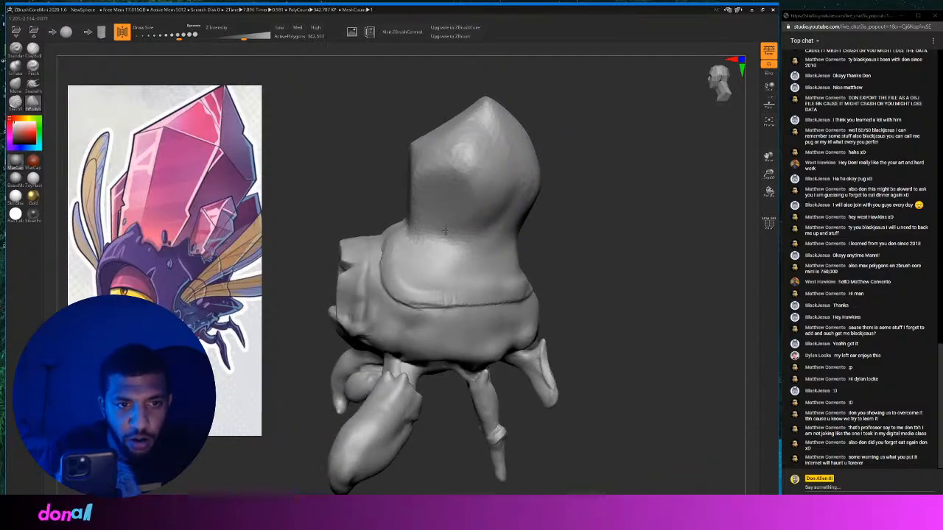
{"action": "mouse_move", "coordinate": [438, 175]}
{"action": "left_mouse_down"}
{"action": "mouse_move", "coordinate": [471, 128]}
{"action": "mouse_move", "coordinate": [456, 146]}
{"action": "left_mouse_up"}
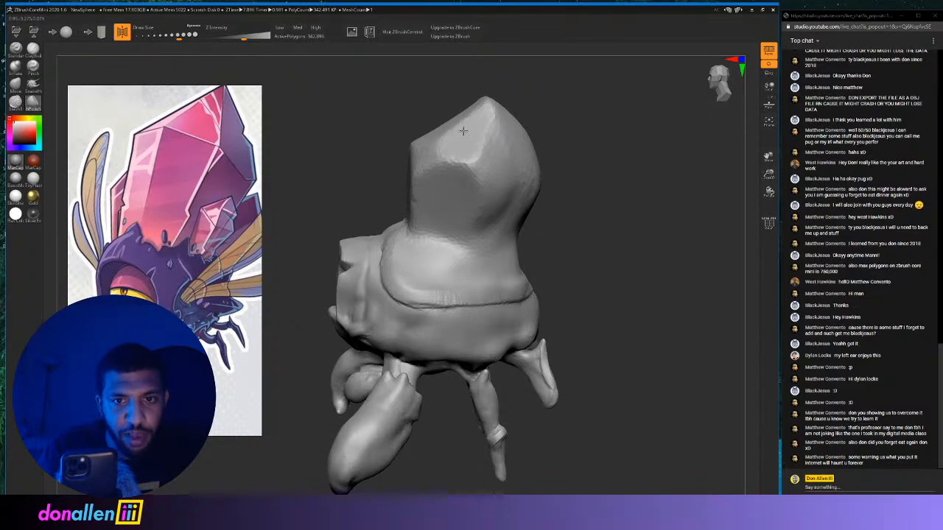
Flatten the back and rear sides of the crystal mass into angled facets.
{"action": "left_click_drag", "start_coordinate": [589, 141], "coordinate": [561, 130]}
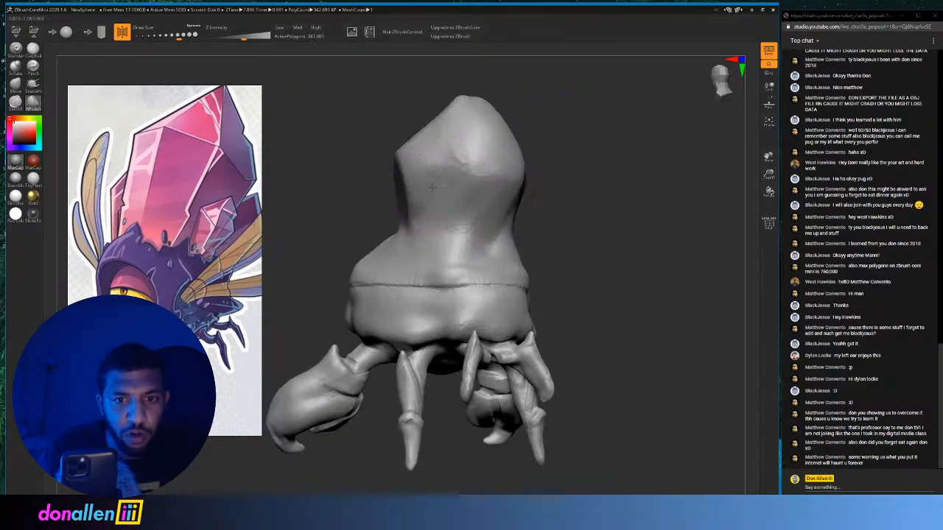
{"action": "left_click_drag", "start_coordinate": [433, 188], "coordinate": [429, 218]}
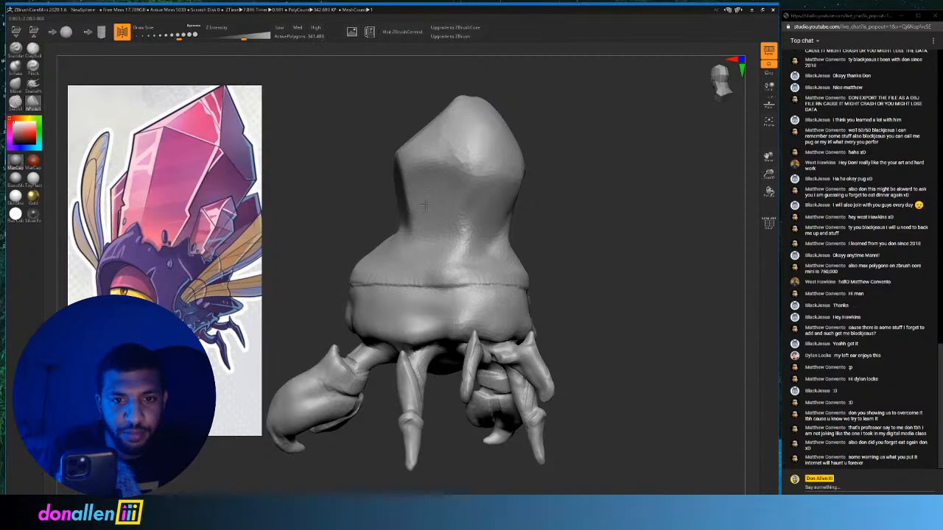
{"action": "mouse_move", "coordinate": [415, 163]}
{"action": "right_mouse_down"}
{"action": "mouse_move", "coordinate": [435, 147]}
{"action": "mouse_move", "coordinate": [438, 155]}
{"action": "right_mouse_up"}
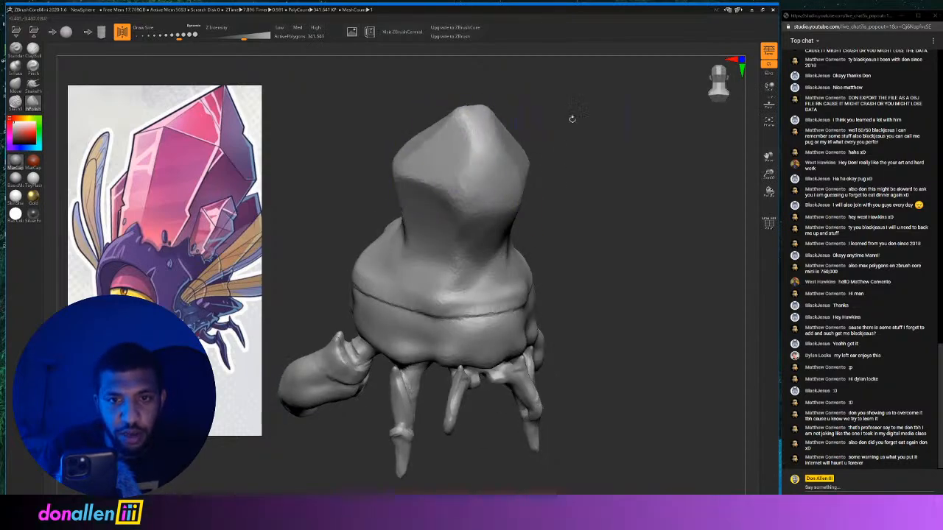
{"action": "mouse_move", "coordinate": [570, 118]}
{"action": "left_mouse_down"}
{"action": "mouse_move", "coordinate": [439, 169]}
{"action": "mouse_move", "coordinate": [404, 165]}
{"action": "mouse_move", "coordinate": [432, 120]}
{"action": "left_mouse_up"}
{"action": "left_click_drag", "start_coordinate": [516, 111], "coordinate": [562, 105]}
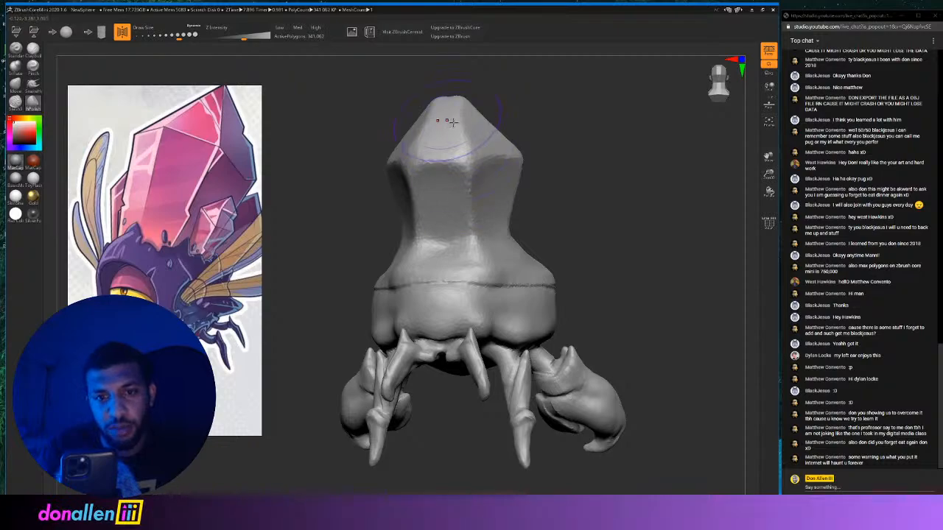
Polish the facets around the crystal's shaft and sloping top to define the edges between them.
{"action": "mouse_move", "coordinate": [451, 122]}
{"action": "left_mouse_down"}
{"action": "mouse_move", "coordinate": [603, 137]}
{"action": "mouse_move", "coordinate": [537, 137]}
{"action": "mouse_move", "coordinate": [486, 170]}
{"action": "left_mouse_up"}
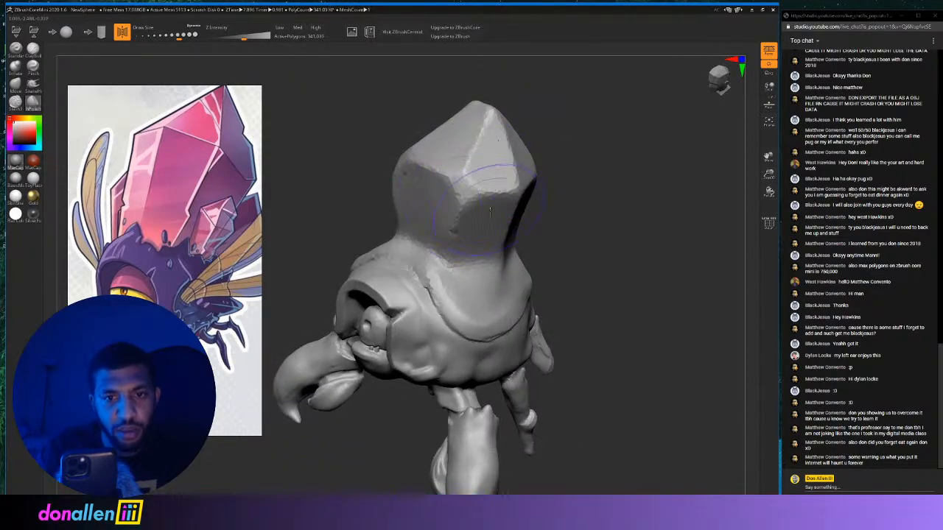
{"action": "left_click_drag", "start_coordinate": [568, 159], "coordinate": [479, 168]}
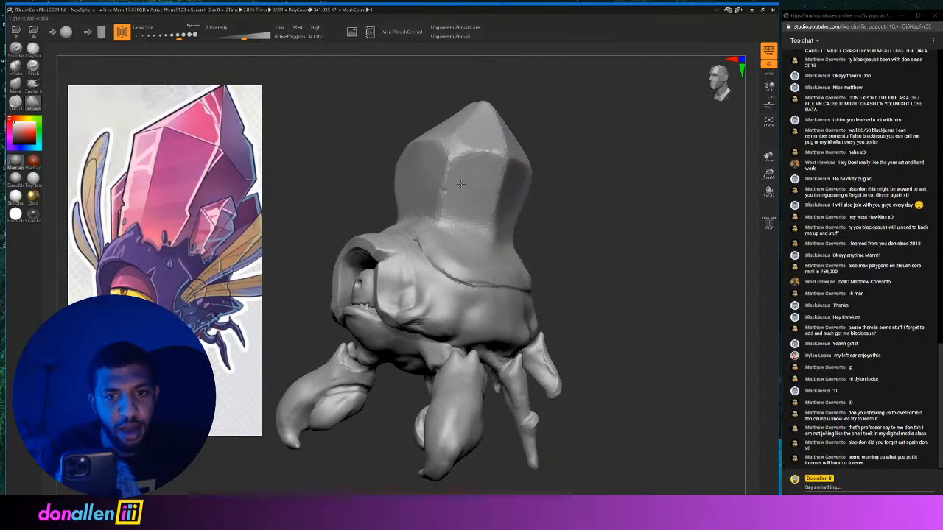
{"action": "left_click_drag", "start_coordinate": [464, 206], "coordinate": [478, 193]}
{"action": "mouse_move", "coordinate": [589, 155]}
{"action": "left_mouse_down"}
{"action": "mouse_move", "coordinate": [557, 179]}
{"action": "mouse_move", "coordinate": [529, 174]}
{"action": "mouse_move", "coordinate": [501, 184]}
{"action": "left_mouse_up"}
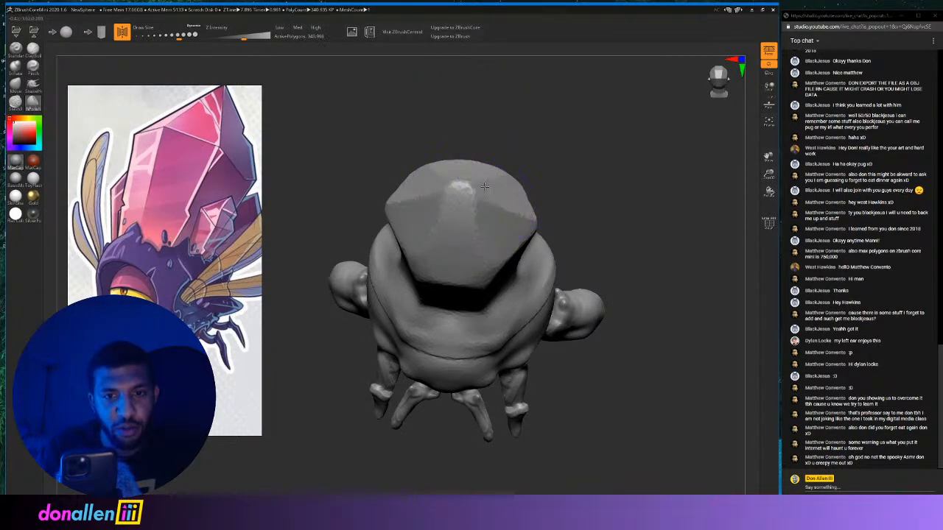
{"action": "left_click_drag", "start_coordinate": [558, 174], "coordinate": [539, 156]}
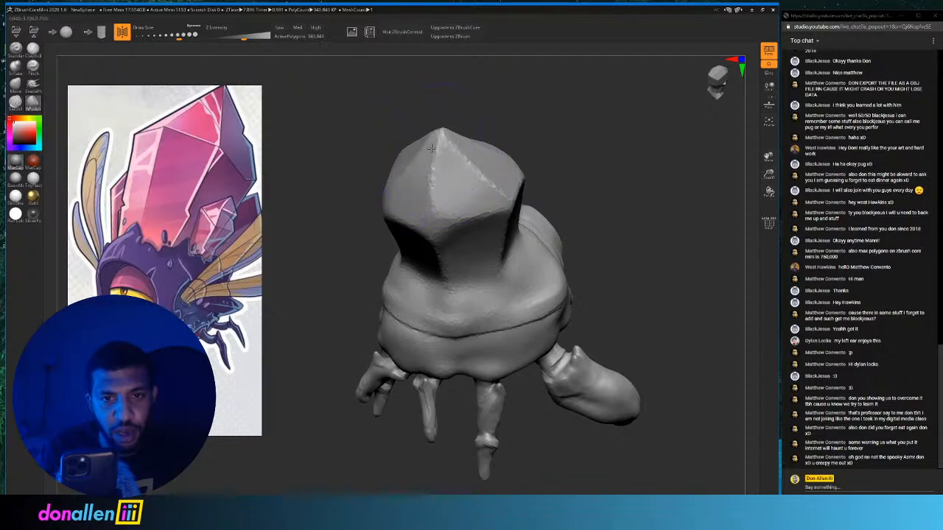
Refine the sloping facets near the crystal's peak so they meet in a narrower point.
{"action": "mouse_move", "coordinate": [541, 114]}
{"action": "left_mouse_down"}
{"action": "mouse_move", "coordinate": [508, 105]}
{"action": "mouse_move", "coordinate": [470, 163]}
{"action": "mouse_move", "coordinate": [511, 97]}
{"action": "mouse_move", "coordinate": [552, 88]}
{"action": "mouse_move", "coordinate": [509, 110]}
{"action": "mouse_move", "coordinate": [446, 110]}
{"action": "mouse_move", "coordinate": [537, 116]}
{"action": "left_mouse_up"}
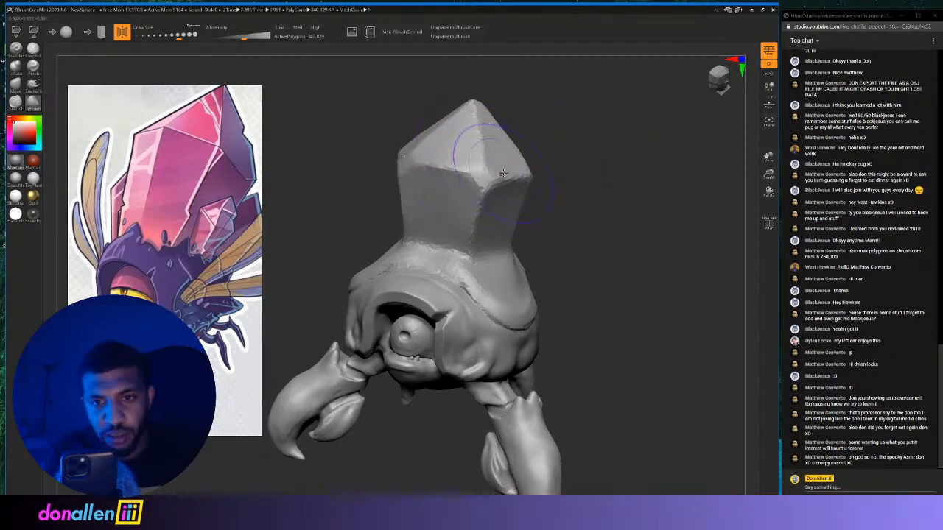
{"action": "left_click_drag", "start_coordinate": [578, 151], "coordinate": [548, 152]}
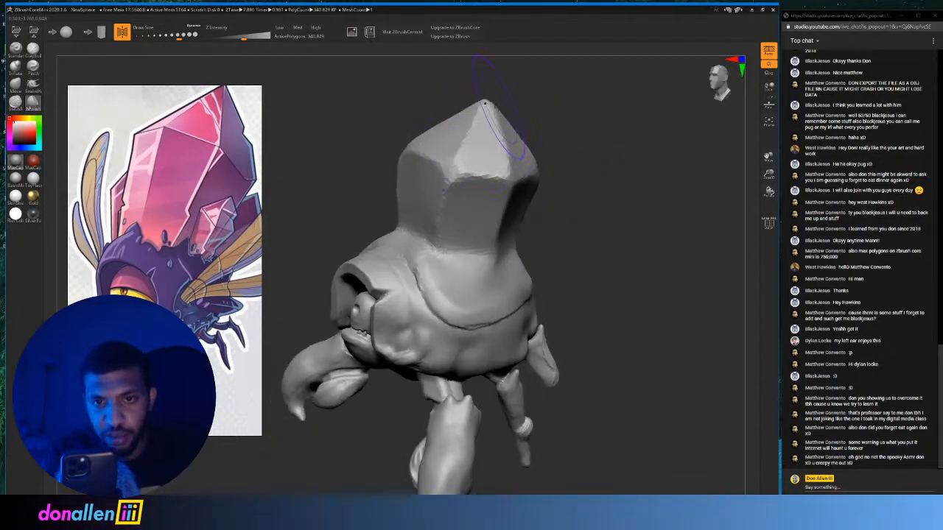
{"action": "left_click_drag", "start_coordinate": [478, 143], "coordinate": [482, 131]}
{"action": "mouse_move", "coordinate": [552, 105]}
{"action": "left_mouse_down"}
{"action": "mouse_move", "coordinate": [531, 133]}
{"action": "mouse_move", "coordinate": [581, 118]}
{"action": "mouse_move", "coordinate": [561, 132]}
{"action": "mouse_move", "coordinate": [585, 146]}
{"action": "mouse_move", "coordinate": [568, 148]}
{"action": "mouse_move", "coordinate": [610, 123]}
{"action": "left_mouse_up"}
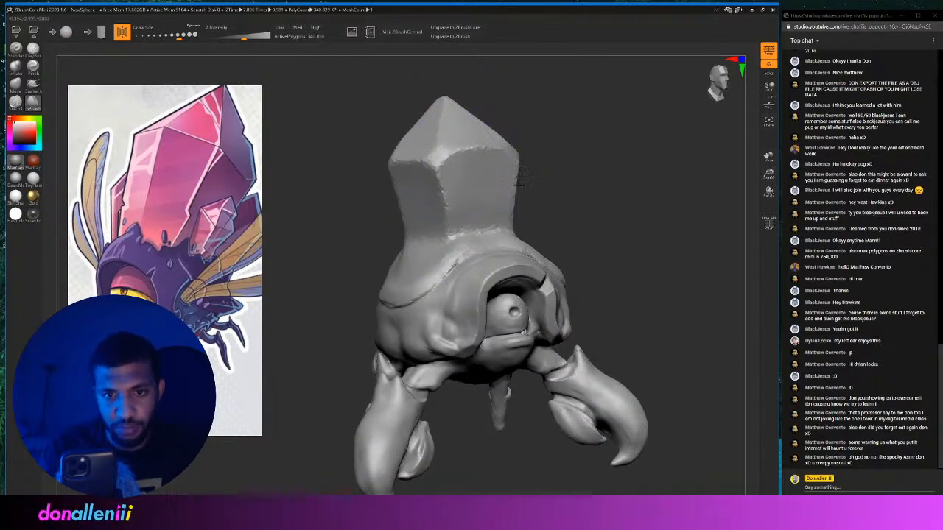
Reshape the crystal's lower sides and pull its peak higher with the Move brush.
{"action": "mouse_move", "coordinate": [595, 158]}
{"action": "left_mouse_down"}
{"action": "mouse_move", "coordinate": [621, 152]}
{"action": "mouse_move", "coordinate": [560, 152]}
{"action": "mouse_move", "coordinate": [576, 153]}
{"action": "left_mouse_up"}
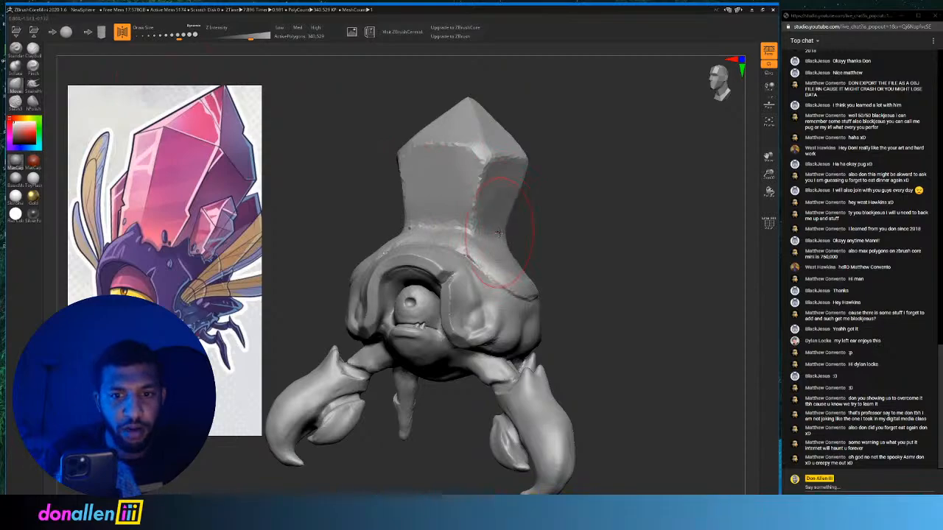
{"action": "left_click_drag", "start_coordinate": [536, 227], "coordinate": [567, 230]}
{"action": "mouse_move", "coordinate": [497, 239]}
{"action": "left_mouse_down"}
{"action": "mouse_move", "coordinate": [541, 208]}
{"action": "mouse_move", "coordinate": [517, 222]}
{"action": "left_mouse_up"}
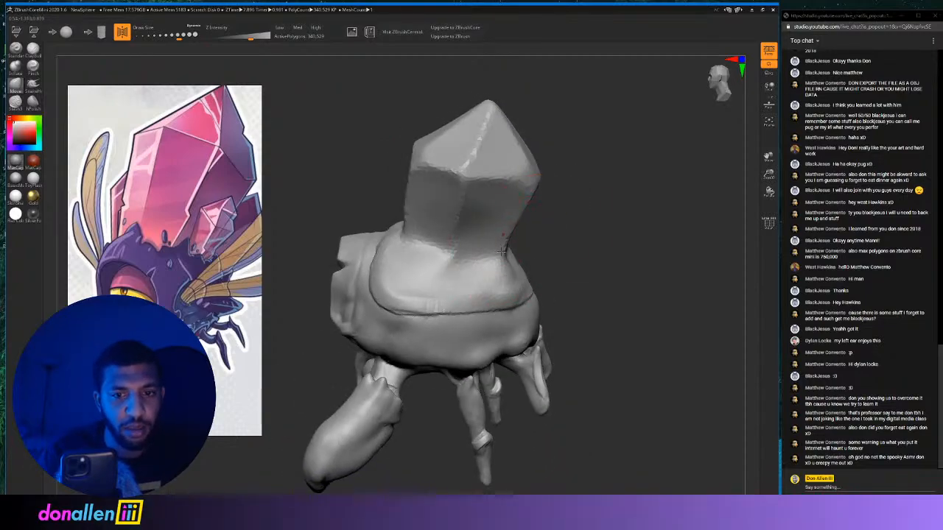
{"action": "mouse_move", "coordinate": [570, 207]}
{"action": "left_mouse_down"}
{"action": "mouse_move", "coordinate": [543, 189]}
{"action": "mouse_move", "coordinate": [562, 193]}
{"action": "mouse_move", "coordinate": [495, 221]}
{"action": "mouse_move", "coordinate": [576, 204]}
{"action": "mouse_move", "coordinate": [465, 209]}
{"action": "mouse_move", "coordinate": [464, 106]}
{"action": "mouse_move", "coordinate": [484, 135]}
{"action": "left_mouse_up"}
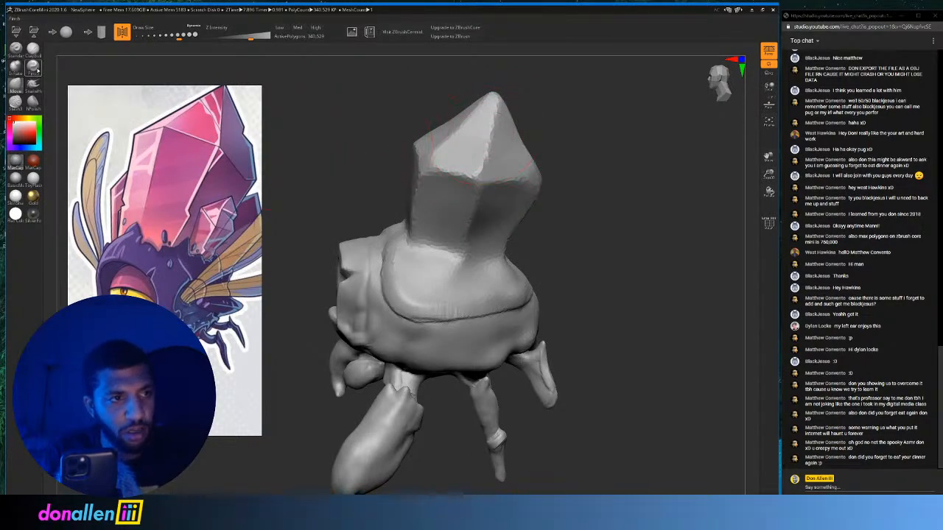
Flatten the reshaped crystal's upper facets with the hPolish brush, sharpening the tip and the shoulder edges.
{"action": "left_click", "coordinate": [32, 102]}
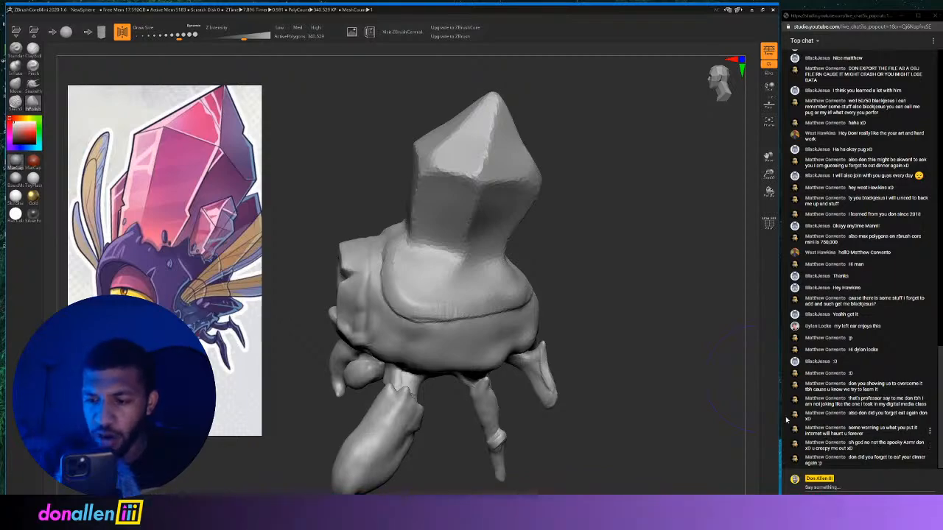
{"action": "left_click_drag", "start_coordinate": [613, 234], "coordinate": [642, 214]}
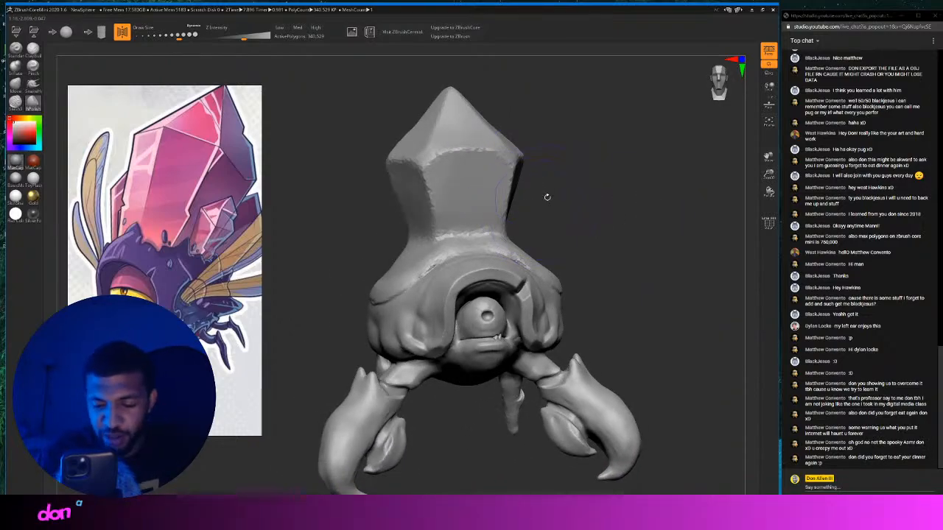
{"action": "left_click_drag", "start_coordinate": [560, 188], "coordinate": [346, 210]}
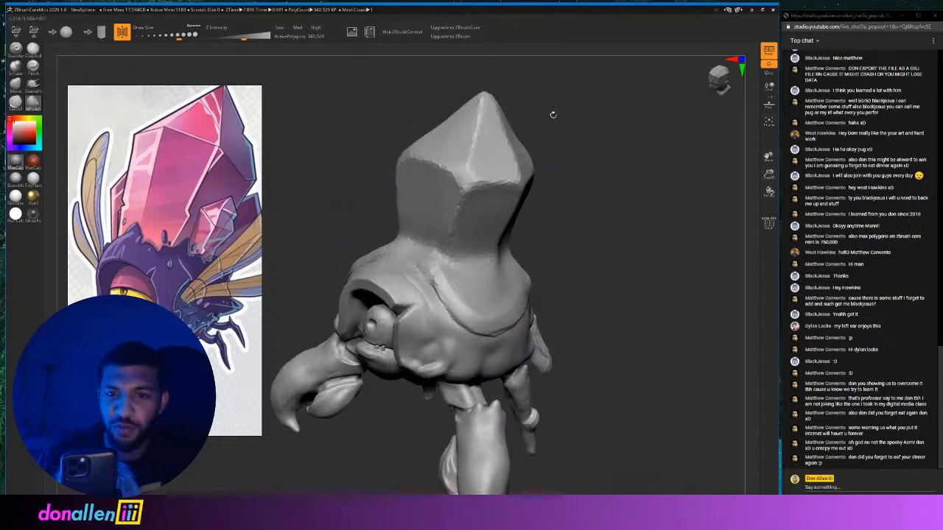
{"action": "left_click_drag", "start_coordinate": [553, 105], "coordinate": [486, 117]}
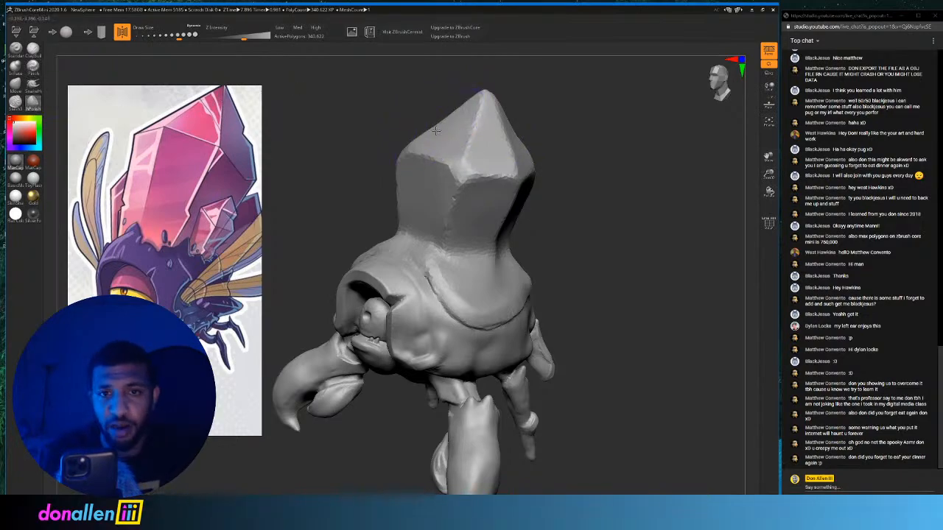
{"action": "mouse_move", "coordinate": [448, 120]}
{"action": "left_mouse_down"}
{"action": "mouse_move", "coordinate": [487, 107]}
{"action": "mouse_move", "coordinate": [488, 93]}
{"action": "left_mouse_up"}
{"action": "mouse_move", "coordinate": [568, 100]}
{"action": "left_mouse_down"}
{"action": "mouse_move", "coordinate": [585, 101]}
{"action": "mouse_move", "coordinate": [570, 139]}
{"action": "left_mouse_up"}
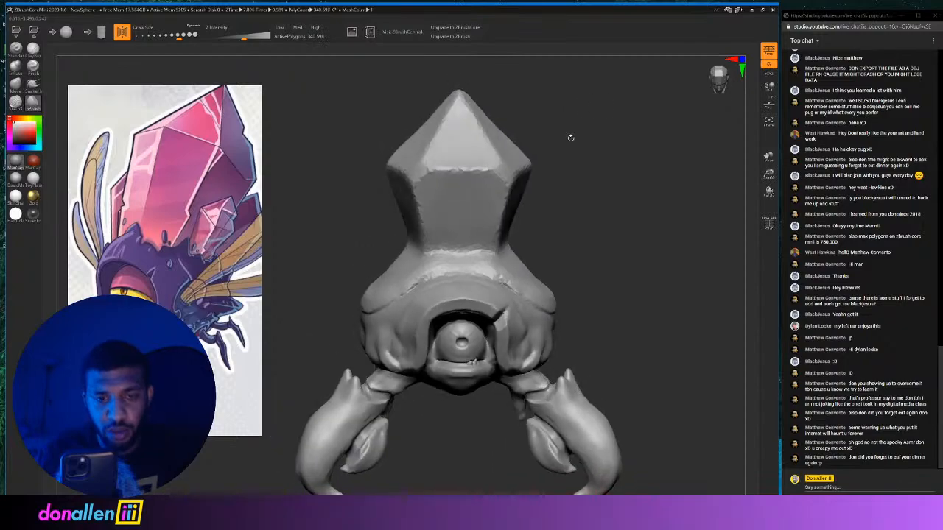
{"action": "left_click_drag", "start_coordinate": [479, 168], "coordinate": [507, 114]}
{"action": "mouse_move", "coordinate": [560, 99]}
{"action": "left_mouse_down"}
{"action": "mouse_move", "coordinate": [540, 122]}
{"action": "mouse_move", "coordinate": [589, 96]}
{"action": "mouse_move", "coordinate": [589, 191]}
{"action": "mouse_move", "coordinate": [575, 221]}
{"action": "mouse_move", "coordinate": [394, 203]}
{"action": "left_mouse_up"}
{"action": "left_click", "coordinate": [394, 203]}
Reduce the brush size and sharpen the edges between the crystal's front and side facets.
{"action": "left_click_drag", "start_coordinate": [558, 171], "coordinate": [617, 143]}
{"action": "left_click_drag", "start_coordinate": [178, 34], "coordinate": [159, 35]}
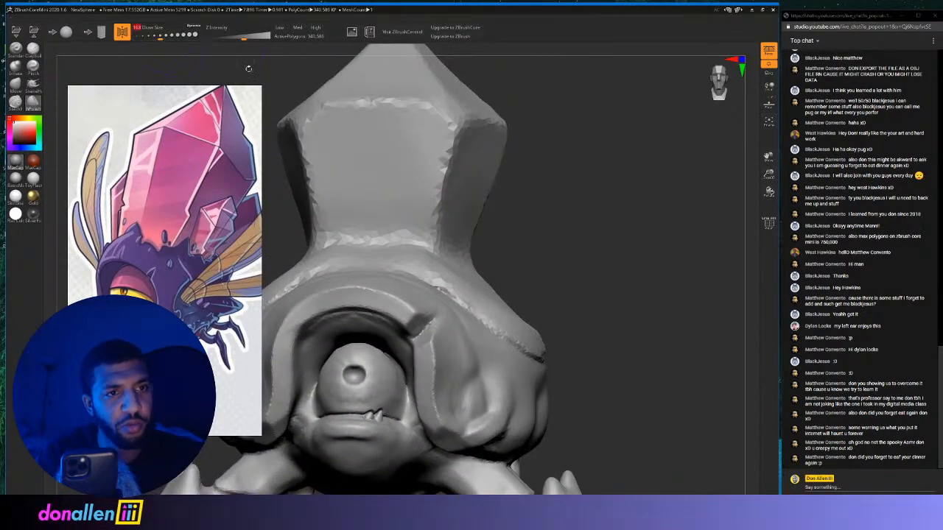
{"action": "left_click_drag", "start_coordinate": [577, 164], "coordinate": [412, 129]}
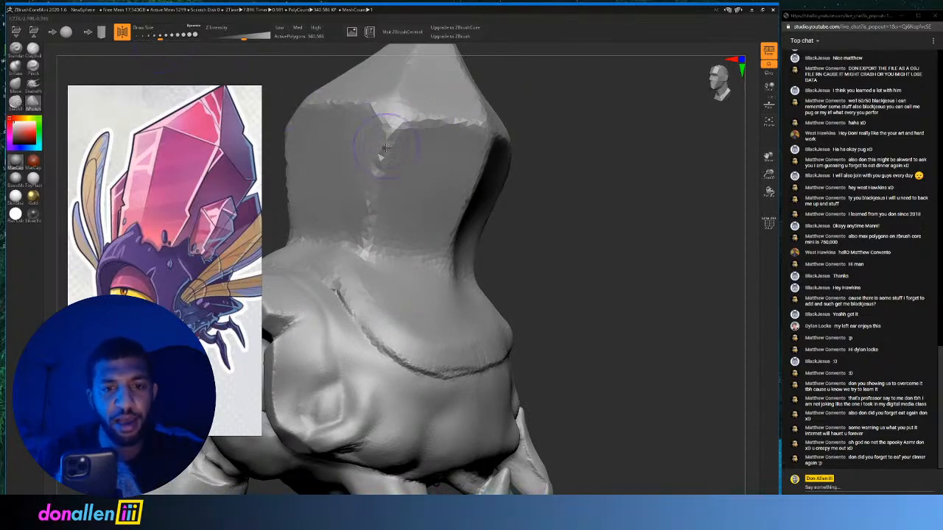
{"action": "left_click_drag", "start_coordinate": [409, 135], "coordinate": [470, 132]}
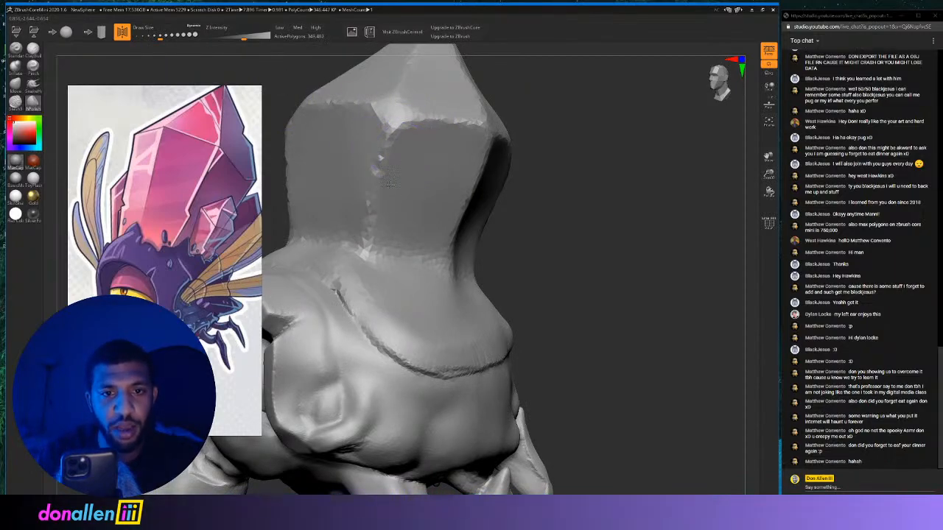
{"action": "left_click_drag", "start_coordinate": [554, 124], "coordinate": [361, 137]}
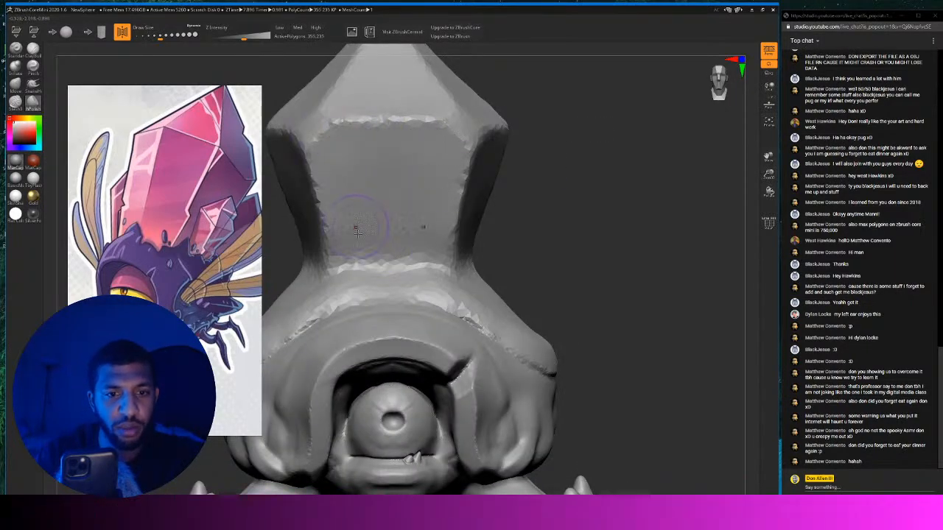
{"action": "left_click_drag", "start_coordinate": [602, 162], "coordinate": [609, 162]}
{"action": "left_click_drag", "start_coordinate": [664, 125], "coordinate": [613, 189]}
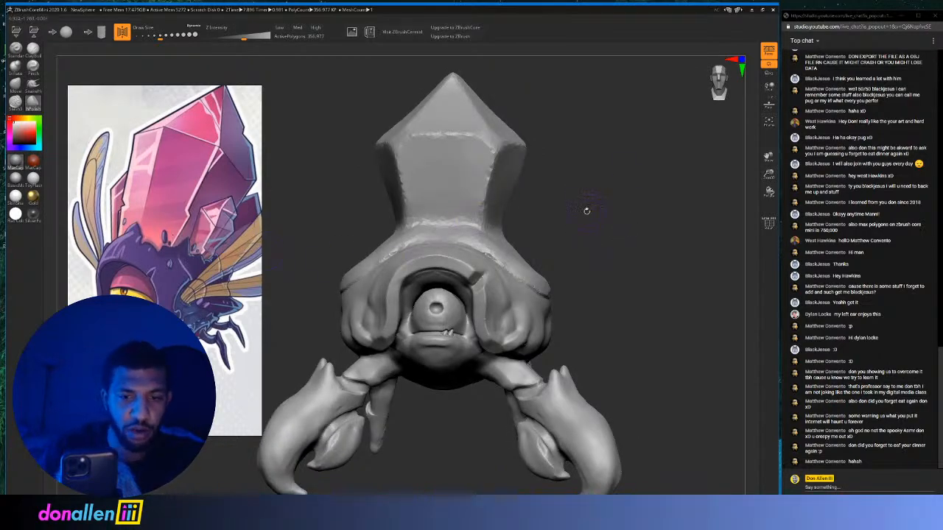
Build a lumpy ring of clay around the crystal's base, front to back, with the ClayBuildup brush.
{"action": "mouse_move", "coordinate": [586, 211]}
{"action": "left_mouse_down"}
{"action": "mouse_move", "coordinate": [609, 209]}
{"action": "mouse_move", "coordinate": [663, 174]}
{"action": "mouse_move", "coordinate": [665, 145]}
{"action": "mouse_move", "coordinate": [613, 231]}
{"action": "left_mouse_up"}
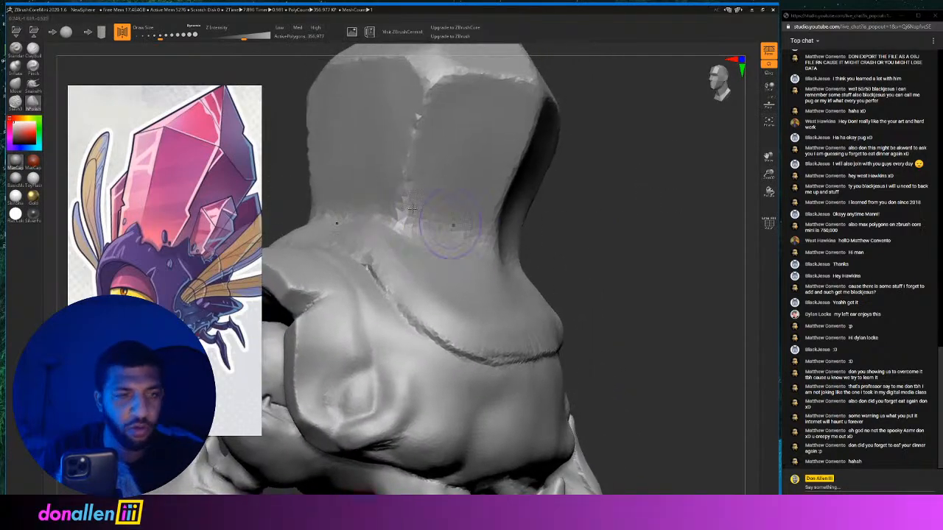
{"action": "left_click", "coordinate": [32, 48]}
{"action": "mouse_move", "coordinate": [347, 219]}
{"action": "left_mouse_down"}
{"action": "mouse_move", "coordinate": [414, 238]}
{"action": "mouse_move", "coordinate": [406, 240]}
{"action": "mouse_move", "coordinate": [496, 249]}
{"action": "left_mouse_up"}
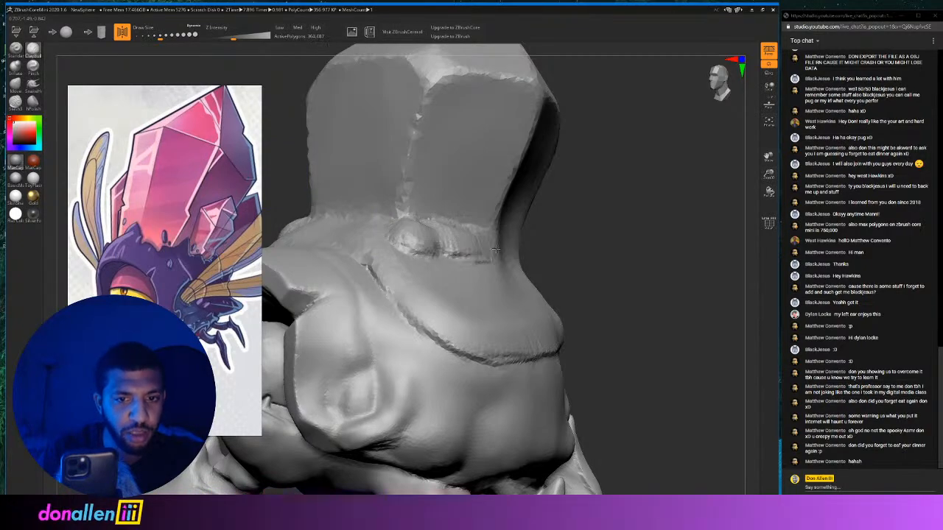
{"action": "left_click_drag", "start_coordinate": [602, 208], "coordinate": [441, 253]}
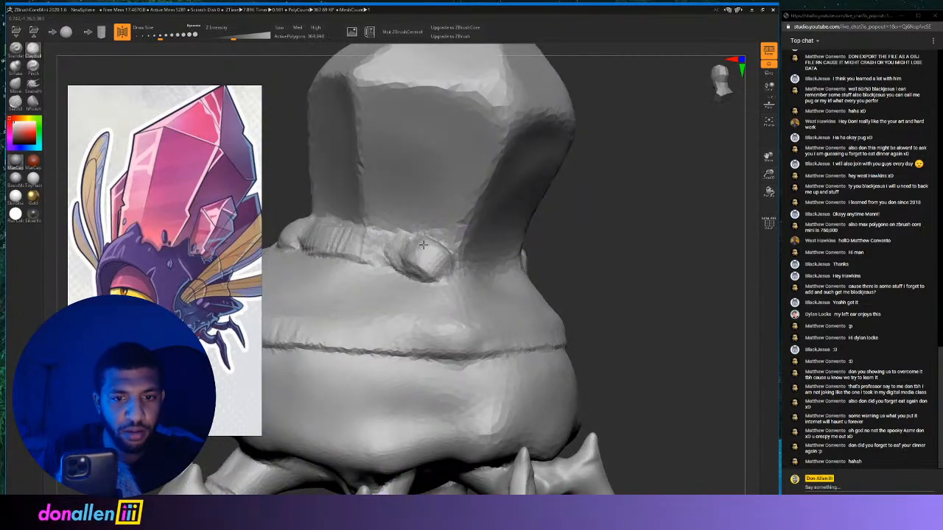
{"action": "mouse_move", "coordinate": [613, 236]}
{"action": "left_mouse_down"}
{"action": "mouse_move", "coordinate": [598, 250]}
{"action": "mouse_move", "coordinate": [587, 221]}
{"action": "mouse_move", "coordinate": [552, 259]}
{"action": "left_mouse_up"}
{"action": "mouse_move", "coordinate": [344, 274]}
{"action": "left_mouse_down"}
{"action": "mouse_move", "coordinate": [415, 265]}
{"action": "mouse_move", "coordinate": [329, 258]}
{"action": "left_mouse_up"}
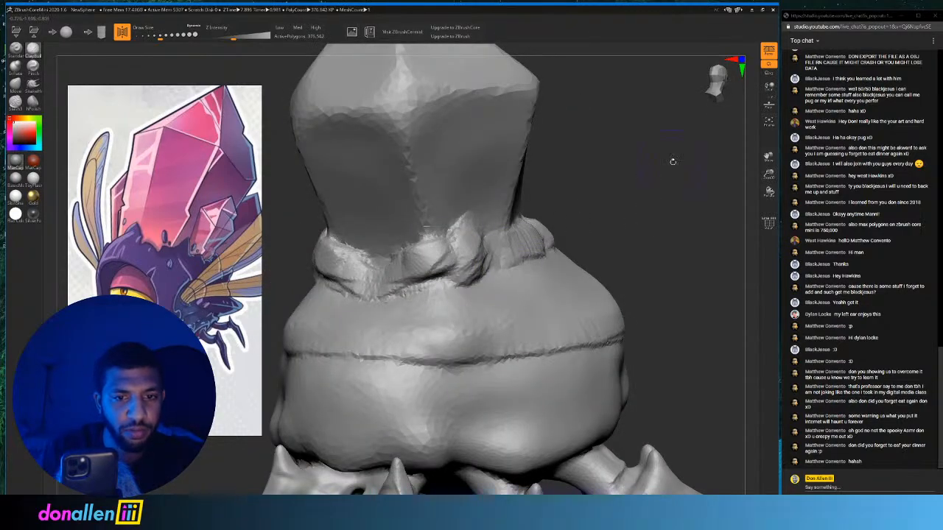
Turn off symmetry and build uneven clay lumps onto the ring around the crystal's front and side with the ClayBuildup brush.
{"action": "mouse_move", "coordinate": [671, 160]}
{"action": "left_mouse_down"}
{"action": "mouse_move", "coordinate": [448, 237]}
{"action": "mouse_move", "coordinate": [476, 215]}
{"action": "mouse_move", "coordinate": [505, 224]}
{"action": "mouse_move", "coordinate": [592, 175]}
{"action": "mouse_move", "coordinate": [646, 193]}
{"action": "mouse_move", "coordinate": [613, 198]}
{"action": "mouse_move", "coordinate": [595, 214]}
{"action": "mouse_move", "coordinate": [626, 184]}
{"action": "left_mouse_up"}
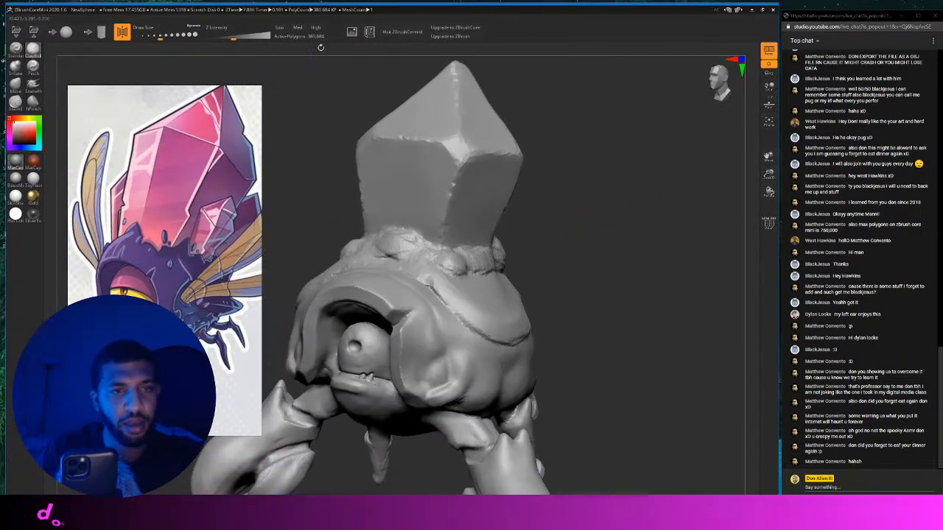
{"action": "left_click", "coordinate": [121, 33]}
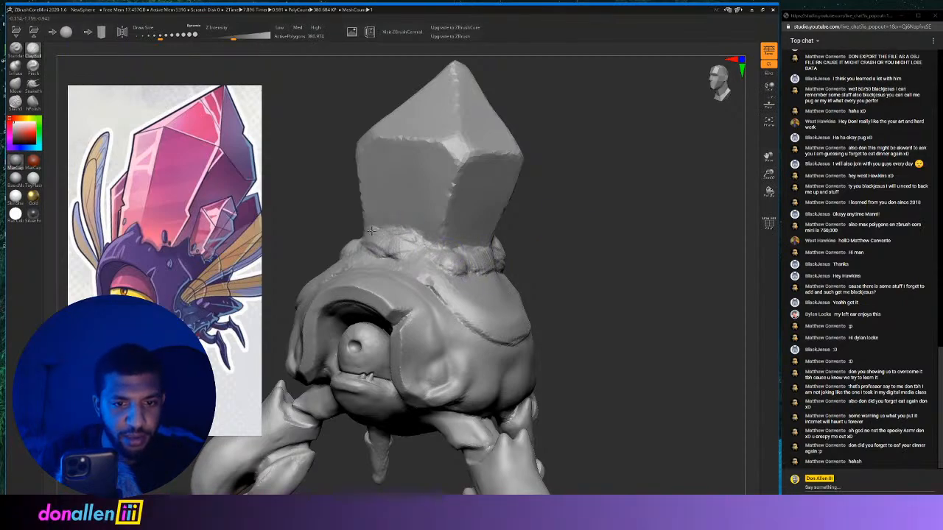
{"action": "left_click_drag", "start_coordinate": [600, 221], "coordinate": [541, 237]}
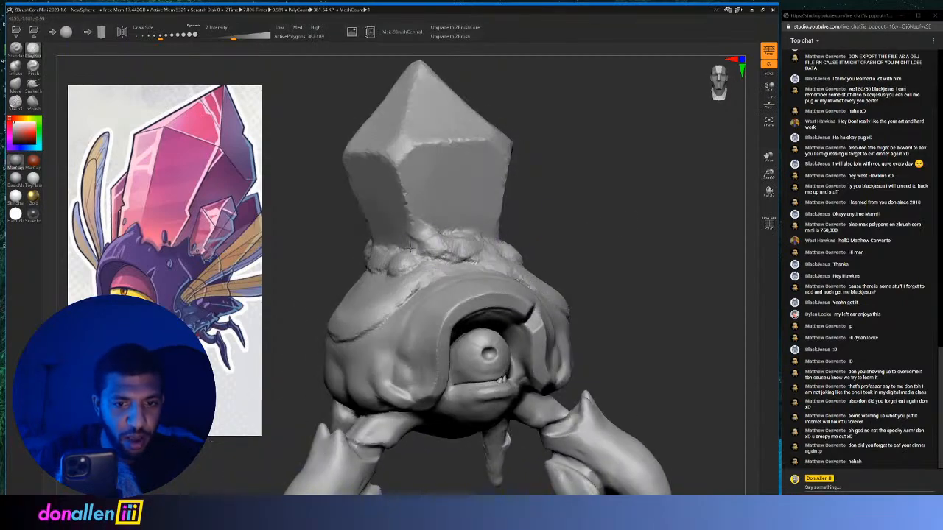
{"action": "left_click_drag", "start_coordinate": [410, 231], "coordinate": [460, 239]}
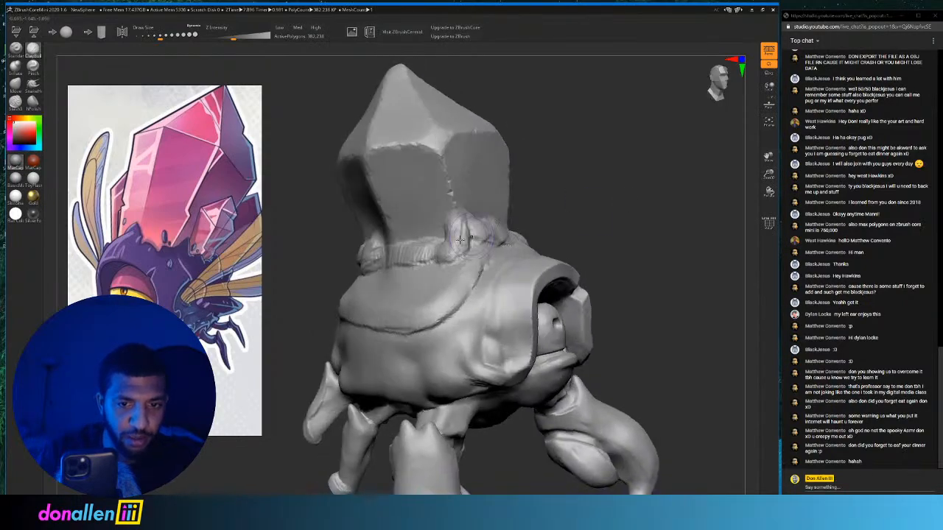
{"action": "left_click_drag", "start_coordinate": [570, 174], "coordinate": [499, 247]}
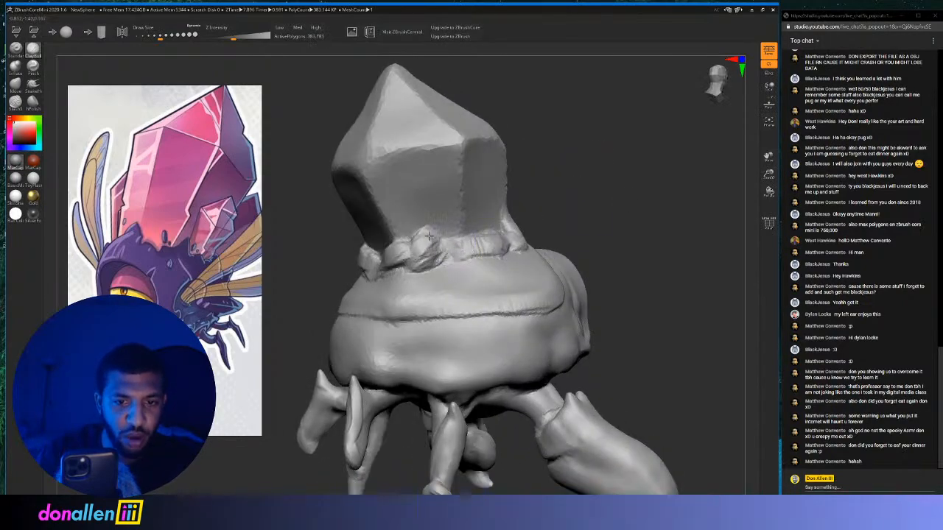
Add irregular clay lumps to the ring along the crystal's rear and side edges.
{"action": "mouse_move", "coordinate": [428, 236]}
{"action": "left_mouse_down"}
{"action": "mouse_move", "coordinate": [479, 240]}
{"action": "mouse_move", "coordinate": [417, 261]}
{"action": "left_mouse_up"}
{"action": "mouse_move", "coordinate": [543, 180]}
{"action": "left_mouse_down"}
{"action": "mouse_move", "coordinate": [585, 169]}
{"action": "mouse_move", "coordinate": [535, 193]}
{"action": "left_mouse_up"}
{"action": "left_click_drag", "start_coordinate": [464, 262], "coordinate": [489, 241]}
{"action": "left_click_drag", "start_coordinate": [580, 176], "coordinate": [568, 203]}
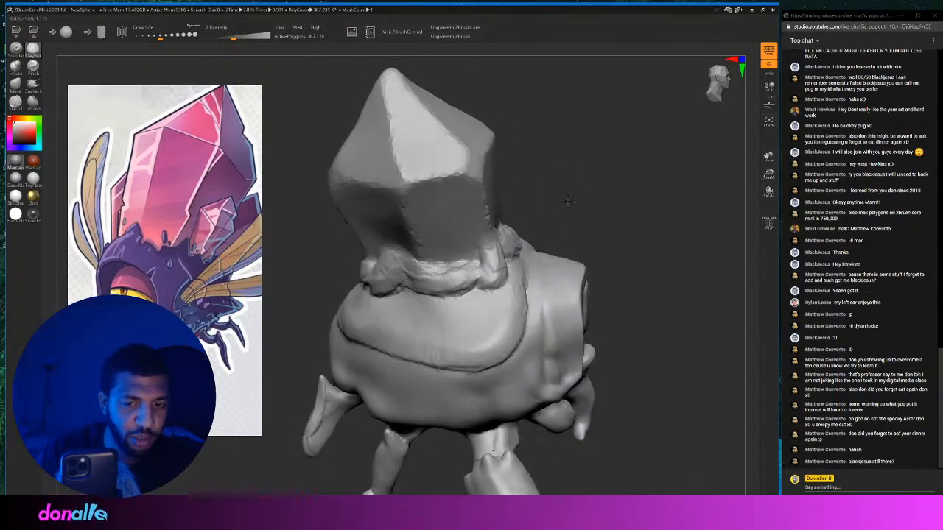
{"action": "left_click_drag", "start_coordinate": [459, 277], "coordinate": [476, 274]}
{"action": "mouse_move", "coordinate": [594, 176]}
{"action": "left_mouse_down"}
{"action": "mouse_move", "coordinate": [516, 184]}
{"action": "mouse_move", "coordinate": [504, 174]}
{"action": "left_mouse_up"}
{"action": "left_click_drag", "start_coordinate": [435, 276], "coordinate": [461, 285]}
{"action": "left_click_drag", "start_coordinate": [567, 233], "coordinate": [560, 227]}
Bulk up the ring's lumps at the crystal's rear corner on the opposite side of the body.
{"action": "mouse_move", "coordinate": [590, 193]}
{"action": "left_mouse_down", "text": "alt"}
{"action": "mouse_move", "coordinate": [632, 207]}
{"action": "mouse_move", "coordinate": [535, 184]}
{"action": "mouse_move", "coordinate": [517, 247]}
{"action": "mouse_move", "coordinate": [568, 193]}
{"action": "left_mouse_up", "text": "alt"}
{"action": "left_click_drag", "start_coordinate": [632, 203], "coordinate": [590, 206]}
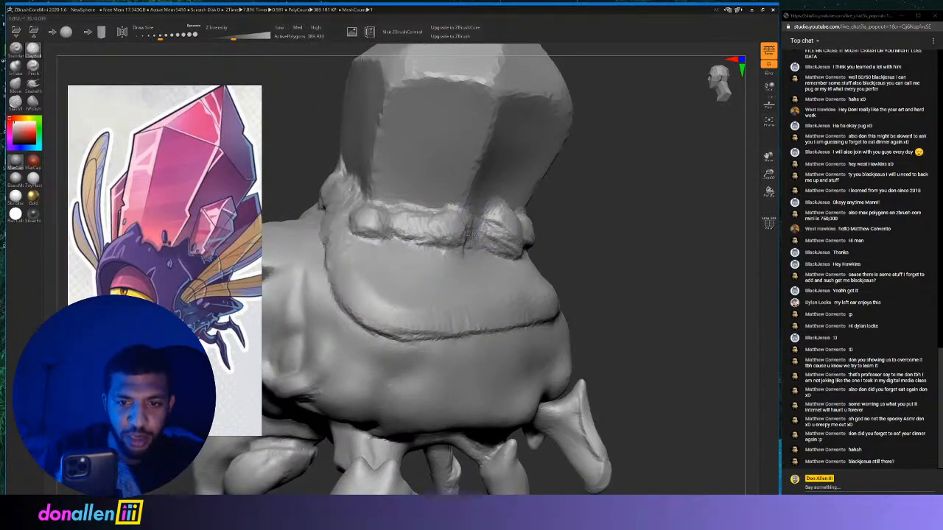
{"action": "left_click_drag", "start_coordinate": [510, 221], "coordinate": [490, 215]}
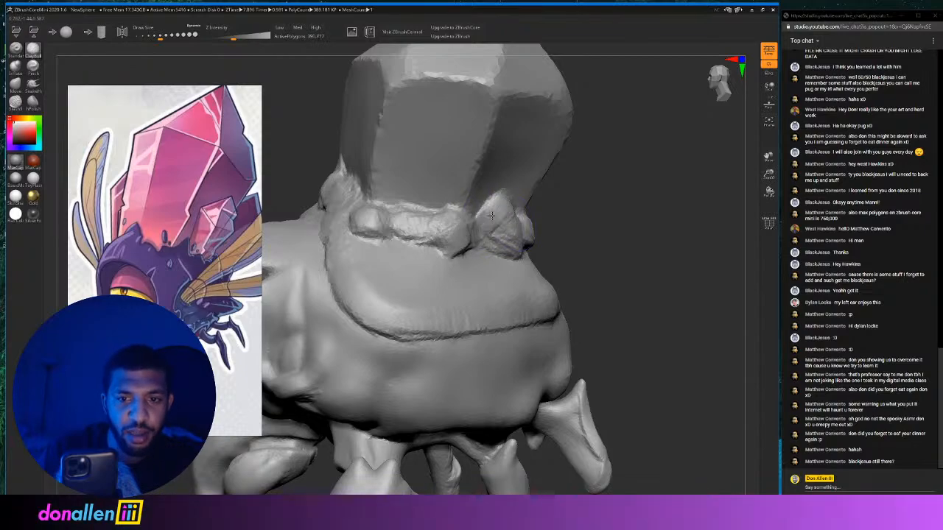
{"action": "left_click_drag", "start_coordinate": [596, 205], "coordinate": [540, 216]}
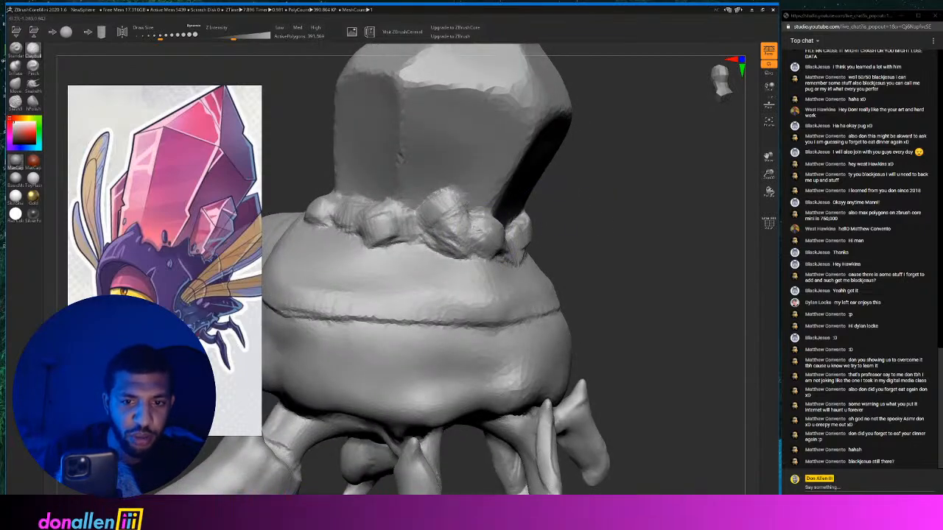
{"action": "mouse_move", "coordinate": [484, 249]}
{"action": "left_mouse_down"}
{"action": "mouse_move", "coordinate": [375, 230]}
{"action": "mouse_move", "coordinate": [402, 243]}
{"action": "mouse_move", "coordinate": [429, 236]}
{"action": "mouse_move", "coordinate": [384, 238]}
{"action": "mouse_move", "coordinate": [384, 223]}
{"action": "mouse_move", "coordinate": [375, 243]}
{"action": "mouse_move", "coordinate": [387, 258]}
{"action": "left_mouse_up"}
Build a raised lump of clay up the crystal's front corner, above the hood.
{"action": "left_click_drag", "start_coordinate": [621, 161], "coordinate": [438, 209]}
{"action": "left_click_drag", "start_coordinate": [545, 193], "coordinate": [671, 178]}
{"action": "left_click_drag", "start_coordinate": [584, 173], "coordinate": [634, 177]}
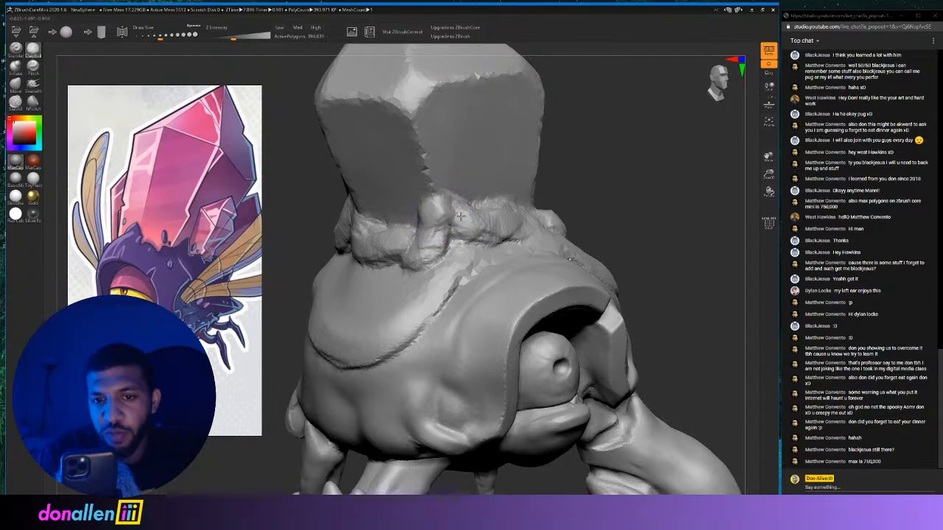
{"action": "left_click_drag", "start_coordinate": [449, 214], "coordinate": [432, 208]}
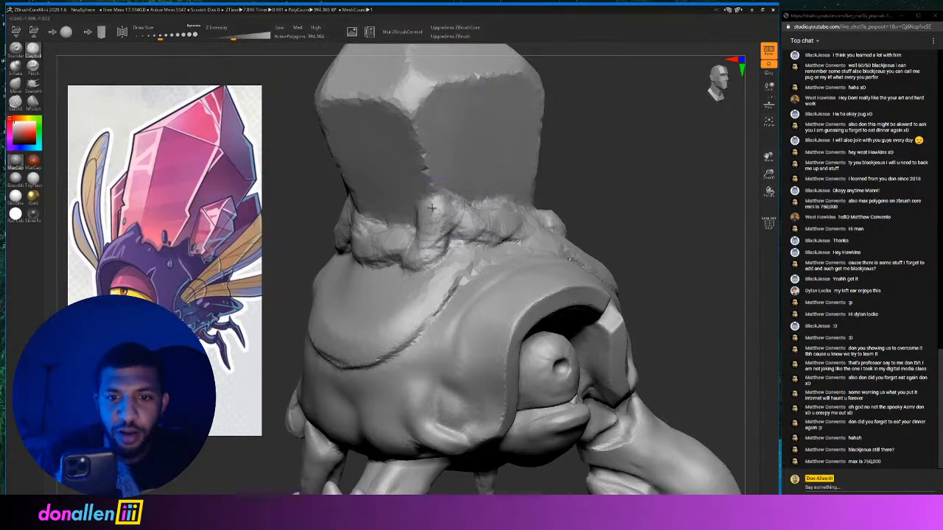
{"action": "mouse_move", "coordinate": [649, 166]}
{"action": "left_mouse_down"}
{"action": "mouse_move", "coordinate": [602, 158]}
{"action": "mouse_move", "coordinate": [555, 189]}
{"action": "mouse_move", "coordinate": [604, 198]}
{"action": "left_mouse_up"}
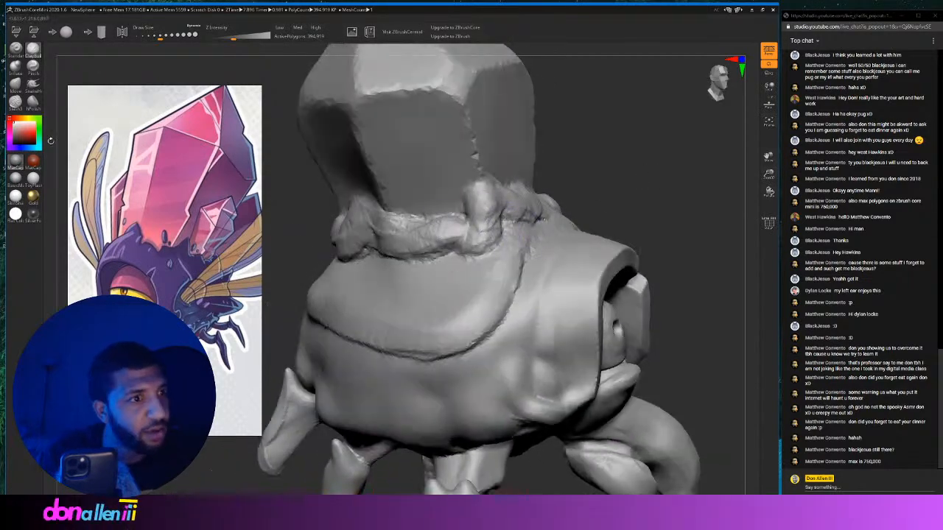
Carve the seam between the crystal and the front of the lumpy ring with the Slash brush, using a smaller brush size.
{"action": "left_click", "coordinate": [15, 101]}
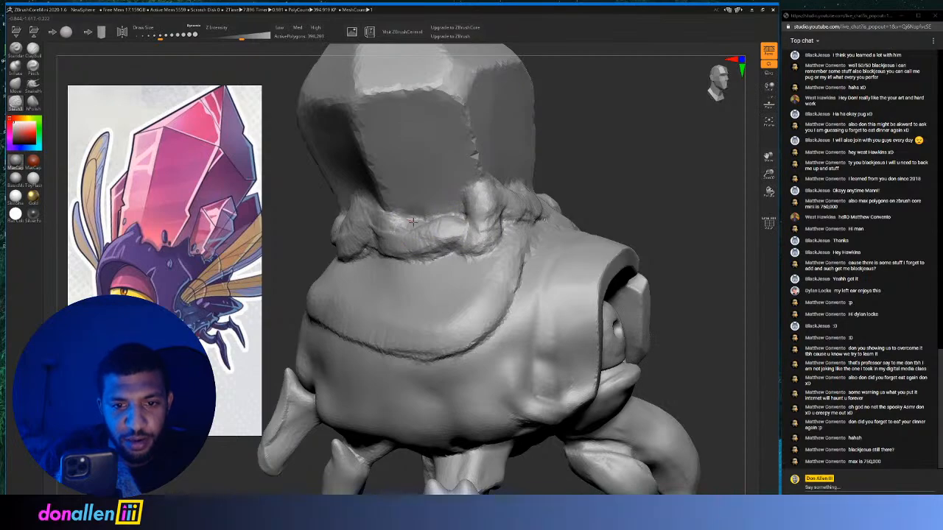
{"action": "left_click_drag", "start_coordinate": [413, 222], "coordinate": [471, 210]}
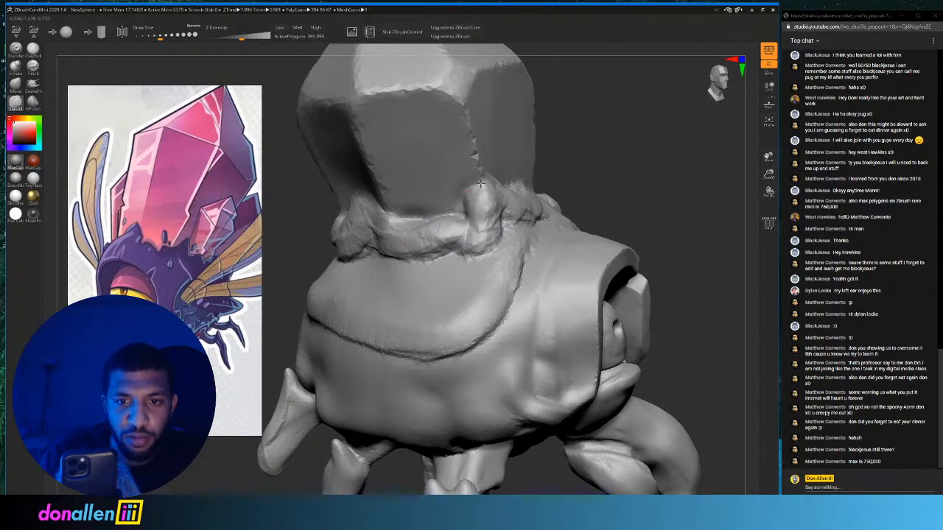
{"action": "left_click_drag", "start_coordinate": [612, 168], "coordinate": [508, 224]}
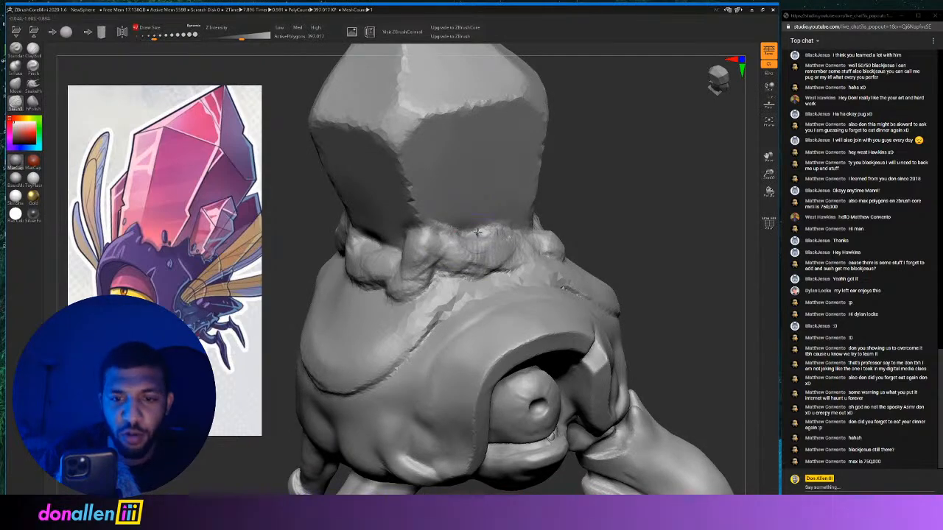
{"action": "mouse_move", "coordinate": [639, 201]}
{"action": "left_mouse_down"}
{"action": "mouse_move", "coordinate": [627, 190]}
{"action": "mouse_move", "coordinate": [560, 206]}
{"action": "left_mouse_up"}
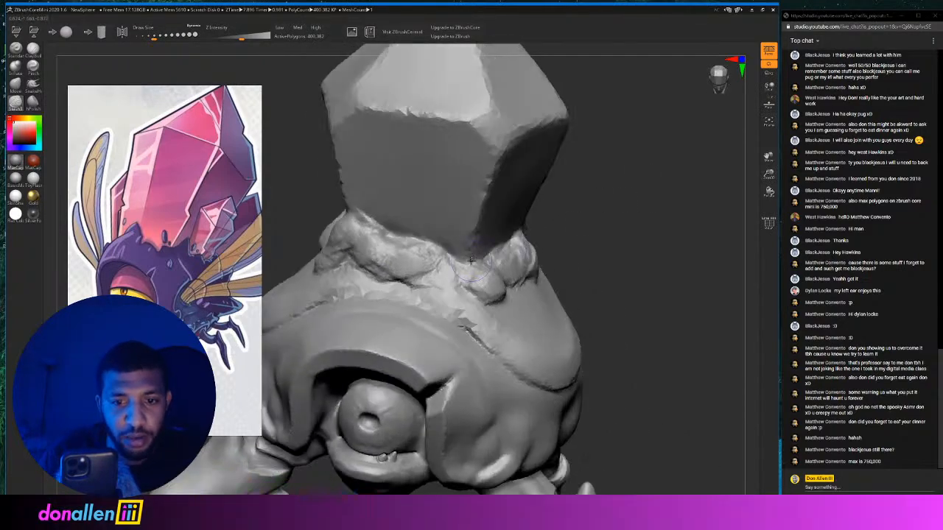
{"action": "mouse_move", "coordinate": [457, 257]}
{"action": "left_mouse_down"}
{"action": "mouse_move", "coordinate": [482, 263]}
{"action": "mouse_move", "coordinate": [467, 268]}
{"action": "left_mouse_up"}
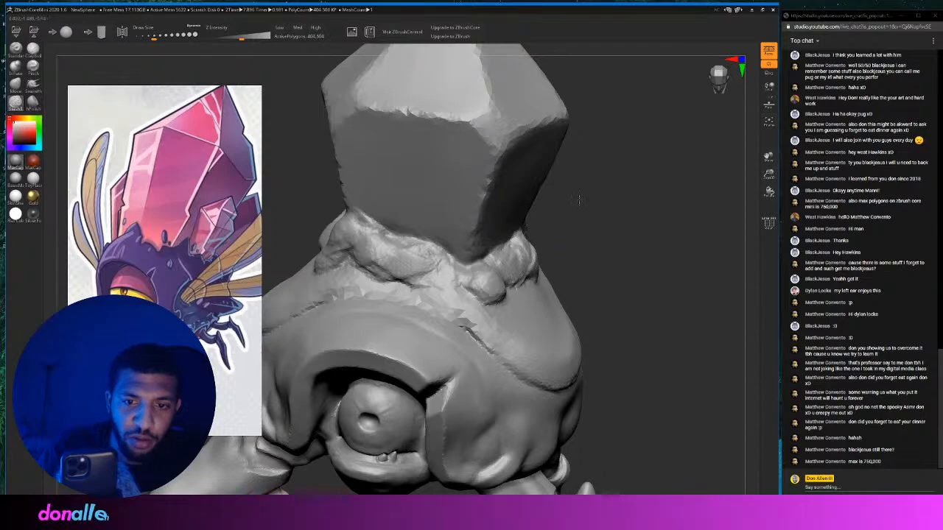
Continue the carved seam between the crystal and the ring around the sides and back.
{"action": "mouse_move", "coordinate": [579, 200]}
{"action": "left_mouse_down"}
{"action": "mouse_move", "coordinate": [440, 235]}
{"action": "mouse_move", "coordinate": [412, 253]}
{"action": "mouse_move", "coordinate": [429, 244]}
{"action": "left_mouse_up"}
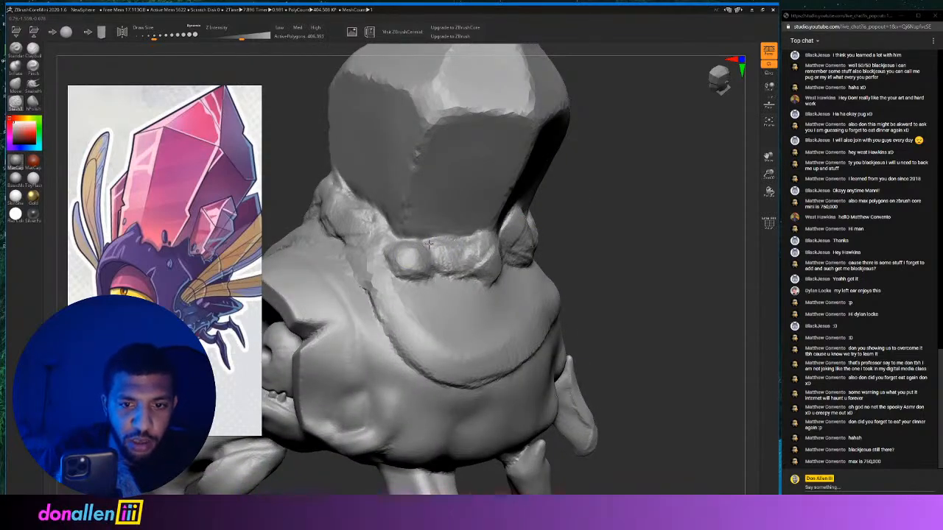
{"action": "left_click_drag", "start_coordinate": [548, 220], "coordinate": [480, 226]}
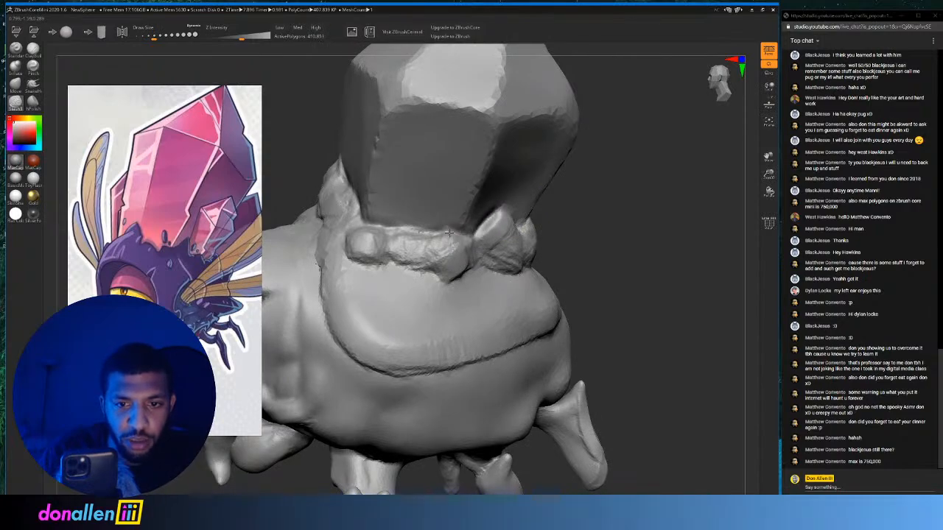
{"action": "mouse_move", "coordinate": [544, 223]}
{"action": "left_mouse_down"}
{"action": "mouse_move", "coordinate": [440, 226]}
{"action": "mouse_move", "coordinate": [411, 214]}
{"action": "mouse_move", "coordinate": [440, 228]}
{"action": "left_mouse_up"}
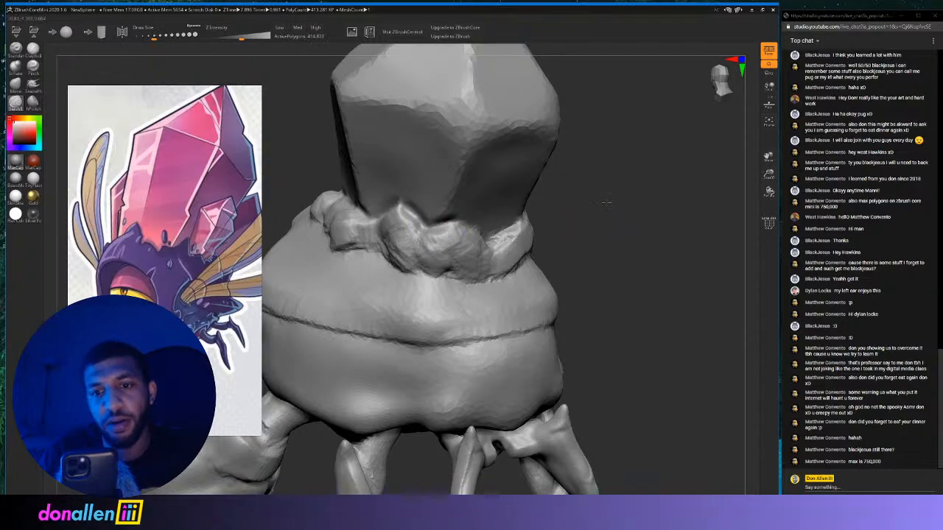
{"action": "left_click_drag", "start_coordinate": [606, 202], "coordinate": [430, 213]}
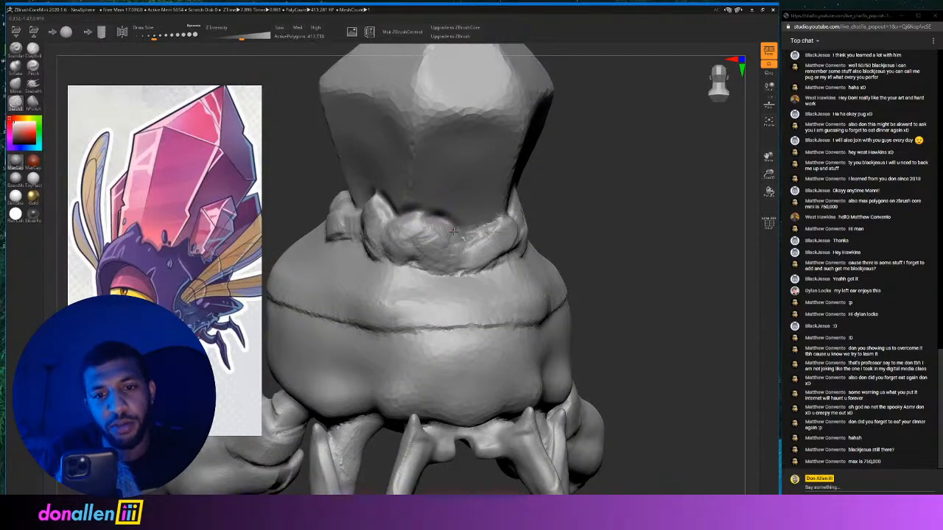
{"action": "mouse_move", "coordinate": [571, 200]}
{"action": "left_mouse_down"}
{"action": "mouse_move", "coordinate": [445, 236]}
{"action": "mouse_move", "coordinate": [471, 216]}
{"action": "mouse_move", "coordinate": [556, 213]}
{"action": "mouse_move", "coordinate": [480, 233]}
{"action": "left_mouse_up"}
{"action": "left_click", "coordinate": [481, 234]}
{"action": "mouse_move", "coordinate": [583, 181]}
{"action": "left_mouse_down"}
{"action": "mouse_move", "coordinate": [474, 216]}
{"action": "mouse_move", "coordinate": [488, 198]}
{"action": "left_mouse_up"}
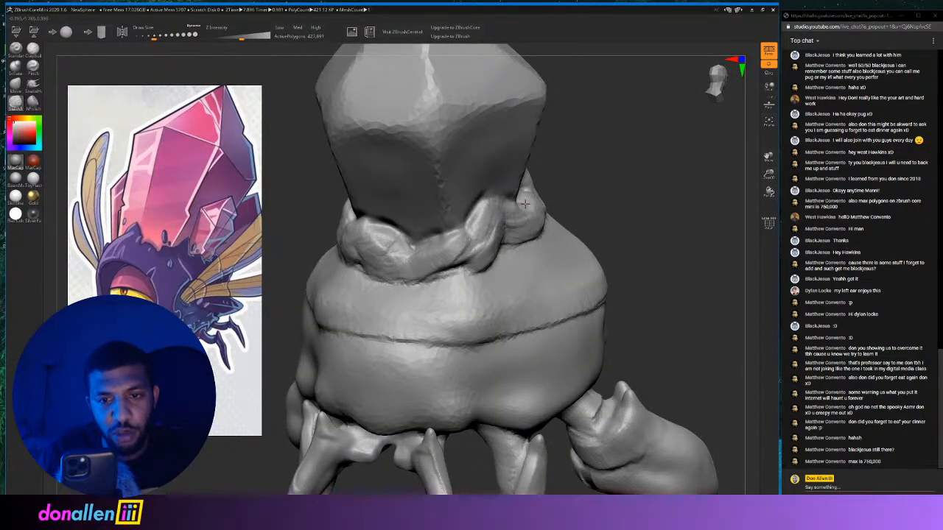
{"action": "left_click_drag", "start_coordinate": [598, 172], "coordinate": [575, 180]}
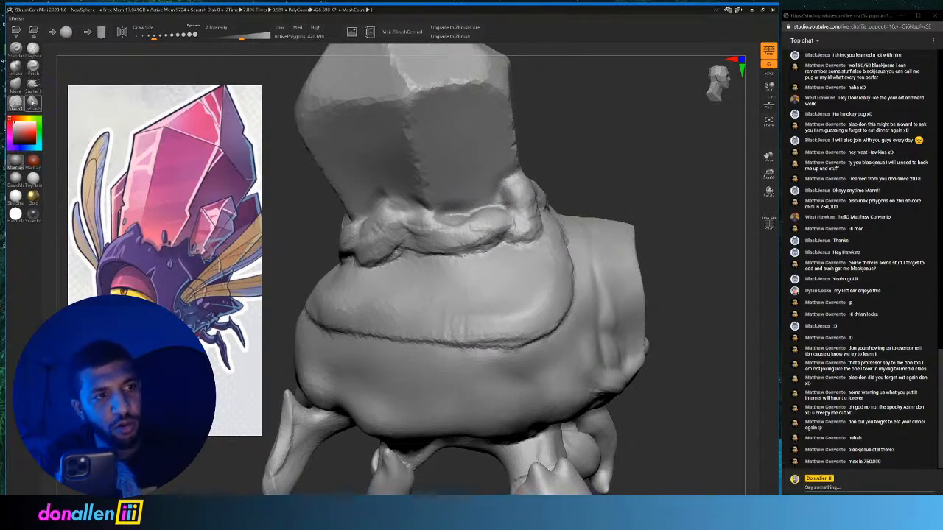
Tighten the creases and upper edge of the ring along the crystal's sides with the Pinch brush.
{"action": "left_click", "coordinate": [32, 65]}
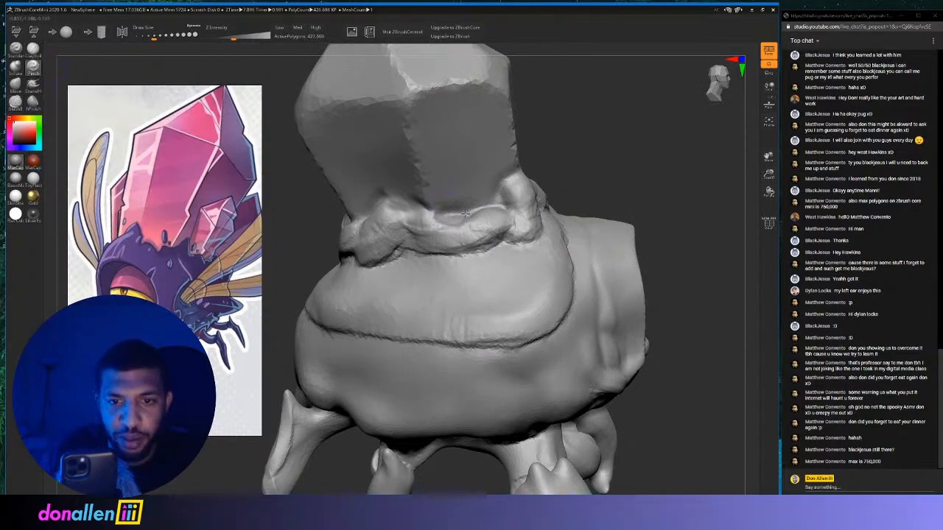
{"action": "left_click_drag", "start_coordinate": [631, 135], "coordinate": [453, 241]}
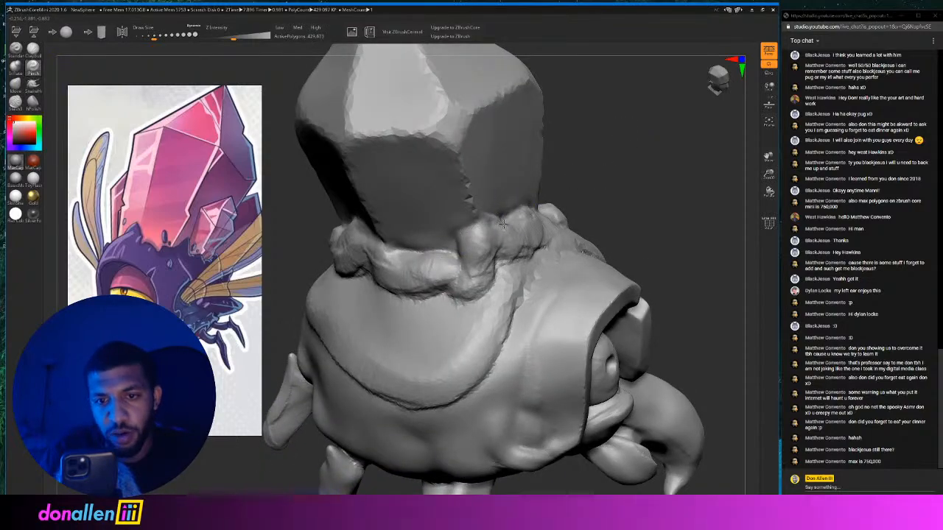
{"action": "mouse_move", "coordinate": [610, 164]}
{"action": "left_mouse_down"}
{"action": "mouse_move", "coordinate": [583, 188]}
{"action": "mouse_move", "coordinate": [375, 231]}
{"action": "left_mouse_up"}
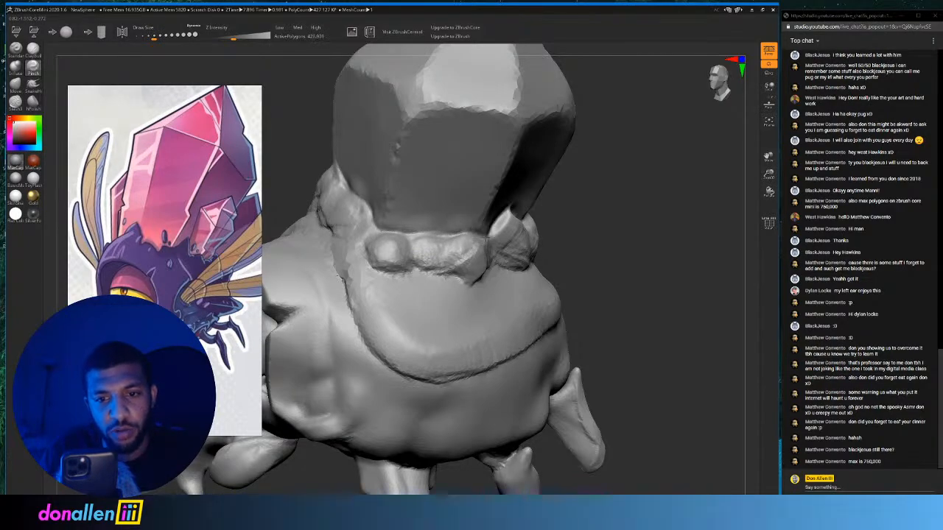
{"action": "left_click_drag", "start_coordinate": [488, 237], "coordinate": [504, 217]}
{"action": "left_click_drag", "start_coordinate": [579, 202], "coordinate": [413, 216]}
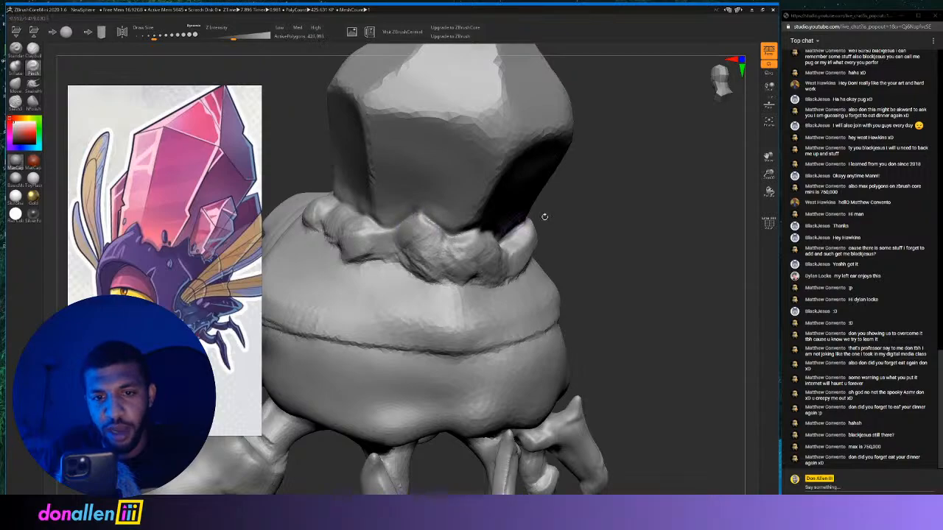
Pinch the ring's folds and upper edge around the back of the crystal and round to the front.
{"action": "mouse_move", "coordinate": [544, 216]}
{"action": "left_mouse_down"}
{"action": "mouse_move", "coordinate": [413, 219]}
{"action": "mouse_move", "coordinate": [453, 243]}
{"action": "mouse_move", "coordinate": [472, 242]}
{"action": "mouse_move", "coordinate": [480, 226]}
{"action": "left_mouse_up"}
{"action": "left_click_drag", "start_coordinate": [571, 181], "coordinate": [454, 228]}
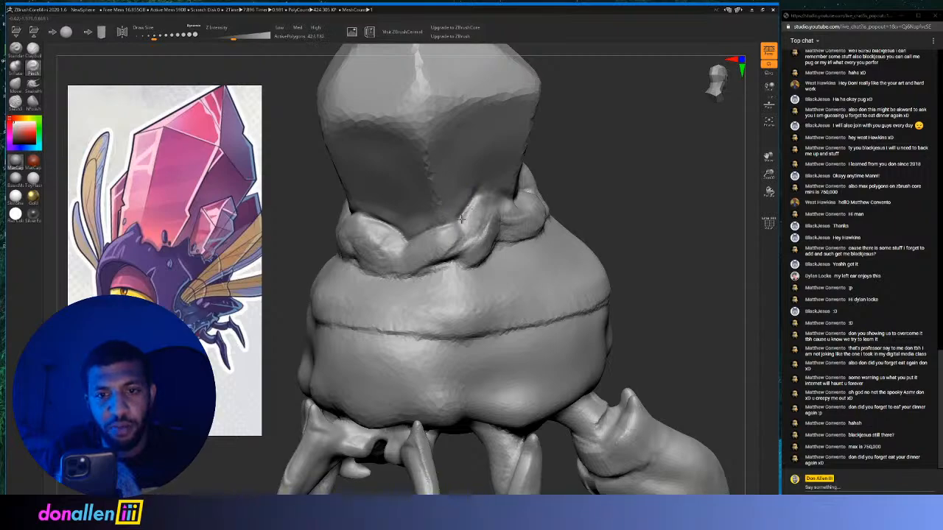
{"action": "left_click_drag", "start_coordinate": [588, 190], "coordinate": [447, 195]}
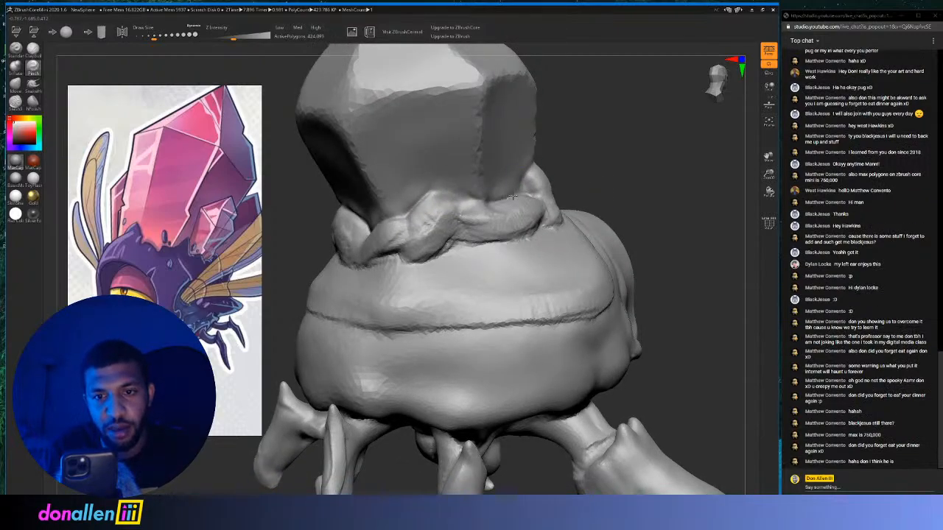
{"action": "mouse_move", "coordinate": [585, 170]}
{"action": "left_mouse_down"}
{"action": "mouse_move", "coordinate": [474, 200]}
{"action": "mouse_move", "coordinate": [465, 184]}
{"action": "mouse_move", "coordinate": [431, 185]}
{"action": "left_mouse_up"}
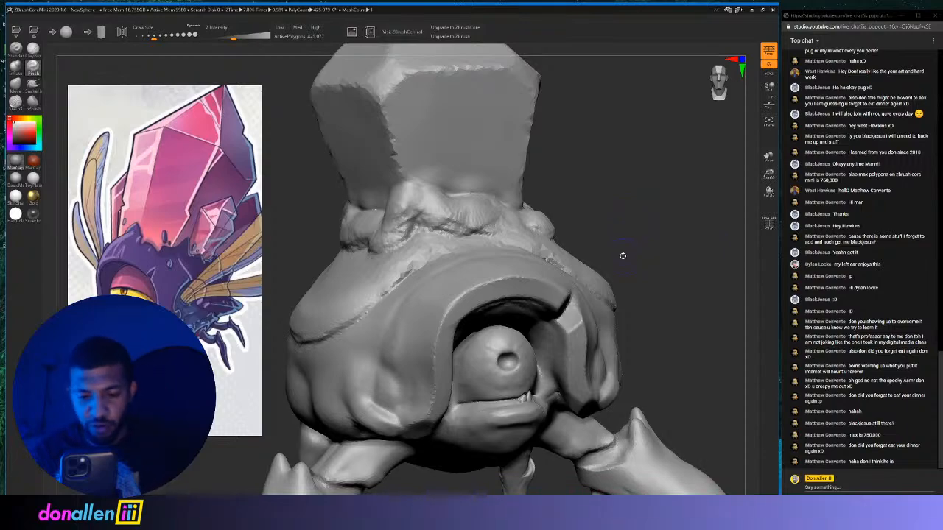
Build clay beneath the ring's side lumps with a larger ClayBuildup brush and smooth it into the shell.
{"action": "mouse_move", "coordinate": [605, 262]}
{"action": "left_mouse_down"}
{"action": "mouse_move", "coordinate": [587, 248]}
{"action": "mouse_move", "coordinate": [508, 249]}
{"action": "mouse_move", "coordinate": [589, 249]}
{"action": "mouse_move", "coordinate": [634, 226]}
{"action": "mouse_move", "coordinate": [587, 258]}
{"action": "mouse_move", "coordinate": [650, 204]}
{"action": "mouse_move", "coordinate": [569, 247]}
{"action": "mouse_move", "coordinate": [581, 223]}
{"action": "mouse_move", "coordinate": [625, 187]}
{"action": "mouse_move", "coordinate": [623, 200]}
{"action": "mouse_move", "coordinate": [682, 174]}
{"action": "left_mouse_up"}
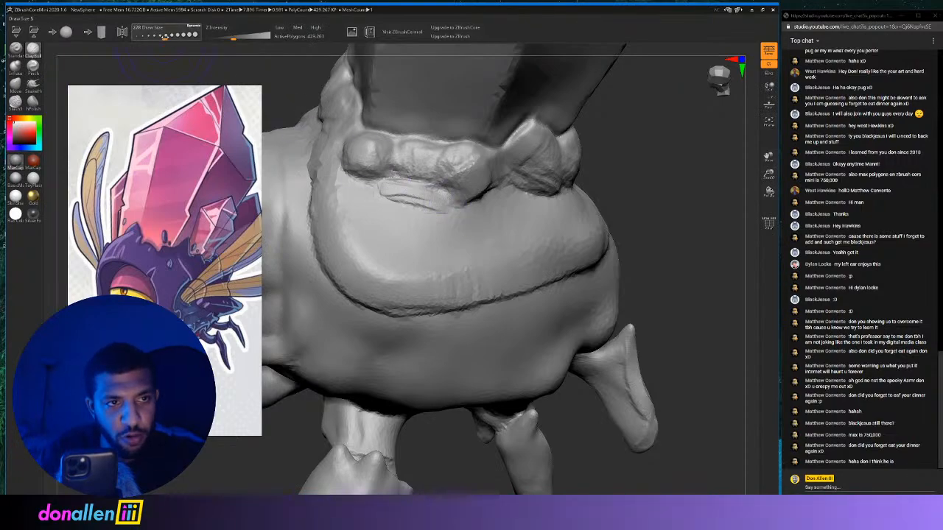
{"action": "mouse_move", "coordinate": [496, 188]}
{"action": "left_mouse_down"}
{"action": "mouse_move", "coordinate": [535, 184]}
{"action": "mouse_move", "coordinate": [374, 189]}
{"action": "mouse_move", "coordinate": [408, 212]}
{"action": "mouse_move", "coordinate": [442, 206]}
{"action": "mouse_move", "coordinate": [443, 174]}
{"action": "left_mouse_up"}
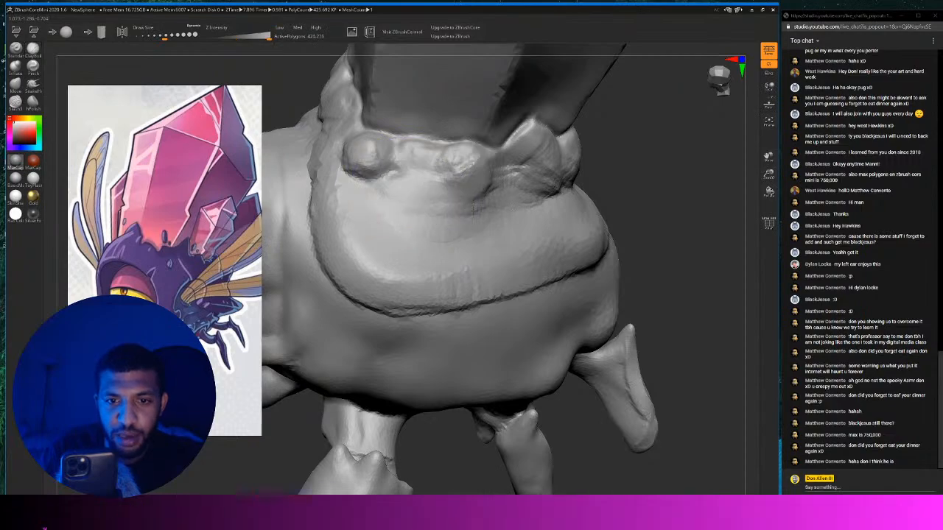
{"action": "right_click_drag", "start_coordinate": [515, 170], "coordinate": [561, 133]}
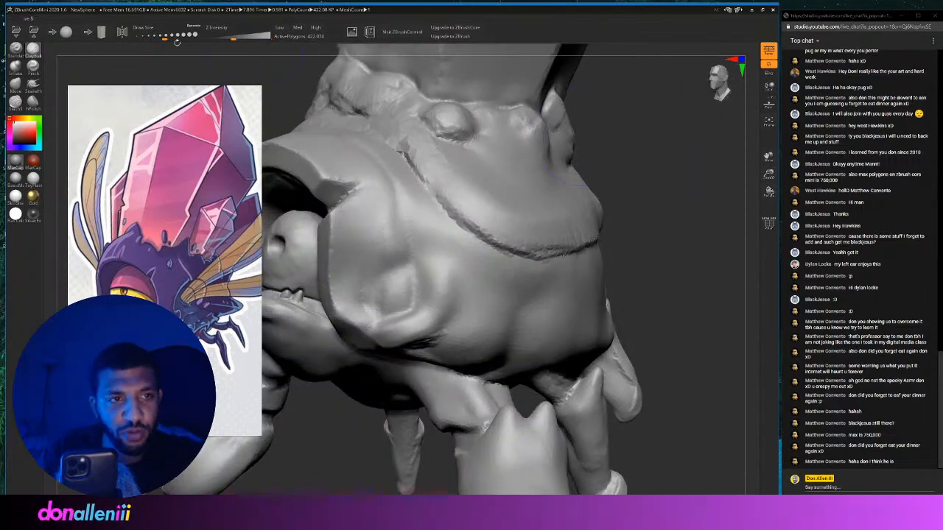
{"action": "left_click", "coordinate": [160, 36]}
{"action": "mouse_move", "coordinate": [459, 141]}
{"action": "left_mouse_down"}
{"action": "mouse_move", "coordinate": [446, 137]}
{"action": "mouse_move", "coordinate": [507, 177]}
{"action": "mouse_move", "coordinate": [509, 165]}
{"action": "left_mouse_up"}
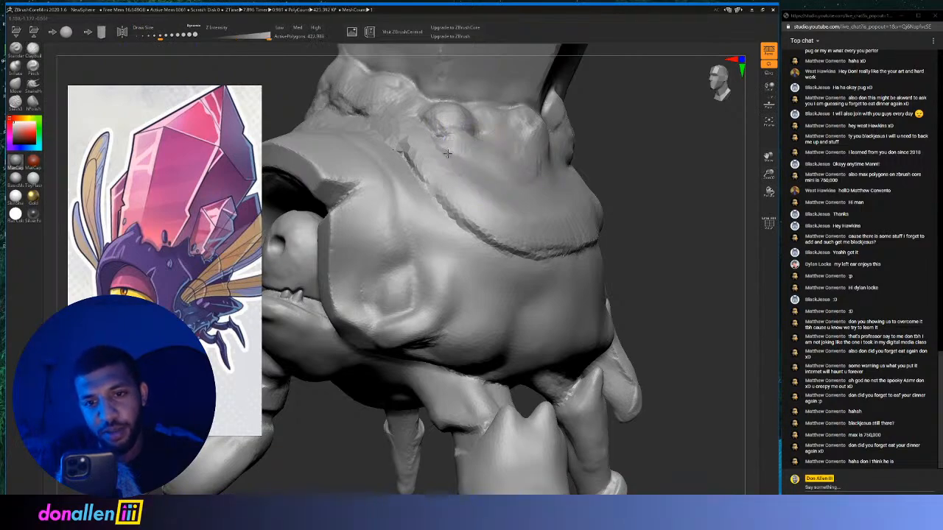
Build up clay on the shell beneath the ring around the side and back with ClayBuildup strokes and smooth it in.
{"action": "left_click_drag", "start_coordinate": [622, 148], "coordinate": [515, 164]}
{"action": "left_click_drag", "start_coordinate": [427, 178], "coordinate": [384, 197]}
{"action": "mouse_move", "coordinate": [522, 187]}
{"action": "left_mouse_down"}
{"action": "mouse_move", "coordinate": [492, 199]}
{"action": "mouse_move", "coordinate": [515, 193]}
{"action": "left_mouse_up"}
{"action": "left_click_drag", "start_coordinate": [641, 184], "coordinate": [546, 190]}
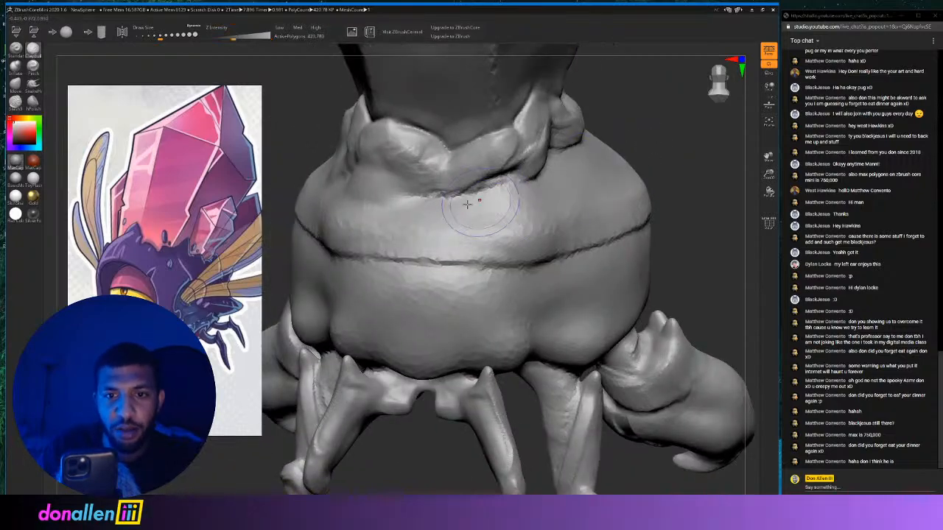
{"action": "mouse_move", "coordinate": [477, 200]}
{"action": "left_mouse_down"}
{"action": "mouse_move", "coordinate": [453, 202]}
{"action": "mouse_move", "coordinate": [527, 153]}
{"action": "mouse_move", "coordinate": [549, 156]}
{"action": "mouse_move", "coordinate": [450, 211]}
{"action": "mouse_move", "coordinate": [483, 208]}
{"action": "left_mouse_up"}
{"action": "mouse_move", "coordinate": [558, 163]}
{"action": "left_mouse_down", "text": "shift"}
{"action": "mouse_move", "coordinate": [531, 178]}
{"action": "mouse_move", "coordinate": [571, 148]}
{"action": "mouse_move", "coordinate": [561, 136]}
{"action": "mouse_move", "coordinate": [568, 188]}
{"action": "left_mouse_up", "text": "shift"}
{"action": "left_click_drag", "start_coordinate": [665, 112], "coordinate": [590, 129]}
{"action": "mouse_move", "coordinate": [472, 179]}
{"action": "left_mouse_down"}
{"action": "mouse_move", "coordinate": [561, 147]}
{"action": "mouse_move", "coordinate": [424, 213]}
{"action": "left_mouse_up"}
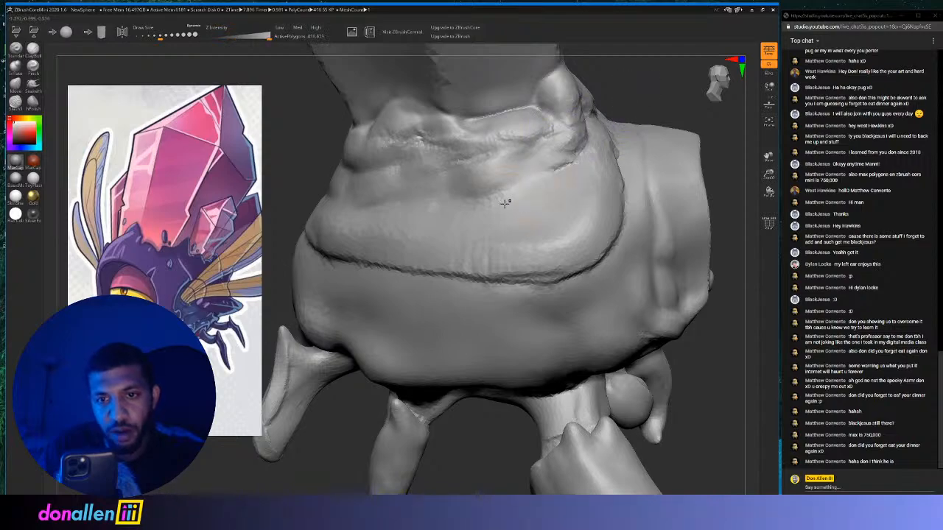
Smooth the transition between the ring and the shell along the crystal's side and round to the front.
{"action": "left_click_drag", "start_coordinate": [504, 204], "coordinate": [408, 204], "text": "shift"}
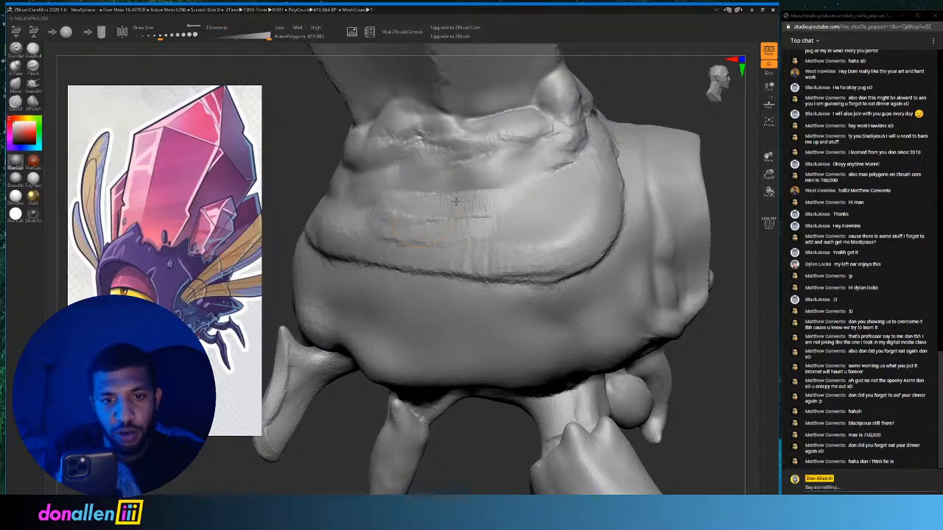
{"action": "left_click_drag", "start_coordinate": [516, 191], "coordinate": [596, 139], "text": "shift"}
{"action": "mouse_move", "coordinate": [650, 84]}
{"action": "left_mouse_down", "text": "alt"}
{"action": "mouse_move", "coordinate": [635, 129]}
{"action": "mouse_move", "coordinate": [572, 136]}
{"action": "mouse_move", "coordinate": [599, 136]}
{"action": "mouse_move", "coordinate": [576, 149]}
{"action": "mouse_move", "coordinate": [584, 167]}
{"action": "mouse_move", "coordinate": [585, 147]}
{"action": "mouse_move", "coordinate": [634, 146]}
{"action": "mouse_move", "coordinate": [626, 176]}
{"action": "left_mouse_up", "text": "alt"}
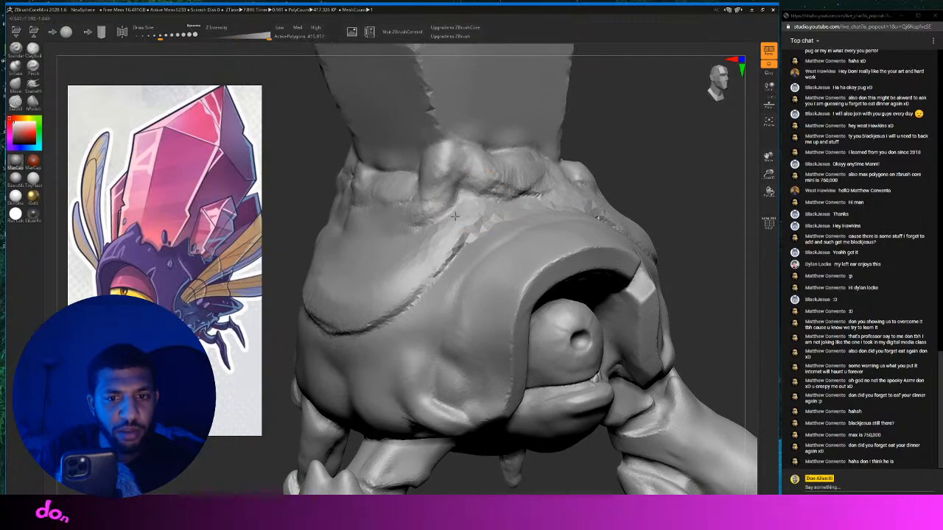
{"action": "left_click_drag", "start_coordinate": [463, 195], "coordinate": [527, 190], "text": "shift"}
{"action": "mouse_move", "coordinate": [656, 130]}
{"action": "left_mouse_down", "text": "alt"}
{"action": "mouse_move", "coordinate": [568, 156]}
{"action": "mouse_move", "coordinate": [611, 193]}
{"action": "mouse_move", "coordinate": [608, 208]}
{"action": "mouse_move", "coordinate": [640, 205]}
{"action": "mouse_move", "coordinate": [486, 234]}
{"action": "mouse_move", "coordinate": [673, 204]}
{"action": "mouse_move", "coordinate": [625, 162]}
{"action": "mouse_move", "coordinate": [638, 186]}
{"action": "mouse_move", "coordinate": [648, 171]}
{"action": "left_mouse_up", "text": "alt"}
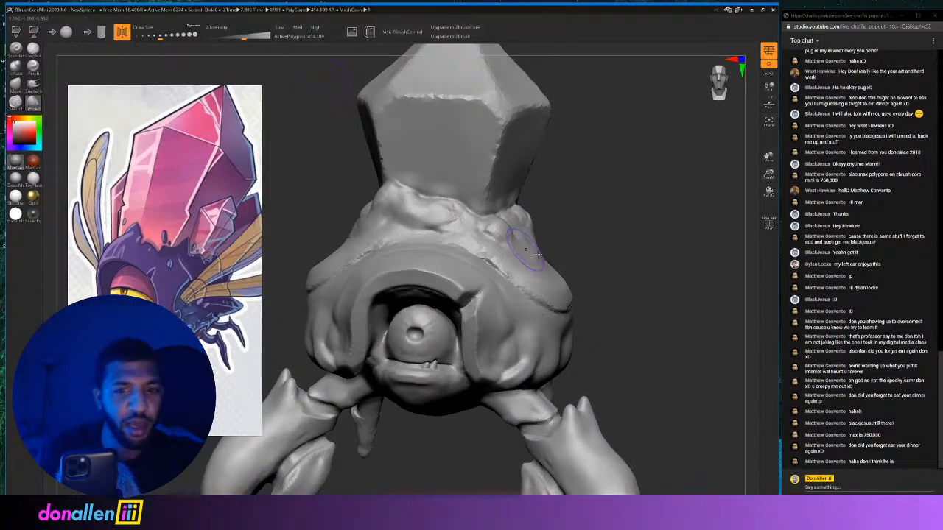
Flatten the ring's lumps around the crystal's sides with the hPolish brush.
{"action": "left_click_drag", "start_coordinate": [611, 258], "coordinate": [442, 270]}
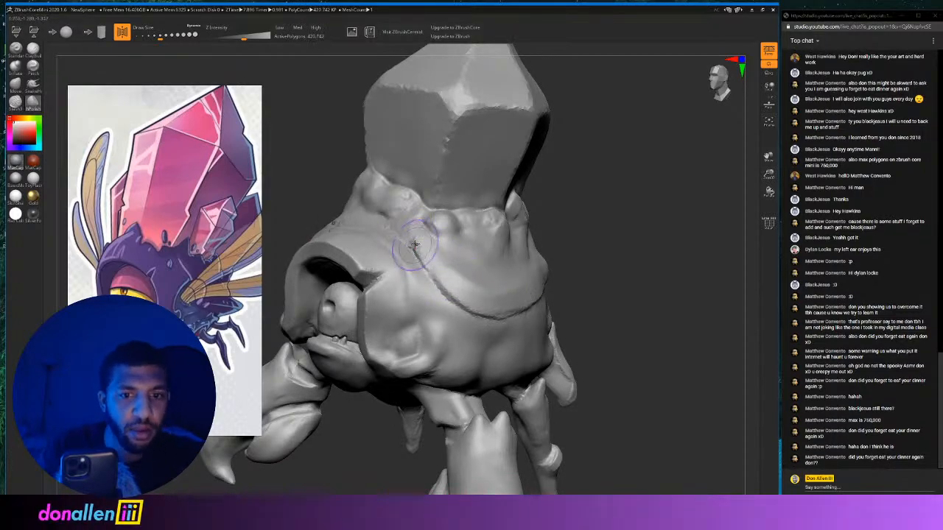
{"action": "left_click_drag", "start_coordinate": [594, 265], "coordinate": [568, 232]}
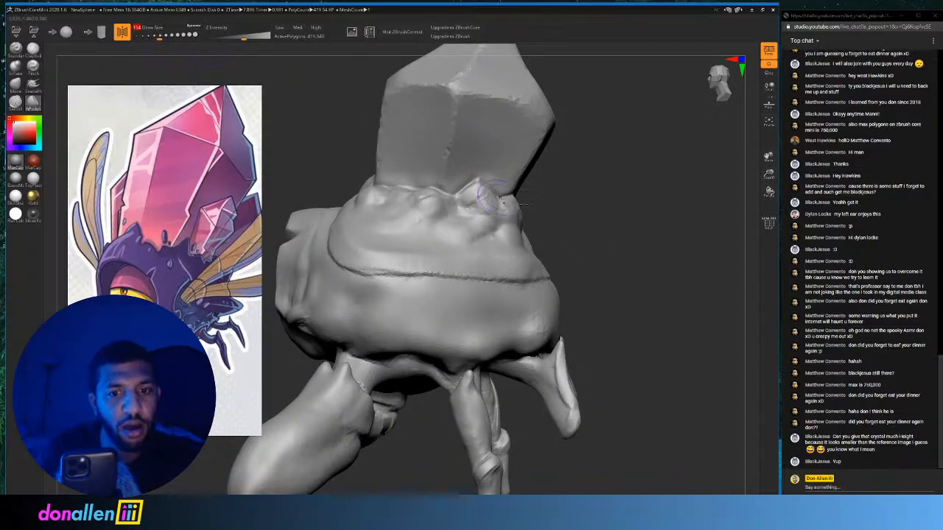
{"action": "mouse_move", "coordinate": [554, 232]}
{"action": "left_mouse_down"}
{"action": "mouse_move", "coordinate": [615, 244]}
{"action": "mouse_move", "coordinate": [602, 242]}
{"action": "left_mouse_up"}
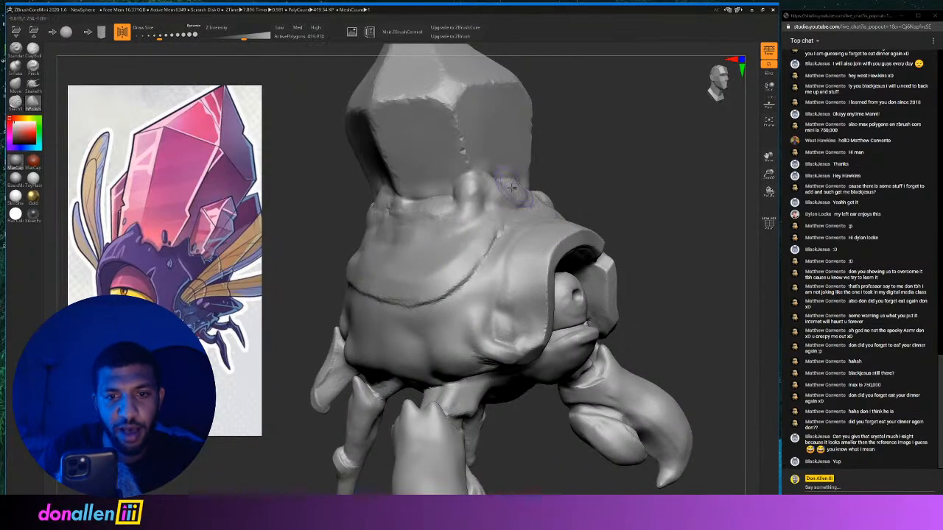
{"action": "left_click_drag", "start_coordinate": [464, 186], "coordinate": [482, 190]}
Polish flat planes onto the individual lumps at the ring's front and side with a smaller hPolish brush.
{"action": "left_click_drag", "start_coordinate": [693, 309], "coordinate": [709, 434], "text": "alt"}
{"action": "mouse_move", "coordinate": [682, 93]}
{"action": "left_mouse_down", "text": "alt"}
{"action": "mouse_move", "coordinate": [642, 160]}
{"action": "mouse_move", "coordinate": [645, 197]}
{"action": "left_mouse_up", "text": "alt"}
{"action": "left_click_drag", "start_coordinate": [159, 35], "coordinate": [154, 36]}
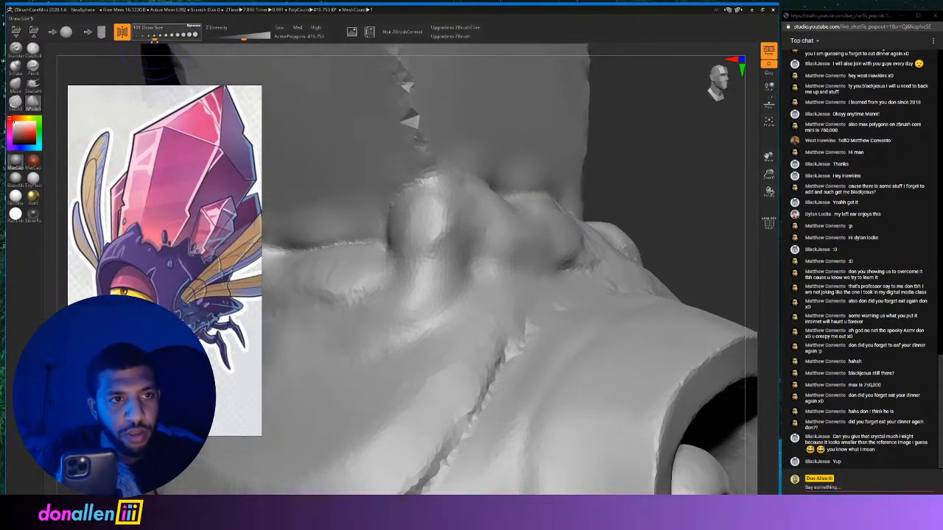
{"action": "mouse_move", "coordinate": [405, 229]}
{"action": "left_mouse_down"}
{"action": "mouse_move", "coordinate": [431, 223]}
{"action": "mouse_move", "coordinate": [425, 237]}
{"action": "left_mouse_up"}
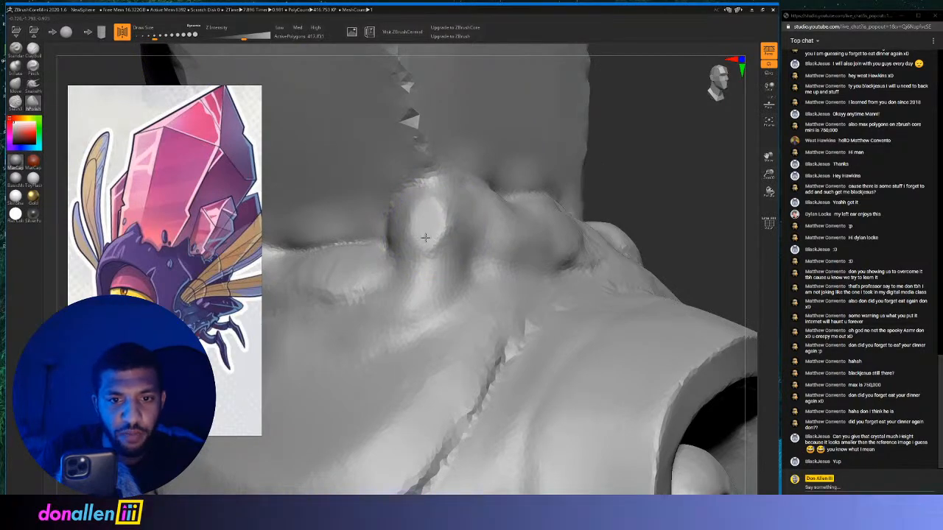
{"action": "left_click_drag", "start_coordinate": [651, 154], "coordinate": [511, 175]}
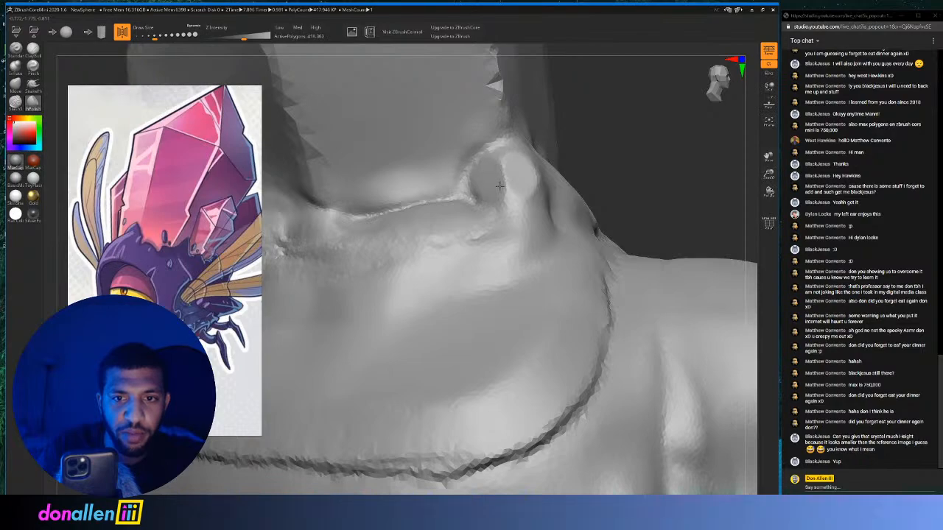
{"action": "left_click_drag", "start_coordinate": [612, 163], "coordinate": [572, 158]}
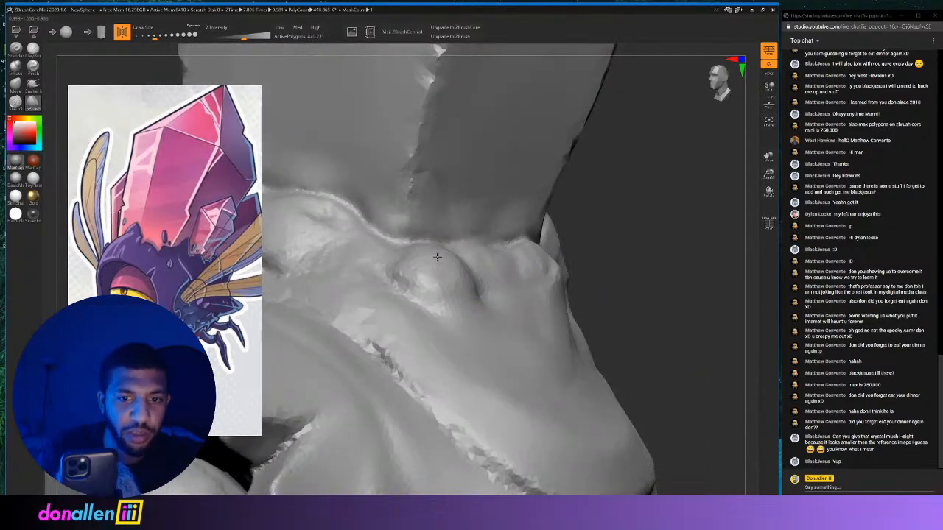
{"action": "left_click_drag", "start_coordinate": [446, 293], "coordinate": [417, 286]}
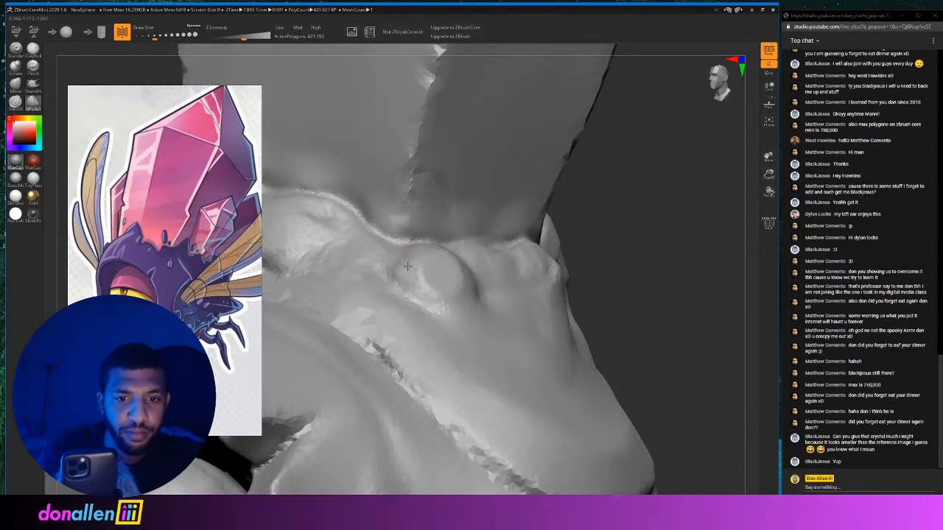
{"action": "left_click_drag", "start_coordinate": [527, 256], "coordinate": [541, 252]}
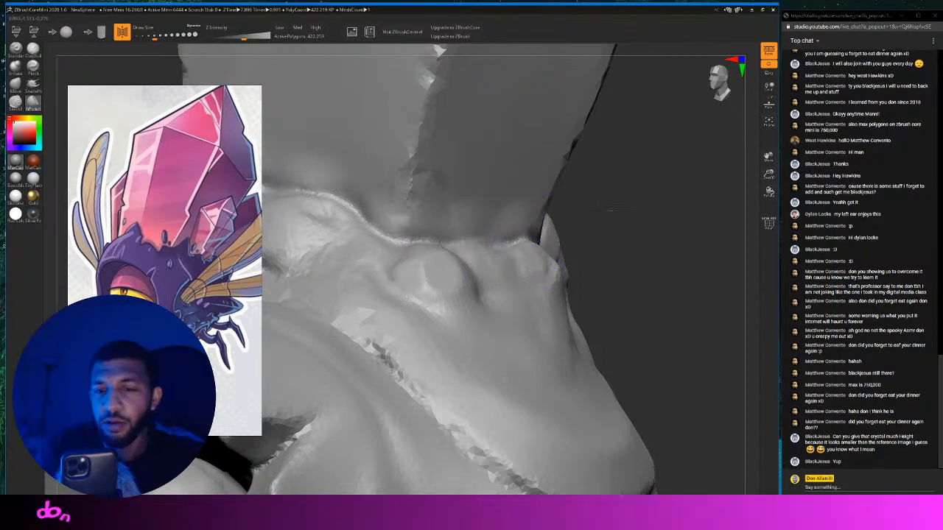
Polish the ring's lumps and upper edge around the back of the crystal and round to the front side.
{"action": "left_click_drag", "start_coordinate": [612, 237], "coordinate": [506, 246]}
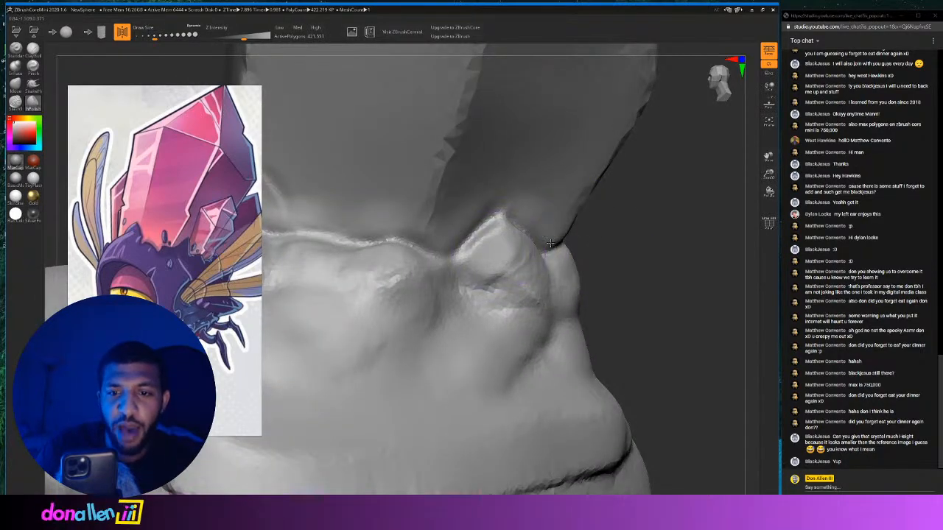
{"action": "left_click_drag", "start_coordinate": [611, 240], "coordinate": [406, 282]}
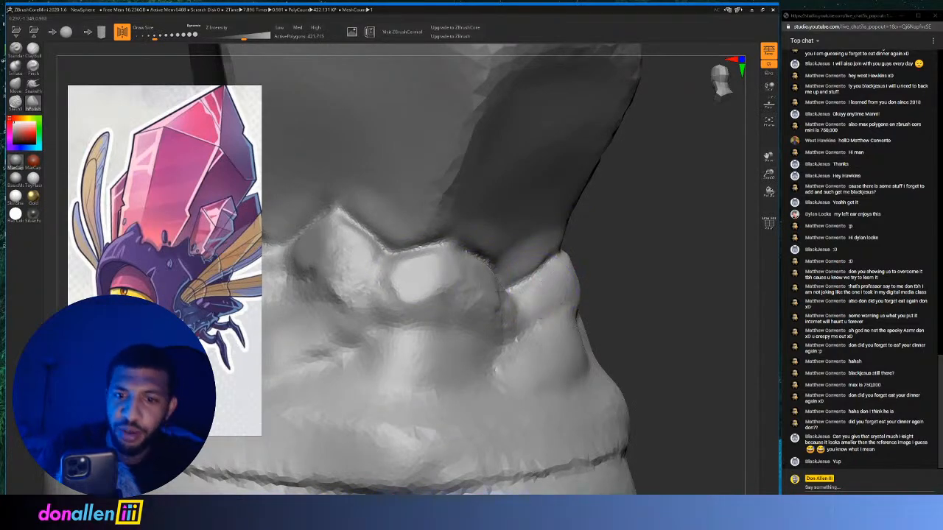
{"action": "left_click_drag", "start_coordinate": [649, 243], "coordinate": [552, 247]}
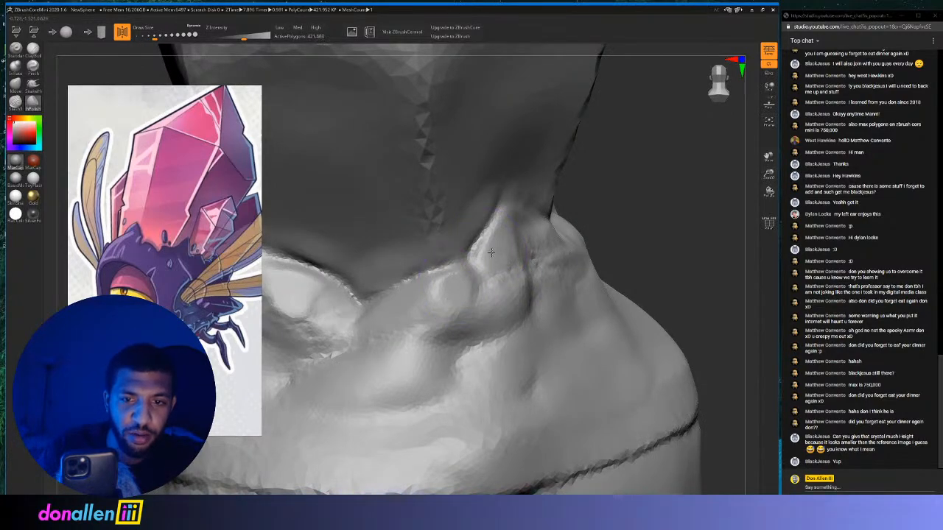
{"action": "left_click_drag", "start_coordinate": [612, 194], "coordinate": [549, 258]}
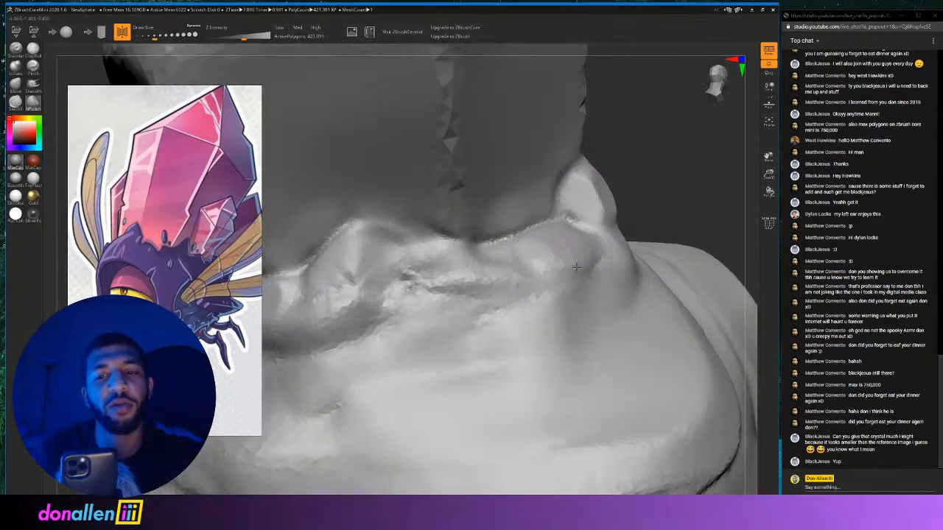
{"action": "mouse_move", "coordinate": [450, 301]}
{"action": "left_mouse_down"}
{"action": "mouse_move", "coordinate": [346, 284]}
{"action": "mouse_move", "coordinate": [335, 304]}
{"action": "mouse_move", "coordinate": [350, 322]}
{"action": "mouse_move", "coordinate": [344, 311]}
{"action": "left_mouse_up"}
{"action": "left_click_drag", "start_coordinate": [662, 161], "coordinate": [544, 244]}
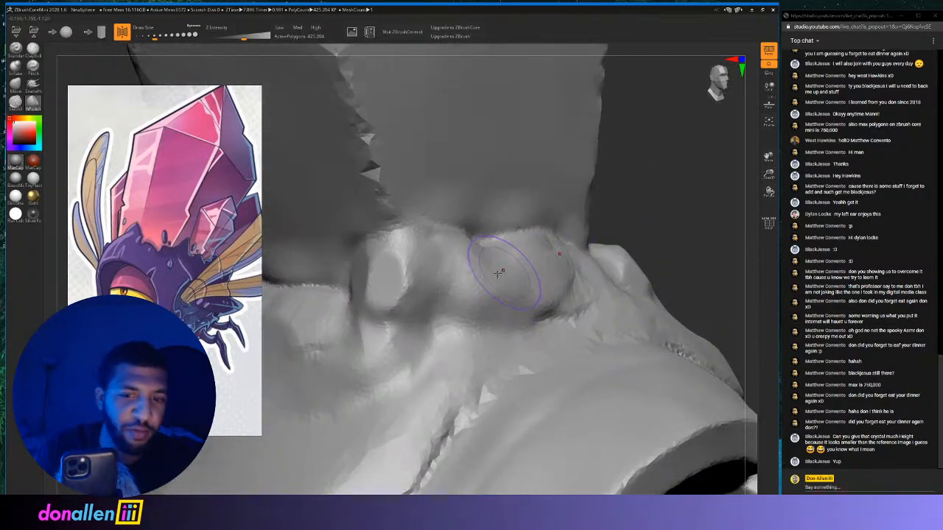
Build up clay on the hood's inner surface above the eye with the ClayBuildup brush and smooth it.
{"action": "left_click_drag", "start_coordinate": [672, 187], "coordinate": [589, 161]}
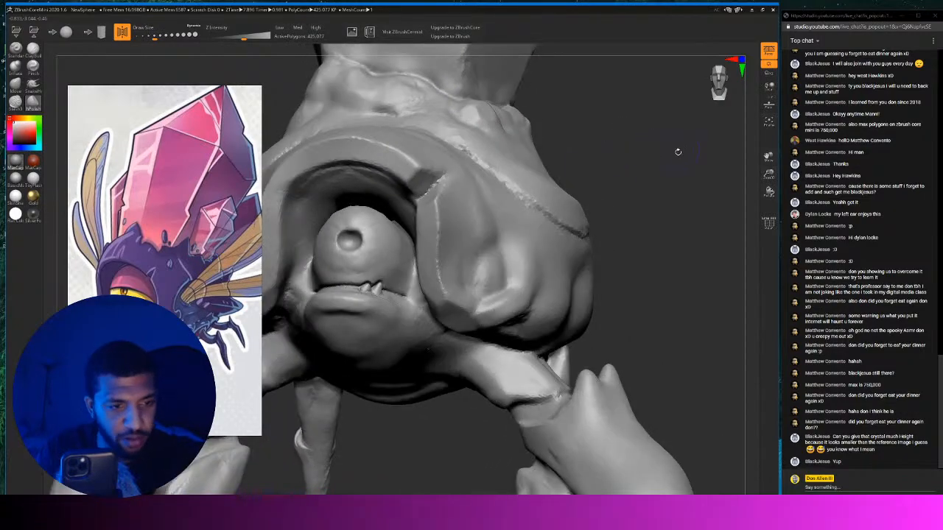
{"action": "mouse_move", "coordinate": [675, 151]}
{"action": "left_mouse_down"}
{"action": "mouse_move", "coordinate": [667, 150]}
{"action": "mouse_move", "coordinate": [675, 110]}
{"action": "mouse_move", "coordinate": [688, 94]}
{"action": "mouse_move", "coordinate": [689, 143]}
{"action": "left_mouse_up"}
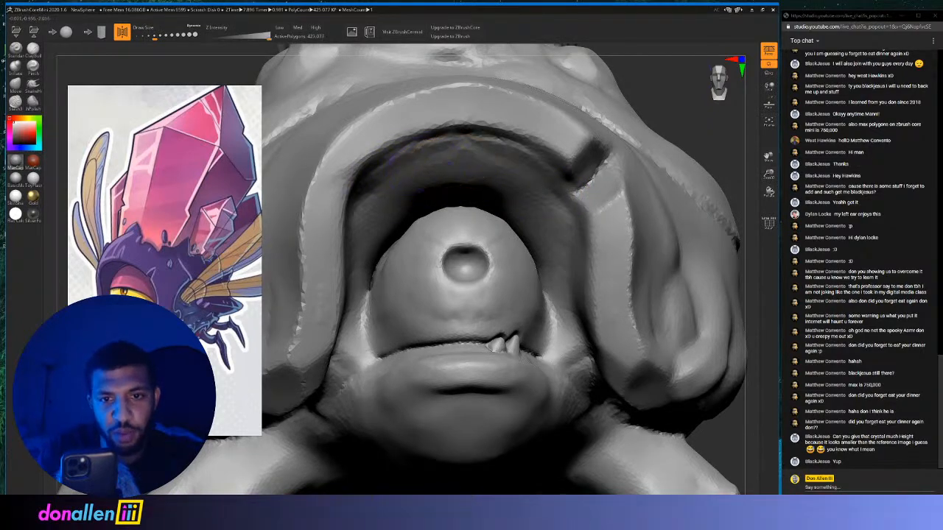
{"action": "left_click_drag", "start_coordinate": [423, 143], "coordinate": [473, 165]}
{"action": "left_click_drag", "start_coordinate": [366, 236], "coordinate": [379, 186]}
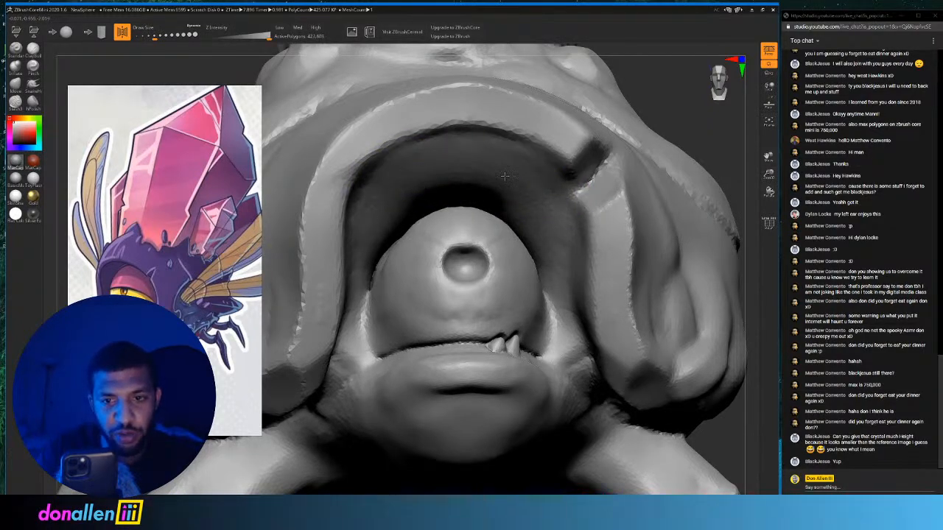
{"action": "left_click_drag", "start_coordinate": [505, 177], "coordinate": [548, 155], "text": "shift"}
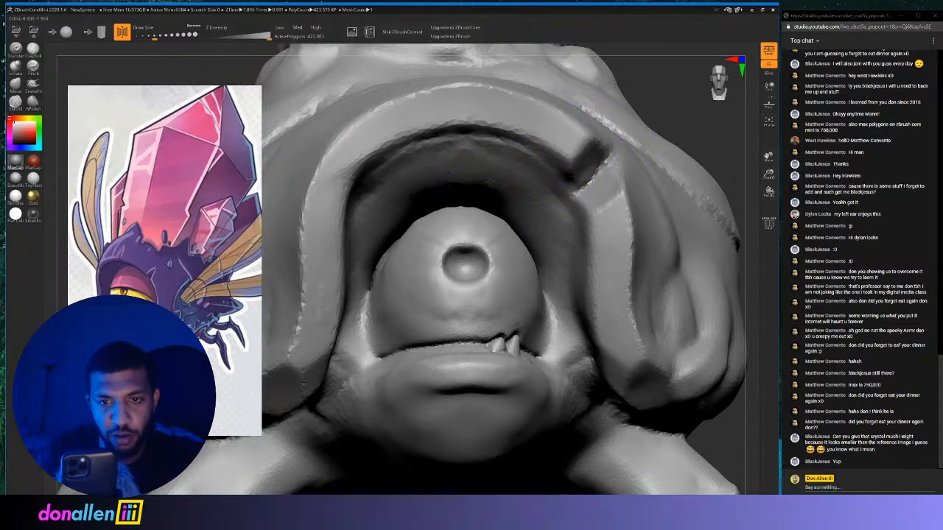
{"action": "mouse_move", "coordinate": [680, 110]}
{"action": "left_mouse_down"}
{"action": "mouse_move", "coordinate": [665, 125]}
{"action": "mouse_move", "coordinate": [661, 81]}
{"action": "left_mouse_up"}
{"action": "left_click_drag", "start_coordinate": [640, 157], "coordinate": [665, 155]}
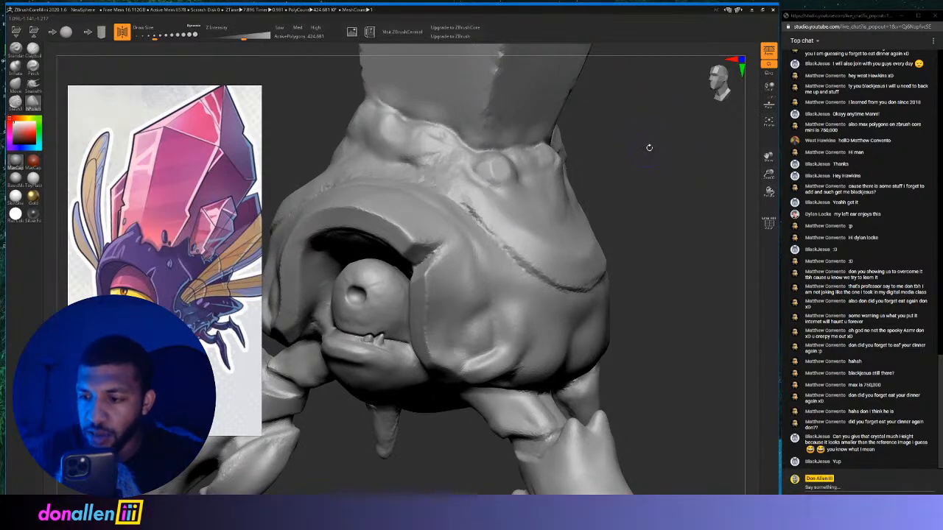
Export the whole model for 3D printing as an OBJ file under a new name in the crab monster folder.
{"action": "key", "text": "f"}
{"action": "mouse_move", "coordinate": [625, 150]}
{"action": "left_mouse_down"}
{"action": "mouse_move", "coordinate": [568, 206]}
{"action": "mouse_move", "coordinate": [621, 178]}
{"action": "mouse_move", "coordinate": [608, 238]}
{"action": "mouse_move", "coordinate": [601, 229]}
{"action": "mouse_move", "coordinate": [639, 218]}
{"action": "mouse_move", "coordinate": [614, 227]}
{"action": "mouse_move", "coordinate": [623, 219]}
{"action": "mouse_move", "coordinate": [582, 264]}
{"action": "left_mouse_up"}
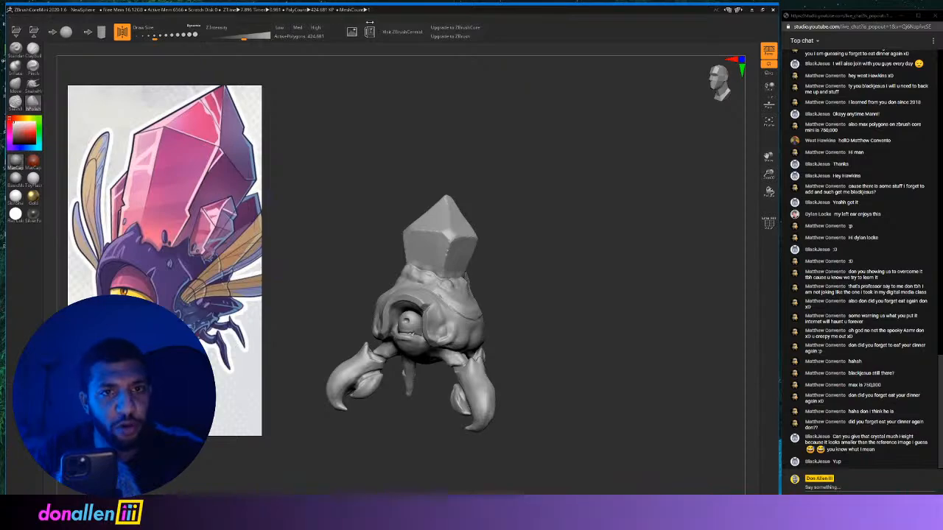
{"action": "left_click", "coordinate": [370, 32]}
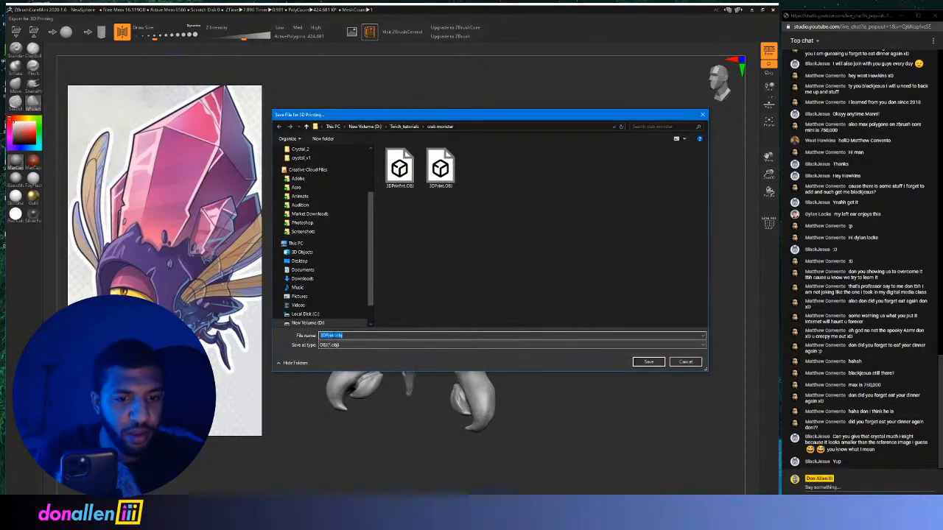
{"action": "left_click", "coordinate": [334, 335]}
{"action": "type", "text": "asdvfsfadfsfsdff"}
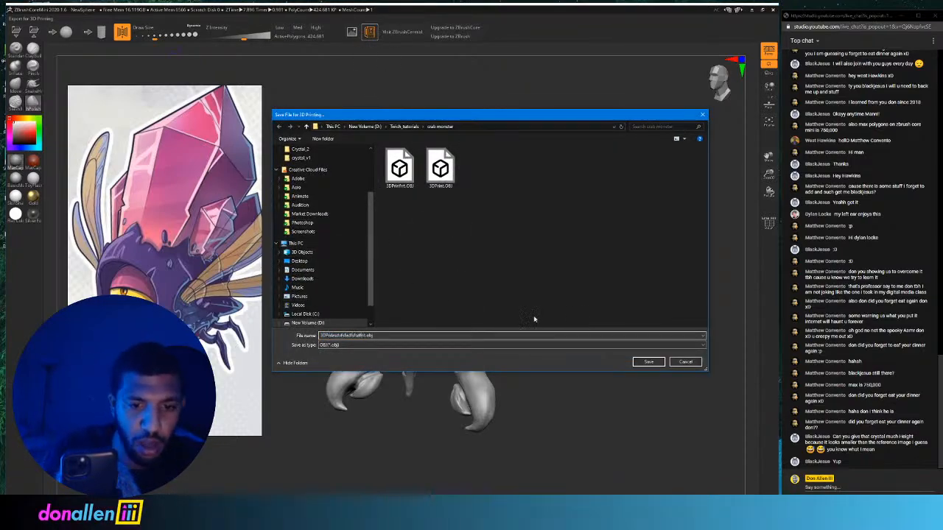
{"action": "left_click", "coordinate": [649, 361]}
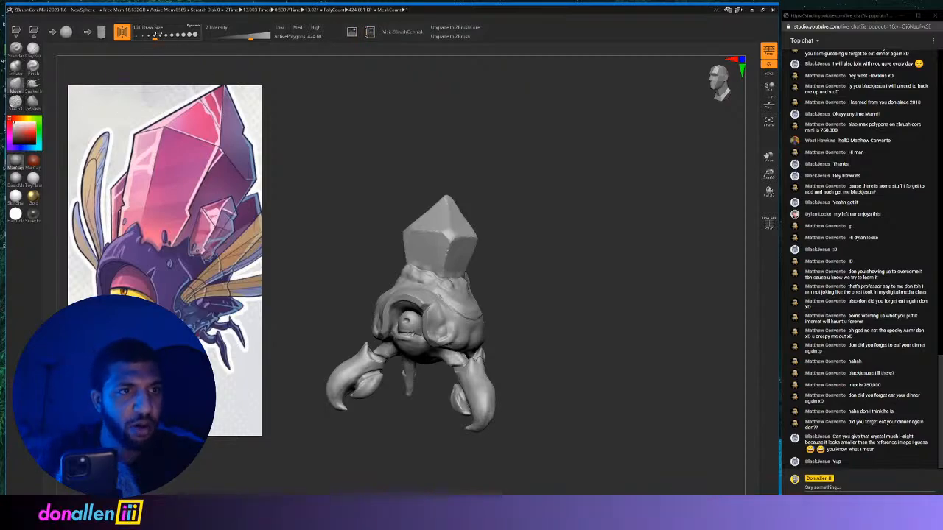
Pull the crystal's tip and upper facets upward with a very large Move brush to make the crystal taller.
{"action": "left_click_drag", "start_coordinate": [156, 35], "coordinate": [192, 35]}
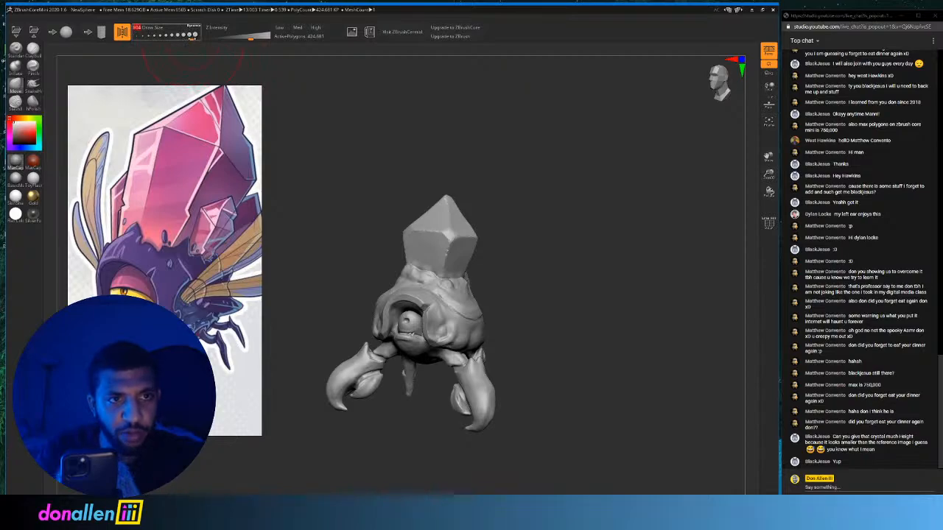
{"action": "left_click_drag", "start_coordinate": [448, 199], "coordinate": [451, 151]}
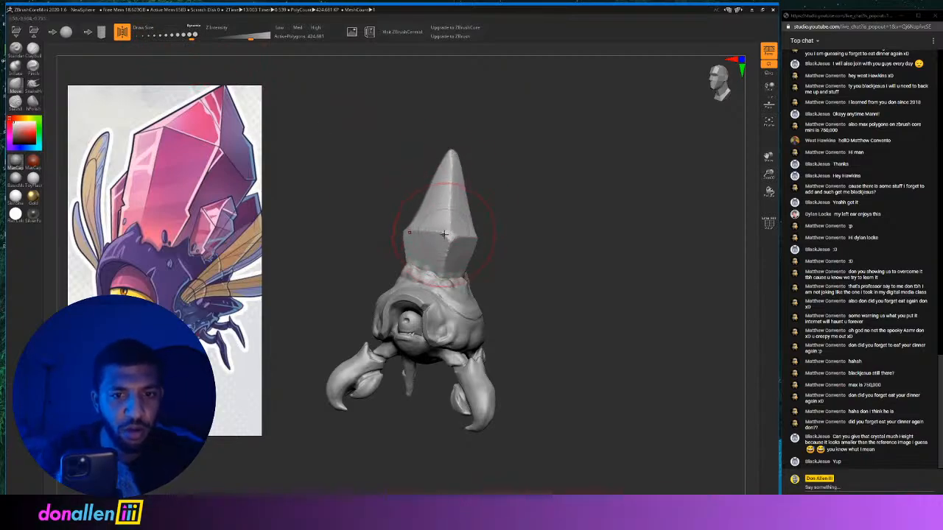
{"action": "mouse_move", "coordinate": [450, 235]}
{"action": "left_mouse_down"}
{"action": "mouse_move", "coordinate": [454, 190]}
{"action": "mouse_move", "coordinate": [454, 215]}
{"action": "left_mouse_up"}
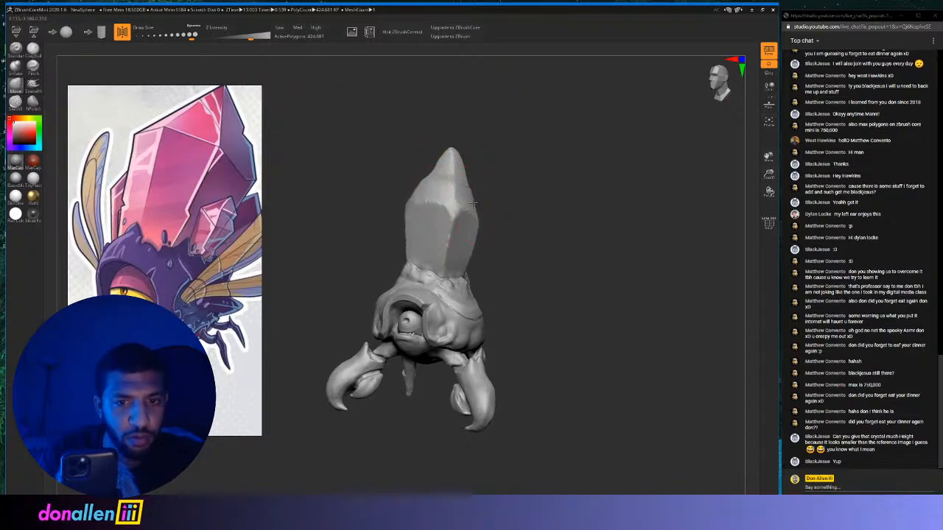
{"action": "left_click_drag", "start_coordinate": [522, 184], "coordinate": [483, 174]}
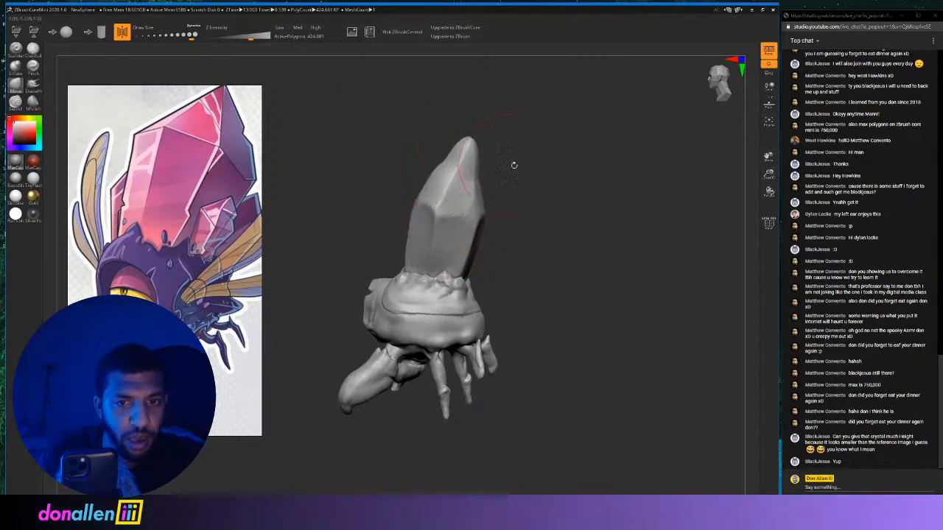
{"action": "mouse_move", "coordinate": [513, 165]}
{"action": "left_mouse_down"}
{"action": "mouse_move", "coordinate": [581, 180]}
{"action": "mouse_move", "coordinate": [546, 179]}
{"action": "mouse_move", "coordinate": [574, 173]}
{"action": "mouse_move", "coordinate": [560, 184]}
{"action": "mouse_move", "coordinate": [565, 197]}
{"action": "mouse_move", "coordinate": [626, 164]}
{"action": "mouse_move", "coordinate": [476, 174]}
{"action": "mouse_move", "coordinate": [413, 191]}
{"action": "mouse_move", "coordinate": [490, 214]}
{"action": "mouse_move", "coordinate": [444, 160]}
{"action": "mouse_move", "coordinate": [479, 182]}
{"action": "left_mouse_up"}
Flatten the crystal's upper and side facets from several sides with a smaller hPolish brush.
{"action": "mouse_move", "coordinate": [516, 140]}
{"action": "left_mouse_down"}
{"action": "mouse_move", "coordinate": [510, 151]}
{"action": "mouse_move", "coordinate": [537, 135]}
{"action": "mouse_move", "coordinate": [526, 137]}
{"action": "left_mouse_up"}
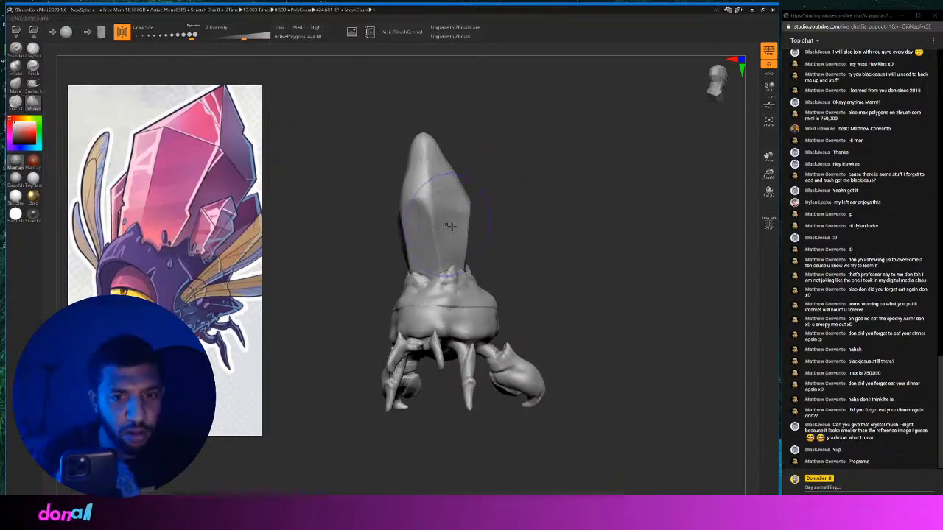
{"action": "left_click_drag", "start_coordinate": [192, 35], "coordinate": [174, 35]}
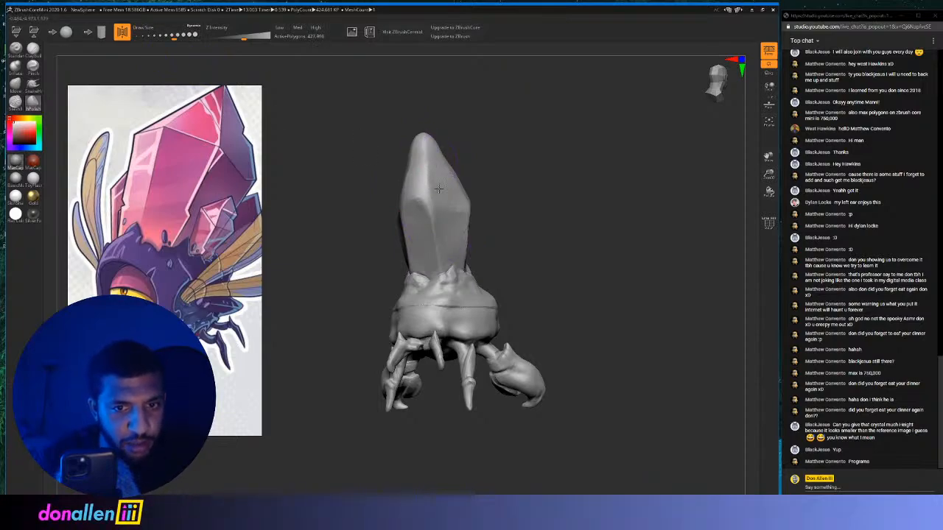
{"action": "left_click_drag", "start_coordinate": [438, 189], "coordinate": [473, 163]}
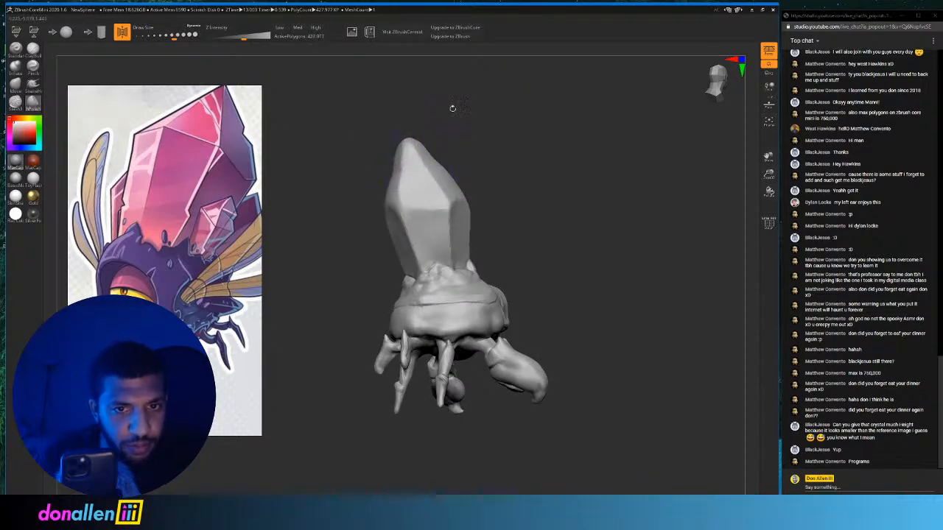
{"action": "left_click_drag", "start_coordinate": [453, 108], "coordinate": [424, 157], "text": "shift"}
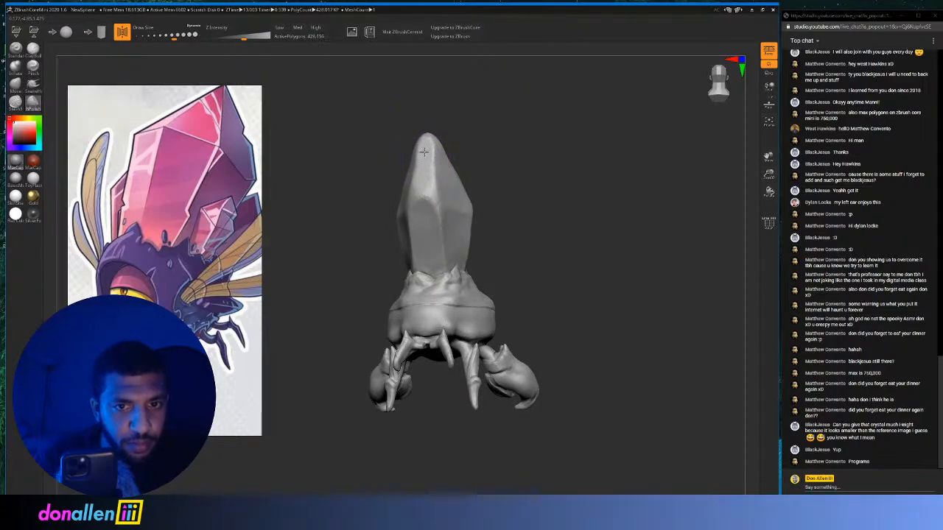
{"action": "mouse_move", "coordinate": [482, 107]}
{"action": "left_mouse_down"}
{"action": "mouse_move", "coordinate": [448, 159]}
{"action": "mouse_move", "coordinate": [450, 141]}
{"action": "mouse_move", "coordinate": [457, 154]}
{"action": "mouse_move", "coordinate": [454, 145]}
{"action": "mouse_move", "coordinate": [431, 184]}
{"action": "mouse_move", "coordinate": [452, 151]}
{"action": "left_mouse_up"}
{"action": "left_click_drag", "start_coordinate": [518, 116], "coordinate": [473, 147]}
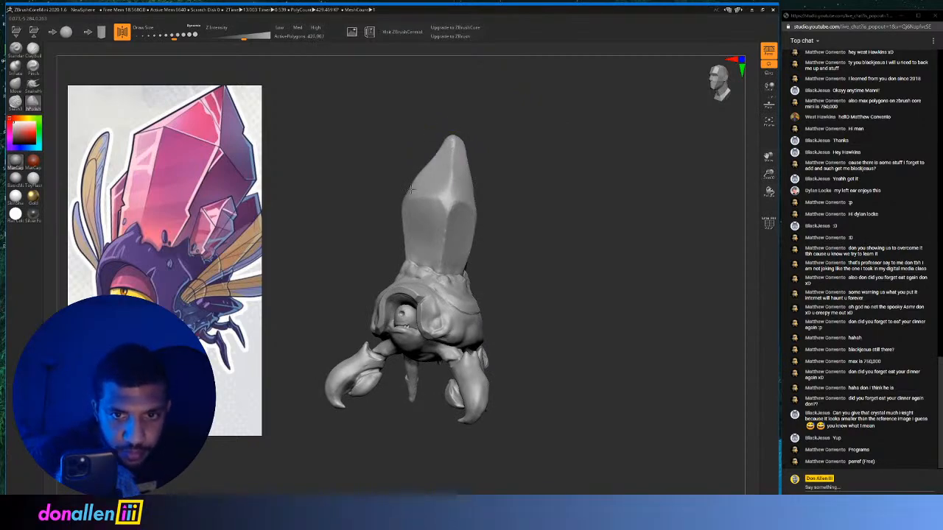
{"action": "left_click_drag", "start_coordinate": [499, 100], "coordinate": [502, 83]}
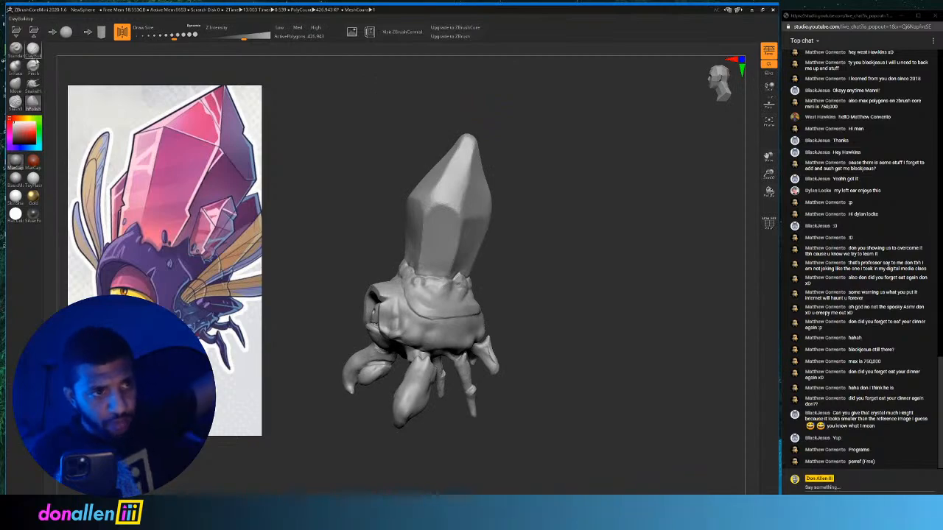
Sharpen the crystal's tip and the main ridges between its facets with the Pinch brush.
{"action": "left_click", "coordinate": [33, 67]}
{"action": "left_click_drag", "start_coordinate": [431, 190], "coordinate": [468, 137]}
{"action": "left_click_drag", "start_coordinate": [526, 120], "coordinate": [486, 115]}
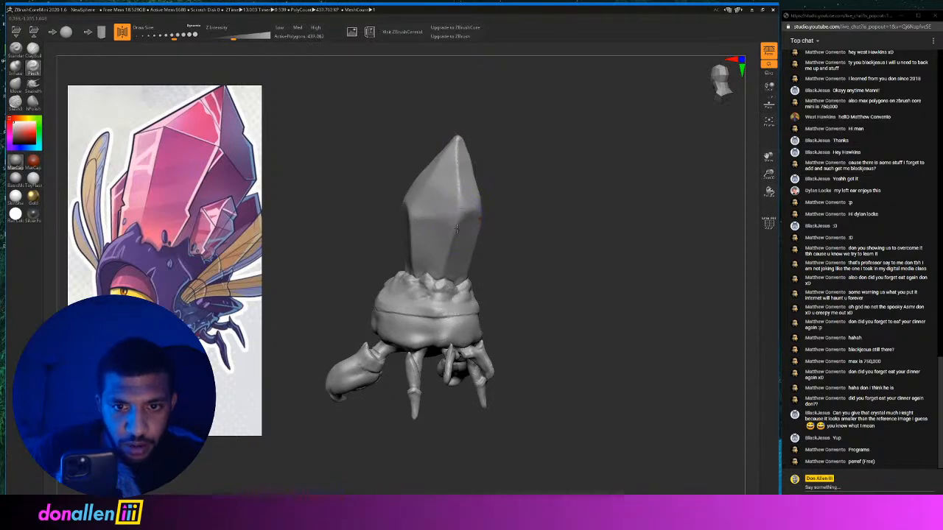
{"action": "left_click_drag", "start_coordinate": [457, 228], "coordinate": [445, 270]}
{"action": "left_click_drag", "start_coordinate": [529, 199], "coordinate": [488, 198]}
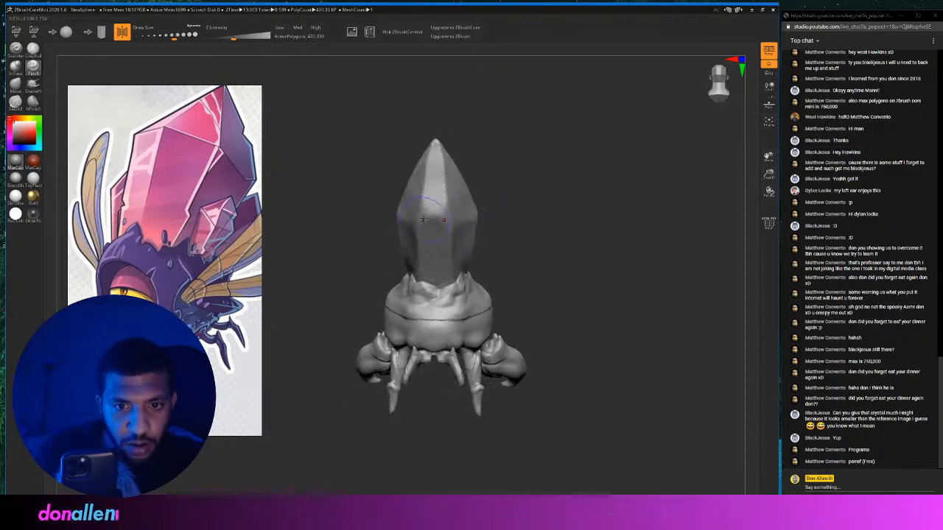
{"action": "left_click_drag", "start_coordinate": [424, 220], "coordinate": [476, 201]}
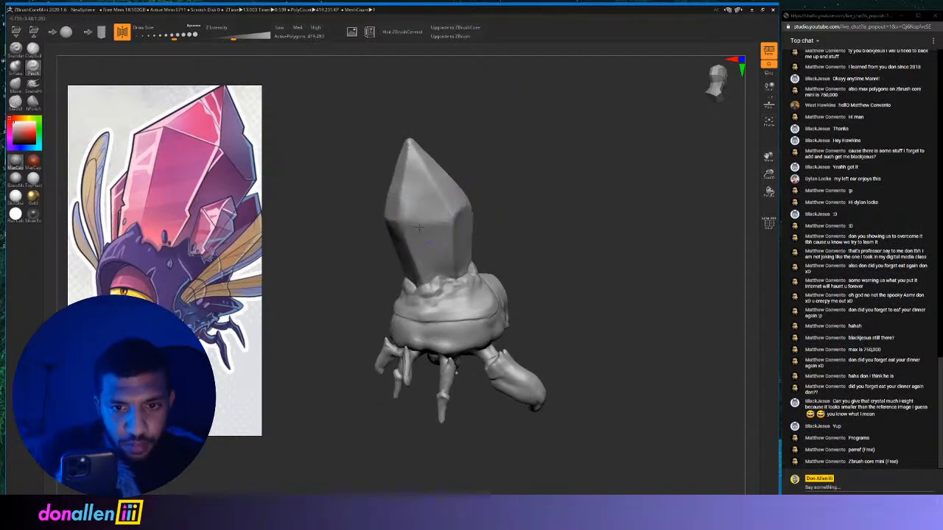
Refine the crystal's facet corners, ridges and tip all around with a smaller Pinch brush.
{"action": "left_click_drag", "start_coordinate": [516, 169], "coordinate": [477, 165]}
{"action": "left_click", "coordinate": [165, 35]}
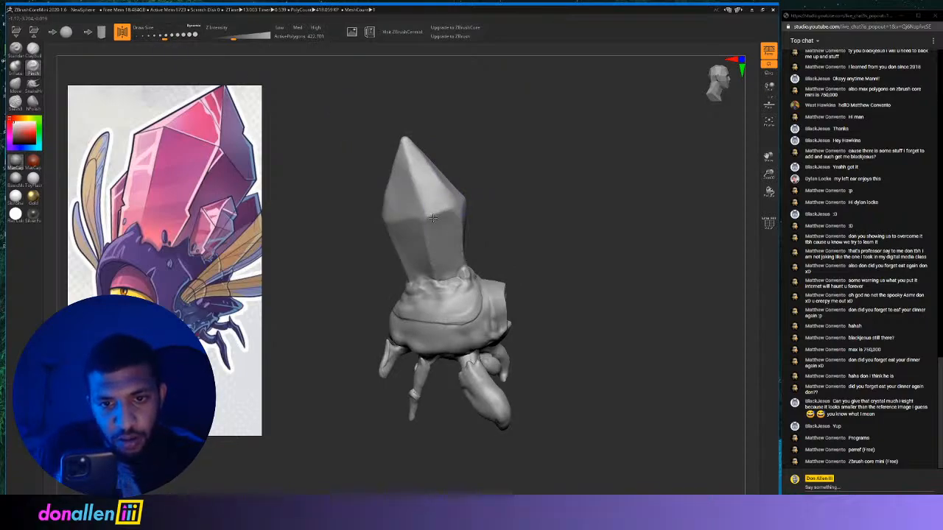
{"action": "left_click_drag", "start_coordinate": [432, 217], "coordinate": [419, 215]}
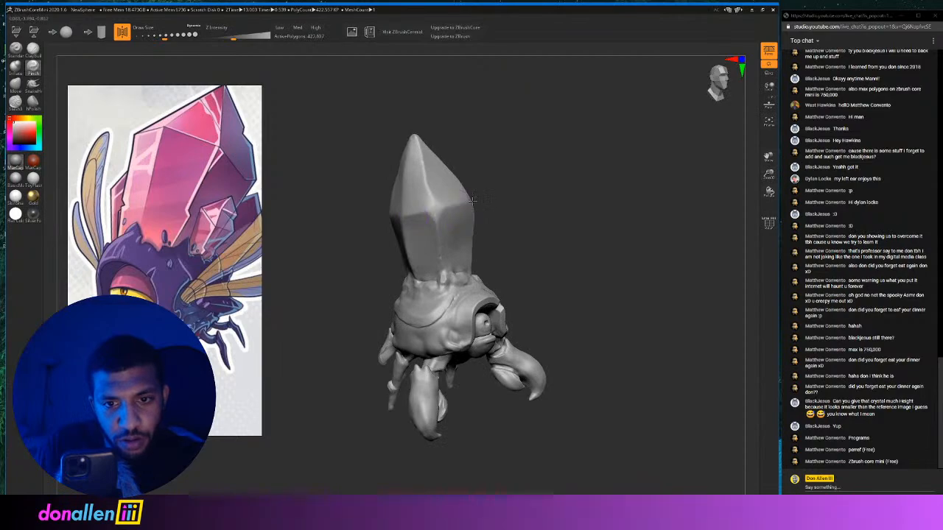
{"action": "mouse_move", "coordinate": [549, 174]}
{"action": "left_mouse_down"}
{"action": "mouse_move", "coordinate": [453, 179]}
{"action": "mouse_move", "coordinate": [440, 205]}
{"action": "mouse_move", "coordinate": [464, 144]}
{"action": "mouse_move", "coordinate": [458, 134]}
{"action": "left_mouse_up"}
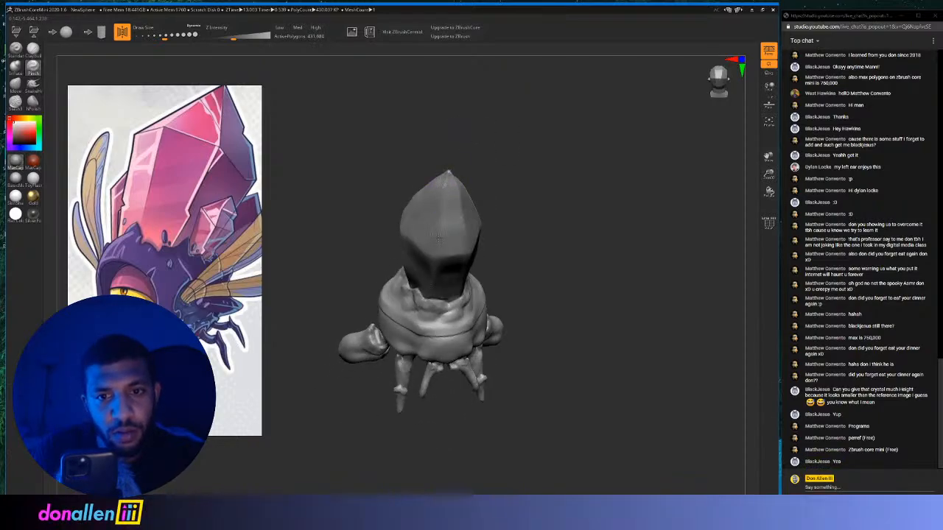
{"action": "mouse_move", "coordinate": [523, 180]}
{"action": "left_mouse_down"}
{"action": "mouse_move", "coordinate": [452, 208]}
{"action": "mouse_move", "coordinate": [541, 175]}
{"action": "left_mouse_up"}
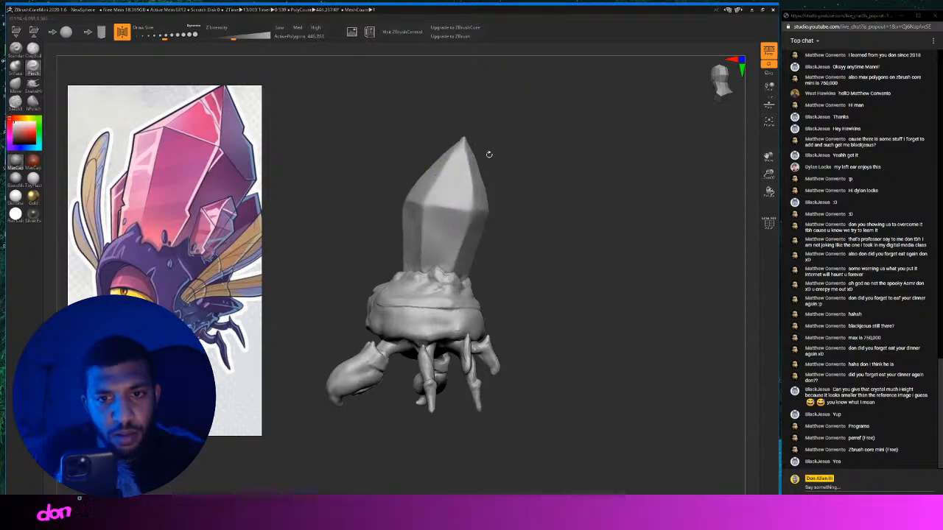
{"action": "left_click_drag", "start_coordinate": [488, 152], "coordinate": [437, 175]}
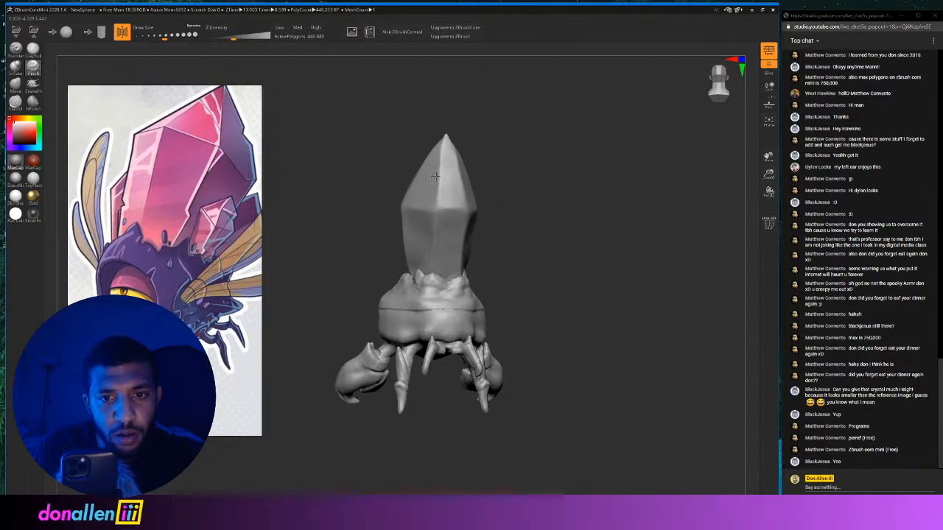
{"action": "left_click_drag", "start_coordinate": [534, 165], "coordinate": [615, 174]}
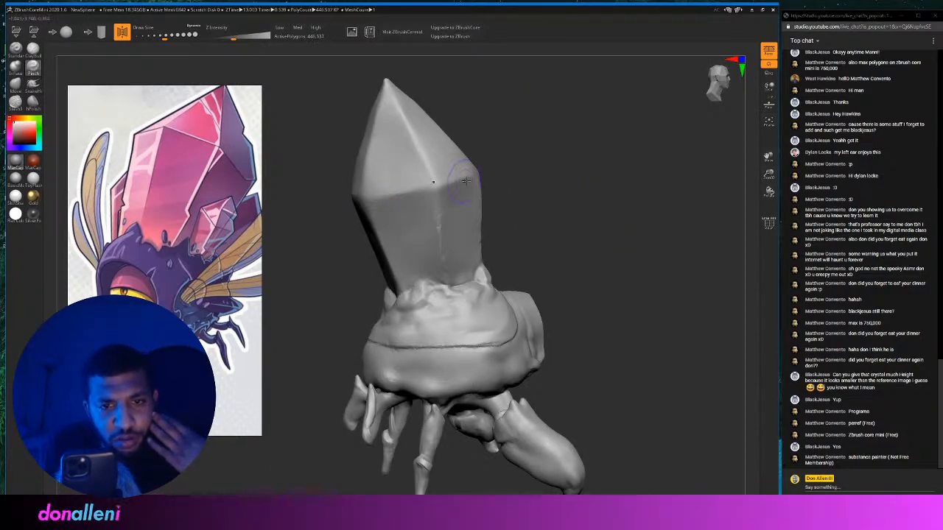
{"action": "left_click_drag", "start_coordinate": [530, 179], "coordinate": [500, 177]}
{"action": "left_click_drag", "start_coordinate": [594, 156], "coordinate": [478, 218]}
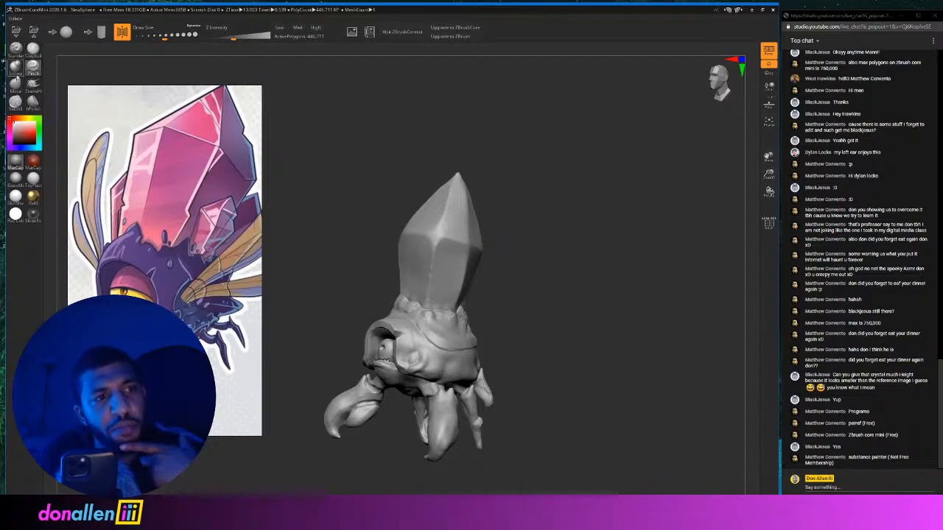
Reshape the crystal's upper facets and push its pointed tip down into a blunt top with a very large Move brush.
{"action": "left_click", "coordinate": [16, 84]}
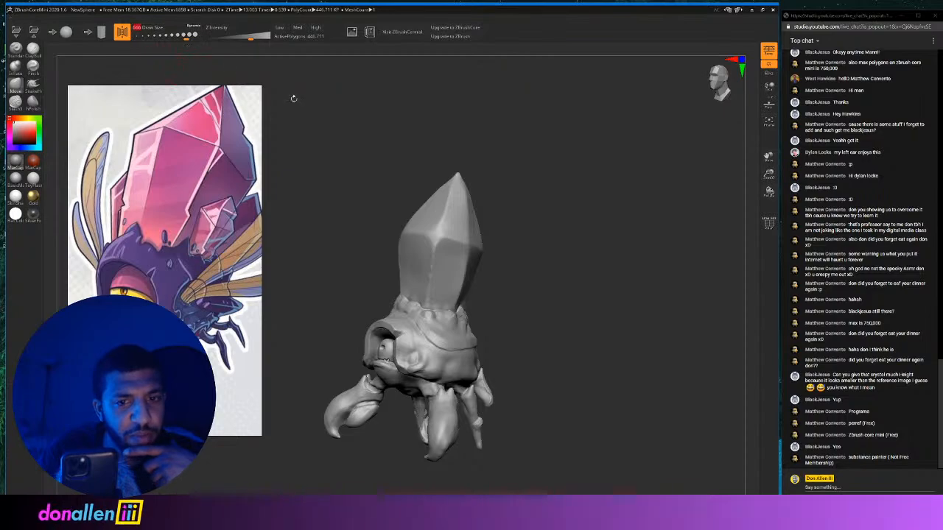
{"action": "mouse_move", "coordinate": [443, 232]}
{"action": "left_mouse_down"}
{"action": "mouse_move", "coordinate": [443, 217]}
{"action": "mouse_move", "coordinate": [422, 214]}
{"action": "left_mouse_up"}
{"action": "mouse_move", "coordinate": [526, 212]}
{"action": "left_mouse_down"}
{"action": "mouse_move", "coordinate": [442, 227]}
{"action": "mouse_move", "coordinate": [420, 220]}
{"action": "left_mouse_up"}
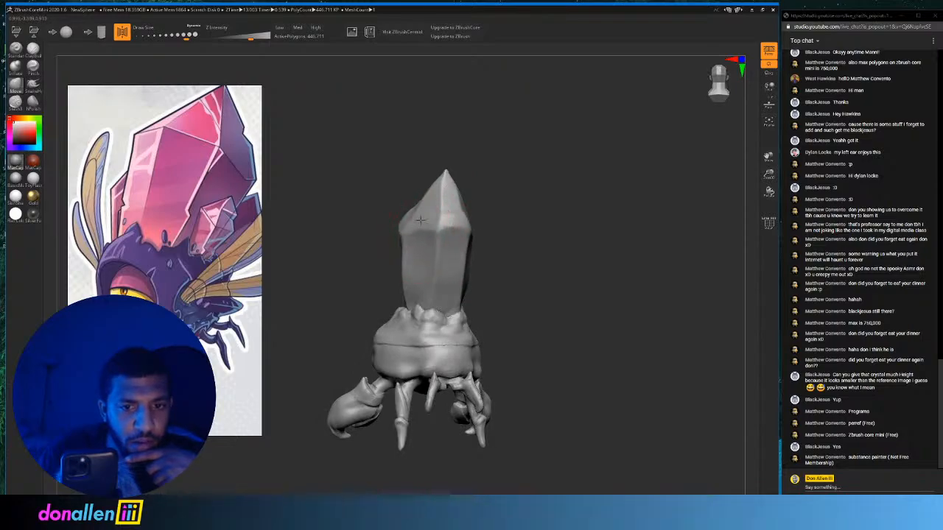
{"action": "mouse_move", "coordinate": [482, 191]}
{"action": "left_mouse_down"}
{"action": "mouse_move", "coordinate": [388, 189]}
{"action": "mouse_move", "coordinate": [573, 173]}
{"action": "mouse_move", "coordinate": [547, 199]}
{"action": "mouse_move", "coordinate": [530, 188]}
{"action": "mouse_move", "coordinate": [459, 197]}
{"action": "mouse_move", "coordinate": [448, 225]}
{"action": "mouse_move", "coordinate": [472, 216]}
{"action": "left_mouse_up"}
{"action": "mouse_move", "coordinate": [526, 187]}
{"action": "left_mouse_down"}
{"action": "mouse_move", "coordinate": [585, 177]}
{"action": "mouse_move", "coordinate": [426, 149]}
{"action": "left_mouse_up"}
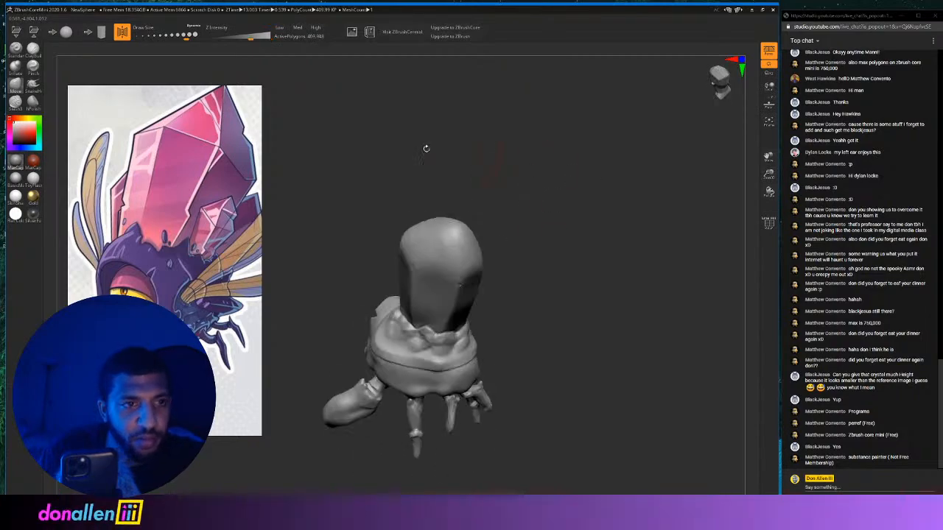
Plane the crystal's blunt top into a flat face and flatten its side facets with a large hPolish brush.
{"action": "left_click", "coordinate": [39, 106]}
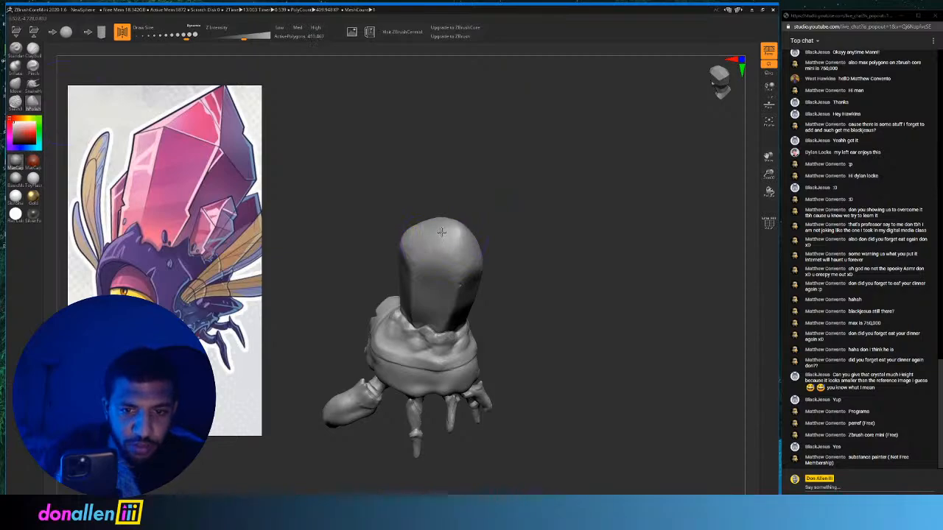
{"action": "left_click_drag", "start_coordinate": [441, 232], "coordinate": [430, 276]}
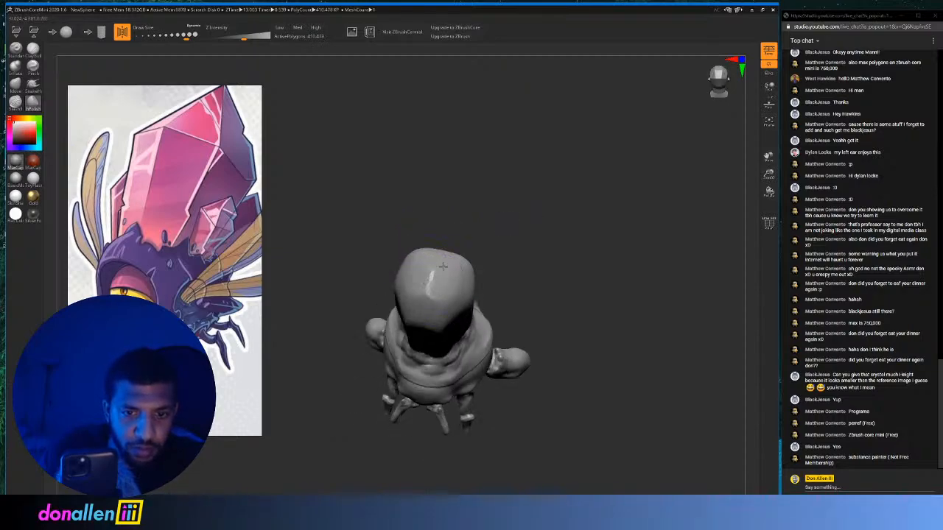
{"action": "mouse_move", "coordinate": [431, 289]}
{"action": "left_mouse_down"}
{"action": "mouse_move", "coordinate": [440, 271]}
{"action": "mouse_move", "coordinate": [458, 285]}
{"action": "mouse_move", "coordinate": [441, 288]}
{"action": "mouse_move", "coordinate": [427, 274]}
{"action": "mouse_move", "coordinate": [451, 281]}
{"action": "mouse_move", "coordinate": [411, 298]}
{"action": "left_mouse_up"}
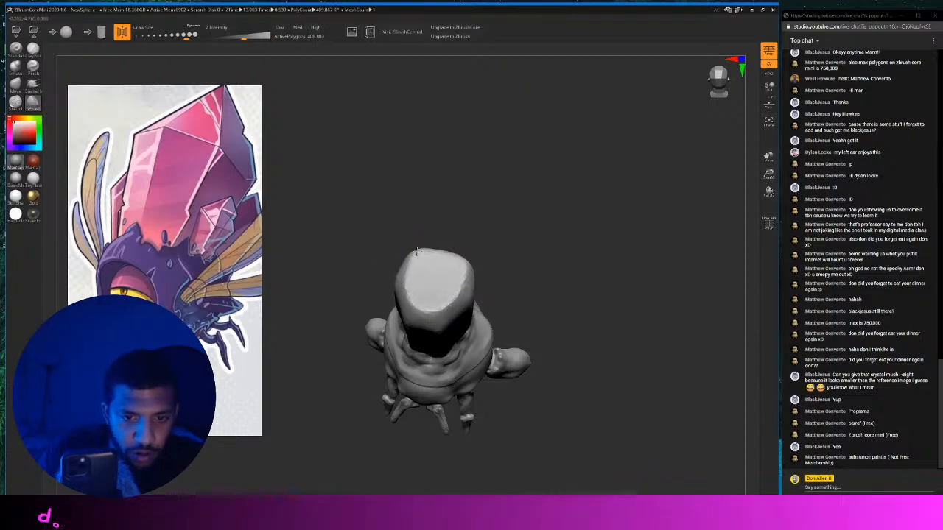
{"action": "mouse_move", "coordinate": [417, 251]}
{"action": "left_mouse_down"}
{"action": "mouse_move", "coordinate": [457, 288]}
{"action": "mouse_move", "coordinate": [418, 259]}
{"action": "mouse_move", "coordinate": [418, 307]}
{"action": "left_mouse_up"}
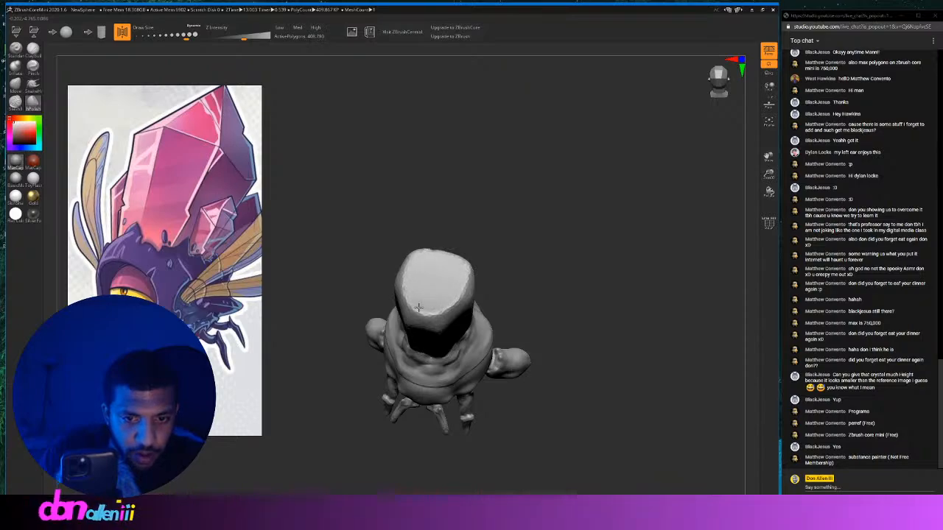
{"action": "mouse_move", "coordinate": [509, 228]}
{"action": "left_mouse_down"}
{"action": "mouse_move", "coordinate": [598, 141]}
{"action": "mouse_move", "coordinate": [599, 221]}
{"action": "mouse_move", "coordinate": [585, 240]}
{"action": "mouse_move", "coordinate": [617, 238]}
{"action": "mouse_move", "coordinate": [642, 151]}
{"action": "mouse_move", "coordinate": [613, 225]}
{"action": "mouse_move", "coordinate": [468, 225]}
{"action": "left_mouse_up"}
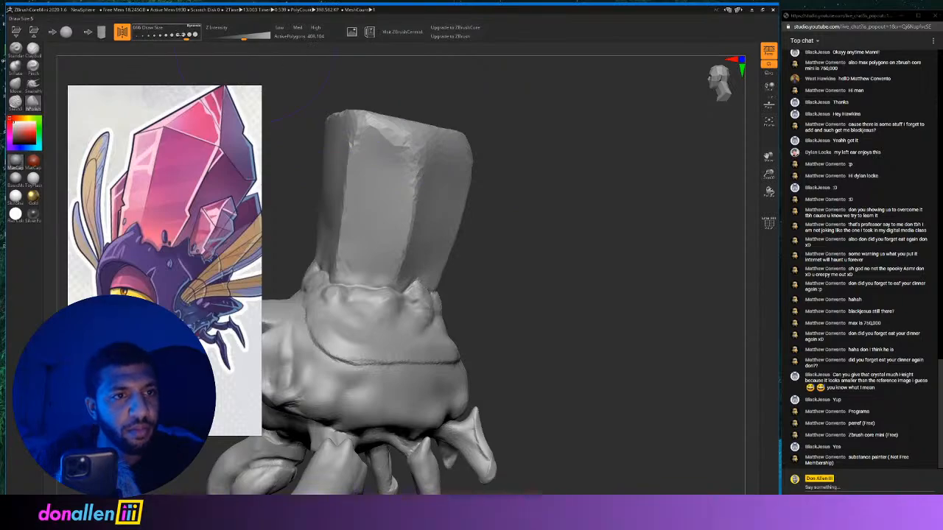
Polish the crystal's upper rim and vertical side facets clean around the back with a smaller hPolish brush.
{"action": "left_click_drag", "start_coordinate": [186, 34], "coordinate": [174, 35]}
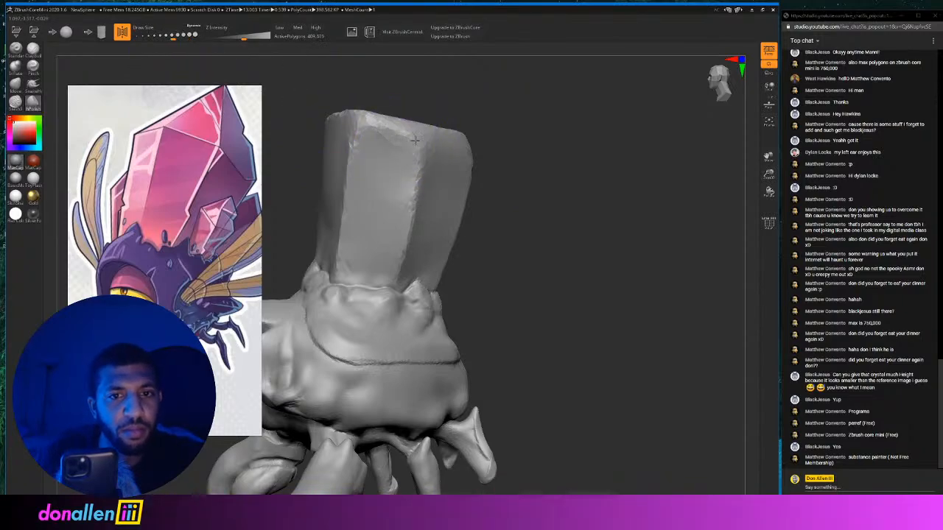
{"action": "left_click_drag", "start_coordinate": [408, 132], "coordinate": [376, 123]}
{"action": "left_click_drag", "start_coordinate": [415, 184], "coordinate": [398, 261]}
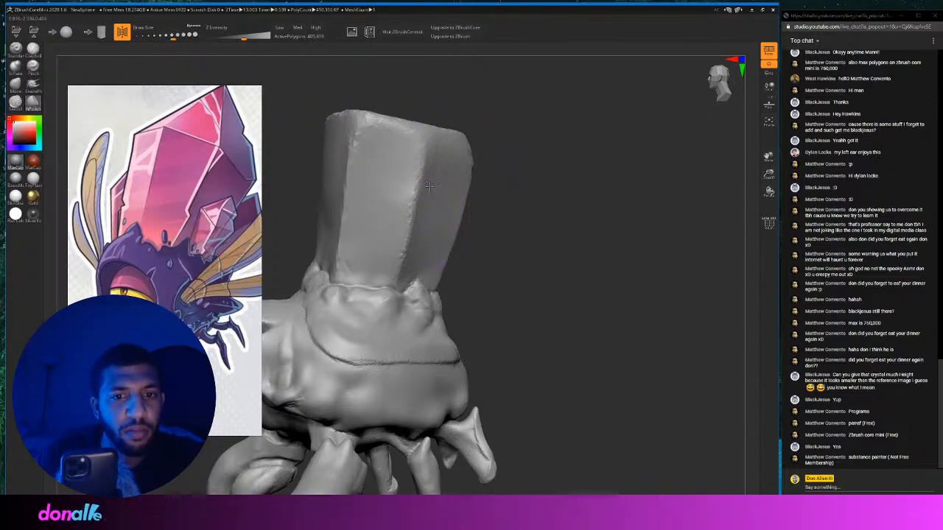
{"action": "left_click_drag", "start_coordinate": [560, 137], "coordinate": [496, 131]}
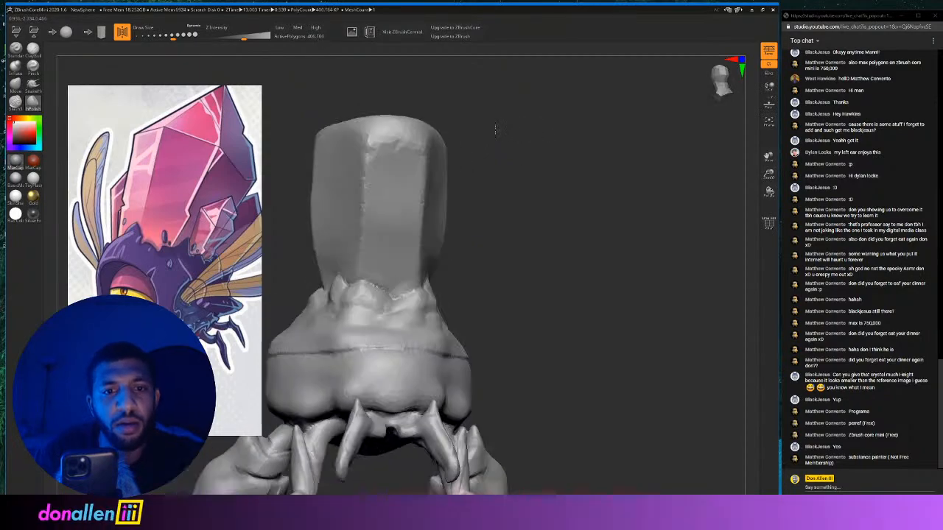
{"action": "mouse_move", "coordinate": [413, 136]}
{"action": "left_mouse_down"}
{"action": "mouse_move", "coordinate": [383, 141]}
{"action": "mouse_move", "coordinate": [390, 151]}
{"action": "mouse_move", "coordinate": [374, 148]}
{"action": "left_mouse_up"}
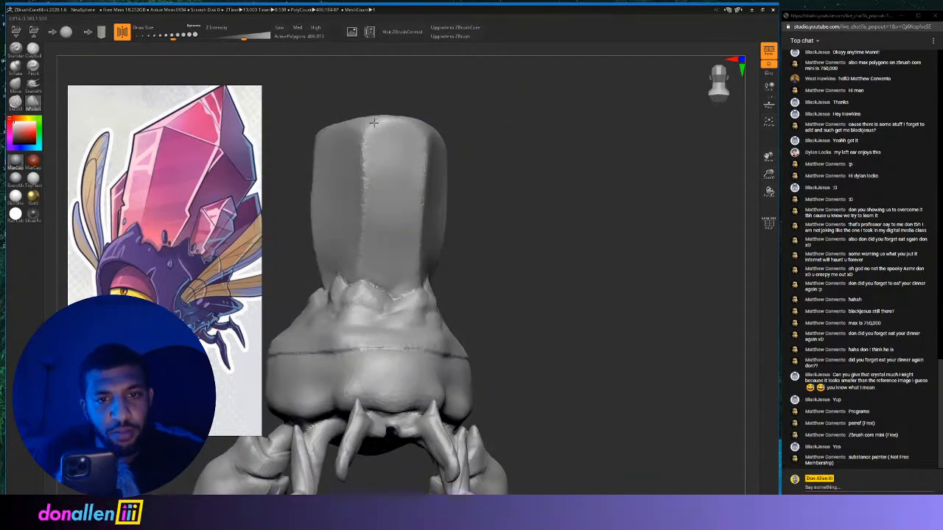
{"action": "left_click_drag", "start_coordinate": [387, 200], "coordinate": [388, 226]}
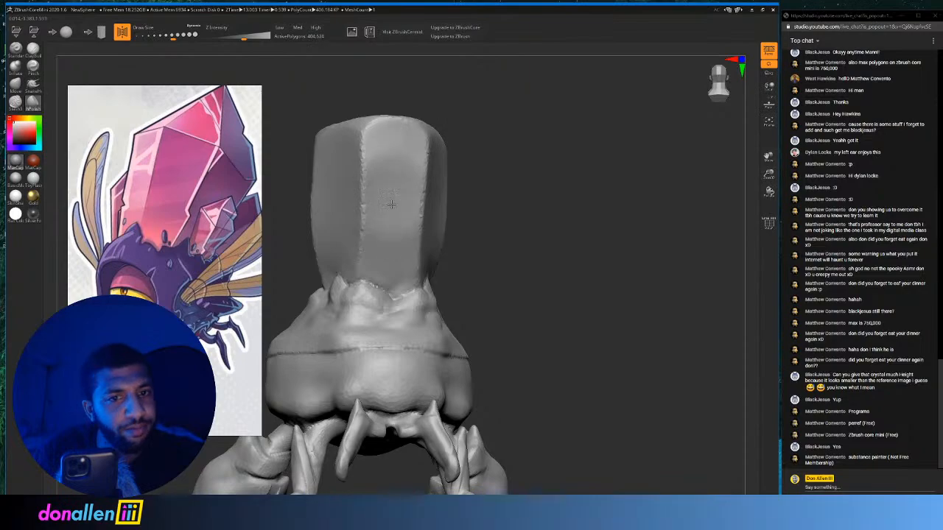
{"action": "left_click_drag", "start_coordinate": [513, 141], "coordinate": [398, 173]}
{"action": "left_click_drag", "start_coordinate": [454, 138], "coordinate": [513, 130]}
{"action": "left_click_drag", "start_coordinate": [519, 78], "coordinate": [553, 136]}
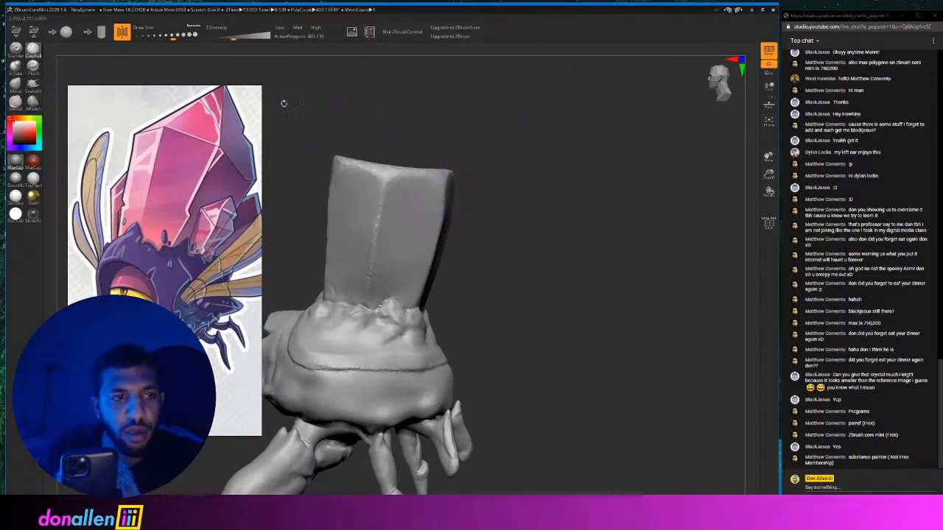
Adjust the crystal's top corners with the Move brush and sharpen the rim of its flat top with a smaller Pinch brush.
{"action": "left_click", "coordinate": [15, 85]}
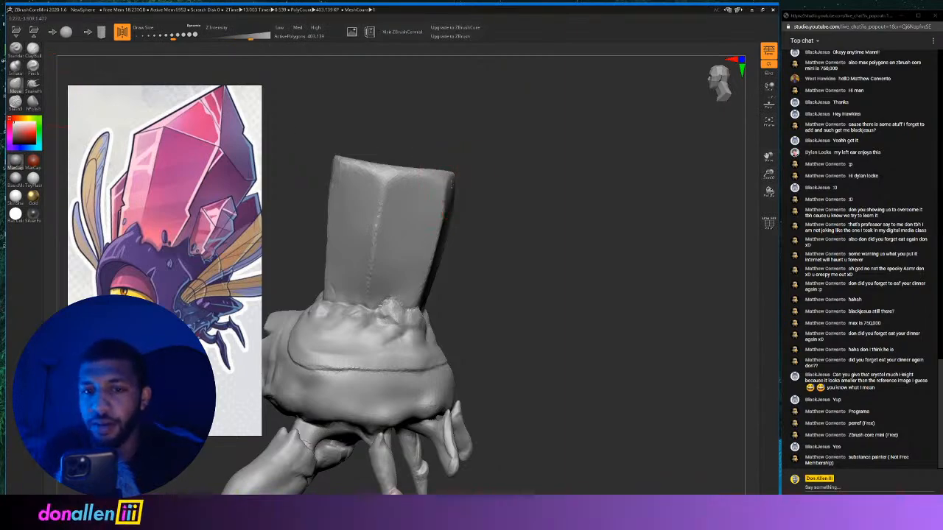
{"action": "mouse_move", "coordinate": [451, 184]}
{"action": "left_mouse_down"}
{"action": "mouse_move", "coordinate": [493, 197]}
{"action": "mouse_move", "coordinate": [479, 204]}
{"action": "mouse_move", "coordinate": [442, 154]}
{"action": "left_mouse_up"}
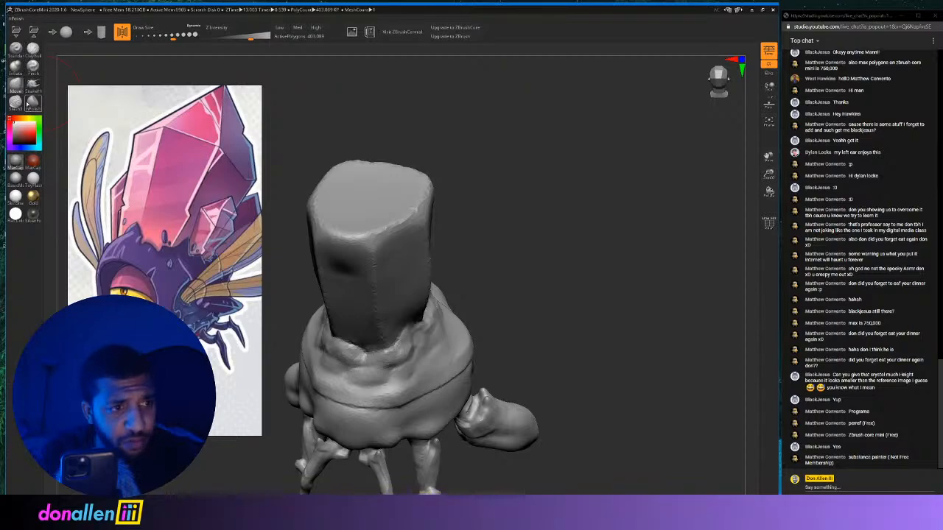
{"action": "left_click", "coordinate": [33, 68]}
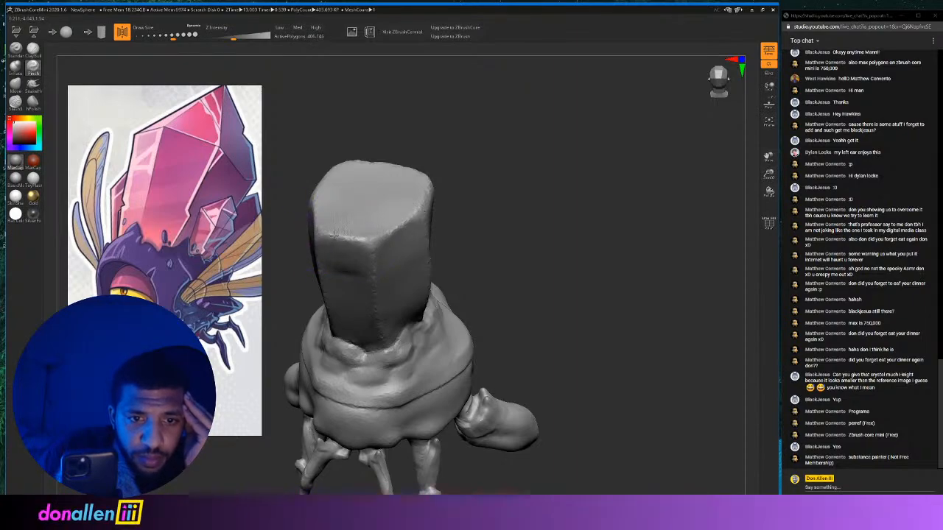
{"action": "mouse_move", "coordinate": [544, 164]}
{"action": "left_mouse_down"}
{"action": "mouse_move", "coordinate": [442, 184]}
{"action": "mouse_move", "coordinate": [390, 249]}
{"action": "mouse_move", "coordinate": [352, 259]}
{"action": "left_mouse_up"}
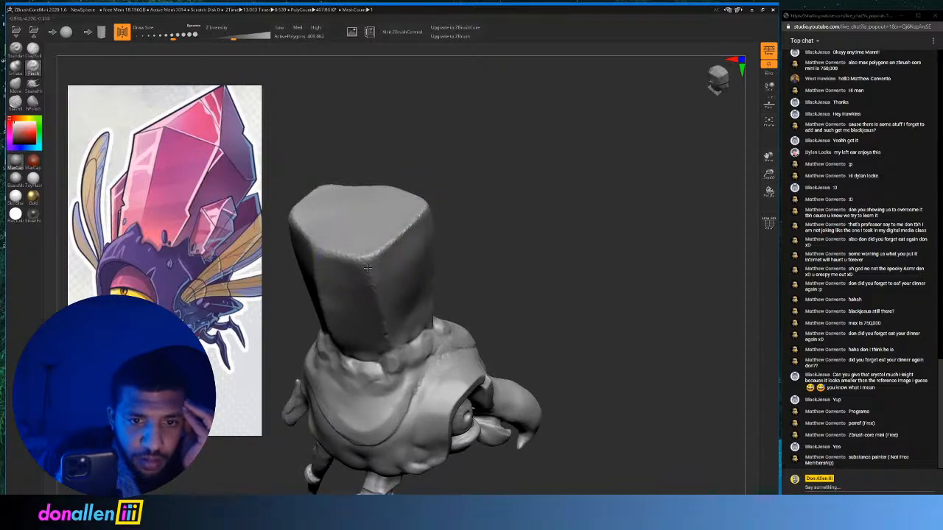
{"action": "left_click_drag", "start_coordinate": [173, 35], "coordinate": [166, 35]}
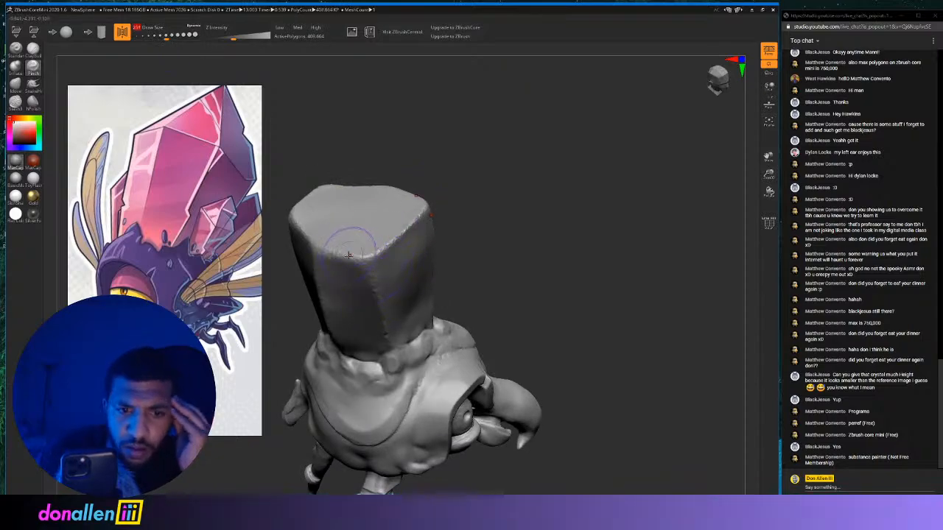
{"action": "left_click_drag", "start_coordinate": [348, 248], "coordinate": [326, 253]}
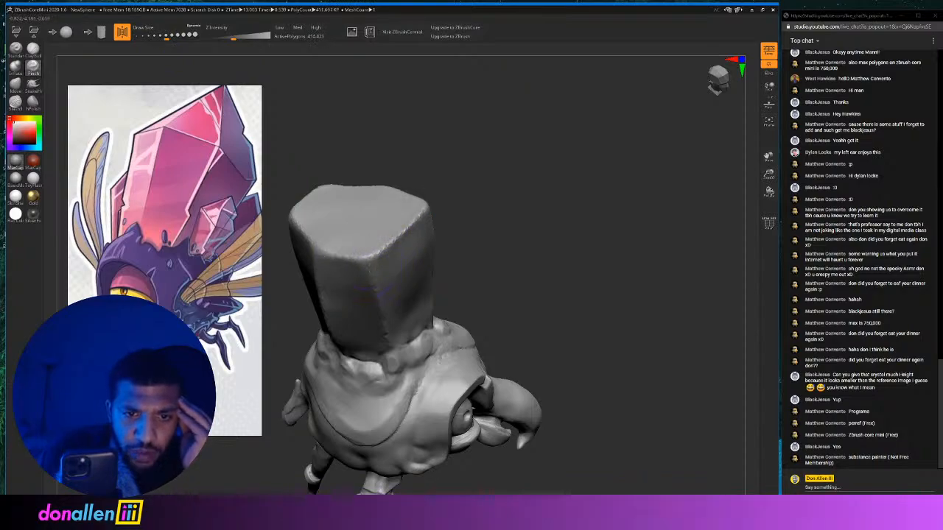
{"action": "left_click_drag", "start_coordinate": [476, 226], "coordinate": [506, 207]}
{"action": "left_click", "coordinate": [33, 51]}
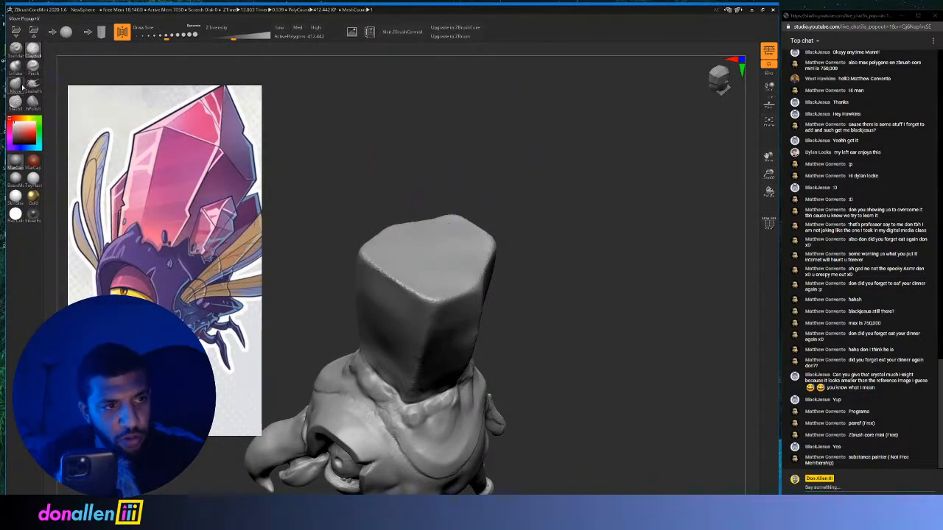
Build up a rounded mound of clay on the crystal's flat top with the ClayBuildup brush, working around it from several sides.
{"action": "left_click_drag", "start_coordinate": [412, 250], "coordinate": [424, 262]}
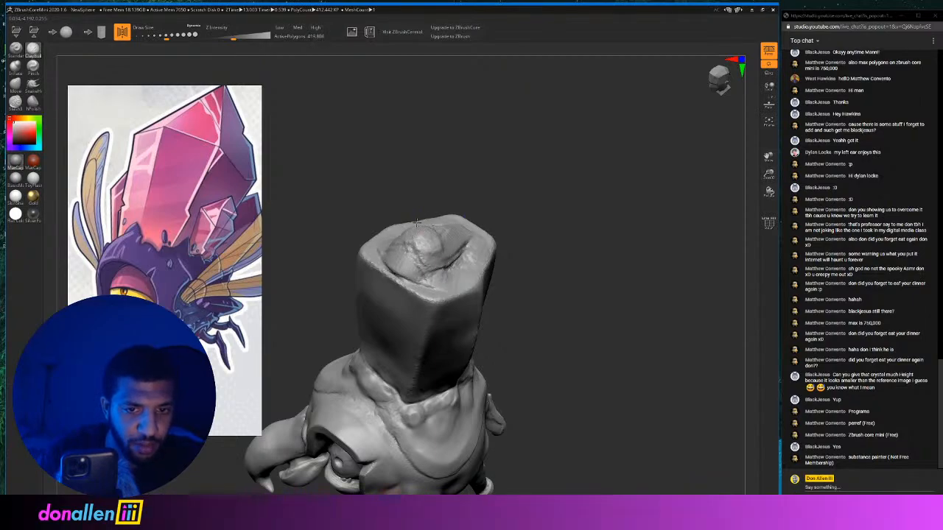
{"action": "mouse_move", "coordinate": [523, 179]}
{"action": "left_mouse_down"}
{"action": "mouse_move", "coordinate": [545, 169]}
{"action": "mouse_move", "coordinate": [530, 168]}
{"action": "left_mouse_up"}
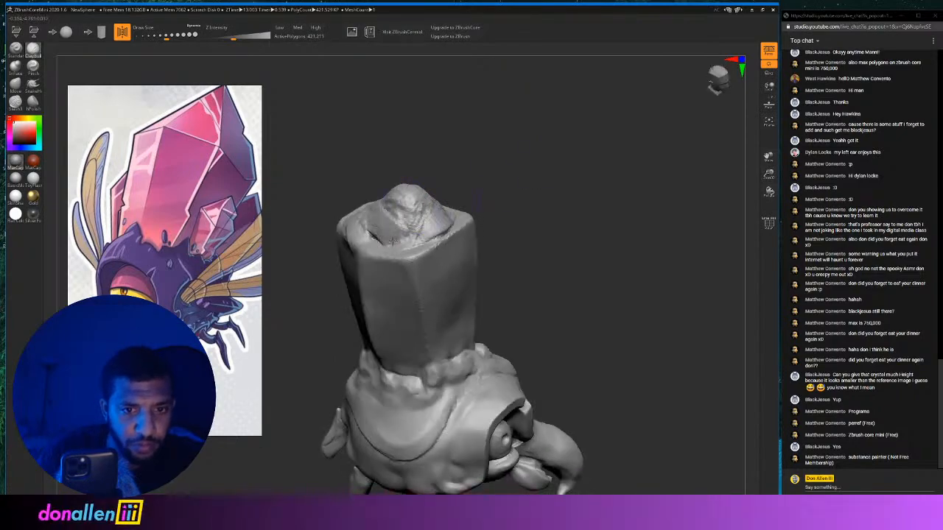
{"action": "mouse_move", "coordinate": [392, 242]}
{"action": "left_mouse_down"}
{"action": "mouse_move", "coordinate": [379, 228]}
{"action": "mouse_move", "coordinate": [417, 188]}
{"action": "left_mouse_up"}
{"action": "left_click_drag", "start_coordinate": [476, 154], "coordinate": [551, 126]}
{"action": "left_click_drag", "start_coordinate": [388, 200], "coordinate": [374, 214]}
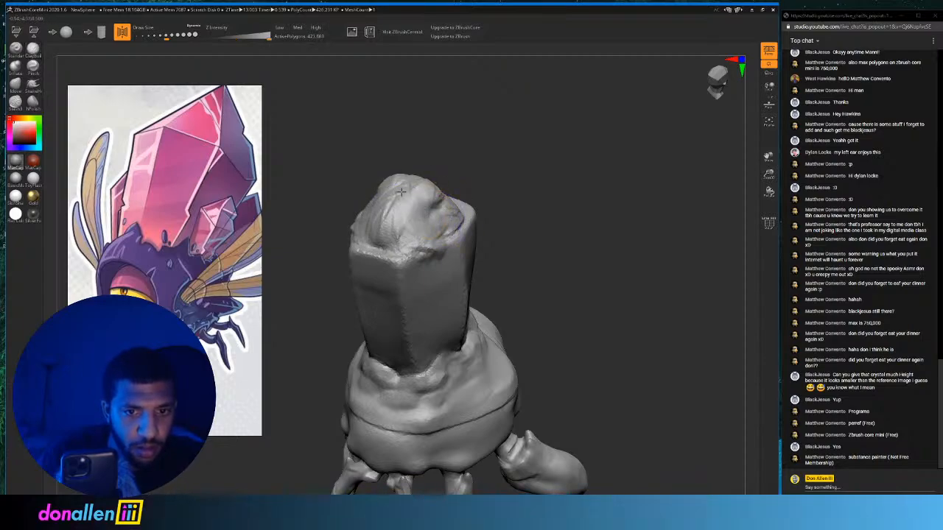
{"action": "left_click_drag", "start_coordinate": [389, 216], "coordinate": [380, 219], "text": "shift"}
{"action": "mouse_move", "coordinate": [531, 140]}
{"action": "left_mouse_down"}
{"action": "mouse_move", "coordinate": [442, 125]}
{"action": "mouse_move", "coordinate": [471, 169]}
{"action": "mouse_move", "coordinate": [456, 200]}
{"action": "left_mouse_up"}
{"action": "mouse_move", "coordinate": [445, 159]}
{"action": "left_mouse_down"}
{"action": "mouse_move", "coordinate": [437, 247]}
{"action": "mouse_move", "coordinate": [447, 249]}
{"action": "left_mouse_up"}
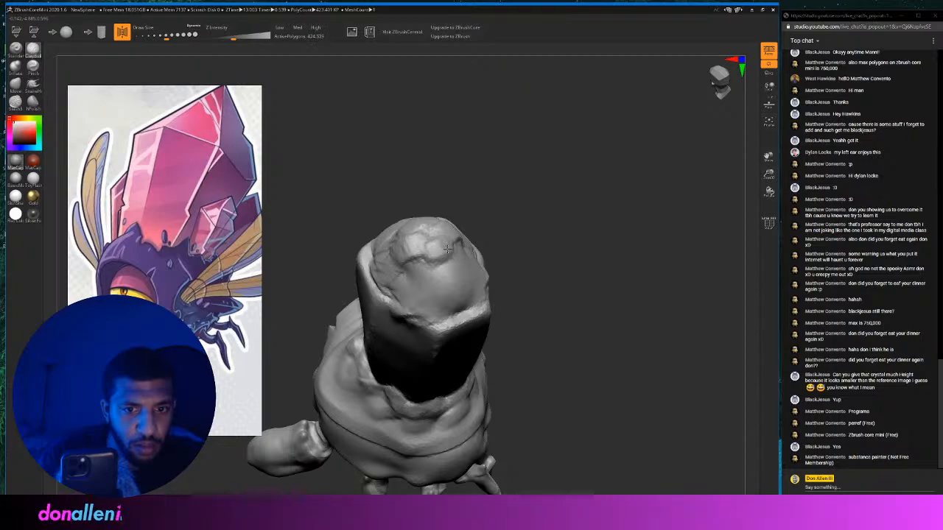
{"action": "left_click_drag", "start_coordinate": [522, 201], "coordinate": [571, 161]}
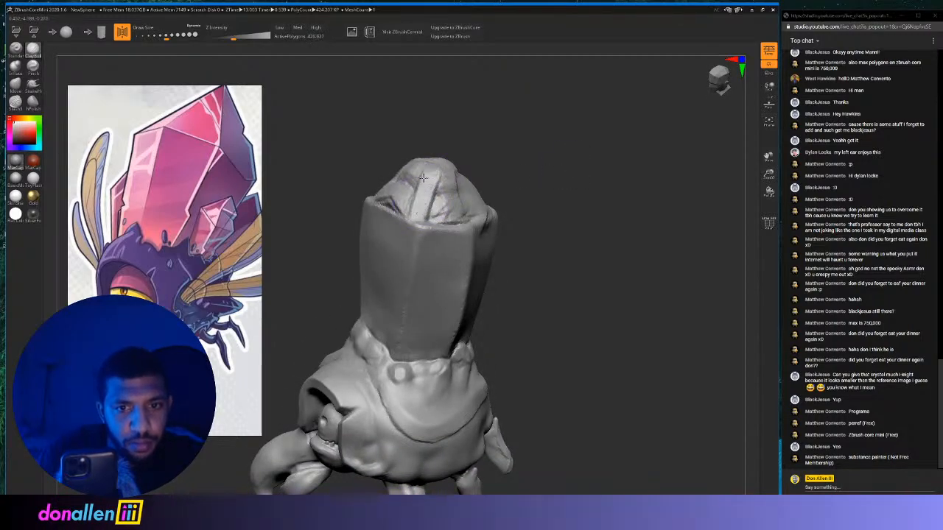
Fill the gaps between the mound and the crystal's upper rim with ClayBuildup strokes to form a tapered cap.
{"action": "mouse_move", "coordinate": [481, 145]}
{"action": "left_mouse_down"}
{"action": "mouse_move", "coordinate": [497, 131]}
{"action": "mouse_move", "coordinate": [471, 158]}
{"action": "left_mouse_up"}
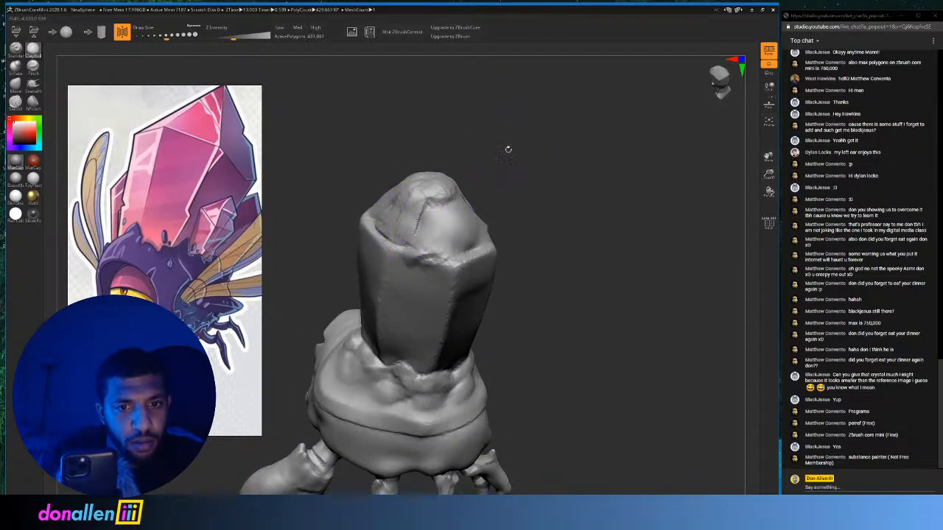
{"action": "left_click_drag", "start_coordinate": [508, 149], "coordinate": [398, 219]}
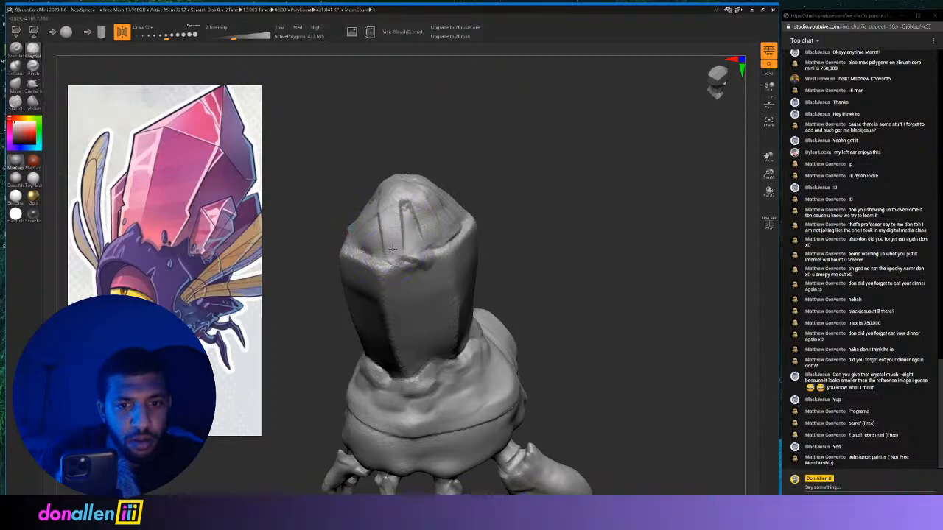
{"action": "left_click_drag", "start_coordinate": [484, 161], "coordinate": [572, 138]}
{"action": "mouse_move", "coordinate": [431, 209]}
{"action": "left_mouse_down"}
{"action": "mouse_move", "coordinate": [432, 190]}
{"action": "mouse_move", "coordinate": [444, 210]}
{"action": "mouse_move", "coordinate": [432, 199]}
{"action": "left_mouse_up"}
{"action": "left_click_drag", "start_coordinate": [495, 168], "coordinate": [560, 151]}
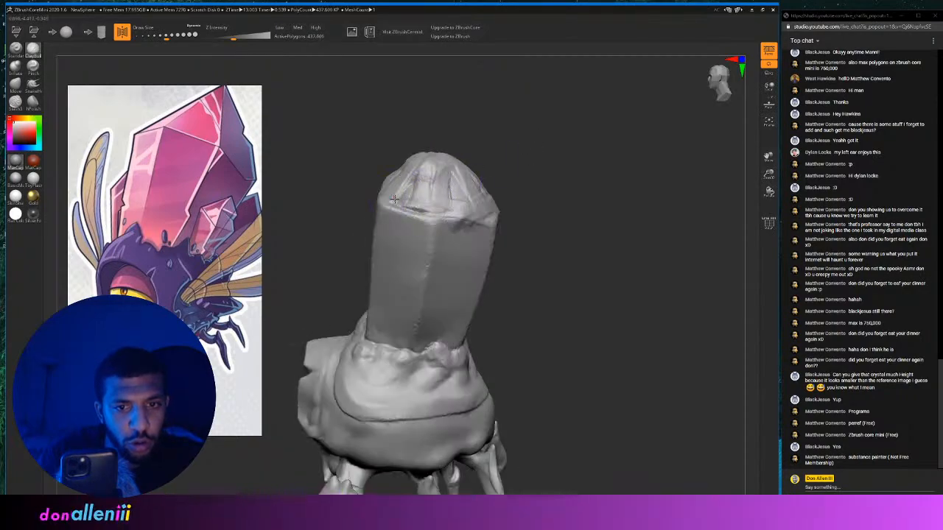
{"action": "left_click_drag", "start_coordinate": [394, 199], "coordinate": [408, 191]}
{"action": "left_click_drag", "start_coordinate": [493, 128], "coordinate": [560, 133]}
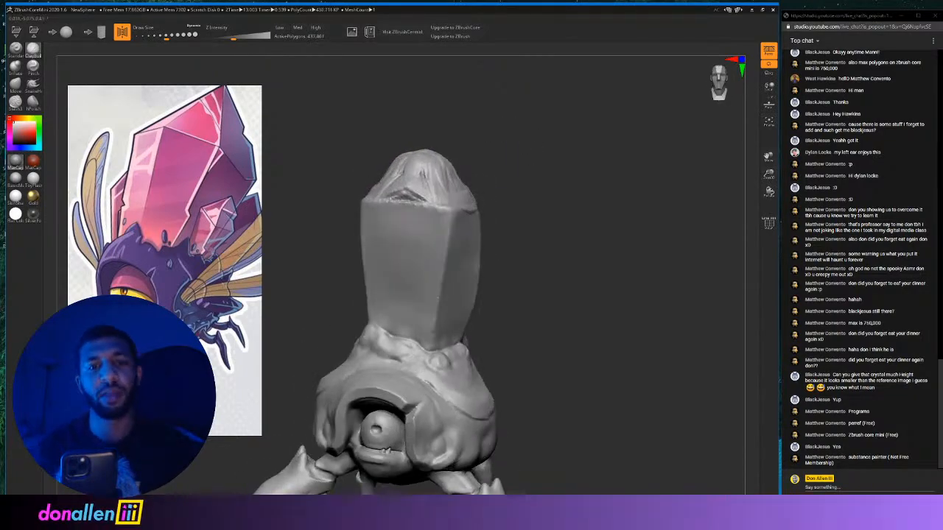
{"action": "left_click_drag", "start_coordinate": [409, 158], "coordinate": [442, 178]}
Smooth the clay strokes on all sides of the crystal's cap into even sloping surfaces.
{"action": "left_click_drag", "start_coordinate": [493, 137], "coordinate": [556, 104], "text": "alt"}
{"action": "mouse_move", "coordinate": [613, 90]}
{"action": "left_mouse_down", "text": "alt"}
{"action": "mouse_move", "coordinate": [594, 242]}
{"action": "mouse_move", "coordinate": [620, 221]}
{"action": "left_mouse_up", "text": "alt"}
{"action": "mouse_move", "coordinate": [394, 179]}
{"action": "left_mouse_down", "text": "shift"}
{"action": "mouse_move", "coordinate": [373, 212]}
{"action": "mouse_move", "coordinate": [420, 194]}
{"action": "mouse_move", "coordinate": [447, 249]}
{"action": "left_mouse_up", "text": "shift"}
{"action": "left_click_drag", "start_coordinate": [548, 131], "coordinate": [479, 153]}
{"action": "left_click_drag", "start_coordinate": [372, 231], "coordinate": [410, 232]}
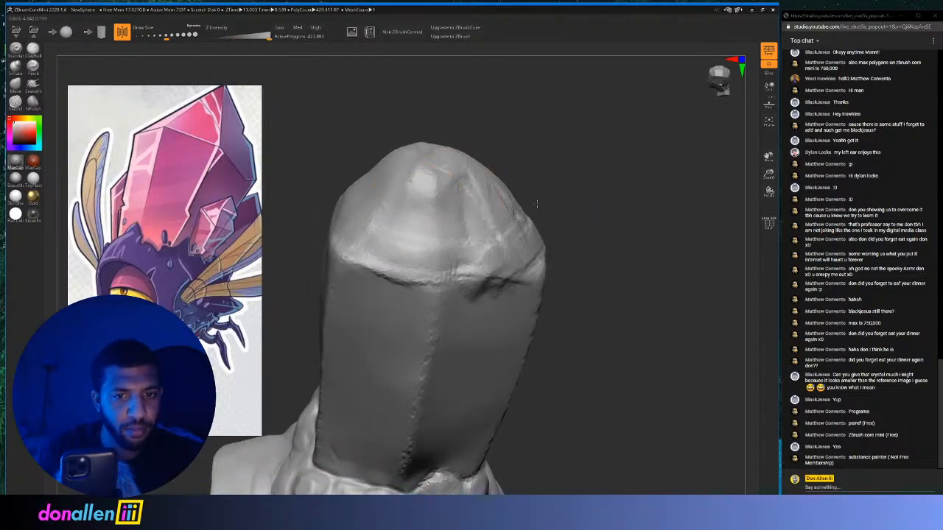
{"action": "left_click_drag", "start_coordinate": [538, 204], "coordinate": [428, 214]}
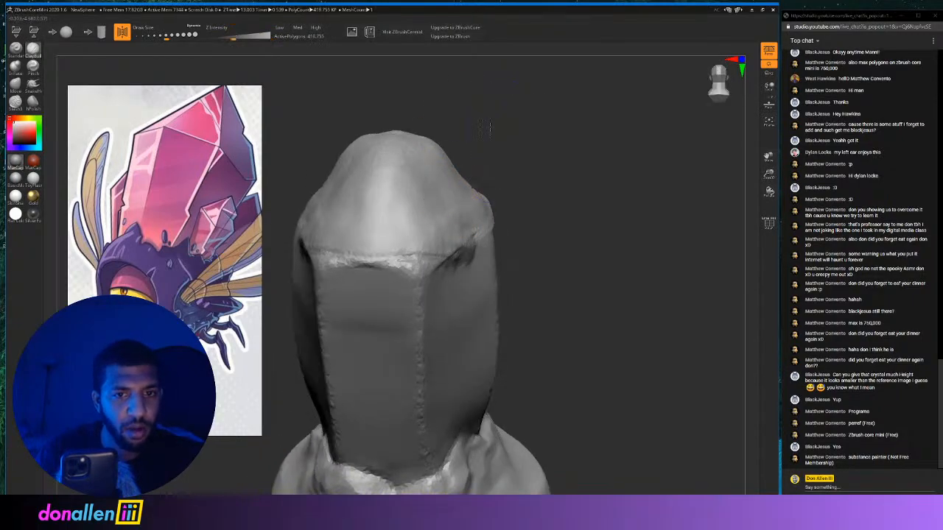
{"action": "left_click_drag", "start_coordinate": [484, 127], "coordinate": [372, 169]}
{"action": "left_click_drag", "start_coordinate": [442, 134], "coordinate": [404, 136]}
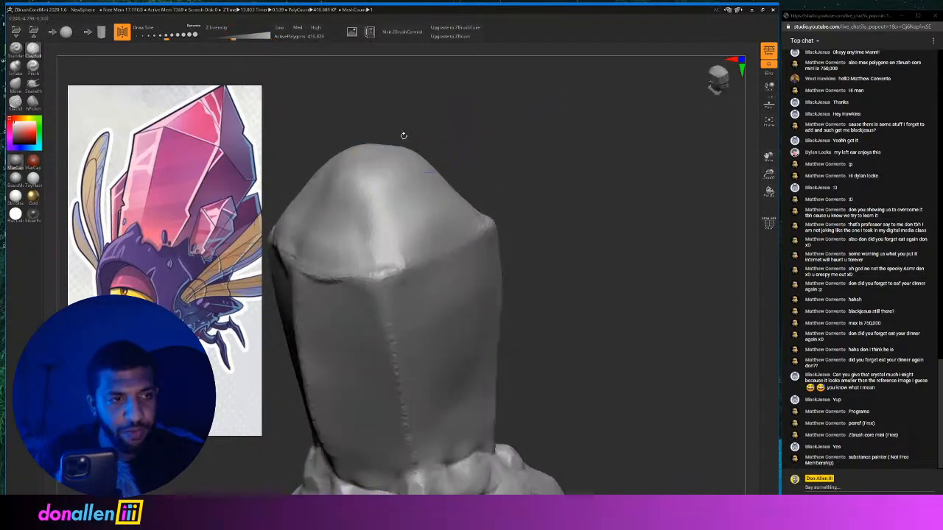
Flatten the crystal's cap into angular facets with the hPolish brush, working around all its sides.
{"action": "left_click", "coordinate": [33, 102]}
{"action": "mouse_move", "coordinate": [413, 211]}
{"action": "left_mouse_down"}
{"action": "mouse_move", "coordinate": [428, 225]}
{"action": "mouse_move", "coordinate": [426, 197]}
{"action": "left_mouse_up"}
{"action": "mouse_move", "coordinate": [480, 154]}
{"action": "left_mouse_down"}
{"action": "mouse_move", "coordinate": [512, 156]}
{"action": "mouse_move", "coordinate": [516, 235]}
{"action": "mouse_move", "coordinate": [472, 162]}
{"action": "left_mouse_up"}
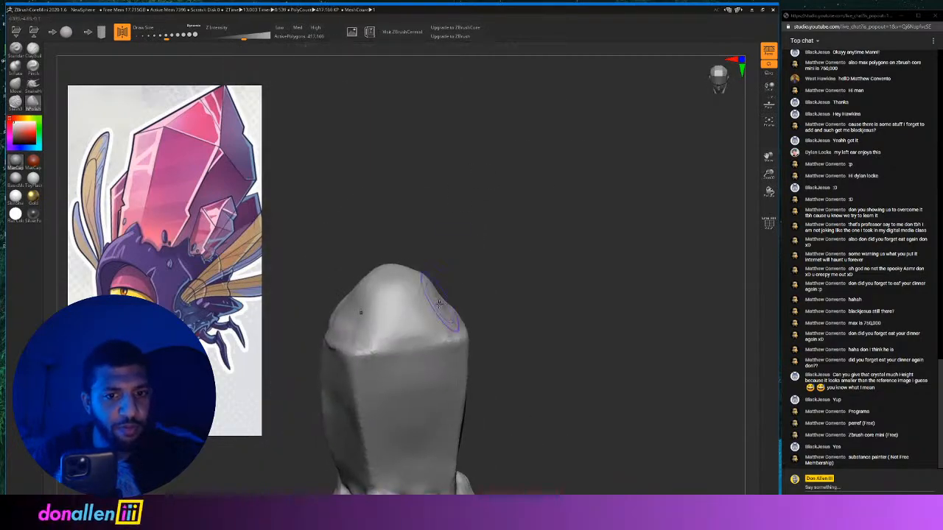
{"action": "left_click_drag", "start_coordinate": [431, 289], "coordinate": [446, 320]}
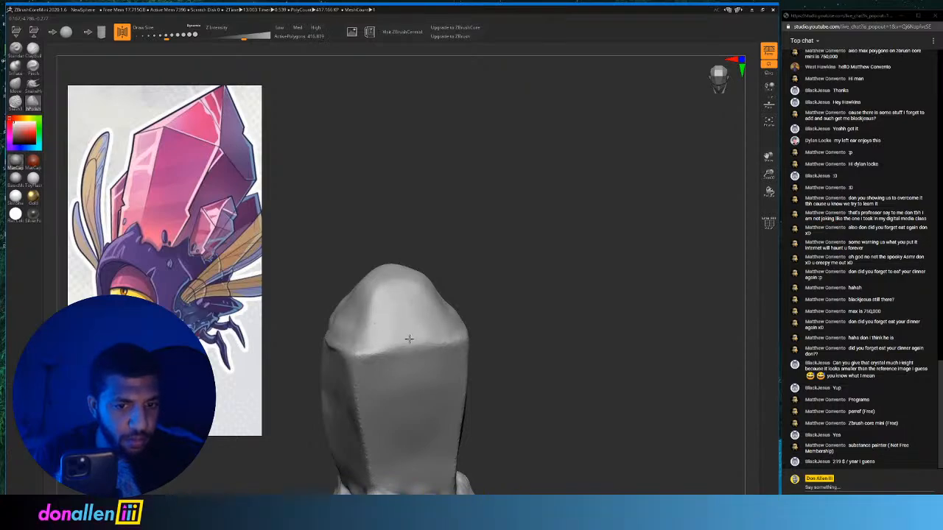
{"action": "mouse_move", "coordinate": [470, 230]}
{"action": "left_mouse_down"}
{"action": "mouse_move", "coordinate": [383, 296]}
{"action": "mouse_move", "coordinate": [372, 288]}
{"action": "left_mouse_up"}
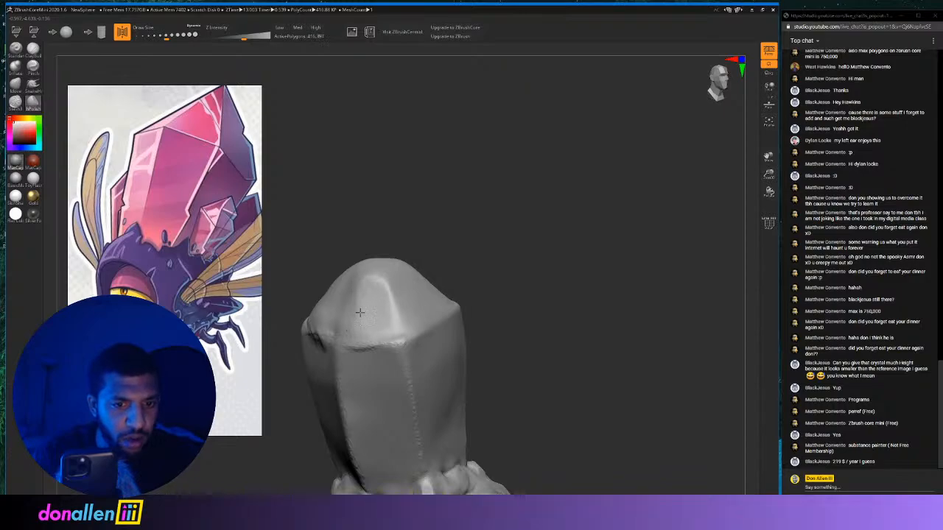
{"action": "left_click_drag", "start_coordinate": [458, 221], "coordinate": [488, 197]}
{"action": "mouse_move", "coordinate": [402, 268]}
{"action": "left_mouse_down"}
{"action": "mouse_move", "coordinate": [376, 305]}
{"action": "mouse_move", "coordinate": [368, 299]}
{"action": "left_mouse_up"}
{"action": "mouse_move", "coordinate": [376, 244]}
{"action": "left_mouse_down"}
{"action": "mouse_move", "coordinate": [436, 258]}
{"action": "mouse_move", "coordinate": [380, 275]}
{"action": "mouse_move", "coordinate": [363, 307]}
{"action": "left_mouse_up"}
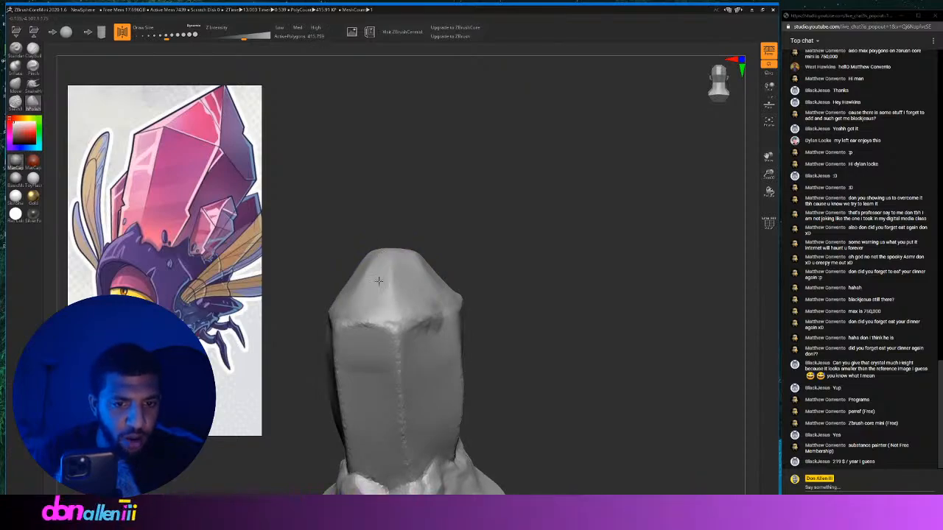
{"action": "left_click_drag", "start_coordinate": [457, 196], "coordinate": [383, 313]}
{"action": "left_click_drag", "start_coordinate": [437, 269], "coordinate": [526, 191]}
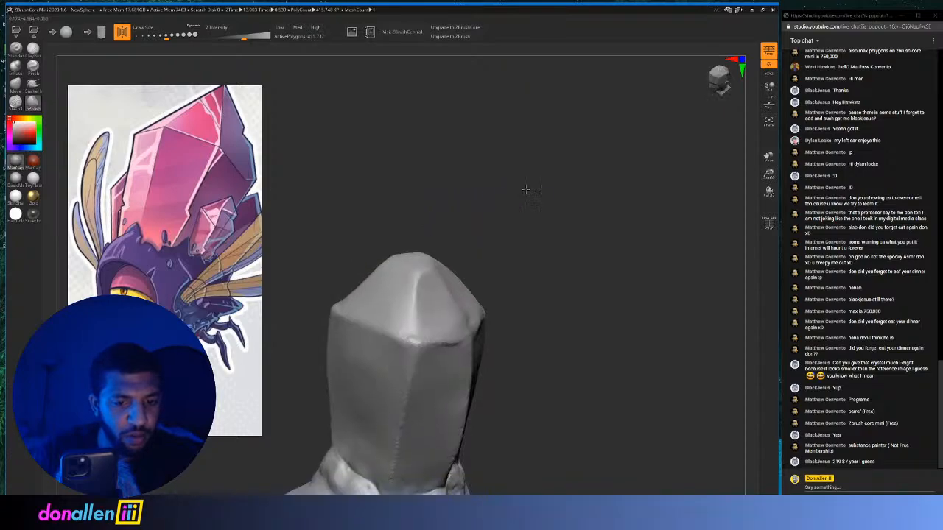
Push the crystal's side walls inward with an enlarged Move brush to narrow the shaft toward its base.
{"action": "mouse_move", "coordinate": [551, 297]}
{"action": "left_mouse_down", "text": "alt"}
{"action": "mouse_move", "coordinate": [560, 189]}
{"action": "mouse_move", "coordinate": [536, 215]}
{"action": "mouse_move", "coordinate": [558, 204]}
{"action": "mouse_move", "coordinate": [511, 176]}
{"action": "mouse_move", "coordinate": [544, 124]}
{"action": "mouse_move", "coordinate": [560, 206]}
{"action": "left_mouse_up", "text": "alt"}
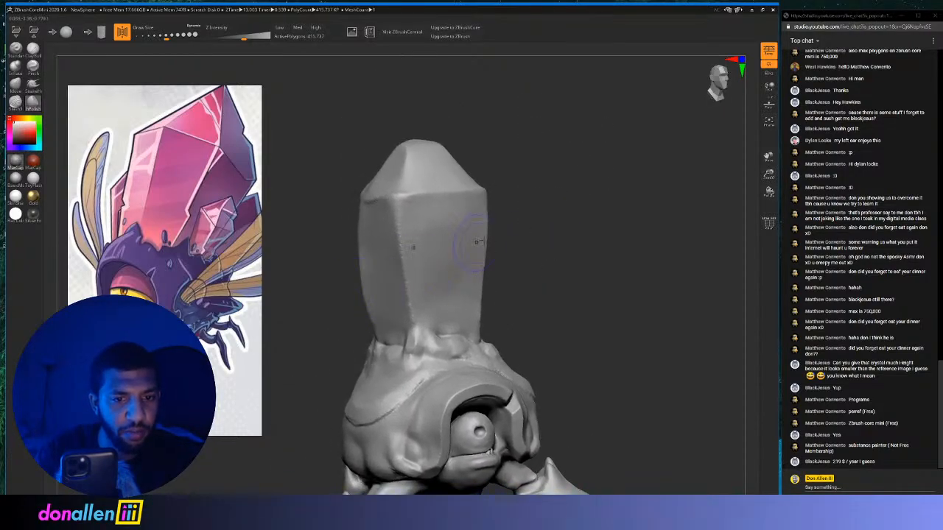
{"action": "left_click_drag", "start_coordinate": [477, 242], "coordinate": [236, 142]}
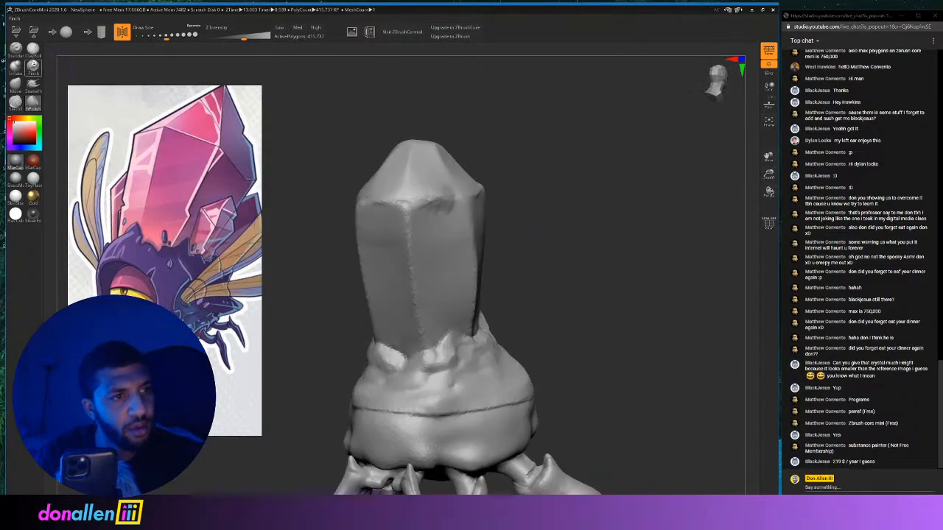
{"action": "left_click_drag", "start_coordinate": [551, 193], "coordinate": [350, 141]}
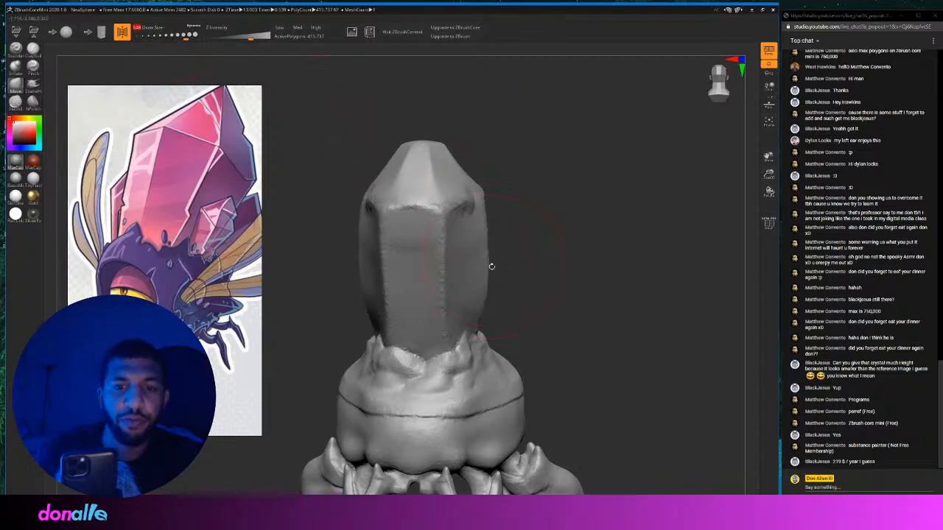
{"action": "mouse_move", "coordinate": [488, 265]}
{"action": "left_mouse_down"}
{"action": "mouse_move", "coordinate": [470, 296]}
{"action": "mouse_move", "coordinate": [472, 280]}
{"action": "left_mouse_up"}
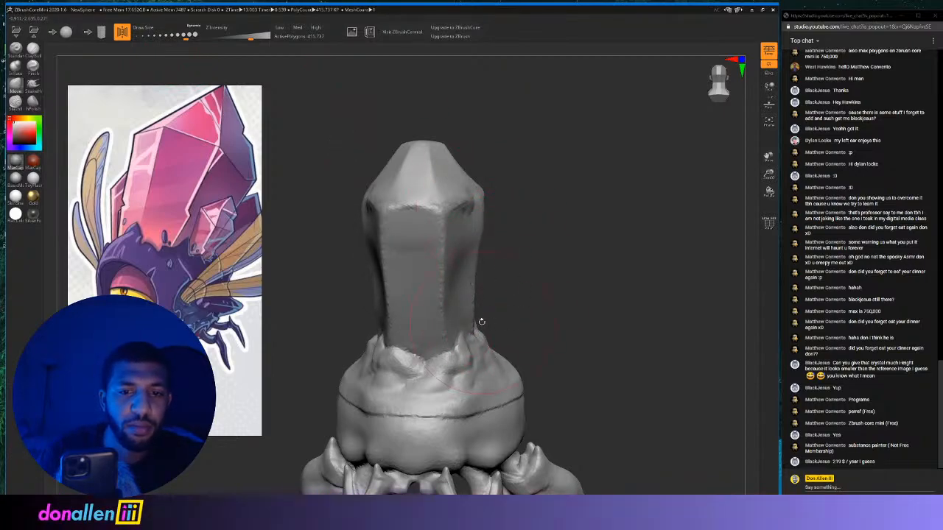
{"action": "left_click_drag", "start_coordinate": [481, 322], "coordinate": [475, 327]}
Pull in the crystal's lower rear edge in side view with the Move brush so it tapers toward the body.
{"action": "mouse_move", "coordinate": [471, 327]}
{"action": "right_mouse_down"}
{"action": "mouse_move", "coordinate": [484, 286]}
{"action": "mouse_move", "coordinate": [479, 265]}
{"action": "mouse_move", "coordinate": [509, 254]}
{"action": "mouse_move", "coordinate": [456, 214]}
{"action": "right_mouse_up"}
{"action": "right_click_drag", "start_coordinate": [581, 134], "coordinate": [369, 179]}
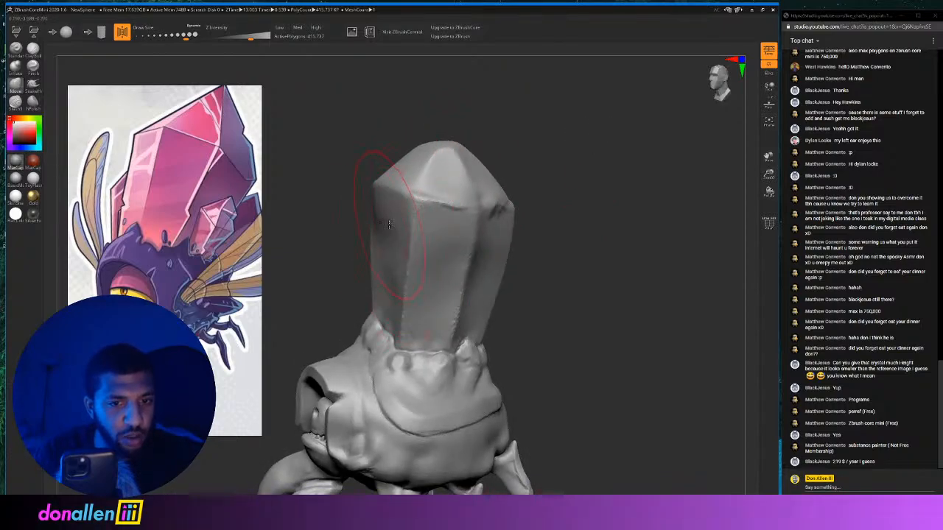
{"action": "right_click_drag", "start_coordinate": [390, 193], "coordinate": [501, 201]}
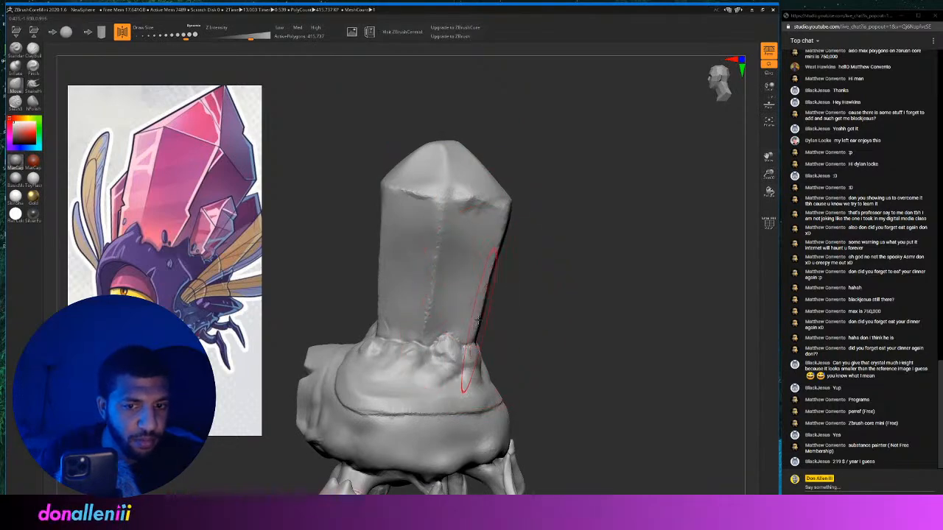
{"action": "left_click_drag", "start_coordinate": [480, 321], "coordinate": [472, 320]}
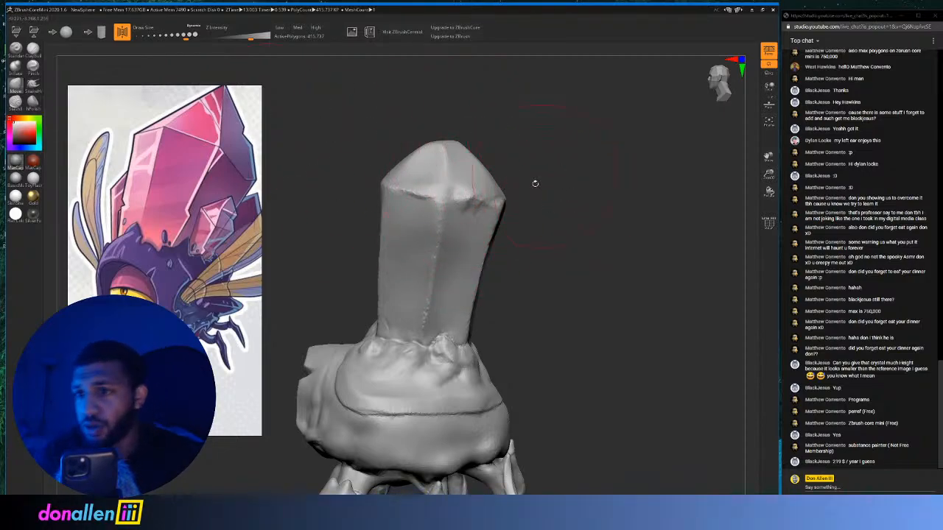
Sharpen the front corner ridge of the crystal's cap using the Pinch brush at a reduced draw size.
{"action": "mouse_move", "coordinate": [559, 221]}
{"action": "left_mouse_down"}
{"action": "mouse_move", "coordinate": [563, 180]}
{"action": "mouse_move", "coordinate": [473, 178]}
{"action": "mouse_move", "coordinate": [546, 196]}
{"action": "mouse_move", "coordinate": [505, 328]}
{"action": "mouse_move", "coordinate": [521, 339]}
{"action": "mouse_move", "coordinate": [527, 221]}
{"action": "mouse_move", "coordinate": [548, 211]}
{"action": "mouse_move", "coordinate": [563, 153]}
{"action": "mouse_move", "coordinate": [600, 141]}
{"action": "mouse_move", "coordinate": [632, 222]}
{"action": "mouse_move", "coordinate": [621, 160]}
{"action": "mouse_move", "coordinate": [592, 130]}
{"action": "mouse_move", "coordinate": [602, 139]}
{"action": "mouse_move", "coordinate": [594, 198]}
{"action": "left_mouse_up"}
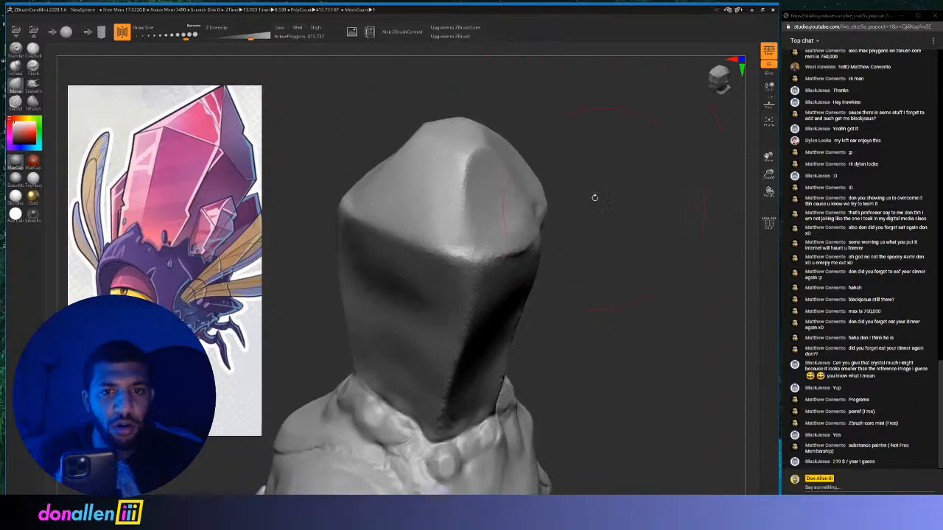
{"action": "left_click", "coordinate": [33, 66]}
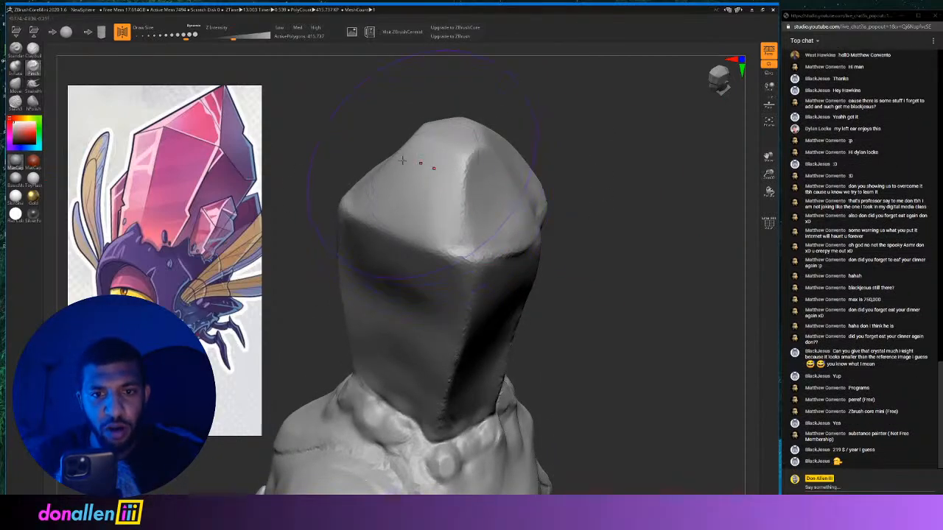
{"action": "left_click", "coordinate": [168, 35]}
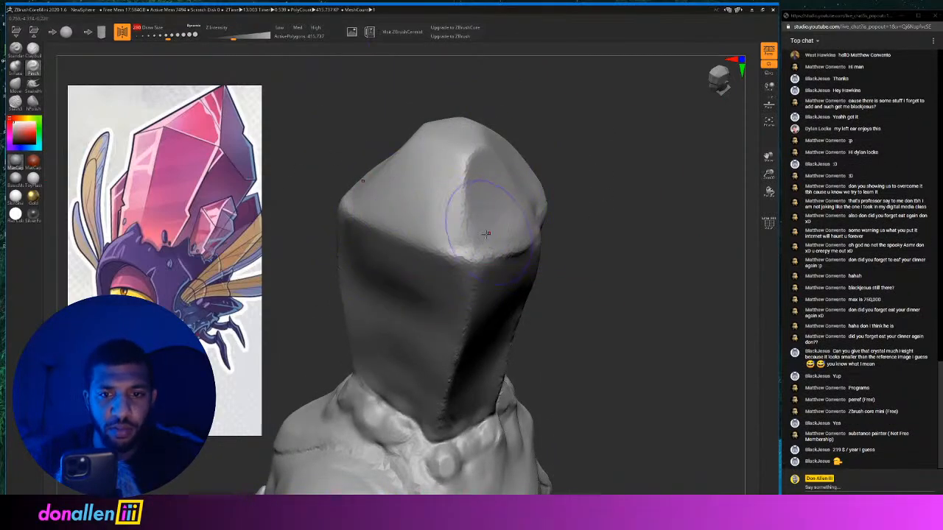
{"action": "mouse_move", "coordinate": [486, 234]}
{"action": "left_mouse_down"}
{"action": "mouse_move", "coordinate": [490, 206]}
{"action": "mouse_move", "coordinate": [476, 162]}
{"action": "left_mouse_up"}
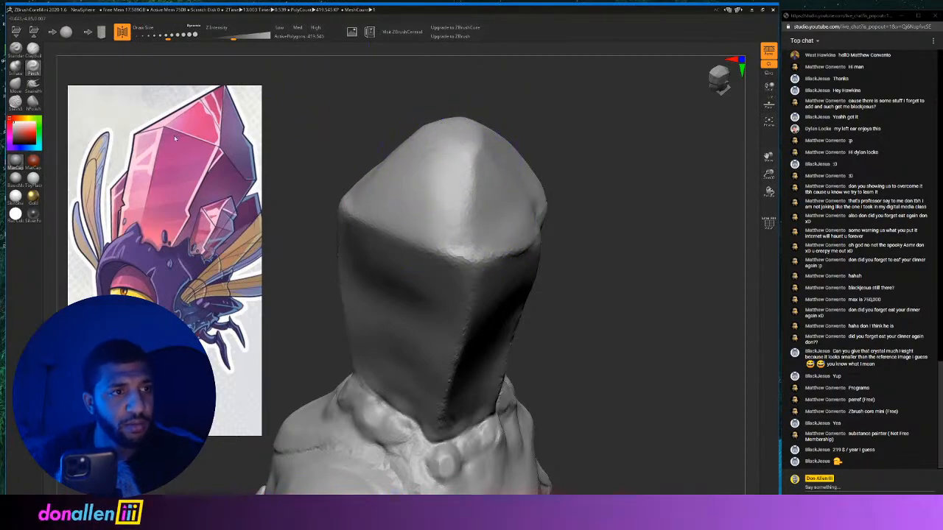
{"action": "left_click_drag", "start_coordinate": [479, 248], "coordinate": [474, 161]}
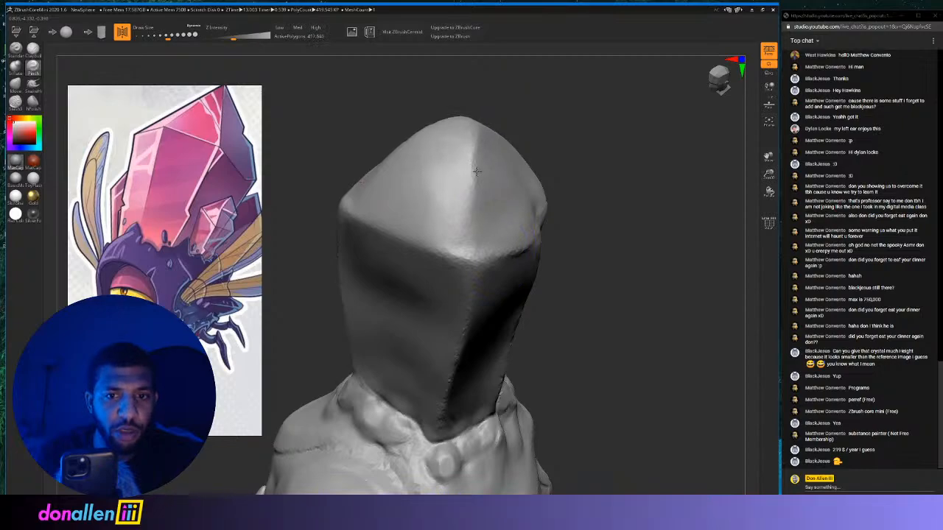
Sharpen the ridges running down the crystal's cap with the Pinch brush, working around the front, side and rear.
{"action": "mouse_move", "coordinate": [562, 108]}
{"action": "left_mouse_down"}
{"action": "mouse_move", "coordinate": [551, 80]}
{"action": "mouse_move", "coordinate": [583, 93]}
{"action": "mouse_move", "coordinate": [611, 150]}
{"action": "mouse_move", "coordinate": [574, 158]}
{"action": "left_mouse_up"}
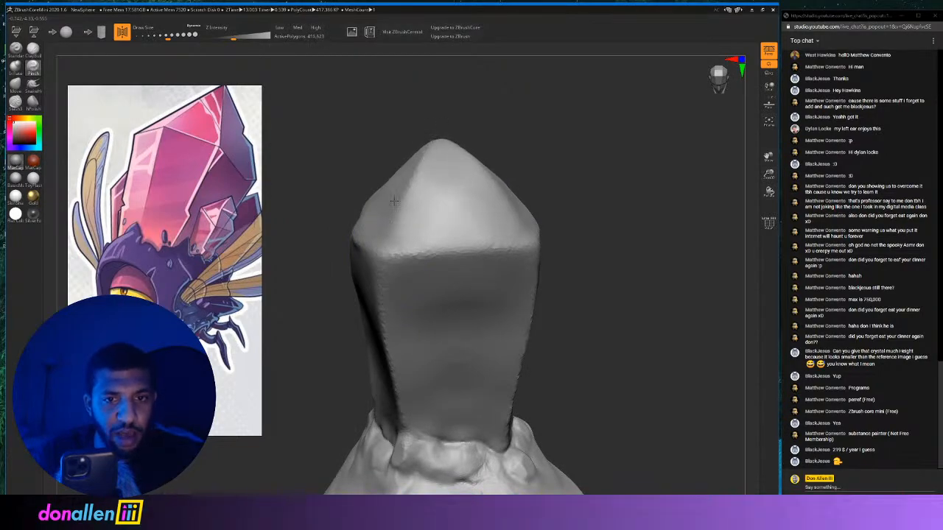
{"action": "mouse_move", "coordinate": [471, 151]}
{"action": "left_mouse_down"}
{"action": "mouse_move", "coordinate": [535, 133]}
{"action": "mouse_move", "coordinate": [559, 106]}
{"action": "mouse_move", "coordinate": [545, 109]}
{"action": "left_mouse_up"}
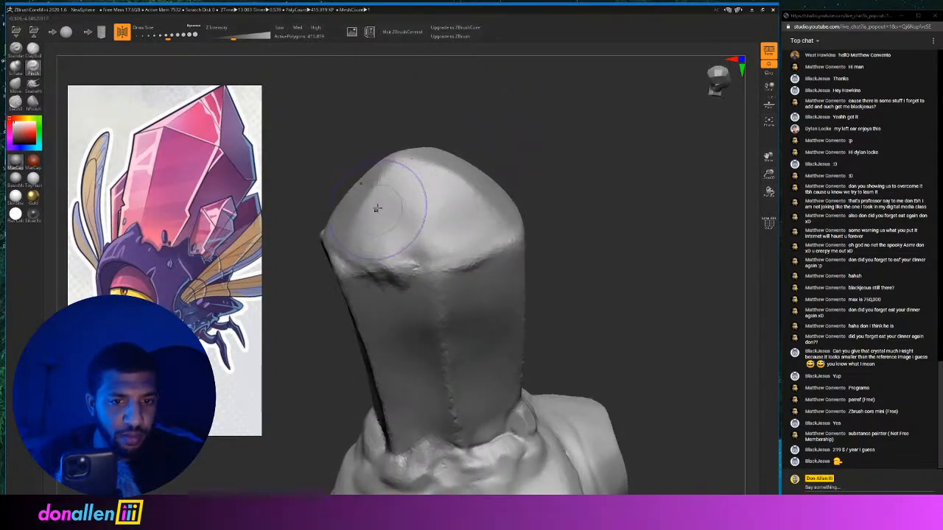
{"action": "mouse_move", "coordinate": [377, 209]}
{"action": "left_mouse_down"}
{"action": "mouse_move", "coordinate": [379, 200]}
{"action": "mouse_move", "coordinate": [354, 246]}
{"action": "mouse_move", "coordinate": [384, 171]}
{"action": "mouse_move", "coordinate": [335, 264]}
{"action": "mouse_move", "coordinate": [390, 159]}
{"action": "mouse_move", "coordinate": [465, 169]}
{"action": "mouse_move", "coordinate": [440, 156]}
{"action": "left_mouse_up"}
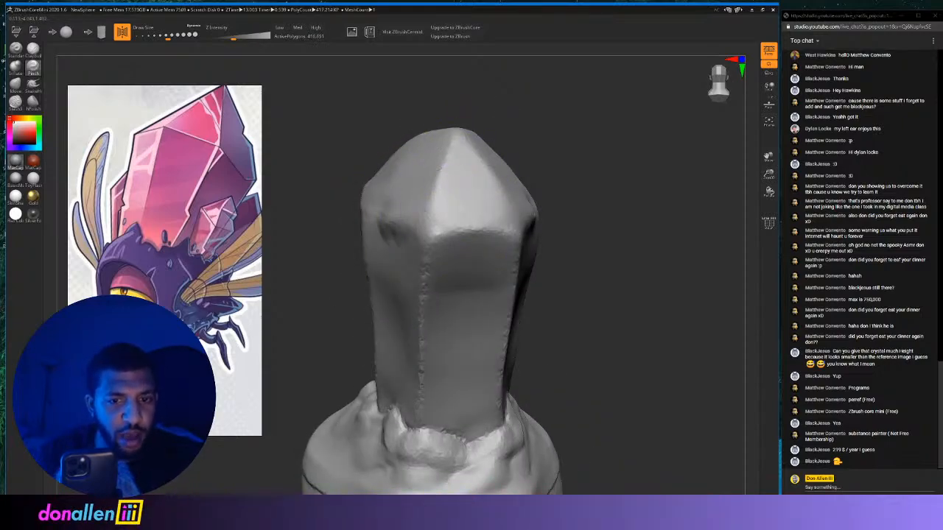
{"action": "right_click_drag", "start_coordinate": [503, 230], "coordinate": [560, 225]}
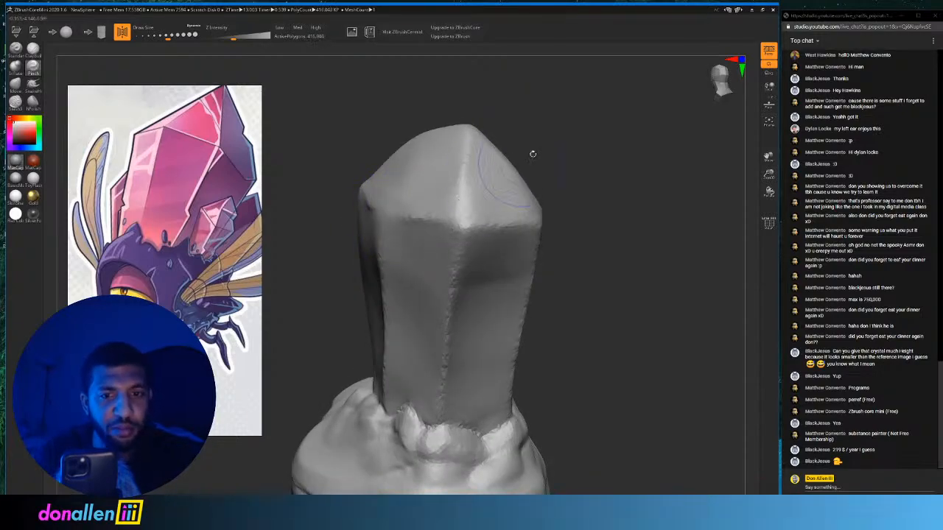
{"action": "mouse_move", "coordinate": [532, 154]}
{"action": "left_mouse_down"}
{"action": "mouse_move", "coordinate": [567, 145]}
{"action": "mouse_move", "coordinate": [592, 120]}
{"action": "mouse_move", "coordinate": [430, 156]}
{"action": "left_mouse_up"}
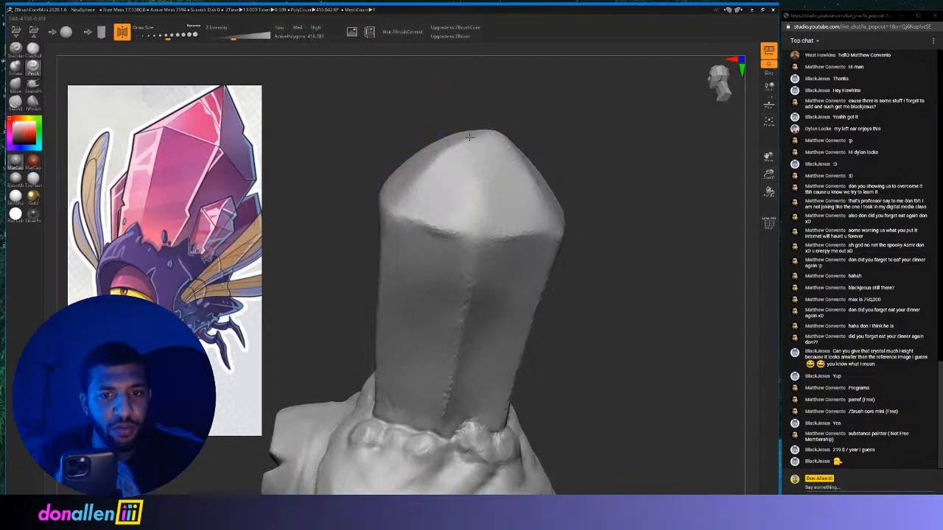
{"action": "left_click_drag", "start_coordinate": [474, 118], "coordinate": [557, 108]}
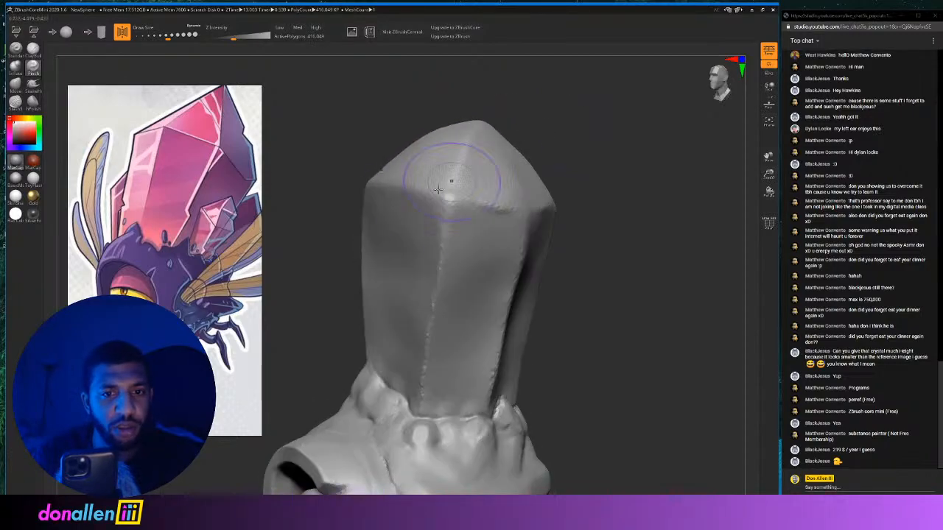
{"action": "mouse_move", "coordinate": [619, 213]}
{"action": "left_mouse_down", "text": "alt"}
{"action": "mouse_move", "coordinate": [629, 274]}
{"action": "mouse_move", "coordinate": [619, 170]}
{"action": "mouse_move", "coordinate": [599, 263]}
{"action": "mouse_move", "coordinate": [591, 234]}
{"action": "mouse_move", "coordinate": [568, 234]}
{"action": "mouse_move", "coordinate": [593, 217]}
{"action": "mouse_move", "coordinate": [615, 158]}
{"action": "mouse_move", "coordinate": [594, 95]}
{"action": "mouse_move", "coordinate": [567, 208]}
{"action": "mouse_move", "coordinate": [653, 198]}
{"action": "mouse_move", "coordinate": [640, 228]}
{"action": "mouse_move", "coordinate": [634, 147]}
{"action": "mouse_move", "coordinate": [624, 193]}
{"action": "mouse_move", "coordinate": [453, 185]}
{"action": "left_mouse_up", "text": "alt"}
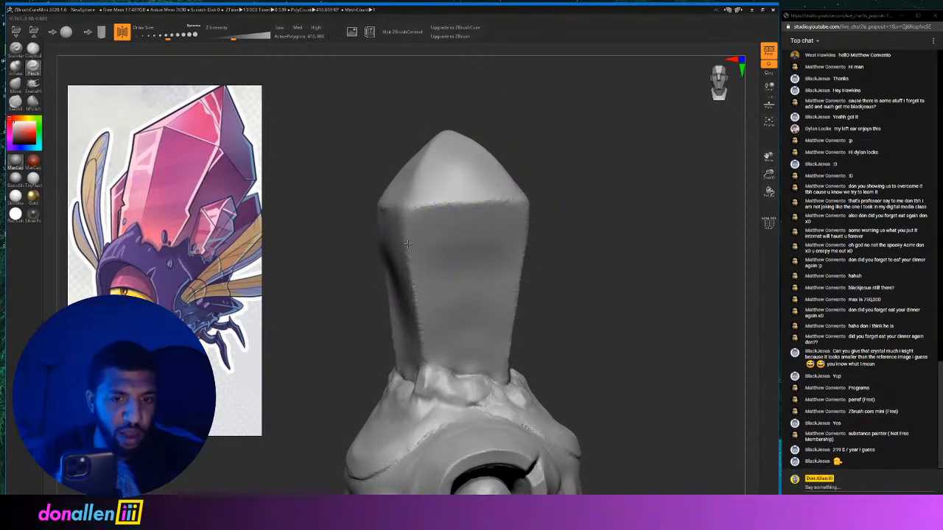
Tighten the rim between the crystal's cap and shaft using the Pinch brush at a smaller draw size.
{"action": "left_click_drag", "start_coordinate": [408, 244], "coordinate": [412, 213]}
{"action": "left_click_drag", "start_coordinate": [168, 35], "coordinate": [162, 34]}
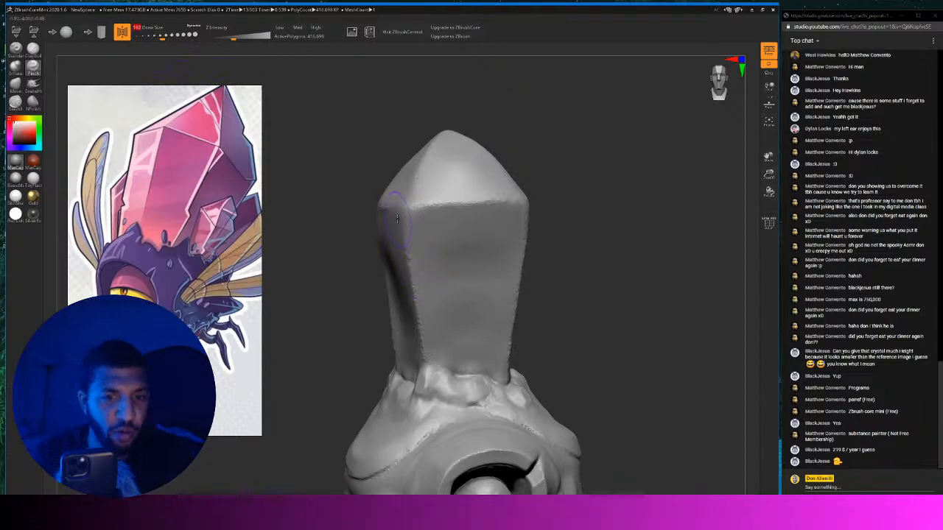
{"action": "left_click_drag", "start_coordinate": [550, 240], "coordinate": [567, 198]}
{"action": "mouse_move", "coordinate": [490, 203]}
{"action": "left_mouse_down"}
{"action": "mouse_move", "coordinate": [585, 210]}
{"action": "mouse_move", "coordinate": [564, 213]}
{"action": "mouse_move", "coordinate": [567, 203]}
{"action": "left_mouse_up"}
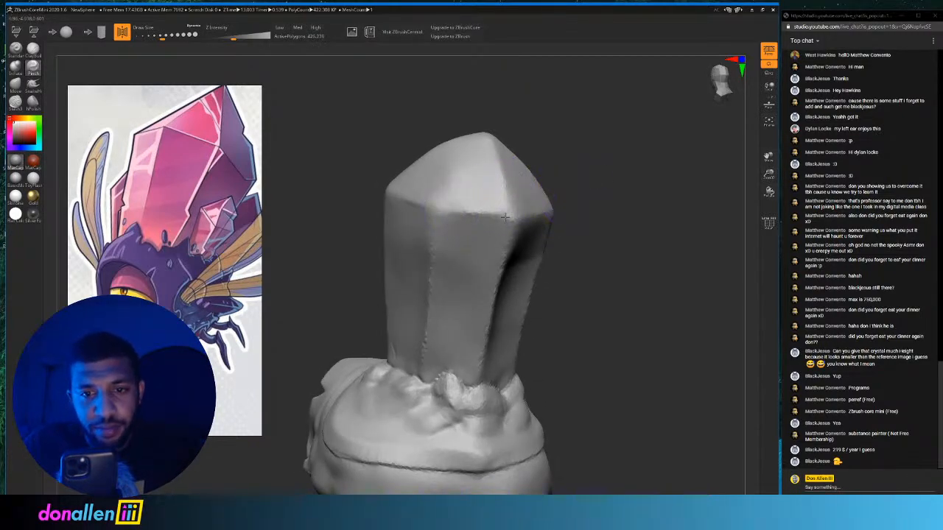
{"action": "left_click_drag", "start_coordinate": [504, 217], "coordinate": [463, 213]}
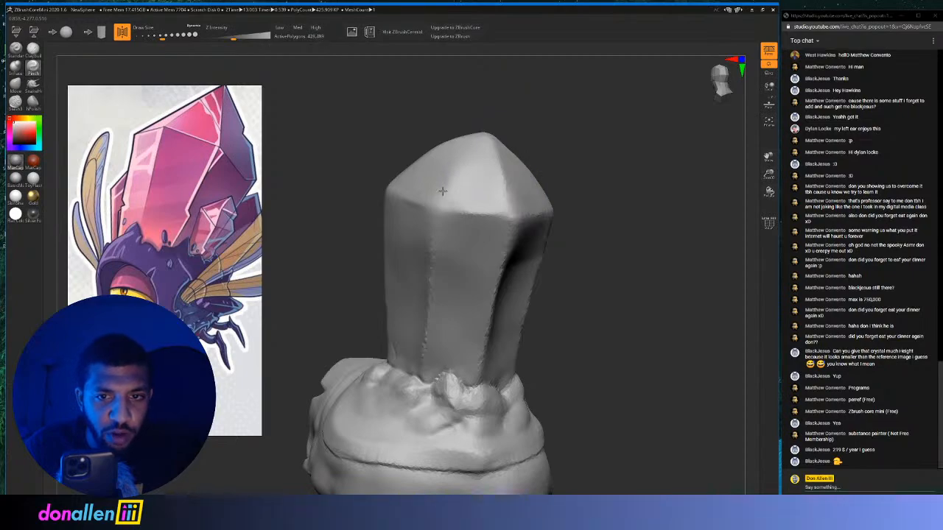
Pinch the rear cap ridges and the edges meeting at the crystal's tip to make them crisper.
{"action": "left_click_drag", "start_coordinate": [579, 120], "coordinate": [467, 185]}
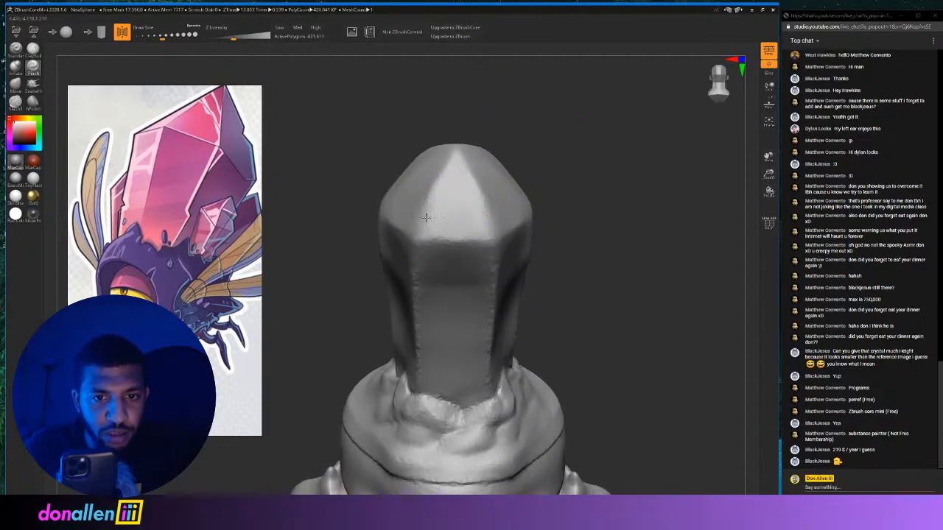
{"action": "left_click_drag", "start_coordinate": [472, 126], "coordinate": [516, 180]}
{"action": "left_click_drag", "start_coordinate": [419, 297], "coordinate": [411, 260]}
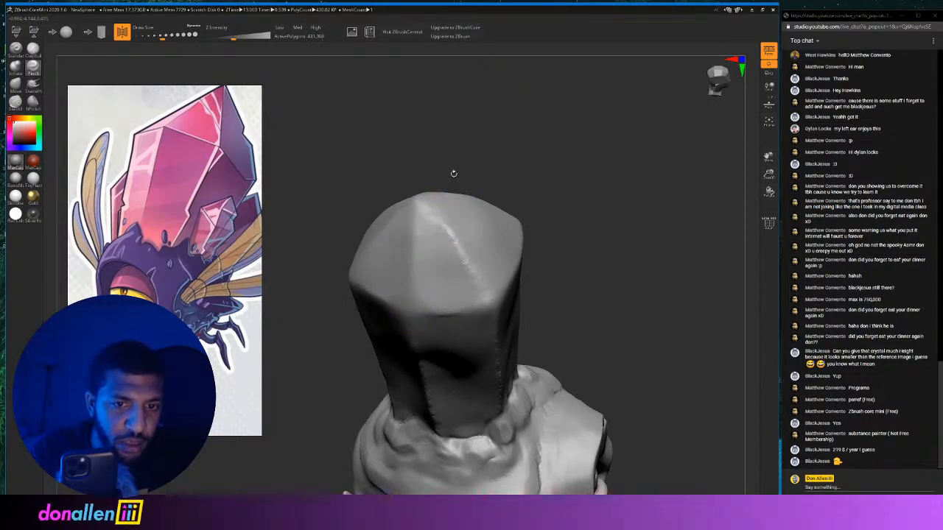
{"action": "mouse_move", "coordinate": [453, 170]}
{"action": "left_mouse_down"}
{"action": "mouse_move", "coordinate": [479, 183]}
{"action": "mouse_move", "coordinate": [479, 170]}
{"action": "mouse_move", "coordinate": [444, 411]}
{"action": "left_mouse_up"}
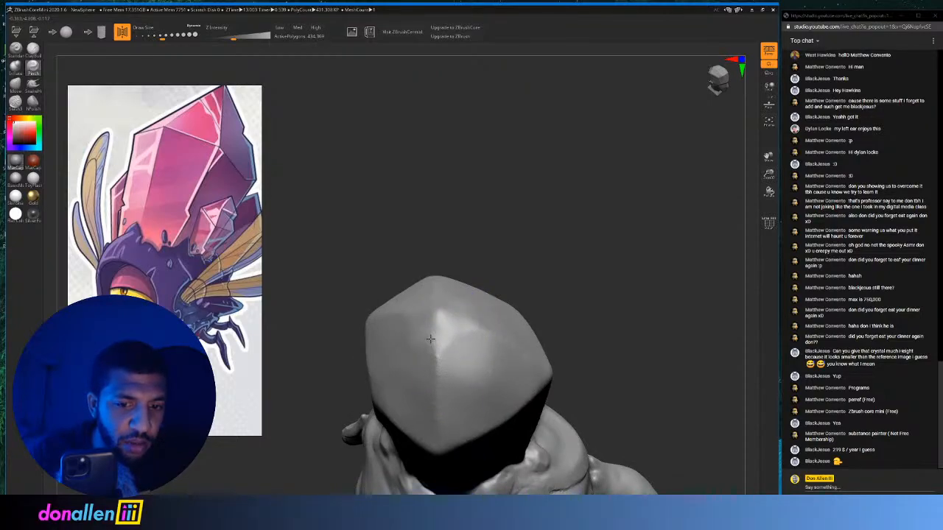
{"action": "left_click_drag", "start_coordinate": [519, 287], "coordinate": [618, 232]}
{"action": "left_click_drag", "start_coordinate": [644, 146], "coordinate": [577, 207], "text": "alt"}
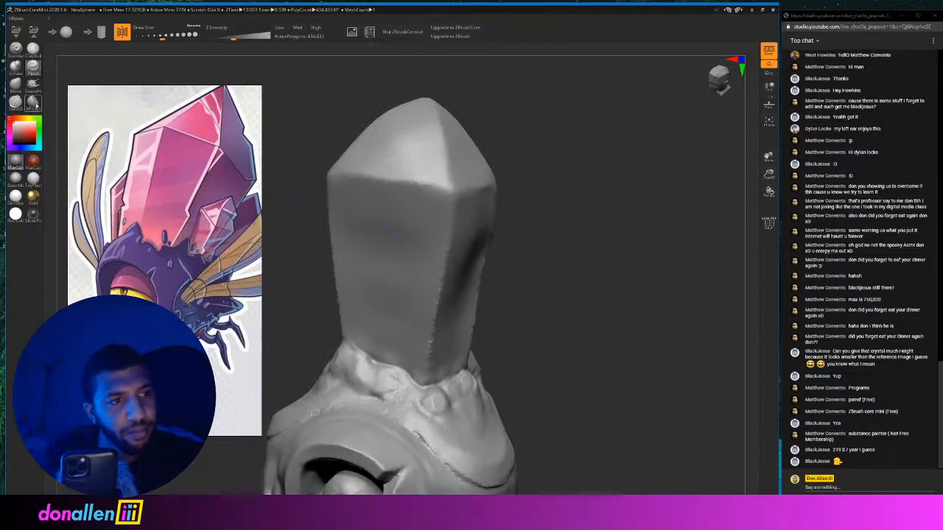
Flatten the front and side facets of the crystal's cap with the hPolish brush at a larger draw size.
{"action": "left_click", "coordinate": [35, 103]}
{"action": "left_click_drag", "start_coordinate": [162, 35], "coordinate": [172, 36]}
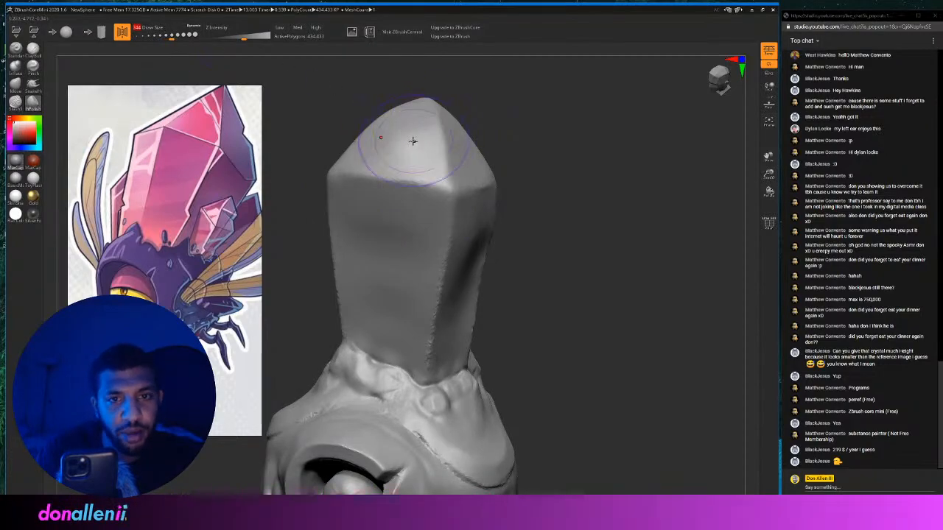
{"action": "mouse_move", "coordinate": [413, 141]}
{"action": "left_mouse_down"}
{"action": "mouse_move", "coordinate": [408, 111]}
{"action": "mouse_move", "coordinate": [385, 124]}
{"action": "mouse_move", "coordinate": [379, 151]}
{"action": "left_mouse_up"}
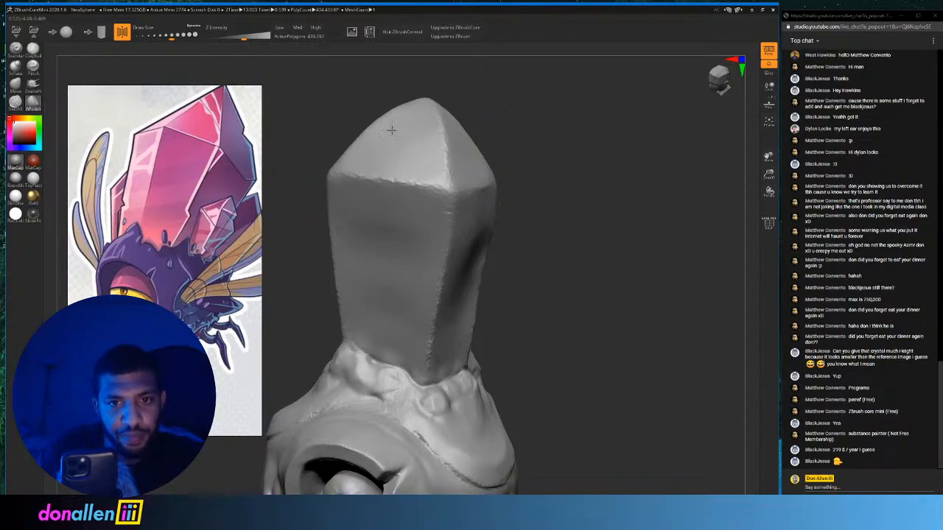
{"action": "left_click_drag", "start_coordinate": [532, 93], "coordinate": [484, 116]}
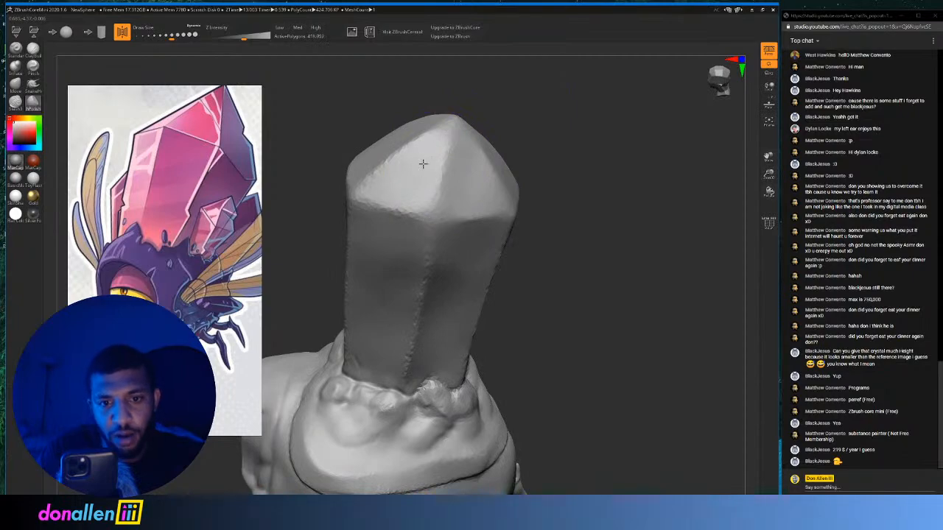
{"action": "left_click_drag", "start_coordinate": [424, 168], "coordinate": [448, 135]}
{"action": "left_click_drag", "start_coordinate": [464, 179], "coordinate": [468, 180]}
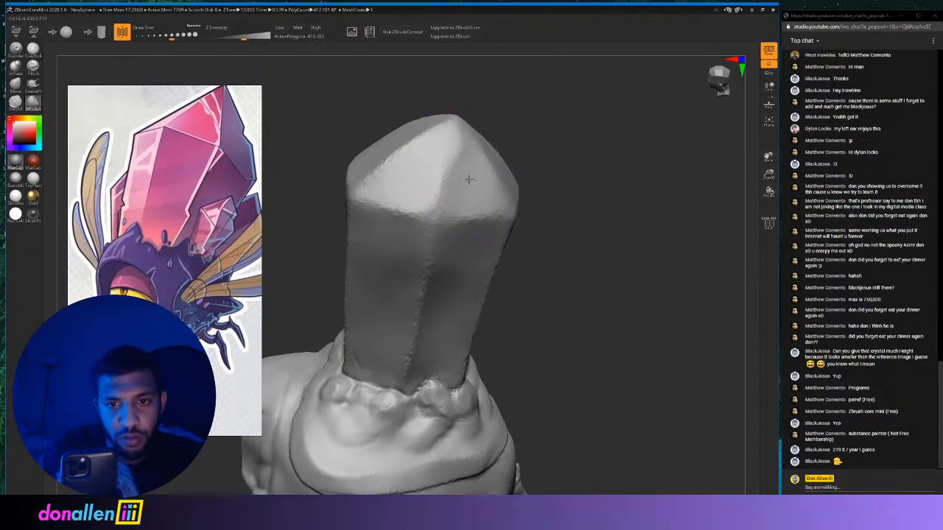
{"action": "left_click_drag", "start_coordinate": [554, 134], "coordinate": [514, 131]}
{"action": "mouse_move", "coordinate": [410, 159]}
{"action": "left_mouse_down"}
{"action": "mouse_move", "coordinate": [391, 193]}
{"action": "mouse_move", "coordinate": [404, 196]}
{"action": "mouse_move", "coordinate": [432, 160]}
{"action": "left_mouse_up"}
{"action": "mouse_move", "coordinate": [545, 107]}
{"action": "left_mouse_down"}
{"action": "mouse_move", "coordinate": [524, 111]}
{"action": "mouse_move", "coordinate": [509, 140]}
{"action": "left_mouse_up"}
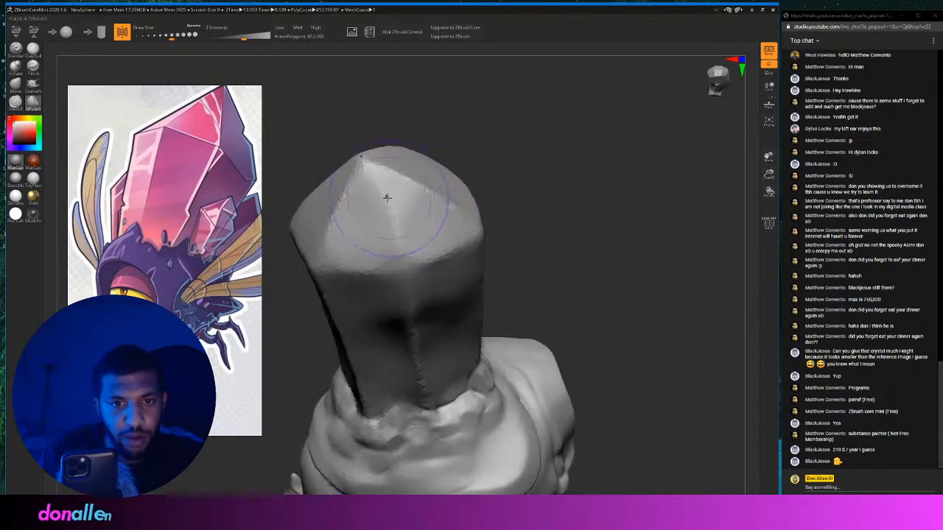
Polish the crystal's rear cap facets and the shaft faces below them into flat planes with hPolish.
{"action": "mouse_move", "coordinate": [387, 197]}
{"action": "left_mouse_down"}
{"action": "mouse_move", "coordinate": [406, 196]}
{"action": "mouse_move", "coordinate": [387, 185]}
{"action": "mouse_move", "coordinate": [431, 238]}
{"action": "left_mouse_up"}
{"action": "left_click_drag", "start_coordinate": [545, 137], "coordinate": [483, 134]}
{"action": "right_click_drag", "start_coordinate": [440, 178], "coordinate": [409, 217]}
{"action": "left_click_drag", "start_coordinate": [408, 217], "coordinate": [410, 252]}
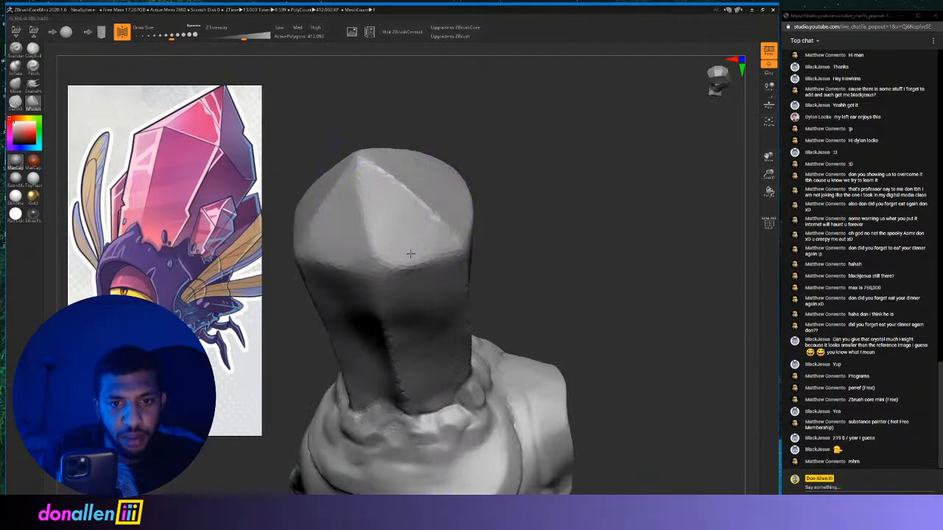
{"action": "mouse_move", "coordinate": [528, 181]}
{"action": "left_mouse_down"}
{"action": "mouse_move", "coordinate": [570, 139]}
{"action": "mouse_move", "coordinate": [547, 160]}
{"action": "left_mouse_up"}
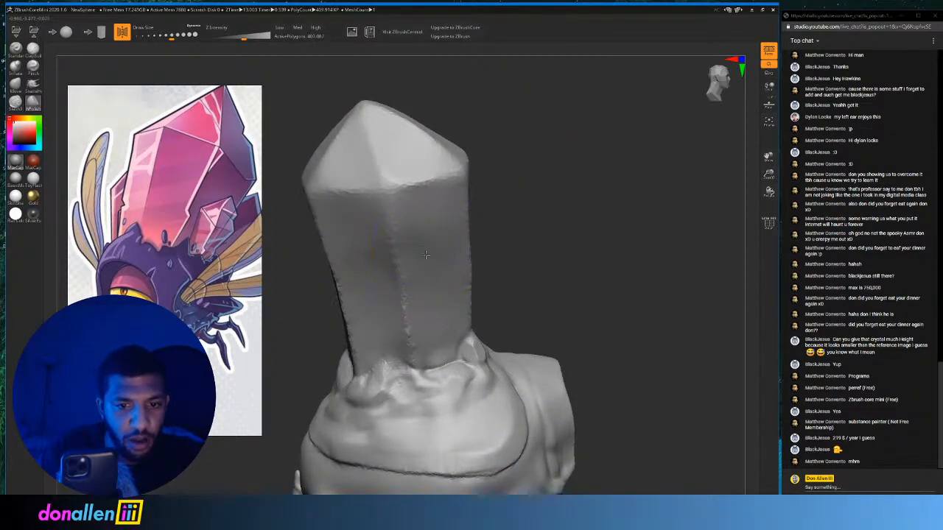
{"action": "left_click_drag", "start_coordinate": [569, 154], "coordinate": [430, 233]}
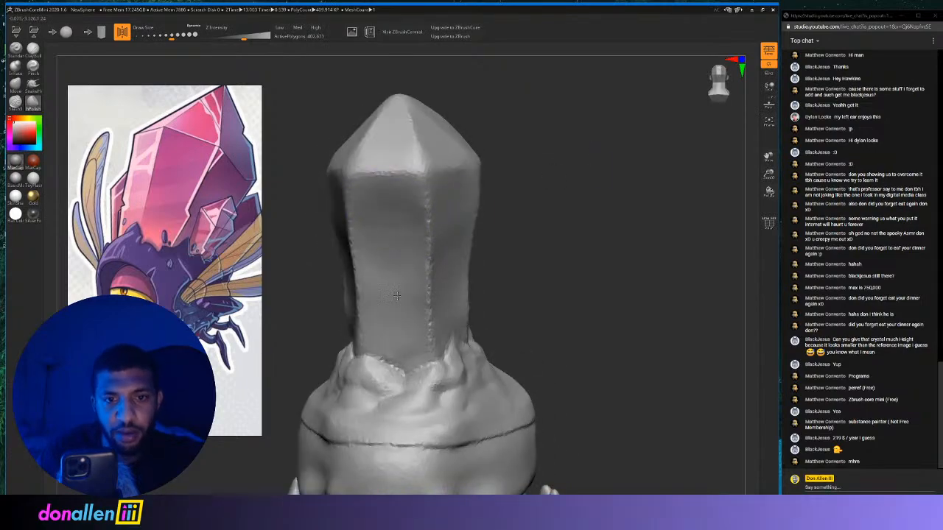
{"action": "mouse_move", "coordinate": [540, 160]}
{"action": "left_mouse_down"}
{"action": "mouse_move", "coordinate": [590, 143]}
{"action": "mouse_move", "coordinate": [562, 196]}
{"action": "mouse_move", "coordinate": [601, 146]}
{"action": "left_mouse_up"}
Build up and smooth the body shell just above its curved seam, using the clay brush at a reduced draw size.
{"action": "left_click_drag", "start_coordinate": [613, 247], "coordinate": [544, 248]}
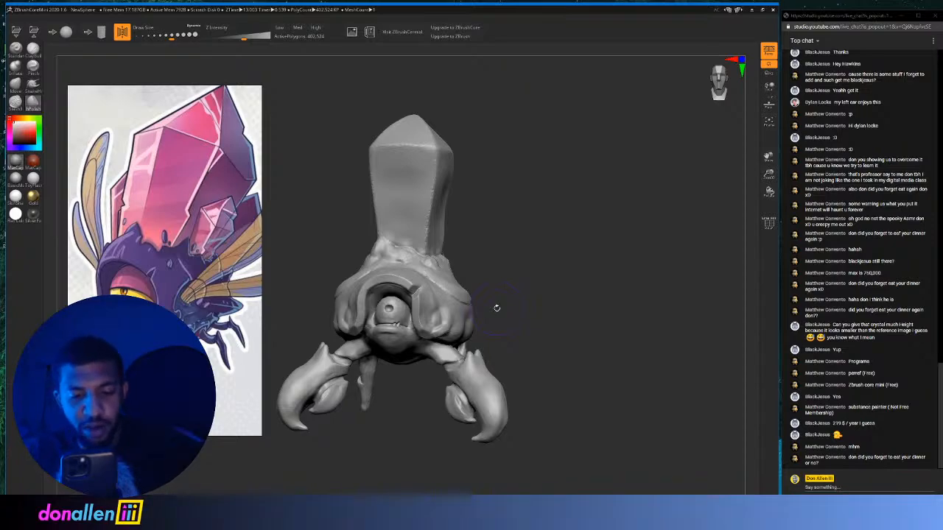
{"action": "mouse_move", "coordinate": [542, 211]}
{"action": "left_mouse_down"}
{"action": "mouse_move", "coordinate": [558, 236]}
{"action": "mouse_move", "coordinate": [507, 247]}
{"action": "mouse_move", "coordinate": [505, 229]}
{"action": "mouse_move", "coordinate": [518, 217]}
{"action": "mouse_move", "coordinate": [582, 213]}
{"action": "mouse_move", "coordinate": [554, 184]}
{"action": "mouse_move", "coordinate": [520, 183]}
{"action": "mouse_move", "coordinate": [599, 217]}
{"action": "mouse_move", "coordinate": [598, 238]}
{"action": "mouse_move", "coordinate": [552, 251]}
{"action": "mouse_move", "coordinate": [471, 242]}
{"action": "mouse_move", "coordinate": [484, 244]}
{"action": "left_mouse_up"}
{"action": "mouse_move", "coordinate": [604, 198]}
{"action": "left_mouse_down", "text": "alt"}
{"action": "mouse_move", "coordinate": [675, 164]}
{"action": "mouse_move", "coordinate": [617, 134]}
{"action": "mouse_move", "coordinate": [615, 177]}
{"action": "left_mouse_up", "text": "alt"}
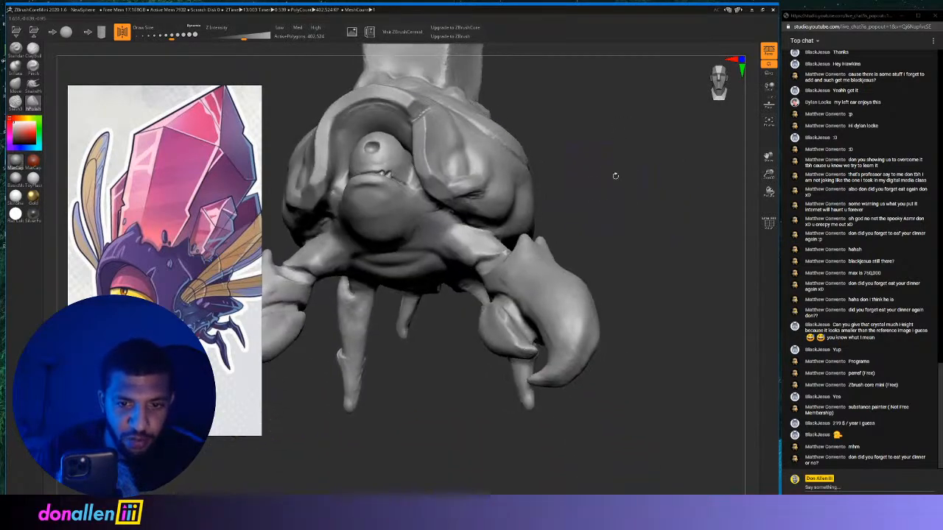
{"action": "mouse_move", "coordinate": [602, 119]}
{"action": "left_mouse_down"}
{"action": "mouse_move", "coordinate": [618, 165]}
{"action": "mouse_move", "coordinate": [602, 156]}
{"action": "mouse_move", "coordinate": [621, 174]}
{"action": "mouse_move", "coordinate": [588, 161]}
{"action": "mouse_move", "coordinate": [591, 192]}
{"action": "mouse_move", "coordinate": [663, 156]}
{"action": "mouse_move", "coordinate": [549, 222]}
{"action": "left_mouse_up"}
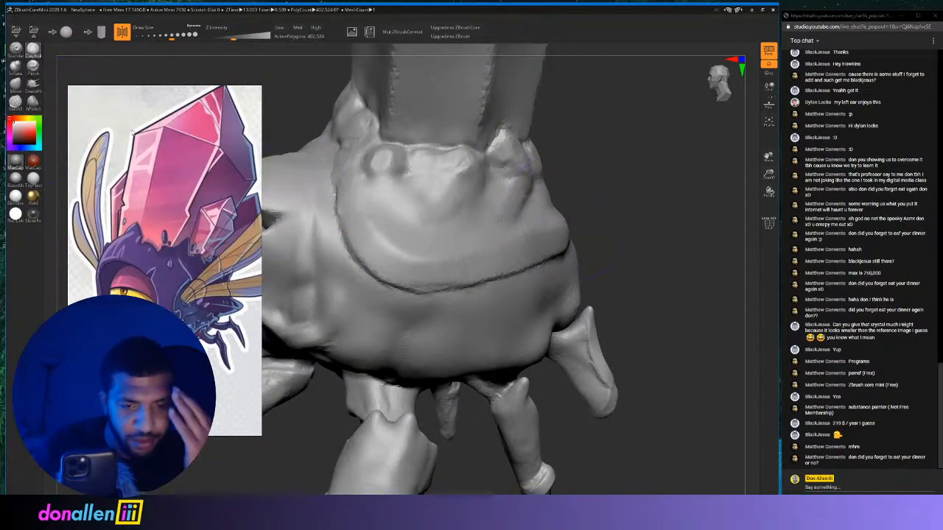
{"action": "key", "text": "bracketleft"}
{"action": "key", "text": "bracketleft"}
{"action": "key", "text": "bracketleft"}
{"action": "key", "text": "bracketleft"}
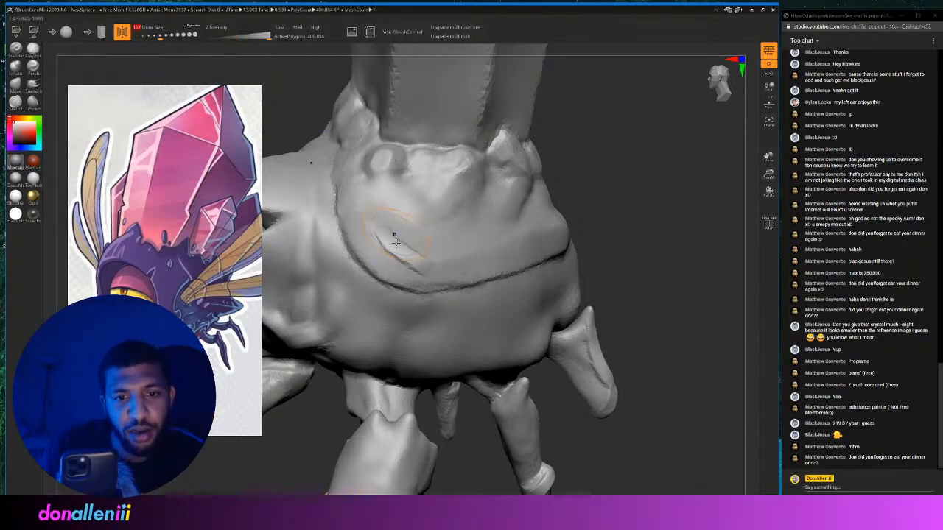
{"action": "mouse_move", "coordinate": [354, 221]}
{"action": "left_mouse_down"}
{"action": "mouse_move", "coordinate": [383, 263]}
{"action": "mouse_move", "coordinate": [441, 265]}
{"action": "left_mouse_up"}
{"action": "left_click_drag", "start_coordinate": [384, 232], "coordinate": [388, 241], "text": "shift"}
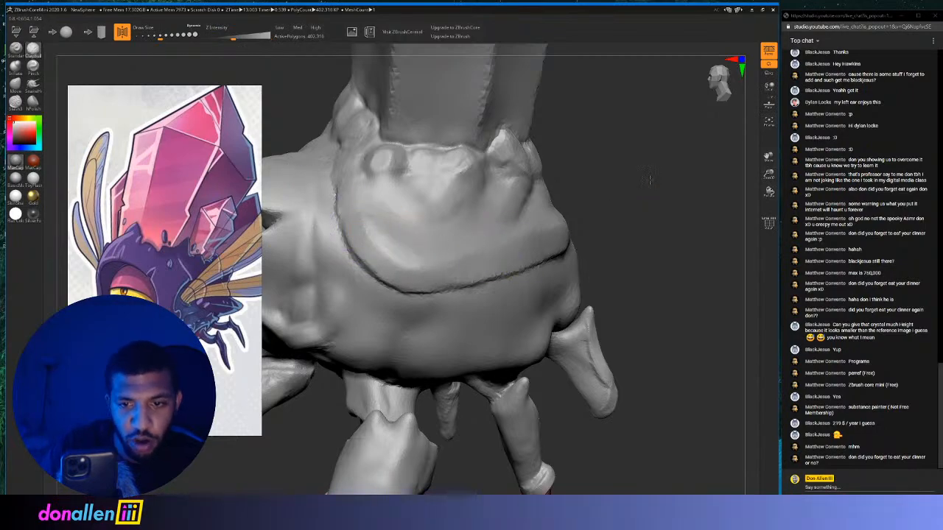
{"action": "left_click_drag", "start_coordinate": [650, 180], "coordinate": [507, 194]}
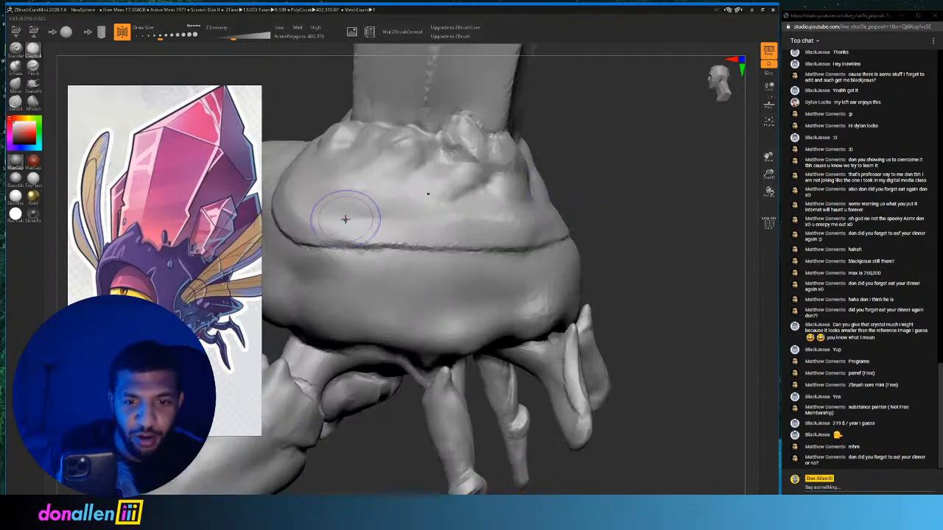
{"action": "mouse_move", "coordinate": [345, 219]}
{"action": "left_mouse_down"}
{"action": "mouse_move", "coordinate": [479, 202]}
{"action": "mouse_move", "coordinate": [509, 218]}
{"action": "mouse_move", "coordinate": [355, 222]}
{"action": "mouse_move", "coordinate": [479, 190]}
{"action": "left_mouse_up"}
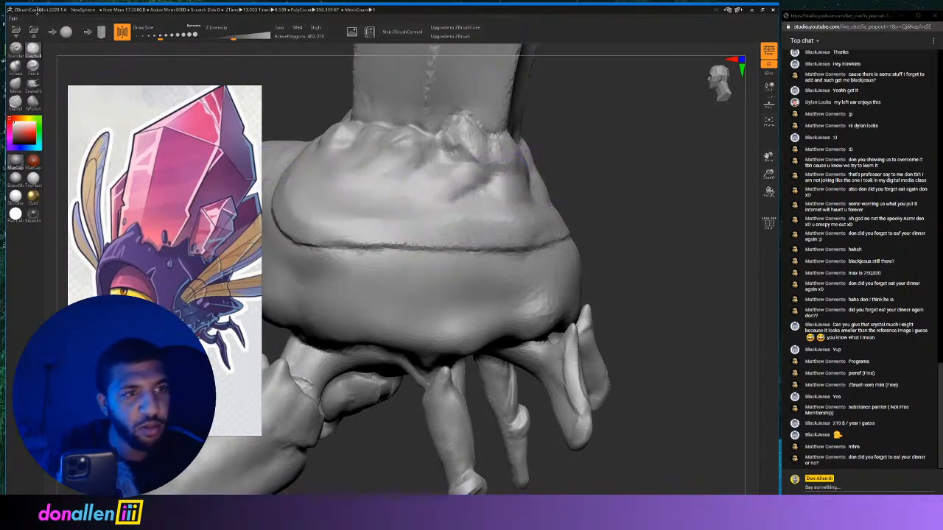
Sharpen the curved seam around the body shell with the Pinch brush, from the rear to the front.
{"action": "left_click", "coordinate": [34, 67]}
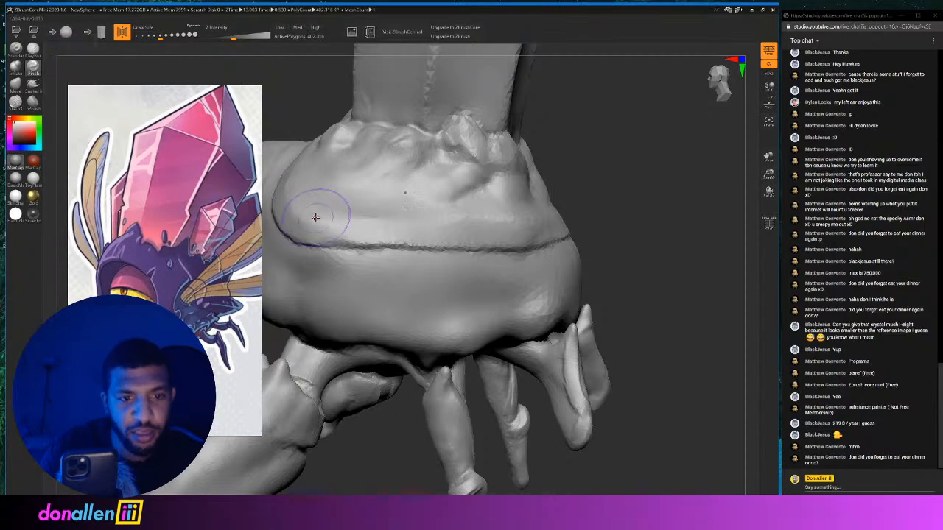
{"action": "mouse_move", "coordinate": [318, 218]}
{"action": "left_mouse_down"}
{"action": "mouse_move", "coordinate": [309, 199]}
{"action": "mouse_move", "coordinate": [437, 236]}
{"action": "mouse_move", "coordinate": [442, 221]}
{"action": "mouse_move", "coordinate": [516, 221]}
{"action": "mouse_move", "coordinate": [310, 219]}
{"action": "left_mouse_up"}
{"action": "mouse_move", "coordinate": [552, 171]}
{"action": "left_mouse_down"}
{"action": "mouse_move", "coordinate": [636, 177]}
{"action": "mouse_move", "coordinate": [663, 192]}
{"action": "mouse_move", "coordinate": [649, 183]}
{"action": "left_mouse_up"}
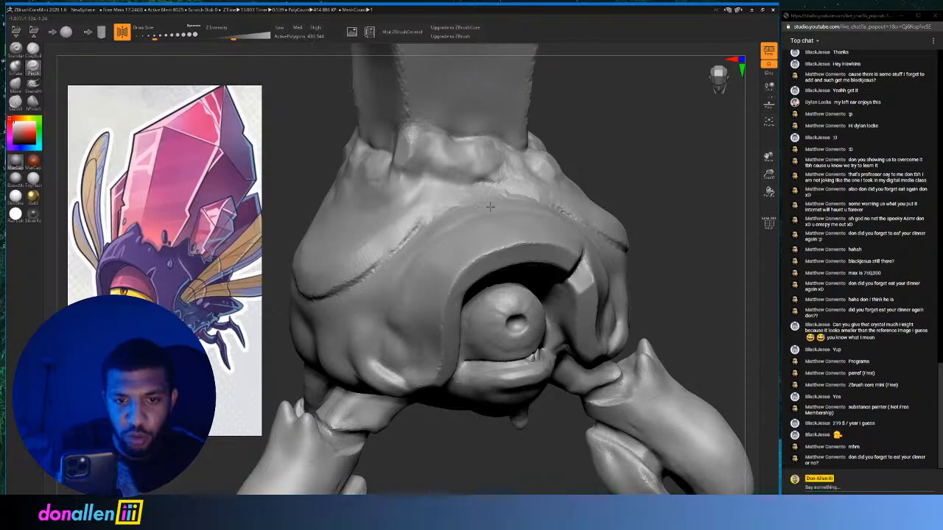
{"action": "mouse_move", "coordinate": [678, 159]}
{"action": "left_mouse_down"}
{"action": "mouse_move", "coordinate": [613, 164]}
{"action": "mouse_move", "coordinate": [560, 193]}
{"action": "left_mouse_up"}
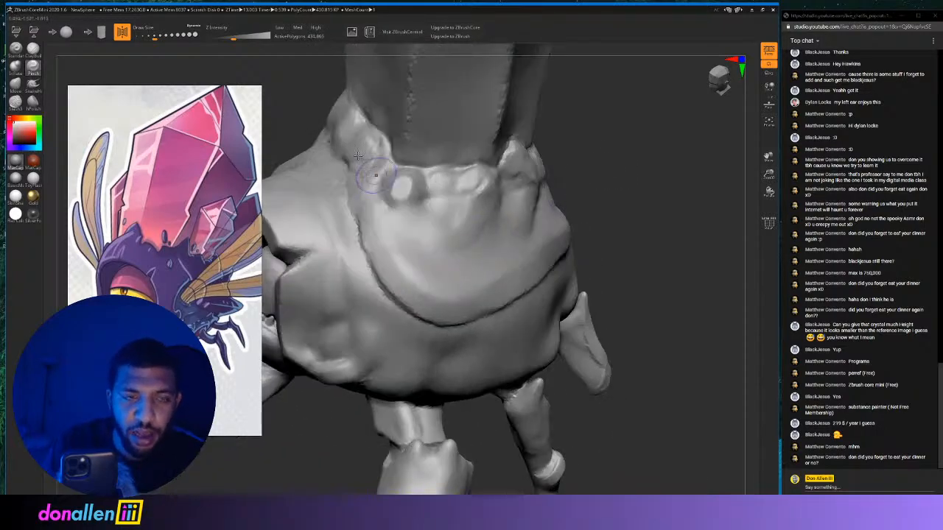
Build up the body shell's rim above the side seam with the Standard brush at a slightly adjusted draw size.
{"action": "left_click_drag", "start_coordinate": [157, 38], "coordinate": [160, 39]}
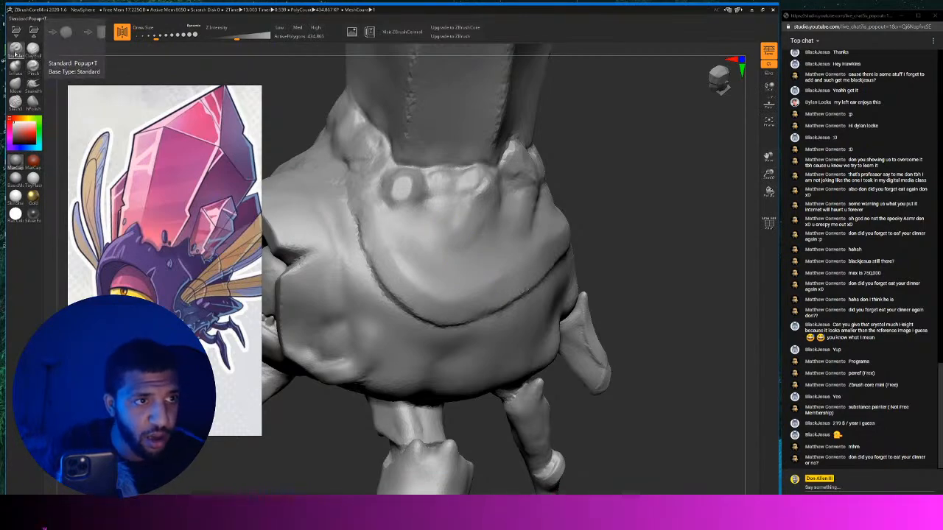
{"action": "left_click", "coordinate": [16, 51]}
{"action": "mouse_move", "coordinate": [474, 278]}
{"action": "left_mouse_down"}
{"action": "mouse_move", "coordinate": [538, 240]}
{"action": "mouse_move", "coordinate": [511, 258]}
{"action": "mouse_move", "coordinate": [537, 248]}
{"action": "mouse_move", "coordinate": [535, 266]}
{"action": "mouse_move", "coordinate": [539, 254]}
{"action": "mouse_move", "coordinate": [488, 267]}
{"action": "mouse_move", "coordinate": [451, 297]}
{"action": "mouse_move", "coordinate": [499, 254]}
{"action": "mouse_move", "coordinate": [453, 293]}
{"action": "left_mouse_up"}
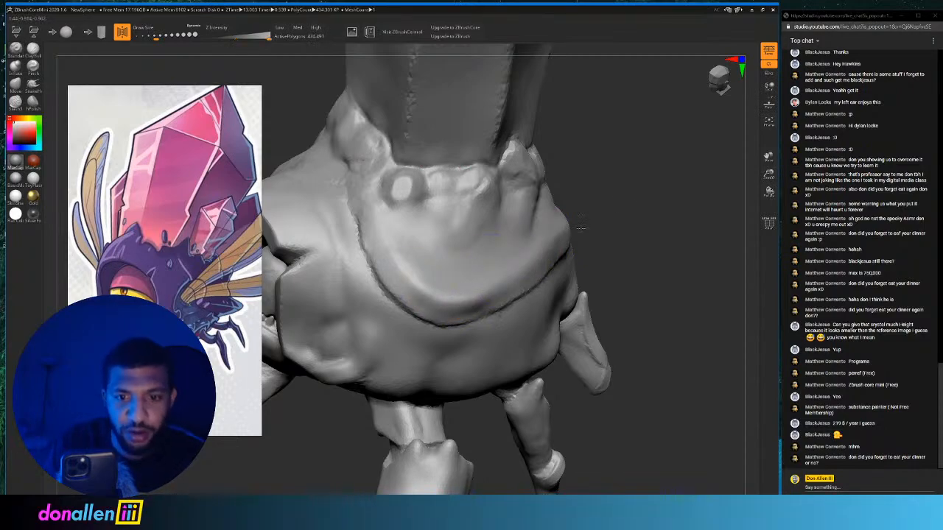
{"action": "mouse_move", "coordinate": [582, 227]}
{"action": "left_mouse_down"}
{"action": "mouse_move", "coordinate": [659, 181]}
{"action": "mouse_move", "coordinate": [600, 210]}
{"action": "left_mouse_up"}
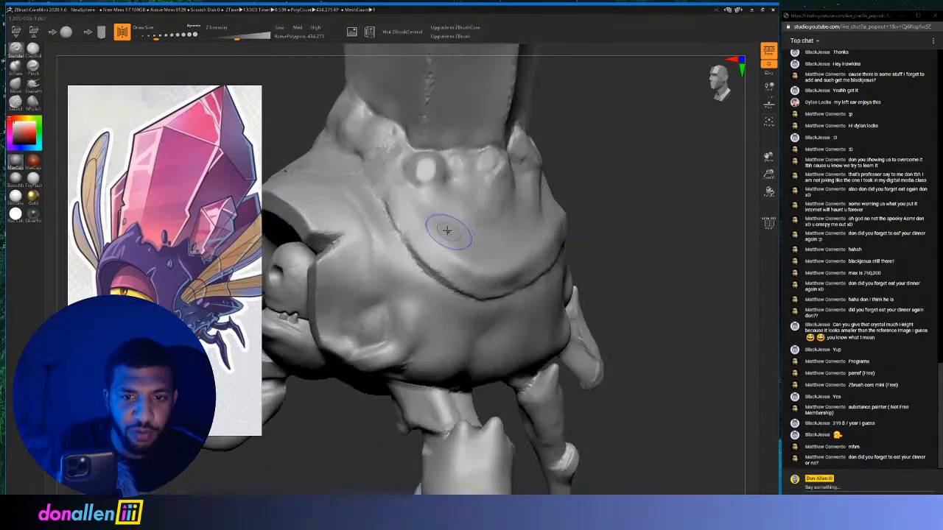
{"action": "left_click_drag", "start_coordinate": [648, 175], "coordinate": [635, 183]}
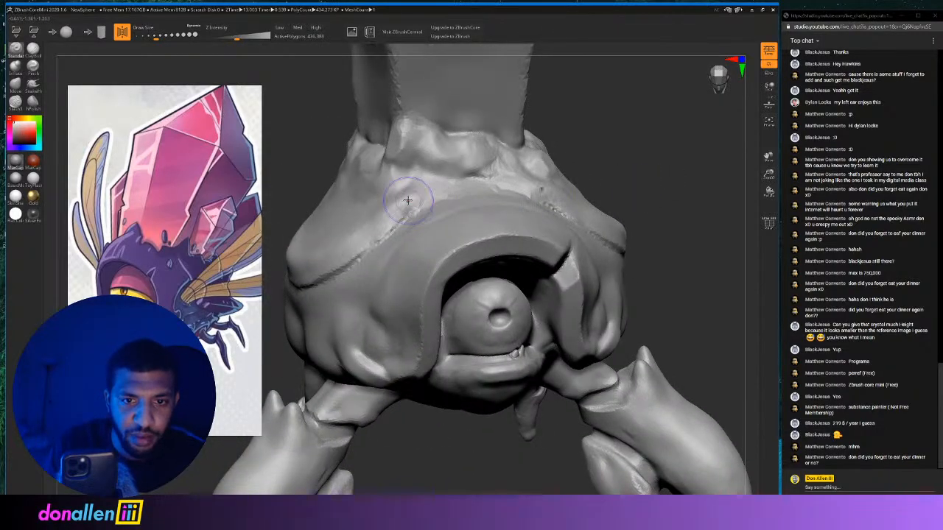
Raise the shell's rim across the front above the eye hood with the Standard brush and tighten its crease with Pinch.
{"action": "left_click_drag", "start_coordinate": [407, 200], "coordinate": [528, 203]}
{"action": "left_click_drag", "start_coordinate": [606, 179], "coordinate": [682, 167]}
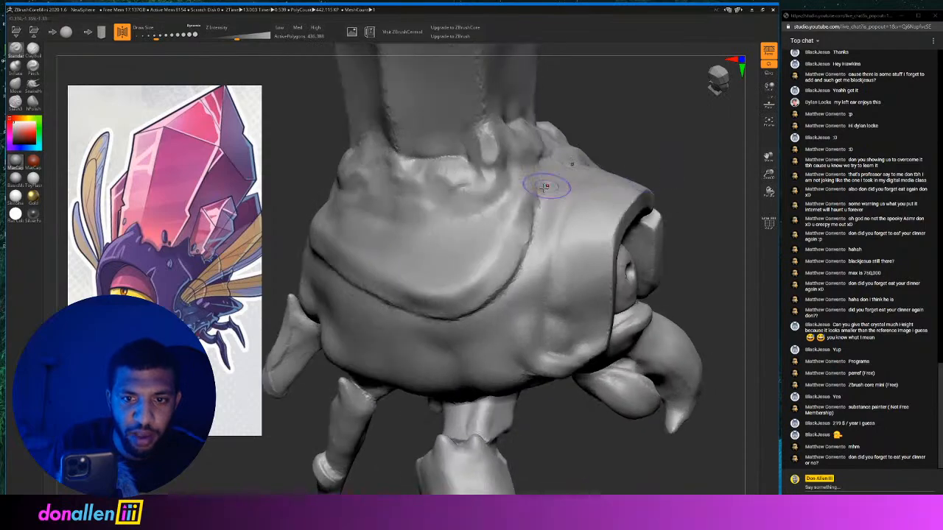
{"action": "mouse_move", "coordinate": [571, 154]}
{"action": "left_mouse_down"}
{"action": "mouse_move", "coordinate": [510, 233]}
{"action": "mouse_move", "coordinate": [577, 168]}
{"action": "mouse_move", "coordinate": [537, 227]}
{"action": "left_mouse_up"}
{"action": "left_click_drag", "start_coordinate": [557, 169], "coordinate": [586, 171]}
{"action": "mouse_move", "coordinate": [648, 151]}
{"action": "left_mouse_down"}
{"action": "mouse_move", "coordinate": [607, 137]}
{"action": "mouse_move", "coordinate": [590, 157]}
{"action": "left_mouse_up"}
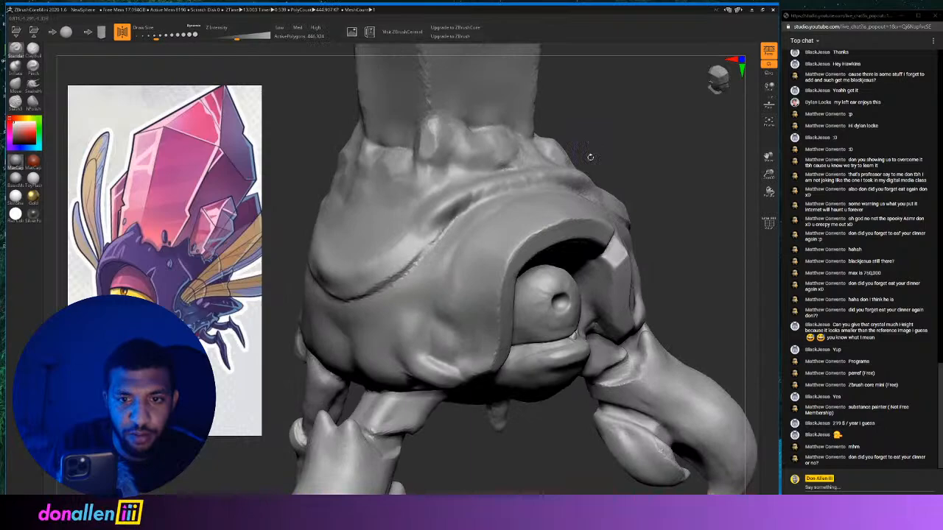
{"action": "left_click", "coordinate": [33, 68]}
{"action": "left_click_drag", "start_coordinate": [655, 135], "coordinate": [364, 140]}
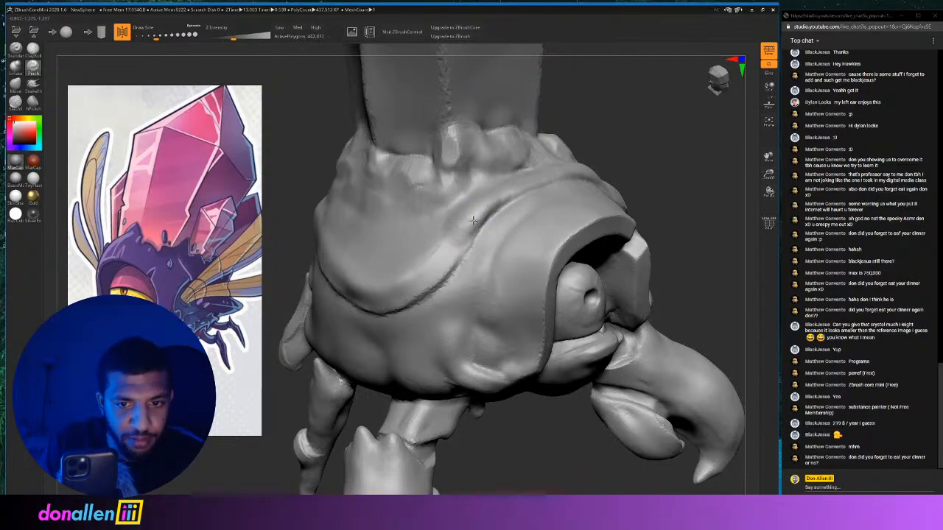
Raise a continuous ridge along the shell's edge above the rear seam with the Standard brush.
{"action": "mouse_move", "coordinate": [669, 146]}
{"action": "left_mouse_down"}
{"action": "mouse_move", "coordinate": [580, 199]}
{"action": "mouse_move", "coordinate": [592, 198]}
{"action": "mouse_move", "coordinate": [592, 251]}
{"action": "left_mouse_up"}
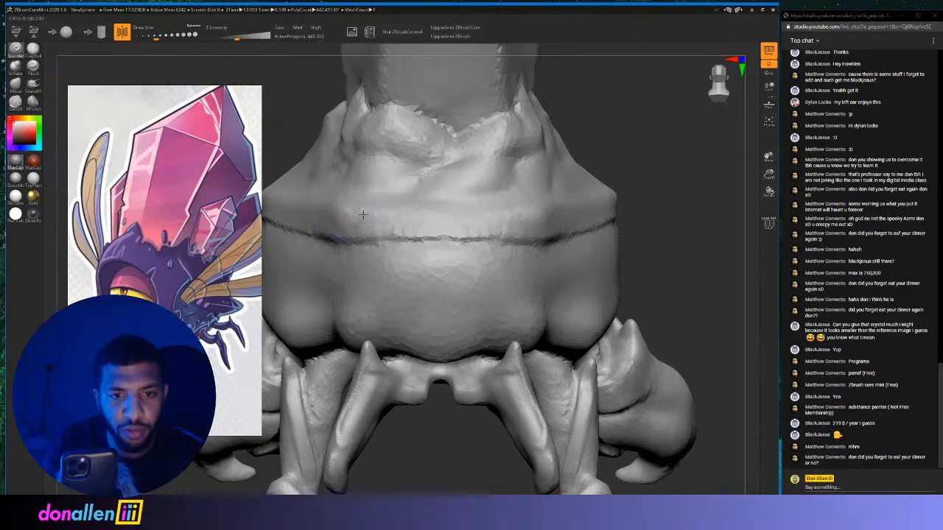
{"action": "left_click_drag", "start_coordinate": [363, 214], "coordinate": [452, 213]}
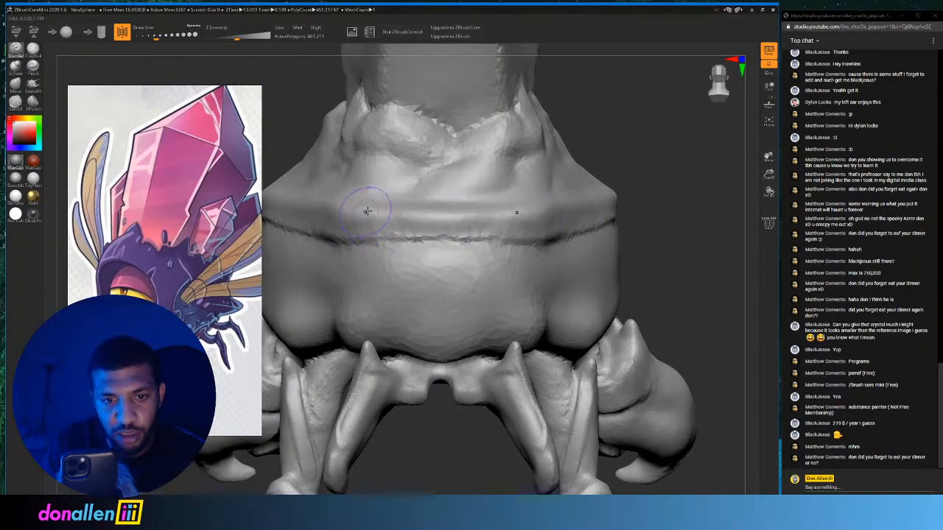
{"action": "left_click_drag", "start_coordinate": [546, 219], "coordinate": [456, 210]}
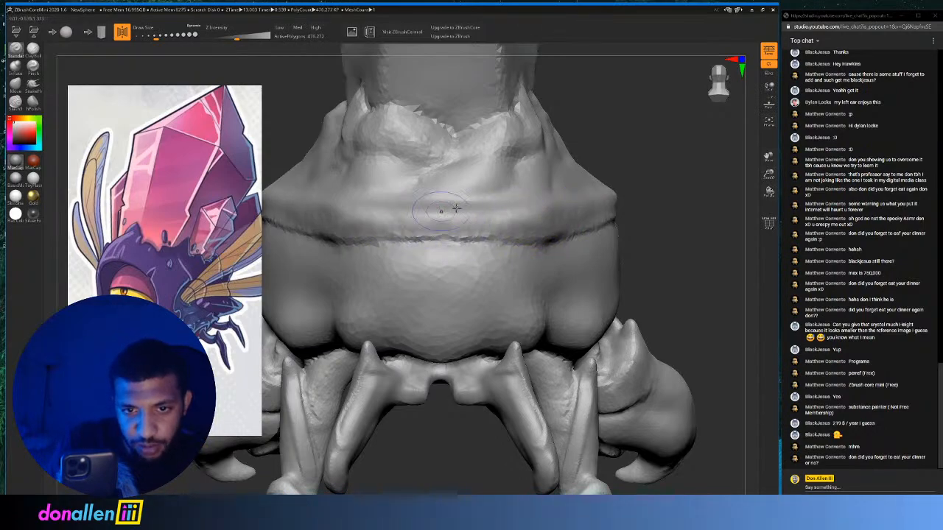
{"action": "mouse_move", "coordinate": [543, 224]}
{"action": "left_mouse_down"}
{"action": "mouse_move", "coordinate": [492, 214]}
{"action": "mouse_move", "coordinate": [372, 220]}
{"action": "mouse_move", "coordinate": [576, 207]}
{"action": "left_mouse_up"}
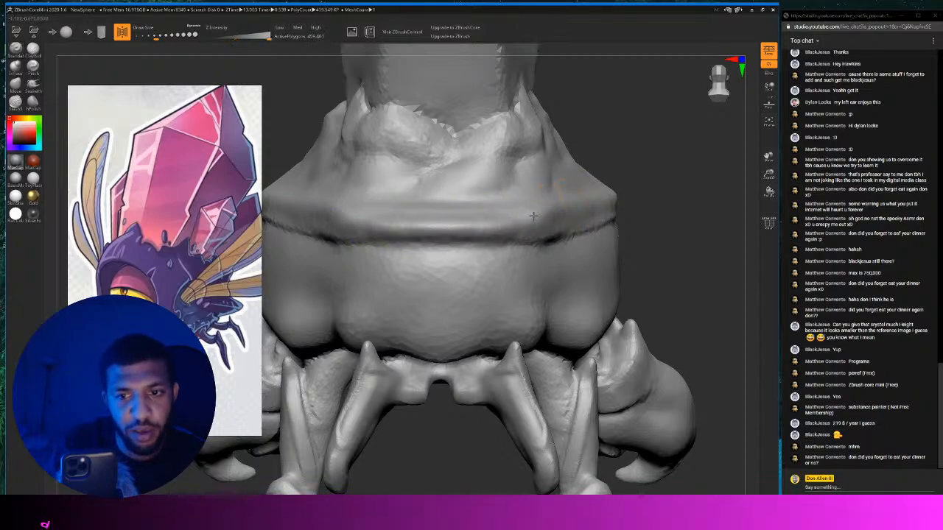
Undo the trial stroke around the rear corner and smooth the ridge and seam there at a larger draw size.
{"action": "mouse_move", "coordinate": [534, 217]}
{"action": "right_mouse_down"}
{"action": "mouse_move", "coordinate": [619, 174]}
{"action": "mouse_move", "coordinate": [461, 207]}
{"action": "right_mouse_up"}
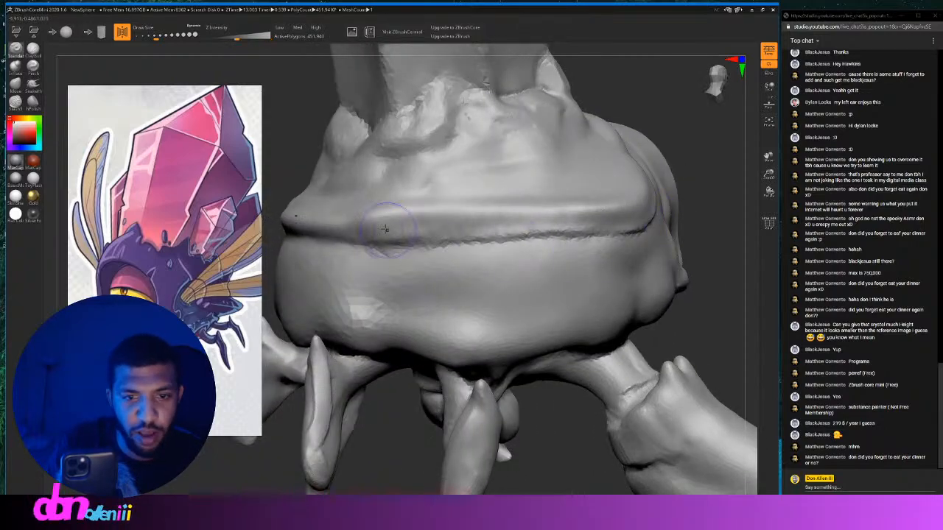
{"action": "left_click_drag", "start_coordinate": [389, 229], "coordinate": [611, 225]}
{"action": "key", "text": "ctrl+z"}
{"action": "left_click", "coordinate": [159, 34]}
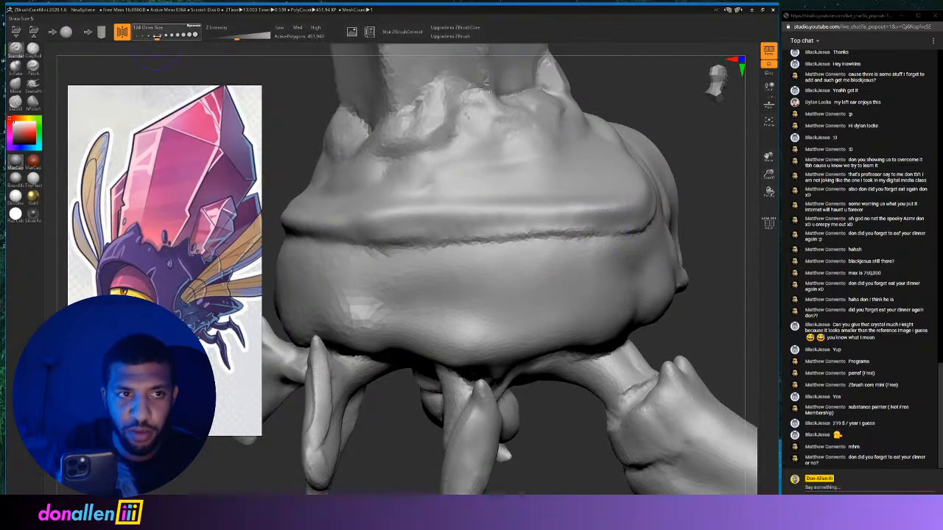
{"action": "mouse_move", "coordinate": [411, 223]}
{"action": "left_mouse_down", "text": "shift"}
{"action": "mouse_move", "coordinate": [614, 221]}
{"action": "mouse_move", "coordinate": [367, 237]}
{"action": "mouse_move", "coordinate": [479, 219]}
{"action": "left_mouse_up", "text": "shift"}
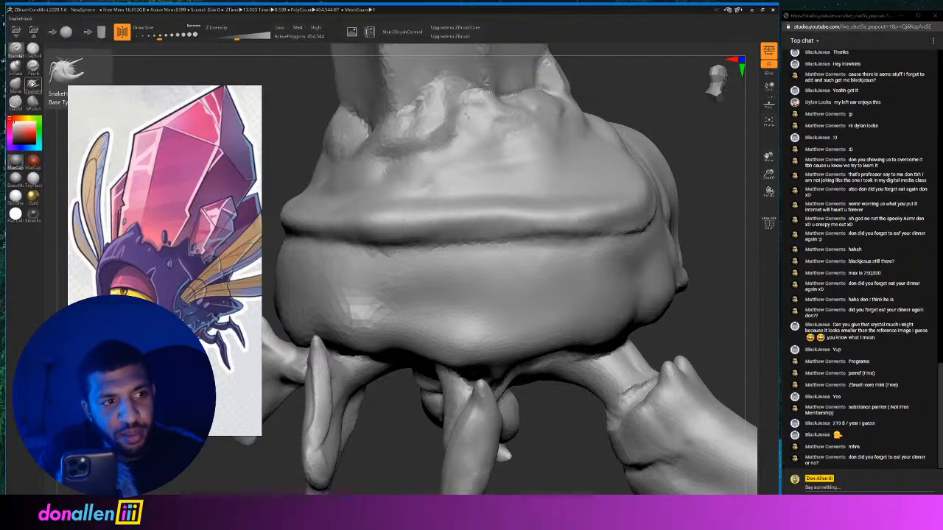
Sharpen the crease beneath the rear ridge with the Pinch brush, reducing the draw size for finer strokes.
{"action": "left_click", "coordinate": [34, 67]}
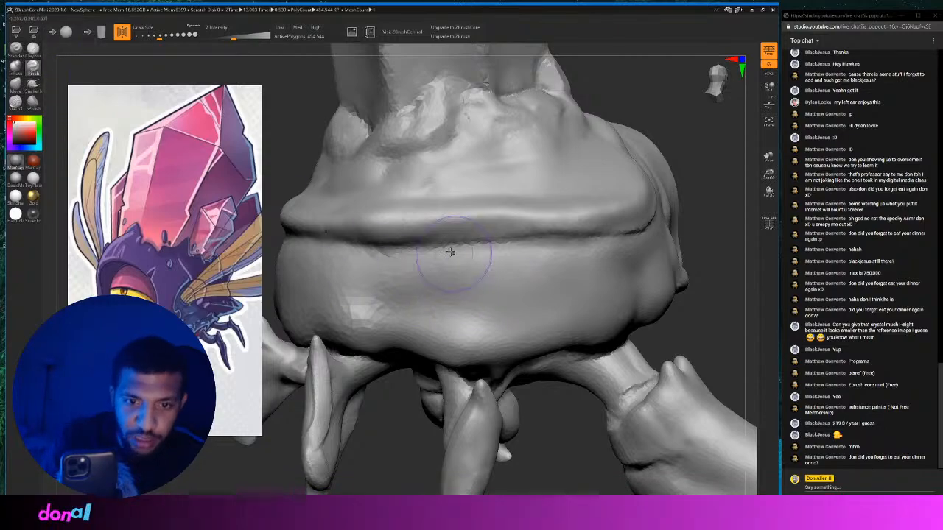
{"action": "left_click_drag", "start_coordinate": [451, 252], "coordinate": [499, 241]}
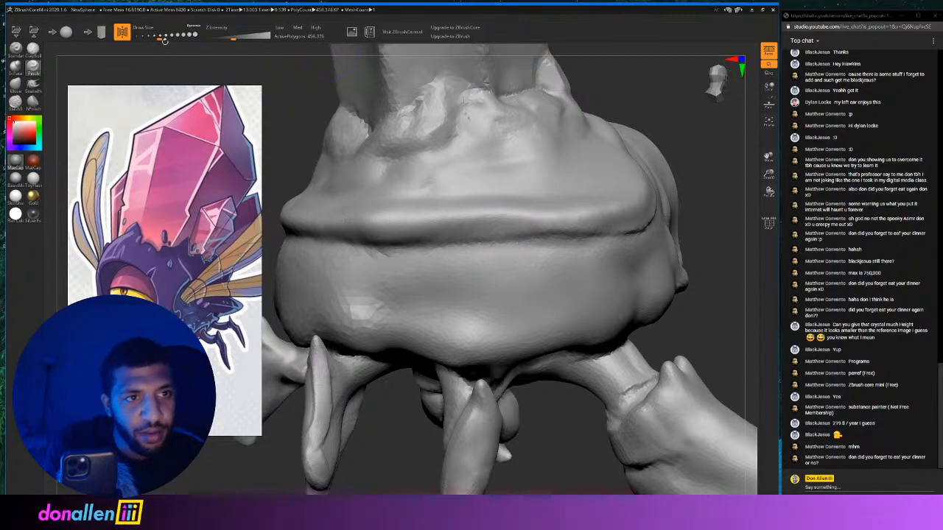
{"action": "left_click_drag", "start_coordinate": [162, 37], "coordinate": [156, 39]}
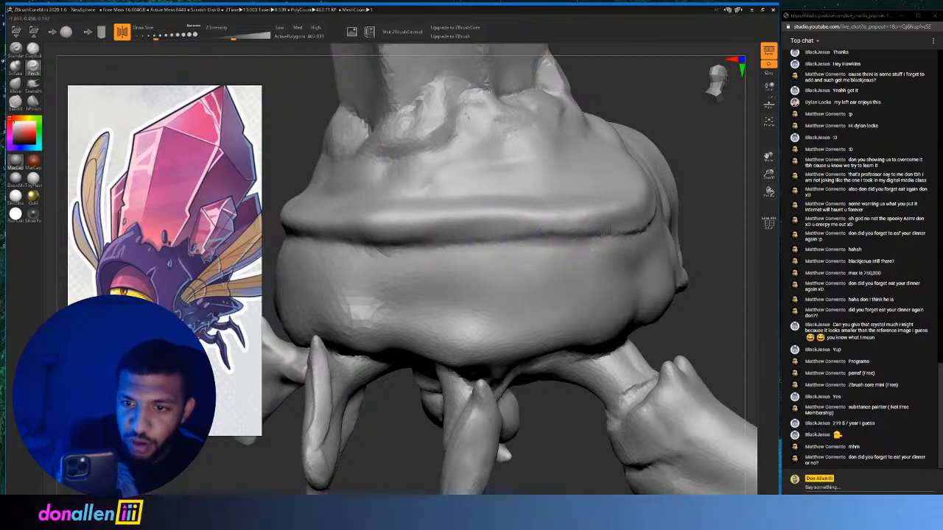
{"action": "left_click_drag", "start_coordinate": [725, 99], "coordinate": [674, 196]}
{"action": "left_click_drag", "start_coordinate": [562, 172], "coordinate": [609, 218]}
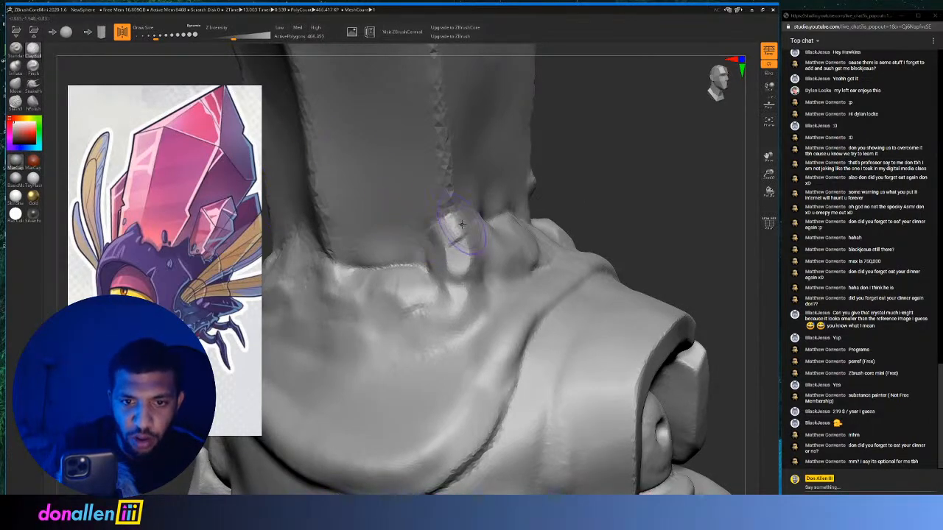
{"action": "left_click_drag", "start_coordinate": [461, 218], "coordinate": [520, 192]}
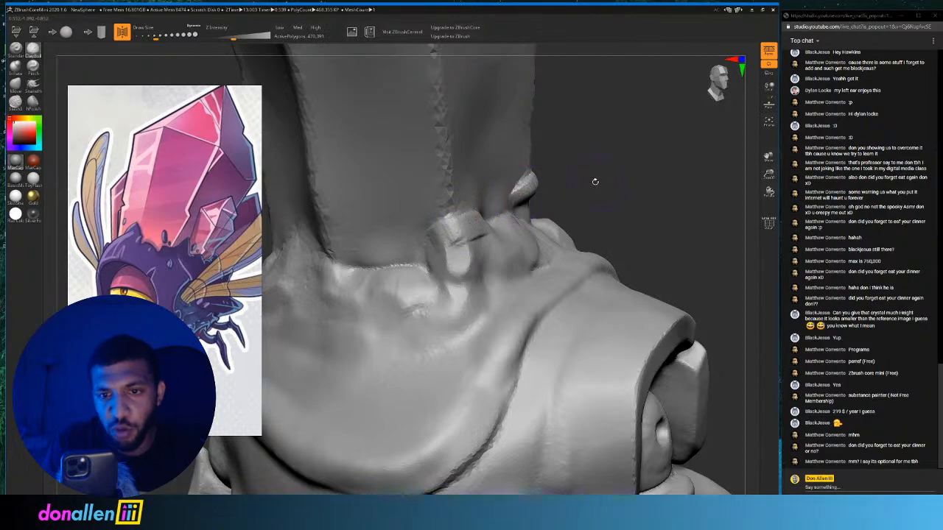
{"action": "key", "text": "ctrl+z"}
{"action": "key", "text": "ctrl+z"}
Turn off X symmetry and build up a rounded clay lump over one corner of the crystal's base.
{"action": "mouse_move", "coordinate": [624, 174]}
{"action": "left_mouse_down"}
{"action": "mouse_move", "coordinate": [616, 170]}
{"action": "mouse_move", "coordinate": [632, 136]}
{"action": "left_mouse_up"}
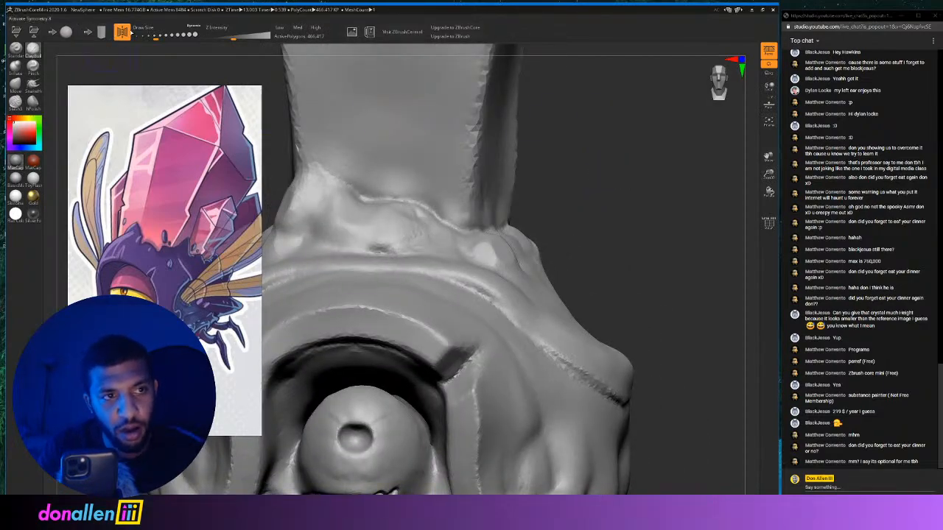
{"action": "left_click_drag", "start_coordinate": [566, 210], "coordinate": [569, 202]}
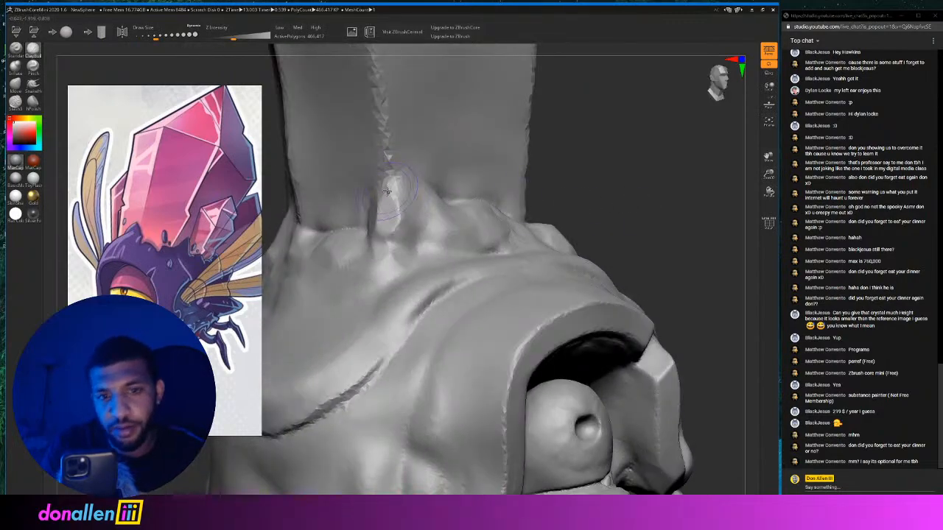
{"action": "mouse_move", "coordinate": [388, 191]}
{"action": "left_mouse_down"}
{"action": "mouse_move", "coordinate": [395, 188]}
{"action": "mouse_move", "coordinate": [386, 206]}
{"action": "mouse_move", "coordinate": [420, 200]}
{"action": "mouse_move", "coordinate": [395, 210]}
{"action": "left_mouse_up"}
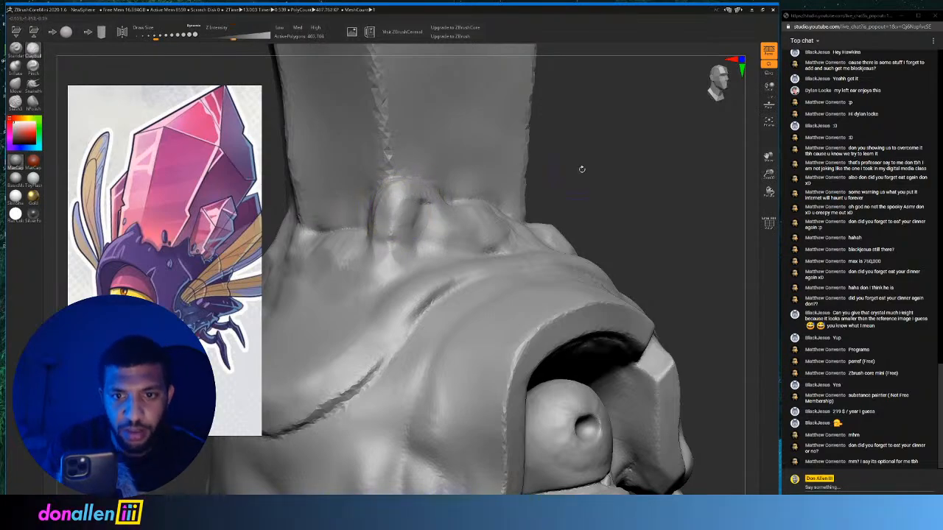
Turn X symmetry back on and shape the underside and sides of the bulging lower jaw with the clay brush.
{"action": "mouse_move", "coordinate": [595, 173]}
{"action": "left_mouse_down"}
{"action": "mouse_move", "coordinate": [585, 172]}
{"action": "mouse_move", "coordinate": [595, 187]}
{"action": "left_mouse_up"}
{"action": "left_click_drag", "start_coordinate": [669, 246], "coordinate": [581, 245], "text": "alt"}
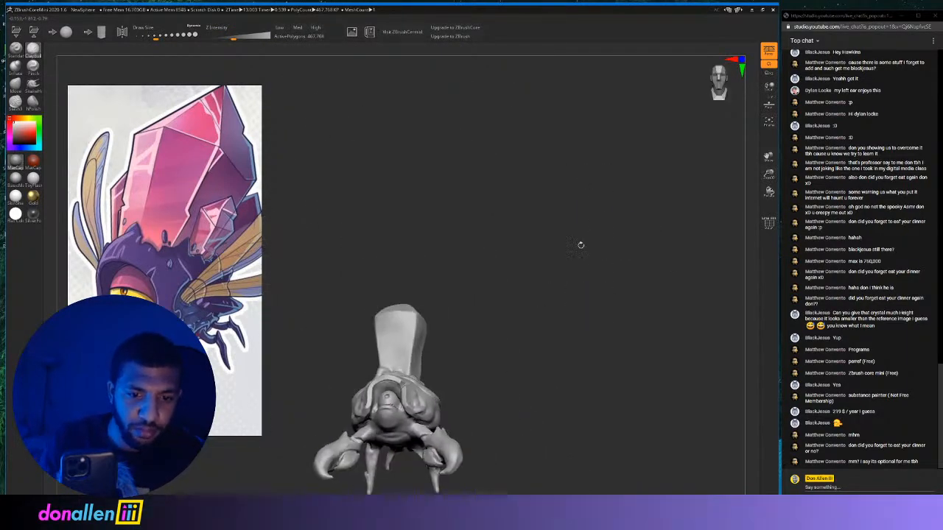
{"action": "left_click_drag", "start_coordinate": [524, 338], "coordinate": [652, 237], "text": "alt"}
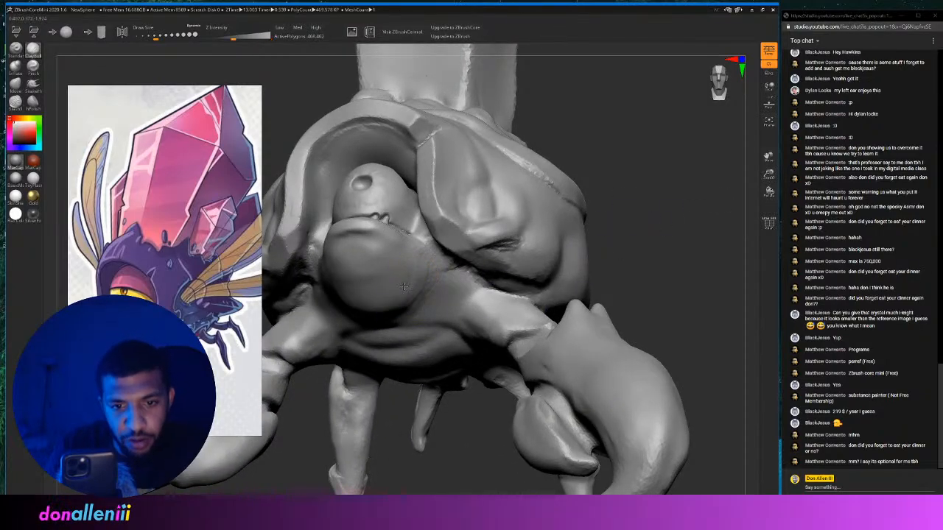
{"action": "mouse_move", "coordinate": [404, 285]}
{"action": "left_mouse_down"}
{"action": "mouse_move", "coordinate": [417, 268]}
{"action": "mouse_move", "coordinate": [428, 269]}
{"action": "left_mouse_up"}
{"action": "mouse_move", "coordinate": [662, 232]}
{"action": "left_mouse_down"}
{"action": "mouse_move", "coordinate": [677, 225]}
{"action": "mouse_move", "coordinate": [667, 224]}
{"action": "mouse_move", "coordinate": [693, 248]}
{"action": "mouse_move", "coordinate": [615, 170]}
{"action": "left_mouse_up"}
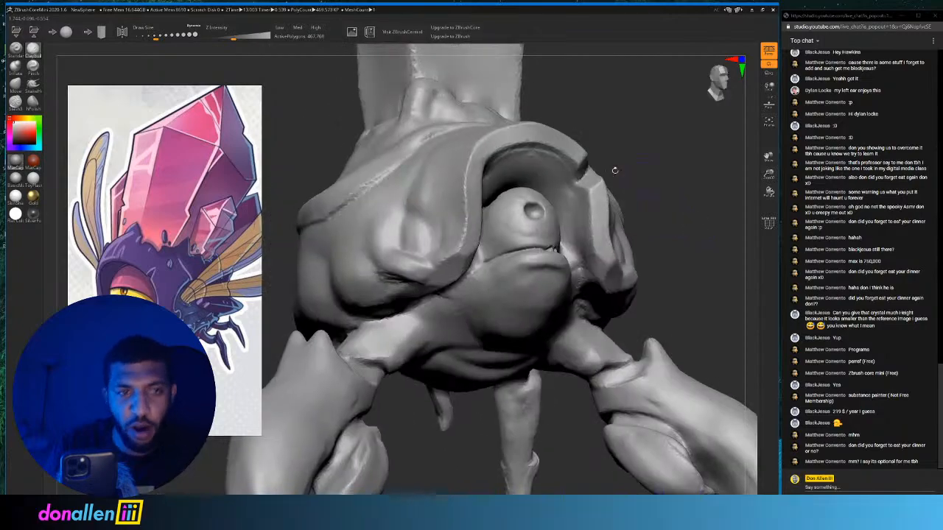
{"action": "left_click_drag", "start_coordinate": [689, 179], "coordinate": [478, 284]}
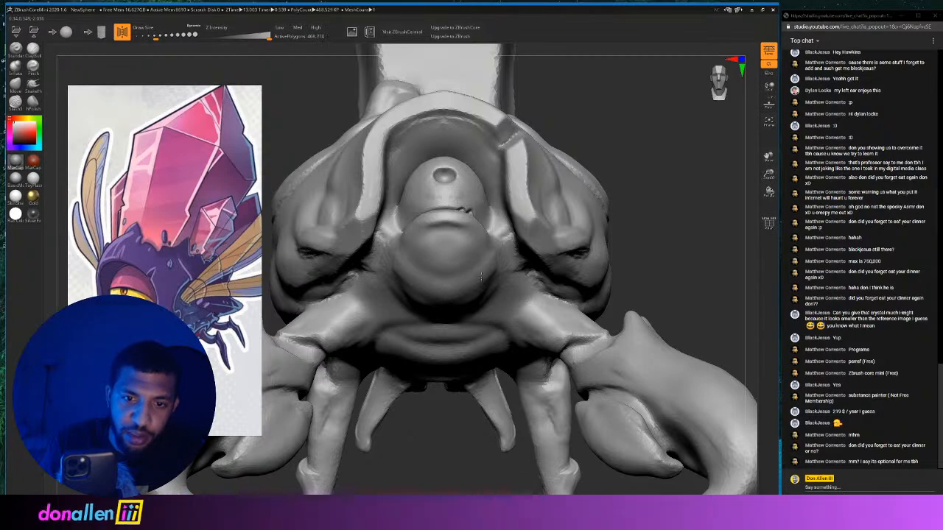
{"action": "left_click_drag", "start_coordinate": [642, 181], "coordinate": [625, 197]}
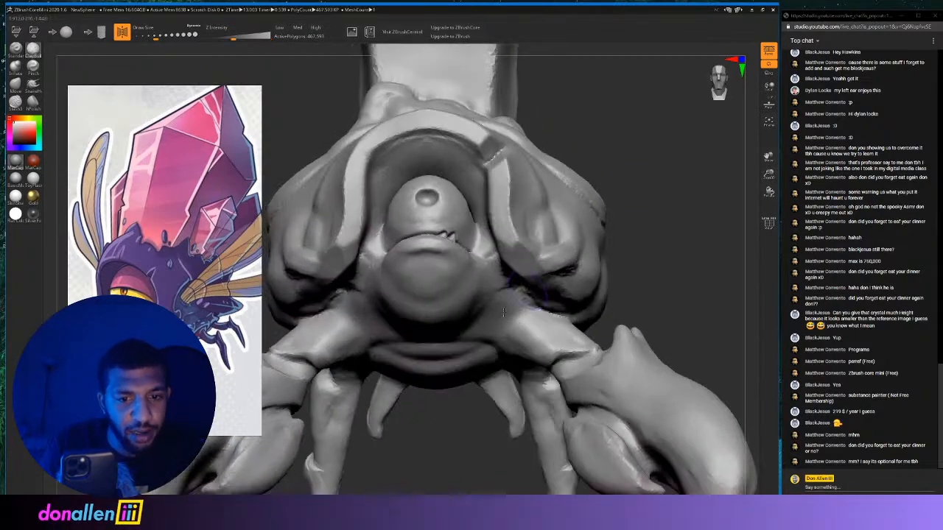
{"action": "left_click_drag", "start_coordinate": [487, 411], "coordinate": [487, 435]}
{"action": "left_click_drag", "start_coordinate": [693, 259], "coordinate": [579, 261]}
Layer clay folds along the side of the lower jaw and smooth them where they meet the body.
{"action": "mouse_move", "coordinate": [598, 187]}
{"action": "left_mouse_down", "text": "alt"}
{"action": "mouse_move", "coordinate": [671, 204]}
{"action": "mouse_move", "coordinate": [723, 162]}
{"action": "left_mouse_up", "text": "alt"}
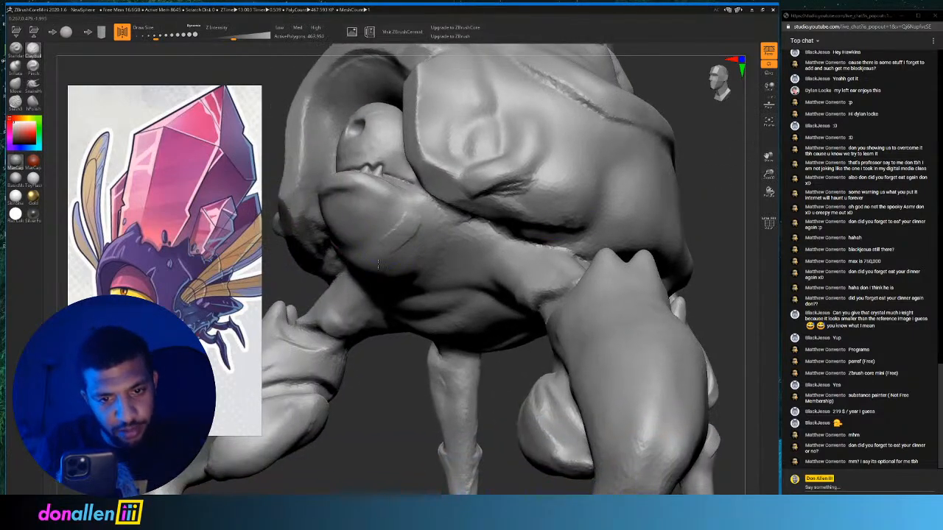
{"action": "mouse_move", "coordinate": [336, 254]}
{"action": "left_mouse_down"}
{"action": "mouse_move", "coordinate": [406, 247]}
{"action": "mouse_move", "coordinate": [397, 244]}
{"action": "left_mouse_up"}
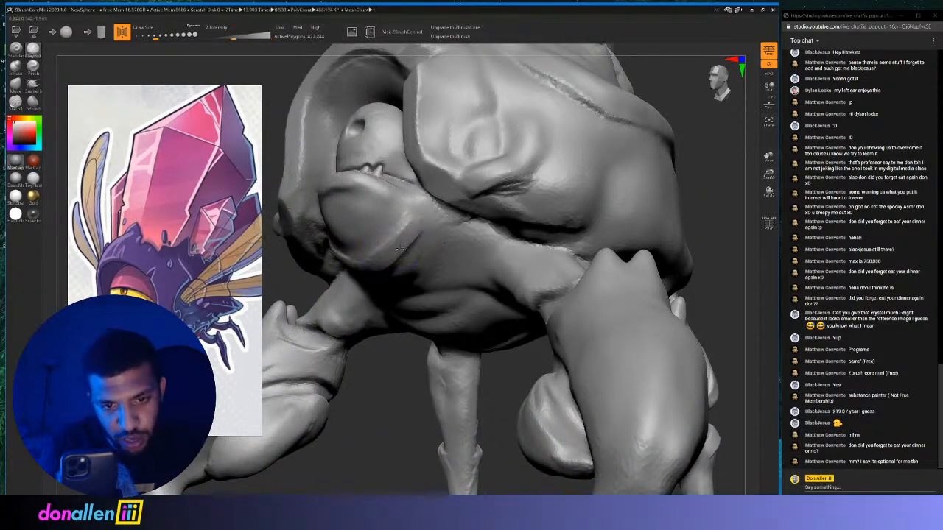
{"action": "mouse_move", "coordinate": [399, 276]}
{"action": "left_mouse_down"}
{"action": "mouse_move", "coordinate": [419, 251]}
{"action": "mouse_move", "coordinate": [433, 256]}
{"action": "left_mouse_up"}
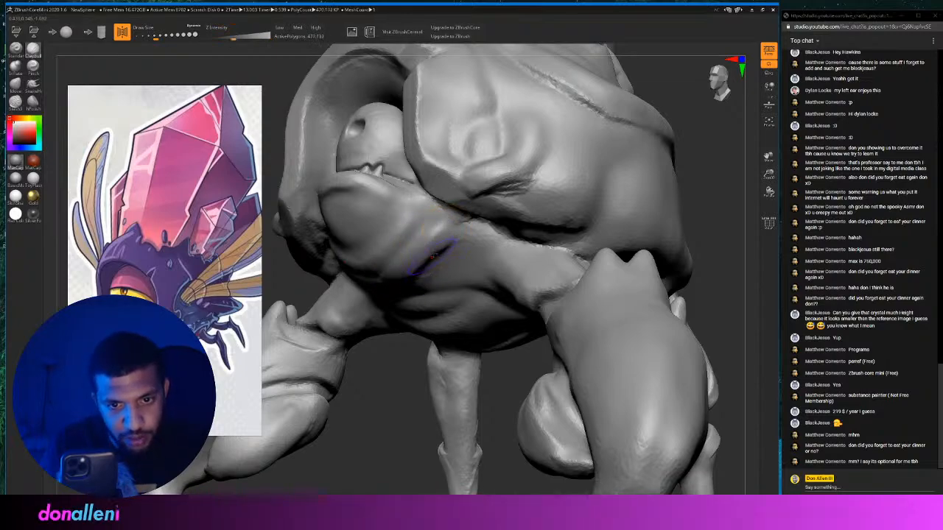
{"action": "mouse_move", "coordinate": [466, 225]}
{"action": "left_mouse_down", "text": "shift"}
{"action": "mouse_move", "coordinate": [452, 219]}
{"action": "mouse_move", "coordinate": [445, 227]}
{"action": "left_mouse_up", "text": "shift"}
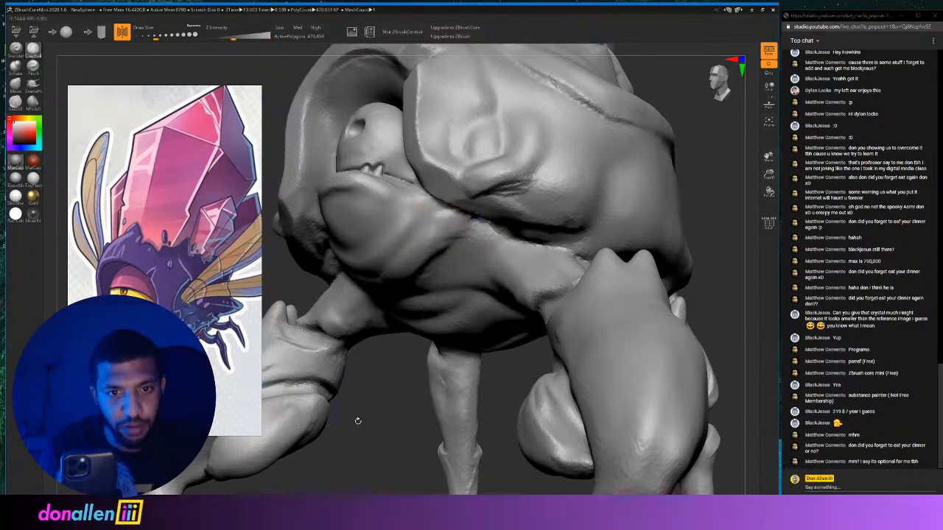
Build up clay at the corner of the mouth beside the teeth and check the whole creature.
{"action": "left_click_drag", "start_coordinate": [358, 421], "coordinate": [438, 324]}
{"action": "mouse_move", "coordinate": [493, 269]}
{"action": "left_mouse_down"}
{"action": "mouse_move", "coordinate": [505, 293]}
{"action": "mouse_move", "coordinate": [494, 278]}
{"action": "left_mouse_up"}
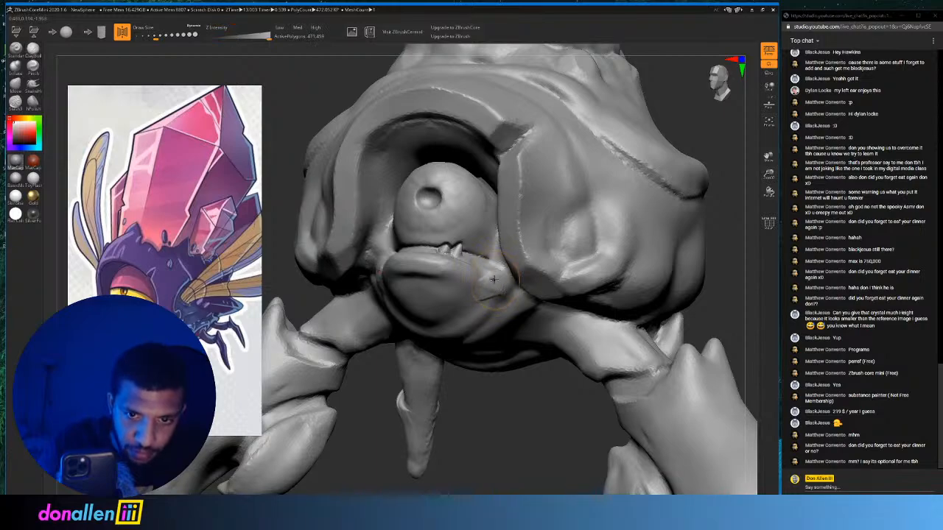
{"action": "mouse_move", "coordinate": [682, 116]}
{"action": "left_mouse_down"}
{"action": "mouse_move", "coordinate": [604, 122]}
{"action": "mouse_move", "coordinate": [699, 156]}
{"action": "mouse_move", "coordinate": [688, 149]}
{"action": "mouse_move", "coordinate": [670, 153]}
{"action": "mouse_move", "coordinate": [688, 173]}
{"action": "mouse_move", "coordinate": [708, 160]}
{"action": "mouse_move", "coordinate": [610, 232]}
{"action": "mouse_move", "coordinate": [582, 229]}
{"action": "mouse_move", "coordinate": [626, 225]}
{"action": "mouse_move", "coordinate": [586, 223]}
{"action": "mouse_move", "coordinate": [605, 223]}
{"action": "left_mouse_up"}
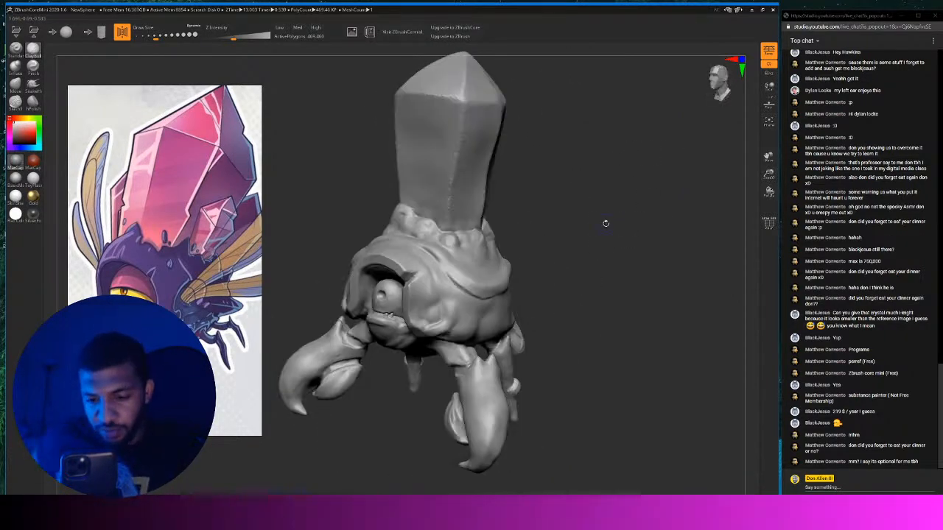
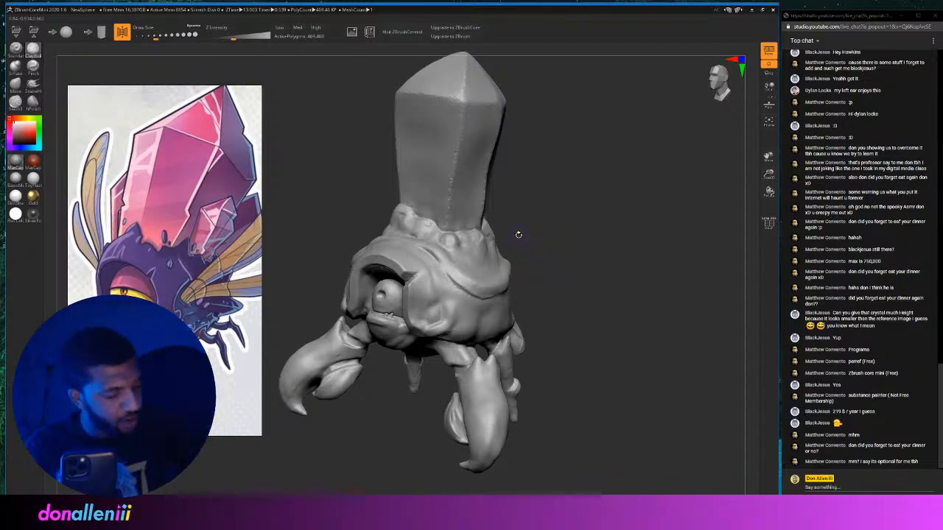
{"action": "mouse_move", "coordinate": [556, 231]}
{"action": "left_mouse_down"}
{"action": "mouse_move", "coordinate": [356, 267]}
{"action": "mouse_move", "coordinate": [560, 258]}
{"action": "mouse_move", "coordinate": [287, 251]}
{"action": "mouse_move", "coordinate": [596, 243]}
{"action": "mouse_move", "coordinate": [446, 224]}
{"action": "mouse_move", "coordinate": [395, 201]}
{"action": "mouse_move", "coordinate": [449, 197]}
{"action": "mouse_move", "coordinate": [577, 235]}
{"action": "mouse_move", "coordinate": [668, 303]}
{"action": "mouse_move", "coordinate": [627, 184]}
{"action": "mouse_move", "coordinate": [652, 221]}
{"action": "mouse_move", "coordinate": [631, 151]}
{"action": "mouse_move", "coordinate": [619, 255]}
{"action": "mouse_move", "coordinate": [636, 256]}
{"action": "mouse_move", "coordinate": [639, 271]}
{"action": "mouse_move", "coordinate": [600, 262]}
{"action": "mouse_move", "coordinate": [579, 273]}
{"action": "mouse_move", "coordinate": [588, 277]}
{"action": "mouse_move", "coordinate": [579, 287]}
{"action": "mouse_move", "coordinate": [630, 283]}
{"action": "mouse_move", "coordinate": [601, 280]}
{"action": "left_mouse_up"}
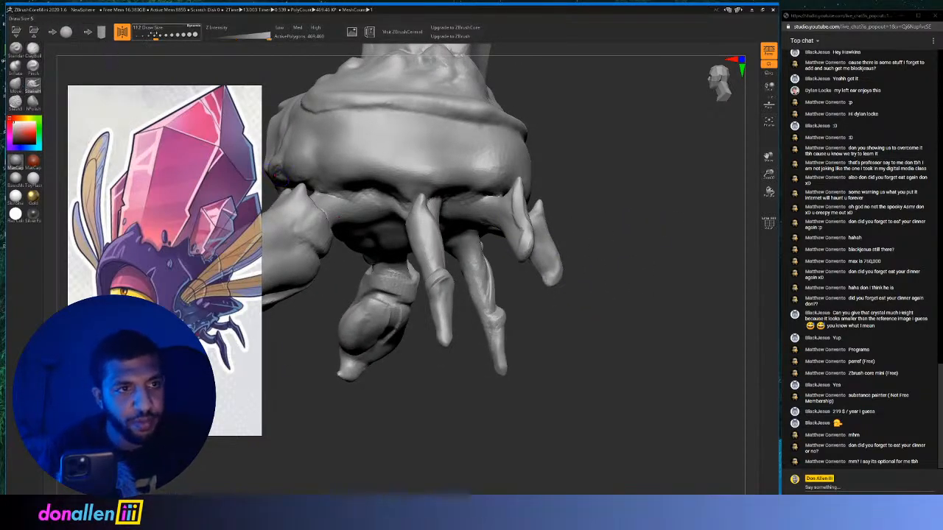
Enlarge the SnakeHook brush and pull the rearmost pair of legs out longer, shaping them from the side and back.
{"action": "left_click_drag", "start_coordinate": [154, 34], "coordinate": [168, 35]}
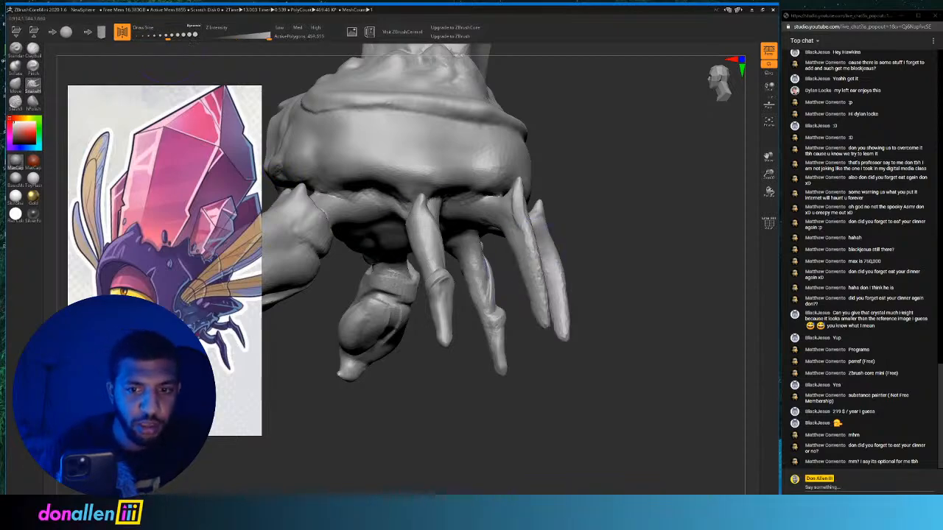
{"action": "left_click_drag", "start_coordinate": [562, 335], "coordinate": [559, 353]}
{"action": "mouse_move", "coordinate": [627, 220]}
{"action": "left_mouse_down"}
{"action": "mouse_move", "coordinate": [605, 243]}
{"action": "mouse_move", "coordinate": [627, 263]}
{"action": "mouse_move", "coordinate": [648, 255]}
{"action": "mouse_move", "coordinate": [560, 284]}
{"action": "mouse_move", "coordinate": [461, 349]}
{"action": "left_mouse_up"}
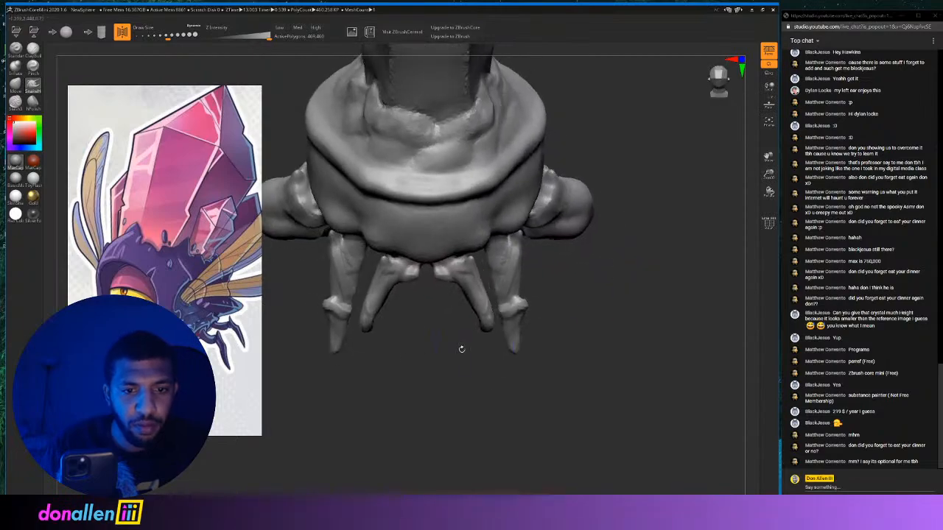
{"action": "left_click_drag", "start_coordinate": [366, 332], "coordinate": [348, 380]}
{"action": "mouse_move", "coordinate": [429, 362]}
{"action": "left_mouse_down"}
{"action": "mouse_move", "coordinate": [486, 323]}
{"action": "mouse_move", "coordinate": [466, 321]}
{"action": "mouse_move", "coordinate": [583, 232]}
{"action": "mouse_move", "coordinate": [601, 191]}
{"action": "mouse_move", "coordinate": [615, 185]}
{"action": "mouse_move", "coordinate": [562, 253]}
{"action": "mouse_move", "coordinate": [545, 251]}
{"action": "mouse_move", "coordinate": [565, 235]}
{"action": "left_mouse_up"}
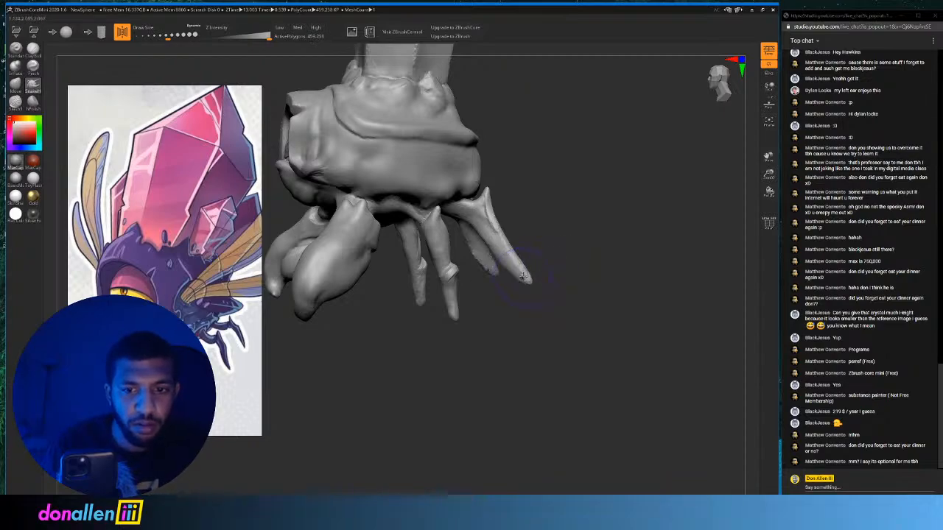
{"action": "mouse_move", "coordinate": [554, 272]}
{"action": "left_mouse_down"}
{"action": "mouse_move", "coordinate": [499, 272]}
{"action": "mouse_move", "coordinate": [644, 220]}
{"action": "mouse_move", "coordinate": [603, 179]}
{"action": "left_mouse_up"}
{"action": "mouse_move", "coordinate": [604, 225]}
{"action": "left_mouse_down"}
{"action": "mouse_move", "coordinate": [612, 219]}
{"action": "mouse_move", "coordinate": [565, 300]}
{"action": "mouse_move", "coordinate": [619, 280]}
{"action": "mouse_move", "coordinate": [625, 268]}
{"action": "mouse_move", "coordinate": [554, 277]}
{"action": "mouse_move", "coordinate": [667, 249]}
{"action": "mouse_move", "coordinate": [635, 244]}
{"action": "left_mouse_up"}
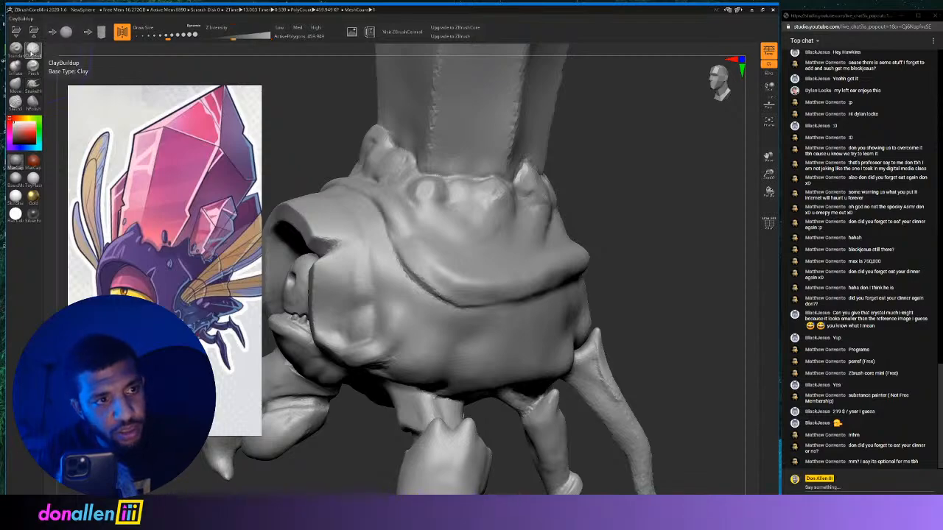
Build up clay bumps along the inner edge of the large claw with a smaller ClayBuildup brush and smooth them.
{"action": "left_click_drag", "start_coordinate": [659, 191], "coordinate": [605, 204], "text": "alt"}
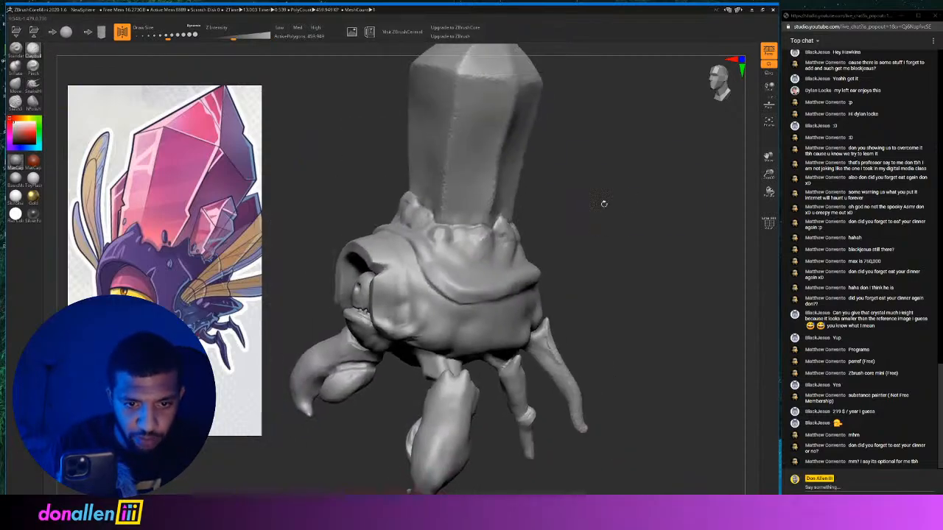
{"action": "left_click_drag", "start_coordinate": [631, 251], "coordinate": [638, 122], "text": "alt"}
{"action": "mouse_move", "coordinate": [368, 379]}
{"action": "left_mouse_down"}
{"action": "mouse_move", "coordinate": [390, 360]}
{"action": "mouse_move", "coordinate": [493, 383]}
{"action": "mouse_move", "coordinate": [435, 284]}
{"action": "left_mouse_up"}
{"action": "mouse_move", "coordinate": [604, 251]}
{"action": "left_mouse_down", "text": "alt"}
{"action": "mouse_move", "coordinate": [619, 284]}
{"action": "mouse_move", "coordinate": [664, 273]}
{"action": "mouse_move", "coordinate": [598, 193]}
{"action": "mouse_move", "coordinate": [611, 181]}
{"action": "mouse_move", "coordinate": [599, 148]}
{"action": "mouse_move", "coordinate": [548, 162]}
{"action": "left_mouse_up", "text": "alt"}
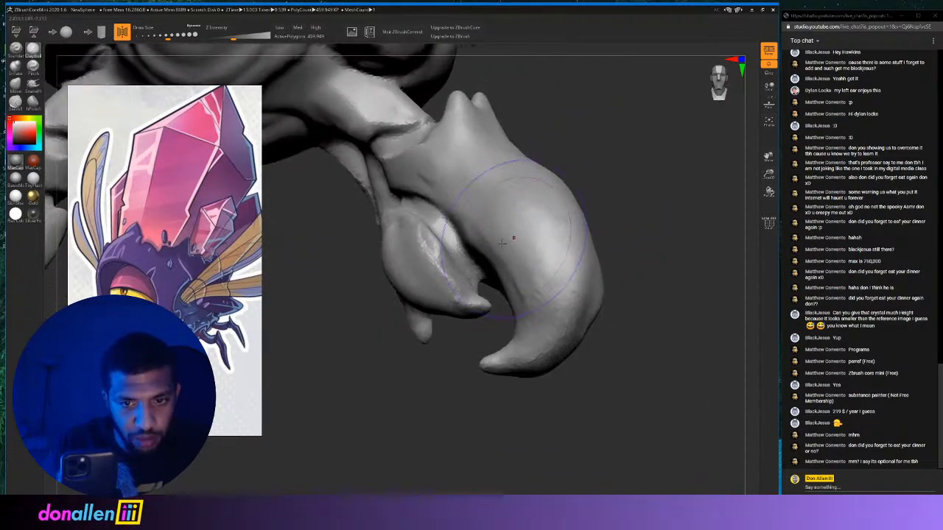
{"action": "left_click_drag", "start_coordinate": [165, 34], "coordinate": [154, 37]}
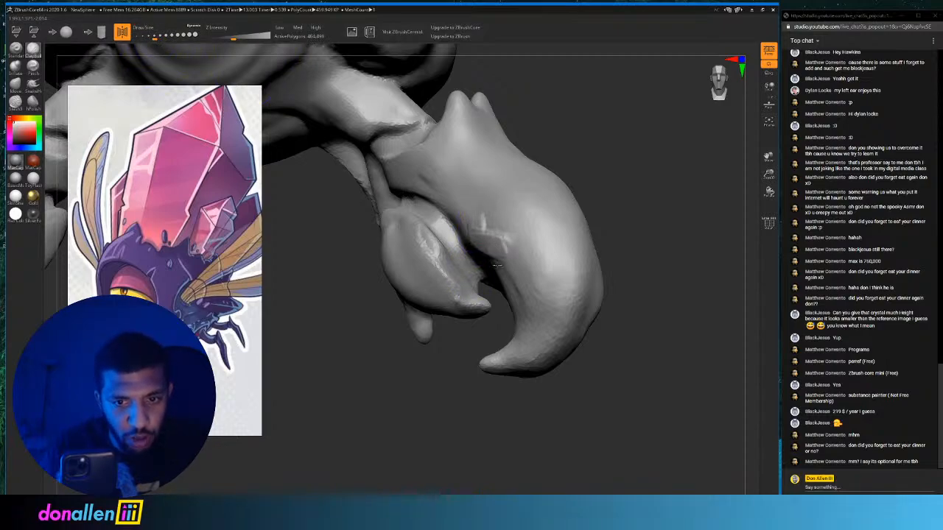
{"action": "left_click_drag", "start_coordinate": [512, 258], "coordinate": [491, 221]}
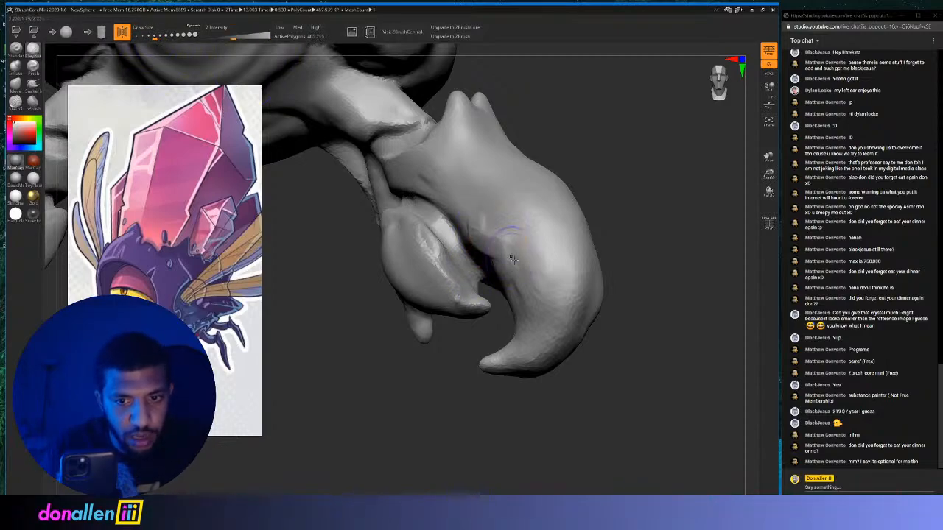
{"action": "left_click_drag", "start_coordinate": [521, 256], "coordinate": [515, 246]}
{"action": "left_click_drag", "start_coordinate": [518, 287], "coordinate": [526, 256]}
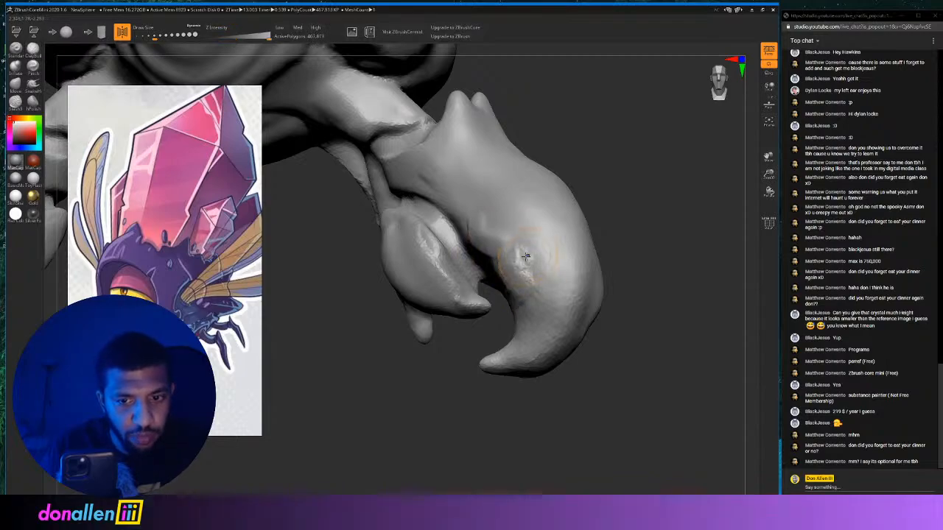
Extend the clay ridges along the claw's inner curve toward its tip and blend them into the surface.
{"action": "mouse_move", "coordinate": [618, 196]}
{"action": "left_mouse_down"}
{"action": "mouse_move", "coordinate": [560, 236]}
{"action": "mouse_move", "coordinate": [573, 276]}
{"action": "mouse_move", "coordinate": [565, 249]}
{"action": "left_mouse_up"}
{"action": "left_click_drag", "start_coordinate": [674, 210], "coordinate": [658, 190]}
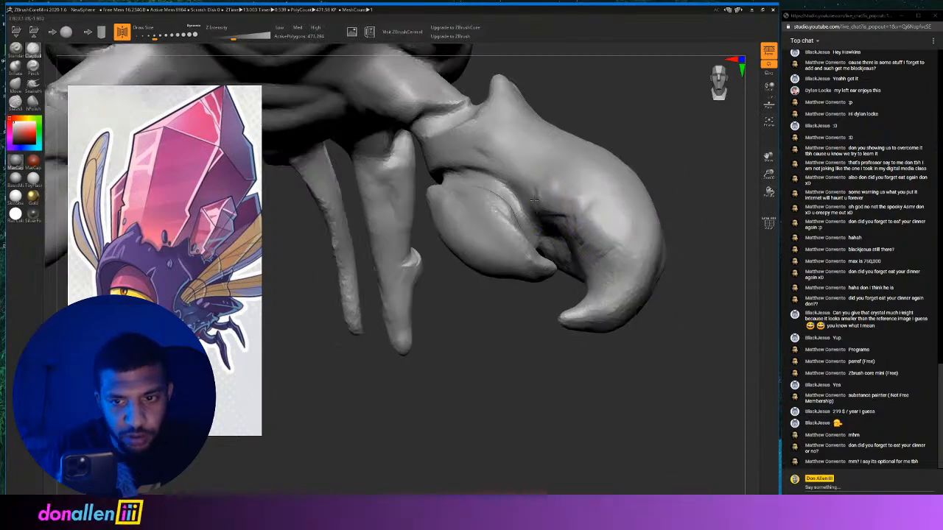
{"action": "left_click_drag", "start_coordinate": [583, 235], "coordinate": [605, 265]}
{"action": "mouse_move", "coordinate": [589, 223]}
{"action": "left_mouse_down"}
{"action": "mouse_move", "coordinate": [588, 233]}
{"action": "mouse_move", "coordinate": [626, 258]}
{"action": "mouse_move", "coordinate": [609, 222]}
{"action": "left_mouse_up"}
{"action": "mouse_move", "coordinate": [671, 148]}
{"action": "left_mouse_down"}
{"action": "mouse_move", "coordinate": [644, 135]}
{"action": "mouse_move", "coordinate": [667, 156]}
{"action": "mouse_move", "coordinate": [599, 181]}
{"action": "mouse_move", "coordinate": [700, 193]}
{"action": "left_mouse_up"}
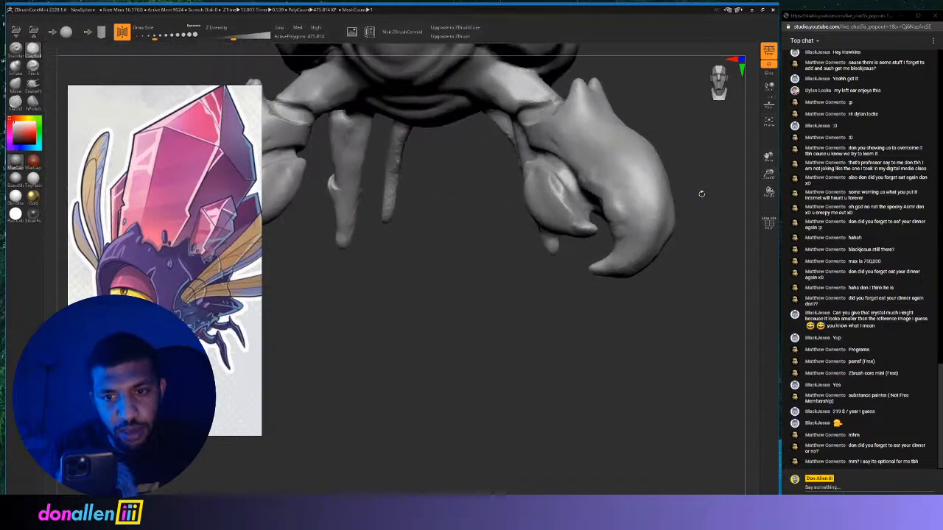
{"action": "left_click_drag", "start_coordinate": [480, 227], "coordinate": [537, 251]}
Thicken the knees of the middle legs and build up matching clay knee joints on the rear legs.
{"action": "mouse_move", "coordinate": [569, 288]}
{"action": "left_mouse_down", "text": "alt"}
{"action": "mouse_move", "coordinate": [562, 300]}
{"action": "mouse_move", "coordinate": [500, 226]}
{"action": "left_mouse_up", "text": "alt"}
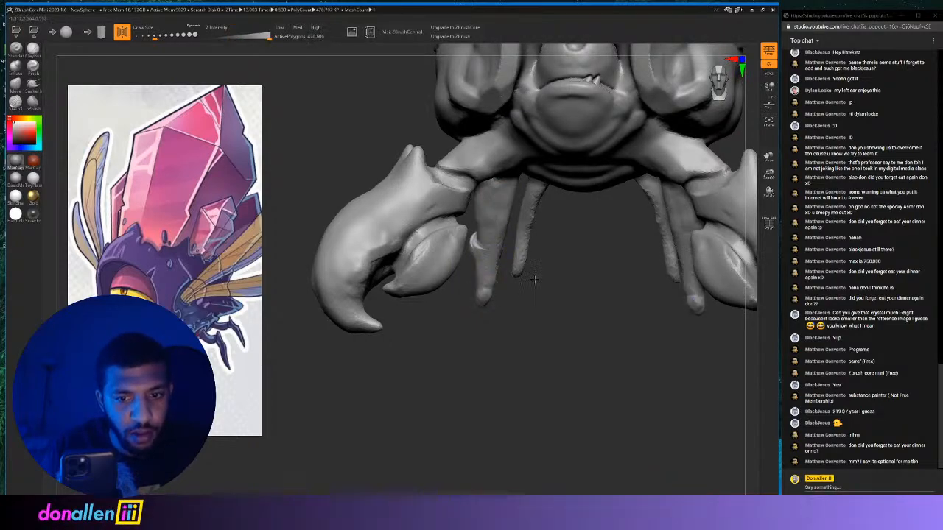
{"action": "left_click", "coordinate": [497, 237]}
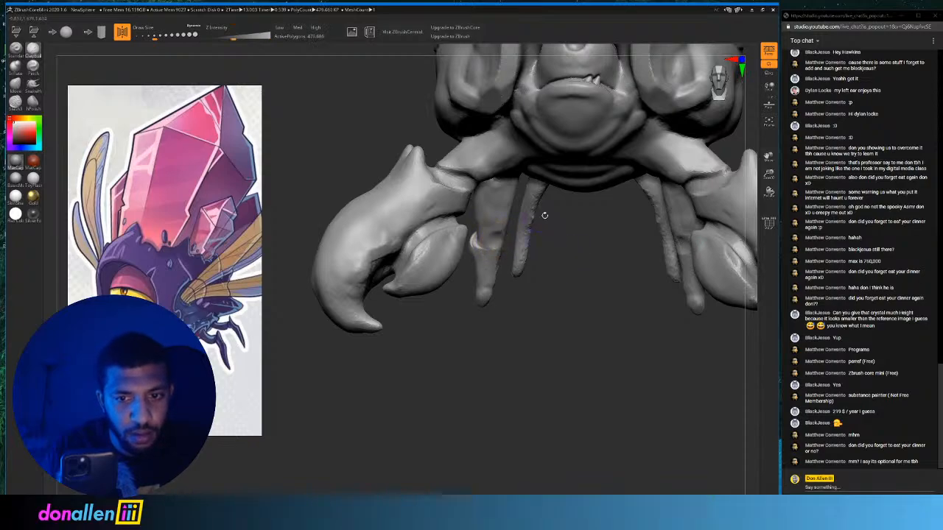
{"action": "mouse_move", "coordinate": [544, 215]}
{"action": "left_mouse_down"}
{"action": "mouse_move", "coordinate": [503, 282]}
{"action": "mouse_move", "coordinate": [510, 273]}
{"action": "mouse_move", "coordinate": [505, 300]}
{"action": "left_mouse_up"}
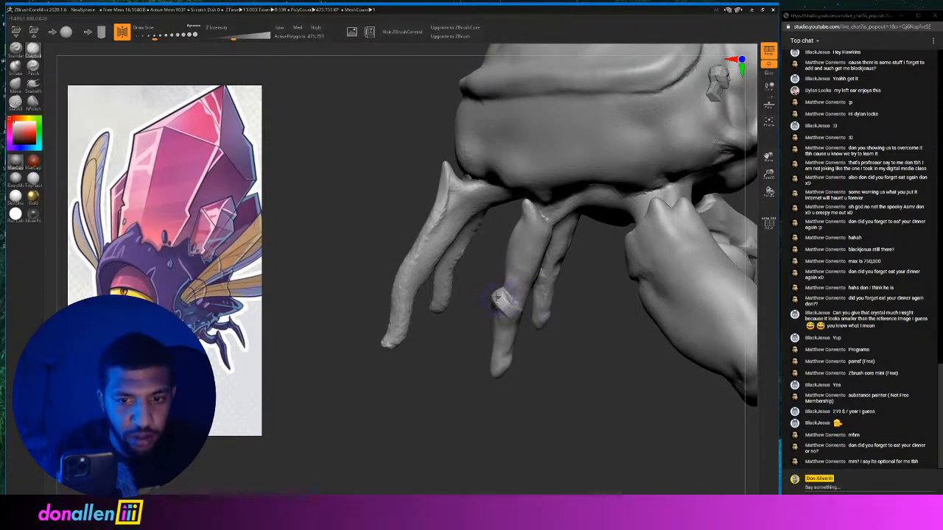
{"action": "mouse_move", "coordinate": [379, 284]}
{"action": "left_mouse_down"}
{"action": "mouse_move", "coordinate": [448, 277]}
{"action": "mouse_move", "coordinate": [436, 336]}
{"action": "left_mouse_up"}
{"action": "left_click_drag", "start_coordinate": [446, 301], "coordinate": [429, 369]}
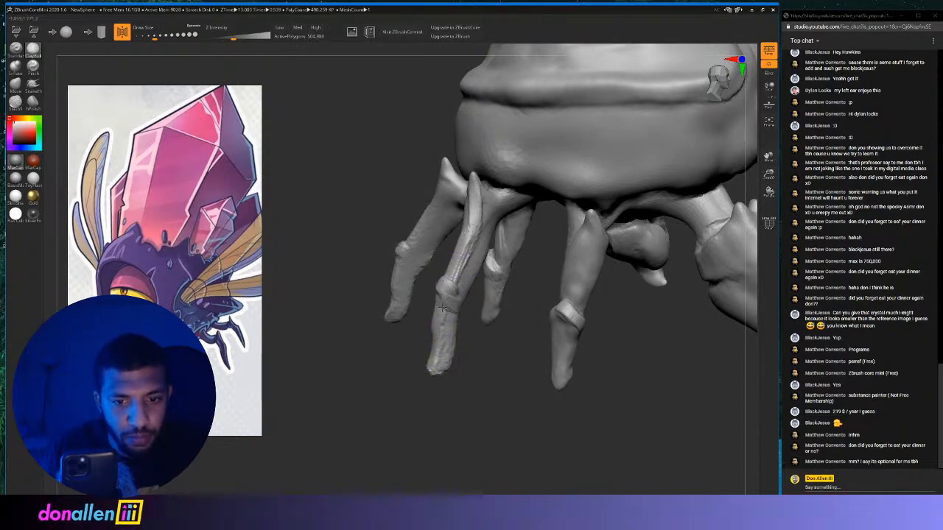
Layer clay down the lower segment of the rear leg below the knee and smooth the strokes.
{"action": "left_click_drag", "start_coordinate": [442, 308], "coordinate": [442, 309]}
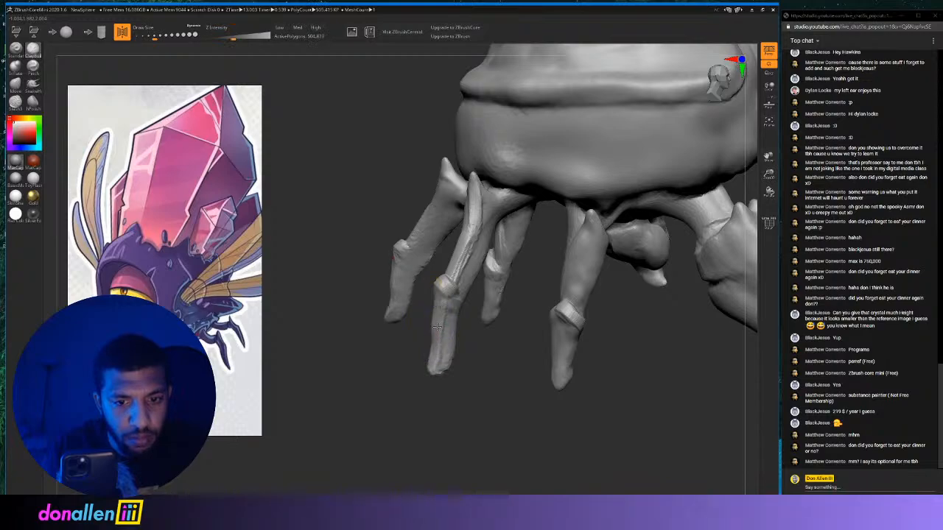
{"action": "left_click_drag", "start_coordinate": [444, 313], "coordinate": [443, 320]}
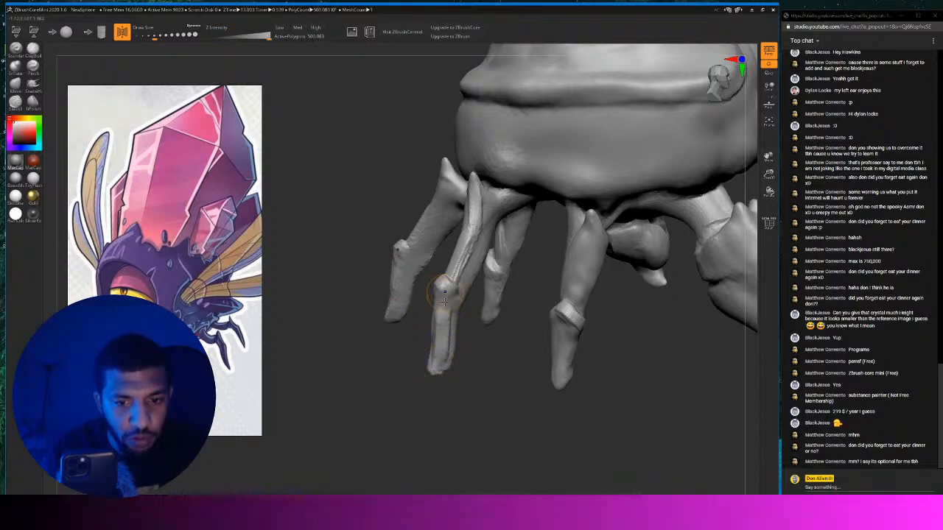
{"action": "mouse_move", "coordinate": [445, 293]}
{"action": "left_mouse_down", "text": "shift"}
{"action": "mouse_move", "coordinate": [445, 357]}
{"action": "mouse_move", "coordinate": [443, 317]}
{"action": "left_mouse_up", "text": "shift"}
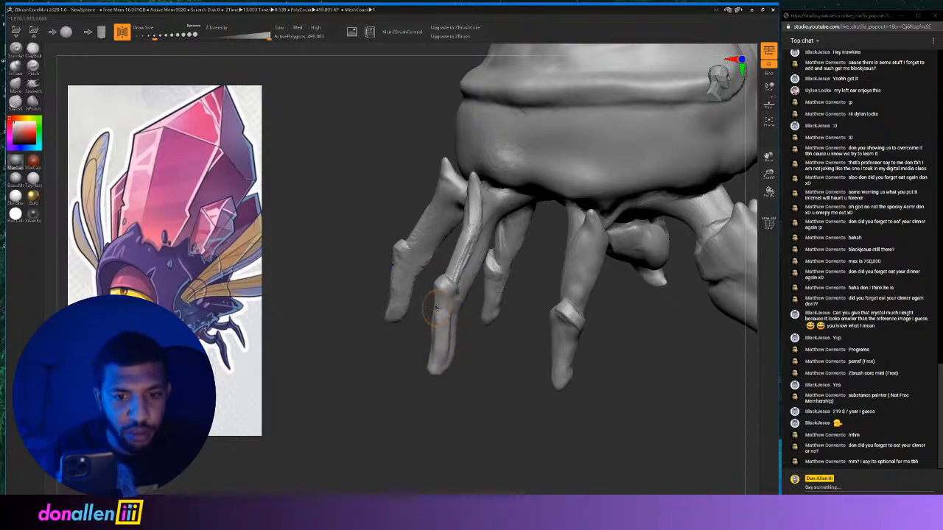
{"action": "mouse_move", "coordinate": [442, 368]}
{"action": "left_mouse_down"}
{"action": "mouse_move", "coordinate": [515, 358]}
{"action": "mouse_move", "coordinate": [478, 346]}
{"action": "left_mouse_up"}
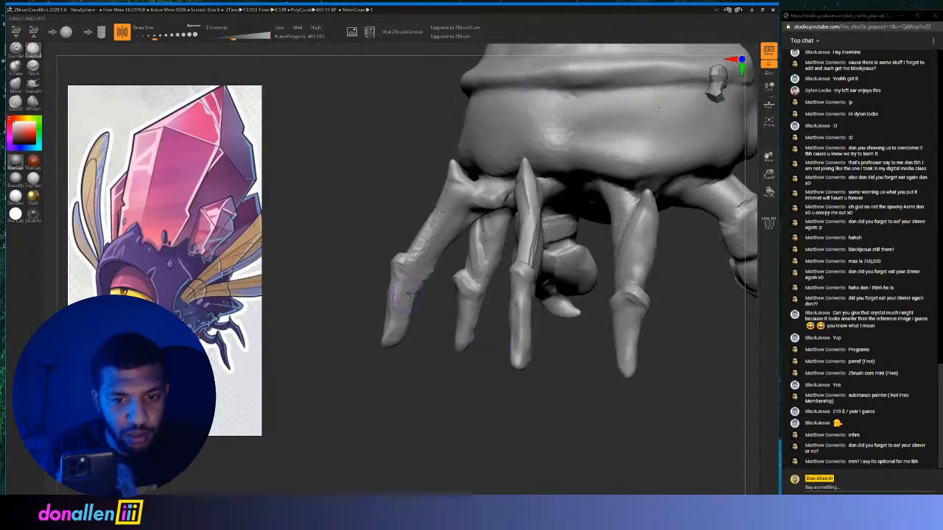
Smooth the rough clay on the rear legs' upper segments and around their knees.
{"action": "left_click_drag", "start_coordinate": [396, 289], "coordinate": [422, 237], "text": "shift"}
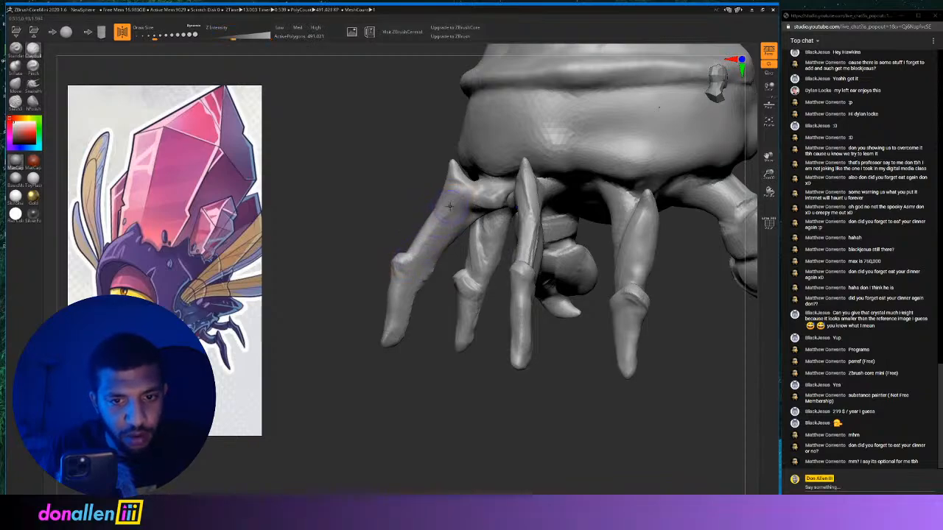
{"action": "mouse_move", "coordinate": [420, 237]}
{"action": "left_mouse_down", "text": "shift"}
{"action": "mouse_move", "coordinate": [403, 255]}
{"action": "mouse_move", "coordinate": [438, 213]}
{"action": "left_mouse_up", "text": "shift"}
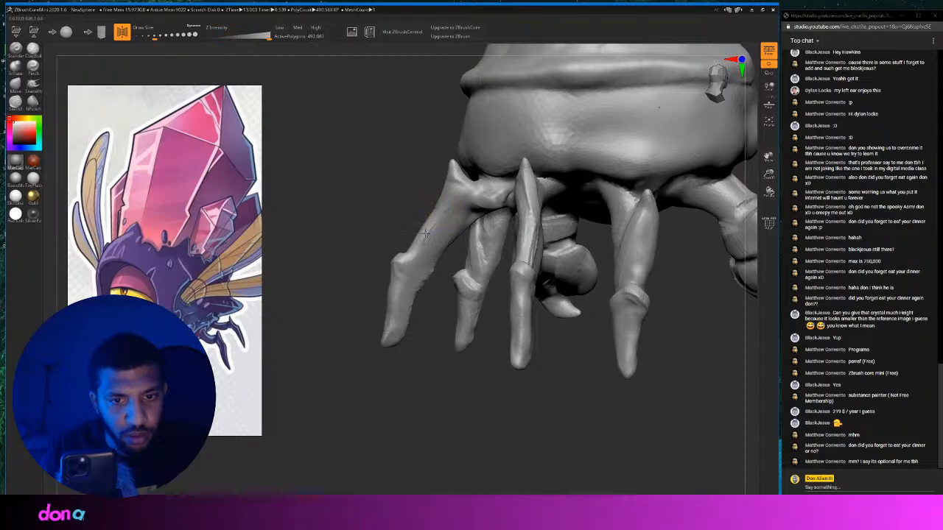
{"action": "mouse_move", "coordinate": [540, 250]}
{"action": "left_mouse_down", "text": "shift"}
{"action": "mouse_move", "coordinate": [527, 188]}
{"action": "mouse_move", "coordinate": [528, 208]}
{"action": "left_mouse_up", "text": "shift"}
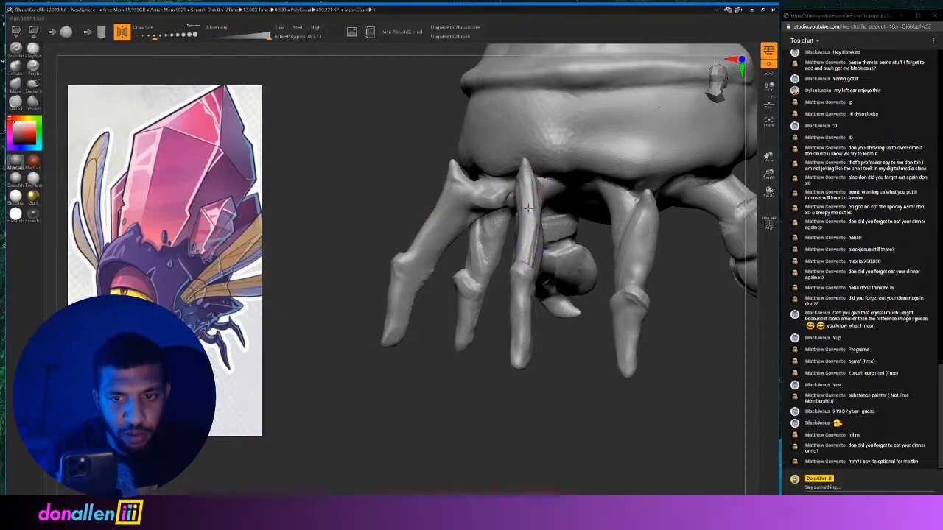
{"action": "left_click_drag", "start_coordinate": [442, 369], "coordinate": [579, 389]}
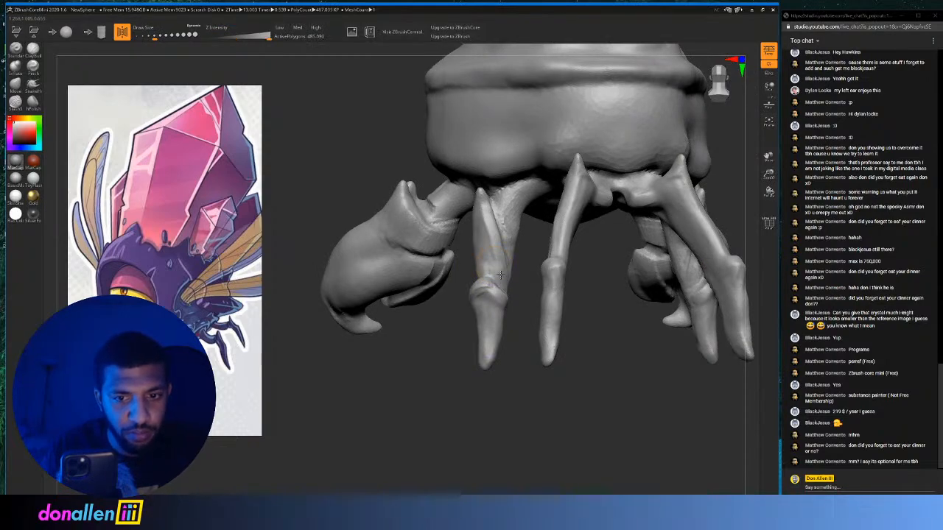
{"action": "left_click_drag", "start_coordinate": [496, 405], "coordinate": [595, 225]}
{"action": "left_click_drag", "start_coordinate": [499, 343], "coordinate": [531, 419], "text": "alt"}
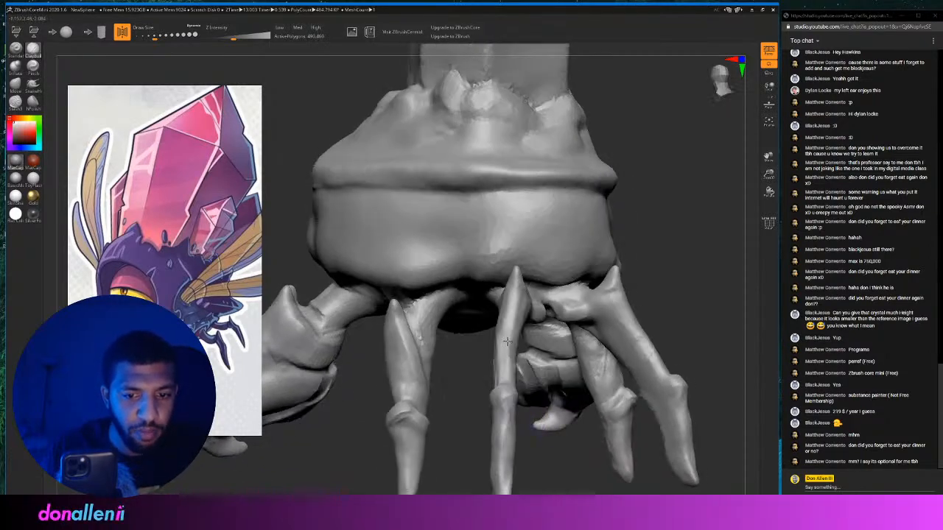
Pull the claw's tip thinner and draw the rear legs' knees out into points with the SnakeHook brush.
{"action": "left_click_drag", "start_coordinate": [667, 224], "coordinate": [635, 118], "text": "alt"}
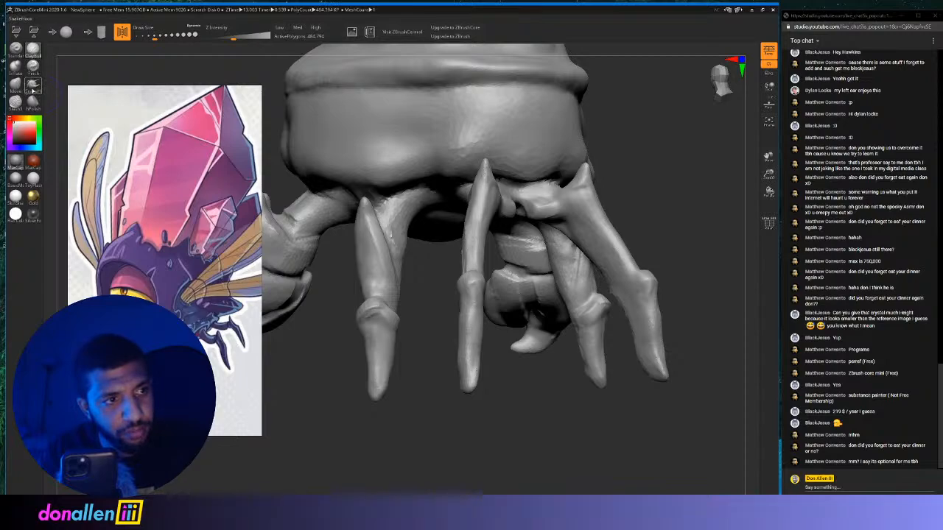
{"action": "left_click", "coordinate": [32, 89]}
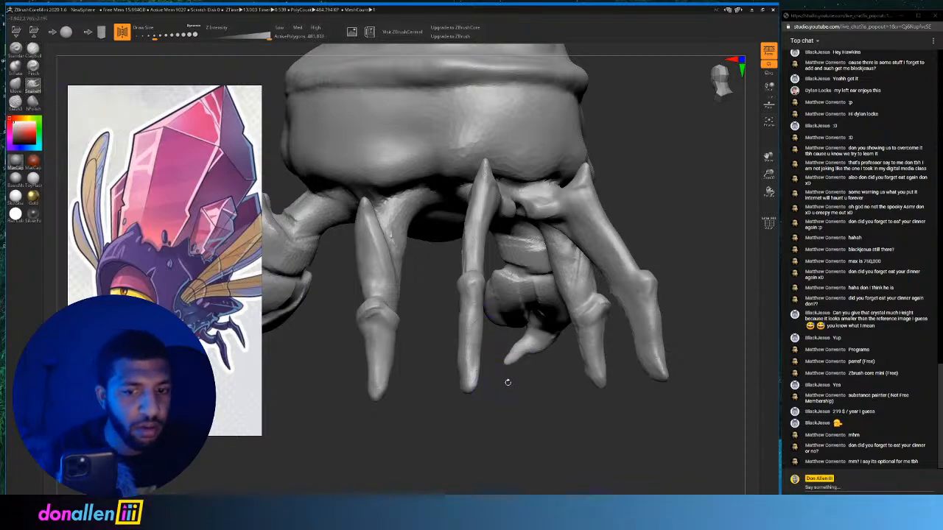
{"action": "mouse_move", "coordinate": [507, 383]}
{"action": "left_mouse_down"}
{"action": "mouse_move", "coordinate": [422, 300]}
{"action": "mouse_move", "coordinate": [460, 302]}
{"action": "left_mouse_up"}
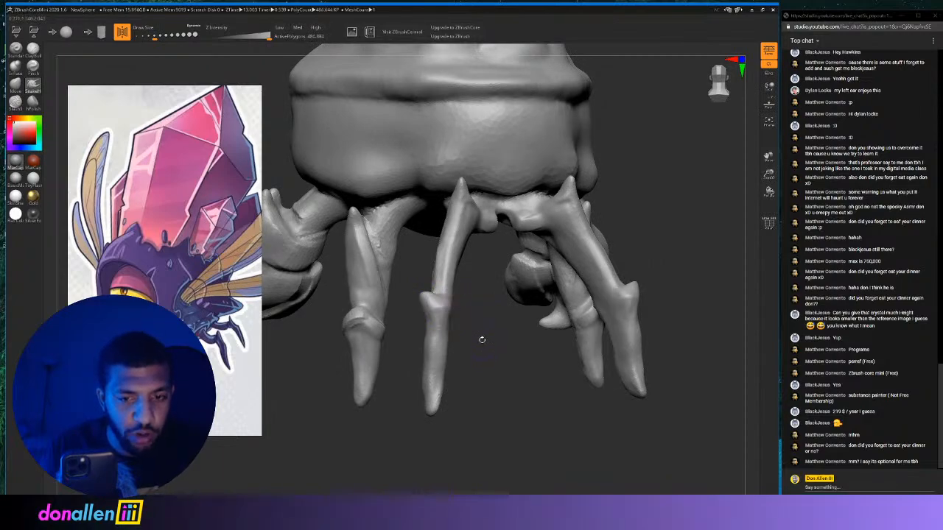
{"action": "left_click_drag", "start_coordinate": [480, 338], "coordinate": [639, 319]}
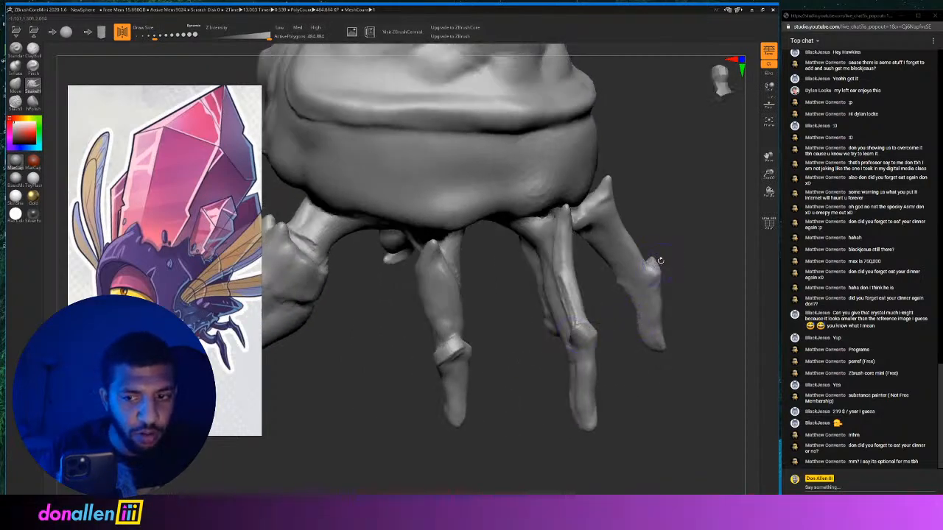
{"action": "mouse_move", "coordinate": [660, 261]}
{"action": "left_mouse_down"}
{"action": "mouse_move", "coordinate": [666, 221]}
{"action": "mouse_move", "coordinate": [704, 227]}
{"action": "left_mouse_up"}
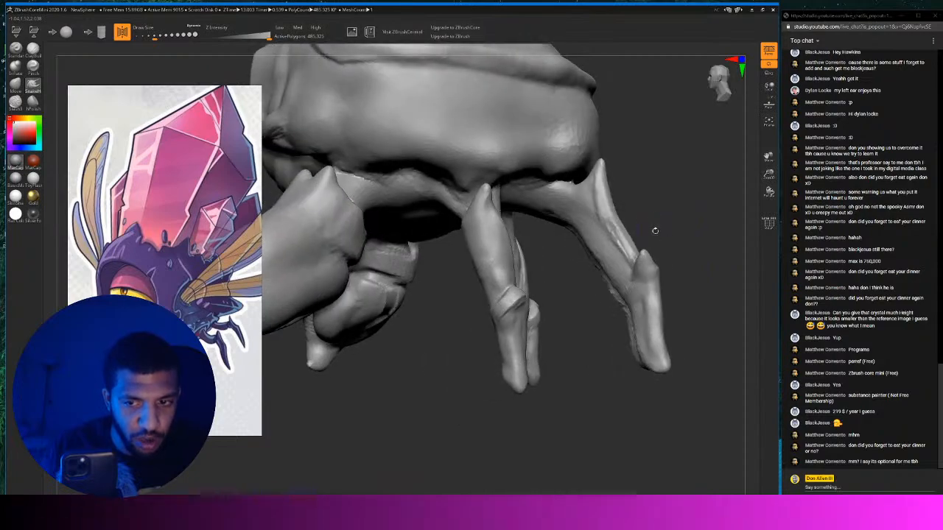
{"action": "mouse_move", "coordinate": [665, 181]}
{"action": "left_mouse_down"}
{"action": "mouse_move", "coordinate": [536, 190]}
{"action": "mouse_move", "coordinate": [670, 196]}
{"action": "mouse_move", "coordinate": [670, 223]}
{"action": "mouse_move", "coordinate": [633, 270]}
{"action": "mouse_move", "coordinate": [611, 235]}
{"action": "mouse_move", "coordinate": [606, 258]}
{"action": "mouse_move", "coordinate": [568, 256]}
{"action": "mouse_move", "coordinate": [584, 257]}
{"action": "mouse_move", "coordinate": [515, 308]}
{"action": "mouse_move", "coordinate": [553, 308]}
{"action": "mouse_move", "coordinate": [570, 263]}
{"action": "mouse_move", "coordinate": [576, 269]}
{"action": "left_mouse_up"}
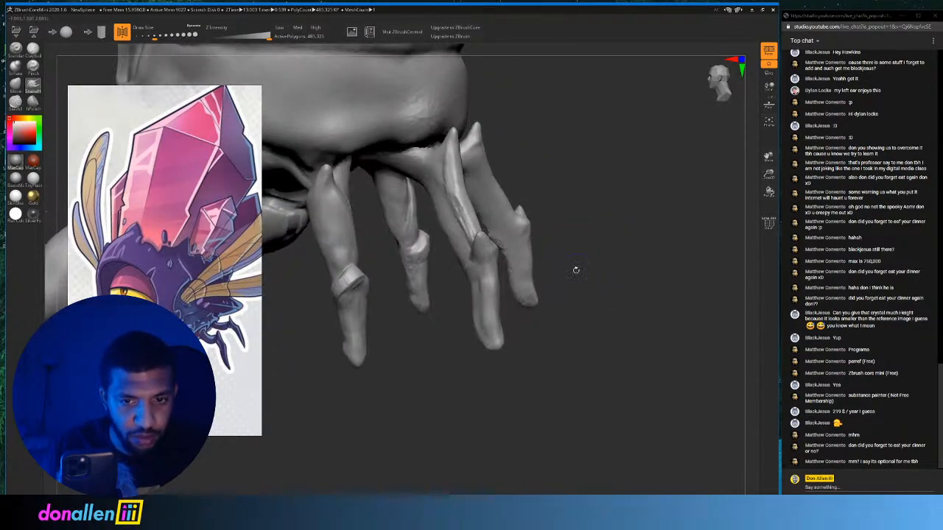
Pull a small spike up from the knee of each middle leg with the SnakeHook brush.
{"action": "mouse_move", "coordinate": [541, 227]}
{"action": "left_mouse_down"}
{"action": "mouse_move", "coordinate": [542, 250]}
{"action": "mouse_move", "coordinate": [621, 298]}
{"action": "mouse_move", "coordinate": [529, 295]}
{"action": "mouse_move", "coordinate": [555, 334]}
{"action": "mouse_move", "coordinate": [381, 376]}
{"action": "mouse_move", "coordinate": [418, 274]}
{"action": "mouse_move", "coordinate": [416, 245]}
{"action": "left_mouse_up"}
{"action": "left_click_drag", "start_coordinate": [366, 302], "coordinate": [516, 277]}
{"action": "left_click_drag", "start_coordinate": [639, 291], "coordinate": [568, 207], "text": "alt"}
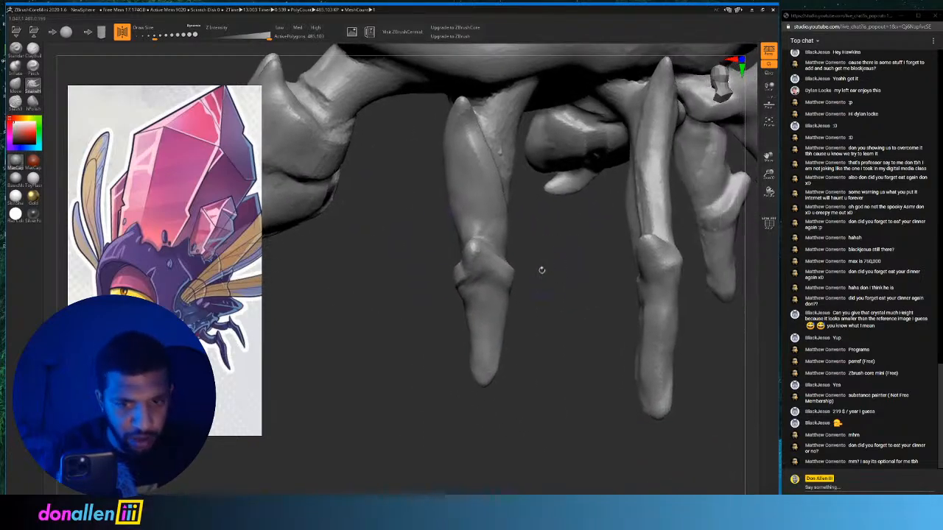
{"action": "mouse_move", "coordinate": [541, 269]}
{"action": "left_mouse_down"}
{"action": "mouse_move", "coordinate": [609, 274]}
{"action": "mouse_move", "coordinate": [524, 293]}
{"action": "mouse_move", "coordinate": [600, 275]}
{"action": "mouse_move", "coordinate": [510, 367]}
{"action": "mouse_move", "coordinate": [562, 344]}
{"action": "mouse_move", "coordinate": [579, 284]}
{"action": "left_mouse_up"}
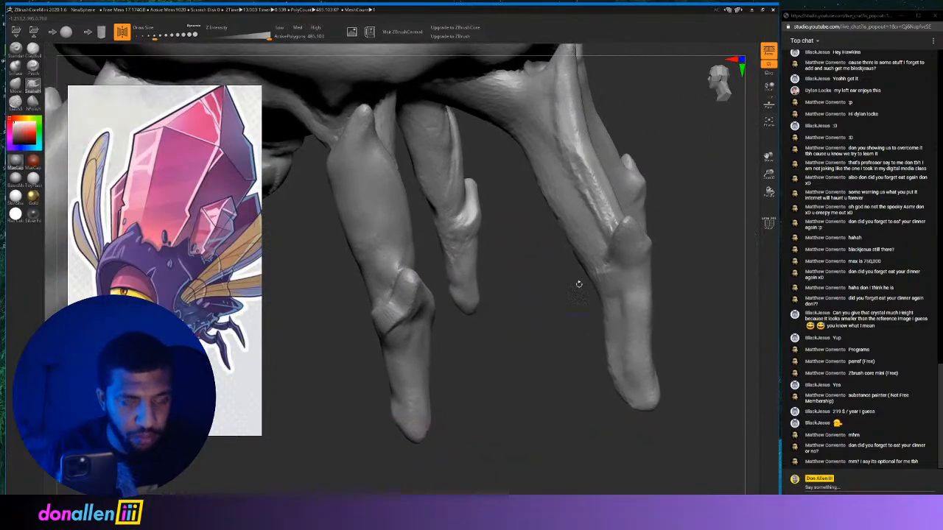
Cut creases where the knee spikes meet the middle and rear legs with the Slash3 brush and tighten them with Pinch.
{"action": "left_click", "coordinate": [36, 104]}
{"action": "left_click_drag", "start_coordinate": [532, 372], "coordinate": [566, 362]}
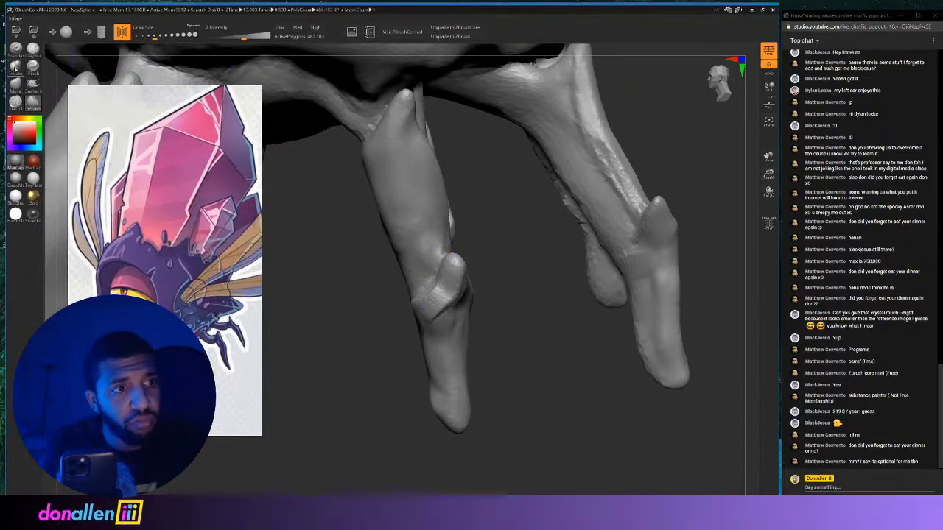
{"action": "left_click", "coordinate": [154, 36]}
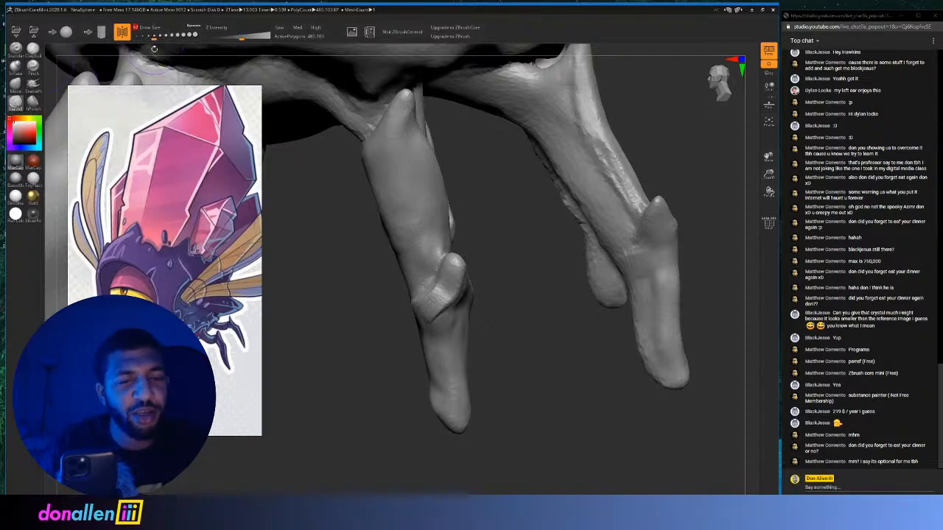
{"action": "left_click_drag", "start_coordinate": [476, 280], "coordinate": [487, 279]}
{"action": "mouse_move", "coordinate": [458, 309]}
{"action": "left_mouse_down"}
{"action": "mouse_move", "coordinate": [478, 277]}
{"action": "mouse_move", "coordinate": [537, 253]}
{"action": "mouse_move", "coordinate": [472, 189]}
{"action": "mouse_move", "coordinate": [534, 213]}
{"action": "mouse_move", "coordinate": [457, 108]}
{"action": "mouse_move", "coordinate": [457, 125]}
{"action": "left_mouse_up"}
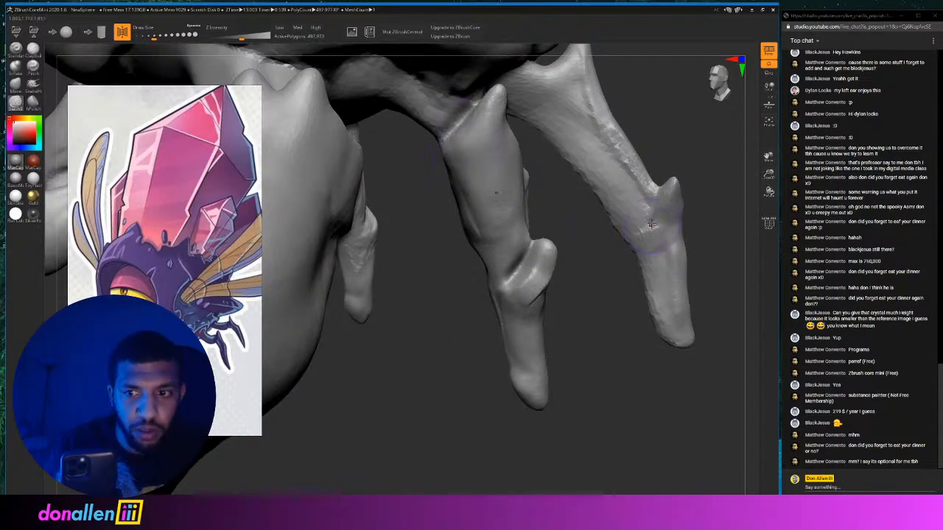
{"action": "mouse_move", "coordinate": [651, 225]}
{"action": "left_mouse_down"}
{"action": "mouse_move", "coordinate": [643, 202]}
{"action": "mouse_move", "coordinate": [651, 183]}
{"action": "left_mouse_up"}
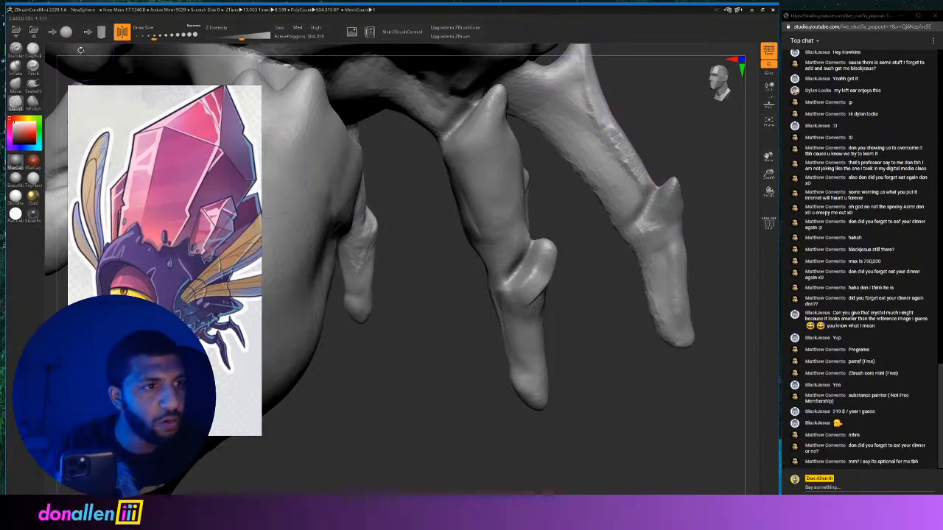
{"action": "left_click", "coordinate": [33, 68]}
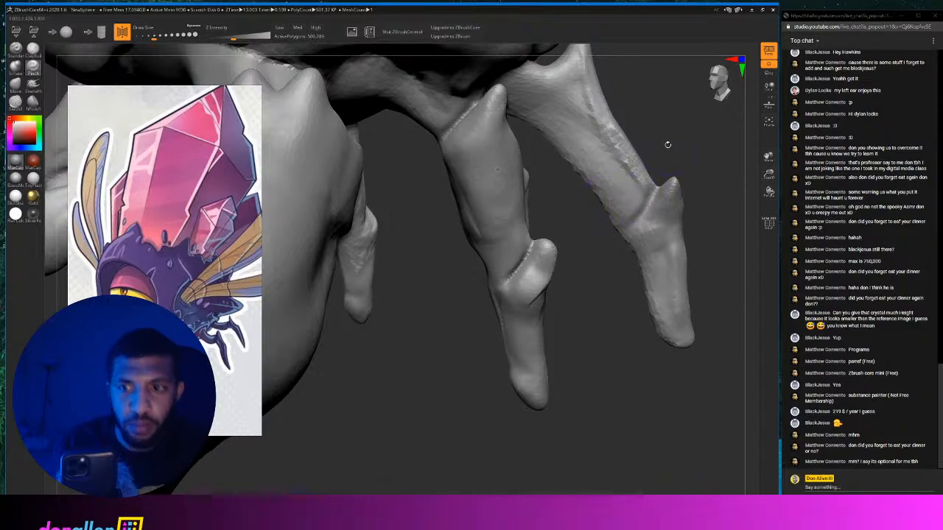
Build up a thick raised rim along the lower edge of the shell's side and rear with a larger ClayBuildup brush.
{"action": "left_click_drag", "start_coordinate": [668, 143], "coordinate": [539, 189]}
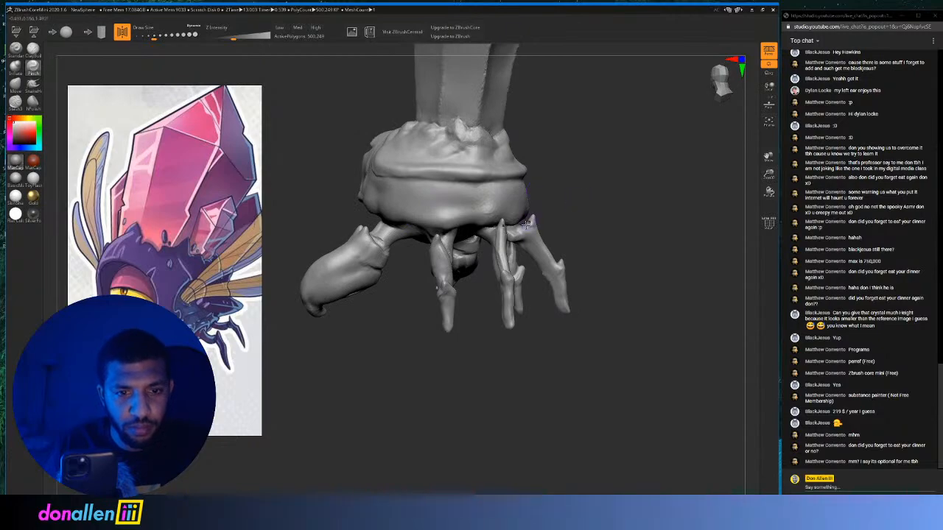
{"action": "left_click_drag", "start_coordinate": [584, 224], "coordinate": [588, 180]}
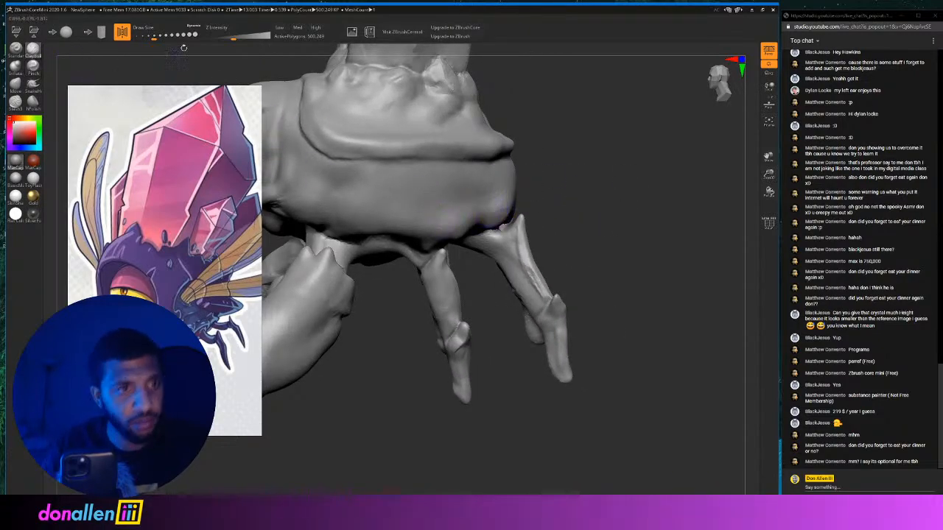
{"action": "left_click", "coordinate": [163, 34]}
{"action": "mouse_move", "coordinate": [499, 193]}
{"action": "left_mouse_down"}
{"action": "mouse_move", "coordinate": [441, 210]}
{"action": "mouse_move", "coordinate": [534, 178]}
{"action": "mouse_move", "coordinate": [345, 217]}
{"action": "left_mouse_up"}
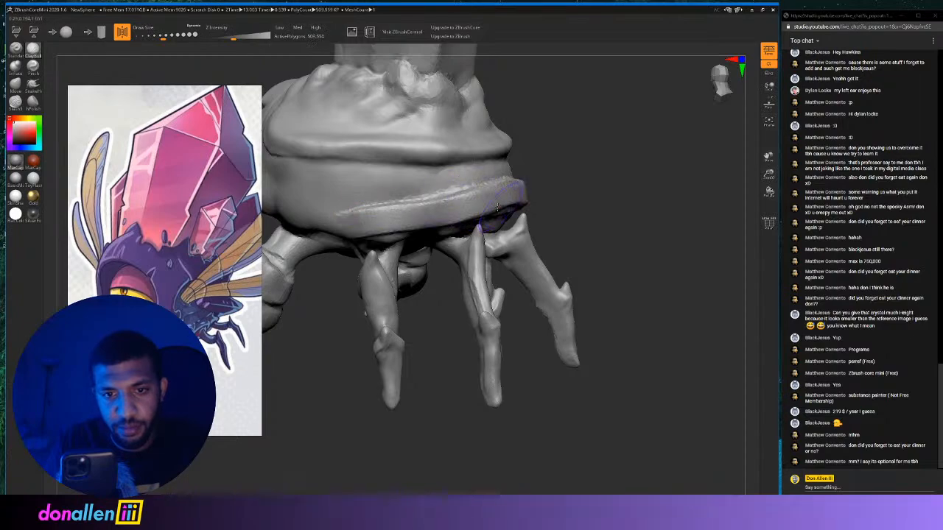
{"action": "left_click_drag", "start_coordinate": [498, 194], "coordinate": [365, 210]}
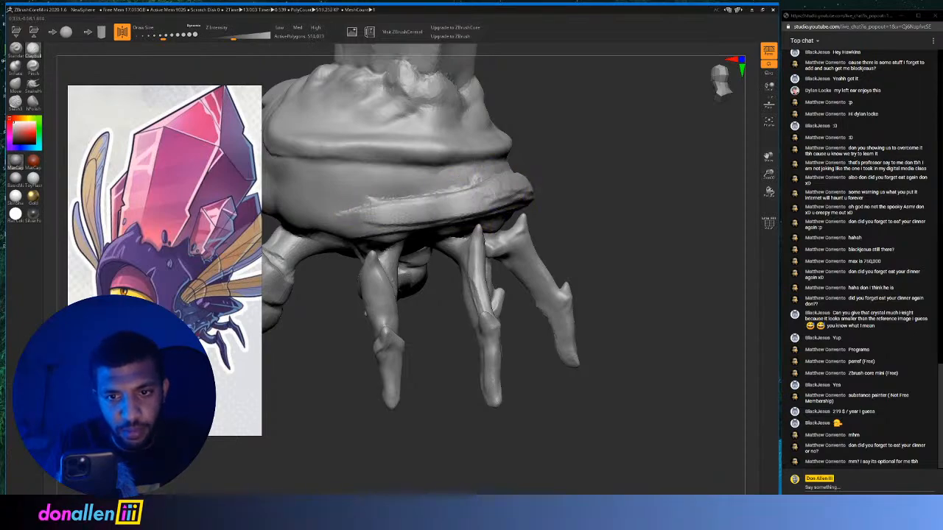
{"action": "left_click_drag", "start_coordinate": [526, 181], "coordinate": [380, 209]}
{"action": "mouse_move", "coordinate": [564, 171]}
{"action": "left_mouse_down"}
{"action": "mouse_move", "coordinate": [653, 139]}
{"action": "mouse_move", "coordinate": [674, 141]}
{"action": "left_mouse_up"}
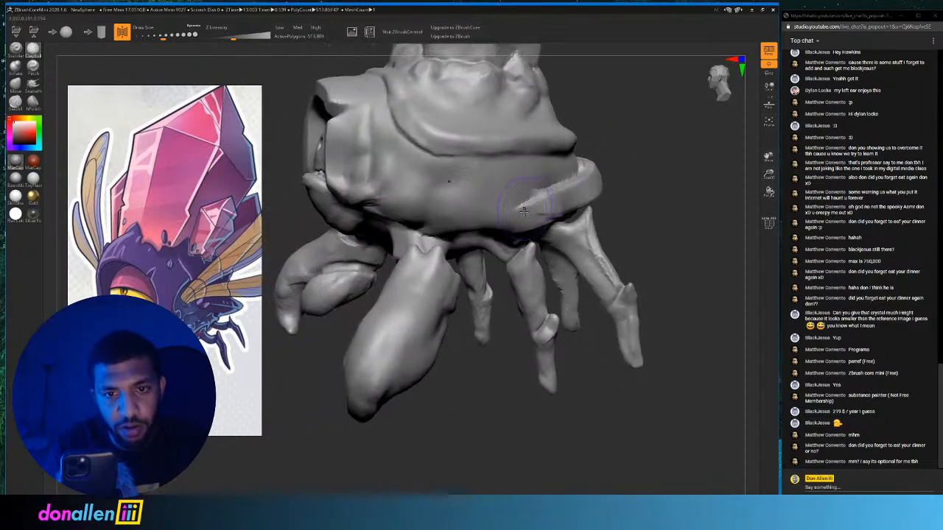
{"action": "mouse_move", "coordinate": [498, 206]}
{"action": "left_mouse_down"}
{"action": "mouse_move", "coordinate": [387, 194]}
{"action": "mouse_move", "coordinate": [563, 201]}
{"action": "mouse_move", "coordinate": [458, 204]}
{"action": "mouse_move", "coordinate": [564, 190]}
{"action": "mouse_move", "coordinate": [390, 198]}
{"action": "mouse_move", "coordinate": [538, 191]}
{"action": "left_mouse_up"}
Smooth the upper edge of the rim along the shell's side and blend it around the back above the rear legs.
{"action": "mouse_move", "coordinate": [610, 157]}
{"action": "left_mouse_down"}
{"action": "mouse_move", "coordinate": [663, 143]}
{"action": "mouse_move", "coordinate": [614, 157]}
{"action": "mouse_move", "coordinate": [626, 151]}
{"action": "mouse_move", "coordinate": [543, 146]}
{"action": "left_mouse_up"}
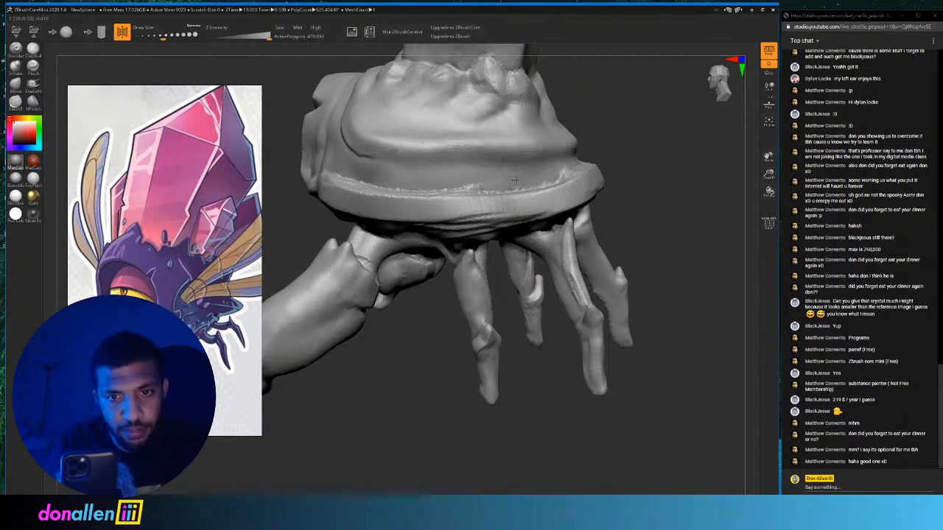
{"action": "left_click_drag", "start_coordinate": [514, 179], "coordinate": [454, 190]}
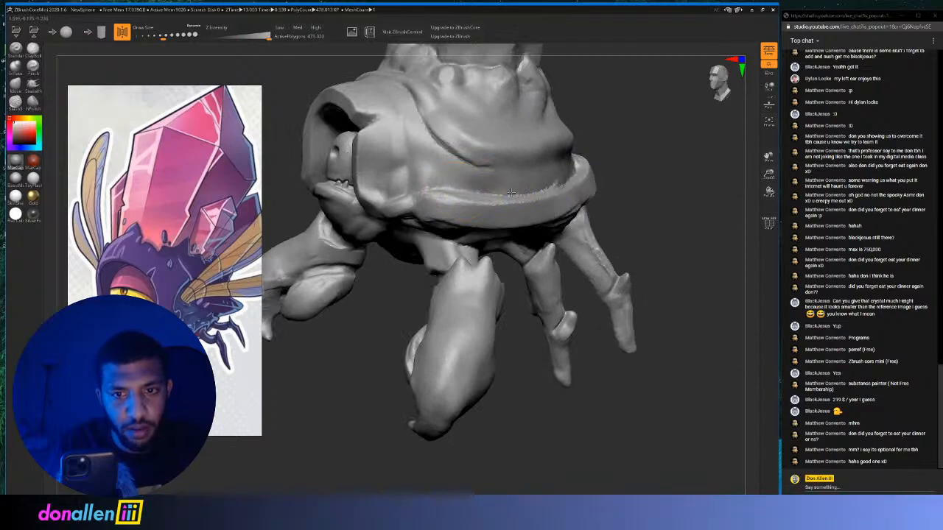
{"action": "mouse_move", "coordinate": [565, 179]}
{"action": "left_mouse_down"}
{"action": "mouse_move", "coordinate": [546, 175]}
{"action": "mouse_move", "coordinate": [560, 182]}
{"action": "left_mouse_up"}
{"action": "mouse_move", "coordinate": [653, 212]}
{"action": "left_mouse_down"}
{"action": "mouse_move", "coordinate": [582, 240]}
{"action": "mouse_move", "coordinate": [520, 234]}
{"action": "mouse_move", "coordinate": [528, 248]}
{"action": "mouse_move", "coordinate": [590, 250]}
{"action": "mouse_move", "coordinate": [646, 234]}
{"action": "mouse_move", "coordinate": [615, 214]}
{"action": "mouse_move", "coordinate": [630, 199]}
{"action": "mouse_move", "coordinate": [625, 184]}
{"action": "mouse_move", "coordinate": [413, 186]}
{"action": "left_mouse_up"}
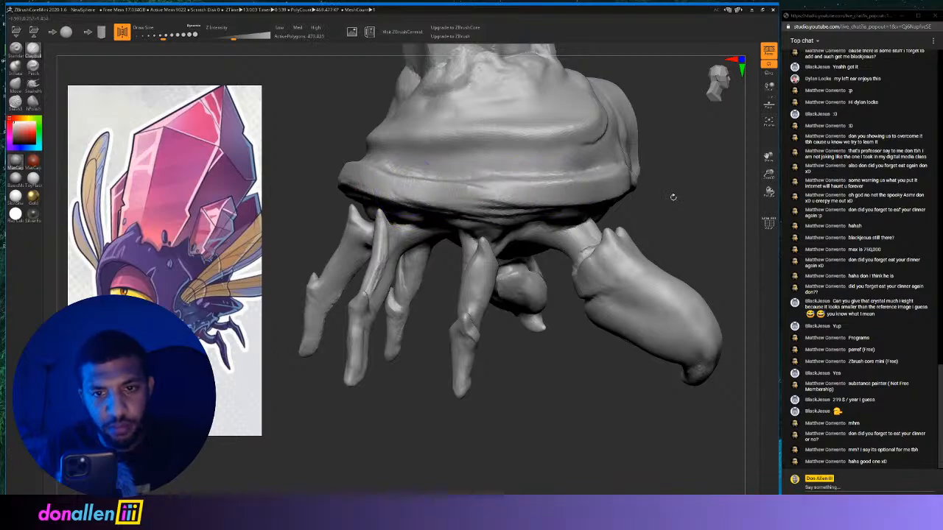
{"action": "left_click_drag", "start_coordinate": [673, 197], "coordinate": [579, 173]}
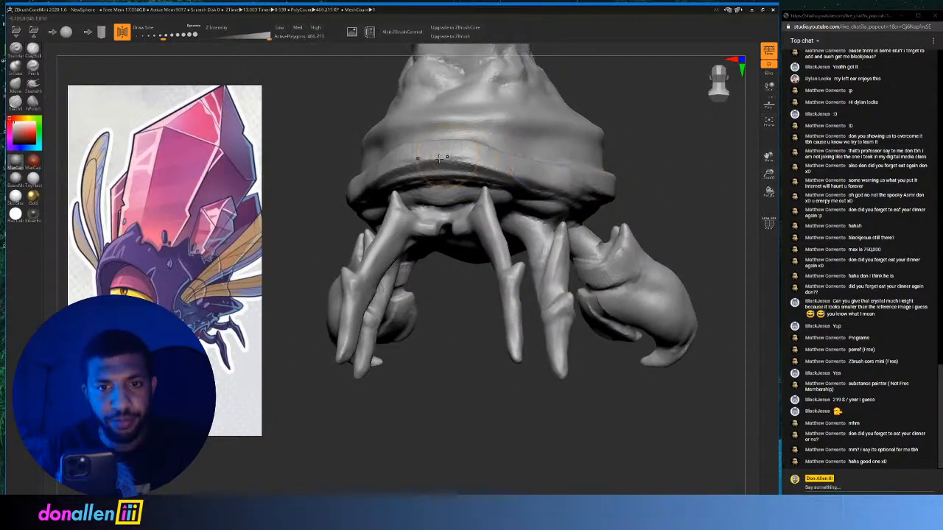
{"action": "left_click_drag", "start_coordinate": [439, 158], "coordinate": [409, 183]}
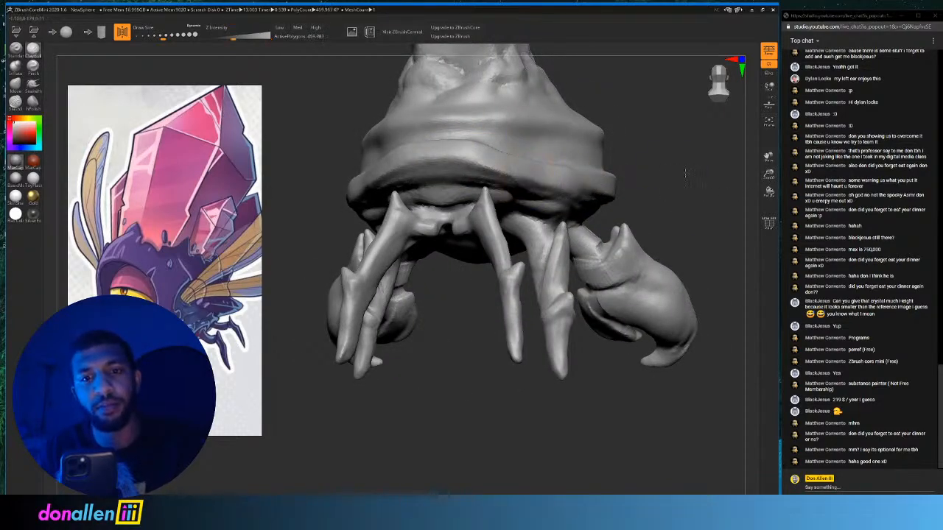
Fill out the rim's lower edge above the legs with clay and smooth it around the shell's rear corner.
{"action": "left_click_drag", "start_coordinate": [685, 173], "coordinate": [534, 174]}
{"action": "right_click_drag", "start_coordinate": [511, 189], "coordinate": [565, 147]}
{"action": "mouse_move", "coordinate": [429, 170]}
{"action": "left_mouse_down", "text": "shift"}
{"action": "mouse_move", "coordinate": [381, 165]}
{"action": "mouse_move", "coordinate": [392, 173]}
{"action": "mouse_move", "coordinate": [371, 158]}
{"action": "mouse_move", "coordinate": [461, 151]}
{"action": "left_mouse_up", "text": "shift"}
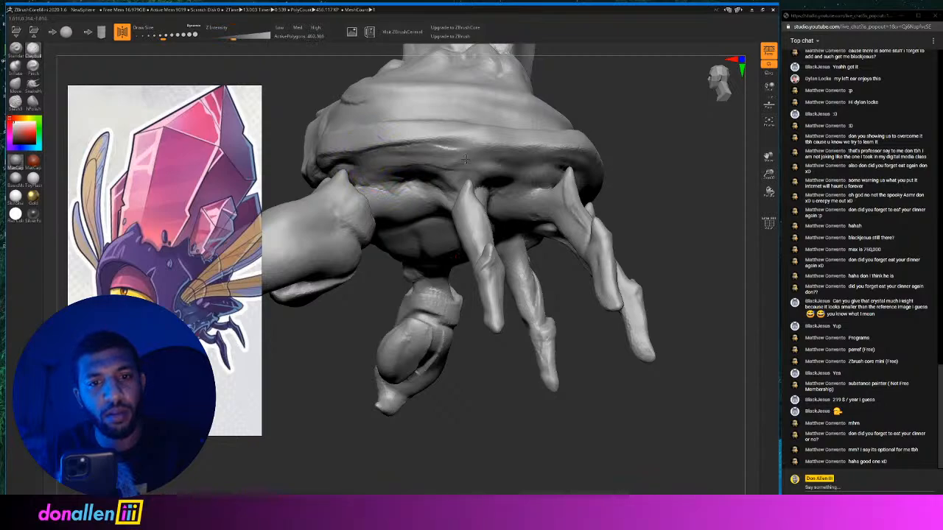
{"action": "mouse_move", "coordinate": [372, 157]}
{"action": "left_mouse_down"}
{"action": "mouse_move", "coordinate": [516, 158]}
{"action": "mouse_move", "coordinate": [398, 148]}
{"action": "left_mouse_up"}
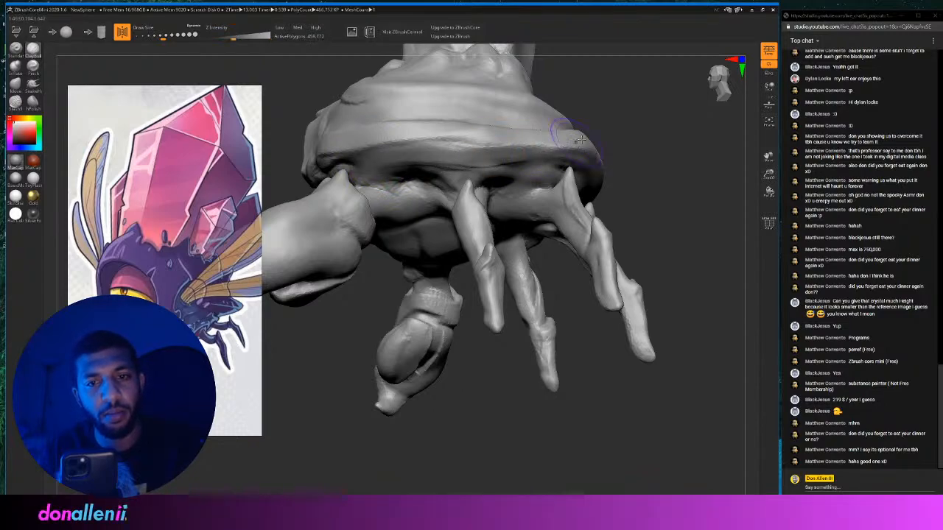
{"action": "right_click_drag", "start_coordinate": [566, 133], "coordinate": [663, 177]}
{"action": "mouse_move", "coordinate": [579, 174]}
{"action": "left_mouse_down", "text": "shift"}
{"action": "mouse_move", "coordinate": [540, 157]}
{"action": "mouse_move", "coordinate": [549, 155]}
{"action": "mouse_move", "coordinate": [555, 169]}
{"action": "left_mouse_up", "text": "shift"}
{"action": "left_click_drag", "start_coordinate": [656, 171], "coordinate": [604, 184]}
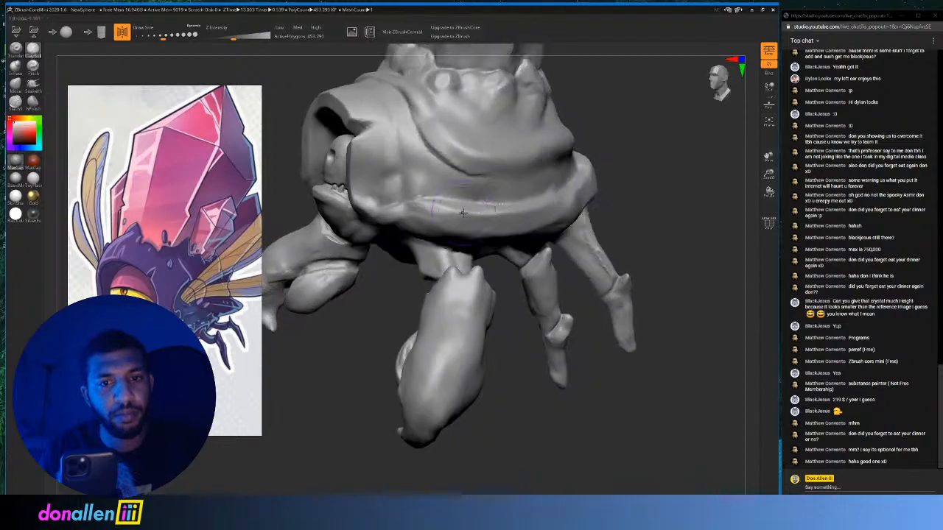
Flatten the fold on the shell's side and the rim below it with the hPolish brush.
{"action": "left_click_drag", "start_coordinate": [643, 122], "coordinate": [451, 151]}
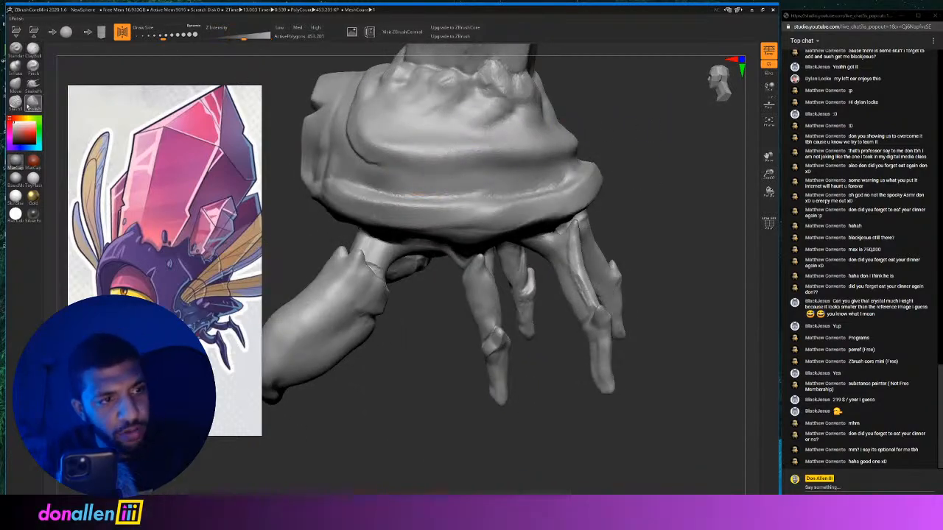
{"action": "mouse_move", "coordinate": [391, 152]}
{"action": "left_mouse_down"}
{"action": "mouse_move", "coordinate": [453, 158]}
{"action": "mouse_move", "coordinate": [543, 146]}
{"action": "left_mouse_up"}
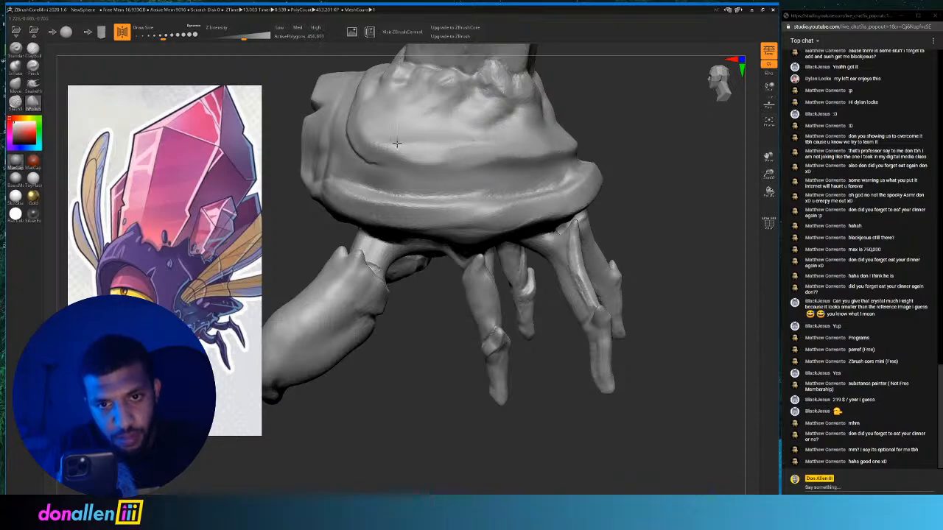
{"action": "mouse_move", "coordinate": [376, 140]}
{"action": "left_mouse_down"}
{"action": "mouse_move", "coordinate": [386, 116]}
{"action": "mouse_move", "coordinate": [397, 139]}
{"action": "mouse_move", "coordinate": [356, 133]}
{"action": "left_mouse_up"}
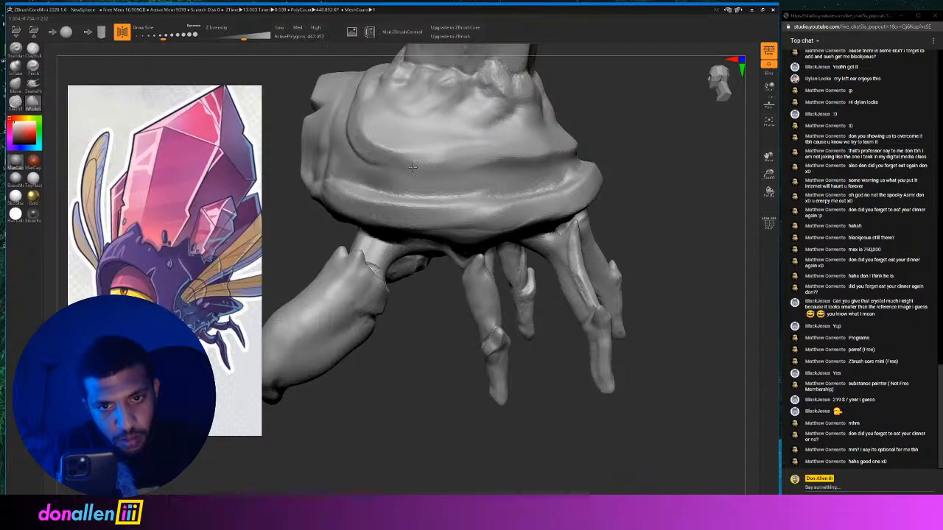
{"action": "left_click_drag", "start_coordinate": [697, 217], "coordinate": [737, 230]}
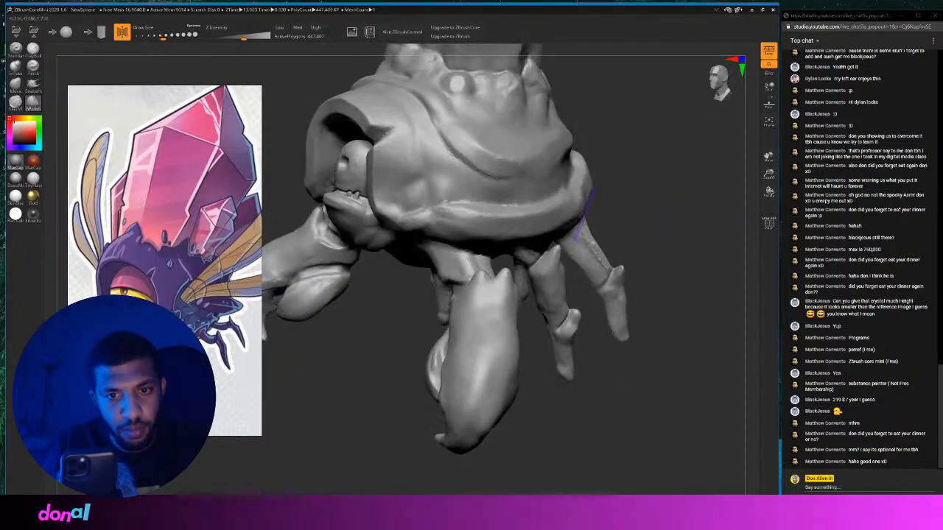
{"action": "left_click_drag", "start_coordinate": [440, 180], "coordinate": [447, 221]}
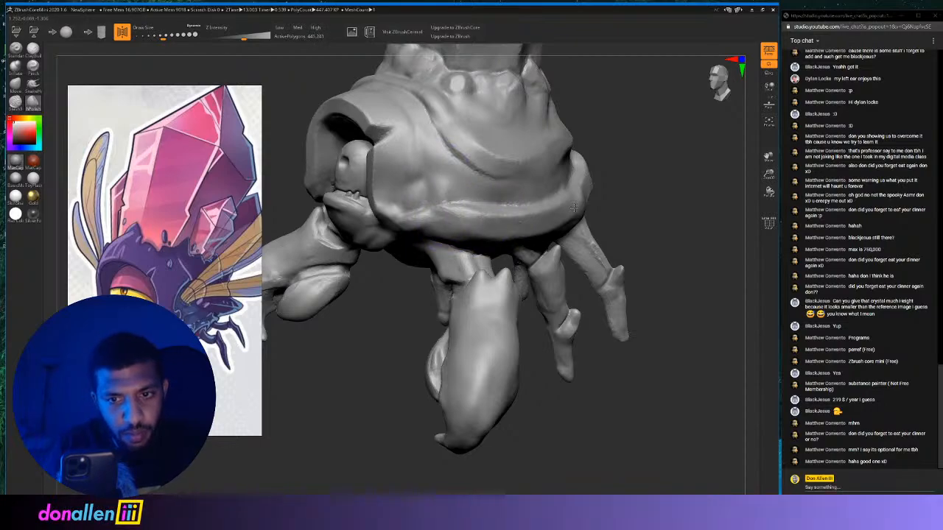
{"action": "left_click_drag", "start_coordinate": [581, 202], "coordinate": [550, 213]}
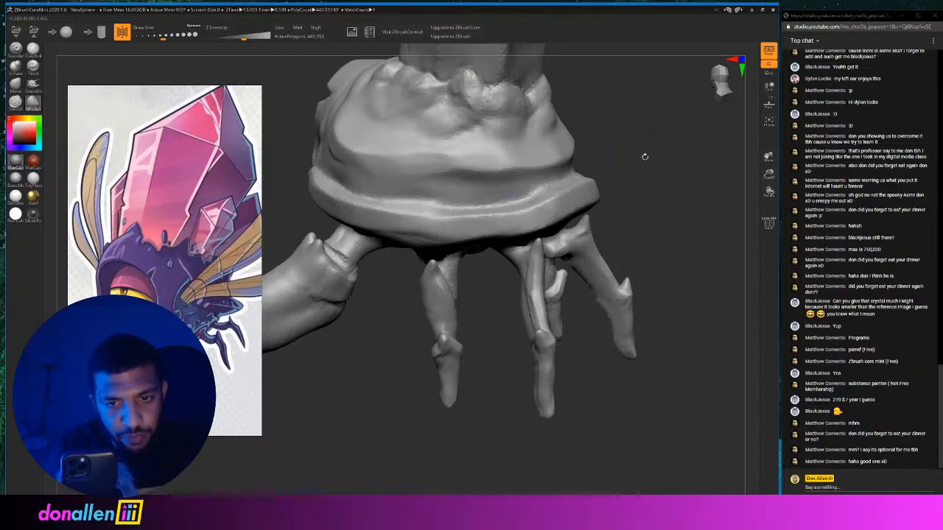
{"action": "mouse_move", "coordinate": [645, 156]}
{"action": "left_mouse_down"}
{"action": "mouse_move", "coordinate": [623, 169]}
{"action": "mouse_move", "coordinate": [524, 104]}
{"action": "left_mouse_up"}
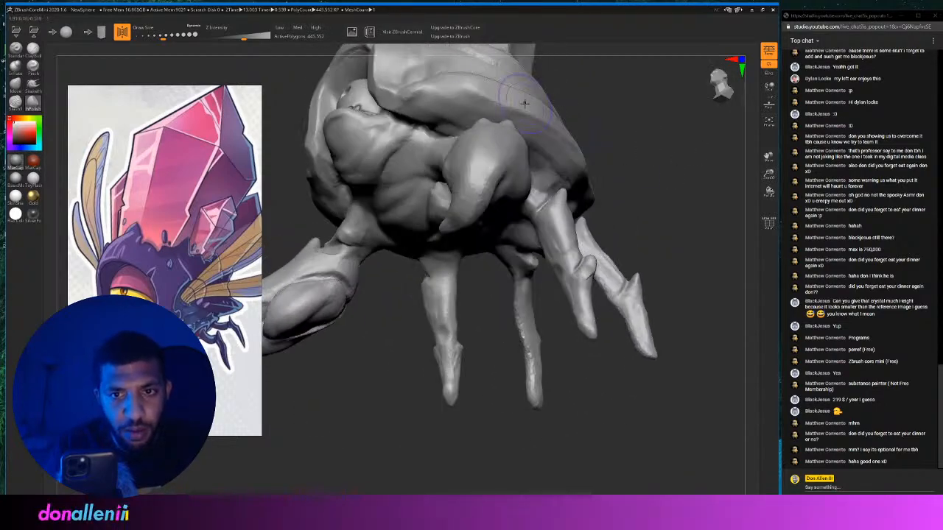
{"action": "mouse_move", "coordinate": [413, 81]}
{"action": "left_mouse_down"}
{"action": "mouse_move", "coordinate": [444, 85]}
{"action": "mouse_move", "coordinate": [447, 118]}
{"action": "left_mouse_up"}
Smooth out the fold across the shell's side, softening the surface between the crystal's base and the rim.
{"action": "mouse_move", "coordinate": [619, 110]}
{"action": "left_mouse_down"}
{"action": "mouse_move", "coordinate": [681, 143]}
{"action": "mouse_move", "coordinate": [603, 143]}
{"action": "mouse_move", "coordinate": [614, 214]}
{"action": "mouse_move", "coordinate": [663, 215]}
{"action": "left_mouse_up"}
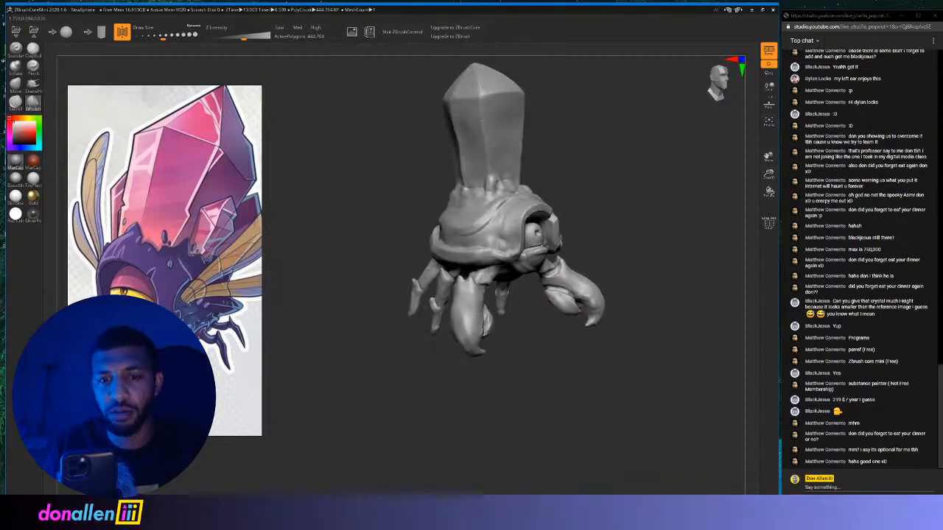
{"action": "mouse_move", "coordinate": [618, 185]}
{"action": "left_mouse_down"}
{"action": "mouse_move", "coordinate": [567, 171]}
{"action": "mouse_move", "coordinate": [602, 169]}
{"action": "mouse_move", "coordinate": [575, 174]}
{"action": "left_mouse_up"}
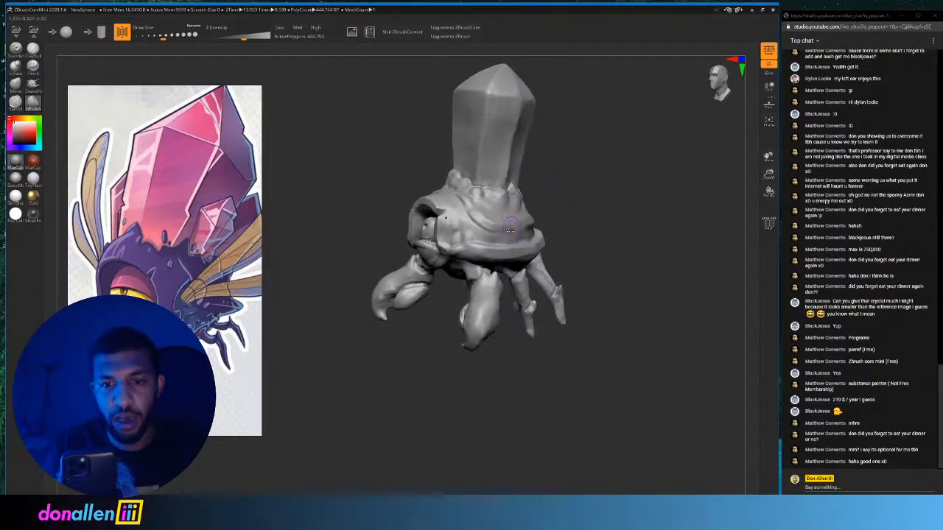
{"action": "mouse_move", "coordinate": [574, 211]}
{"action": "left_mouse_down", "text": "alt"}
{"action": "mouse_move", "coordinate": [499, 209]}
{"action": "mouse_move", "coordinate": [471, 197]}
{"action": "left_mouse_up", "text": "alt"}
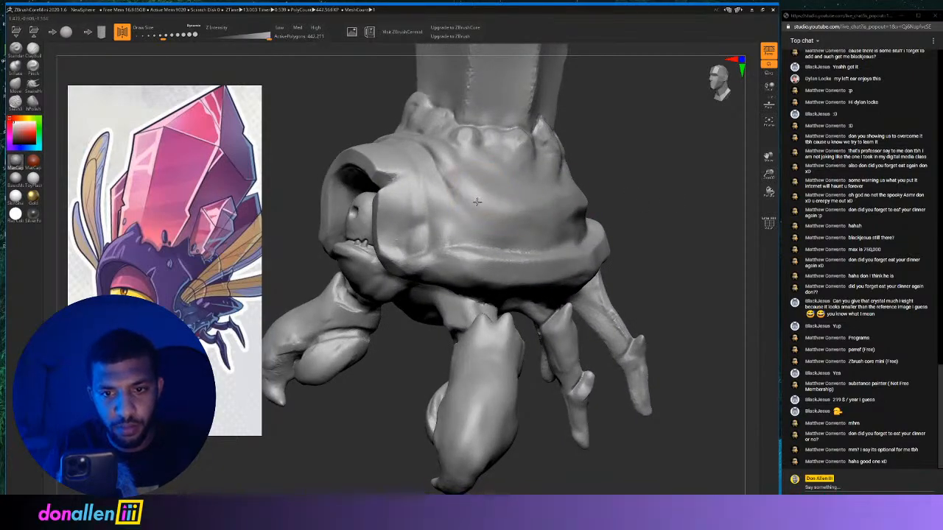
{"action": "mouse_move", "coordinate": [502, 193]}
{"action": "left_mouse_down", "text": "shift"}
{"action": "mouse_move", "coordinate": [451, 169]}
{"action": "mouse_move", "coordinate": [441, 181]}
{"action": "left_mouse_up", "text": "shift"}
{"action": "mouse_move", "coordinate": [611, 164]}
{"action": "left_mouse_down"}
{"action": "mouse_move", "coordinate": [594, 158]}
{"action": "mouse_move", "coordinate": [606, 174]}
{"action": "mouse_move", "coordinate": [635, 166]}
{"action": "mouse_move", "coordinate": [619, 165]}
{"action": "left_mouse_up"}
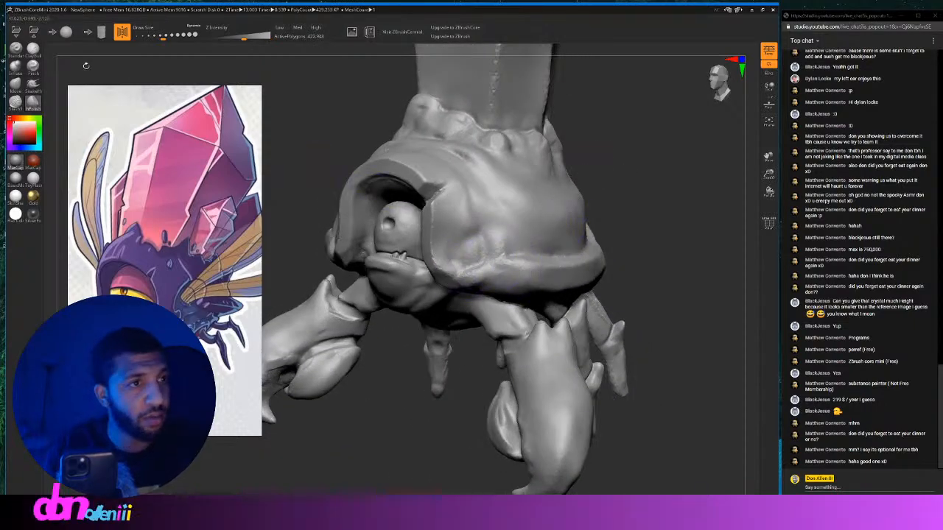
Extend the clay rim to the shell's front corner beside the eye opening and smooth its join with the hood's edge.
{"action": "left_click", "coordinate": [32, 53]}
{"action": "mouse_move", "coordinate": [460, 277]}
{"action": "left_mouse_down"}
{"action": "mouse_move", "coordinate": [565, 264]}
{"action": "mouse_move", "coordinate": [487, 272]}
{"action": "mouse_move", "coordinate": [509, 276]}
{"action": "left_mouse_up"}
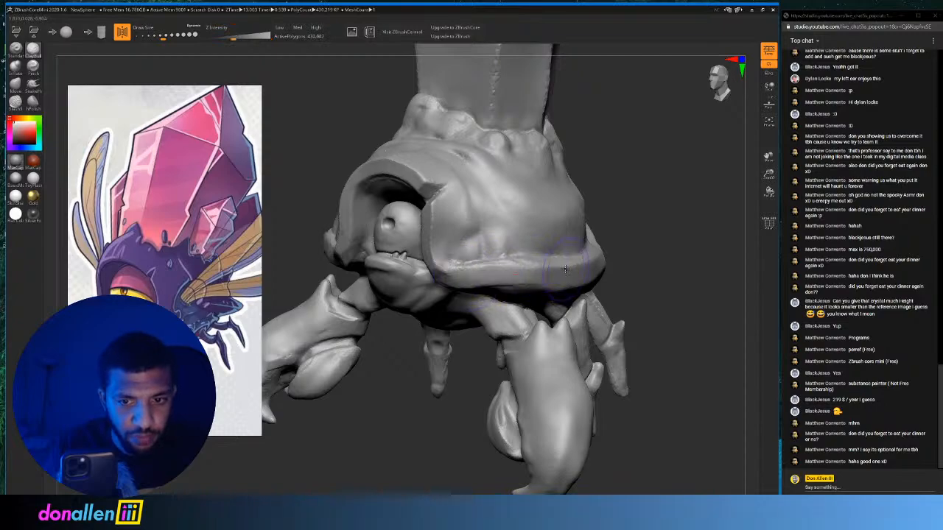
{"action": "mouse_move", "coordinate": [659, 201]}
{"action": "left_mouse_down"}
{"action": "mouse_move", "coordinate": [539, 203]}
{"action": "mouse_move", "coordinate": [465, 263]}
{"action": "left_mouse_up"}
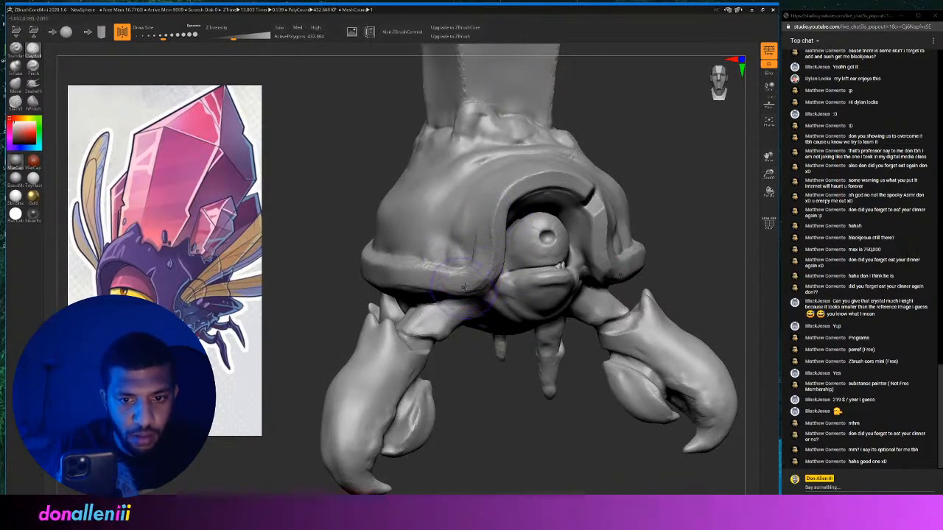
{"action": "left_click_drag", "start_coordinate": [464, 288], "coordinate": [471, 212]}
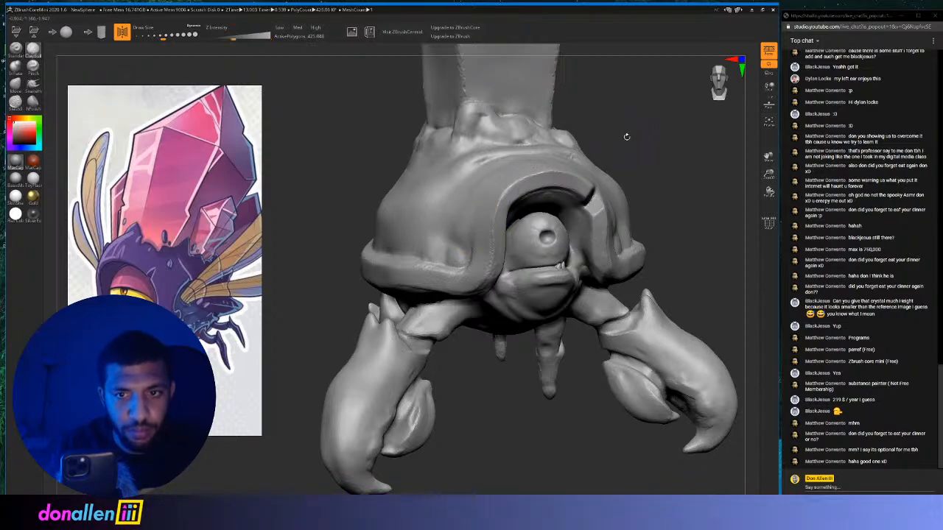
Soften the segmented belly plates on the creature's underside and the surfaces around them.
{"action": "mouse_move", "coordinate": [626, 136]}
{"action": "left_mouse_down"}
{"action": "mouse_move", "coordinate": [564, 177]}
{"action": "mouse_move", "coordinate": [591, 171]}
{"action": "mouse_move", "coordinate": [574, 184]}
{"action": "left_mouse_up"}
{"action": "mouse_move", "coordinate": [578, 241]}
{"action": "left_mouse_down"}
{"action": "mouse_move", "coordinate": [604, 202]}
{"action": "mouse_move", "coordinate": [571, 221]}
{"action": "mouse_move", "coordinate": [538, 232]}
{"action": "mouse_move", "coordinate": [564, 208]}
{"action": "mouse_move", "coordinate": [539, 219]}
{"action": "mouse_move", "coordinate": [567, 221]}
{"action": "mouse_move", "coordinate": [535, 226]}
{"action": "mouse_move", "coordinate": [604, 231]}
{"action": "mouse_move", "coordinate": [598, 226]}
{"action": "mouse_move", "coordinate": [603, 240]}
{"action": "mouse_move", "coordinate": [567, 243]}
{"action": "mouse_move", "coordinate": [600, 198]}
{"action": "mouse_move", "coordinate": [488, 275]}
{"action": "mouse_move", "coordinate": [582, 215]}
{"action": "mouse_move", "coordinate": [584, 170]}
{"action": "mouse_move", "coordinate": [569, 243]}
{"action": "mouse_move", "coordinate": [552, 267]}
{"action": "mouse_move", "coordinate": [583, 270]}
{"action": "mouse_move", "coordinate": [532, 233]}
{"action": "mouse_move", "coordinate": [582, 243]}
{"action": "mouse_move", "coordinate": [572, 152]}
{"action": "mouse_move", "coordinate": [582, 155]}
{"action": "mouse_move", "coordinate": [550, 154]}
{"action": "mouse_move", "coordinate": [639, 206]}
{"action": "mouse_move", "coordinate": [631, 193]}
{"action": "mouse_move", "coordinate": [517, 356]}
{"action": "left_mouse_up"}
{"action": "mouse_move", "coordinate": [458, 213]}
{"action": "left_mouse_down", "text": "shift"}
{"action": "mouse_move", "coordinate": [450, 228]}
{"action": "mouse_move", "coordinate": [482, 199]}
{"action": "mouse_move", "coordinate": [406, 186]}
{"action": "left_mouse_up", "text": "shift"}
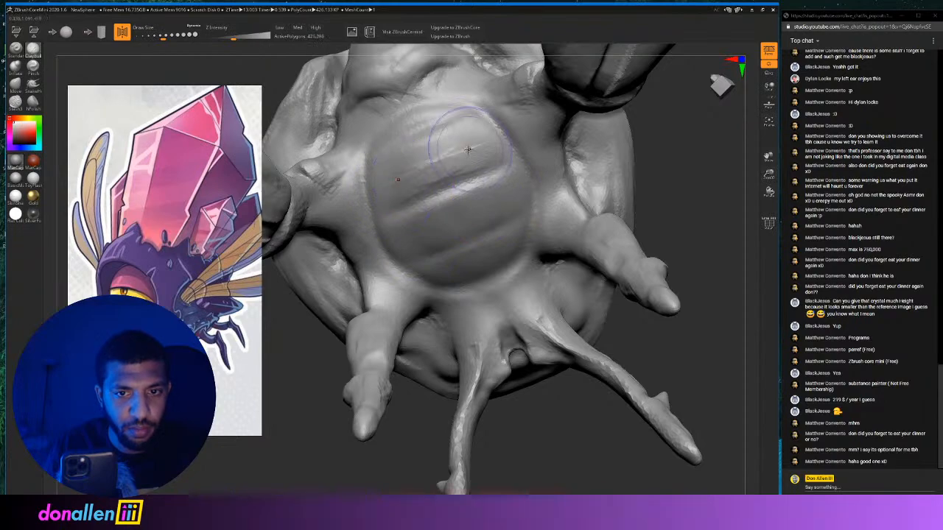
{"action": "left_click_drag", "start_coordinate": [705, 149], "coordinate": [509, 178]}
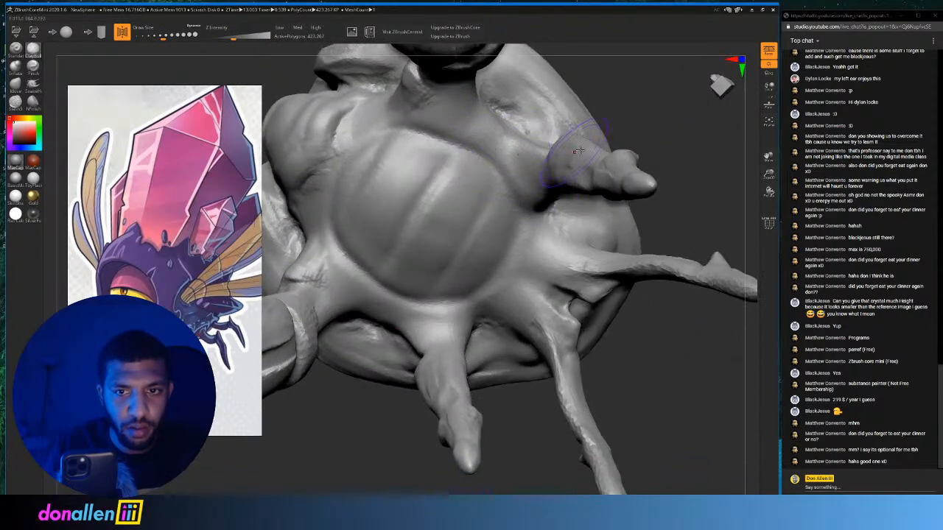
{"action": "left_click_drag", "start_coordinate": [663, 147], "coordinate": [740, 324]}
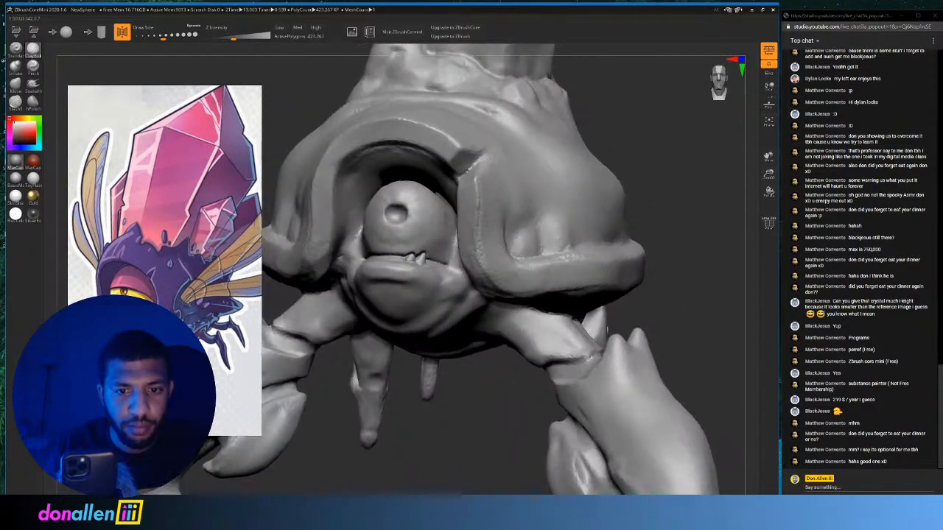
Try to pull long wing-like spikes out of both sides of the shell with the SnakeHook brush.
{"action": "left_click_drag", "start_coordinate": [681, 179], "coordinate": [531, 255]}
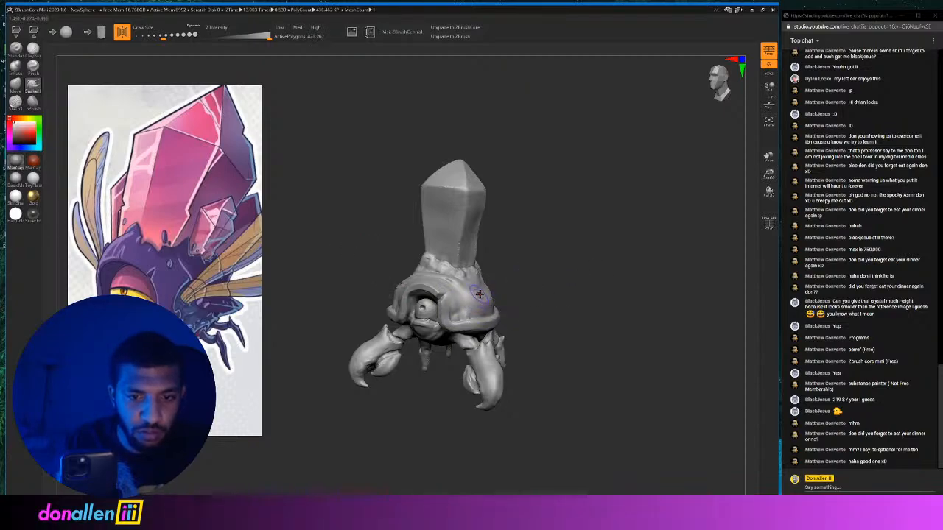
{"action": "left_click_drag", "start_coordinate": [538, 246], "coordinate": [550, 235]}
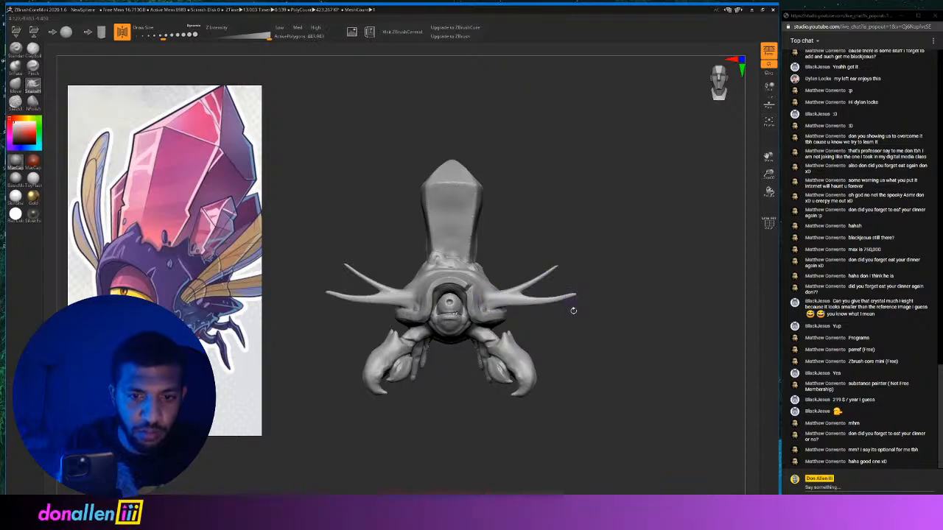
{"action": "left_click_drag", "start_coordinate": [574, 311], "coordinate": [543, 304]}
{"action": "left_click_drag", "start_coordinate": [525, 270], "coordinate": [678, 231], "text": "alt"}
{"action": "left_click_drag", "start_coordinate": [615, 238], "coordinate": [649, 233]}
{"action": "mouse_move", "coordinate": [606, 193]}
{"action": "left_mouse_down", "text": "alt"}
{"action": "mouse_move", "coordinate": [610, 168]}
{"action": "mouse_move", "coordinate": [663, 118]}
{"action": "mouse_move", "coordinate": [626, 157]}
{"action": "mouse_move", "coordinate": [605, 164]}
{"action": "left_mouse_up", "text": "alt"}
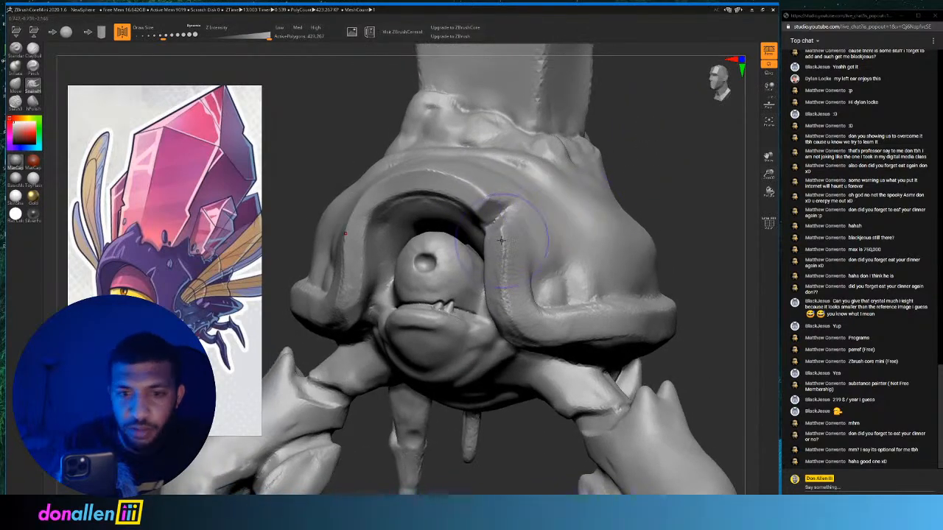
Try several SnakeHook pulls at the corner of the creature's mouth and cheek, undoing each attempt.
{"action": "mouse_move", "coordinate": [485, 317]}
{"action": "left_mouse_down"}
{"action": "mouse_move", "coordinate": [478, 375]}
{"action": "mouse_move", "coordinate": [462, 389]}
{"action": "left_mouse_up"}
{"action": "key", "text": "ctrl+z"}
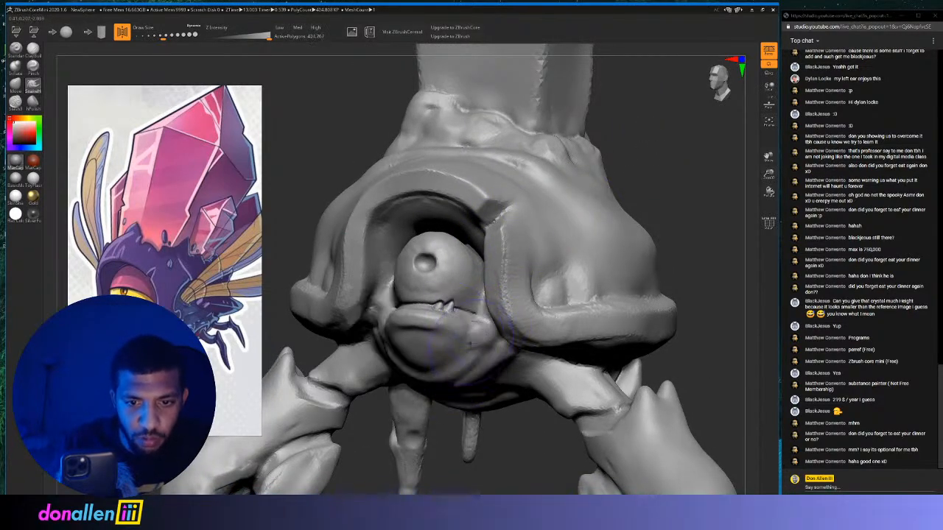
{"action": "left_click_drag", "start_coordinate": [474, 335], "coordinate": [457, 390]}
{"action": "key", "text": "ctrl+z"}
{"action": "key", "text": "ctrl+z"}
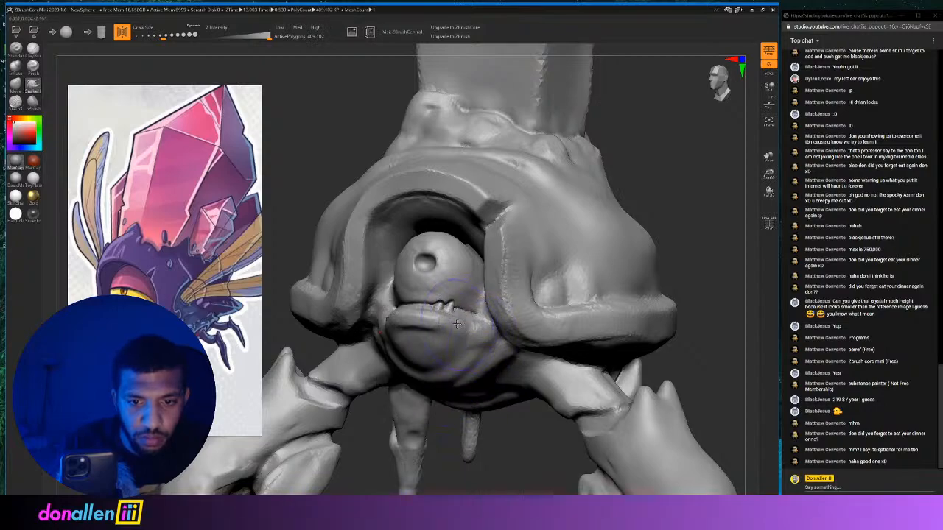
{"action": "mouse_move", "coordinate": [484, 317]}
{"action": "left_mouse_down"}
{"action": "mouse_move", "coordinate": [490, 302]}
{"action": "mouse_move", "coordinate": [473, 315]}
{"action": "mouse_move", "coordinate": [480, 305]}
{"action": "left_mouse_up"}
{"action": "key", "text": "ctrl+z"}
{"action": "key", "text": "ctrl+z"}
{"action": "key", "text": "ctrl+z"}
{"action": "right_click_drag", "start_coordinate": [476, 320], "coordinate": [477, 364], "text": "ctrl"}
{"action": "key", "text": "ctrl+z"}
{"action": "key", "text": "ctrl+shift+z"}
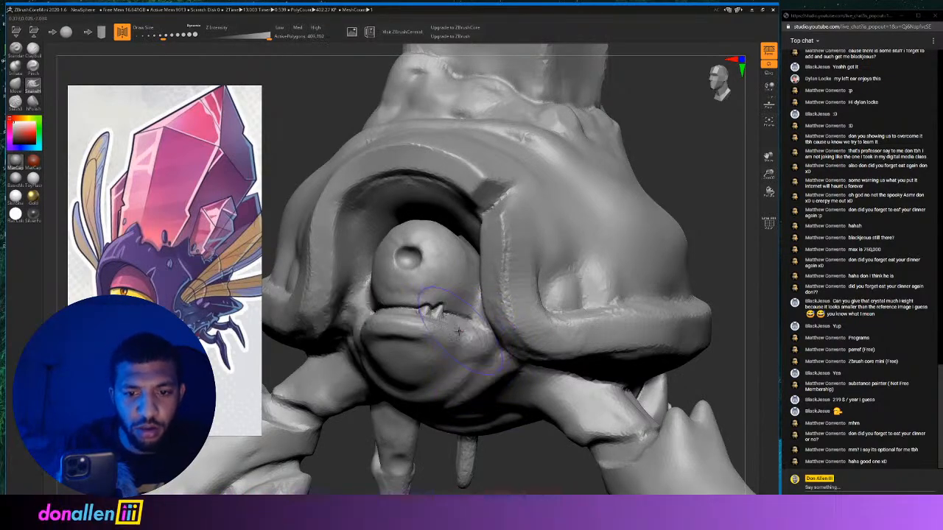
{"action": "left_click_drag", "start_coordinate": [450, 328], "coordinate": [483, 291]}
{"action": "key", "text": "ctrl+z"}
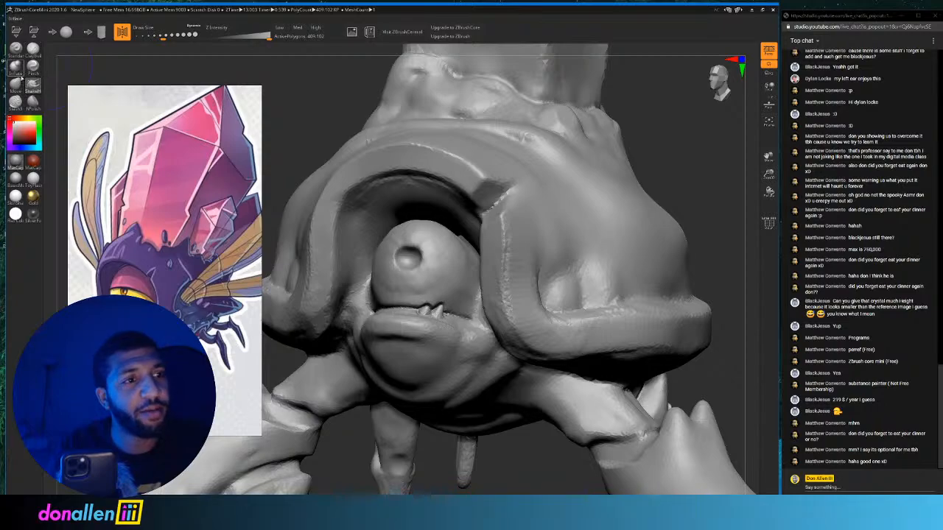
Try to reshape the eye, its socket and the mouth area with an enlarged Move brush, undoing the changes.
{"action": "left_click", "coordinate": [15, 86]}
{"action": "left_click_drag", "start_coordinate": [163, 35], "coordinate": [170, 35]}
{"action": "mouse_move", "coordinate": [407, 185]}
{"action": "left_mouse_down"}
{"action": "mouse_move", "coordinate": [409, 173]}
{"action": "mouse_move", "coordinate": [417, 259]}
{"action": "mouse_move", "coordinate": [419, 215]}
{"action": "mouse_move", "coordinate": [423, 234]}
{"action": "left_mouse_up"}
{"action": "key", "text": "ctrl+z"}
{"action": "key", "text": "ctrl+z"}
{"action": "key", "text": "ctrl+z"}
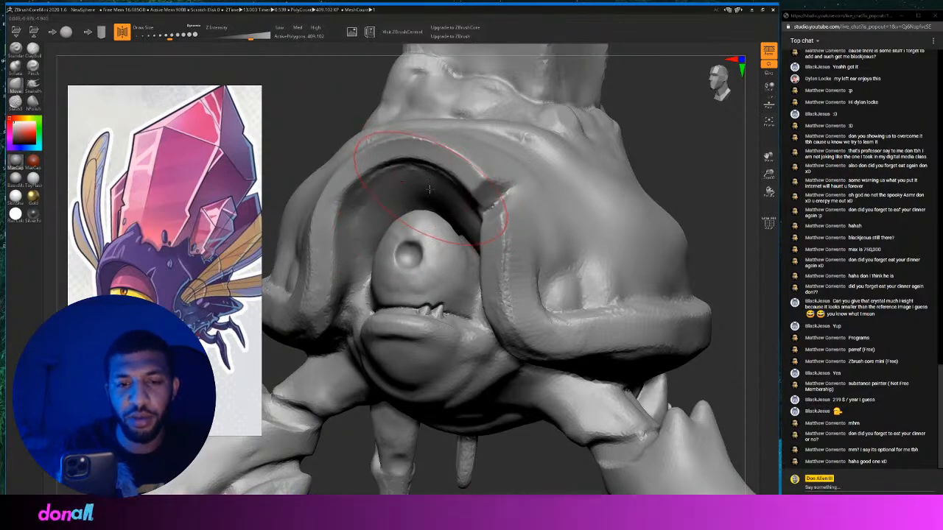
{"action": "left_click_drag", "start_coordinate": [428, 190], "coordinate": [429, 206]}
{"action": "mouse_move", "coordinate": [461, 336]}
{"action": "left_mouse_down"}
{"action": "mouse_move", "coordinate": [477, 293]}
{"action": "mouse_move", "coordinate": [474, 361]}
{"action": "mouse_move", "coordinate": [478, 297]}
{"action": "mouse_move", "coordinate": [464, 367]}
{"action": "mouse_move", "coordinate": [483, 283]}
{"action": "mouse_move", "coordinate": [535, 166]}
{"action": "left_mouse_up"}
{"action": "key", "text": "ctrl+z"}
{"action": "mouse_move", "coordinate": [467, 317]}
{"action": "left_mouse_down"}
{"action": "mouse_move", "coordinate": [469, 328]}
{"action": "mouse_move", "coordinate": [467, 267]}
{"action": "mouse_move", "coordinate": [468, 289]}
{"action": "mouse_move", "coordinate": [467, 277]}
{"action": "left_mouse_up"}
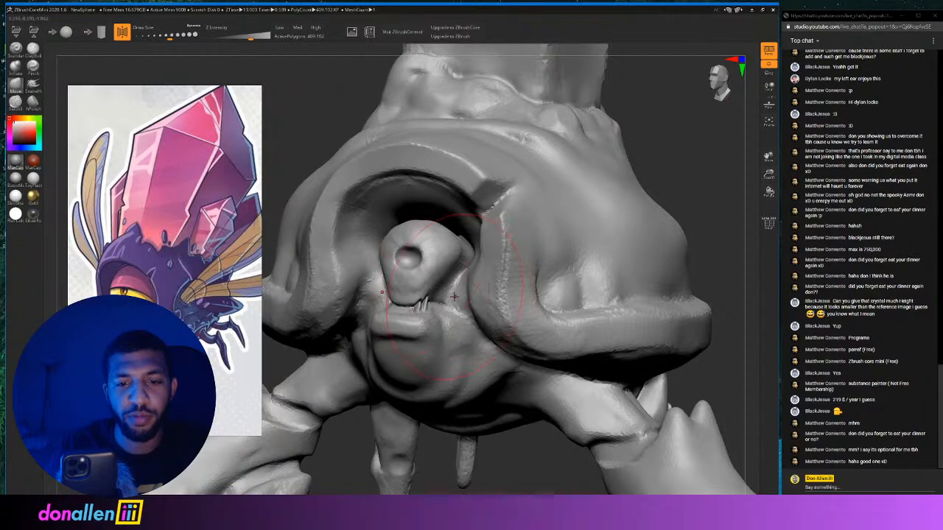
{"action": "key", "text": "ctrl+z"}
Export the whole creature for 3D printing as an OBJ file named 12334e314wrfw4t in the crab monster folder.
{"action": "left_click_drag", "start_coordinate": [695, 167], "coordinate": [700, 189], "text": "alt"}
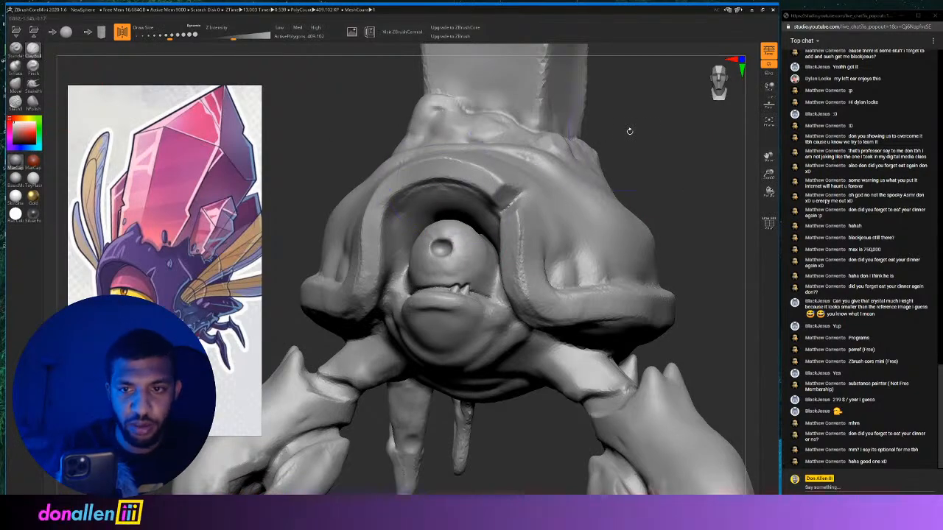
{"action": "left_click_drag", "start_coordinate": [630, 131], "coordinate": [591, 199], "text": "alt"}
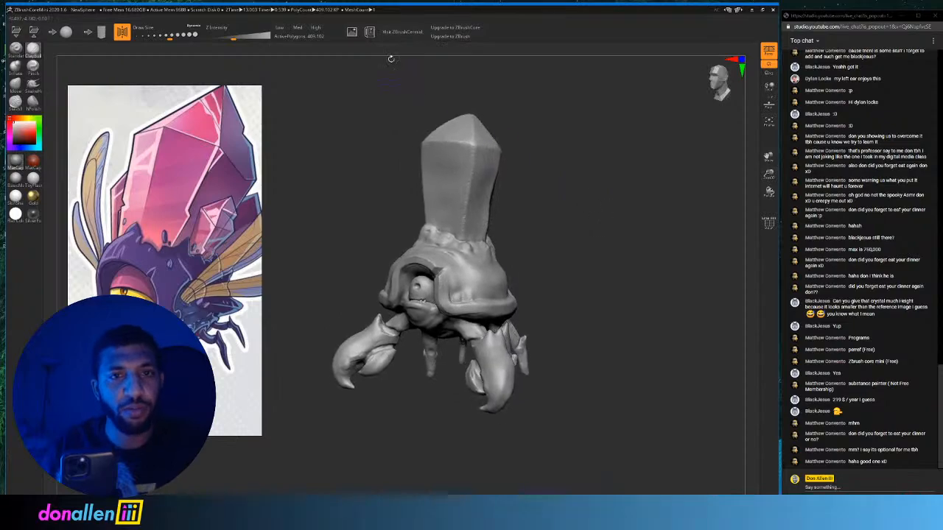
{"action": "left_click", "coordinate": [370, 32]}
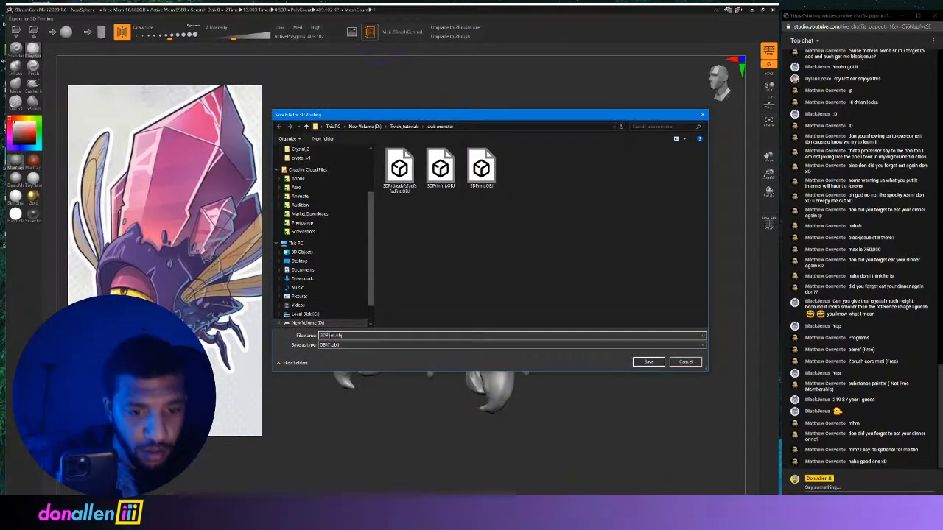
{"action": "type", "text": "12334e314wrfw4t"}
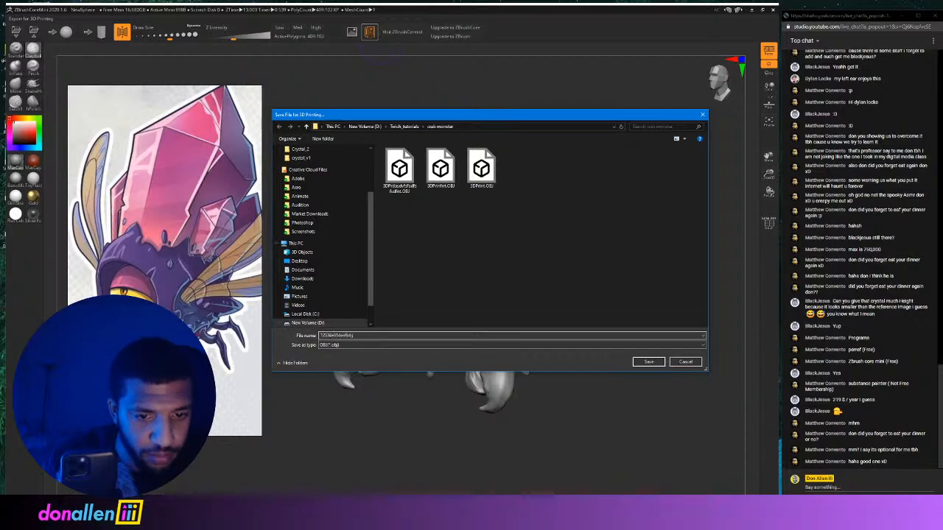
{"action": "left_click", "coordinate": [649, 361]}
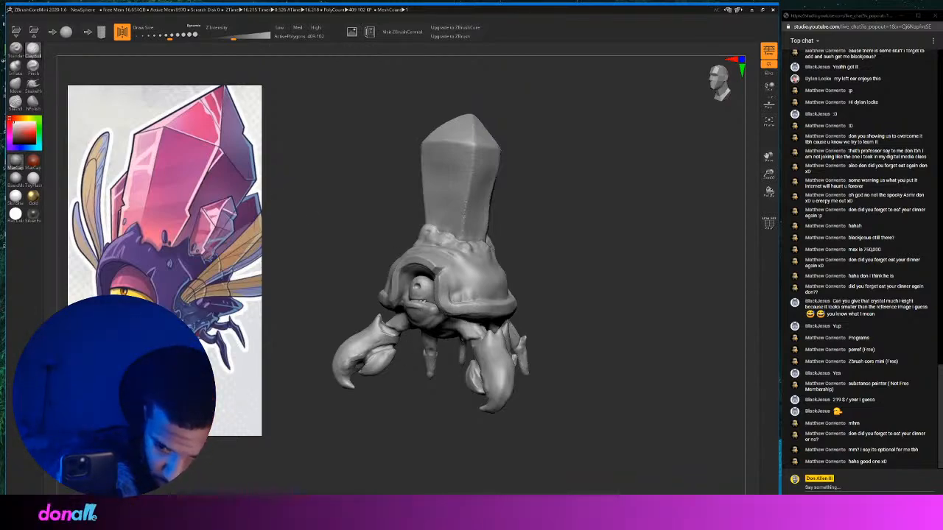
Switch to Cinema 4D, dismiss its Quick Start dialog and move the floating reference image up to uncover the painted creature's eye.
{"action": "mouse_move", "coordinate": [739, 516]}
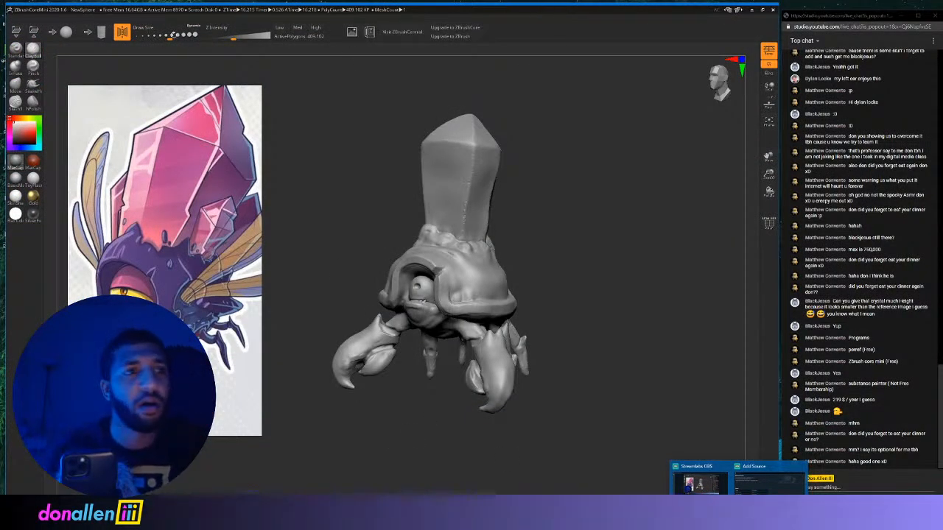
{"action": "left_click", "coordinate": [751, 8]}
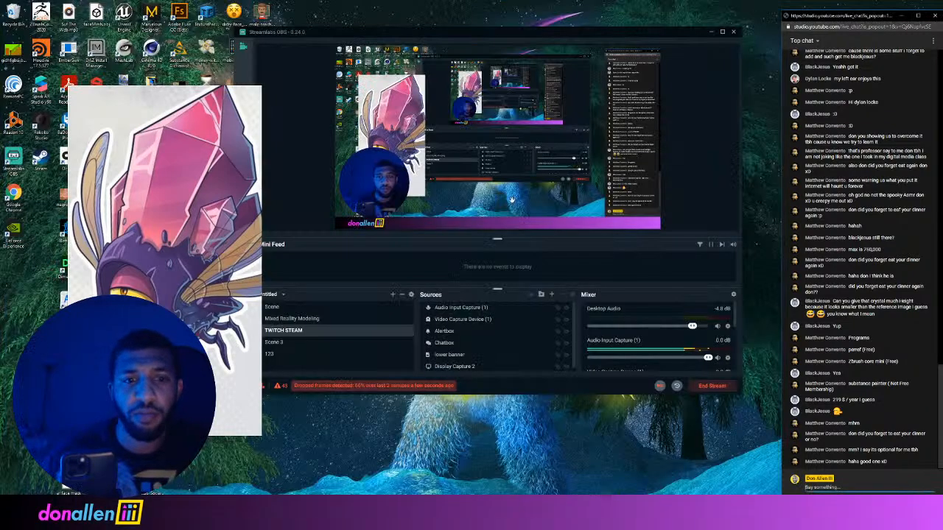
{"action": "left_click", "coordinate": [711, 32]}
{"action": "left_click", "coordinate": [687, 133]}
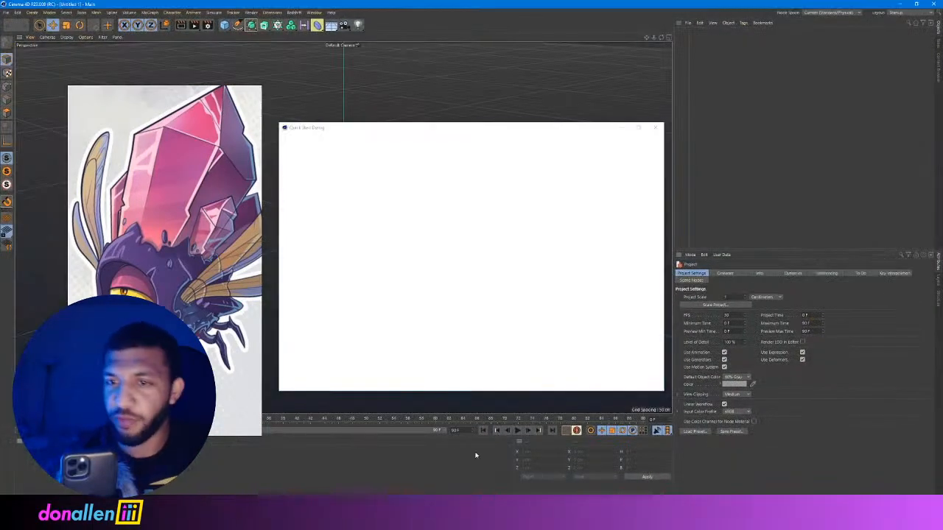
{"action": "left_click", "coordinate": [652, 129]}
{"action": "left_click_drag", "start_coordinate": [175, 159], "coordinate": [163, 114]}
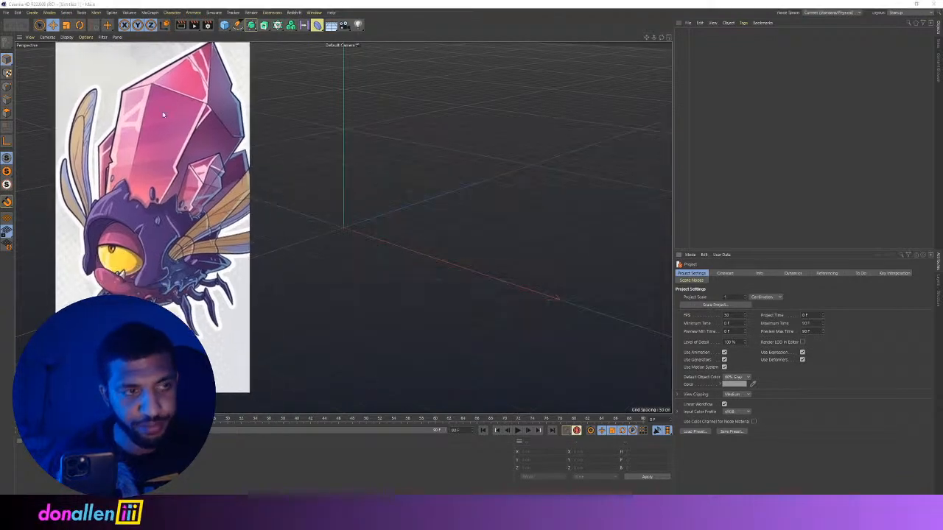
Open the newly exported OBJ from the crab monster folder under Twitch_tutorials and accept the OBJ import settings.
{"action": "left_click", "coordinate": [6, 12]}
{"action": "left_click", "coordinate": [22, 32]}
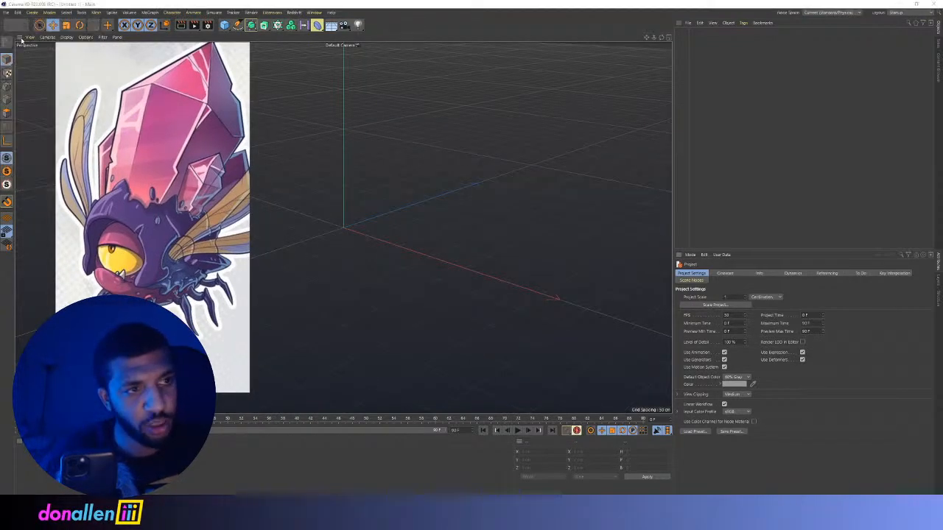
{"action": "left_click_drag", "start_coordinate": [306, 18], "coordinate": [578, 76]}
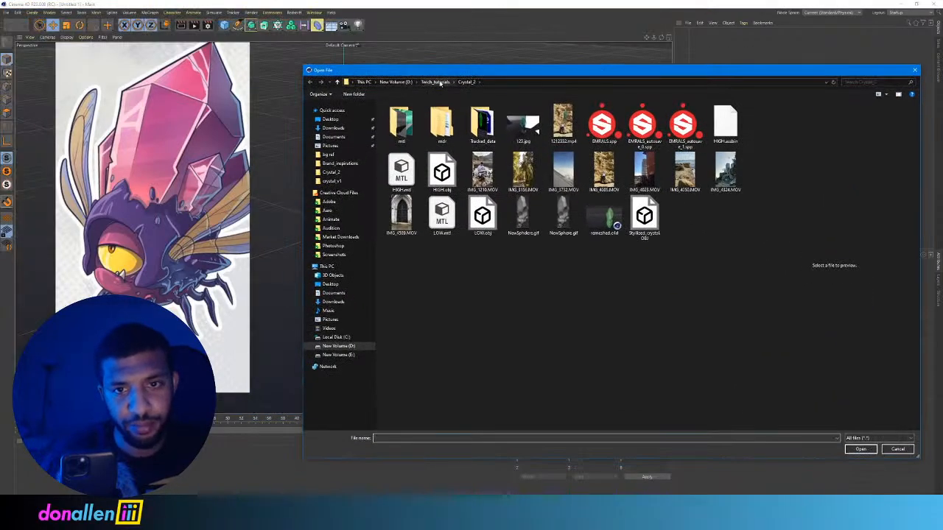
{"action": "left_click", "coordinate": [440, 82]}
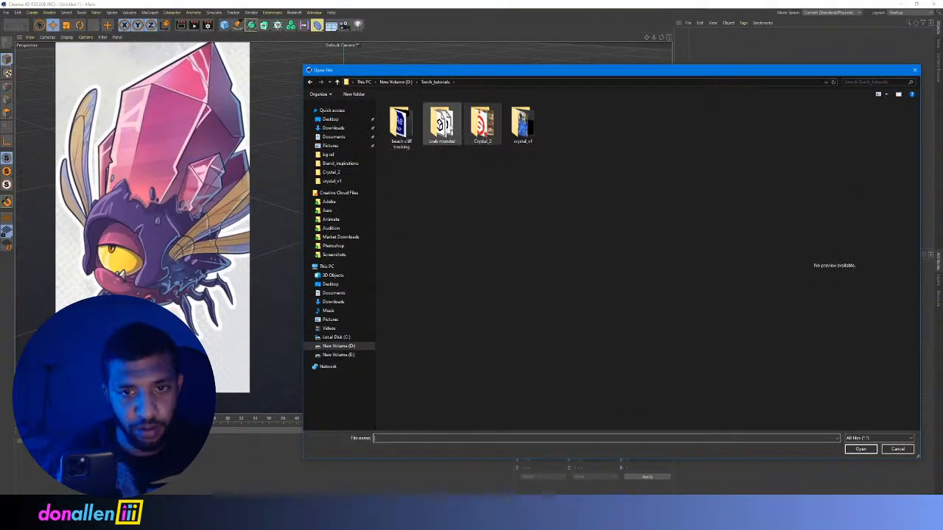
{"action": "double_click", "coordinate": [445, 125]}
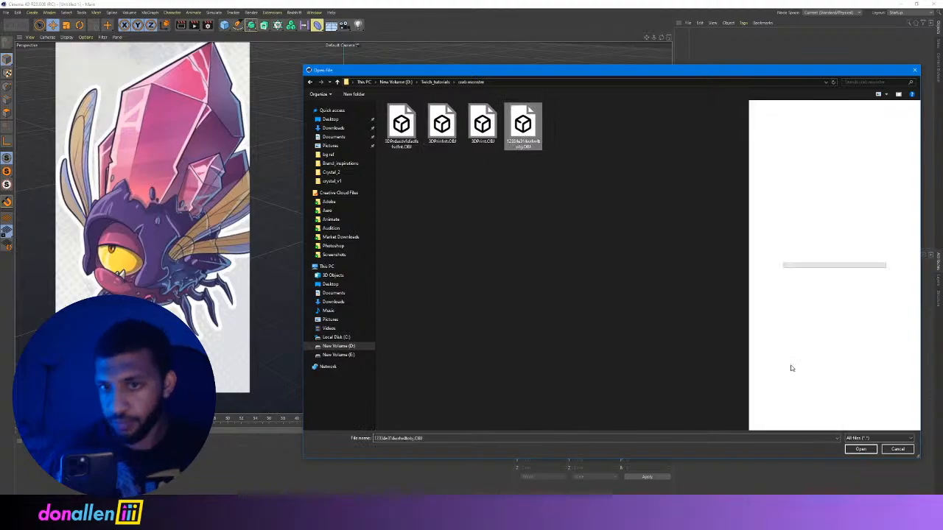
{"action": "left_click", "coordinate": [861, 449]}
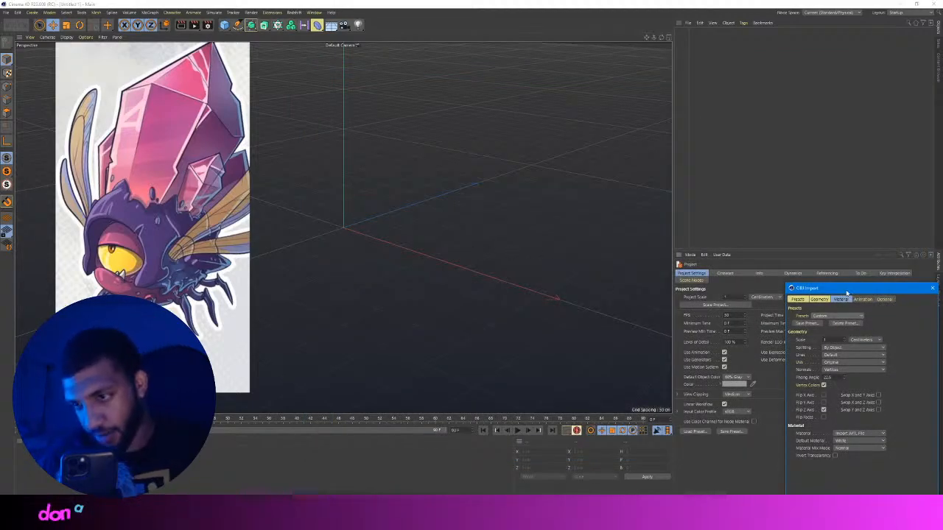
{"action": "left_click_drag", "start_coordinate": [847, 288], "coordinate": [445, 67]}
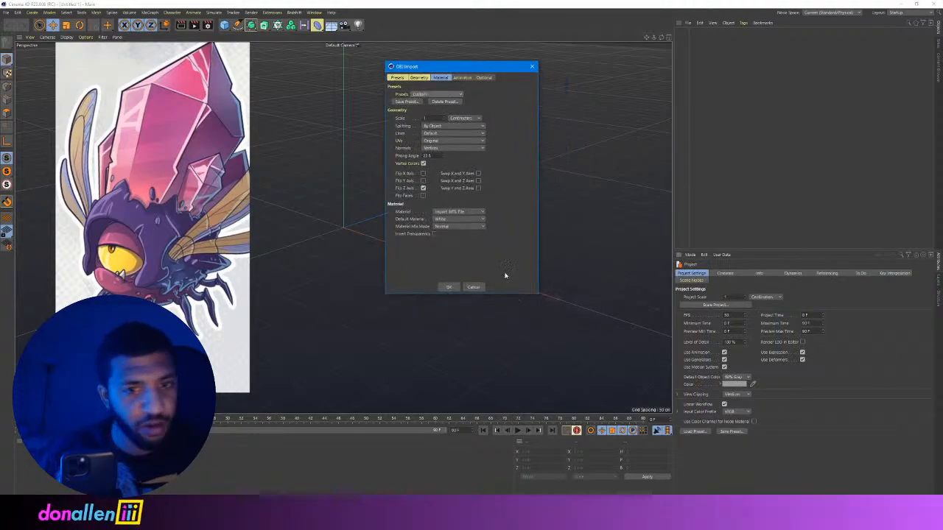
{"action": "left_click", "coordinate": [449, 287]}
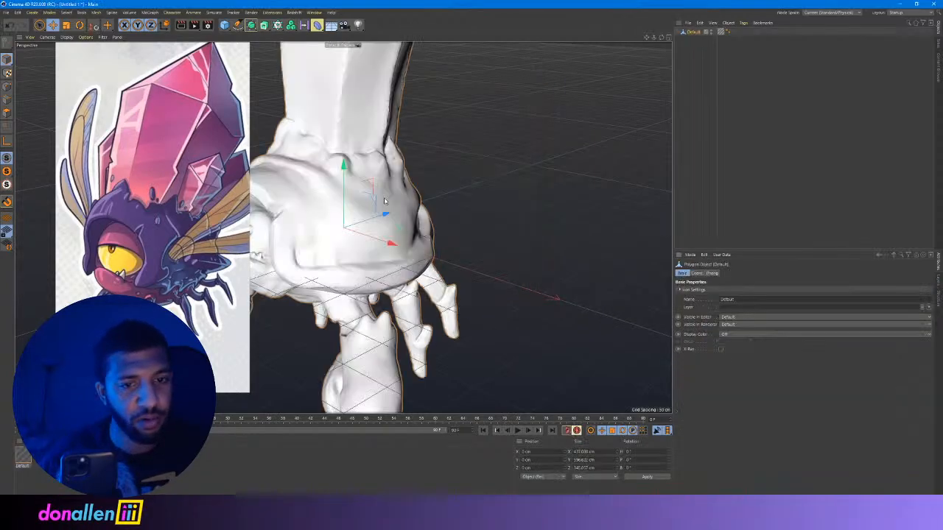
Deselect the imported creature and resize the Cinema 4D window to fit beside the live chat, keeping the model in view.
{"action": "left_click", "coordinate": [504, 157]}
{"action": "scroll", "coordinate": [504, 157], "scroll_direction": "down", "scroll_amount": 3}
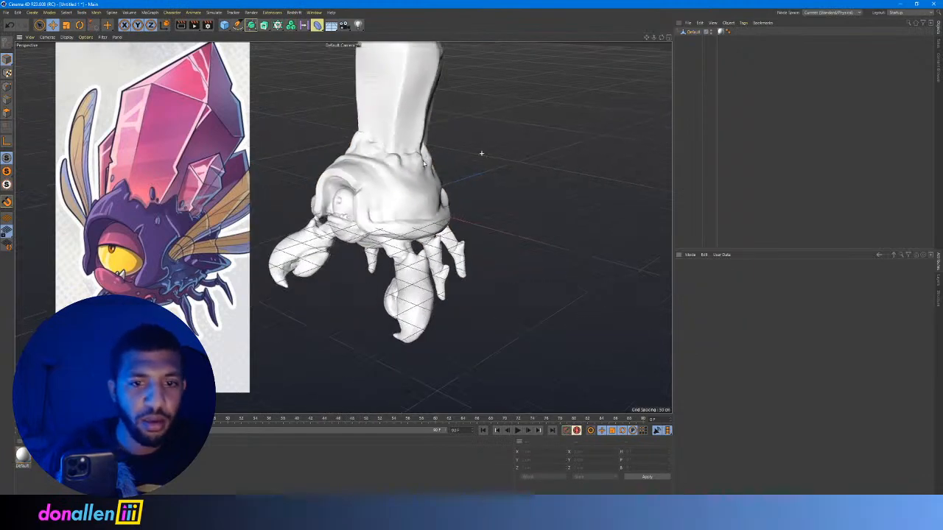
{"action": "left_click_drag", "start_coordinate": [482, 153], "coordinate": [600, 12], "text": "alt"}
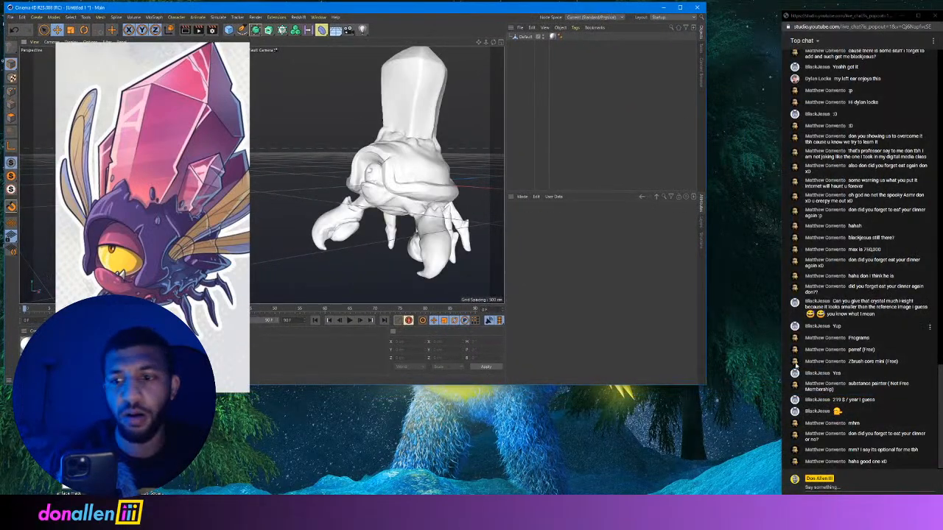
{"action": "left_click_drag", "start_coordinate": [704, 385], "coordinate": [782, 495]}
{"action": "left_click_drag", "start_coordinate": [421, 228], "coordinate": [407, 201], "text": "alt"}
{"action": "scroll", "coordinate": [407, 200], "scroll_direction": "up", "scroll_amount": 3}
{"action": "mouse_move", "coordinate": [403, 150]}
{"action": "left_mouse_down", "text": "alt"}
{"action": "mouse_move", "coordinate": [284, 147]}
{"action": "mouse_move", "coordinate": [476, 179]}
{"action": "mouse_move", "coordinate": [447, 158]}
{"action": "mouse_move", "coordinate": [375, 159]}
{"action": "mouse_move", "coordinate": [417, 161]}
{"action": "mouse_move", "coordinate": [398, 159]}
{"action": "left_mouse_up", "text": "alt"}
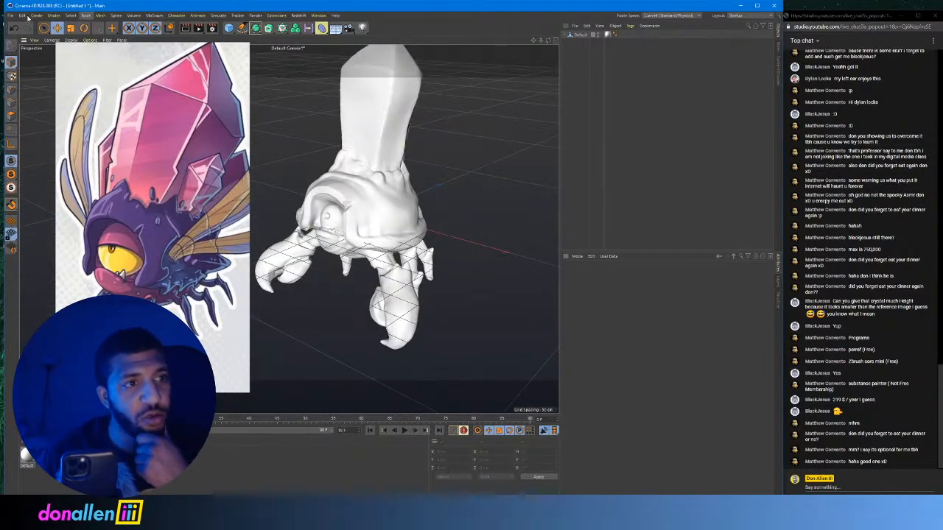
Scale down the reference artwork and move its window lower, clear of the imported model.
{"action": "scroll", "coordinate": [137, 125], "scroll_direction": "down", "scroll_amount": 5}
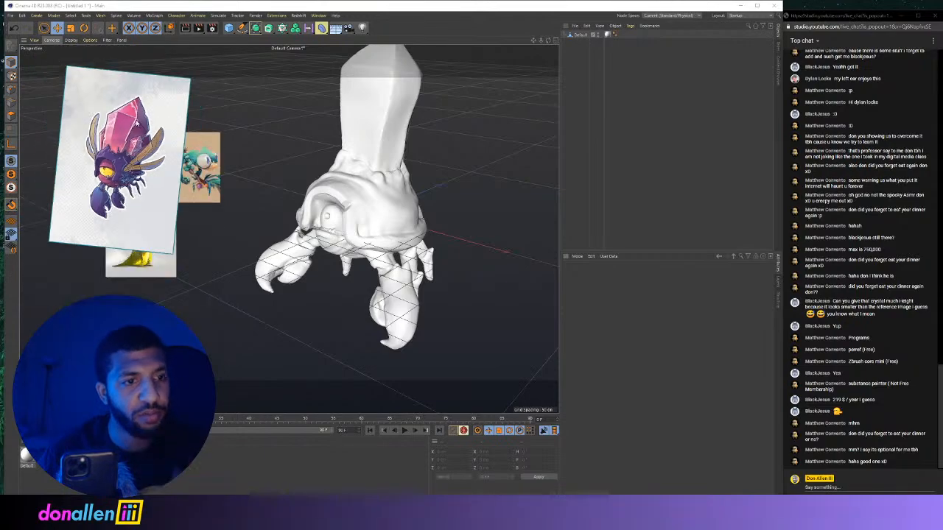
{"action": "right_click_drag", "start_coordinate": [148, 104], "coordinate": [119, 219]}
{"action": "scroll", "coordinate": [118, 219], "scroll_direction": "up", "scroll_amount": 3}
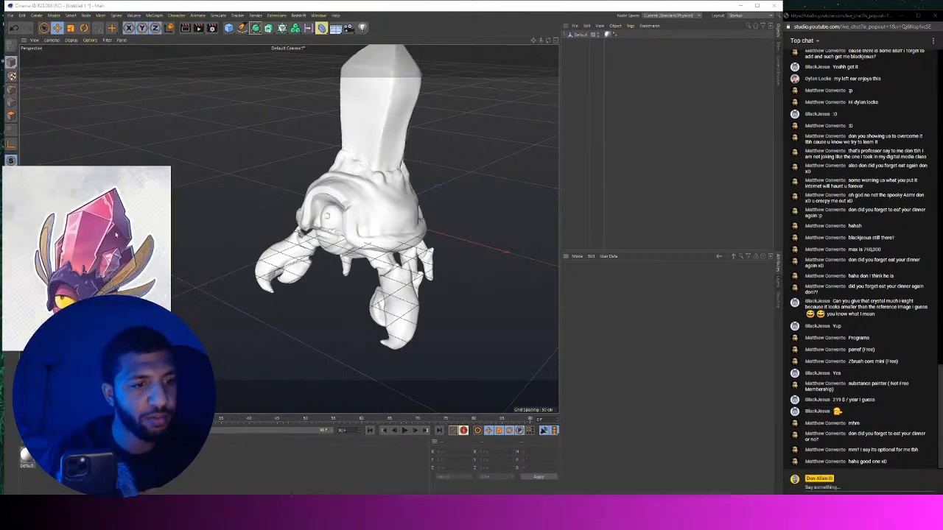
{"action": "middle_click_drag", "start_coordinate": [124, 248], "coordinate": [115, 203]}
{"action": "right_click_drag", "start_coordinate": [115, 204], "coordinate": [133, 235]}
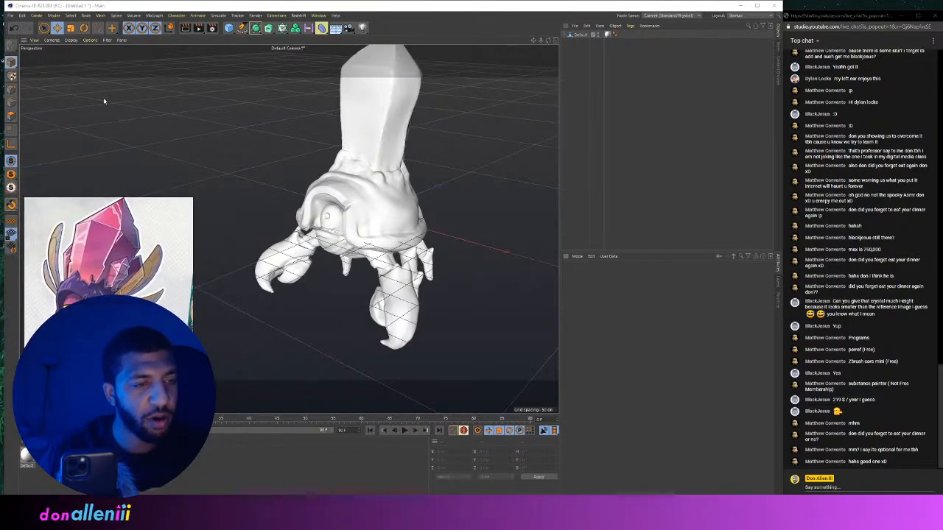
Display the imported creature in shaded mode with its polygon wireframe lines, then deselect it.
{"action": "left_click", "coordinate": [372, 96]}
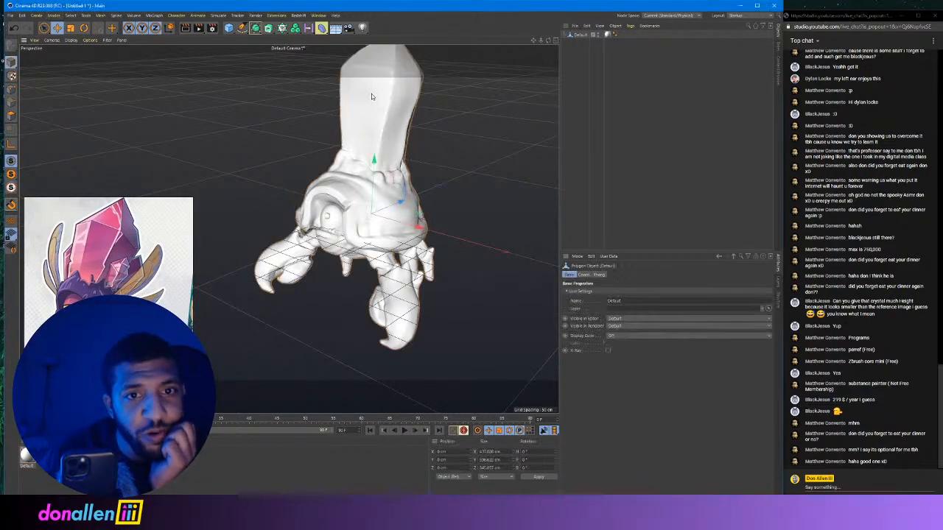
{"action": "left_click", "coordinate": [76, 40]}
{"action": "left_click", "coordinate": [126, 63]}
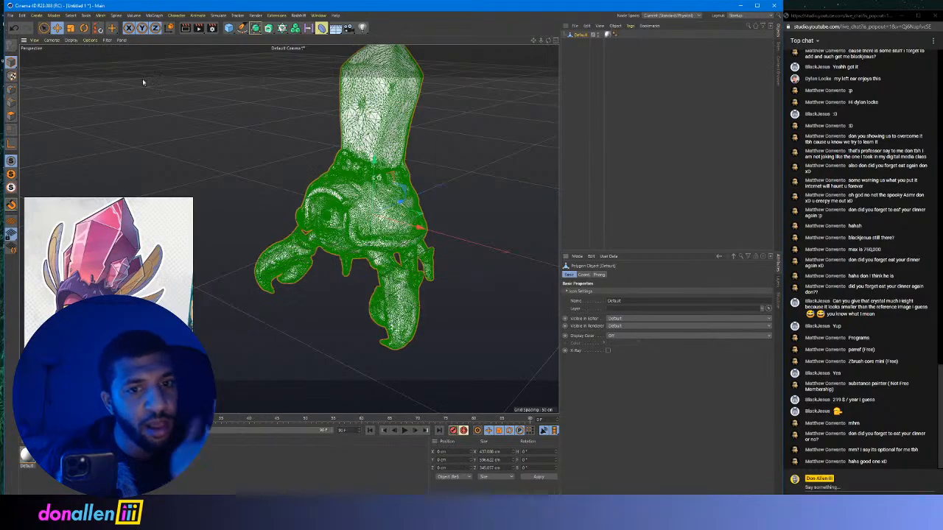
{"action": "left_click", "coordinate": [484, 155]}
Examine the polygon density and triangle flow across the creature's shell, eye, claws and crystal from several angles.
{"action": "scroll", "coordinate": [487, 137], "scroll_direction": "up", "scroll_amount": 4}
{"action": "middle_click_drag", "start_coordinate": [376, 221], "coordinate": [472, 103], "text": "alt"}
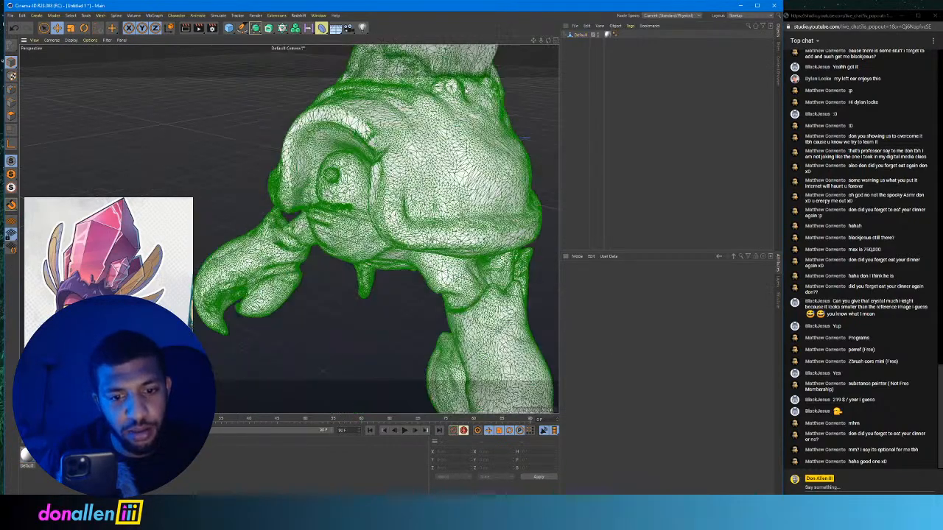
{"action": "left_click_drag", "start_coordinate": [412, 110], "coordinate": [461, 147], "text": "alt"}
{"action": "scroll", "coordinate": [498, 98], "scroll_direction": "up", "scroll_amount": 6}
{"action": "scroll", "coordinate": [498, 98], "scroll_direction": "down", "scroll_amount": 4}
{"action": "scroll", "coordinate": [369, 132], "scroll_direction": "down", "scroll_amount": 4}
{"action": "middle_click_drag", "start_coordinate": [461, 147], "coordinate": [509, 190], "text": "alt"}
{"action": "scroll", "coordinate": [509, 190], "scroll_direction": "down", "scroll_amount": 3}
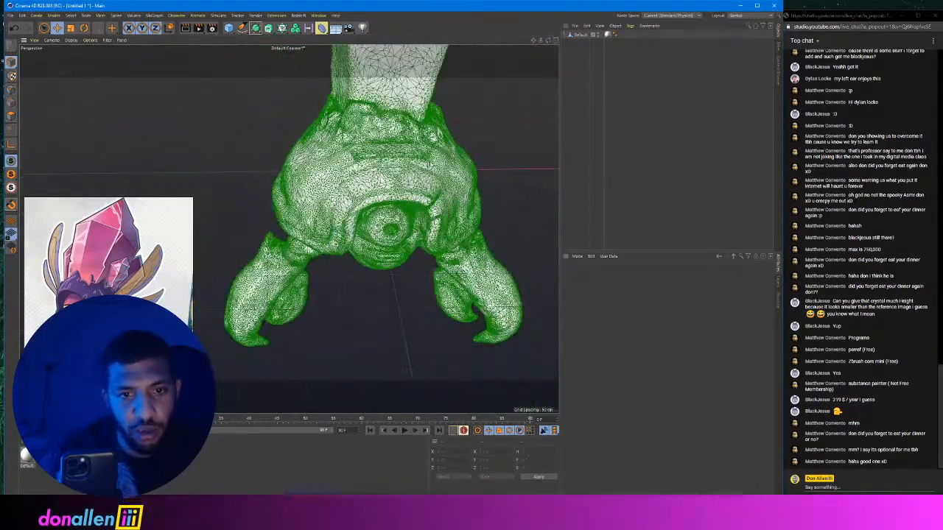
Rename the imported creature mesh as "high".
{"action": "left_click_drag", "start_coordinate": [509, 190], "coordinate": [558, 142], "text": "alt"}
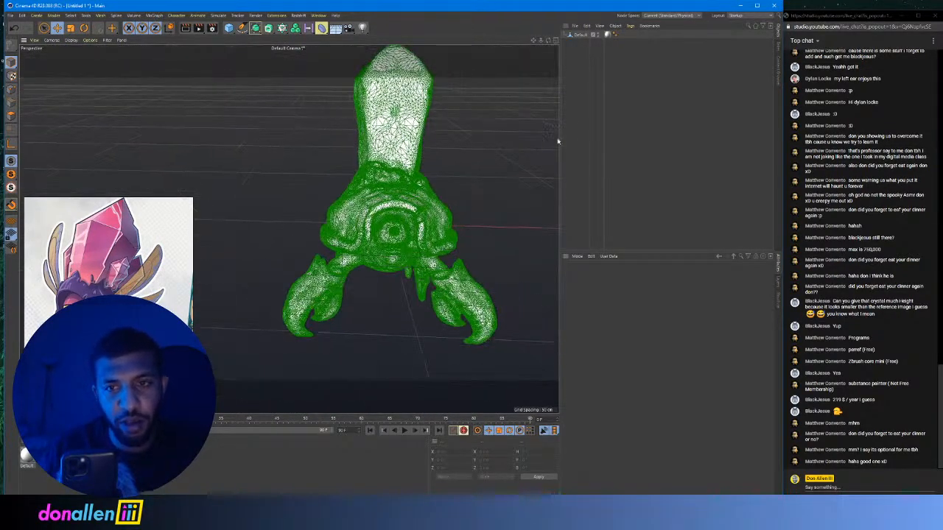
{"action": "left_click", "coordinate": [582, 34]}
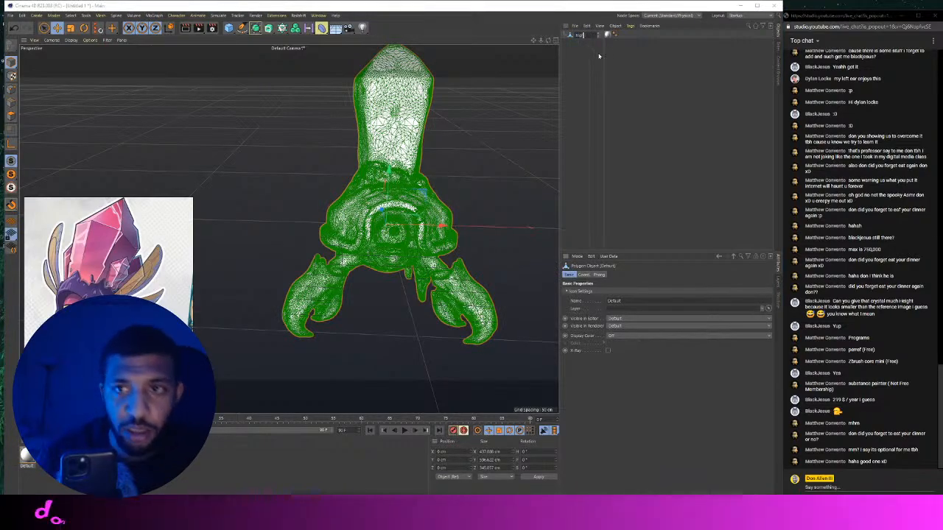
{"action": "key", "text": "Return"}
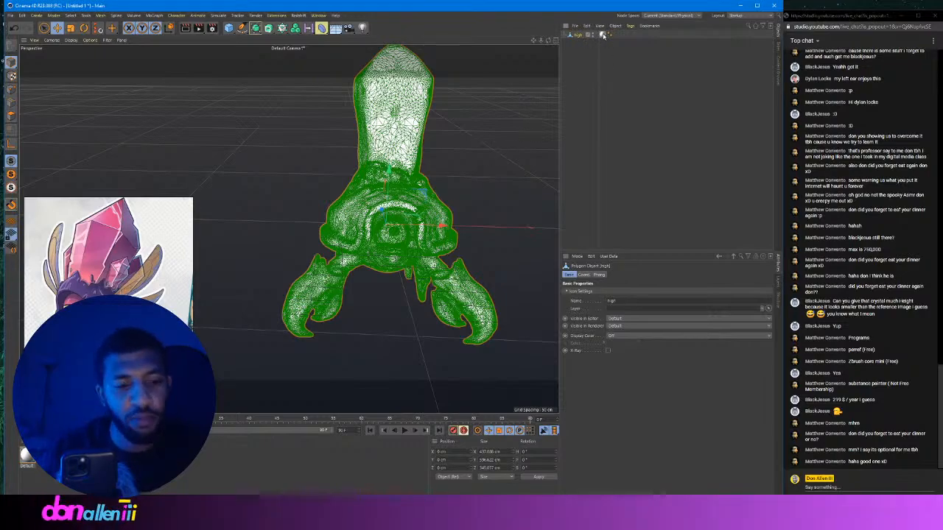
Recolour the creature's default material to pure red with 100% saturation and view the mesh.
{"action": "double_click", "coordinate": [26, 456]}
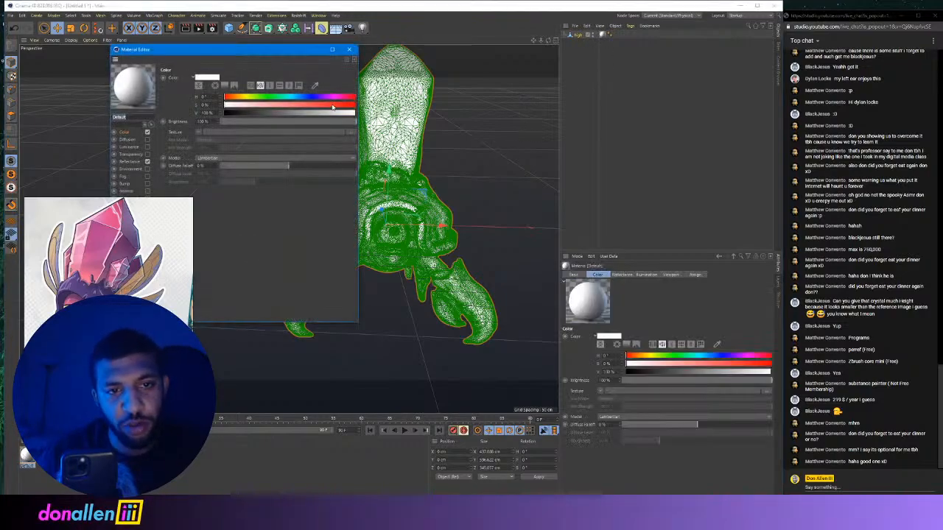
{"action": "left_click_drag", "start_coordinate": [332, 108], "coordinate": [355, 112]}
{"action": "left_click", "coordinate": [350, 50]}
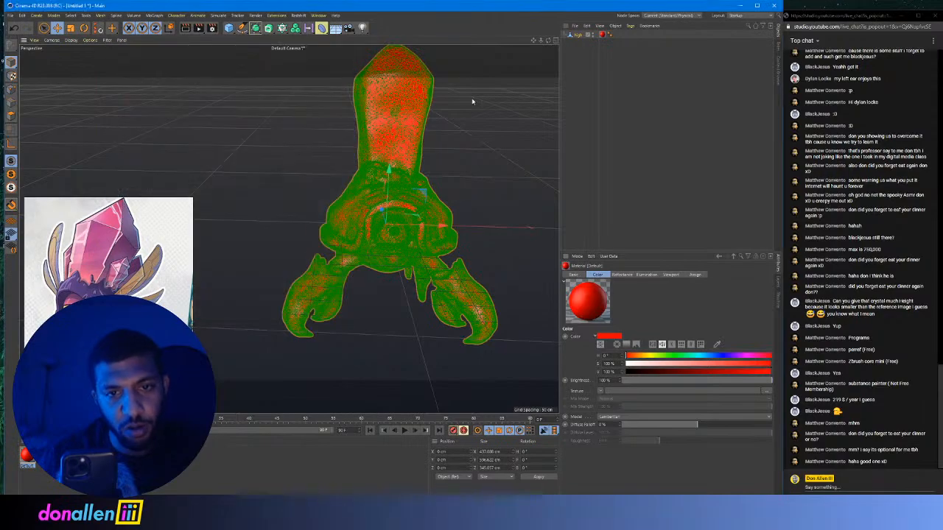
{"action": "right_click_drag", "start_coordinate": [441, 165], "coordinate": [474, 165], "text": "alt"}
{"action": "middle_click_drag", "start_coordinate": [474, 164], "coordinate": [429, 187], "text": "alt"}
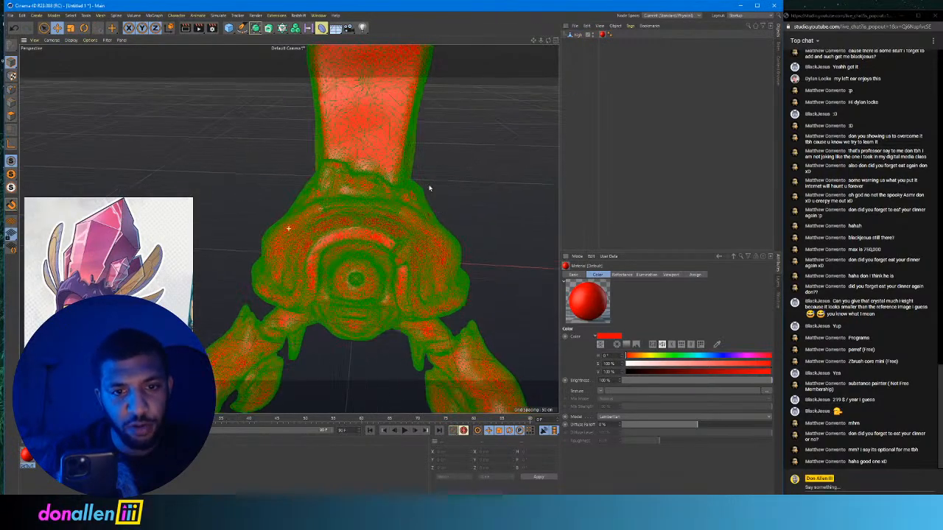
{"action": "left_click_drag", "start_coordinate": [430, 187], "coordinate": [367, 181], "text": "alt"}
{"action": "middle_click_drag", "start_coordinate": [366, 182], "coordinate": [454, 191], "text": "alt"}
{"action": "mouse_move", "coordinate": [453, 191]}
{"action": "left_mouse_down", "text": "alt"}
{"action": "mouse_move", "coordinate": [331, 166]}
{"action": "mouse_move", "coordinate": [406, 196]}
{"action": "mouse_move", "coordinate": [377, 168]}
{"action": "mouse_move", "coordinate": [451, 175]}
{"action": "left_mouse_up", "text": "alt"}
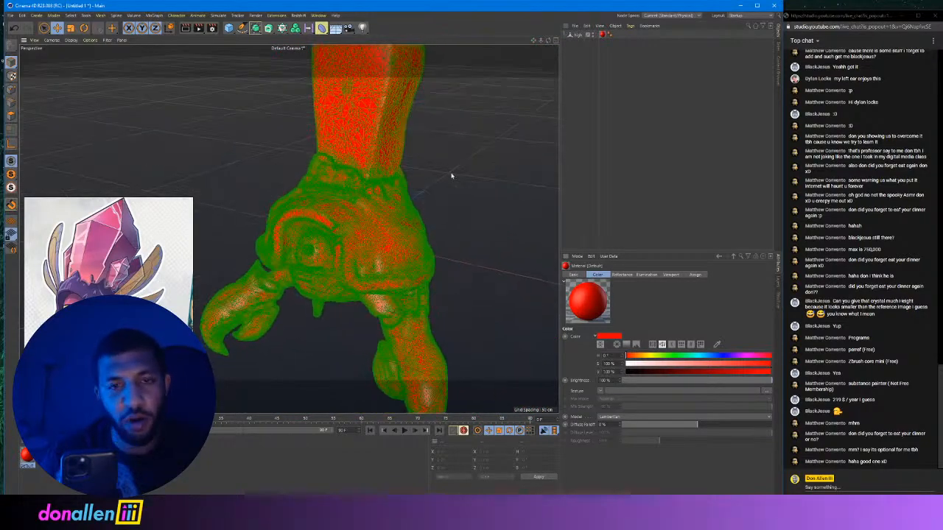
Duplicate the high mesh and create a second material coloured green, with hue 132° and saturation 81%.
{"action": "left_click", "coordinate": [579, 37]}
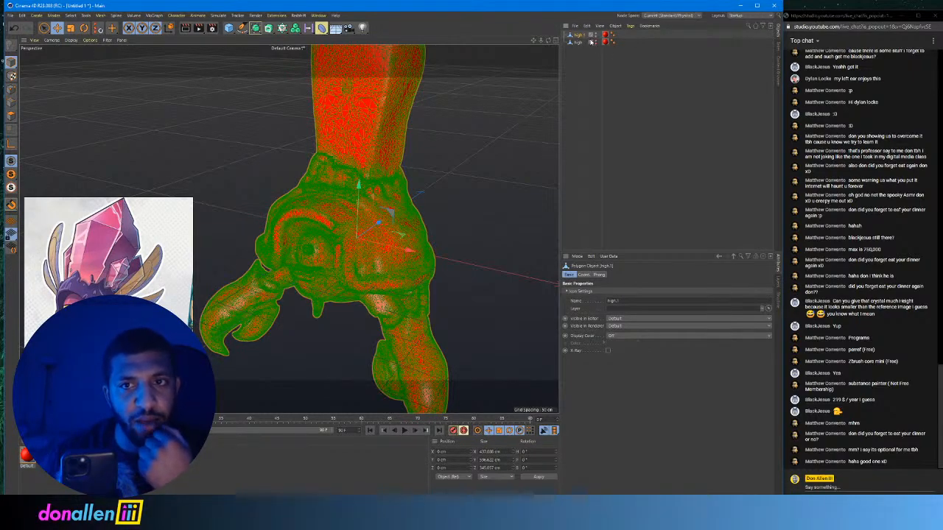
{"action": "double_click", "coordinate": [225, 459]}
{"action": "double_click", "coordinate": [26, 455]}
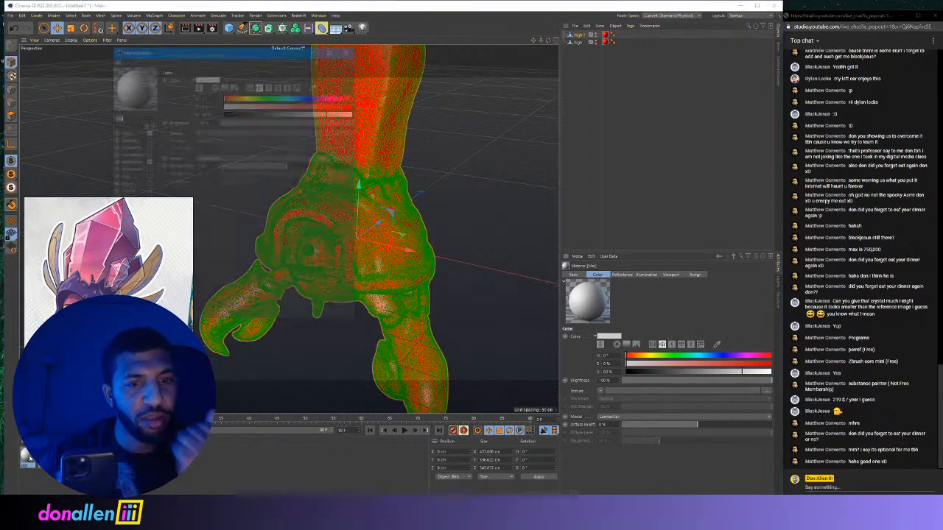
{"action": "left_click", "coordinate": [273, 96]}
{"action": "left_click", "coordinate": [330, 105]}
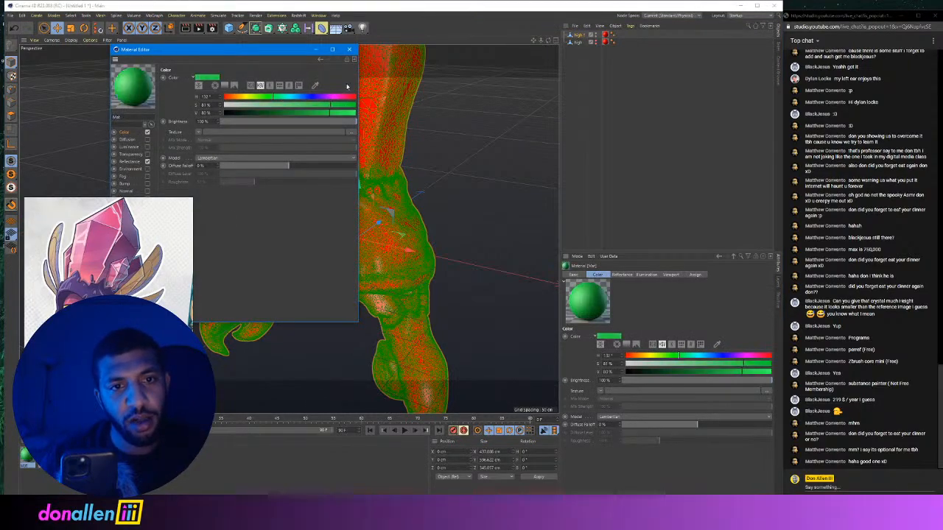
{"action": "left_click", "coordinate": [350, 50]}
Assign the green material to the duplicated creature mesh and select that mesh.
{"action": "left_click_drag", "start_coordinate": [347, 87], "coordinate": [404, 94]}
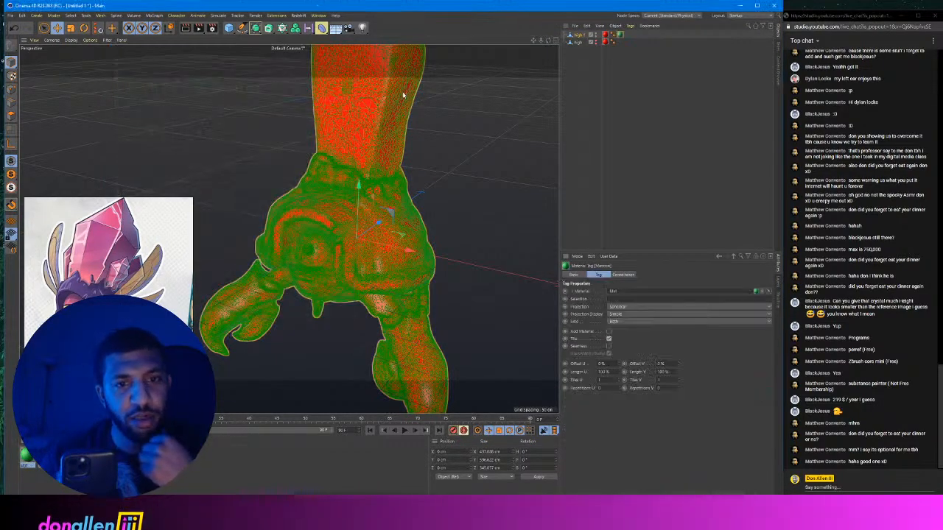
{"action": "left_click", "coordinate": [643, 62]}
{"action": "left_click", "coordinate": [581, 35]}
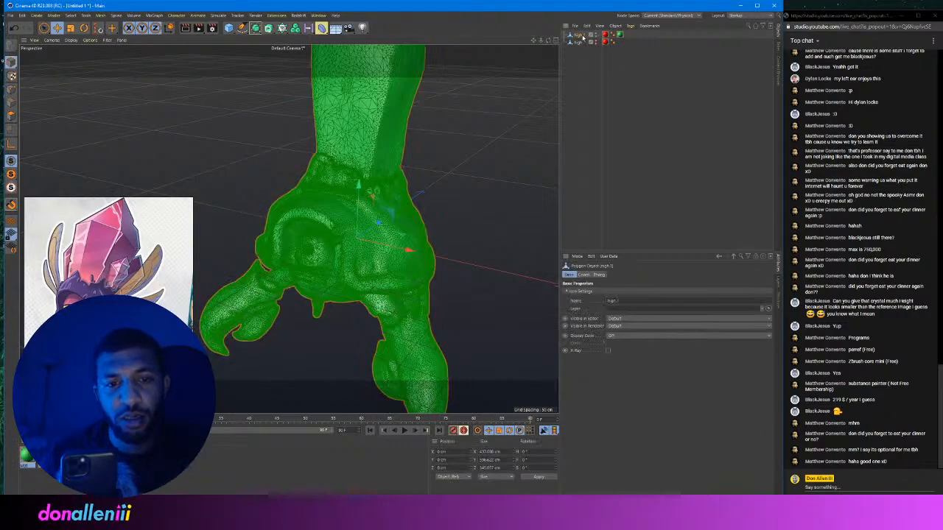
Add a Polygon Reduction generator and nest the green duplicate under it to reduce its mesh.
{"action": "scroll", "coordinate": [343, 176], "scroll_direction": "up", "scroll_amount": 3}
{"action": "left_click_drag", "start_coordinate": [343, 176], "coordinate": [362, 155], "text": "alt"}
{"action": "scroll", "coordinate": [420, 159], "scroll_direction": "down", "scroll_amount": 2}
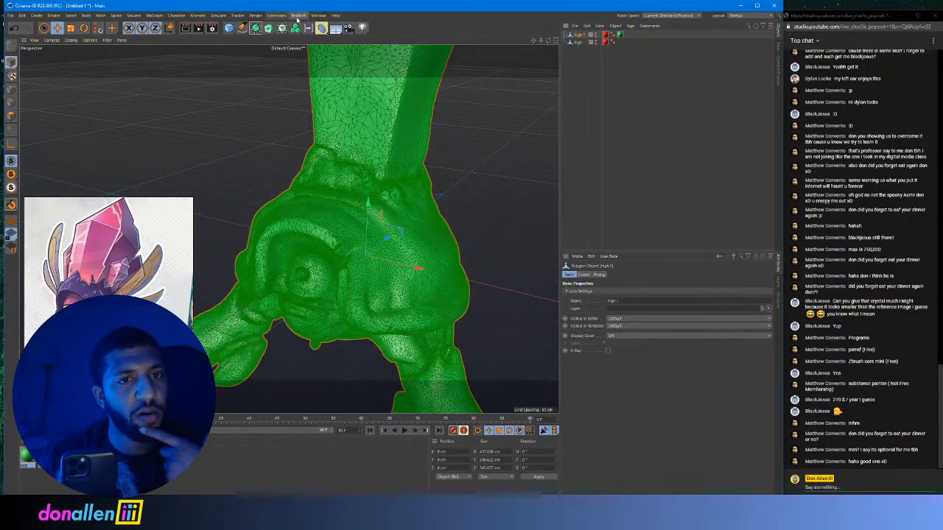
{"action": "left_click", "coordinate": [260, 31]}
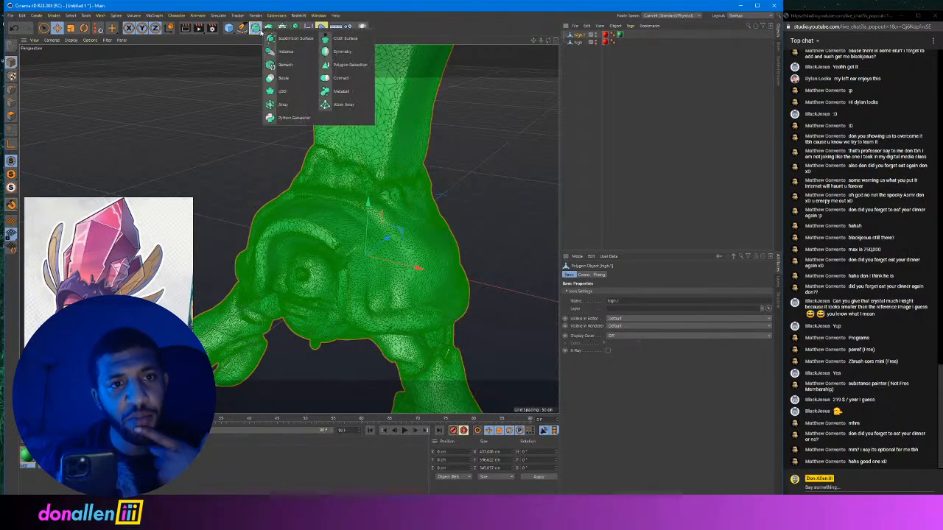
{"action": "left_click", "coordinate": [271, 29]}
{"action": "left_click", "coordinate": [282, 29]}
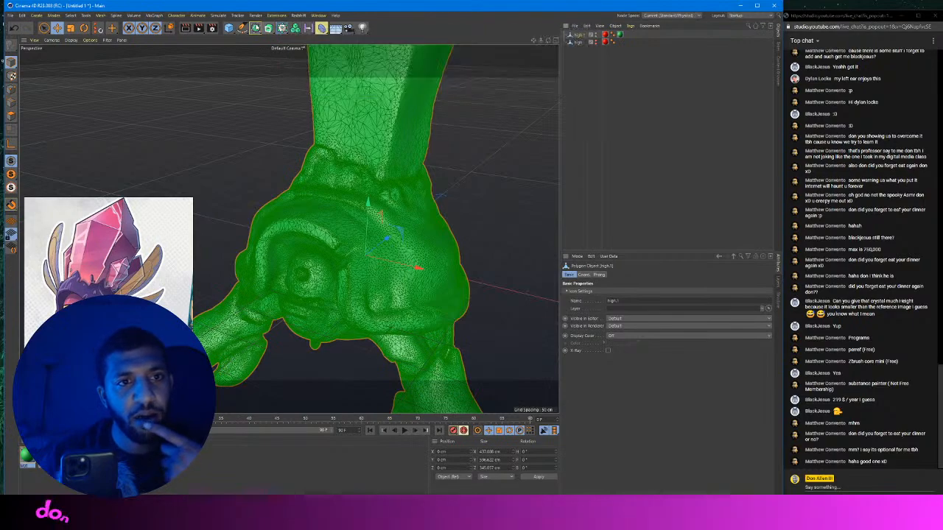
{"action": "left_click", "coordinate": [256, 28]}
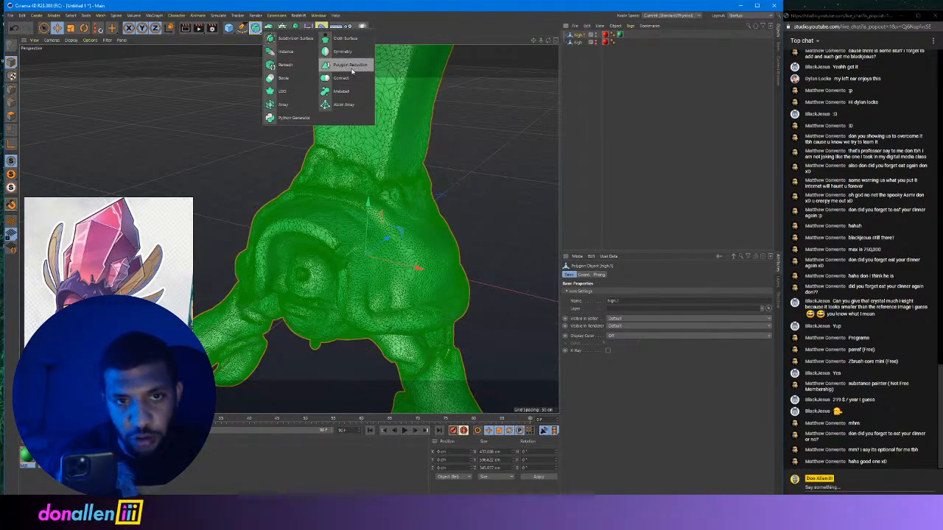
{"action": "left_click", "coordinate": [350, 65]}
{"action": "left_click", "coordinate": [581, 42]}
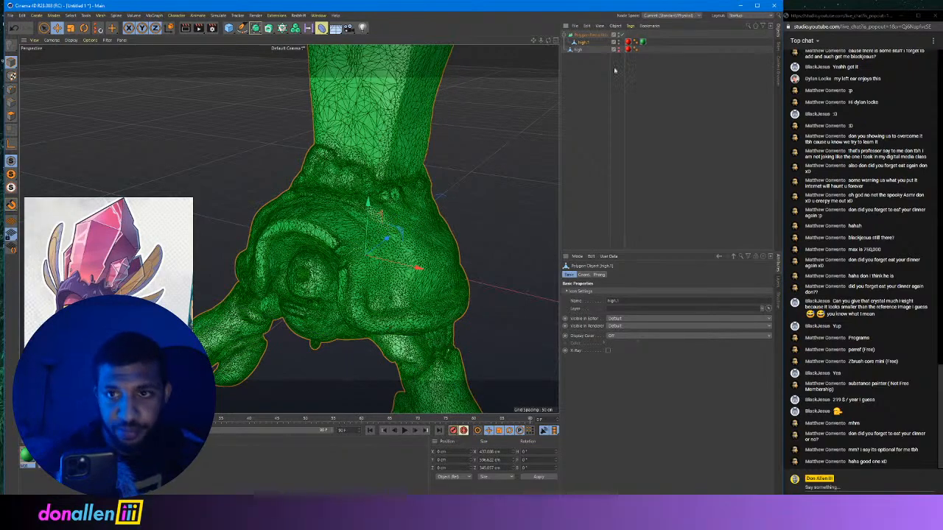
{"action": "left_click", "coordinate": [582, 37]}
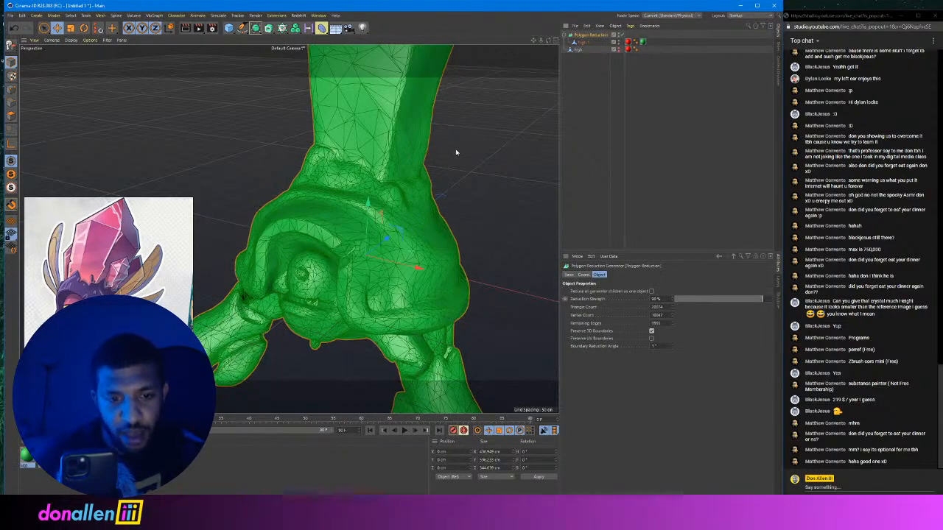
Display the reduced creature shaded without wireframe lines and check its form from the front, side and below.
{"action": "scroll", "coordinate": [489, 161], "scroll_direction": "down", "scroll_amount": 2}
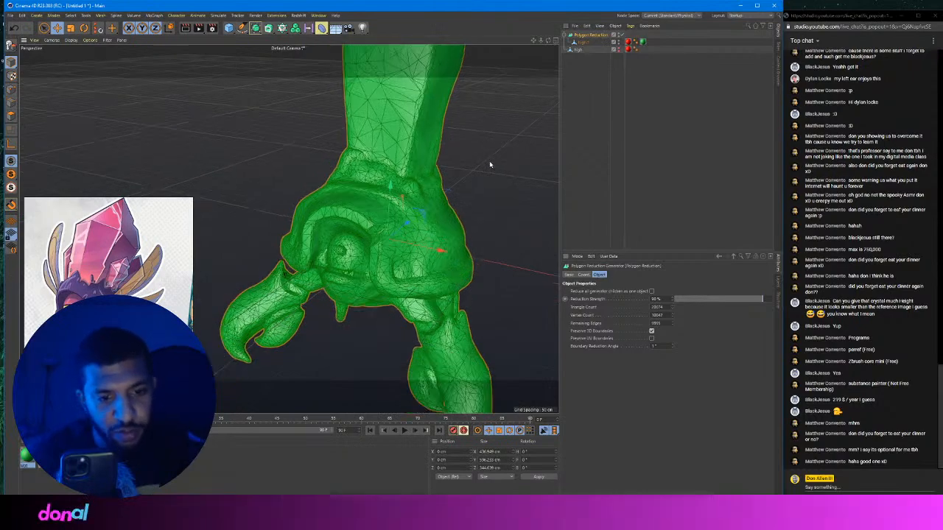
{"action": "left_click_drag", "start_coordinate": [467, 239], "coordinate": [415, 233], "text": "alt"}
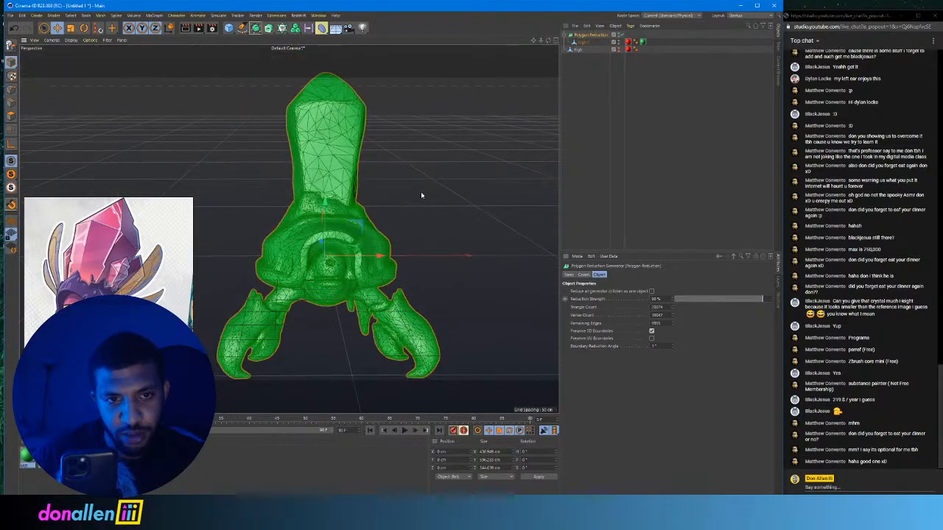
{"action": "left_click_drag", "start_coordinate": [421, 195], "coordinate": [403, 199], "text": "alt"}
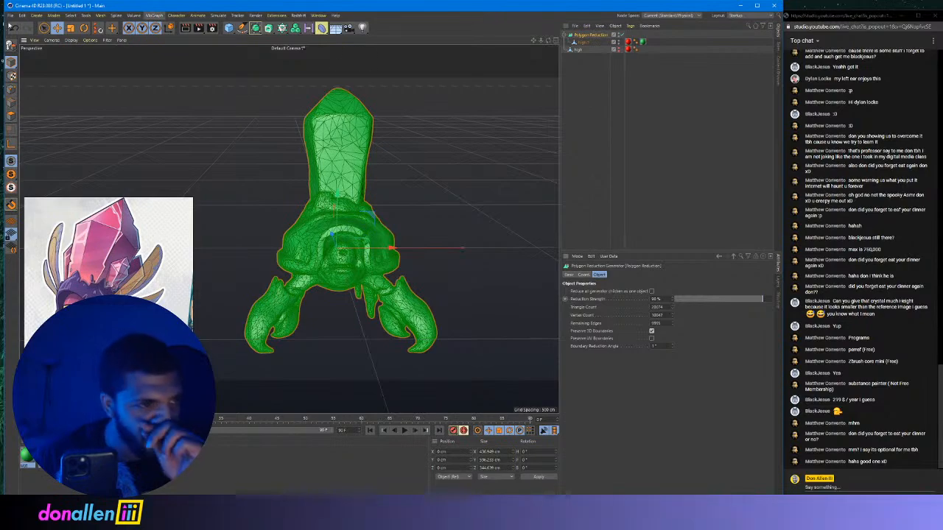
{"action": "left_click", "coordinate": [71, 41]}
{"action": "left_click", "coordinate": [88, 50]}
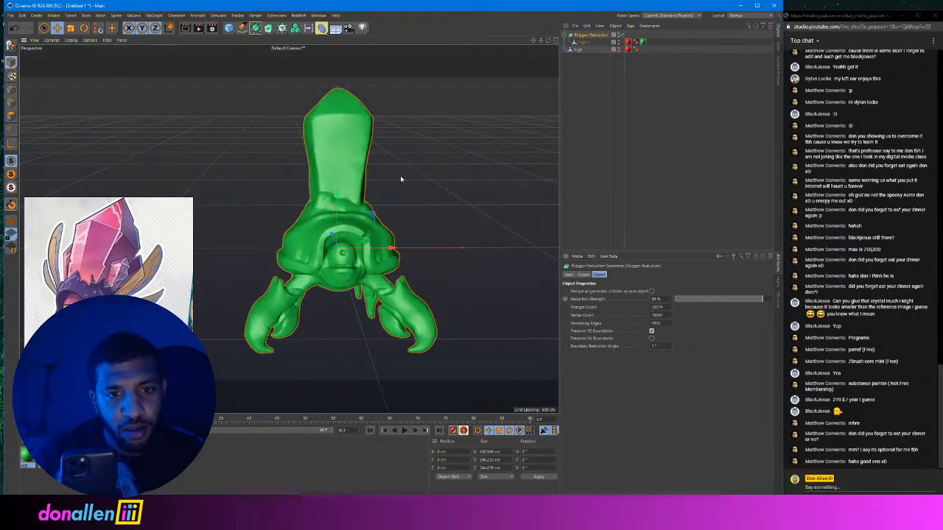
{"action": "left_click_drag", "start_coordinate": [401, 179], "coordinate": [366, 126], "text": "alt"}
{"action": "middle_click_drag", "start_coordinate": [366, 126], "coordinate": [343, 81], "text": "alt"}
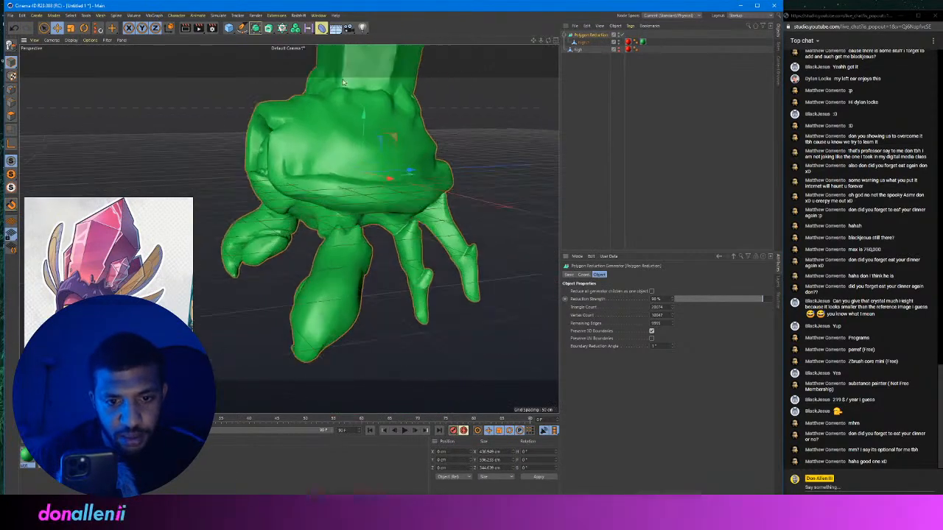
{"action": "left_click_drag", "start_coordinate": [343, 81], "coordinate": [647, 65], "text": "alt"}
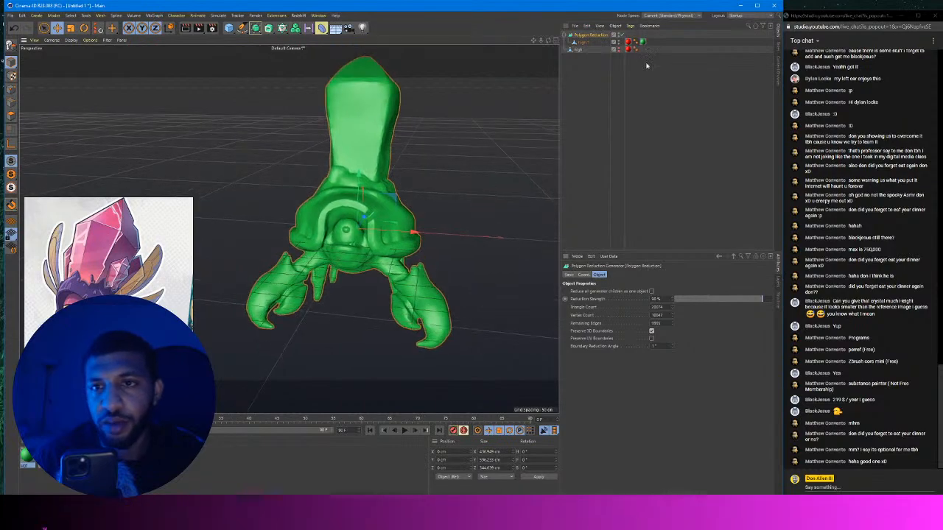
Convert the Polygon Reduction generator's result to a mesh with Current State to Object, and delete the original generator.
{"action": "left_click", "coordinate": [647, 66]}
{"action": "left_click", "coordinate": [588, 34]}
{"action": "right_click", "coordinate": [587, 34]}
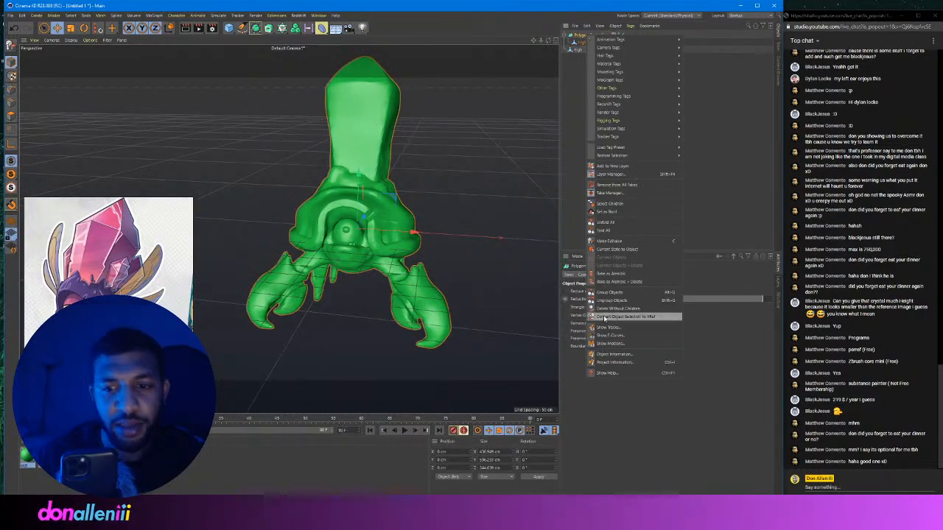
{"action": "left_click", "coordinate": [621, 249]}
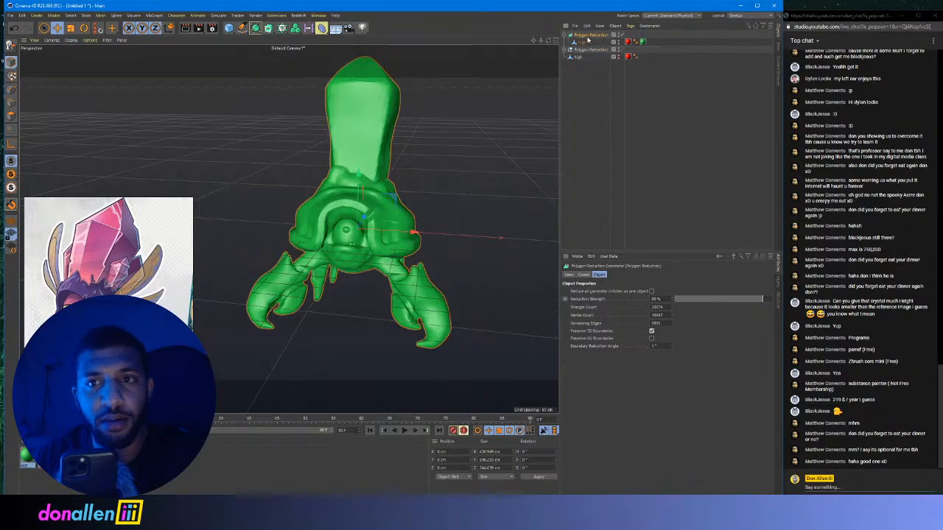
{"action": "key", "text": "Delete"}
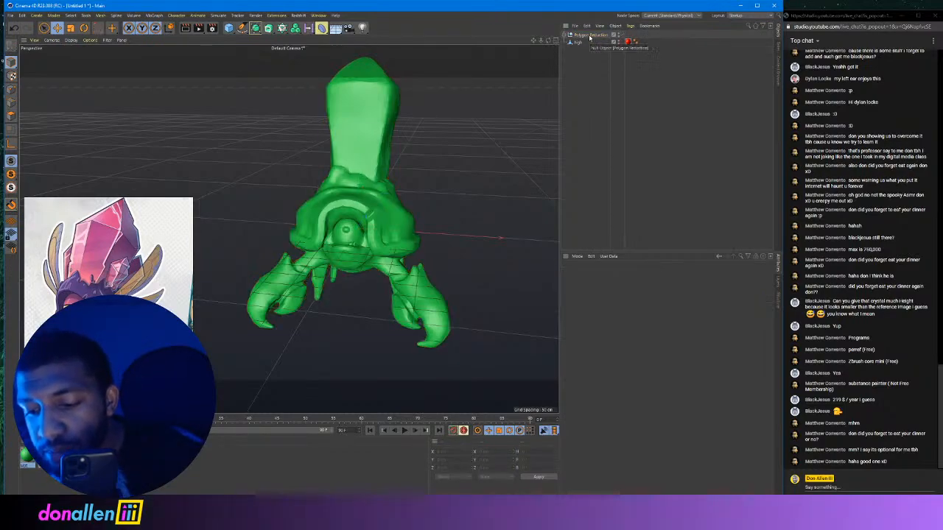
Move the reduced mesh out of its parent null and delete the empty null.
{"action": "left_click", "coordinate": [564, 35]}
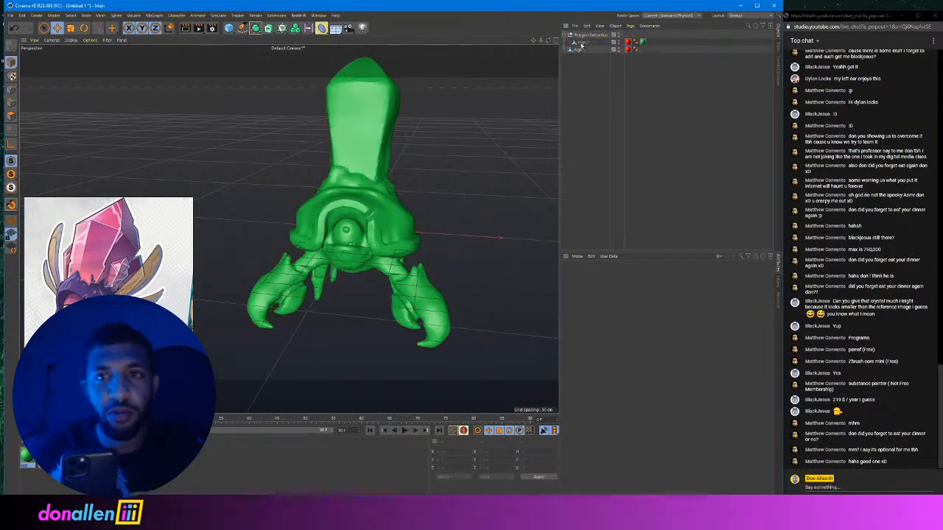
{"action": "left_click_drag", "start_coordinate": [584, 35], "coordinate": [583, 33]}
{"action": "left_click", "coordinate": [584, 42]}
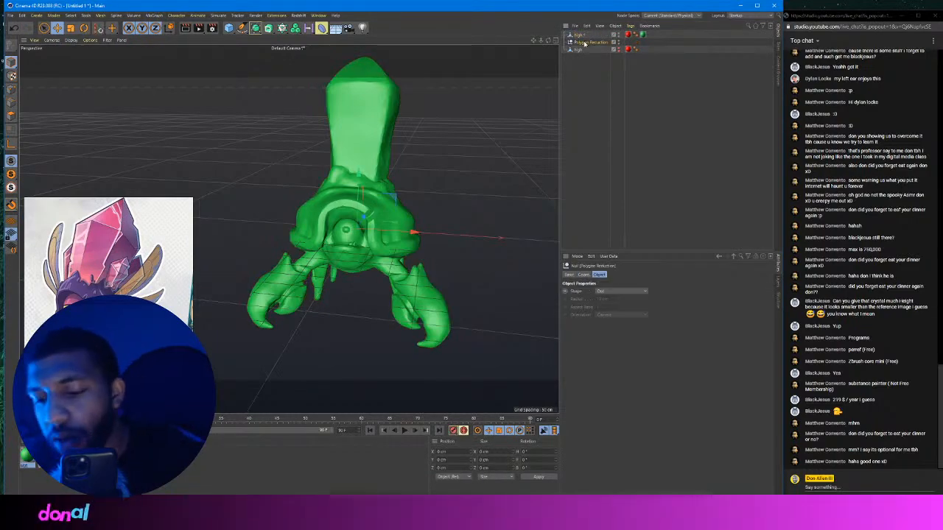
{"action": "key", "text": "Delete"}
Rename the reduced green mesh as "low".
{"action": "left_click", "coordinate": [579, 35]}
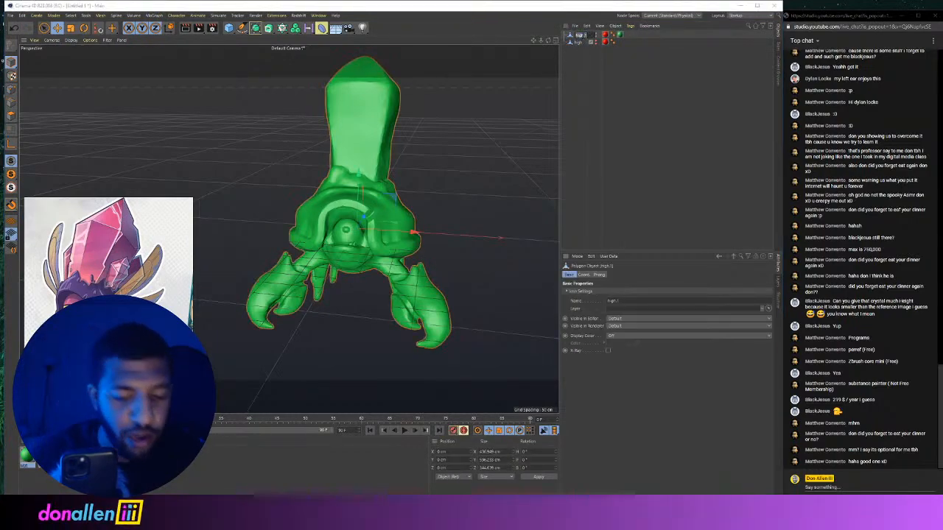
{"action": "key", "text": "Return"}
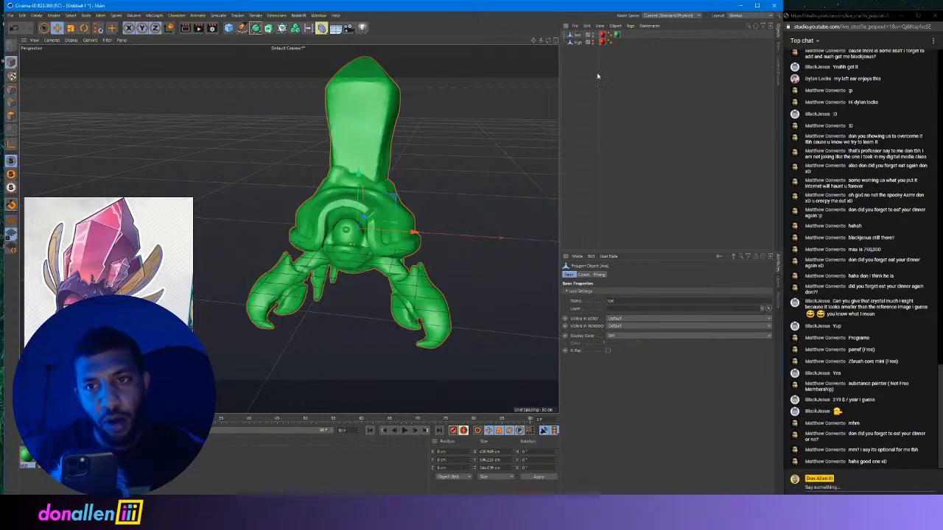
Switch to polygon editing and select all polygons of the low mesh.
{"action": "left_click_drag", "start_coordinate": [383, 169], "coordinate": [325, 168], "text": "alt"}
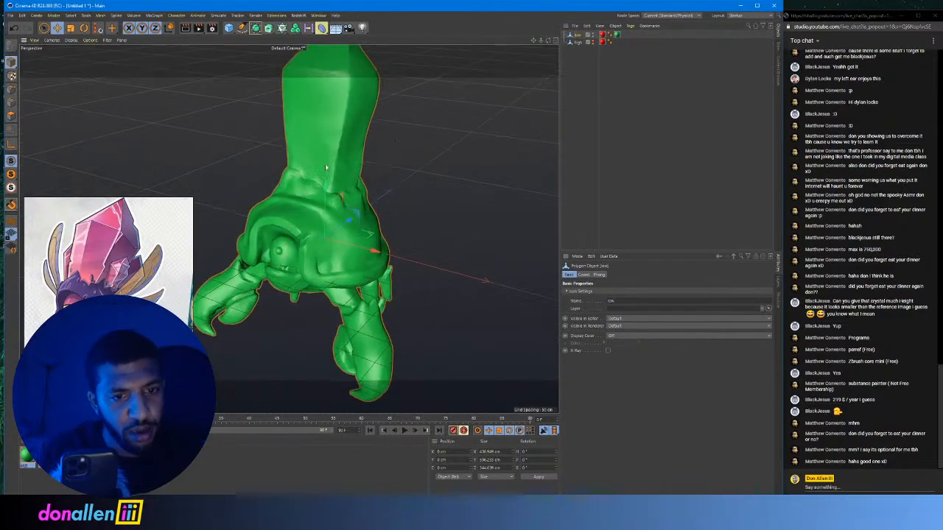
{"action": "scroll", "coordinate": [372, 173], "scroll_direction": "up", "scroll_amount": 3}
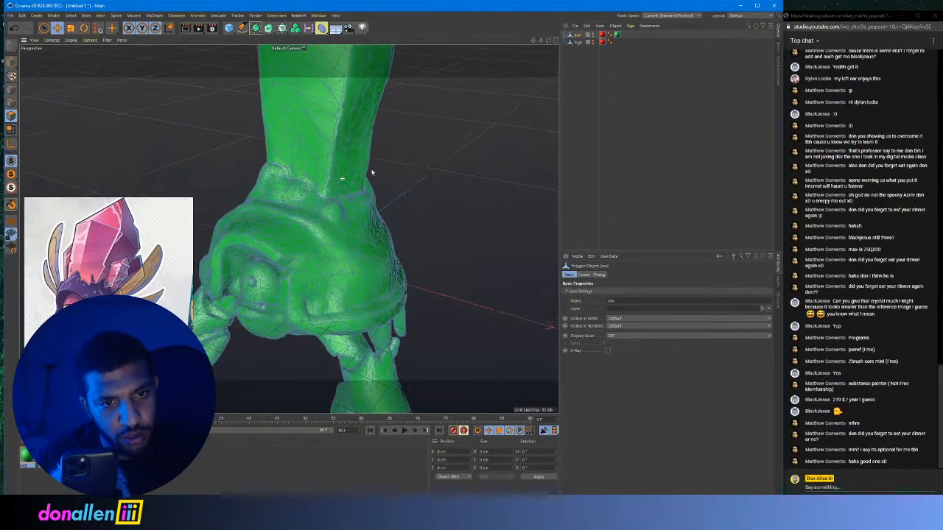
{"action": "left_click", "coordinate": [321, 153]}
{"action": "key", "text": "ctrl+z"}
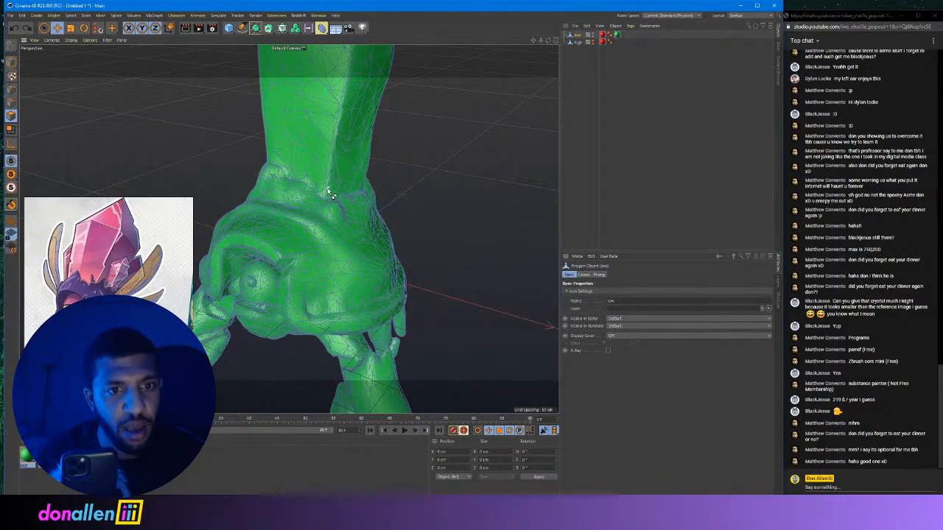
{"action": "key", "text": "ctrl+a"}
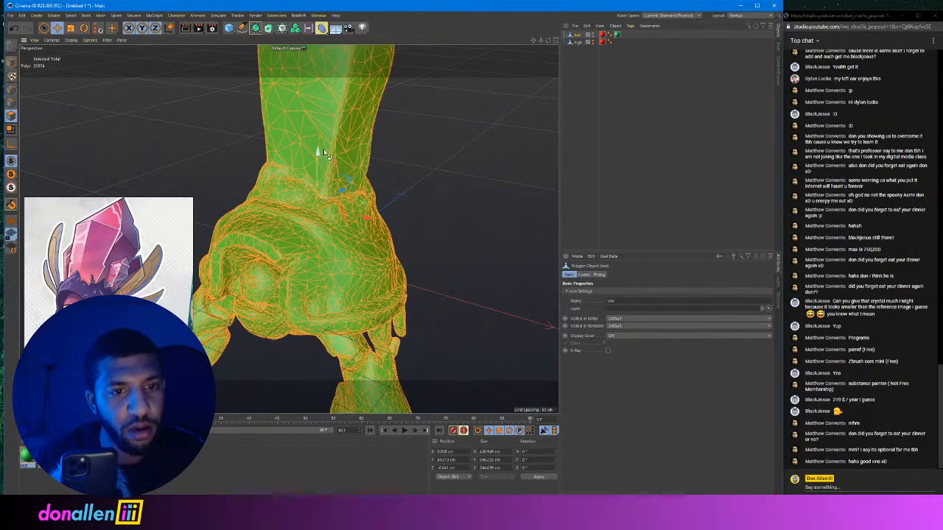
{"action": "left_click_drag", "start_coordinate": [353, 153], "coordinate": [295, 152], "text": "alt"}
{"action": "right_click_drag", "start_coordinate": [295, 152], "coordinate": [444, 155], "text": "alt"}
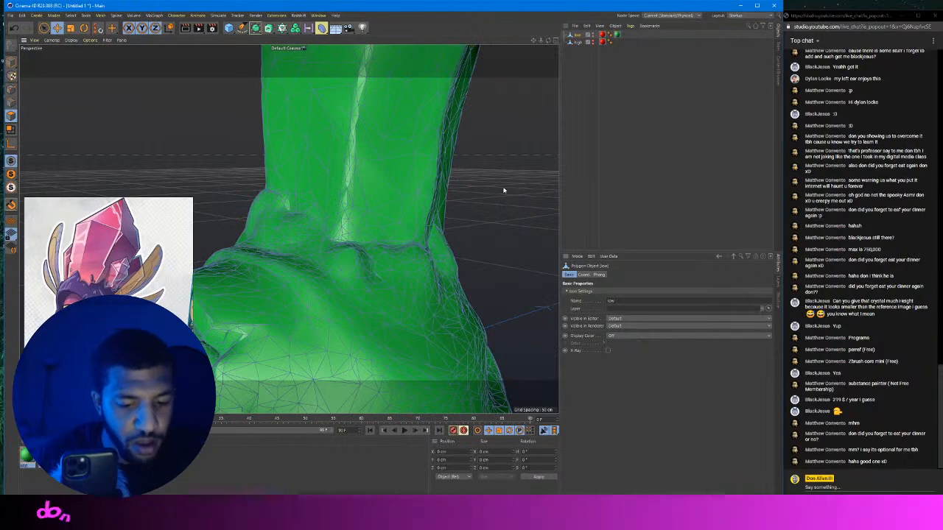
{"action": "left_click", "coordinate": [370, 140]}
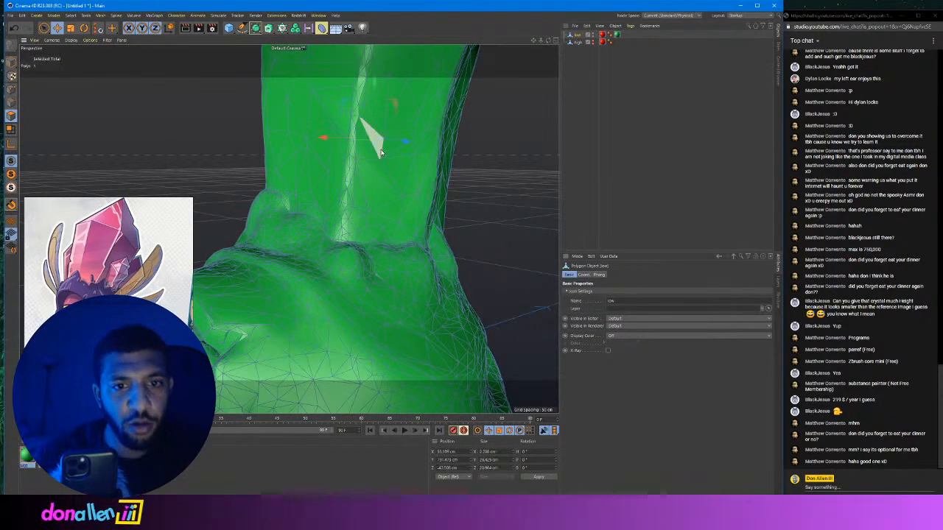
{"action": "key", "text": "u"}
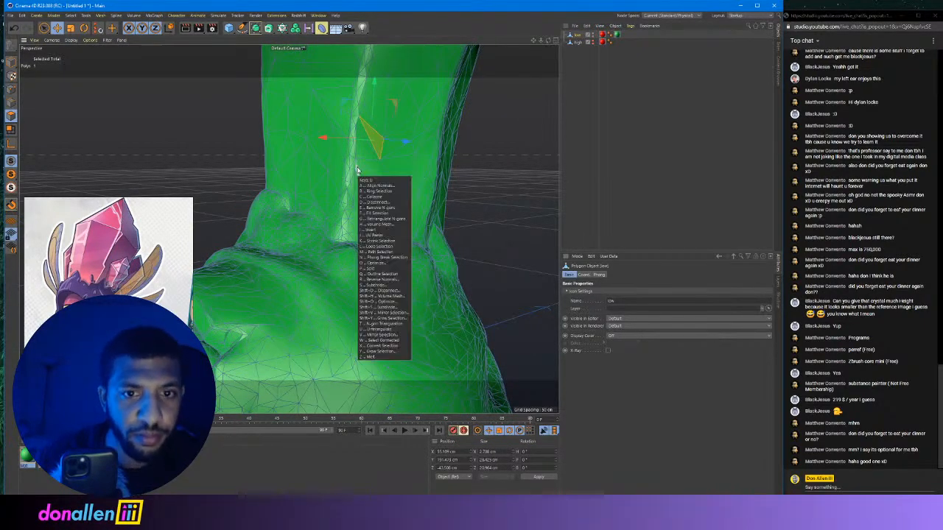
{"action": "key", "text": "Escape"}
{"action": "scroll", "coordinate": [453, 185], "scroll_direction": "down", "scroll_amount": 2}
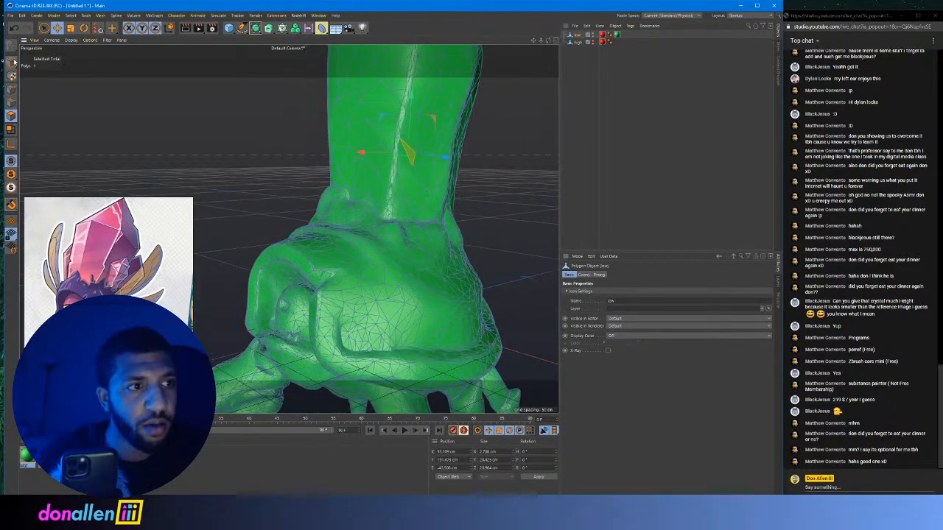
{"action": "left_click_drag", "start_coordinate": [279, 191], "coordinate": [285, 191], "text": "alt"}
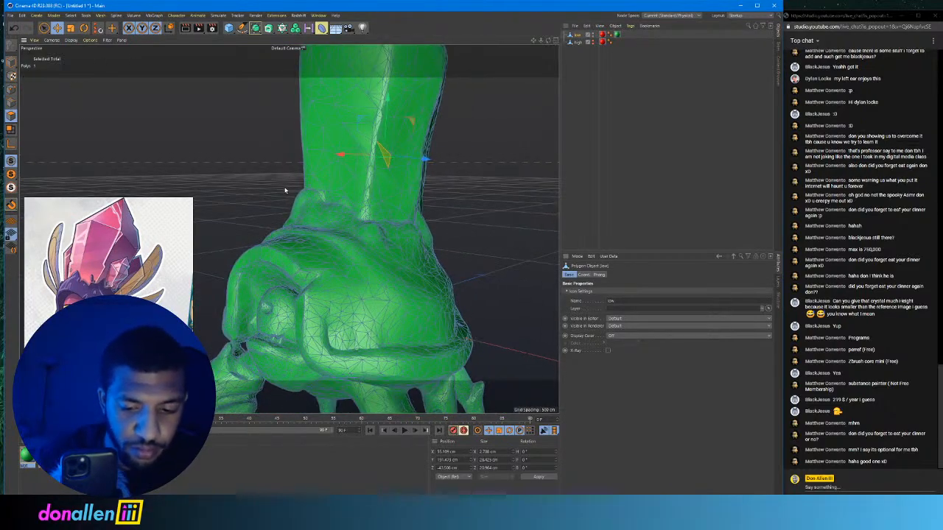
{"action": "key", "text": "u"}
{"action": "key", "text": "u"}
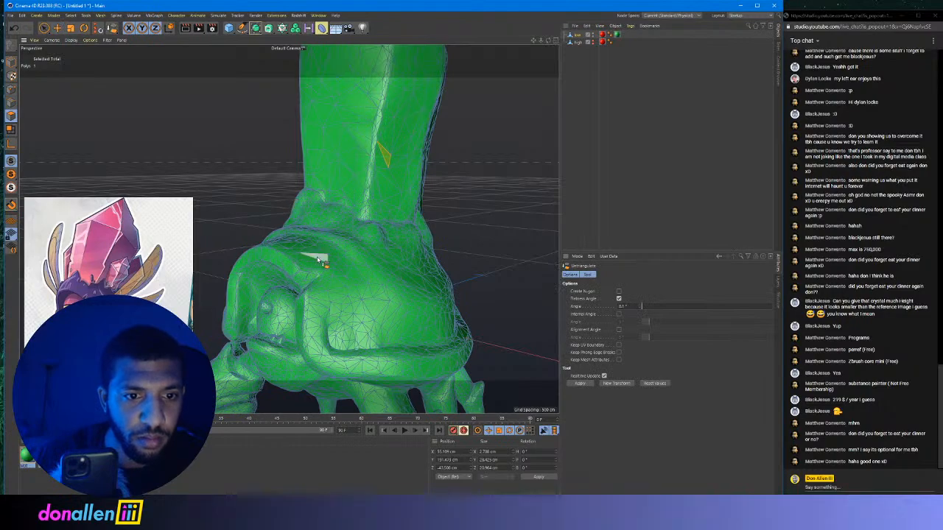
{"action": "key", "text": "9"}
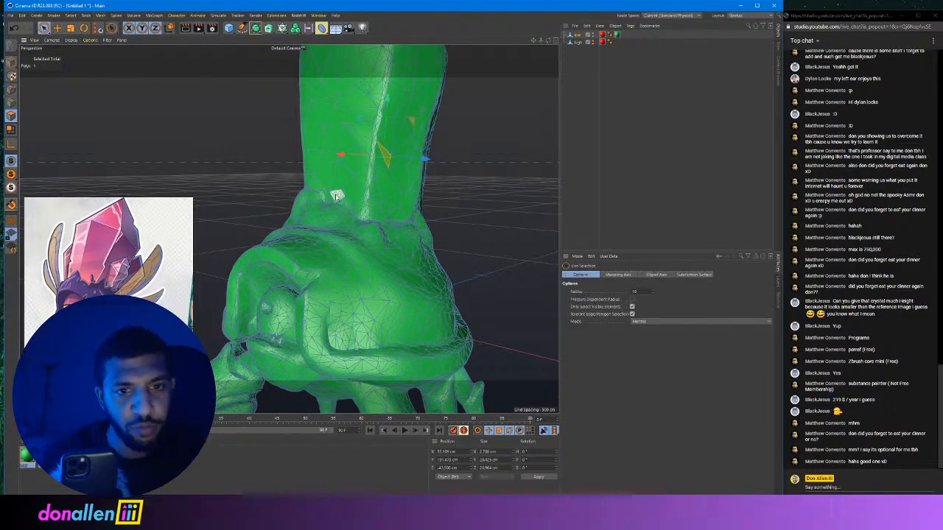
{"action": "key", "text": "k"}
{"action": "key", "text": "l"}
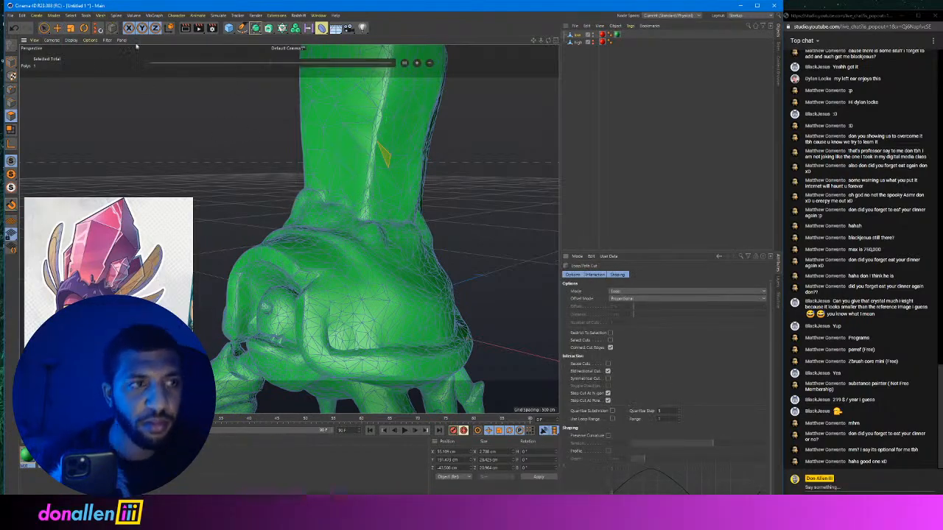
{"action": "left_click", "coordinate": [45, 27]}
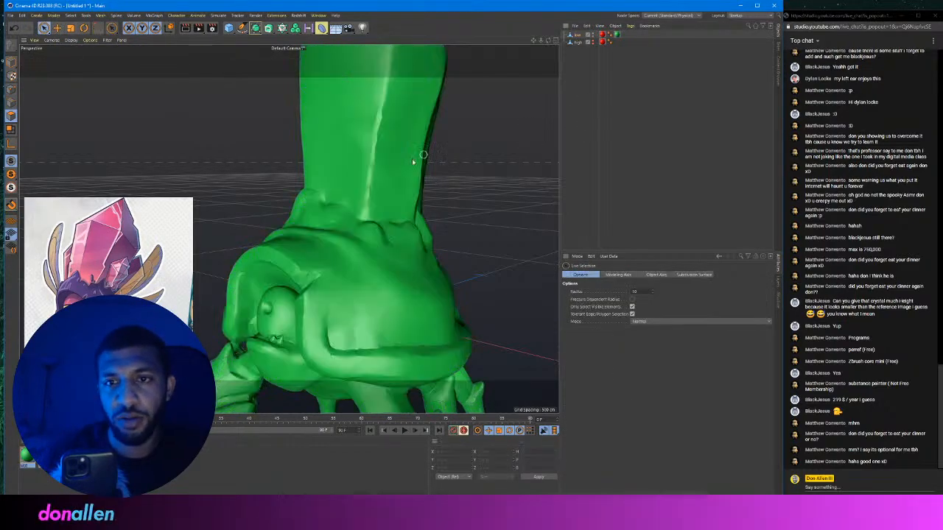
Reselect the low object and select all of its polygons.
{"action": "scroll", "coordinate": [413, 170], "scroll_direction": "down", "scroll_amount": 4}
{"action": "left_click_drag", "start_coordinate": [411, 179], "coordinate": [447, 177], "text": "alt"}
{"action": "left_click", "coordinate": [572, 34]}
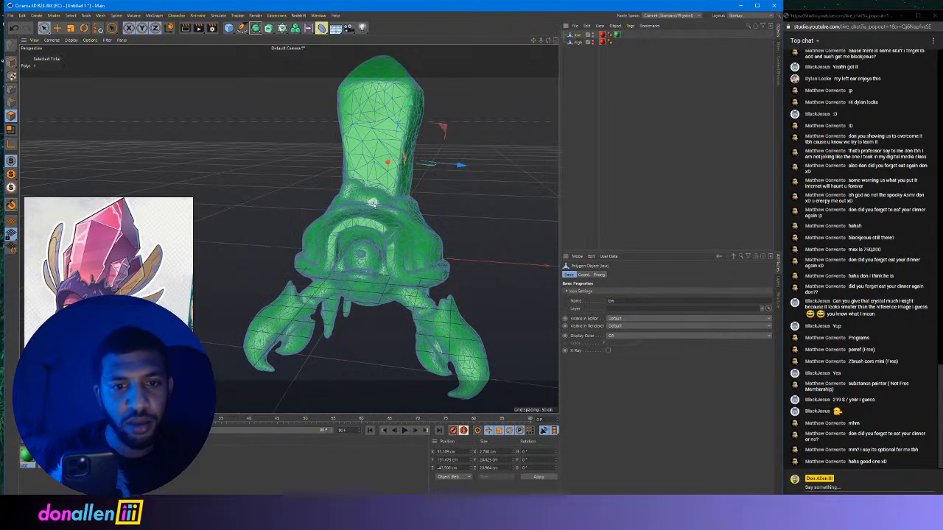
{"action": "scroll", "coordinate": [427, 229], "scroll_direction": "up", "scroll_amount": 2}
{"action": "key", "text": "ctrl+a"}
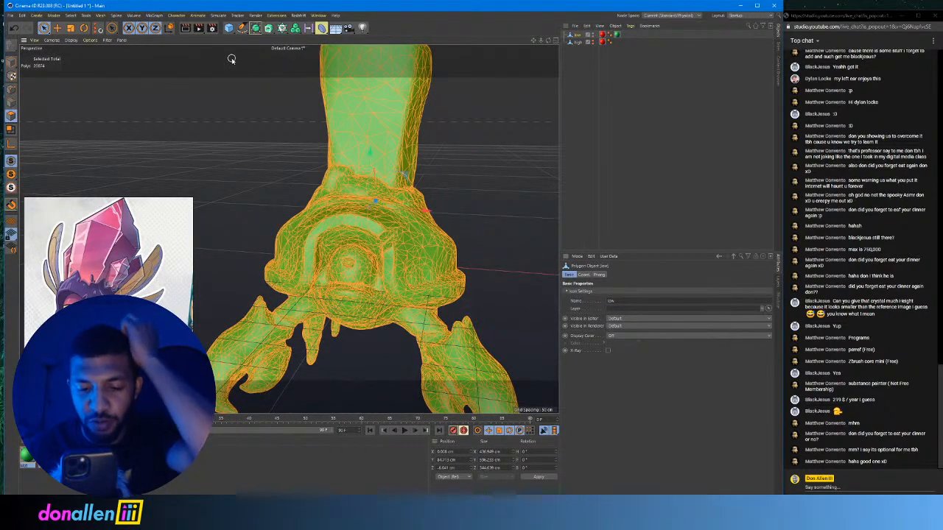
{"action": "left_click_drag", "start_coordinate": [425, 141], "coordinate": [394, 143], "text": "alt"}
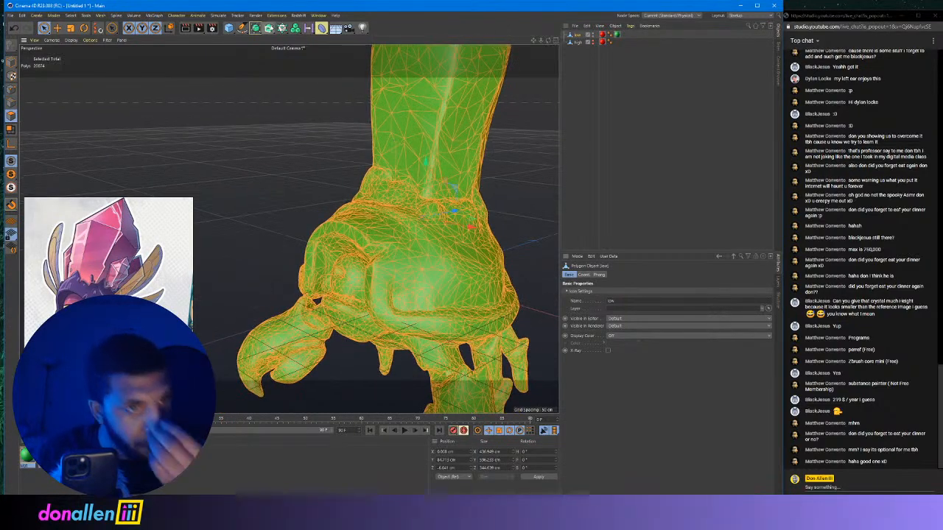
Add a Remesh generator with the low mesh as its child, and display the shaded model with its polygon lines.
{"action": "left_click", "coordinate": [256, 28]}
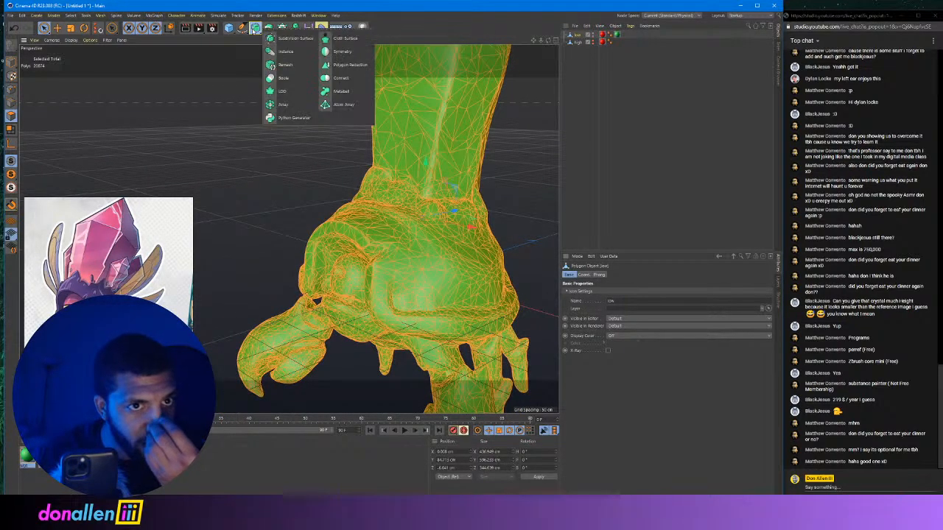
{"action": "left_click", "coordinate": [288, 66]}
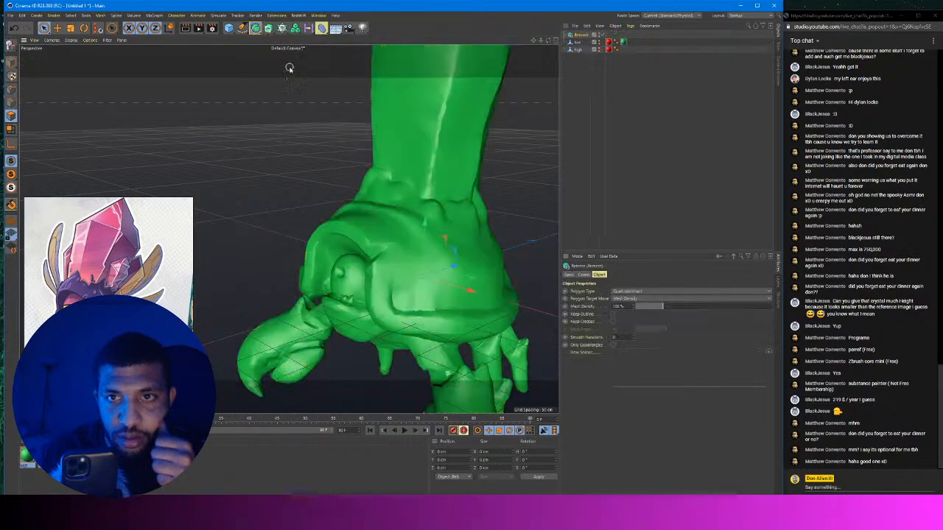
{"action": "left_click_drag", "start_coordinate": [582, 38], "coordinate": [582, 36]}
{"action": "left_click", "coordinate": [583, 36]}
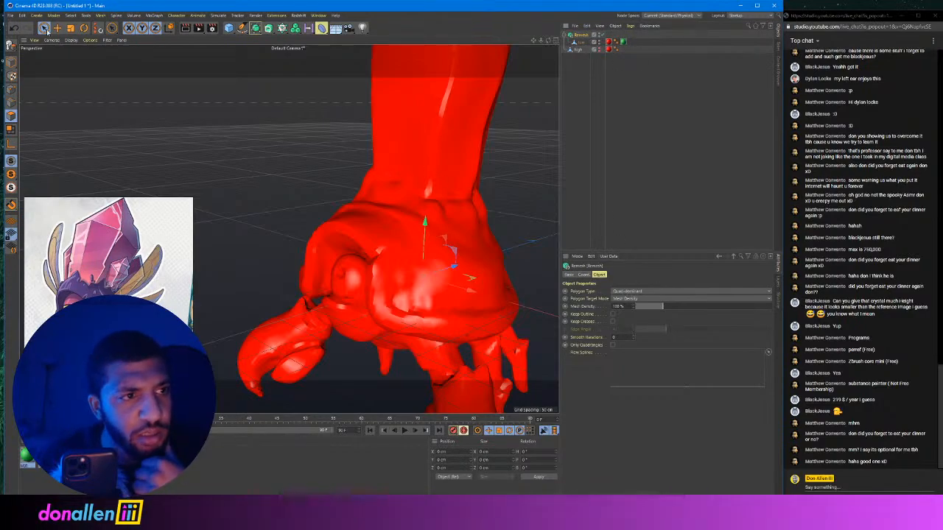
{"action": "left_click", "coordinate": [71, 39]}
{"action": "left_click", "coordinate": [87, 58]}
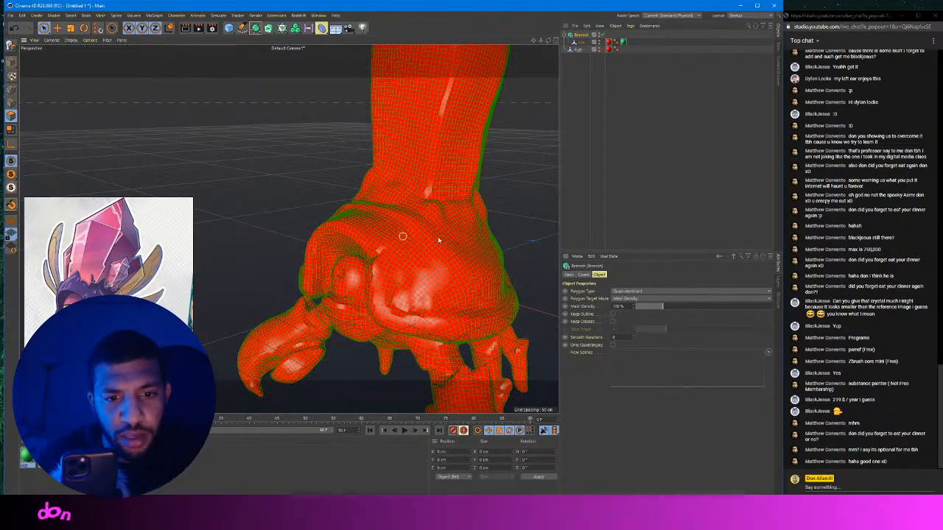
Examine the remeshed polygon flow across the creature's crystal column, shell, eye, mouth and legs.
{"action": "scroll", "coordinate": [504, 154], "scroll_direction": "down", "scroll_amount": 3}
{"action": "scroll", "coordinate": [505, 154], "scroll_direction": "up", "scroll_amount": 7}
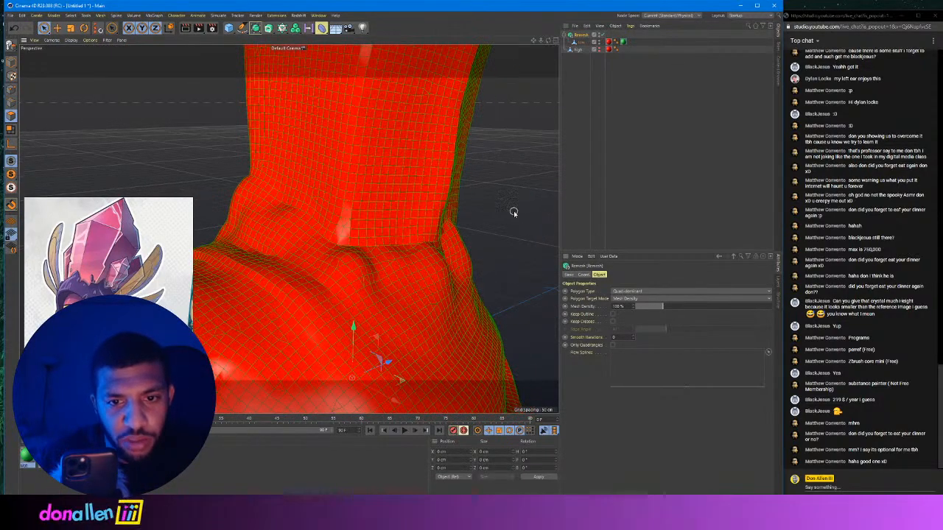
{"action": "scroll", "coordinate": [512, 221], "scroll_direction": "down", "scroll_amount": 2}
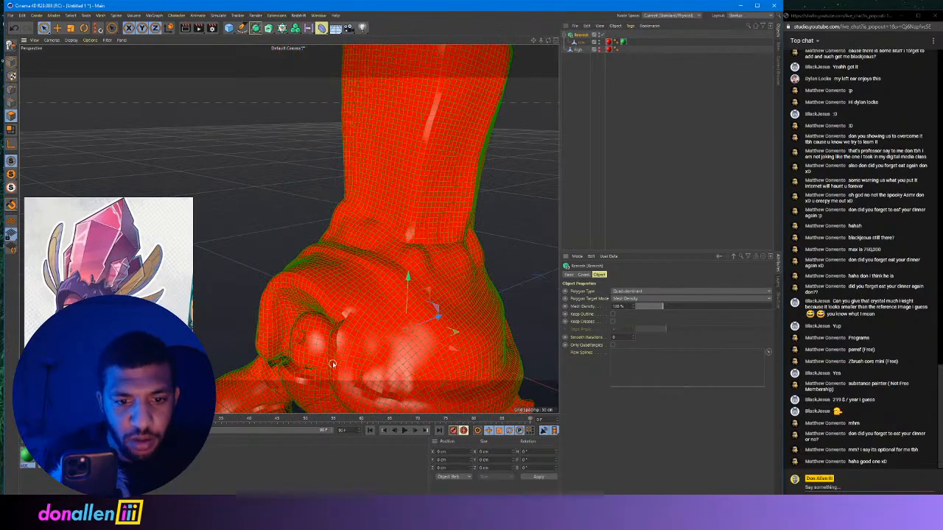
{"action": "scroll", "coordinate": [333, 364], "scroll_direction": "up", "scroll_amount": 5}
{"action": "scroll", "coordinate": [314, 341], "scroll_direction": "down", "scroll_amount": 2}
{"action": "left_click_drag", "start_coordinate": [308, 299], "coordinate": [419, 246], "text": "alt"}
{"action": "scroll", "coordinate": [327, 311], "scroll_direction": "down", "scroll_amount": 1}
{"action": "scroll", "coordinate": [421, 244], "scroll_direction": "down", "scroll_amount": 2}
{"action": "scroll", "coordinate": [464, 212], "scroll_direction": "up", "scroll_amount": 3}
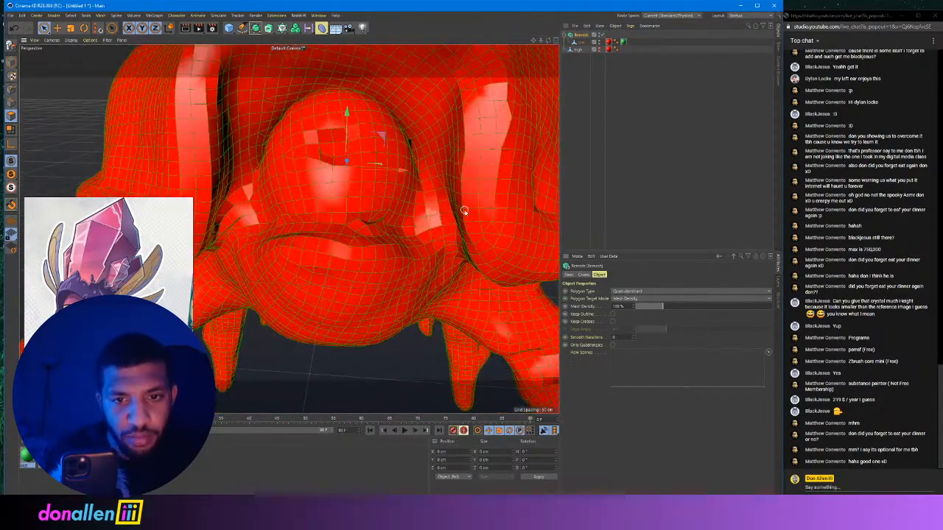
{"action": "scroll", "coordinate": [465, 211], "scroll_direction": "up", "scroll_amount": 2}
{"action": "scroll", "coordinate": [463, 212], "scroll_direction": "down", "scroll_amount": 3}
{"action": "left_click_drag", "start_coordinate": [478, 207], "coordinate": [454, 219], "text": "alt"}
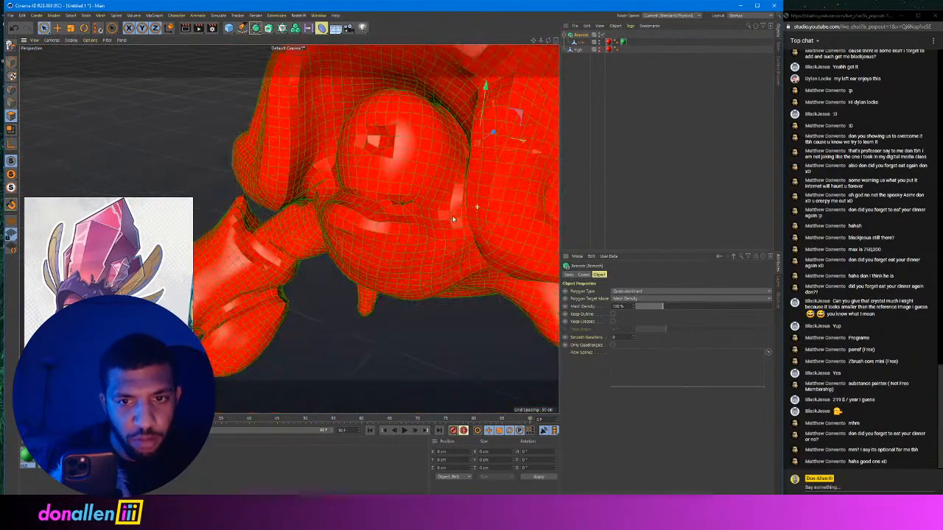
{"action": "middle_click_drag", "start_coordinate": [453, 220], "coordinate": [310, 200], "text": "alt"}
{"action": "scroll", "coordinate": [380, 196], "scroll_direction": "down", "scroll_amount": 3}
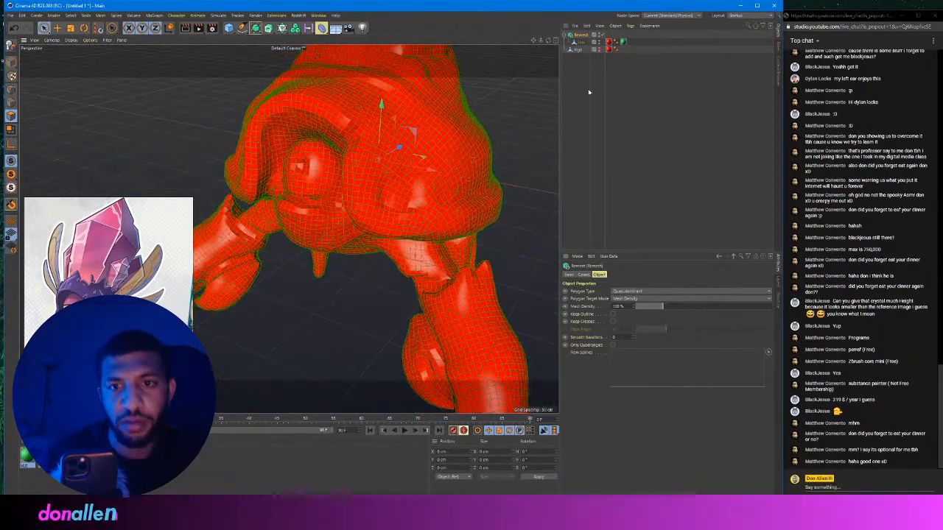
{"action": "middle_click_drag", "start_coordinate": [430, 101], "coordinate": [429, 154], "text": "alt"}
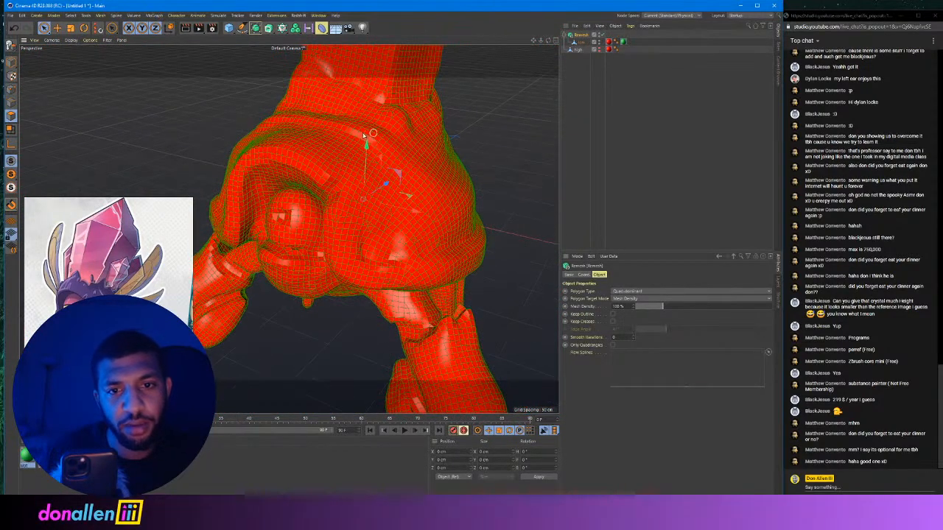
{"action": "scroll", "coordinate": [454, 122], "scroll_direction": "down", "scroll_amount": 4}
{"action": "scroll", "coordinate": [455, 103], "scroll_direction": "up", "scroll_amount": 2}
{"action": "middle_click_drag", "start_coordinate": [363, 81], "coordinate": [364, 127], "text": "alt"}
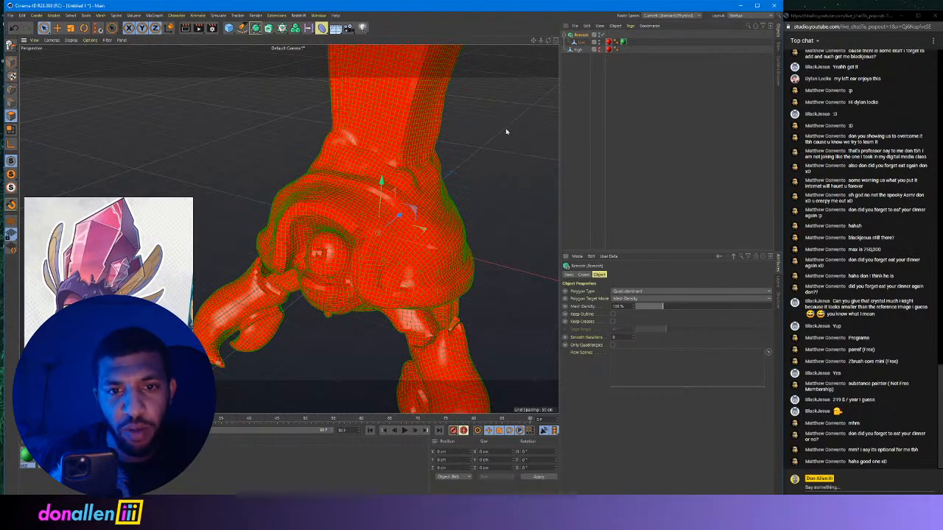
{"action": "scroll", "coordinate": [498, 118], "scroll_direction": "down", "scroll_amount": 5}
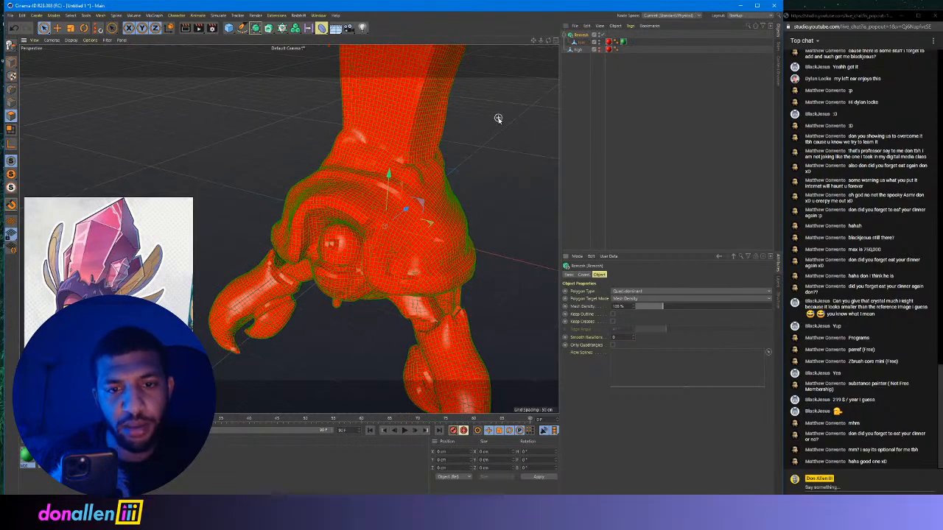
Add a circle spline in the XZ plane, reduce its radius, and raise it around the crystal column.
{"action": "left_click", "coordinate": [580, 82]}
{"action": "left_click_drag", "start_coordinate": [244, 34], "coordinate": [331, 57]}
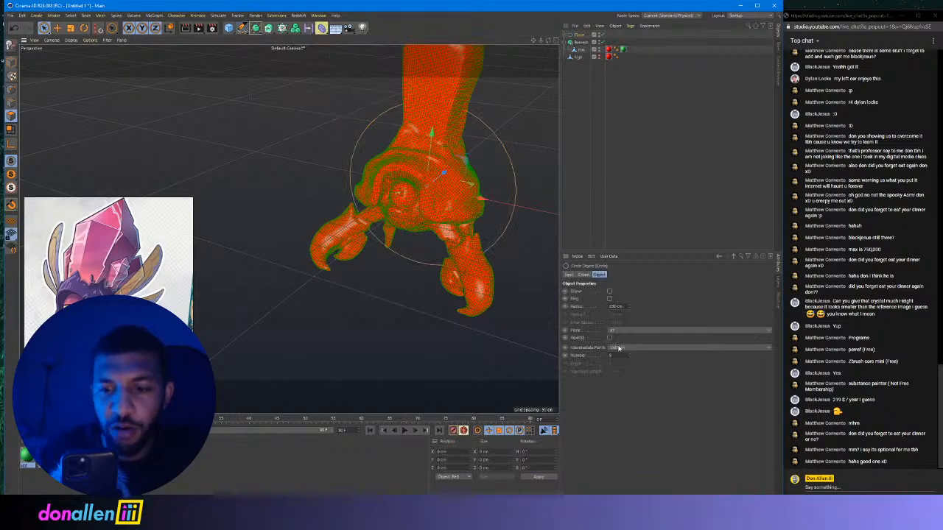
{"action": "left_click", "coordinate": [617, 330]}
{"action": "left_click", "coordinate": [619, 351]}
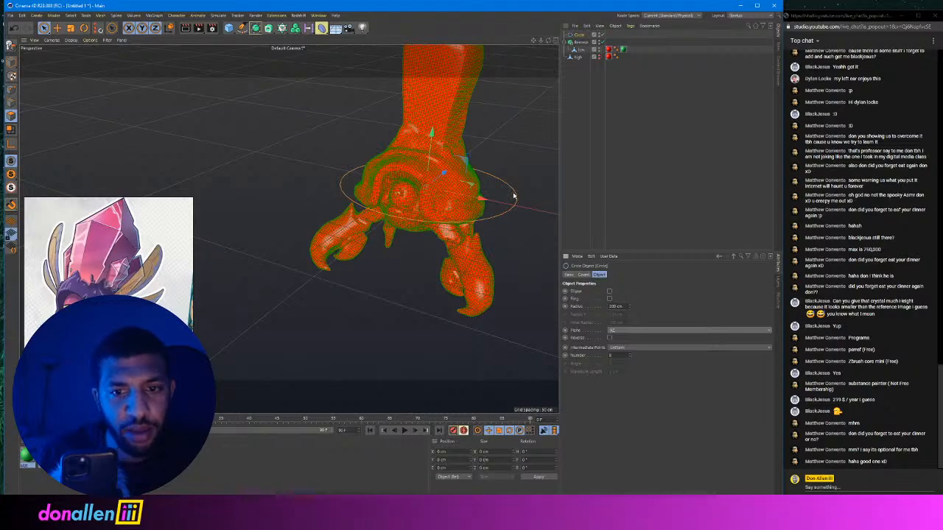
{"action": "left_click_drag", "start_coordinate": [630, 307], "coordinate": [630, 362]}
{"action": "left_click_drag", "start_coordinate": [432, 134], "coordinate": [442, 51]}
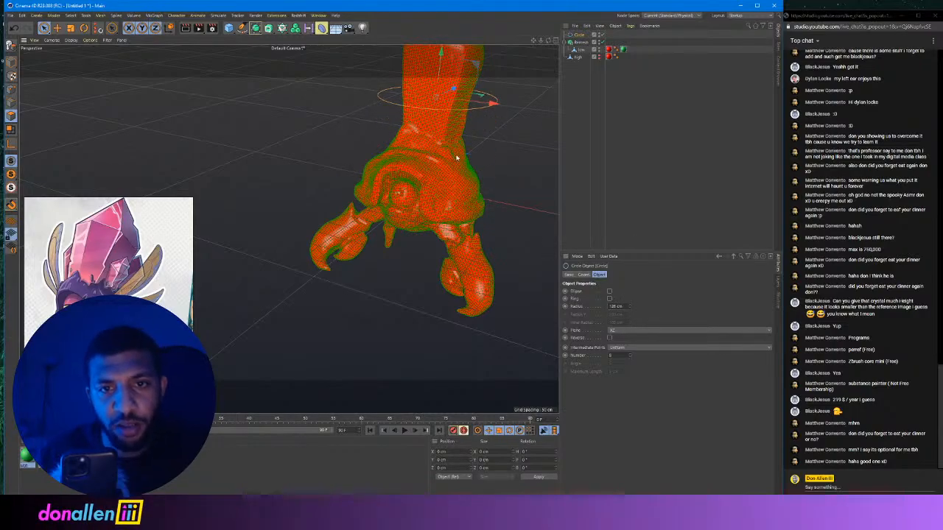
{"action": "left_click_drag", "start_coordinate": [487, 146], "coordinate": [506, 131], "text": "alt"}
{"action": "key", "text": "ctrl"}
{"action": "key", "text": "ctrl"}
{"action": "key", "text": "ctrl"}
{"action": "key", "text": "ctrl"}
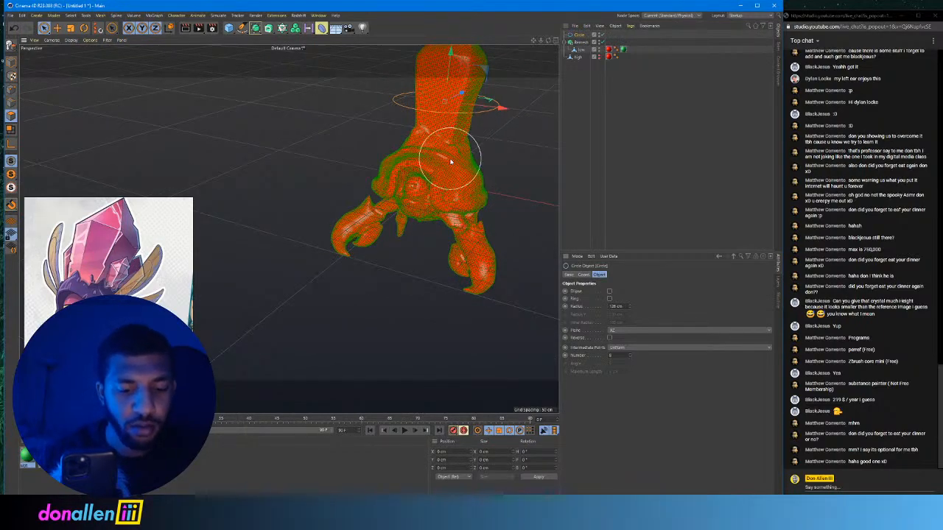
{"action": "left_click_drag", "start_coordinate": [442, 154], "coordinate": [405, 212], "text": "alt"}
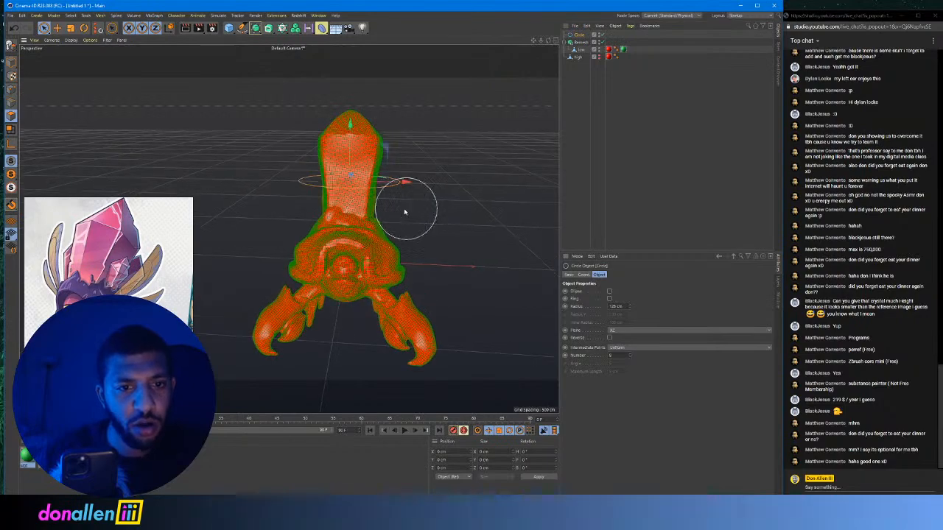
Enable Only Quadrangles on the Remesh generator, keeping the Quad-dominant polygon type and 100 % mesh density.
{"action": "left_click", "coordinate": [581, 42]}
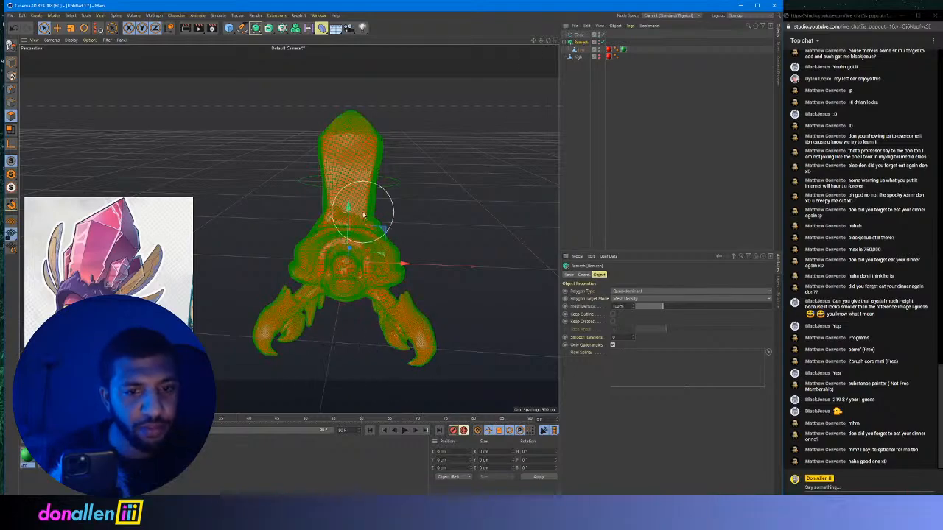
{"action": "left_click", "coordinate": [43, 28]}
{"action": "scroll", "coordinate": [417, 310], "scroll_direction": "up", "scroll_amount": 10}
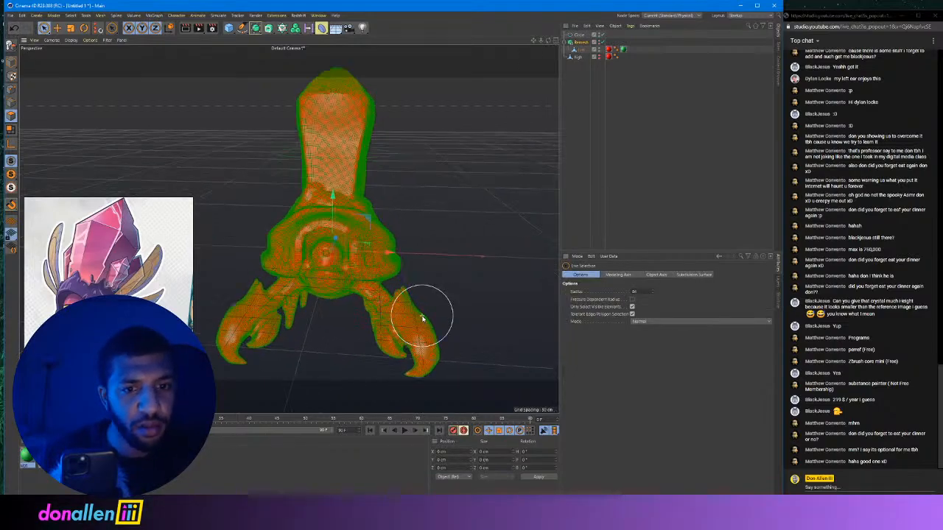
{"action": "left_click", "coordinate": [572, 129]}
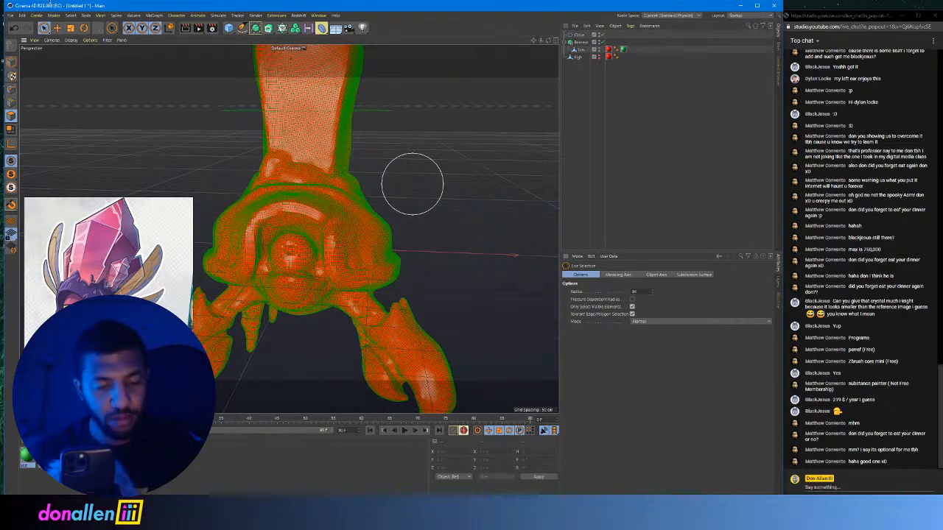
{"action": "key", "text": "d"}
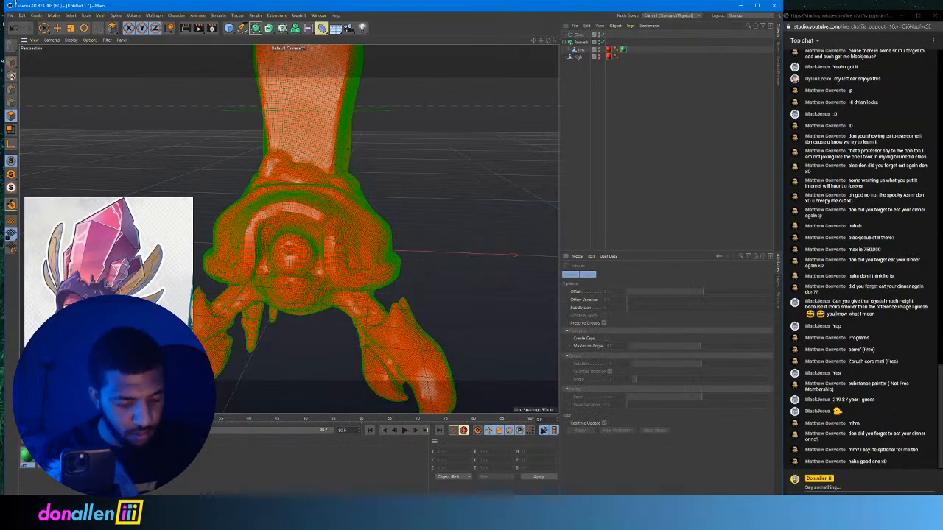
{"action": "left_click_drag", "start_coordinate": [327, 141], "coordinate": [336, 147], "text": "alt"}
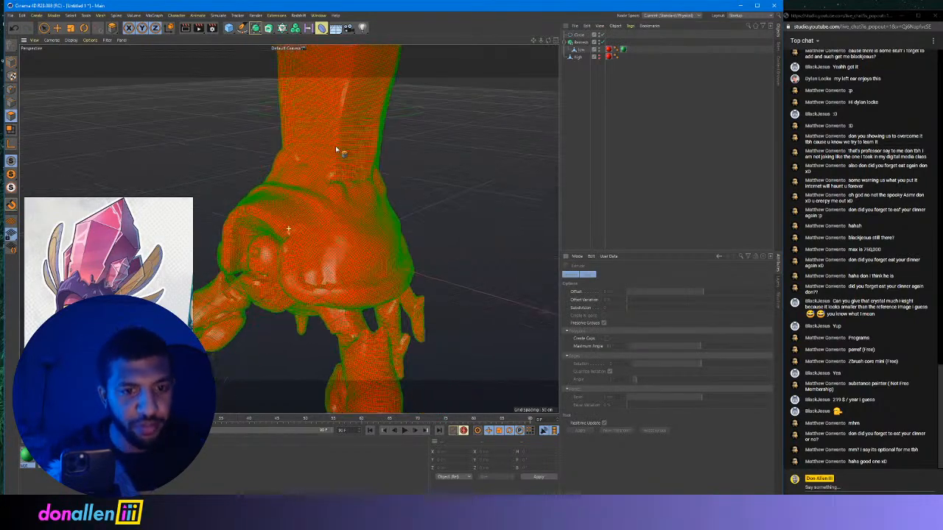
{"action": "right_click_drag", "start_coordinate": [336, 146], "coordinate": [297, 149], "text": "alt"}
{"action": "left_click_drag", "start_coordinate": [297, 149], "coordinate": [434, 101], "text": "alt"}
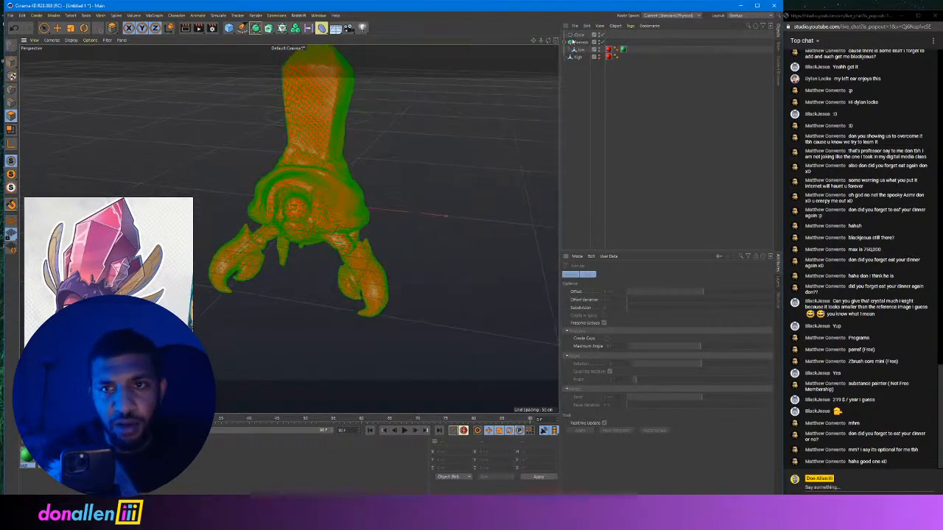
Delete the circle spline and display the creature shaded without its polygon lines.
{"action": "left_click", "coordinate": [579, 35]}
{"action": "key", "text": "Delete"}
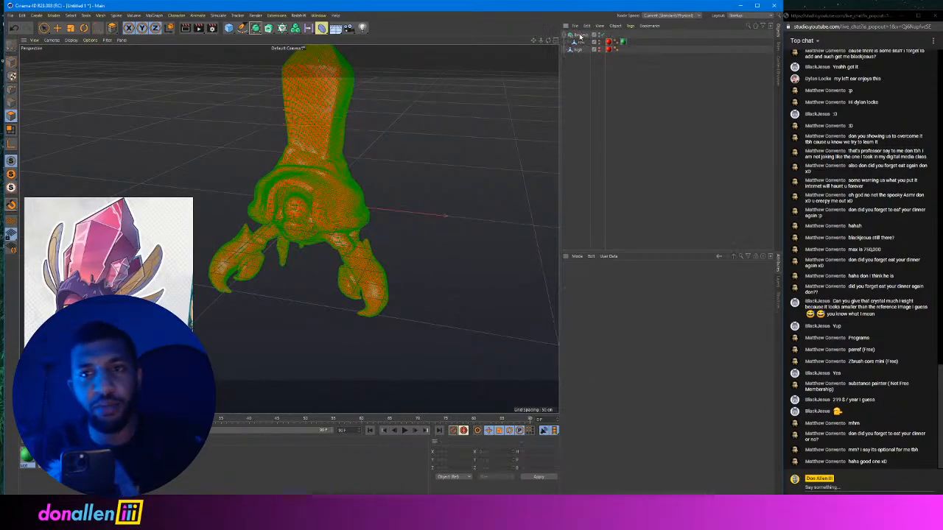
{"action": "scroll", "coordinate": [360, 169], "scroll_direction": "up", "scroll_amount": 2}
{"action": "middle_click_drag", "start_coordinate": [360, 168], "coordinate": [479, 143], "text": "alt"}
{"action": "right_click_drag", "start_coordinate": [432, 144], "coordinate": [471, 131], "text": "alt"}
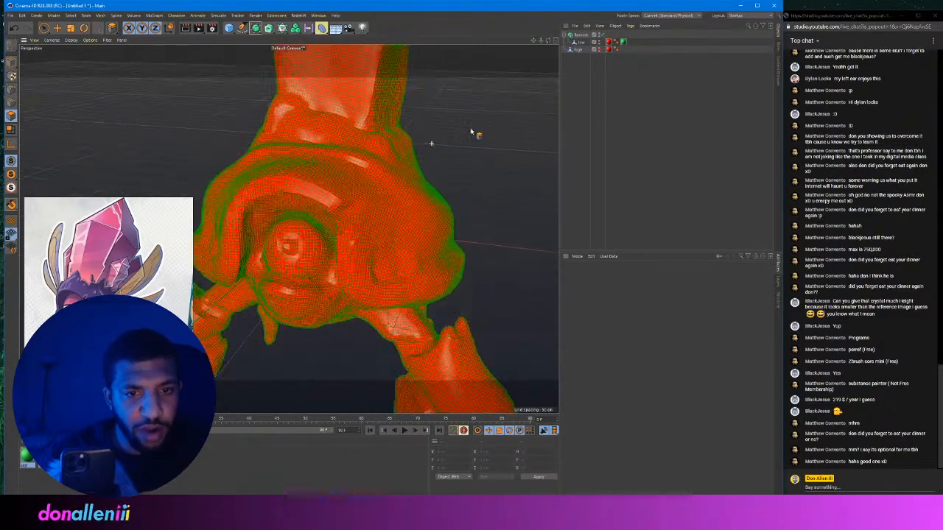
{"action": "left_click_drag", "start_coordinate": [471, 131], "coordinate": [358, 147], "text": "alt"}
{"action": "right_click_drag", "start_coordinate": [359, 147], "coordinate": [341, 144], "text": "alt"}
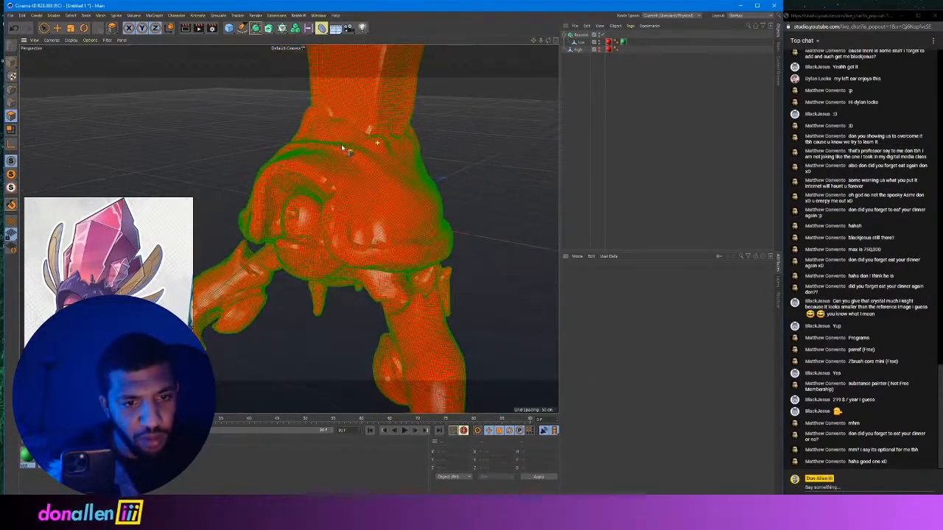
{"action": "left_click", "coordinate": [71, 40]}
{"action": "left_click", "coordinate": [88, 57]}
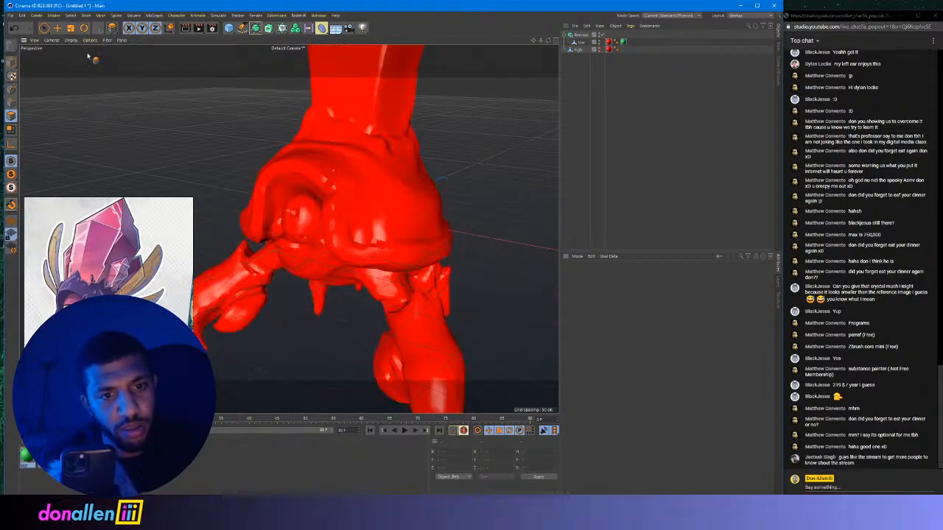
{"action": "mouse_move", "coordinate": [456, 171]}
{"action": "left_mouse_down", "text": "alt"}
{"action": "mouse_move", "coordinate": [427, 154]}
{"action": "mouse_move", "coordinate": [455, 169]}
{"action": "mouse_move", "coordinate": [432, 182]}
{"action": "mouse_move", "coordinate": [392, 161]}
{"action": "left_mouse_up", "text": "alt"}
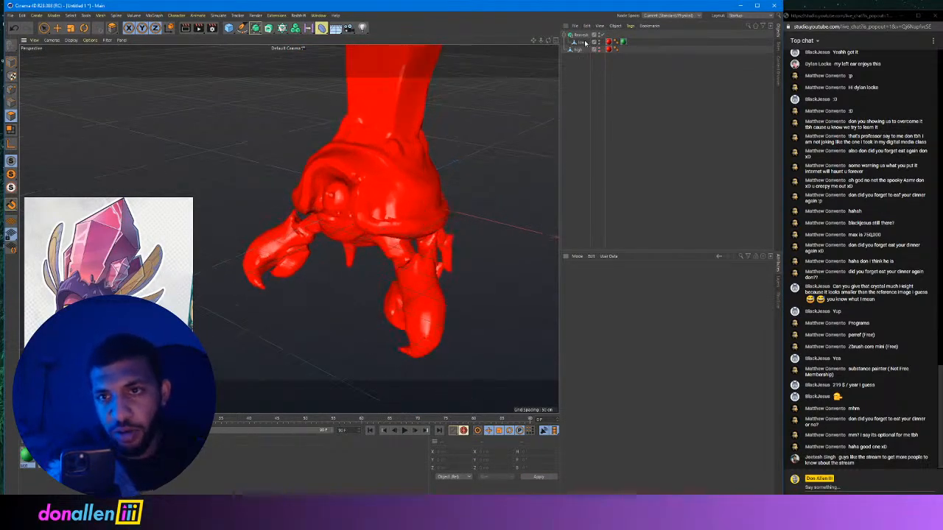
Delete the red Default material tag from the low mesh and try its green material tag on the Remesh generator.
{"action": "left_click", "coordinate": [608, 43]}
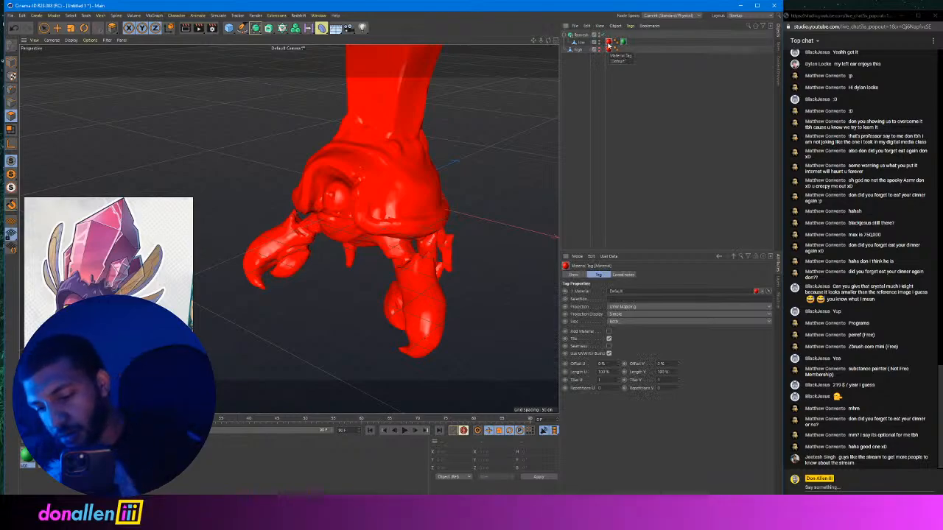
{"action": "left_click", "coordinate": [660, 61]}
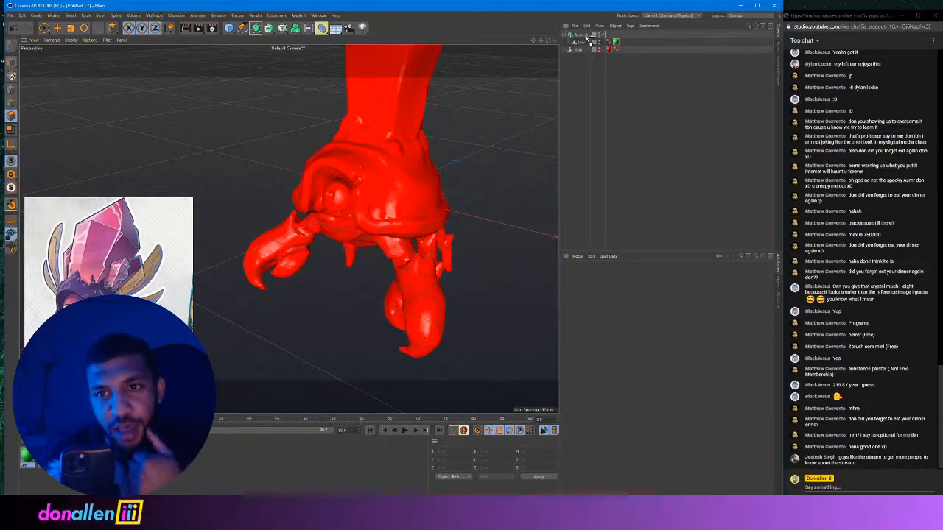
{"action": "left_click_drag", "start_coordinate": [586, 36], "coordinate": [581, 36]}
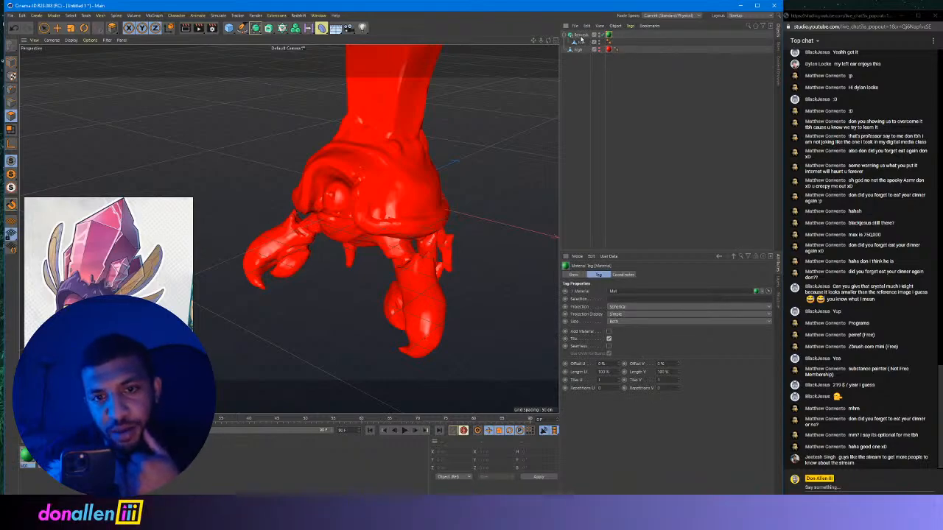
{"action": "left_click", "coordinate": [581, 36]}
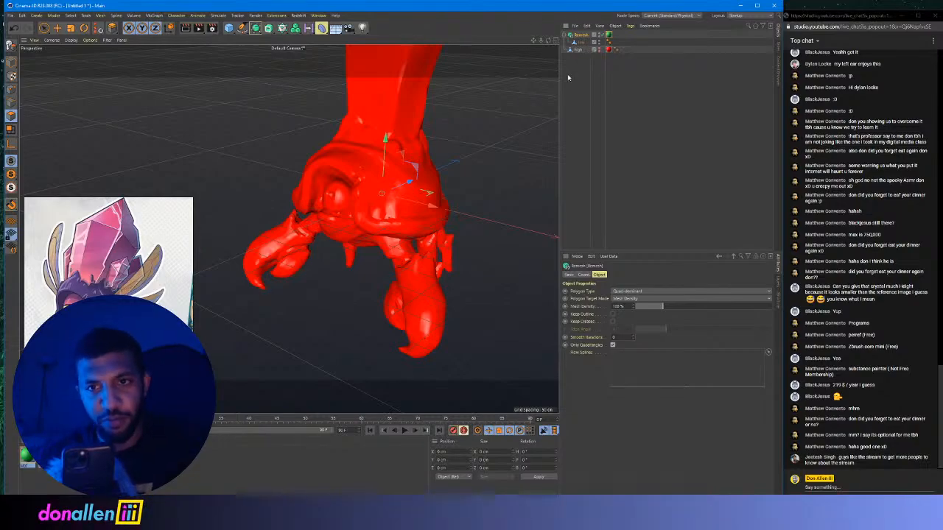
{"action": "left_click", "coordinate": [616, 42]}
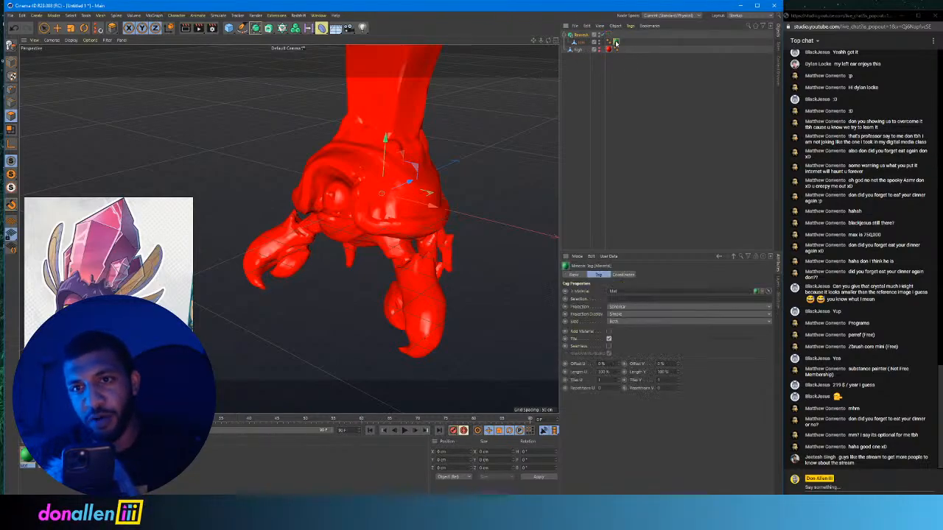
{"action": "left_click_drag", "start_coordinate": [418, 158], "coordinate": [352, 161], "text": "alt"}
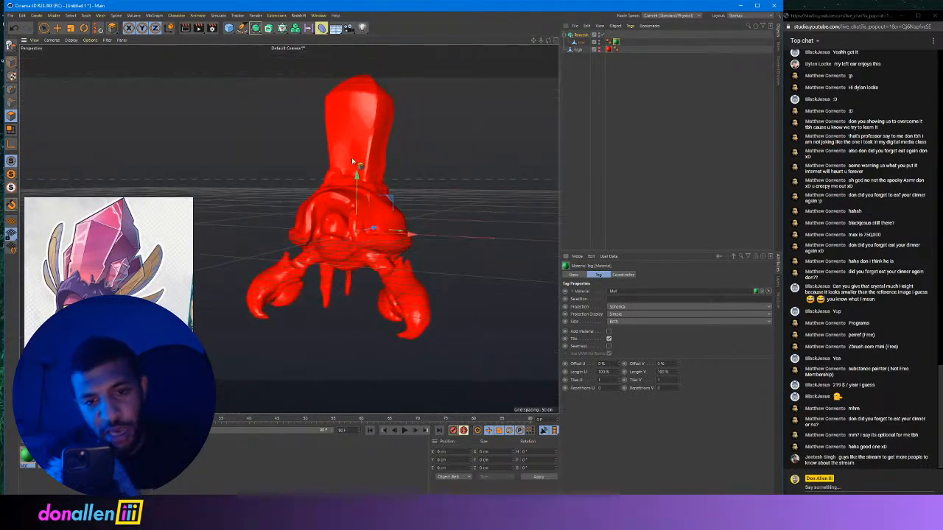
{"action": "left_click", "coordinate": [44, 27]}
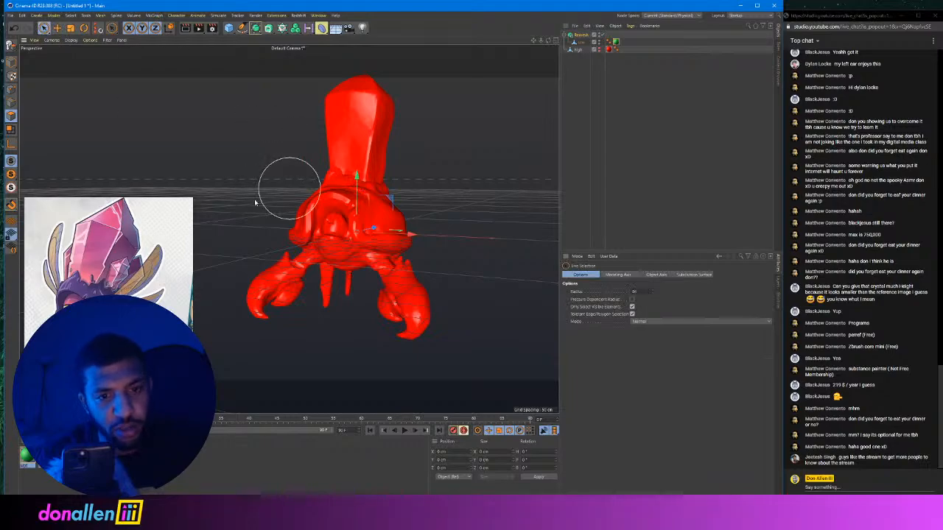
{"action": "left_click", "coordinate": [360, 244]}
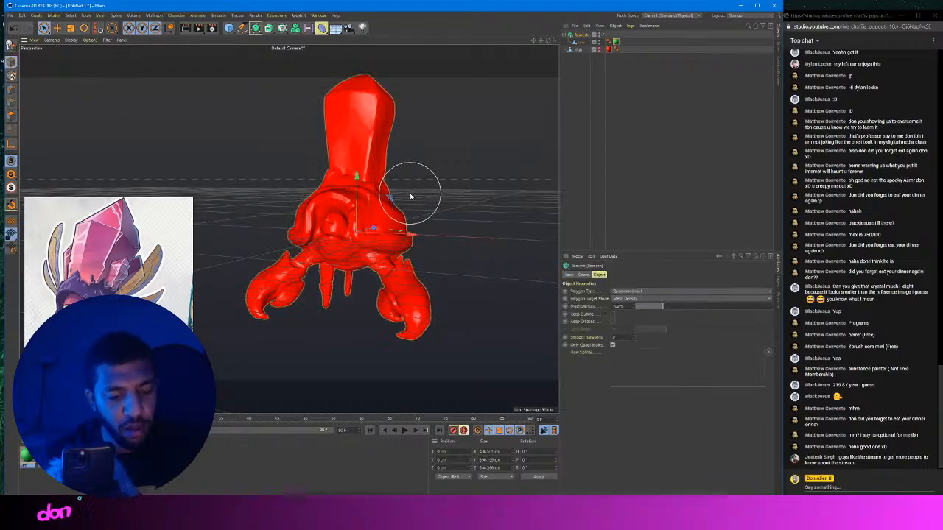
{"action": "left_click", "coordinate": [480, 189]}
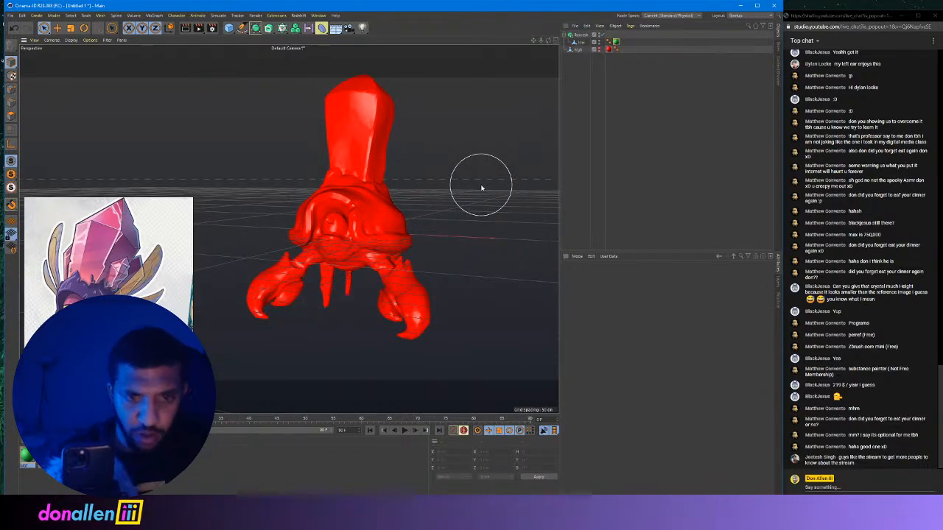
{"action": "left_click", "coordinate": [427, 185]}
{"action": "left_click", "coordinate": [460, 156]}
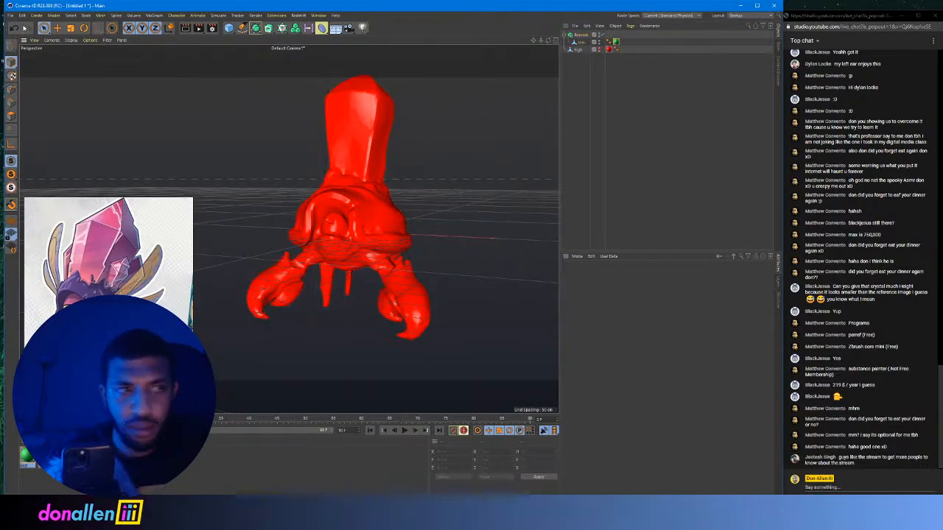
{"action": "left_click", "coordinate": [421, 191]}
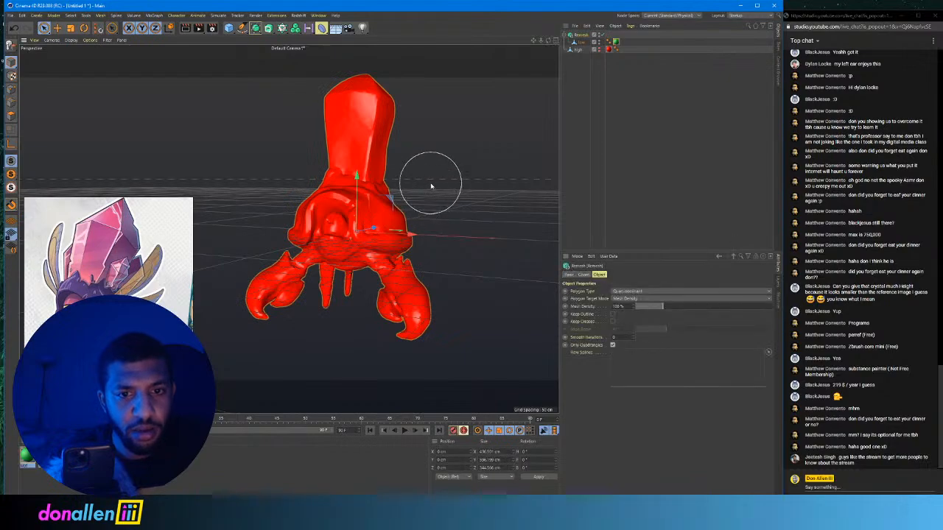
{"action": "middle_click", "coordinate": [432, 185]}
{"action": "middle_click", "coordinate": [204, 115]}
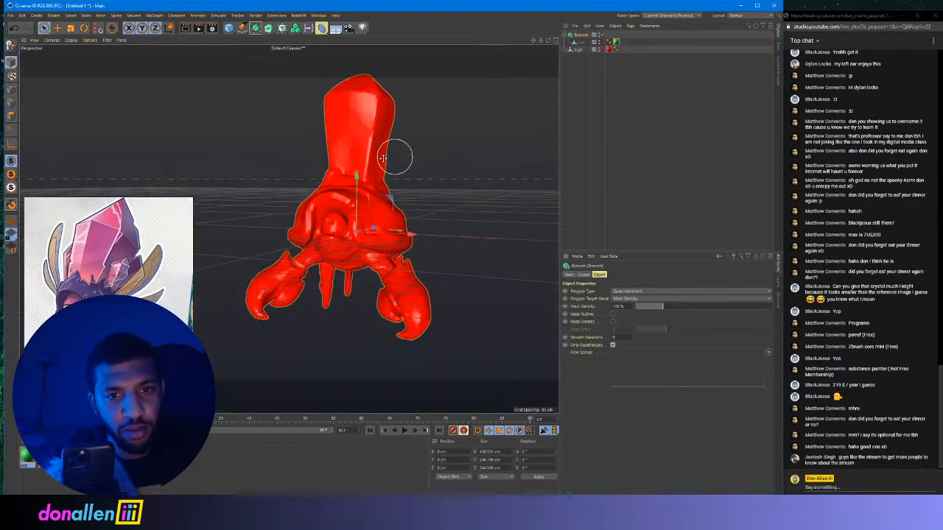
{"action": "left_click", "coordinate": [617, 123]}
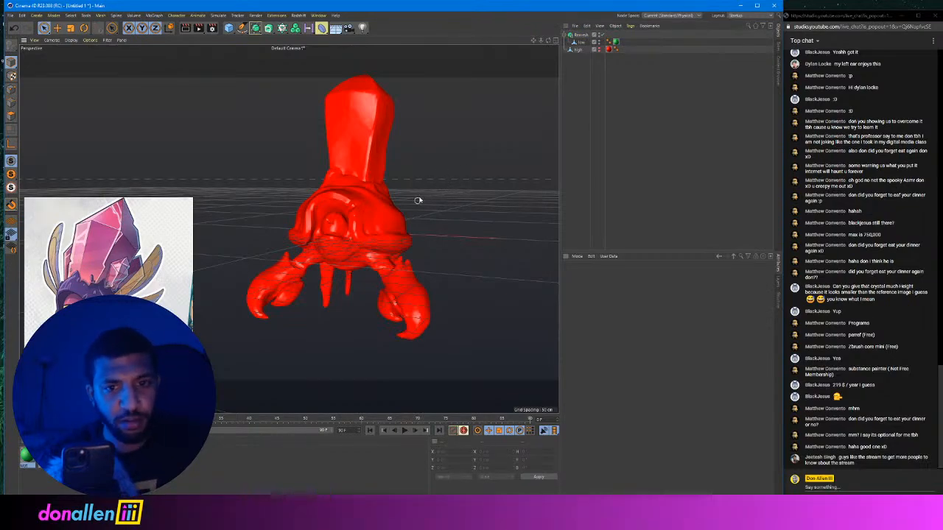
Convert the Remesh generator with Current State to Object and delete the red material tag from the resulting mesh.
{"action": "mouse_move", "coordinate": [425, 184]}
{"action": "left_mouse_down", "text": "alt"}
{"action": "mouse_move", "coordinate": [410, 198]}
{"action": "mouse_move", "coordinate": [452, 200]}
{"action": "mouse_move", "coordinate": [438, 195]}
{"action": "left_mouse_up", "text": "alt"}
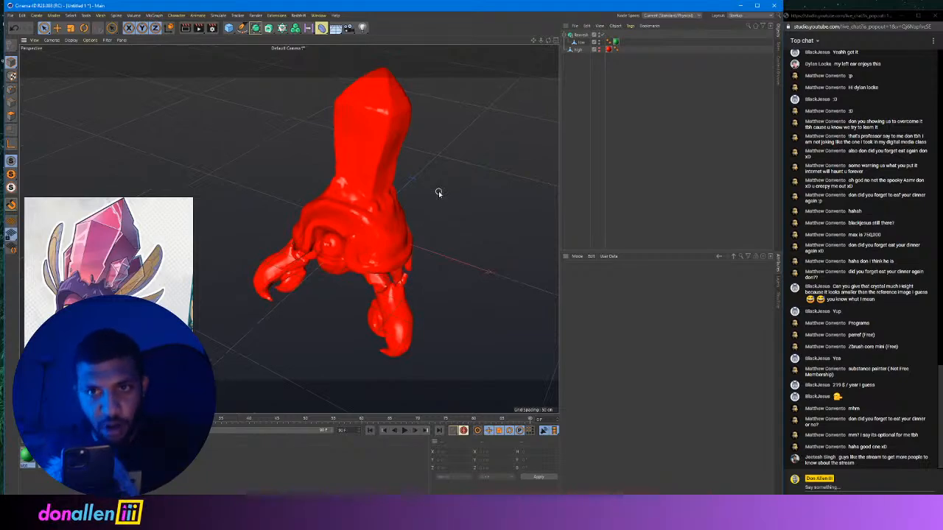
{"action": "left_click", "coordinate": [582, 35]}
{"action": "right_click", "coordinate": [582, 35]}
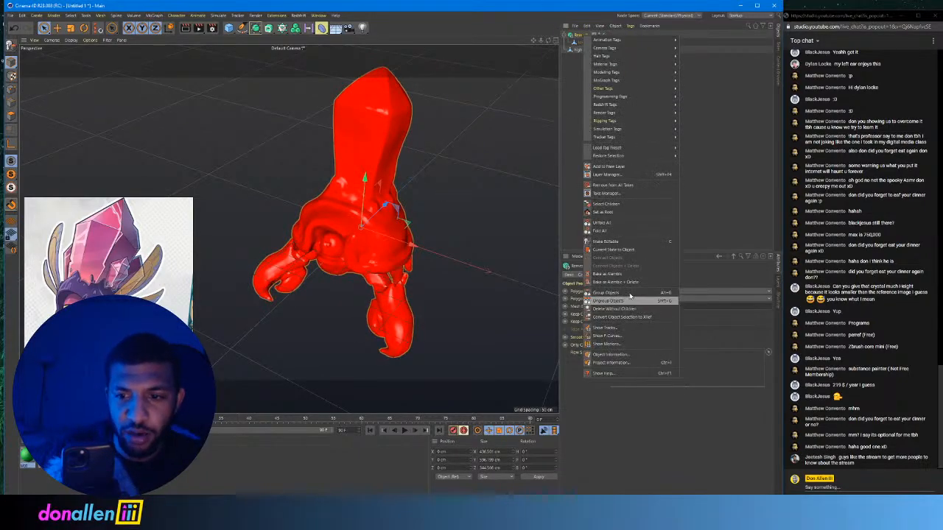
{"action": "left_click", "coordinate": [627, 251]}
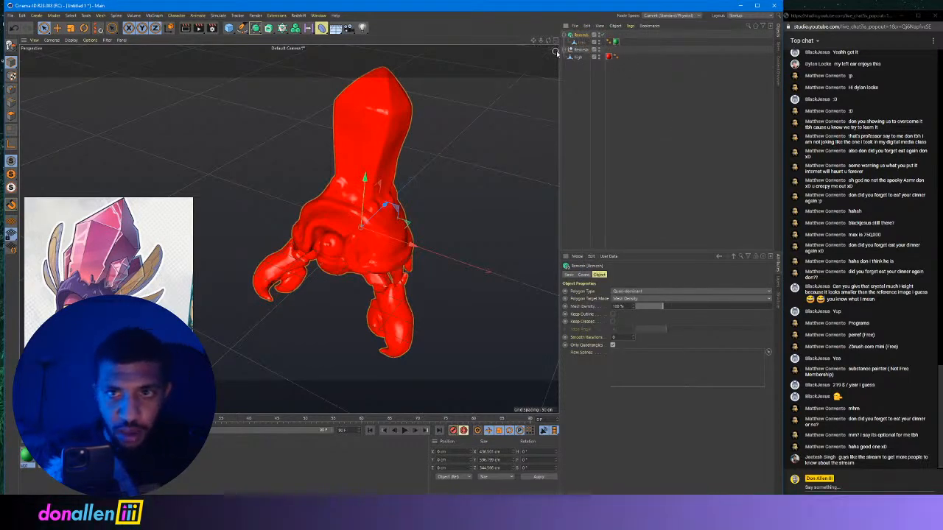
{"action": "left_click", "coordinate": [565, 49]}
{"action": "left_click", "coordinate": [626, 58]}
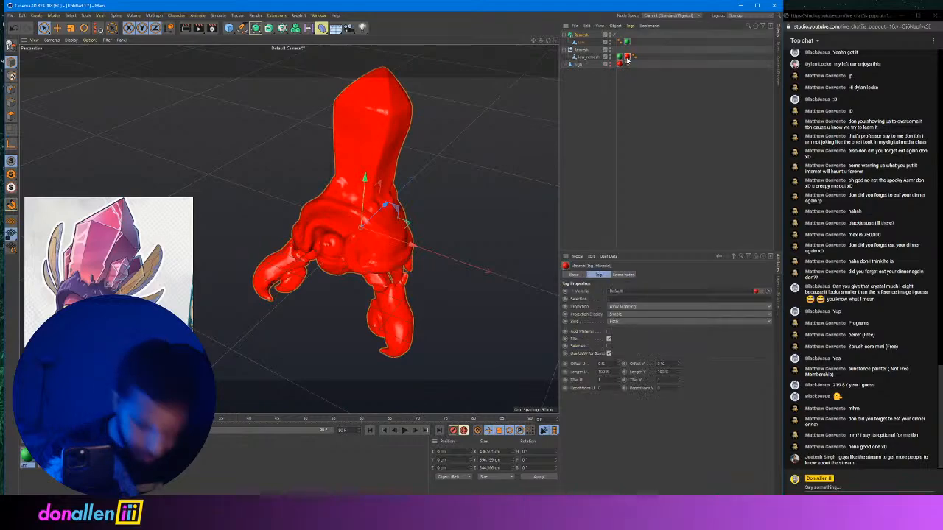
{"action": "key", "text": "Delete"}
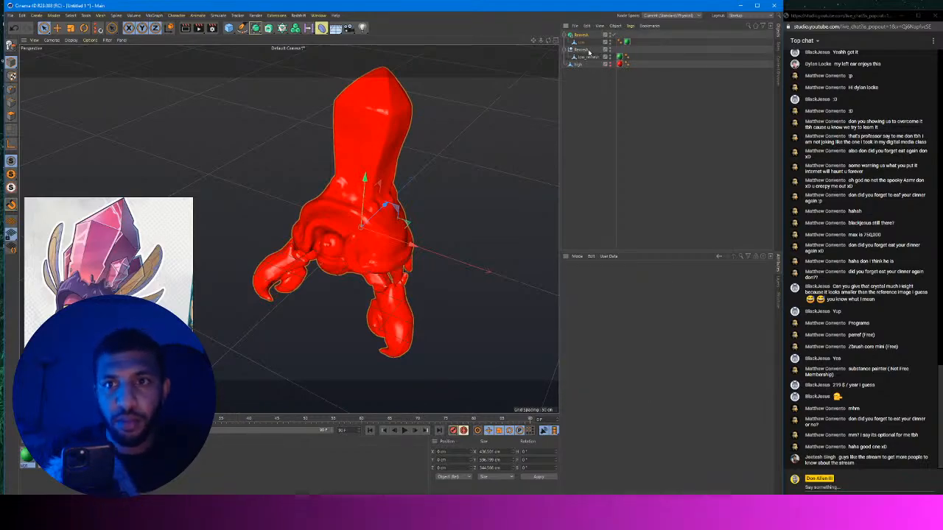
Move the baked remesh out of its null to the top level, and delete the Remesh generator and the empty null.
{"action": "left_click_drag", "start_coordinate": [586, 56], "coordinate": [581, 32]}
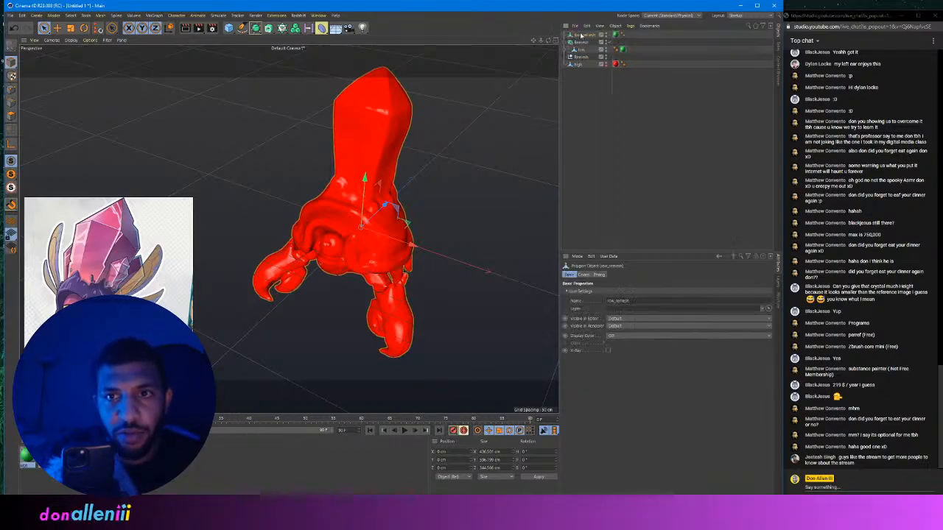
{"action": "left_click", "coordinate": [580, 42]}
{"action": "key", "text": "Delete"}
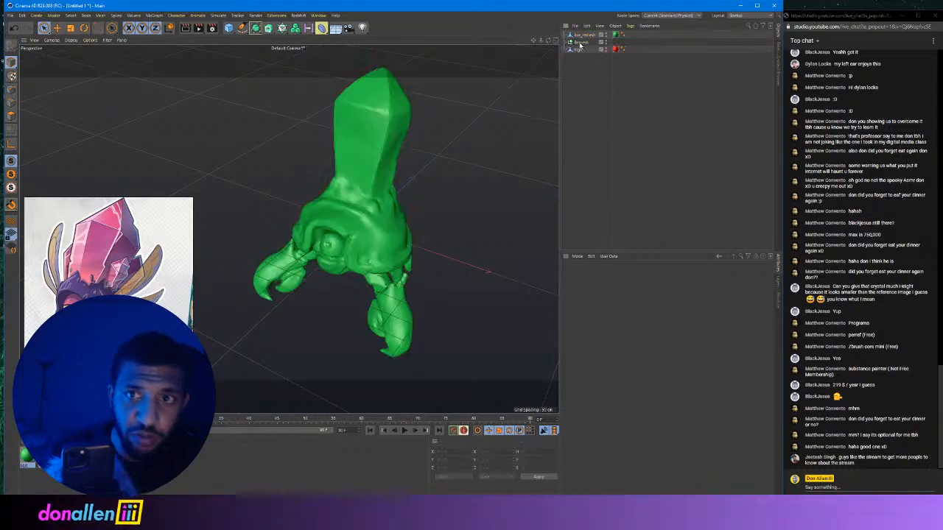
Set the Phong Angle of the remeshed low mesh to 180° to smooth its shading.
{"action": "left_click", "coordinate": [586, 36]}
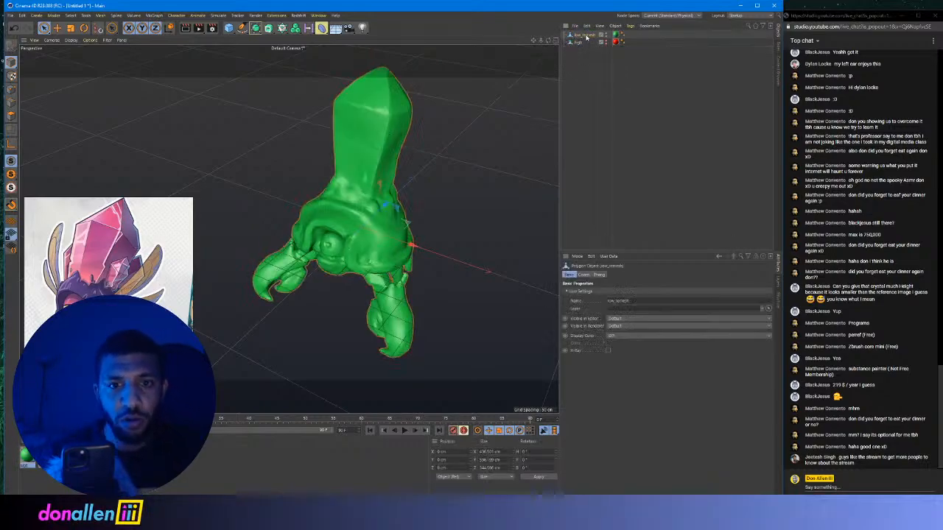
{"action": "right_click_drag", "start_coordinate": [334, 229], "coordinate": [441, 168], "text": "alt"}
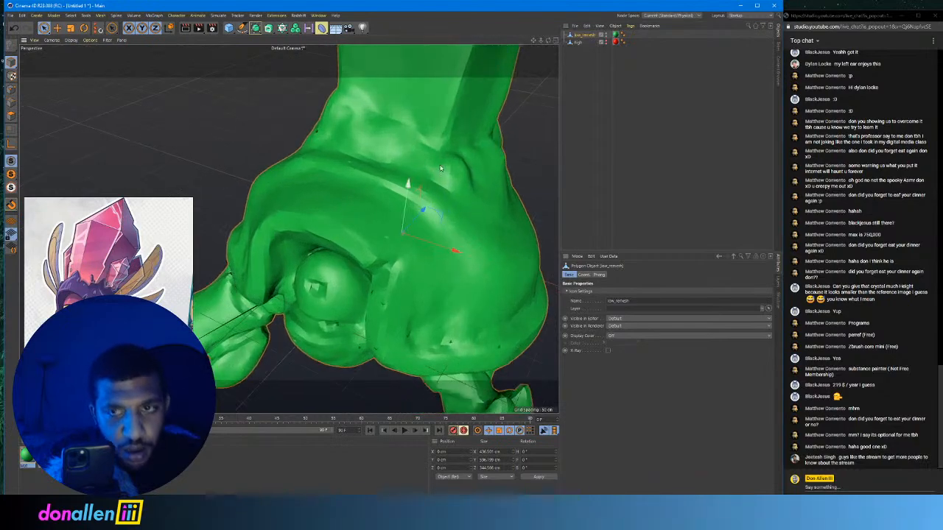
{"action": "left_click", "coordinate": [623, 35]}
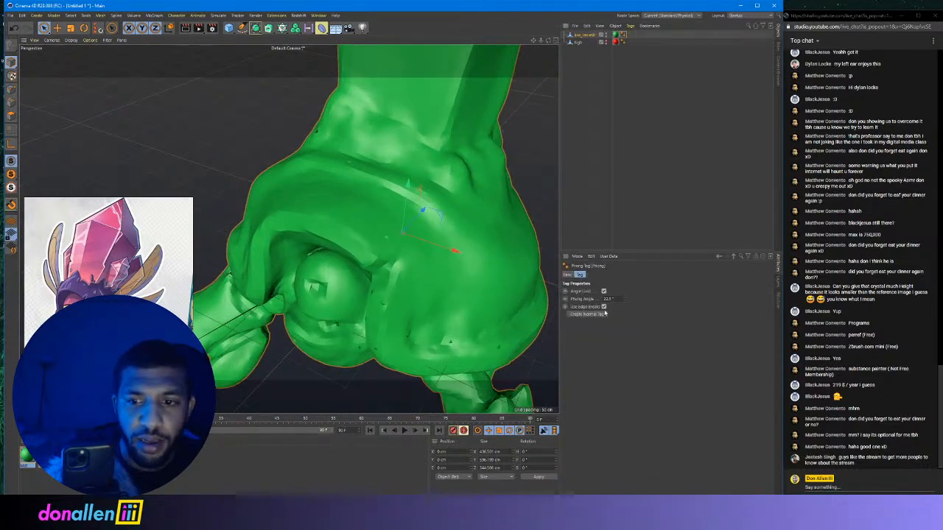
{"action": "left_click_drag", "start_coordinate": [625, 298], "coordinate": [626, 284]}
{"action": "scroll", "coordinate": [411, 217], "scroll_direction": "down", "scroll_amount": 4}
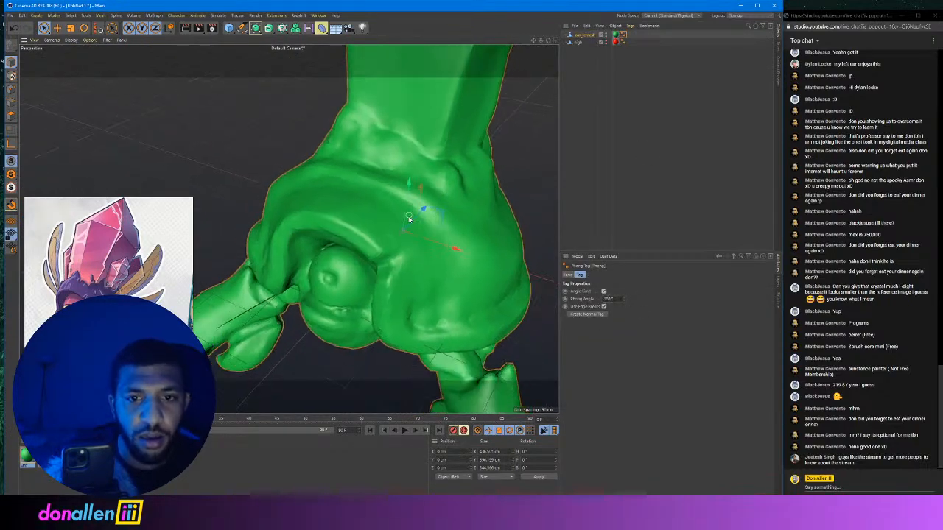
{"action": "left_click", "coordinate": [509, 189]}
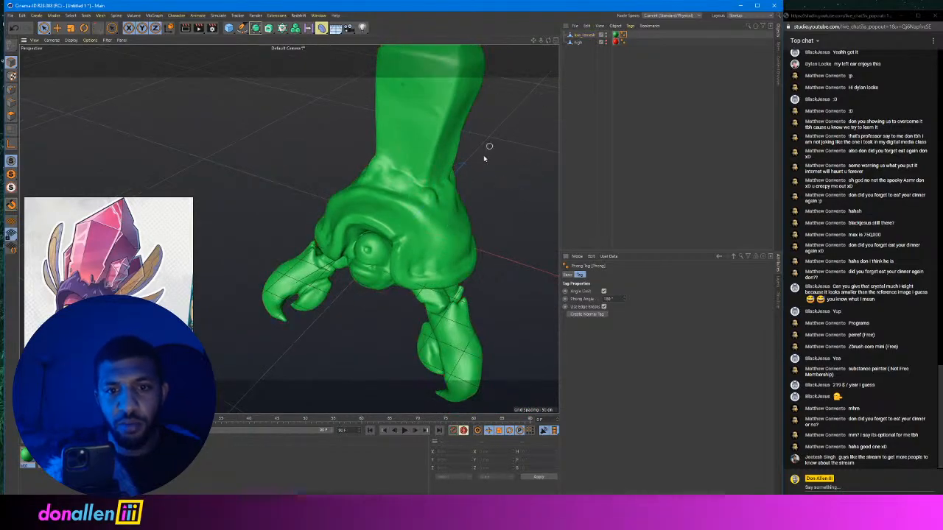
{"action": "left_click_drag", "start_coordinate": [489, 188], "coordinate": [487, 167], "text": "alt"}
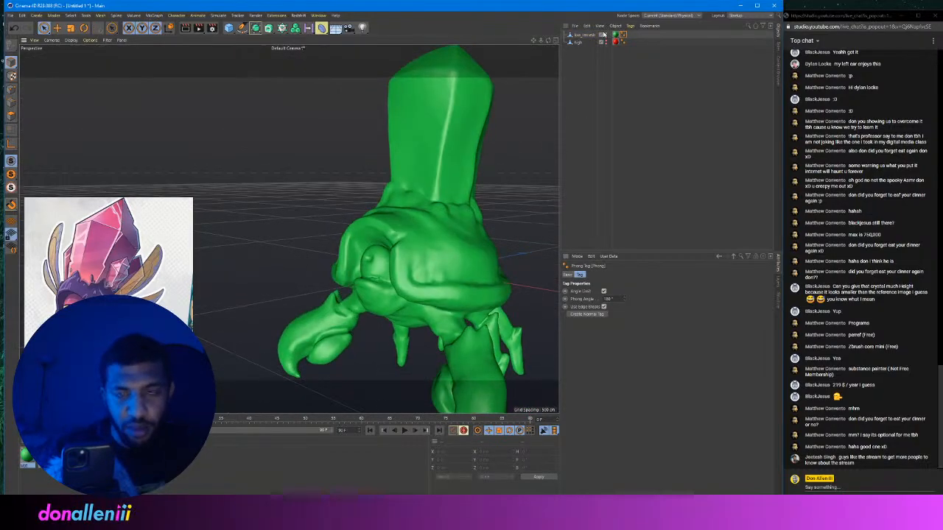
Select all polygons of the remeshed low mesh to check its polygon count.
{"action": "left_click", "coordinate": [603, 35]}
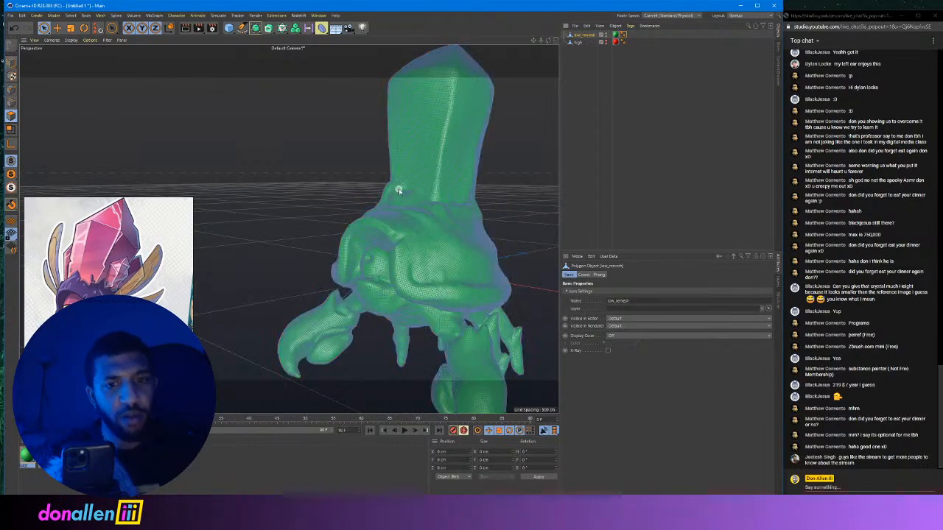
{"action": "key", "text": "ctrl+a"}
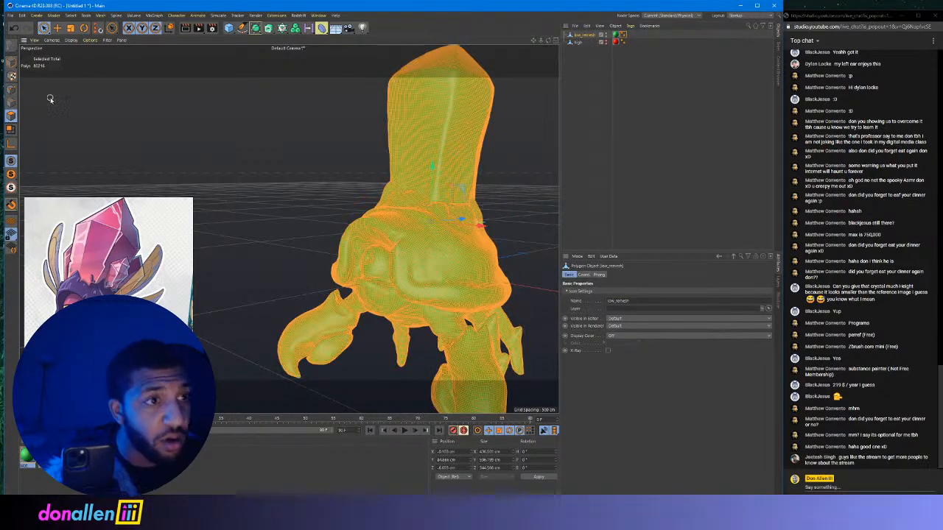
{"action": "scroll", "coordinate": [502, 240], "scroll_direction": "up", "scroll_amount": 4}
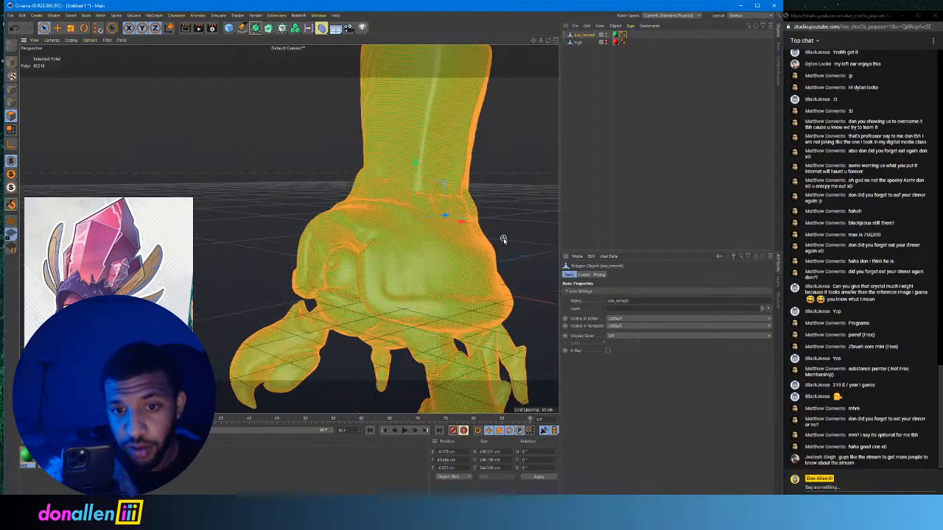
{"action": "scroll", "coordinate": [503, 240], "scroll_direction": "down", "scroll_amount": 2}
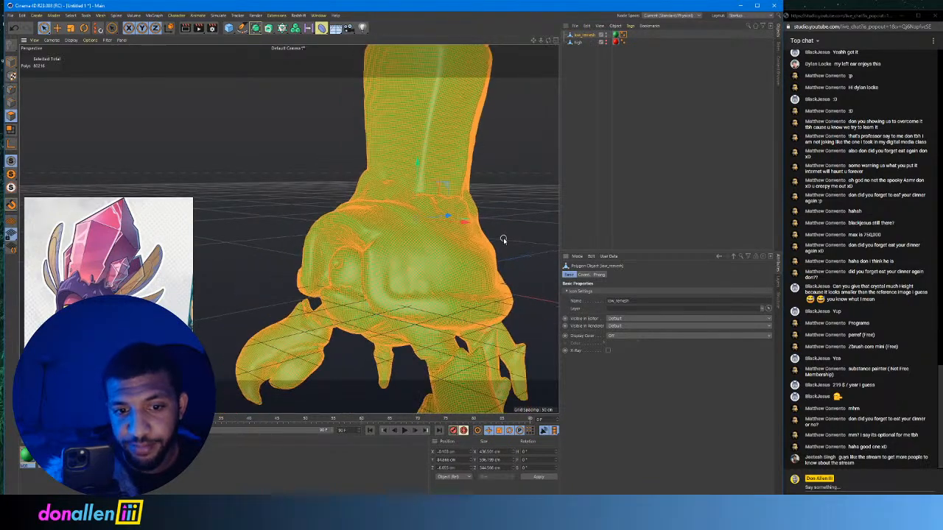
{"action": "scroll", "coordinate": [503, 240], "scroll_direction": "down", "scroll_amount": 1}
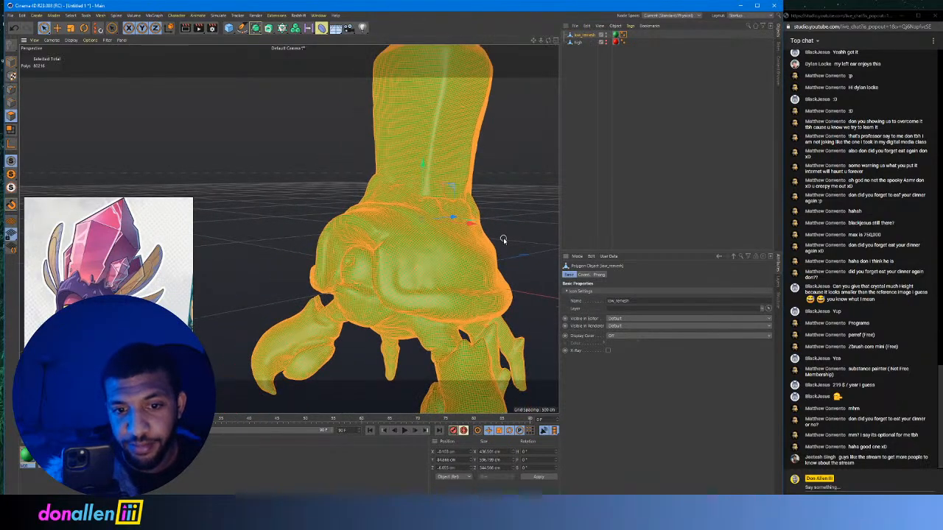
{"action": "scroll", "coordinate": [522, 191], "scroll_direction": "down", "scroll_amount": 2}
{"action": "scroll", "coordinate": [523, 206], "scroll_direction": "up", "scroll_amount": 3}
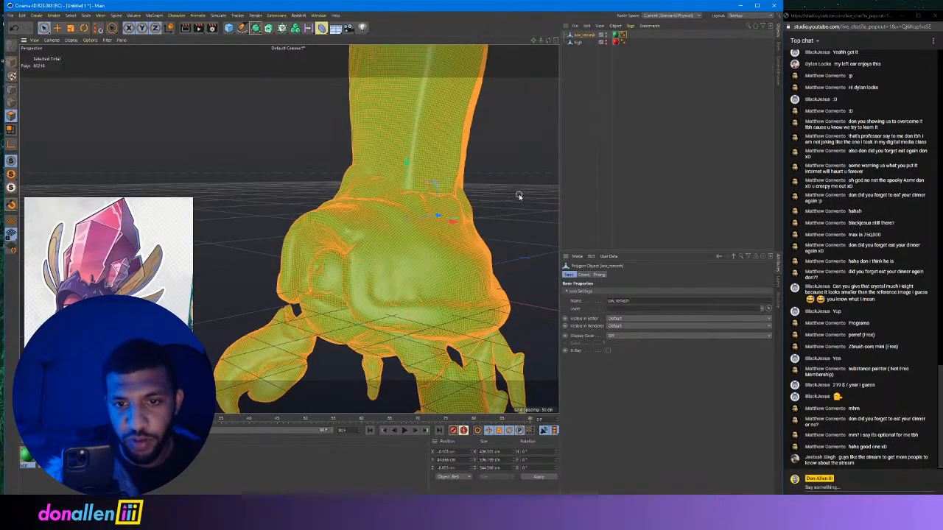
{"action": "scroll", "coordinate": [514, 188], "scroll_direction": "down", "scroll_amount": 2}
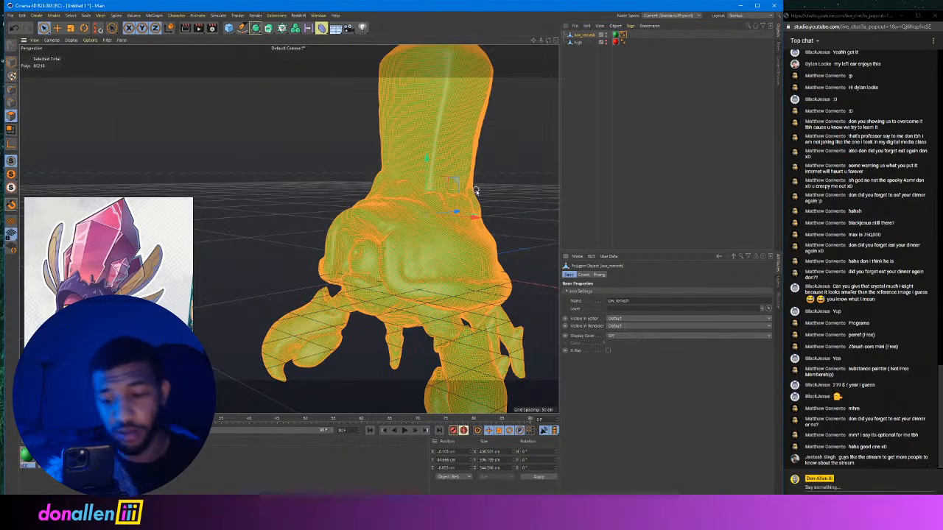
{"action": "scroll", "coordinate": [475, 192], "scroll_direction": "up", "scroll_amount": 3}
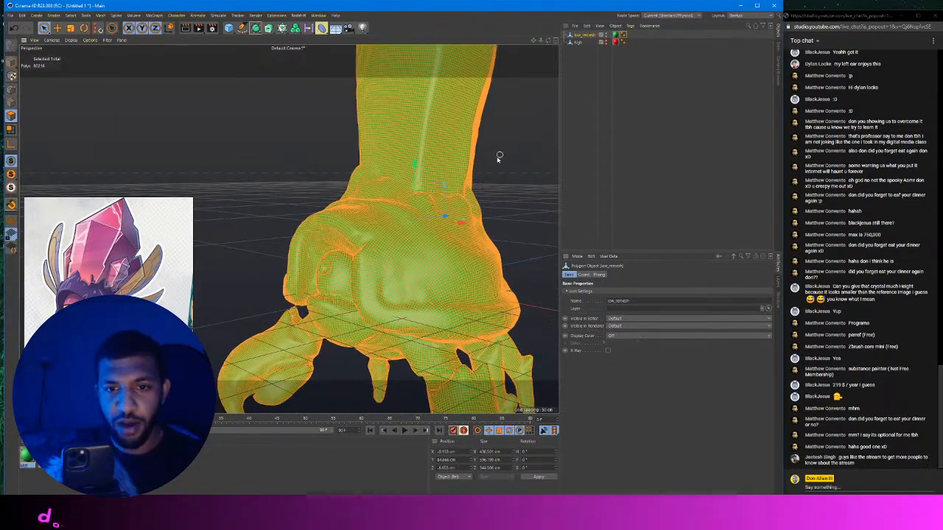
{"action": "scroll", "coordinate": [491, 174], "scroll_direction": "down", "scroll_amount": 3}
{"action": "scroll", "coordinate": [491, 174], "scroll_direction": "down", "scroll_amount": 2}
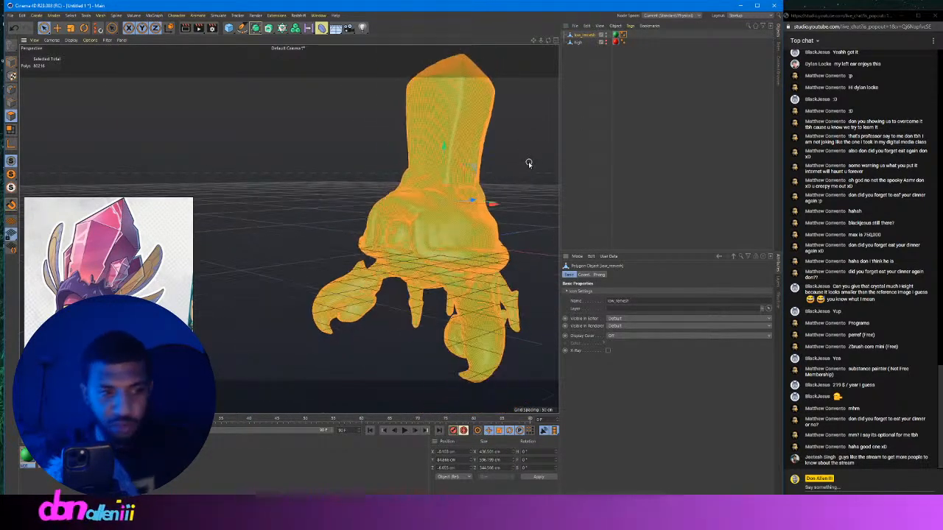
Save the project as crab monster1 in the crab monster folder.
{"action": "left_click", "coordinate": [11, 16]}
{"action": "left_click", "coordinate": [32, 84]}
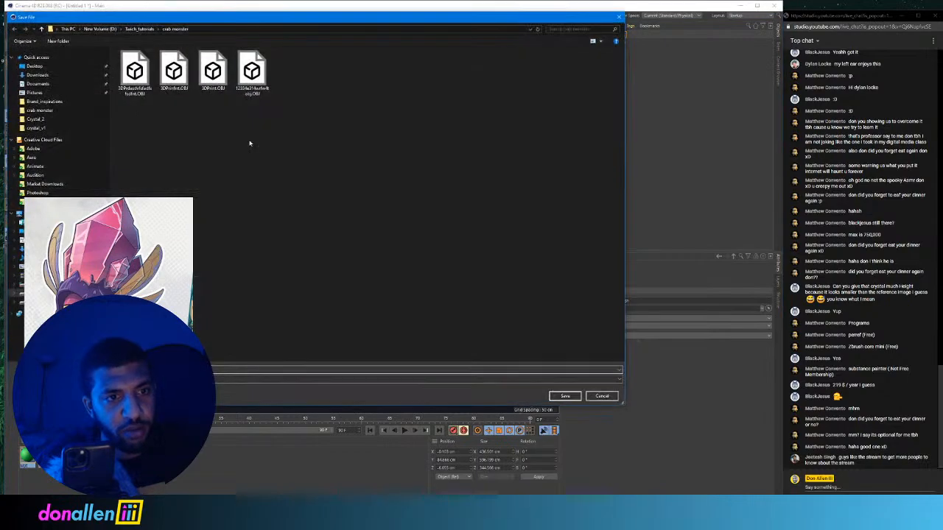
{"action": "left_click_drag", "start_coordinate": [33, 354], "coordinate": [214, 241]}
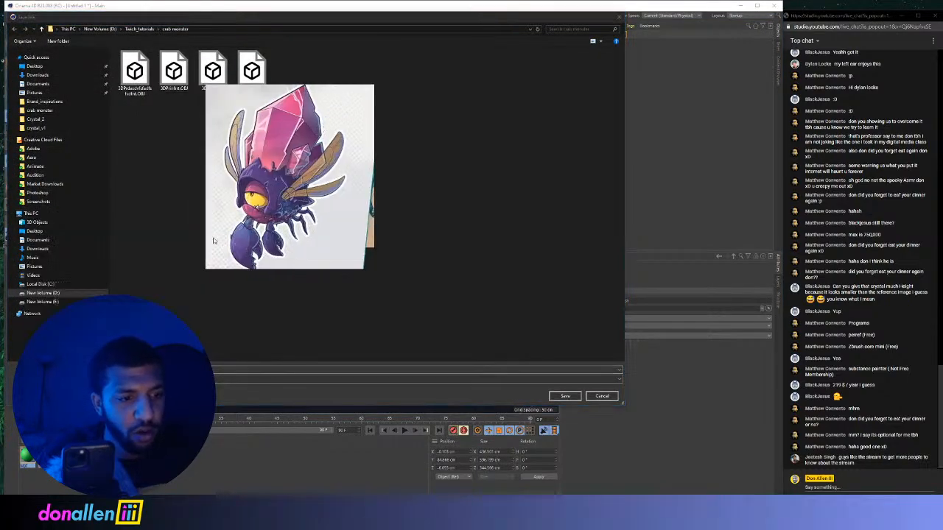
{"action": "left_click", "coordinate": [206, 370]}
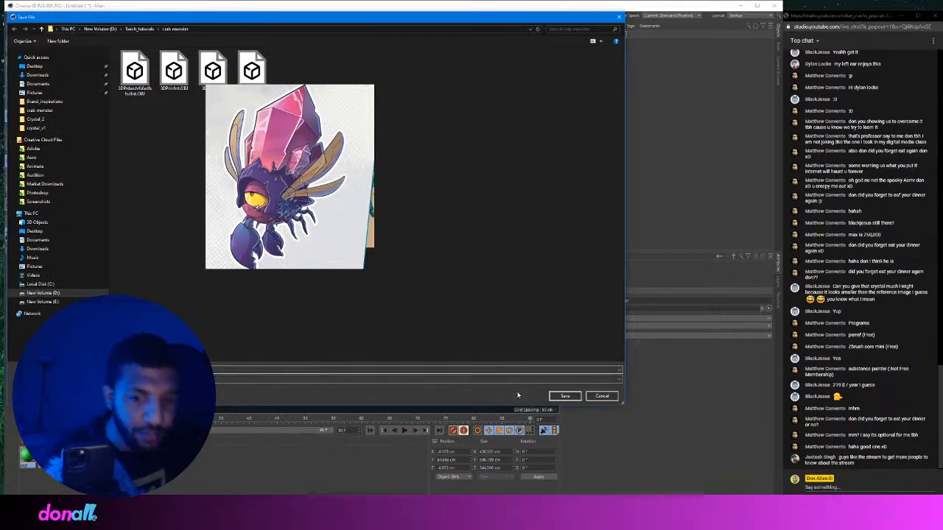
{"action": "left_click", "coordinate": [564, 396]}
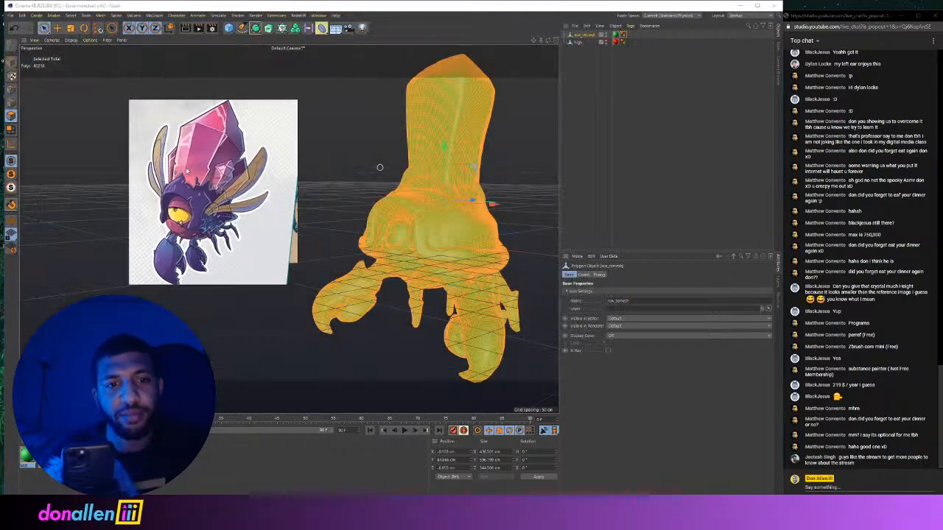
Deselect the remeshed low mesh and compare the creature with the reference art.
{"action": "left_click", "coordinate": [589, 79]}
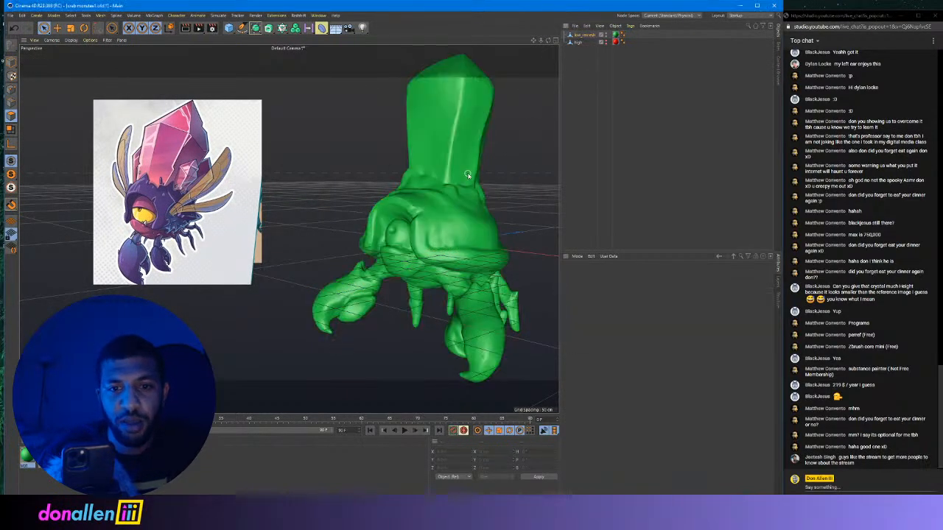
{"action": "scroll", "coordinate": [160, 188], "scroll_direction": "down", "scroll_amount": 2}
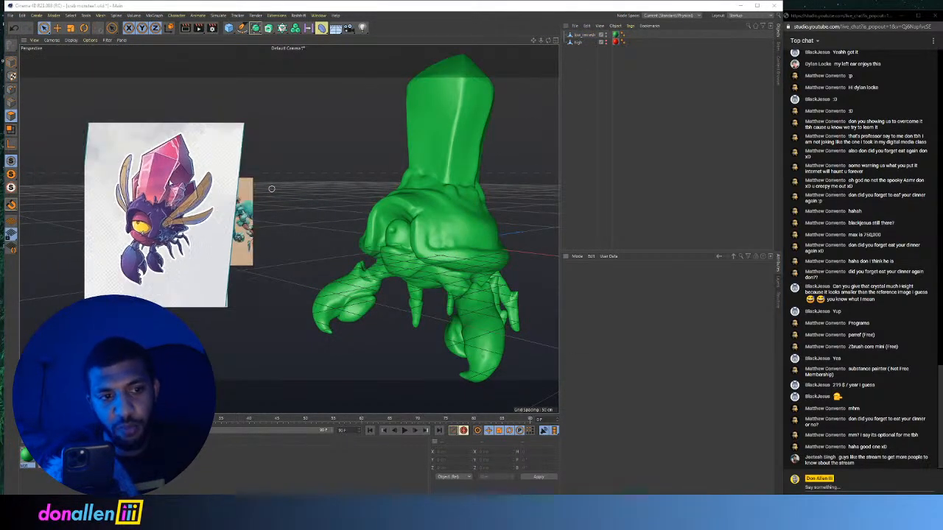
{"action": "right_click_drag", "start_coordinate": [157, 185], "coordinate": [158, 146]}
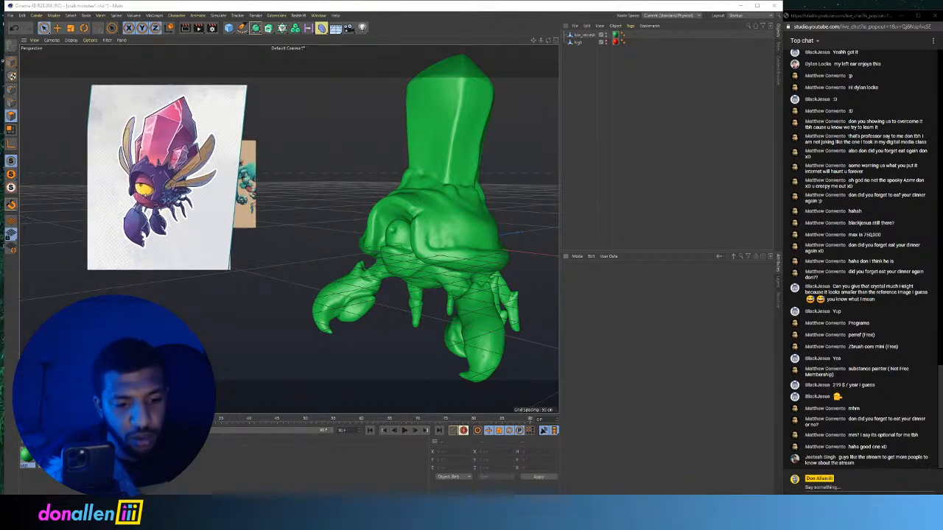
{"action": "key", "text": "alt+Tab"}
{"action": "scroll", "coordinate": [473, 190], "scroll_direction": "up", "scroll_amount": 2}
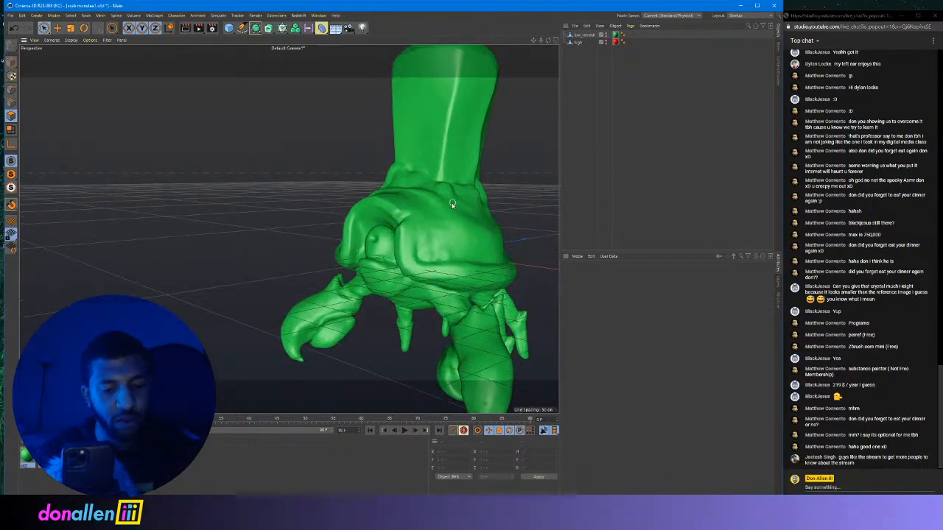
{"action": "scroll", "coordinate": [482, 201], "scroll_direction": "down", "scroll_amount": 2}
{"action": "left_click_drag", "start_coordinate": [482, 201], "coordinate": [398, 215], "text": "alt"}
Switch to the BP - UV Edit layout and resize the program window to fit beside the chat.
{"action": "left_click", "coordinate": [759, 17]}
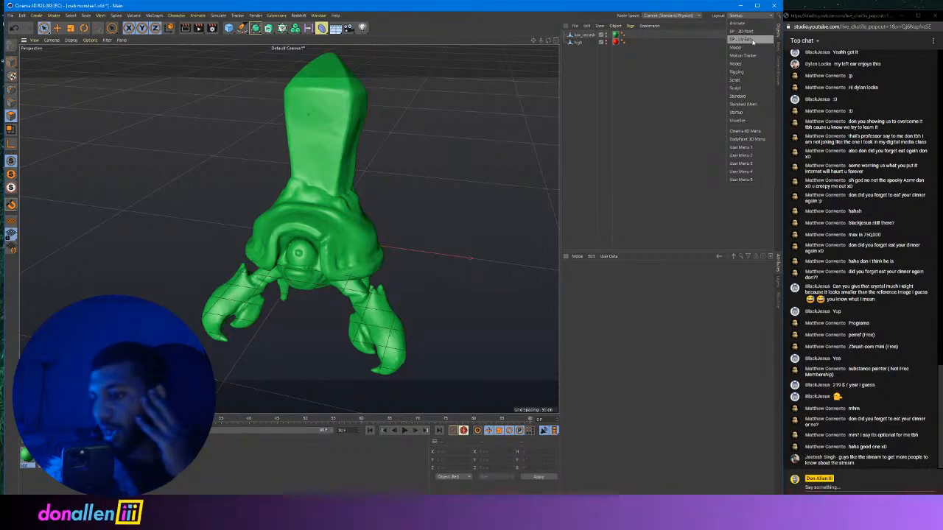
{"action": "left_click", "coordinate": [752, 41]}
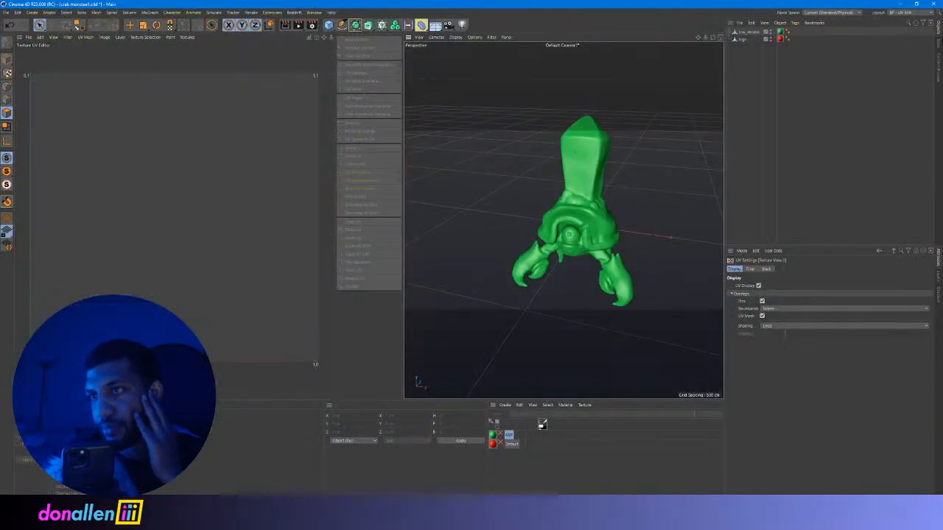
{"action": "left_click_drag", "start_coordinate": [895, 8], "coordinate": [619, 12]}
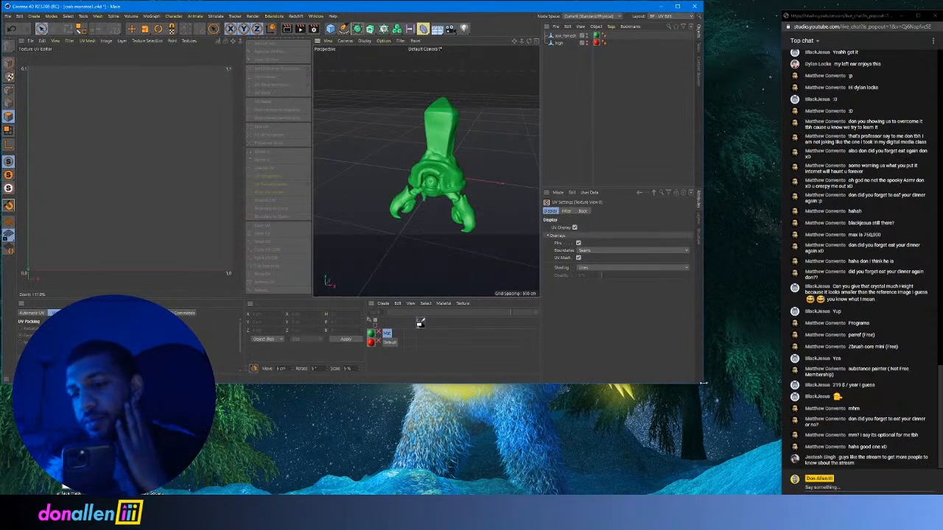
{"action": "left_click_drag", "start_coordinate": [703, 384], "coordinate": [782, 495]}
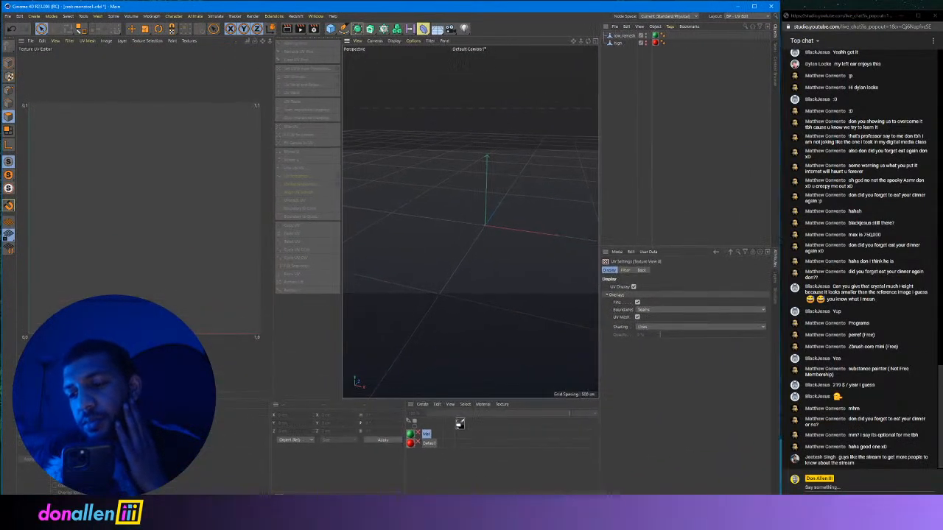
Select the low_remesh object and generate its UVs with Set UVW from Projection.
{"action": "scroll", "coordinate": [494, 220], "scroll_direction": "up", "scroll_amount": 6}
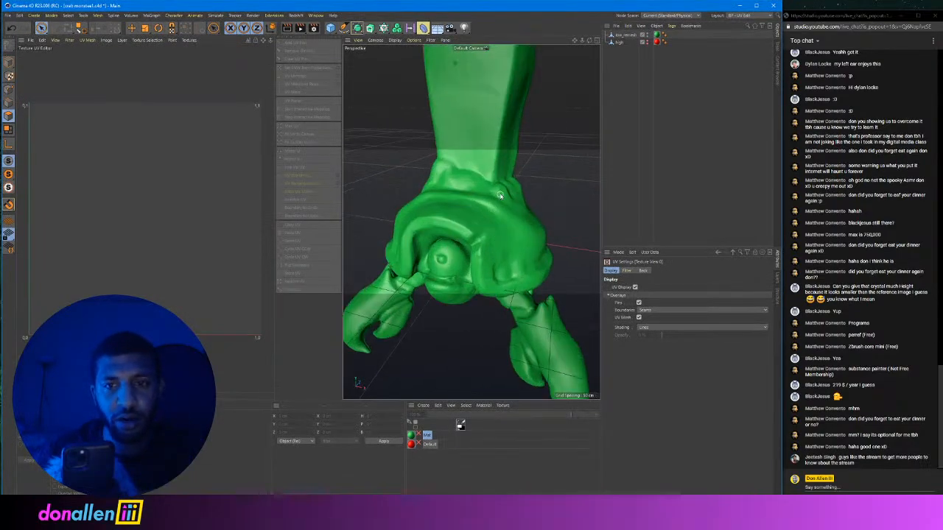
{"action": "scroll", "coordinate": [499, 194], "scroll_direction": "down", "scroll_amount": 3}
{"action": "scroll", "coordinate": [500, 194], "scroll_direction": "up", "scroll_amount": 2}
{"action": "left_click", "coordinate": [631, 36]}
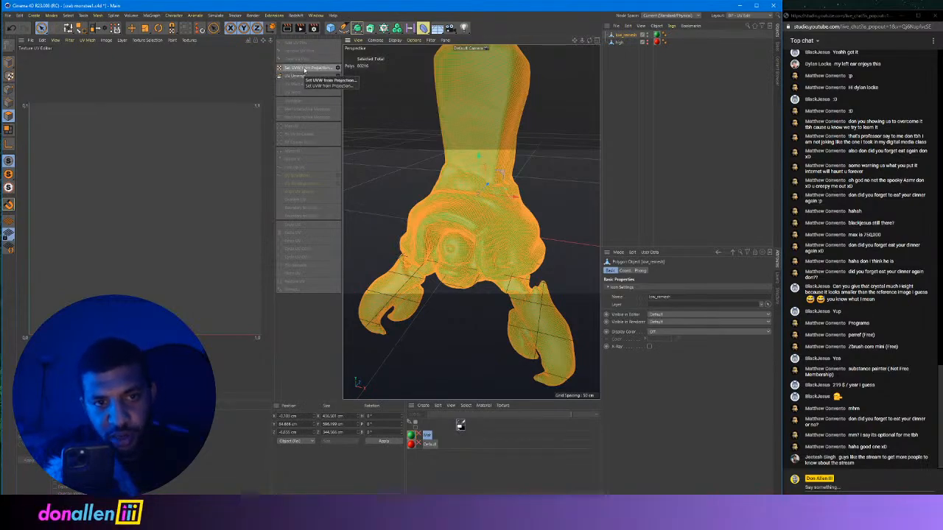
{"action": "left_click", "coordinate": [305, 69]}
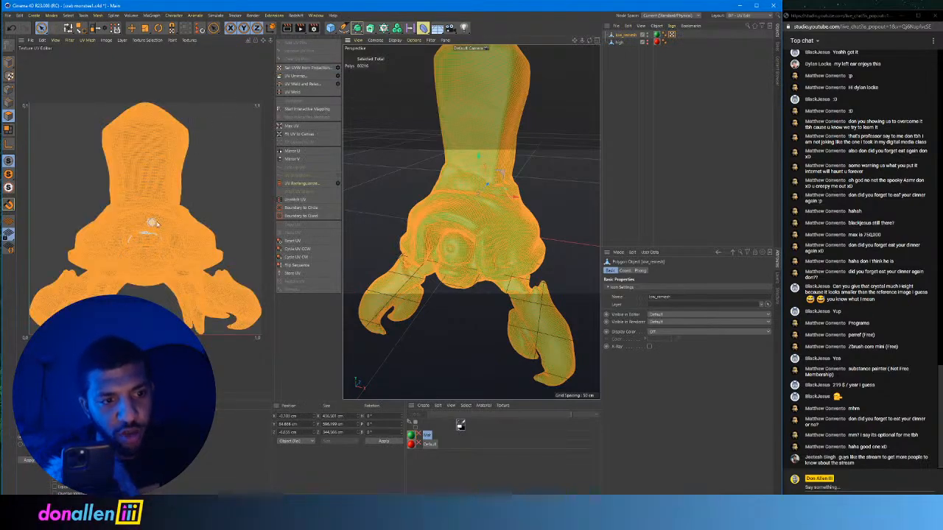
{"action": "scroll", "coordinate": [172, 213], "scroll_direction": "up", "scroll_amount": 2}
{"action": "scroll", "coordinate": [114, 232], "scroll_direction": "down", "scroll_amount": 2}
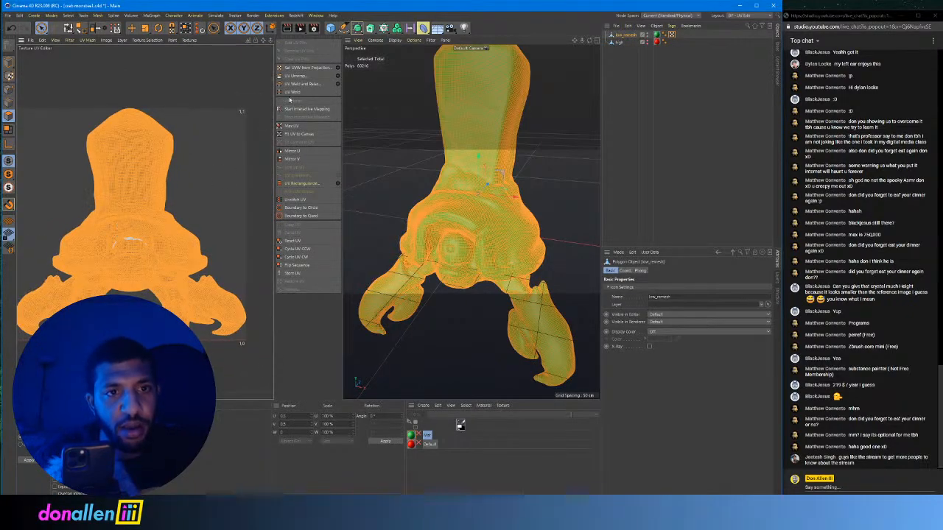
Select the edge loop around the base of the crystal on the low_remesh mesh with Loop Selection in edge mode.
{"action": "left_click", "coordinate": [9, 104]}
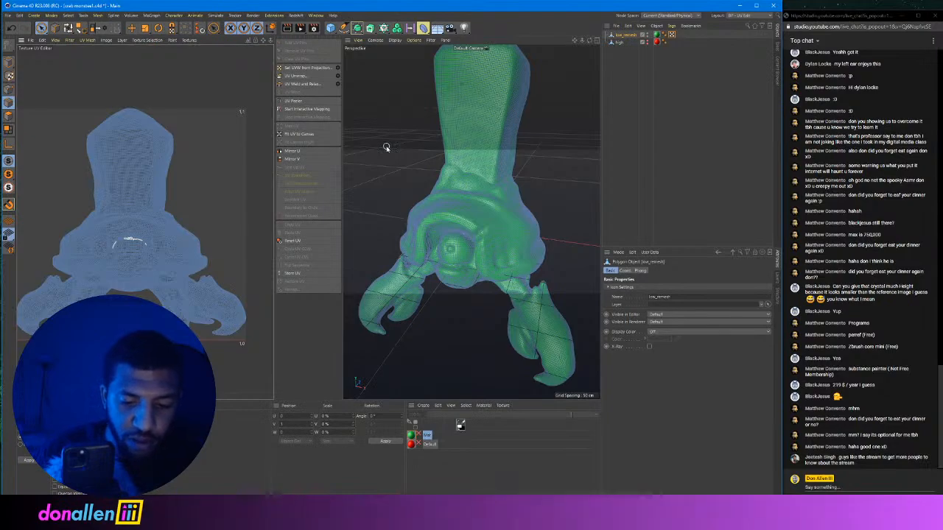
{"action": "key", "text": "u"}
{"action": "key", "text": "l"}
{"action": "scroll", "coordinate": [546, 166], "scroll_direction": "up", "scroll_amount": 5}
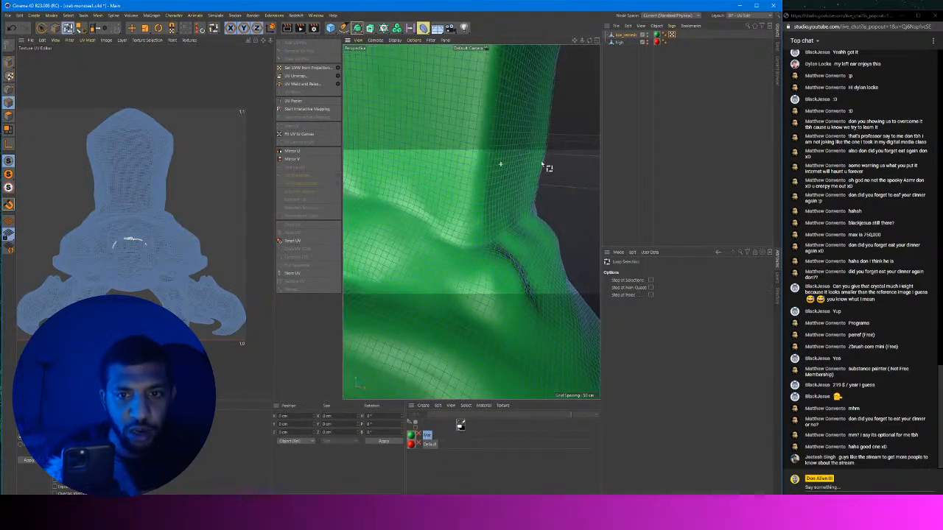
{"action": "scroll", "coordinate": [543, 165], "scroll_direction": "down", "scroll_amount": 5}
{"action": "scroll", "coordinate": [543, 186], "scroll_direction": "up", "scroll_amount": 5}
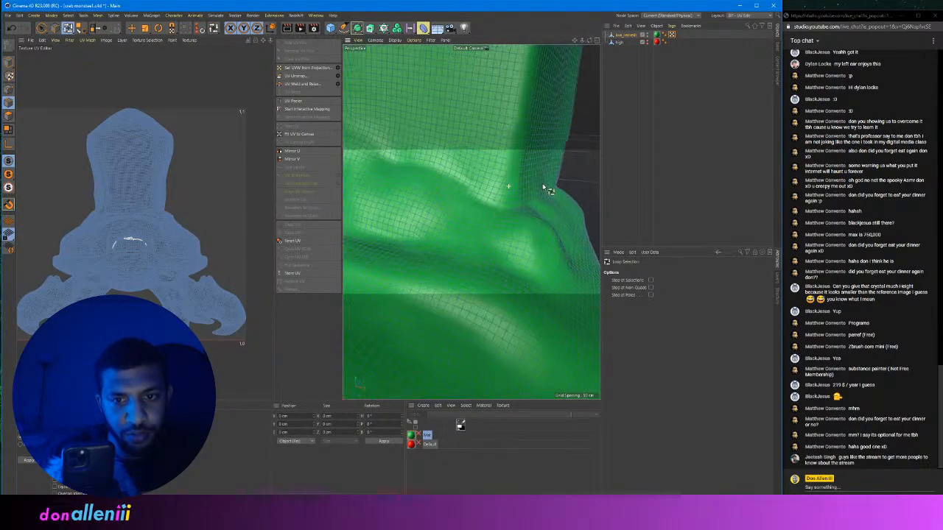
{"action": "scroll", "coordinate": [504, 205], "scroll_direction": "down", "scroll_amount": 3}
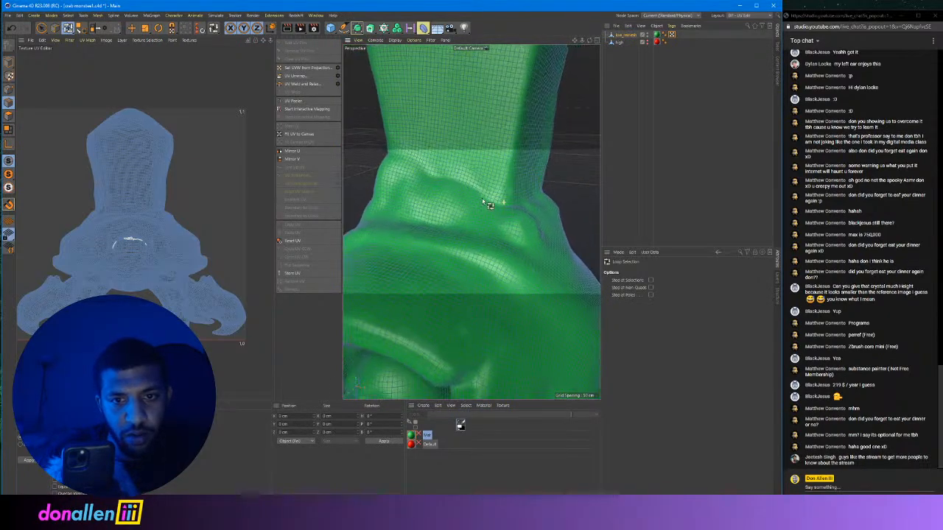
{"action": "left_click_drag", "start_coordinate": [489, 202], "coordinate": [518, 181], "text": "alt"}
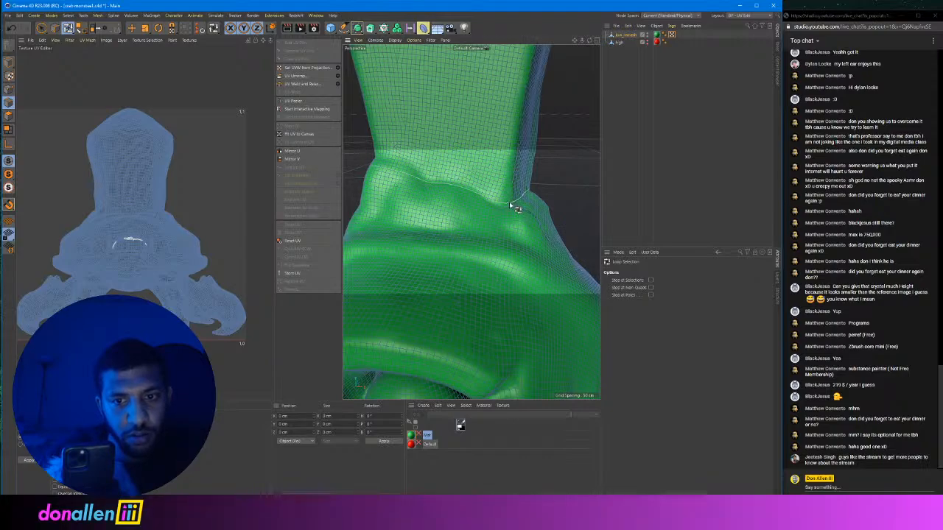
{"action": "left_click", "coordinate": [510, 205]}
{"action": "scroll", "coordinate": [524, 177], "scroll_direction": "down", "scroll_amount": 3}
{"action": "mouse_move", "coordinate": [526, 179]}
{"action": "left_mouse_down", "text": "alt"}
{"action": "mouse_move", "coordinate": [570, 178]}
{"action": "mouse_move", "coordinate": [516, 175]}
{"action": "left_mouse_up", "text": "alt"}
{"action": "scroll", "coordinate": [480, 174], "scroll_direction": "down", "scroll_amount": 3}
{"action": "mouse_move", "coordinate": [457, 176]}
{"action": "left_mouse_down", "text": "alt"}
{"action": "mouse_move", "coordinate": [377, 182]}
{"action": "mouse_move", "coordinate": [405, 200]}
{"action": "mouse_move", "coordinate": [452, 179]}
{"action": "left_mouse_up", "text": "alt"}
{"action": "scroll", "coordinate": [524, 175], "scroll_direction": "up", "scroll_amount": 5}
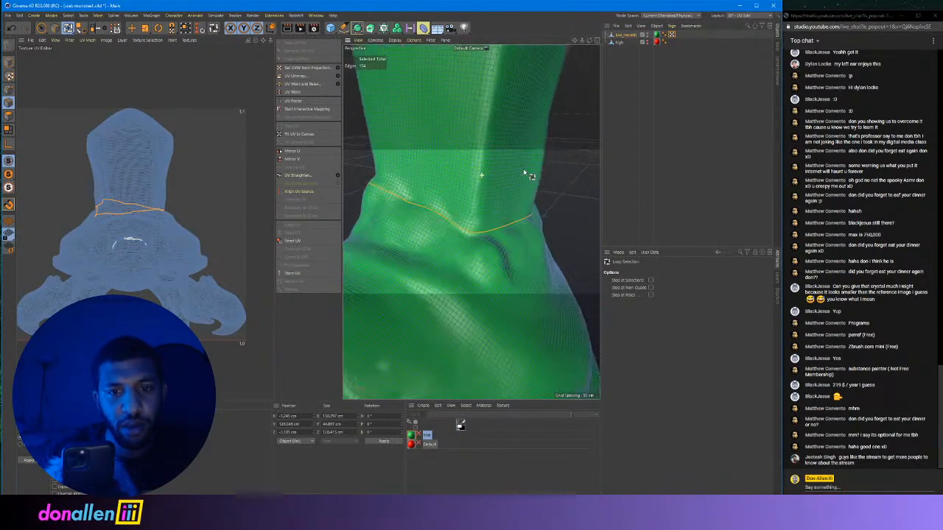
Examine the possible edge loops around the creature's eye for another UV seam.
{"action": "right_click_drag", "start_coordinate": [524, 173], "coordinate": [476, 181], "text": "alt"}
{"action": "middle_click_drag", "start_coordinate": [449, 231], "coordinate": [470, 192], "text": "alt"}
{"action": "right_click_drag", "start_coordinate": [469, 190], "coordinate": [510, 179], "text": "alt"}
{"action": "left_click_drag", "start_coordinate": [471, 221], "coordinate": [504, 220], "text": "alt"}
{"action": "right_click_drag", "start_coordinate": [499, 166], "coordinate": [589, 169], "text": "alt"}
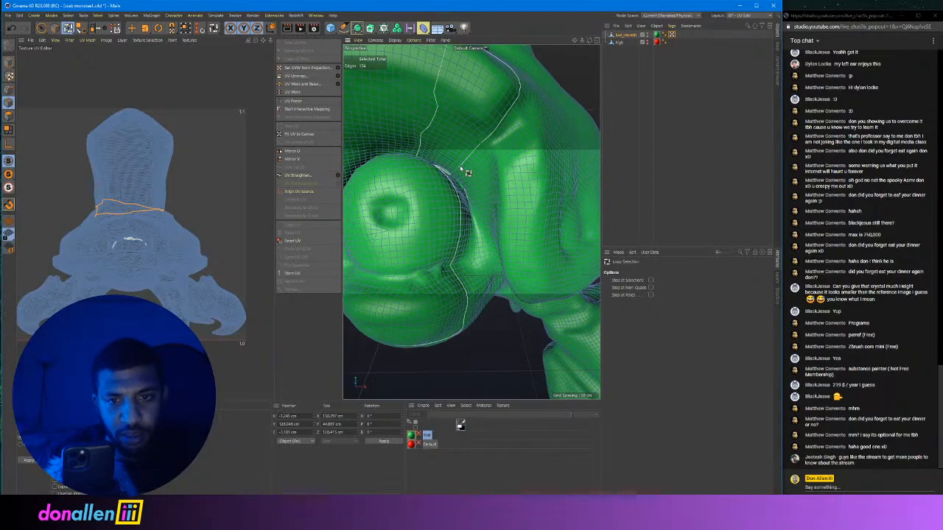
{"action": "left_click_drag", "start_coordinate": [465, 173], "coordinate": [512, 157], "text": "alt"}
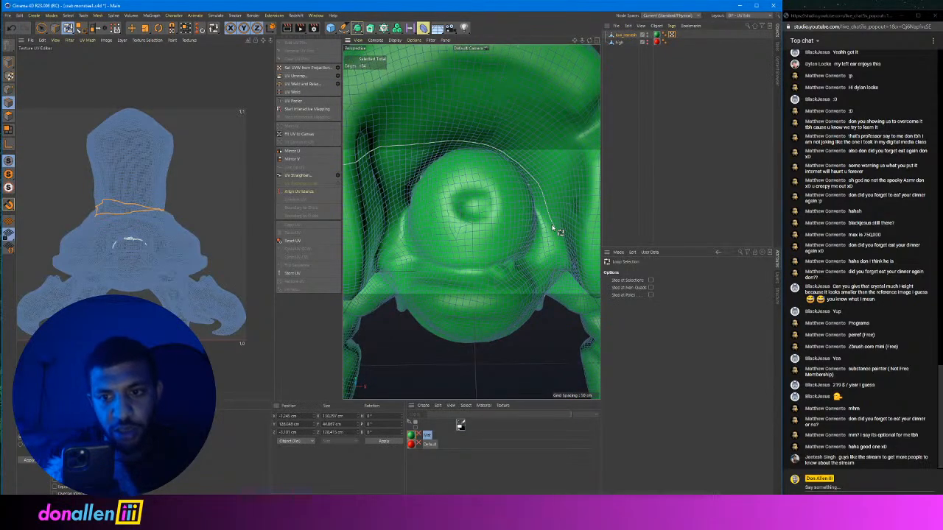
{"action": "right_click_drag", "start_coordinate": [512, 182], "coordinate": [462, 178], "text": "alt"}
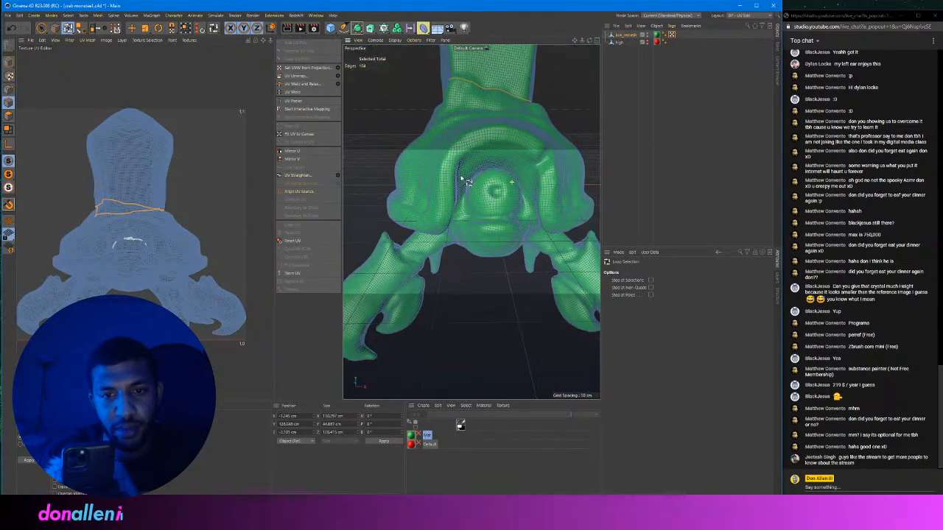
Try adding an edge loop near the top of the claw arm to the seam selection and undo it.
{"action": "left_click_drag", "start_coordinate": [449, 165], "coordinate": [481, 130], "text": "alt"}
{"action": "right_click_drag", "start_coordinate": [444, 191], "coordinate": [496, 181], "text": "alt"}
{"action": "right_click_drag", "start_coordinate": [453, 225], "coordinate": [407, 225], "text": "alt"}
{"action": "left_click_drag", "start_coordinate": [410, 225], "coordinate": [478, 231], "text": "alt"}
{"action": "scroll", "coordinate": [455, 243], "scroll_direction": "up", "scroll_amount": 3}
{"action": "mouse_move", "coordinate": [487, 228]}
{"action": "right_mouse_down", "text": "alt"}
{"action": "mouse_move", "coordinate": [465, 228]}
{"action": "mouse_move", "coordinate": [504, 231]}
{"action": "right_mouse_up", "text": "alt"}
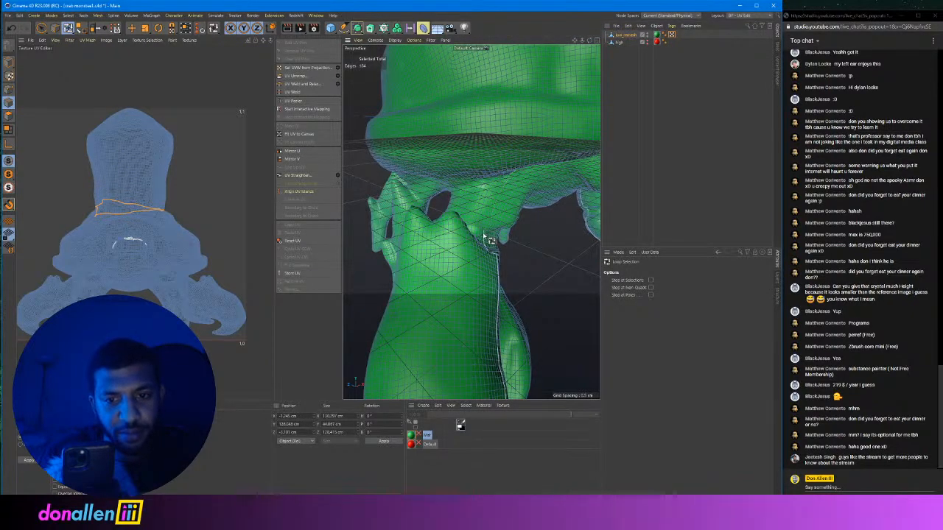
{"action": "scroll", "coordinate": [485, 236], "scroll_direction": "up", "scroll_amount": 6}
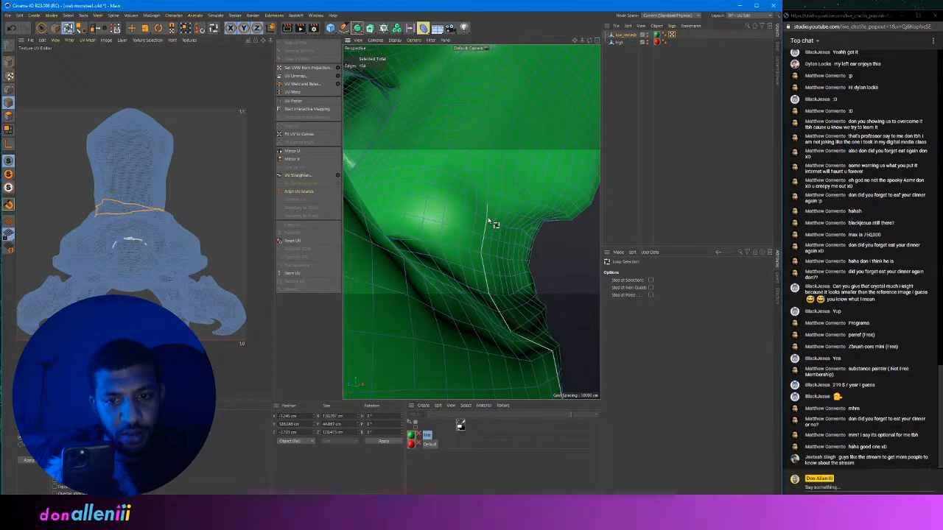
{"action": "left_click", "coordinate": [485, 277], "text": "shift"}
{"action": "scroll", "coordinate": [543, 257], "scroll_direction": "down", "scroll_amount": 10}
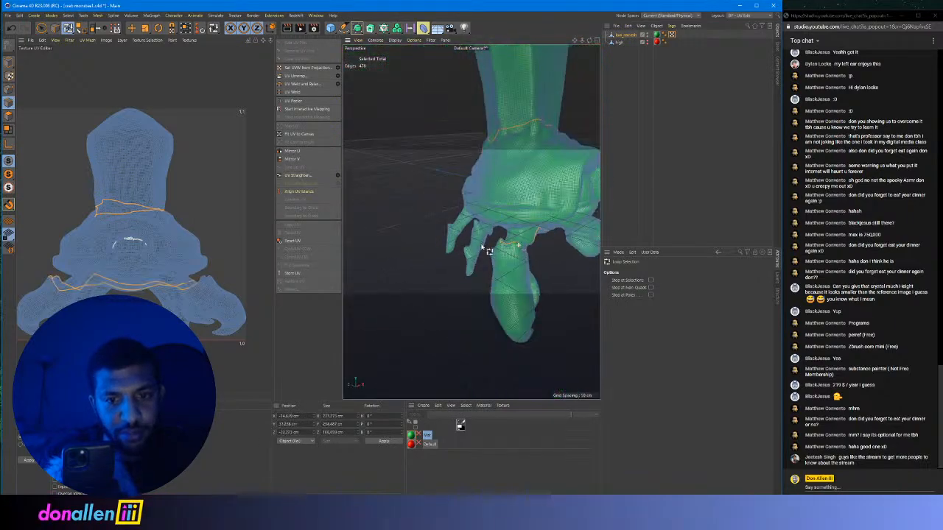
{"action": "left_click_drag", "start_coordinate": [531, 240], "coordinate": [479, 172], "text": "alt"}
{"action": "key", "text": "ctrl+z"}
Examine the claw arms, the front and the back of the body for further seam edge loops.
{"action": "right_click_drag", "start_coordinate": [486, 192], "coordinate": [531, 183], "text": "alt"}
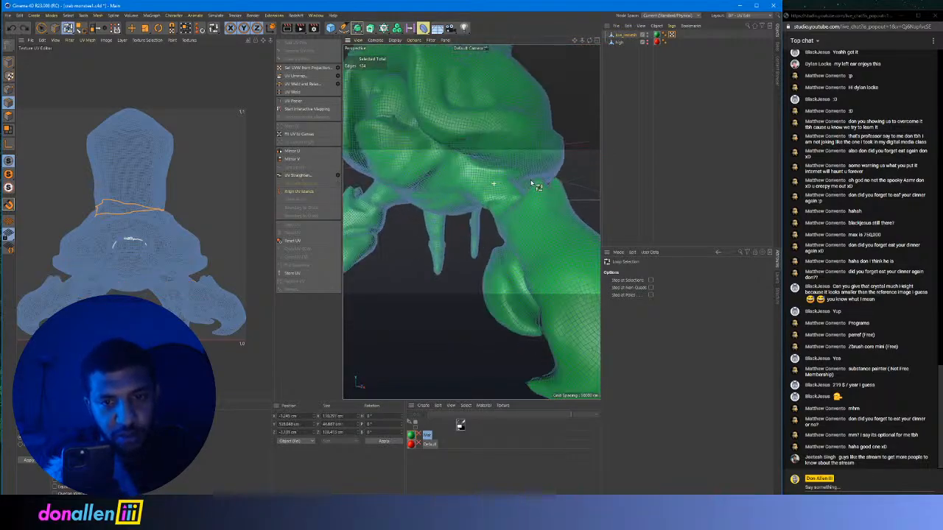
{"action": "left_click_drag", "start_coordinate": [531, 192], "coordinate": [475, 198], "text": "alt"}
{"action": "scroll", "coordinate": [533, 221], "scroll_direction": "down", "scroll_amount": 3}
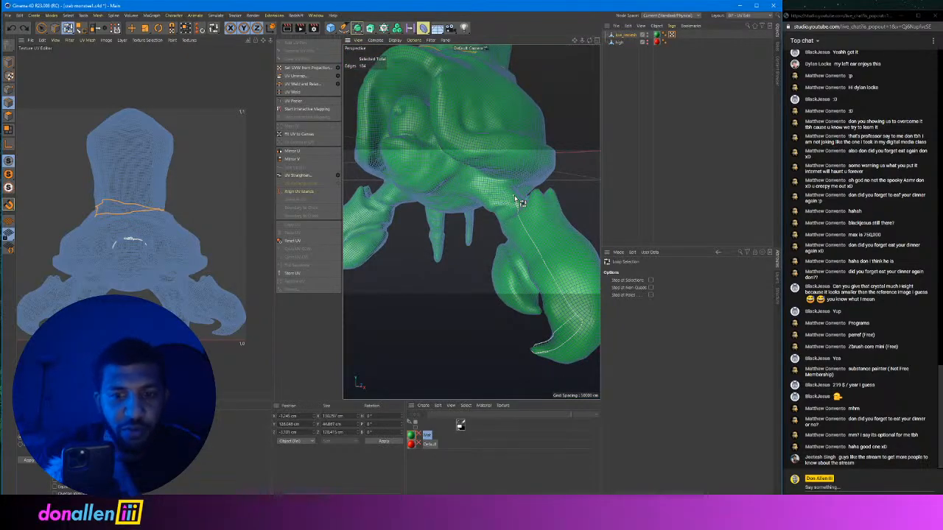
{"action": "left_click_drag", "start_coordinate": [497, 151], "coordinate": [480, 167], "text": "alt"}
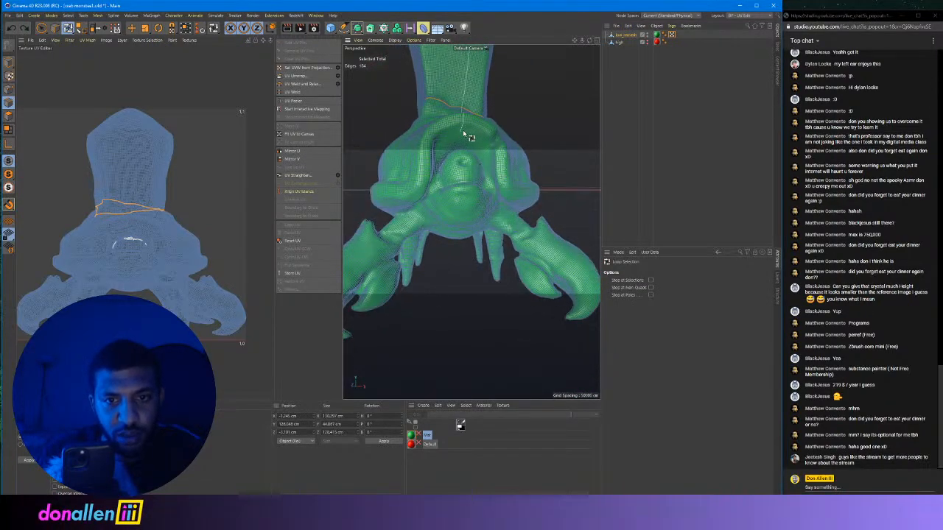
{"action": "scroll", "coordinate": [453, 138], "scroll_direction": "down", "scroll_amount": 4}
{"action": "scroll", "coordinate": [479, 126], "scroll_direction": "up", "scroll_amount": 2}
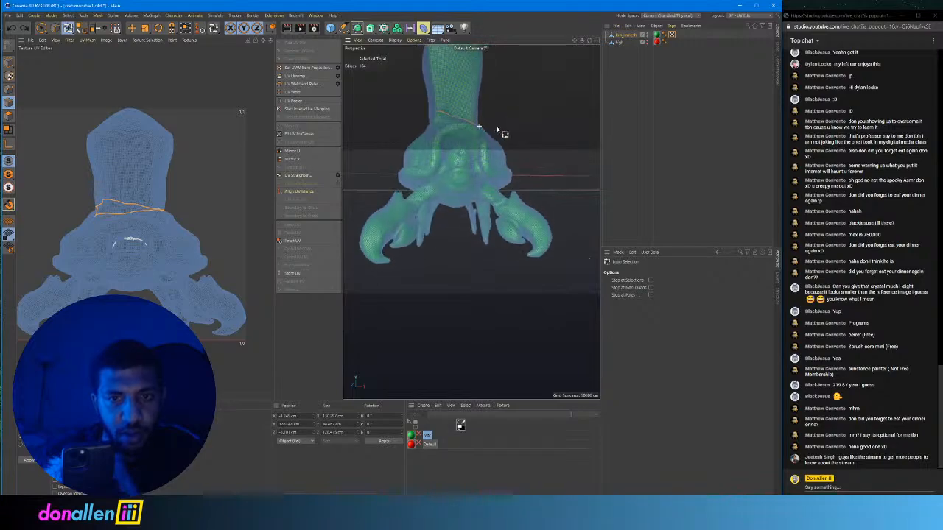
{"action": "left_click_drag", "start_coordinate": [497, 130], "coordinate": [371, 205], "text": "alt"}
{"action": "right_click_drag", "start_coordinate": [471, 222], "coordinate": [545, 187], "text": "alt"}
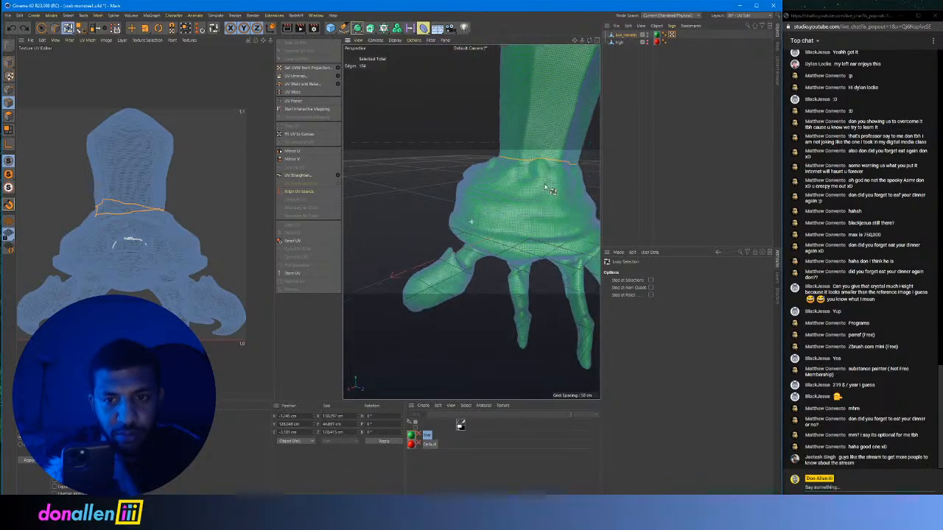
Try adding a lengthwise edge loop running along the head and body to the neck seam selection, and undo it.
{"action": "left_click_drag", "start_coordinate": [546, 187], "coordinate": [492, 179], "text": "alt"}
{"action": "scroll", "coordinate": [493, 185], "scroll_direction": "down", "scroll_amount": 3}
{"action": "scroll", "coordinate": [495, 182], "scroll_direction": "up", "scroll_amount": 4}
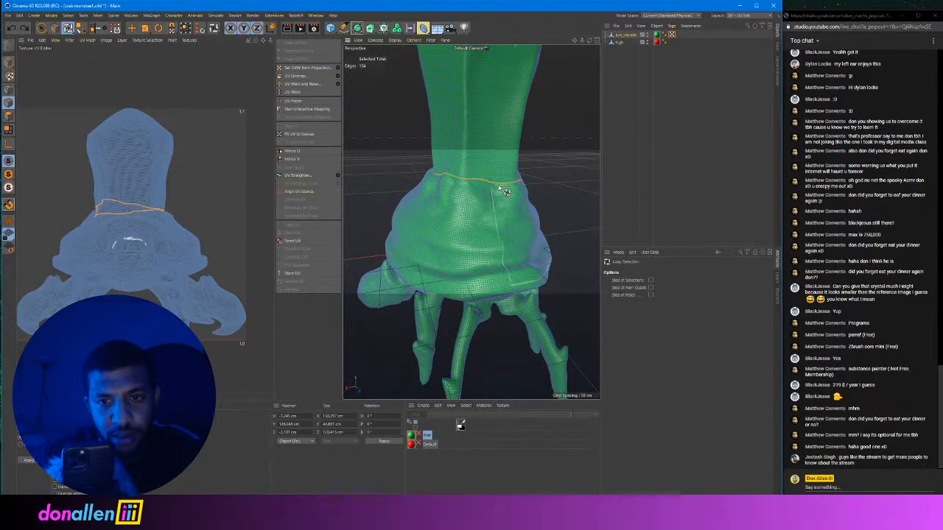
{"action": "left_click", "coordinate": [501, 184], "text": "shift"}
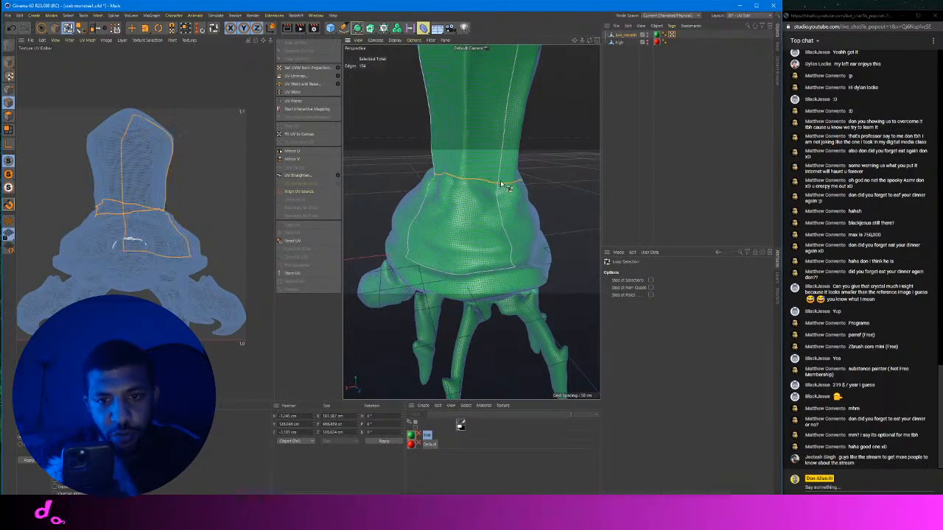
{"action": "mouse_move", "coordinate": [534, 180]}
{"action": "left_mouse_down", "text": "alt"}
{"action": "mouse_move", "coordinate": [562, 187]}
{"action": "mouse_move", "coordinate": [529, 180]}
{"action": "left_mouse_up", "text": "alt"}
{"action": "scroll", "coordinate": [538, 180], "scroll_direction": "up", "scroll_amount": 3}
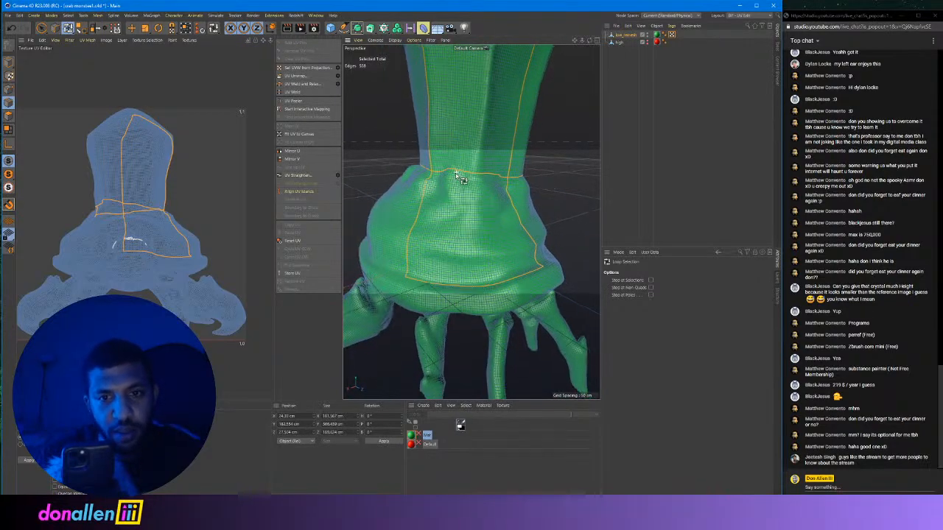
{"action": "key", "text": "ctrl+z"}
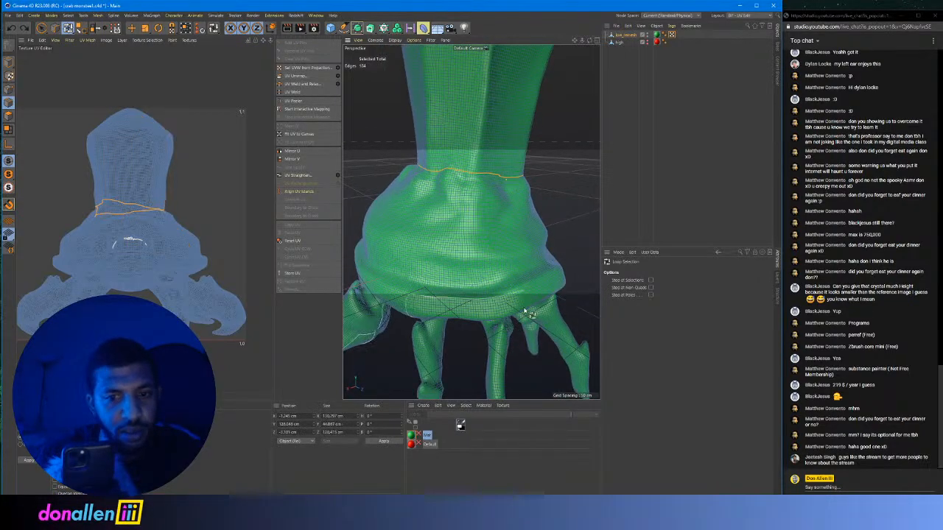
Examine the neck seam, body rim, legs and front of the crab mesh for the UV seam layout.
{"action": "scroll", "coordinate": [498, 291], "scroll_direction": "up", "scroll_amount": 5}
{"action": "right_click_drag", "start_coordinate": [507, 285], "coordinate": [482, 282], "text": "alt"}
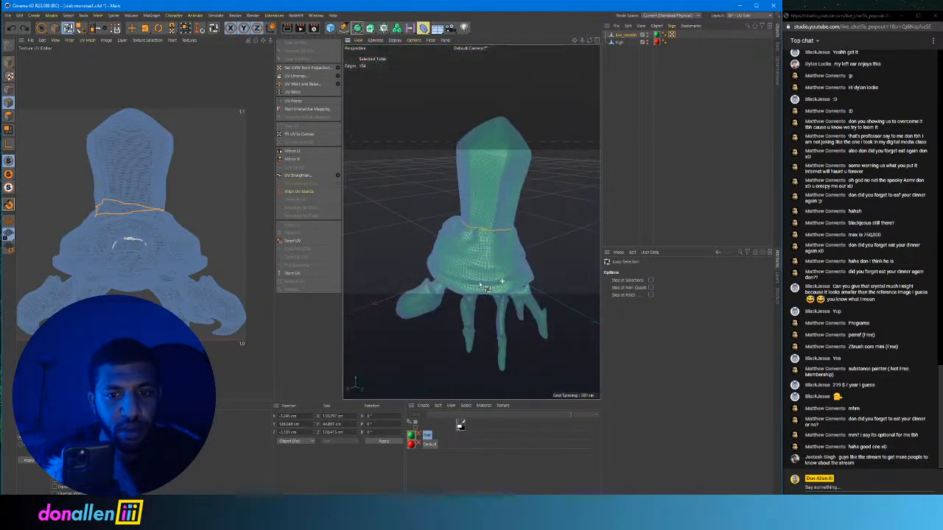
{"action": "left_click_drag", "start_coordinate": [482, 282], "coordinate": [457, 267], "text": "alt"}
{"action": "right_click_drag", "start_coordinate": [457, 267], "coordinate": [488, 282], "text": "alt"}
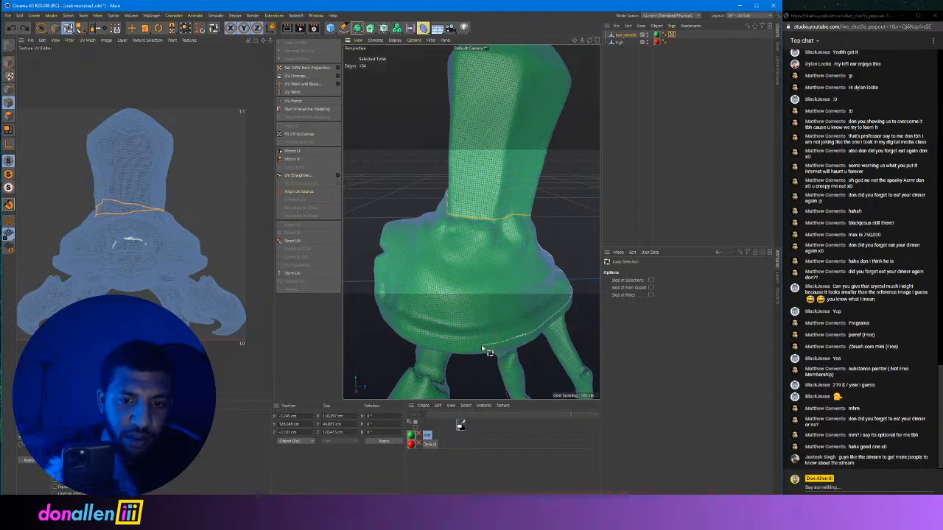
{"action": "right_click_drag", "start_coordinate": [479, 350], "coordinate": [455, 312], "text": "alt"}
{"action": "middle_click_drag", "start_coordinate": [454, 312], "coordinate": [492, 168], "text": "alt"}
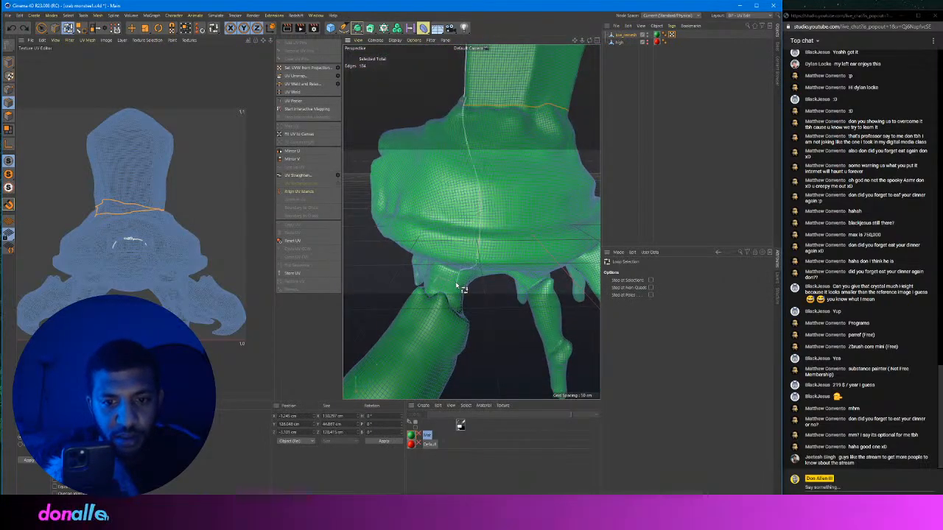
{"action": "scroll", "coordinate": [476, 237], "scroll_direction": "down", "scroll_amount": 5}
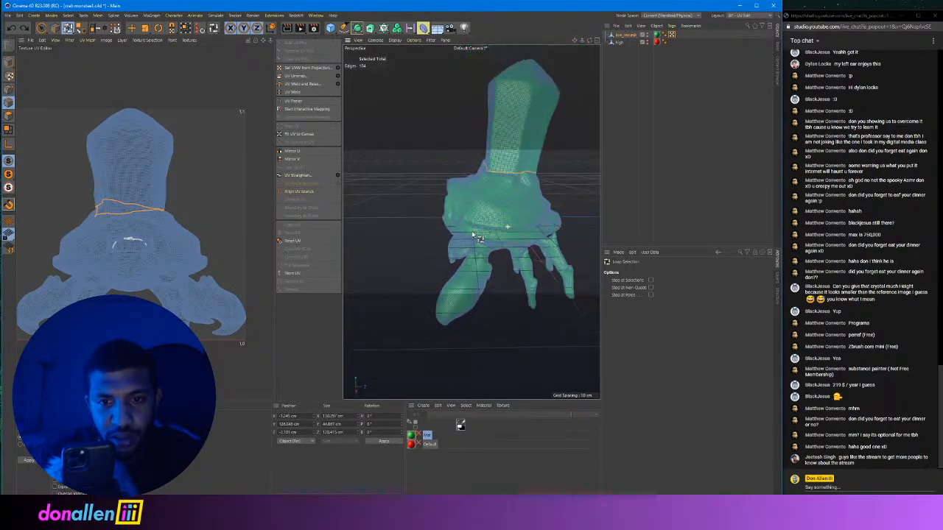
{"action": "left_click_drag", "start_coordinate": [502, 231], "coordinate": [591, 238], "text": "alt"}
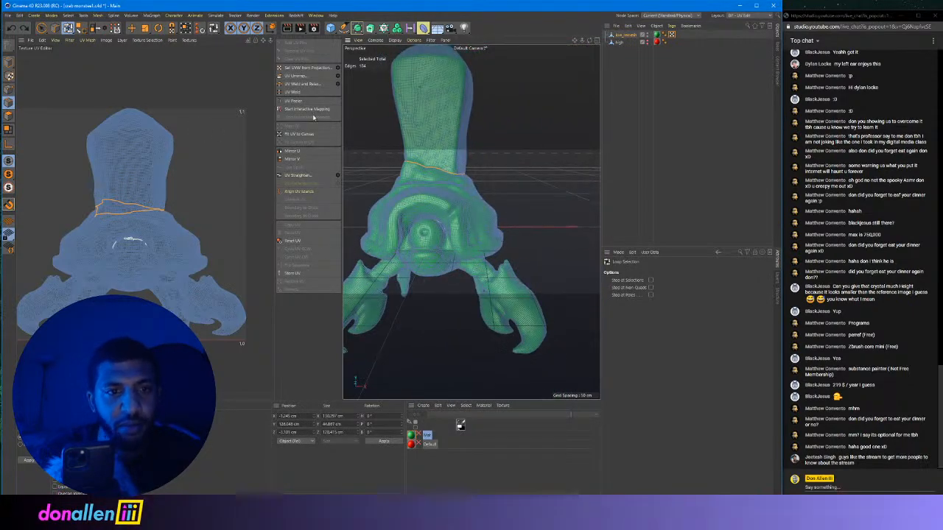
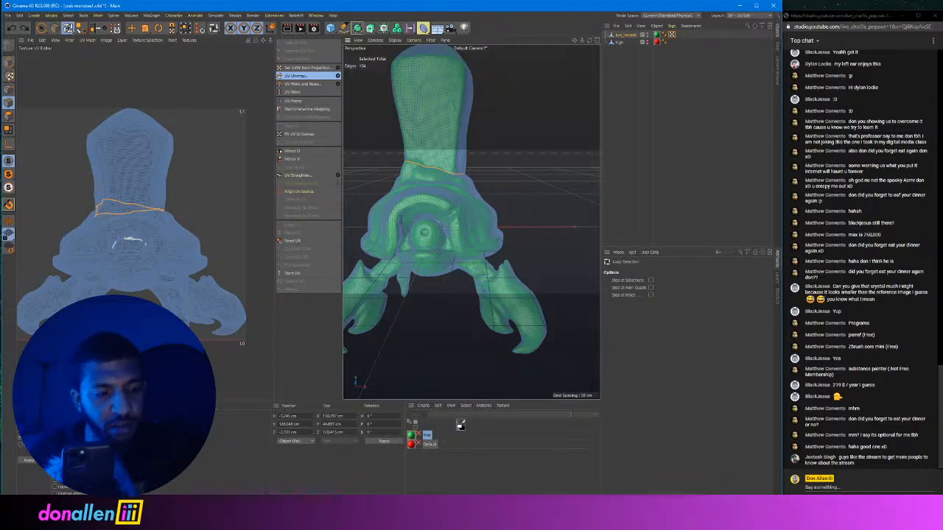
Switch to Task Manager, end the Cinema 4D process and minimize Task Manager.
{"action": "right_click", "coordinate": [270, 516]}
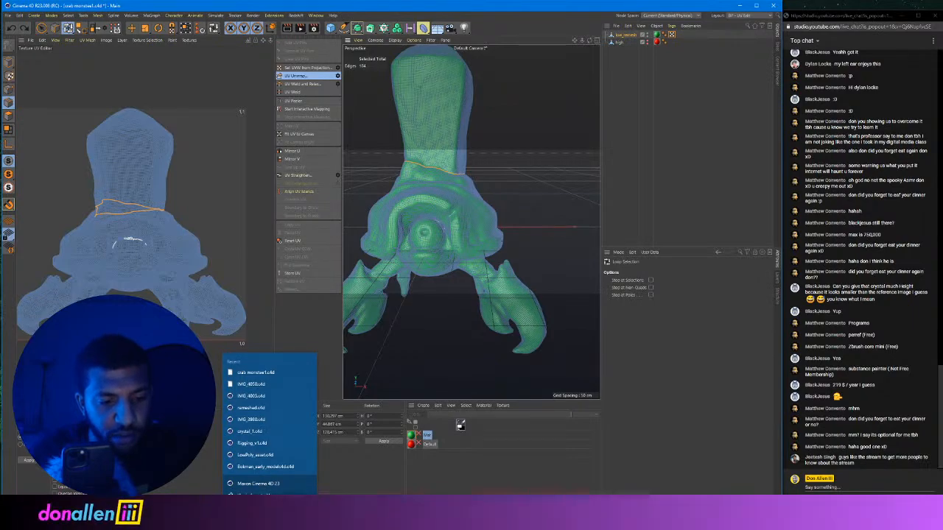
{"action": "key", "text": "Escape"}
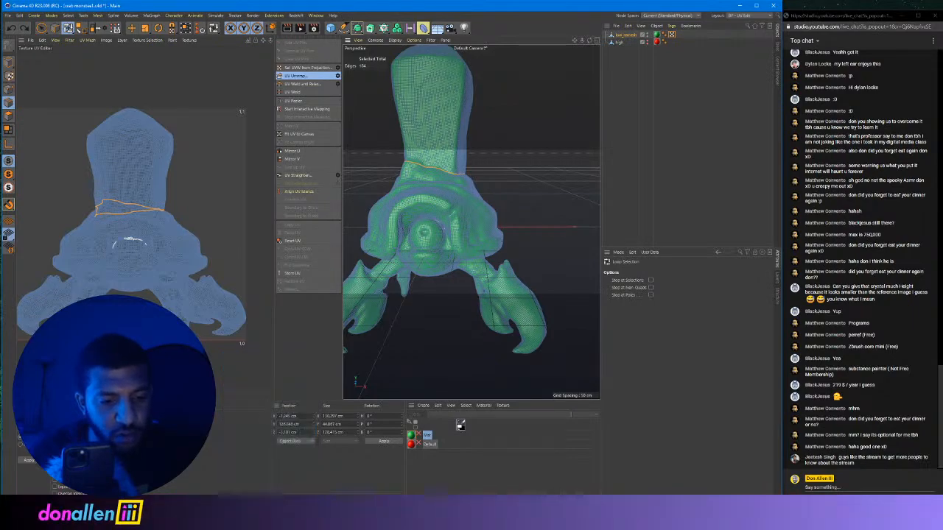
{"action": "right_click", "coordinate": [269, 516]}
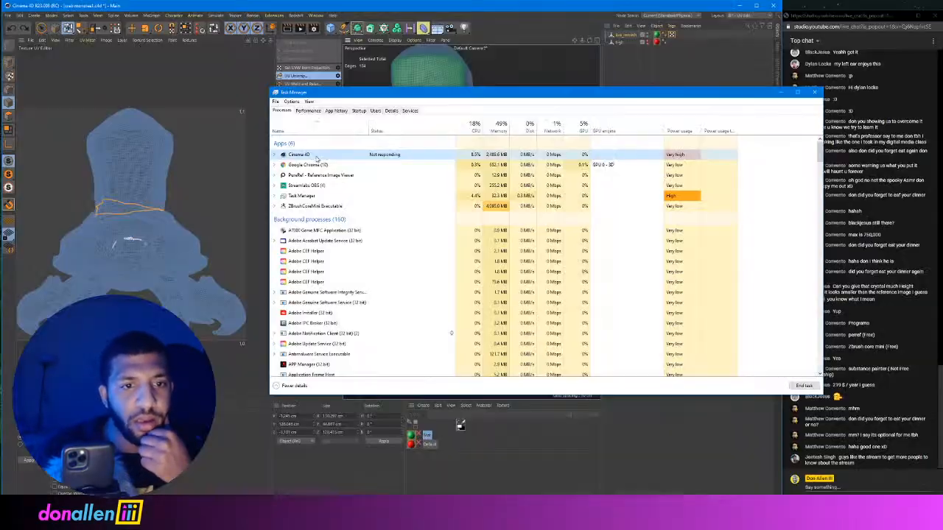
{"action": "right_click", "coordinate": [321, 155]}
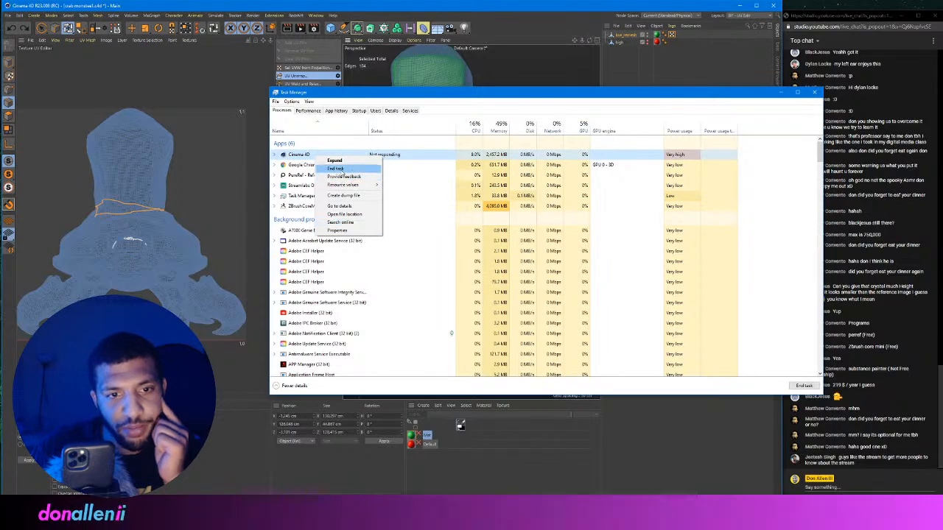
{"action": "left_click", "coordinate": [342, 170]}
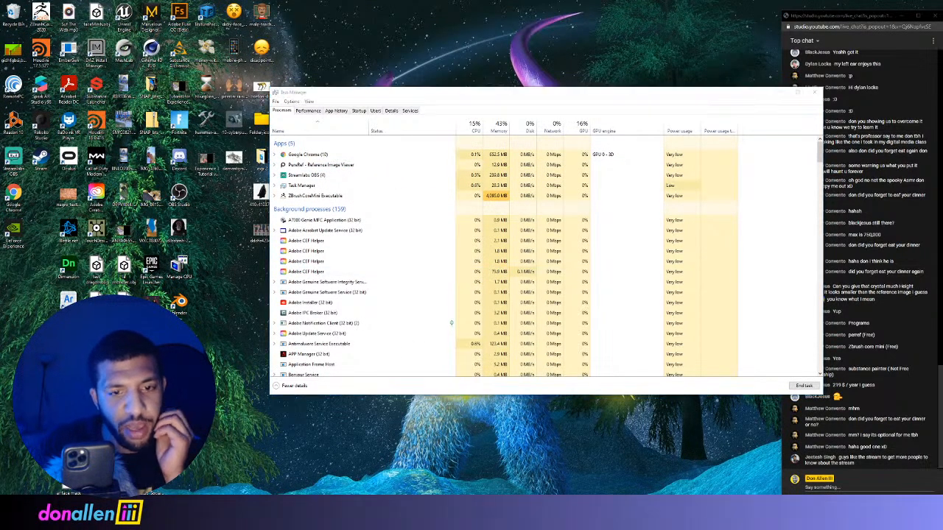
{"action": "left_click", "coordinate": [779, 94]}
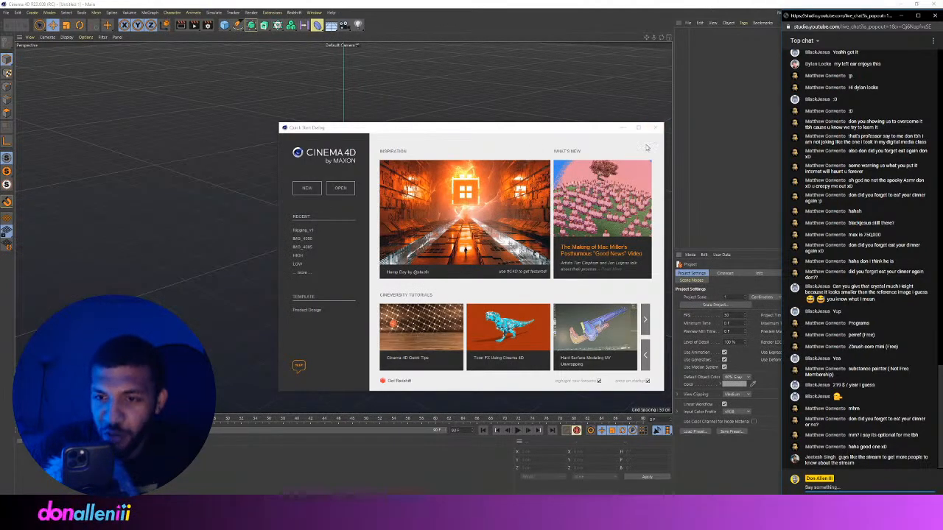
Close the quick start dialog in the restarted Cinema 4D and try reverting to the saved project.
{"action": "left_click", "coordinate": [655, 127]}
{"action": "left_click", "coordinate": [6, 13]}
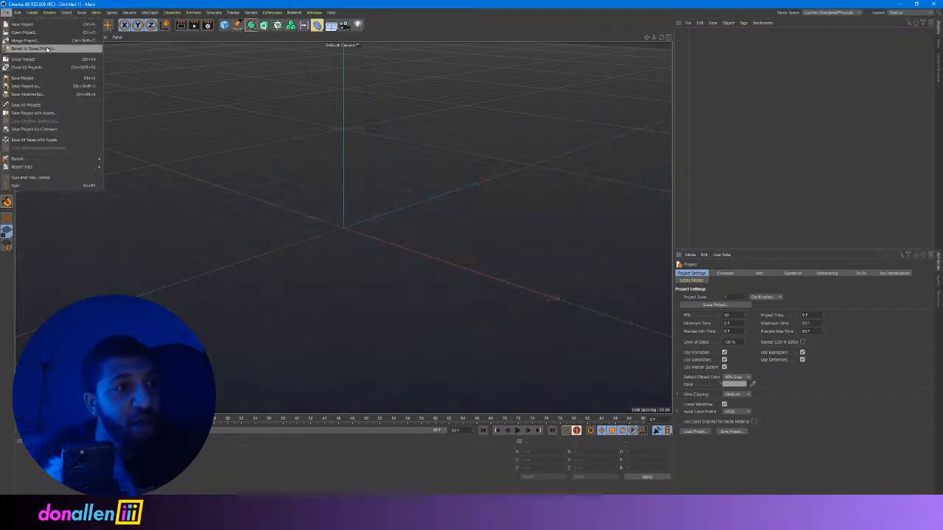
{"action": "left_click", "coordinate": [49, 48]}
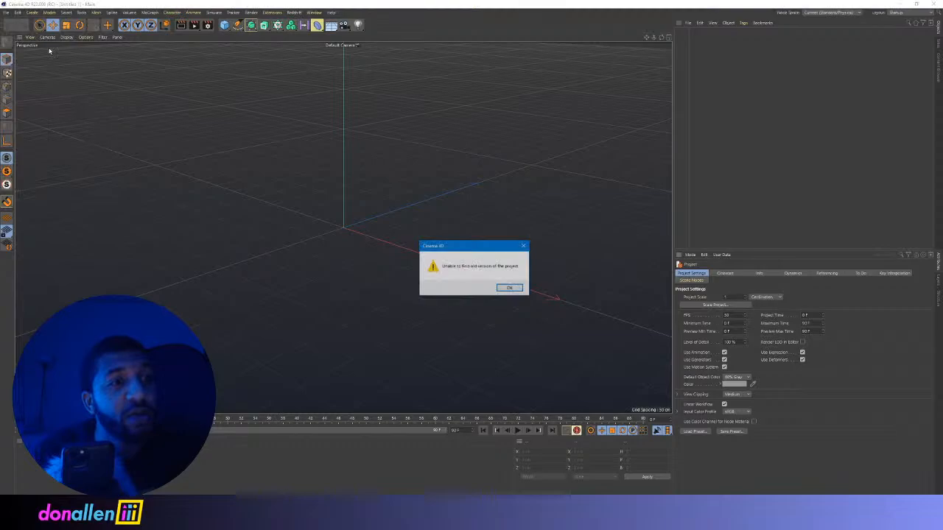
{"action": "left_click", "coordinate": [509, 289]}
Load the recent crab monster project file from File Explorer into Cinema 4D and maximize the Cinema 4D window.
{"action": "left_click_drag", "start_coordinate": [840, 4], "coordinate": [662, 131]}
{"action": "left_click", "coordinate": [258, 505]}
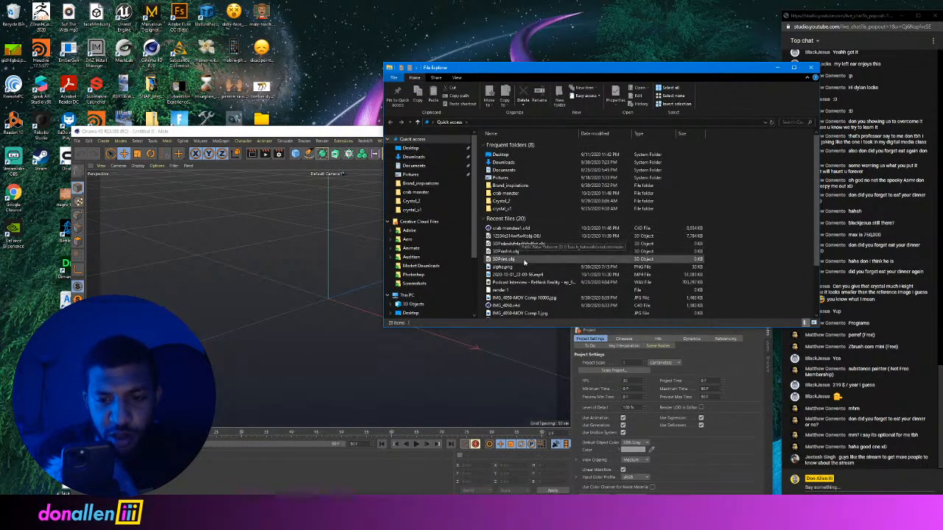
{"action": "left_click", "coordinate": [510, 230]}
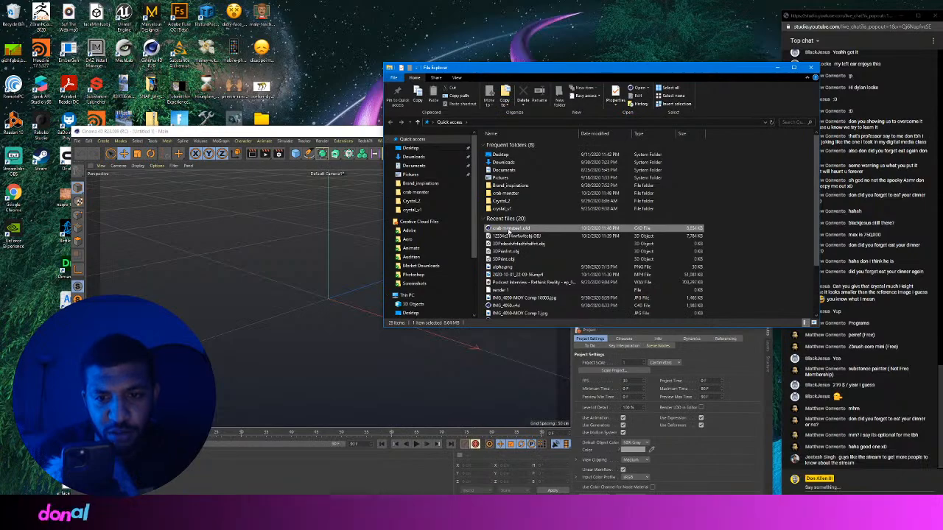
{"action": "left_click_drag", "start_coordinate": [510, 230], "coordinate": [313, 232]}
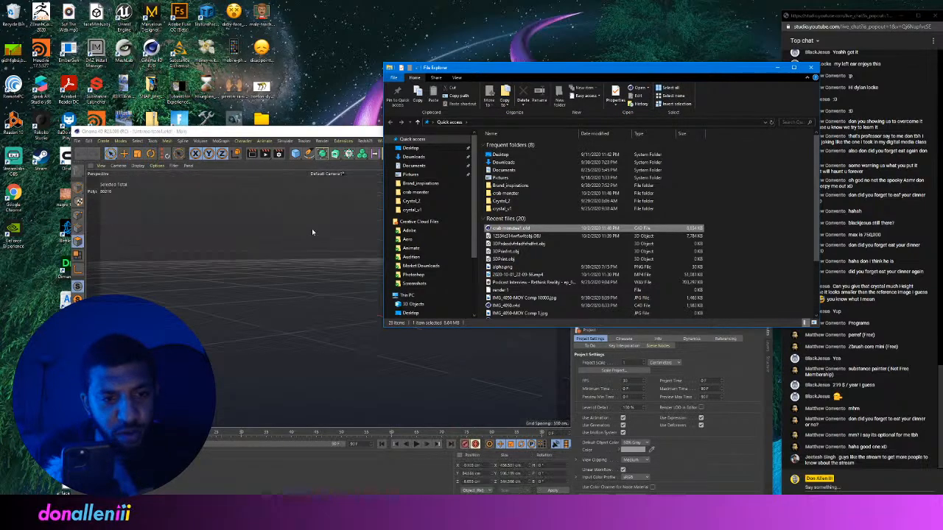
{"action": "left_click", "coordinate": [351, 130]}
{"action": "left_click", "coordinate": [746, 131]}
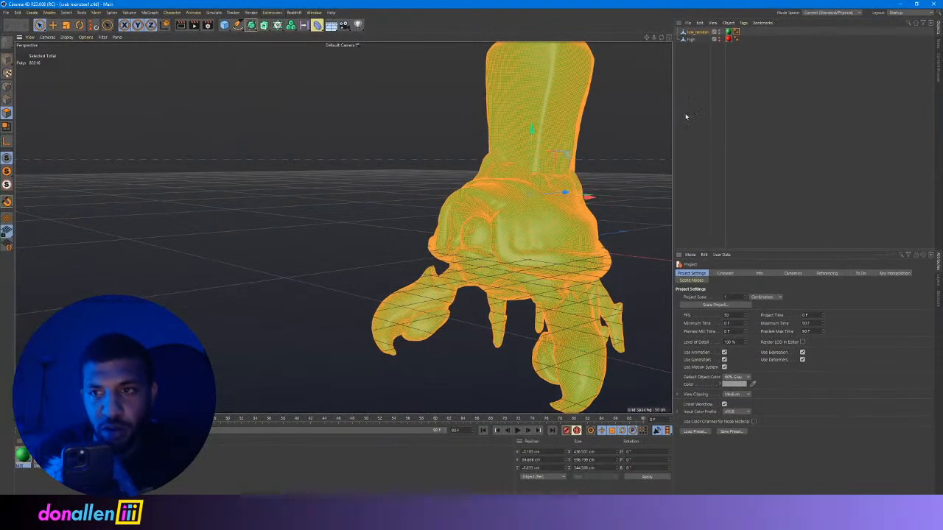
Remesh the low_remesh object with Quad Remesher at a target quad count of 15000 and an adaptive size of 80%.
{"action": "left_click", "coordinate": [636, 120]}
{"action": "left_click_drag", "start_coordinate": [560, 182], "coordinate": [451, 168], "text": "alt"}
{"action": "left_click", "coordinate": [694, 33]}
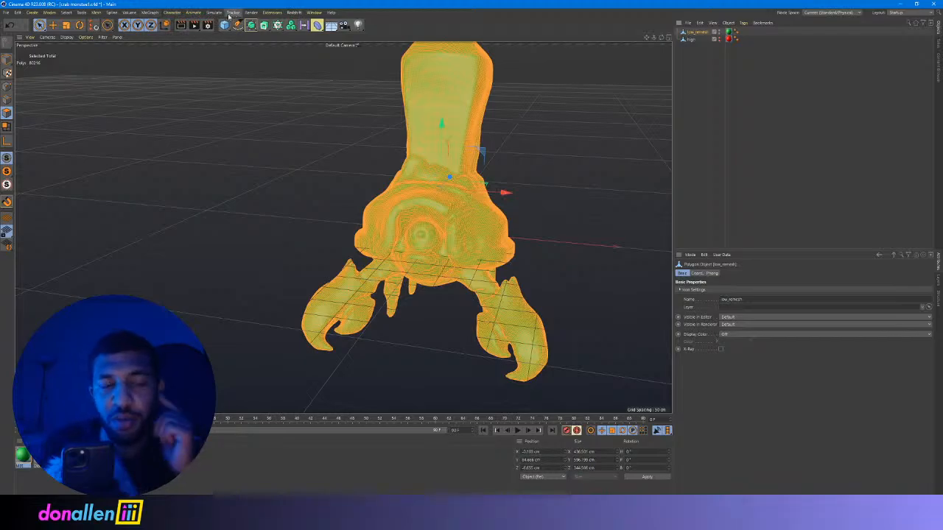
{"action": "left_click", "coordinate": [272, 14]}
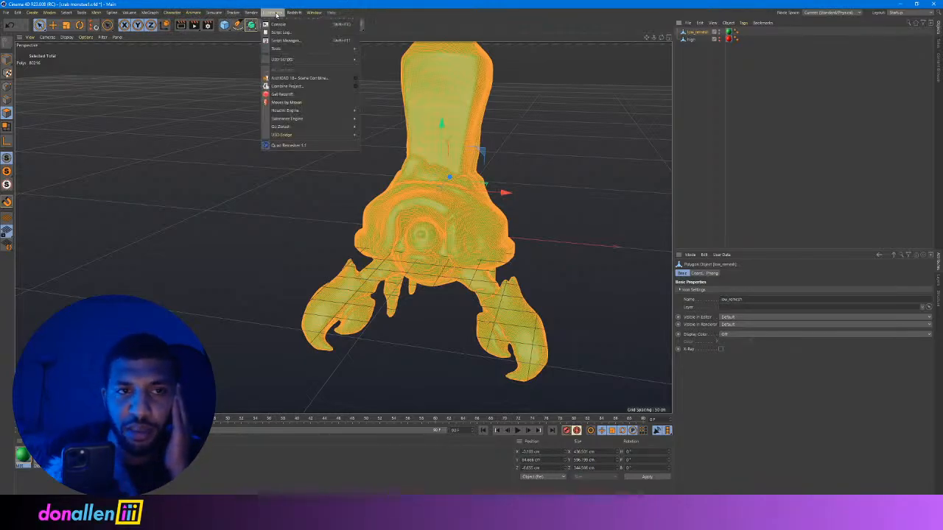
{"action": "left_click", "coordinate": [307, 146]}
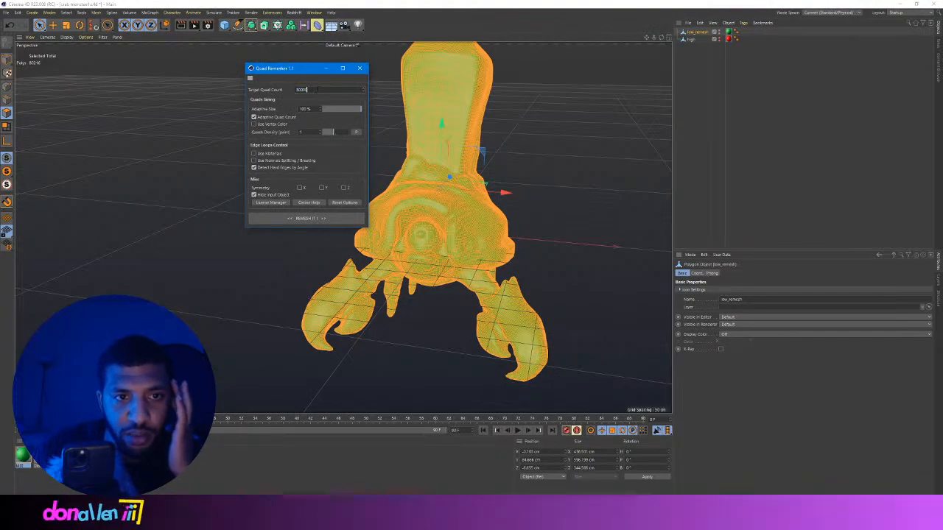
{"action": "left_click_drag", "start_coordinate": [319, 89], "coordinate": [278, 90]}
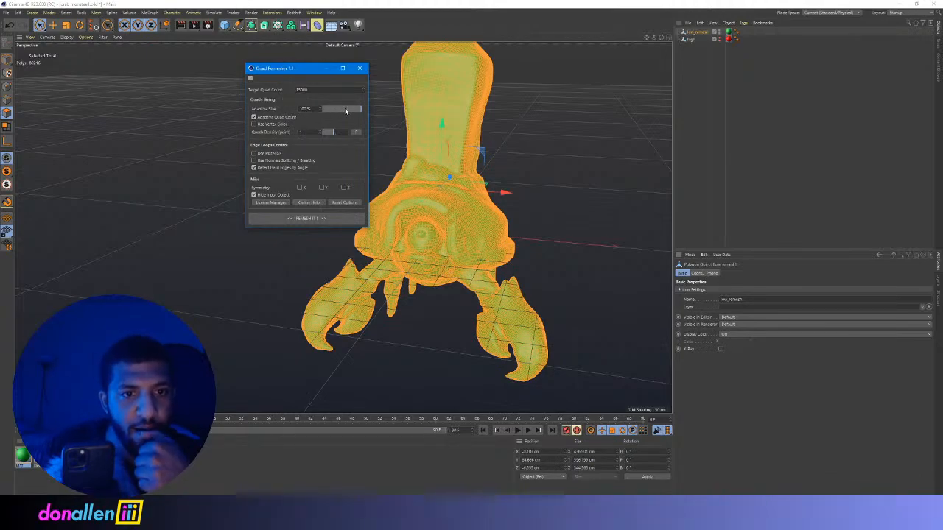
{"action": "left_click_drag", "start_coordinate": [342, 109], "coordinate": [355, 114]}
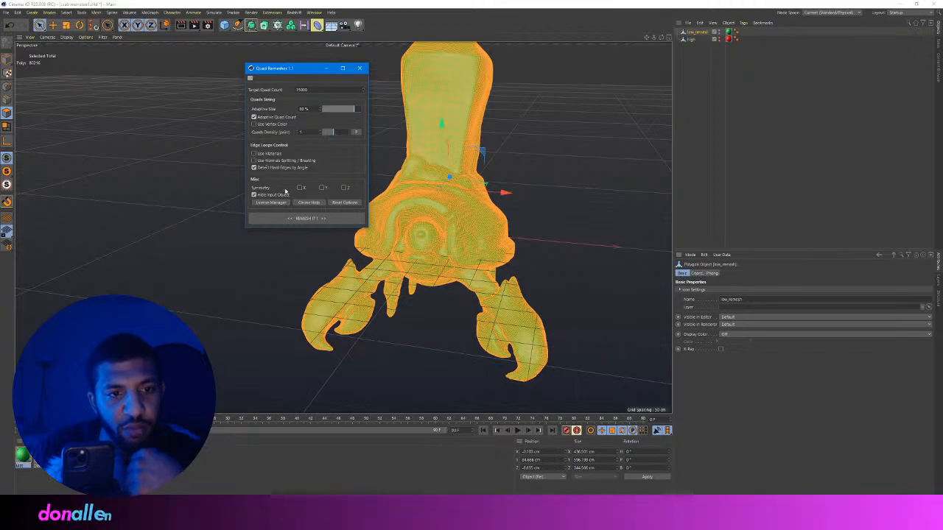
{"action": "left_click", "coordinate": [310, 218]}
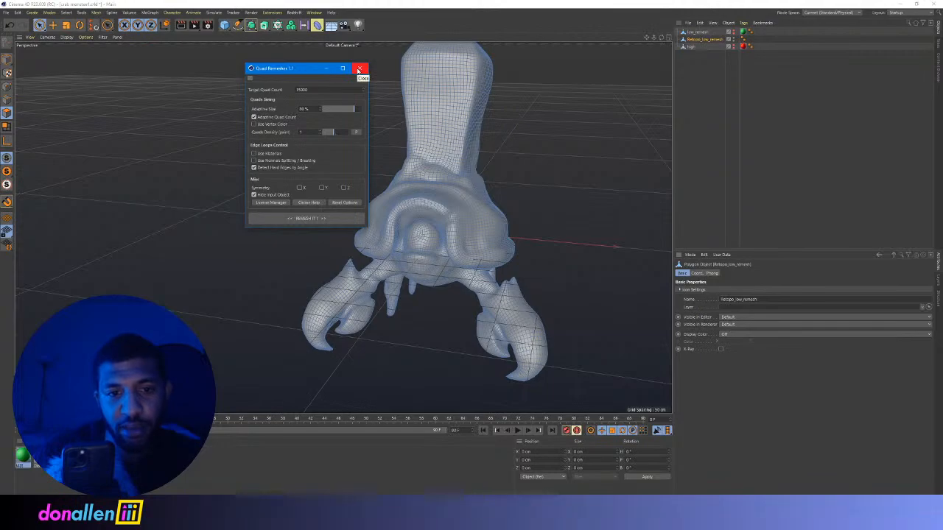
{"action": "left_click", "coordinate": [359, 70]}
Move the green material from low_remesh to Retopo_low_remesh, delete the low_remesh object and select the retopologized one.
{"action": "scroll", "coordinate": [446, 210], "scroll_direction": "up", "scroll_amount": 5}
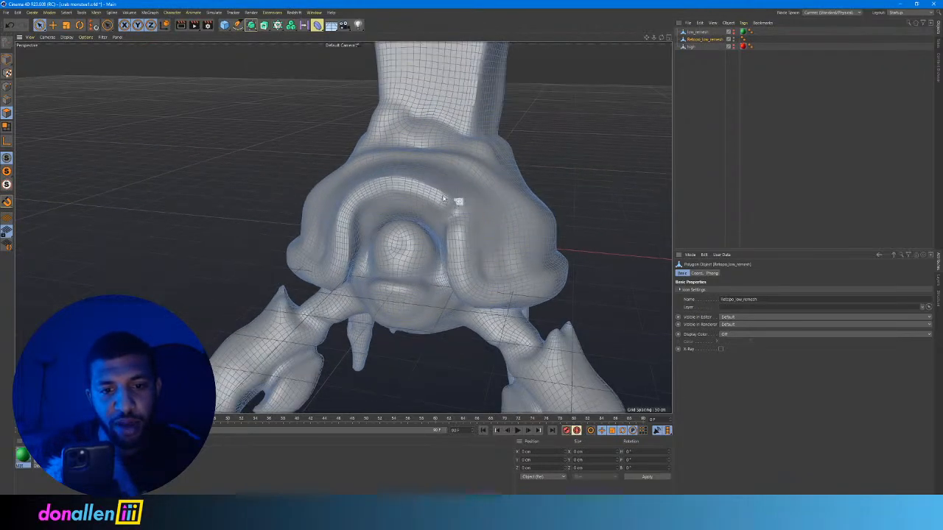
{"action": "left_click_drag", "start_coordinate": [444, 198], "coordinate": [406, 148], "text": "alt"}
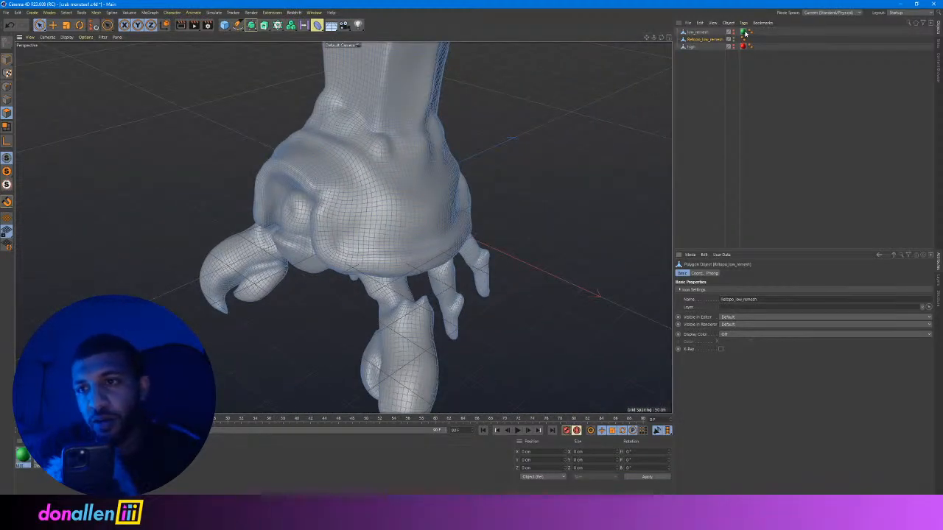
{"action": "left_click", "coordinate": [702, 33]}
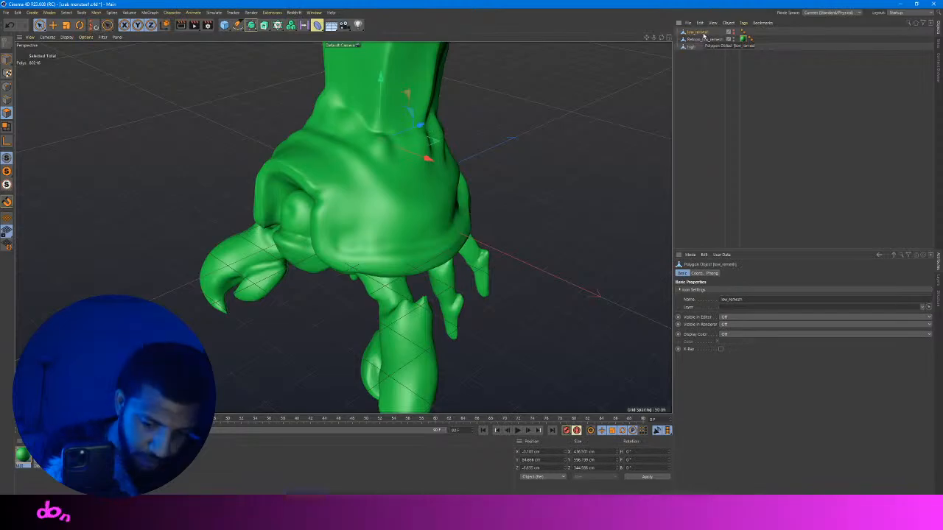
{"action": "key", "text": "Delete"}
{"action": "left_click", "coordinate": [702, 33]}
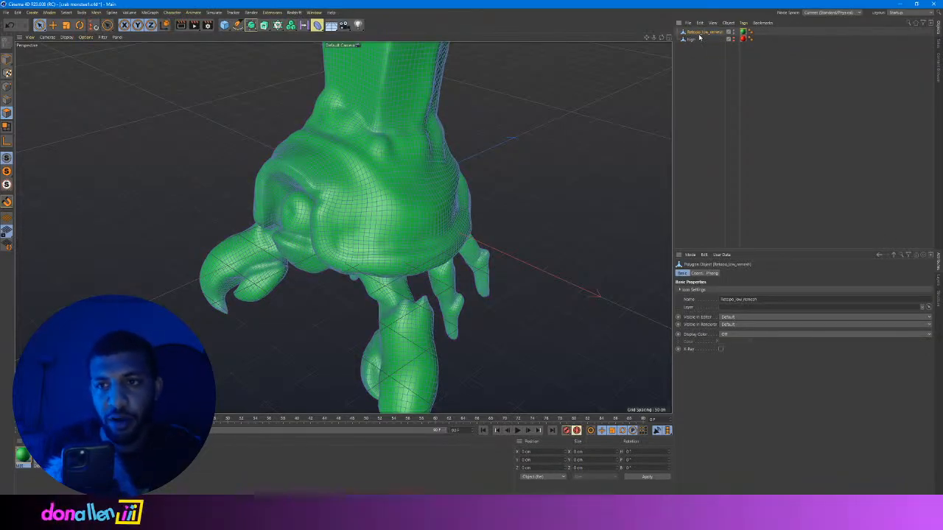
Examine the whole retopologized crab mesh and try two viewport display shading modes.
{"action": "mouse_move", "coordinate": [356, 177]}
{"action": "left_mouse_down", "text": "alt"}
{"action": "mouse_move", "coordinate": [347, 182]}
{"action": "mouse_move", "coordinate": [374, 171]}
{"action": "mouse_move", "coordinate": [400, 137]}
{"action": "mouse_move", "coordinate": [348, 166]}
{"action": "mouse_move", "coordinate": [331, 128]}
{"action": "mouse_move", "coordinate": [280, 108]}
{"action": "mouse_move", "coordinate": [312, 99]}
{"action": "mouse_move", "coordinate": [301, 137]}
{"action": "mouse_move", "coordinate": [463, 190]}
{"action": "mouse_move", "coordinate": [449, 182]}
{"action": "mouse_move", "coordinate": [442, 202]}
{"action": "mouse_move", "coordinate": [461, 217]}
{"action": "mouse_move", "coordinate": [459, 250]}
{"action": "mouse_move", "coordinate": [466, 219]}
{"action": "mouse_move", "coordinate": [293, 263]}
{"action": "mouse_move", "coordinate": [329, 274]}
{"action": "mouse_move", "coordinate": [354, 240]}
{"action": "mouse_move", "coordinate": [327, 196]}
{"action": "mouse_move", "coordinate": [465, 114]}
{"action": "mouse_move", "coordinate": [378, 130]}
{"action": "mouse_move", "coordinate": [362, 168]}
{"action": "mouse_move", "coordinate": [391, 221]}
{"action": "mouse_move", "coordinate": [440, 196]}
{"action": "mouse_move", "coordinate": [448, 208]}
{"action": "mouse_move", "coordinate": [362, 201]}
{"action": "mouse_move", "coordinate": [617, 122]}
{"action": "left_mouse_up", "text": "alt"}
{"action": "scroll", "coordinate": [444, 202], "scroll_direction": "up", "scroll_amount": 4}
{"action": "scroll", "coordinate": [459, 218], "scroll_direction": "up", "scroll_amount": 2}
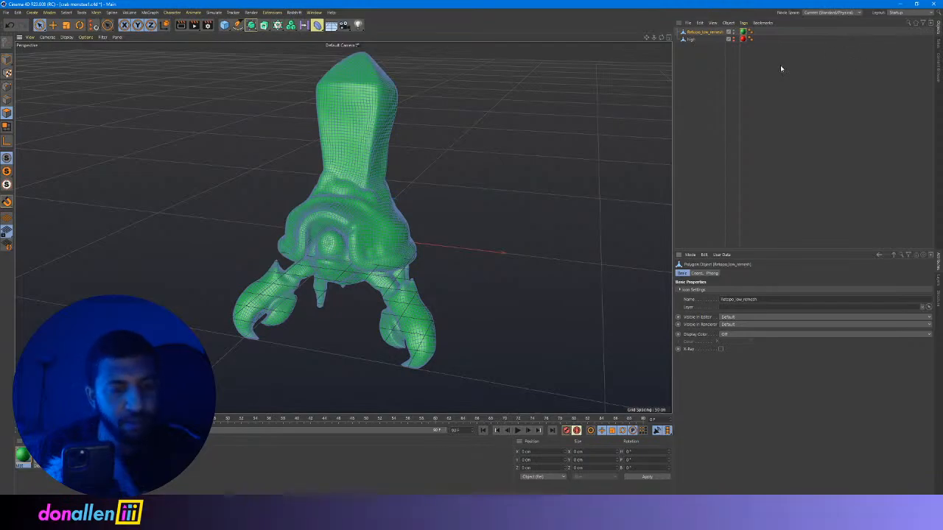
{"action": "left_click", "coordinate": [68, 38]}
{"action": "left_click", "coordinate": [83, 56]}
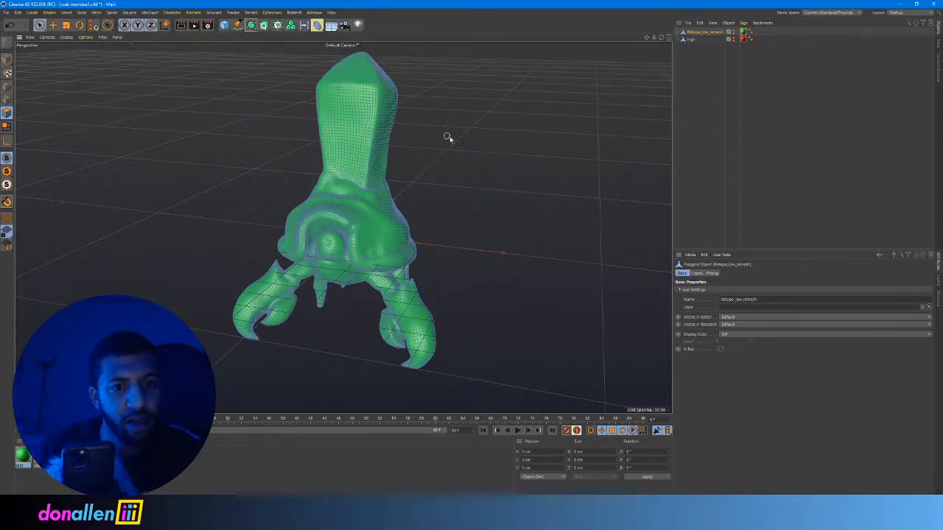
{"action": "left_click", "coordinate": [67, 37]}
{"action": "left_click", "coordinate": [83, 50]}
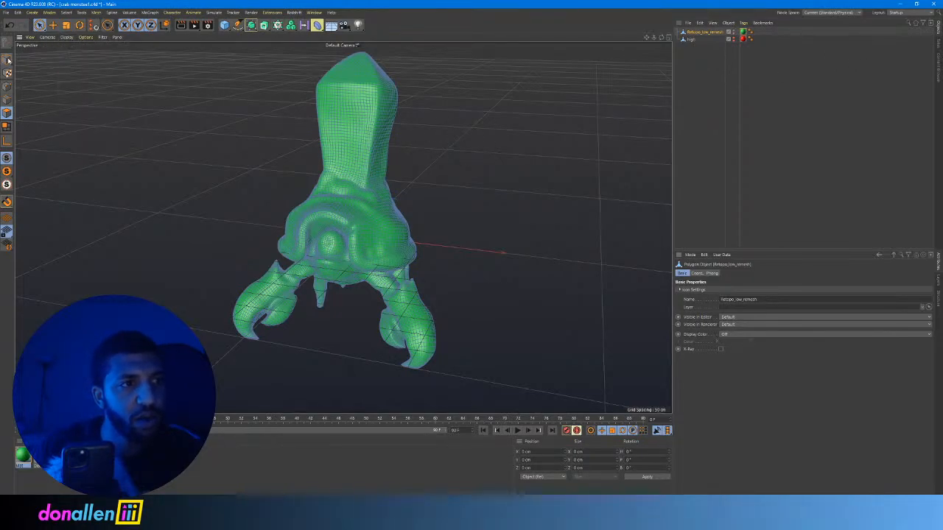
Display the retopologized crab shaded without mesh lines and switch the layout to BP - UV Edit.
{"action": "left_click", "coordinate": [66, 37]}
{"action": "left_click", "coordinate": [81, 55]}
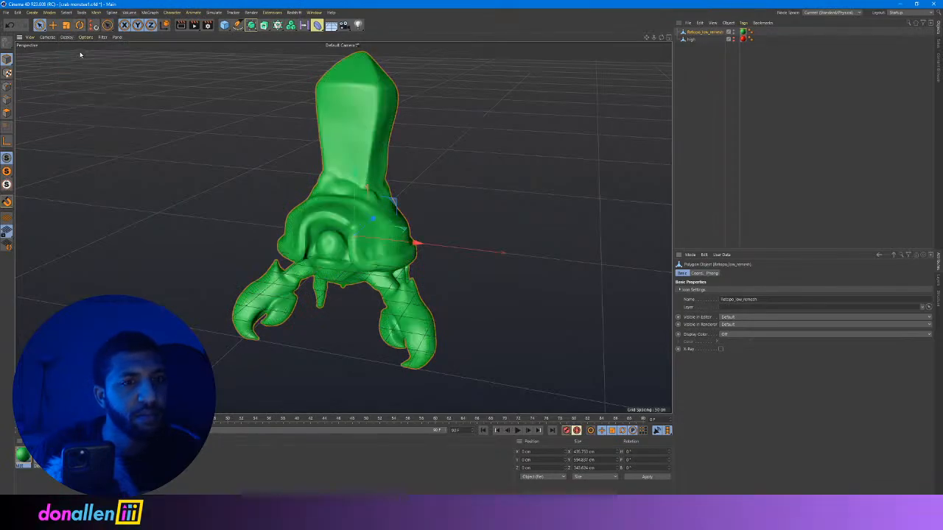
{"action": "mouse_move", "coordinate": [460, 121]}
{"action": "left_mouse_down", "text": "alt"}
{"action": "mouse_move", "coordinate": [377, 136]}
{"action": "mouse_move", "coordinate": [447, 114]}
{"action": "mouse_move", "coordinate": [443, 121]}
{"action": "left_mouse_up", "text": "alt"}
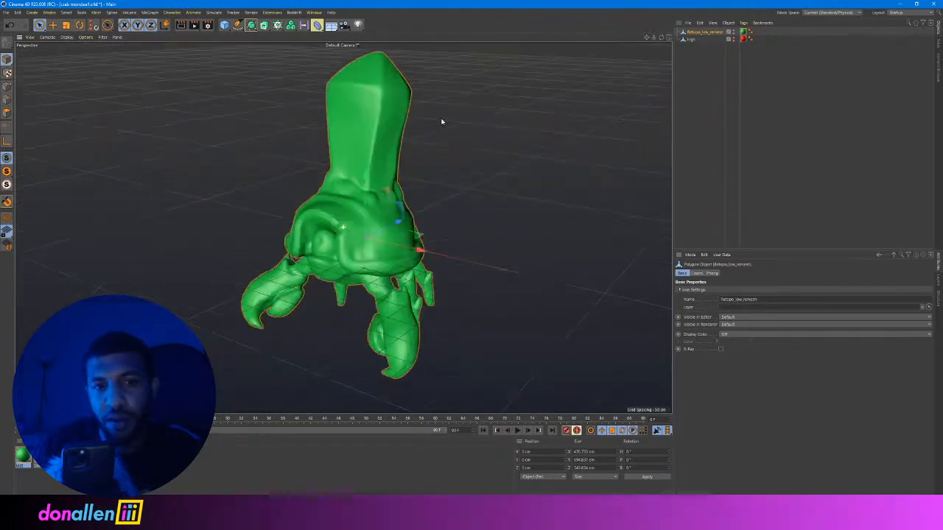
{"action": "left_click", "coordinate": [896, 12]}
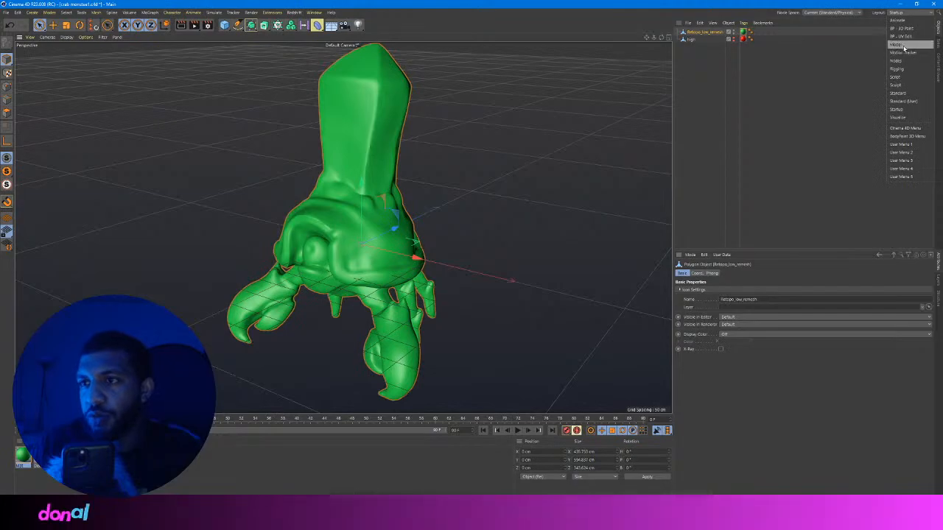
{"action": "left_click", "coordinate": [909, 36]}
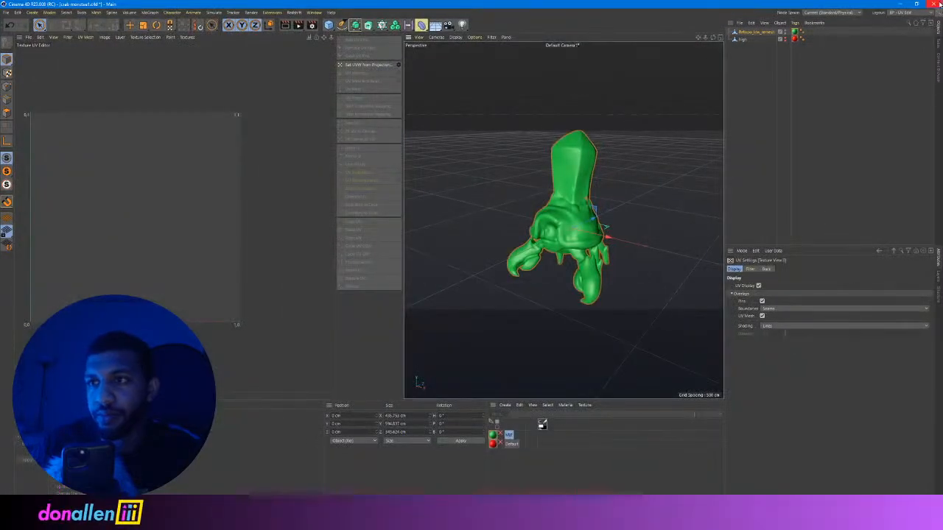
Close the File Explorer window and resize the Cinema 4D window to fill the space beside the live chat.
{"action": "left_click_drag", "start_coordinate": [833, 4], "coordinate": [637, 11]}
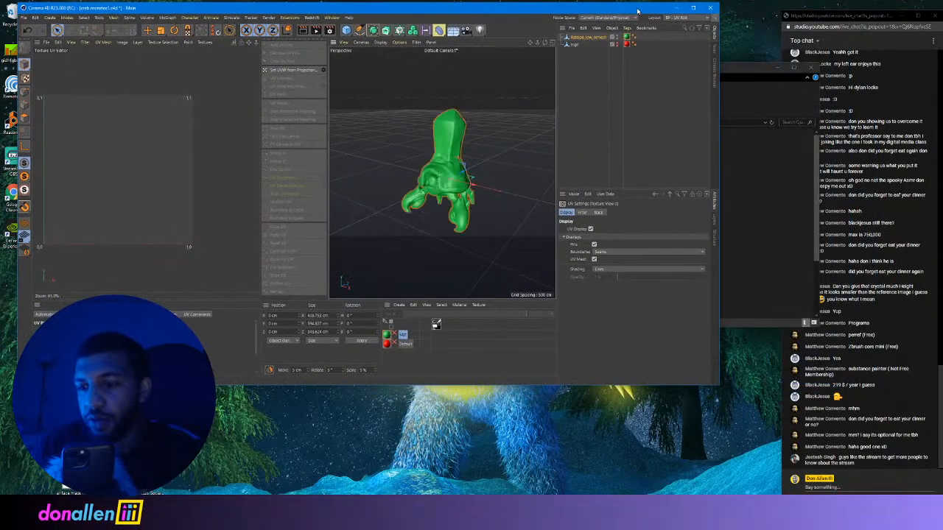
{"action": "left_click", "coordinate": [808, 70]}
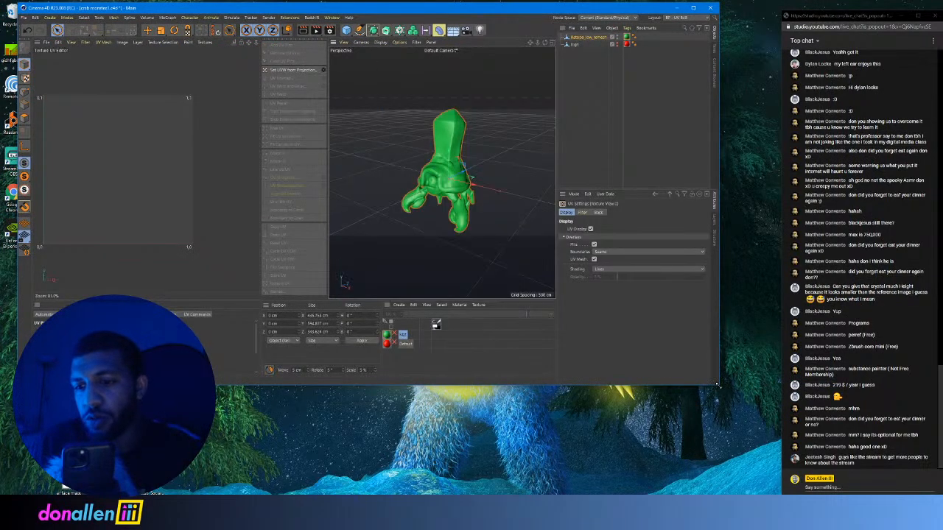
{"action": "left_click_drag", "start_coordinate": [718, 384], "coordinate": [775, 495]}
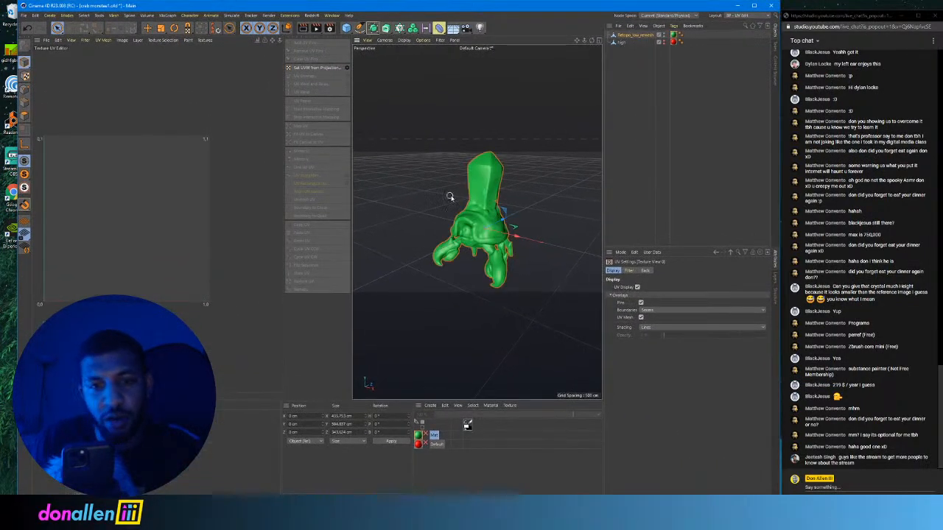
Generate UVs for the Retopo_low_remesh object with Set UVW from Projection.
{"action": "scroll", "coordinate": [449, 197], "scroll_direction": "up", "scroll_amount": 5}
{"action": "scroll", "coordinate": [515, 179], "scroll_direction": "down", "scroll_amount": 2}
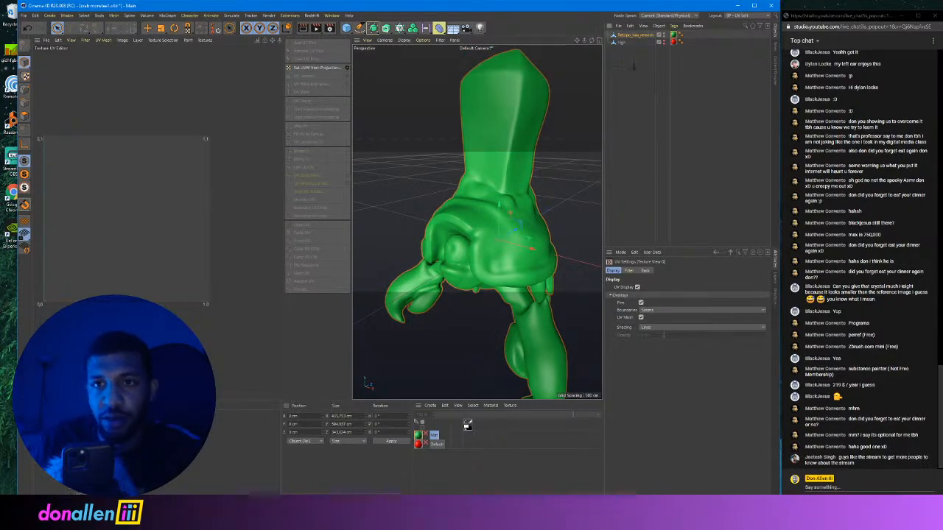
{"action": "left_click", "coordinate": [506, 205]}
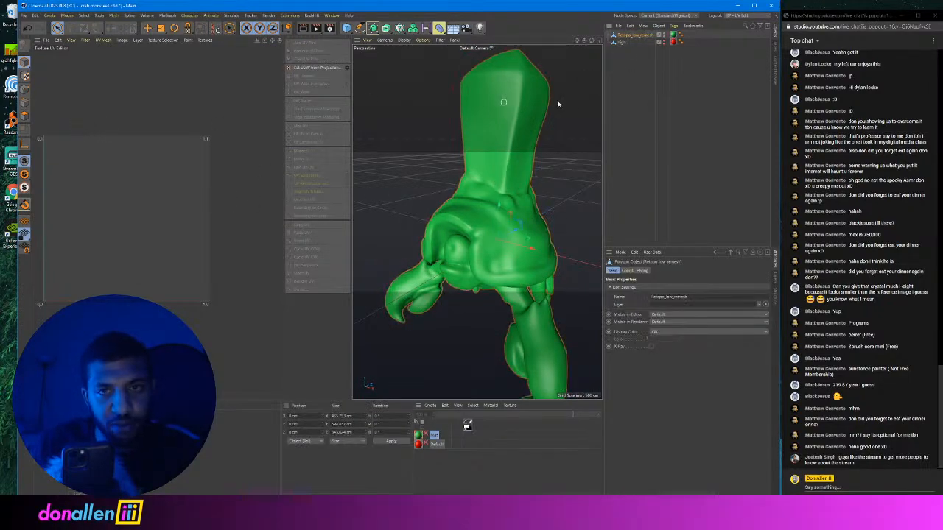
{"action": "left_click", "coordinate": [306, 69]}
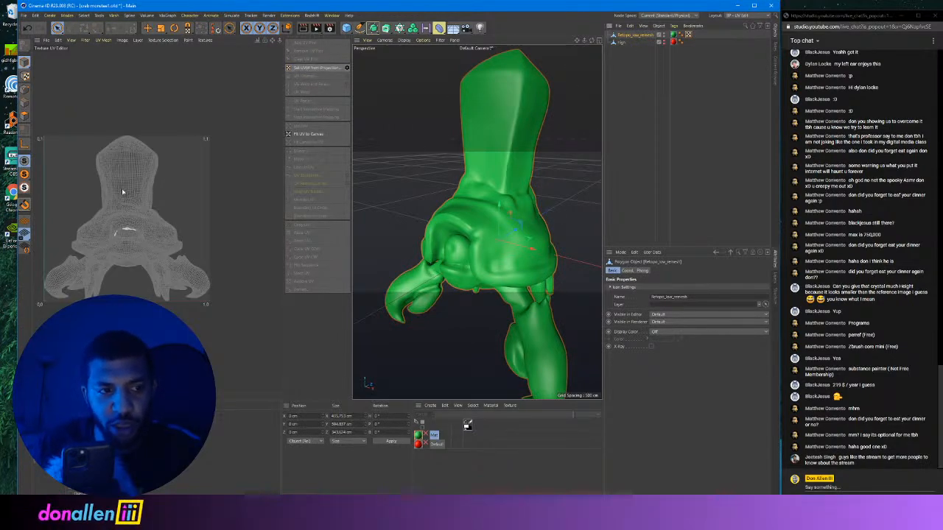
{"action": "scroll", "coordinate": [166, 202], "scroll_direction": "up", "scroll_amount": 4}
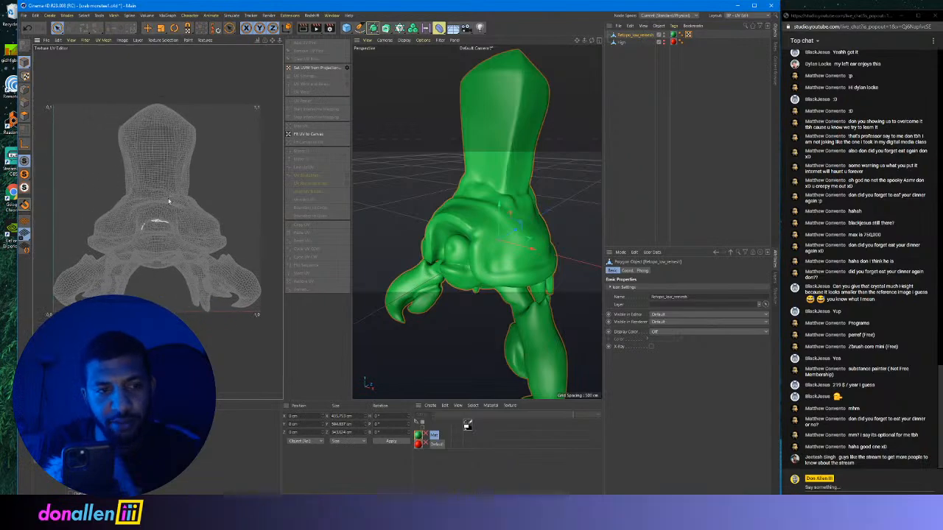
Switch to edge mode and use Loop Selection to select the loop around the face opening and lower shell rim.
{"action": "left_click", "coordinate": [25, 105]}
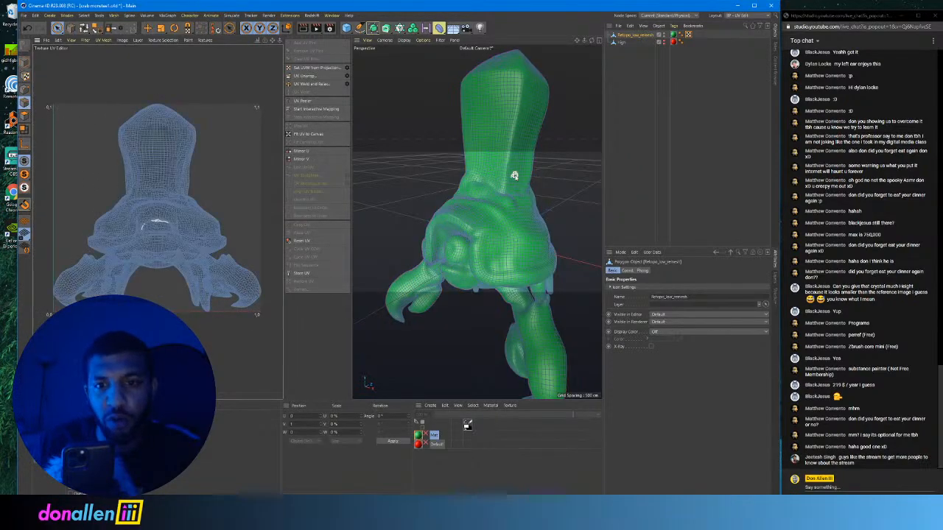
{"action": "scroll", "coordinate": [514, 176], "scroll_direction": "up", "scroll_amount": 3}
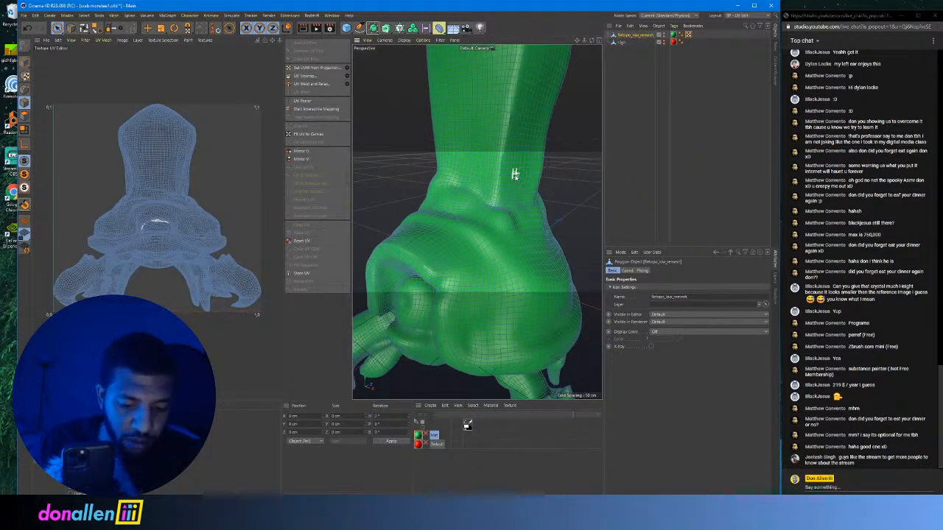
{"action": "key", "text": "u"}
{"action": "key", "text": "l"}
{"action": "scroll", "coordinate": [513, 193], "scroll_direction": "up", "scroll_amount": 2}
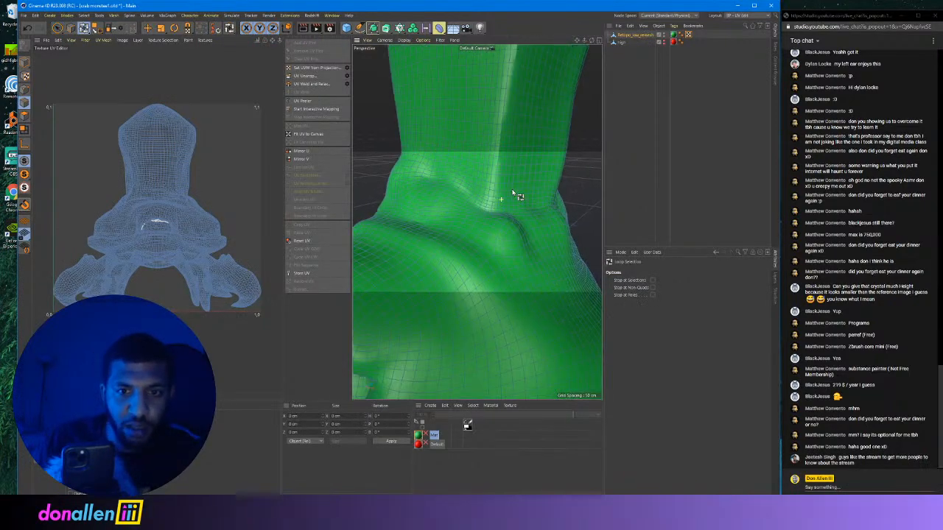
{"action": "scroll", "coordinate": [514, 195], "scroll_direction": "down", "scroll_amount": 8}
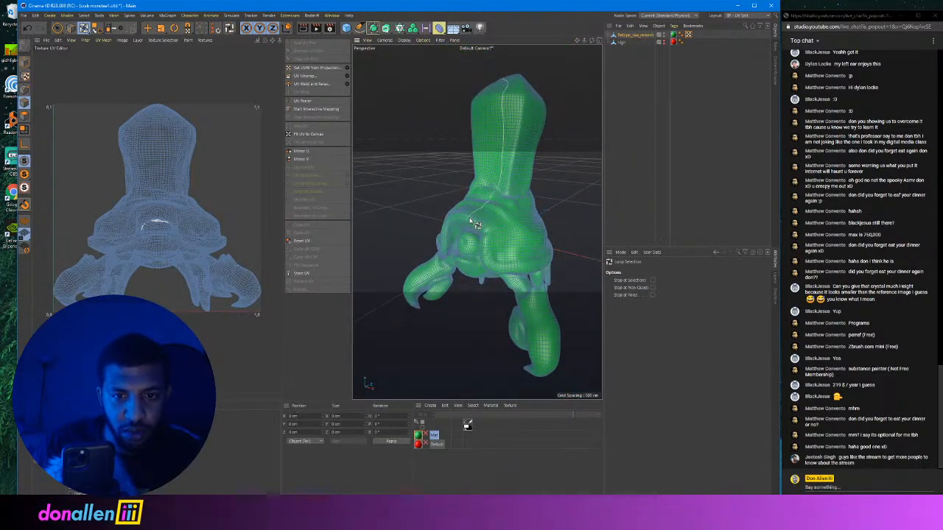
{"action": "scroll", "coordinate": [475, 223], "scroll_direction": "up", "scroll_amount": 6}
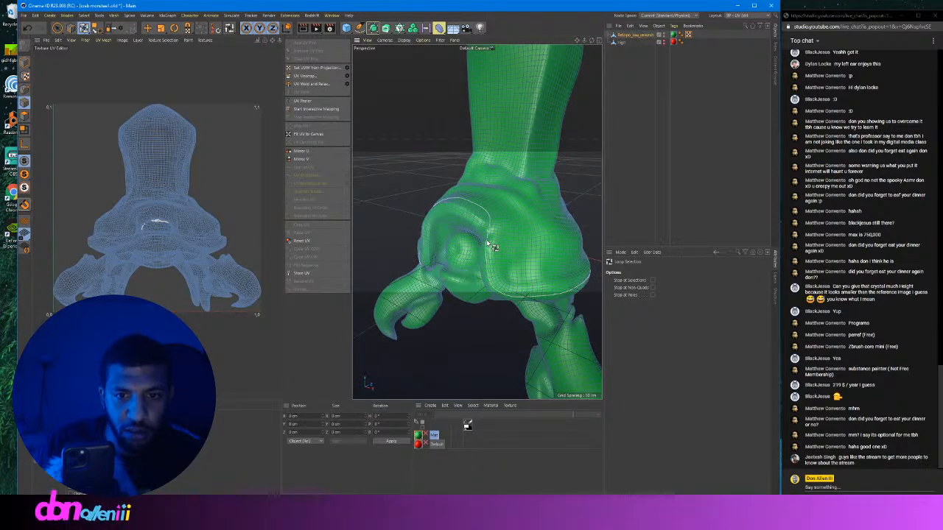
{"action": "left_click", "coordinate": [488, 242]}
Add the edge loop around the base of the tall tower, where it meets the shell, to the selection.
{"action": "scroll", "coordinate": [537, 211], "scroll_direction": "down", "scroll_amount": 3}
{"action": "left_click_drag", "start_coordinate": [531, 210], "coordinate": [487, 225], "text": "alt"}
{"action": "scroll", "coordinate": [489, 215], "scroll_direction": "down", "scroll_amount": 3}
{"action": "scroll", "coordinate": [493, 216], "scroll_direction": "up", "scroll_amount": 4}
{"action": "scroll", "coordinate": [473, 253], "scroll_direction": "down", "scroll_amount": 4}
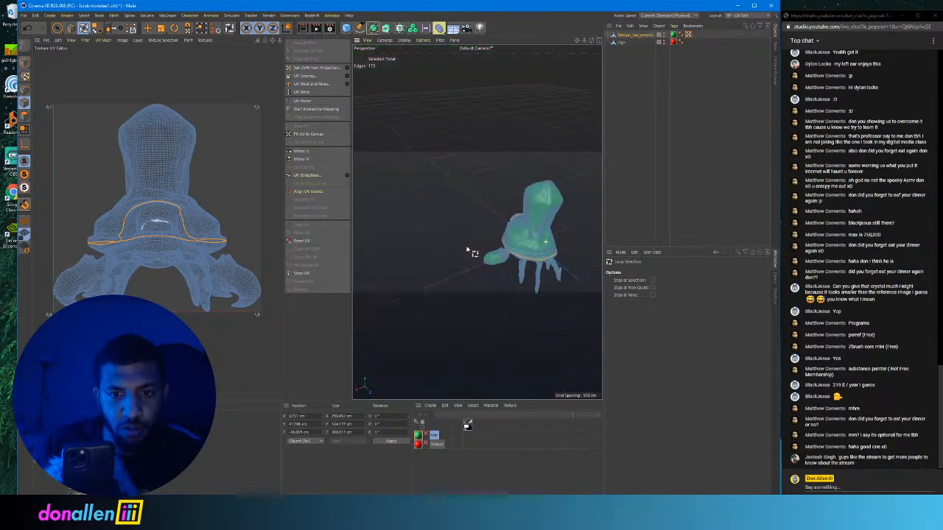
{"action": "scroll", "coordinate": [442, 252], "scroll_direction": "up", "scroll_amount": 5}
{"action": "left_click_drag", "start_coordinate": [442, 253], "coordinate": [522, 239], "text": "alt"}
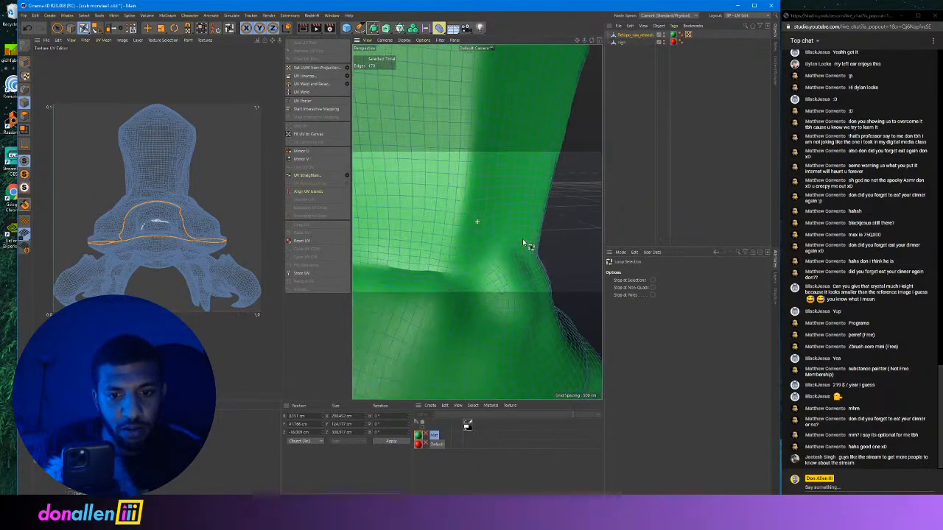
{"action": "right_click_drag", "start_coordinate": [522, 238], "coordinate": [473, 258], "text": "alt"}
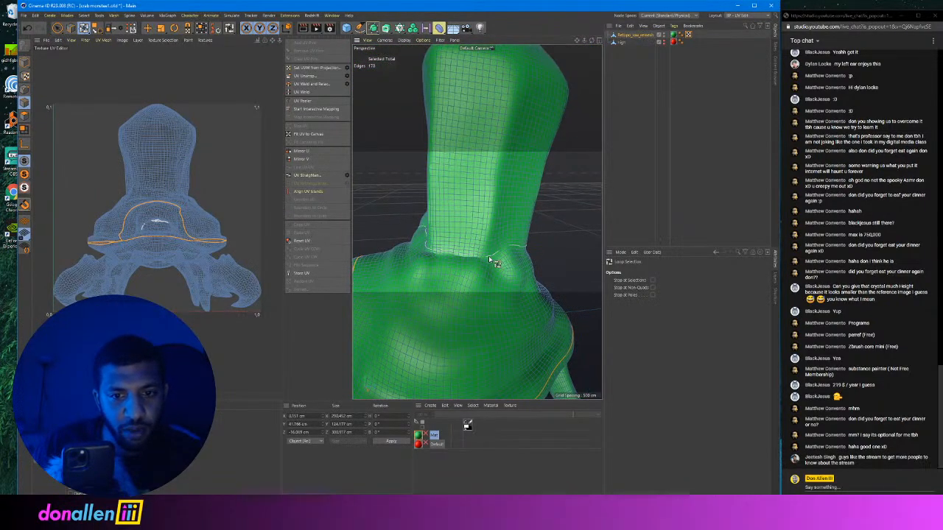
{"action": "left_click", "coordinate": [489, 256], "text": "shift"}
Add the edge loop around one front arm, between the body and the claw, to the selection.
{"action": "scroll", "coordinate": [516, 246], "scroll_direction": "down", "scroll_amount": 5}
{"action": "mouse_move", "coordinate": [526, 247]}
{"action": "left_mouse_down", "text": "alt"}
{"action": "mouse_move", "coordinate": [474, 240]}
{"action": "mouse_move", "coordinate": [526, 240]}
{"action": "left_mouse_up", "text": "alt"}
{"action": "middle_click_drag", "start_coordinate": [526, 241], "coordinate": [554, 154], "text": "alt"}
{"action": "right_click_drag", "start_coordinate": [507, 271], "coordinate": [562, 257], "text": "alt"}
{"action": "left_click_drag", "start_coordinate": [553, 250], "coordinate": [584, 257], "text": "alt"}
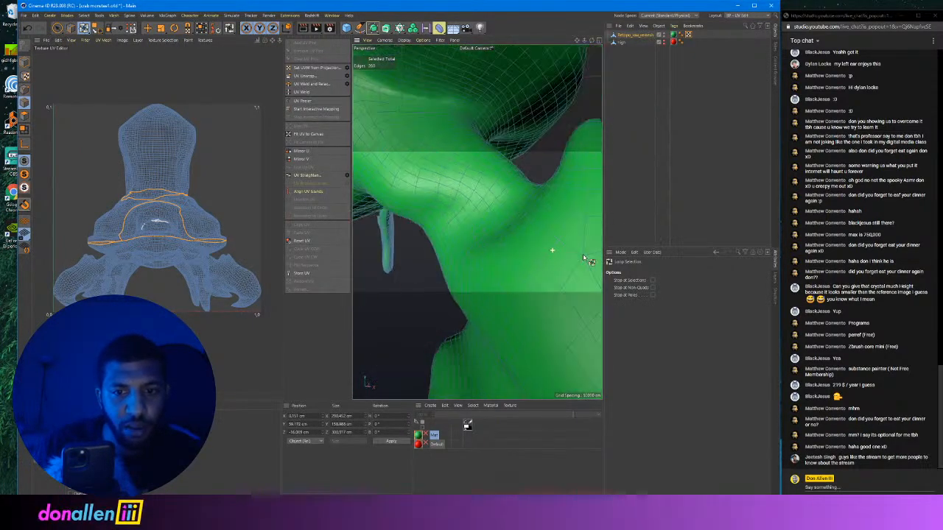
{"action": "right_click_drag", "start_coordinate": [584, 257], "coordinate": [508, 213], "text": "alt"}
{"action": "left_click_drag", "start_coordinate": [508, 213], "coordinate": [518, 203], "text": "alt"}
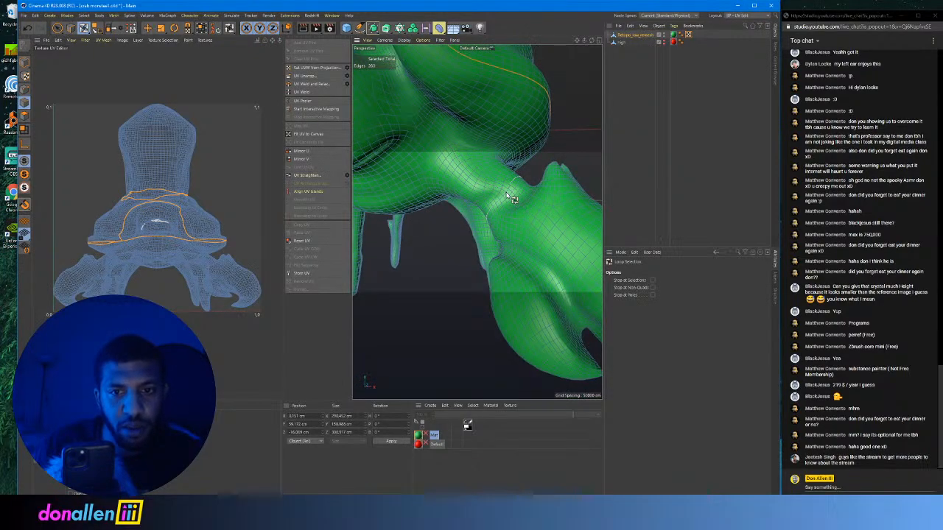
{"action": "right_click_drag", "start_coordinate": [514, 193], "coordinate": [476, 219], "text": "alt"}
{"action": "left_click_drag", "start_coordinate": [476, 219], "coordinate": [425, 190], "text": "alt"}
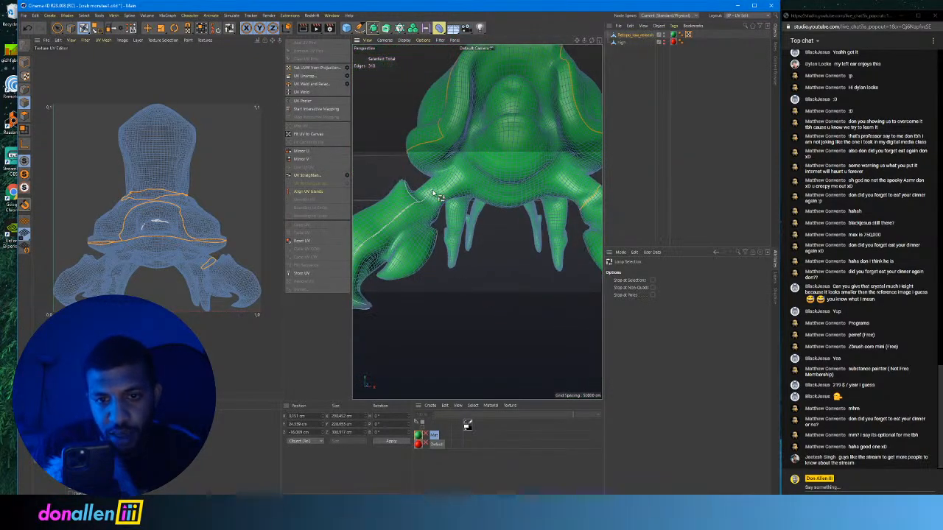
Add the edge loop around the opposite front arm, near its claw joint, to the selection.
{"action": "right_click_drag", "start_coordinate": [433, 193], "coordinate": [445, 196], "text": "alt"}
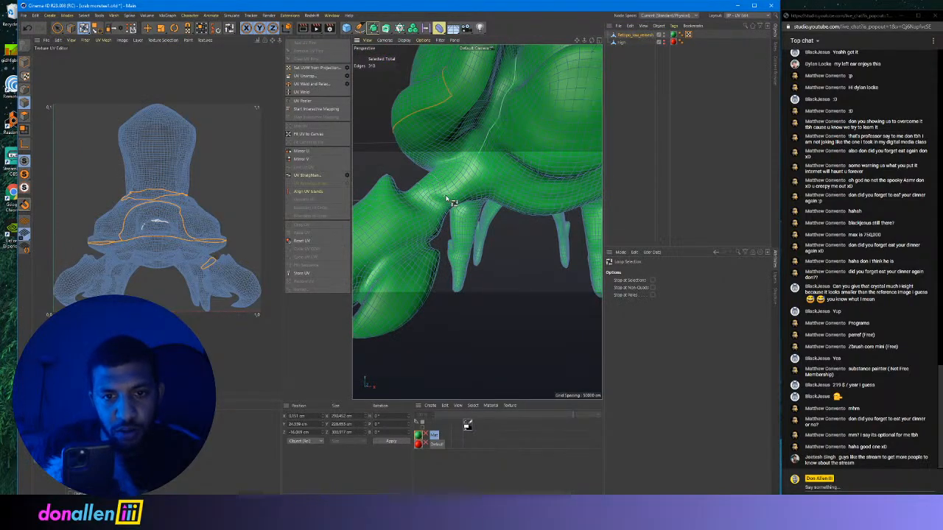
{"action": "right_click_drag", "start_coordinate": [433, 193], "coordinate": [467, 204], "text": "alt"}
{"action": "left_click_drag", "start_coordinate": [467, 204], "coordinate": [406, 191], "text": "alt"}
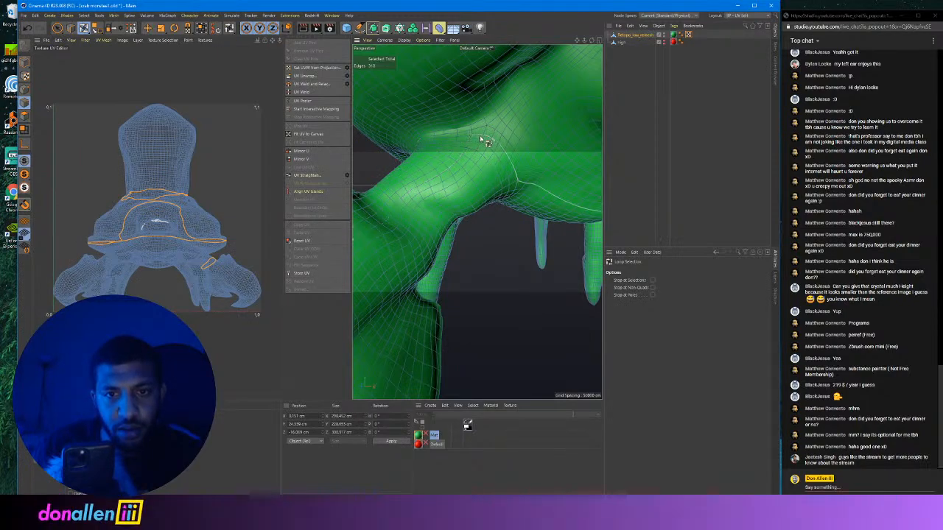
{"action": "scroll", "coordinate": [444, 140], "scroll_direction": "down", "scroll_amount": 5}
{"action": "scroll", "coordinate": [417, 164], "scroll_direction": "up", "scroll_amount": 4}
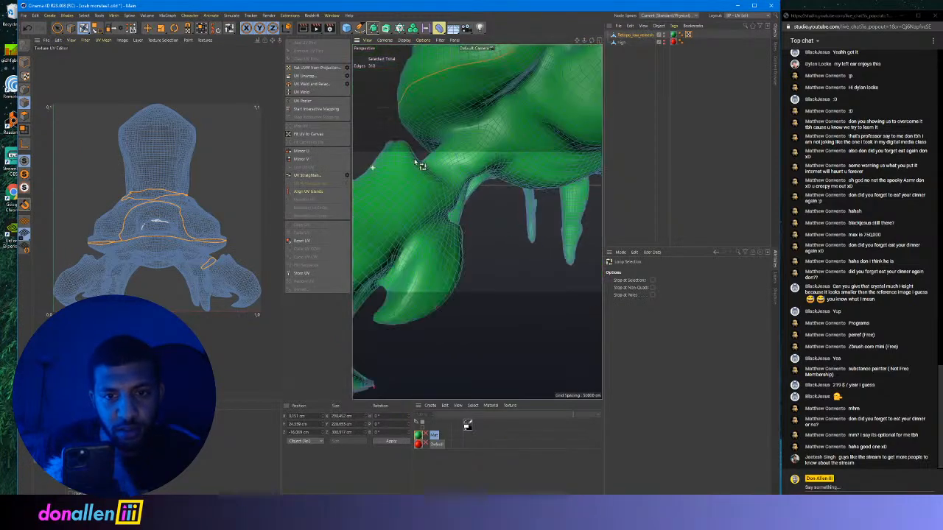
{"action": "left_click", "coordinate": [425, 161], "text": "shift"}
Add the edge loop around the top of the walking leg behind the claw to the selection.
{"action": "scroll", "coordinate": [420, 164], "scroll_direction": "down", "scroll_amount": 5}
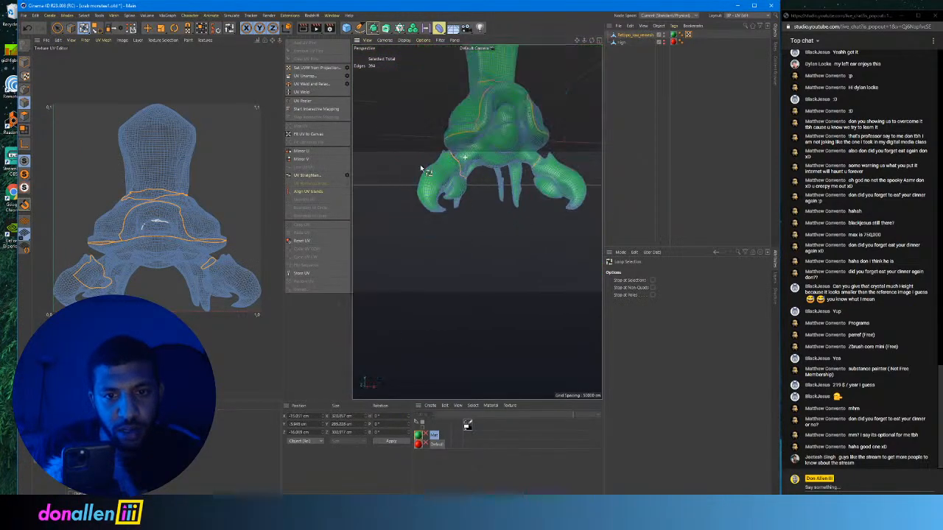
{"action": "left_click_drag", "start_coordinate": [462, 168], "coordinate": [486, 180], "text": "alt"}
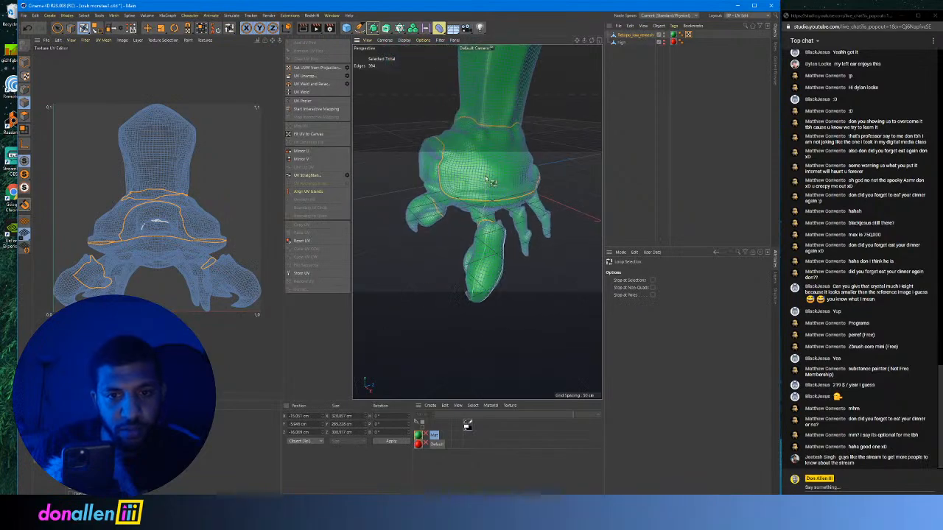
{"action": "scroll", "coordinate": [455, 173], "scroll_direction": "down", "scroll_amount": 3}
{"action": "middle_click_drag", "start_coordinate": [467, 148], "coordinate": [478, 193], "text": "alt"}
{"action": "left_click_drag", "start_coordinate": [477, 193], "coordinate": [434, 242], "text": "alt"}
{"action": "middle_click_drag", "start_coordinate": [435, 242], "coordinate": [429, 193], "text": "alt"}
{"action": "scroll", "coordinate": [438, 221], "scroll_direction": "up", "scroll_amount": 6}
{"action": "scroll", "coordinate": [440, 260], "scroll_direction": "up", "scroll_amount": 2}
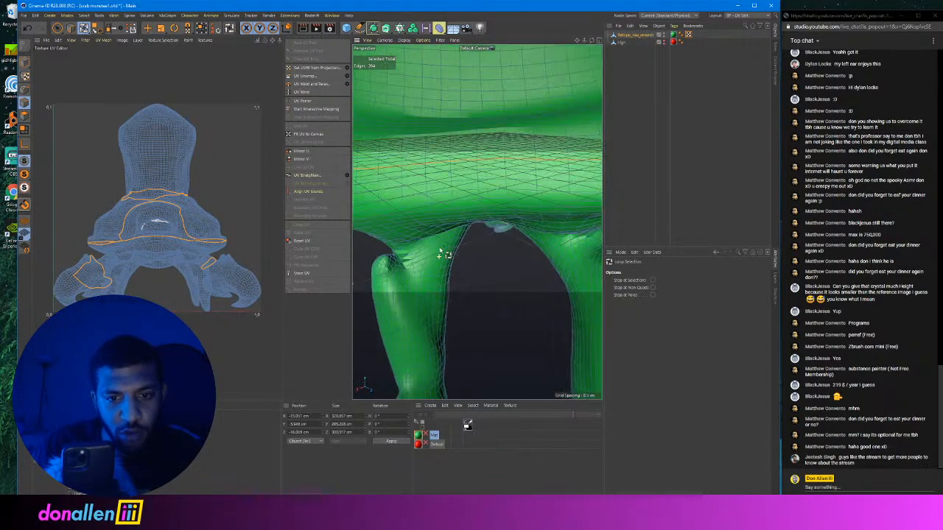
{"action": "mouse_move", "coordinate": [440, 249]}
{"action": "left_mouse_down", "text": "alt"}
{"action": "mouse_move", "coordinate": [529, 227]}
{"action": "mouse_move", "coordinate": [438, 263]}
{"action": "left_mouse_up", "text": "alt"}
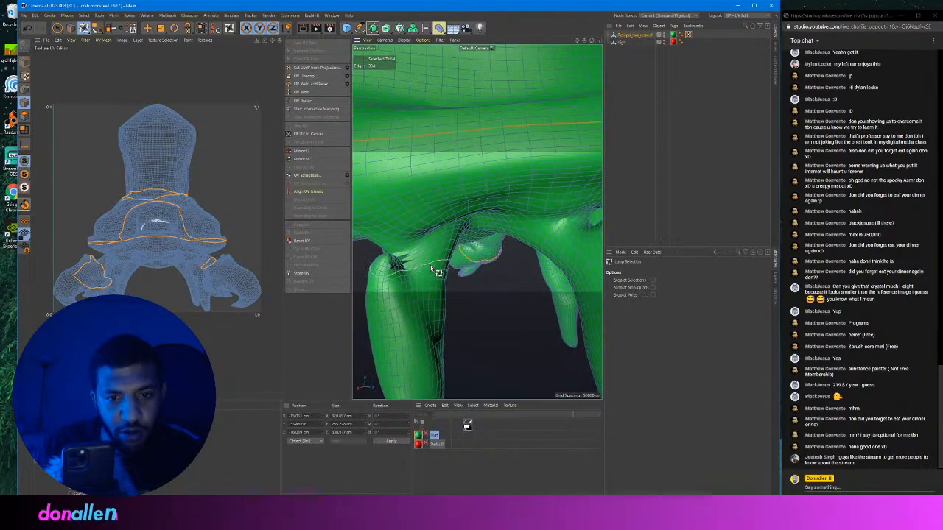
{"action": "left_click", "coordinate": [432, 262], "text": "shift"}
Try to add edge loops at the tops of the remaining walking legs to the seam selection.
{"action": "scroll", "coordinate": [474, 257], "scroll_direction": "down", "scroll_amount": 5}
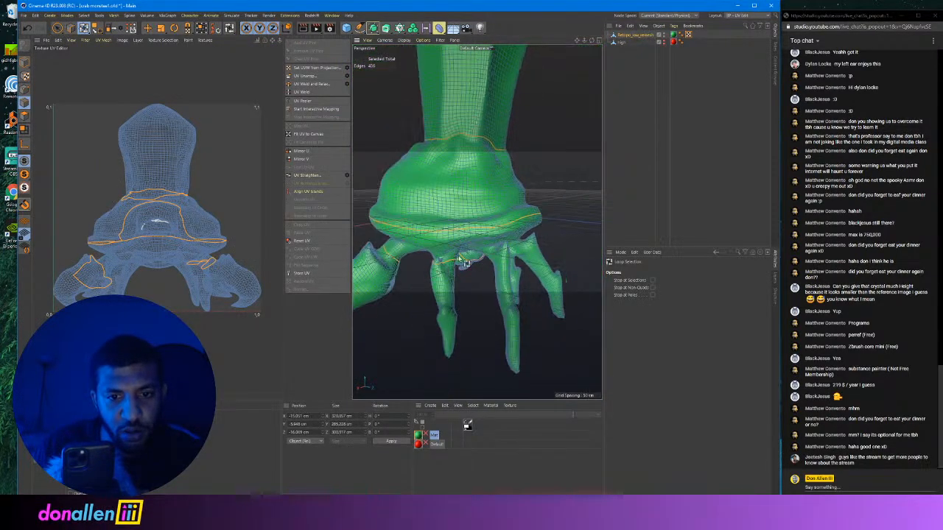
{"action": "left_click_drag", "start_coordinate": [457, 257], "coordinate": [530, 193], "text": "alt"}
{"action": "scroll", "coordinate": [414, 255], "scroll_direction": "up", "scroll_amount": 5}
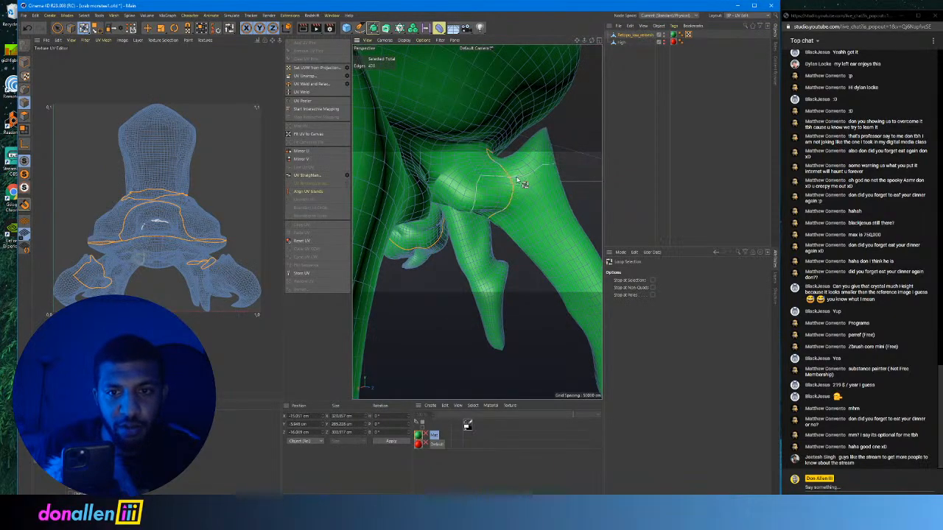
{"action": "left_click_drag", "start_coordinate": [521, 183], "coordinate": [414, 194], "text": "alt"}
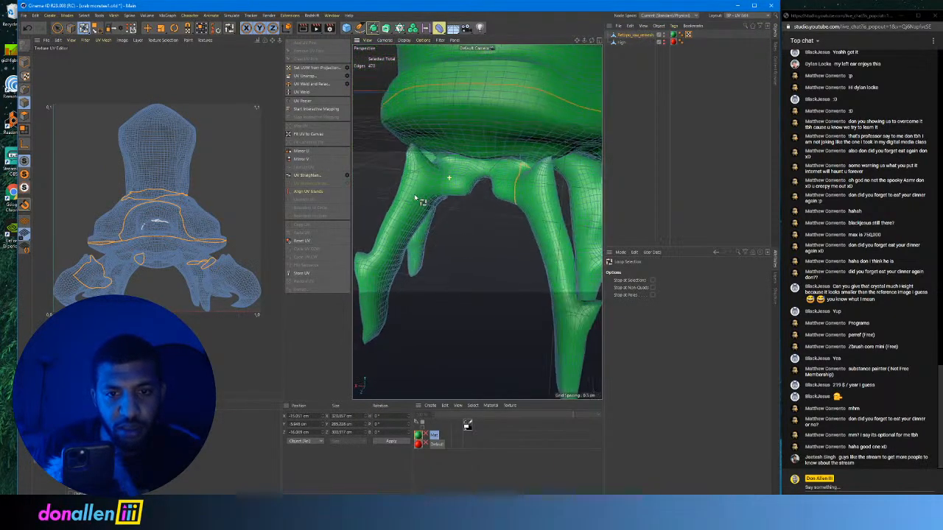
{"action": "left_click", "coordinate": [470, 171], "text": "shift"}
{"action": "scroll", "coordinate": [447, 175], "scroll_direction": "down", "scroll_amount": 6}
{"action": "left_click_drag", "start_coordinate": [447, 175], "coordinate": [512, 175], "text": "alt"}
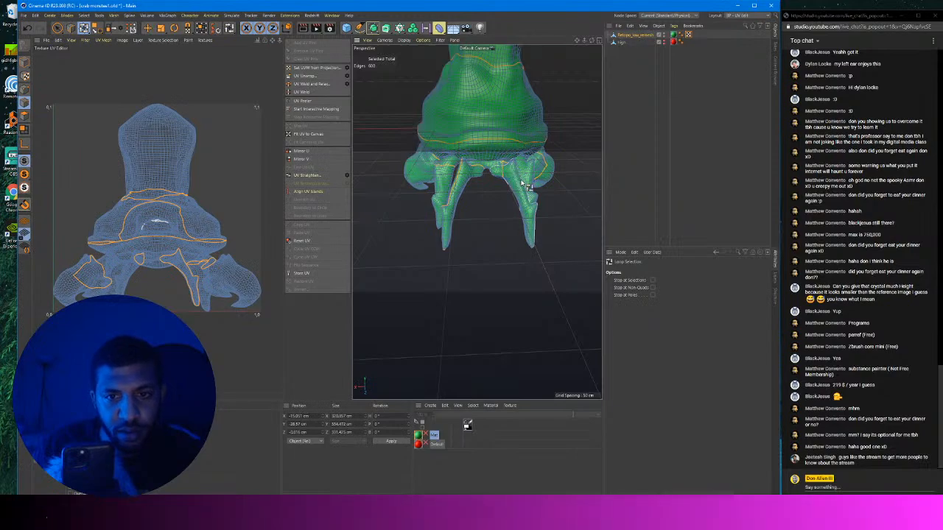
Add the edge loop running along a back leg to the selection.
{"action": "scroll", "coordinate": [530, 179], "scroll_direction": "up", "scroll_amount": 3}
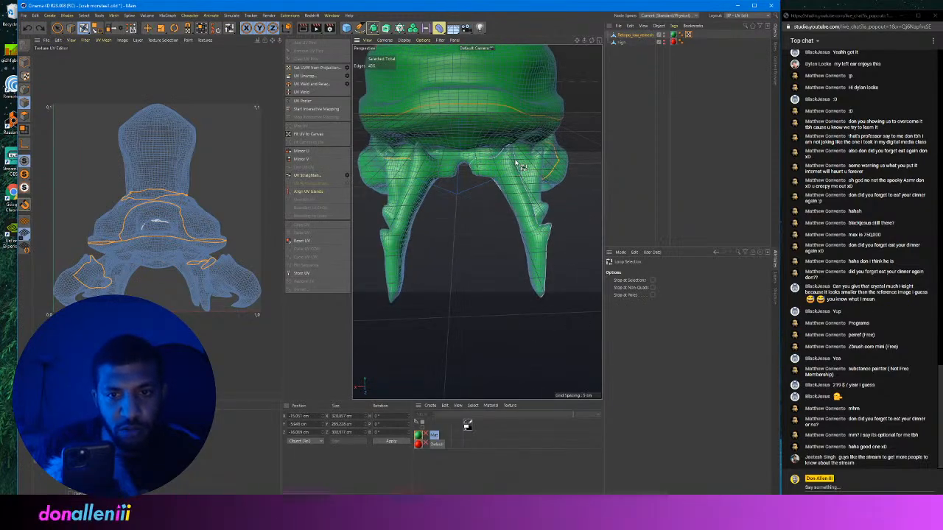
{"action": "left_click", "coordinate": [432, 159], "text": "shift"}
{"action": "scroll", "coordinate": [447, 161], "scroll_direction": "up", "scroll_amount": 4}
{"action": "left_click_drag", "start_coordinate": [446, 161], "coordinate": [474, 164], "text": "alt"}
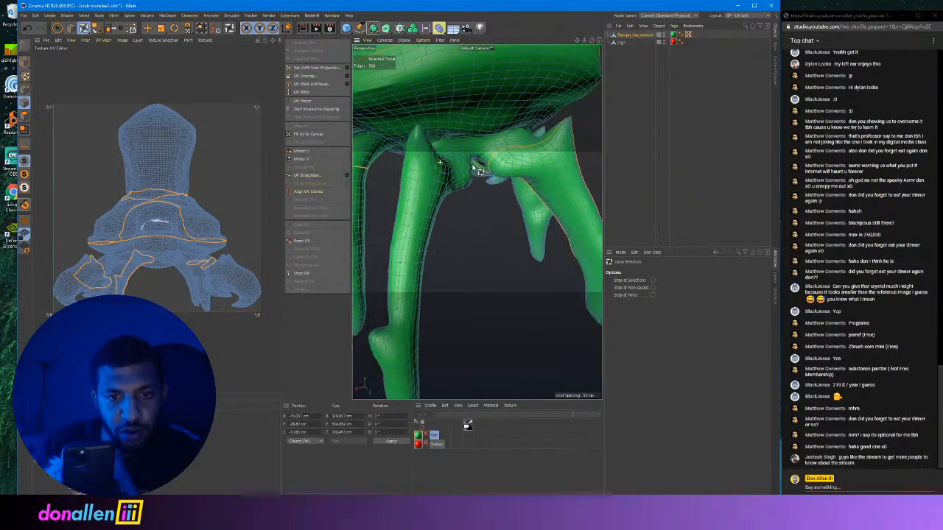
Add the lengthwise edge loops running down two more walking legs to the seam selection.
{"action": "left_click", "coordinate": [418, 172], "text": "shift"}
{"action": "scroll", "coordinate": [422, 173], "scroll_direction": "down", "scroll_amount": 5}
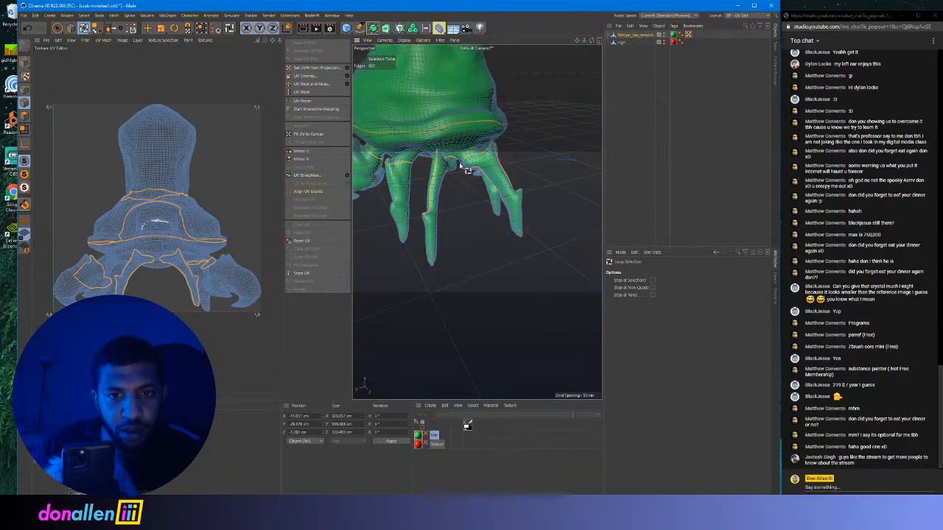
{"action": "scroll", "coordinate": [435, 173], "scroll_direction": "up", "scroll_amount": 5}
{"action": "left_click_drag", "start_coordinate": [465, 164], "coordinate": [442, 171], "text": "alt"}
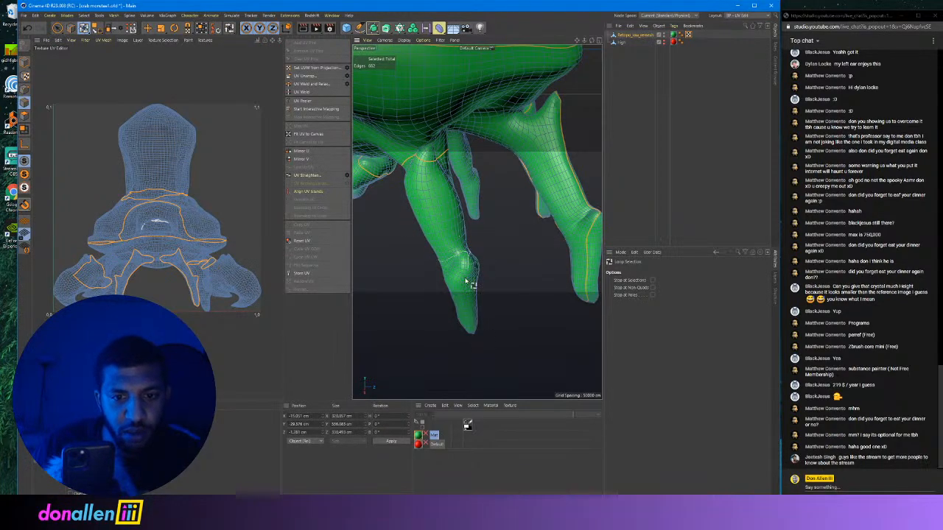
{"action": "left_click_drag", "start_coordinate": [465, 258], "coordinate": [617, 246], "text": "alt"}
{"action": "scroll", "coordinate": [525, 209], "scroll_direction": "down", "scroll_amount": 6}
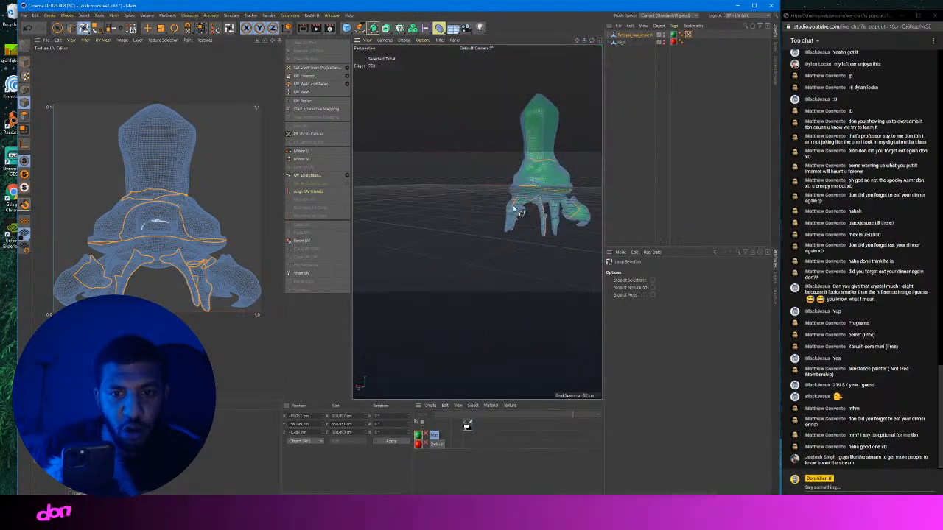
Add the lengthwise edge loop of the remaining unmarked walking leg behind the claw to the seam selection.
{"action": "left_click_drag", "start_coordinate": [518, 211], "coordinate": [506, 204], "text": "alt"}
{"action": "scroll", "coordinate": [506, 204], "scroll_direction": "up", "scroll_amount": 4}
{"action": "right_click_drag", "start_coordinate": [494, 179], "coordinate": [529, 182], "text": "alt"}
{"action": "left_click_drag", "start_coordinate": [530, 182], "coordinate": [511, 177], "text": "alt"}
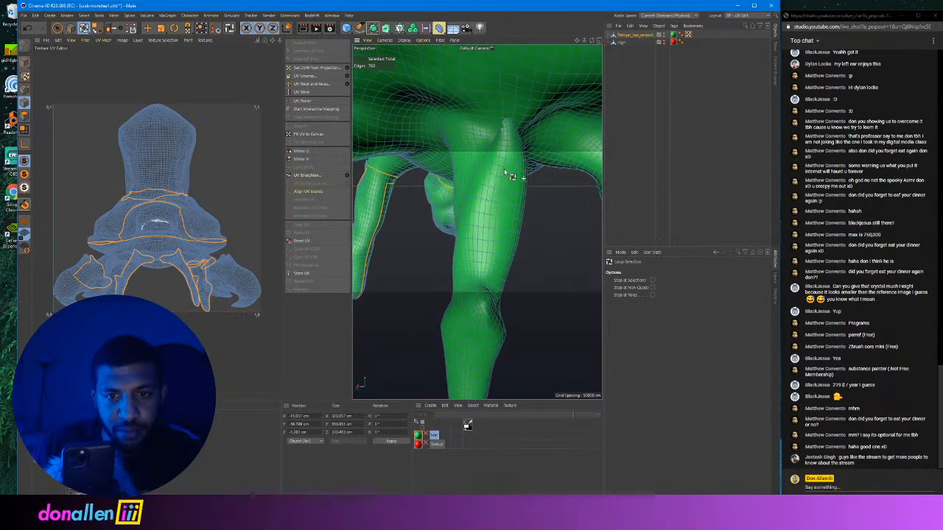
{"action": "right_click", "coordinate": [484, 310]}
{"action": "left_click", "coordinate": [523, 250]}
{"action": "right_click_drag", "start_coordinate": [523, 251], "coordinate": [477, 221], "text": "alt"}
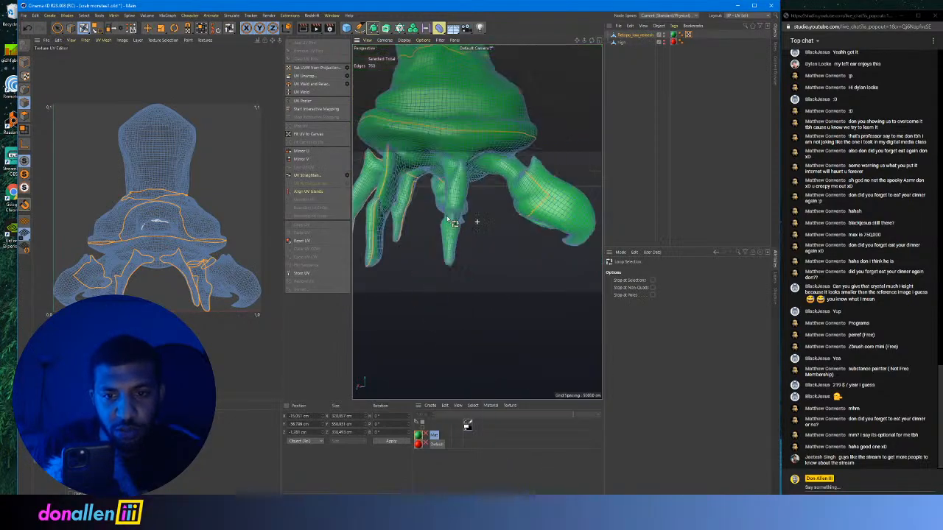
{"action": "left_click_drag", "start_coordinate": [478, 221], "coordinate": [480, 280], "text": "alt"}
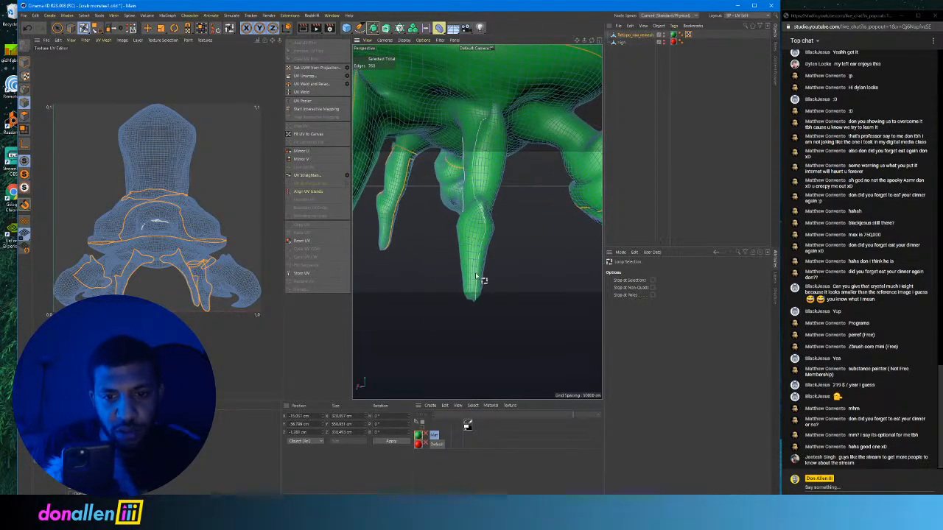
{"action": "left_click_drag", "start_coordinate": [520, 210], "coordinate": [498, 235], "text": "alt"}
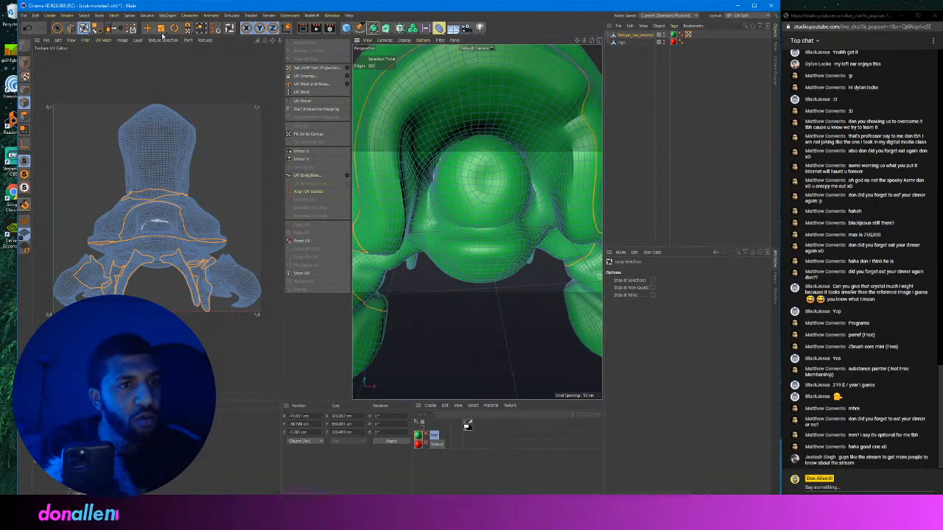
With Path Selection, add a vertical edge path along the back of the tower between its base seam and its tip.
{"action": "left_click", "coordinate": [71, 28]}
{"action": "left_click_drag", "start_coordinate": [492, 177], "coordinate": [512, 196], "text": "alt"}
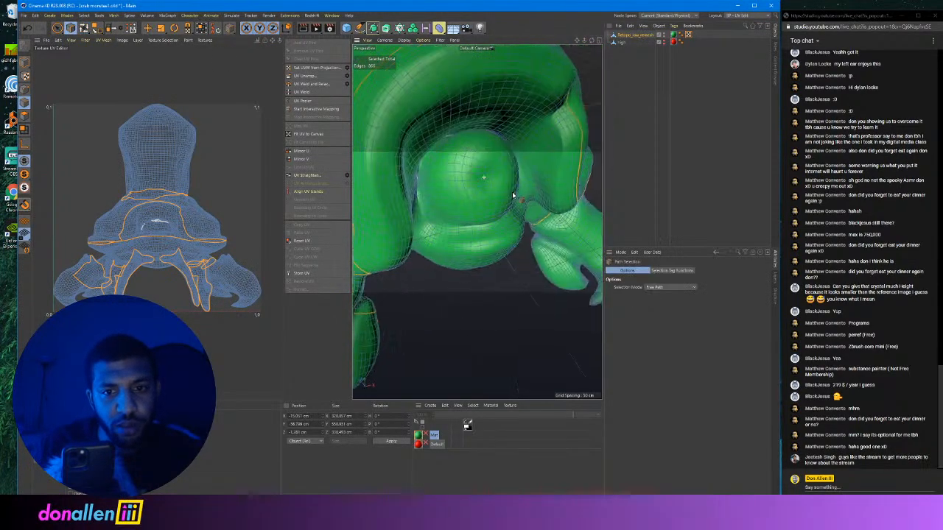
{"action": "right_click_drag", "start_coordinate": [493, 173], "coordinate": [423, 174], "text": "alt"}
{"action": "left_click_drag", "start_coordinate": [472, 173], "coordinate": [497, 236], "text": "alt"}
{"action": "right_click_drag", "start_coordinate": [496, 185], "coordinate": [530, 185], "text": "alt"}
{"action": "left_click_drag", "start_coordinate": [468, 185], "coordinate": [516, 192], "text": "alt"}
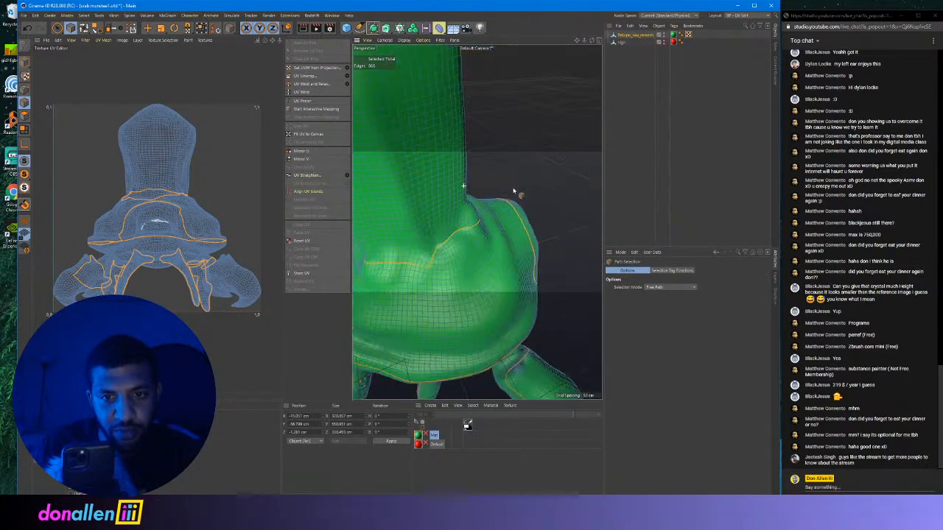
{"action": "right_click_drag", "start_coordinate": [516, 191], "coordinate": [472, 193], "text": "alt"}
{"action": "left_click_drag", "start_coordinate": [477, 222], "coordinate": [501, 228], "text": "alt"}
{"action": "right_click_drag", "start_coordinate": [480, 202], "coordinate": [493, 204], "text": "alt"}
{"action": "middle_click_drag", "start_coordinate": [493, 204], "coordinate": [537, 234], "text": "alt"}
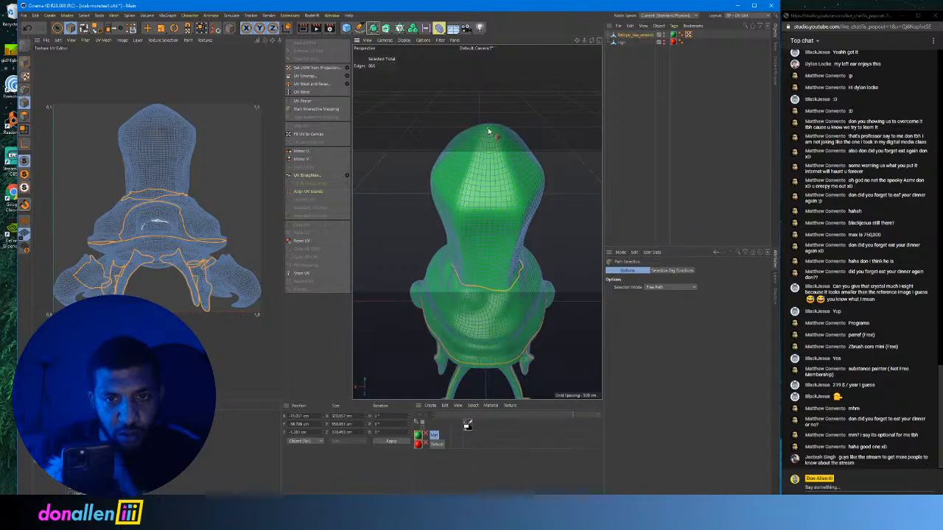
{"action": "right_click_drag", "start_coordinate": [472, 289], "coordinate": [522, 282], "text": "alt"}
{"action": "left_click", "coordinate": [469, 282], "text": "shift"}
{"action": "right_click_drag", "start_coordinate": [508, 248], "coordinate": [420, 250], "text": "alt"}
{"action": "left_click_drag", "start_coordinate": [493, 228], "coordinate": [453, 204], "text": "alt"}
{"action": "right_click_drag", "start_coordinate": [483, 205], "coordinate": [500, 204], "text": "alt"}
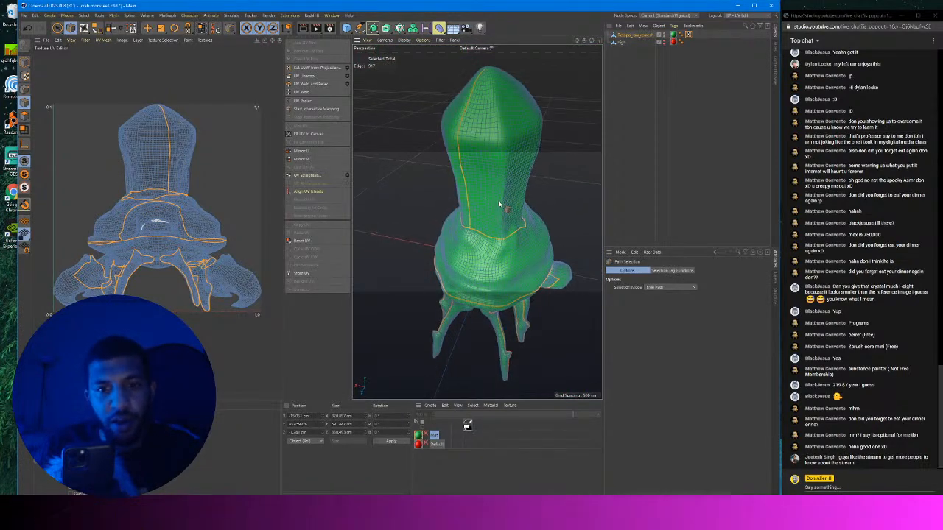
Add an edge path down the back of the shell from the tower's base seam to the rim seam.
{"action": "left_click_drag", "start_coordinate": [499, 204], "coordinate": [482, 189], "text": "alt"}
{"action": "right_click_drag", "start_coordinate": [447, 177], "coordinate": [476, 220], "text": "alt"}
{"action": "right_click_drag", "start_coordinate": [472, 148], "coordinate": [413, 156], "text": "alt"}
{"action": "left_click_drag", "start_coordinate": [394, 149], "coordinate": [452, 150], "text": "alt"}
{"action": "right_click_drag", "start_coordinate": [452, 150], "coordinate": [487, 158], "text": "alt"}
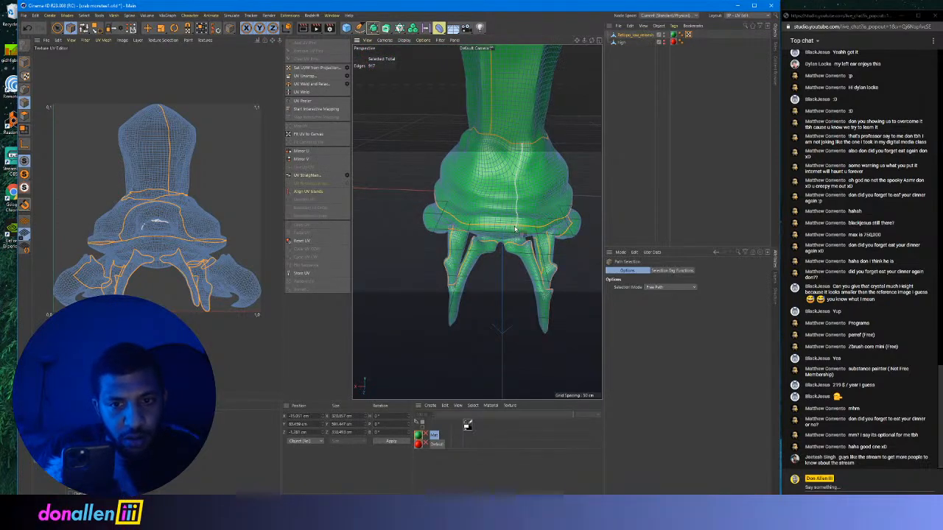
{"action": "right_click_drag", "start_coordinate": [519, 227], "coordinate": [504, 221], "text": "alt"}
Add an edge path along the outer side of the first claw, starting at its tip and running toward the arm.
{"action": "left_click_drag", "start_coordinate": [503, 221], "coordinate": [419, 173], "text": "alt"}
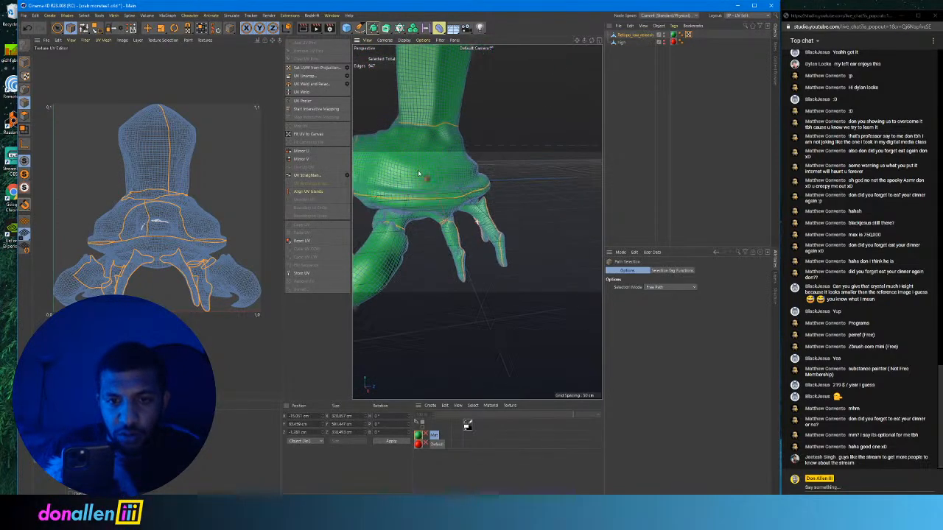
{"action": "right_click_drag", "start_coordinate": [433, 151], "coordinate": [472, 154], "text": "alt"}
{"action": "left_click_drag", "start_coordinate": [472, 153], "coordinate": [519, 159], "text": "alt"}
{"action": "right_click_drag", "start_coordinate": [520, 159], "coordinate": [496, 146], "text": "alt"}
{"action": "left_click_drag", "start_coordinate": [495, 147], "coordinate": [414, 126], "text": "alt"}
{"action": "right_click_drag", "start_coordinate": [413, 126], "coordinate": [520, 179], "text": "alt"}
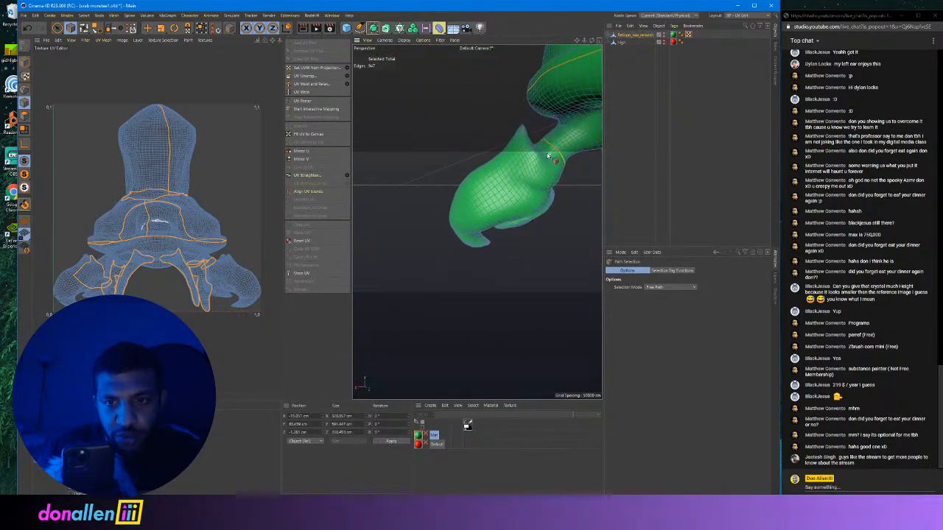
{"action": "left_click_drag", "start_coordinate": [550, 154], "coordinate": [437, 209], "text": "alt"}
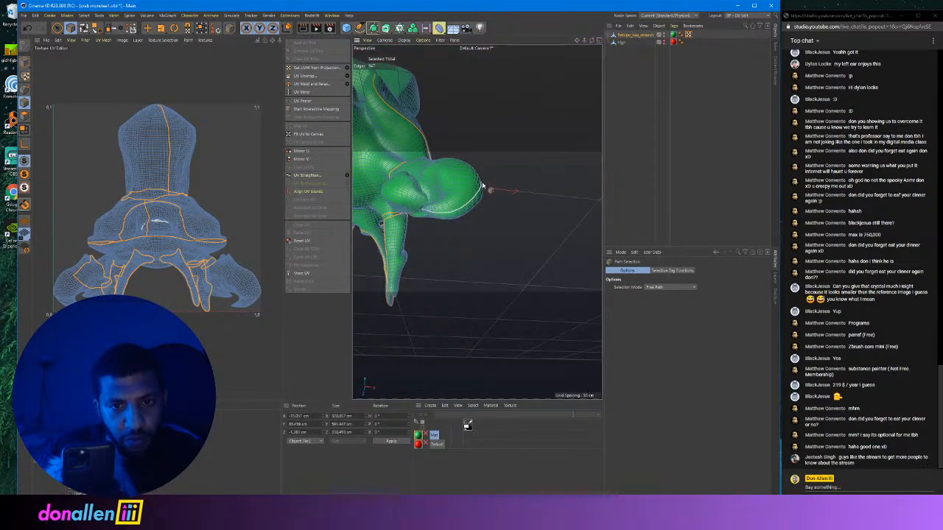
{"action": "left_click_drag", "start_coordinate": [486, 192], "coordinate": [403, 278], "text": "alt"}
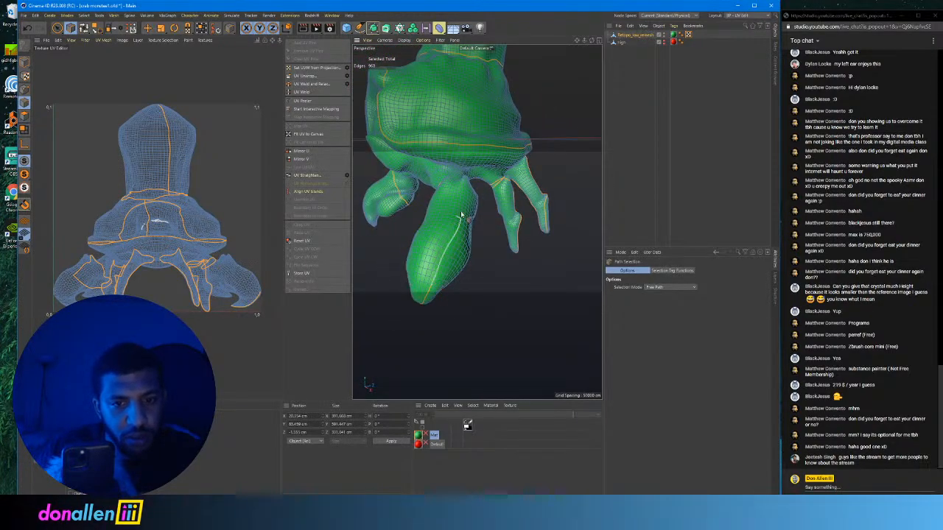
{"action": "left_click_drag", "start_coordinate": [467, 187], "coordinate": [407, 306], "text": "alt"}
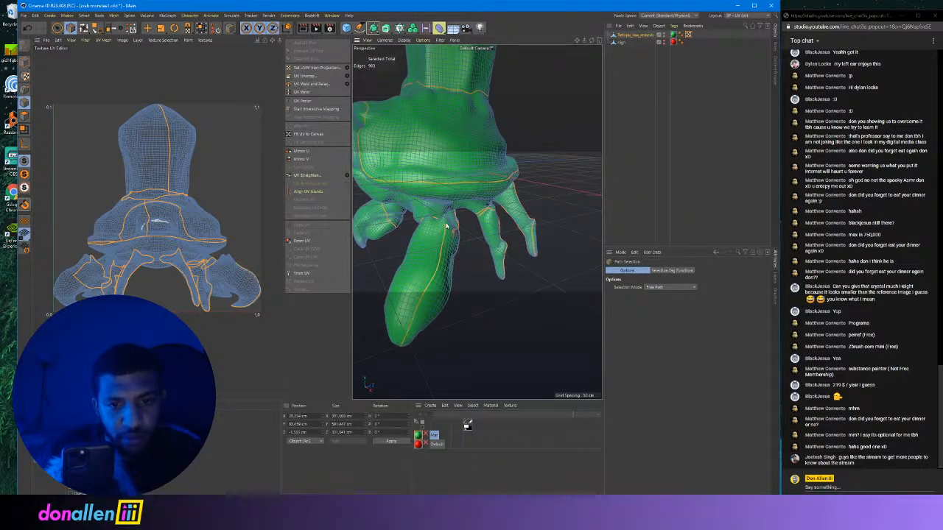
Extend the first claw's edge path past the spike at its base to the seam loop around the arm.
{"action": "left_click_drag", "start_coordinate": [446, 227], "coordinate": [381, 327], "text": "alt"}
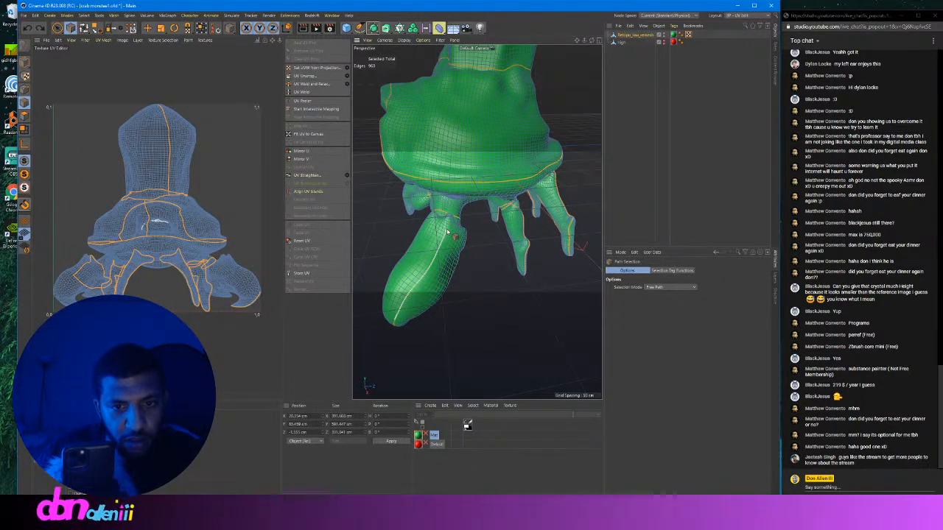
{"action": "scroll", "coordinate": [446, 232], "scroll_direction": "up", "scroll_amount": 6}
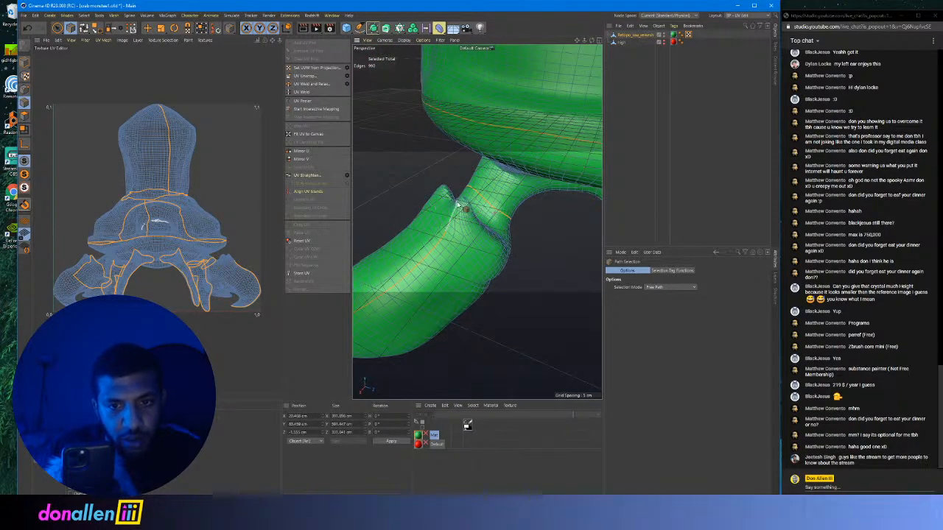
{"action": "left_click_drag", "start_coordinate": [464, 203], "coordinate": [414, 204], "text": "alt"}
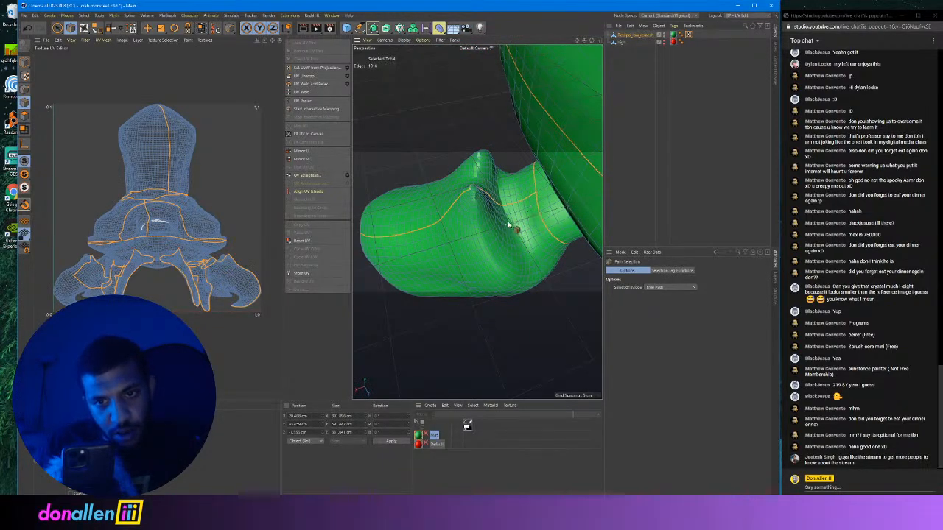
Add an edge path along the outer side of the opposite claw, from its tip toward the arm joint.
{"action": "right_click_drag", "start_coordinate": [508, 224], "coordinate": [515, 190], "text": "alt"}
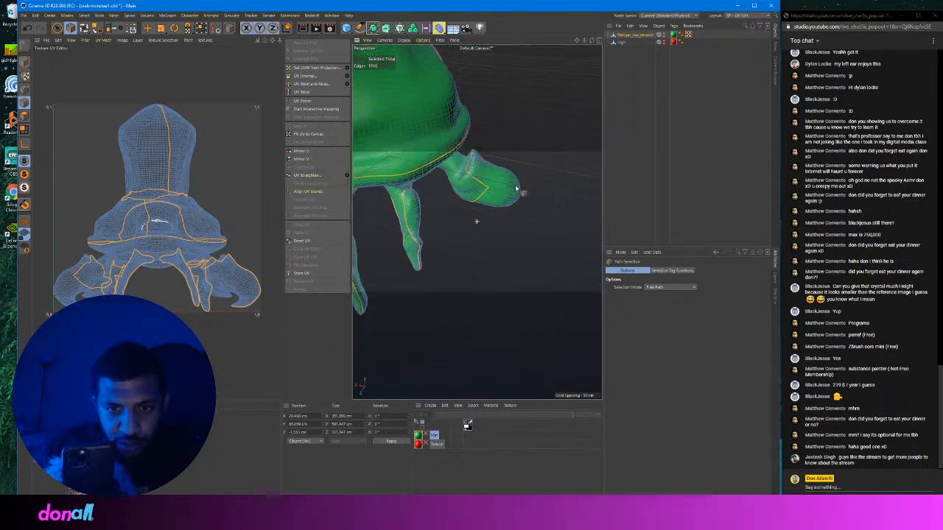
{"action": "left_click_drag", "start_coordinate": [516, 188], "coordinate": [526, 185], "text": "alt"}
{"action": "middle_click_drag", "start_coordinate": [526, 185], "coordinate": [400, 170], "text": "alt"}
{"action": "right_click_drag", "start_coordinate": [400, 170], "coordinate": [433, 168], "text": "alt"}
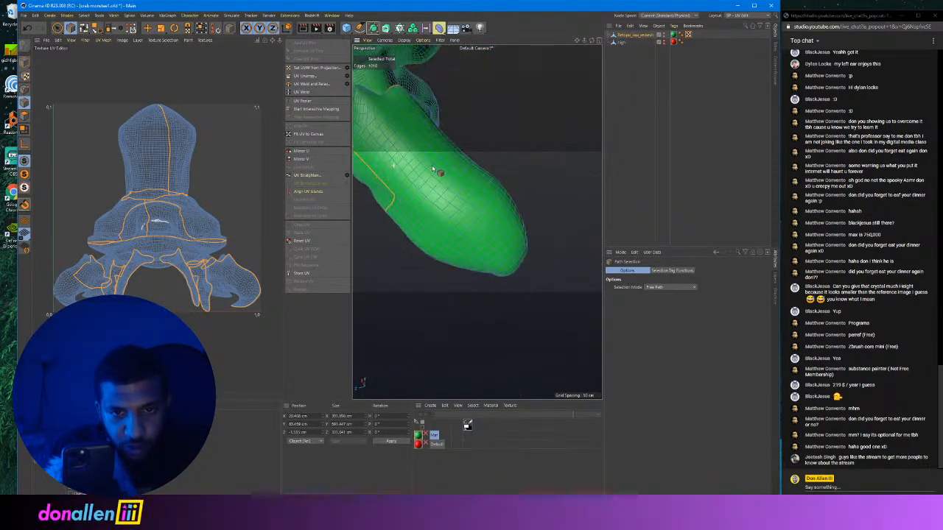
{"action": "middle_click_drag", "start_coordinate": [433, 169], "coordinate": [443, 210], "text": "alt"}
{"action": "left_click_drag", "start_coordinate": [474, 219], "coordinate": [446, 198], "text": "alt"}
{"action": "mouse_move", "coordinate": [451, 184]}
{"action": "right_mouse_down", "text": "alt"}
{"action": "mouse_move", "coordinate": [457, 221]}
{"action": "mouse_move", "coordinate": [461, 191]}
{"action": "right_mouse_up", "text": "alt"}
{"action": "left_click_drag", "start_coordinate": [421, 191], "coordinate": [496, 218], "text": "alt"}
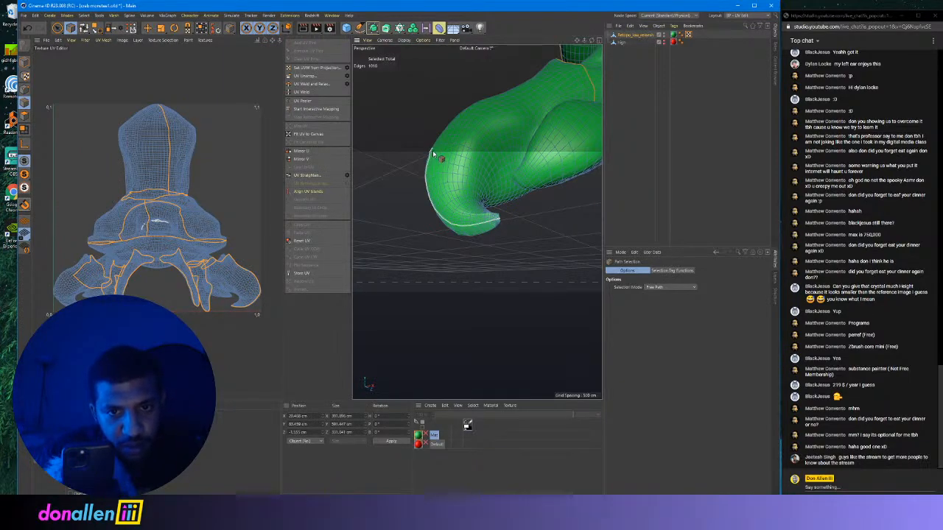
{"action": "left_click", "coordinate": [430, 153], "text": "shift"}
{"action": "mouse_move", "coordinate": [442, 147]}
{"action": "left_mouse_down", "text": "alt"}
{"action": "mouse_move", "coordinate": [447, 136]}
{"action": "mouse_move", "coordinate": [457, 228]}
{"action": "mouse_move", "coordinate": [469, 125]}
{"action": "mouse_move", "coordinate": [462, 183]}
{"action": "left_mouse_up", "text": "alt"}
{"action": "left_click", "coordinate": [469, 116]}
{"action": "right_click_drag", "start_coordinate": [461, 183], "coordinate": [506, 164], "text": "alt"}
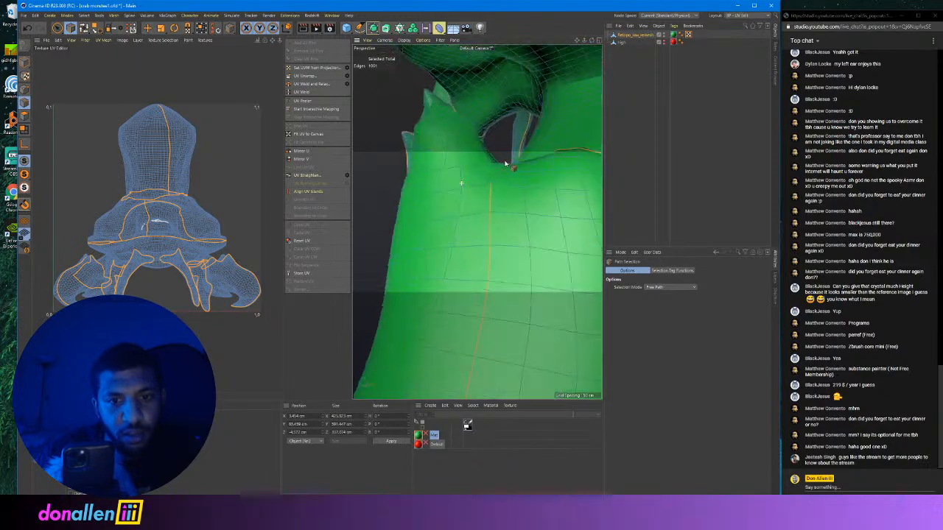
Extend the opposite claw's edge path across the claw base to join the seam loop around its arm.
{"action": "left_click_drag", "start_coordinate": [505, 164], "coordinate": [454, 253], "text": "alt"}
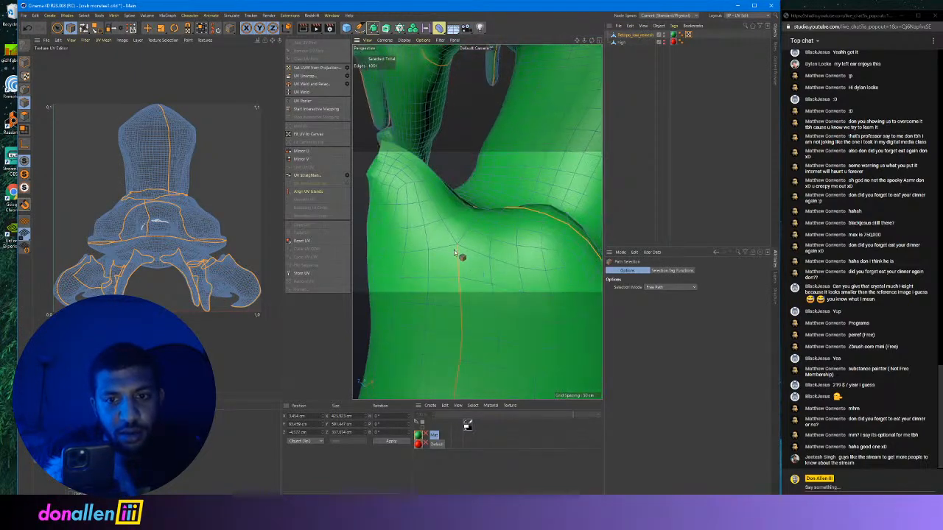
{"action": "left_click", "coordinate": [490, 215]}
{"action": "mouse_move", "coordinate": [490, 215]}
{"action": "left_mouse_down", "text": "alt"}
{"action": "mouse_move", "coordinate": [480, 257]}
{"action": "mouse_move", "coordinate": [488, 217]}
{"action": "left_mouse_up", "text": "alt"}
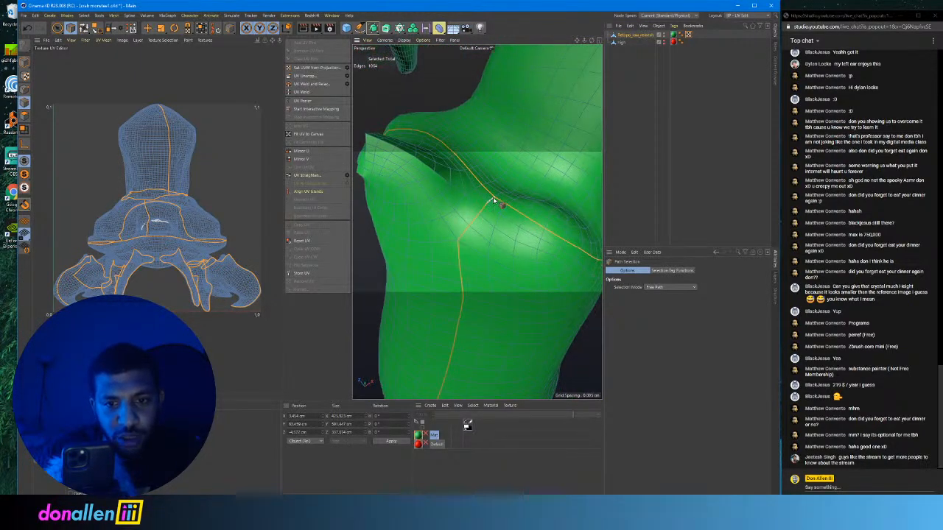
{"action": "left_click", "coordinate": [494, 200]}
{"action": "right_click_drag", "start_coordinate": [493, 199], "coordinate": [473, 202], "text": "alt"}
{"action": "mouse_move", "coordinate": [477, 222]}
{"action": "left_mouse_down", "text": "alt"}
{"action": "mouse_move", "coordinate": [442, 191]}
{"action": "mouse_move", "coordinate": [438, 146]}
{"action": "mouse_move", "coordinate": [472, 132]}
{"action": "mouse_move", "coordinate": [476, 170]}
{"action": "left_mouse_up", "text": "alt"}
{"action": "scroll", "coordinate": [478, 131], "scroll_direction": "up", "scroll_amount": 5}
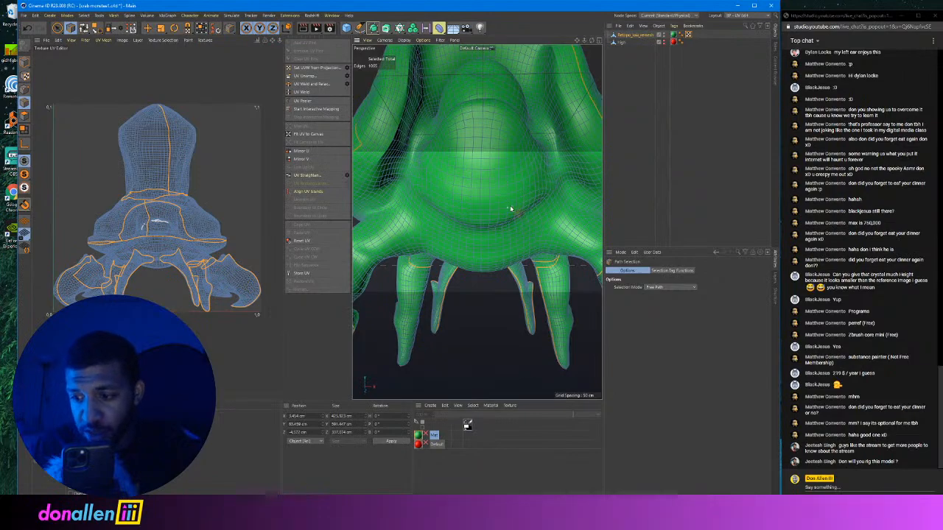
Examine the front opening of the shell and the rounded head inside it for possible seam placement.
{"action": "left_click_drag", "start_coordinate": [544, 213], "coordinate": [481, 271], "text": "alt"}
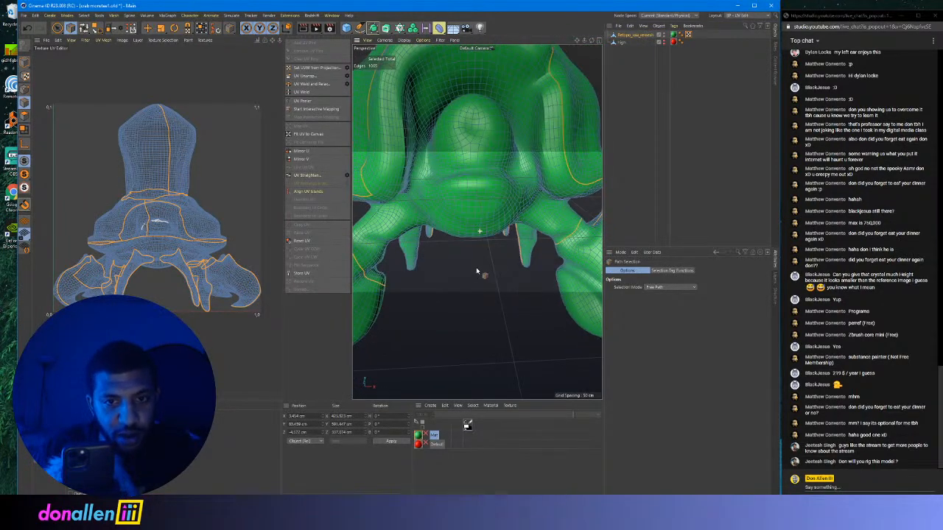
{"action": "middle_click", "coordinate": [498, 193]}
{"action": "left_click", "coordinate": [473, 41]}
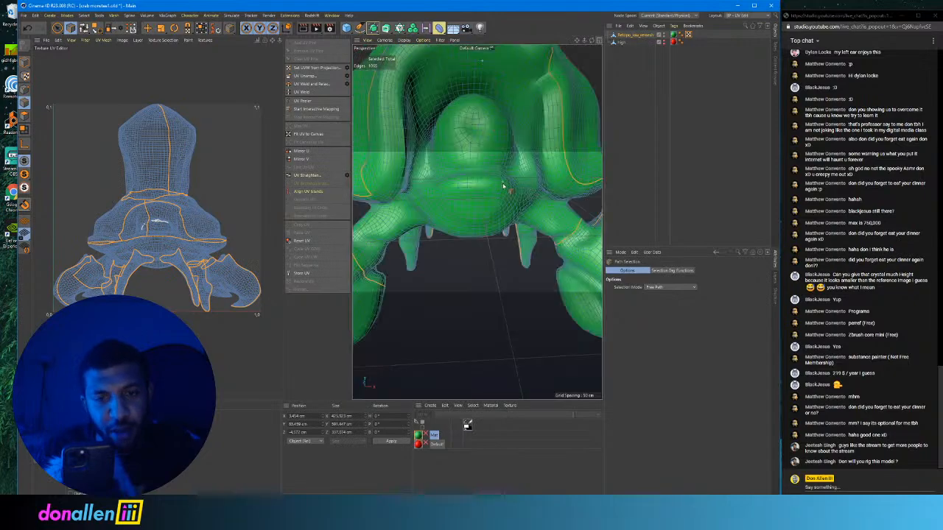
{"action": "left_click_drag", "start_coordinate": [506, 185], "coordinate": [471, 229], "text": "alt"}
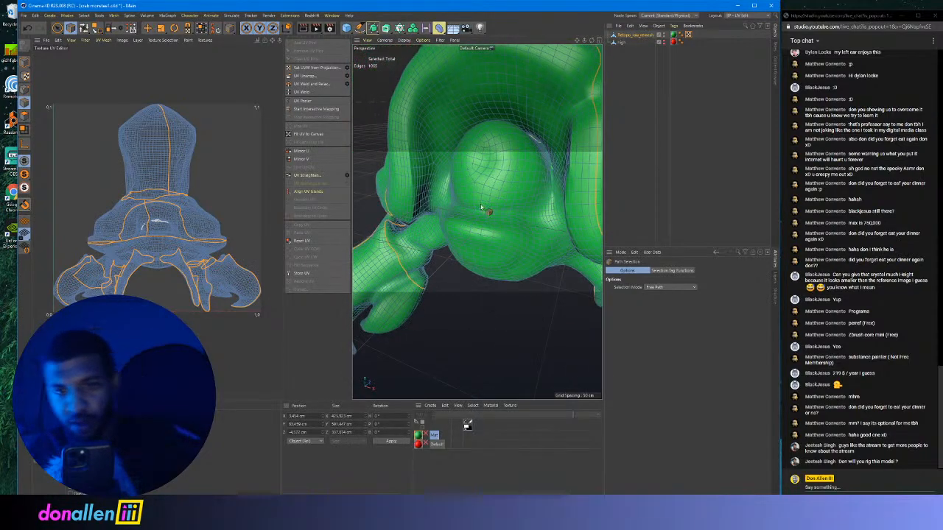
{"action": "scroll", "coordinate": [531, 215], "scroll_direction": "up", "scroll_amount": 2}
{"action": "left_click_drag", "start_coordinate": [532, 215], "coordinate": [536, 167], "text": "alt"}
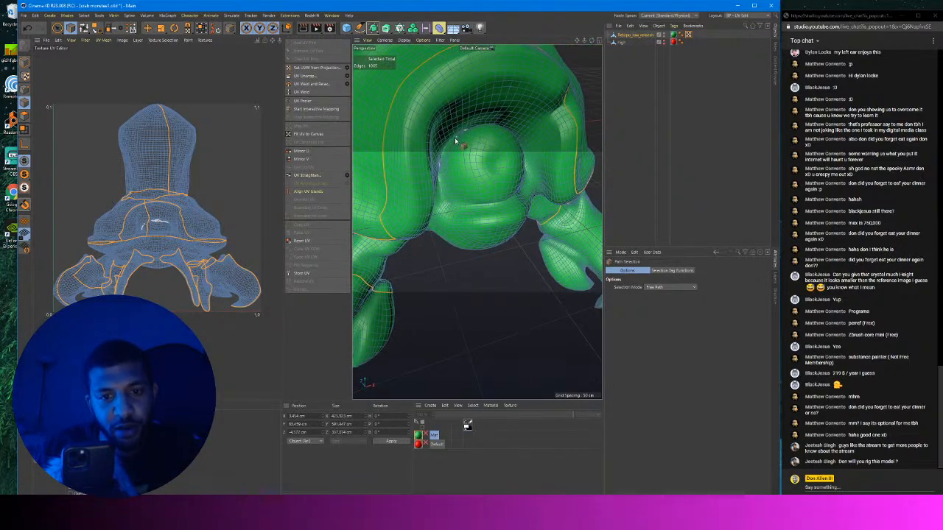
{"action": "left_click_drag", "start_coordinate": [448, 141], "coordinate": [472, 259], "text": "alt"}
{"action": "left_click_drag", "start_coordinate": [460, 182], "coordinate": [427, 210], "text": "alt"}
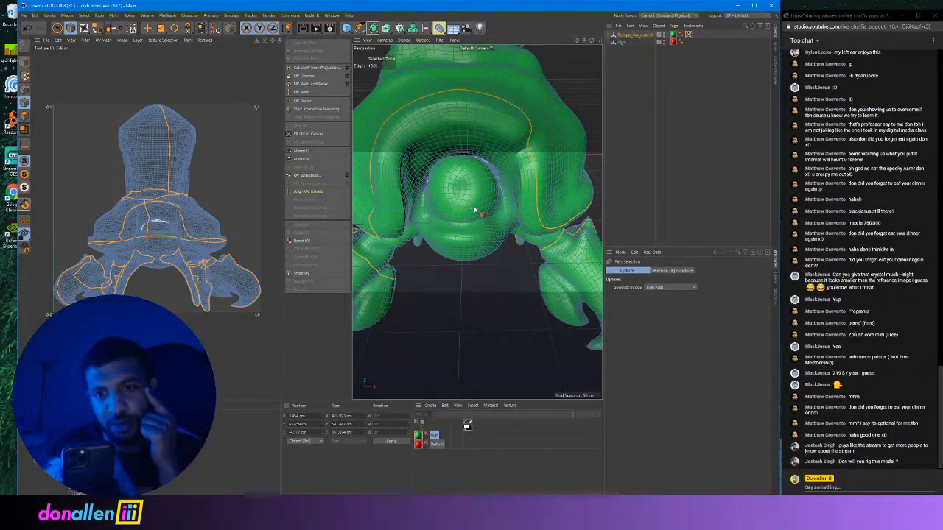
{"action": "left_click_drag", "start_coordinate": [486, 173], "coordinate": [433, 167], "text": "alt"}
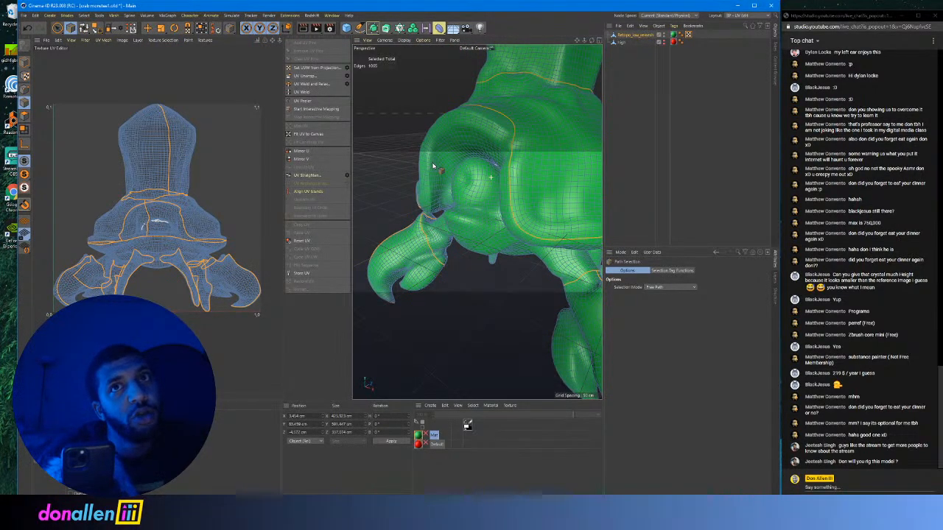
{"action": "left_click_drag", "start_coordinate": [433, 167], "coordinate": [472, 202], "text": "alt"}
Check the selected seams around the whole body, including the tower, shell, claws and legs.
{"action": "right_click", "coordinate": [484, 188]}
{"action": "right_click_drag", "start_coordinate": [472, 189], "coordinate": [395, 201], "text": "alt"}
{"action": "left_click_drag", "start_coordinate": [395, 201], "coordinate": [357, 203], "text": "alt"}
{"action": "mouse_move", "coordinate": [412, 228]}
{"action": "right_mouse_down", "text": "alt"}
{"action": "mouse_move", "coordinate": [436, 227]}
{"action": "mouse_move", "coordinate": [428, 230]}
{"action": "right_mouse_up", "text": "alt"}
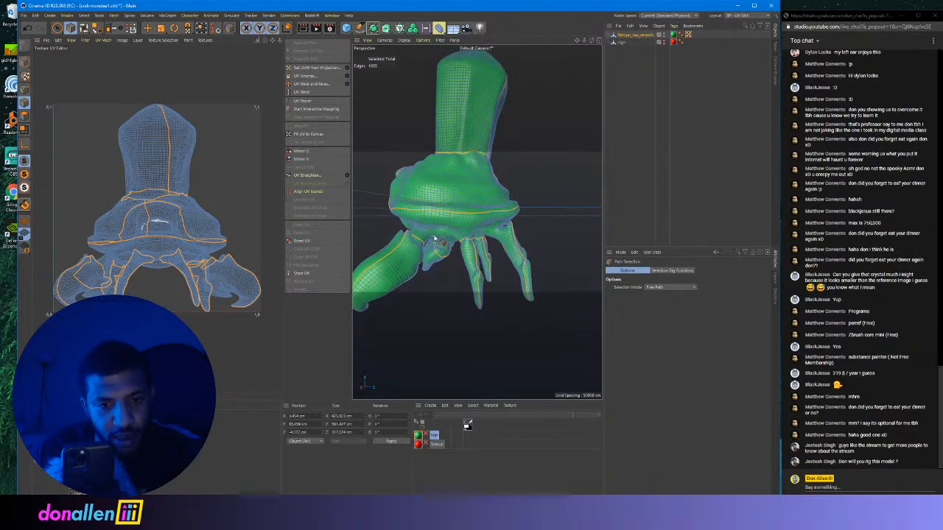
{"action": "left_click_drag", "start_coordinate": [416, 225], "coordinate": [497, 238], "text": "alt"}
{"action": "right_click_drag", "start_coordinate": [496, 238], "coordinate": [453, 202], "text": "alt"}
{"action": "left_click_drag", "start_coordinate": [453, 203], "coordinate": [507, 194], "text": "alt"}
{"action": "right_click_drag", "start_coordinate": [507, 194], "coordinate": [467, 204], "text": "alt"}
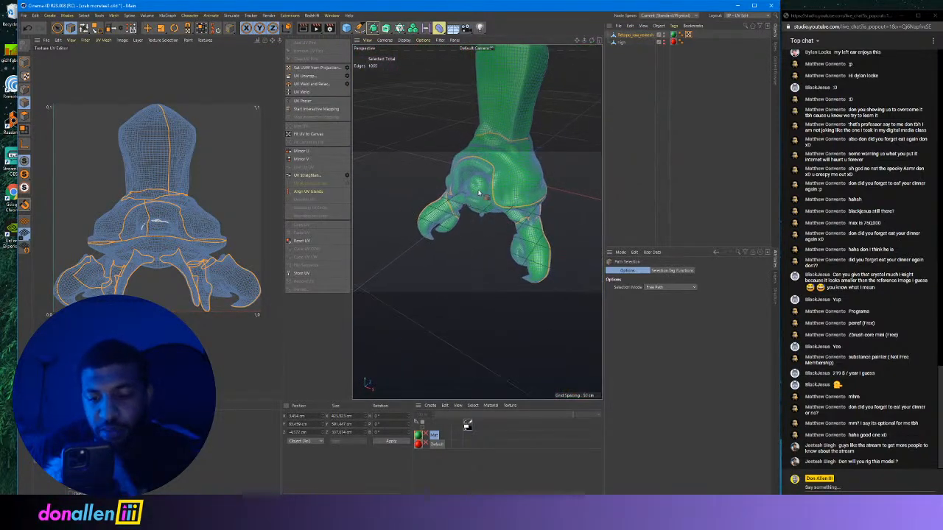
Unwrap the crab monster's UVs along the selected seam edges.
{"action": "mouse_move", "coordinate": [467, 204]}
{"action": "left_mouse_down", "text": "alt"}
{"action": "mouse_move", "coordinate": [520, 190]}
{"action": "mouse_move", "coordinate": [480, 191]}
{"action": "left_mouse_up", "text": "alt"}
{"action": "right_click_drag", "start_coordinate": [480, 191], "coordinate": [496, 193], "text": "alt"}
{"action": "left_click_drag", "start_coordinate": [496, 194], "coordinate": [478, 199], "text": "alt"}
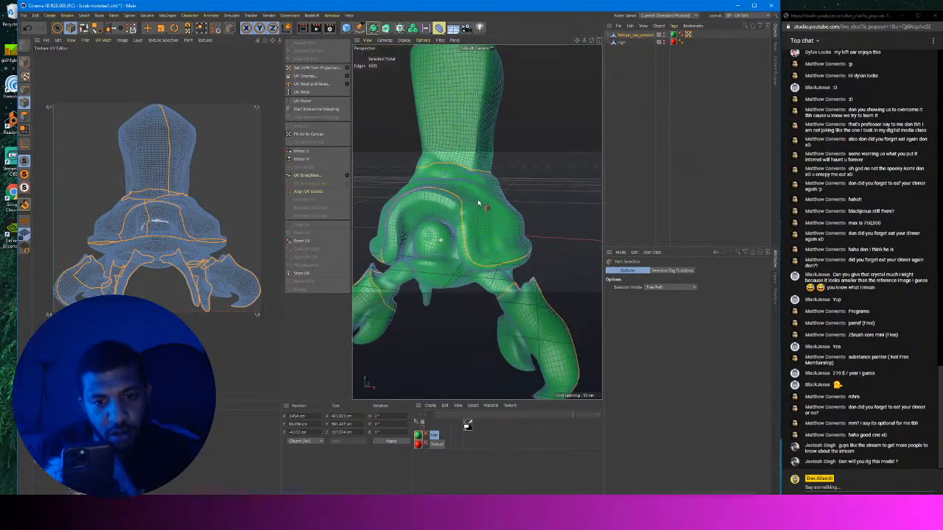
{"action": "left_click", "coordinate": [302, 75]}
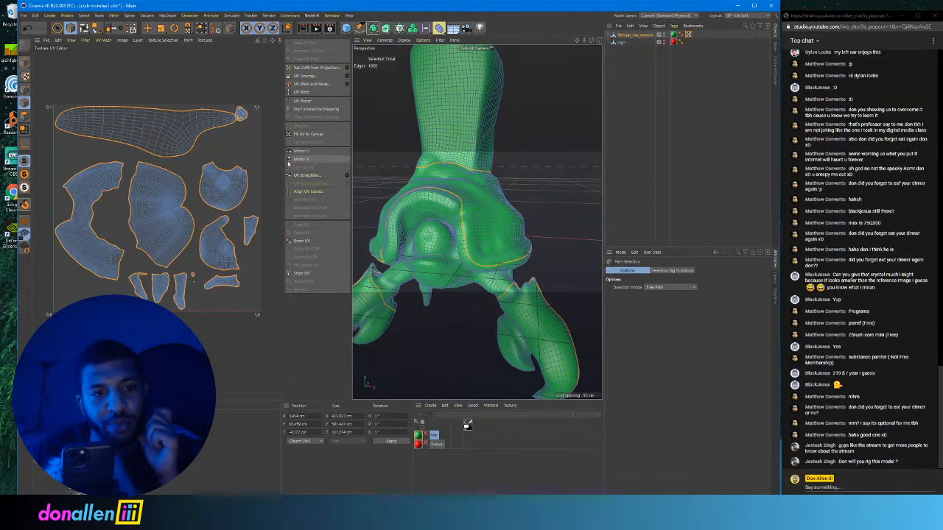
Examine the unwrapped UV islands of the tower, shell, claws and legs for shape, size and distortion.
{"action": "left_click_drag", "start_coordinate": [353, 159], "coordinate": [508, 159]}
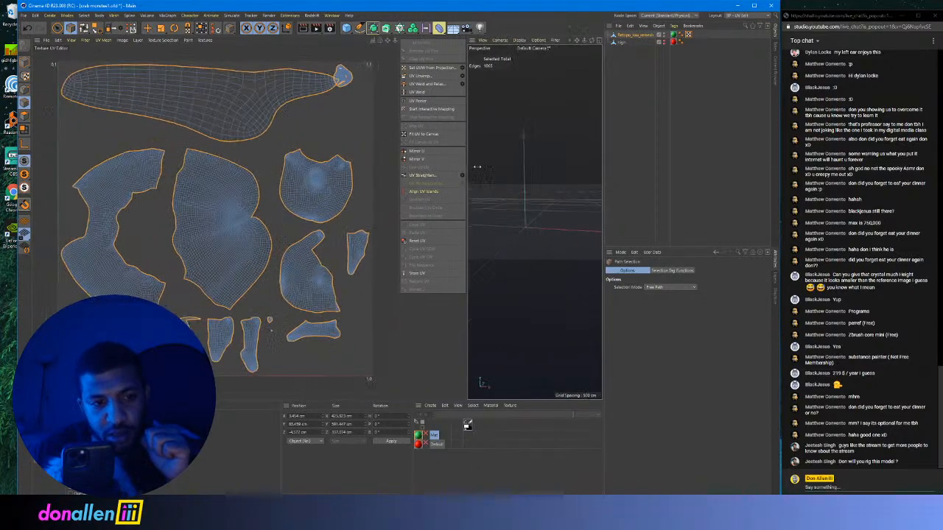
{"action": "scroll", "coordinate": [235, 184], "scroll_direction": "up", "scroll_amount": 6}
{"action": "scroll", "coordinate": [207, 190], "scroll_direction": "down", "scroll_amount": 6}
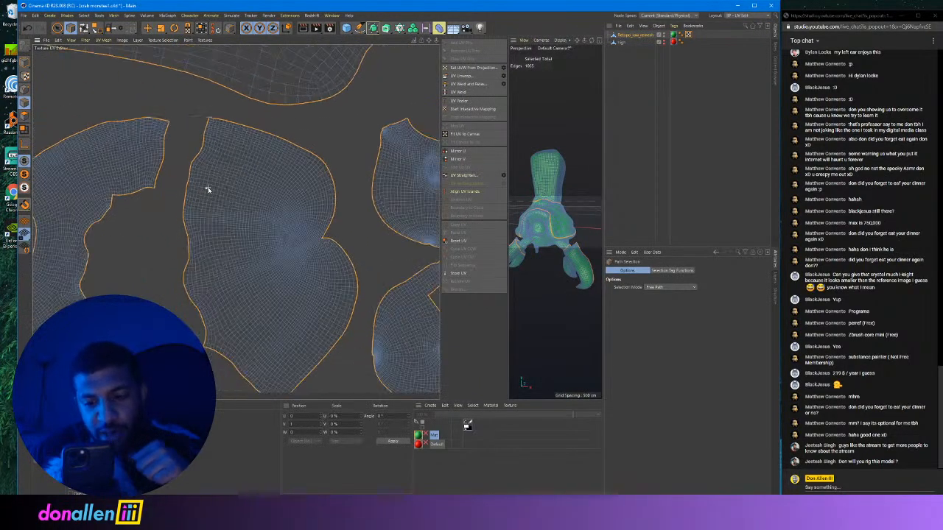
{"action": "scroll", "coordinate": [304, 276], "scroll_direction": "up", "scroll_amount": 5}
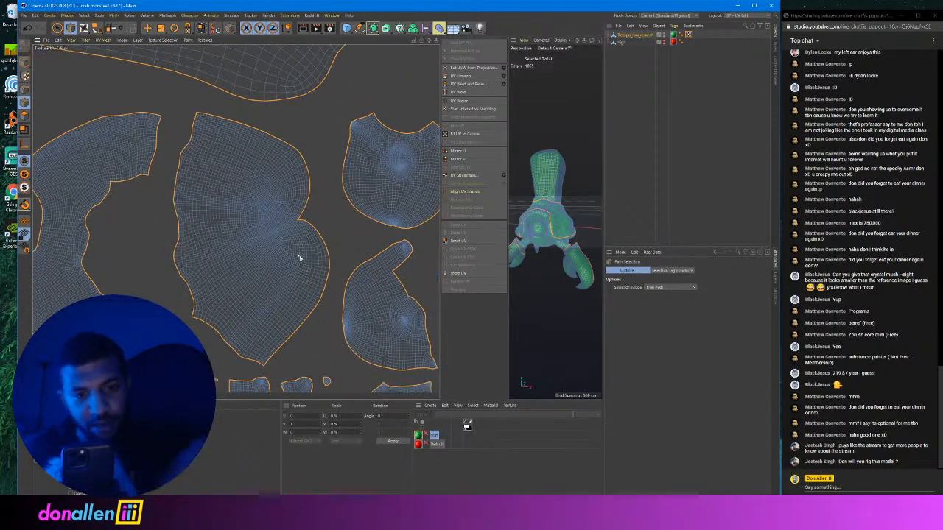
{"action": "scroll", "coordinate": [288, 269], "scroll_direction": "down", "scroll_amount": 4}
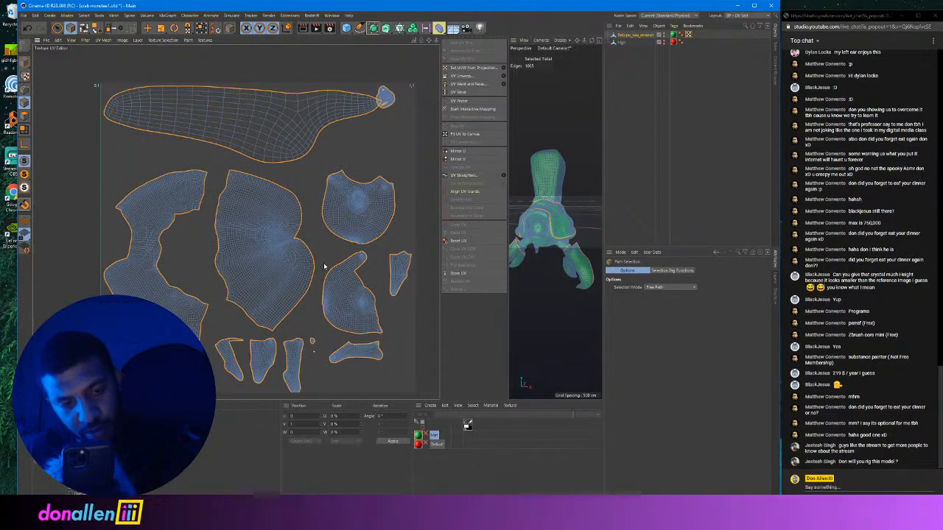
{"action": "scroll", "coordinate": [336, 247], "scroll_direction": "up", "scroll_amount": 2}
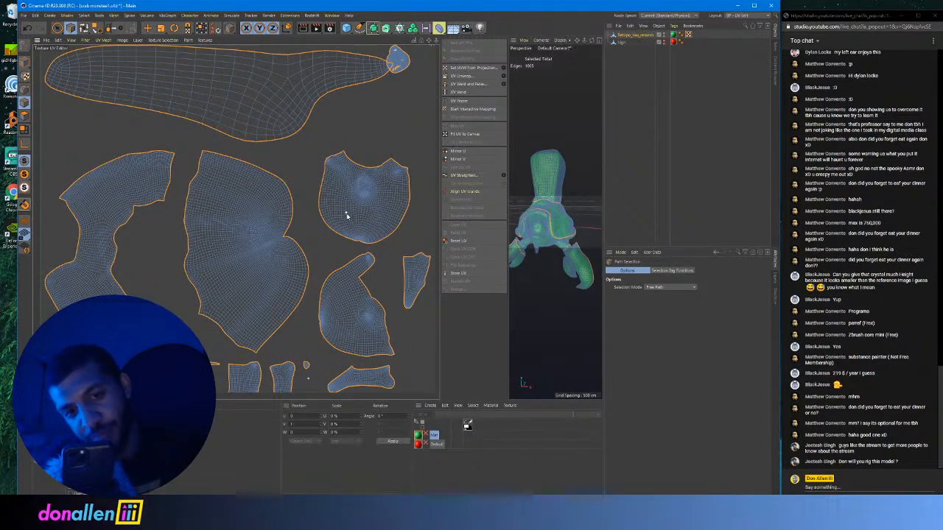
{"action": "scroll", "coordinate": [346, 214], "scroll_direction": "down", "scroll_amount": 3}
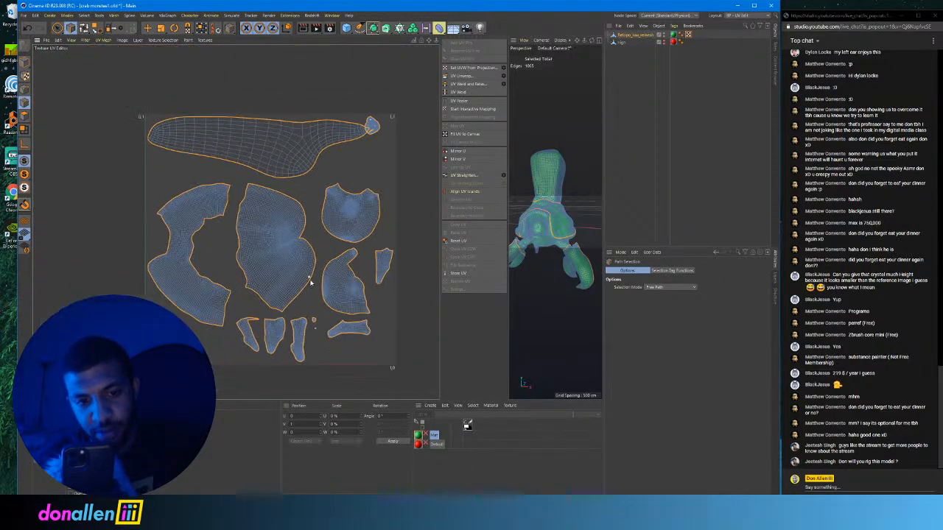
{"action": "scroll", "coordinate": [313, 346], "scroll_direction": "up", "scroll_amount": 1}
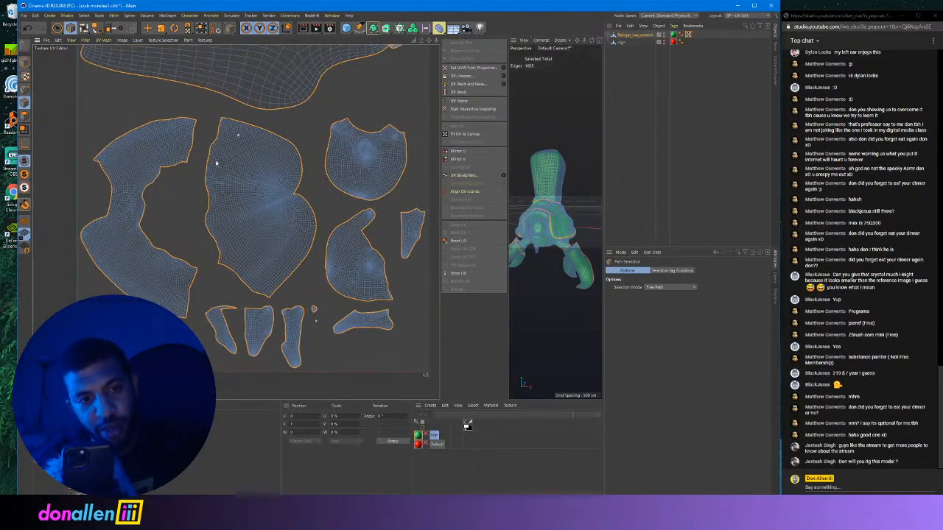
{"action": "scroll", "coordinate": [331, 197], "scroll_direction": "down", "scroll_amount": 1}
{"action": "scroll", "coordinate": [361, 172], "scroll_direction": "up", "scroll_amount": 8}
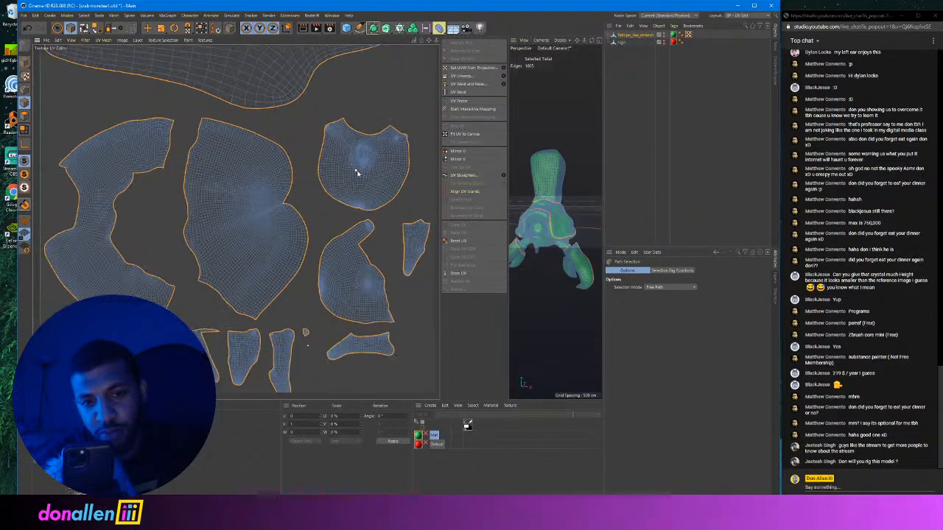
{"action": "scroll", "coordinate": [320, 259], "scroll_direction": "down", "scroll_amount": 8}
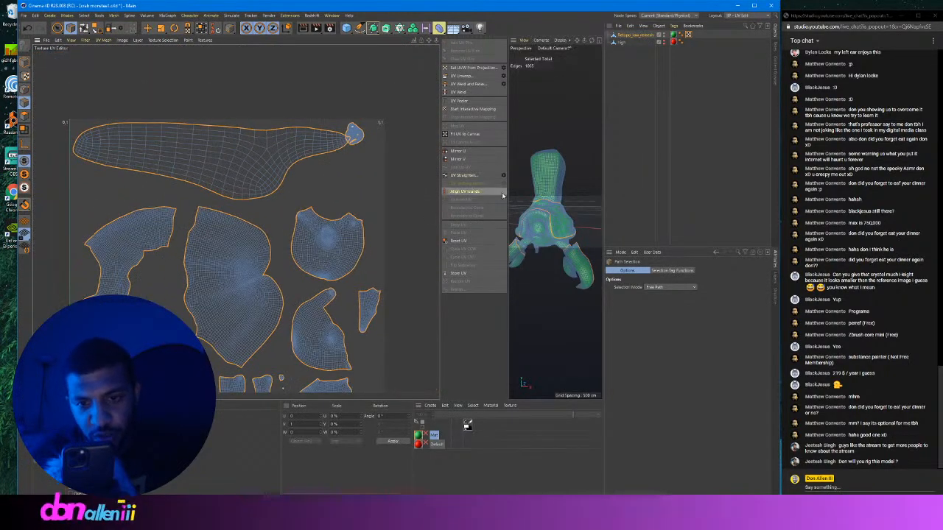
Select the edges of the small island overlapping the tower island's narrow end to locate it on the model, and clear the selection.
{"action": "left_click_drag", "start_coordinate": [509, 192], "coordinate": [349, 192]}
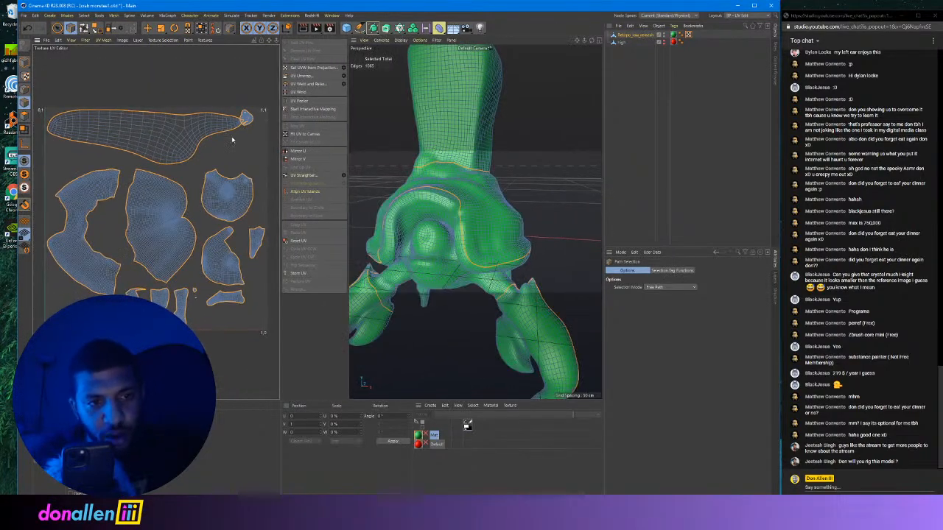
{"action": "scroll", "coordinate": [250, 124], "scroll_direction": "up", "scroll_amount": 8}
{"action": "scroll", "coordinate": [251, 124], "scroll_direction": "up", "scroll_amount": 3}
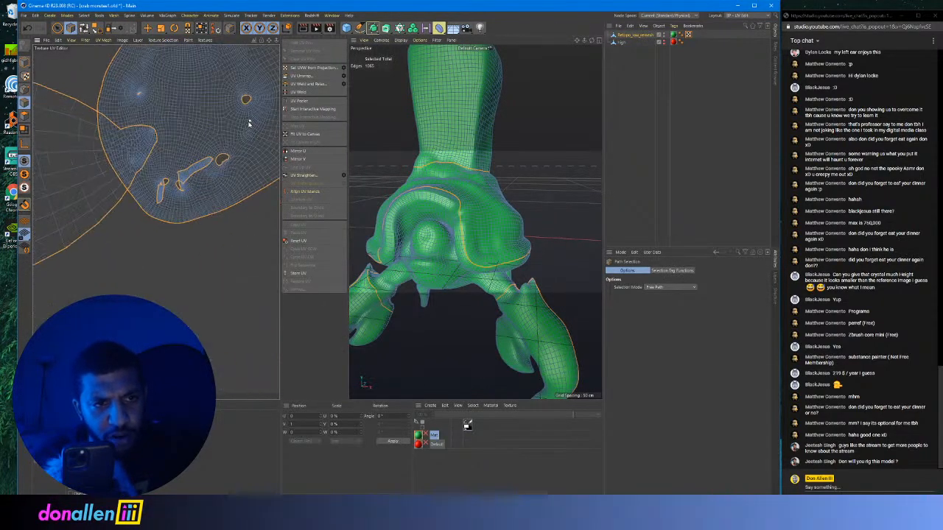
{"action": "scroll", "coordinate": [208, 125], "scroll_direction": "up", "scroll_amount": 3}
{"action": "scroll", "coordinate": [196, 131], "scroll_direction": "down", "scroll_amount": 6}
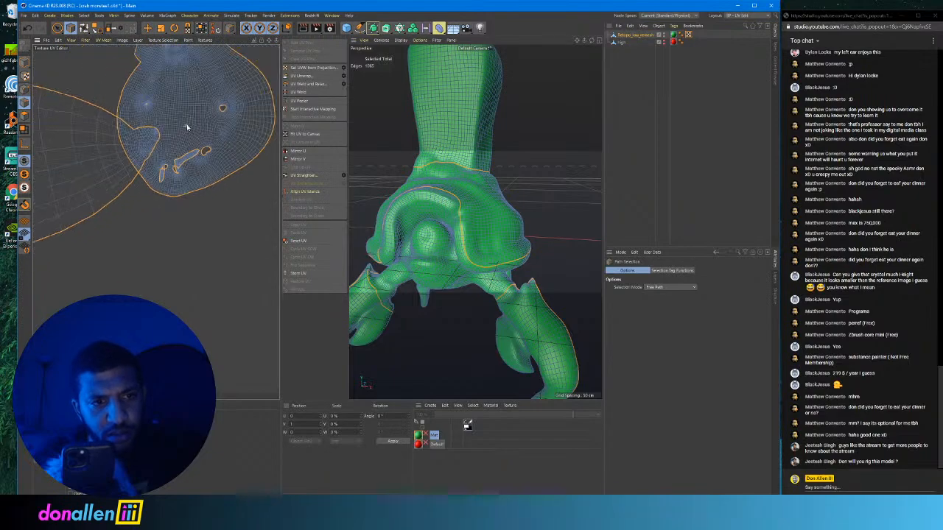
{"action": "left_click", "coordinate": [57, 27]}
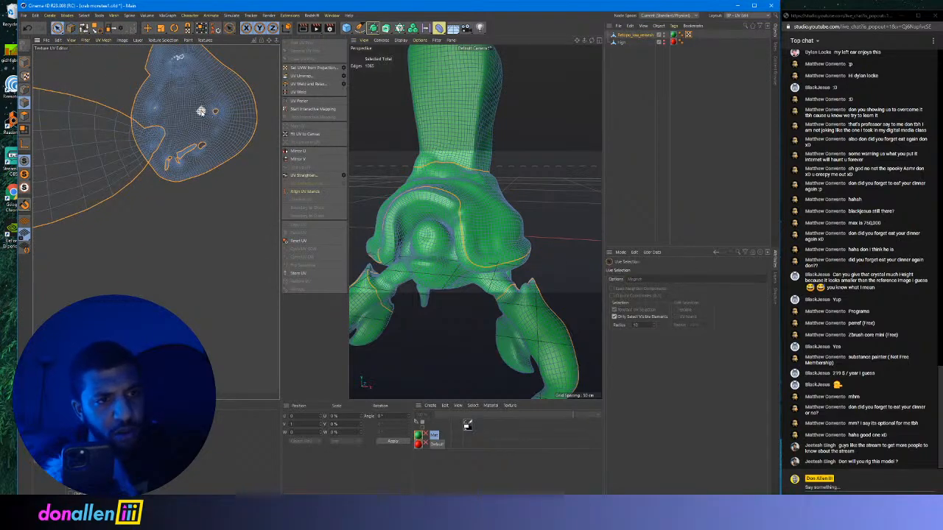
{"action": "double_click", "coordinate": [202, 110]}
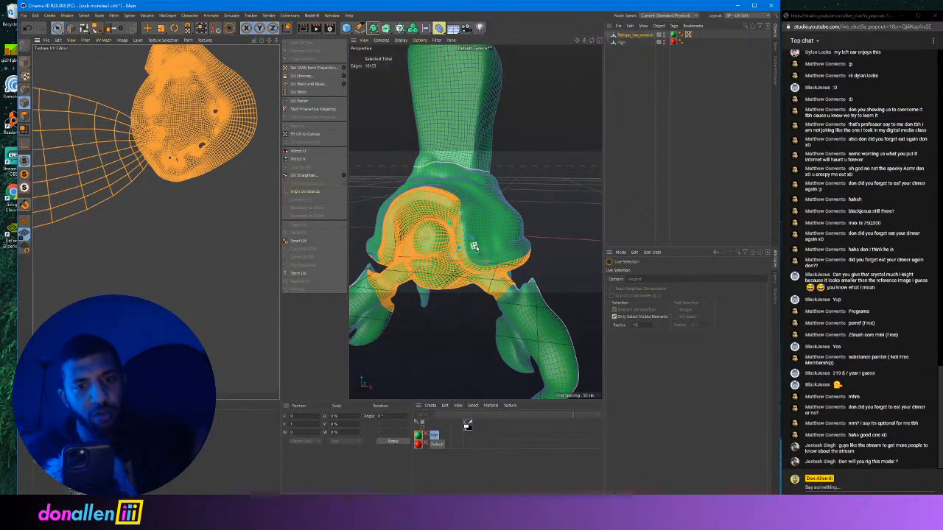
{"action": "left_click", "coordinate": [203, 232]}
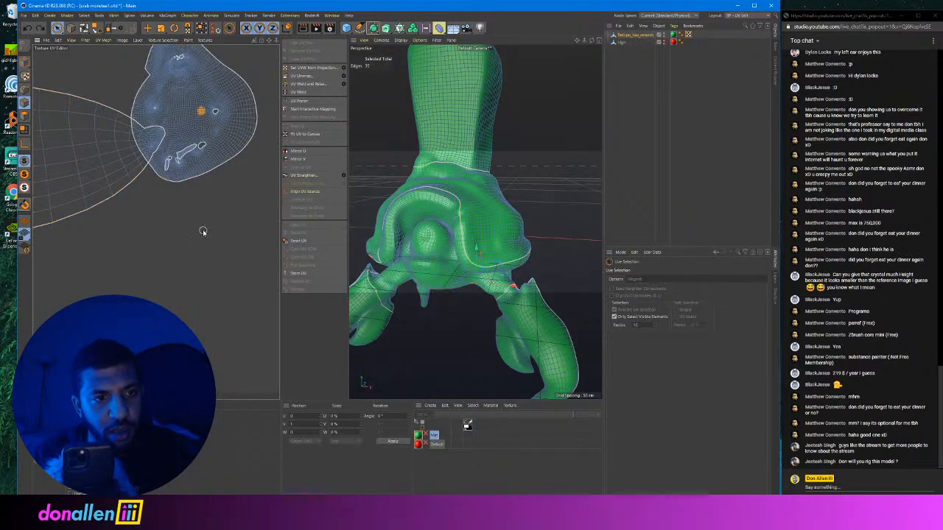
Select the same UV island in polygon mode and check which body parts it covers, including the underside and legs.
{"action": "scroll", "coordinate": [229, 210], "scroll_direction": "down", "scroll_amount": 2}
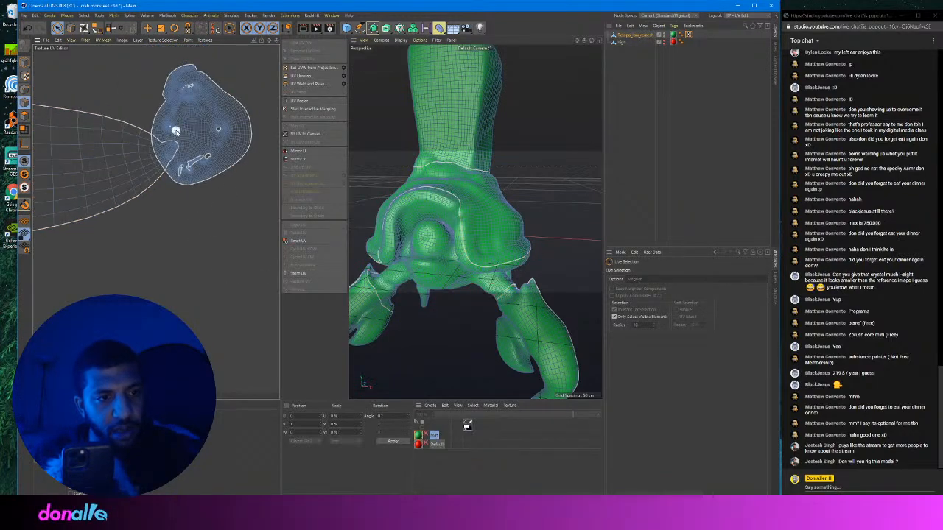
{"action": "left_click", "coordinate": [24, 115]}
{"action": "double_click", "coordinate": [200, 120]}
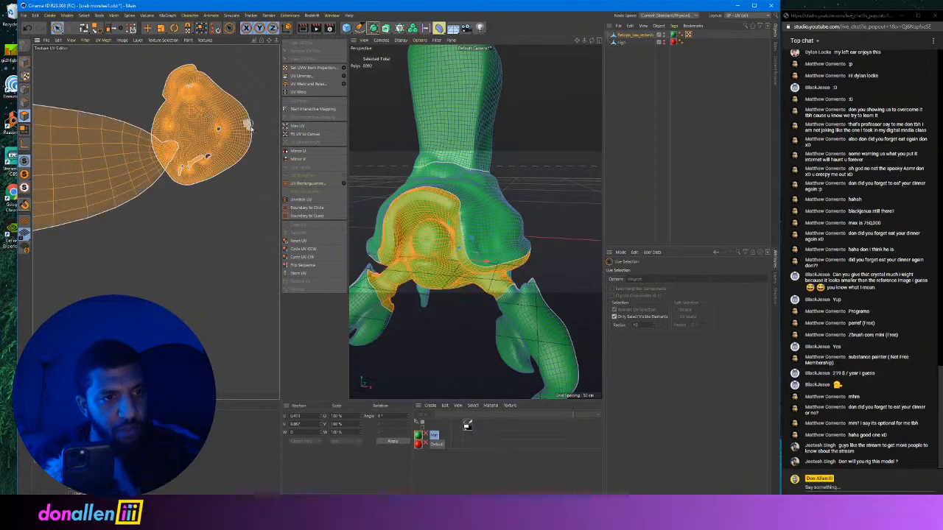
{"action": "left_click", "coordinate": [253, 89]}
{"action": "double_click", "coordinate": [207, 101]}
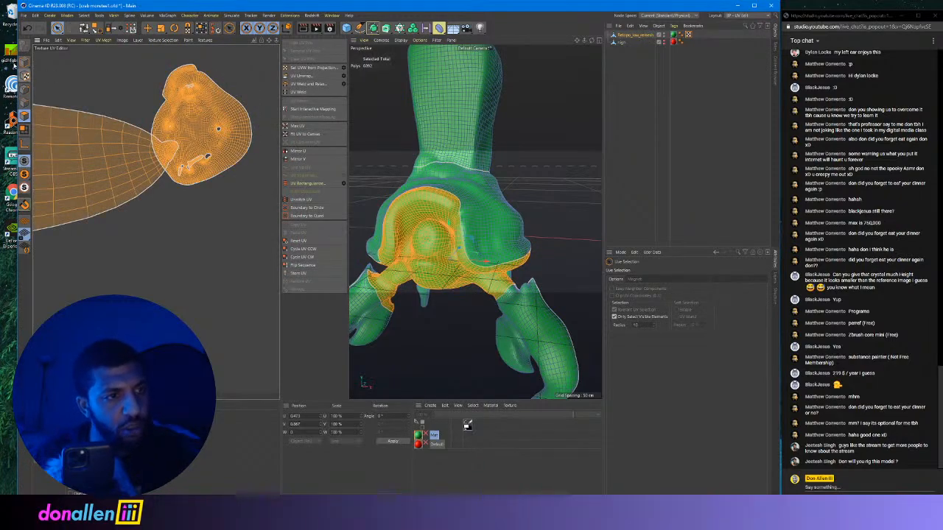
{"action": "left_click", "coordinate": [24, 63]}
{"action": "left_click", "coordinate": [24, 116]}
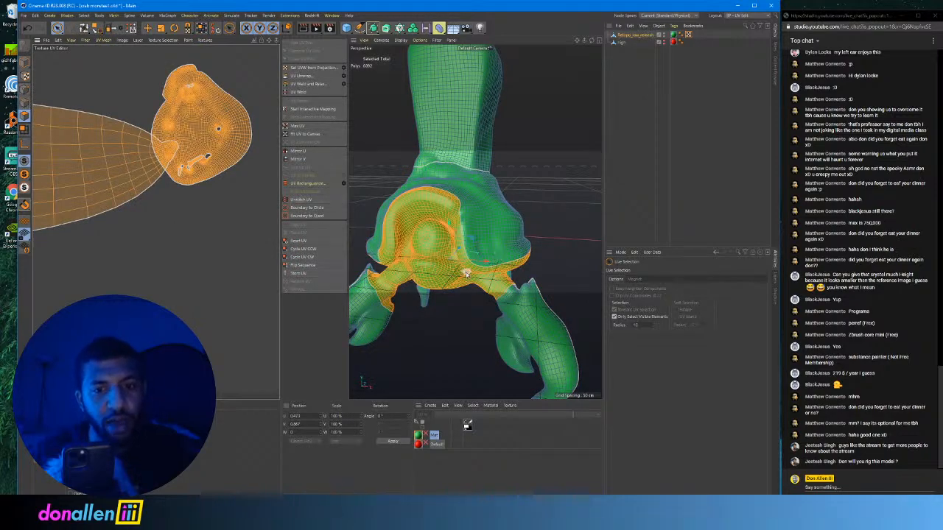
{"action": "left_click_drag", "start_coordinate": [466, 273], "coordinate": [461, 178], "text": "alt"}
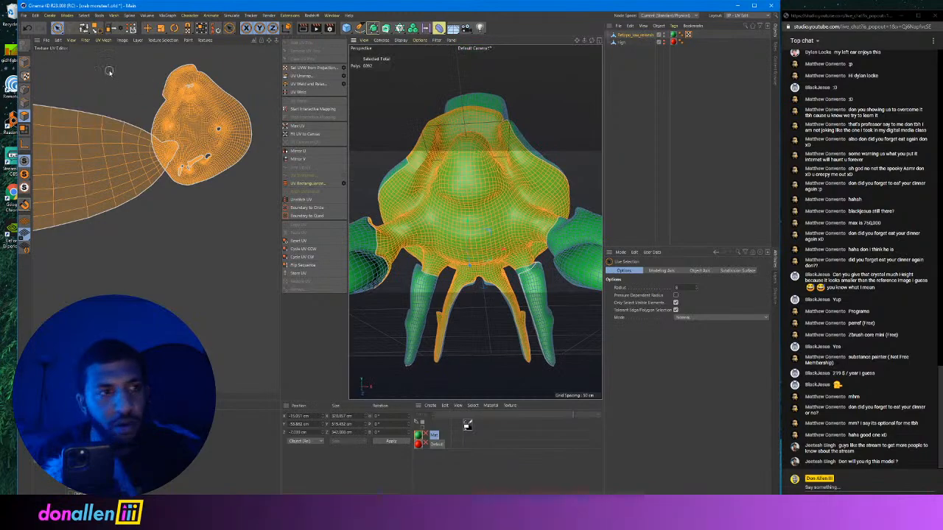
Return to edge mode with Path Selection and examine the shell's front opening and head for an additional seam.
{"action": "left_click", "coordinate": [24, 102]}
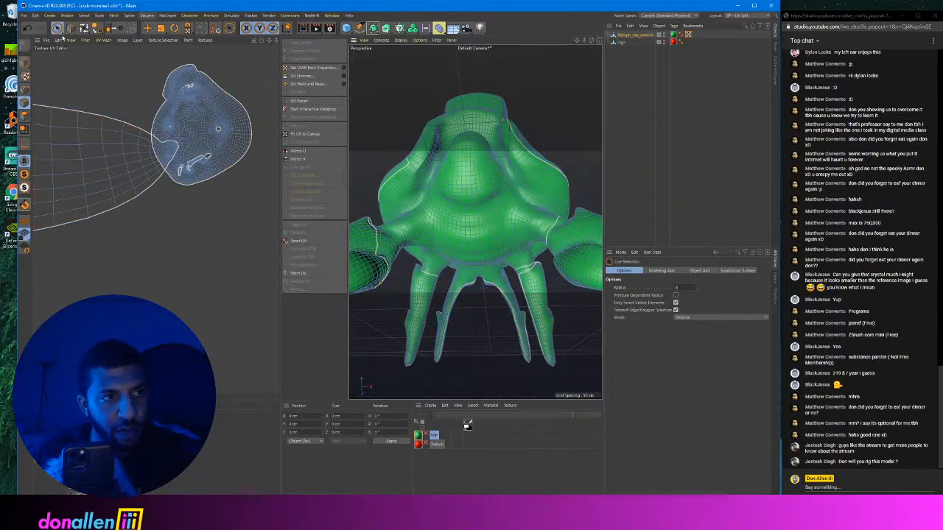
{"action": "left_click", "coordinate": [71, 28]}
{"action": "left_click_drag", "start_coordinate": [464, 169], "coordinate": [456, 98], "text": "alt"}
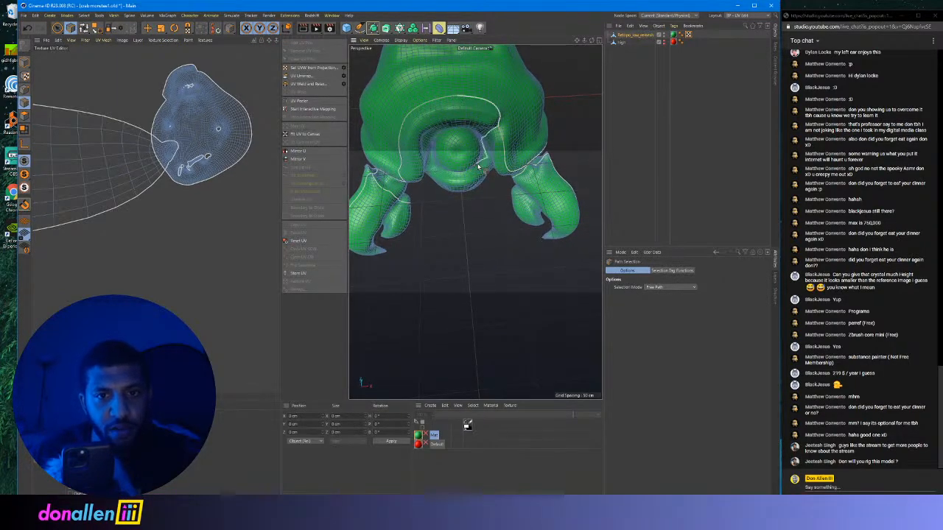
{"action": "left_click_drag", "start_coordinate": [472, 179], "coordinate": [467, 152], "text": "alt"}
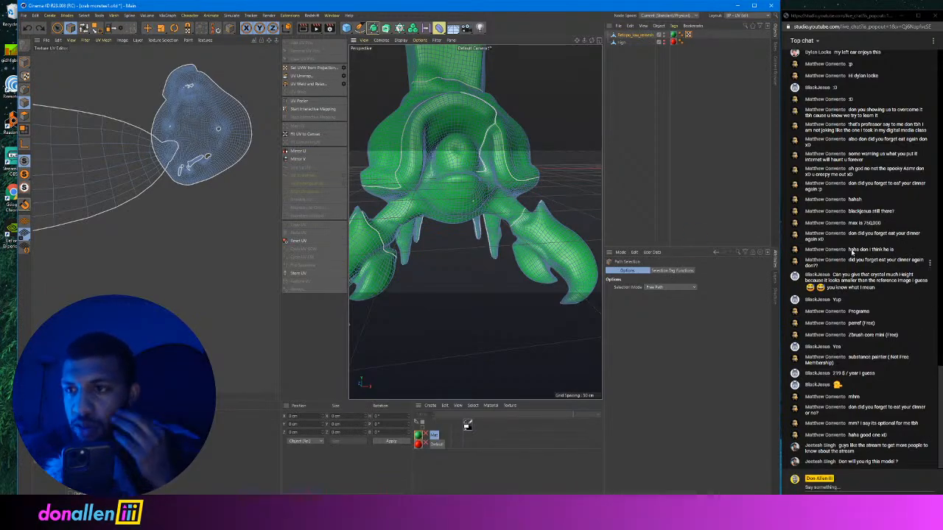
Switch the stream's chat window from Top chat to Live chat.
{"action": "left_click", "coordinate": [807, 41]}
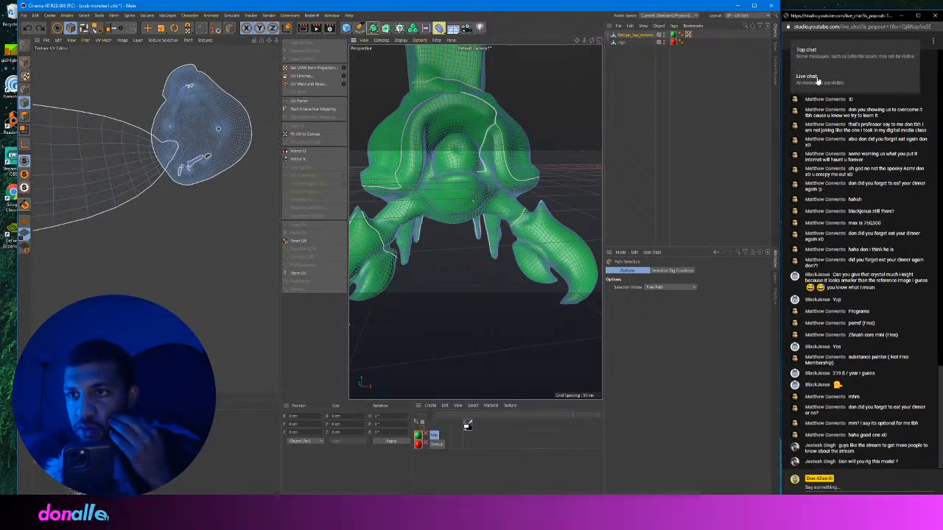
{"action": "left_click", "coordinate": [819, 81]}
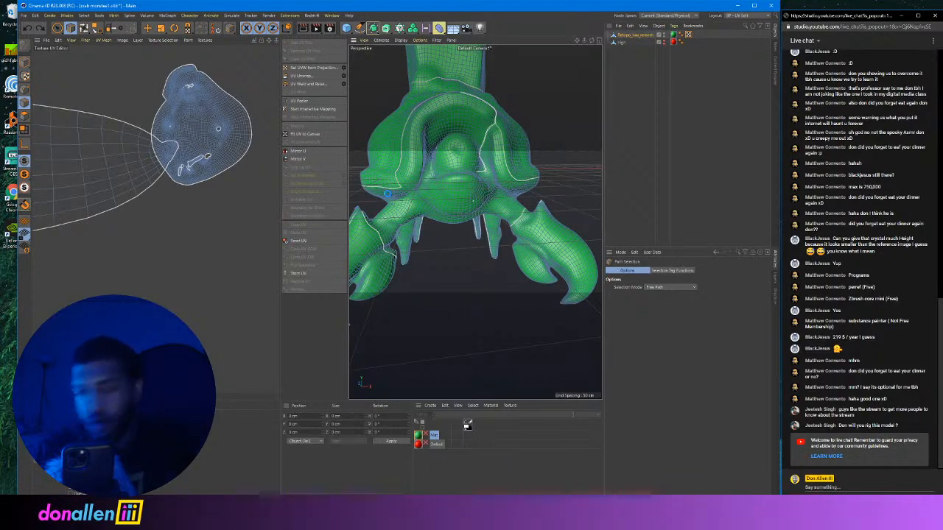
End the unresponsive Cinema 4D process in Task Manager and close Task Manager.
{"action": "left_click", "coordinate": [451, 94]}
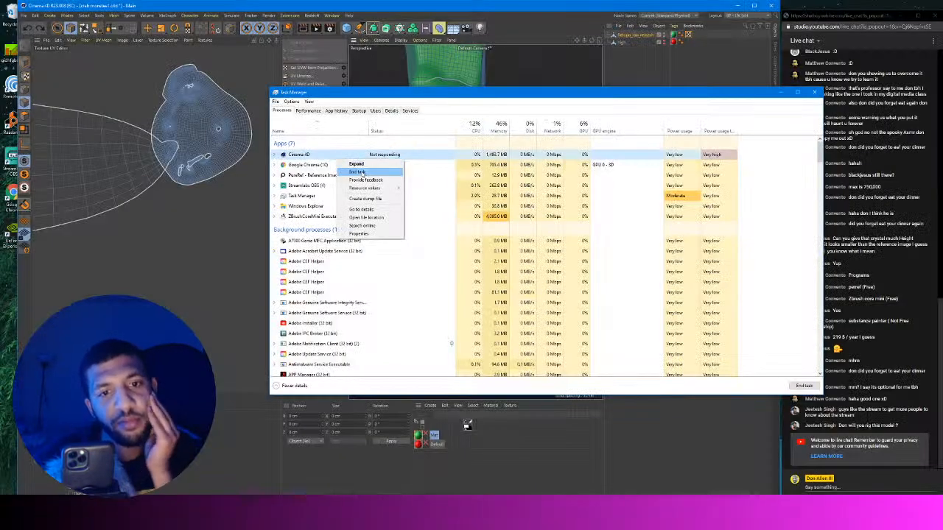
{"action": "left_click", "coordinate": [350, 170]}
{"action": "left_click", "coordinate": [814, 94]}
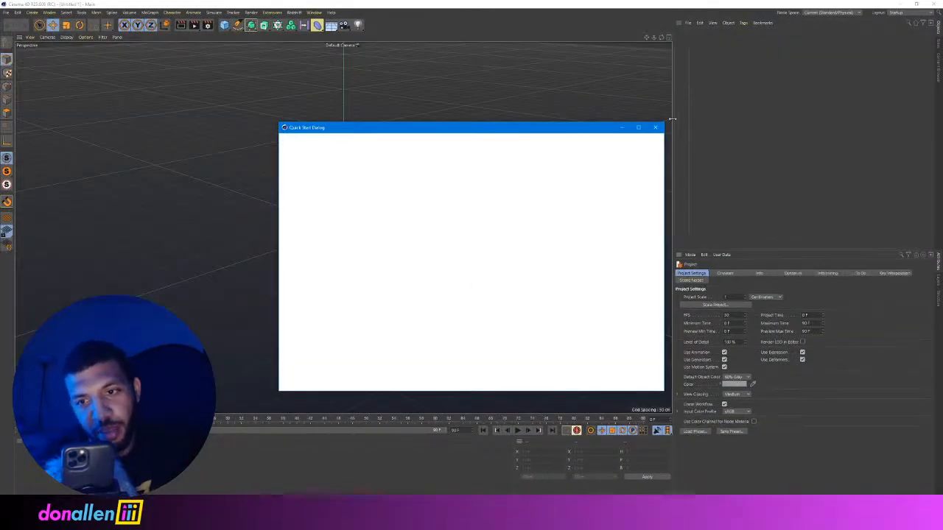
Dismiss the Quick Start dialog in the restarted Cinema 4D and reopen the crab monster project.
{"action": "left_click", "coordinate": [658, 128]}
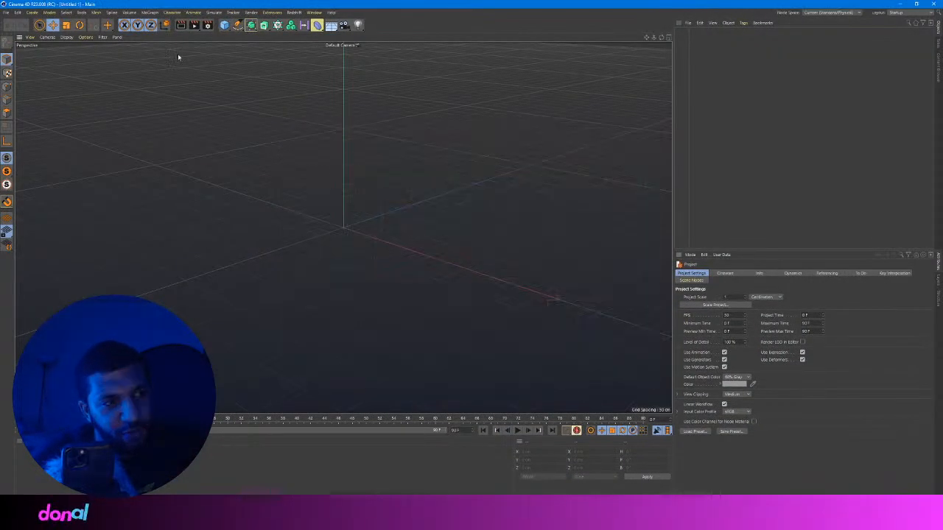
{"action": "left_click", "coordinate": [10, 11]}
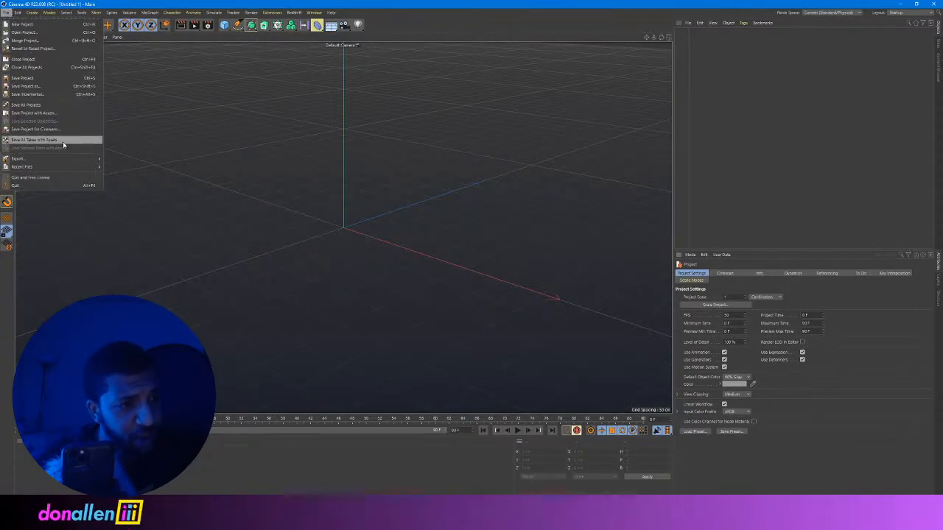
{"action": "mouse_move", "coordinate": [70, 161]}
{"action": "left_click", "coordinate": [323, 88]}
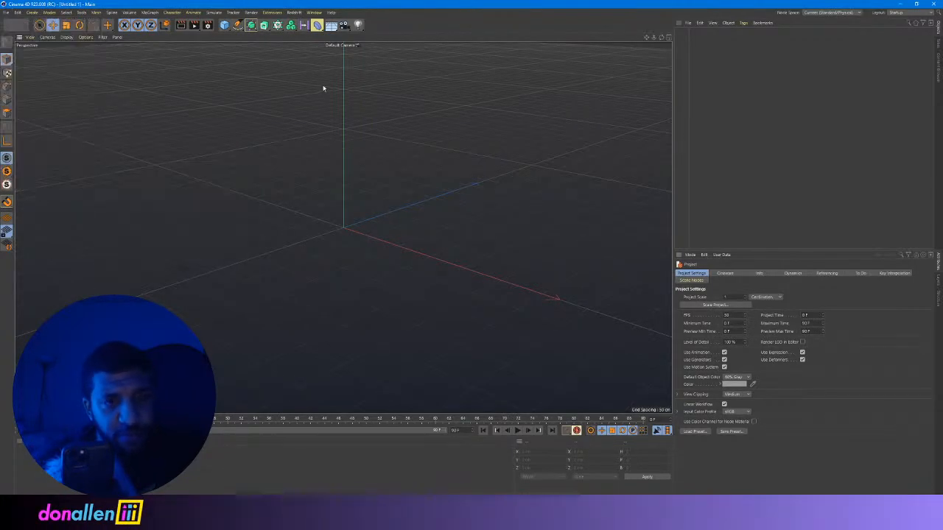
{"action": "left_click", "coordinate": [250, 495]}
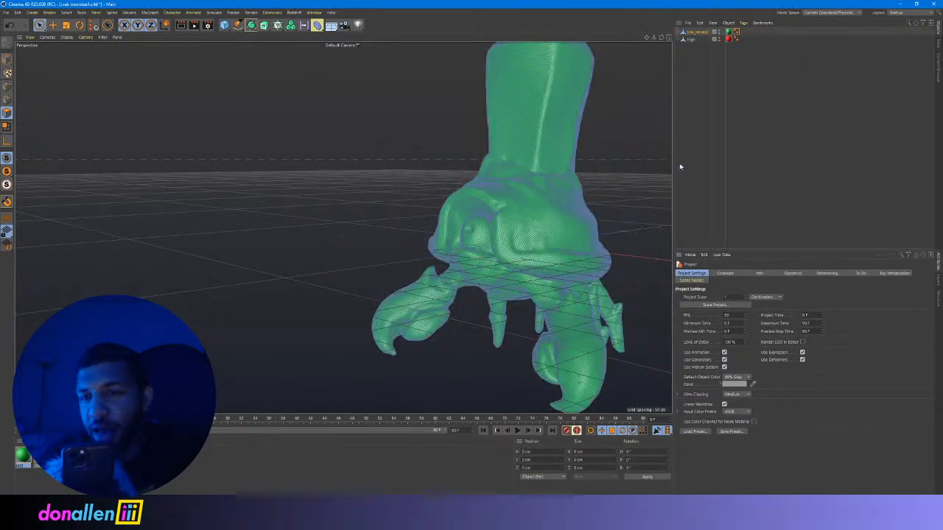
Select the low_remesh object and all of its polygons.
{"action": "left_click", "coordinate": [701, 33]}
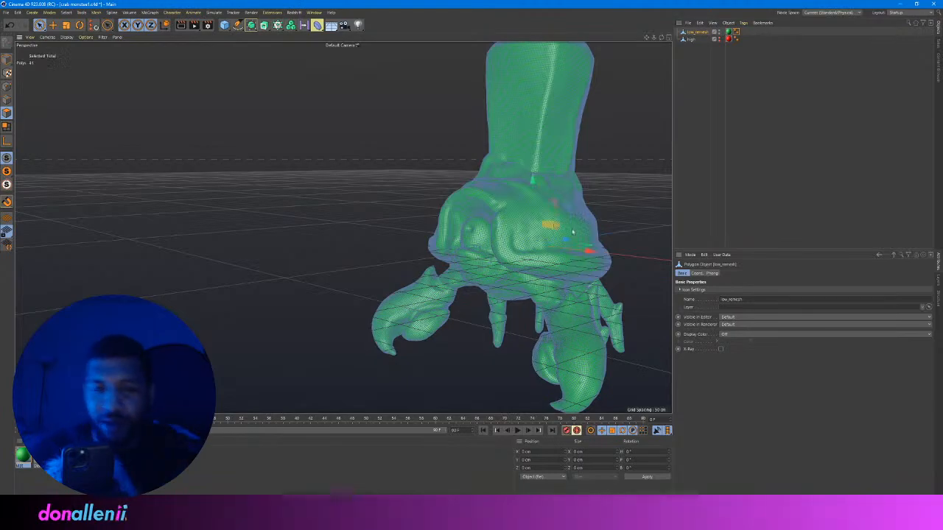
{"action": "key", "text": "ctrl+a"}
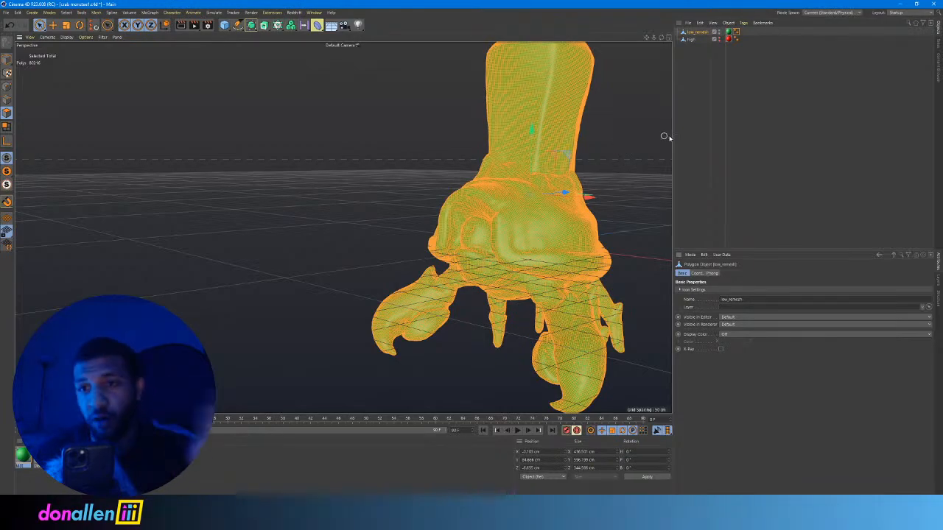
Unmaximize the Cinema 4D window and resize it so the stream chat stays visible beside it.
{"action": "left_click_drag", "start_coordinate": [847, 4], "coordinate": [636, 19]}
{"action": "left_click", "coordinate": [781, 67]}
{"action": "left_click", "coordinate": [781, 67]}
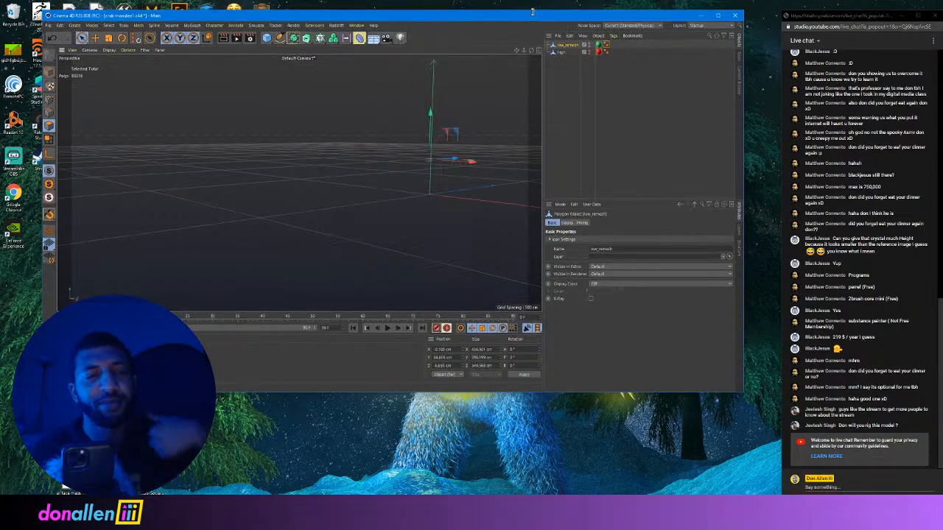
{"action": "left_click_drag", "start_coordinate": [504, 13], "coordinate": [465, 9]}
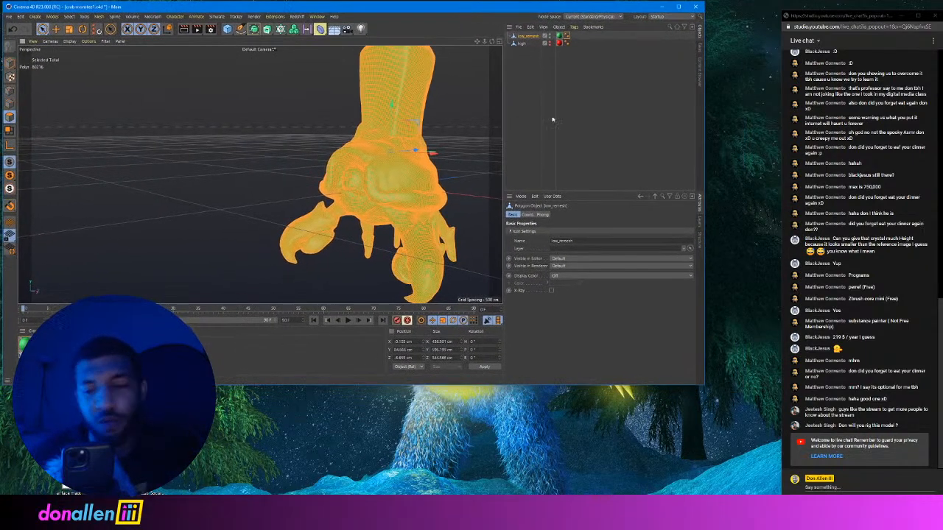
{"action": "left_click_drag", "start_coordinate": [703, 384], "coordinate": [779, 494]}
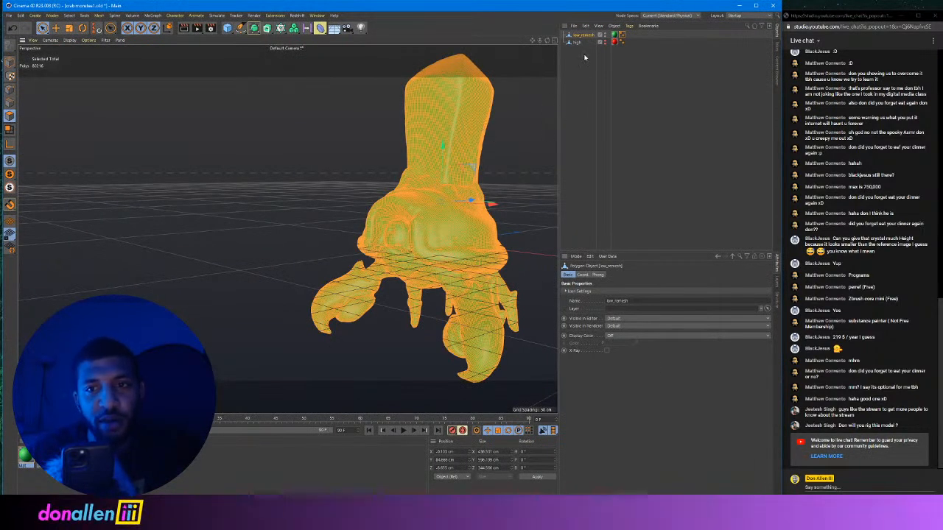
Remesh the low_remesh object with Quad Remesher, close the remesher and save the project.
{"action": "left_click", "coordinate": [274, 16]}
{"action": "left_click", "coordinate": [295, 150]}
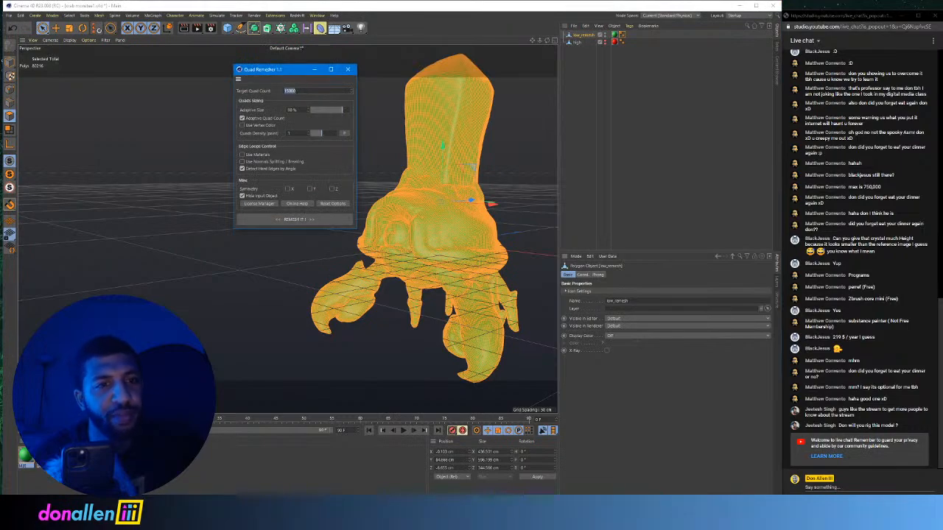
{"action": "left_click", "coordinate": [302, 220]}
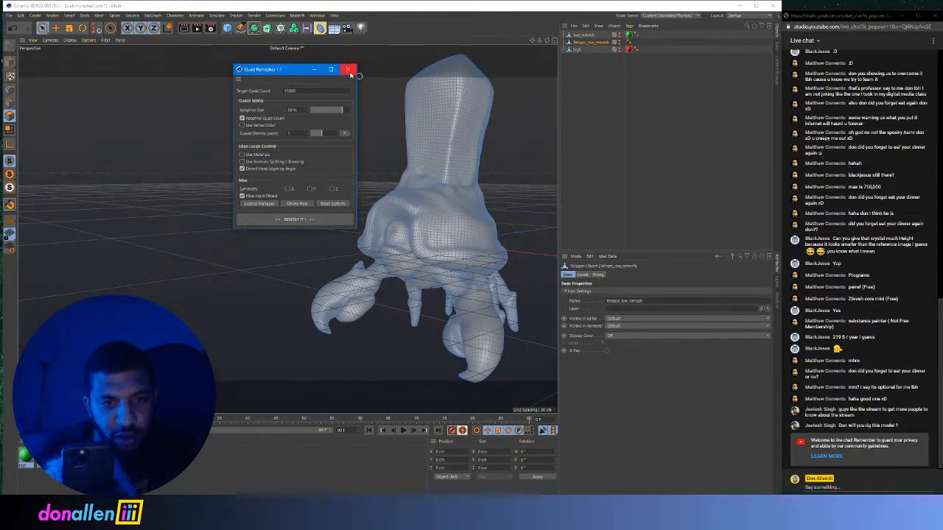
{"action": "left_click", "coordinate": [347, 70]}
{"action": "left_click", "coordinate": [8, 15]}
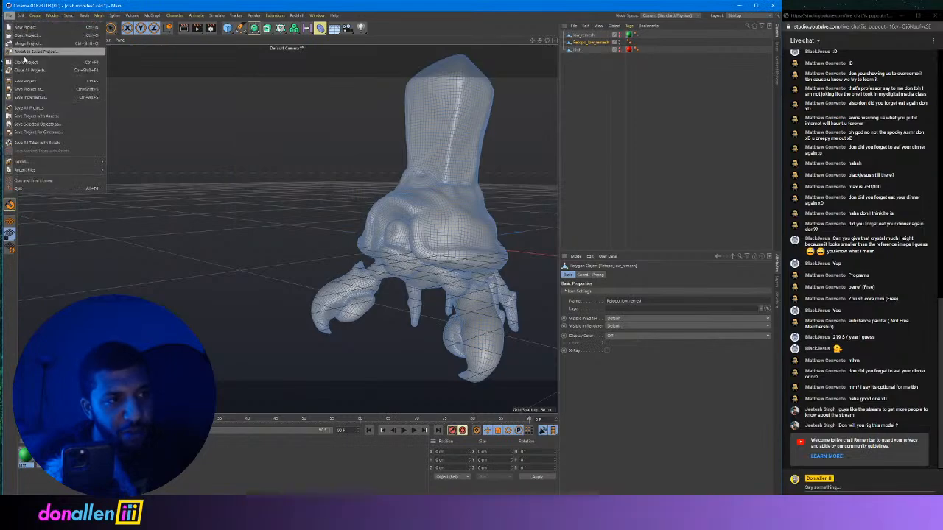
{"action": "left_click", "coordinate": [54, 83]}
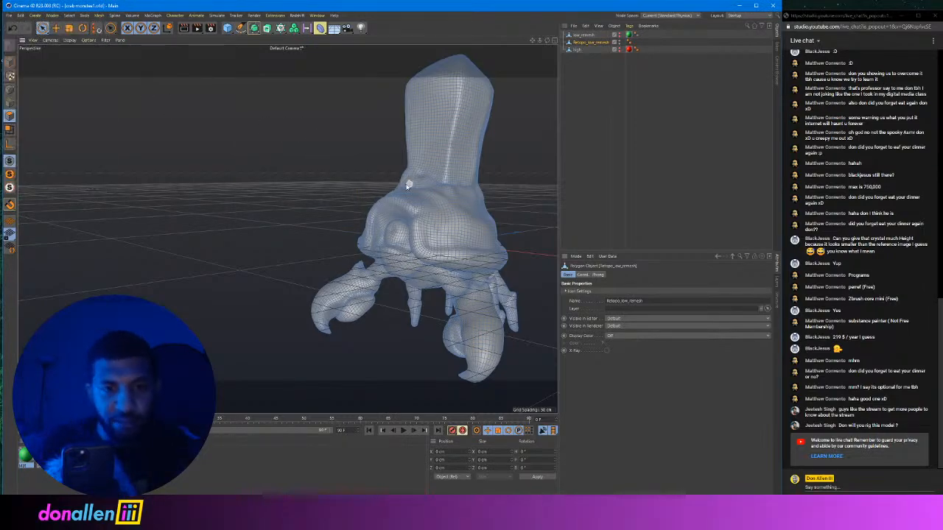
Switch to the BP - UV Edit layout and enlarge the window again until it meets the chat.
{"action": "left_click_drag", "start_coordinate": [407, 186], "coordinate": [450, 193], "text": "alt"}
{"action": "right_click_drag", "start_coordinate": [450, 193], "coordinate": [428, 156], "text": "alt"}
{"action": "left_click", "coordinate": [737, 15]}
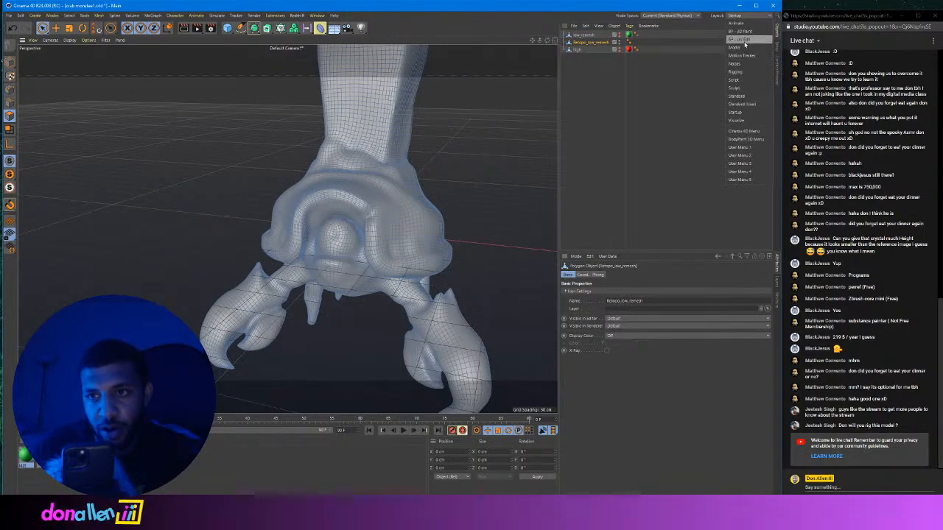
{"action": "left_click", "coordinate": [740, 39]}
{"action": "left_click", "coordinate": [916, 4]}
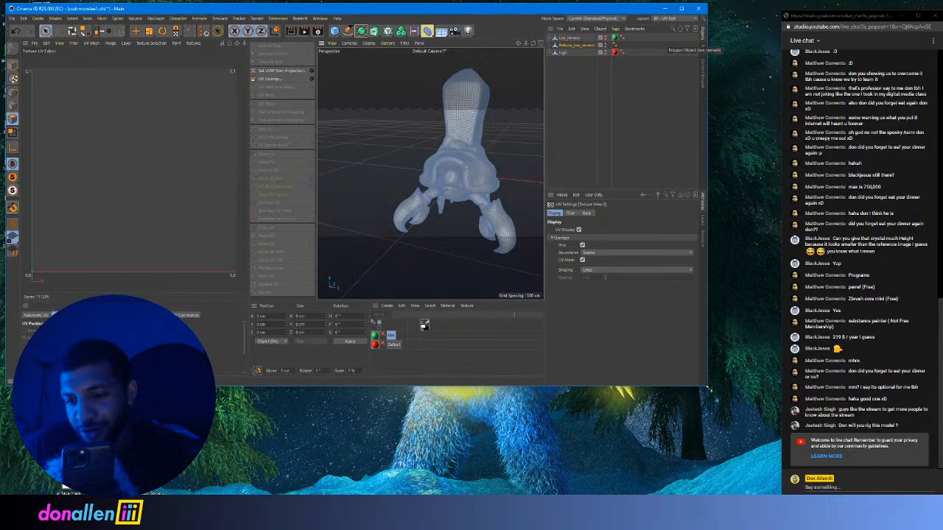
{"action": "left_click_drag", "start_coordinate": [707, 386], "coordinate": [780, 495]}
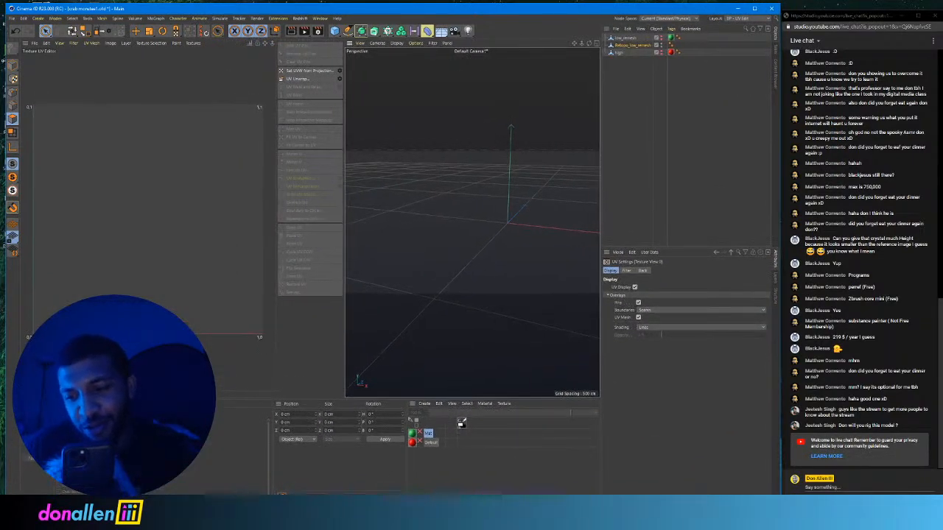
Select all polygons of Retopo_low_remesh and set their UVW from projection.
{"action": "scroll", "coordinate": [546, 210], "scroll_direction": "up", "scroll_amount": 5}
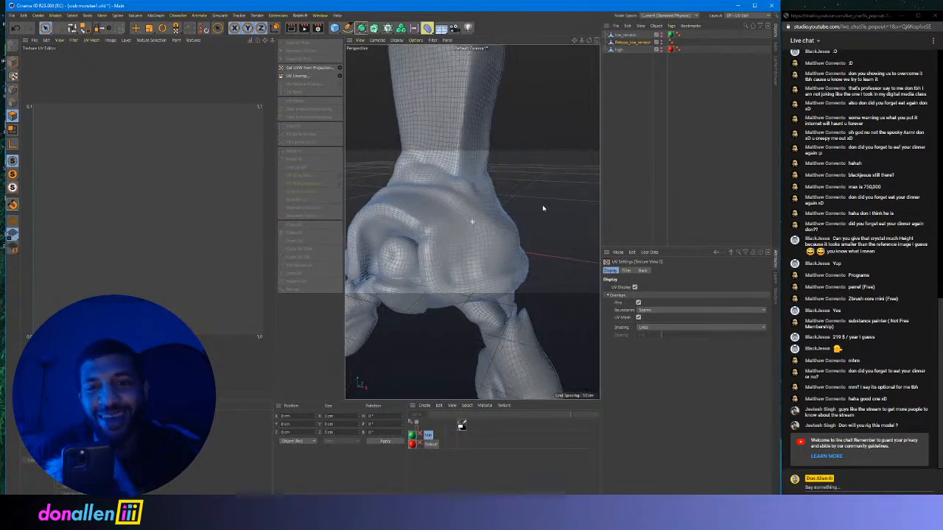
{"action": "scroll", "coordinate": [543, 206], "scroll_direction": "down", "scroll_amount": 3}
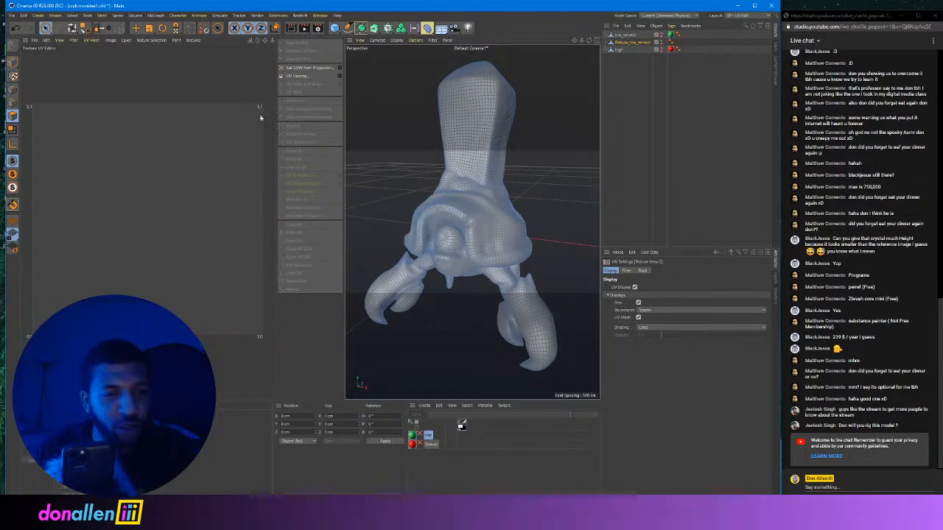
{"action": "key", "text": "ctrl+a"}
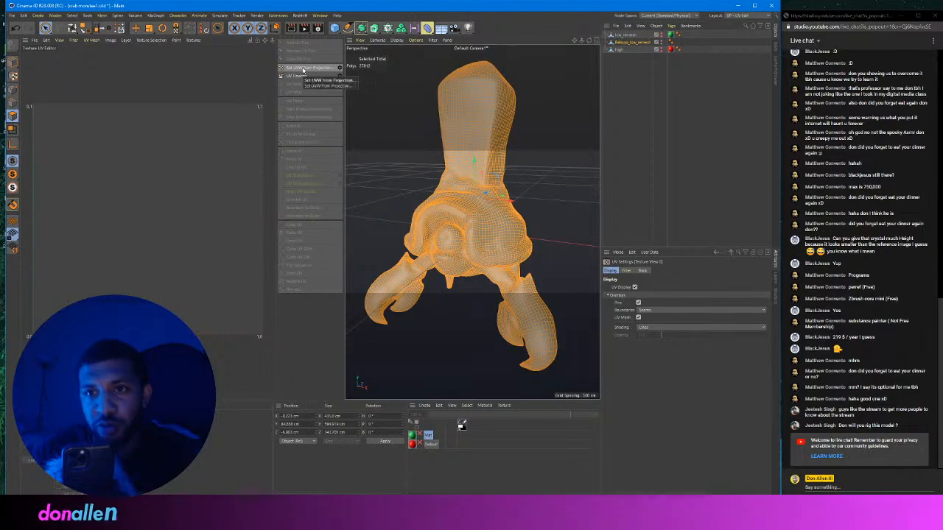
{"action": "left_click", "coordinate": [302, 69]}
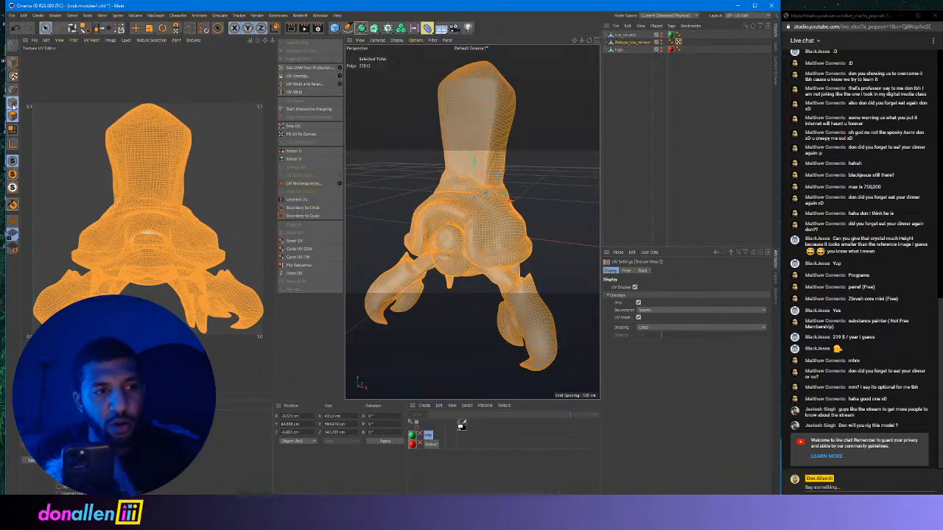
Switch to edge editing and loop-select the edge running around the rim of the crab's shell.
{"action": "left_click", "coordinate": [13, 104]}
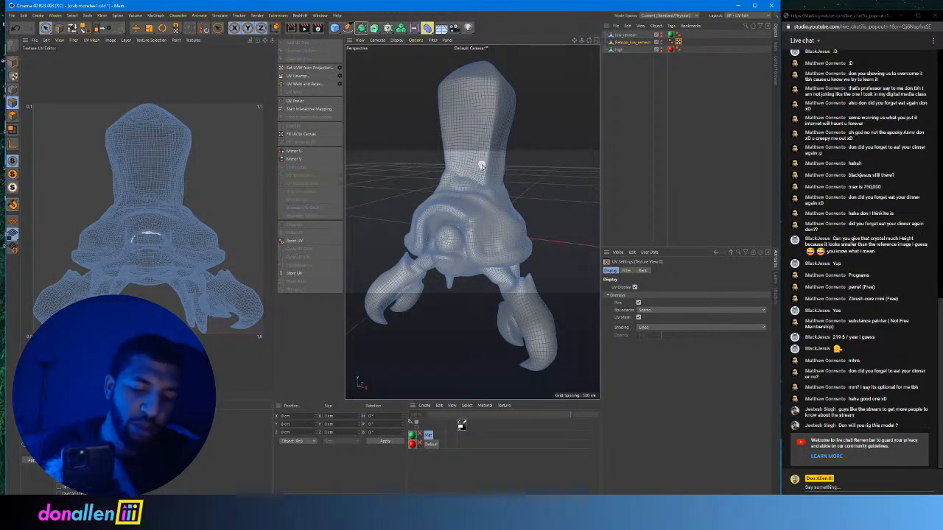
{"action": "key", "text": "u"}
{"action": "key", "text": "l"}
{"action": "scroll", "coordinate": [466, 231], "scroll_direction": "up", "scroll_amount": 5}
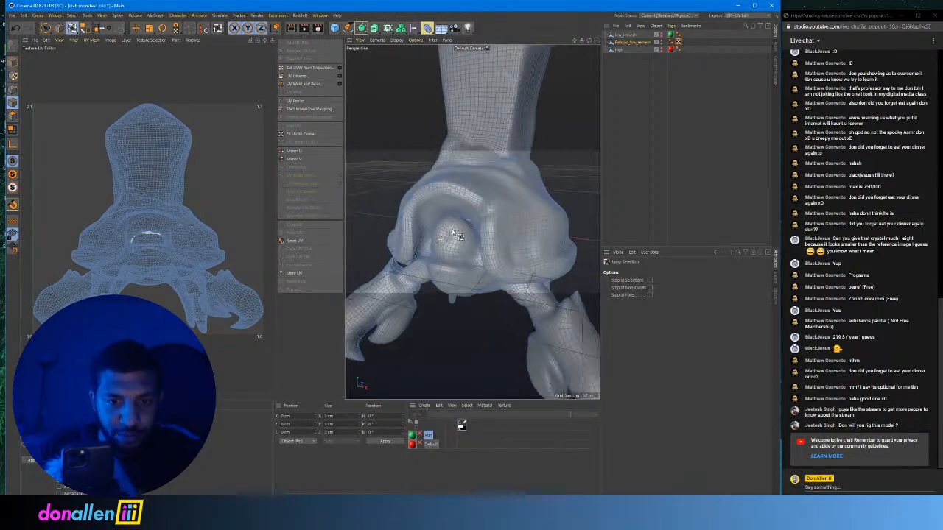
{"action": "scroll", "coordinate": [465, 231], "scroll_direction": "down", "scroll_amount": 1}
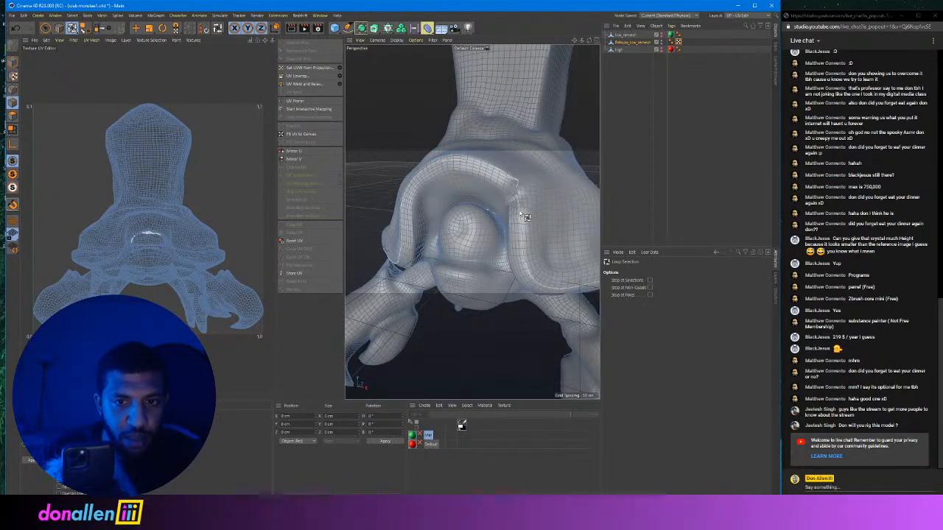
{"action": "left_click", "coordinate": [523, 216]}
Try to add the vertical edge loop running up the shell's side above the claw arm to the seam selection.
{"action": "left_click_drag", "start_coordinate": [525, 213], "coordinate": [505, 157], "text": "alt"}
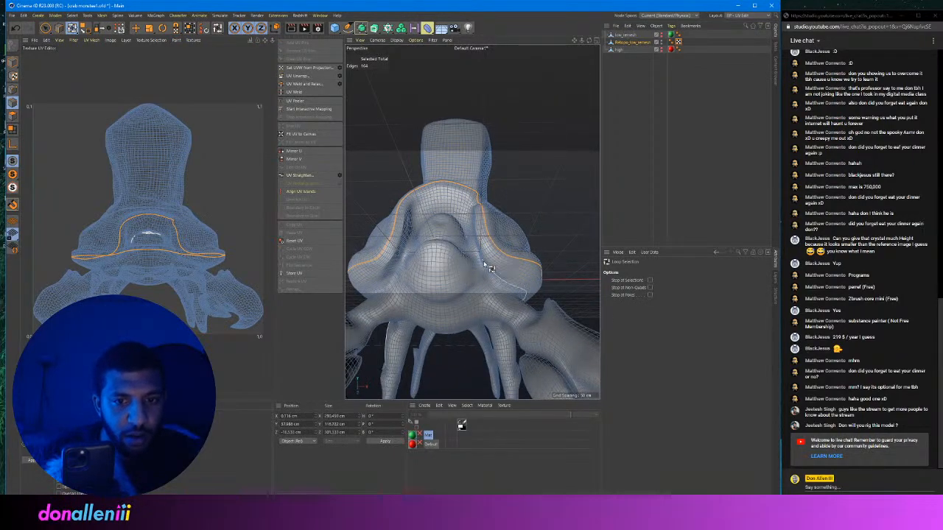
{"action": "scroll", "coordinate": [494, 273], "scroll_direction": "up", "scroll_amount": 6}
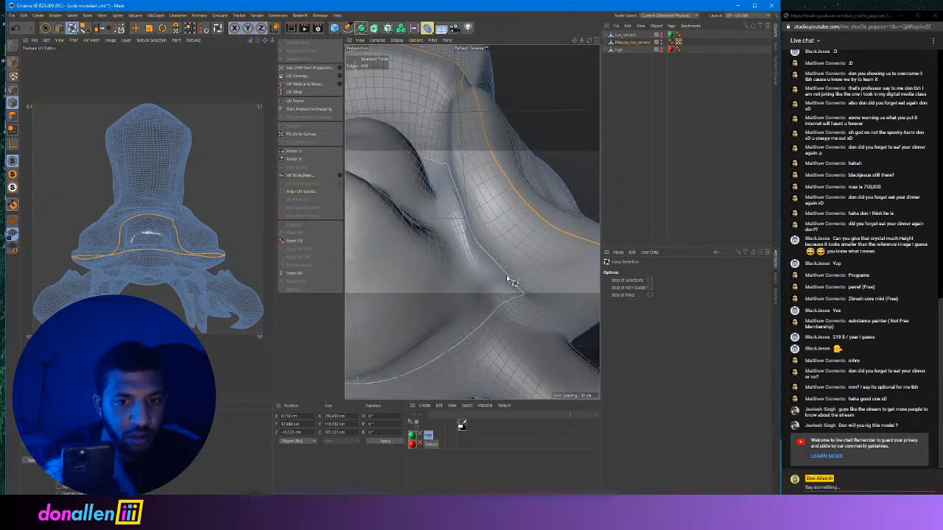
{"action": "scroll", "coordinate": [507, 286], "scroll_direction": "down", "scroll_amount": 8}
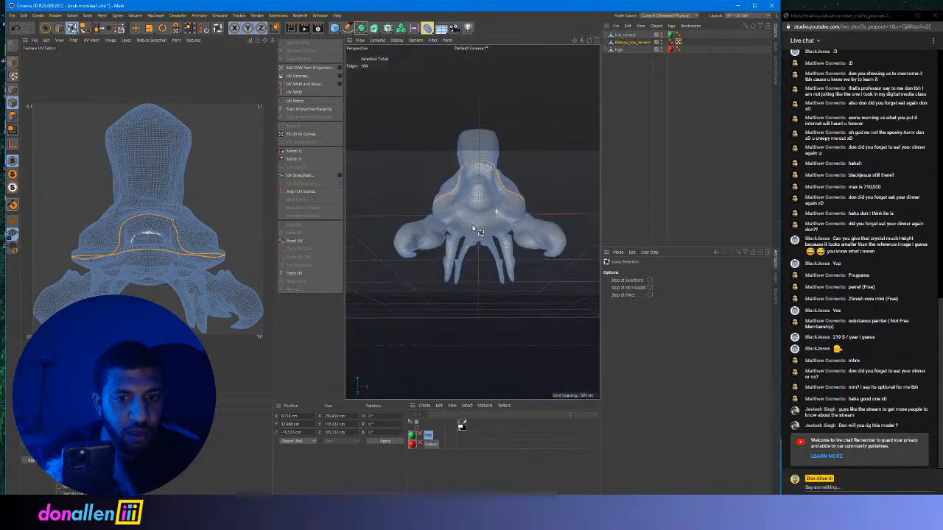
{"action": "scroll", "coordinate": [451, 267], "scroll_direction": "up", "scroll_amount": 5}
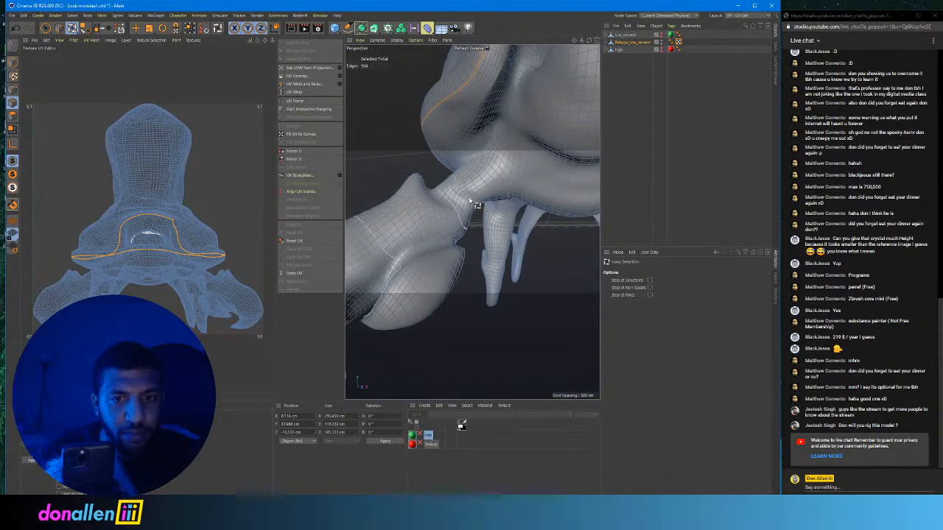
{"action": "left_click_drag", "start_coordinate": [470, 201], "coordinate": [551, 223], "text": "alt"}
{"action": "right_click_drag", "start_coordinate": [552, 224], "coordinate": [488, 223], "text": "alt"}
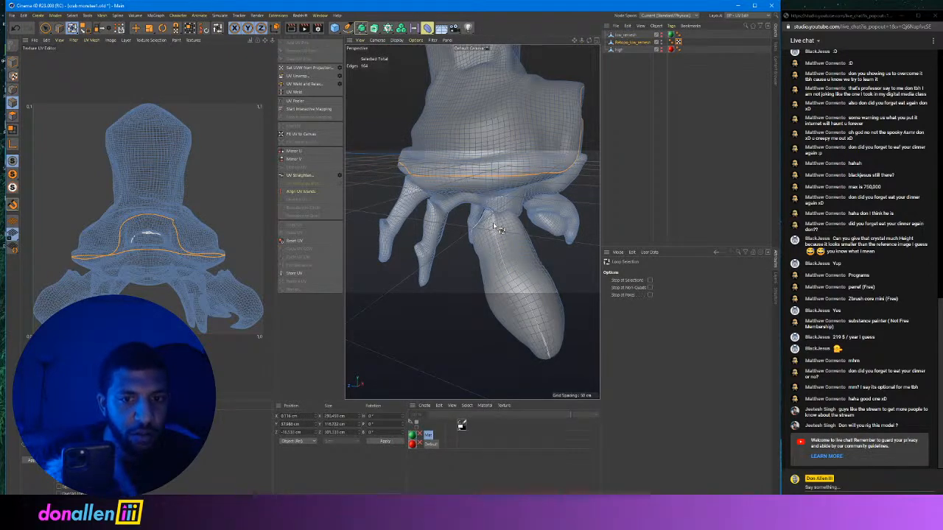
{"action": "mouse_move", "coordinate": [493, 226]}
{"action": "left_mouse_down", "text": "alt"}
{"action": "mouse_move", "coordinate": [577, 211]}
{"action": "mouse_move", "coordinate": [503, 240]}
{"action": "left_mouse_up", "text": "alt"}
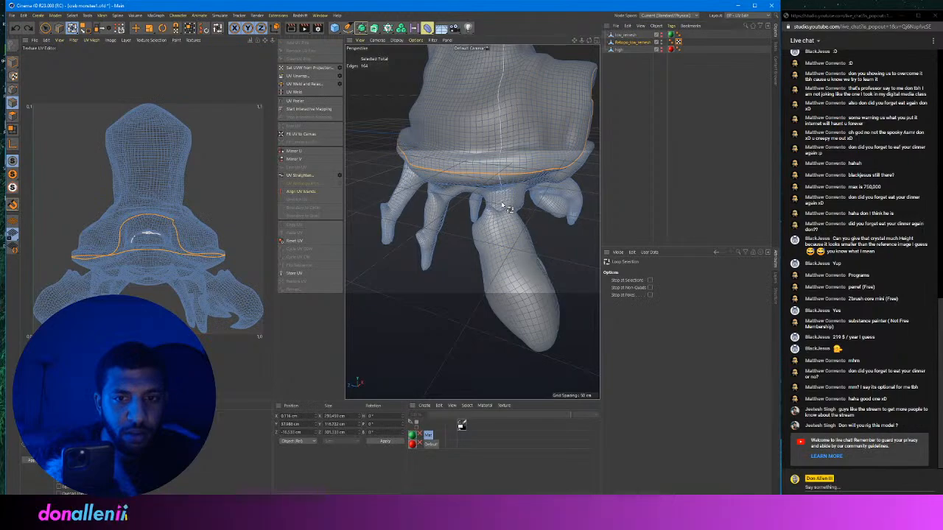
{"action": "left_click", "coordinate": [501, 205], "text": "shift"}
{"action": "right_click_drag", "start_coordinate": [511, 194], "coordinate": [453, 189], "text": "alt"}
{"action": "left_click_drag", "start_coordinate": [453, 189], "coordinate": [502, 184], "text": "alt"}
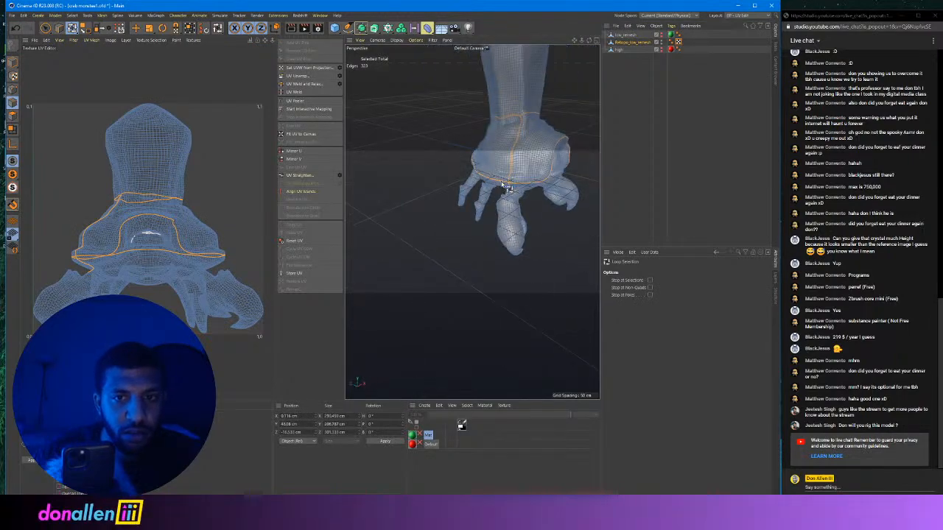
{"action": "key", "text": "ctrl+z"}
Add the edge loop around the base of the tall column, where it meets the shell, to the seam selection.
{"action": "right_click_drag", "start_coordinate": [525, 112], "coordinate": [529, 148], "text": "alt"}
{"action": "left_click_drag", "start_coordinate": [529, 148], "coordinate": [490, 213], "text": "alt"}
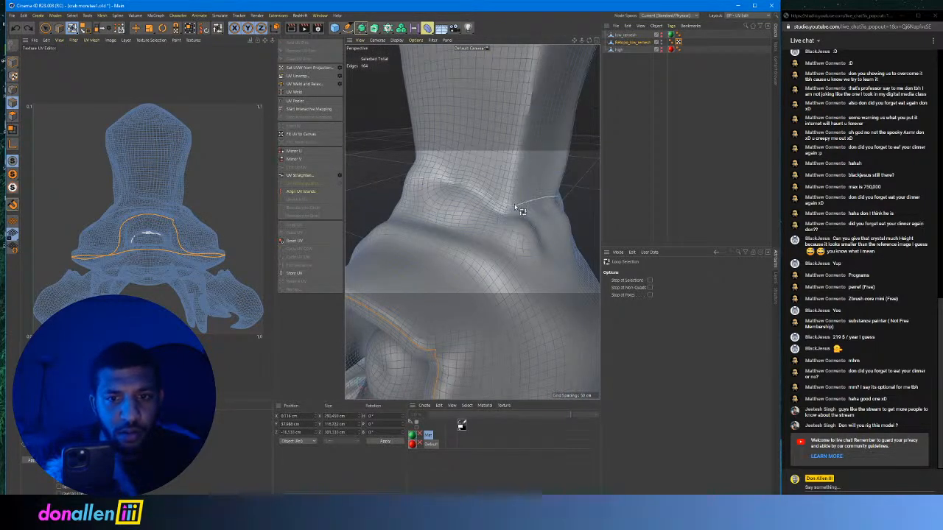
{"action": "left_click", "coordinate": [546, 194], "text": "shift"}
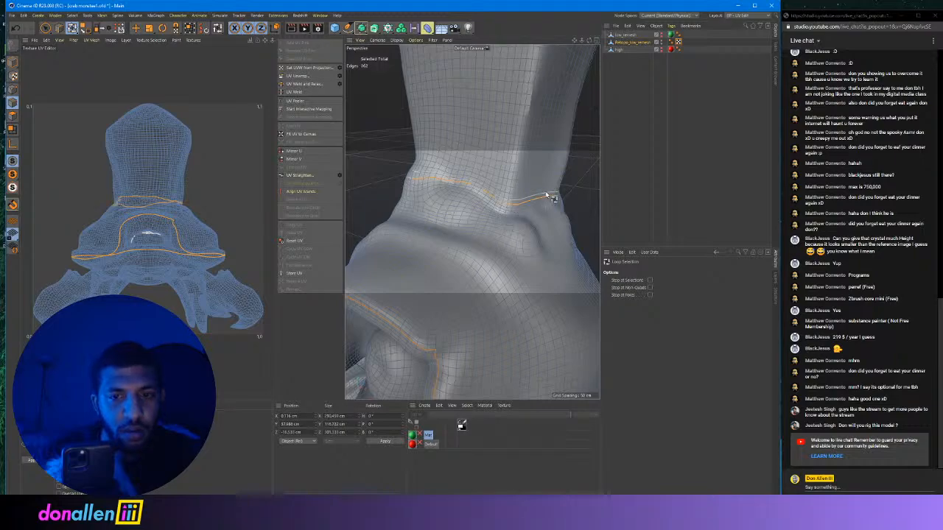
Add the edge loop around the narrow arm just above the large claw to the seam selection.
{"action": "scroll", "coordinate": [547, 196], "scroll_direction": "down", "scroll_amount": 5}
{"action": "left_click_drag", "start_coordinate": [546, 196], "coordinate": [431, 181], "text": "alt"}
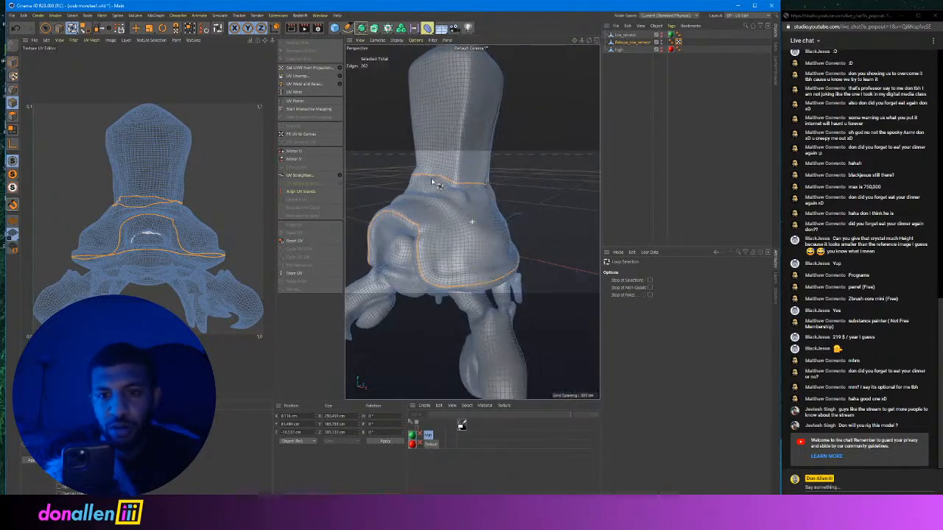
{"action": "mouse_move", "coordinate": [472, 221]}
{"action": "left_mouse_down", "text": "alt"}
{"action": "mouse_move", "coordinate": [434, 131]}
{"action": "mouse_move", "coordinate": [421, 214]}
{"action": "mouse_move", "coordinate": [471, 221]}
{"action": "left_mouse_up", "text": "alt"}
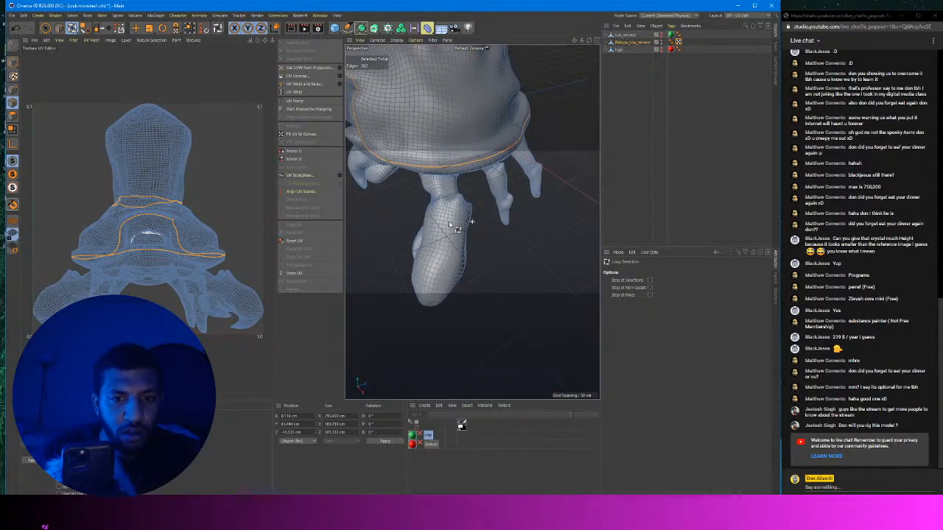
{"action": "scroll", "coordinate": [434, 235], "scroll_direction": "up", "scroll_amount": 5}
{"action": "left_click", "coordinate": [466, 182], "text": "shift"}
{"action": "scroll", "coordinate": [466, 182], "scroll_direction": "down", "scroll_amount": 5}
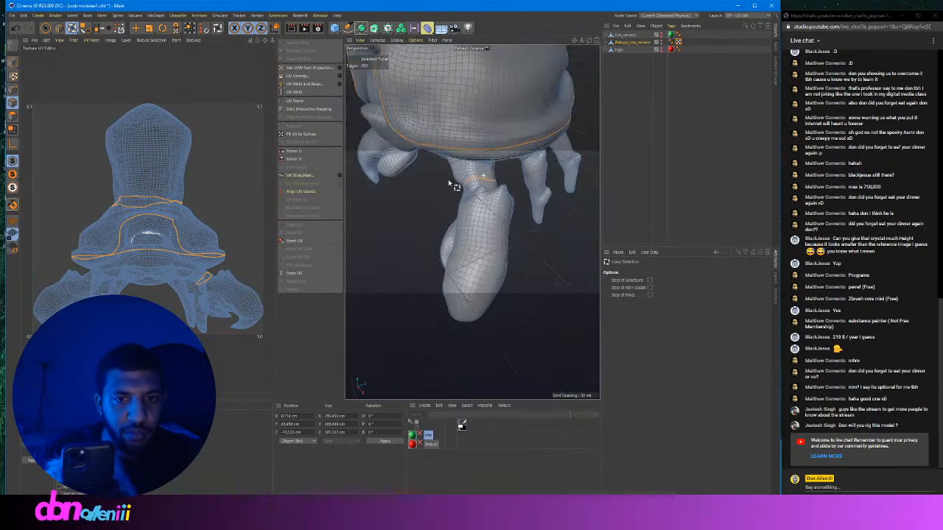
Add a lengthwise edge loop running down to the tip of the walking leg nearest the seamed claw arm.
{"action": "left_click_drag", "start_coordinate": [448, 179], "coordinate": [415, 127], "text": "alt"}
{"action": "scroll", "coordinate": [473, 184], "scroll_direction": "up", "scroll_amount": 5}
{"action": "scroll", "coordinate": [442, 138], "scroll_direction": "down", "scroll_amount": 2}
{"action": "left_click_drag", "start_coordinate": [473, 172], "coordinate": [446, 295], "text": "alt"}
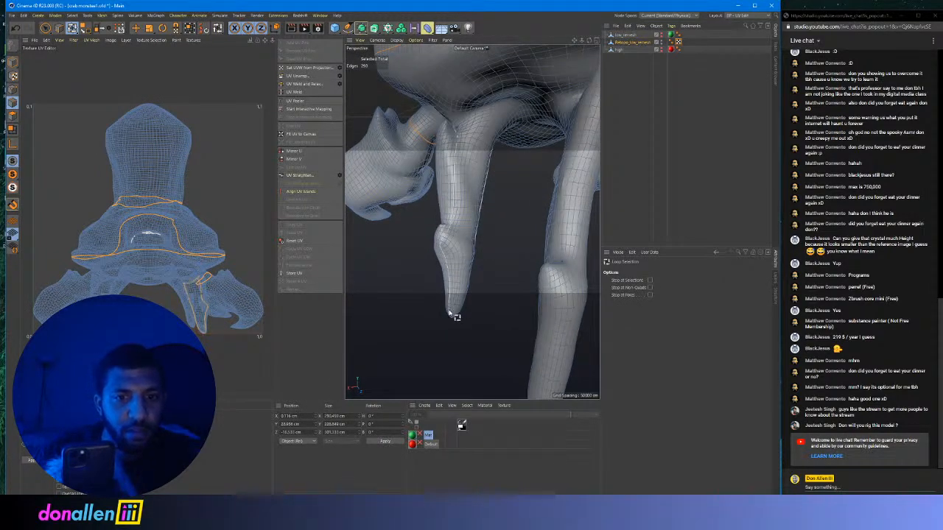
{"action": "left_click", "coordinate": [449, 313], "text": "shift"}
Add a lengthwise edge loop along the second walking leg on the same side to the seam selection.
{"action": "scroll", "coordinate": [438, 246], "scroll_direction": "down", "scroll_amount": 3}
{"action": "left_click_drag", "start_coordinate": [438, 246], "coordinate": [528, 246], "text": "alt"}
{"action": "middle_click_drag", "start_coordinate": [529, 246], "coordinate": [417, 230], "text": "alt"}
{"action": "left_click_drag", "start_coordinate": [460, 229], "coordinate": [454, 243], "text": "alt"}
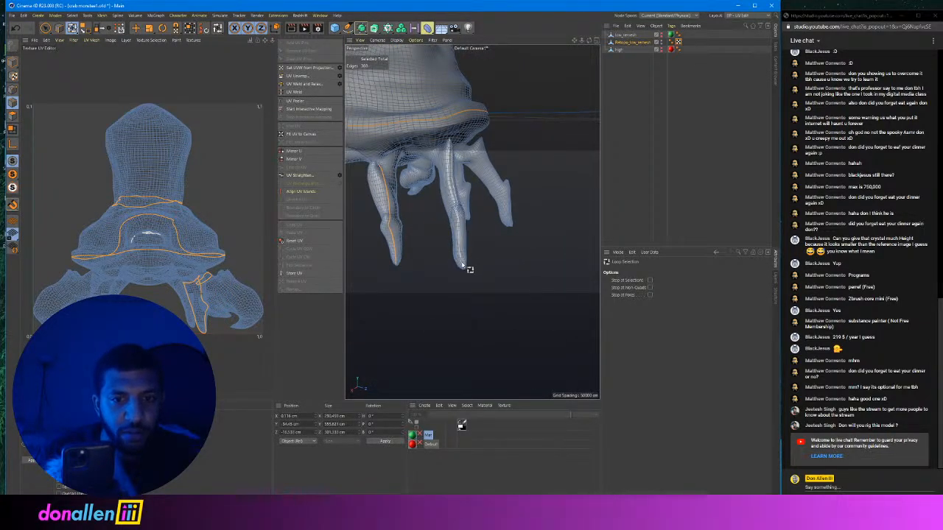
{"action": "scroll", "coordinate": [471, 267], "scroll_direction": "up", "scroll_amount": 5}
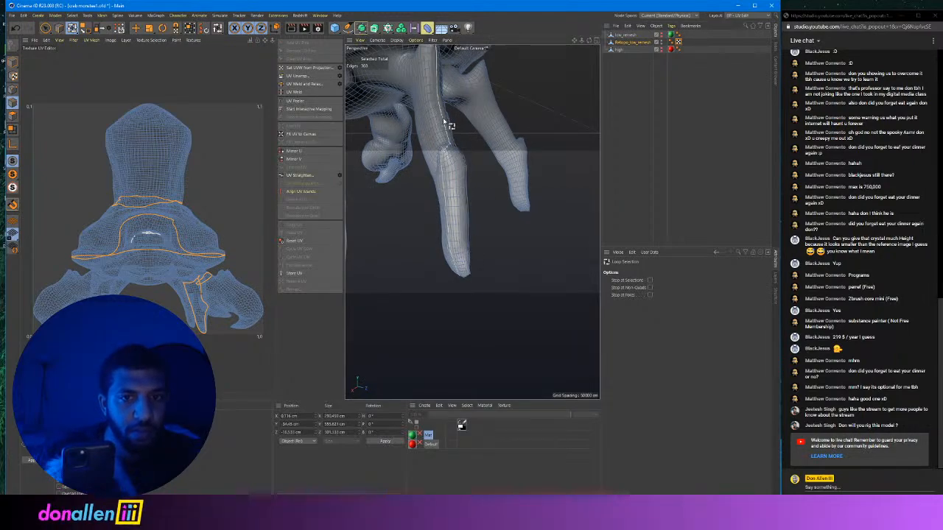
{"action": "left_click_drag", "start_coordinate": [449, 133], "coordinate": [525, 175], "text": "alt"}
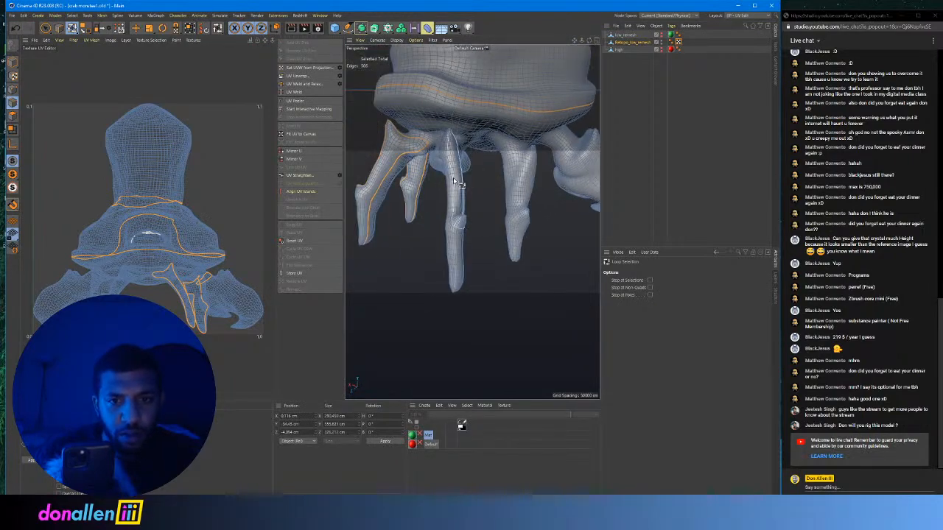
Add lengthwise edge loops along the two remaining walking legs to the seam selection.
{"action": "right_click_drag", "start_coordinate": [452, 196], "coordinate": [466, 196], "text": "alt"}
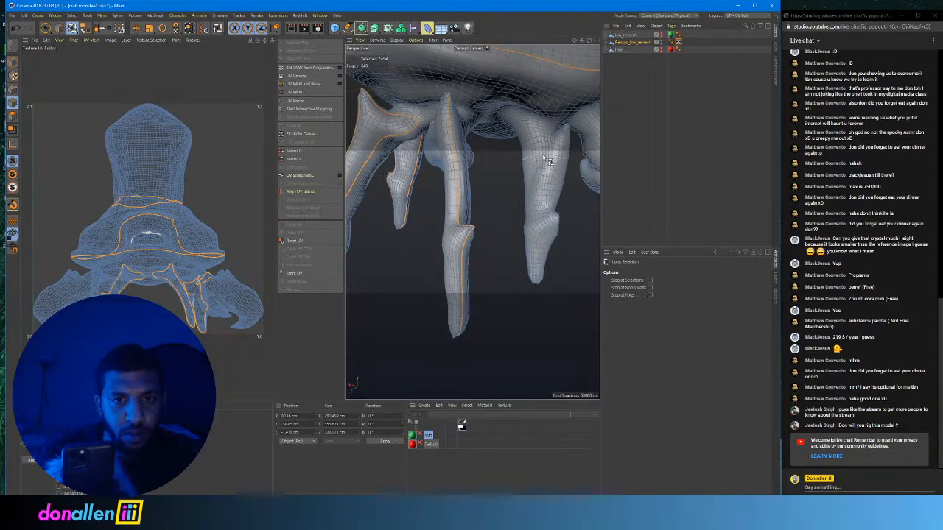
{"action": "left_click_drag", "start_coordinate": [549, 161], "coordinate": [498, 189], "text": "alt"}
{"action": "right_click_drag", "start_coordinate": [442, 194], "coordinate": [467, 184], "text": "alt"}
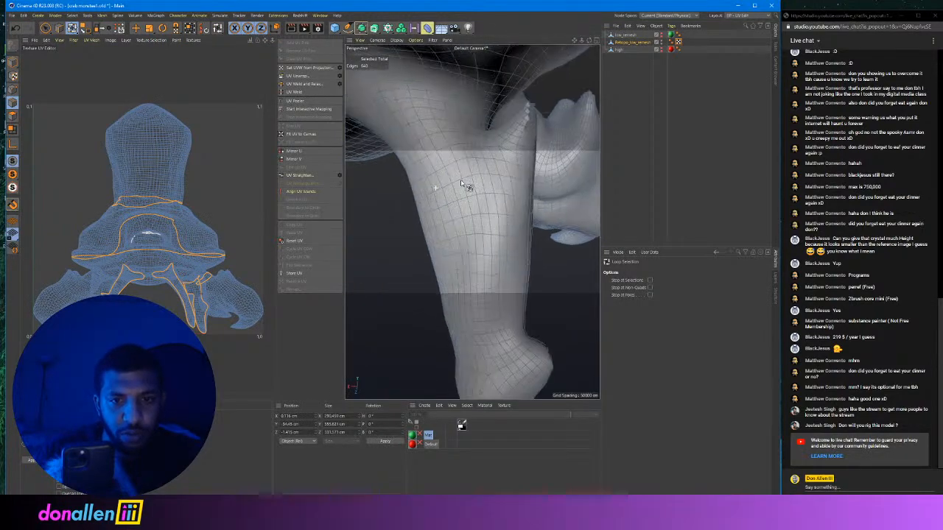
{"action": "left_click_drag", "start_coordinate": [467, 183], "coordinate": [428, 223], "text": "alt"}
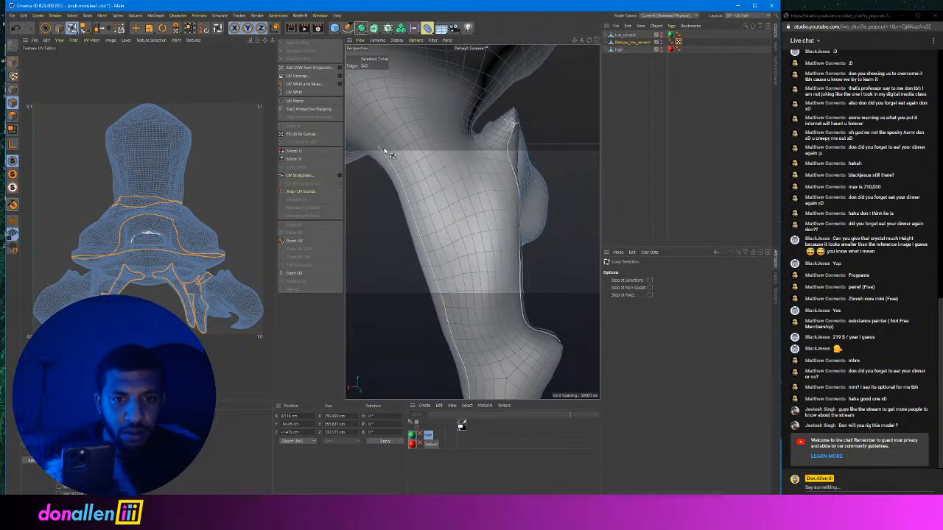
{"action": "scroll", "coordinate": [401, 184], "scroll_direction": "down", "scroll_amount": 5}
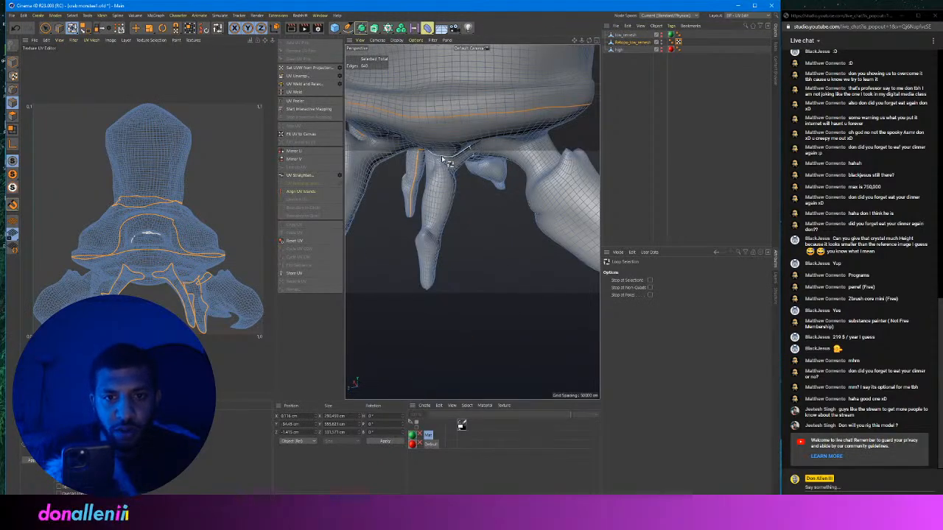
{"action": "left_click_drag", "start_coordinate": [446, 171], "coordinate": [411, 181], "text": "alt"}
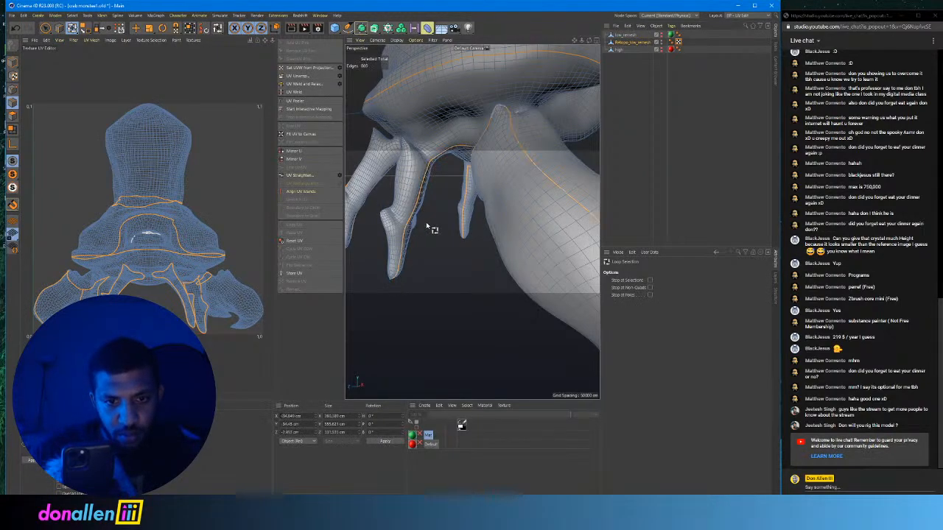
Add the edge loop around the narrow arm just above the second large claw to the seam selection.
{"action": "left_click_drag", "start_coordinate": [427, 227], "coordinate": [470, 186], "text": "alt"}
{"action": "scroll", "coordinate": [476, 179], "scroll_direction": "up", "scroll_amount": 4}
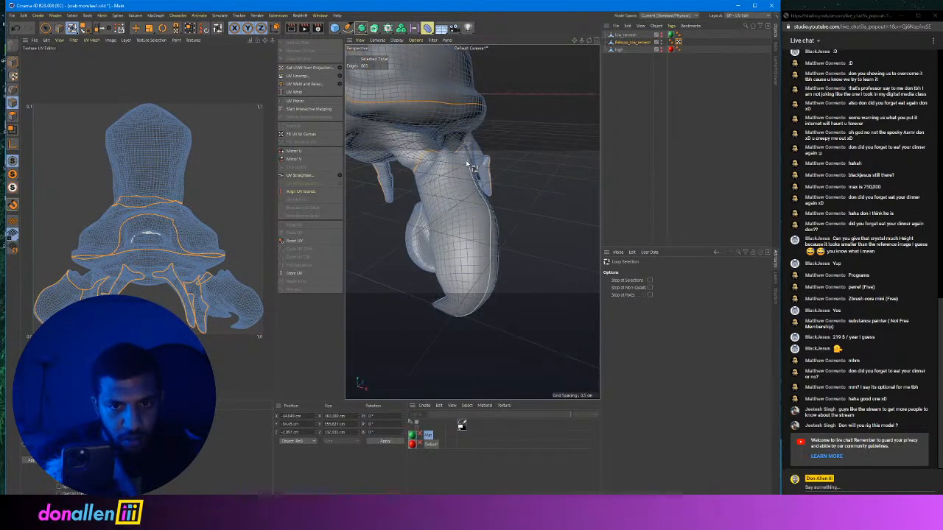
{"action": "scroll", "coordinate": [479, 197], "scroll_direction": "up", "scroll_amount": 4}
{"action": "left_click_drag", "start_coordinate": [482, 202], "coordinate": [469, 212], "text": "alt"}
{"action": "scroll", "coordinate": [472, 210], "scroll_direction": "down", "scroll_amount": 5}
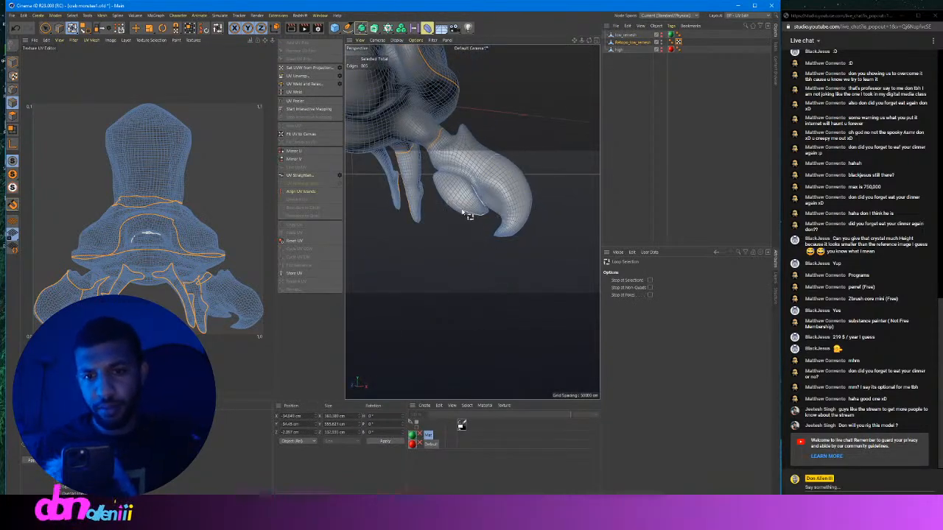
Add a lengthwise edge loop along the outer side of the large claw to the seam selection.
{"action": "left_click_drag", "start_coordinate": [524, 207], "coordinate": [526, 199], "text": "alt"}
{"action": "left_click", "coordinate": [545, 198], "text": "shift"}
{"action": "scroll", "coordinate": [545, 171], "scroll_direction": "down", "scroll_amount": 4}
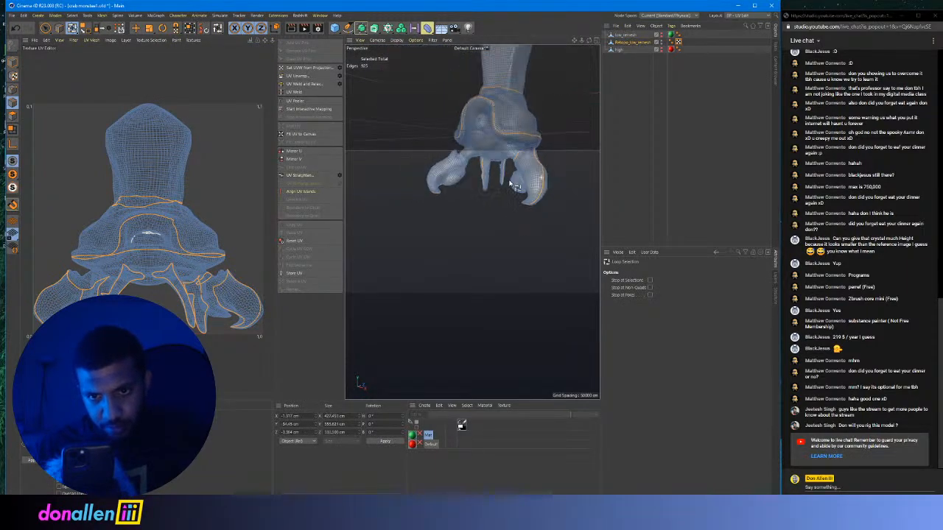
Add the central edge loop running from below the head down between the legs to the seam selection.
{"action": "middle_click_drag", "start_coordinate": [509, 182], "coordinate": [473, 220], "text": "alt"}
{"action": "left_click_drag", "start_coordinate": [474, 221], "coordinate": [492, 208], "text": "alt"}
{"action": "right_click_drag", "start_coordinate": [493, 203], "coordinate": [430, 191], "text": "alt"}
{"action": "mouse_move", "coordinate": [503, 192]}
{"action": "left_mouse_down", "text": "alt"}
{"action": "mouse_move", "coordinate": [492, 174]}
{"action": "mouse_move", "coordinate": [503, 181]}
{"action": "left_mouse_up", "text": "alt"}
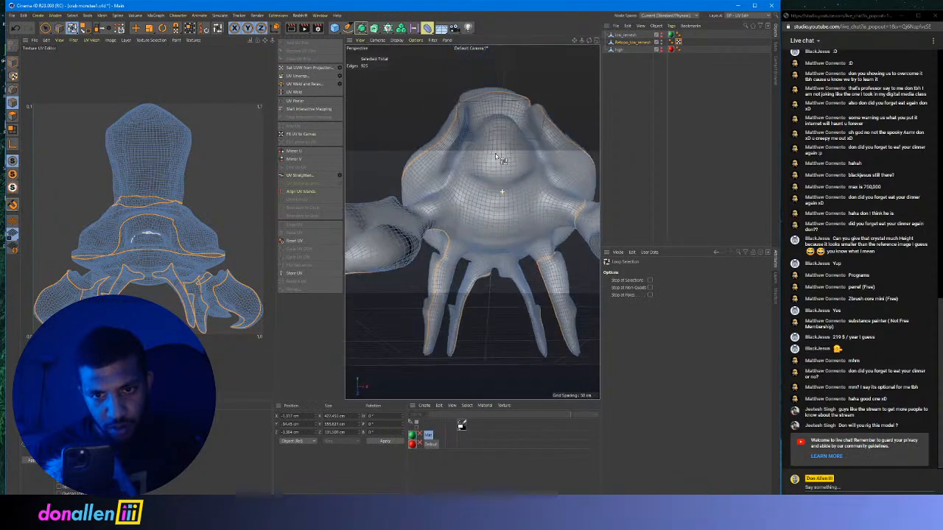
{"action": "left_click", "coordinate": [502, 196], "text": "shift"}
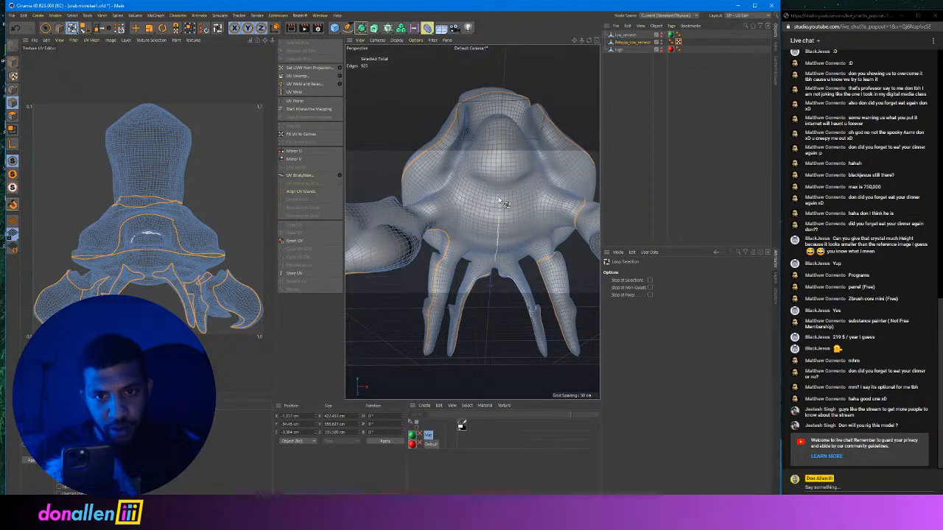
{"action": "left_click", "coordinate": [499, 201], "text": "shift"}
{"action": "mouse_move", "coordinate": [514, 184]}
{"action": "left_mouse_down", "text": "alt"}
{"action": "mouse_move", "coordinate": [552, 234]}
{"action": "mouse_move", "coordinate": [448, 221]}
{"action": "mouse_move", "coordinate": [470, 129]}
{"action": "mouse_move", "coordinate": [501, 135]}
{"action": "mouse_move", "coordinate": [489, 223]}
{"action": "mouse_move", "coordinate": [501, 194]}
{"action": "left_mouse_up", "text": "alt"}
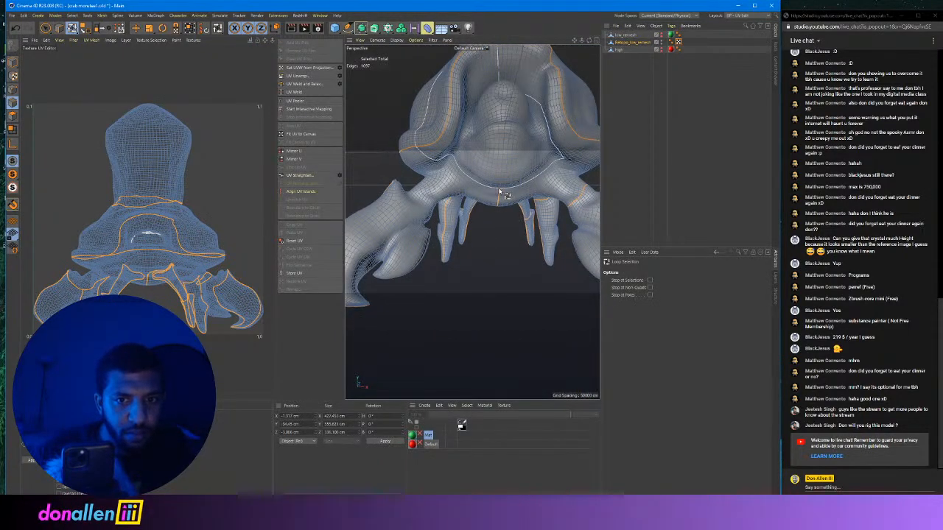
Add the arched edge loop inside the shell's front opening, around the head, to the seam selection.
{"action": "scroll", "coordinate": [501, 193], "scroll_direction": "up", "scroll_amount": 4}
{"action": "left_click_drag", "start_coordinate": [459, 234], "coordinate": [499, 122], "text": "alt"}
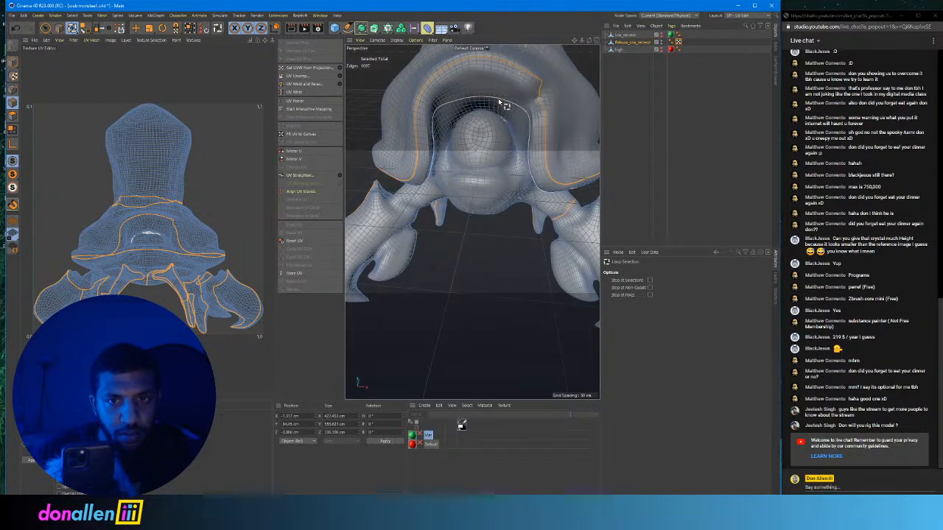
{"action": "left_click", "coordinate": [501, 102], "text": "shift"}
{"action": "left_click_drag", "start_coordinate": [501, 102], "coordinate": [459, 99], "text": "alt"}
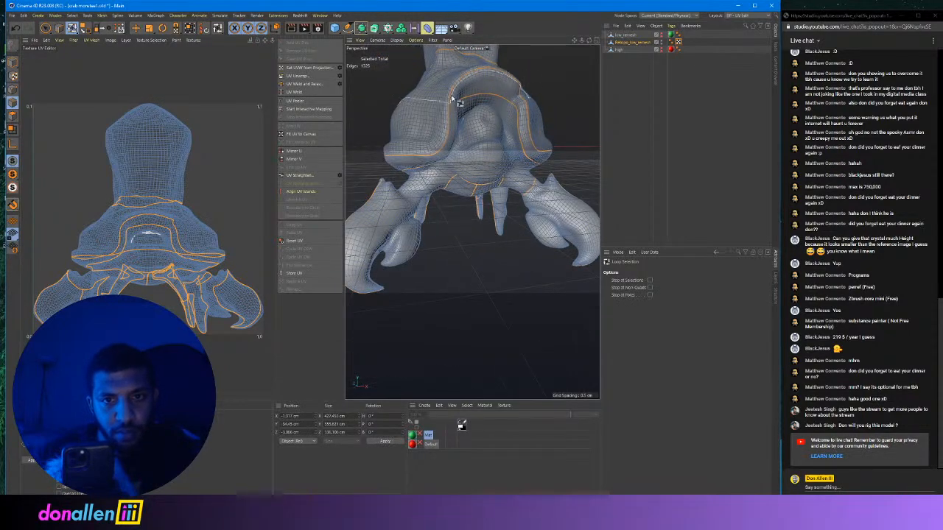
{"action": "scroll", "coordinate": [463, 105], "scroll_direction": "up", "scroll_amount": 3}
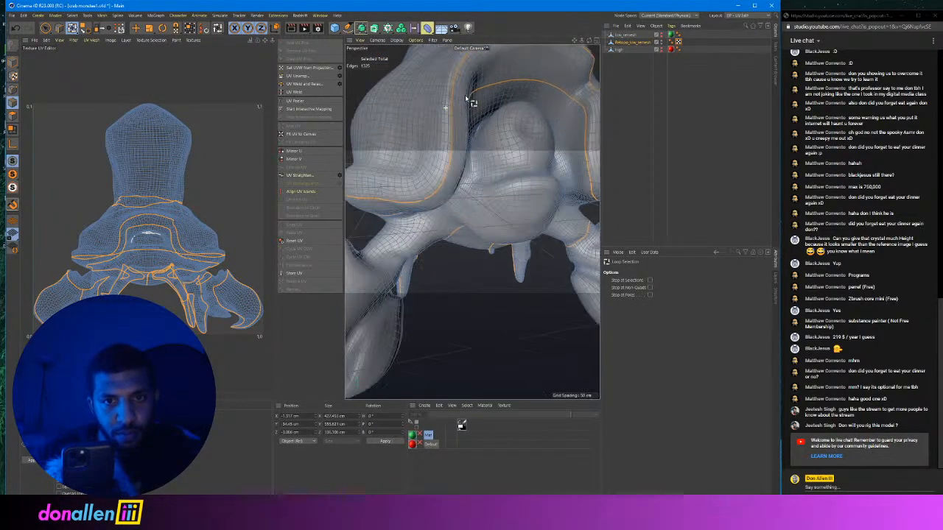
{"action": "left_click", "coordinate": [454, 104], "text": "ctrl"}
{"action": "left_click_drag", "start_coordinate": [499, 100], "coordinate": [449, 413], "text": "alt"}
{"action": "left_click", "coordinate": [388, 155], "text": "shift"}
Add a straight edge path from the tip of the tall column down to its base seam using Path Selection.
{"action": "left_click", "coordinate": [59, 28]}
{"action": "left_click_drag", "start_coordinate": [509, 188], "coordinate": [438, 194], "text": "alt"}
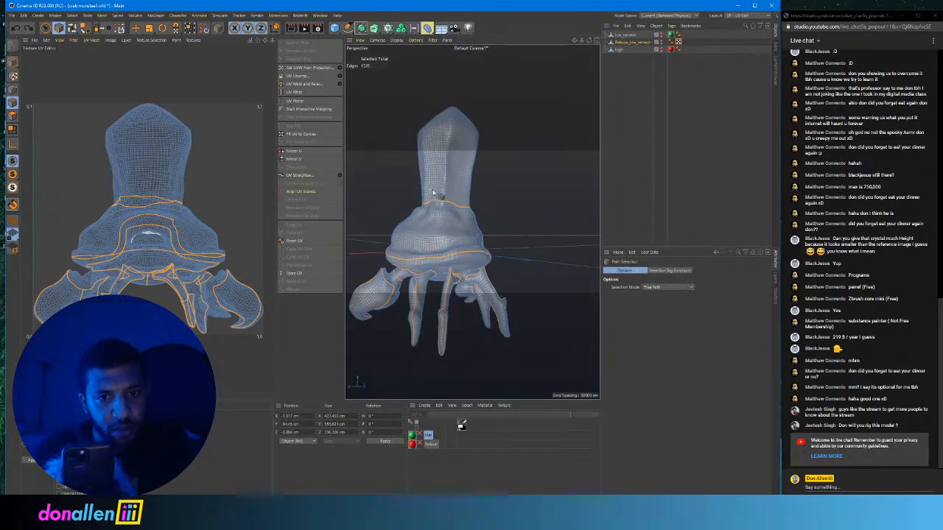
{"action": "right_click_drag", "start_coordinate": [438, 193], "coordinate": [473, 182], "text": "alt"}
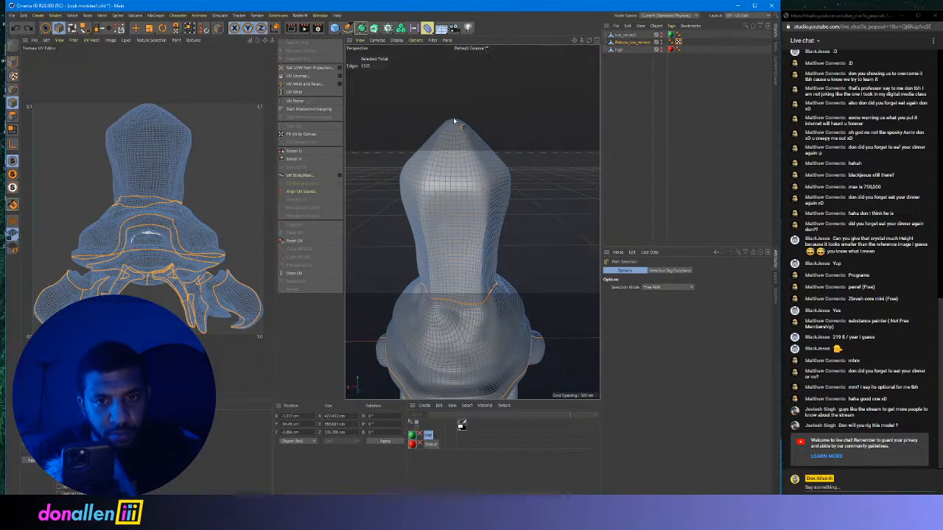
{"action": "left_click_drag", "start_coordinate": [437, 175], "coordinate": [437, 298]}
{"action": "right_click_drag", "start_coordinate": [493, 264], "coordinate": [468, 277], "text": "alt"}
{"action": "left_click_drag", "start_coordinate": [467, 277], "coordinate": [486, 278], "text": "alt"}
{"action": "middle_click_drag", "start_coordinate": [486, 277], "coordinate": [497, 231], "text": "alt"}
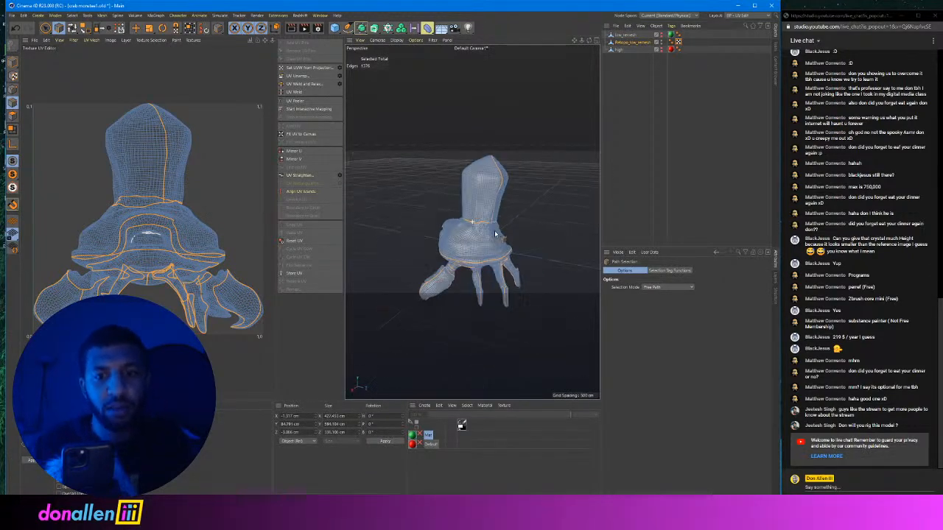
Save the project and unwrap the mesh's UVs along the selected seam edges.
{"action": "left_click", "coordinate": [11, 15]}
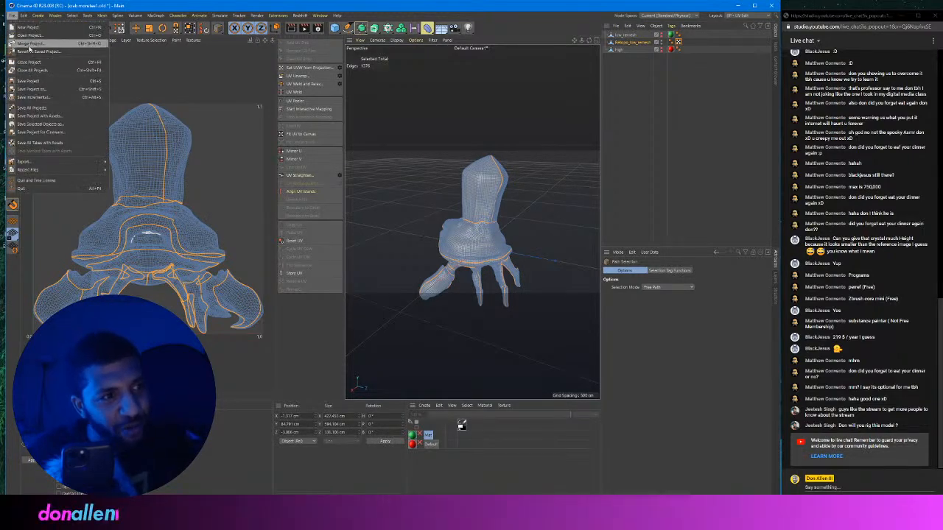
{"action": "left_click", "coordinate": [30, 81]}
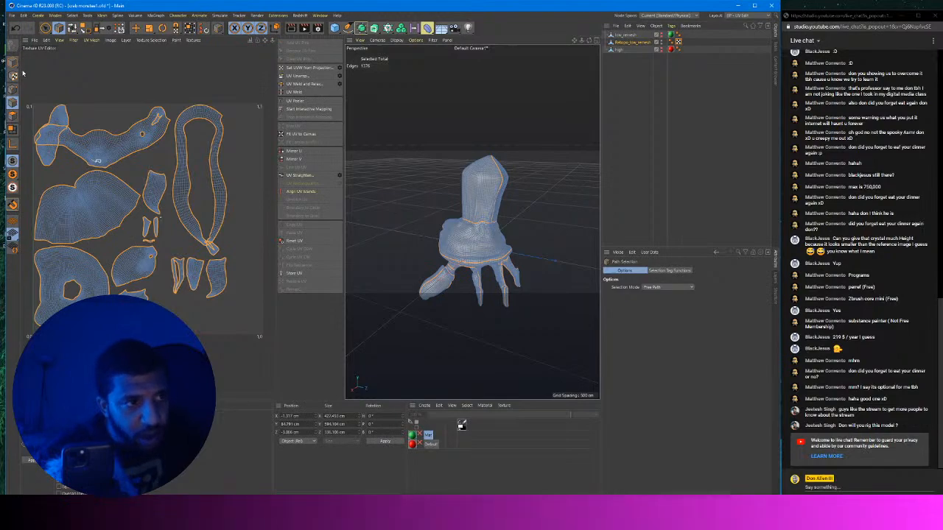
Switch to polygon mode and widen the UV editor to inspect the unwrapped islands up close.
{"action": "left_click", "coordinate": [12, 115]}
{"action": "left_click", "coordinate": [120, 118]}
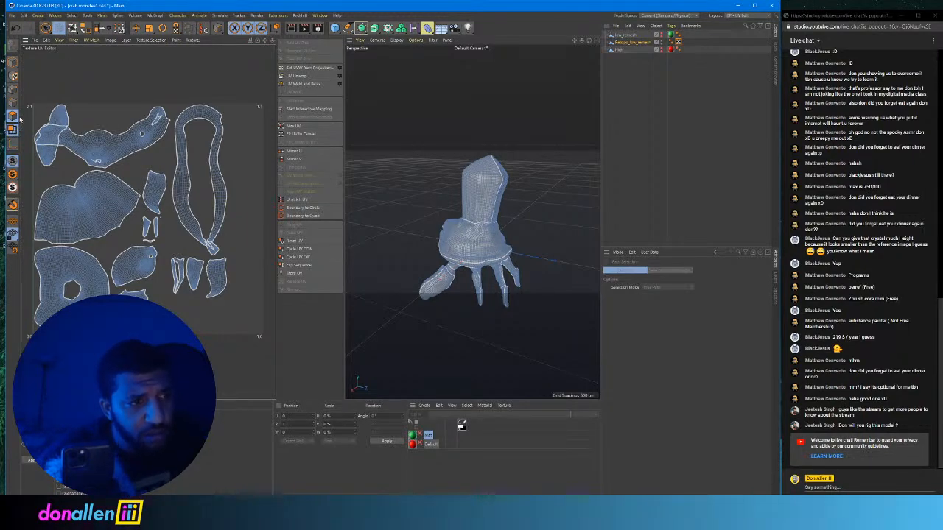
{"action": "left_click", "coordinate": [14, 65]}
{"action": "left_click", "coordinate": [12, 117]}
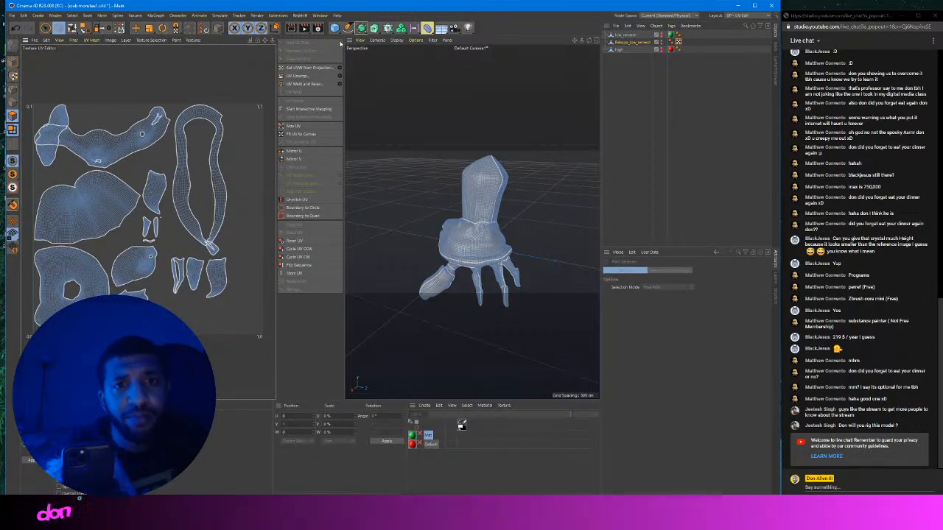
{"action": "left_click_drag", "start_coordinate": [278, 57], "coordinate": [334, 65]}
{"action": "right_click_drag", "start_coordinate": [532, 225], "coordinate": [406, 230], "text": "alt"}
{"action": "scroll", "coordinate": [95, 325], "scroll_direction": "up", "scroll_amount": 5}
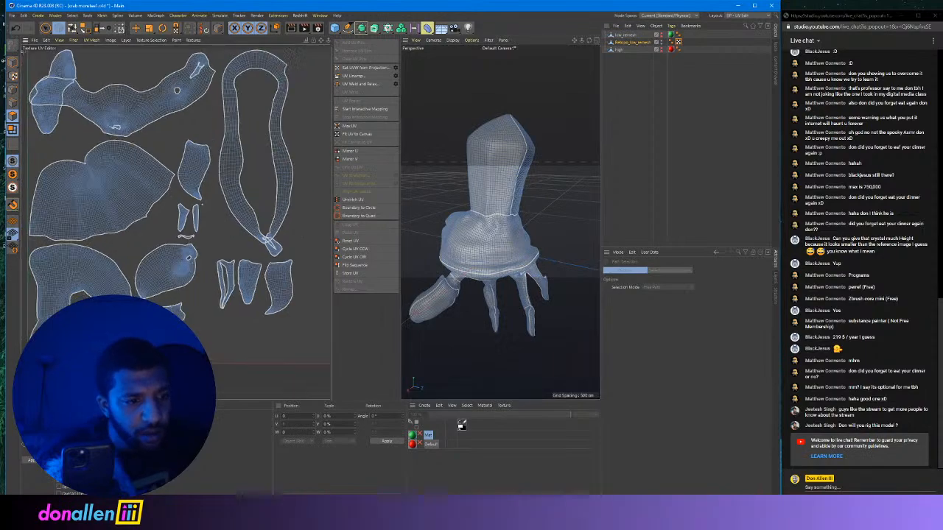
{"action": "scroll", "coordinate": [323, 233], "scroll_direction": "down", "scroll_amount": 4}
{"action": "scroll", "coordinate": [324, 233], "scroll_direction": "up", "scroll_amount": 8}
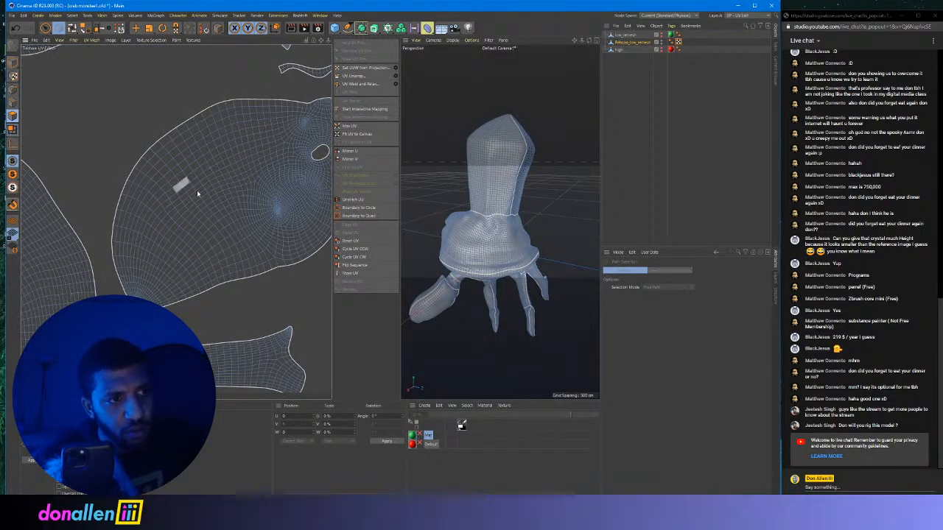
Select the rounded claw island in the UV editor with Live Selection and examine which part of the model it covers.
{"action": "left_click", "coordinate": [47, 29]}
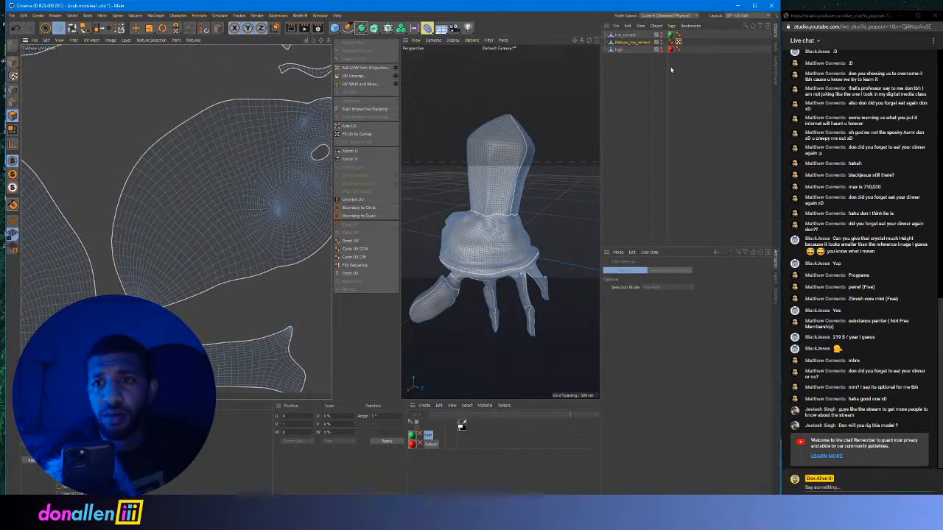
{"action": "left_click", "coordinate": [677, 42]}
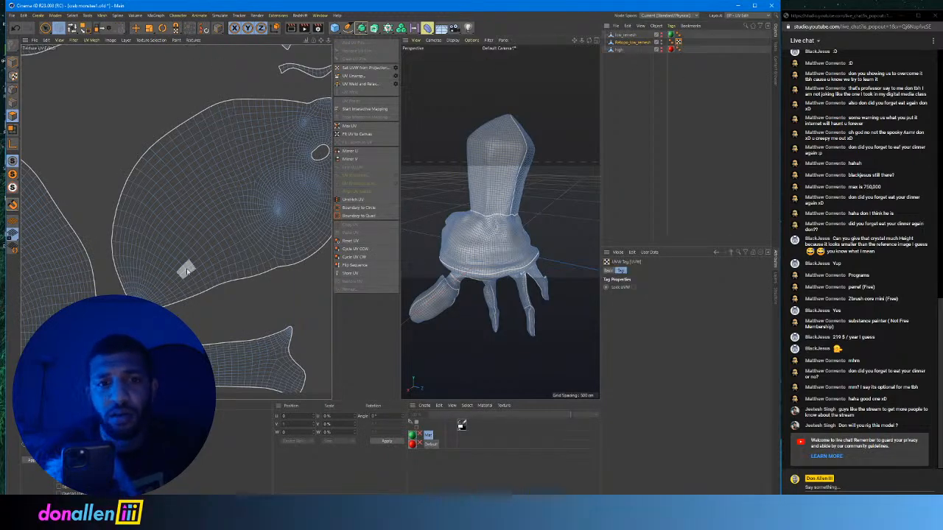
{"action": "left_click", "coordinate": [45, 28]}
{"action": "double_click", "coordinate": [214, 206]}
{"action": "scroll", "coordinate": [284, 206], "scroll_direction": "down", "scroll_amount": 4}
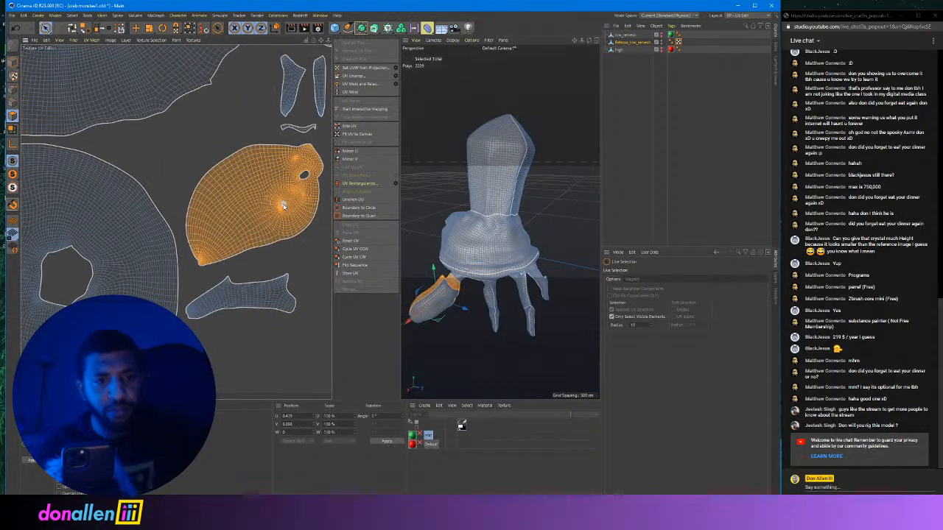
{"action": "scroll", "coordinate": [406, 282], "scroll_direction": "up", "scroll_amount": 4}
{"action": "left_click_drag", "start_coordinate": [408, 284], "coordinate": [430, 273], "text": "alt"}
{"action": "scroll", "coordinate": [234, 212], "scroll_direction": "down", "scroll_amount": 3}
{"action": "scroll", "coordinate": [234, 212], "scroll_direction": "down", "scroll_amount": 3}
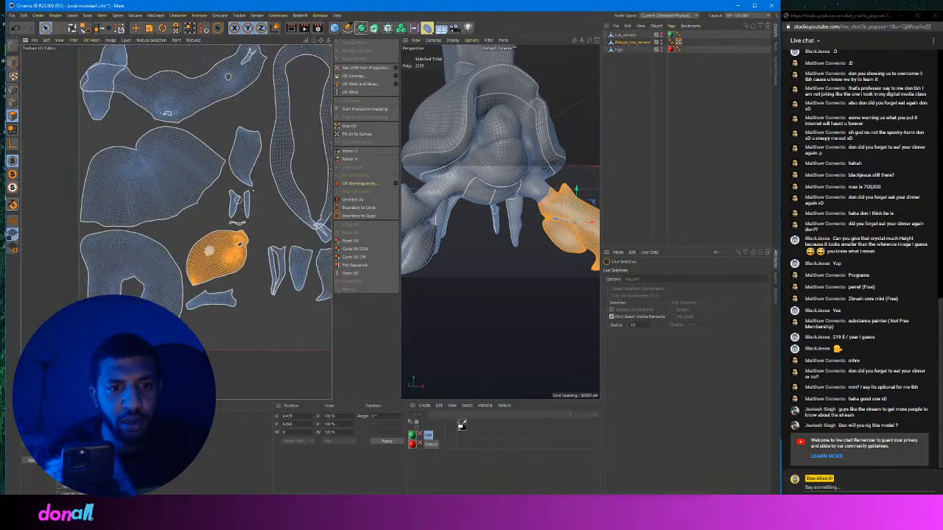
{"action": "scroll", "coordinate": [420, 258], "scroll_direction": "down", "scroll_amount": 3}
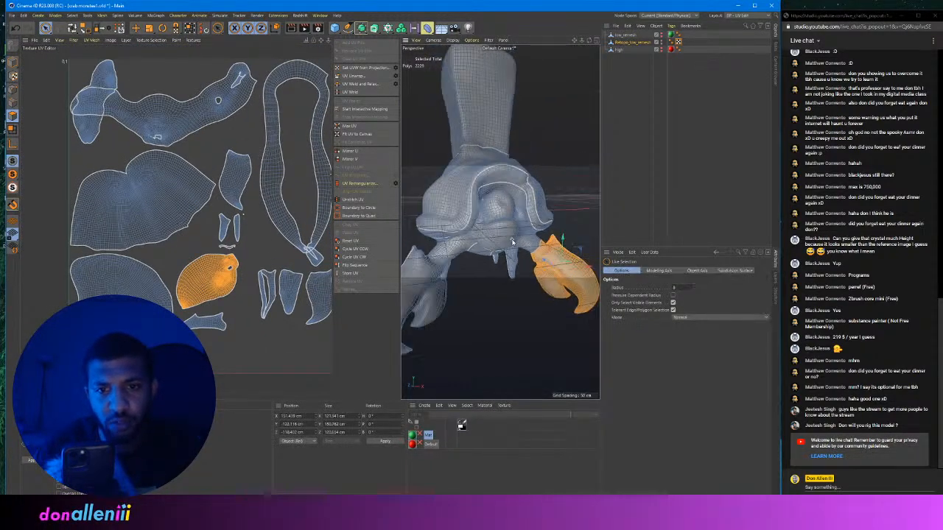
Select the large fan-shaped island and the small curved island in turn to check which body parts they cover.
{"action": "double_click", "coordinate": [147, 202]}
{"action": "left_click_drag", "start_coordinate": [515, 142], "coordinate": [288, 168], "text": "alt"}
{"action": "left_click", "coordinate": [238, 173]}
{"action": "double_click", "coordinate": [238, 172]}
{"action": "left_click_drag", "start_coordinate": [511, 299], "coordinate": [415, 167], "text": "alt"}
Select the long ring-shaped UV island and examine where it runs around the shell's rim and underside.
{"action": "double_click", "coordinate": [276, 207]}
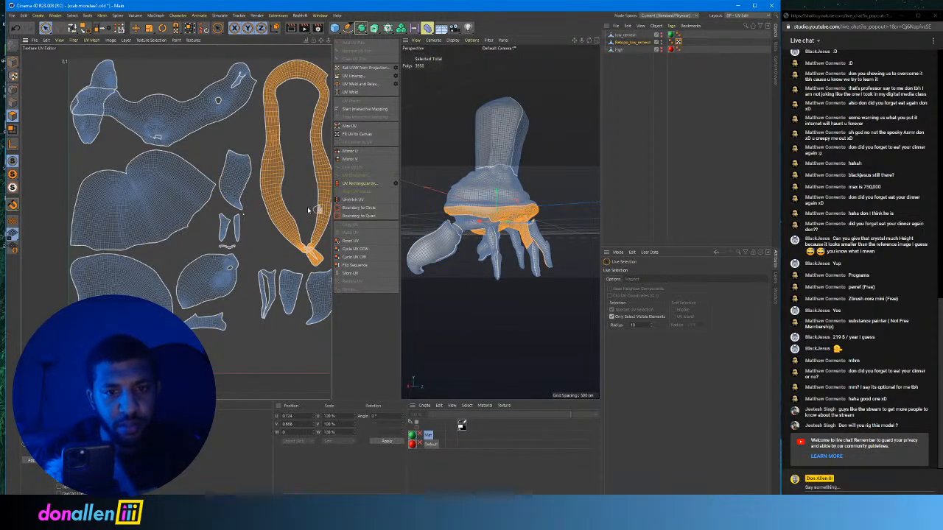
{"action": "left_click", "coordinate": [321, 193]}
{"action": "double_click", "coordinate": [280, 195]}
{"action": "left_click_drag", "start_coordinate": [514, 218], "coordinate": [560, 193], "text": "alt"}
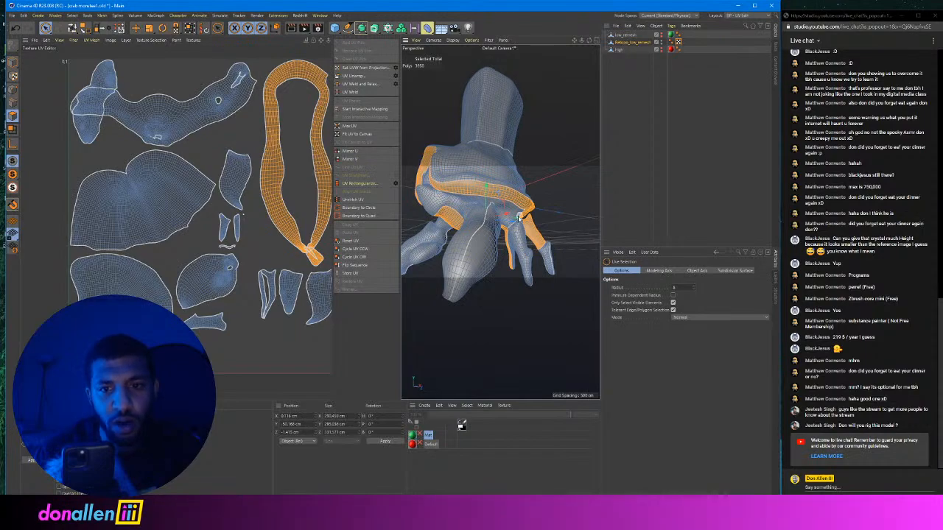
{"action": "left_click_drag", "start_coordinate": [519, 218], "coordinate": [494, 224], "text": "alt"}
{"action": "right_click_drag", "start_coordinate": [494, 224], "coordinate": [526, 210], "text": "alt"}
{"action": "left_click_drag", "start_coordinate": [526, 210], "coordinate": [480, 194], "text": "alt"}
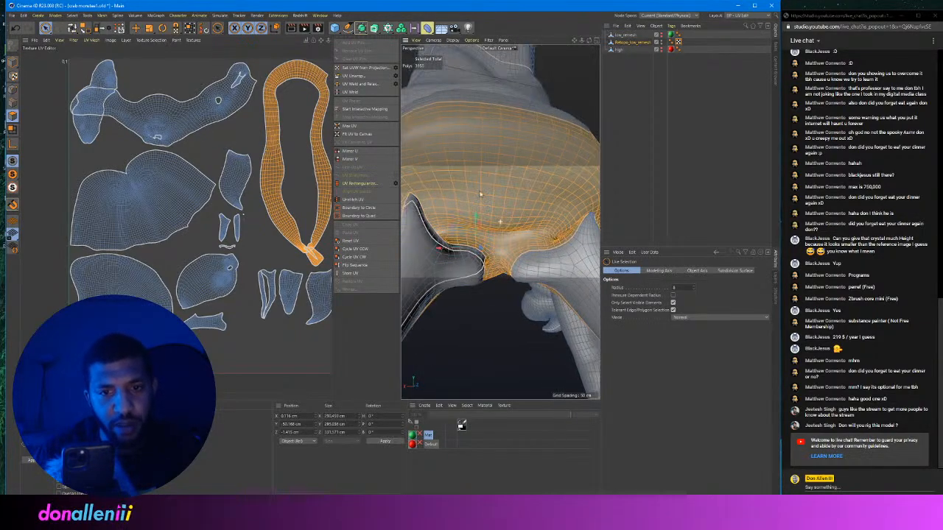
Switch to edge mode and add a short edge path across the arched end of the ring-shaped strip to the seams.
{"action": "left_click", "coordinate": [12, 103]}
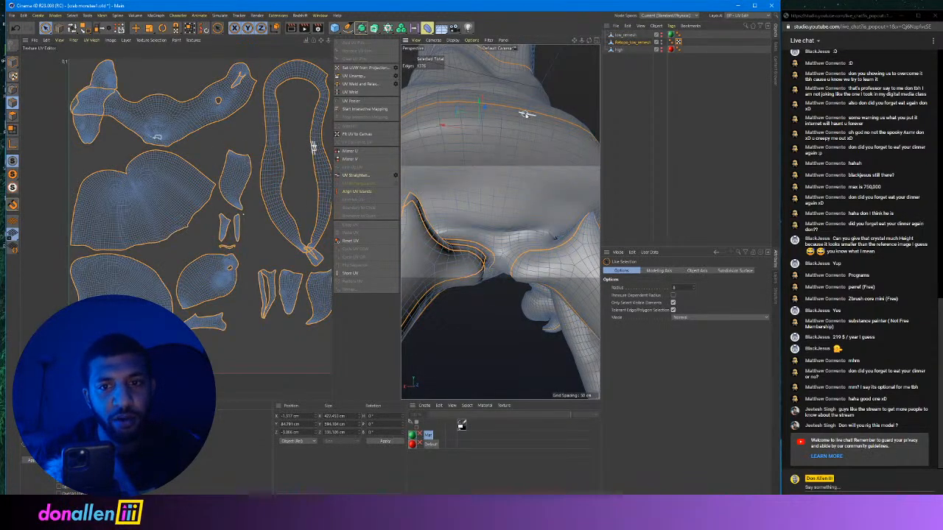
{"action": "right_click_drag", "start_coordinate": [528, 148], "coordinate": [506, 158], "text": "alt"}
{"action": "left_click_drag", "start_coordinate": [506, 159], "coordinate": [521, 146], "text": "alt"}
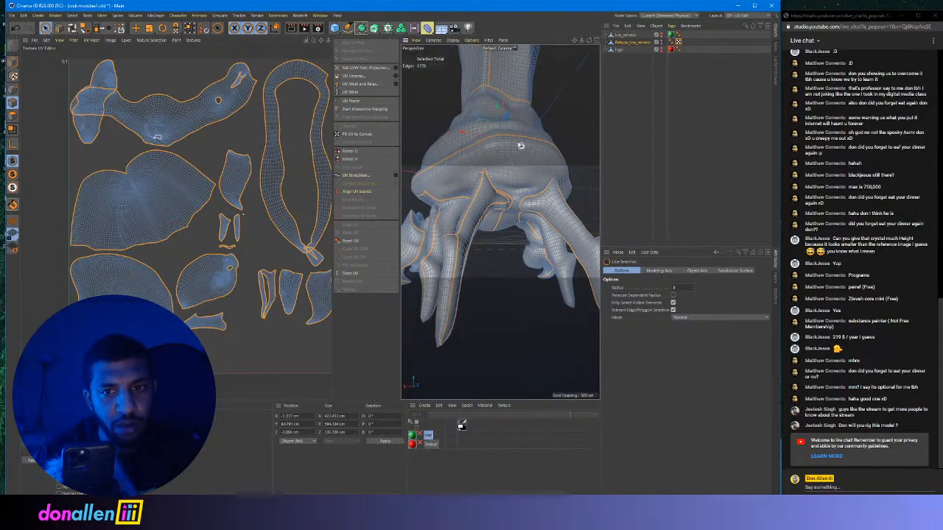
{"action": "left_click", "coordinate": [60, 28]}
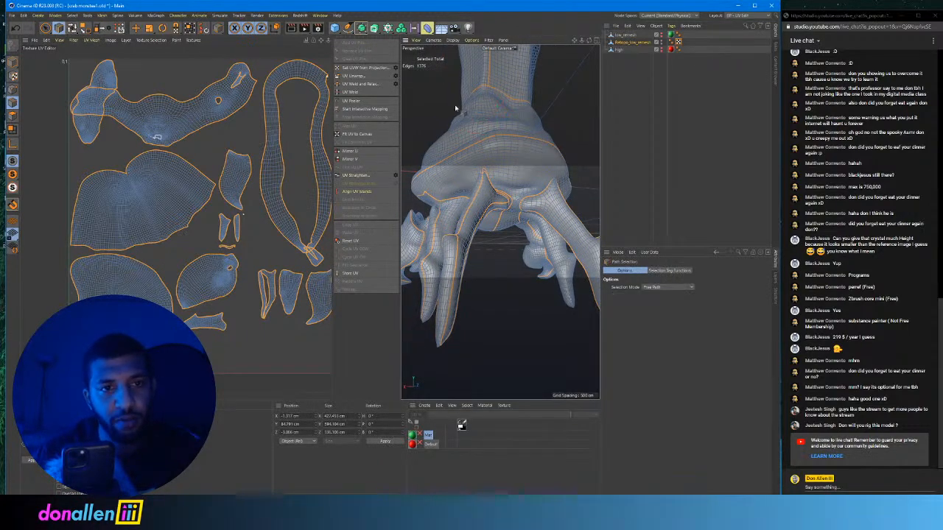
{"action": "scroll", "coordinate": [301, 71], "scroll_direction": "up", "scroll_amount": 4}
{"action": "middle_click_drag", "start_coordinate": [303, 74], "coordinate": [228, 154], "text": "alt"}
{"action": "scroll", "coordinate": [268, 83], "scroll_direction": "up", "scroll_amount": 3}
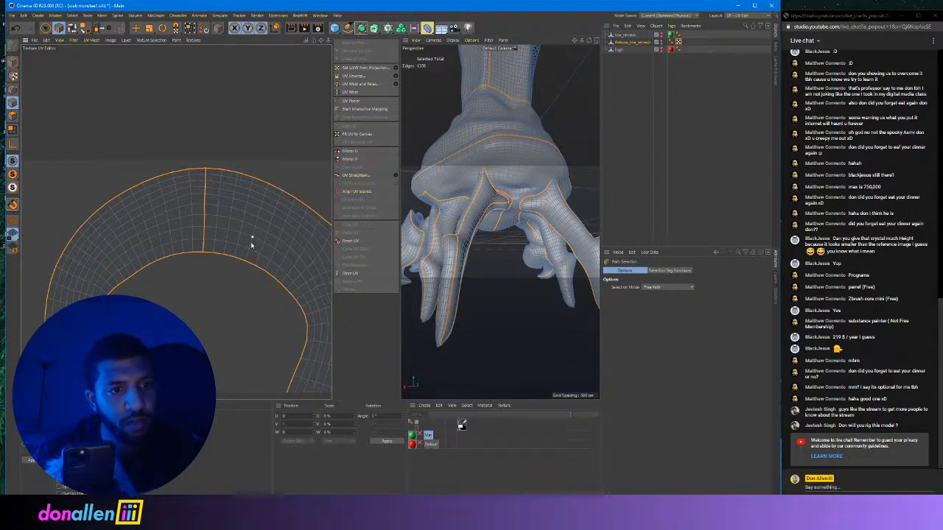
Try unwrapping the UVs with the added cut across the ring-shaped strip's arched end, and undo the result.
{"action": "scroll", "coordinate": [251, 245], "scroll_direction": "down", "scroll_amount": 6}
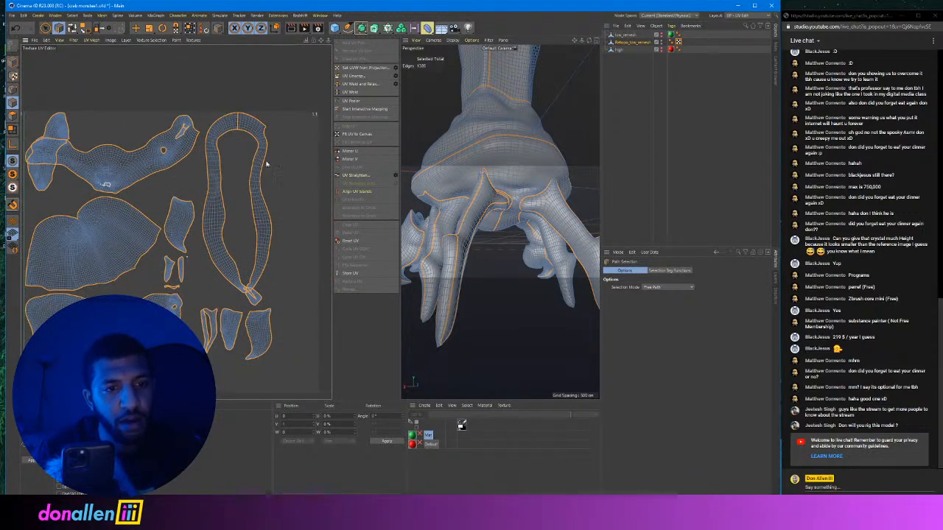
{"action": "left_click", "coordinate": [361, 75]}
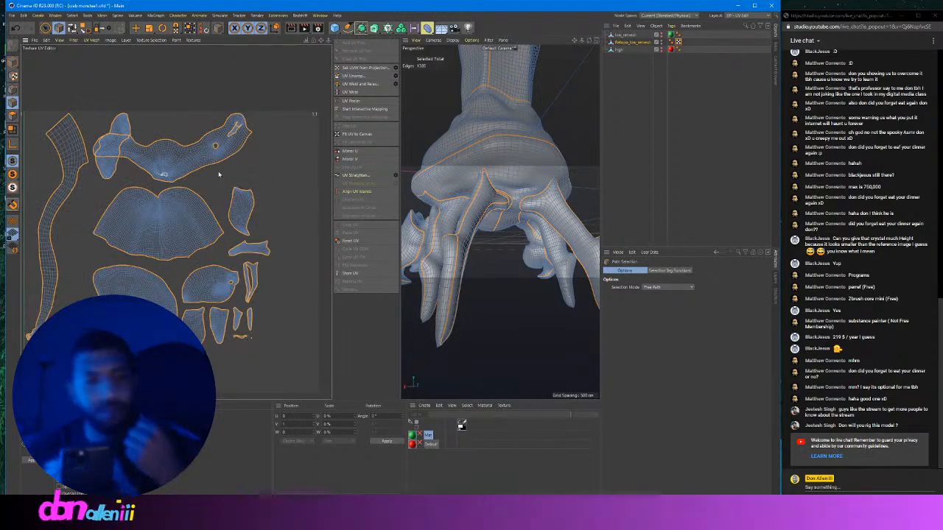
{"action": "scroll", "coordinate": [176, 196], "scroll_direction": "down", "scroll_amount": 1}
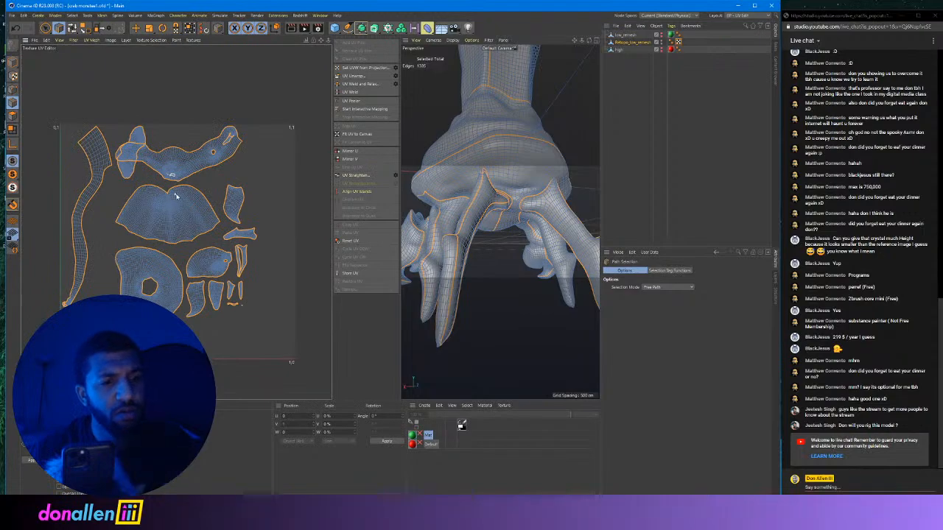
{"action": "key", "text": "ctrl+y"}
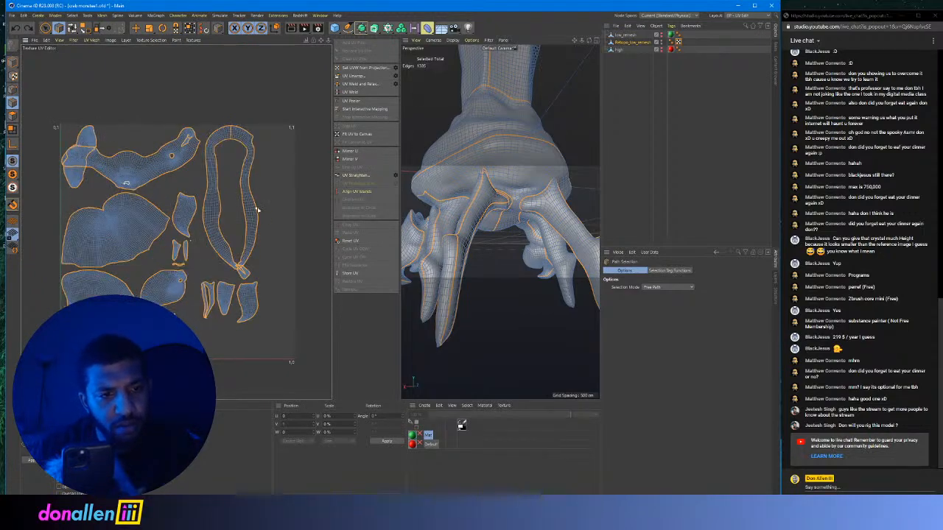
Add an edge path across the band of the shell's rim to the seams and unwrap the UVs again.
{"action": "scroll", "coordinate": [241, 224], "scroll_direction": "up", "scroll_amount": 2}
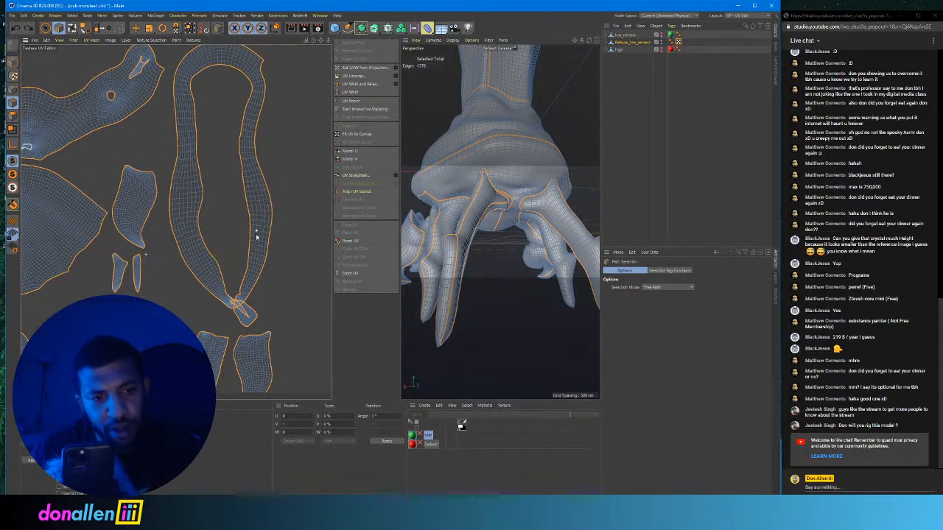
{"action": "scroll", "coordinate": [256, 236], "scroll_direction": "up", "scroll_amount": 4}
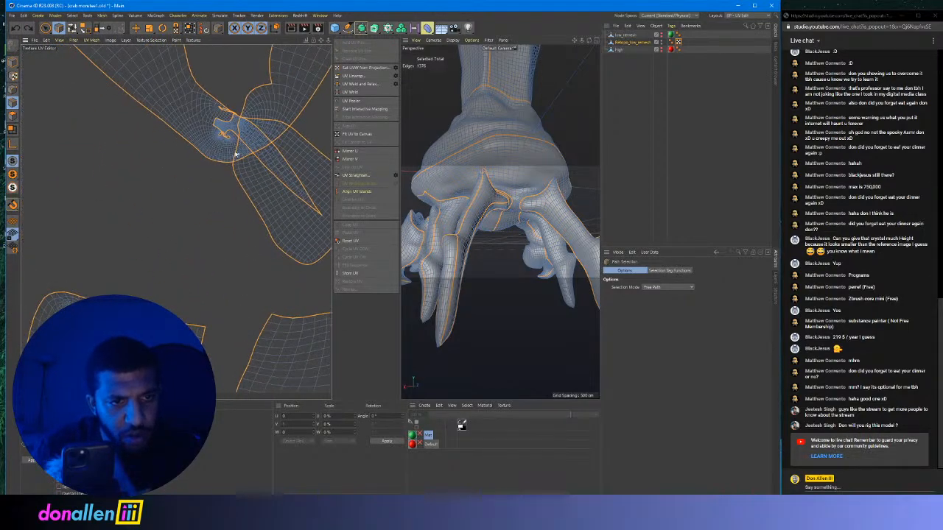
{"action": "scroll", "coordinate": [489, 191], "scroll_direction": "down", "scroll_amount": 2}
{"action": "scroll", "coordinate": [284, 162], "scroll_direction": "down", "scroll_amount": 3}
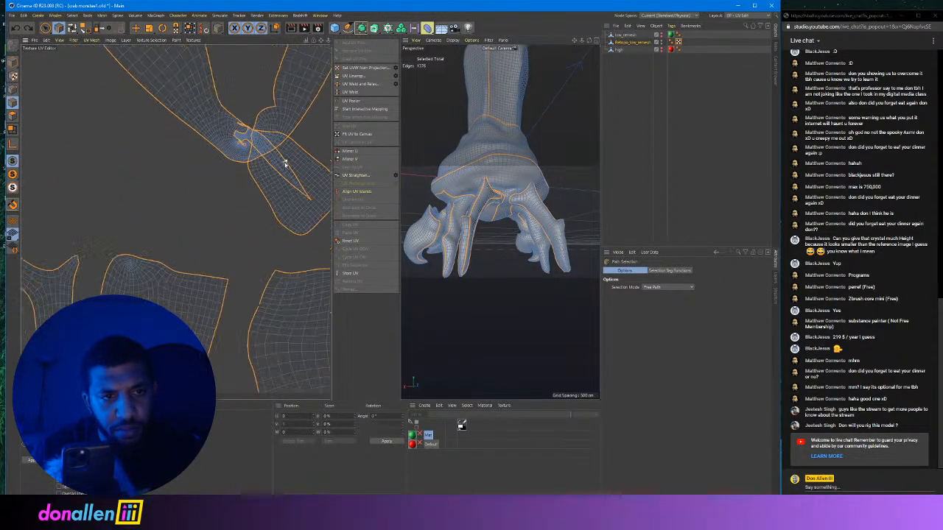
{"action": "scroll", "coordinate": [280, 152], "scroll_direction": "down", "scroll_amount": 3}
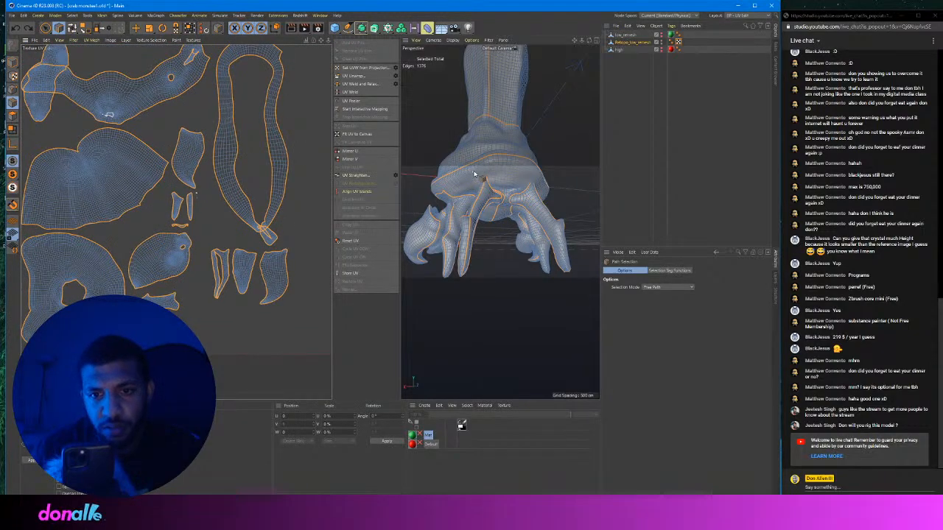
{"action": "left_click_drag", "start_coordinate": [524, 164], "coordinate": [520, 175], "text": "alt"}
{"action": "right_click_drag", "start_coordinate": [431, 182], "coordinate": [488, 182], "text": "alt"}
{"action": "left_click_drag", "start_coordinate": [489, 181], "coordinate": [546, 152], "text": "alt"}
{"action": "left_click", "coordinate": [543, 193]}
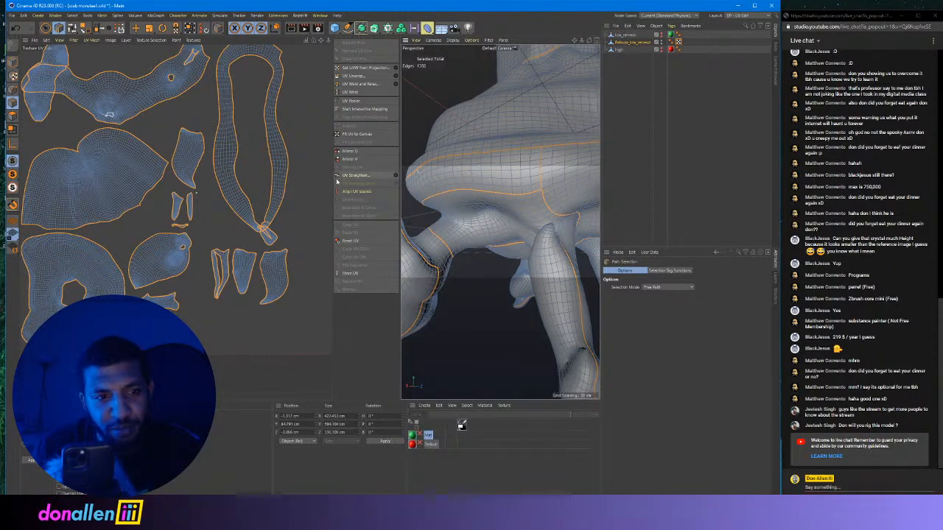
{"action": "left_click", "coordinate": [353, 76]}
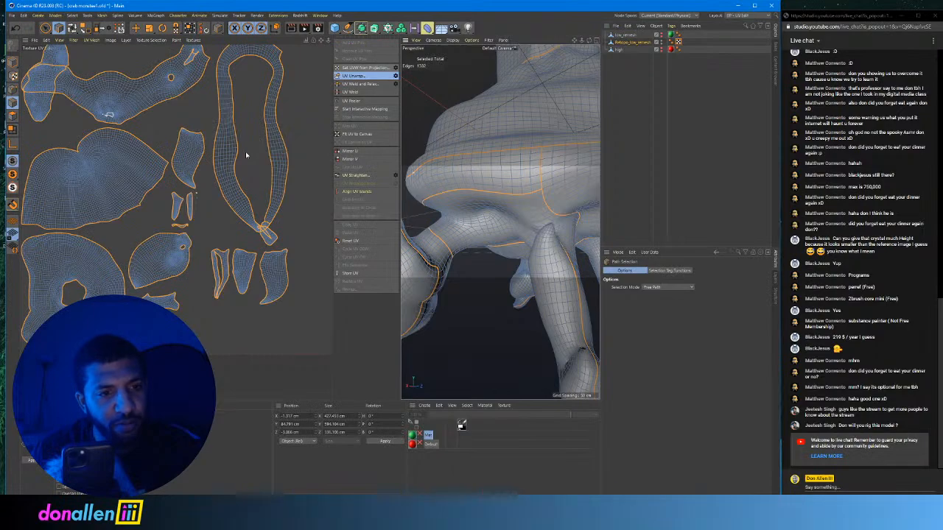
{"action": "scroll", "coordinate": [246, 152], "scroll_direction": "down", "scroll_amount": 3}
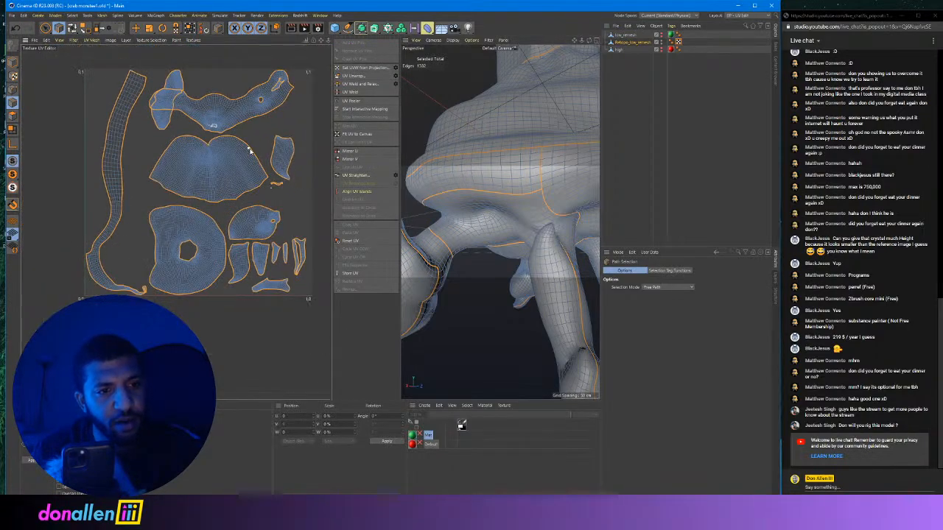
Select the round island with the central hole in polygon mode and examine which part of the shell it covers.
{"action": "scroll", "coordinate": [180, 249], "scroll_direction": "up", "scroll_amount": 4}
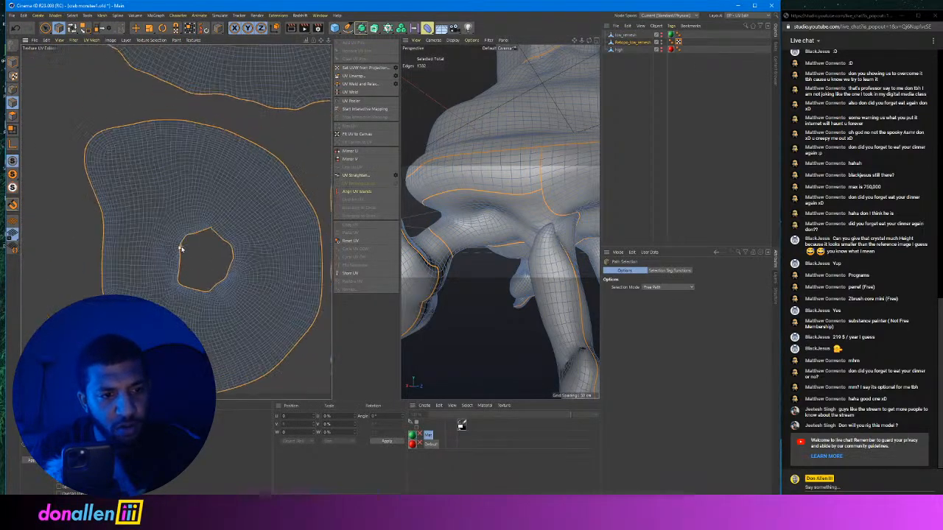
{"action": "scroll", "coordinate": [202, 233], "scroll_direction": "down", "scroll_amount": 2}
{"action": "left_click", "coordinate": [69, 153]}
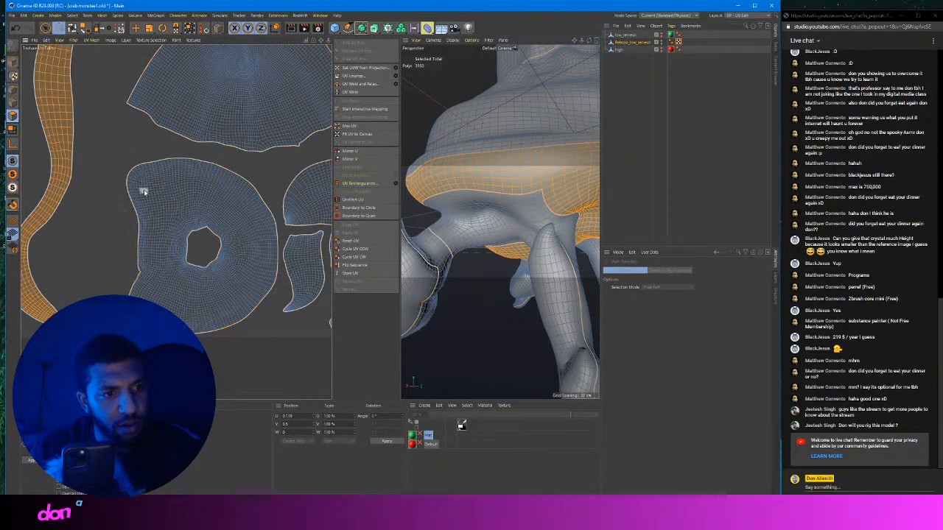
{"action": "left_click", "coordinate": [172, 193]}
{"action": "left_click", "coordinate": [46, 29]}
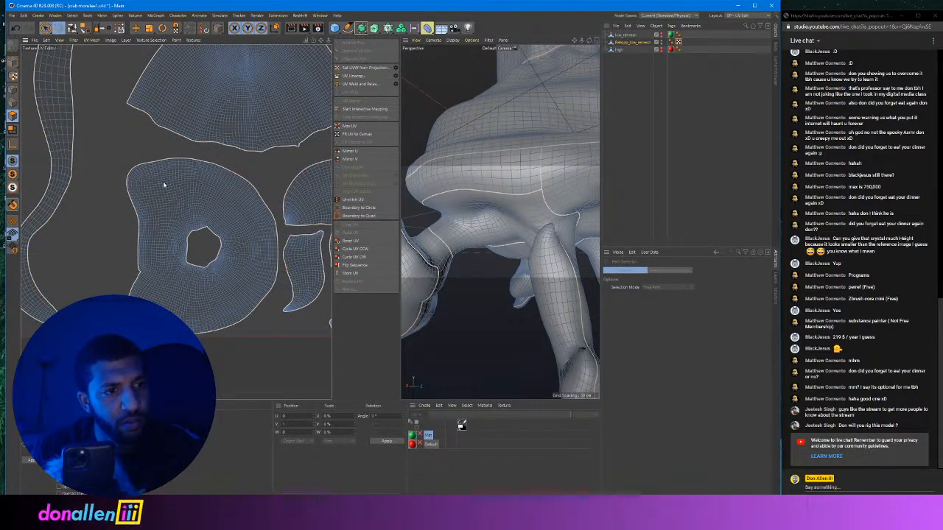
{"action": "left_click", "coordinate": [45, 30]}
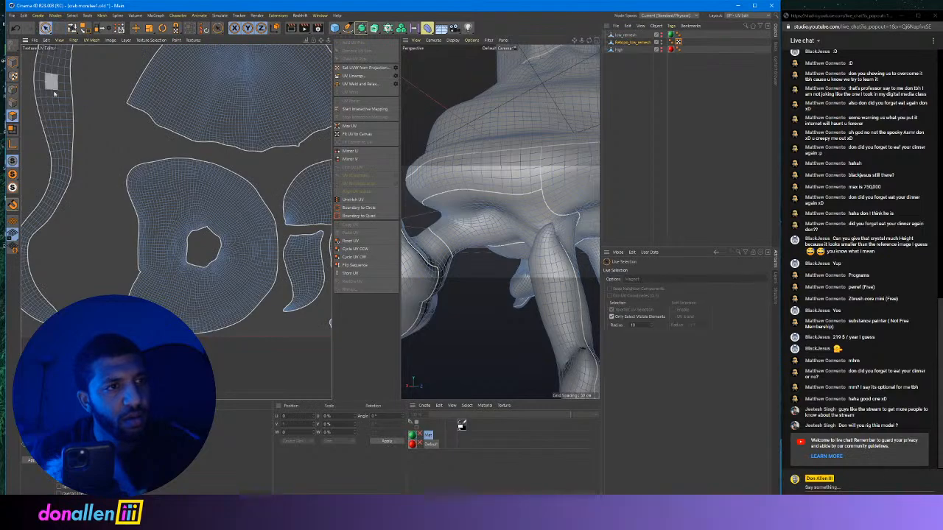
{"action": "left_click", "coordinate": [155, 221]}
{"action": "scroll", "coordinate": [462, 152], "scroll_direction": "down", "scroll_amount": 5}
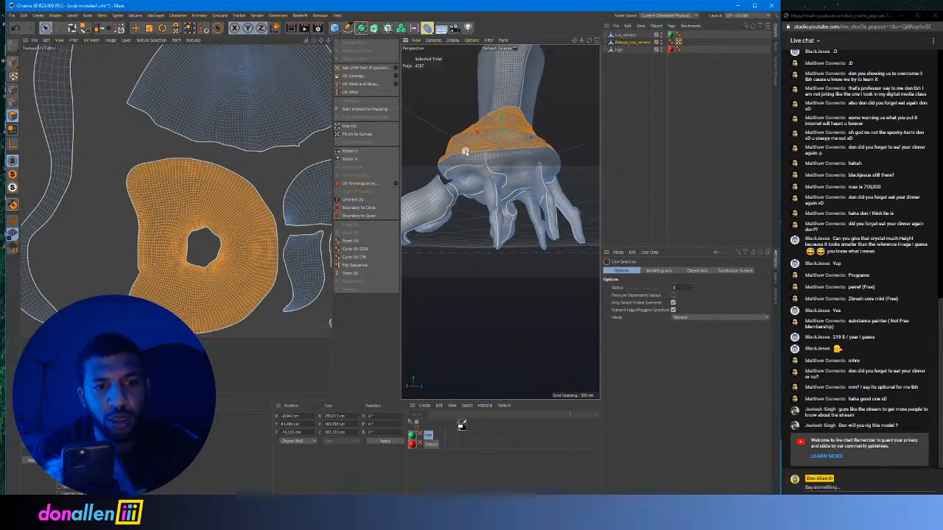
{"action": "left_click_drag", "start_coordinate": [462, 151], "coordinate": [540, 195]}
{"action": "double_click", "coordinate": [264, 218]}
Add an edge path down the shell from the wrist seam to the rim seam, and unwrap the UVs.
{"action": "mouse_move", "coordinate": [442, 147]}
{"action": "left_mouse_down", "text": "alt"}
{"action": "mouse_move", "coordinate": [463, 135]}
{"action": "mouse_move", "coordinate": [489, 139]}
{"action": "mouse_move", "coordinate": [457, 139]}
{"action": "left_mouse_up", "text": "alt"}
{"action": "left_click_drag", "start_coordinate": [516, 182], "coordinate": [494, 105], "text": "alt"}
{"action": "left_click", "coordinate": [13, 104]}
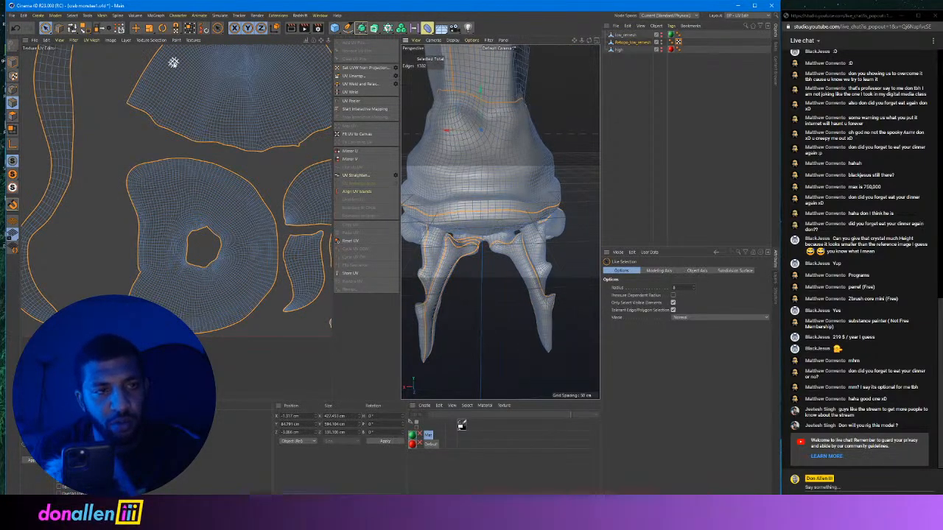
{"action": "left_click", "coordinate": [59, 28]}
{"action": "scroll", "coordinate": [480, 124], "scroll_direction": "up", "scroll_amount": 4}
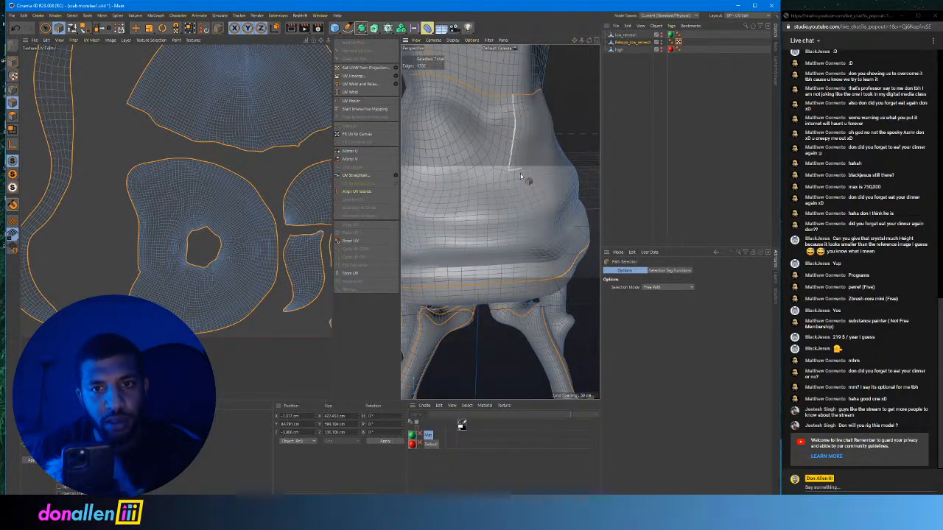
{"action": "left_click_drag", "start_coordinate": [528, 282], "coordinate": [543, 258]}
{"action": "scroll", "coordinate": [543, 257], "scroll_direction": "down", "scroll_amount": 6}
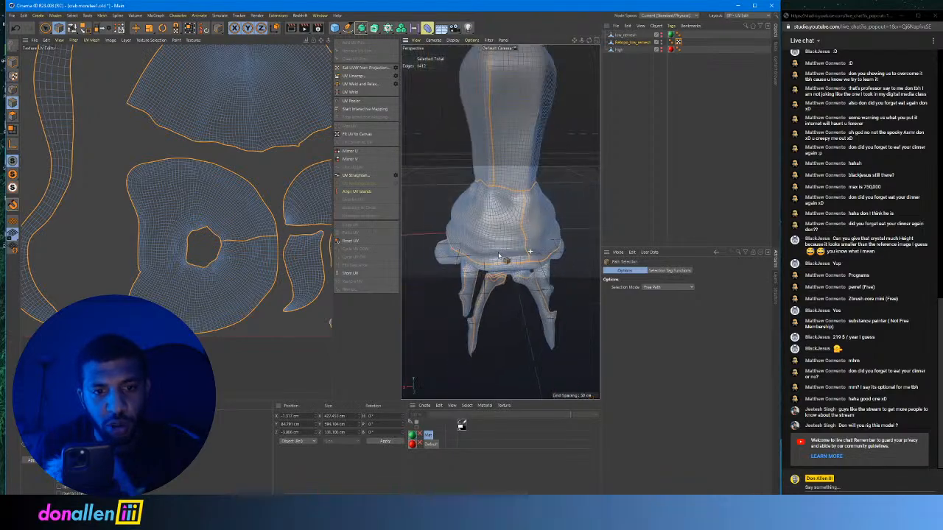
{"action": "scroll", "coordinate": [169, 220], "scroll_direction": "down", "scroll_amount": 8}
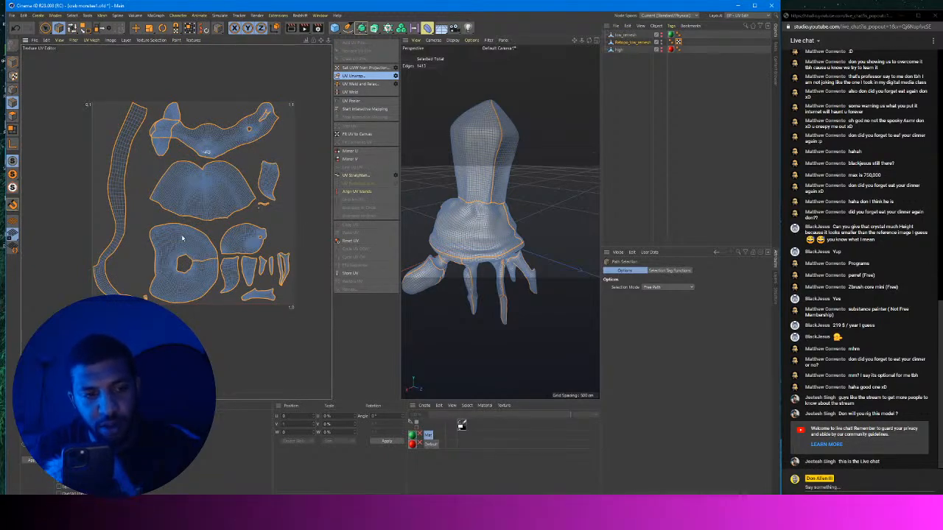
Select the overlapping limb-shaped island with Live Selection and examine which arm and underside areas of the model it covers.
{"action": "scroll", "coordinate": [182, 238], "scroll_direction": "up", "scroll_amount": 8}
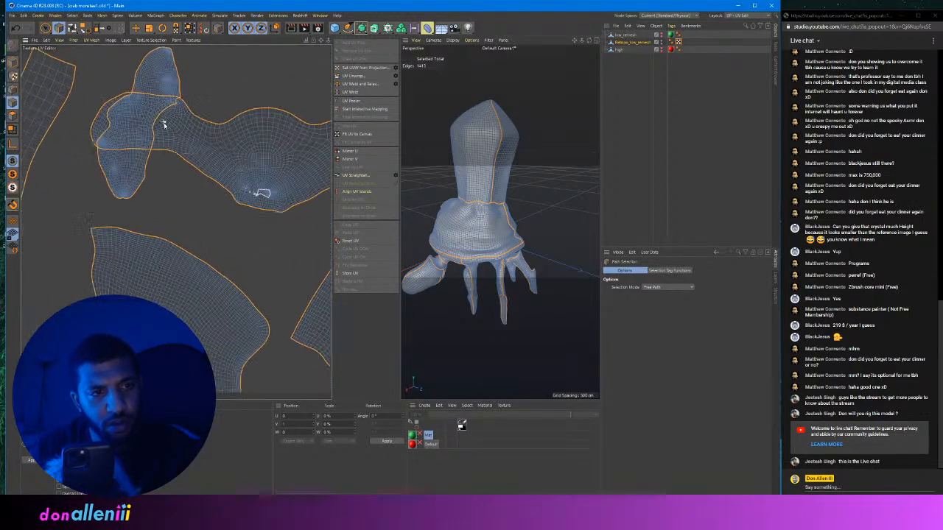
{"action": "left_click", "coordinate": [13, 115]}
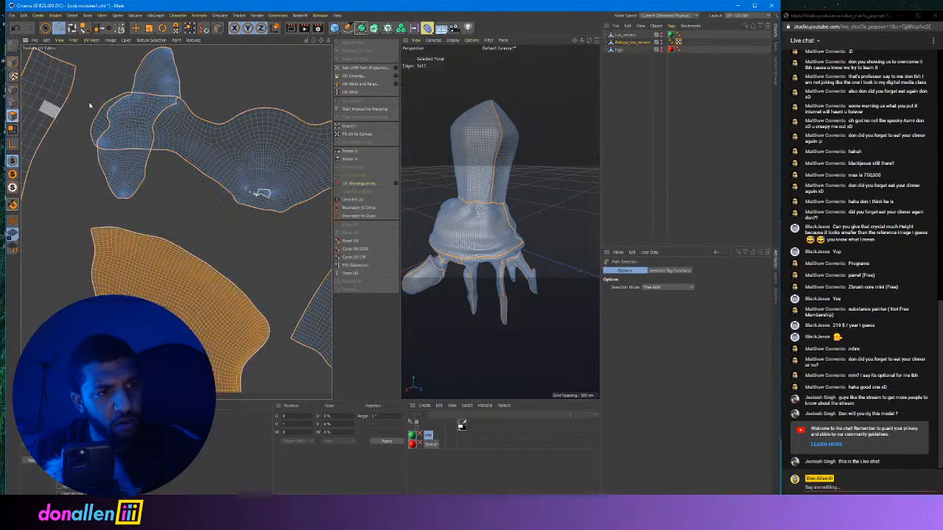
{"action": "left_click", "coordinate": [45, 28]}
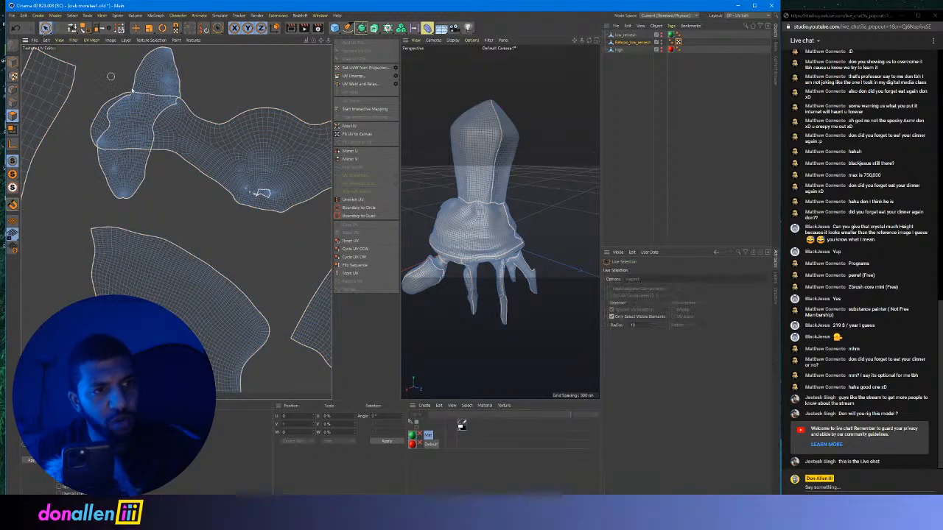
{"action": "double_click", "coordinate": [160, 85]}
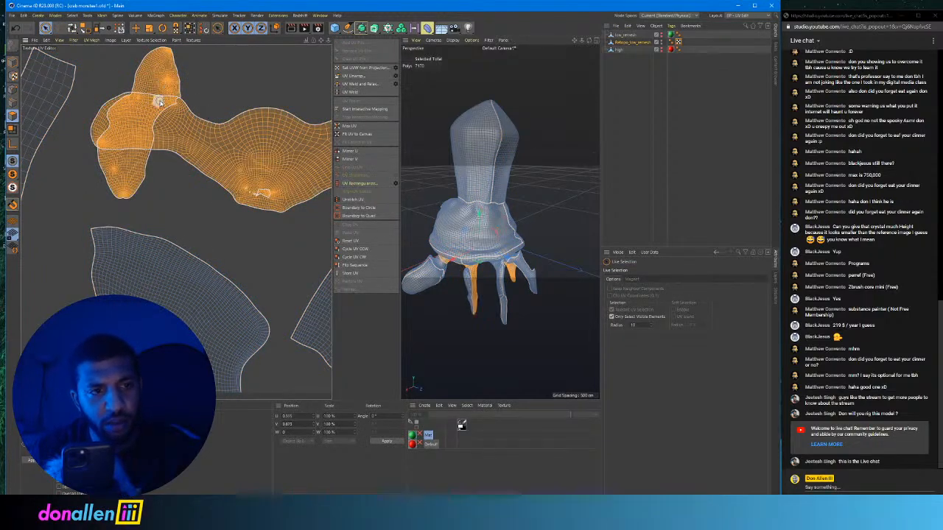
{"action": "left_click_drag", "start_coordinate": [513, 274], "coordinate": [487, 264], "text": "alt"}
{"action": "right_click_drag", "start_coordinate": [487, 264], "coordinate": [482, 211], "text": "alt"}
{"action": "left_click_drag", "start_coordinate": [464, 205], "coordinate": [429, 200], "text": "alt"}
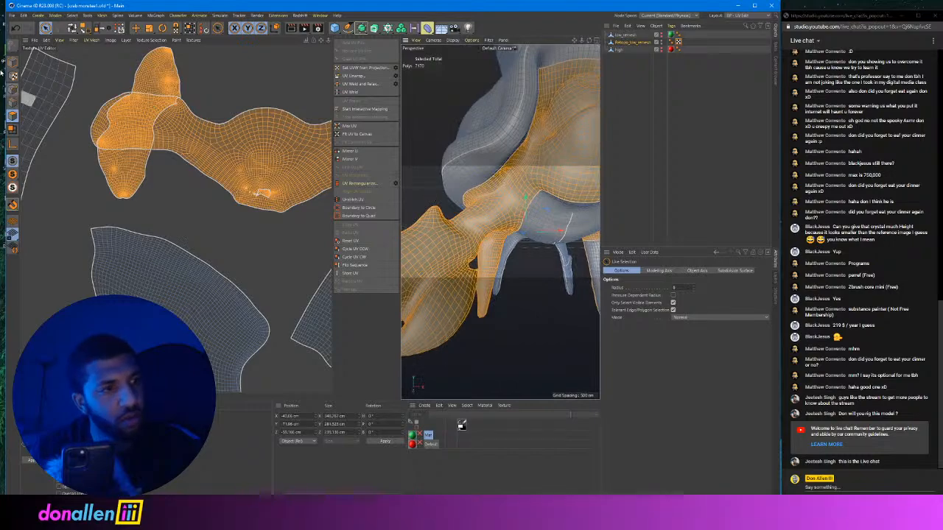
Switch to edge mode and use Loop Selection to add an edge loop around the arm under the shell to the seams.
{"action": "left_click", "coordinate": [12, 103]}
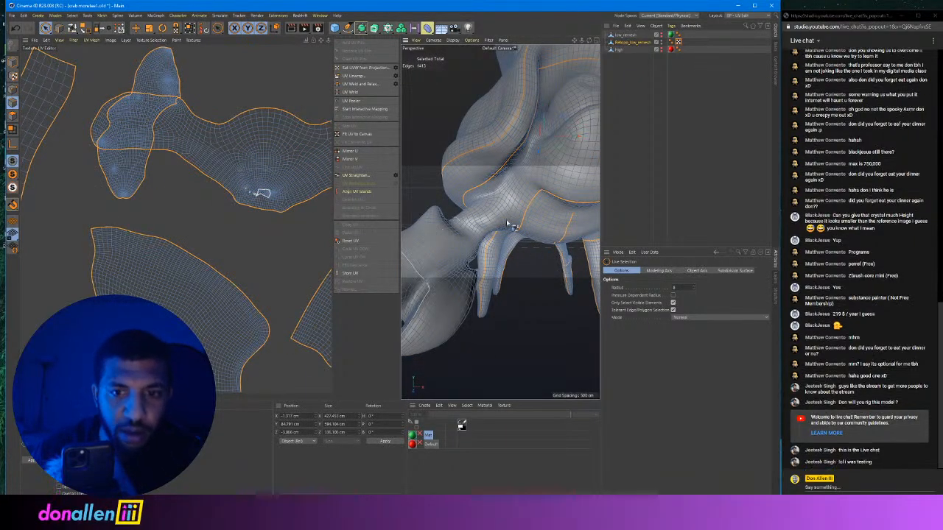
{"action": "right_click_drag", "start_coordinate": [488, 213], "coordinate": [504, 212], "text": "alt"}
{"action": "left_click_drag", "start_coordinate": [504, 214], "coordinate": [490, 218], "text": "alt"}
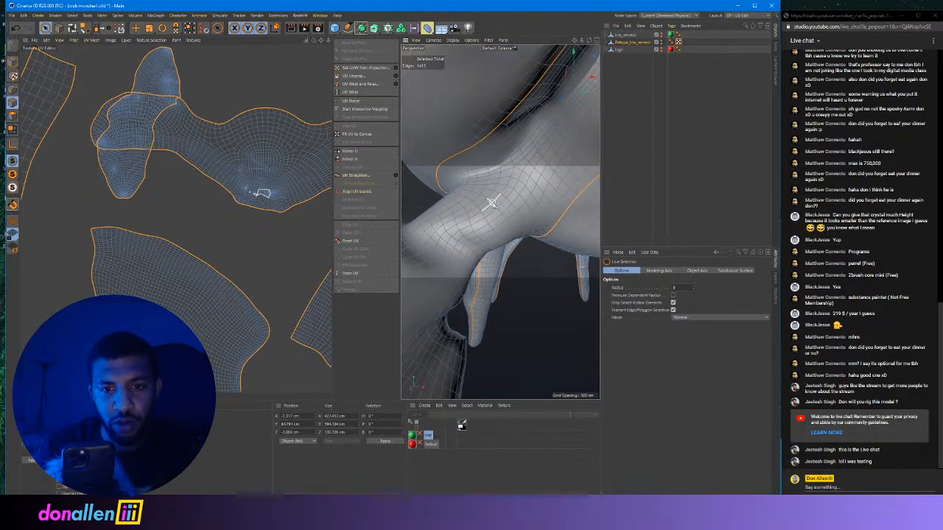
{"action": "right_click", "coordinate": [490, 134]}
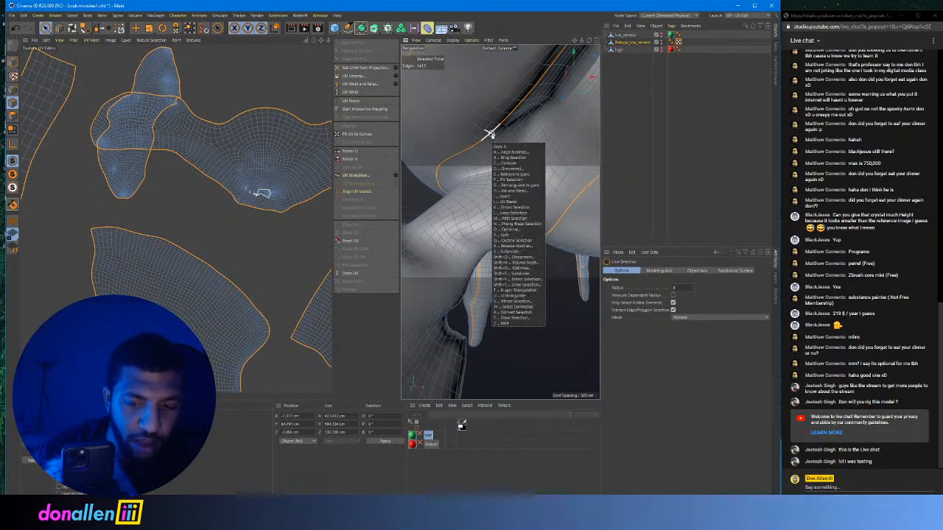
{"action": "left_click", "coordinate": [470, 216]}
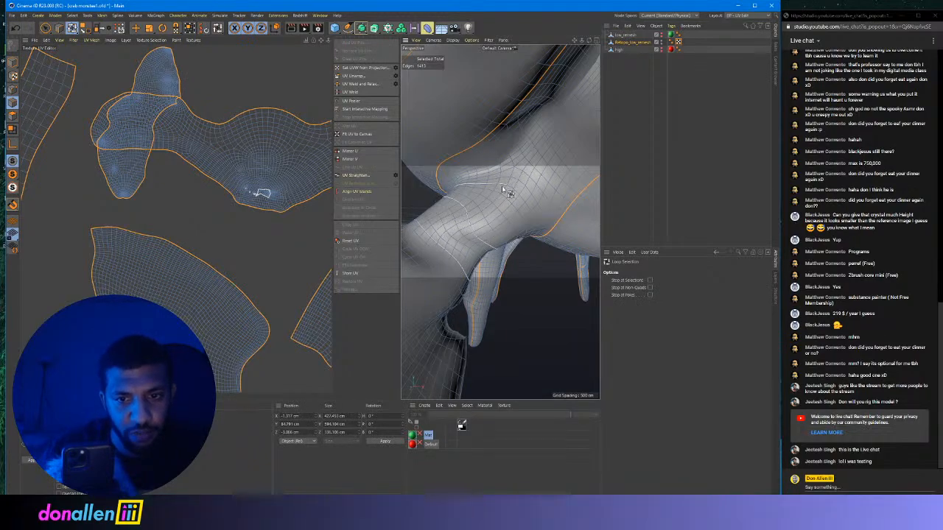
{"action": "left_click_drag", "start_coordinate": [506, 191], "coordinate": [511, 247], "text": "alt"}
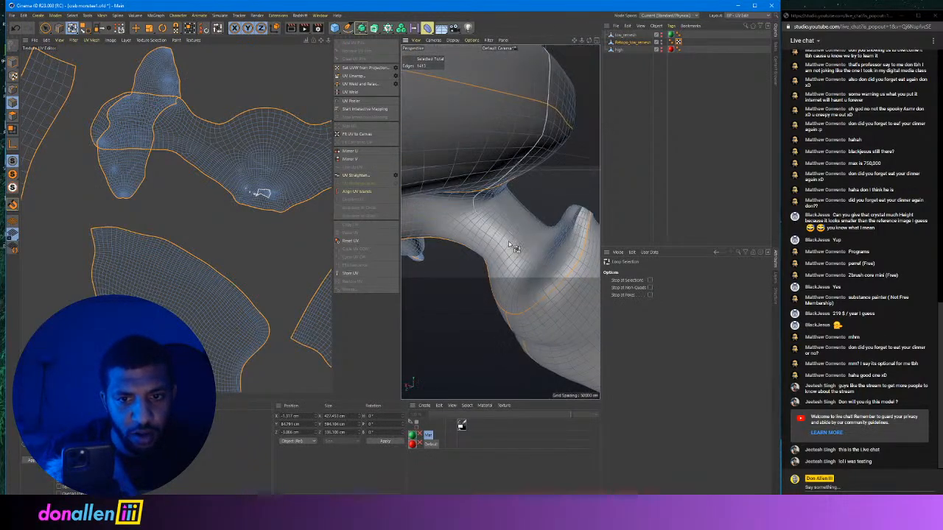
{"action": "left_click_drag", "start_coordinate": [545, 186], "coordinate": [553, 168], "text": "alt"}
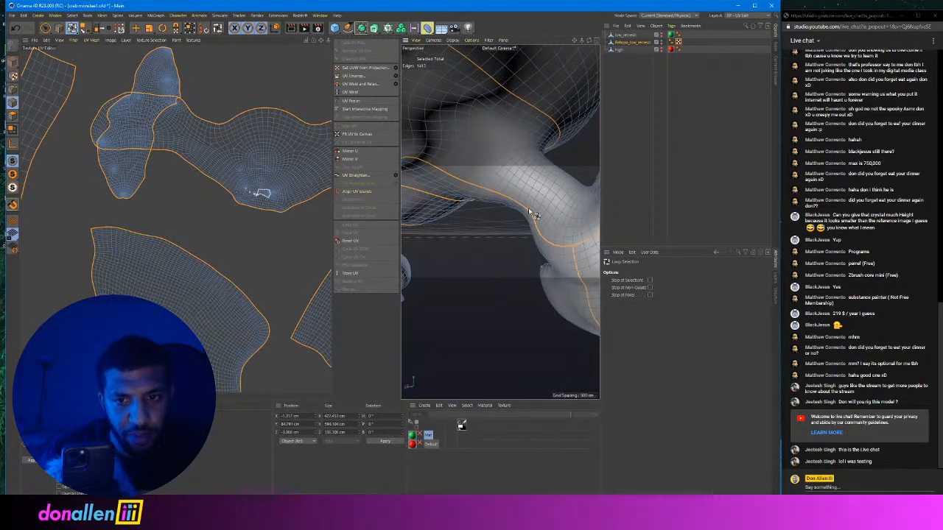
{"action": "left_click", "coordinate": [539, 231], "text": "shift"}
Unwrap the UVs again with the edge loop around the arm included in the seams.
{"action": "scroll", "coordinate": [539, 221], "scroll_direction": "down", "scroll_amount": 6}
{"action": "left_click_drag", "start_coordinate": [538, 208], "coordinate": [440, 255], "text": "alt"}
{"action": "left_click_drag", "start_coordinate": [500, 222], "coordinate": [457, 254], "text": "alt"}
{"action": "scroll", "coordinate": [274, 131], "scroll_direction": "down", "scroll_amount": 4}
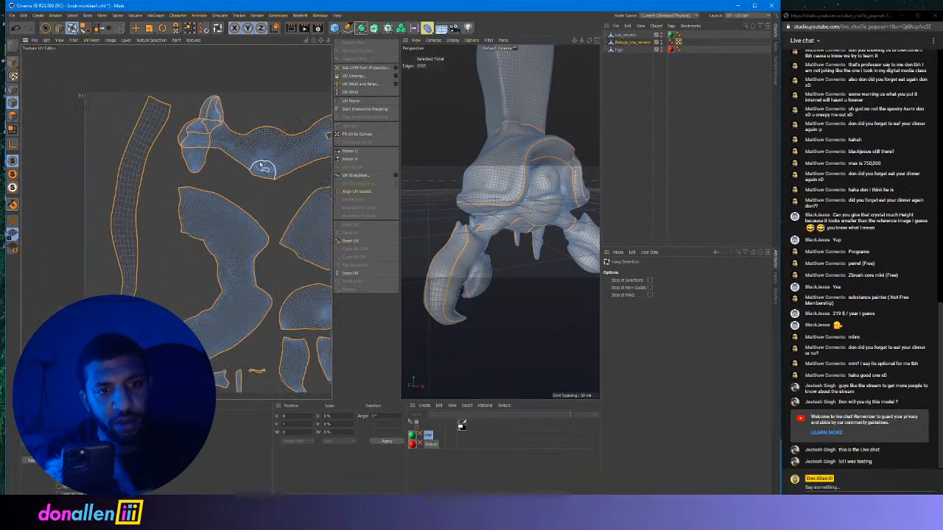
{"action": "middle_click_drag", "start_coordinate": [288, 200], "coordinate": [247, 158], "text": "alt"}
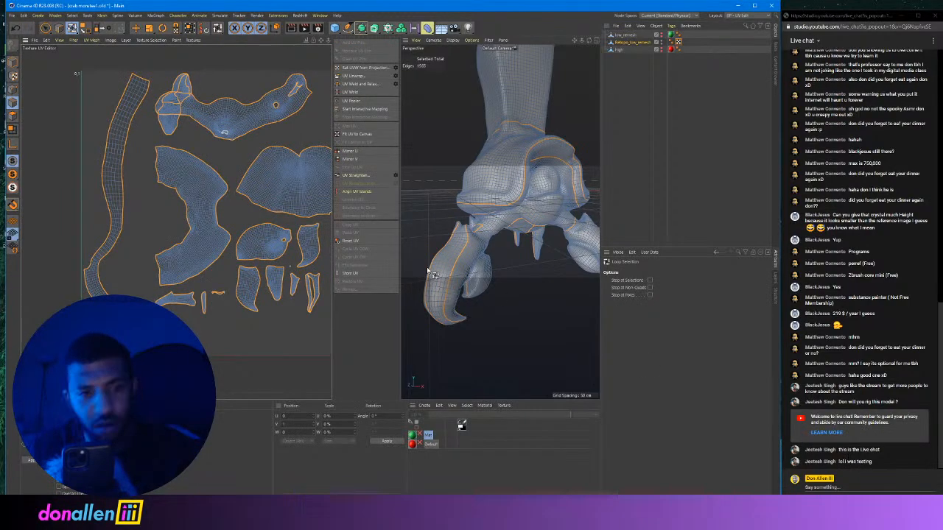
{"action": "middle_click_drag", "start_coordinate": [310, 140], "coordinate": [261, 138], "text": "alt"}
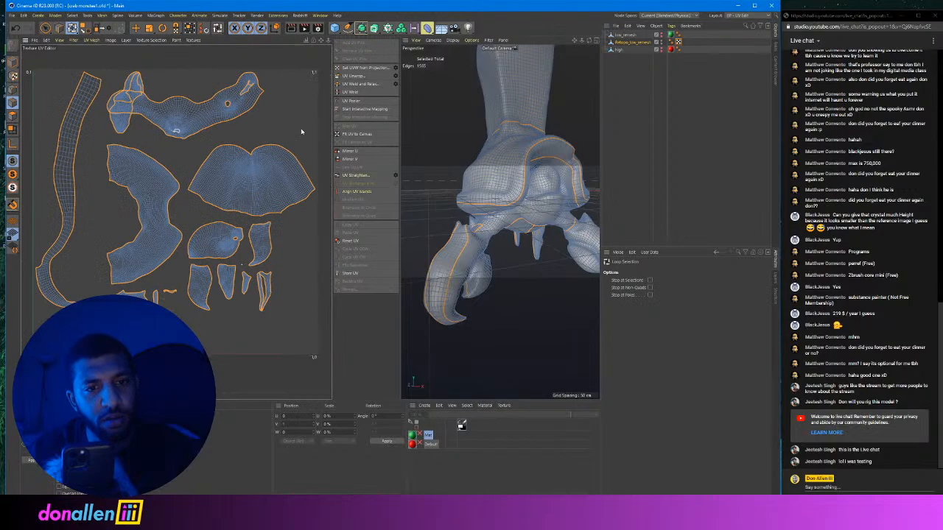
{"action": "left_click", "coordinate": [355, 77]}
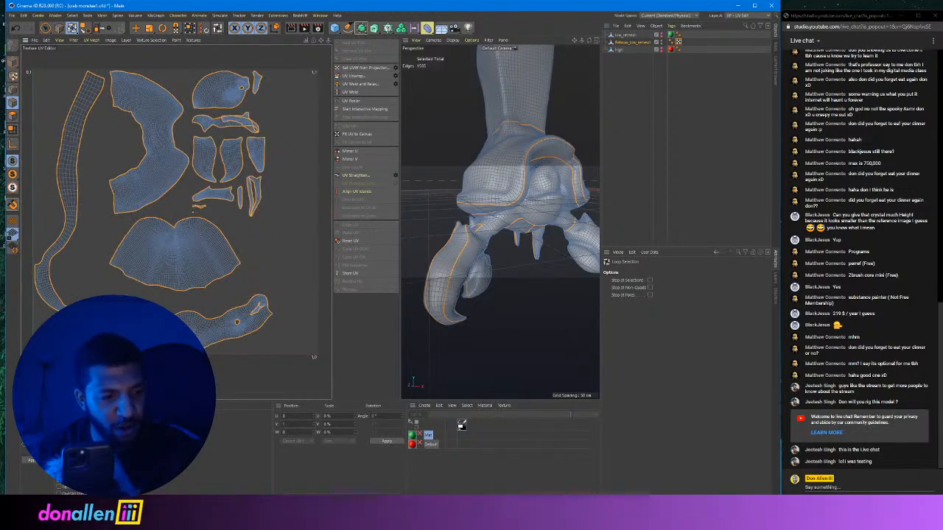
Add an edge loop across the large limb island to the seam selection and unwrap the UVs again.
{"action": "scroll", "coordinate": [224, 331], "scroll_direction": "up", "scroll_amount": 5}
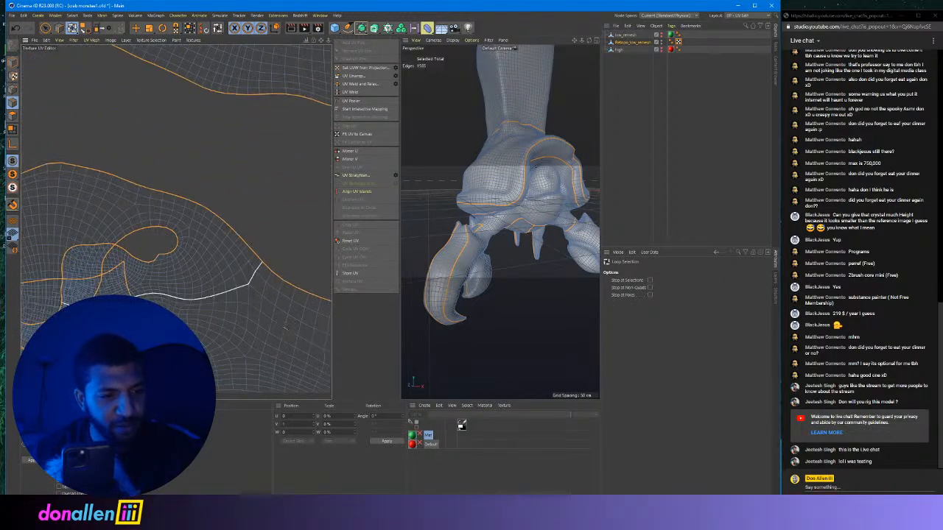
{"action": "scroll", "coordinate": [225, 331], "scroll_direction": "down", "scroll_amount": 4}
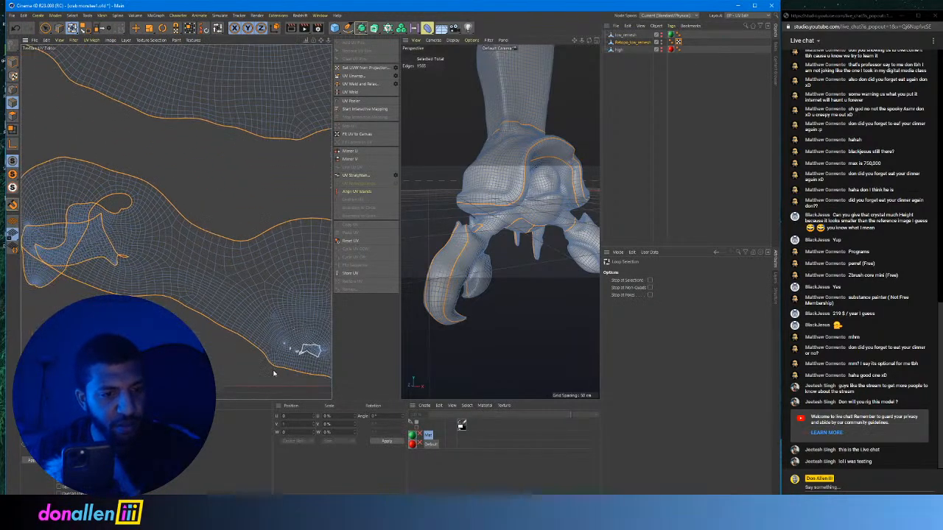
{"action": "scroll", "coordinate": [263, 327], "scroll_direction": "down", "scroll_amount": 1}
{"action": "middle_click_drag", "start_coordinate": [321, 324], "coordinate": [258, 301], "text": "alt"}
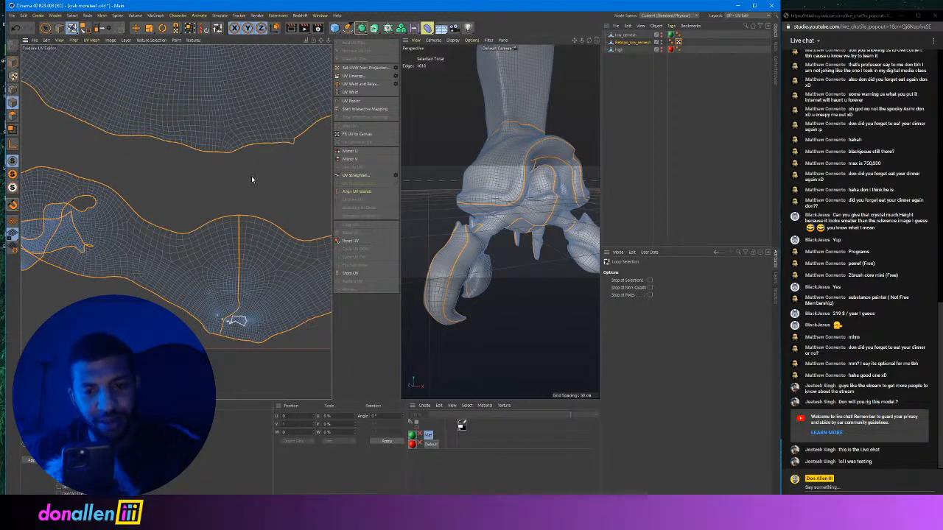
{"action": "scroll", "coordinate": [270, 241], "scroll_direction": "down", "scroll_amount": 3}
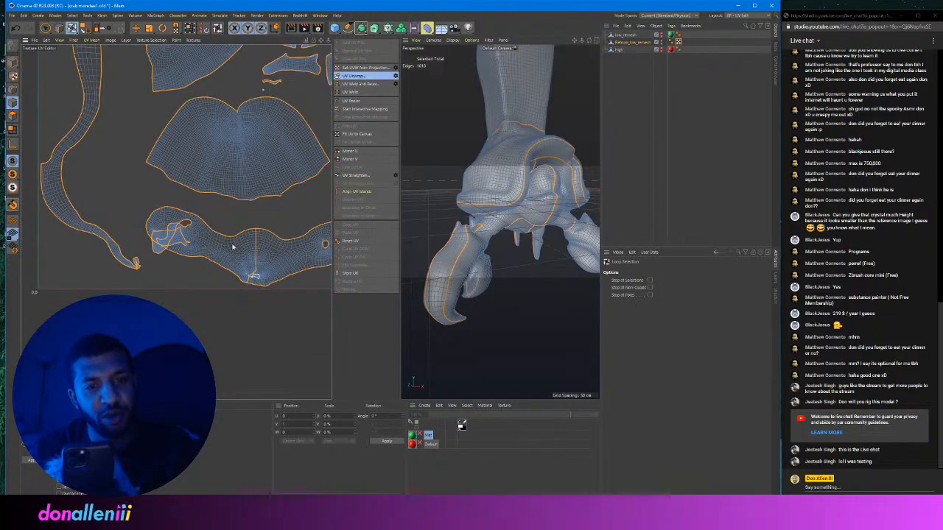
{"action": "scroll", "coordinate": [235, 233], "scroll_direction": "down", "scroll_amount": 8}
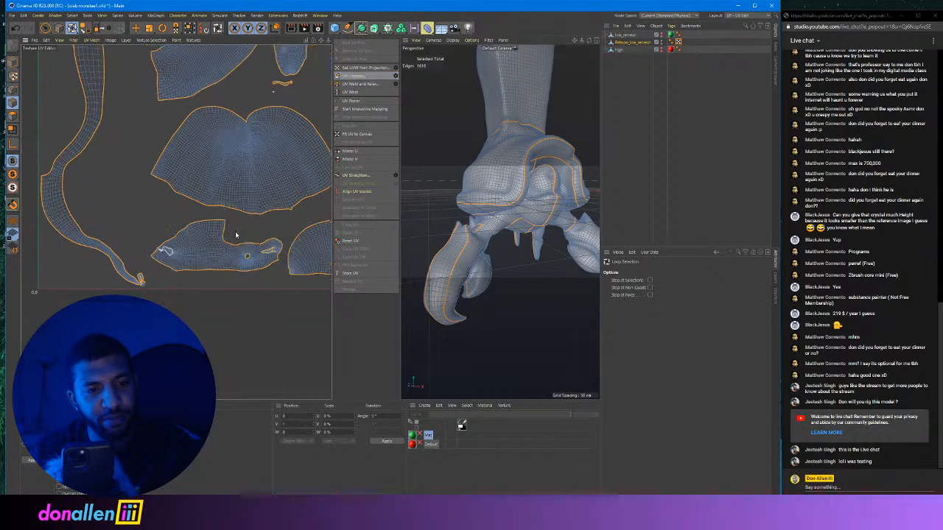
Add an edge loop across the limb island with the two inner holes, between its wide and narrow parts, and unwrap again.
{"action": "scroll", "coordinate": [219, 165], "scroll_direction": "up", "scroll_amount": 10}
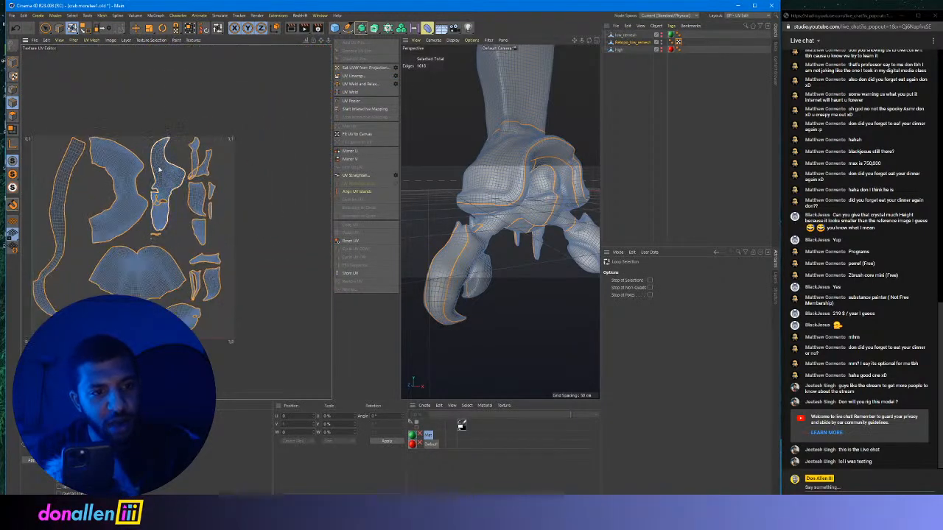
{"action": "scroll", "coordinate": [219, 165], "scroll_direction": "up", "scroll_amount": 2}
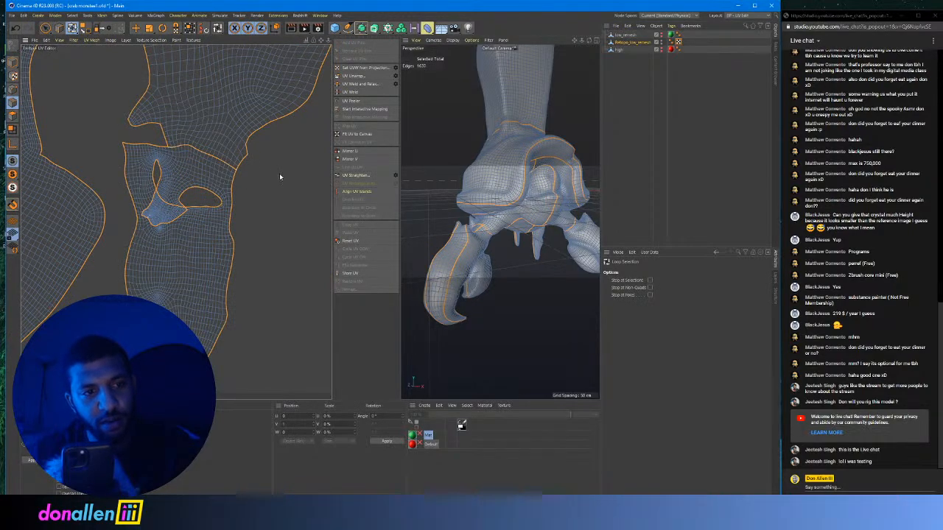
{"action": "scroll", "coordinate": [279, 177], "scroll_direction": "down", "scroll_amount": 2}
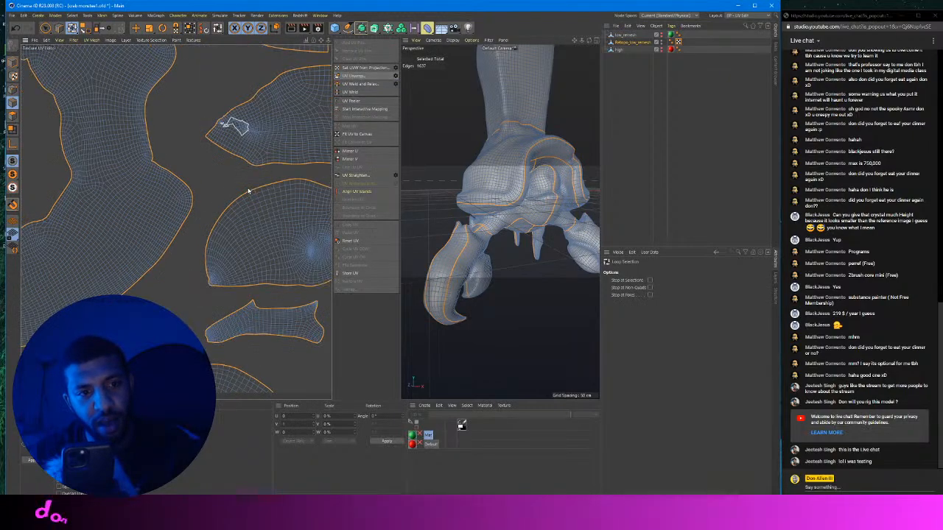
Check the new islands for overlaps, switch to polygon mode, clear the selection and pick the narrow self-overlapping island with Live Selection.
{"action": "scroll", "coordinate": [249, 191], "scroll_direction": "down", "scroll_amount": 5}
{"action": "scroll", "coordinate": [211, 171], "scroll_direction": "up", "scroll_amount": 8}
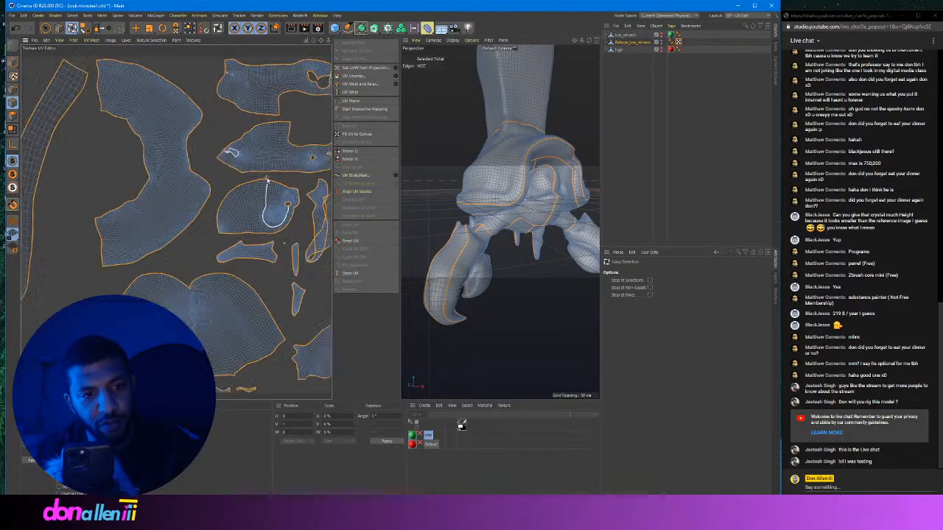
{"action": "scroll", "coordinate": [211, 171], "scroll_direction": "up", "scroll_amount": 3}
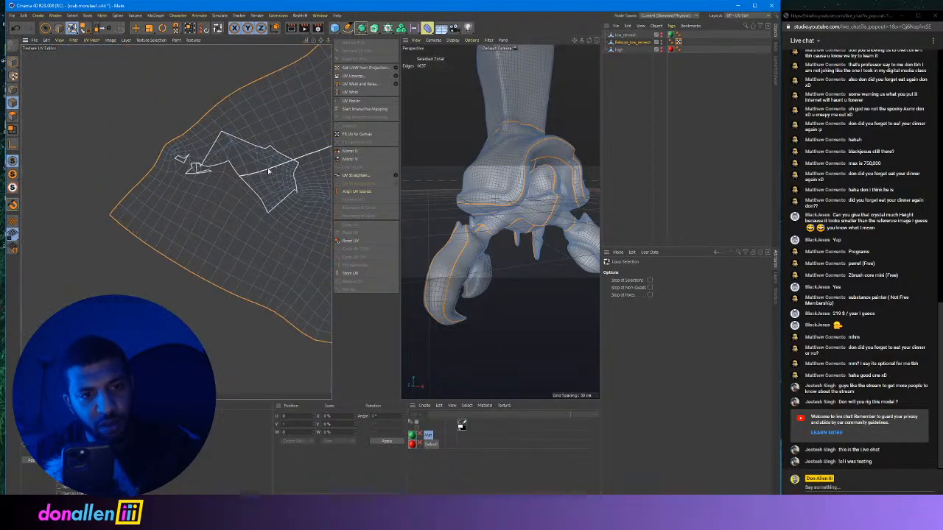
{"action": "scroll", "coordinate": [269, 176], "scroll_direction": "down", "scroll_amount": 8}
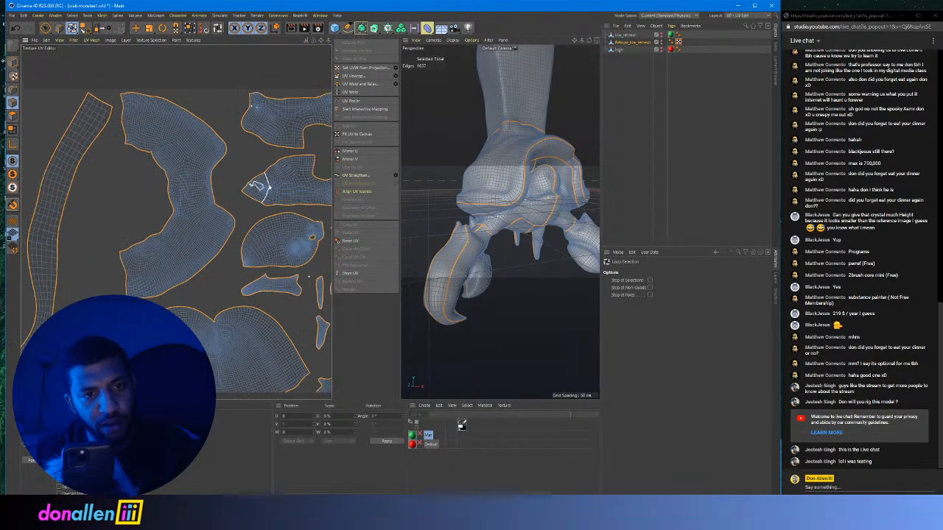
{"action": "scroll", "coordinate": [270, 188], "scroll_direction": "down", "scroll_amount": 3}
{"action": "scroll", "coordinate": [254, 259], "scroll_direction": "up", "scroll_amount": 5}
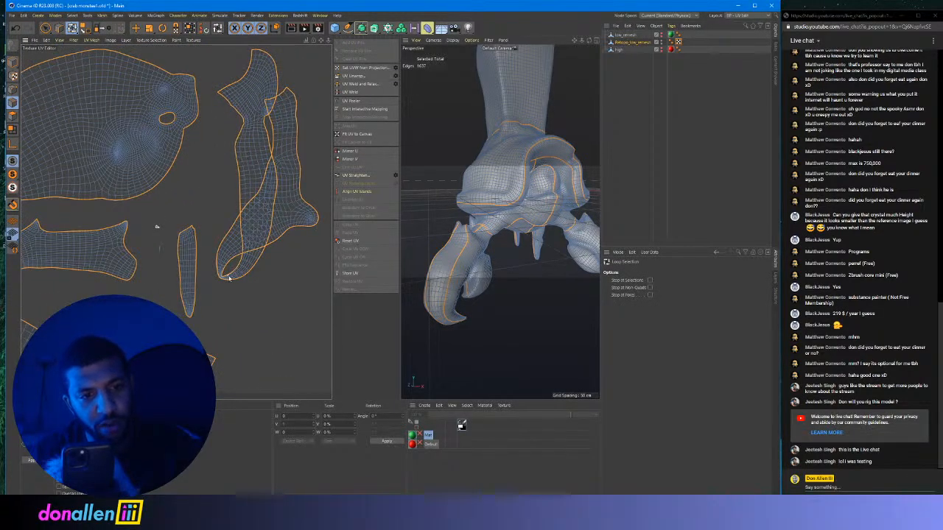
{"action": "left_click", "coordinate": [13, 115]}
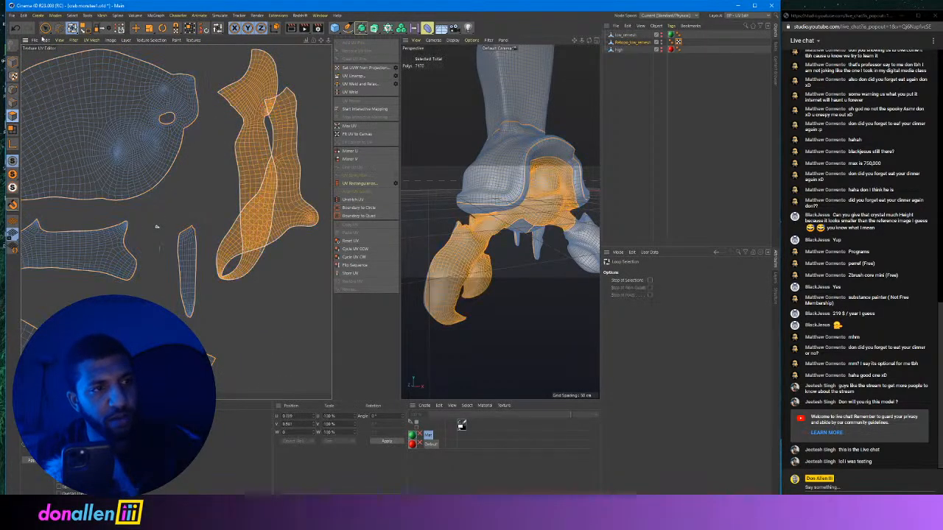
{"action": "scroll", "coordinate": [317, 155], "scroll_direction": "down", "scroll_amount": 4}
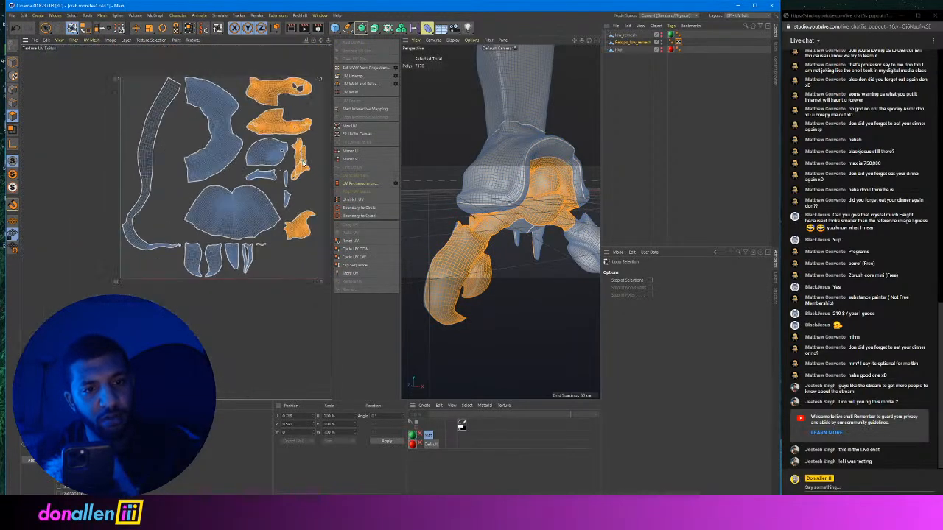
{"action": "left_click", "coordinate": [105, 55]}
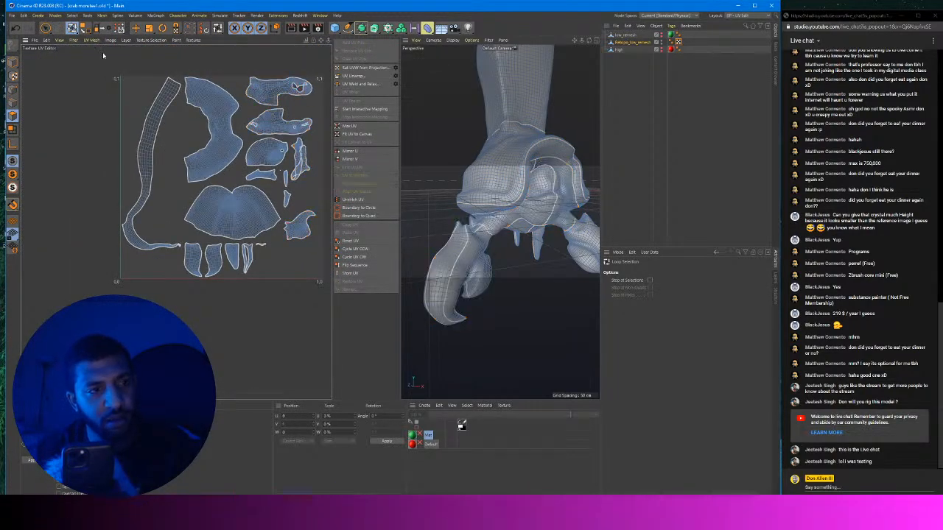
{"action": "left_click", "coordinate": [45, 28]}
{"action": "scroll", "coordinate": [319, 162], "scroll_direction": "up", "scroll_amount": 5}
{"action": "left_click", "coordinate": [293, 157]}
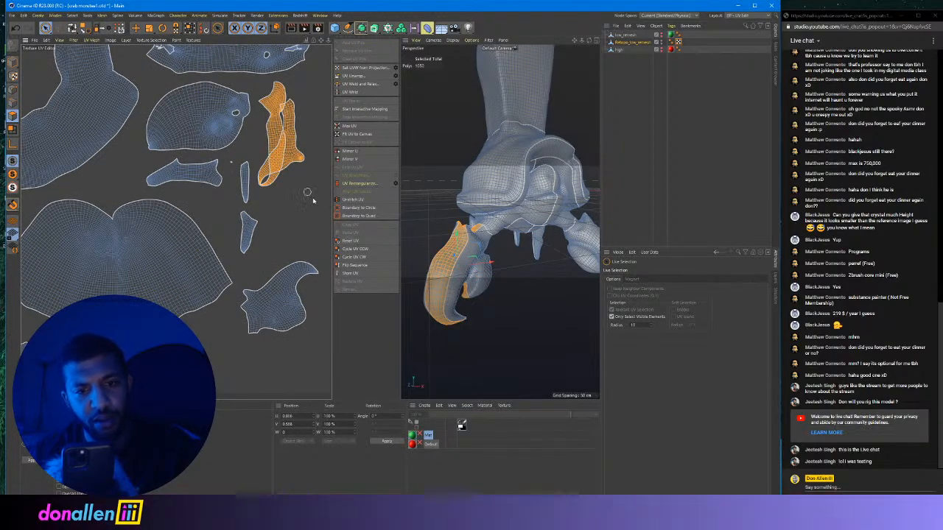
Reselect the narrow self-overlapping island and examine which parts of the claw it covers on the model.
{"action": "scroll", "coordinate": [295, 184], "scroll_direction": "up", "scroll_amount": 2}
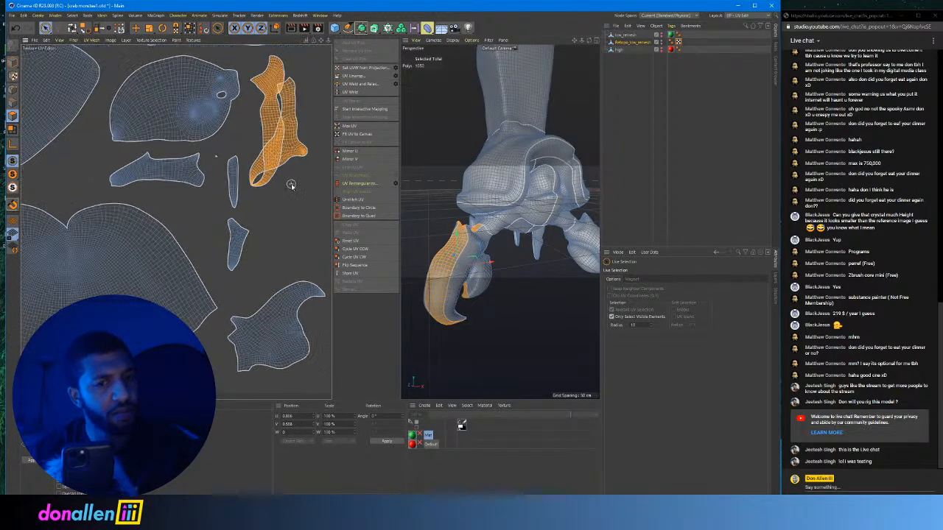
{"action": "left_click", "coordinate": [477, 281]}
{"action": "double_click", "coordinate": [293, 149]}
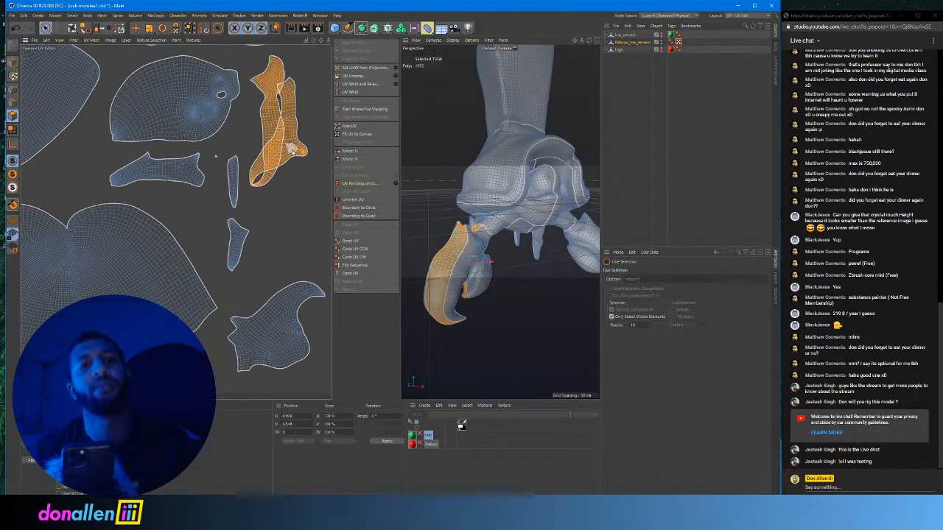
{"action": "left_click", "coordinate": [306, 171]}
{"action": "left_click", "coordinate": [268, 157]}
{"action": "double_click", "coordinate": [271, 159]}
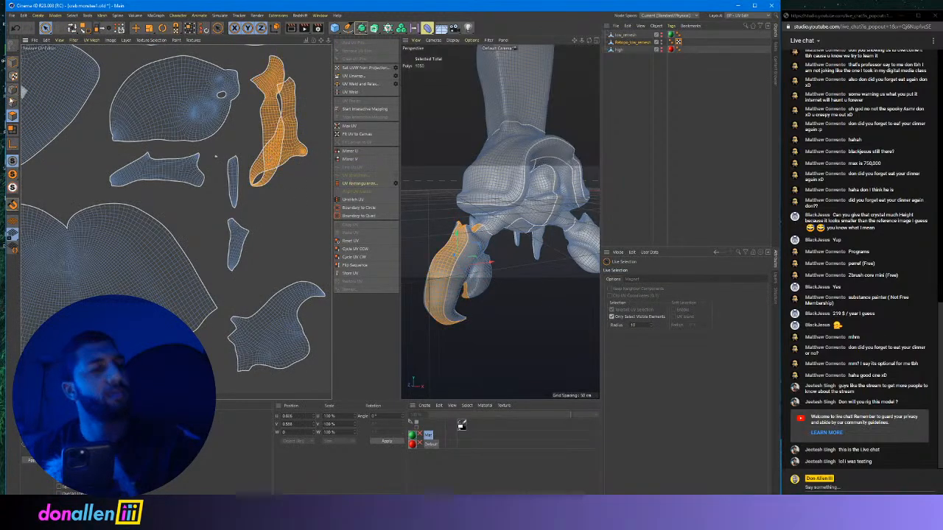
Switch to edge mode and use Path Selection to add a short cut across the bent tip of the self-overlapping claw island.
{"action": "left_click", "coordinate": [11, 105]}
{"action": "scroll", "coordinate": [269, 170], "scroll_direction": "up", "scroll_amount": 3}
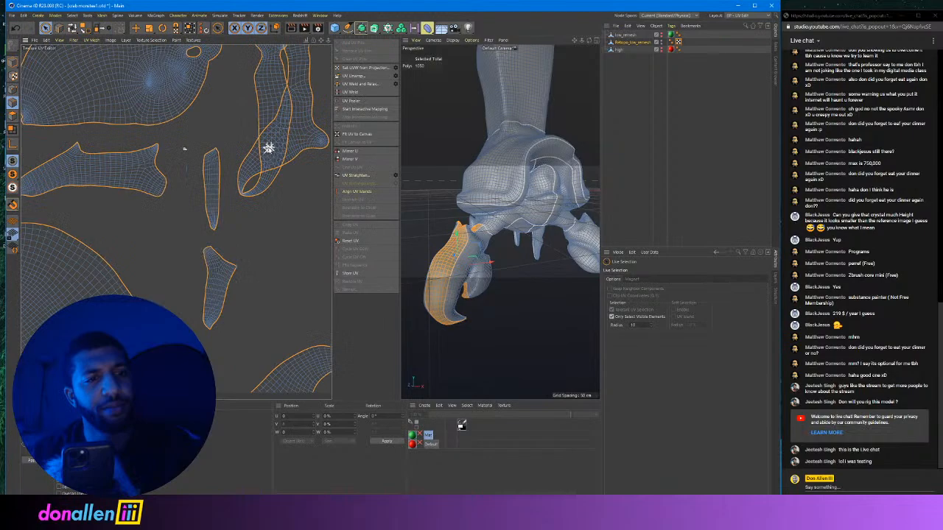
{"action": "left_click", "coordinate": [59, 28]}
{"action": "scroll", "coordinate": [274, 162], "scroll_direction": "up", "scroll_amount": 2}
{"action": "scroll", "coordinate": [235, 265], "scroll_direction": "up", "scroll_amount": 5}
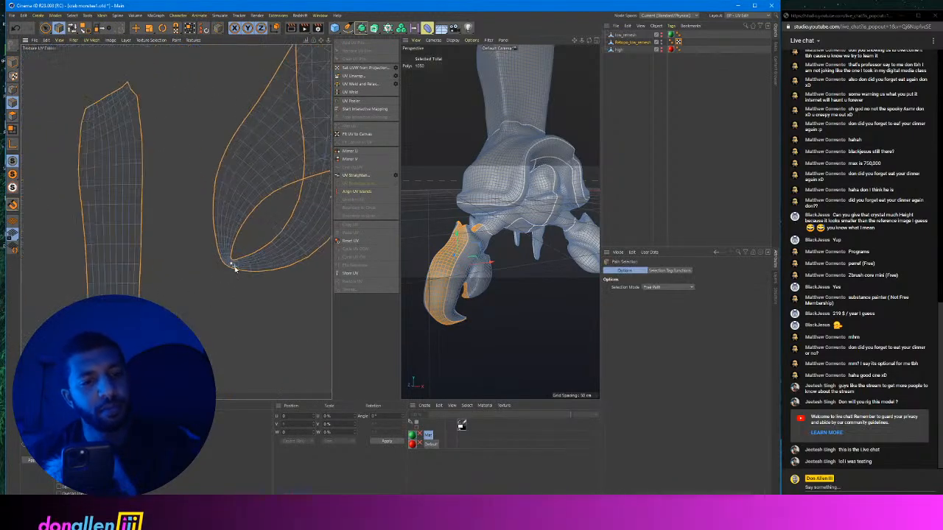
{"action": "left_click", "coordinate": [172, 263]}
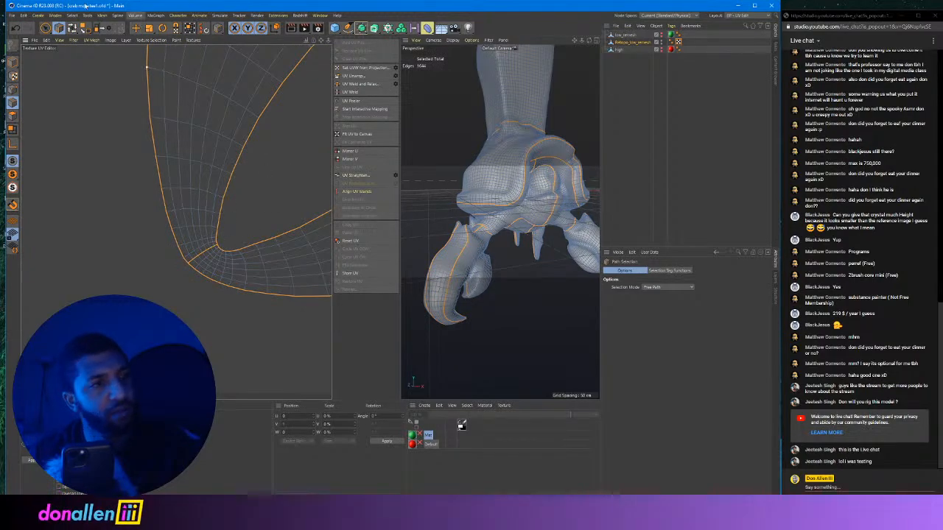
Unwrap the UVs again with the cut at the claw tip included in the seams.
{"action": "scroll", "coordinate": [280, 147], "scroll_direction": "down", "scroll_amount": 6}
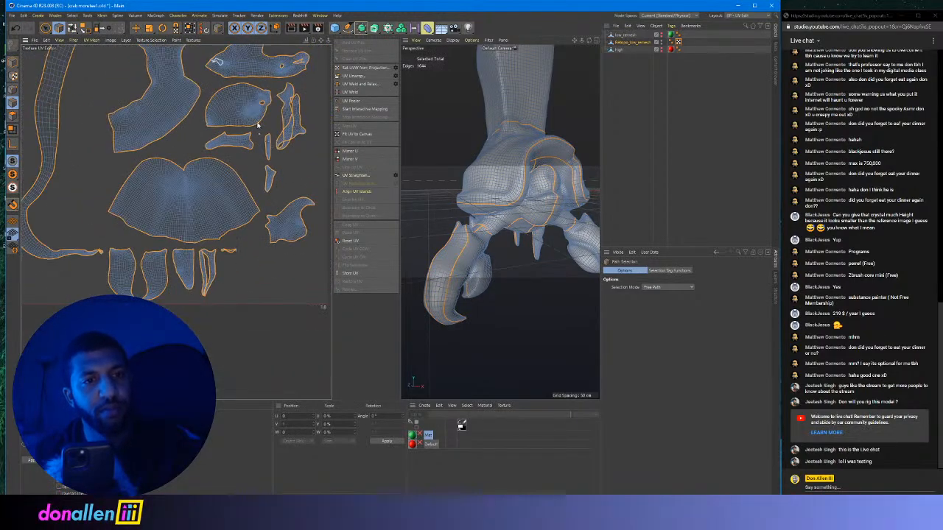
{"action": "middle_click_drag", "start_coordinate": [257, 124], "coordinate": [242, 183], "text": "alt"}
{"action": "scroll", "coordinate": [259, 123], "scroll_direction": "down", "scroll_amount": 2}
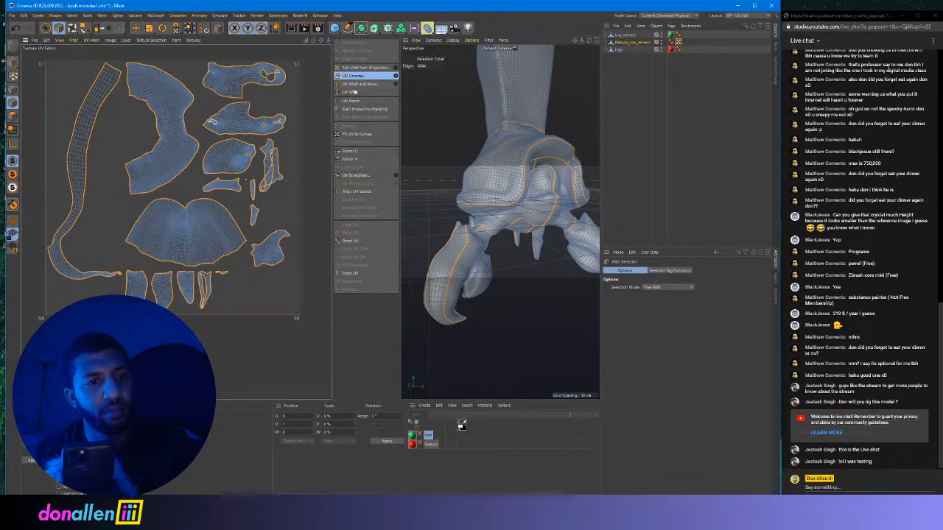
{"action": "left_click", "coordinate": [353, 91]}
{"action": "scroll", "coordinate": [281, 247], "scroll_direction": "up", "scroll_amount": 4}
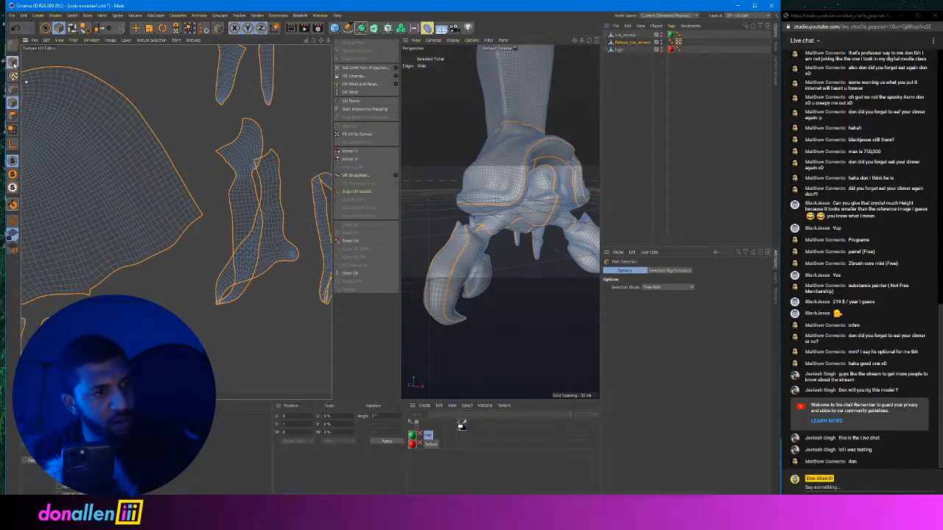
Select the smaller of the two overlapping claw islands with Live Selection and move it clear of its neighbour using UV Transform.
{"action": "left_click", "coordinate": [13, 65]}
{"action": "left_click", "coordinate": [12, 115]}
{"action": "left_click", "coordinate": [46, 28]}
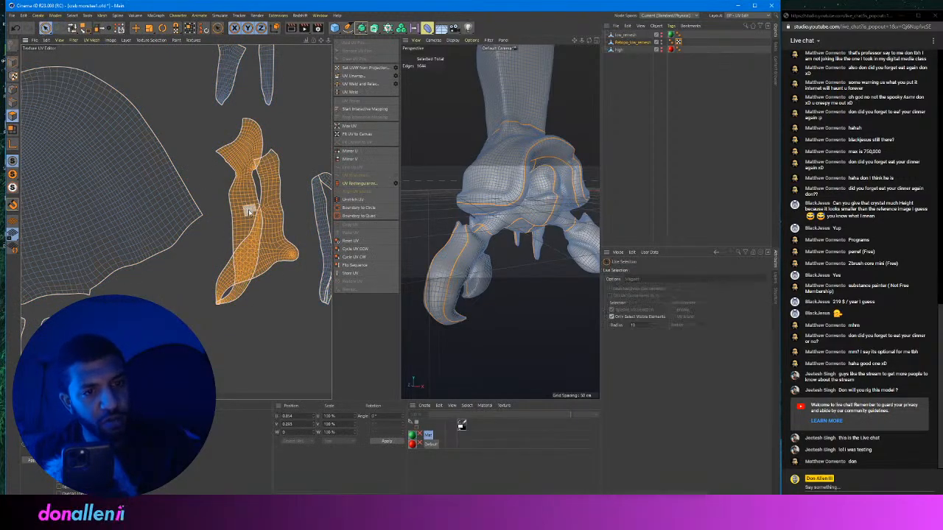
{"action": "left_click", "coordinate": [228, 201]}
{"action": "double_click", "coordinate": [241, 209]}
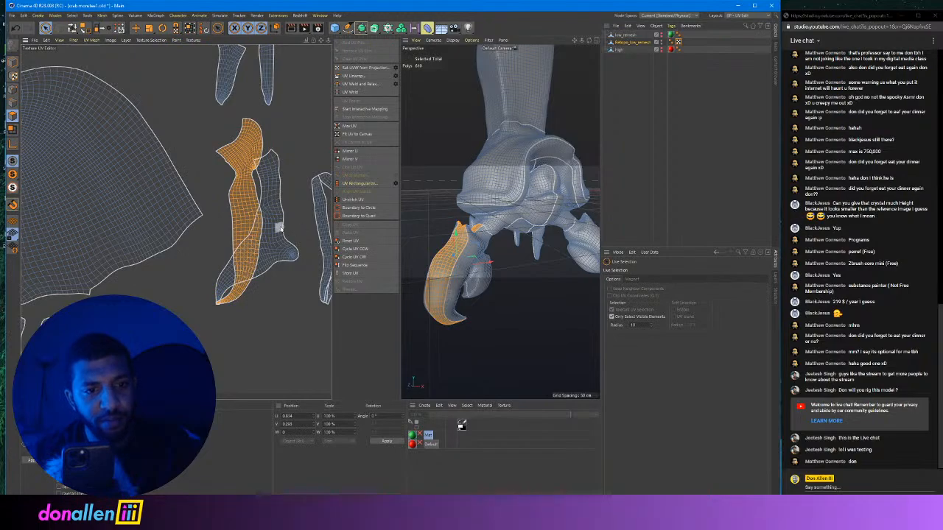
{"action": "double_click", "coordinate": [280, 228]}
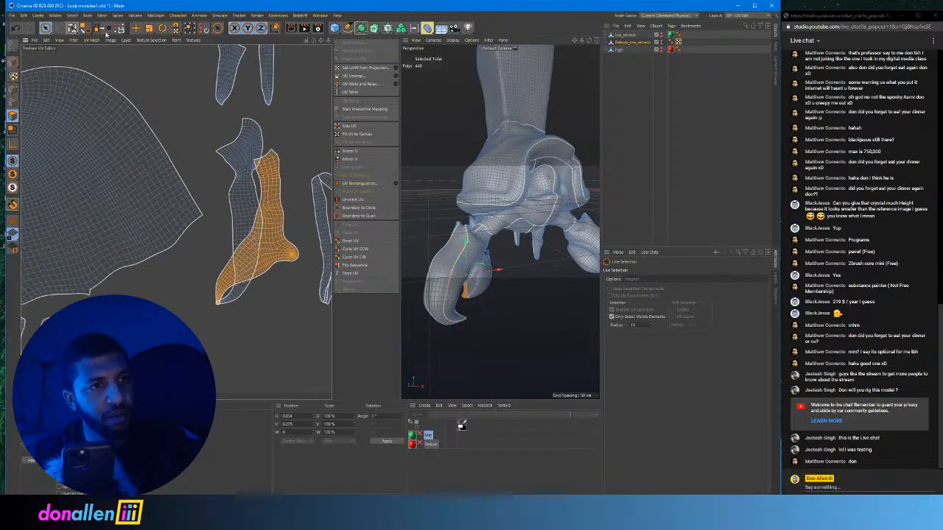
{"action": "left_click", "coordinate": [189, 28]}
{"action": "left_click_drag", "start_coordinate": [273, 257], "coordinate": [295, 340]}
Inspect the folded end of the long curved strip island and select the whole strip.
{"action": "scroll", "coordinate": [286, 284], "scroll_direction": "down", "scroll_amount": 3}
{"action": "middle_click_drag", "start_coordinate": [284, 284], "coordinate": [280, 213], "text": "alt"}
{"action": "scroll", "coordinate": [280, 214], "scroll_direction": "down", "scroll_amount": 1}
{"action": "middle_click_drag", "start_coordinate": [143, 193], "coordinate": [167, 184], "text": "alt"}
{"action": "scroll", "coordinate": [166, 183], "scroll_direction": "down", "scroll_amount": 1}
{"action": "middle_click_drag", "start_coordinate": [95, 204], "coordinate": [224, 253], "text": "alt"}
{"action": "scroll", "coordinate": [164, 288], "scroll_direction": "up", "scroll_amount": 2}
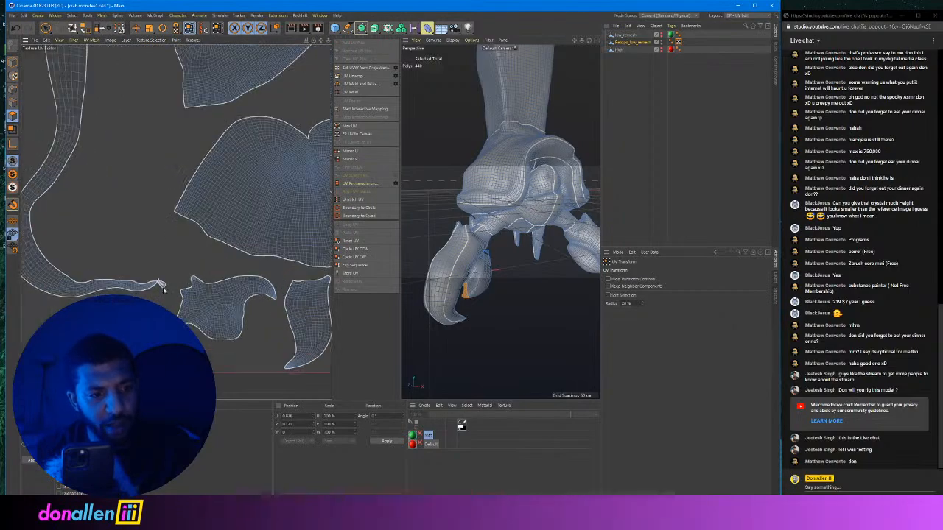
{"action": "scroll", "coordinate": [164, 289], "scroll_direction": "up", "scroll_amount": 5}
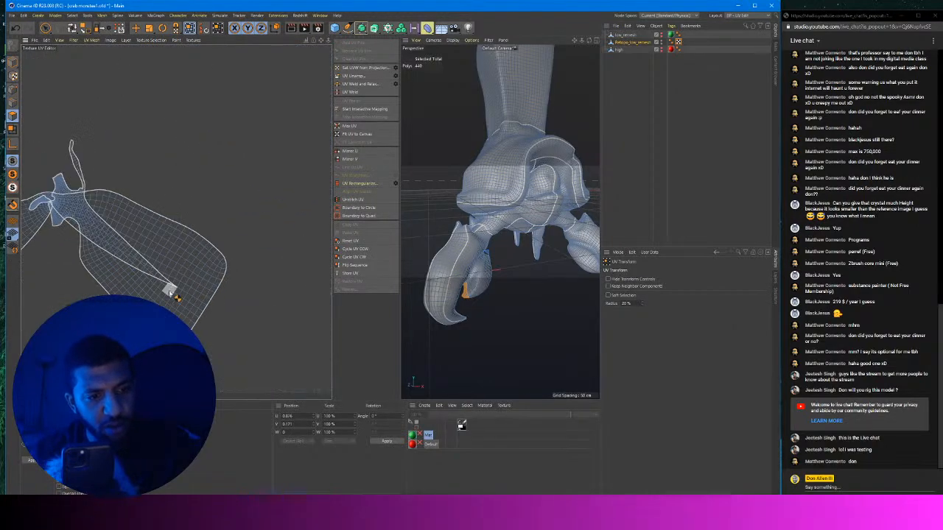
{"action": "middle_click_drag", "start_coordinate": [170, 293], "coordinate": [250, 260], "text": "alt"}
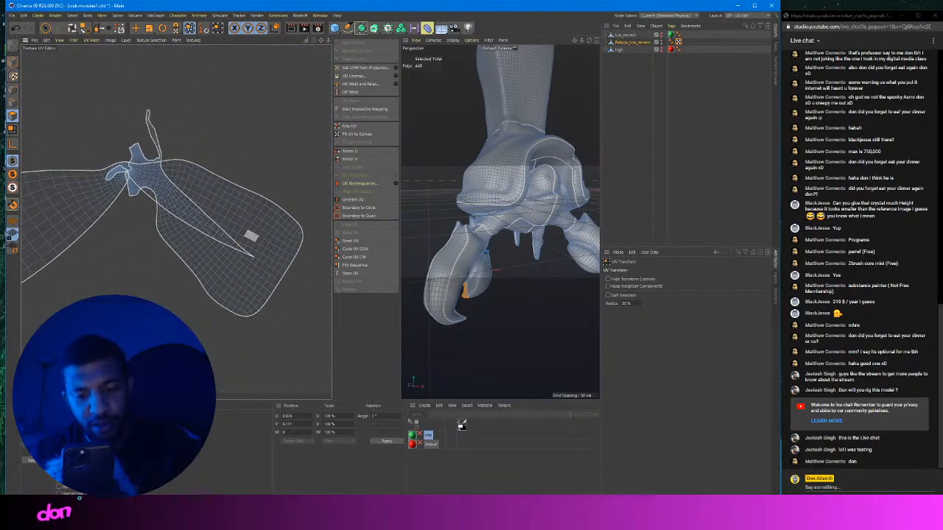
{"action": "double_click", "coordinate": [204, 255]}
{"action": "scroll", "coordinate": [203, 255], "scroll_direction": "down", "scroll_amount": 5}
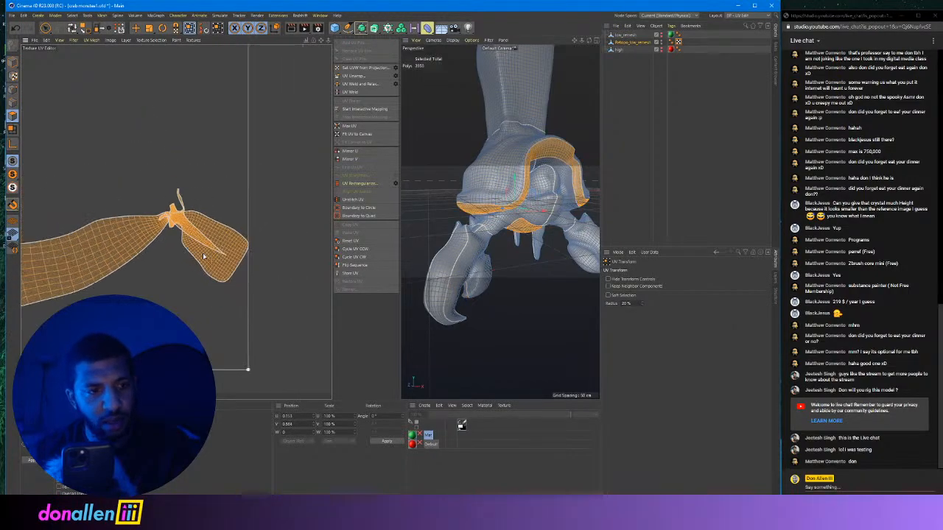
Switch to edge mode and try to mark a cut with Path Selection around the folded end of the long strip island.
{"action": "left_click_drag", "start_coordinate": [493, 220], "coordinate": [497, 246], "text": "alt"}
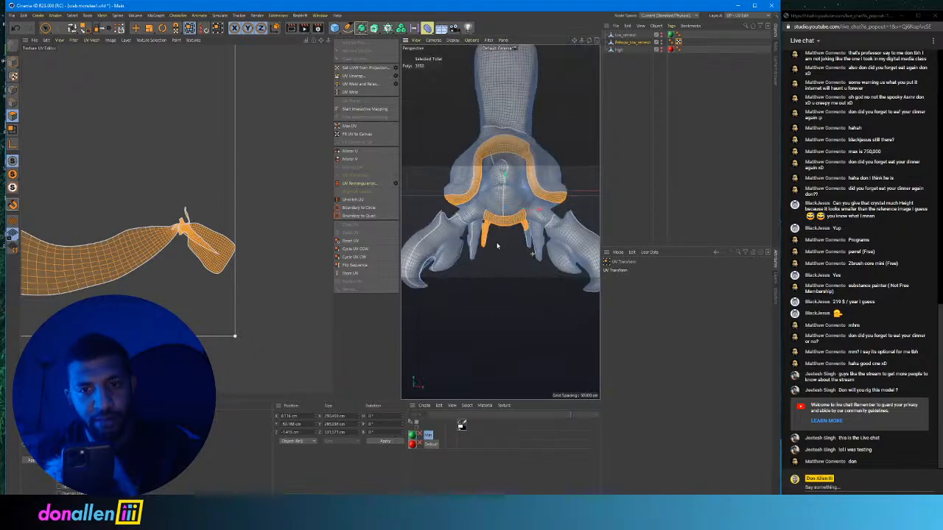
{"action": "scroll", "coordinate": [157, 247], "scroll_direction": "down", "scroll_amount": 3}
{"action": "middle_click_drag", "start_coordinate": [148, 232], "coordinate": [202, 236], "text": "alt"}
{"action": "scroll", "coordinate": [199, 238], "scroll_direction": "down", "scroll_amount": 3}
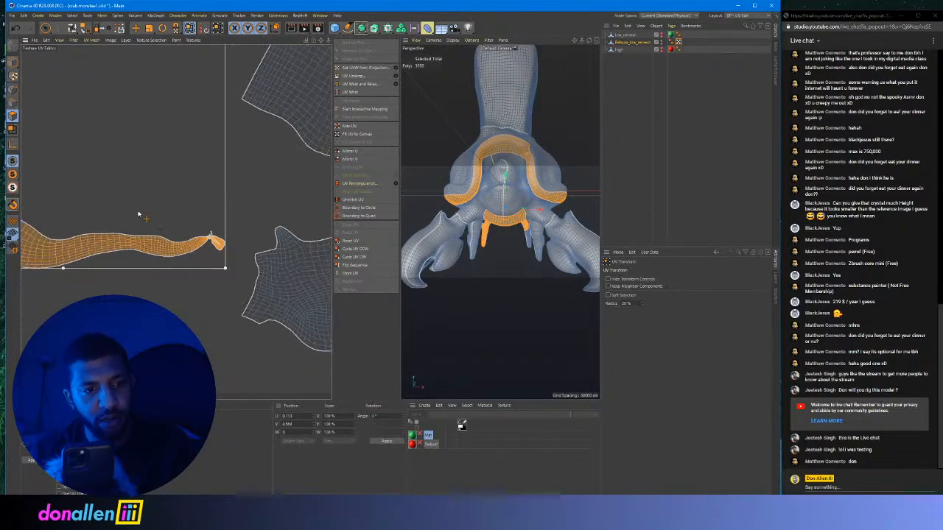
{"action": "scroll", "coordinate": [142, 213], "scroll_direction": "down", "scroll_amount": 3}
{"action": "scroll", "coordinate": [151, 232], "scroll_direction": "up", "scroll_amount": 8}
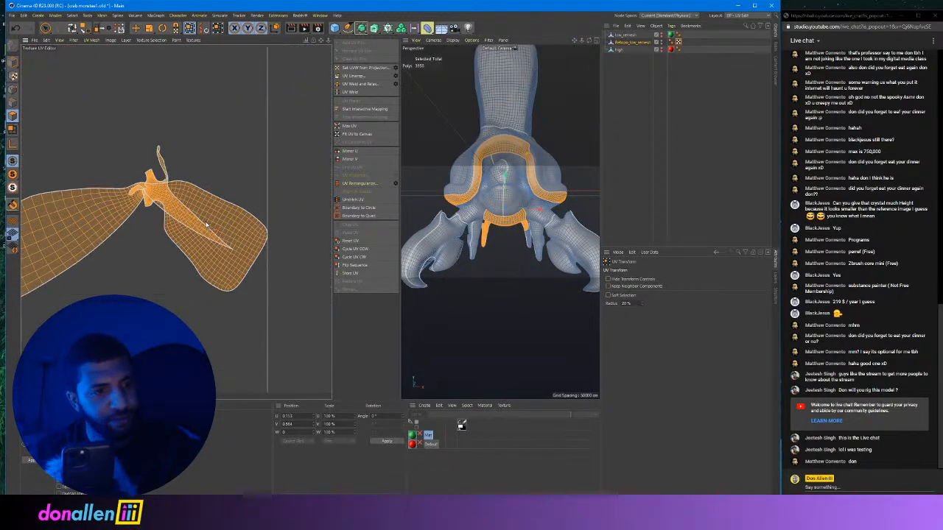
{"action": "left_click", "coordinate": [13, 102]}
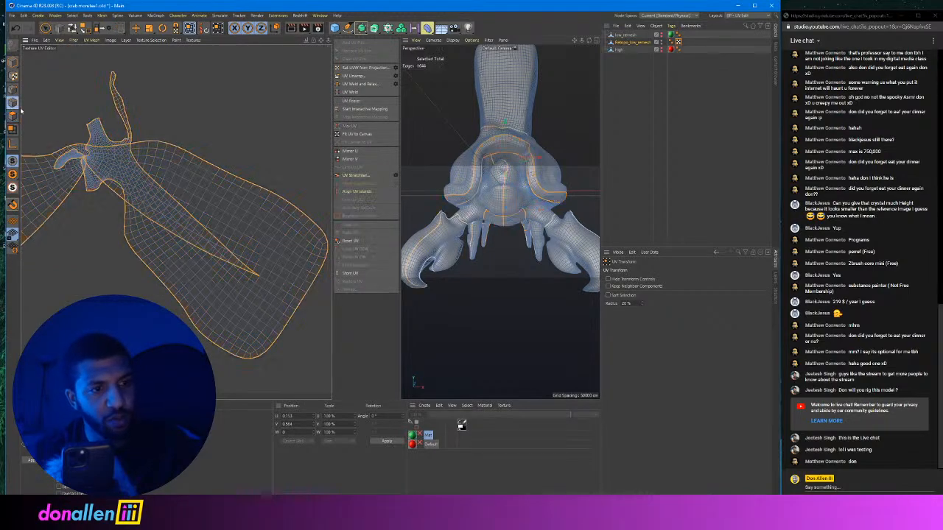
{"action": "scroll", "coordinate": [107, 156], "scroll_direction": "up", "scroll_amount": 1}
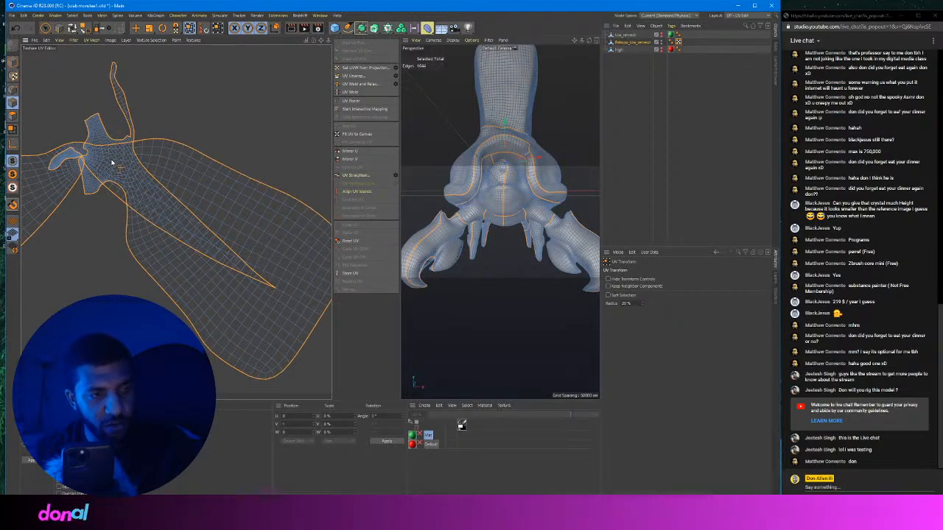
{"action": "left_click", "coordinate": [45, 28]}
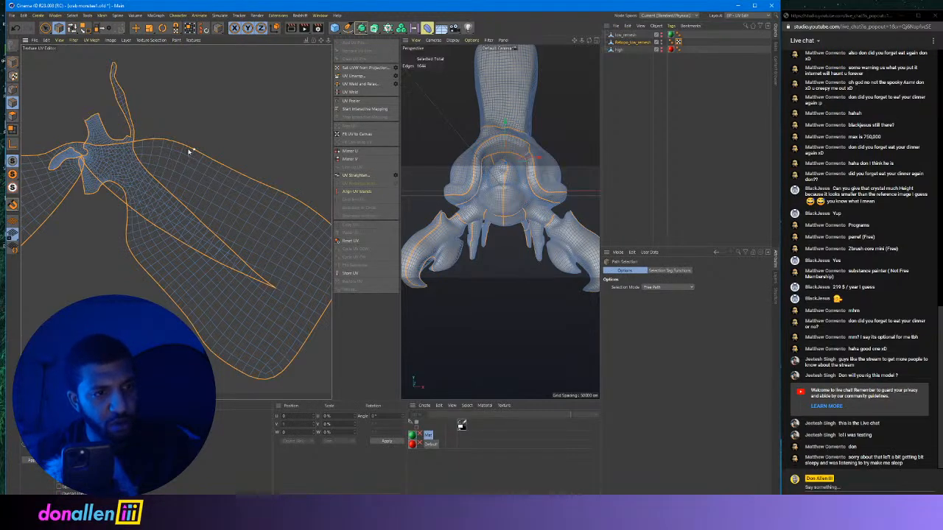
{"action": "left_click", "coordinate": [81, 152]}
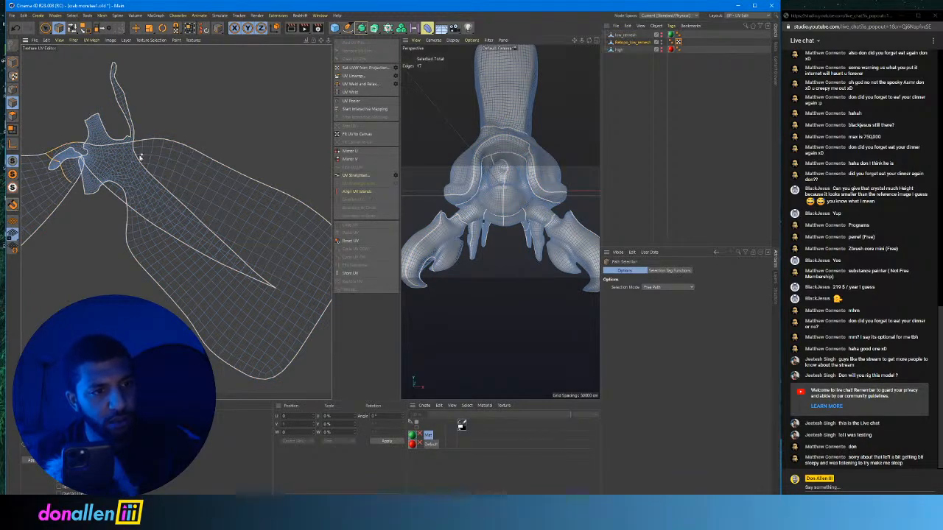
{"action": "left_click_drag", "start_coordinate": [83, 157], "coordinate": [248, 265]}
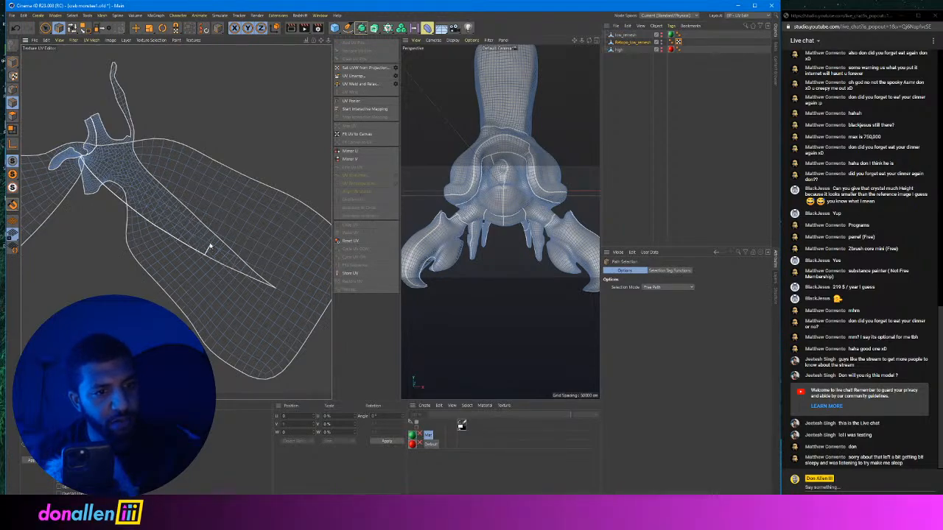
{"action": "left_click", "coordinate": [184, 93]}
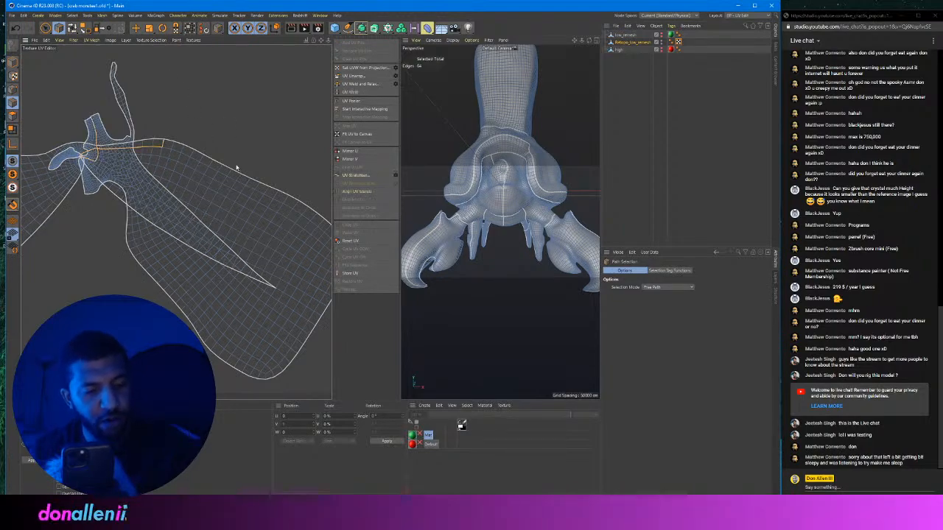
{"action": "left_click", "coordinate": [217, 174]}
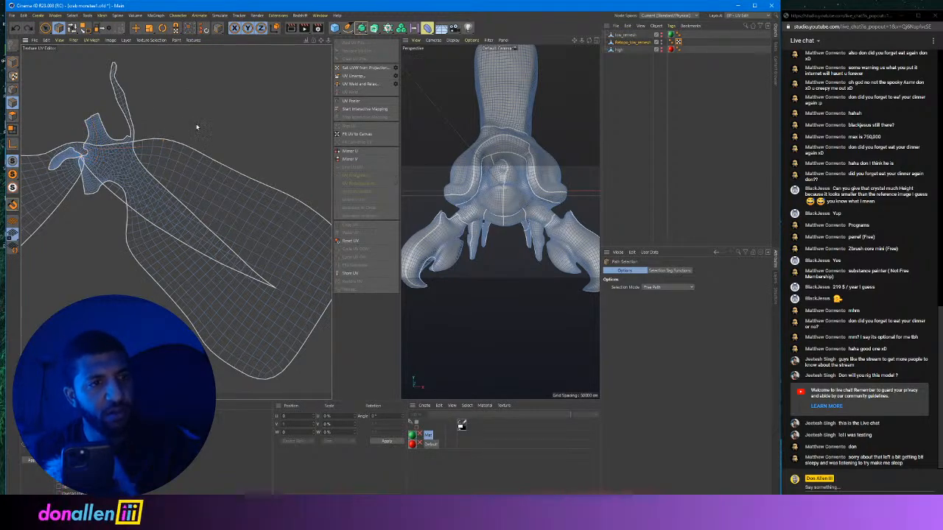
Switch to polygon mode and select the whole long strip island with Live Selection to examine its full extent.
{"action": "scroll", "coordinate": [196, 127], "scroll_direction": "down", "scroll_amount": 4}
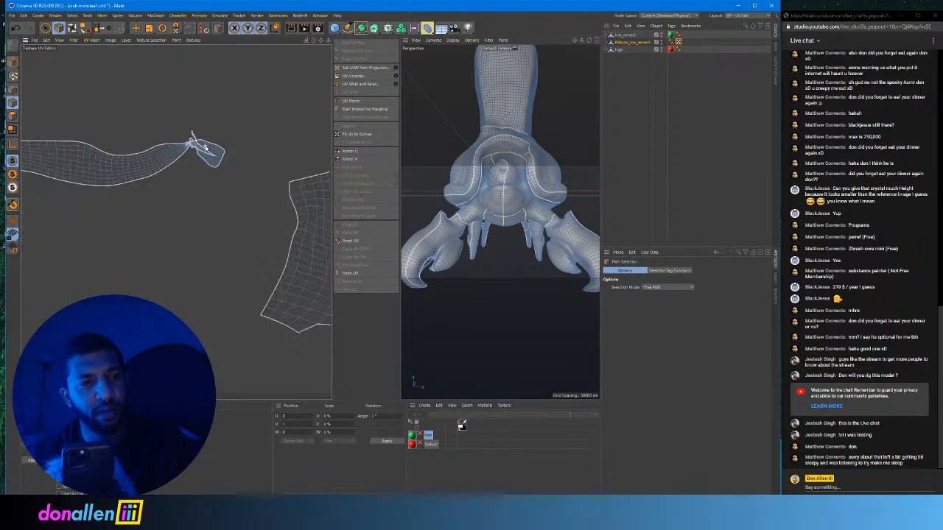
{"action": "left_click", "coordinate": [12, 116]}
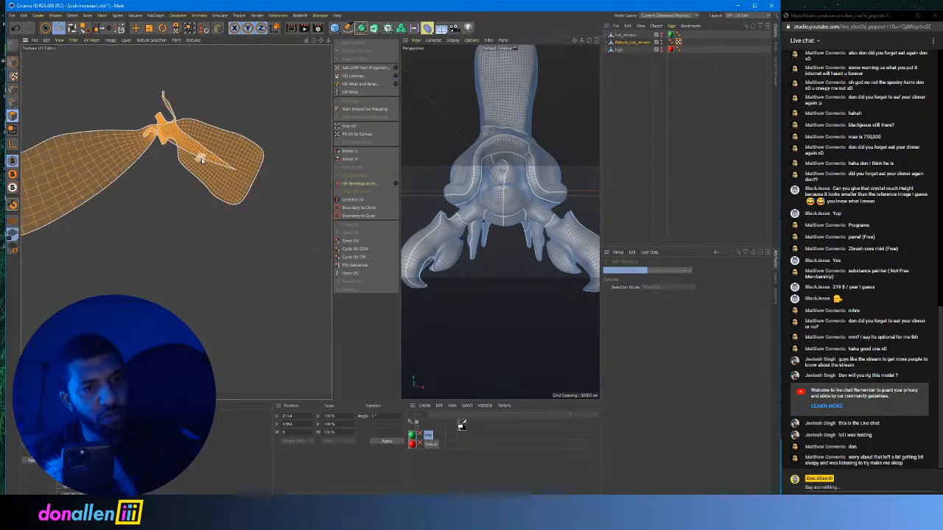
{"action": "left_click", "coordinate": [215, 160]}
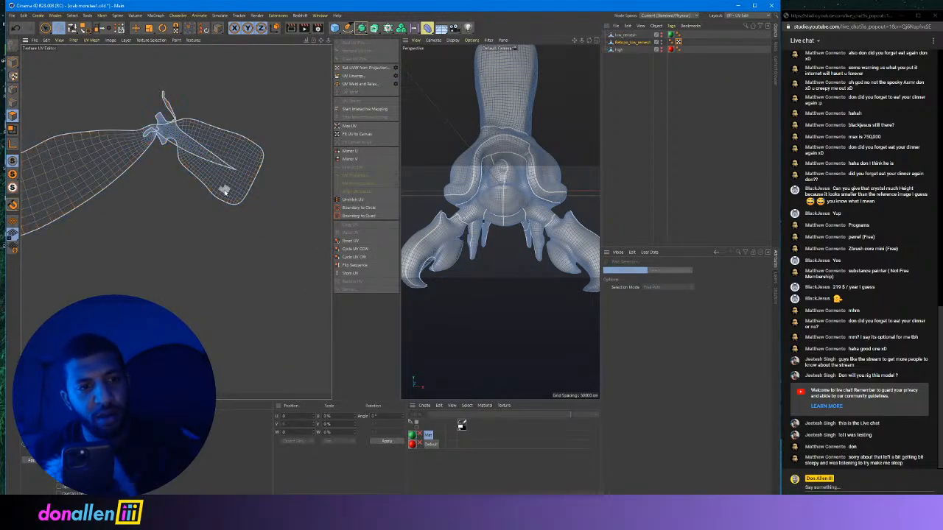
{"action": "left_click", "coordinate": [45, 29]}
{"action": "double_click", "coordinate": [236, 187]}
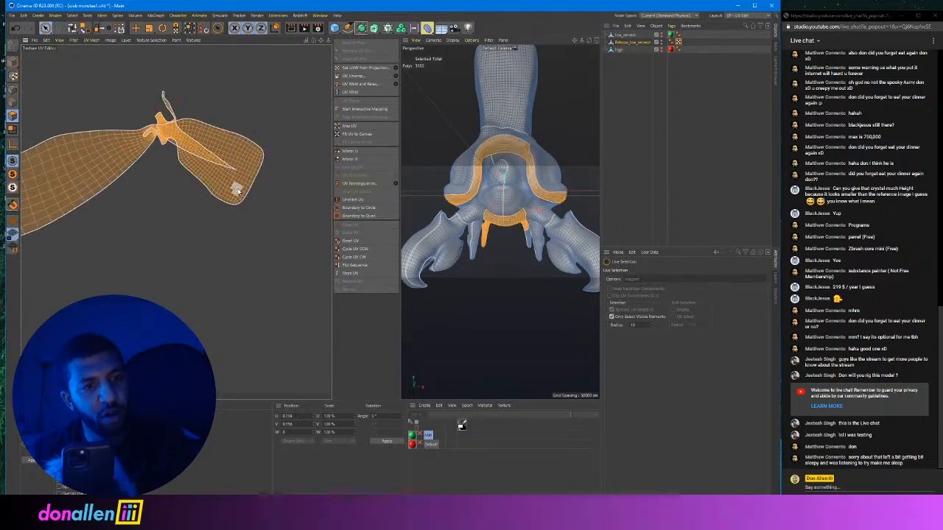
{"action": "scroll", "coordinate": [245, 188], "scroll_direction": "down", "scroll_amount": 6}
{"action": "scroll", "coordinate": [245, 189], "scroll_direction": "down", "scroll_amount": 8}
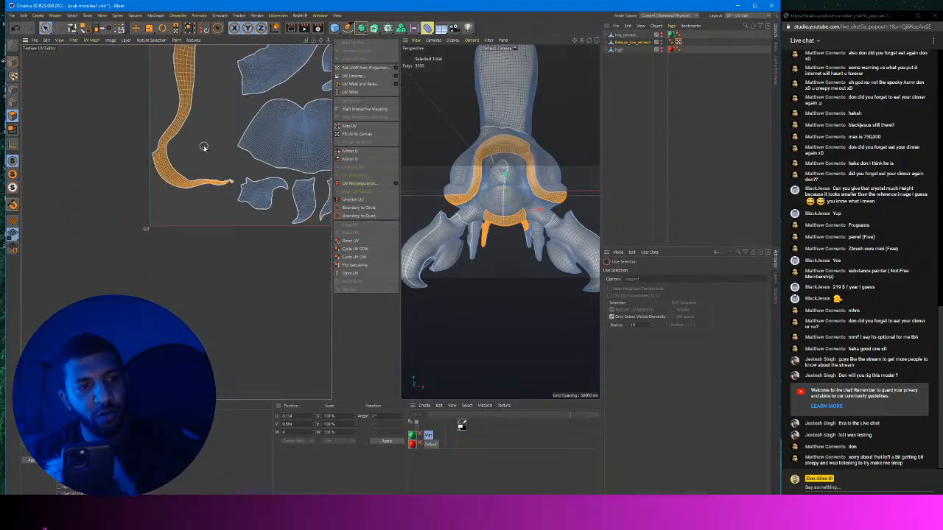
Select a path of edges straight across the strip island just above its sharp lower bend and unwrap the UVs again.
{"action": "scroll", "coordinate": [211, 236], "scroll_direction": "down", "scroll_amount": 1}
{"action": "scroll", "coordinate": [184, 133], "scroll_direction": "up", "scroll_amount": 2}
{"action": "scroll", "coordinate": [184, 133], "scroll_direction": "up", "scroll_amount": 2}
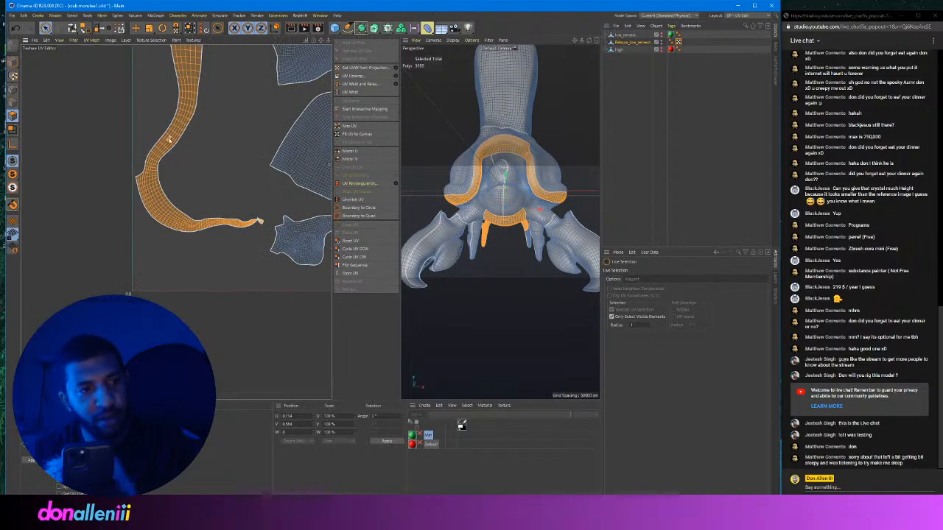
{"action": "scroll", "coordinate": [169, 144], "scroll_direction": "up", "scroll_amount": 2}
{"action": "left_click", "coordinate": [13, 103]}
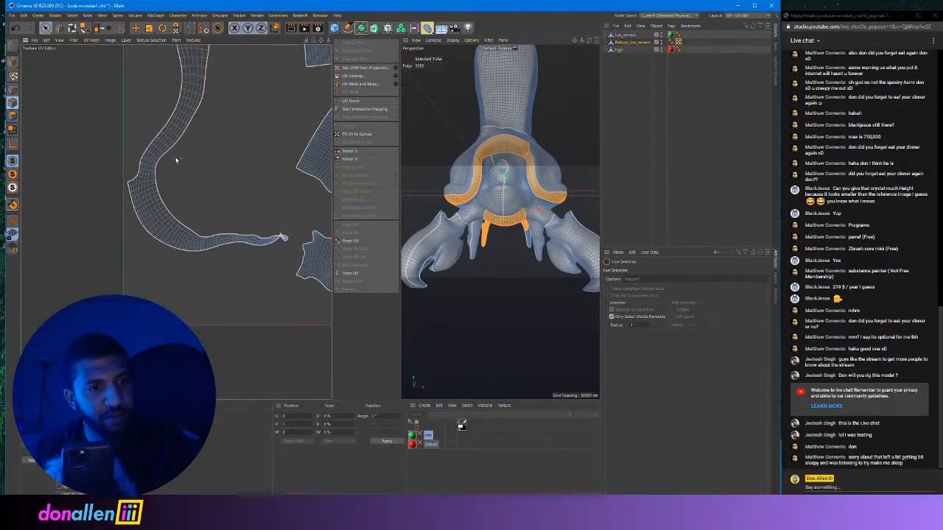
{"action": "scroll", "coordinate": [177, 161], "scroll_direction": "up", "scroll_amount": 4}
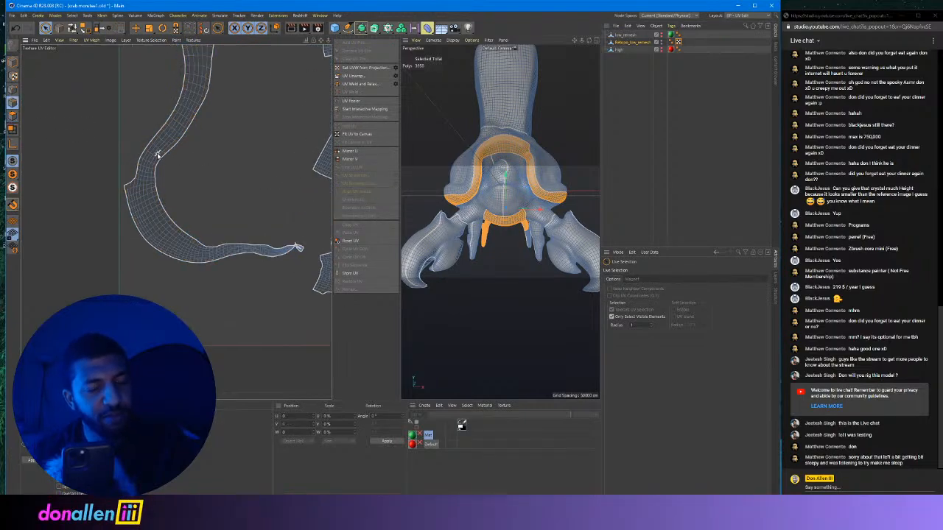
{"action": "left_click", "coordinate": [61, 30]}
{"action": "left_click_drag", "start_coordinate": [124, 164], "coordinate": [172, 189]}
{"action": "scroll", "coordinate": [216, 197], "scroll_direction": "down", "scroll_amount": 5}
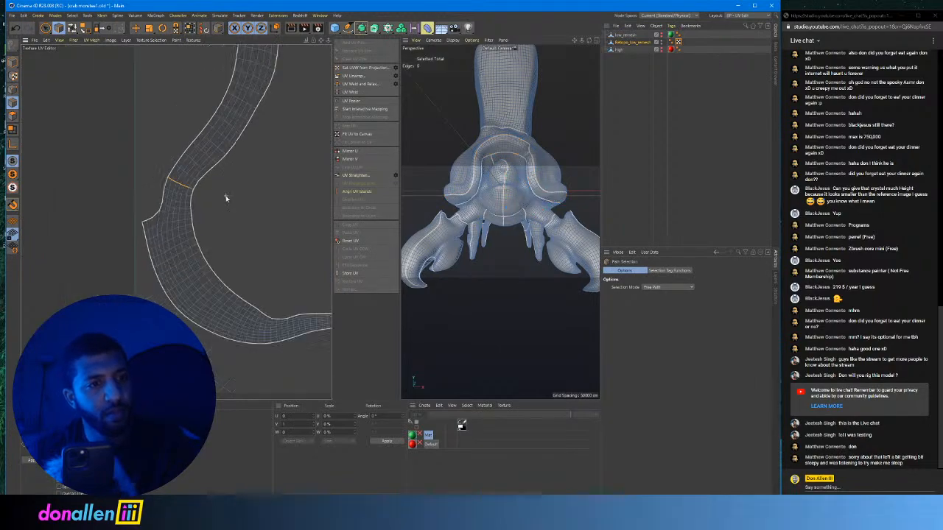
{"action": "middle_click_drag", "start_coordinate": [280, 232], "coordinate": [176, 215], "text": "alt"}
{"action": "scroll", "coordinate": [279, 232], "scroll_direction": "down", "scroll_amount": 5}
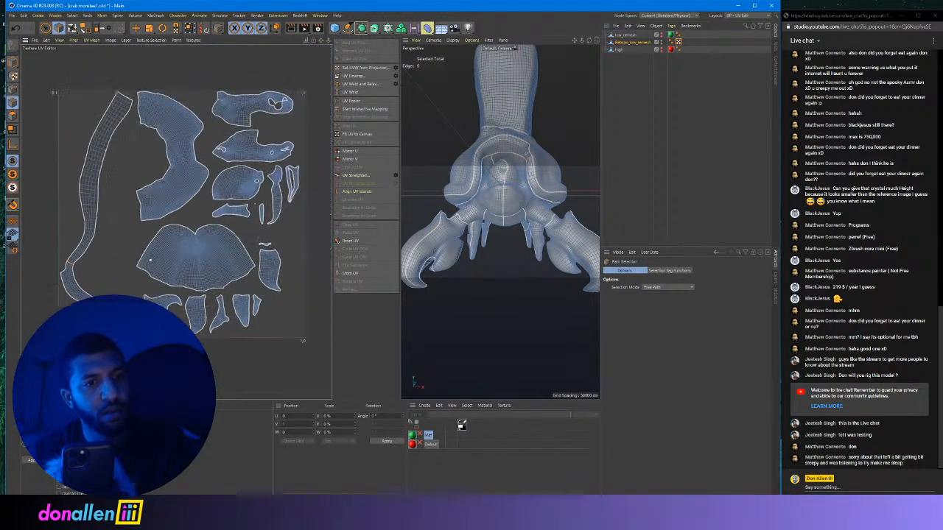
{"action": "left_click", "coordinate": [351, 76]}
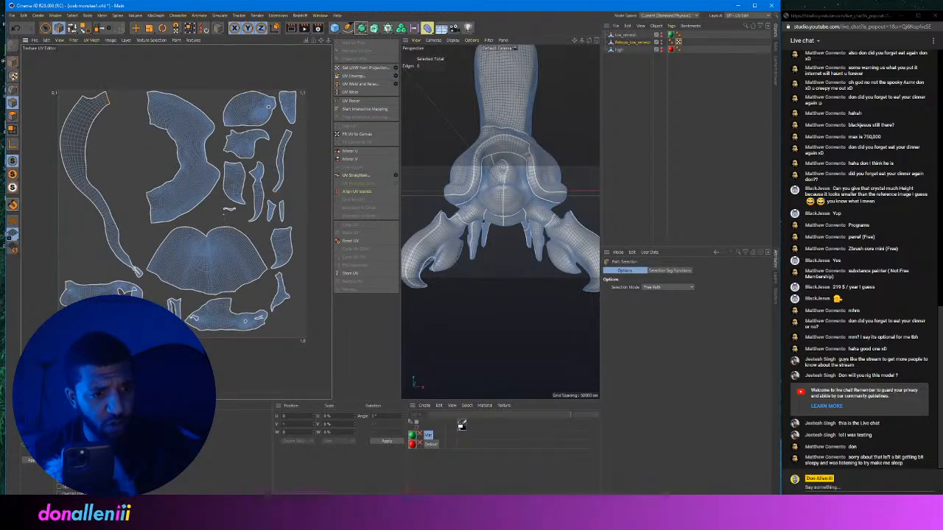
Examine the folded end of the re-unwrapped strip island, including the small holes at its narrow neck, for remaining overlaps.
{"action": "scroll", "coordinate": [129, 270], "scroll_direction": "up", "scroll_amount": 6}
{"action": "scroll", "coordinate": [173, 263], "scroll_direction": "up", "scroll_amount": 3}
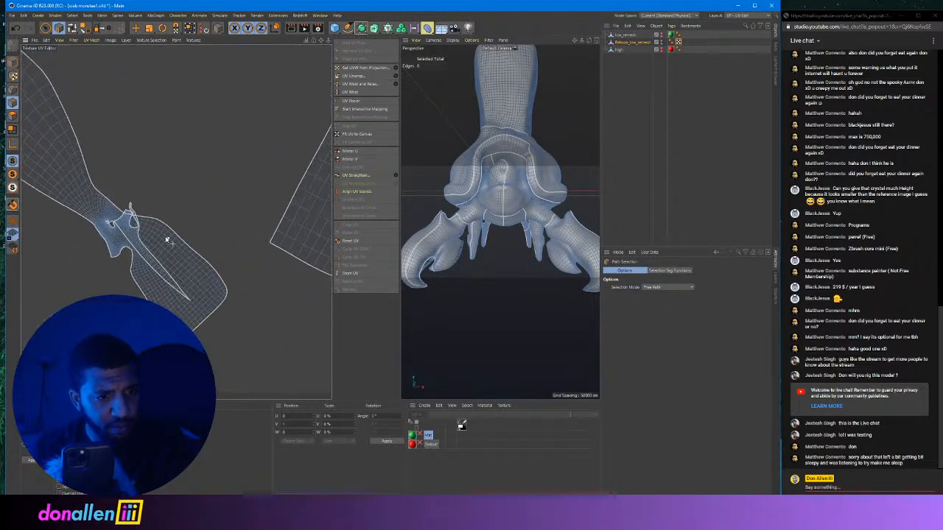
{"action": "scroll", "coordinate": [136, 227], "scroll_direction": "up", "scroll_amount": 5}
{"action": "middle_click_drag", "start_coordinate": [74, 220], "coordinate": [198, 230], "text": "alt"}
{"action": "scroll", "coordinate": [141, 264], "scroll_direction": "up", "scroll_amount": 3}
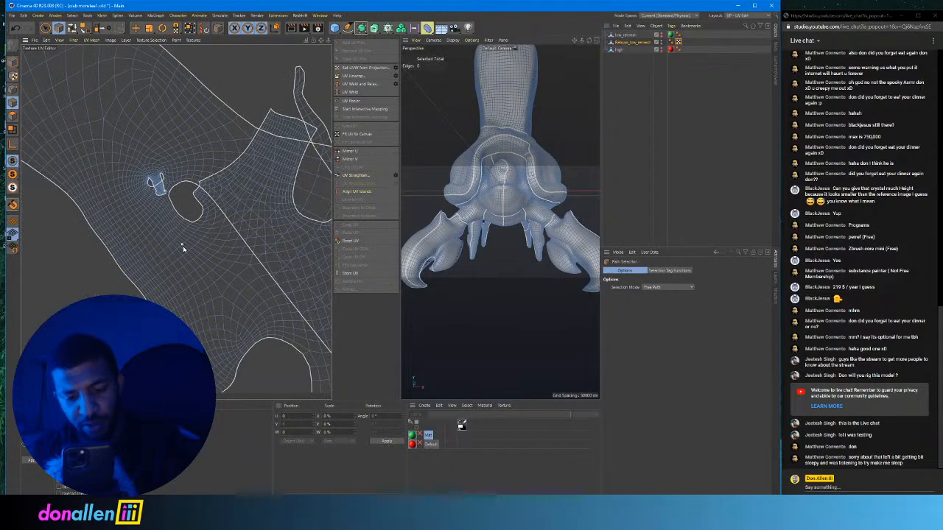
{"action": "scroll", "coordinate": [185, 249], "scroll_direction": "down", "scroll_amount": 1}
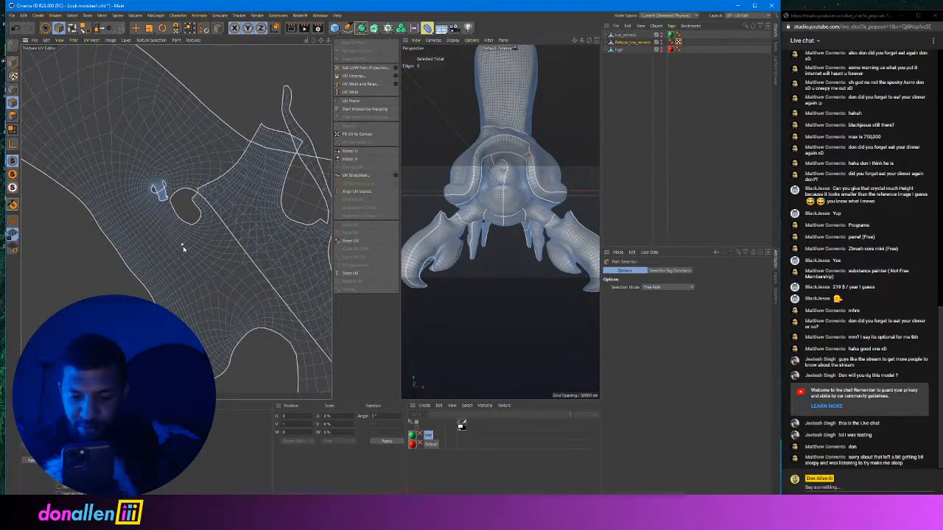
{"action": "scroll", "coordinate": [180, 194], "scroll_direction": "down", "scroll_amount": 1}
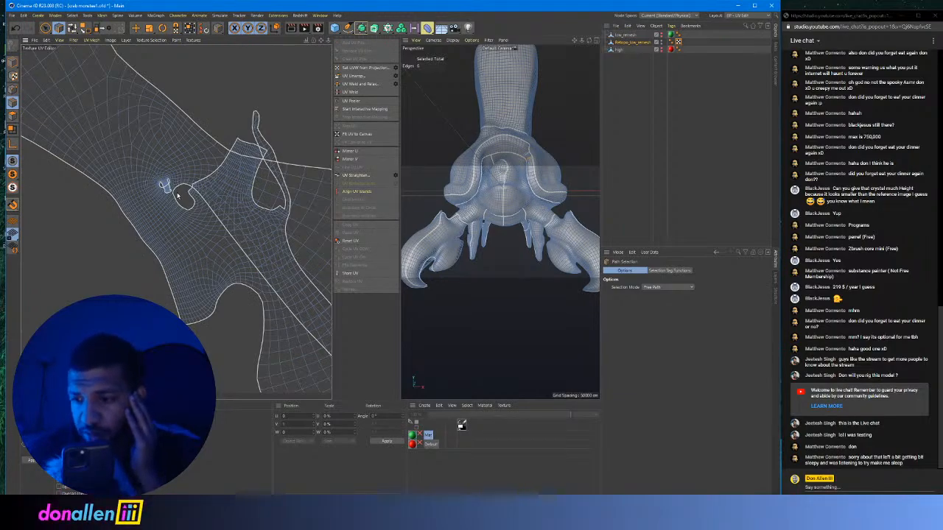
{"action": "scroll", "coordinate": [165, 186], "scroll_direction": "up", "scroll_amount": 2}
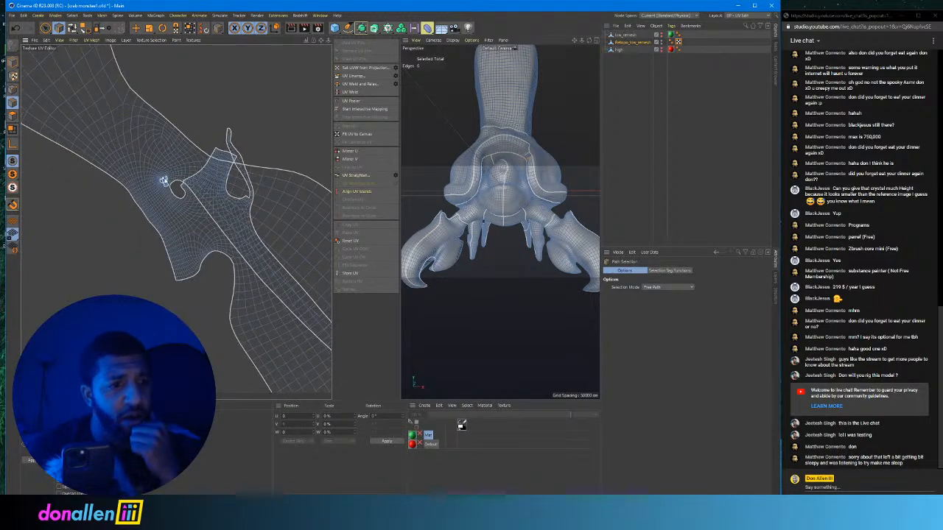
{"action": "scroll", "coordinate": [211, 188], "scroll_direction": "down", "scroll_amount": 1}
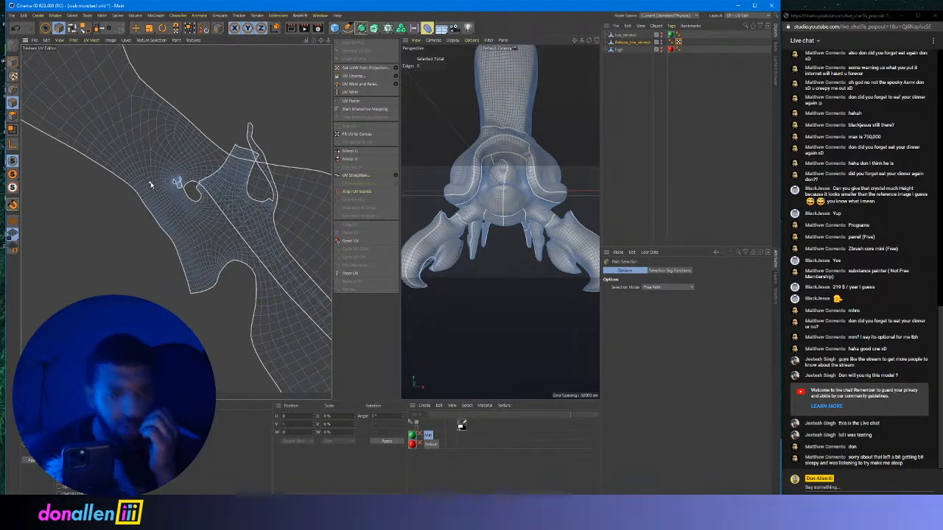
{"action": "scroll", "coordinate": [175, 181], "scroll_direction": "down", "scroll_amount": 2}
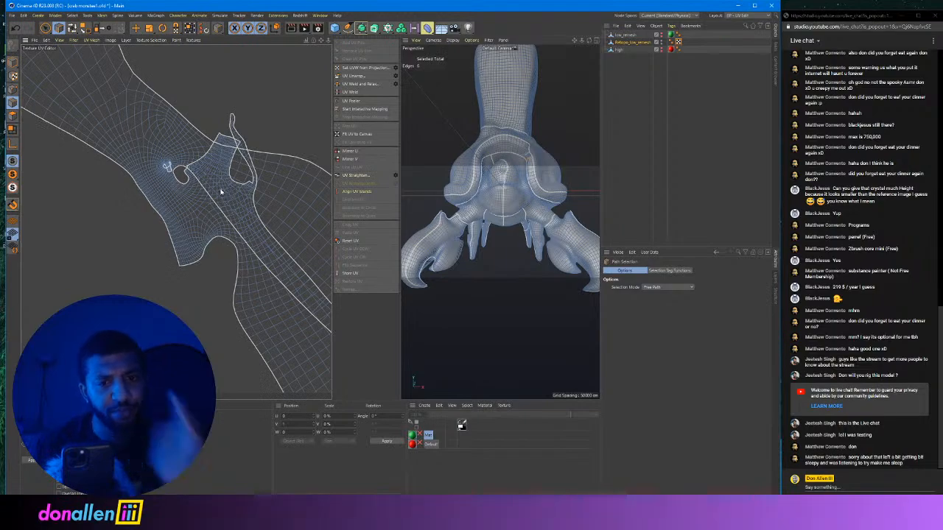
{"action": "scroll", "coordinate": [221, 192], "scroll_direction": "up", "scroll_amount": 4}
{"action": "scroll", "coordinate": [217, 182], "scroll_direction": "down", "scroll_amount": 3}
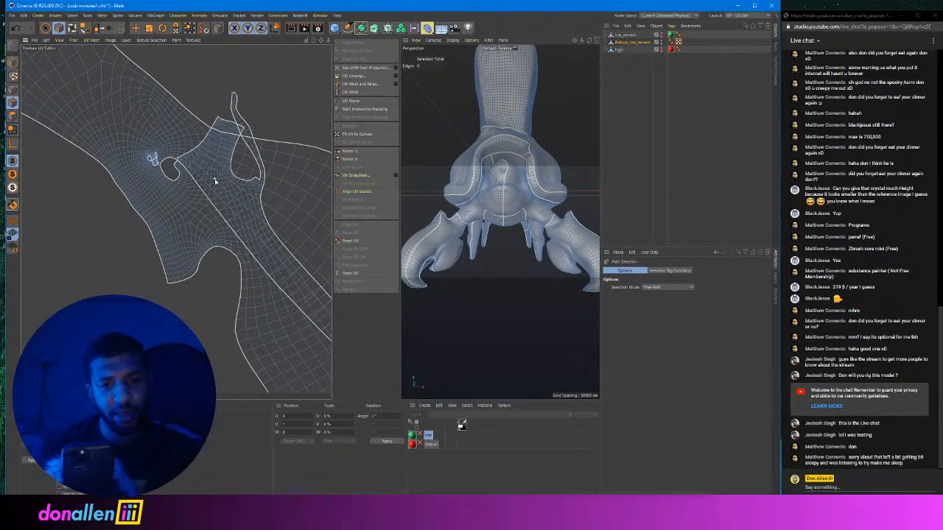
{"action": "scroll", "coordinate": [195, 156], "scroll_direction": "down", "scroll_amount": 2}
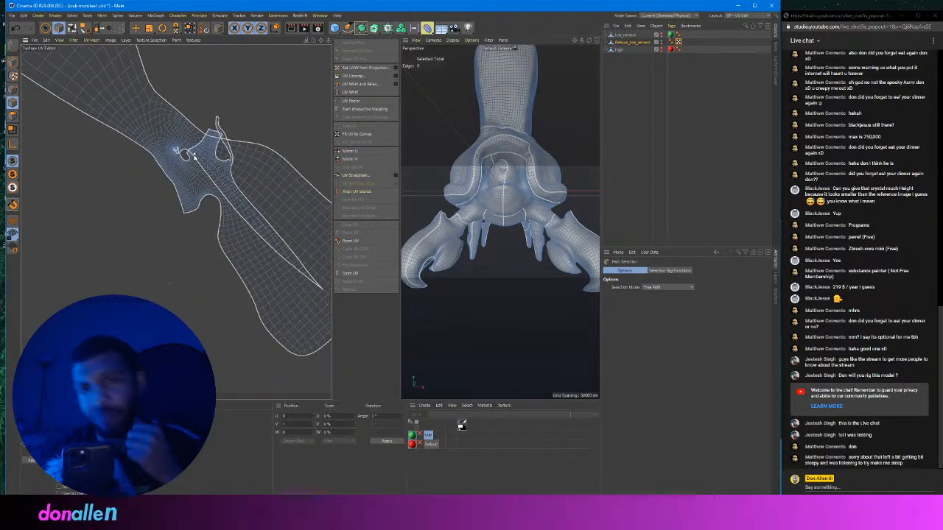
{"action": "scroll", "coordinate": [180, 152], "scroll_direction": "up", "scroll_amount": 3}
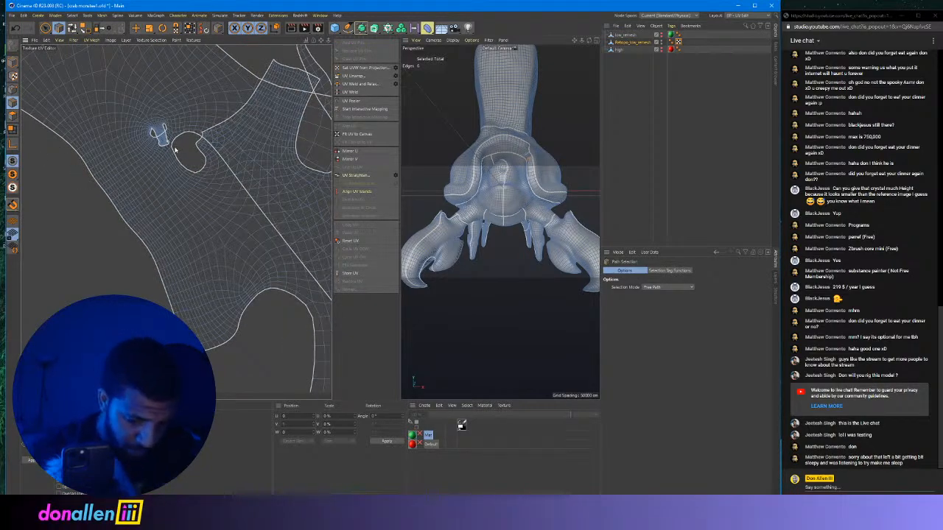
Use Loop Selection to select edge loops across the strip island's narrow neck, around its small holes, as additional seams.
{"action": "key", "text": "u"}
{"action": "key", "text": "l"}
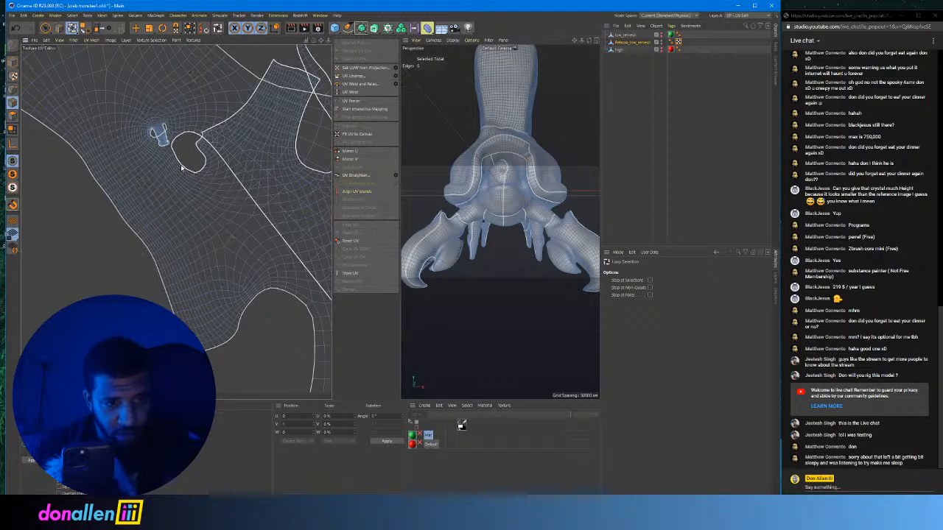
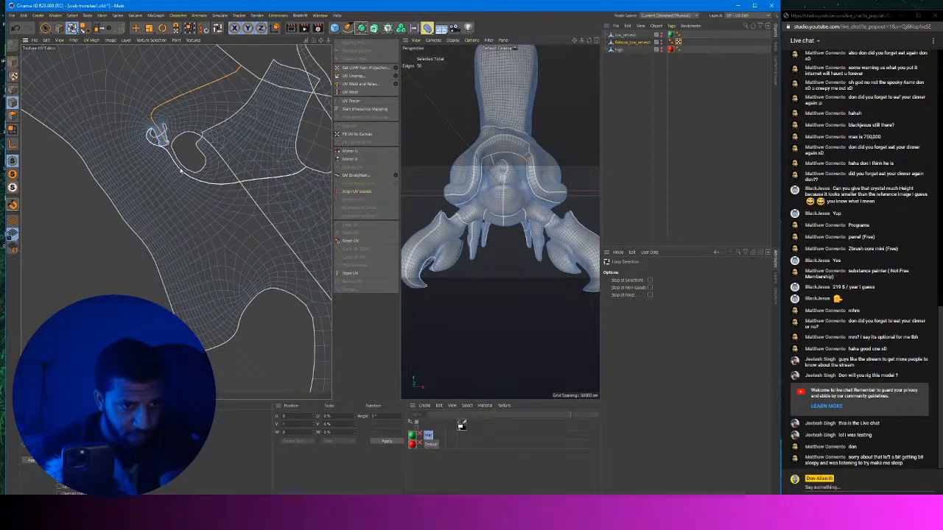
{"action": "scroll", "coordinate": [180, 168], "scroll_direction": "up", "scroll_amount": 2}
{"action": "scroll", "coordinate": [180, 168], "scroll_direction": "down", "scroll_amount": 4}
{"action": "middle_click_drag", "start_coordinate": [317, 166], "coordinate": [255, 194], "text": "alt"}
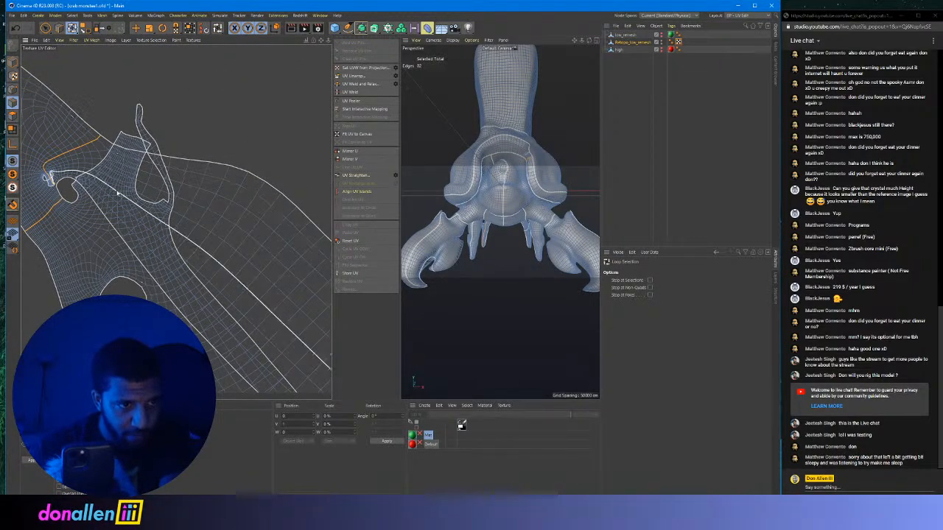
{"action": "scroll", "coordinate": [137, 243], "scroll_direction": "down", "scroll_amount": 3}
{"action": "scroll", "coordinate": [136, 242], "scroll_direction": "down", "scroll_amount": 2}
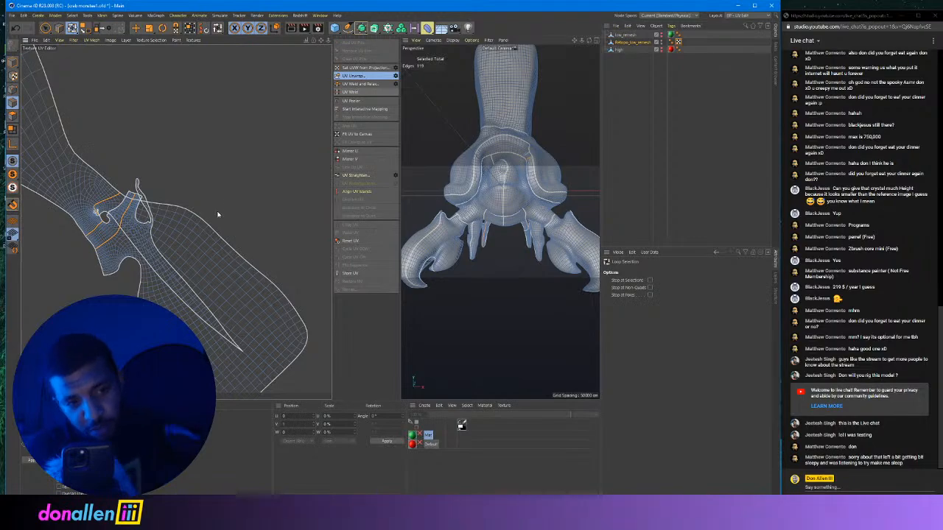
Unwrap the UVs with the neck loops as seams, and cut the strip island with a short edge loop across the bridge between its two gaps.
{"action": "scroll", "coordinate": [210, 184], "scroll_direction": "up", "scroll_amount": 4}
{"action": "scroll", "coordinate": [209, 182], "scroll_direction": "down", "scroll_amount": 4}
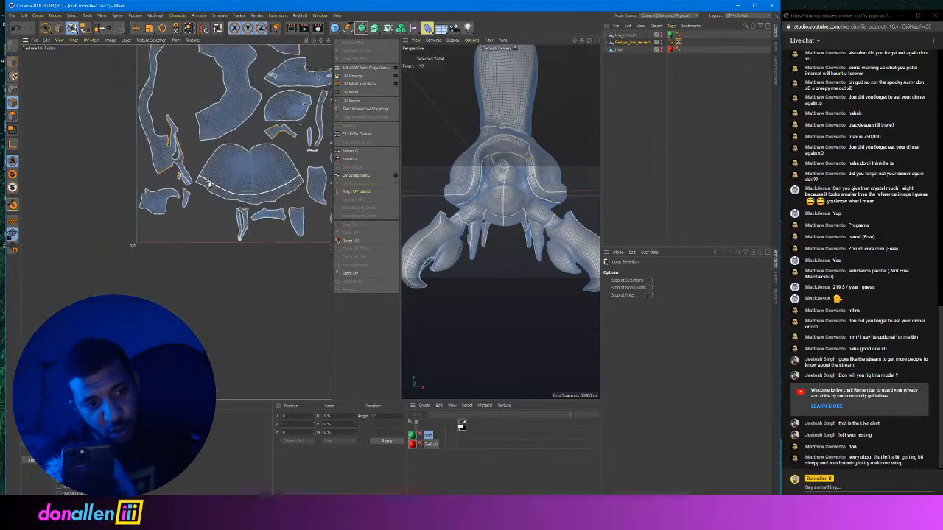
{"action": "scroll", "coordinate": [238, 144], "scroll_direction": "down", "scroll_amount": 3}
{"action": "scroll", "coordinate": [253, 133], "scroll_direction": "up", "scroll_amount": 4}
{"action": "scroll", "coordinate": [181, 145], "scroll_direction": "up", "scroll_amount": 2}
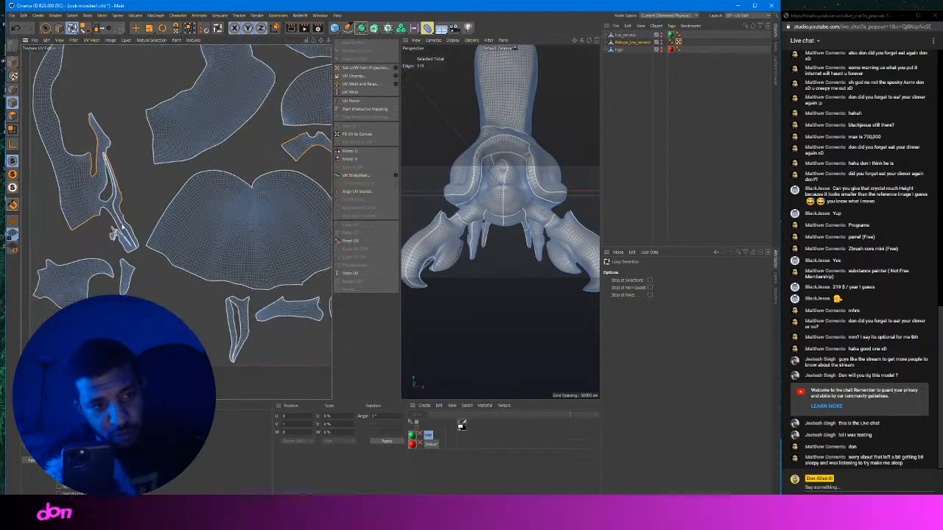
{"action": "scroll", "coordinate": [115, 210], "scroll_direction": "up", "scroll_amount": 5}
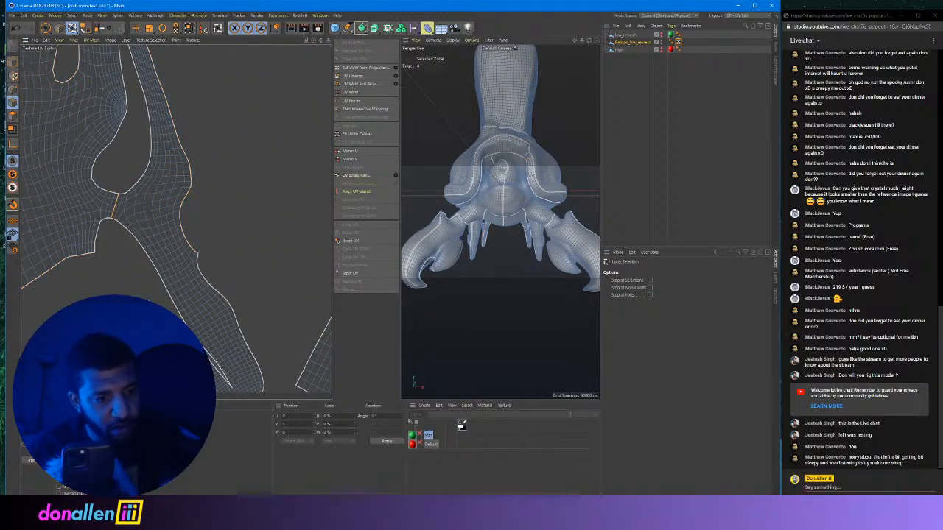
{"action": "scroll", "coordinate": [165, 352], "scroll_direction": "up", "scroll_amount": 4}
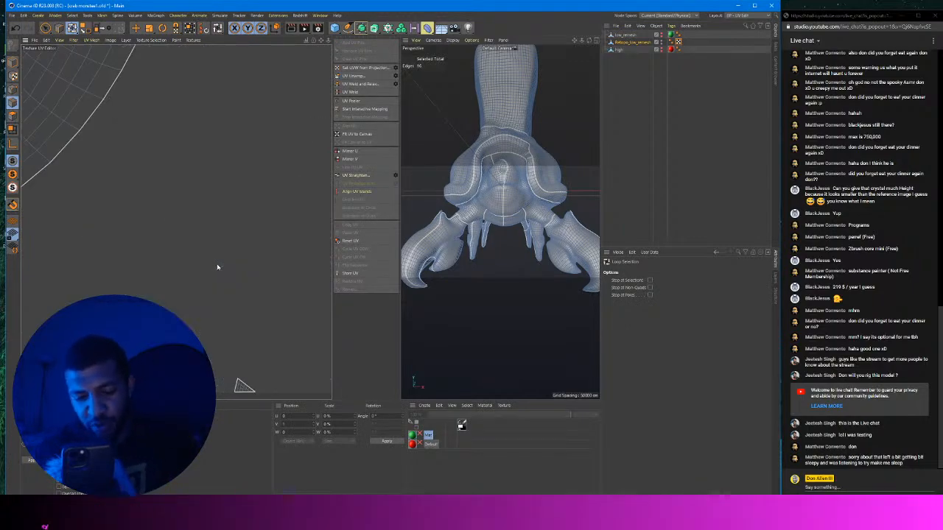
Select edges at the thin, forked end of the bent strip island as a seam and unwrap the UVs again.
{"action": "scroll", "coordinate": [217, 269], "scroll_direction": "down", "scroll_amount": 10}
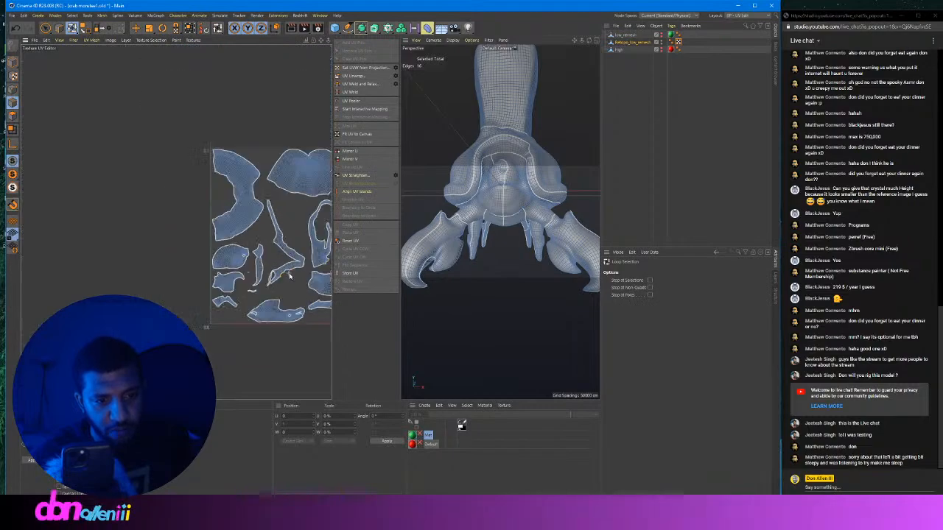
{"action": "scroll", "coordinate": [301, 256], "scroll_direction": "up", "scroll_amount": 10}
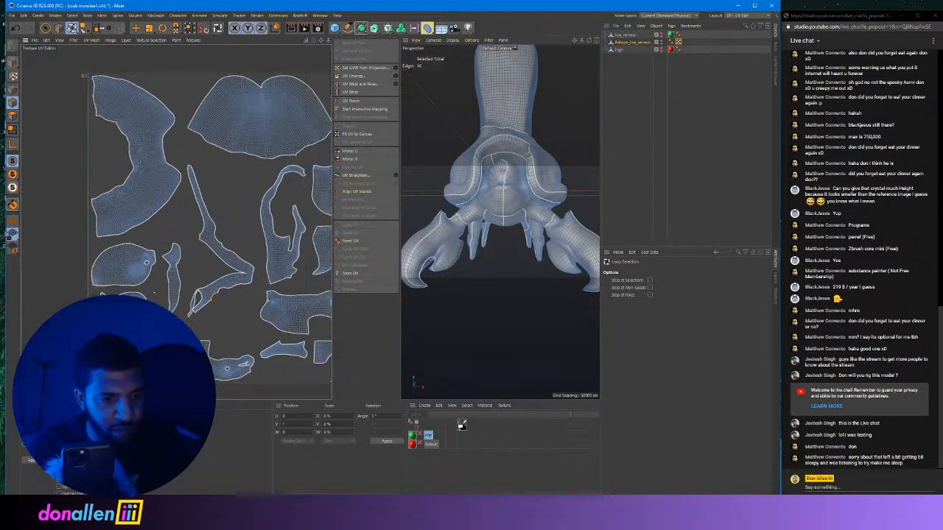
{"action": "scroll", "coordinate": [288, 196], "scroll_direction": "up", "scroll_amount": 2}
{"action": "scroll", "coordinate": [292, 148], "scroll_direction": "down", "scroll_amount": 5}
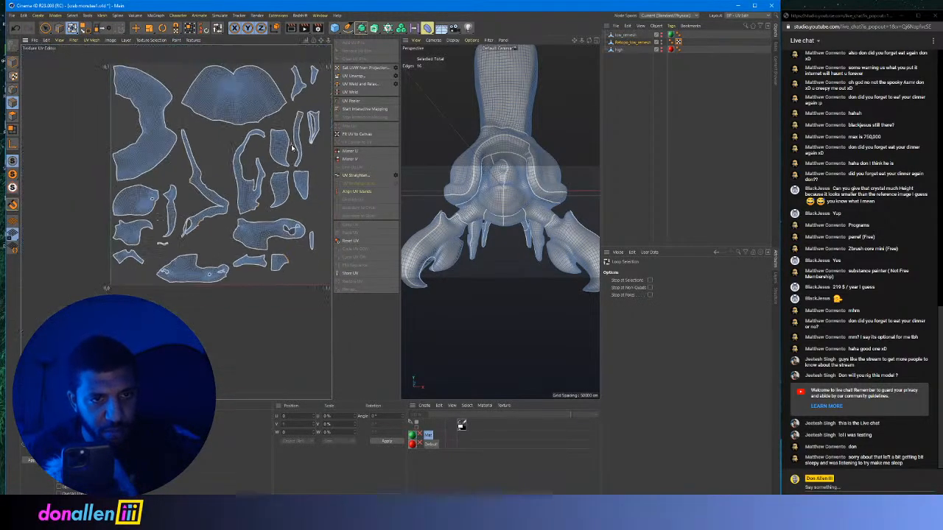
{"action": "scroll", "coordinate": [165, 224], "scroll_direction": "up", "scroll_amount": 8}
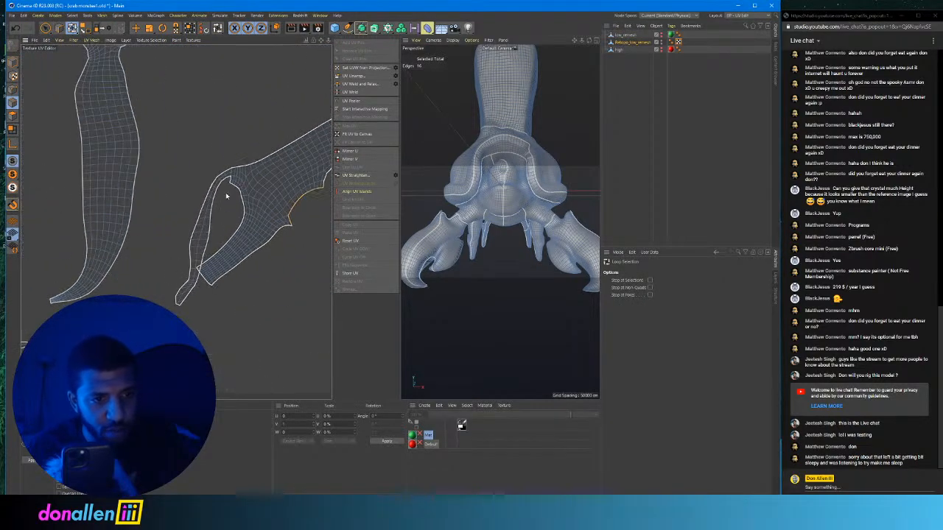
{"action": "scroll", "coordinate": [214, 241], "scroll_direction": "up", "scroll_amount": 2}
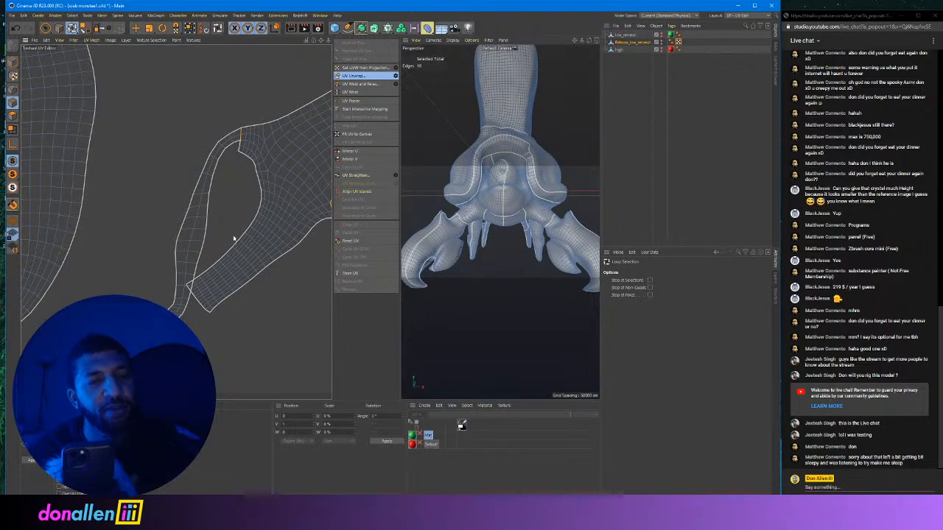
Add the edges closing the inner end of the overlapping slit in the two-pronged island to the seam selection.
{"action": "scroll", "coordinate": [237, 236], "scroll_direction": "down", "scroll_amount": 10}
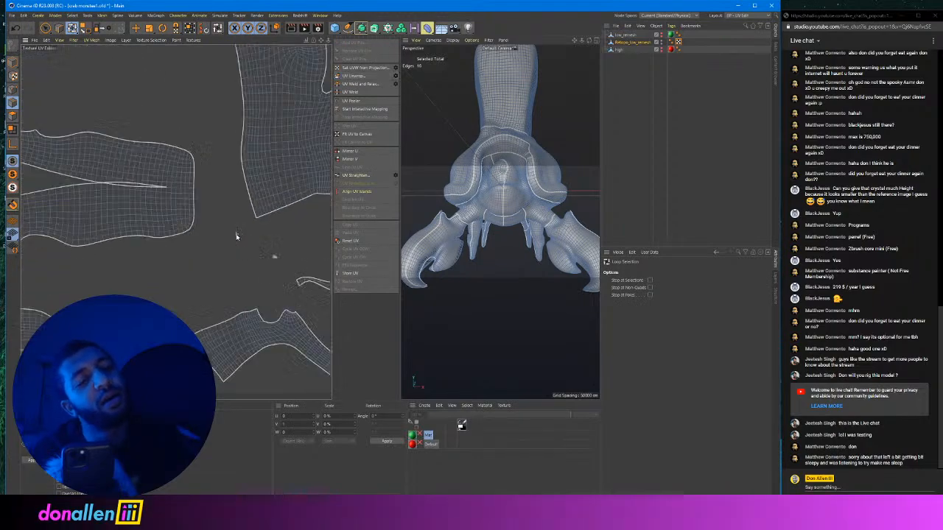
{"action": "scroll", "coordinate": [243, 241], "scroll_direction": "up", "scroll_amount": 6}
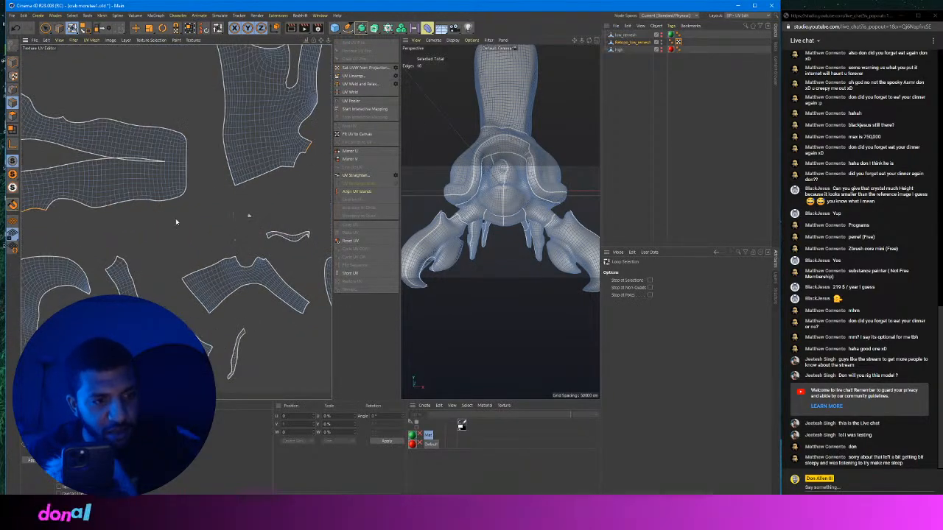
{"action": "scroll", "coordinate": [176, 222], "scroll_direction": "up", "scroll_amount": 3}
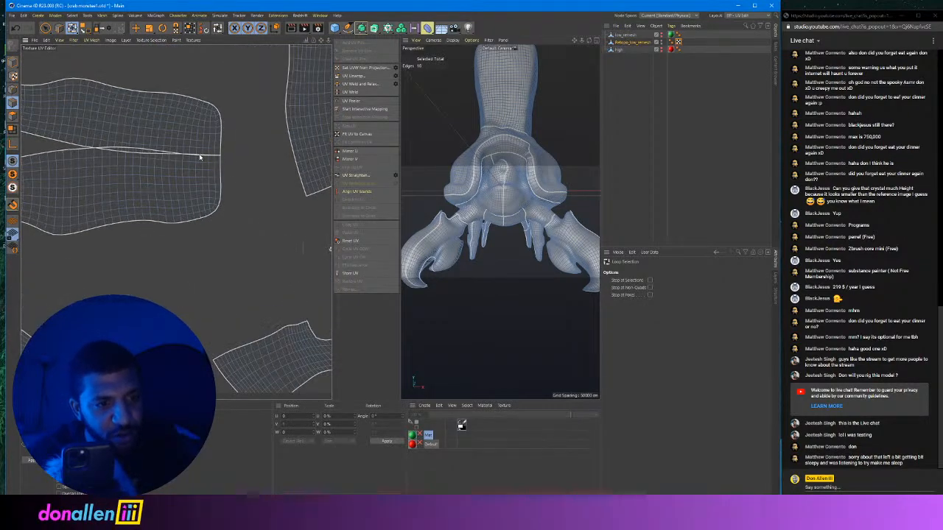
{"action": "left_click_drag", "start_coordinate": [200, 157], "coordinate": [218, 158], "text": "shift"}
{"action": "scroll", "coordinate": [218, 163], "scroll_direction": "down", "scroll_amount": 4}
{"action": "scroll", "coordinate": [254, 212], "scroll_direction": "up", "scroll_amount": 6}
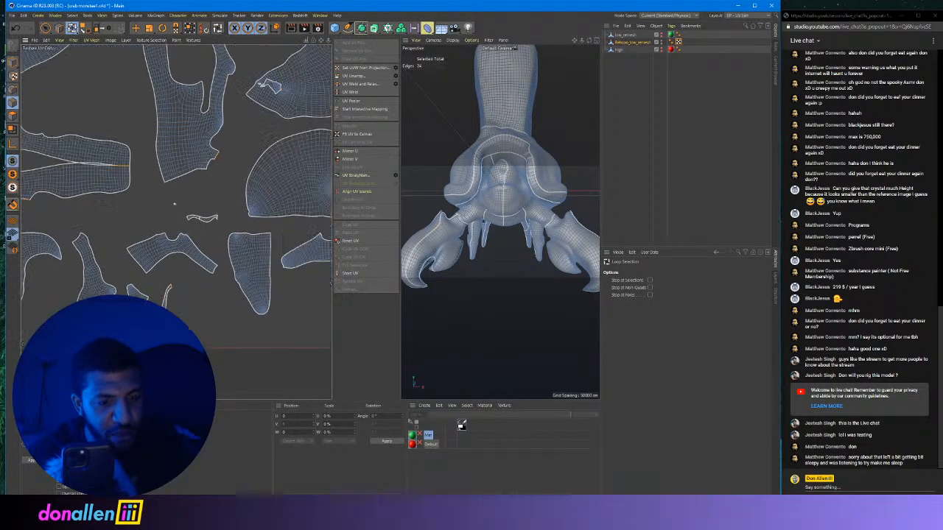
Add edge loops running from the overlapping hole in the large rounded claw island to the seam selection.
{"action": "scroll", "coordinate": [254, 212], "scroll_direction": "up", "scroll_amount": 5}
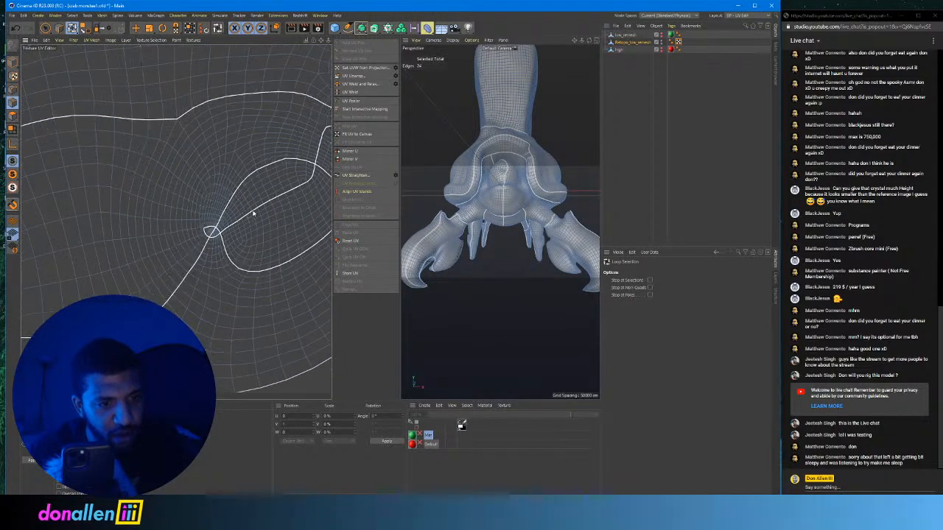
{"action": "scroll", "coordinate": [211, 219], "scroll_direction": "down", "scroll_amount": 2}
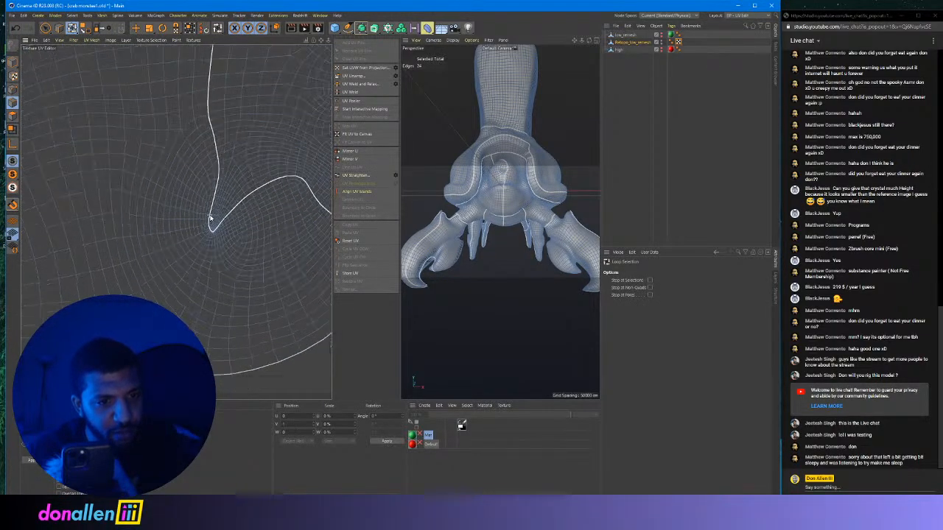
{"action": "left_click", "coordinate": [211, 219], "text": "shift"}
{"action": "scroll", "coordinate": [214, 221], "scroll_direction": "down", "scroll_amount": 3}
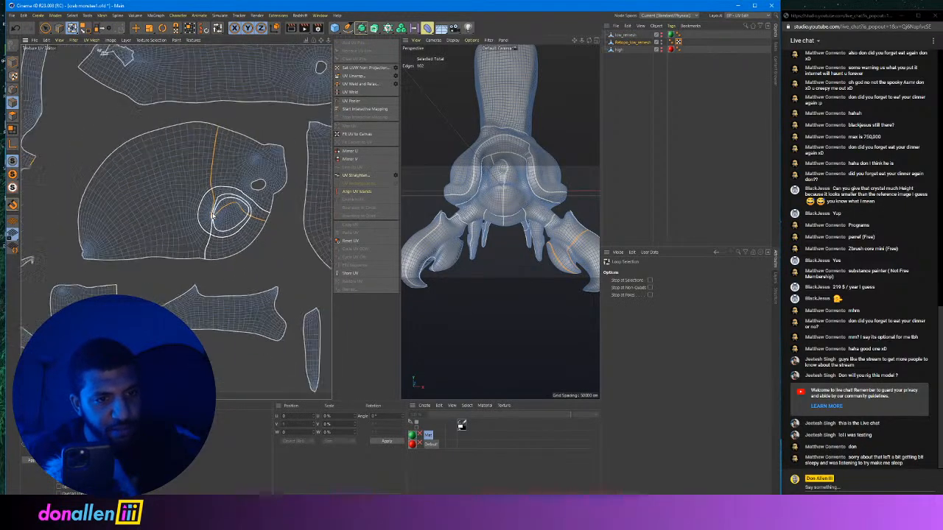
{"action": "scroll", "coordinate": [249, 142], "scroll_direction": "down", "scroll_amount": 3}
{"action": "scroll", "coordinate": [250, 141], "scroll_direction": "down", "scroll_amount": 1}
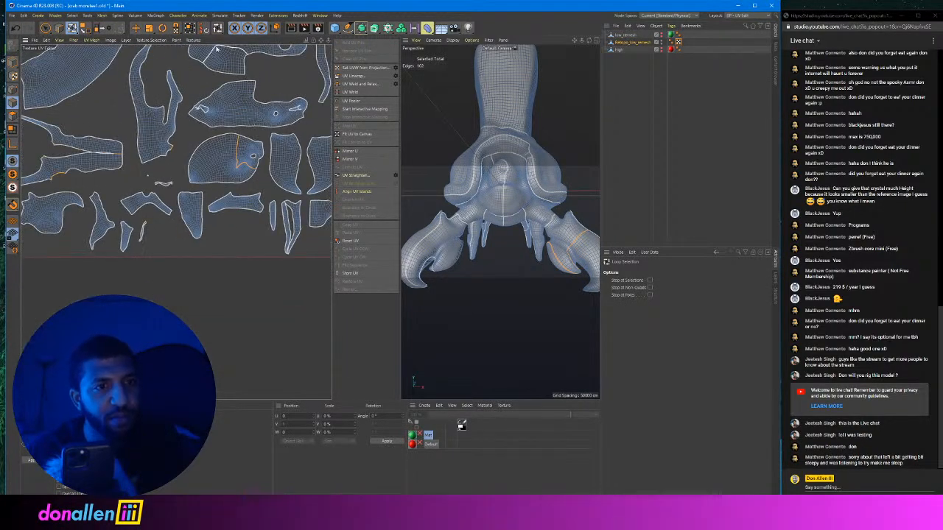
Add edge loops through the folded patch beside the hole of the elongated claw island and unwrap the UVs.
{"action": "scroll", "coordinate": [280, 175], "scroll_direction": "up", "scroll_amount": 6}
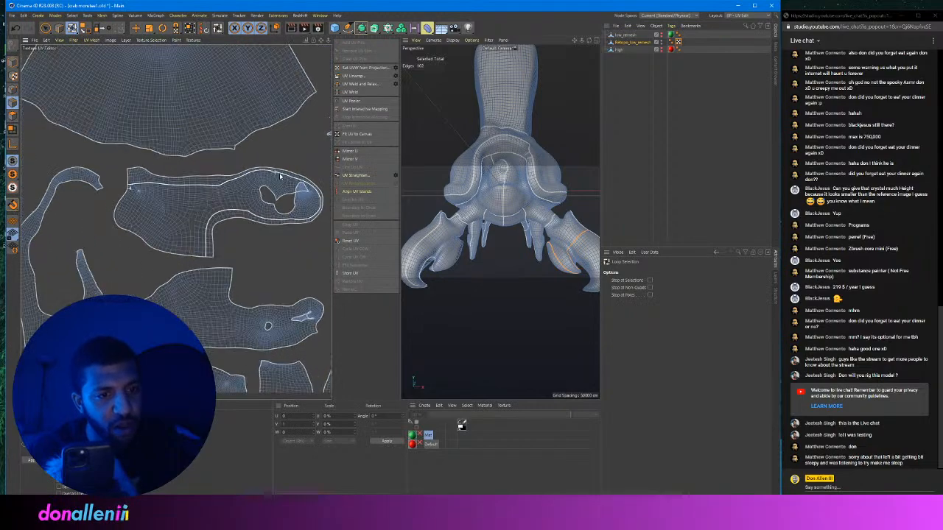
{"action": "scroll", "coordinate": [281, 176], "scroll_direction": "up", "scroll_amount": 5}
{"action": "middle_click_drag", "start_coordinate": [282, 177], "coordinate": [157, 99], "text": "alt"}
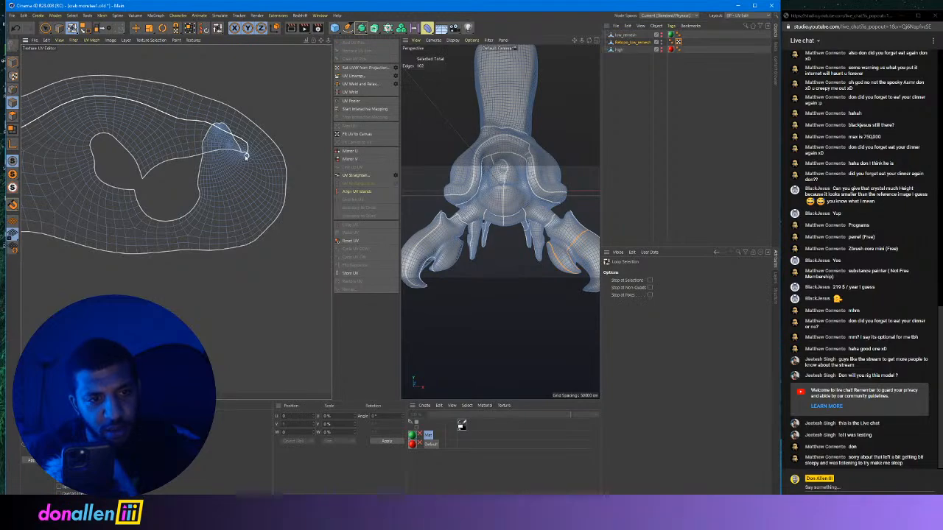
{"action": "left_click", "coordinate": [247, 156]}
{"action": "scroll", "coordinate": [249, 147], "scroll_direction": "down", "scroll_amount": 2}
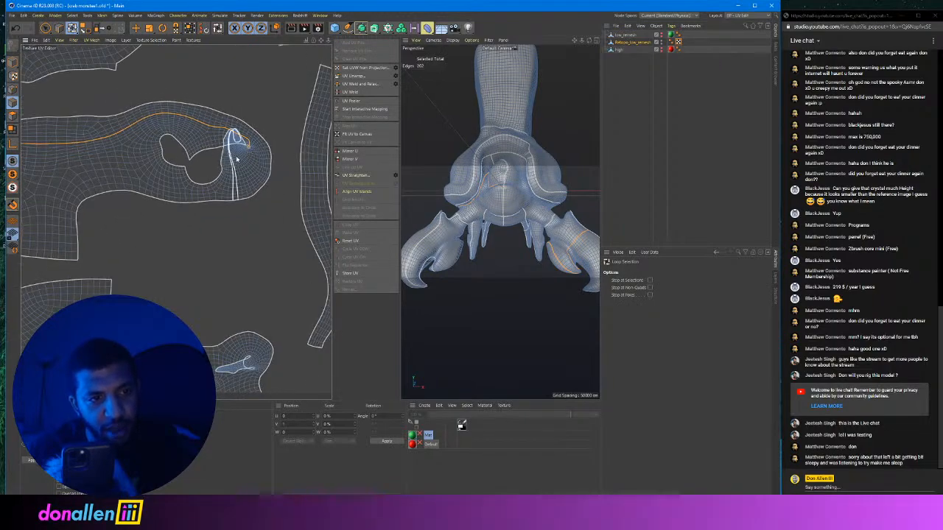
{"action": "scroll", "coordinate": [236, 158], "scroll_direction": "down", "scroll_amount": 2}
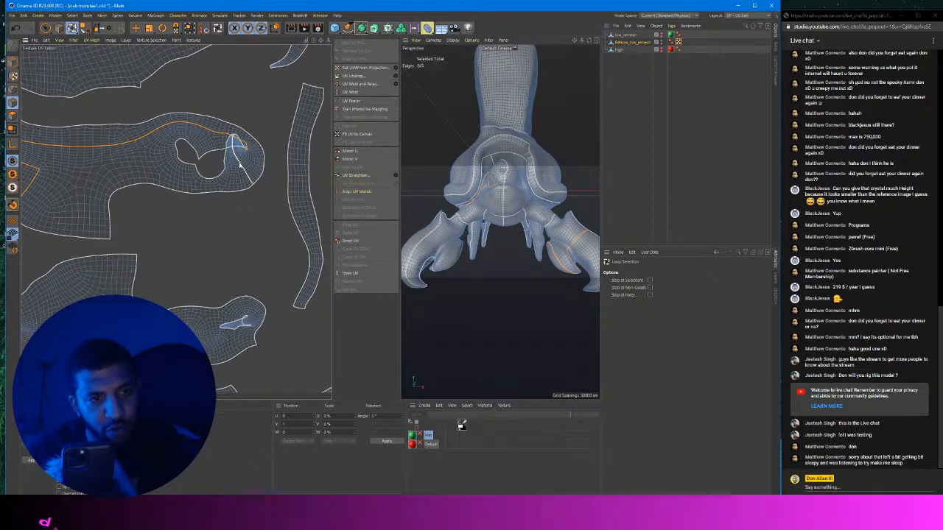
{"action": "scroll", "coordinate": [243, 151], "scroll_direction": "down", "scroll_amount": 3}
{"action": "scroll", "coordinate": [261, 138], "scroll_direction": "down", "scroll_amount": 3}
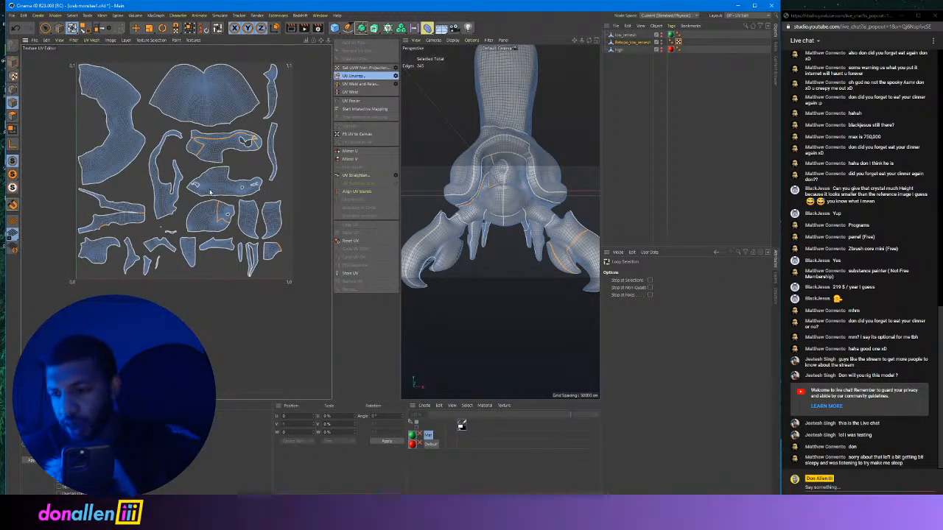
Select the edge loops running lengthwise and crosswise through the jagged overlap at the pointed end of the remaining holed island.
{"action": "scroll", "coordinate": [210, 193], "scroll_direction": "up", "scroll_amount": 5}
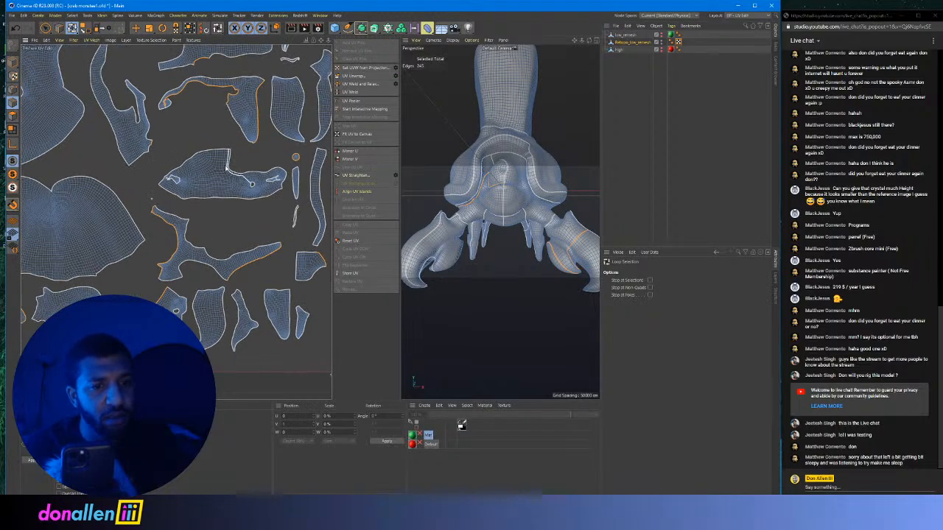
{"action": "scroll", "coordinate": [179, 192], "scroll_direction": "up", "scroll_amount": 6}
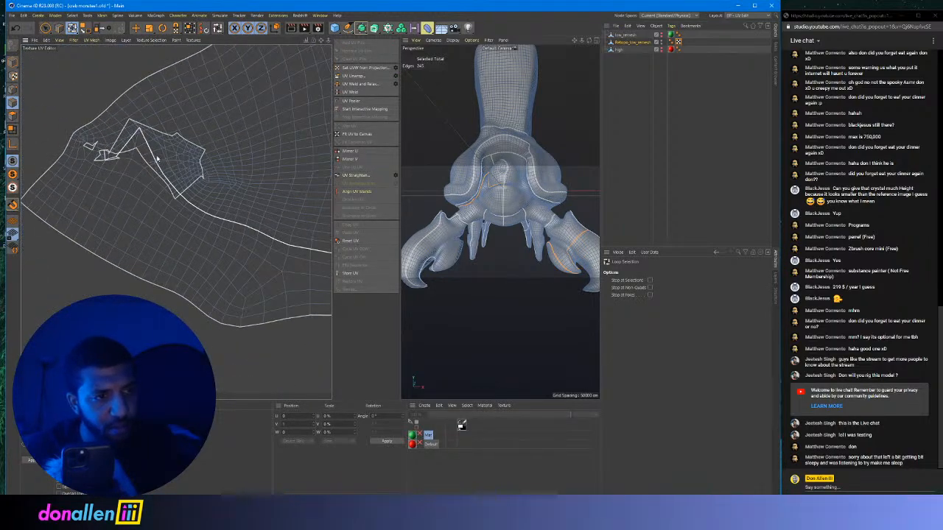
{"action": "left_click", "coordinate": [159, 156]}
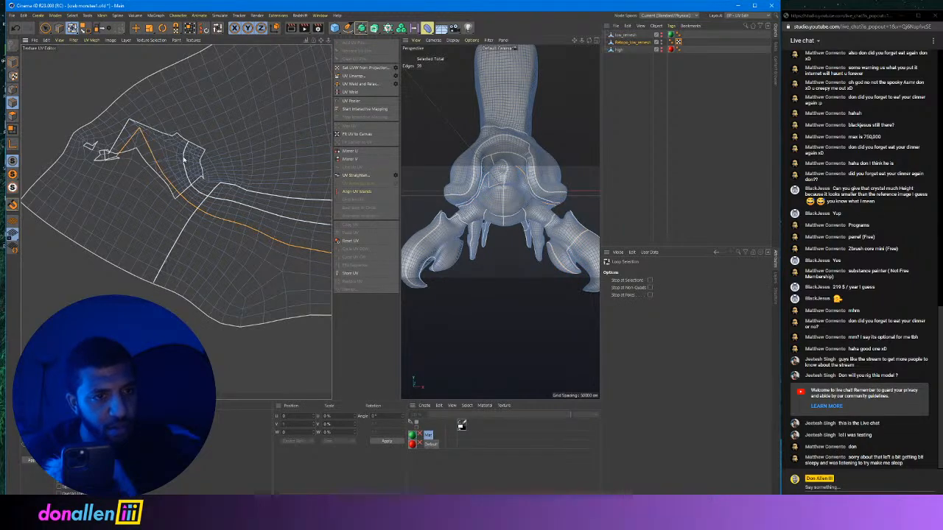
{"action": "left_click", "coordinate": [179, 157]}
{"action": "scroll", "coordinate": [166, 150], "scroll_direction": "down", "scroll_amount": 5}
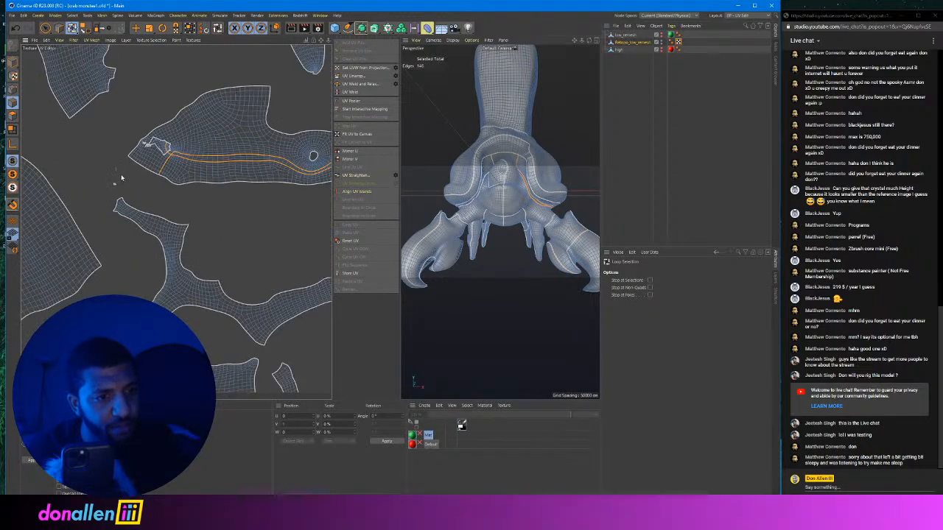
{"action": "scroll", "coordinate": [122, 179], "scroll_direction": "down", "scroll_amount": 8}
{"action": "middle_click_drag", "start_coordinate": [132, 219], "coordinate": [219, 227], "text": "alt"}
{"action": "scroll", "coordinate": [159, 193], "scroll_direction": "up", "scroll_amount": 3}
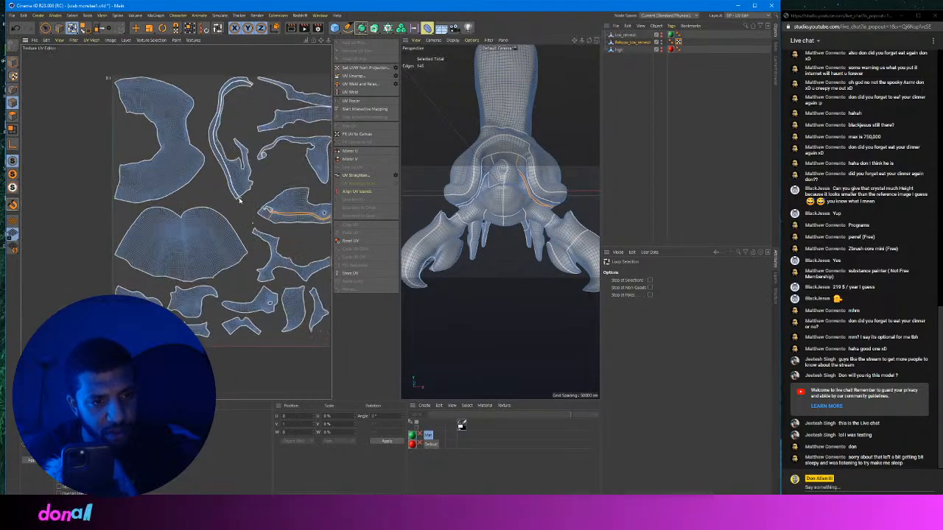
{"action": "scroll", "coordinate": [239, 200], "scroll_direction": "up", "scroll_amount": 4}
{"action": "scroll", "coordinate": [294, 207], "scroll_direction": "down", "scroll_amount": 5}
{"action": "middle_click_drag", "start_coordinate": [293, 206], "coordinate": [224, 206], "text": "alt"}
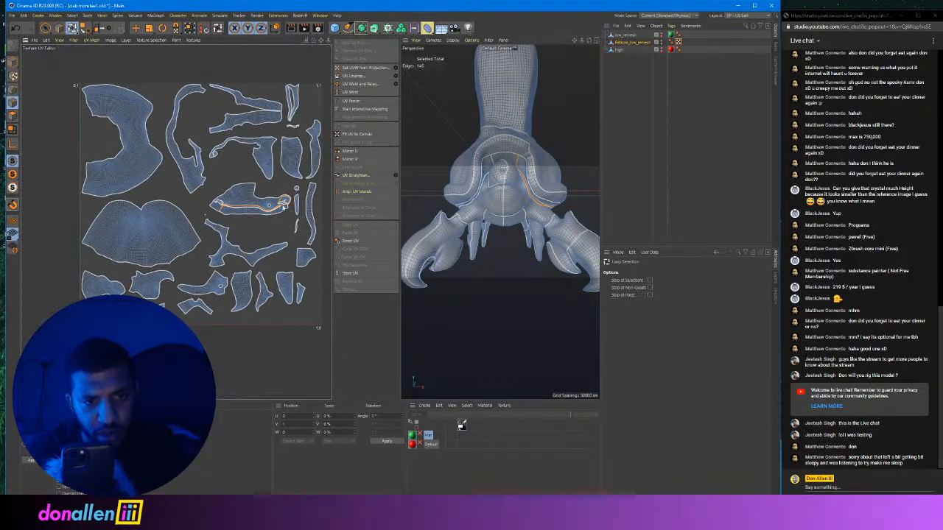
Unwrap with these loops as seams, then cut a short edge path through the jagged patch at the pointed tip and unwrap again.
{"action": "scroll", "coordinate": [284, 208], "scroll_direction": "up", "scroll_amount": 10}
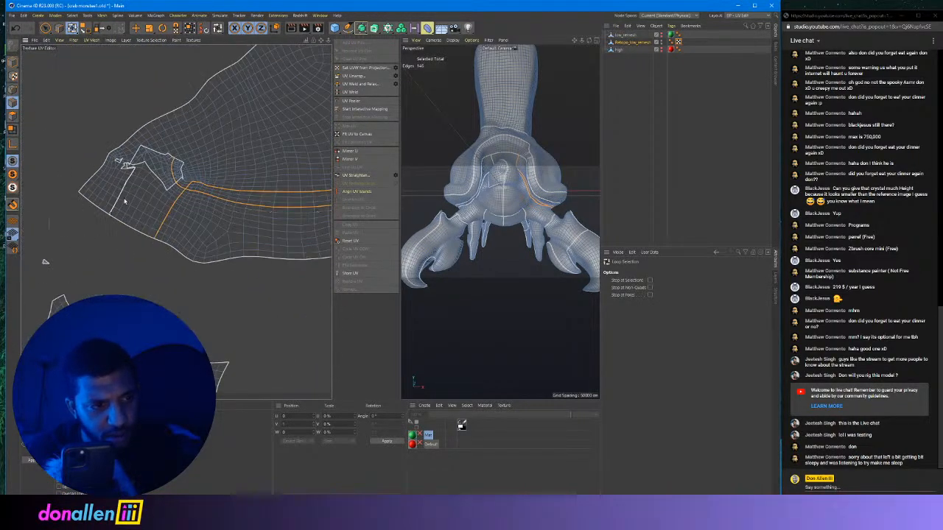
{"action": "scroll", "coordinate": [148, 170], "scroll_direction": "up", "scroll_amount": 6}
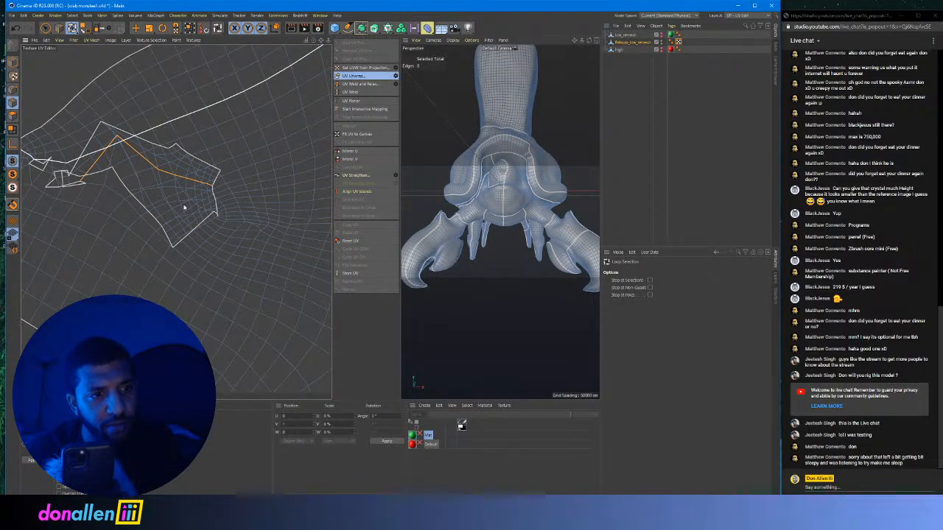
{"action": "scroll", "coordinate": [188, 198], "scroll_direction": "down", "scroll_amount": 15}
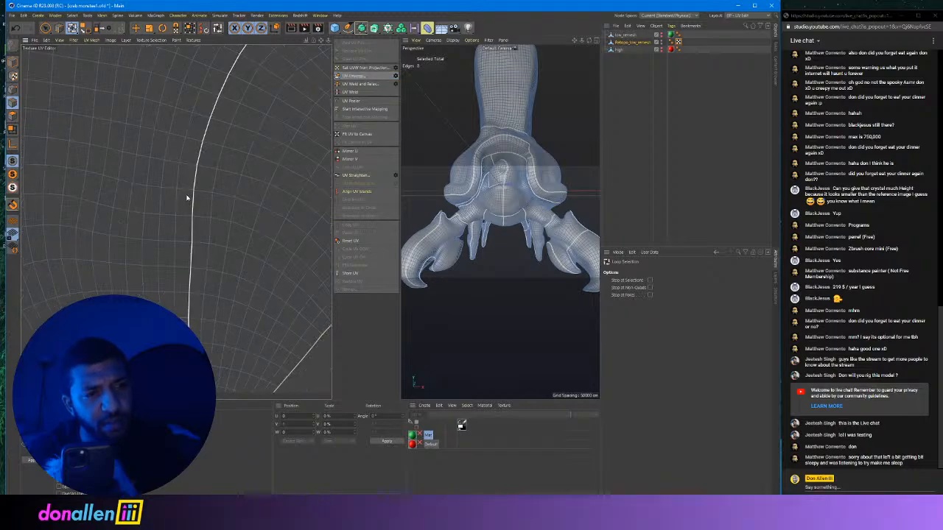
Inspect the UV islands up close and widen the 3D viewport beside the UV editor.
{"action": "scroll", "coordinate": [227, 206], "scroll_direction": "up", "scroll_amount": 12}
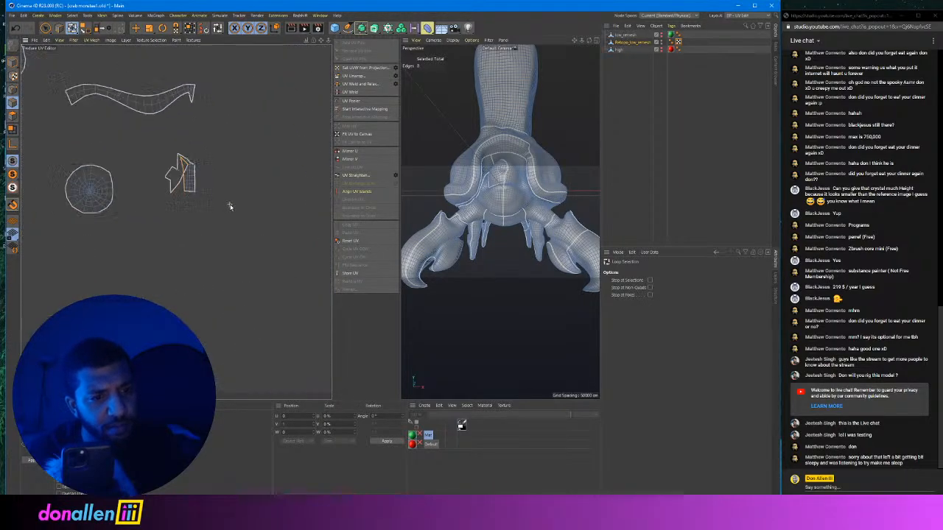
{"action": "scroll", "coordinate": [184, 180], "scroll_direction": "down", "scroll_amount": 12}
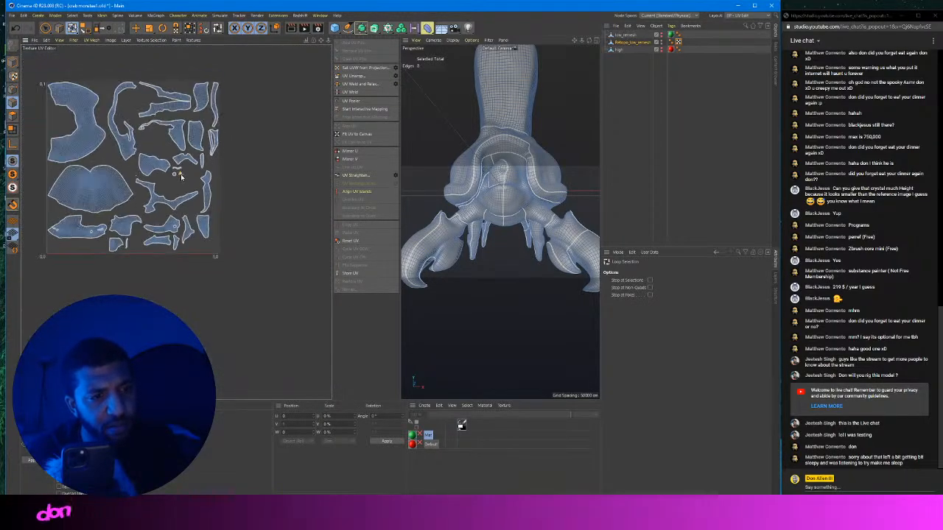
{"action": "scroll", "coordinate": [140, 203], "scroll_direction": "up", "scroll_amount": 5}
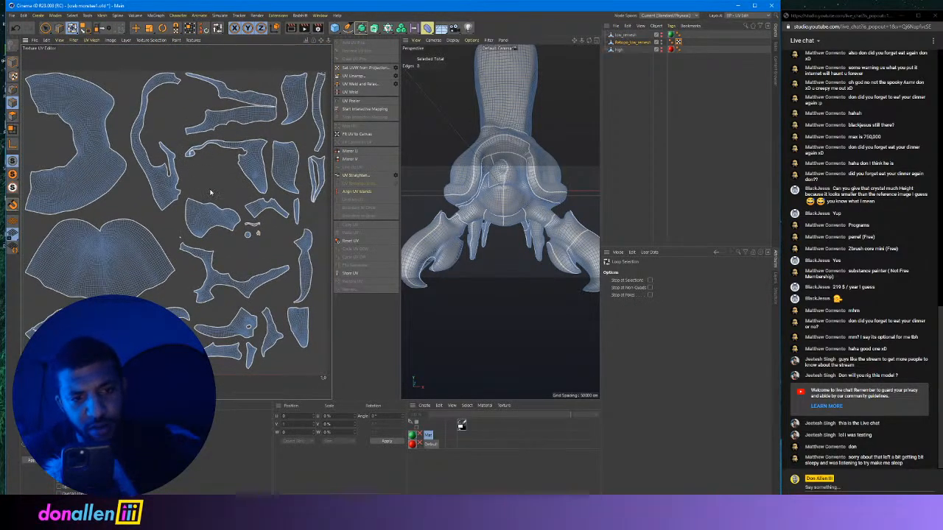
{"action": "left_click_drag", "start_coordinate": [499, 173], "coordinate": [538, 167], "text": "alt"}
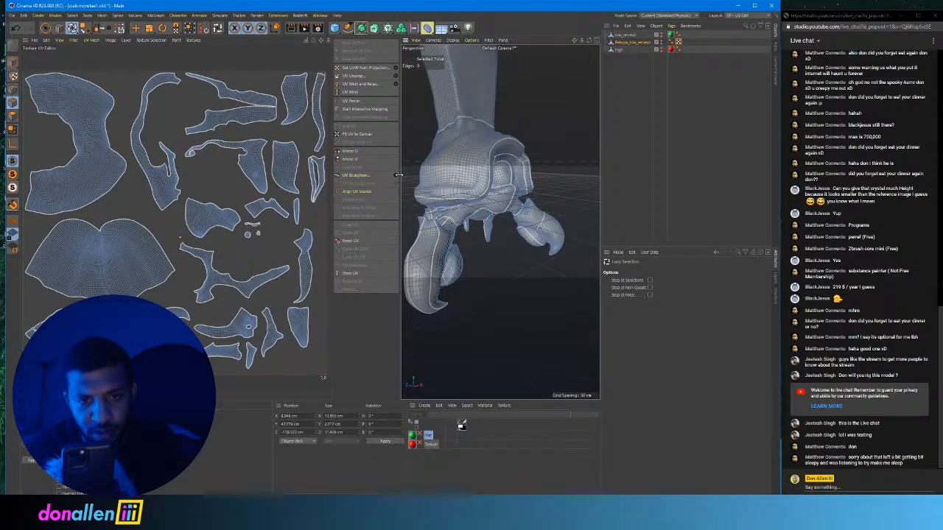
{"action": "left_click_drag", "start_coordinate": [398, 175], "coordinate": [358, 176]}
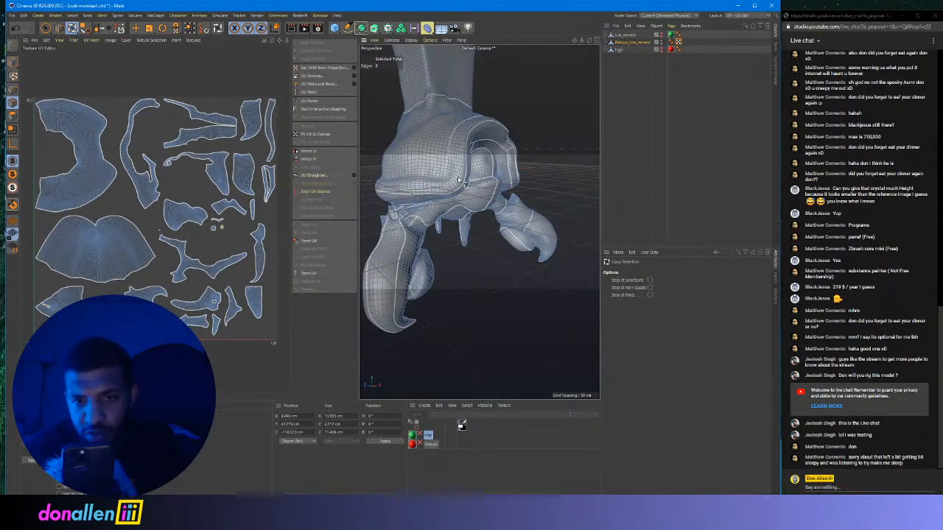
Examine the UV seams on the crab monster's head, shell, stalk and claws from several angles, comparing them with the UV islands.
{"action": "mouse_move", "coordinate": [467, 179]}
{"action": "left_mouse_down", "text": "alt"}
{"action": "mouse_move", "coordinate": [422, 185]}
{"action": "mouse_move", "coordinate": [466, 193]}
{"action": "left_mouse_up", "text": "alt"}
{"action": "right_click_drag", "start_coordinate": [466, 185], "coordinate": [387, 189], "text": "alt"}
{"action": "left_click_drag", "start_coordinate": [456, 180], "coordinate": [478, 178], "text": "alt"}
{"action": "right_click_drag", "start_coordinate": [478, 178], "coordinate": [484, 227], "text": "alt"}
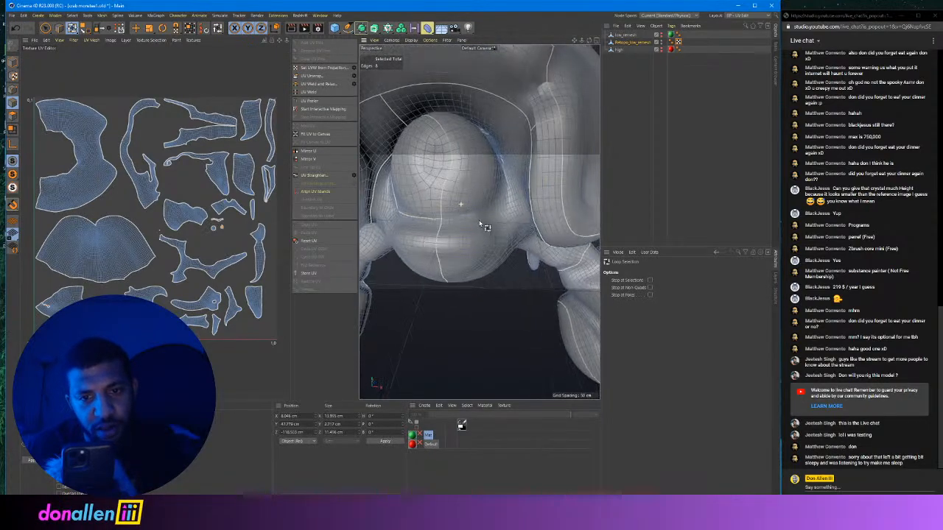
{"action": "left_click_drag", "start_coordinate": [484, 226], "coordinate": [442, 206], "text": "alt"}
{"action": "right_click_drag", "start_coordinate": [442, 207], "coordinate": [403, 189], "text": "alt"}
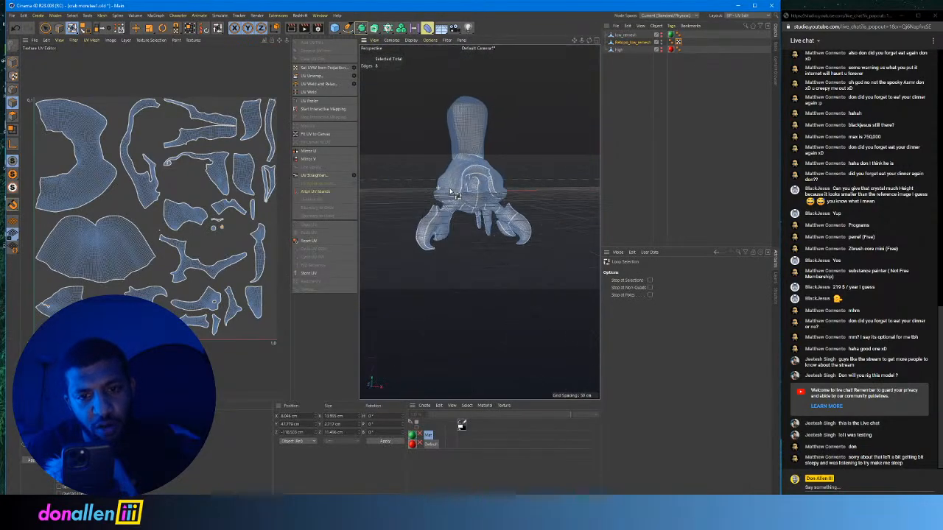
{"action": "left_click_drag", "start_coordinate": [450, 191], "coordinate": [434, 206], "text": "alt"}
{"action": "right_click_drag", "start_coordinate": [434, 206], "coordinate": [480, 222], "text": "alt"}
{"action": "left_click_drag", "start_coordinate": [480, 222], "coordinate": [462, 190], "text": "alt"}
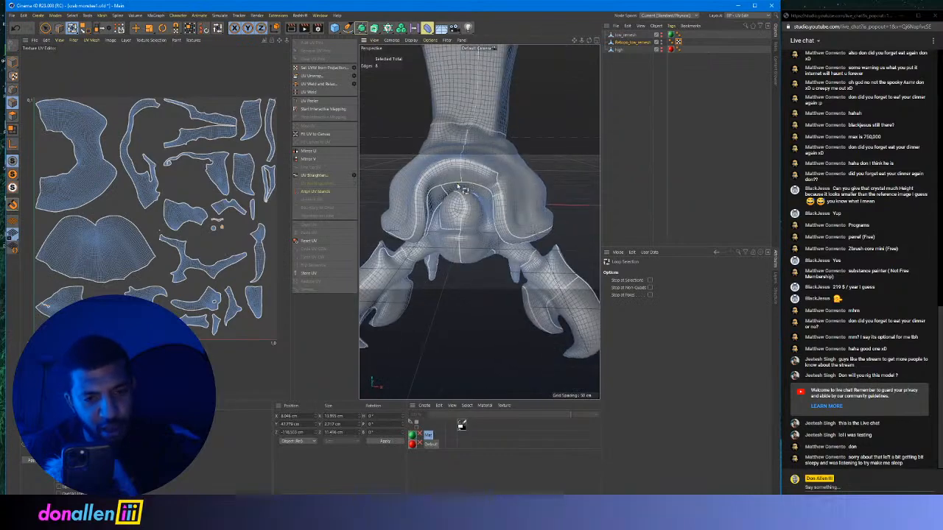
{"action": "right_click_drag", "start_coordinate": [458, 186], "coordinate": [479, 173], "text": "alt"}
{"action": "middle_click_drag", "start_coordinate": [480, 173], "coordinate": [450, 229], "text": "alt"}
{"action": "right_click_drag", "start_coordinate": [491, 224], "coordinate": [465, 233], "text": "alt"}
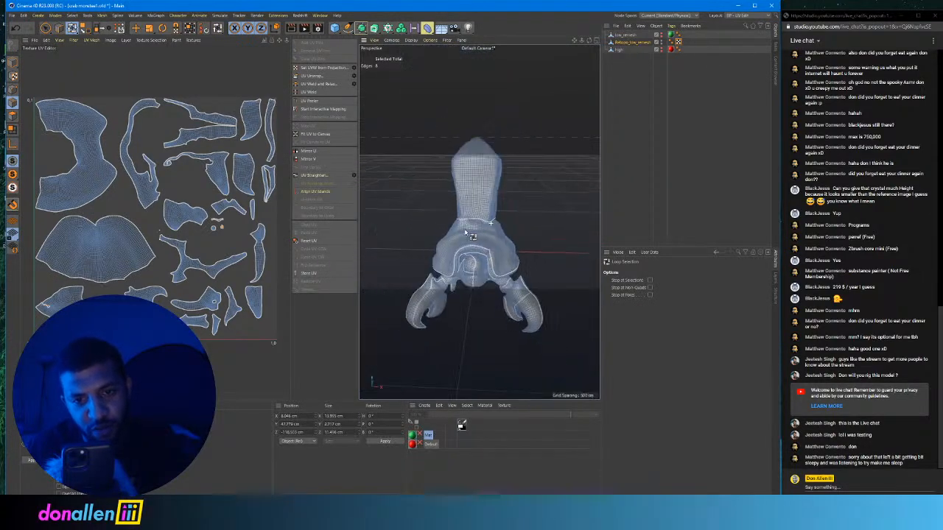
{"action": "left_click_drag", "start_coordinate": [466, 233], "coordinate": [549, 236], "text": "alt"}
{"action": "right_click_drag", "start_coordinate": [462, 225], "coordinate": [486, 198], "text": "alt"}
{"action": "left_click_drag", "start_coordinate": [487, 198], "coordinate": [459, 205], "text": "alt"}
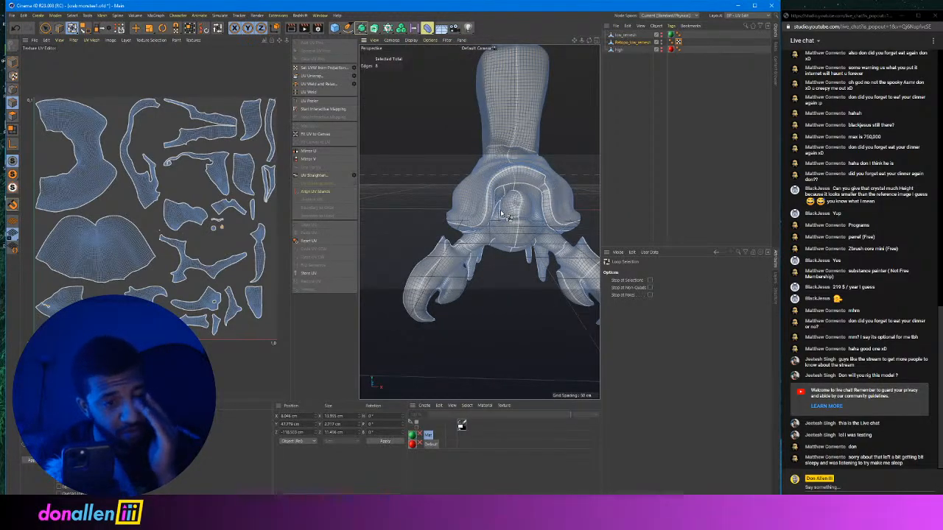
{"action": "scroll", "coordinate": [185, 193], "scroll_direction": "up", "scroll_amount": 3}
{"action": "scroll", "coordinate": [207, 193], "scroll_direction": "down", "scroll_amount": 2}
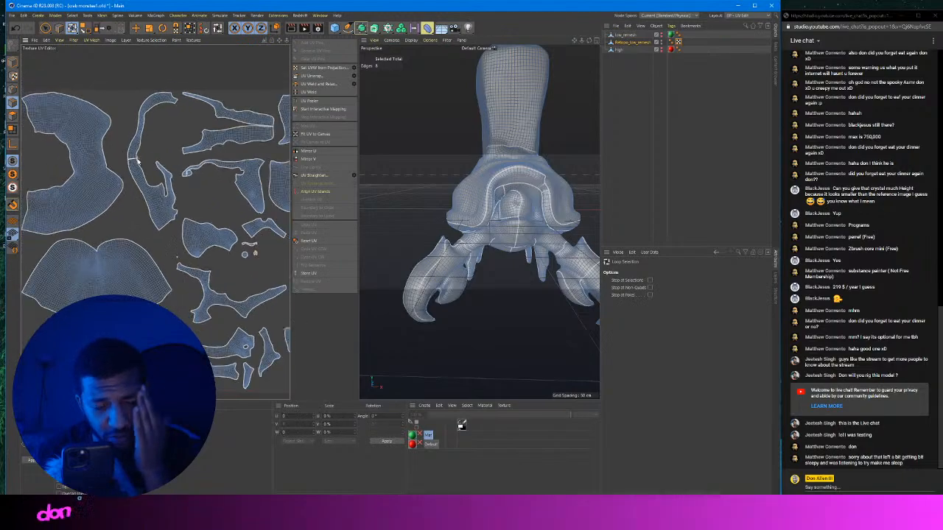
{"action": "left_click_drag", "start_coordinate": [498, 192], "coordinate": [403, 216], "text": "alt"}
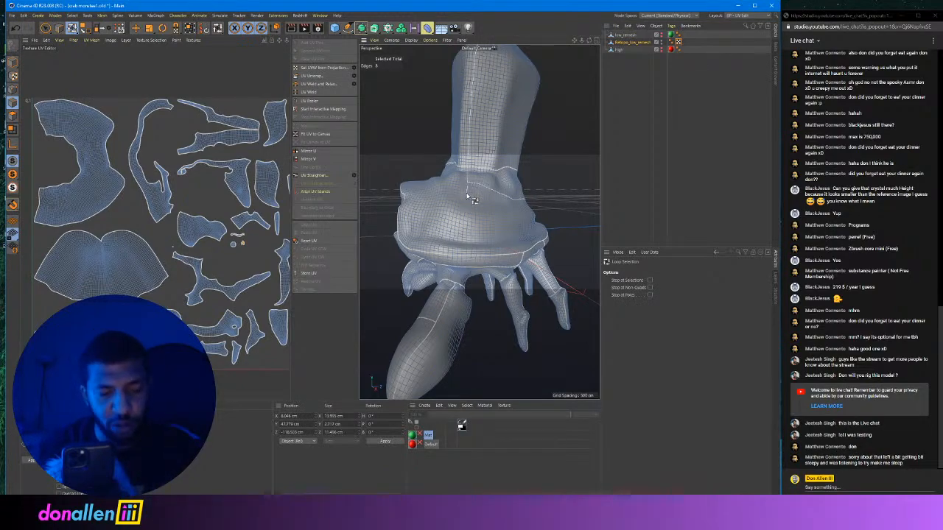
{"action": "left_click_drag", "start_coordinate": [441, 216], "coordinate": [476, 211], "text": "alt"}
{"action": "mouse_move", "coordinate": [476, 211]}
{"action": "right_mouse_down", "text": "alt"}
{"action": "mouse_move", "coordinate": [503, 179]}
{"action": "mouse_move", "coordinate": [464, 185]}
{"action": "mouse_move", "coordinate": [506, 173]}
{"action": "mouse_move", "coordinate": [457, 188]}
{"action": "mouse_move", "coordinate": [479, 196]}
{"action": "right_mouse_up", "text": "alt"}
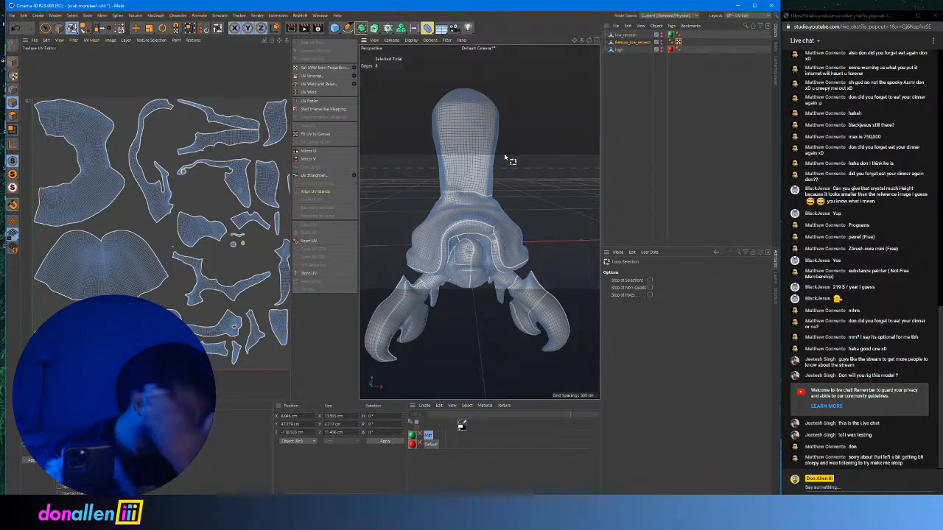
Reselect Retopo_low_remesh, activate Live Selection and change the workspace to the Standard layout.
{"action": "left_click", "coordinate": [640, 88]}
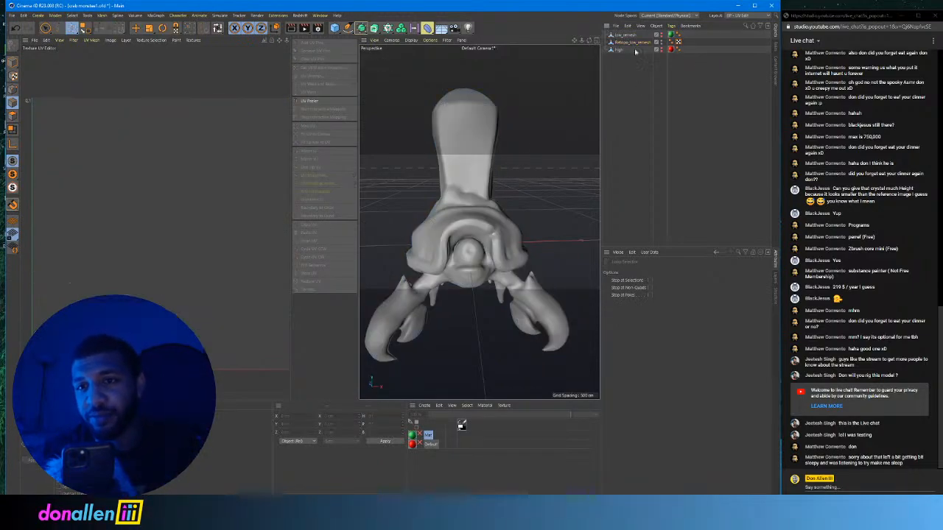
{"action": "left_click", "coordinate": [632, 42]}
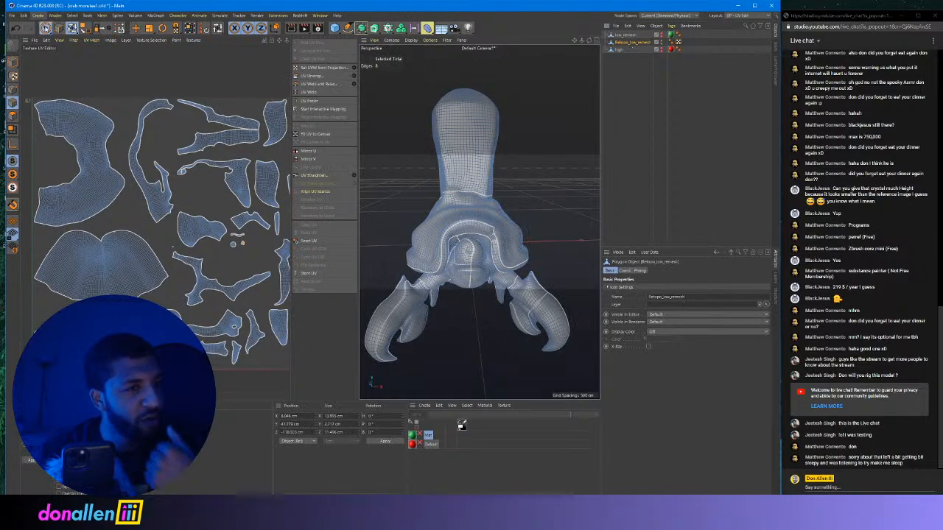
{"action": "left_click", "coordinate": [45, 27]}
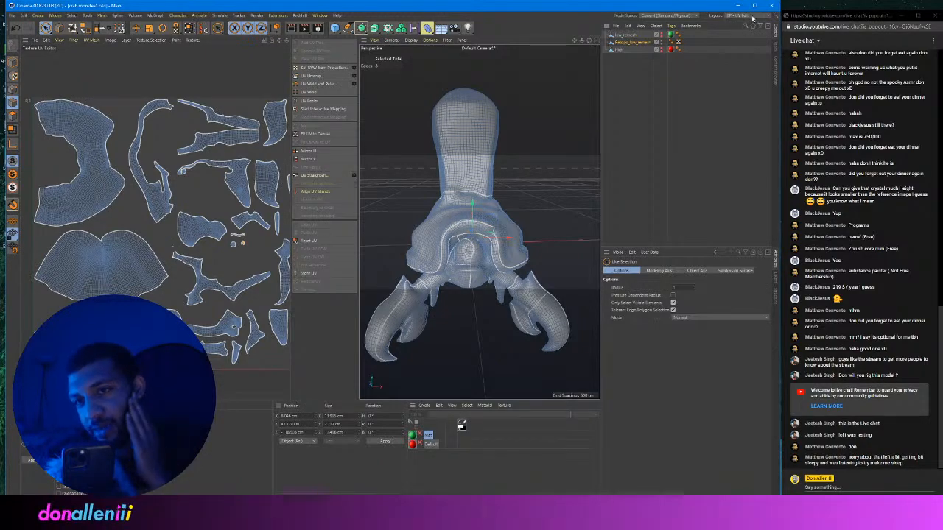
{"action": "left_click", "coordinate": [752, 17]}
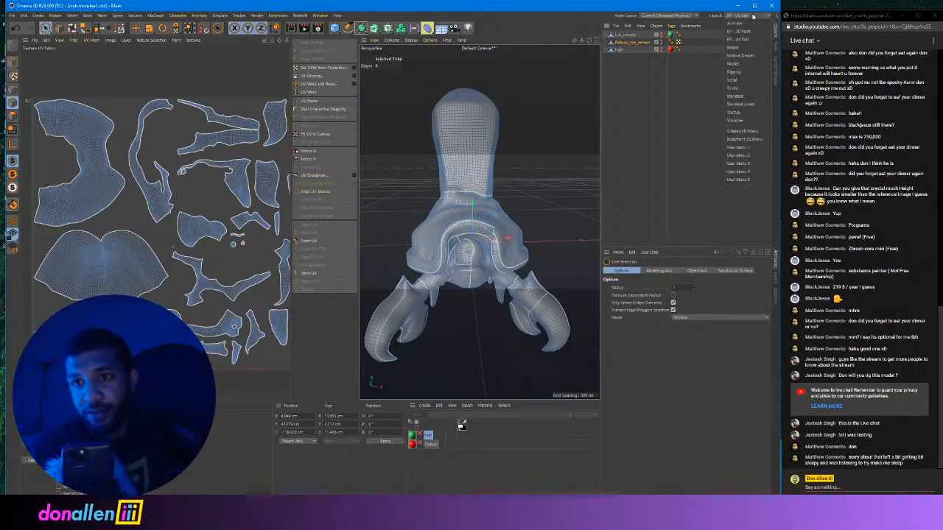
{"action": "left_click", "coordinate": [739, 95]}
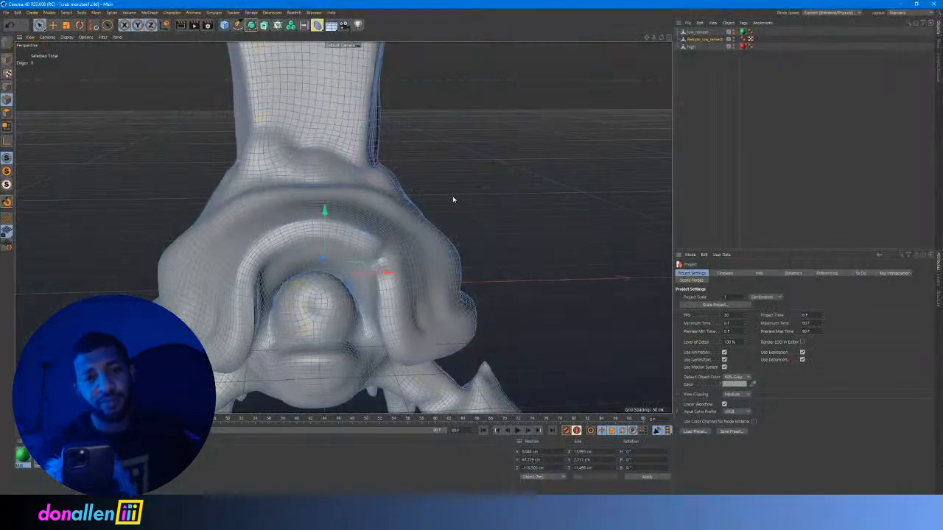
Apply the green material to the Retopo_low_remesh object.
{"action": "scroll", "coordinate": [453, 200], "scroll_direction": "down", "scroll_amount": 6}
{"action": "left_click_drag", "start_coordinate": [463, 173], "coordinate": [310, 228], "text": "alt"}
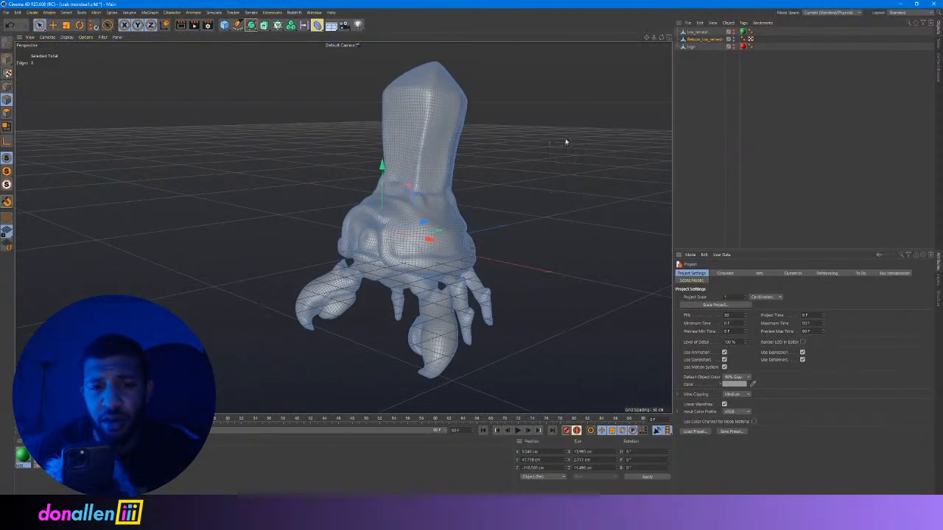
{"action": "left_click", "coordinate": [702, 39]}
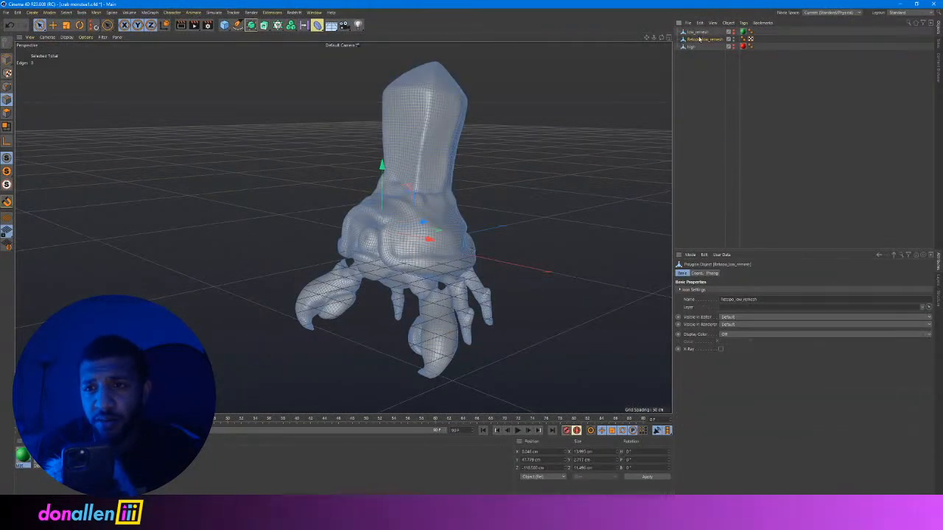
{"action": "left_click", "coordinate": [697, 32]}
{"action": "left_click", "coordinate": [700, 39]}
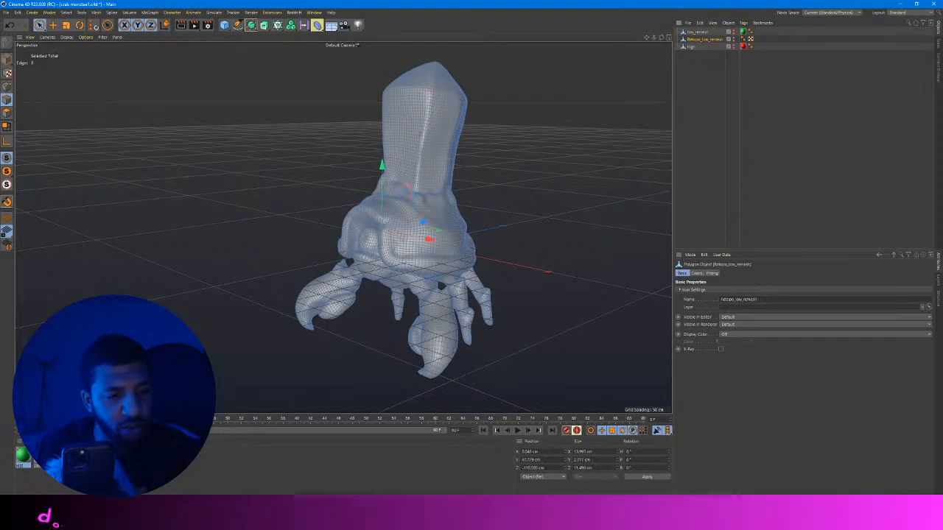
{"action": "left_click_drag", "start_coordinate": [22, 455], "coordinate": [403, 222]}
{"action": "left_click", "coordinate": [725, 70]}
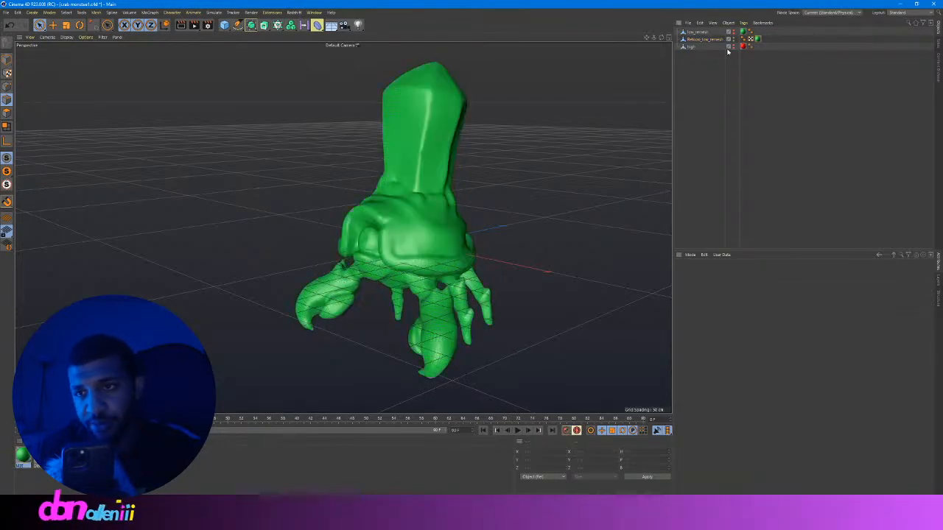
Delete the low_remesh object from the scene and save the project.
{"action": "left_click", "coordinate": [701, 40]}
{"action": "left_click", "coordinate": [699, 34]}
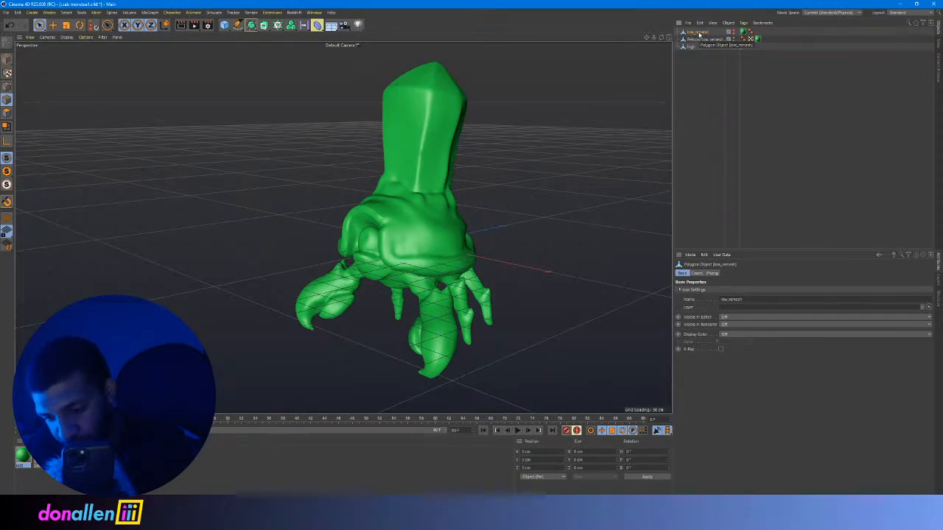
{"action": "key", "text": "Delete"}
{"action": "left_click", "coordinate": [7, 12]}
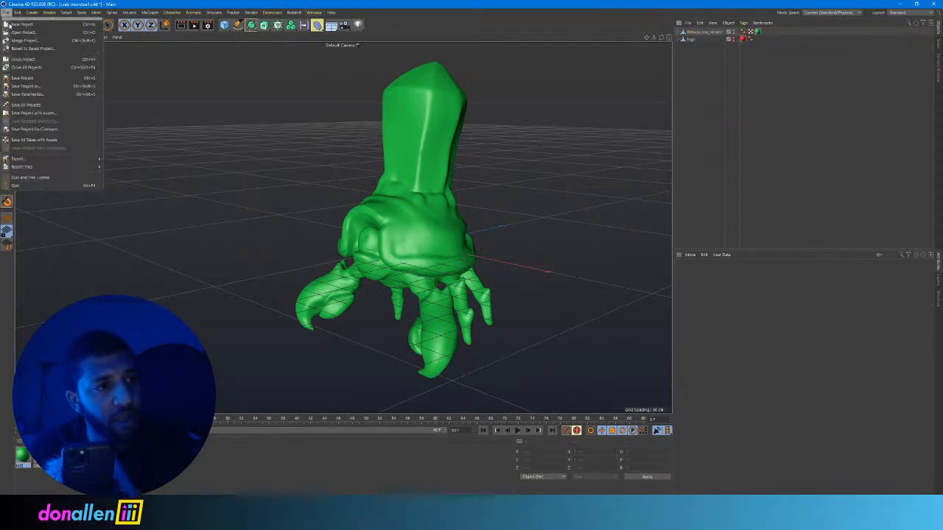
{"action": "left_click", "coordinate": [79, 77]}
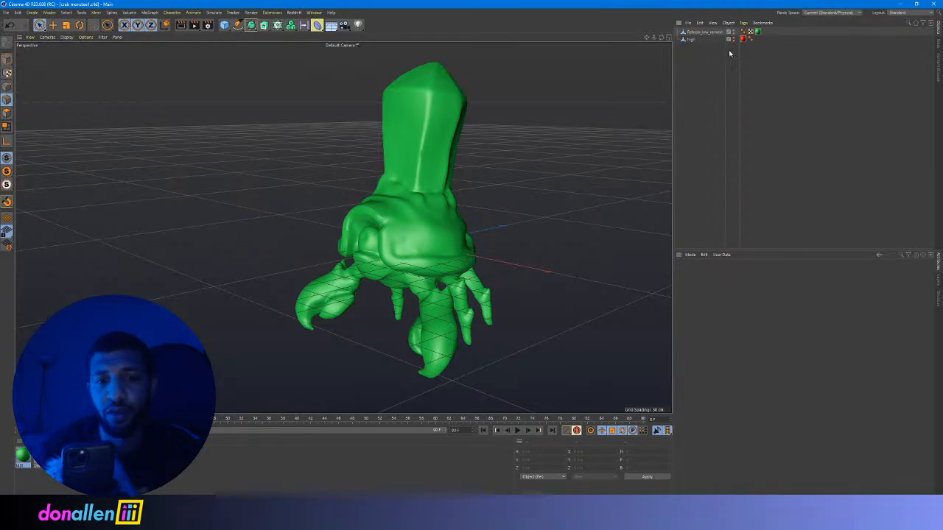
Copy the Retopo_low_remesh object into a new project.
{"action": "left_click", "coordinate": [700, 33]}
{"action": "left_click", "coordinate": [709, 63]}
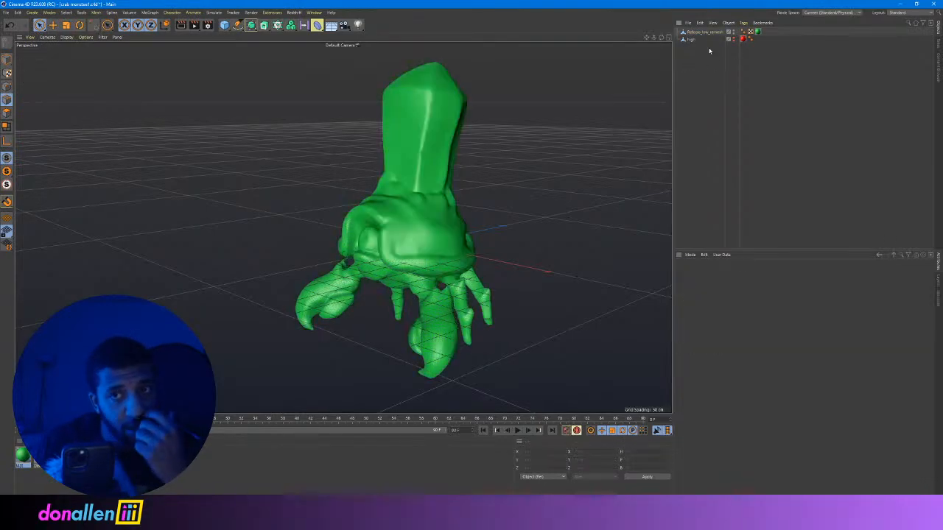
{"action": "left_click", "coordinate": [703, 34]}
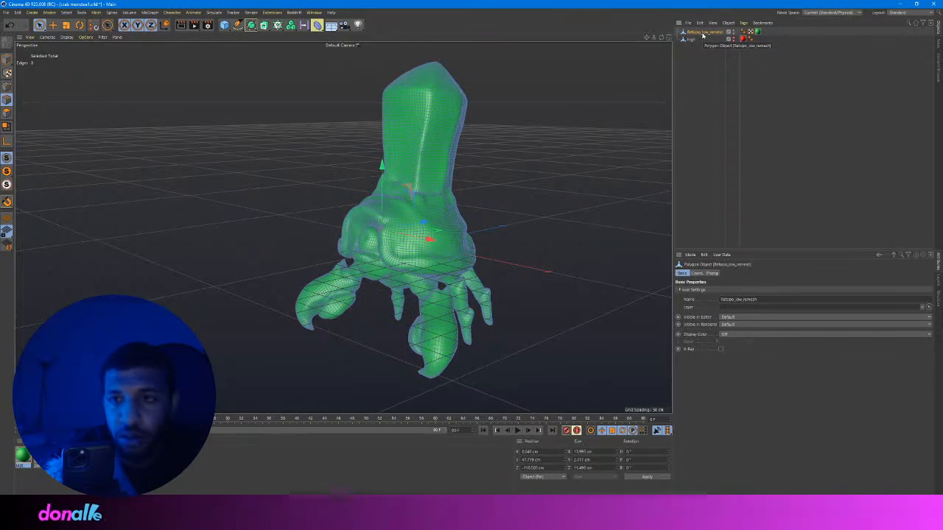
{"action": "left_click", "coordinate": [6, 12]}
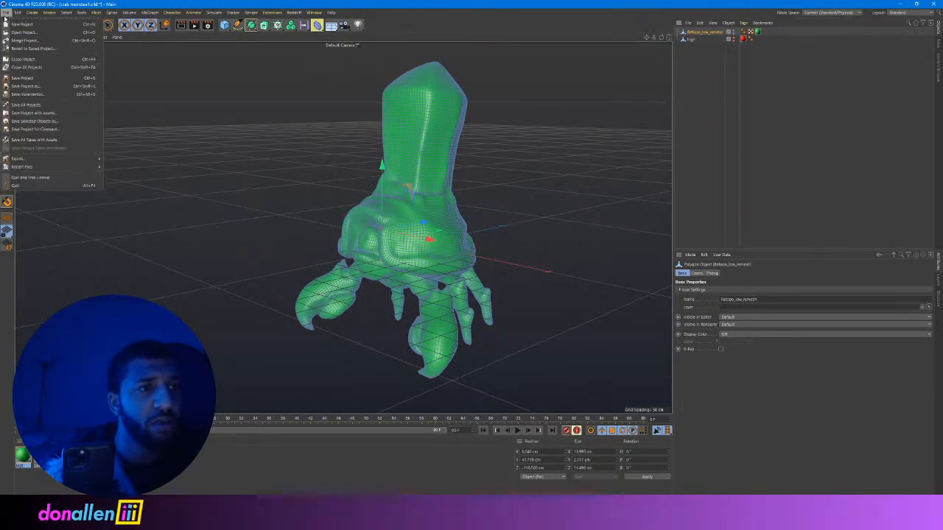
{"action": "left_click", "coordinate": [22, 22]}
{"action": "key", "text": "ctrl+v"}
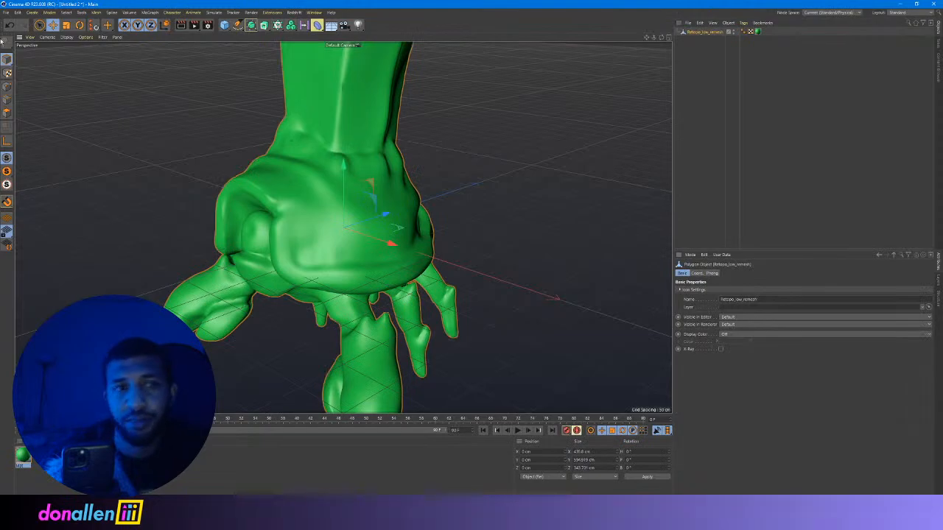
Export the retopologized mesh as a Wavefront OBJ file in the crab monster folder.
{"action": "left_click", "coordinate": [8, 12]}
{"action": "mouse_move", "coordinate": [22, 158]}
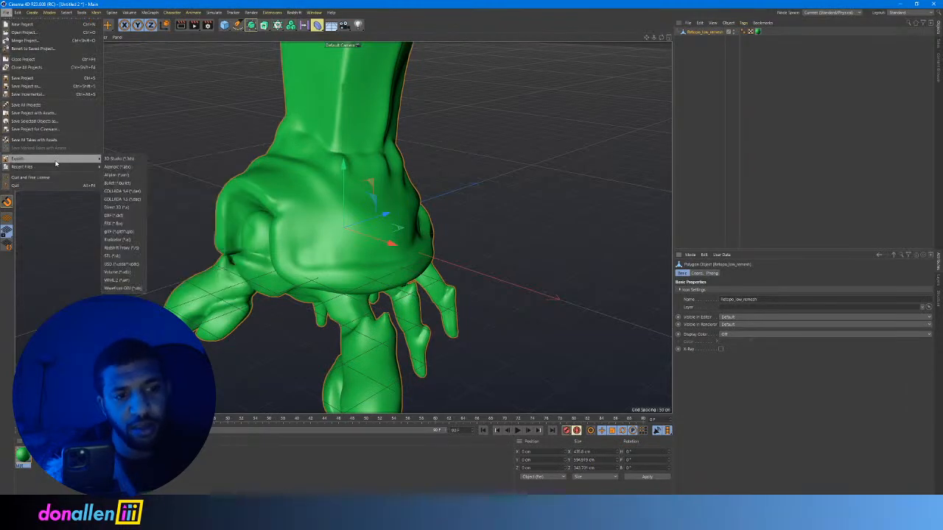
{"action": "left_click", "coordinate": [132, 288]}
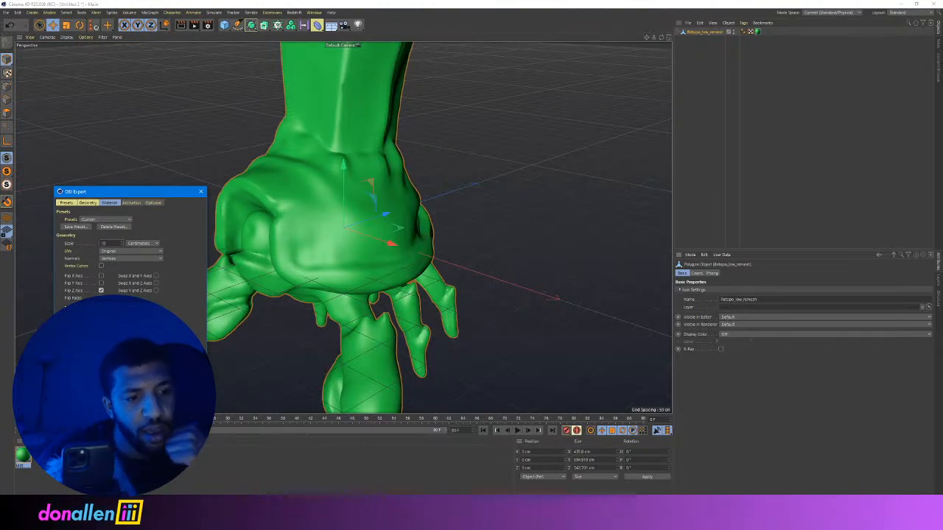
{"action": "key", "text": "Return"}
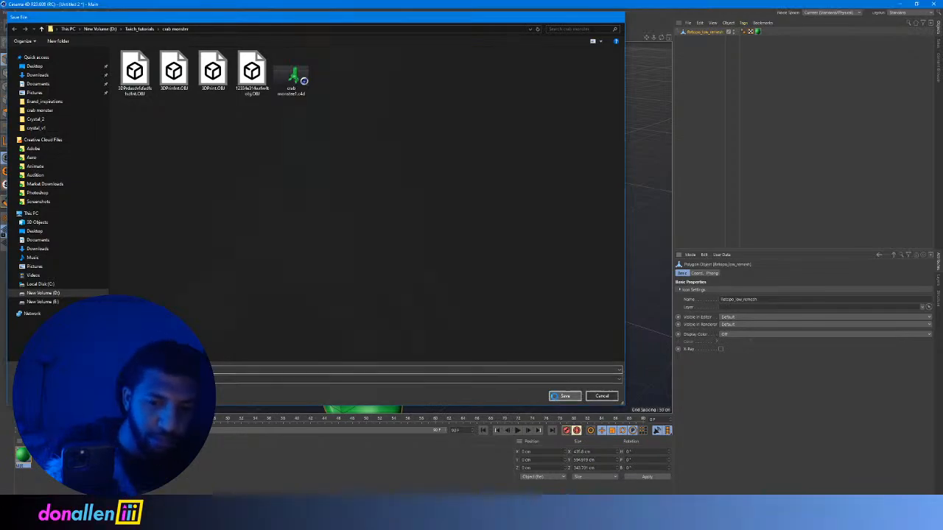
{"action": "left_click", "coordinate": [565, 396]}
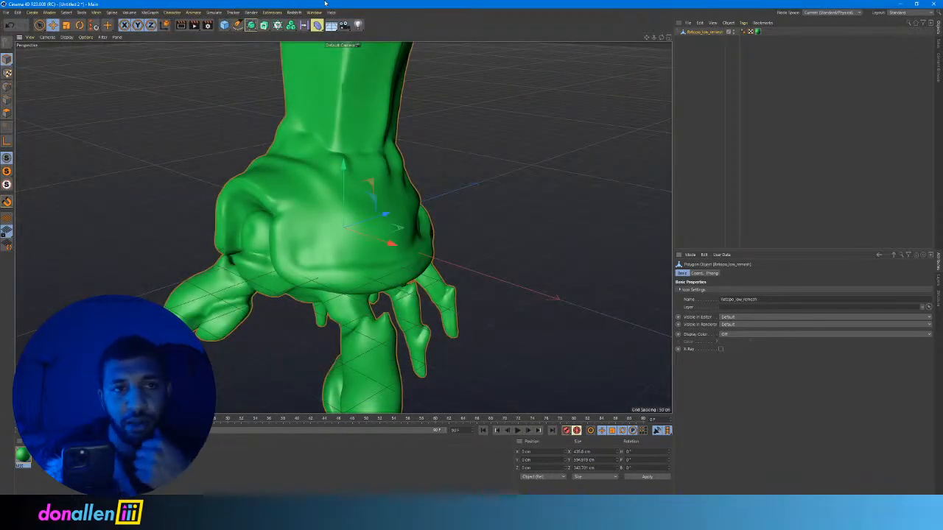
Switch back to the crab monster1 project containing the retopologized and high-poly meshes.
{"action": "left_click", "coordinate": [308, 12]}
{"action": "left_click", "coordinate": [310, 13]}
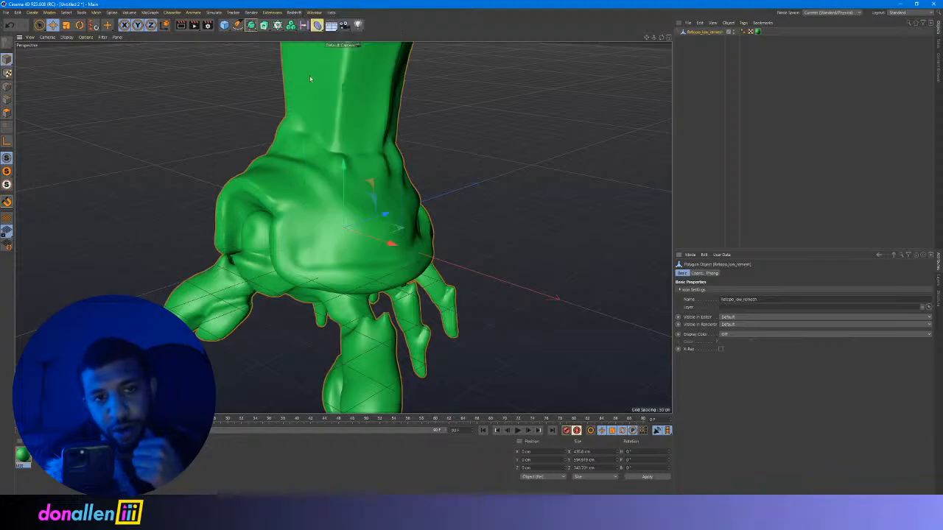
{"action": "left_click", "coordinate": [310, 13]}
{"action": "left_click", "coordinate": [333, 234]}
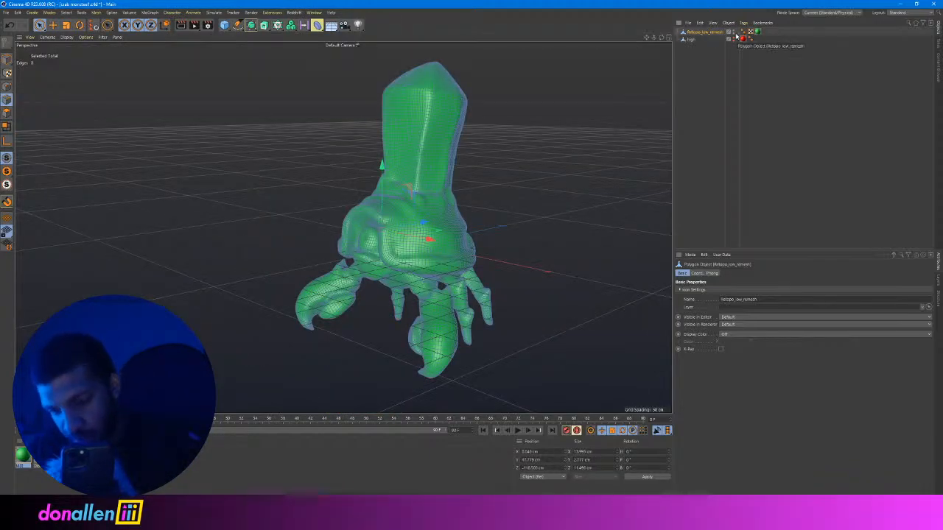
Delete the Retopo_low_remesh object from the crab monster1 project, keeping only the high-poly mesh.
{"action": "key", "text": "Delete"}
{"action": "left_click", "coordinate": [706, 32]}
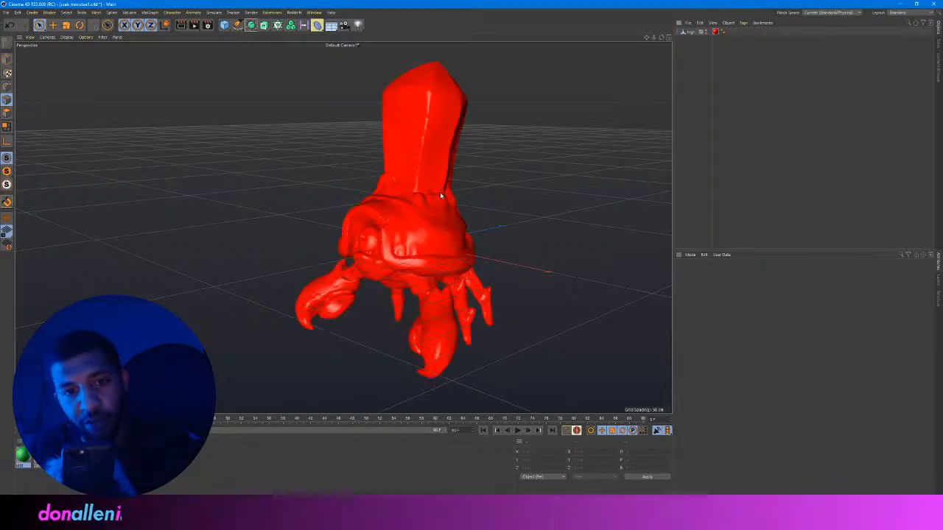
{"action": "scroll", "coordinate": [437, 214], "scroll_direction": "up", "scroll_amount": 3}
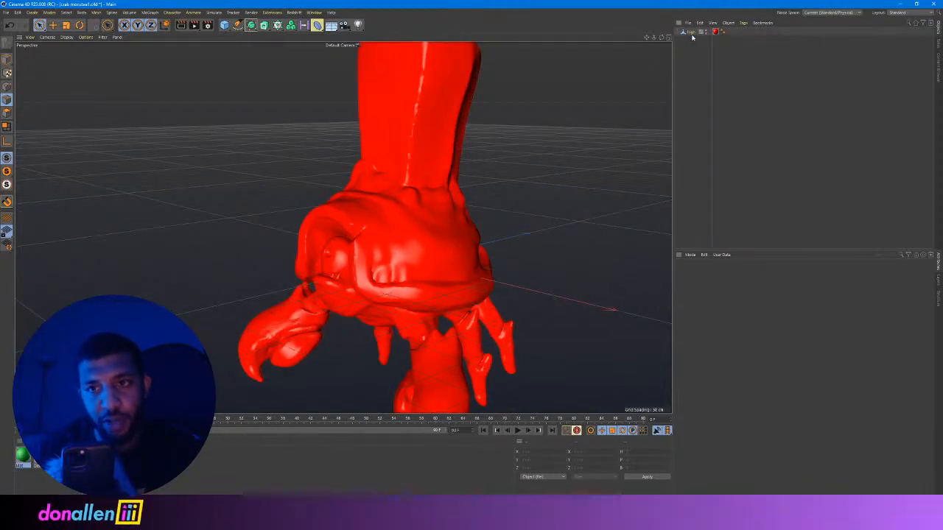
Export the high-poly mesh as a Wavefront OBJ file named high1 in the crab monster folder.
{"action": "left_click", "coordinate": [691, 33]}
{"action": "left_click", "coordinate": [6, 13]}
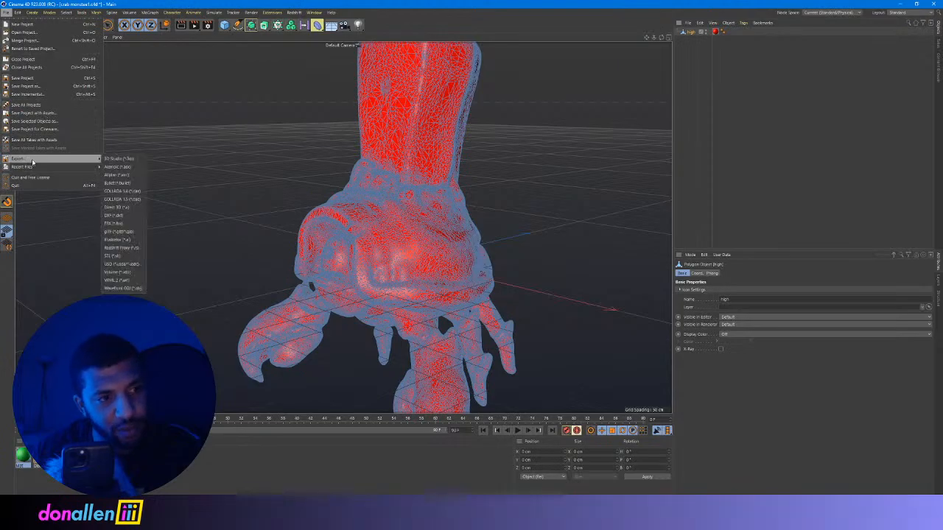
{"action": "mouse_move", "coordinate": [33, 161]}
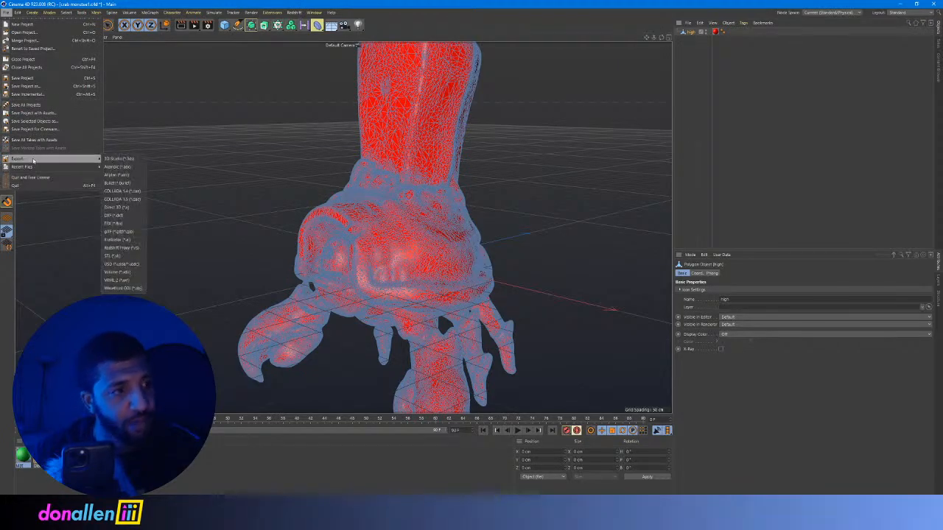
{"action": "left_click", "coordinate": [122, 288]}
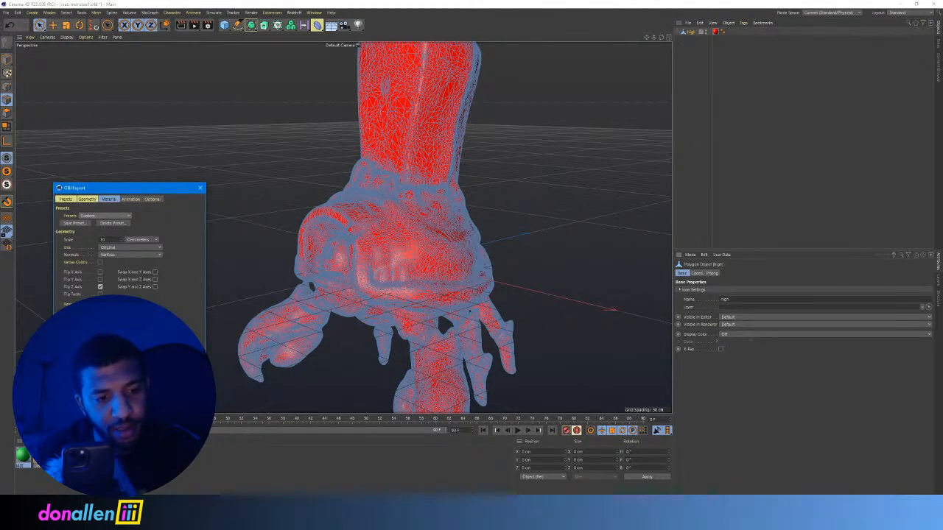
{"action": "key", "text": "Return"}
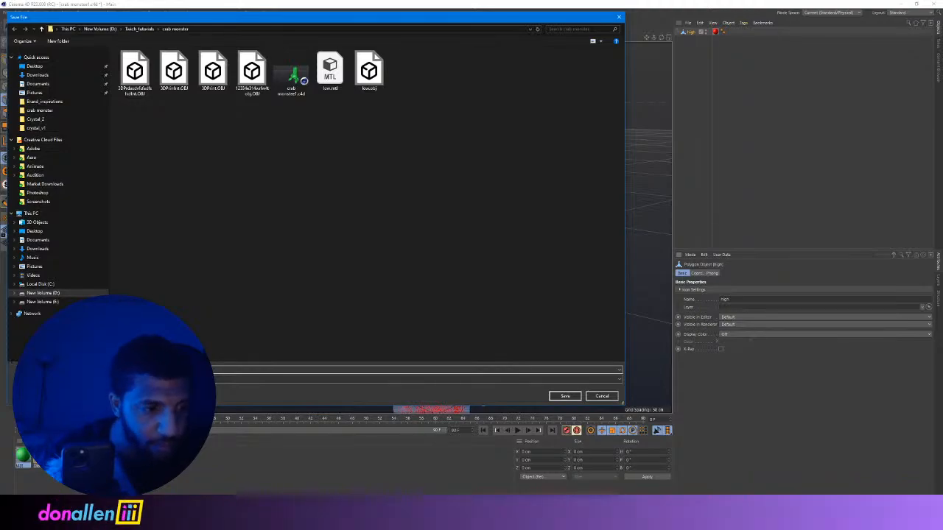
{"action": "left_click", "coordinate": [562, 395]}
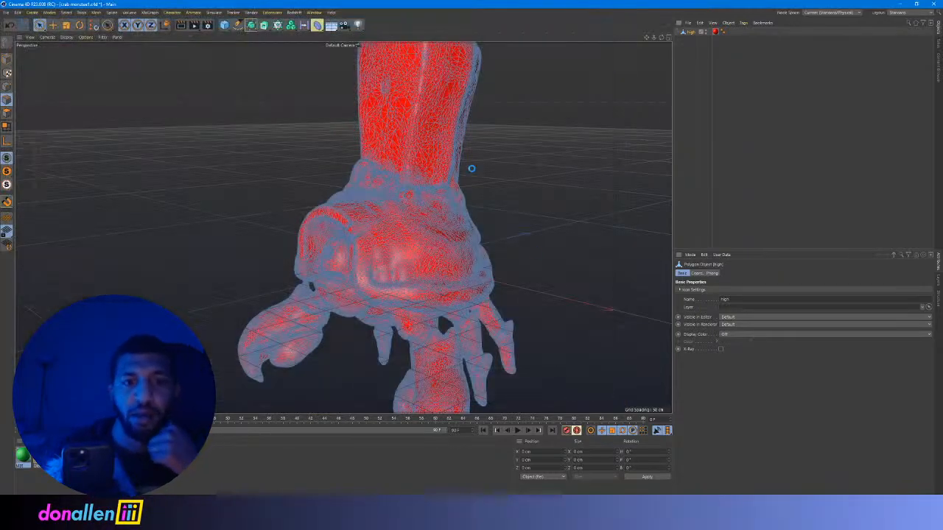
Switch to Substance Painter and start a new project with a document resolution of 2048.
{"action": "left_click", "coordinate": [904, 5]}
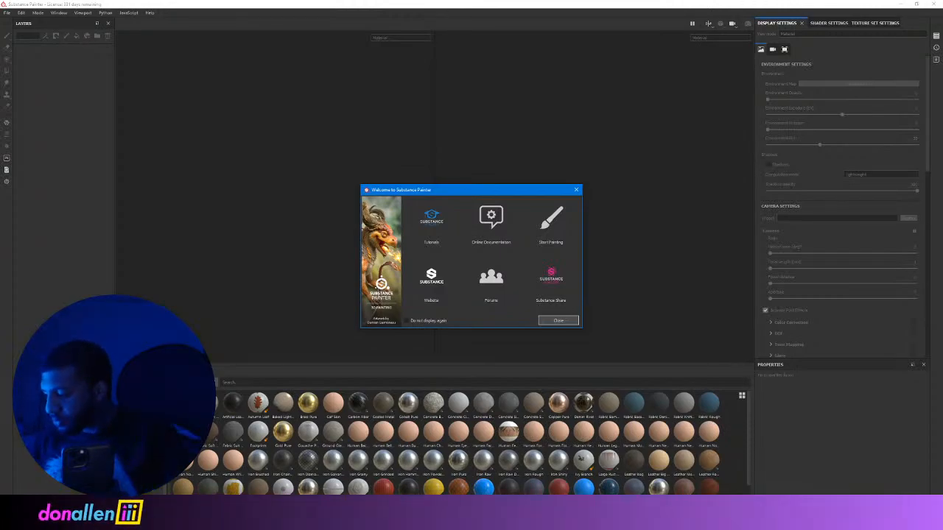
{"action": "left_click", "coordinate": [552, 321]}
{"action": "left_click", "coordinate": [6, 13]}
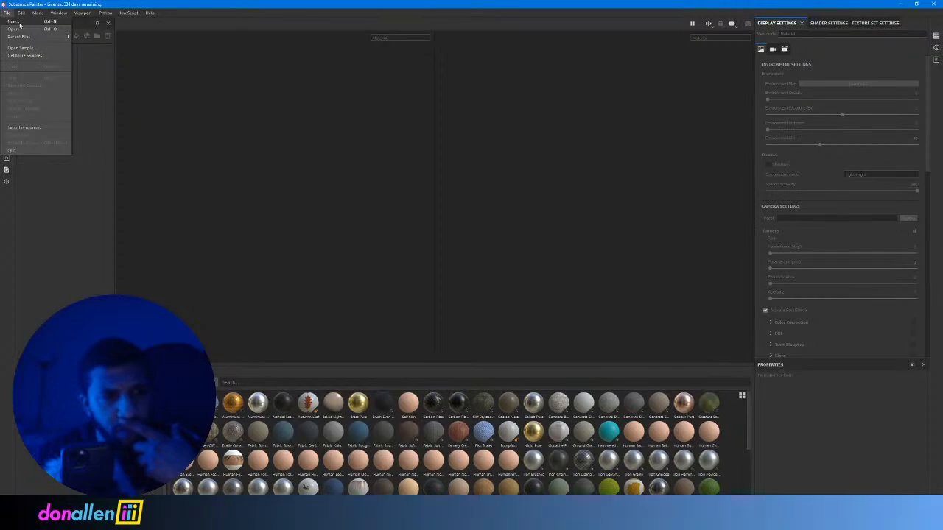
{"action": "left_click", "coordinate": [14, 21]}
{"action": "left_click", "coordinate": [433, 180]}
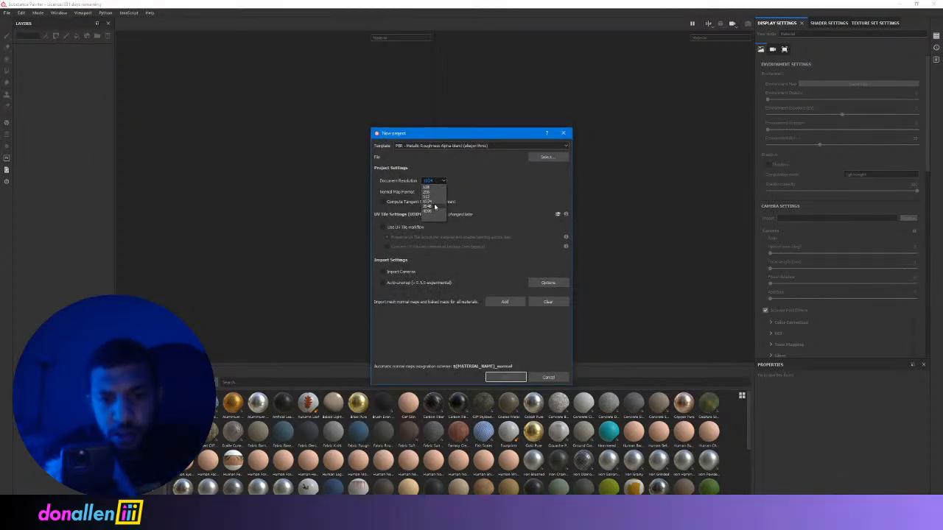
{"action": "left_click", "coordinate": [435, 207]}
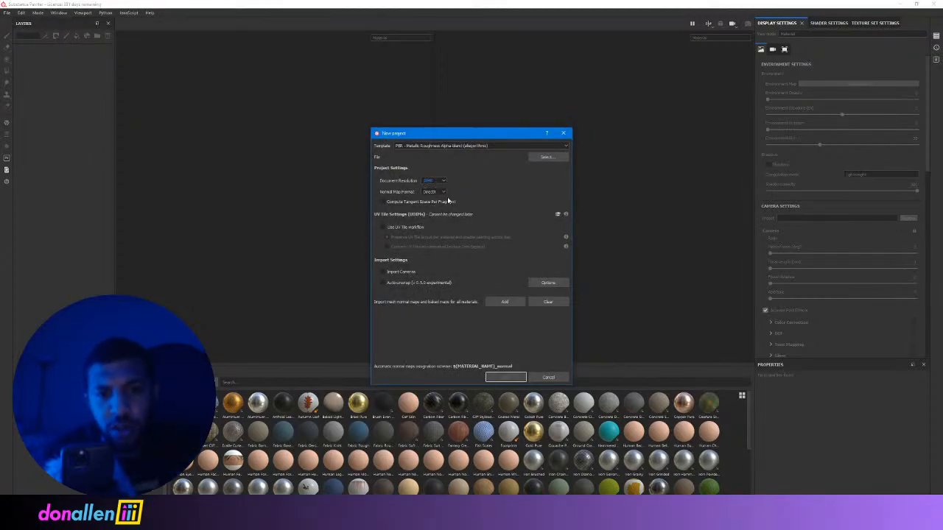
Choose low.obj from the crab monster folder as the project mesh and create the project.
{"action": "left_click", "coordinate": [547, 158]}
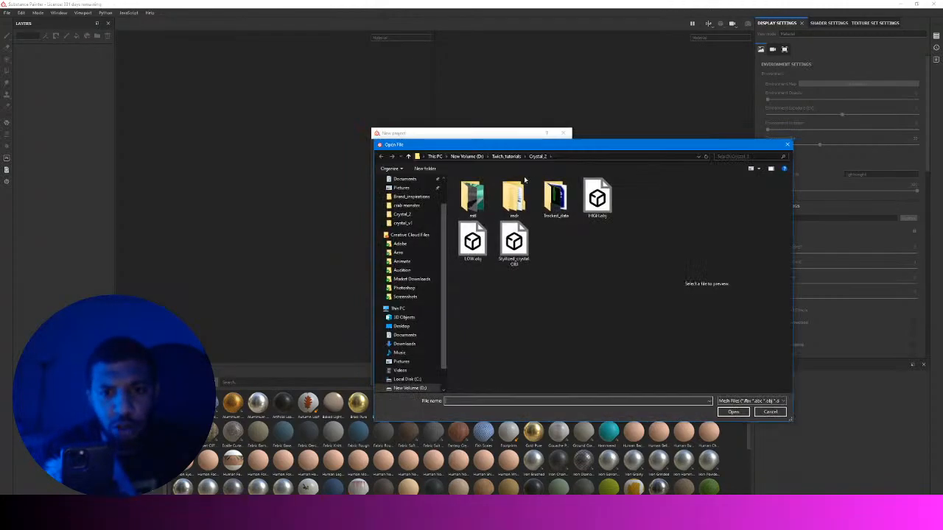
{"action": "left_click", "coordinate": [508, 156]}
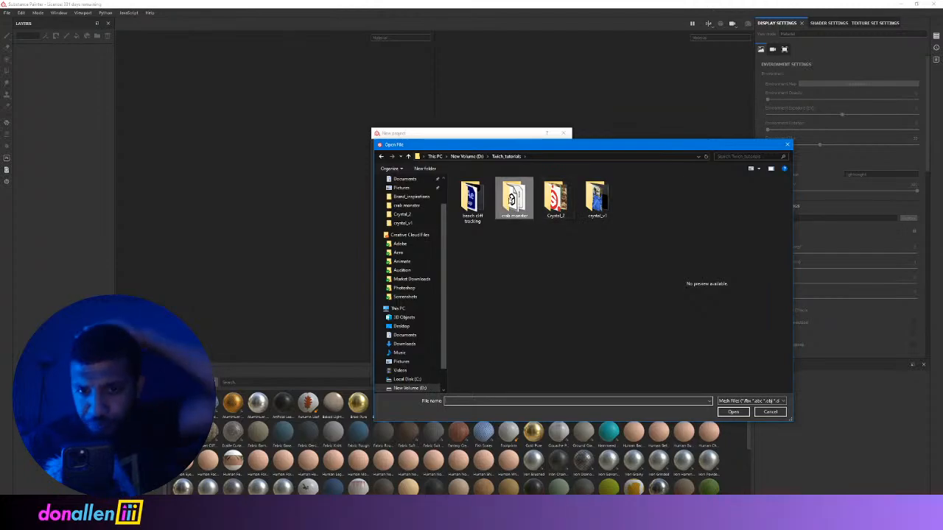
{"action": "double_click", "coordinate": [525, 203]}
{"action": "left_click", "coordinate": [515, 247]}
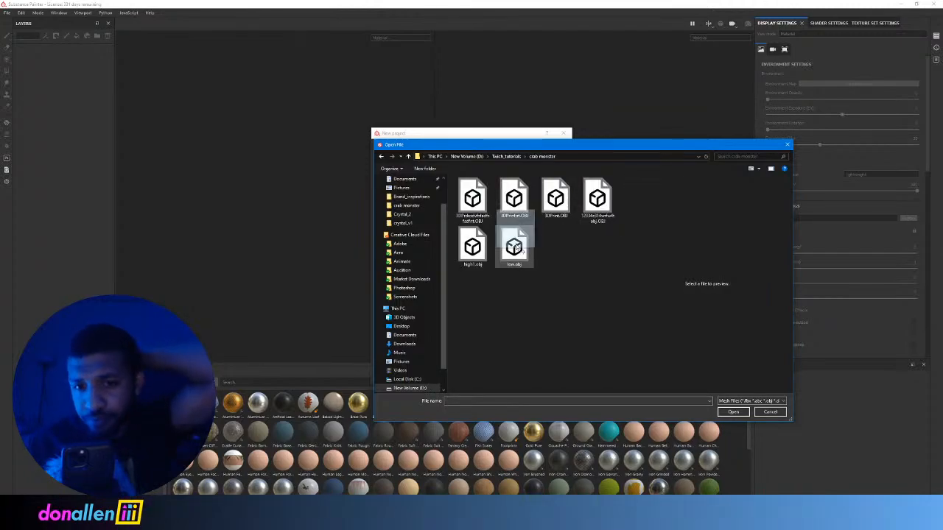
{"action": "left_click", "coordinate": [732, 412]}
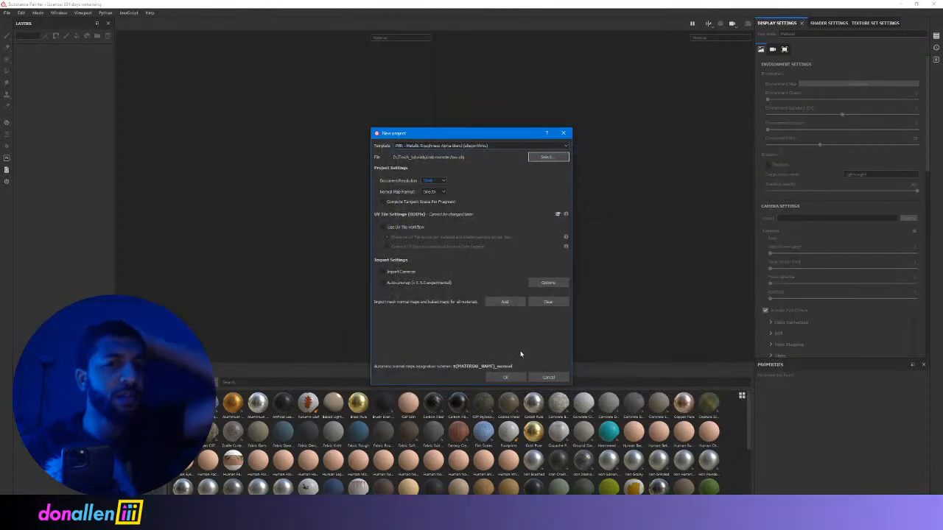
{"action": "left_click", "coordinate": [519, 376]}
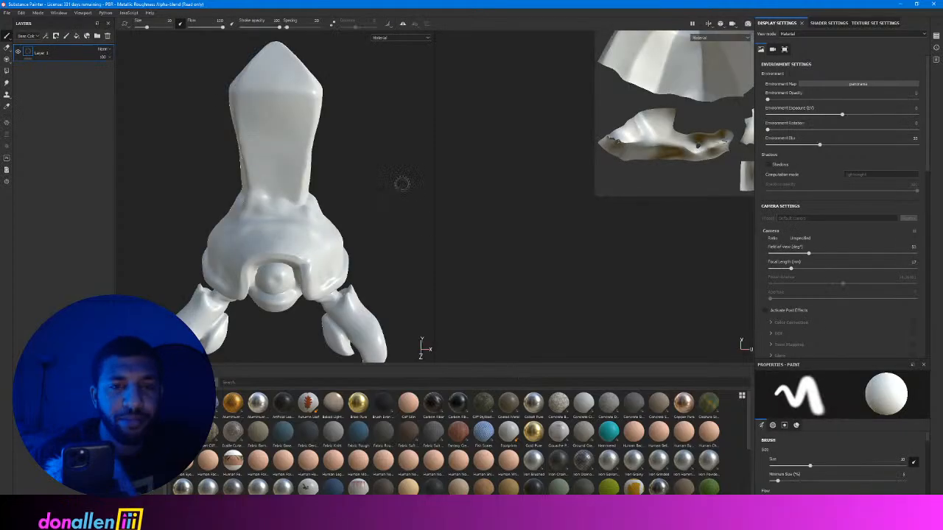
Examine the imported low-poly crab monster and its UV layout.
{"action": "scroll", "coordinate": [310, 202], "scroll_direction": "up", "scroll_amount": 3}
{"action": "scroll", "coordinate": [461, 177], "scroll_direction": "down", "scroll_amount": 1}
{"action": "scroll", "coordinate": [531, 152], "scroll_direction": "down", "scroll_amount": 5}
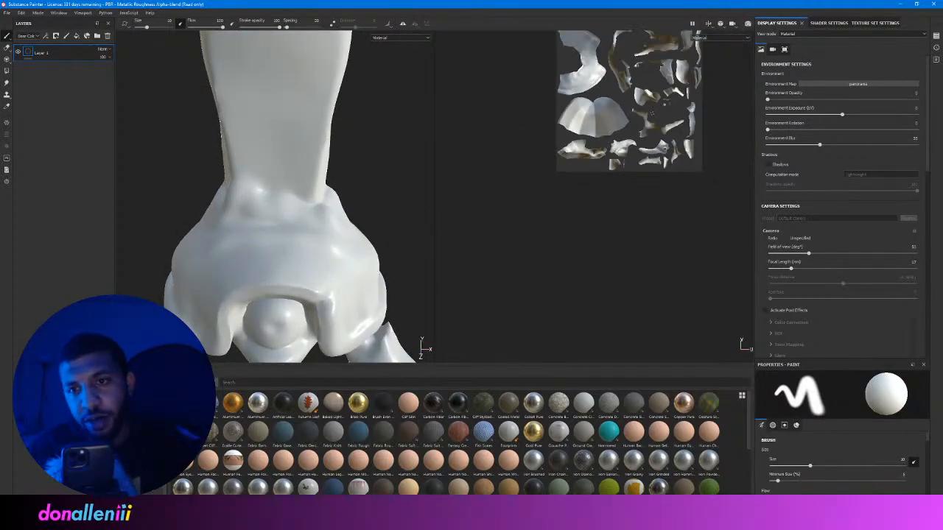
{"action": "scroll", "coordinate": [582, 170], "scroll_direction": "up", "scroll_amount": 5}
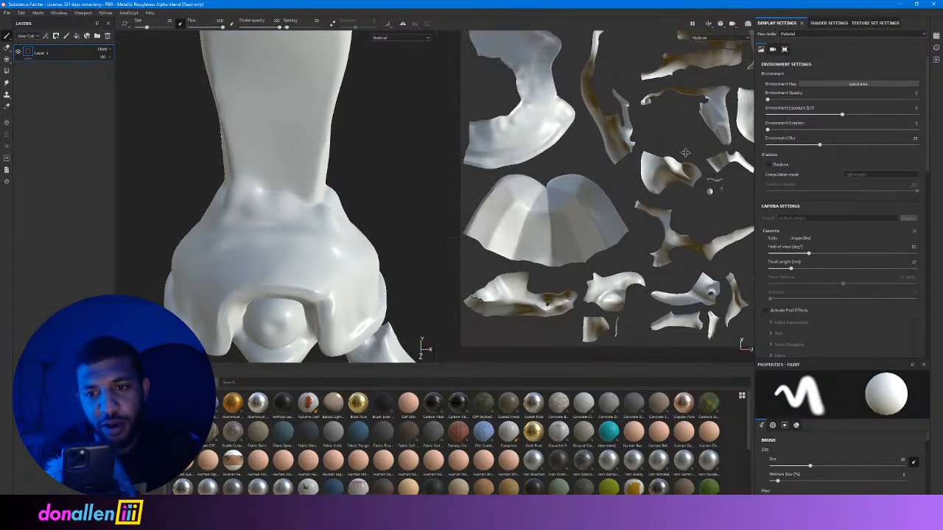
{"action": "scroll", "coordinate": [321, 190], "scroll_direction": "up", "scroll_amount": 1}
{"action": "scroll", "coordinate": [321, 193], "scroll_direction": "down", "scroll_amount": 4}
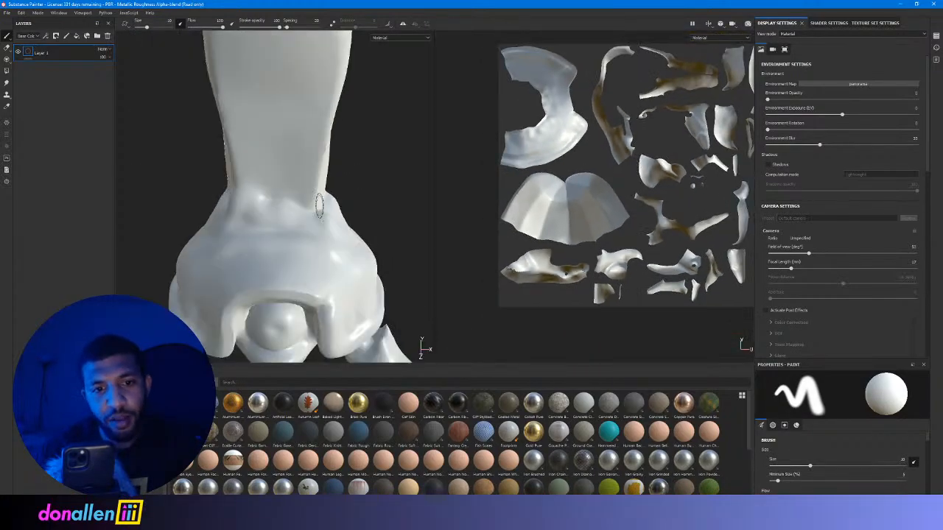
{"action": "left_click_drag", "start_coordinate": [325, 210], "coordinate": [338, 170], "text": "alt"}
Open the mesh map baking settings for the texture set and set the output size to 2048.
{"action": "left_click", "coordinate": [878, 24]}
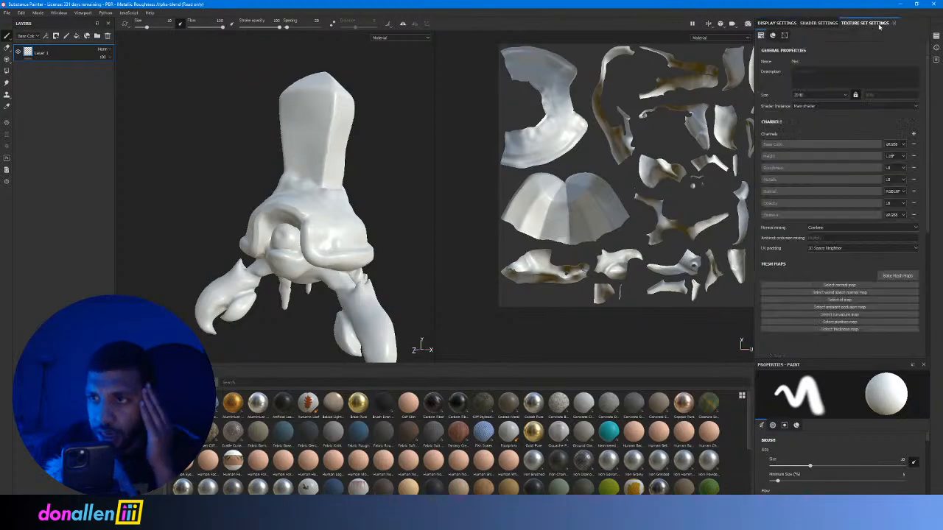
{"action": "left_click", "coordinate": [895, 277]}
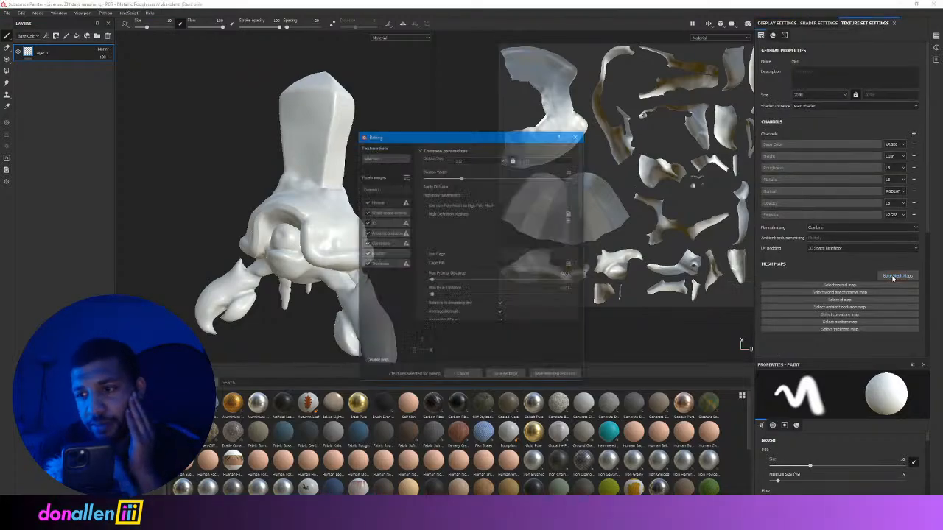
{"action": "left_click", "coordinate": [499, 160]}
{"action": "left_click", "coordinate": [468, 197]}
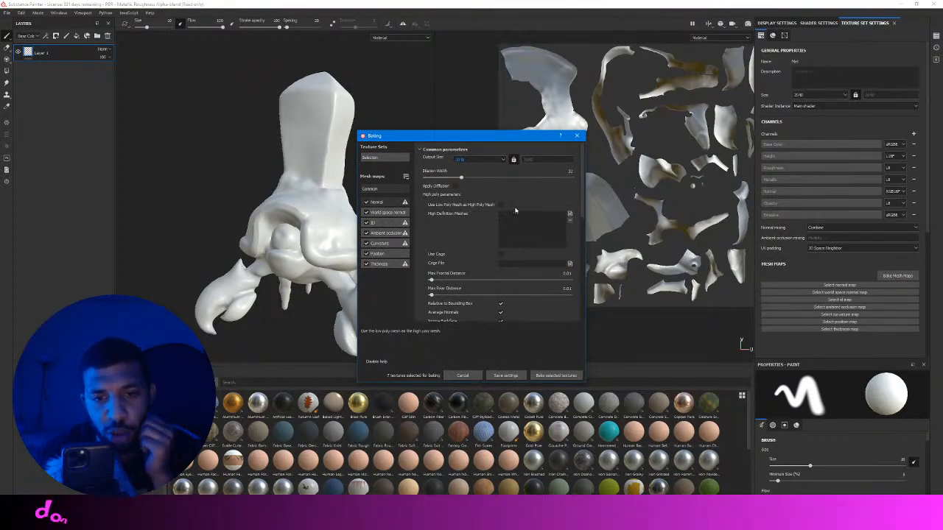
Add high1.obj as the high-definition mesh and bake all the selected mesh maps.
{"action": "left_click", "coordinate": [570, 214]}
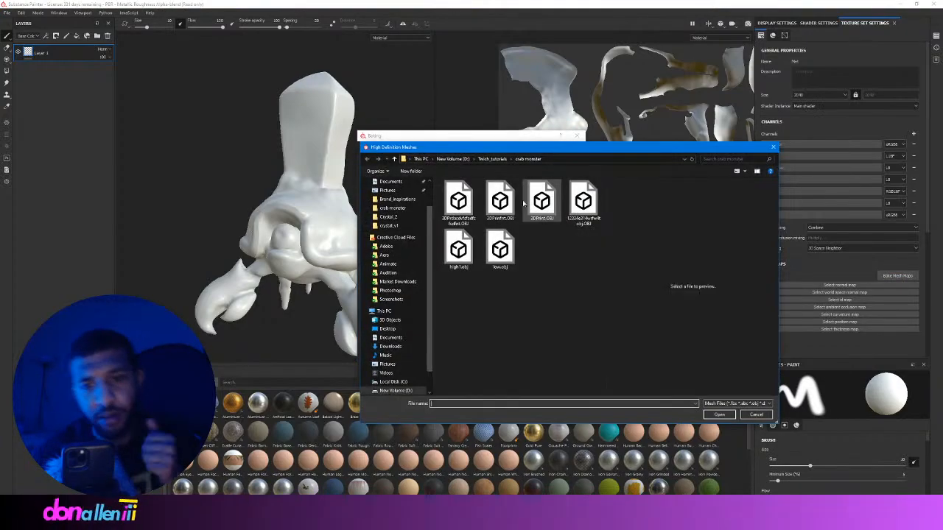
{"action": "left_click", "coordinate": [458, 250]}
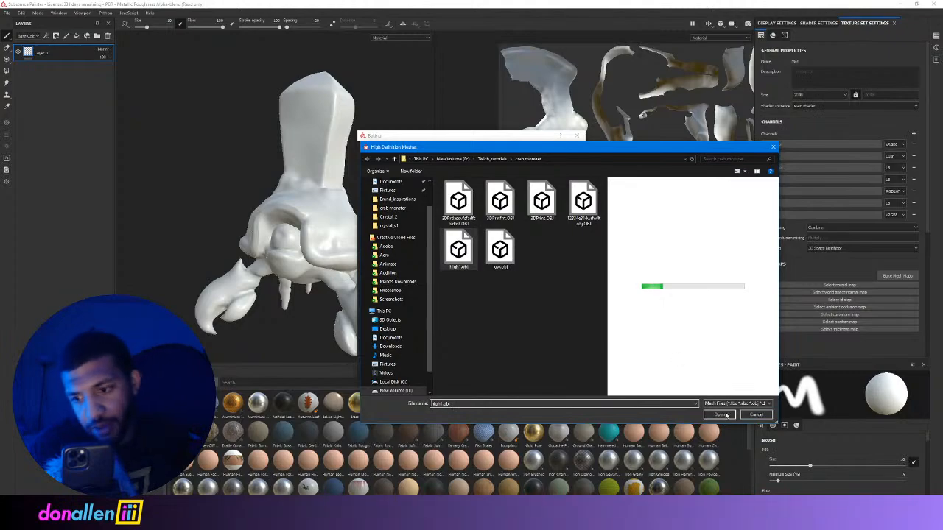
{"action": "left_click", "coordinate": [719, 415]}
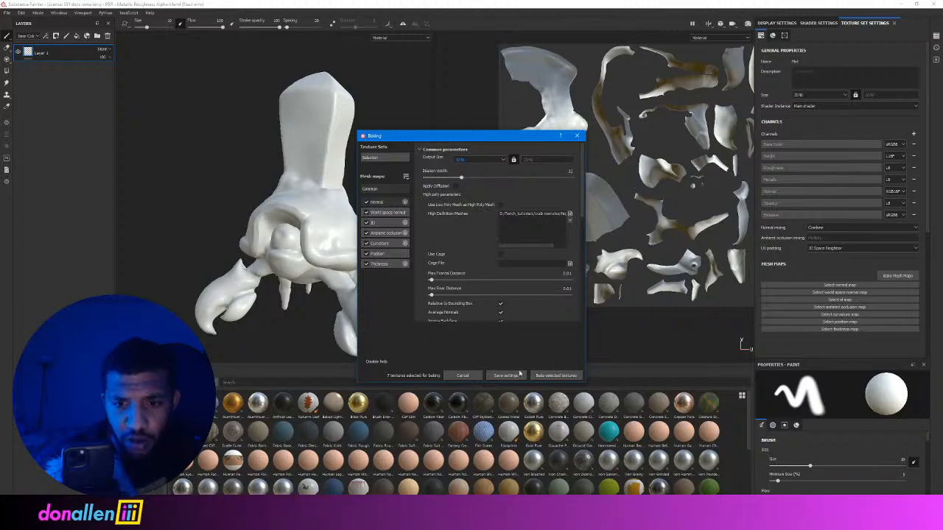
{"action": "left_click", "coordinate": [563, 376]}
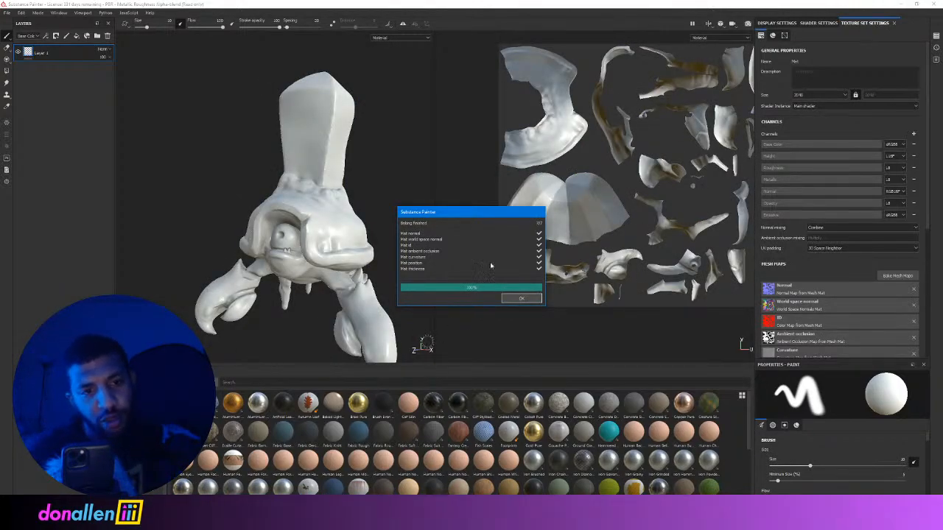
{"action": "left_click", "coordinate": [525, 299]}
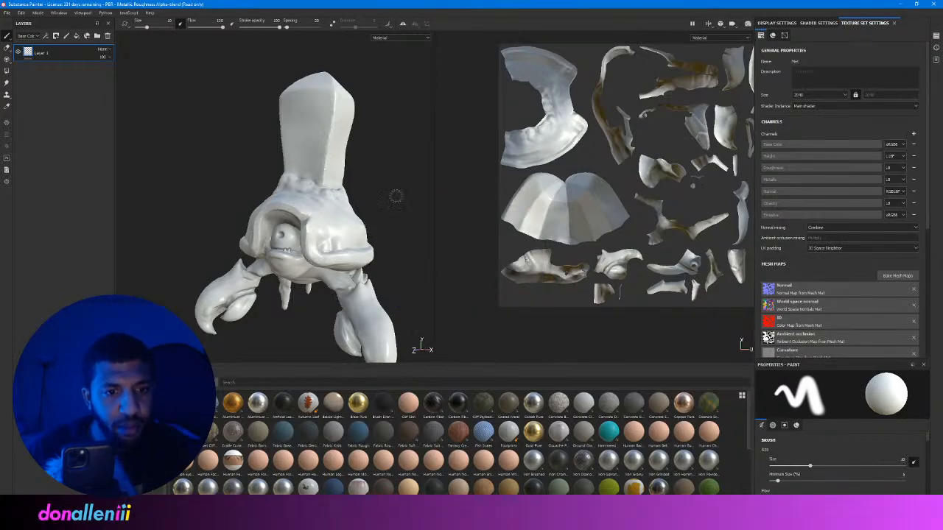
Inspect the baked surface detail on the crab monster from several angles.
{"action": "left_click_drag", "start_coordinate": [394, 196], "coordinate": [425, 346], "text": "alt"}
{"action": "left_click_drag", "start_coordinate": [337, 213], "coordinate": [413, 189], "text": "alt"}
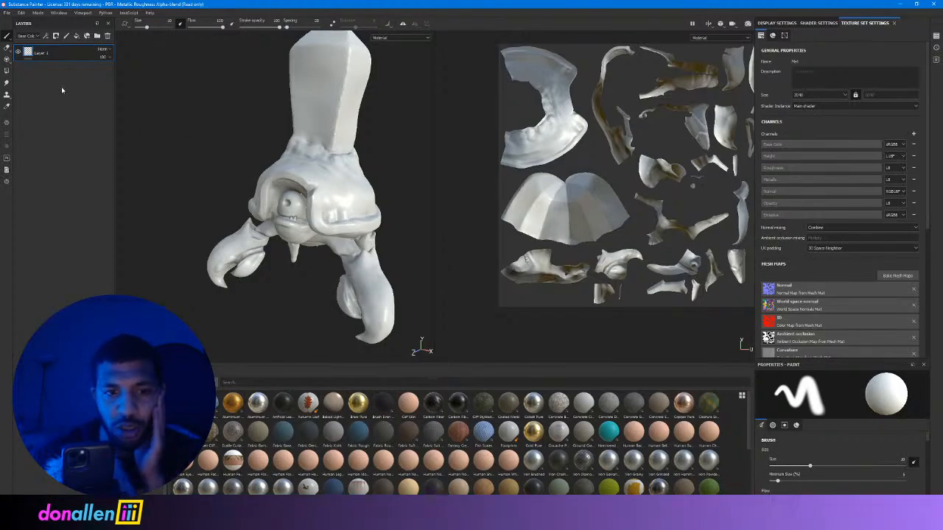
{"action": "scroll", "coordinate": [394, 184], "scroll_direction": "up", "scroll_amount": 3}
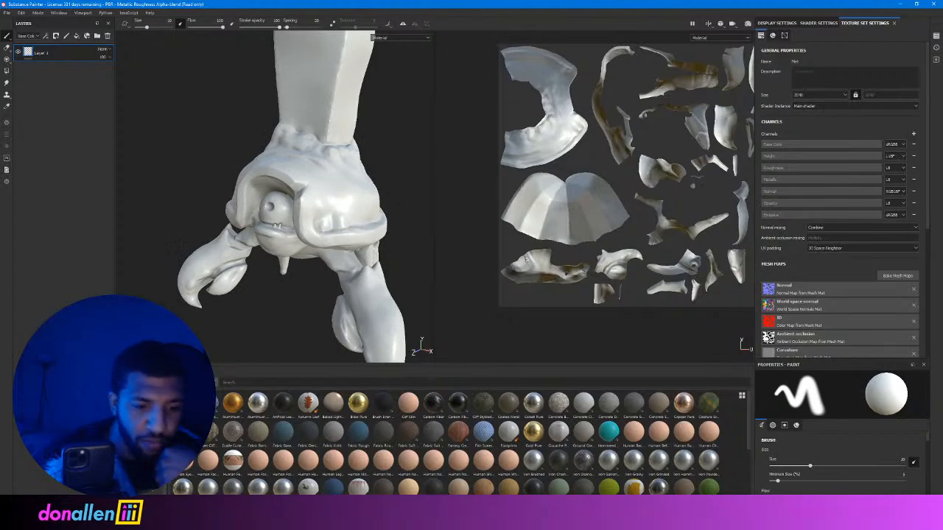
Bring up the reference board, frame the purple crab concept art and place it beside the model.
{"action": "key", "text": "alt+Tab"}
{"action": "scroll", "coordinate": [173, 146], "scroll_direction": "up", "scroll_amount": 4}
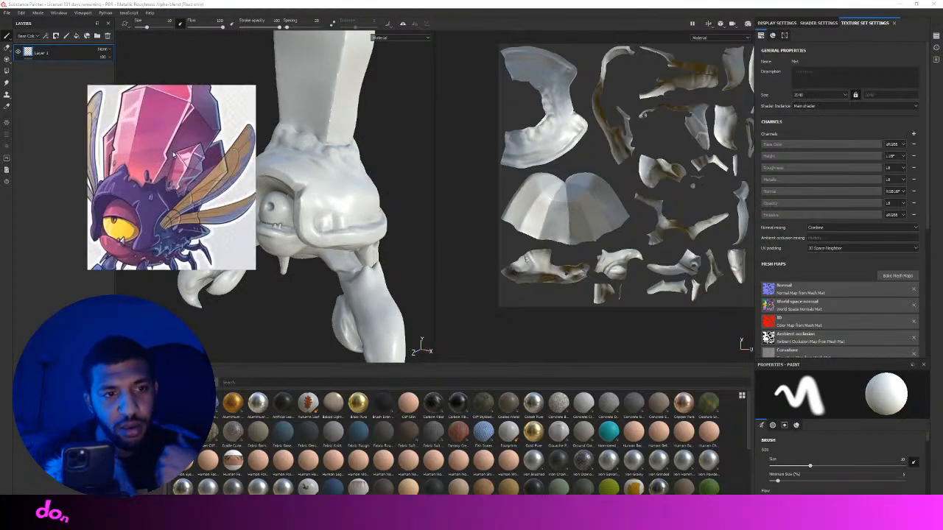
{"action": "scroll", "coordinate": [172, 146], "scroll_direction": "down", "scroll_amount": 1}
{"action": "middle_click_drag", "start_coordinate": [173, 146], "coordinate": [154, 134]}
{"action": "scroll", "coordinate": [154, 133], "scroll_direction": "down", "scroll_amount": 4}
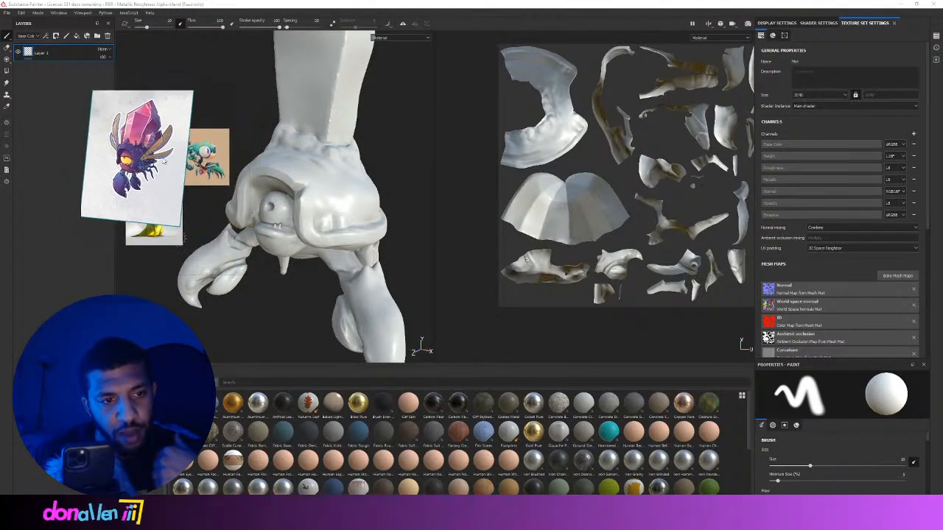
{"action": "scroll", "coordinate": [158, 147], "scroll_direction": "up", "scroll_amount": 3}
{"action": "middle_click_drag", "start_coordinate": [210, 160], "coordinate": [257, 168]}
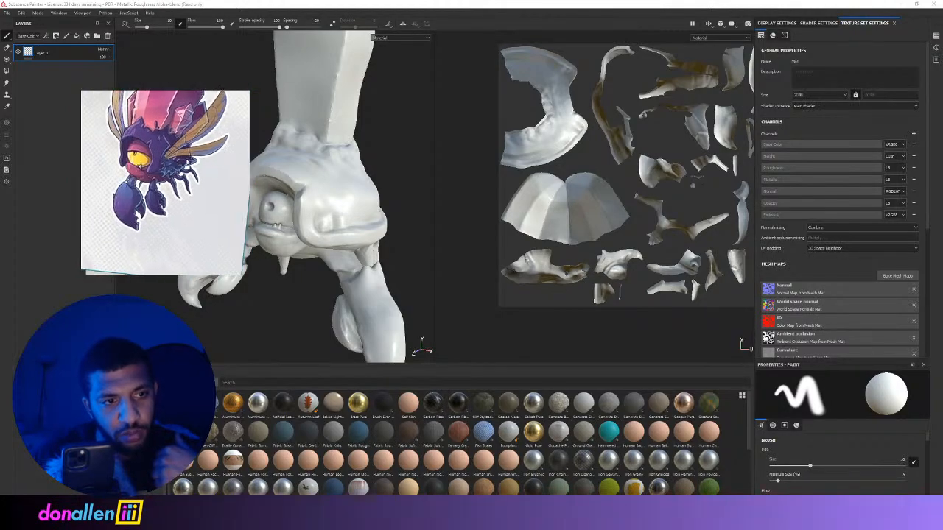
{"action": "scroll", "coordinate": [176, 158], "scroll_direction": "up", "scroll_amount": 4}
{"action": "scroll", "coordinate": [206, 163], "scroll_direction": "down", "scroll_amount": 4}
{"action": "scroll", "coordinate": [207, 163], "scroll_direction": "up", "scroll_amount": 2}
{"action": "right_click_drag", "start_coordinate": [207, 164], "coordinate": [158, 161]}
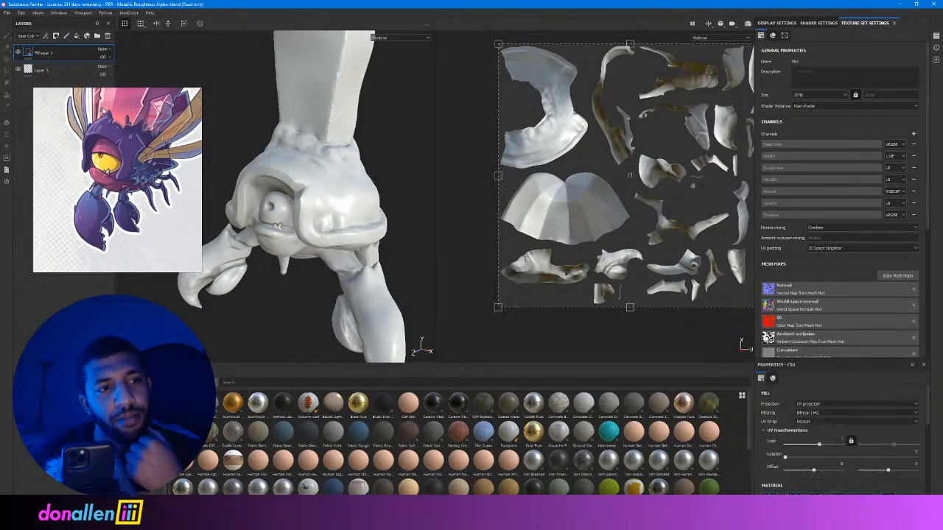
Set the base color of Fill layer 1 to the pink of the crab concept art.
{"action": "right_click_drag", "start_coordinate": [108, 114], "coordinate": [101, 125]}
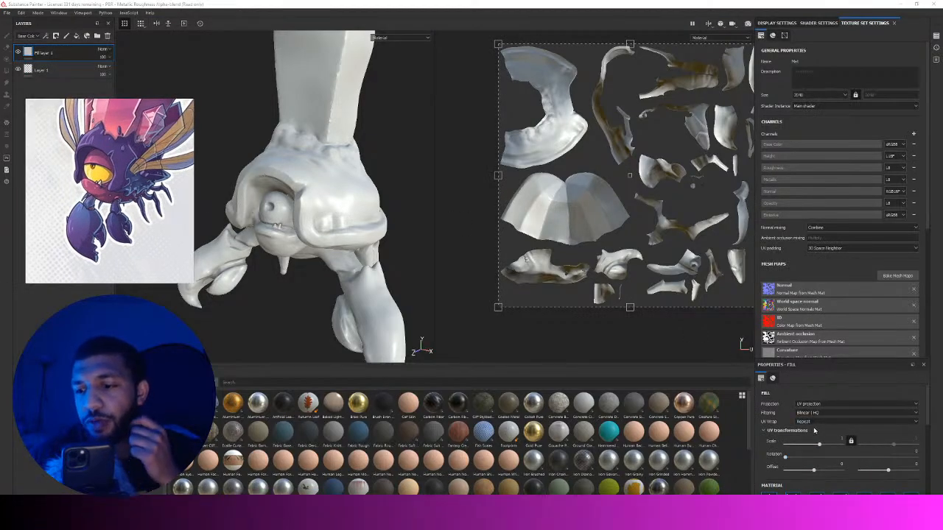
{"action": "scroll", "coordinate": [930, 453], "scroll_direction": "down", "scroll_amount": 5}
{"action": "scroll", "coordinate": [930, 454], "scroll_direction": "up", "scroll_amount": 1}
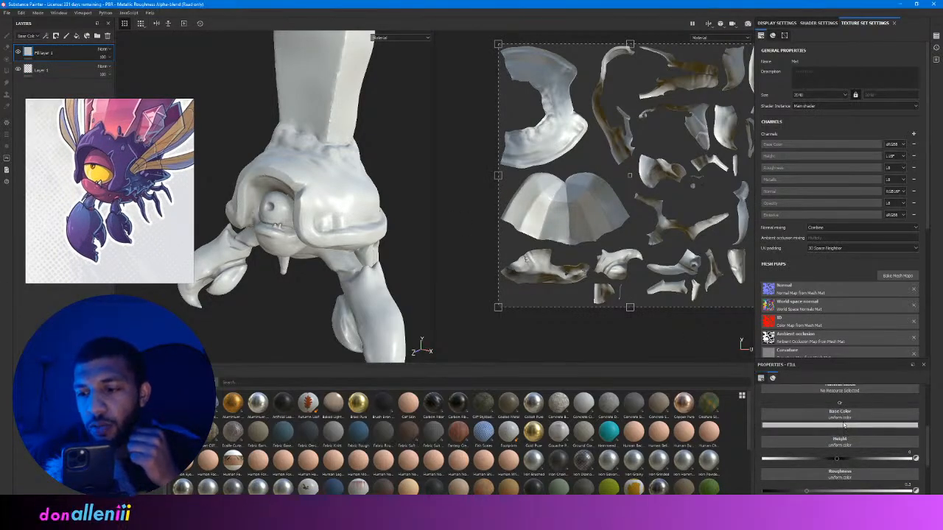
{"action": "left_click", "coordinate": [844, 427]}
{"action": "left_click_drag", "start_coordinate": [879, 432], "coordinate": [870, 457]}
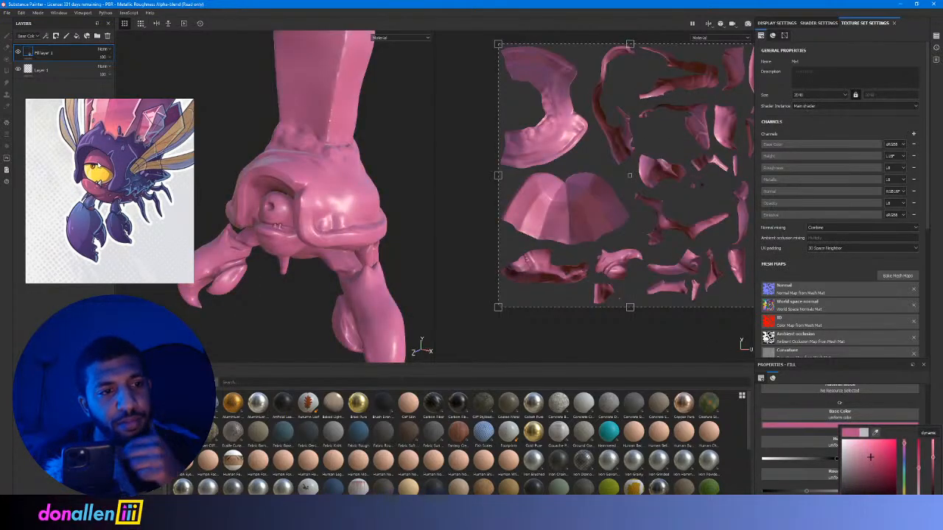
Toggle the visibility of Fill layer 1 to compare the model with and without the pink fill.
{"action": "left_click", "coordinate": [27, 53]}
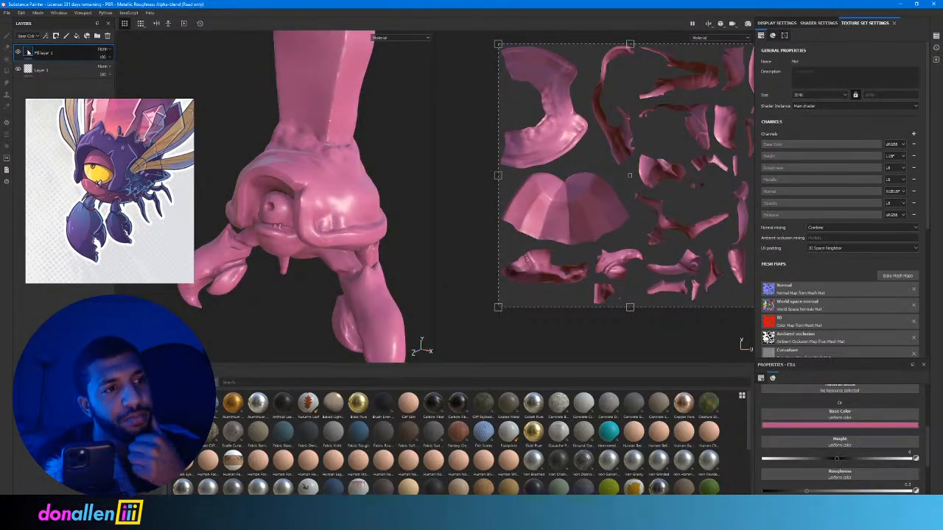
{"action": "right_click", "coordinate": [28, 53]}
{"action": "left_click", "coordinate": [19, 53]}
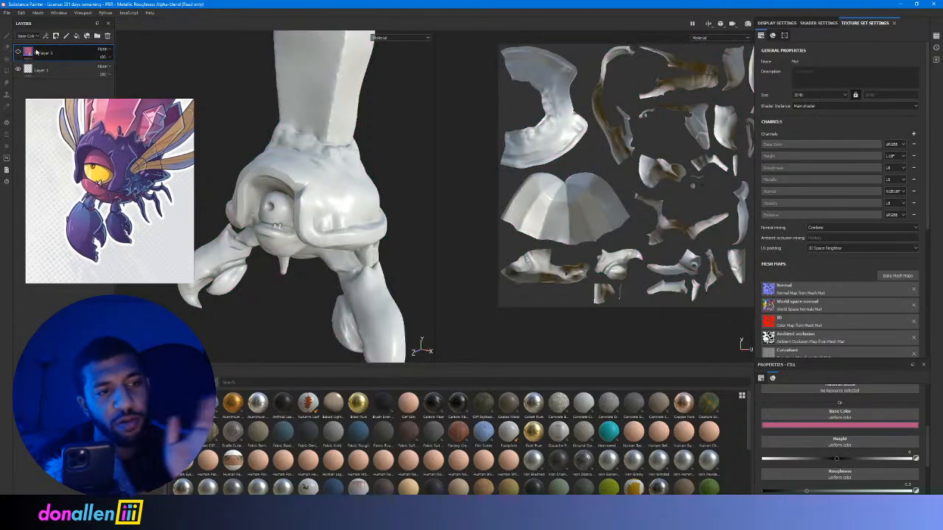
{"action": "left_click", "coordinate": [18, 53]}
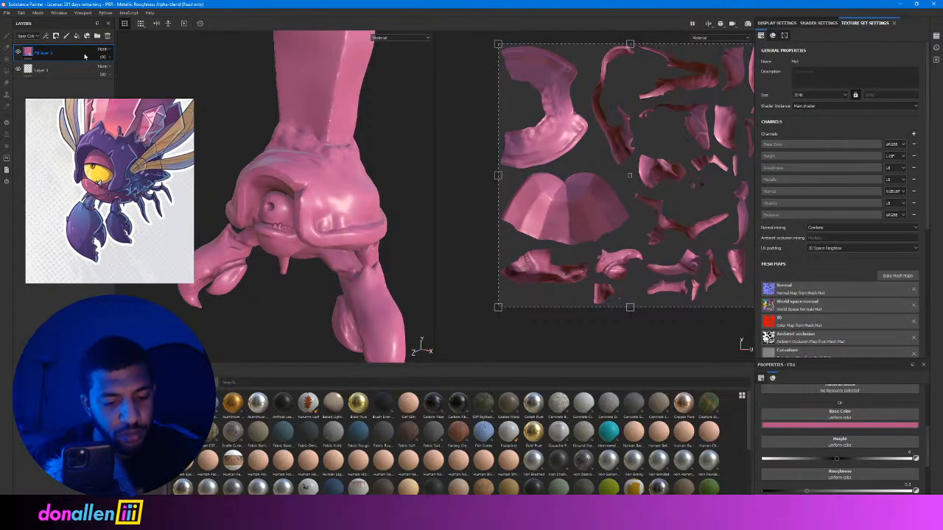
Duplicate the pink fill layer and set the copy's base color to the purple of the concept art's shell.
{"action": "key", "text": "ctrl+d"}
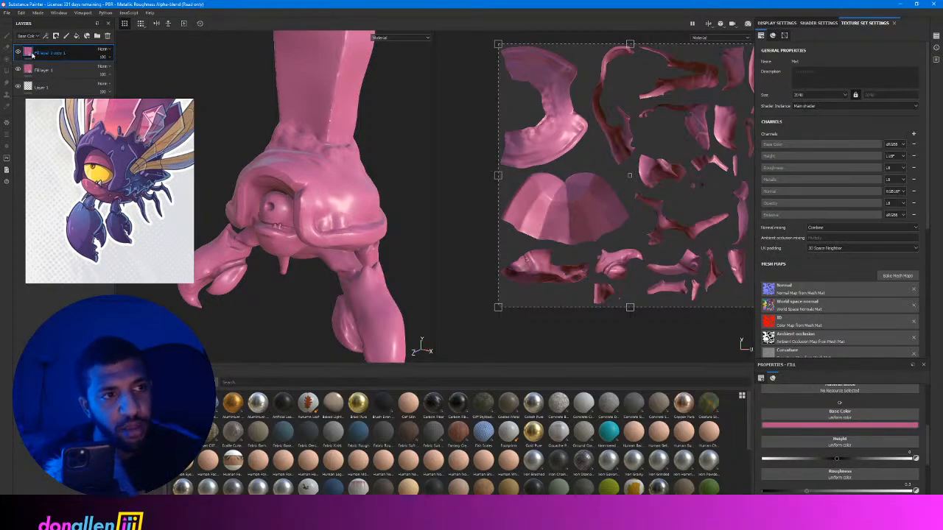
{"action": "left_click", "coordinate": [839, 424]}
{"action": "left_click_drag", "start_coordinate": [874, 435], "coordinate": [126, 150]}
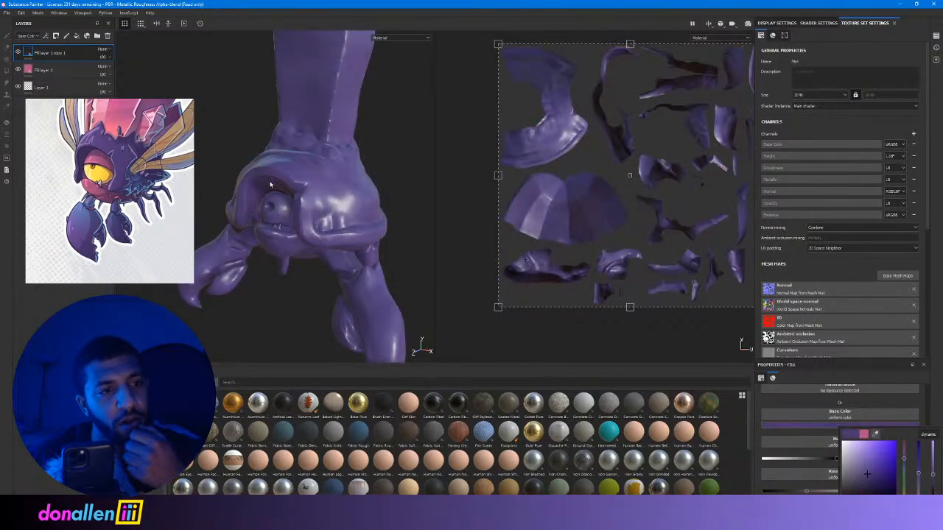
{"action": "right_click", "coordinate": [27, 52]}
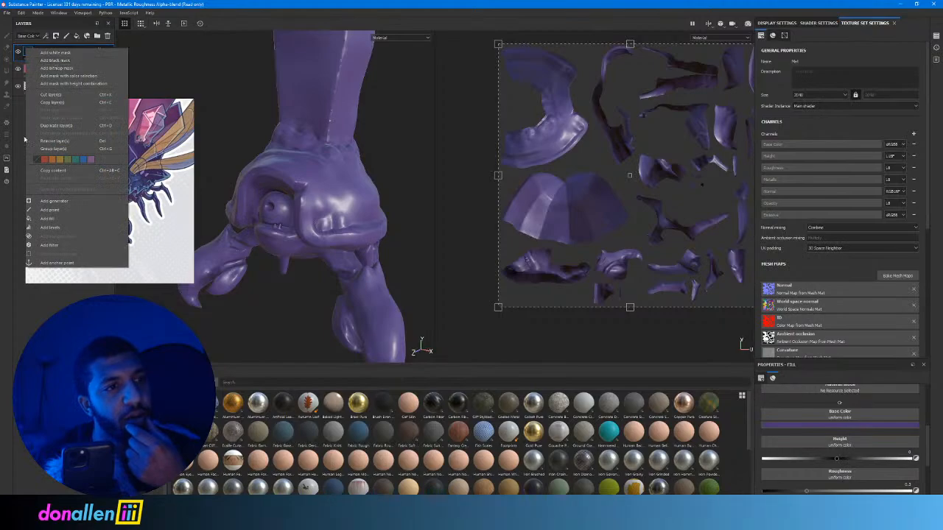
{"action": "left_click", "coordinate": [24, 105]}
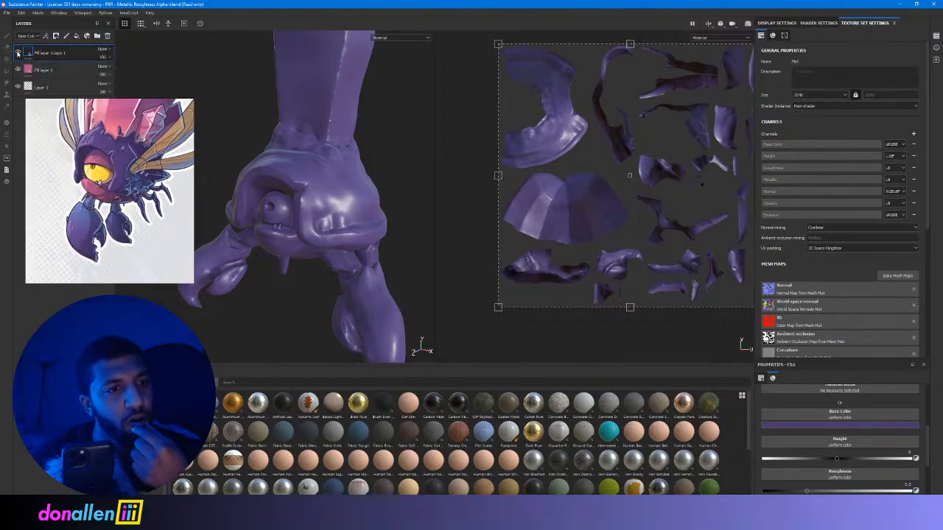
Hide the purple fill layer and toggle the pink layer beneath it, leaving the pink layer visible.
{"action": "left_click", "coordinate": [18, 52]}
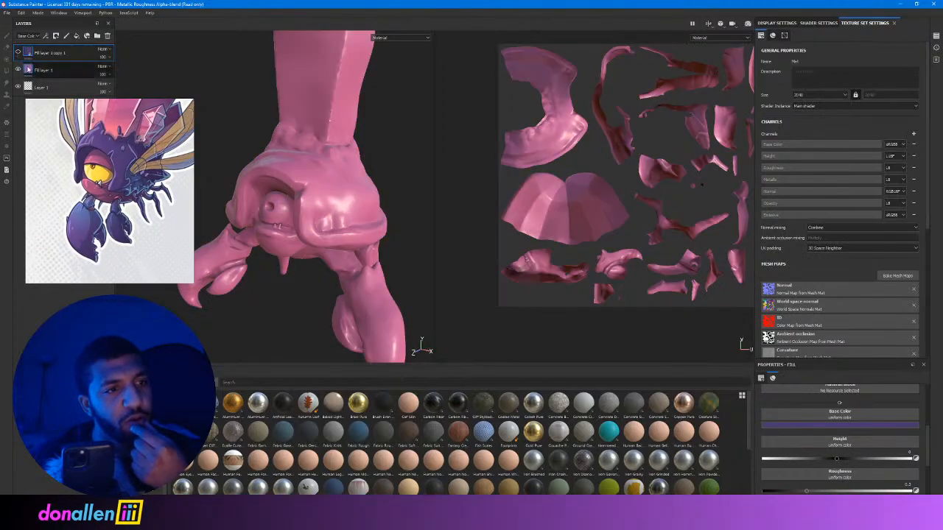
{"action": "left_click", "coordinate": [17, 69]}
{"action": "left_click", "coordinate": [18, 69]}
{"action": "left_click", "coordinate": [17, 69]}
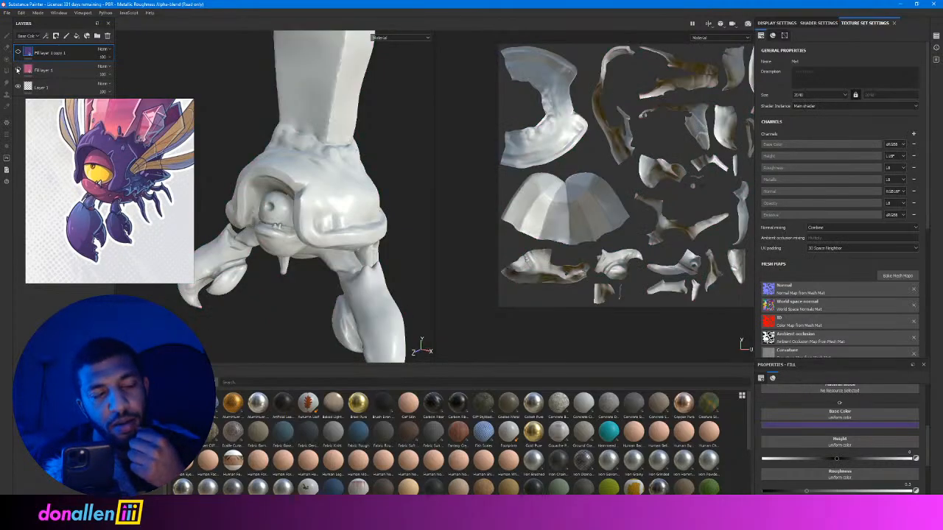
{"action": "left_click", "coordinate": [18, 69]}
Add a black mask to the pink fill layer and drive it with a Curvature generator.
{"action": "left_click", "coordinate": [28, 70]}
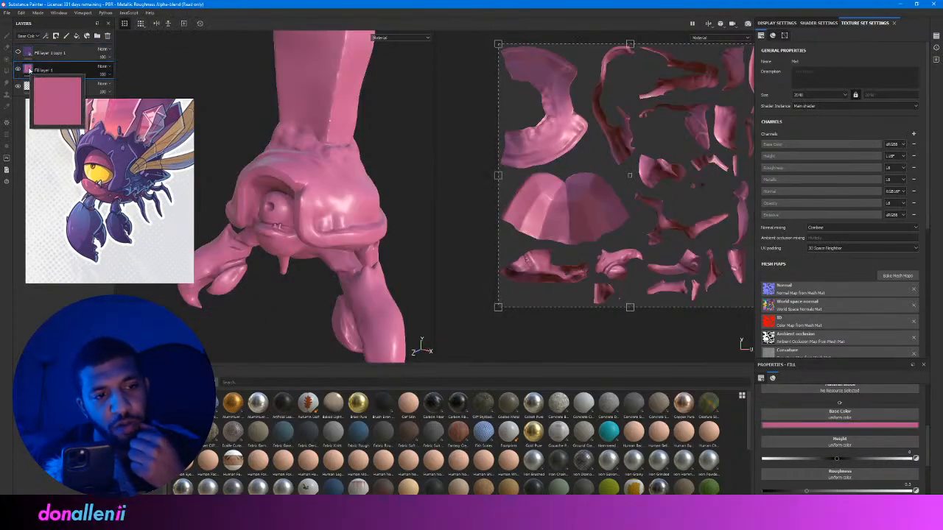
{"action": "right_click", "coordinate": [27, 70]}
{"action": "left_click", "coordinate": [38, 80]}
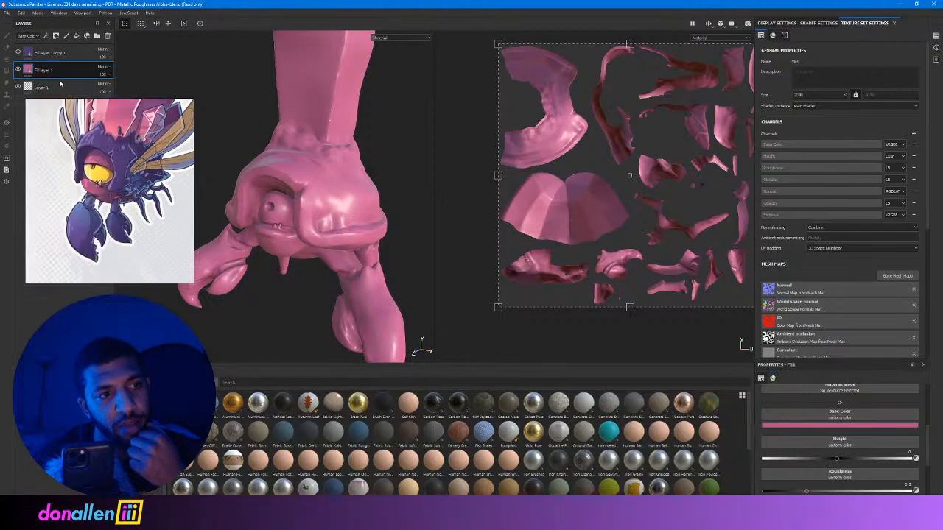
{"action": "right_click", "coordinate": [39, 70]}
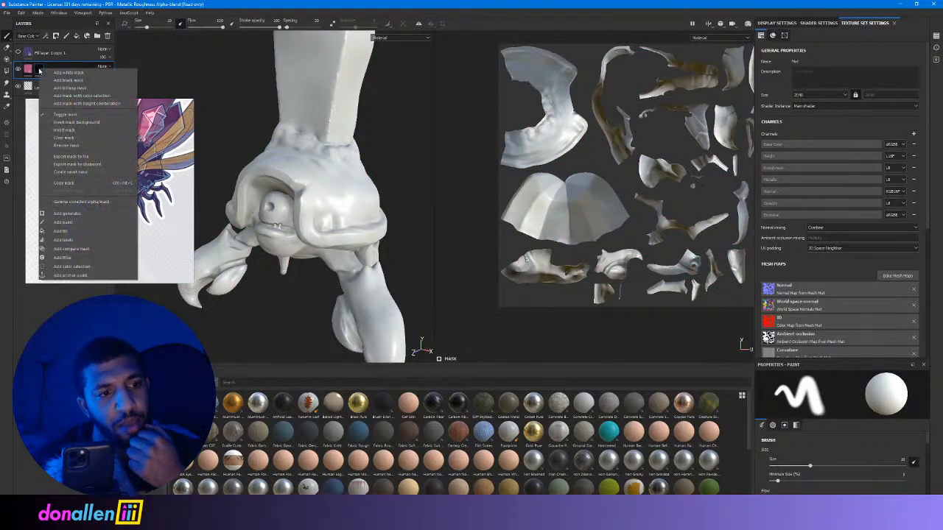
{"action": "left_click", "coordinate": [74, 213]}
{"action": "left_click", "coordinate": [842, 391]}
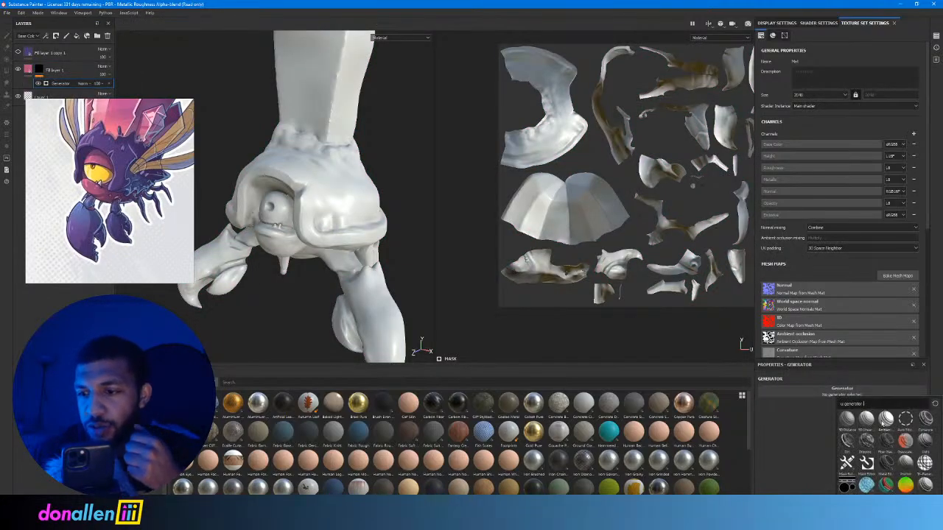
{"action": "left_click", "coordinate": [921, 422]}
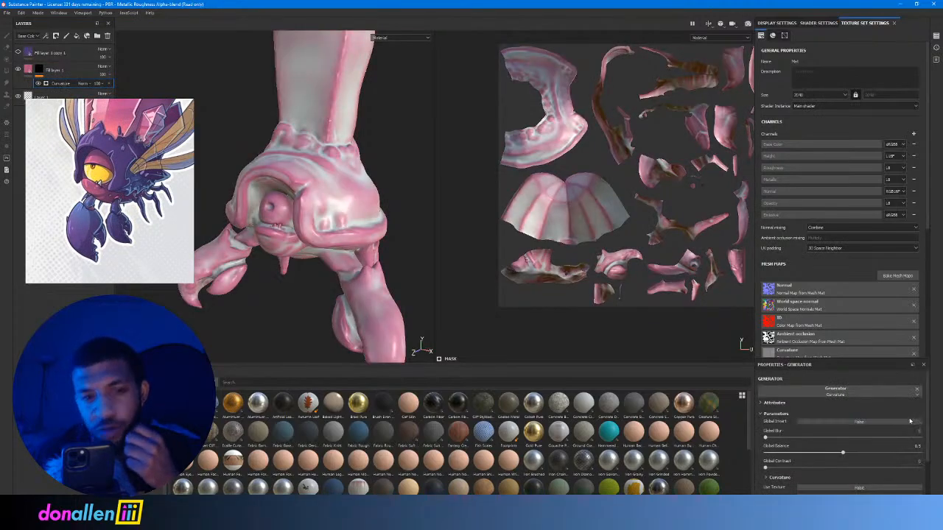
Set the Curvature generator's Global Balance to 0.36 and Global Contrast to 0.32, turn on Global Invert and keep Global Blur at 0.
{"action": "left_click_drag", "start_coordinate": [787, 440], "coordinate": [758, 437]}
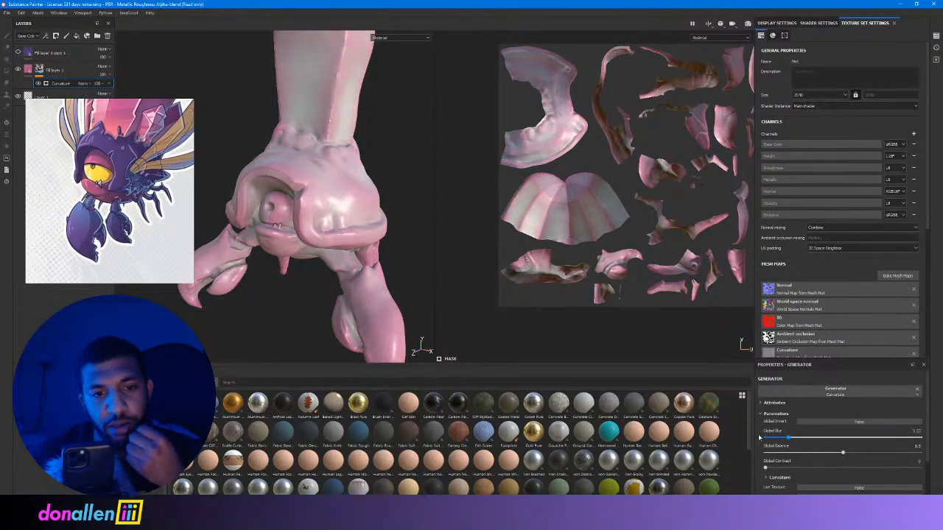
{"action": "mouse_move", "coordinate": [818, 453]}
{"action": "left_mouse_down"}
{"action": "mouse_move", "coordinate": [796, 453]}
{"action": "mouse_move", "coordinate": [869, 457]}
{"action": "mouse_move", "coordinate": [821, 455]}
{"action": "mouse_move", "coordinate": [888, 473]}
{"action": "mouse_move", "coordinate": [816, 469]}
{"action": "left_mouse_up"}
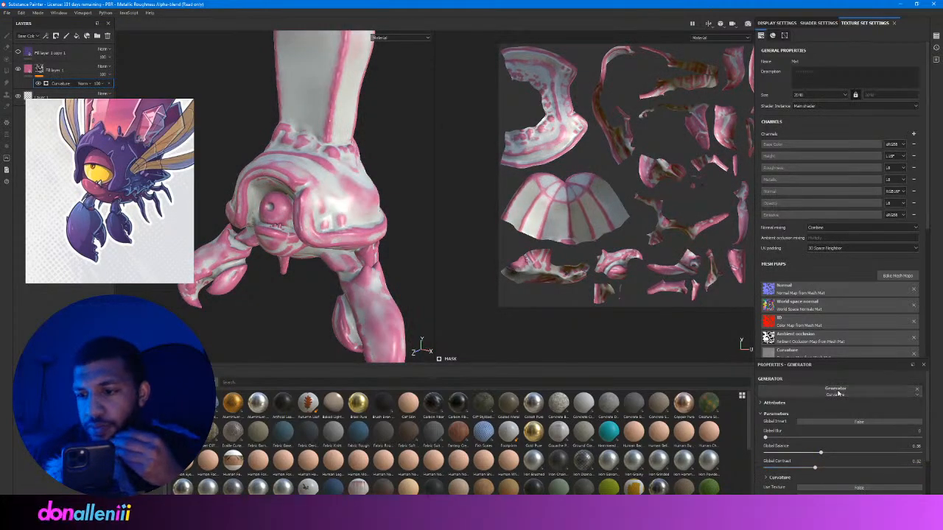
{"action": "left_click", "coordinate": [853, 422]}
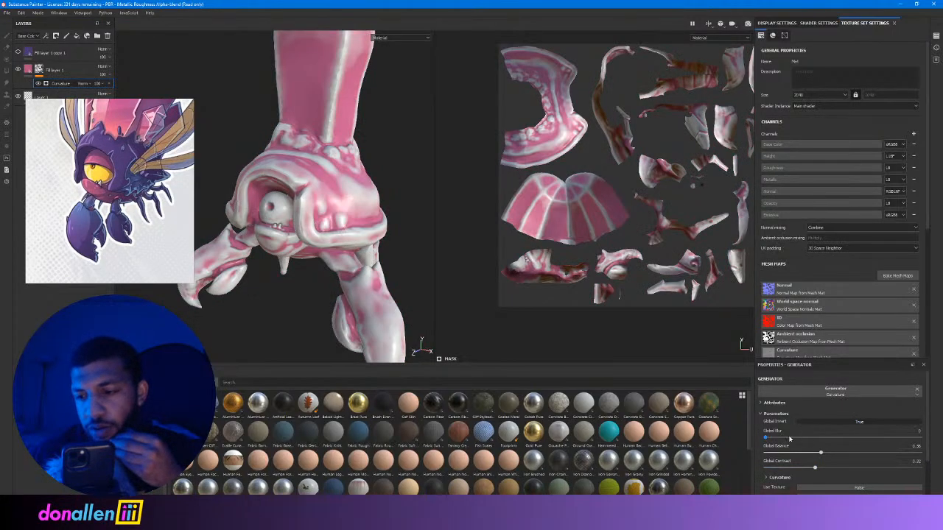
{"action": "left_click_drag", "start_coordinate": [789, 439], "coordinate": [744, 442]}
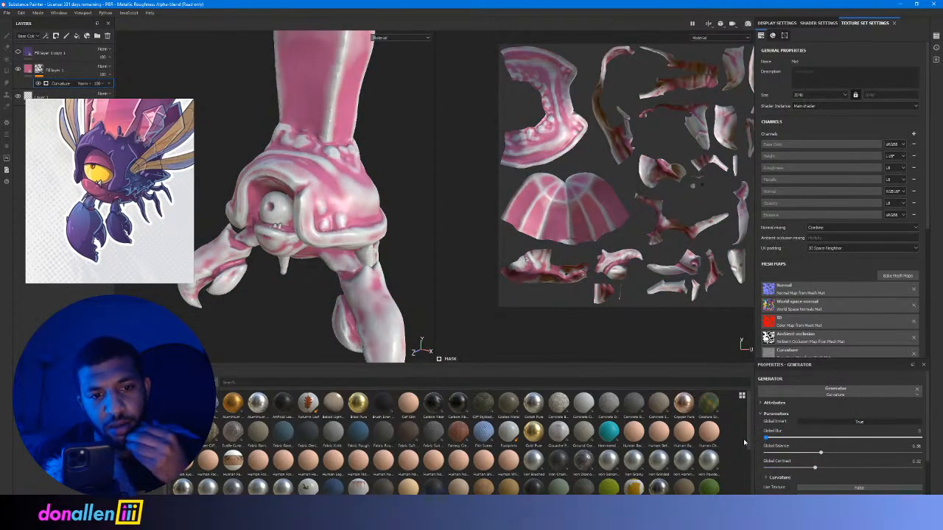
Raise the Curvature generator's Global Contrast to 0.62 and its Global Balance to about 0.45.
{"action": "mouse_move", "coordinate": [849, 471]}
{"action": "left_mouse_down"}
{"action": "mouse_move", "coordinate": [917, 470]}
{"action": "mouse_move", "coordinate": [825, 470]}
{"action": "mouse_move", "coordinate": [932, 473]}
{"action": "mouse_move", "coordinate": [861, 468]}
{"action": "left_mouse_up"}
{"action": "scroll", "coordinate": [808, 451], "scroll_direction": "down", "scroll_amount": 1}
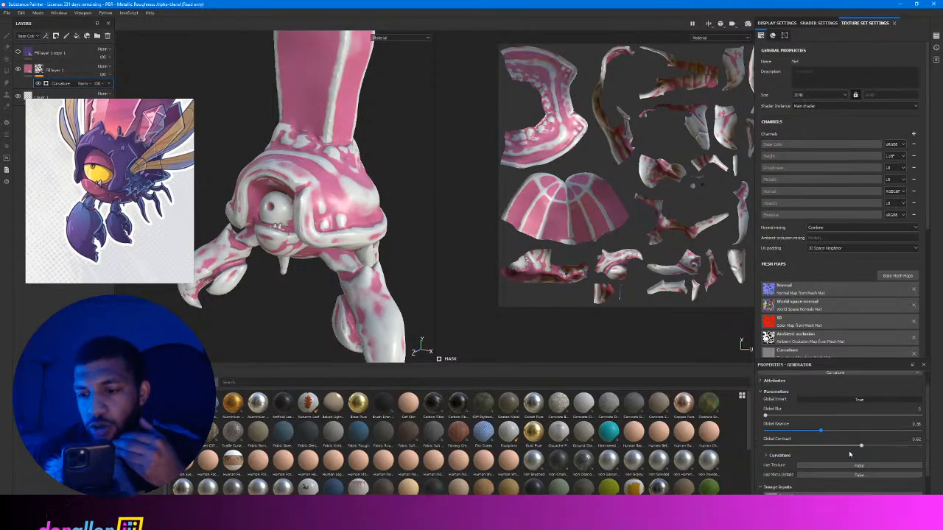
{"action": "left_click_drag", "start_coordinate": [764, 416], "coordinate": [739, 421]}
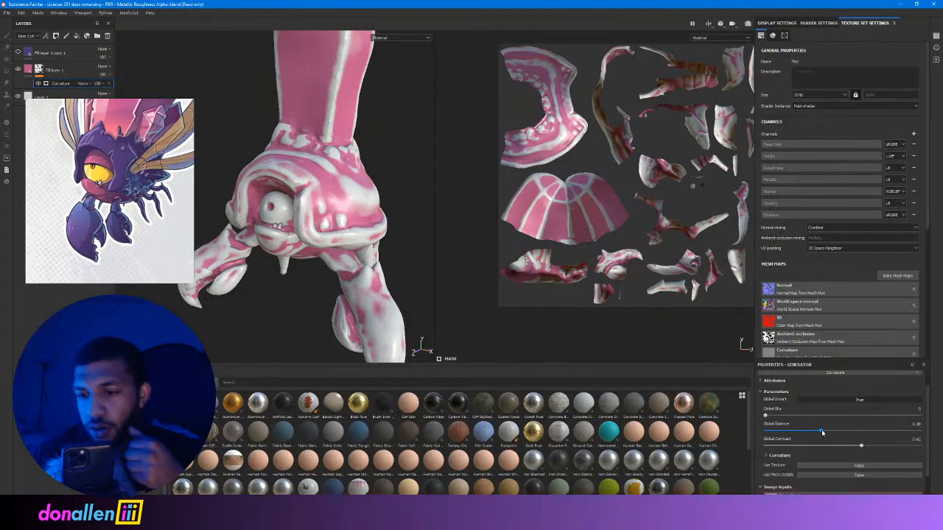
{"action": "mouse_move", "coordinate": [821, 429]}
{"action": "left_mouse_down"}
{"action": "mouse_move", "coordinate": [782, 430]}
{"action": "mouse_move", "coordinate": [835, 429]}
{"action": "left_mouse_up"}
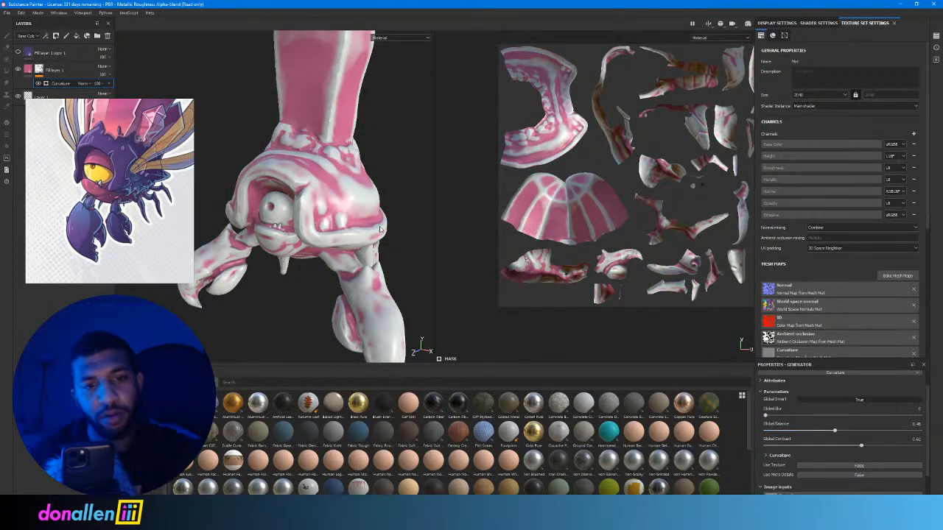
Check the pink curvature pattern around the model, then make the purple fill layer visible again and select it.
{"action": "left_click_drag", "start_coordinate": [330, 205], "coordinate": [347, 187], "text": "alt"}
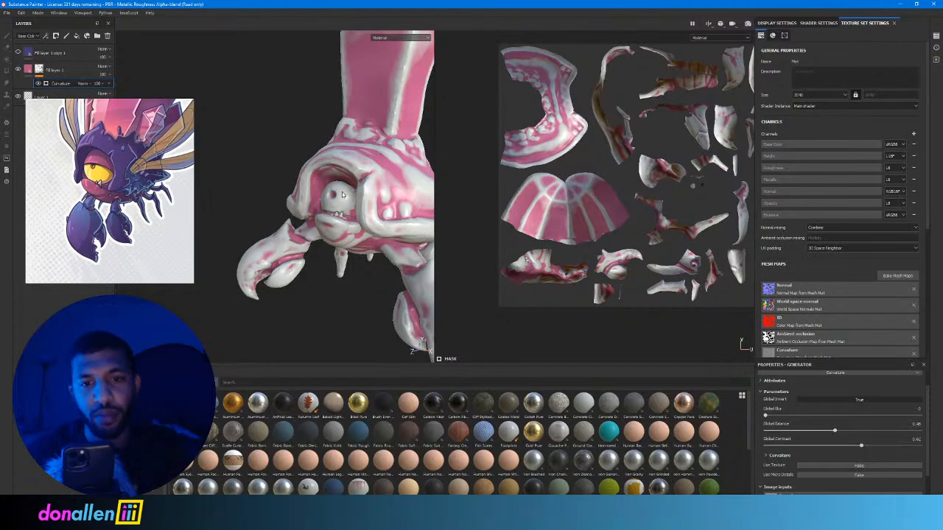
{"action": "mouse_move", "coordinate": [342, 195]}
{"action": "left_mouse_down", "text": "alt"}
{"action": "mouse_move", "coordinate": [364, 173]}
{"action": "mouse_move", "coordinate": [298, 160]}
{"action": "left_mouse_up", "text": "alt"}
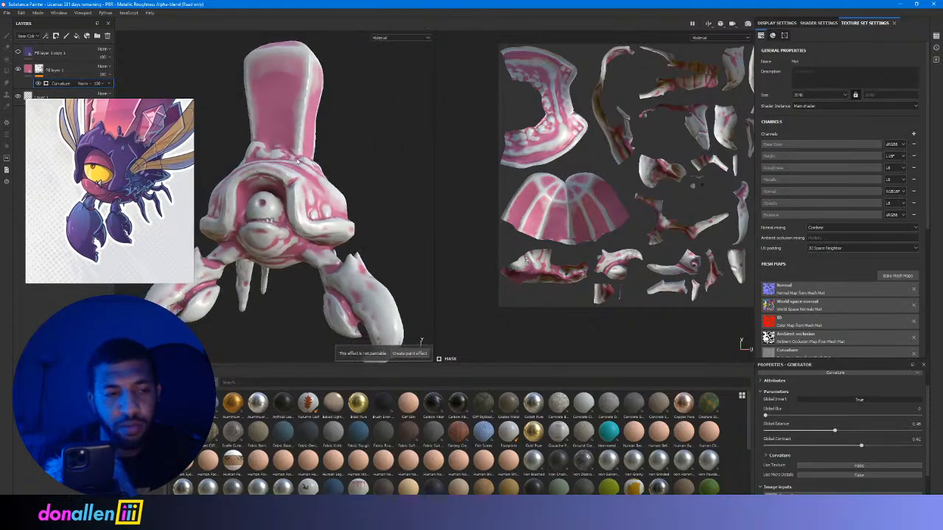
{"action": "left_click", "coordinate": [18, 53]}
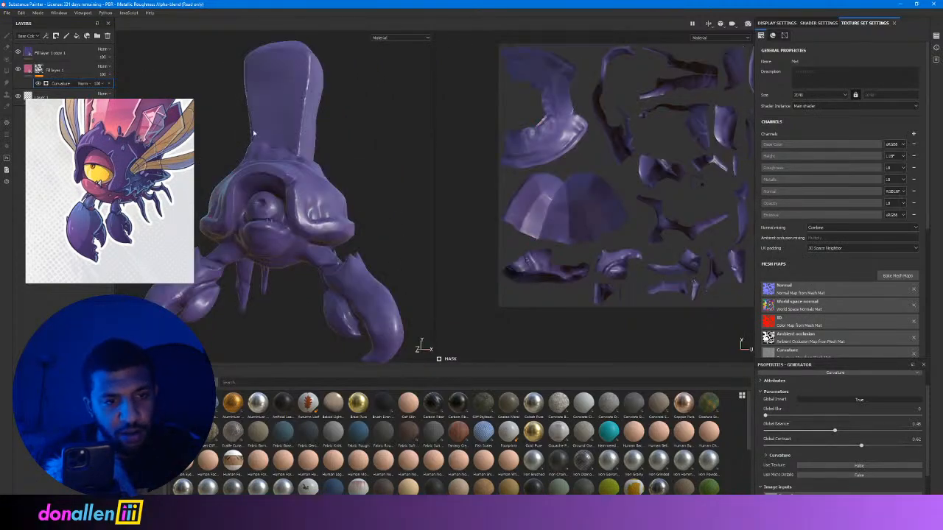
{"action": "left_click", "coordinate": [50, 53]}
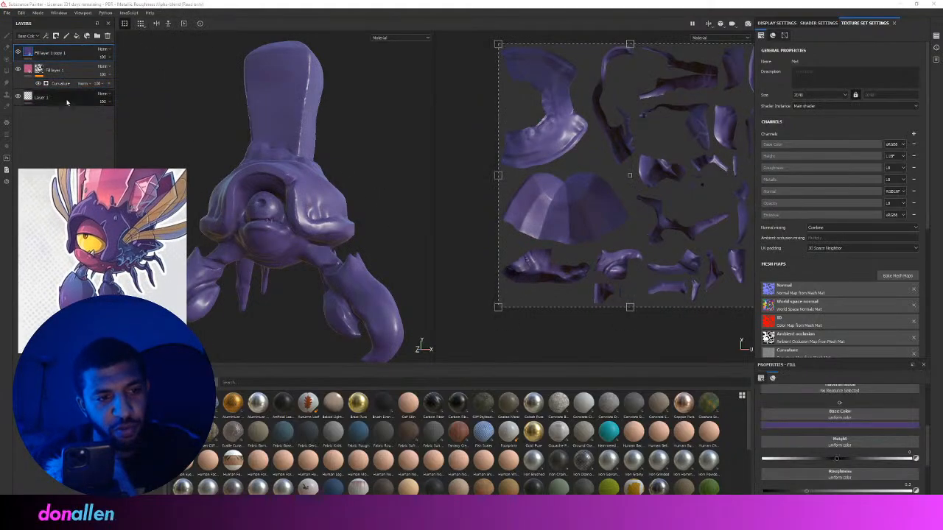
{"action": "left_click", "coordinate": [17, 53]}
{"action": "left_click", "coordinate": [18, 53]}
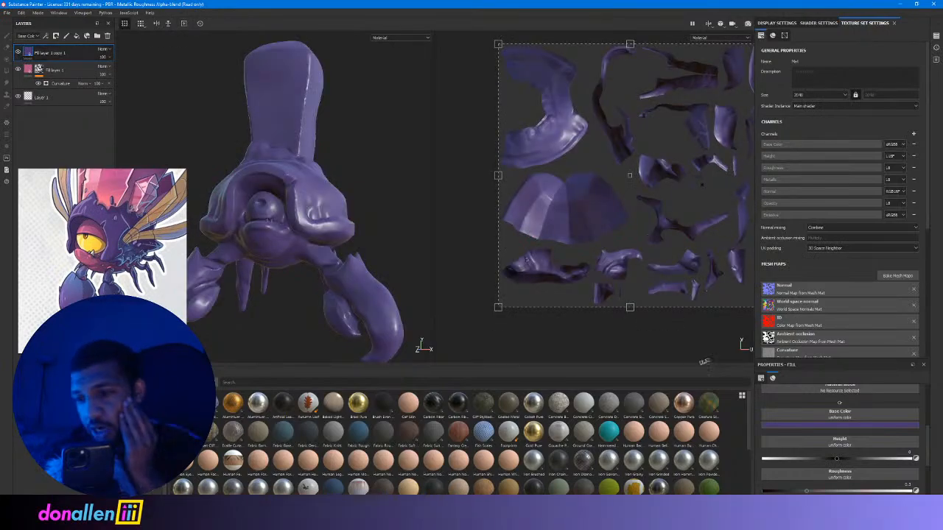
Add a black mask to the purple fill layer.
{"action": "right_click", "coordinate": [24, 53]}
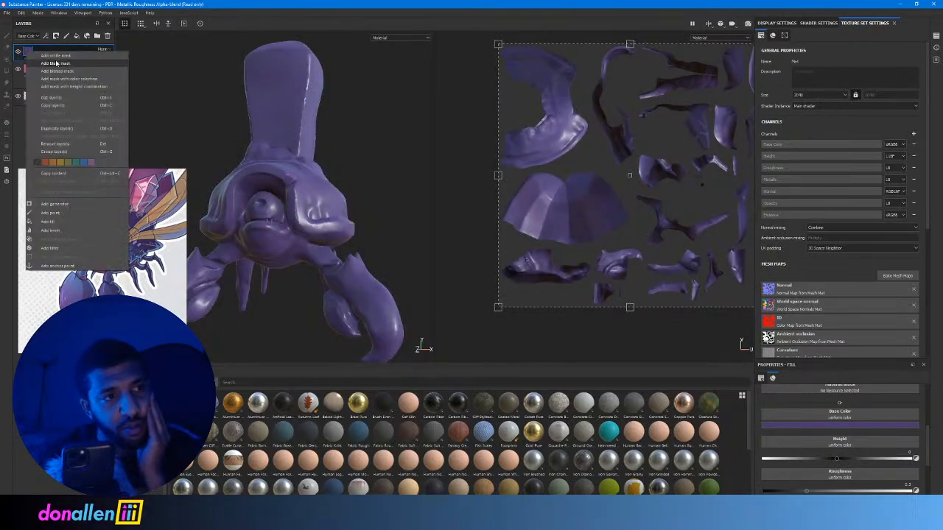
{"action": "left_click", "coordinate": [55, 63]}
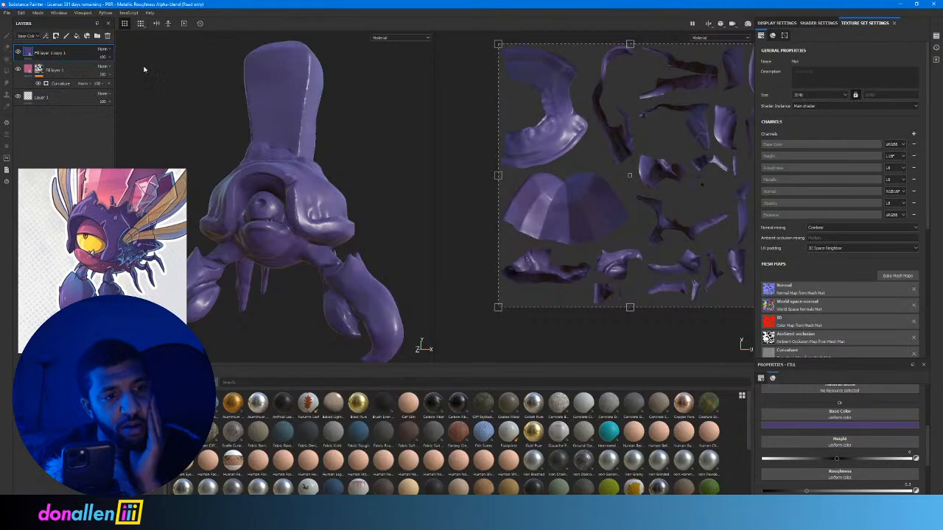
{"action": "right_click", "coordinate": [26, 51]}
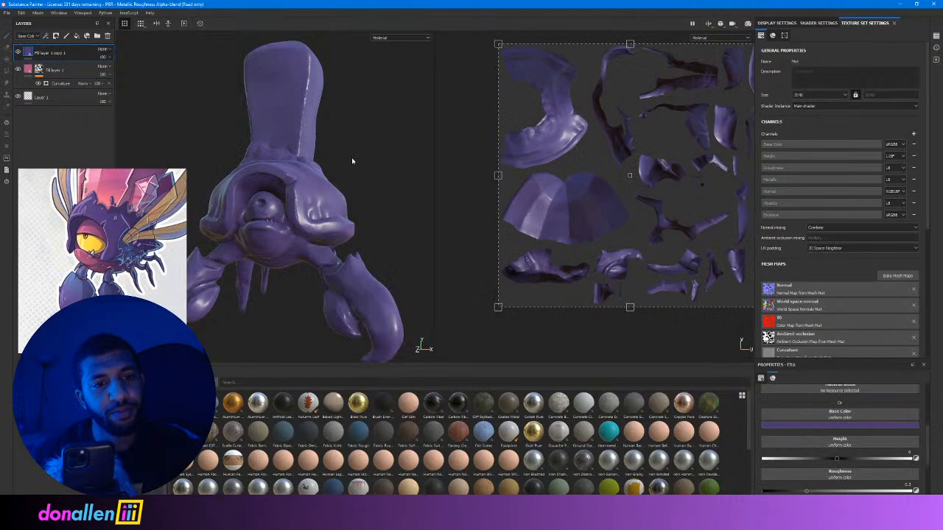
{"action": "left_click_drag", "start_coordinate": [351, 156], "coordinate": [295, 140], "text": "alt"}
{"action": "right_click", "coordinate": [25, 52]}
{"action": "left_click", "coordinate": [72, 66]}
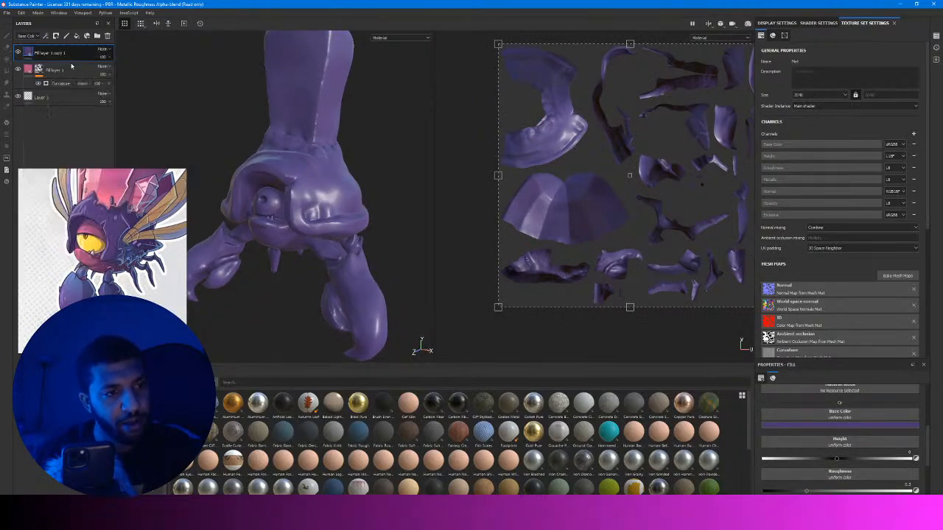
Enlarge the brush to about 27 and paint purple through the mask over the shell beside the eye.
{"action": "right_click_drag", "start_coordinate": [311, 199], "coordinate": [332, 199], "text": "ctrl"}
{"action": "mouse_move", "coordinate": [324, 198]}
{"action": "left_mouse_down"}
{"action": "mouse_move", "coordinate": [319, 208]}
{"action": "mouse_move", "coordinate": [333, 195]}
{"action": "mouse_move", "coordinate": [309, 210]}
{"action": "mouse_move", "coordinate": [343, 199]}
{"action": "left_mouse_up"}
{"action": "left_click_drag", "start_coordinate": [556, 137], "coordinate": [516, 148]}
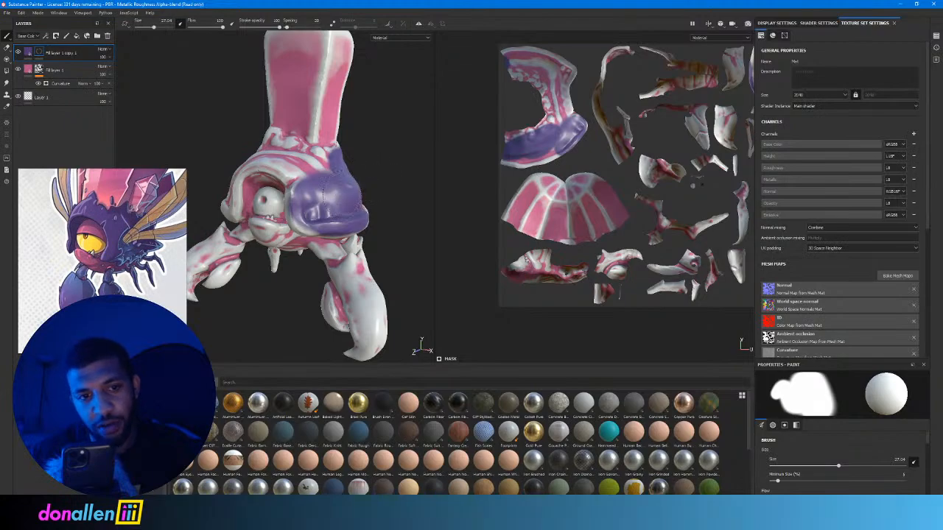
{"action": "left_click_drag", "start_coordinate": [331, 188], "coordinate": [306, 173]}
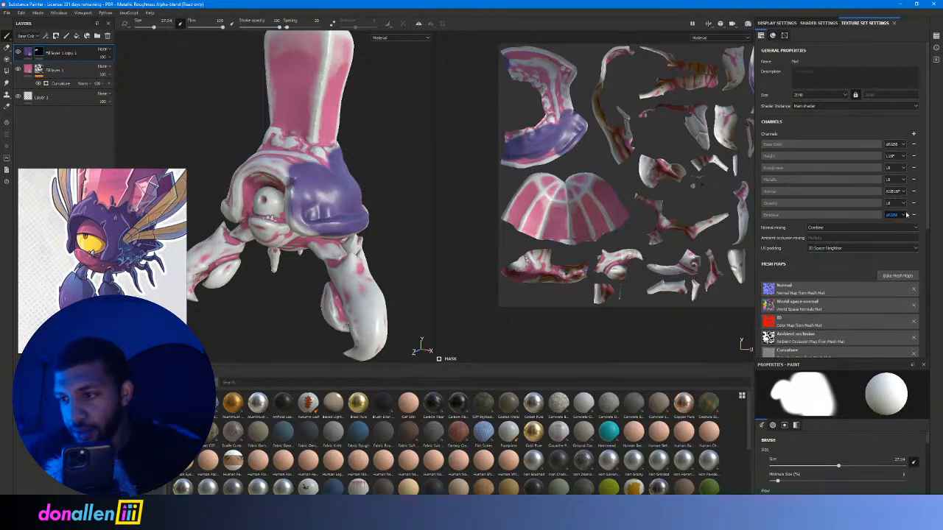
Enlarge the paint properties area and set the brush alignment to UV.
{"action": "scroll", "coordinate": [929, 221], "scroll_direction": "down", "scroll_amount": 4}
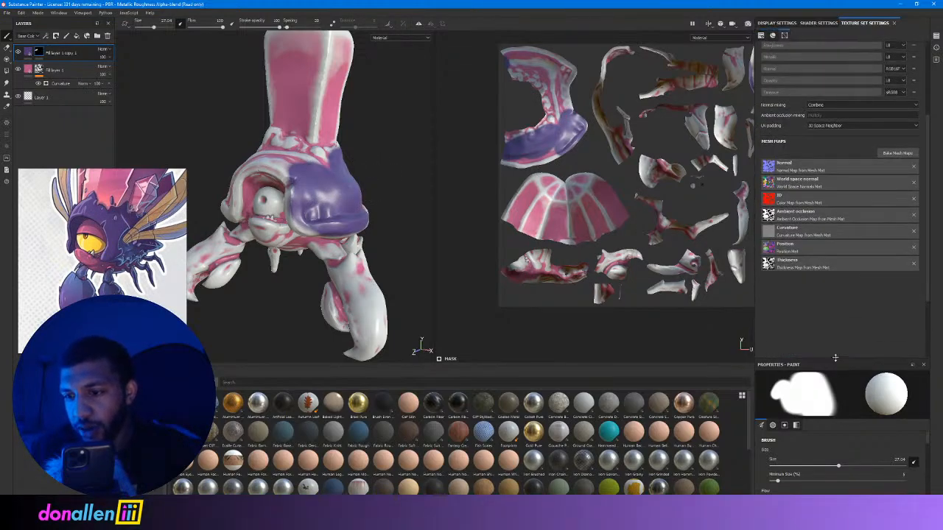
{"action": "left_click_drag", "start_coordinate": [836, 358], "coordinate": [836, 198]}
{"action": "scroll", "coordinate": [769, 434], "scroll_direction": "down", "scroll_amount": 1}
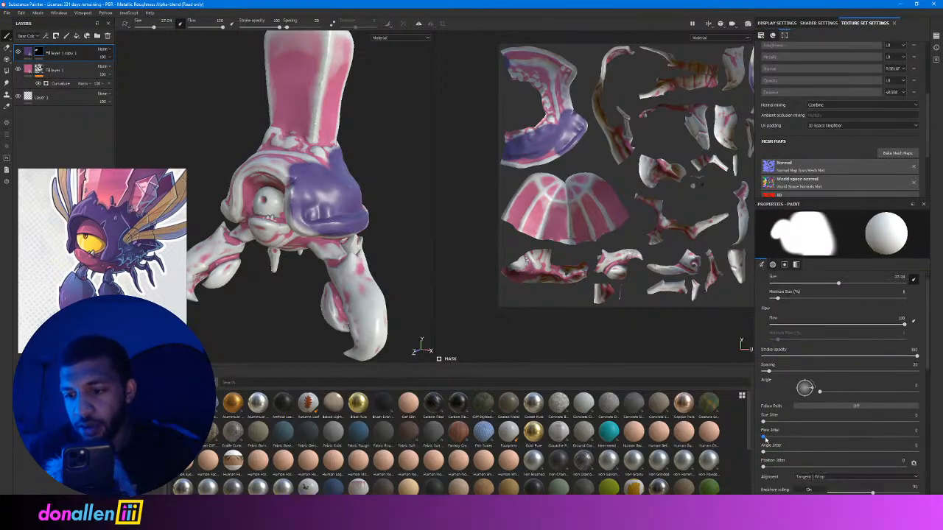
{"action": "left_click", "coordinate": [835, 479]}
{"action": "left_click", "coordinate": [811, 507]}
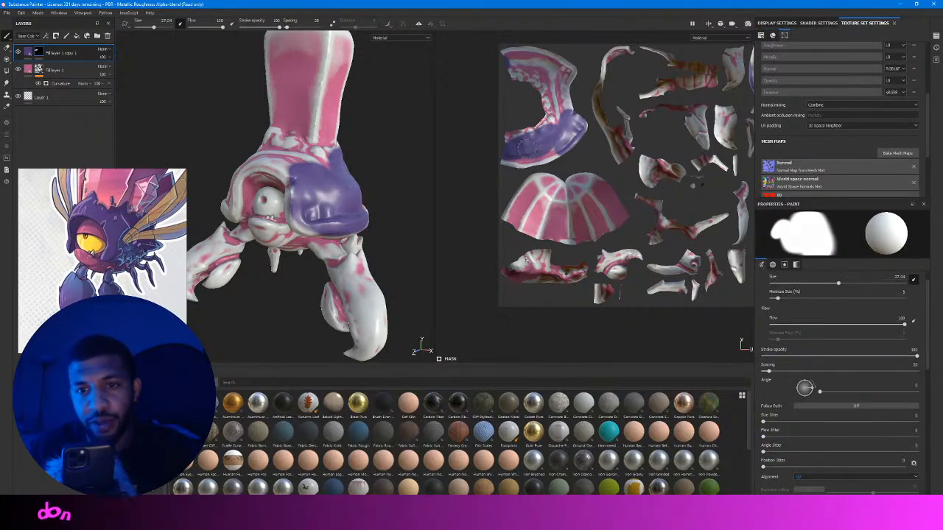
Enlarge the brush to about 40 and paint purple over the rest of the shell's UV island.
{"action": "right_click_drag", "start_coordinate": [529, 145], "coordinate": [545, 145], "text": "ctrl"}
{"action": "mouse_move", "coordinate": [522, 145]}
{"action": "left_mouse_down"}
{"action": "mouse_move", "coordinate": [516, 137]}
{"action": "mouse_move", "coordinate": [545, 121]}
{"action": "mouse_move", "coordinate": [552, 85]}
{"action": "mouse_move", "coordinate": [509, 68]}
{"action": "left_mouse_up"}
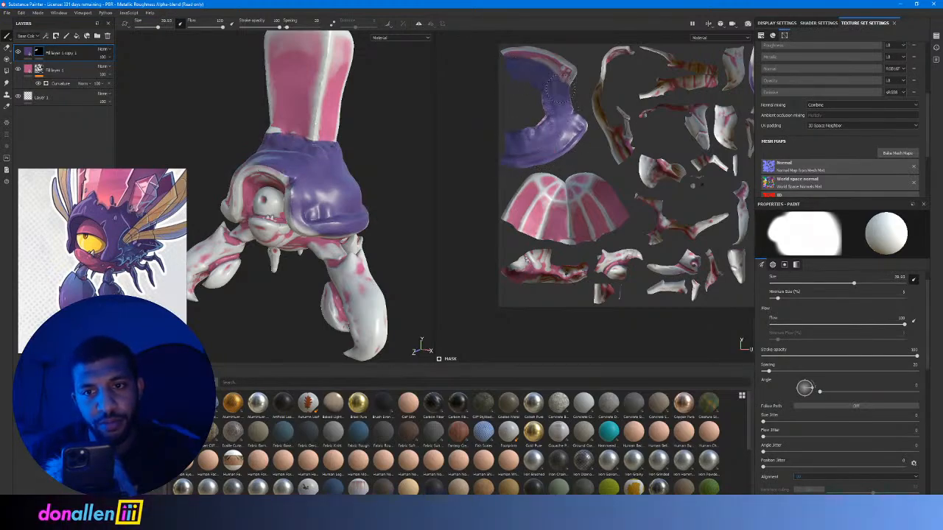
{"action": "left_click_drag", "start_coordinate": [559, 90], "coordinate": [562, 64]}
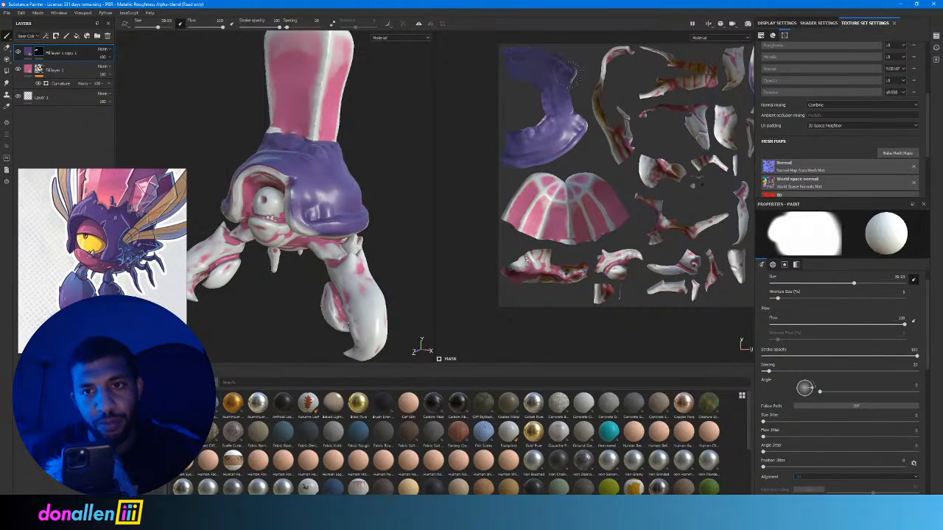
Try to paint purple along the rim above the eye on the model, reducing the brush to about 5, and undo the strokes.
{"action": "left_click_drag", "start_coordinate": [280, 200], "coordinate": [318, 203], "text": "alt"}
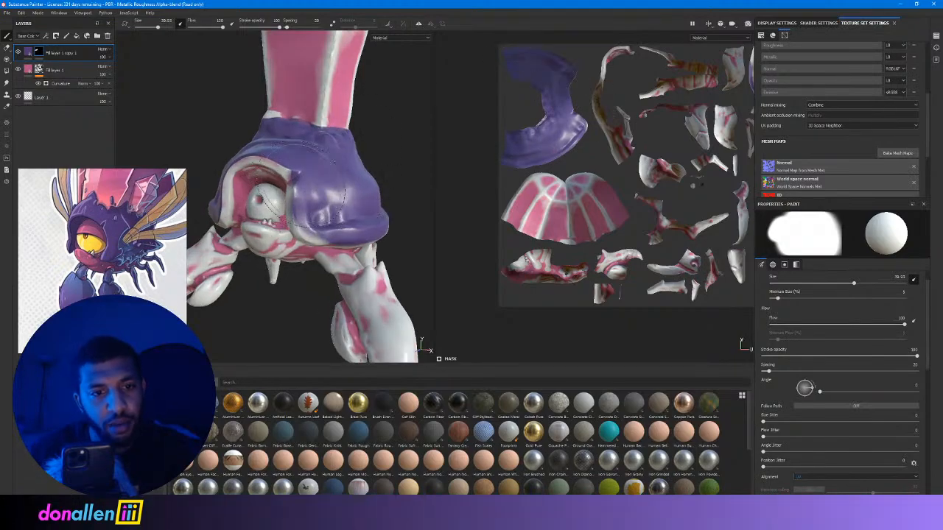
{"action": "right_click_drag", "start_coordinate": [318, 204], "coordinate": [289, 140], "text": "alt"}
{"action": "left_click_drag", "start_coordinate": [289, 140], "coordinate": [357, 116], "text": "alt"}
{"action": "right_click_drag", "start_coordinate": [373, 116], "coordinate": [333, 120], "text": "ctrl"}
{"action": "left_click_drag", "start_coordinate": [357, 137], "coordinate": [291, 119]}
{"action": "key", "text": "ctrl+z"}
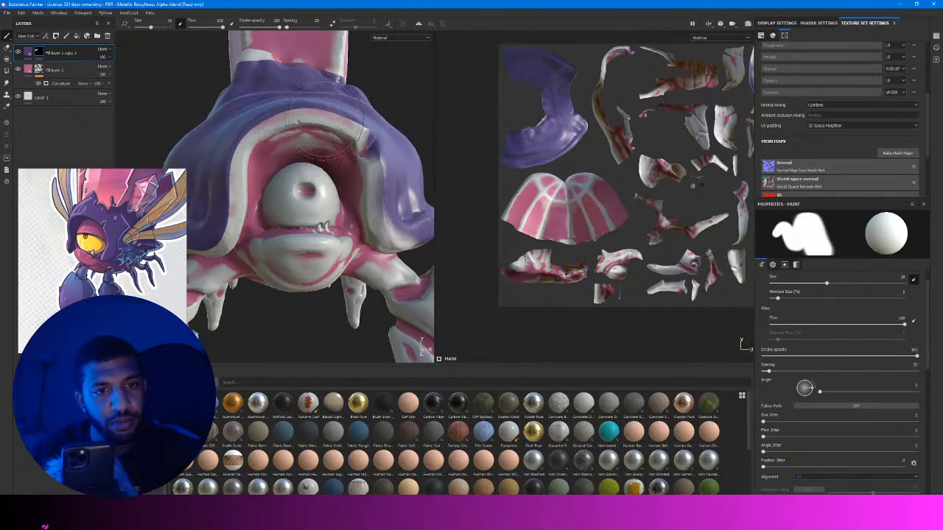
{"action": "right_click_drag", "start_coordinate": [331, 123], "coordinate": [305, 124], "text": "ctrl"}
{"action": "mouse_move", "coordinate": [333, 120]}
{"action": "left_mouse_down"}
{"action": "mouse_move", "coordinate": [288, 117]}
{"action": "mouse_move", "coordinate": [368, 138]}
{"action": "left_mouse_up"}
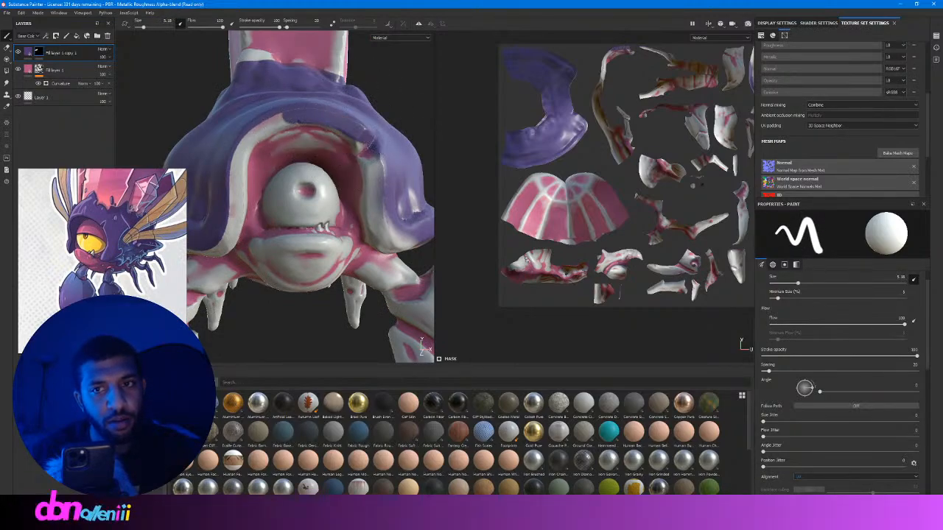
{"action": "key", "text": "ctrl+z"}
Enlarge the brush to about 29 and paint purple over the narrow UV island of the eye opening's rim.
{"action": "right_click_drag", "start_coordinate": [280, 122], "coordinate": [325, 122], "text": "ctrl"}
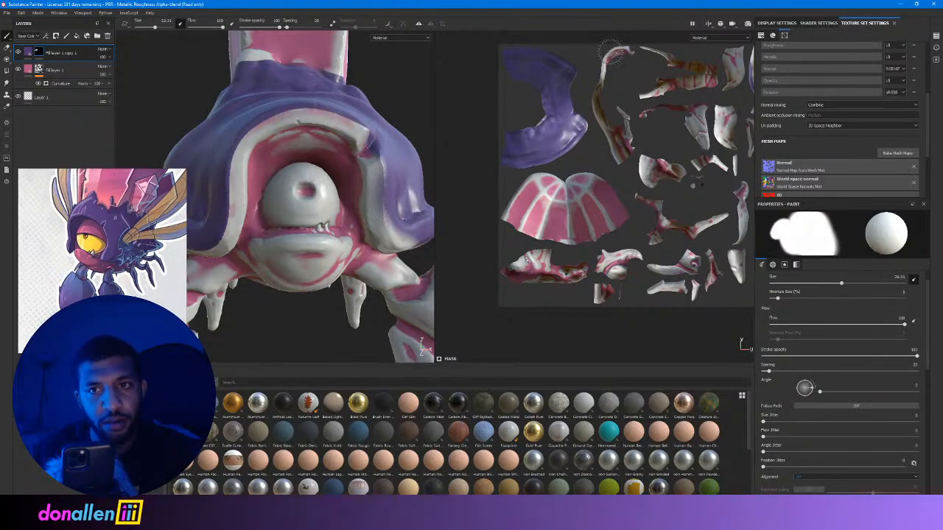
{"action": "mouse_move", "coordinate": [357, 144]}
{"action": "left_mouse_down"}
{"action": "mouse_move", "coordinate": [277, 126]}
{"action": "mouse_move", "coordinate": [232, 213]}
{"action": "mouse_move", "coordinate": [203, 240]}
{"action": "left_mouse_up"}
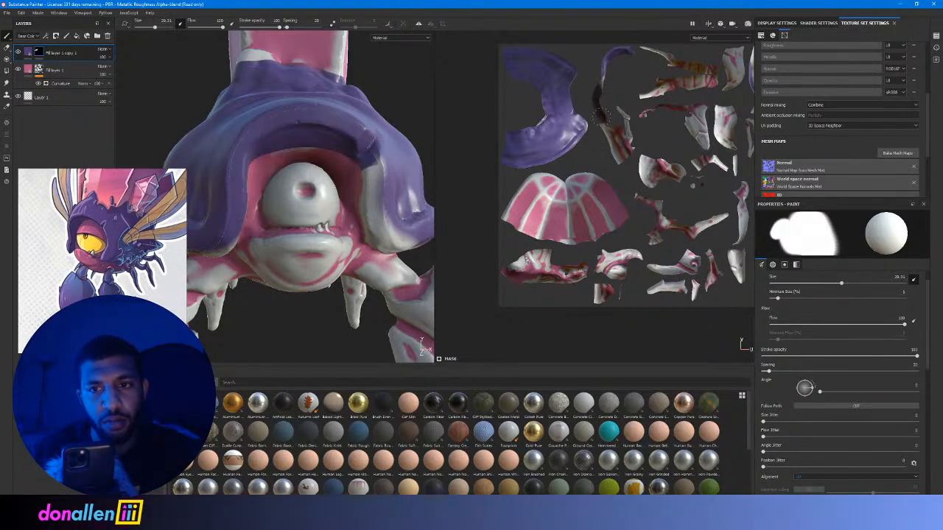
{"action": "mouse_move", "coordinate": [406, 195]}
{"action": "left_mouse_down", "text": "alt"}
{"action": "mouse_move", "coordinate": [333, 114]}
{"action": "mouse_move", "coordinate": [370, 184]}
{"action": "mouse_move", "coordinate": [275, 183]}
{"action": "left_mouse_up", "text": "alt"}
{"action": "right_click_drag", "start_coordinate": [274, 183], "coordinate": [264, 183], "text": "ctrl"}
{"action": "left_click_drag", "start_coordinate": [264, 183], "coordinate": [357, 86], "text": "alt"}
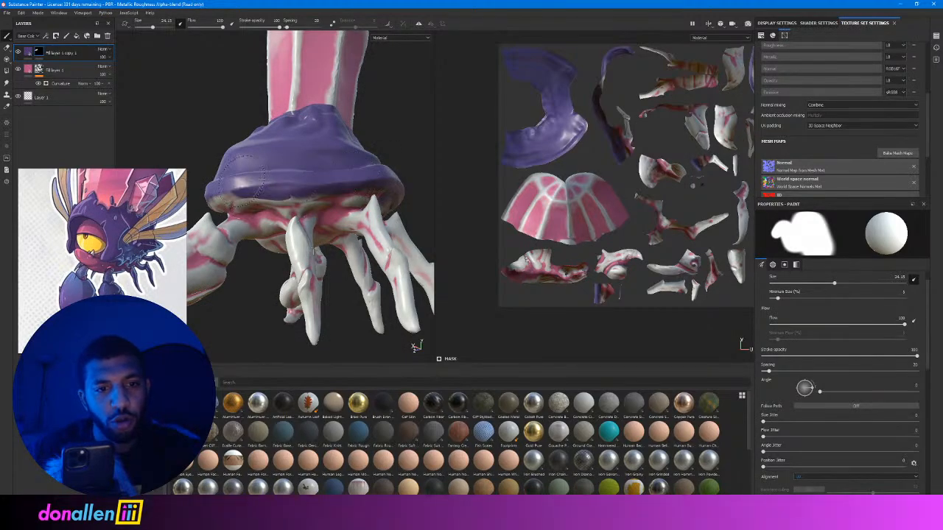
Hide the interface panels and examine the purple coverage on the shell and around the eye opening.
{"action": "mouse_move", "coordinate": [288, 180]}
{"action": "left_mouse_down", "text": "alt"}
{"action": "mouse_move", "coordinate": [365, 201]}
{"action": "mouse_move", "coordinate": [315, 214]}
{"action": "mouse_move", "coordinate": [324, 181]}
{"action": "mouse_move", "coordinate": [380, 159]}
{"action": "mouse_move", "coordinate": [379, 225]}
{"action": "left_mouse_up", "text": "alt"}
{"action": "key", "text": "Tab"}
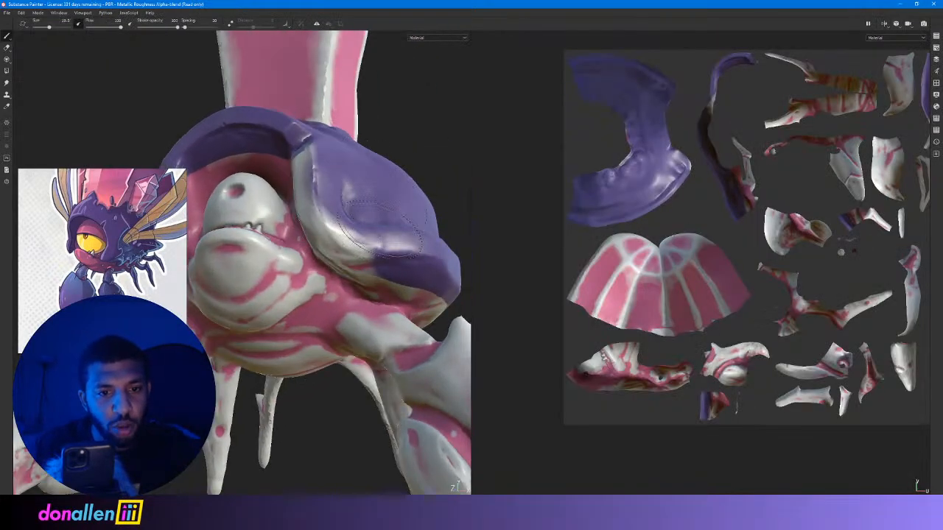
{"action": "key", "text": "["}
{"action": "mouse_move", "coordinate": [315, 165]}
{"action": "left_mouse_down", "text": "alt"}
{"action": "mouse_move", "coordinate": [355, 171]}
{"action": "mouse_move", "coordinate": [302, 177]}
{"action": "mouse_move", "coordinate": [288, 222]}
{"action": "left_mouse_up", "text": "alt"}
{"action": "left_click_drag", "start_coordinate": [311, 164], "coordinate": [267, 140], "text": "alt"}
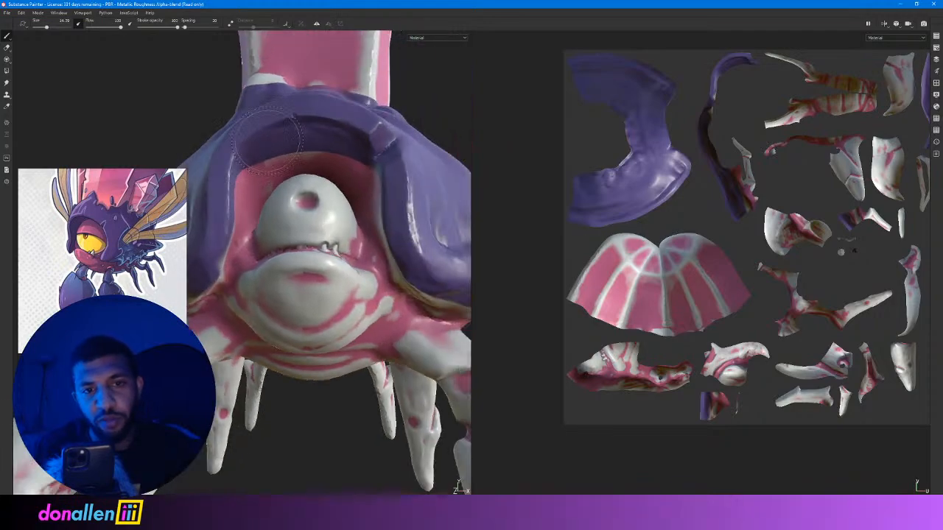
{"action": "mouse_move", "coordinate": [328, 122]}
{"action": "left_mouse_down", "text": "alt"}
{"action": "mouse_move", "coordinate": [337, 154]}
{"action": "mouse_move", "coordinate": [322, 184]}
{"action": "mouse_move", "coordinate": [360, 142]}
{"action": "mouse_move", "coordinate": [322, 209]}
{"action": "mouse_move", "coordinate": [204, 230]}
{"action": "mouse_move", "coordinate": [358, 210]}
{"action": "left_mouse_up", "text": "alt"}
{"action": "left_click_drag", "start_coordinate": [301, 205], "coordinate": [305, 207], "text": "alt"}
Set the brush to about 29 and paint one front claw purple, including its pincer, upper segment and underside.
{"action": "right_click_drag", "start_coordinate": [324, 302], "coordinate": [358, 303], "text": "ctrl"}
{"action": "mouse_move", "coordinate": [337, 309]}
{"action": "left_mouse_down"}
{"action": "mouse_move", "coordinate": [335, 335]}
{"action": "mouse_move", "coordinate": [354, 346]}
{"action": "left_mouse_up"}
{"action": "middle_click_drag", "start_coordinate": [343, 325], "coordinate": [377, 257], "text": "alt"}
{"action": "left_click_drag", "start_coordinate": [377, 257], "coordinate": [403, 289], "text": "alt"}
{"action": "left_click_drag", "start_coordinate": [291, 330], "coordinate": [275, 319]}
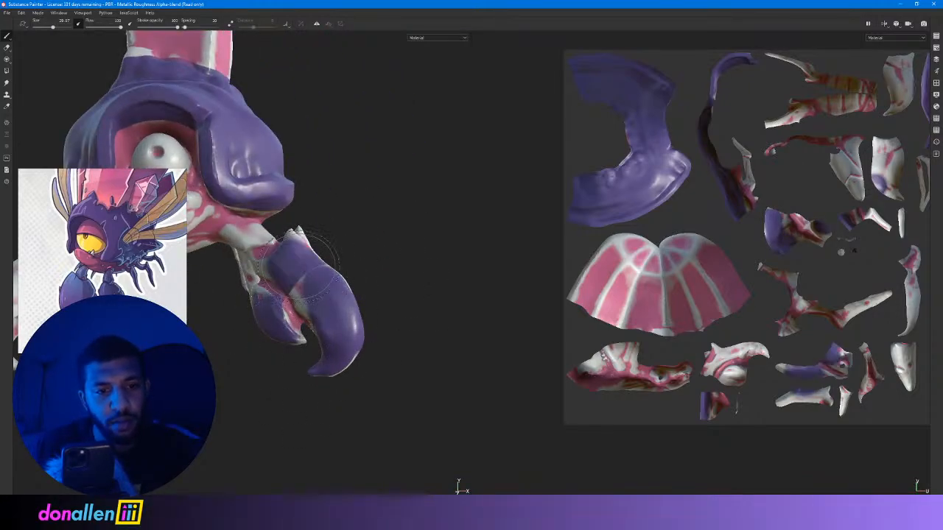
{"action": "mouse_move", "coordinate": [303, 268]}
{"action": "left_mouse_down", "text": "alt"}
{"action": "mouse_move", "coordinate": [322, 297]}
{"action": "mouse_move", "coordinate": [252, 304]}
{"action": "mouse_move", "coordinate": [262, 280]}
{"action": "mouse_move", "coordinate": [252, 282]}
{"action": "mouse_move", "coordinate": [269, 283]}
{"action": "mouse_move", "coordinate": [236, 281]}
{"action": "left_mouse_up", "text": "alt"}
{"action": "mouse_move", "coordinate": [258, 398]}
{"action": "left_mouse_down", "text": "alt"}
{"action": "mouse_move", "coordinate": [291, 335]}
{"action": "mouse_move", "coordinate": [331, 298]}
{"action": "left_mouse_up", "text": "alt"}
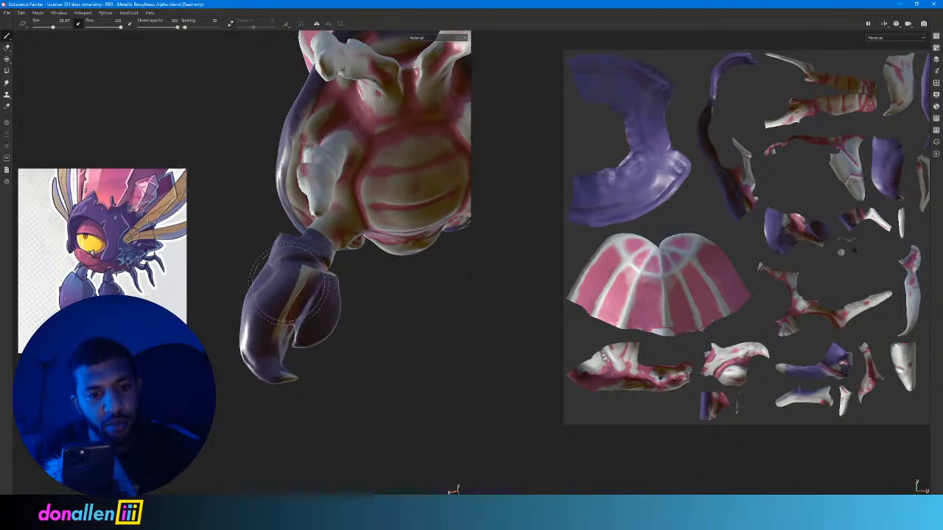
Turn on symmetry and paint purple over the outer surface of the other front claw, undoing stray strokes.
{"action": "left_click_drag", "start_coordinate": [284, 316], "coordinate": [486, 292], "text": "alt"}
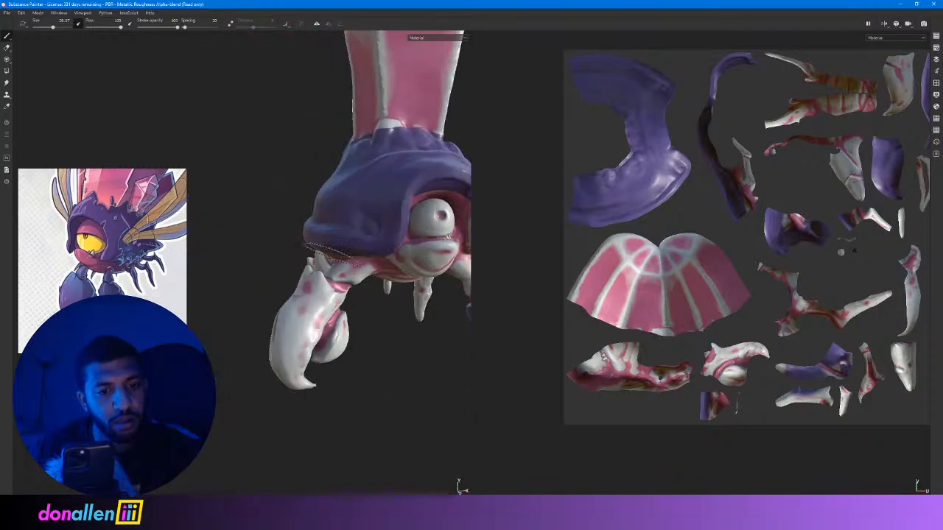
{"action": "left_click_drag", "start_coordinate": [306, 313], "coordinate": [237, 258], "text": "alt"}
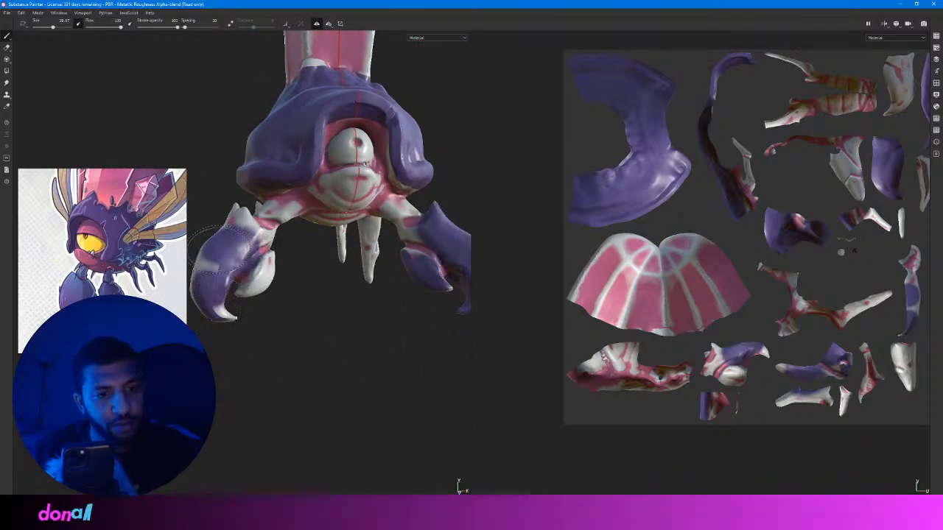
{"action": "key", "text": "ctrl+z"}
{"action": "middle_click_drag", "start_coordinate": [219, 249], "coordinate": [317, 272], "text": "alt"}
{"action": "key", "text": "ctrl+z"}
{"action": "mouse_move", "coordinate": [317, 291]}
{"action": "left_mouse_down"}
{"action": "mouse_move", "coordinate": [316, 342]}
{"action": "mouse_move", "coordinate": [281, 264]}
{"action": "left_mouse_up"}
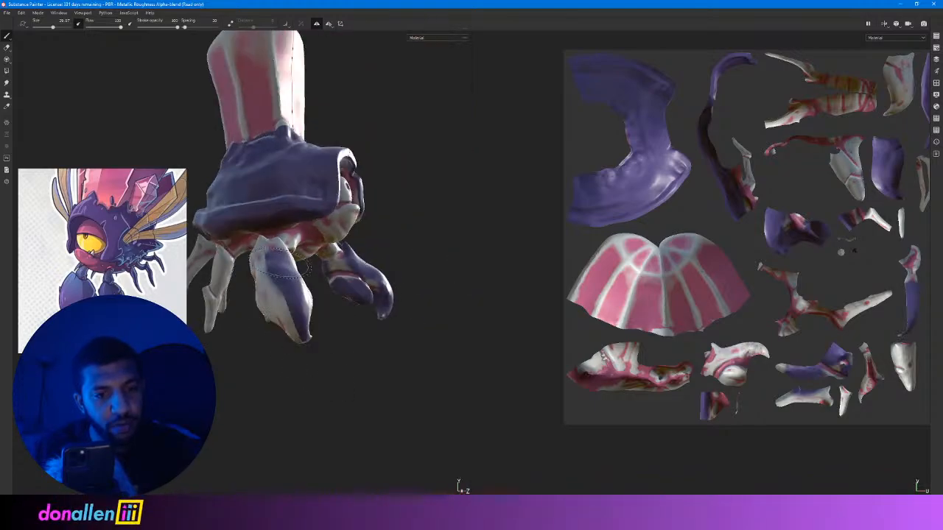
{"action": "left_click_drag", "start_coordinate": [324, 339], "coordinate": [273, 287], "text": "alt"}
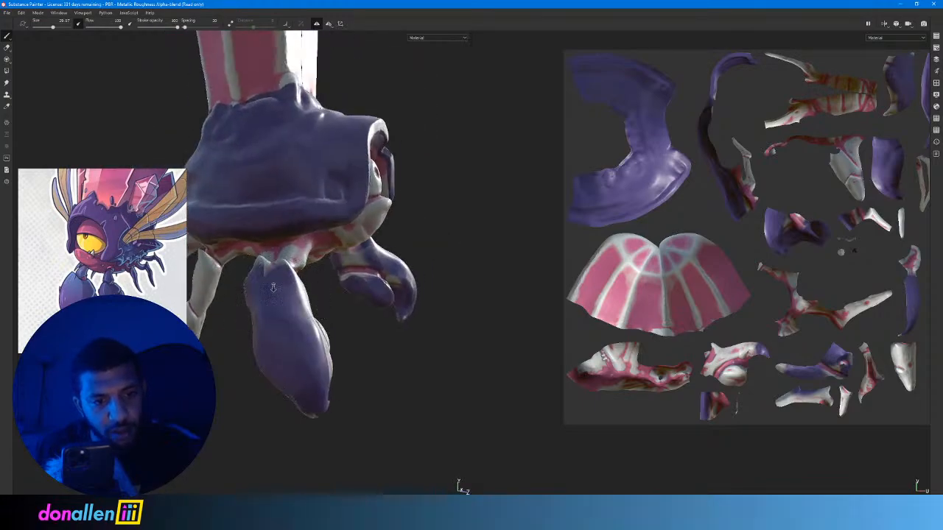
Reduce the brush and paint purple over the same claw's upper edge, inner pincer and joint knob.
{"action": "right_click_drag", "start_coordinate": [274, 288], "coordinate": [288, 299], "text": "alt"}
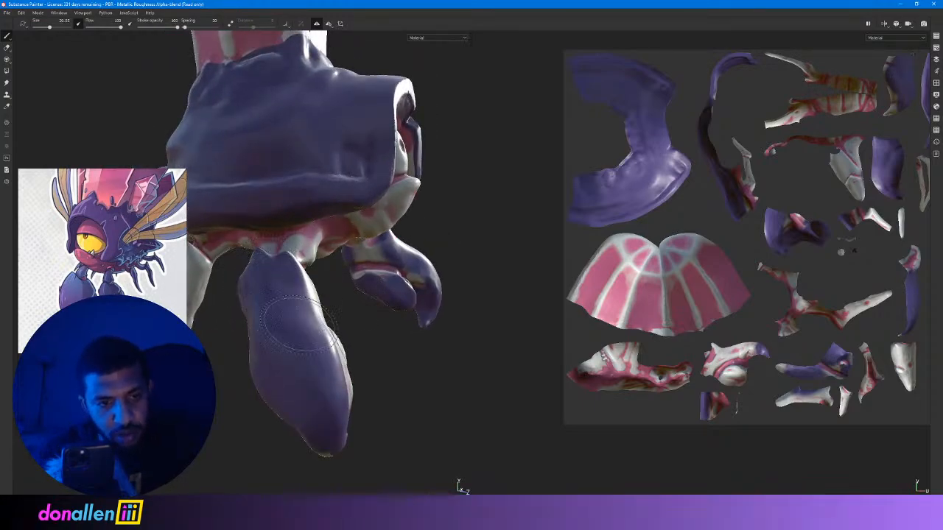
{"action": "left_click_drag", "start_coordinate": [299, 324], "coordinate": [254, 280], "text": "alt"}
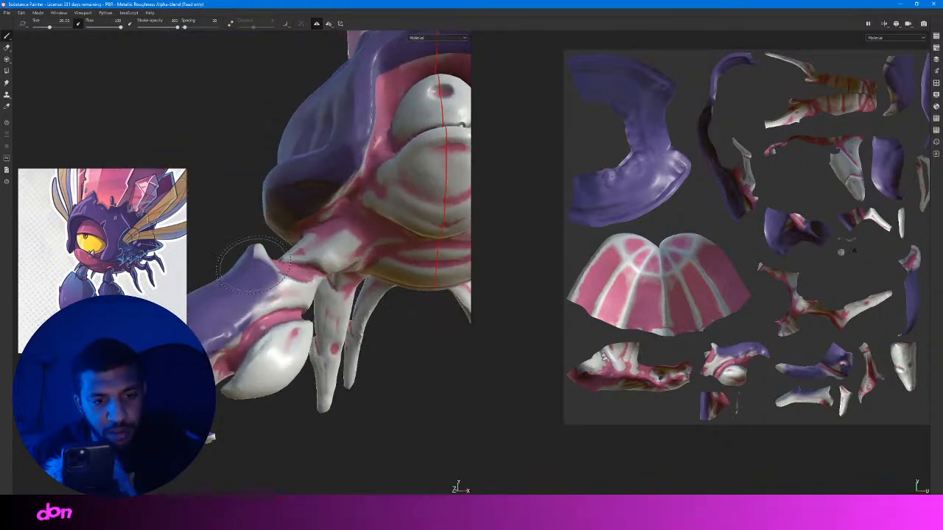
{"action": "right_click_drag", "start_coordinate": [293, 289], "coordinate": [290, 293], "text": "ctrl"}
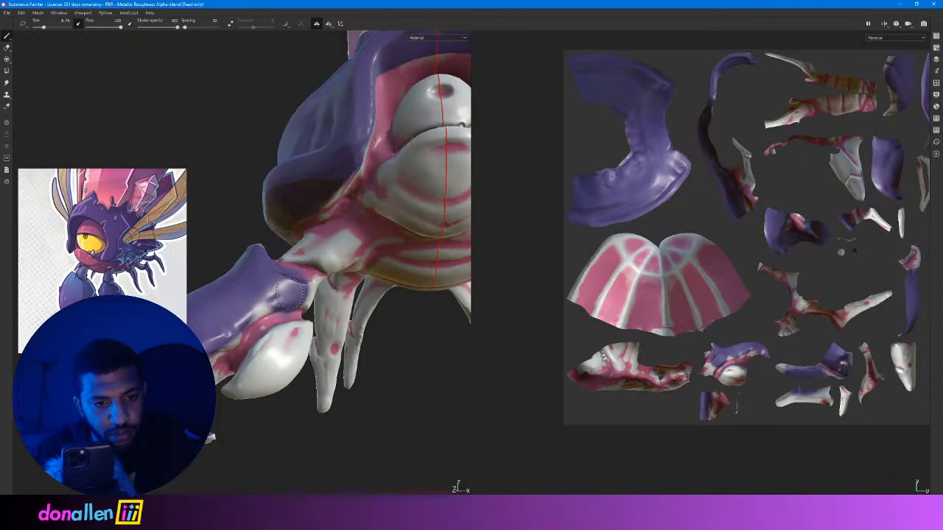
{"action": "mouse_move", "coordinate": [288, 365]}
{"action": "left_mouse_down"}
{"action": "mouse_move", "coordinate": [257, 374]}
{"action": "mouse_move", "coordinate": [302, 354]}
{"action": "mouse_move", "coordinate": [193, 258]}
{"action": "mouse_move", "coordinate": [341, 64]}
{"action": "left_mouse_up"}
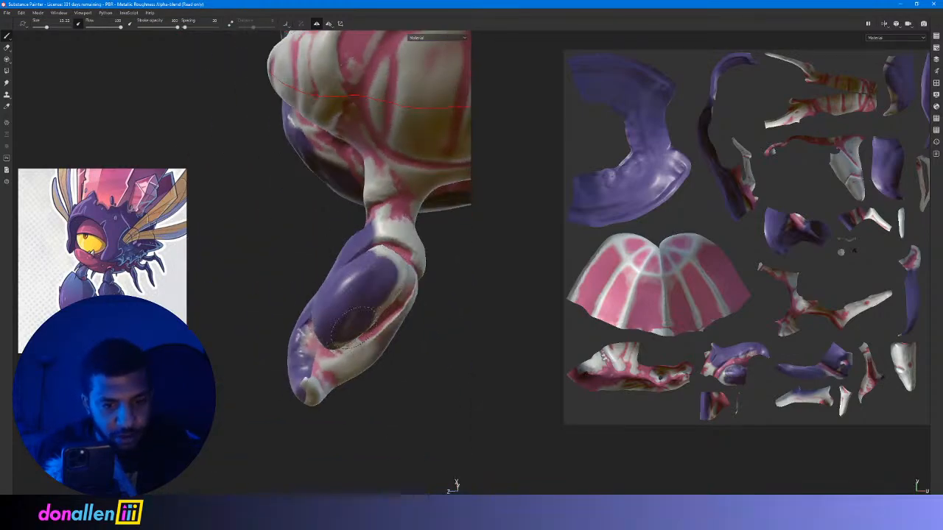
{"action": "middle_click_drag", "start_coordinate": [380, 254], "coordinate": [305, 313], "text": "alt"}
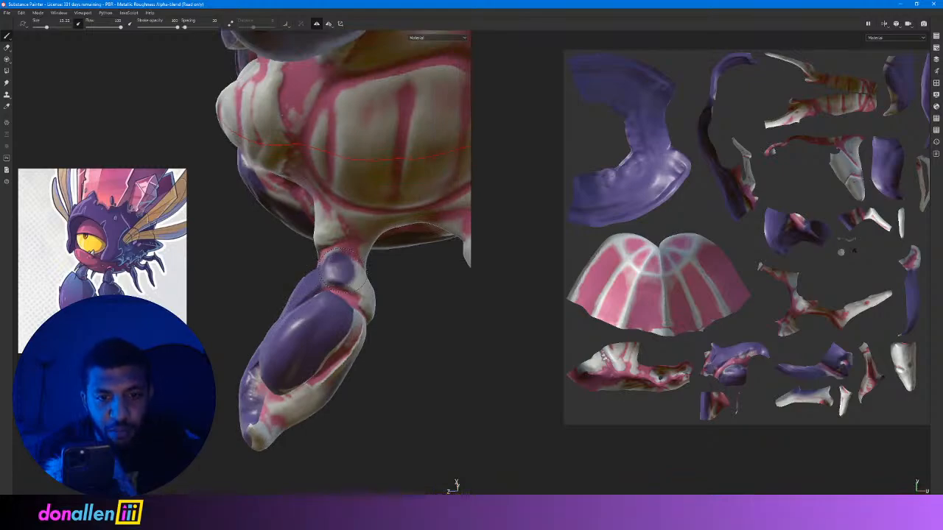
Enlarge the brush to about 42 and paint the small rear legs purple, touching up the claw behind them.
{"action": "mouse_move", "coordinate": [366, 331]}
{"action": "left_mouse_down", "text": "alt"}
{"action": "mouse_move", "coordinate": [356, 287]}
{"action": "mouse_move", "coordinate": [286, 267]}
{"action": "mouse_move", "coordinate": [349, 306]}
{"action": "mouse_move", "coordinate": [289, 254]}
{"action": "mouse_move", "coordinate": [339, 313]}
{"action": "left_mouse_up", "text": "alt"}
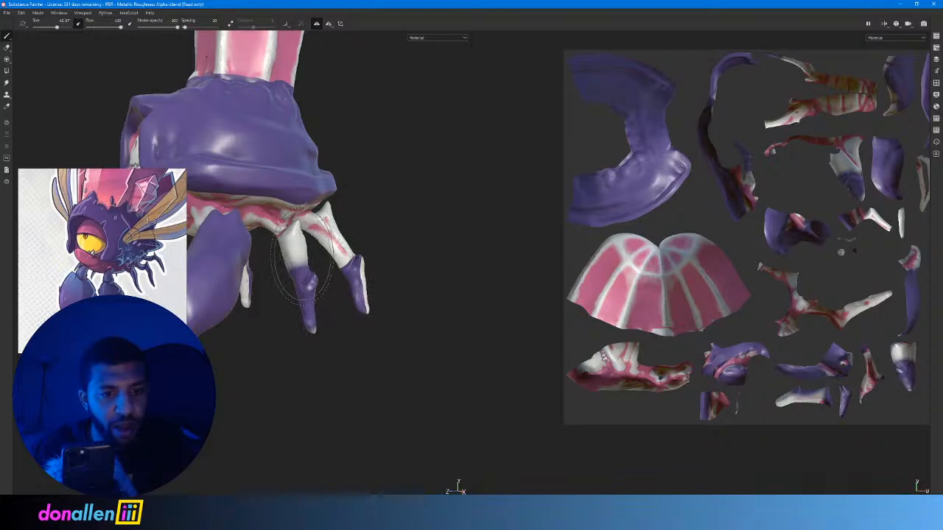
{"action": "mouse_move", "coordinate": [303, 263]}
{"action": "left_mouse_down"}
{"action": "mouse_move", "coordinate": [346, 246]}
{"action": "mouse_move", "coordinate": [302, 288]}
{"action": "left_mouse_up"}
{"action": "mouse_move", "coordinate": [230, 291]}
{"action": "left_mouse_down", "text": "alt"}
{"action": "mouse_move", "coordinate": [214, 277]}
{"action": "mouse_move", "coordinate": [221, 252]}
{"action": "left_mouse_up", "text": "alt"}
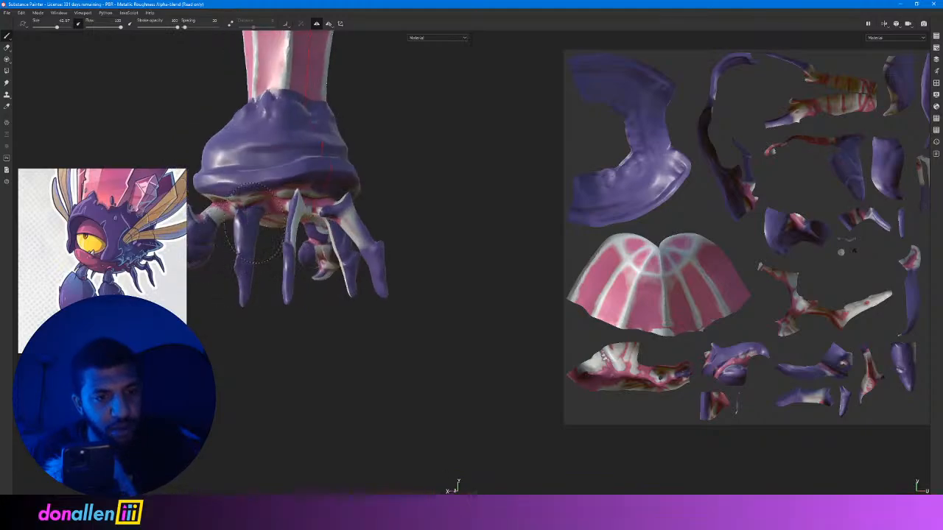
{"action": "left_click_drag", "start_coordinate": [255, 224], "coordinate": [278, 251], "text": "alt"}
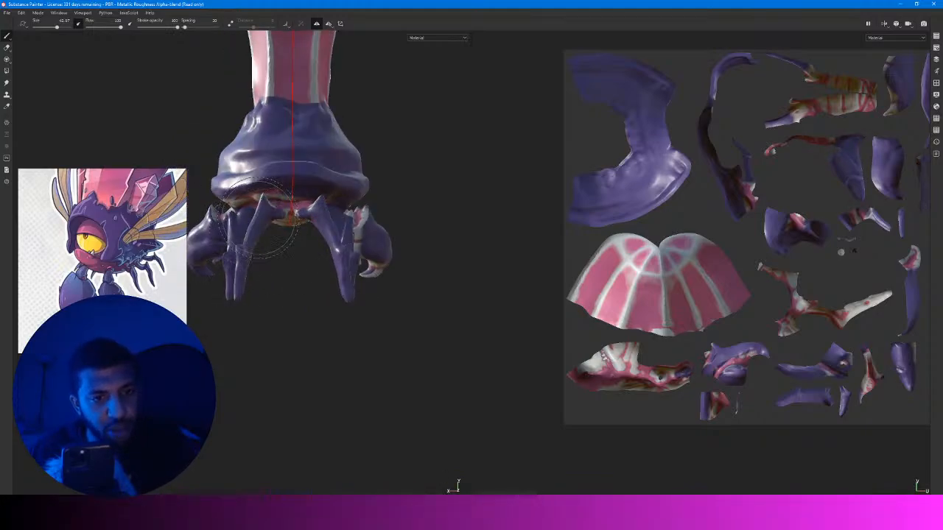
{"action": "mouse_move", "coordinate": [362, 247]}
{"action": "left_mouse_down", "text": "alt"}
{"action": "mouse_move", "coordinate": [341, 274]}
{"action": "mouse_move", "coordinate": [355, 301]}
{"action": "left_mouse_up", "text": "alt"}
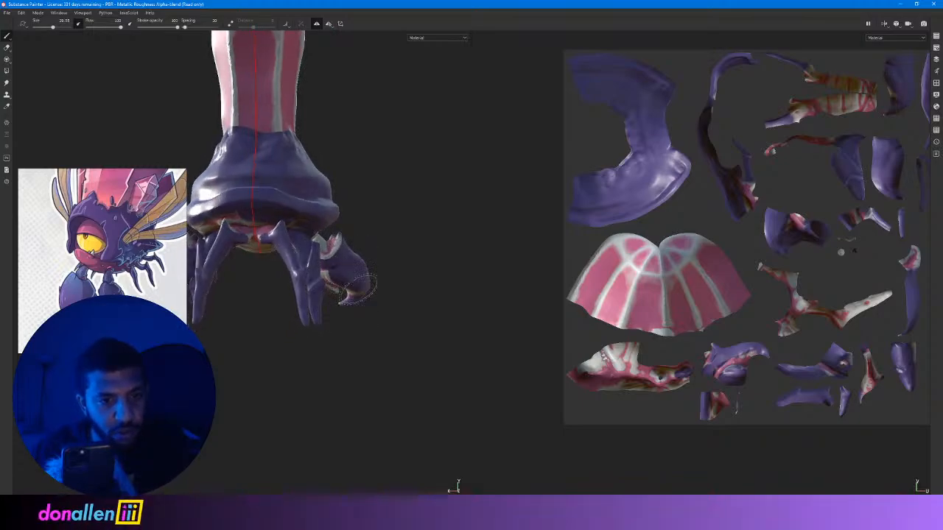
Check the purple coverage on the shell, claws and legs from the front and sides against the concept art.
{"action": "left_click_drag", "start_coordinate": [311, 246], "coordinate": [515, 250], "text": "alt"}
{"action": "mouse_move", "coordinate": [269, 236]}
{"action": "left_mouse_down", "text": "alt"}
{"action": "mouse_move", "coordinate": [332, 269]}
{"action": "mouse_move", "coordinate": [380, 273]}
{"action": "mouse_move", "coordinate": [336, 244]}
{"action": "mouse_move", "coordinate": [361, 263]}
{"action": "mouse_move", "coordinate": [494, 257]}
{"action": "mouse_move", "coordinate": [384, 251]}
{"action": "mouse_move", "coordinate": [501, 257]}
{"action": "mouse_move", "coordinate": [376, 254]}
{"action": "mouse_move", "coordinate": [393, 228]}
{"action": "left_mouse_up", "text": "alt"}
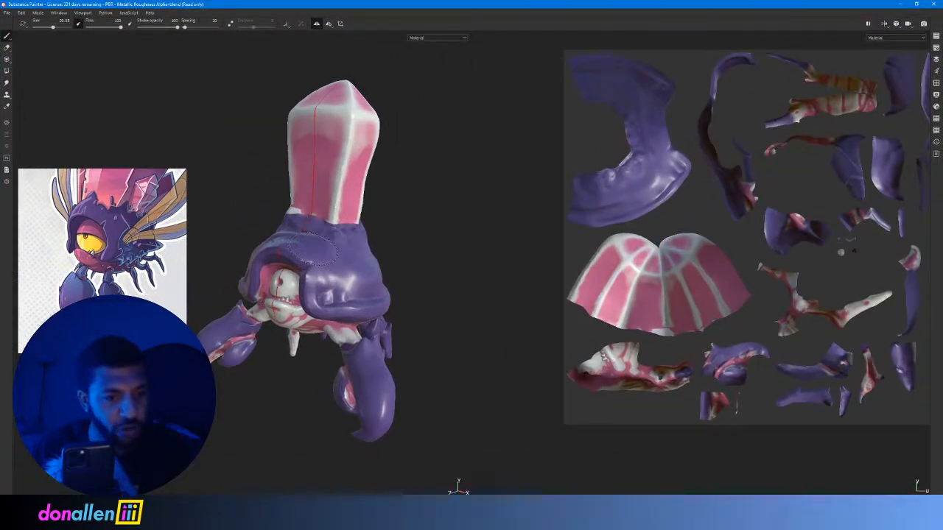
{"action": "left_click_drag", "start_coordinate": [314, 249], "coordinate": [321, 252], "text": "alt"}
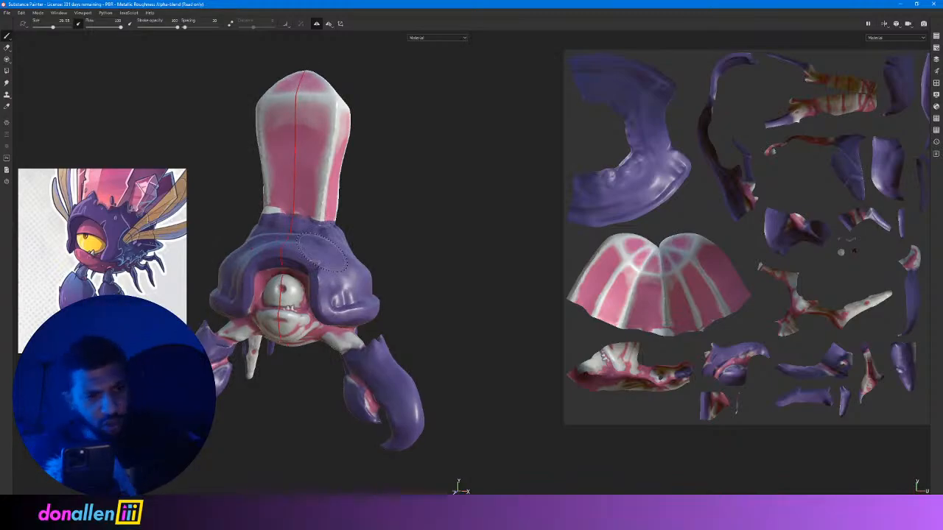
{"action": "mouse_move", "coordinate": [347, 188]}
{"action": "left_mouse_down", "text": "alt"}
{"action": "mouse_move", "coordinate": [280, 185]}
{"action": "mouse_move", "coordinate": [263, 215]}
{"action": "mouse_move", "coordinate": [406, 216]}
{"action": "mouse_move", "coordinate": [267, 207]}
{"action": "mouse_move", "coordinate": [195, 152]}
{"action": "left_mouse_up", "text": "alt"}
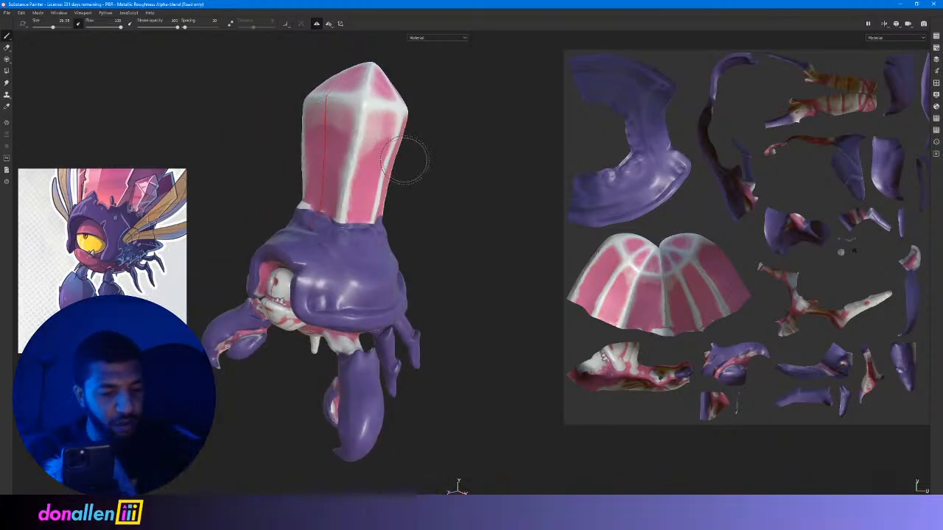
Restore the interface panels and place the concept art beside the model, reframed to show the body and claws.
{"action": "key", "text": "Tab"}
{"action": "left_click_drag", "start_coordinate": [126, 278], "coordinate": [233, 166]}
{"action": "middle_click_drag", "start_coordinate": [233, 166], "coordinate": [202, 192]}
{"action": "left_click_drag", "start_coordinate": [291, 241], "coordinate": [257, 243]}
{"action": "scroll", "coordinate": [199, 168], "scroll_direction": "up", "scroll_amount": 3}
{"action": "scroll", "coordinate": [199, 168], "scroll_direction": "down", "scroll_amount": 2}
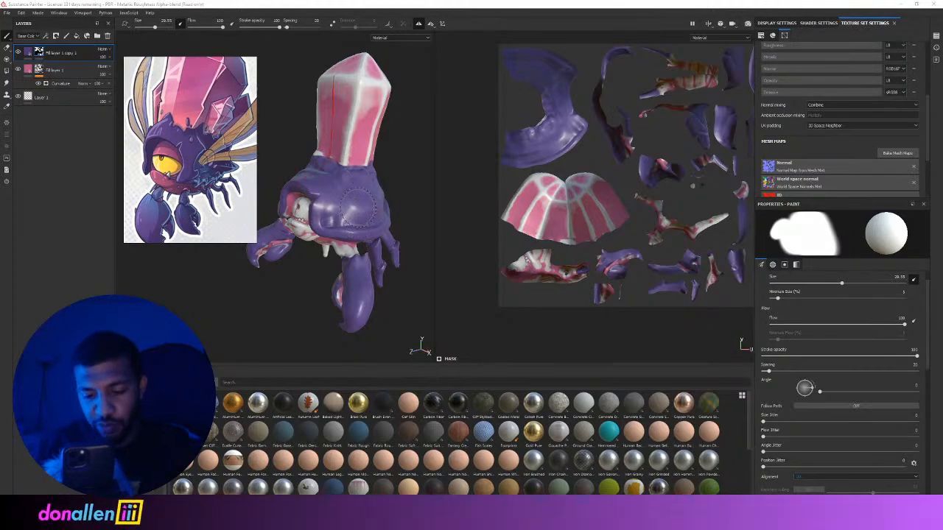
{"action": "left_click_drag", "start_coordinate": [356, 213], "coordinate": [360, 180], "text": "alt"}
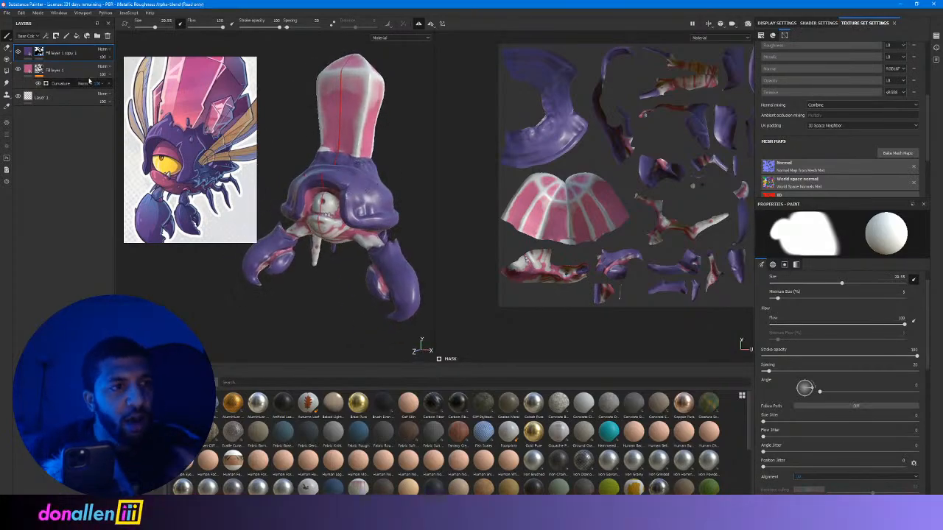
Add a fill layer beneath the pink layer and sample its base color from the yellow eye in the concept art.
{"action": "left_click", "coordinate": [76, 36]}
{"action": "left_click_drag", "start_coordinate": [28, 54], "coordinate": [29, 104]}
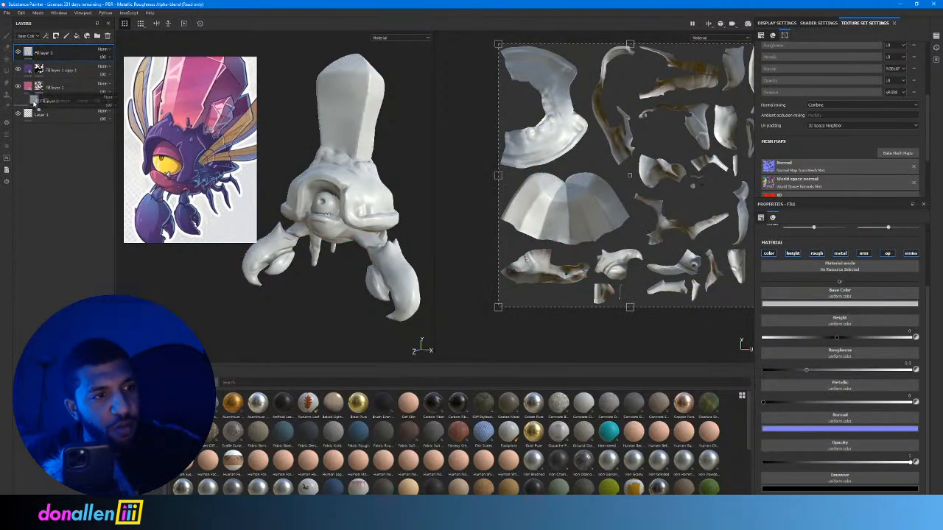
{"action": "left_click", "coordinate": [817, 305]}
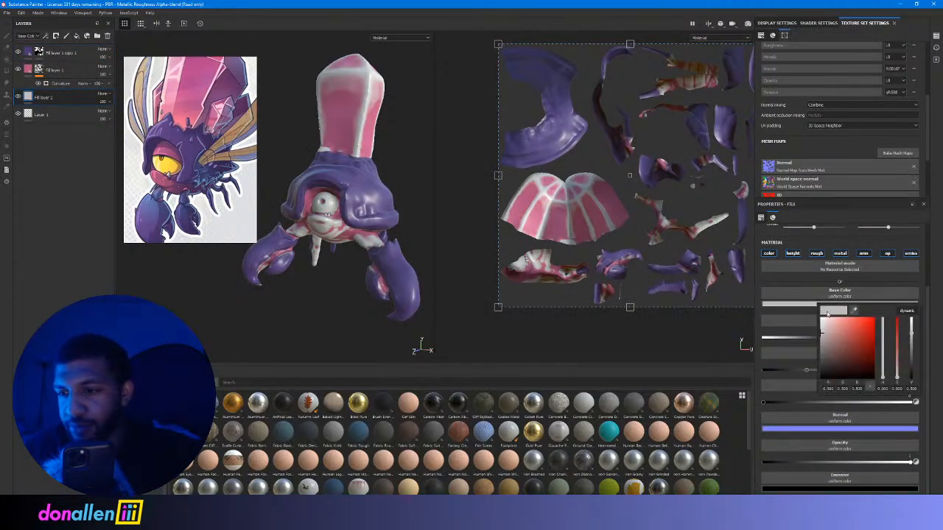
{"action": "left_click", "coordinate": [854, 311]}
{"action": "left_click", "coordinate": [258, 211]}
{"action": "left_click_drag", "start_coordinate": [852, 311], "coordinate": [168, 167]}
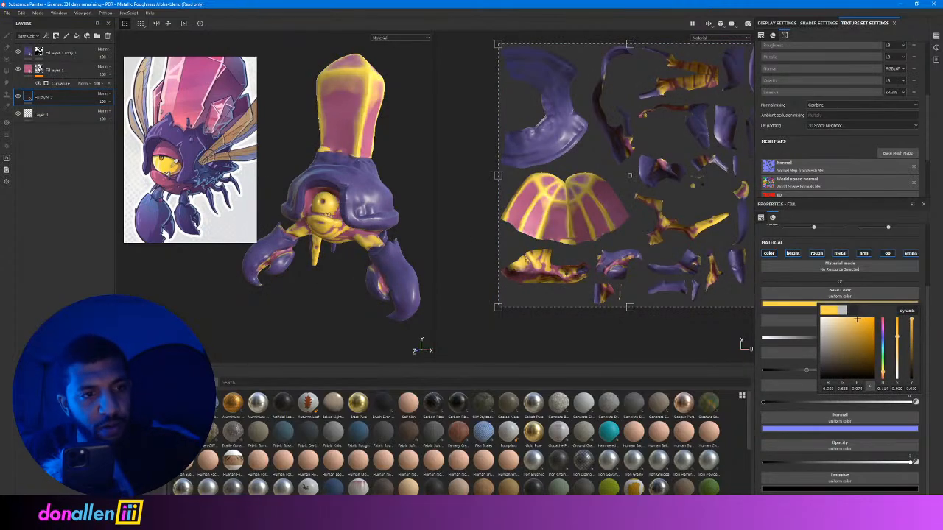
Add a black mask to the yellow fill layer and paint the crab's eyeball yellow with a reduced brush.
{"action": "right_click", "coordinate": [30, 95]}
{"action": "left_click", "coordinate": [63, 106]}
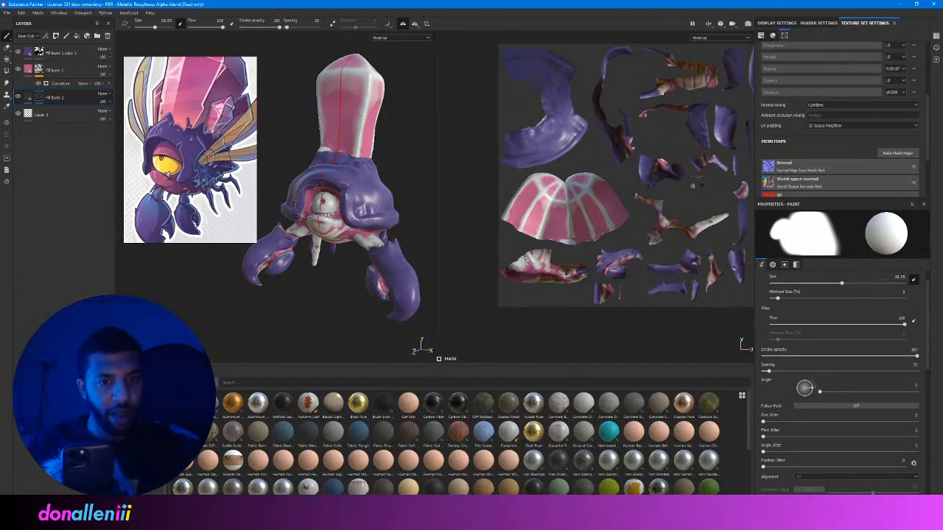
{"action": "right_click", "coordinate": [309, 197]}
{"action": "right_click_drag", "start_coordinate": [322, 147], "coordinate": [368, 177], "text": "alt"}
{"action": "mouse_move", "coordinate": [369, 176]}
{"action": "left_mouse_down", "text": "alt"}
{"action": "mouse_move", "coordinate": [352, 182]}
{"action": "mouse_move", "coordinate": [363, 178]}
{"action": "left_mouse_up", "text": "alt"}
{"action": "right_click_drag", "start_coordinate": [362, 178], "coordinate": [328, 177], "text": "alt"}
{"action": "left_click_drag", "start_coordinate": [335, 179], "coordinate": [344, 179], "text": "alt"}
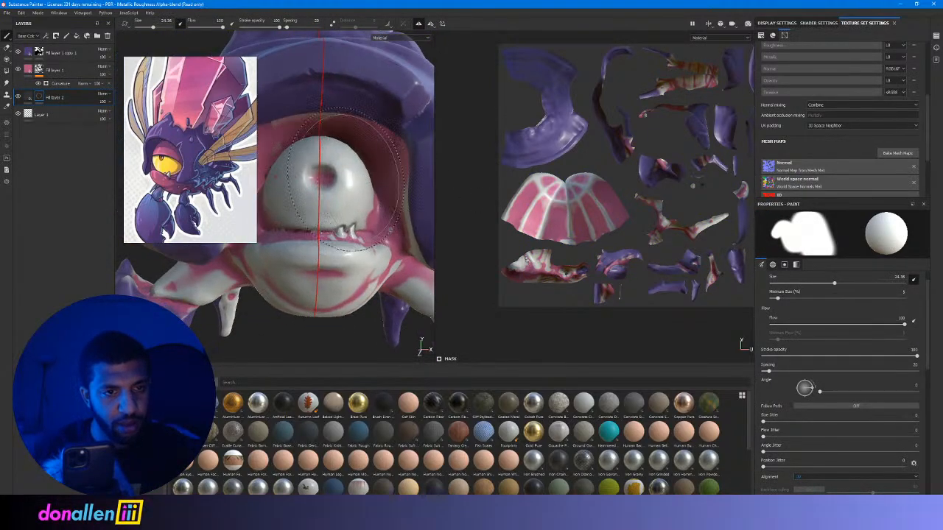
{"action": "right_click_drag", "start_coordinate": [345, 179], "coordinate": [330, 179], "text": "ctrl"}
{"action": "left_click_drag", "start_coordinate": [330, 179], "coordinate": [323, 178]}
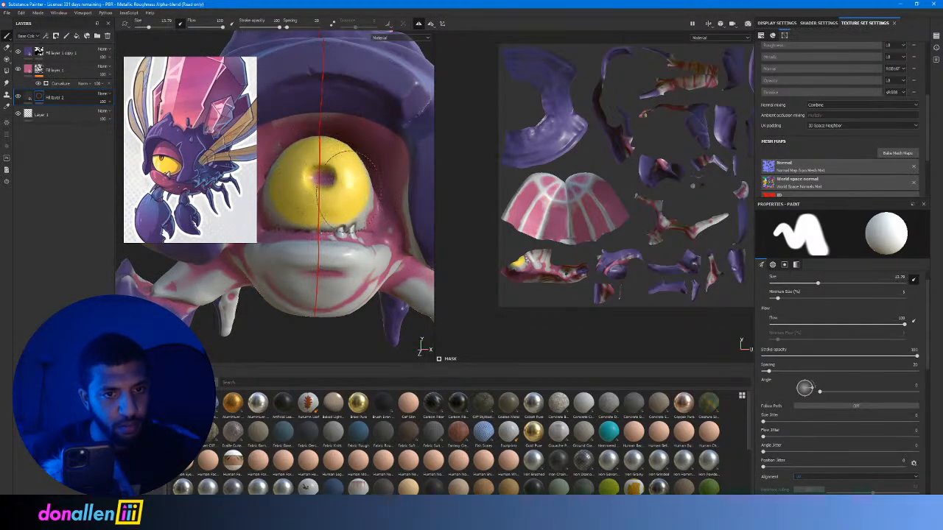
{"action": "left_click_drag", "start_coordinate": [353, 190], "coordinate": [315, 177], "text": "alt"}
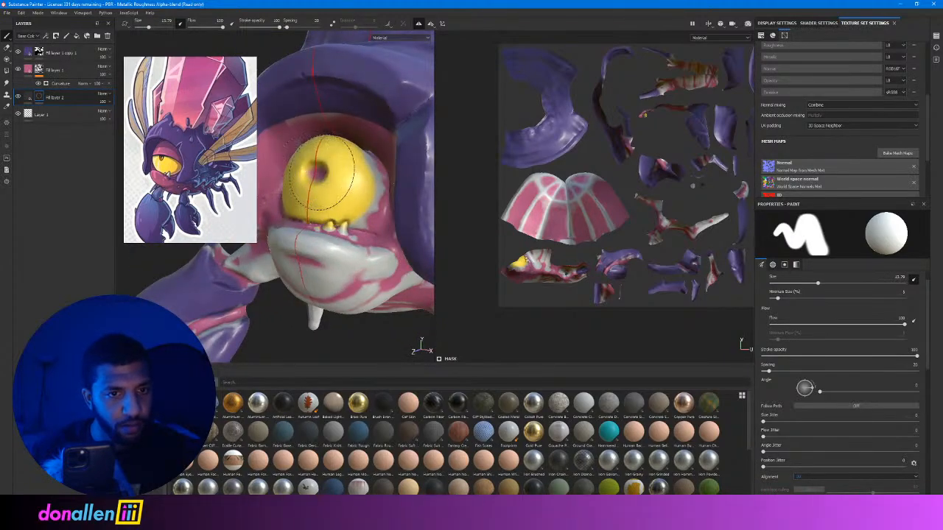
{"action": "right_click_drag", "start_coordinate": [319, 176], "coordinate": [303, 176], "text": "ctrl"}
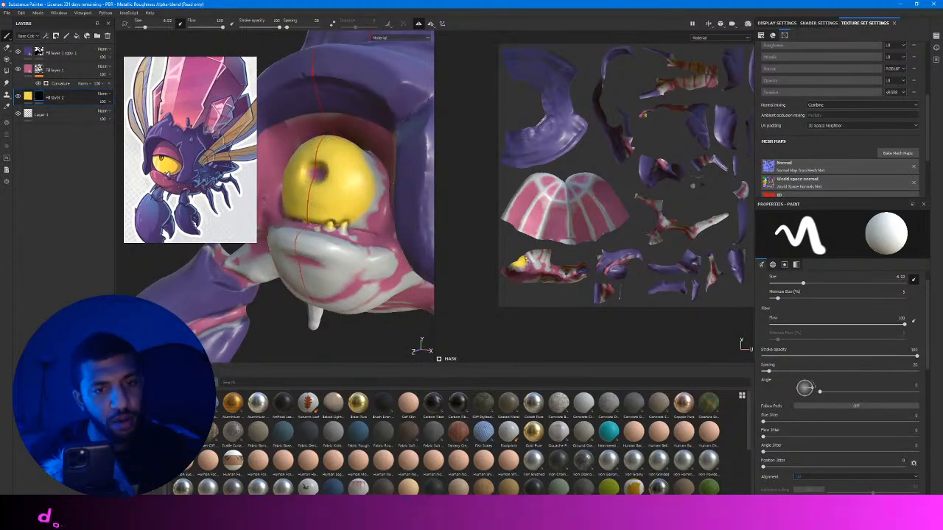
Move the pink fill layer below the yellow eye layer in the layer stack.
{"action": "scroll", "coordinate": [369, 136], "scroll_direction": "down", "scroll_amount": 2}
{"action": "mouse_move", "coordinate": [369, 135]}
{"action": "left_mouse_down", "text": "alt"}
{"action": "mouse_move", "coordinate": [345, 177]}
{"action": "mouse_move", "coordinate": [308, 129]}
{"action": "mouse_move", "coordinate": [305, 145]}
{"action": "left_mouse_up", "text": "alt"}
{"action": "left_click", "coordinate": [73, 70]}
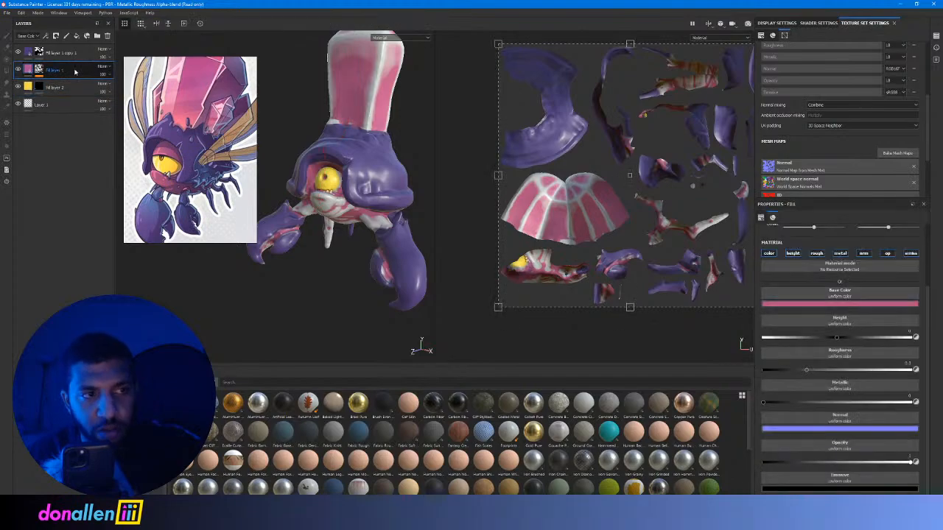
{"action": "left_click_drag", "start_coordinate": [76, 73], "coordinate": [71, 98]}
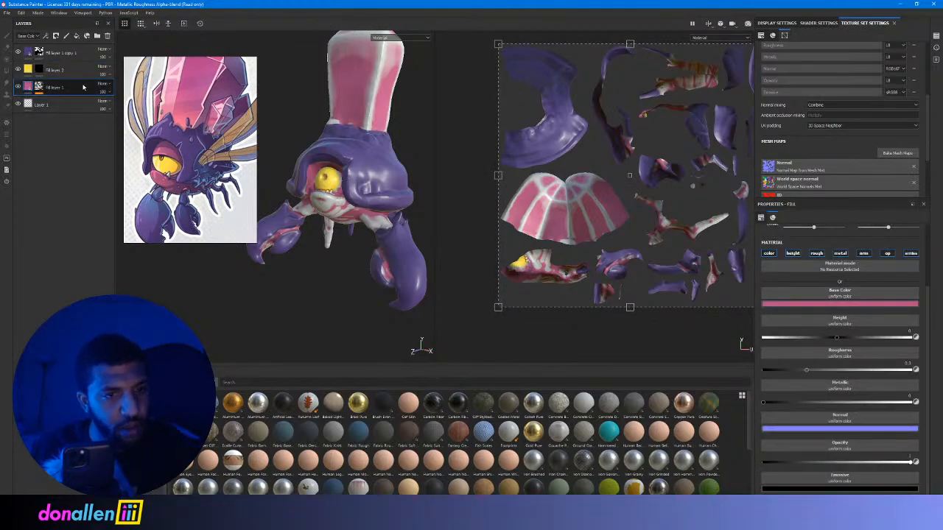
{"action": "mouse_move", "coordinate": [70, 91]}
{"action": "left_mouse_down"}
{"action": "mouse_move", "coordinate": [77, 52]}
{"action": "mouse_move", "coordinate": [73, 87]}
{"action": "left_mouse_up"}
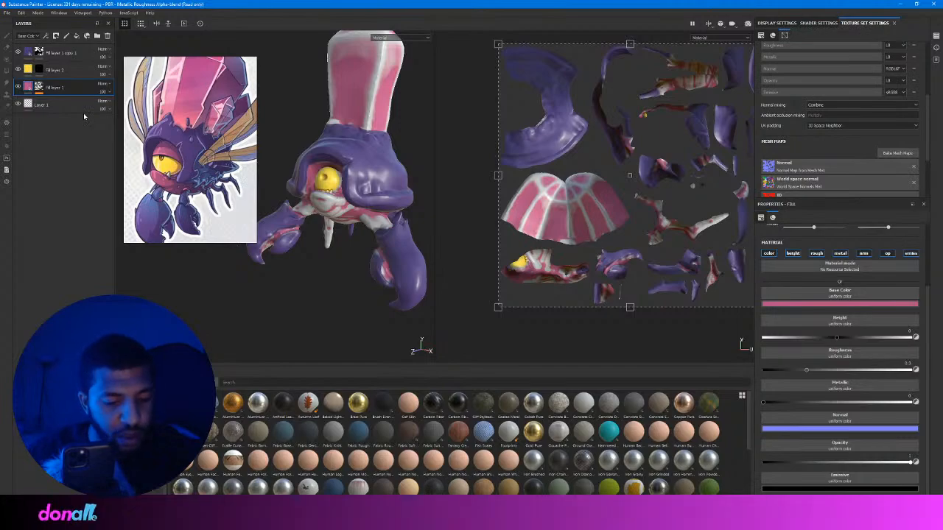
Duplicate the pink fill layer and sample the copy's base color from the dark purple around the eye in the concept art.
{"action": "key", "text": "ctrl+d"}
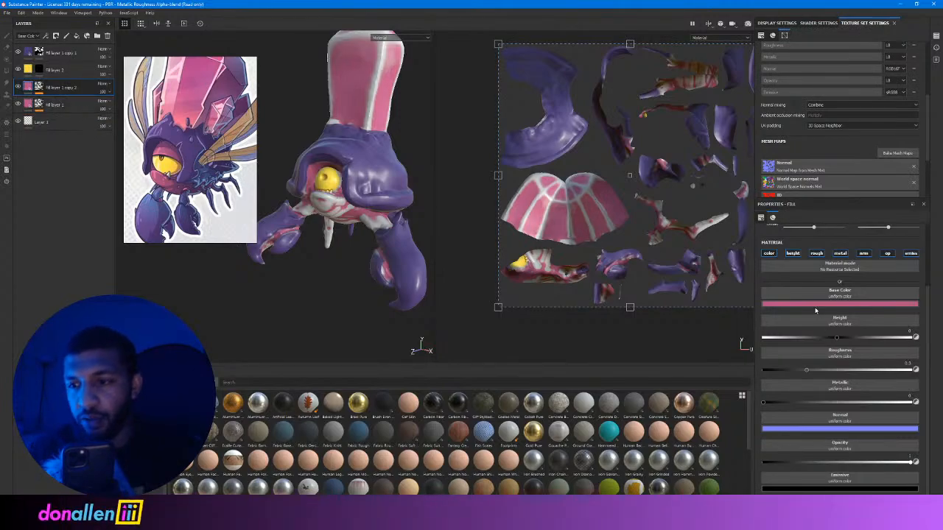
{"action": "left_click", "coordinate": [816, 305]}
{"action": "left_click_drag", "start_coordinate": [852, 315], "coordinate": [168, 145]}
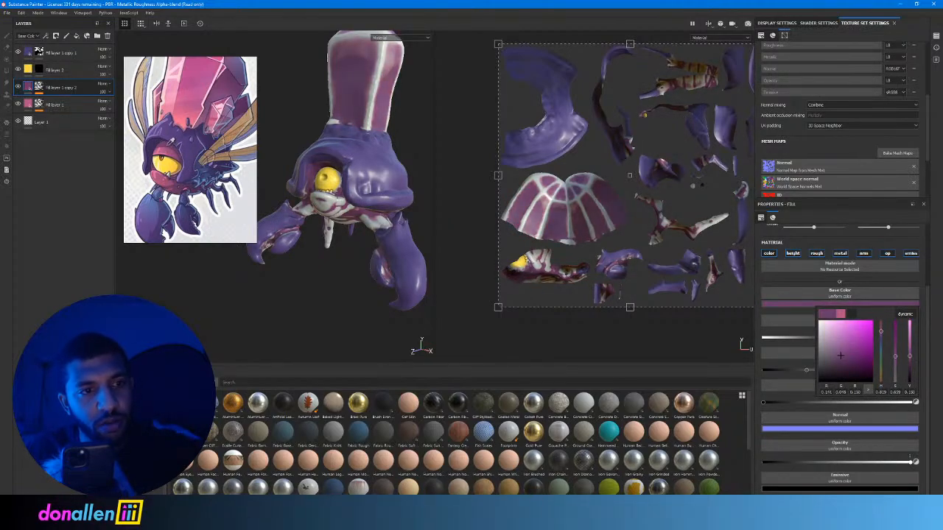
{"action": "left_click", "coordinate": [797, 278]}
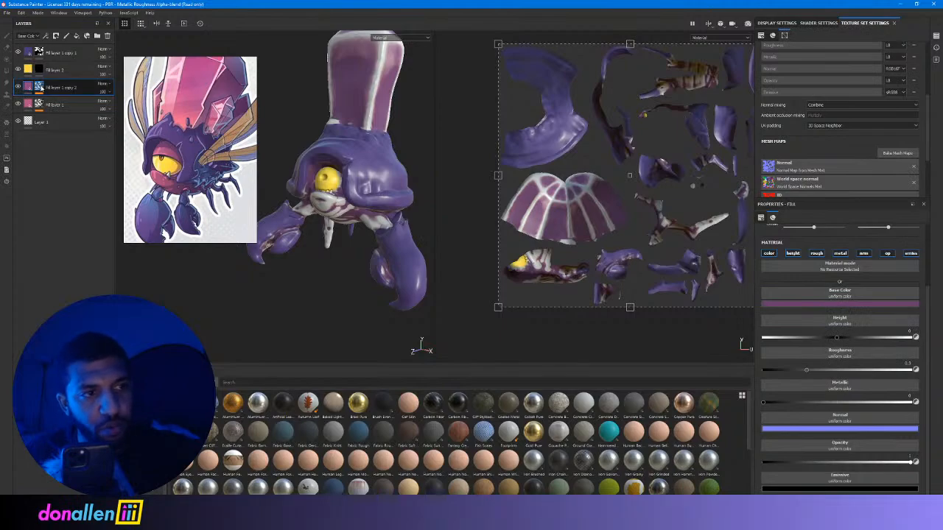
In the duplicate's Curvature generator, set Global Contrast to 0, Global Blur to 1 and Global Balance to about 0.76.
{"action": "left_click", "coordinate": [38, 86]}
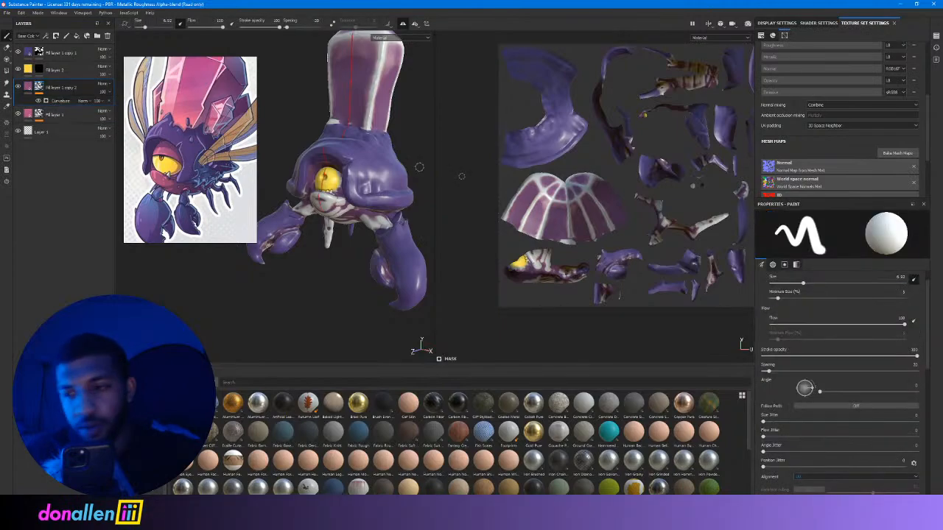
{"action": "left_click", "coordinate": [58, 101]}
{"action": "left_click_drag", "start_coordinate": [835, 294], "coordinate": [711, 315]}
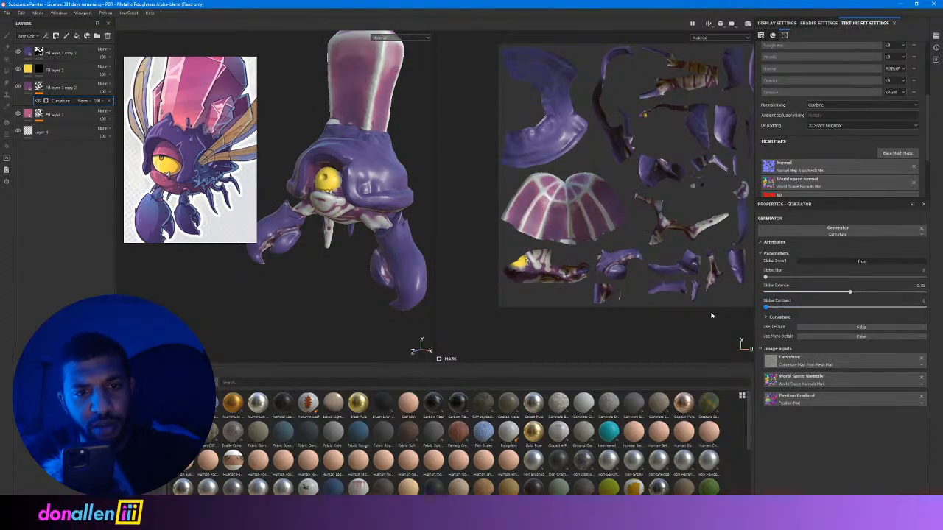
{"action": "left_click_drag", "start_coordinate": [811, 294], "coordinate": [886, 325]}
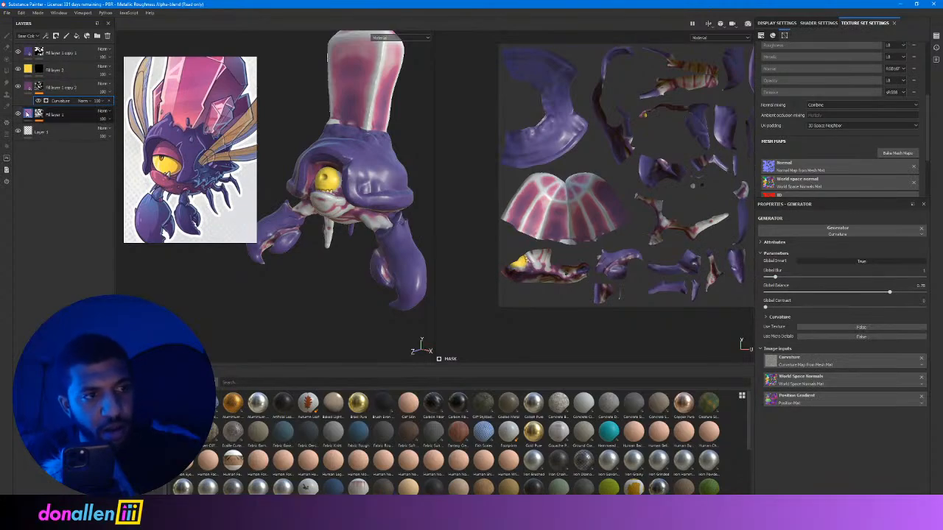
Set the original pink layer's Curvature generator to Global Blur about 4.38 and Global Balance 0.07, and check the model.
{"action": "left_click", "coordinate": [40, 115]}
{"action": "left_click", "coordinate": [94, 129]}
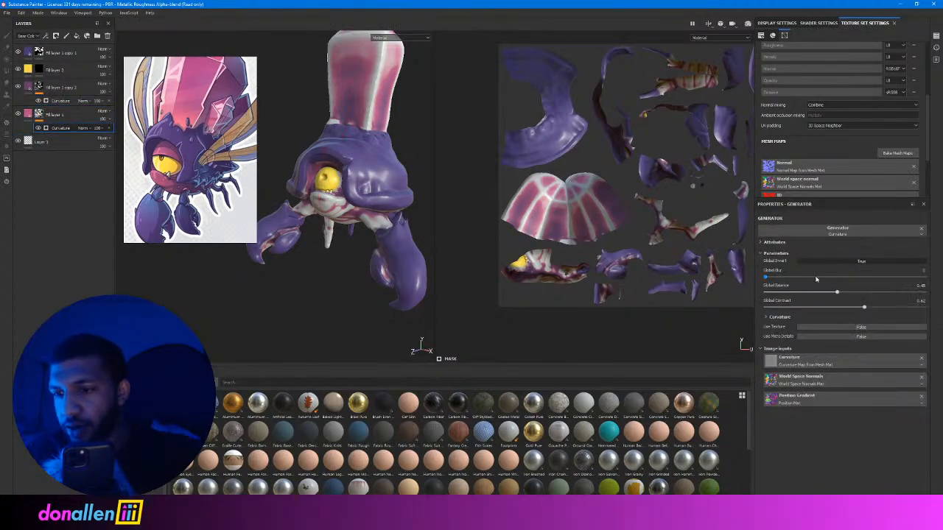
{"action": "left_click_drag", "start_coordinate": [838, 284], "coordinate": [779, 295]}
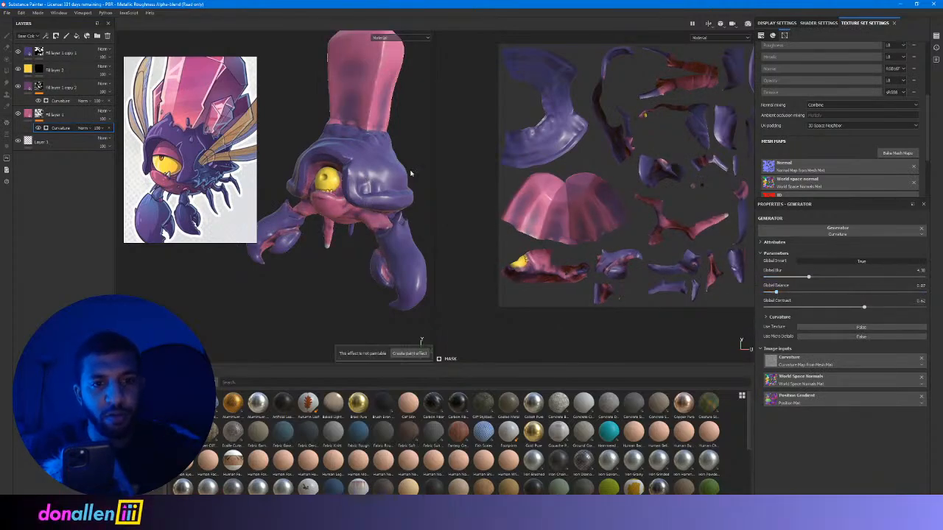
{"action": "left_click_drag", "start_coordinate": [400, 139], "coordinate": [376, 180], "text": "alt"}
{"action": "right_click_drag", "start_coordinate": [375, 180], "coordinate": [324, 166], "text": "alt"}
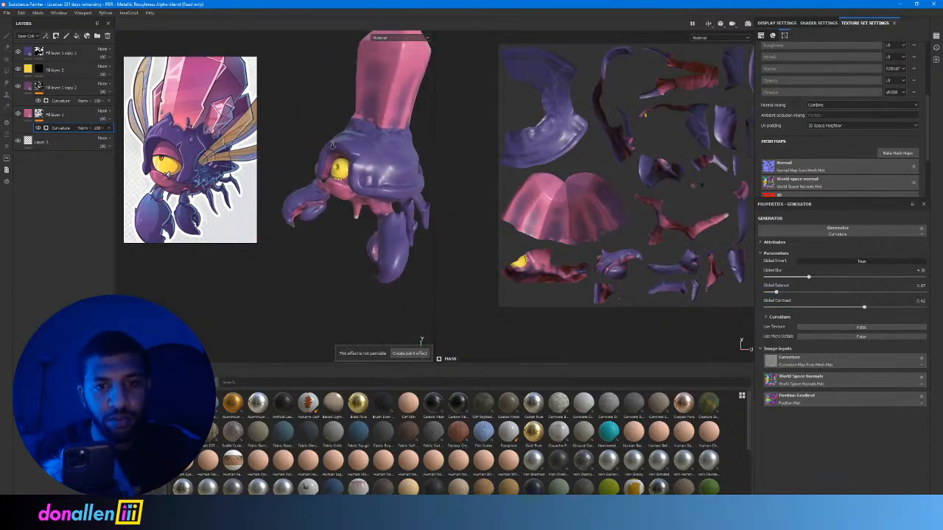
{"action": "middle_click_drag", "start_coordinate": [338, 168], "coordinate": [326, 193], "text": "alt"}
{"action": "left_click_drag", "start_coordinate": [339, 184], "coordinate": [308, 177], "text": "alt"}
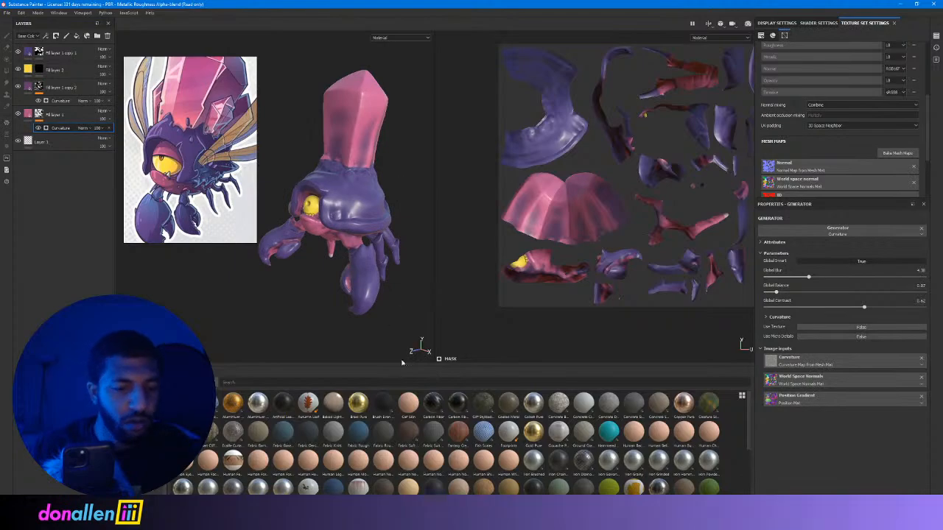
Apply the Cobalt Pure material as a new top layer and give it a black mask.
{"action": "left_click_drag", "start_coordinate": [463, 307], "coordinate": [363, 190]}
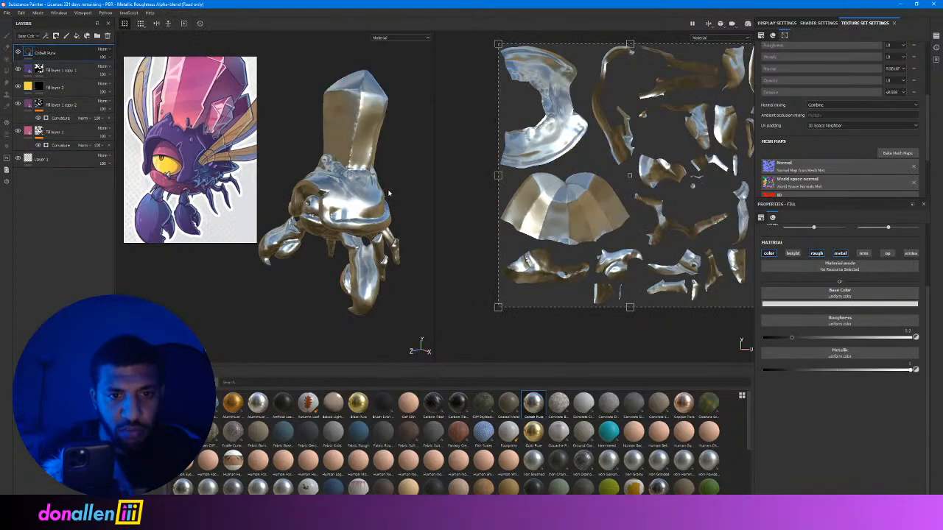
{"action": "middle_click_drag", "start_coordinate": [363, 191], "coordinate": [394, 200], "text": "alt"}
{"action": "left_click_drag", "start_coordinate": [394, 201], "coordinate": [369, 206], "text": "alt"}
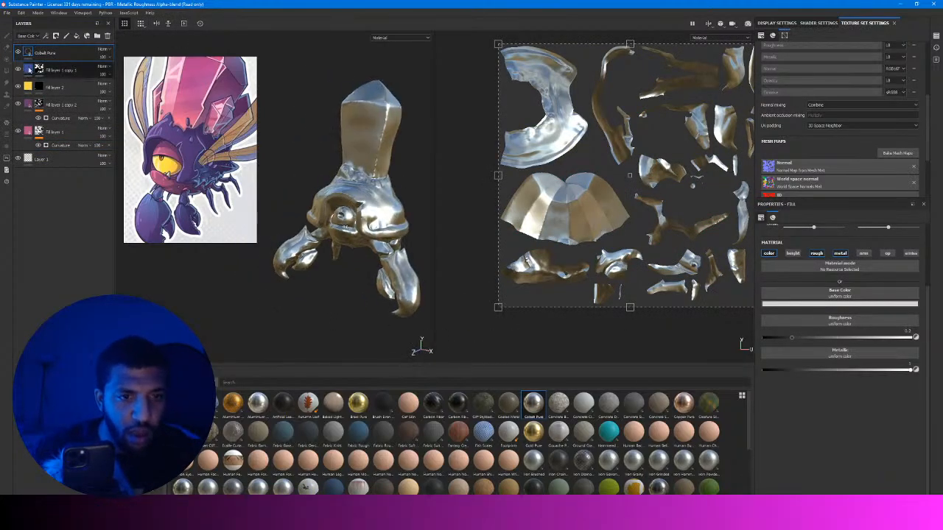
{"action": "right_click", "coordinate": [28, 50]}
{"action": "left_click", "coordinate": [58, 61]}
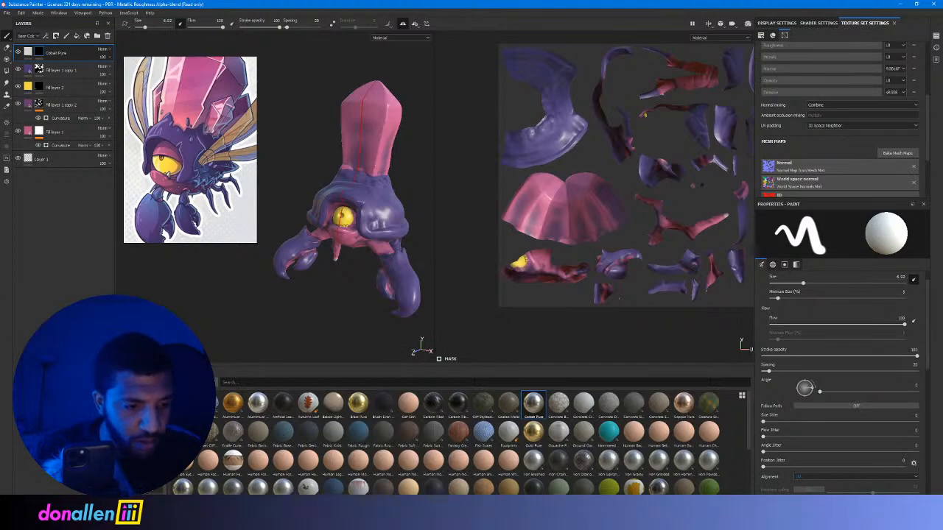
Find the Edges Strong smart mask and apply it to the Cobalt Pure layer's mask.
{"action": "scroll", "coordinate": [274, 478], "scroll_direction": "down", "scroll_amount": 3}
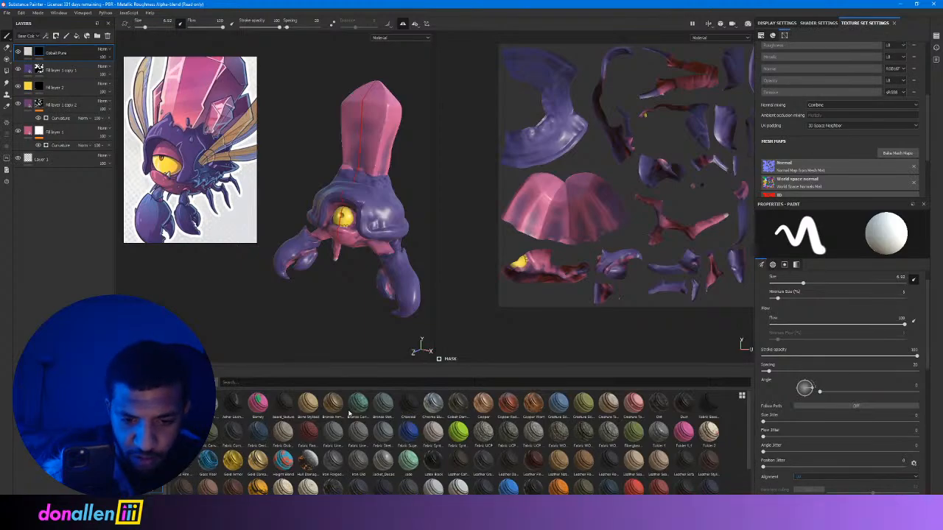
{"action": "scroll", "coordinate": [350, 414], "scroll_direction": "down", "scroll_amount": 5}
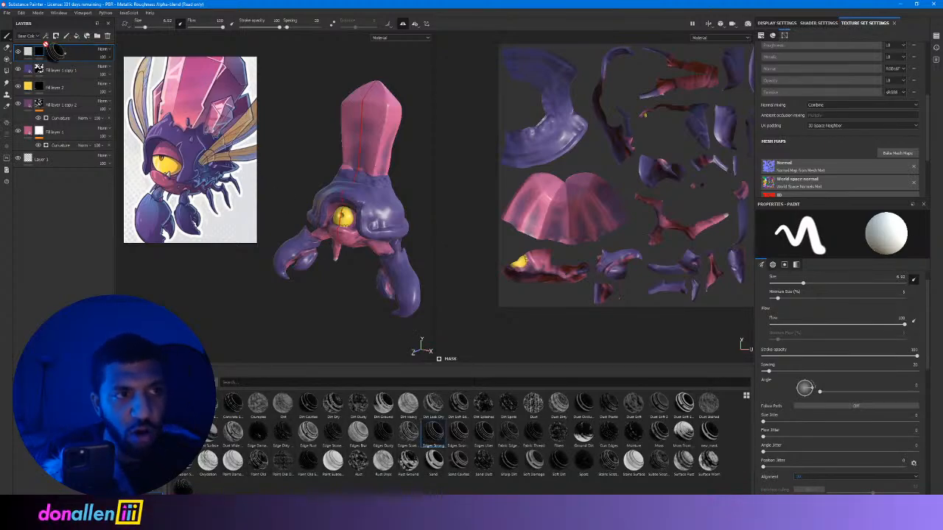
{"action": "left_click_drag", "start_coordinate": [38, 52], "coordinate": [39, 53]}
Hide the interface panels, widen the 3D view and examine the metallic edge wear on the shell, claws and legs from several sides.
{"action": "scroll", "coordinate": [399, 184], "scroll_direction": "down", "scroll_amount": 3}
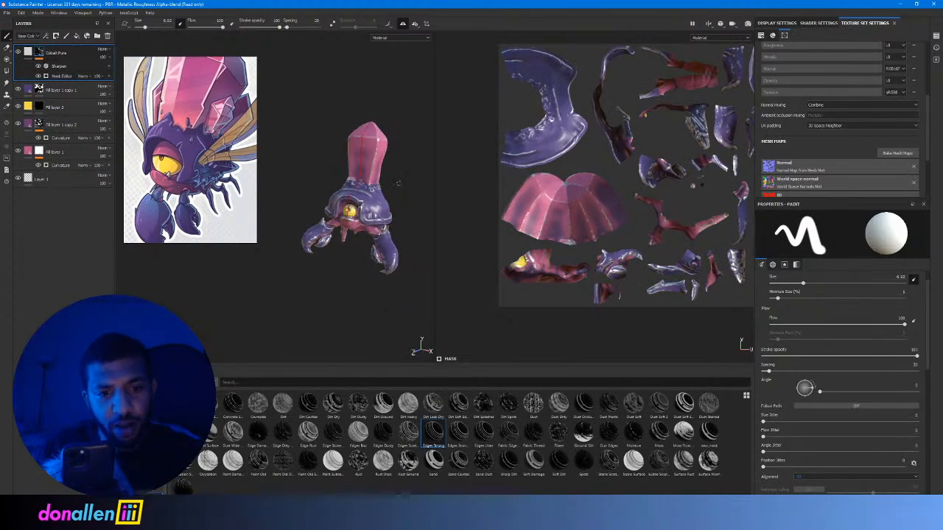
{"action": "scroll", "coordinate": [399, 185], "scroll_direction": "up", "scroll_amount": 5}
{"action": "scroll", "coordinate": [400, 182], "scroll_direction": "up", "scroll_amount": 2}
{"action": "left_click_drag", "start_coordinate": [399, 172], "coordinate": [368, 176], "text": "alt"}
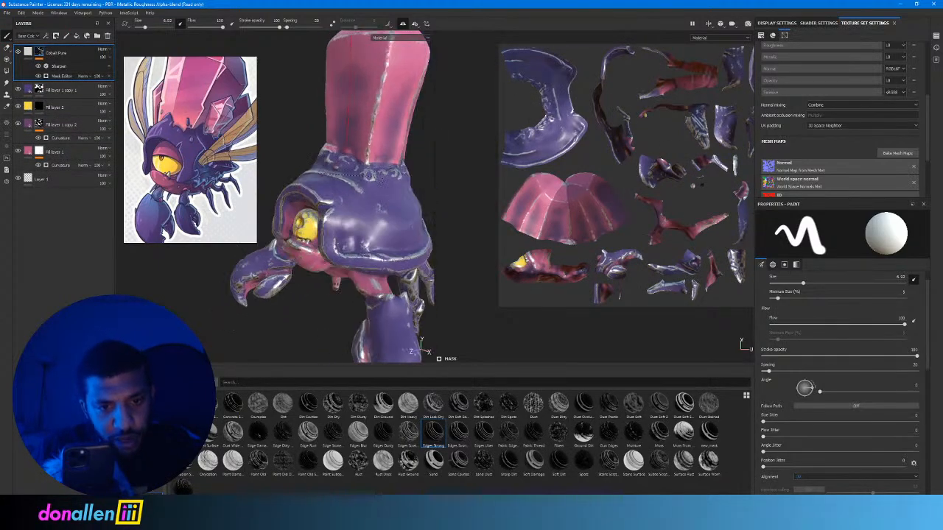
{"action": "right_click_drag", "start_coordinate": [369, 176], "coordinate": [339, 175], "text": "shift"}
{"action": "left_click_drag", "start_coordinate": [339, 176], "coordinate": [271, 131], "text": "alt"}
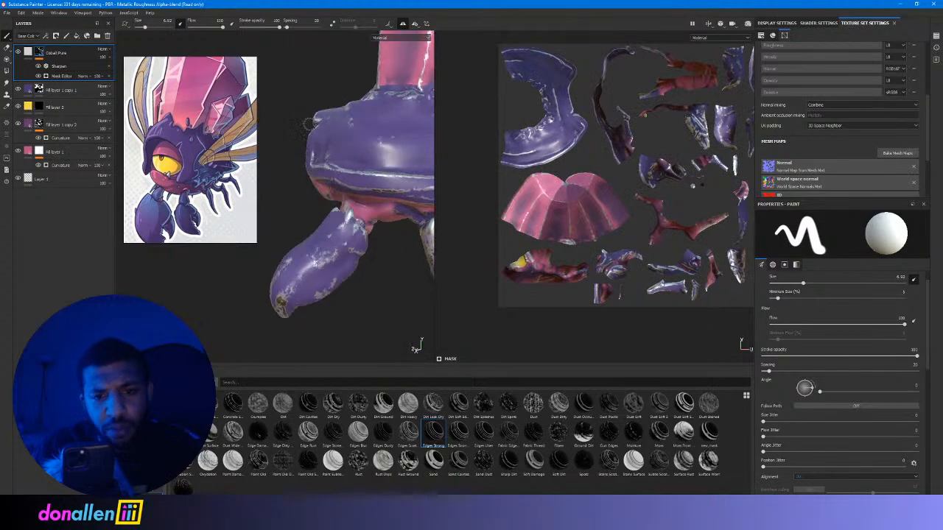
{"action": "left_click_drag", "start_coordinate": [427, 164], "coordinate": [386, 162], "text": "alt"}
{"action": "key", "text": "Tab"}
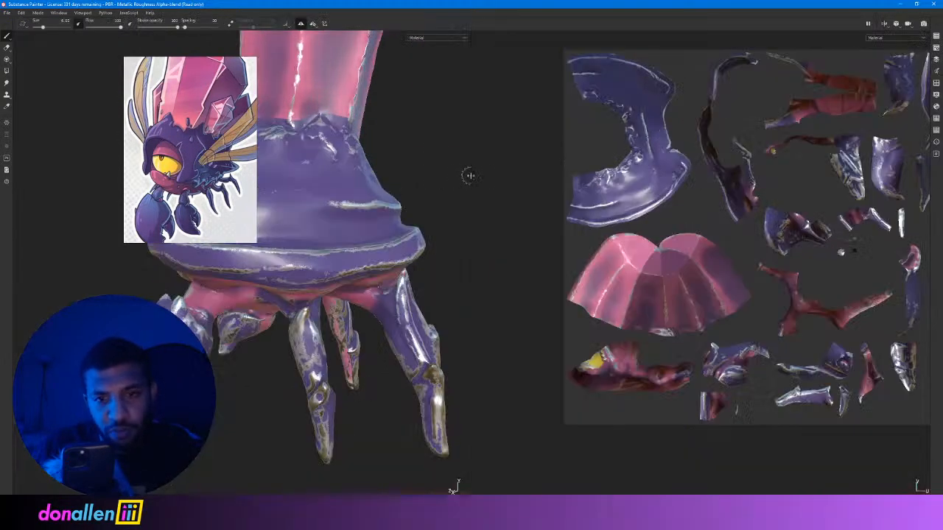
{"action": "left_click_drag", "start_coordinate": [473, 177], "coordinate": [634, 184]}
{"action": "right_click", "coordinate": [372, 194]}
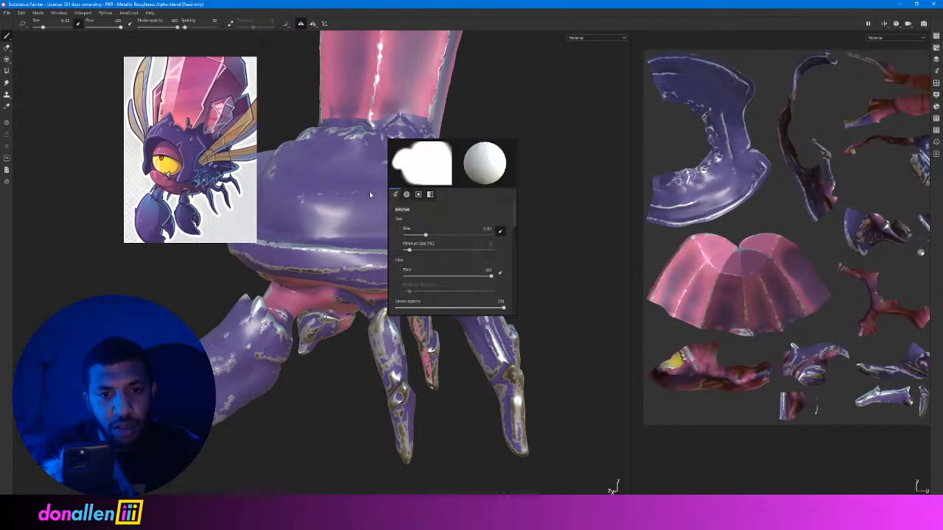
{"action": "left_click", "coordinate": [372, 194]}
{"action": "mouse_move", "coordinate": [486, 162]}
{"action": "left_mouse_down", "text": "alt"}
{"action": "mouse_move", "coordinate": [580, 218]}
{"action": "mouse_move", "coordinate": [506, 206]}
{"action": "mouse_move", "coordinate": [490, 189]}
{"action": "mouse_move", "coordinate": [463, 185]}
{"action": "mouse_move", "coordinate": [488, 162]}
{"action": "left_mouse_up", "text": "alt"}
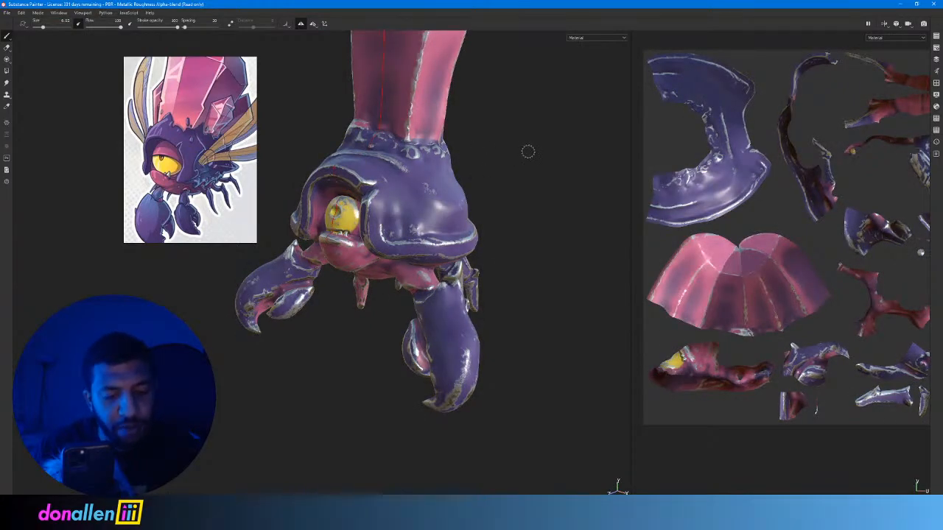
Restore the interface panels and turn off the color channel of the Cobalt Pure layer's fill.
{"action": "key", "text": "Tab"}
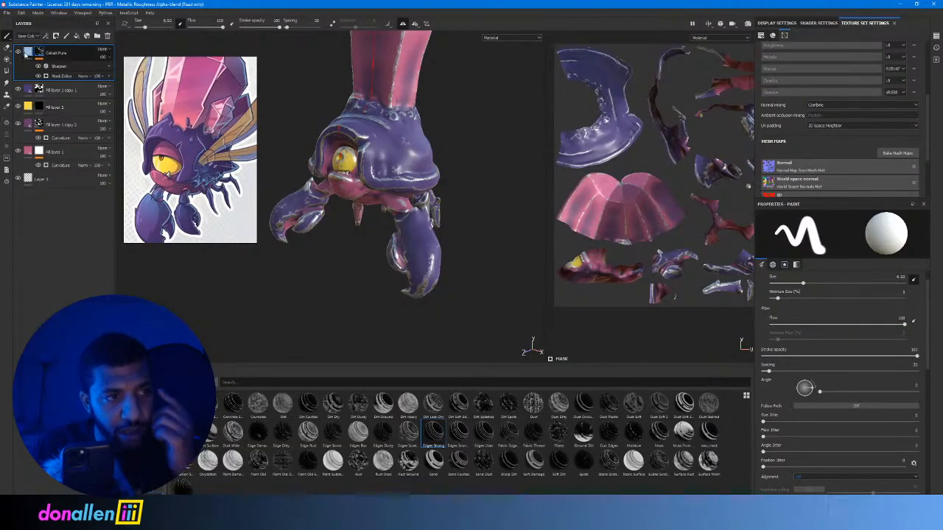
{"action": "left_click", "coordinate": [27, 53]}
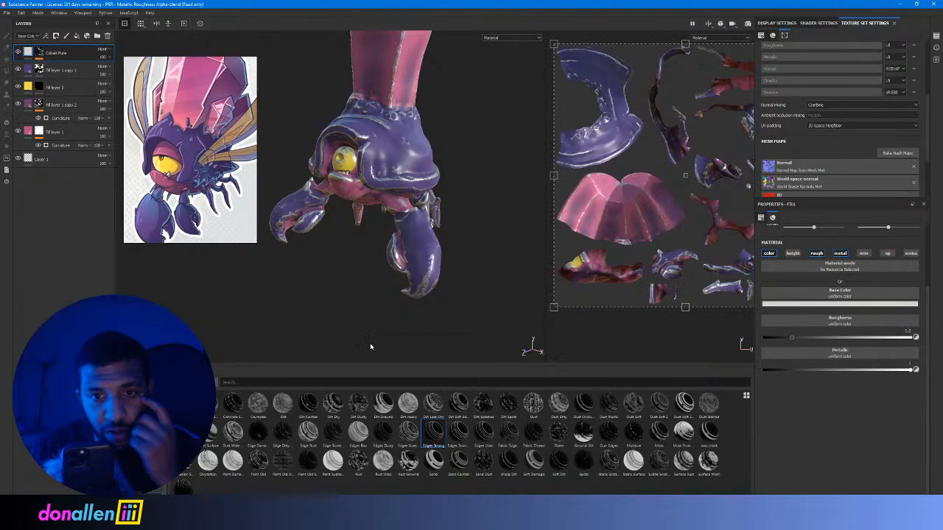
{"action": "left_click", "coordinate": [767, 253]}
{"action": "left_click", "coordinate": [770, 254]}
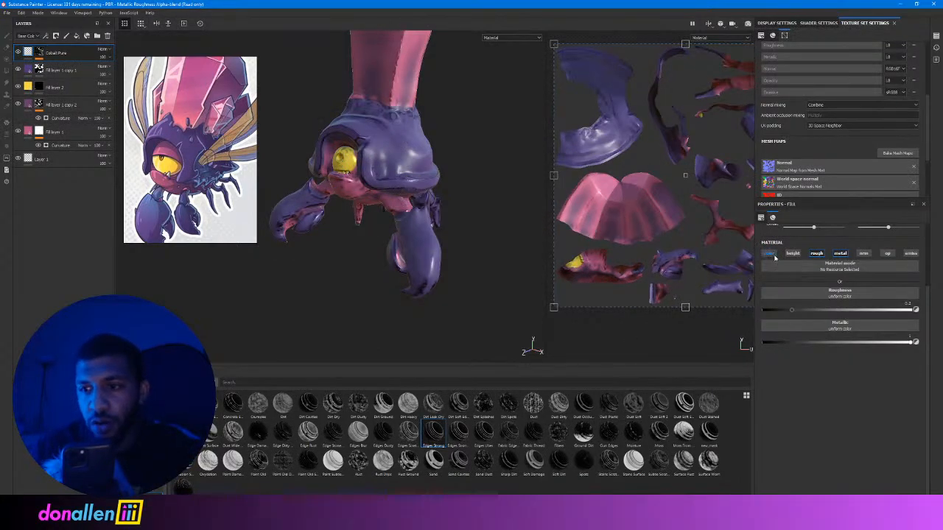
Turn the color channel of the Cobalt Pure fill back on and raise its roughness to about 0.31.
{"action": "left_click", "coordinate": [774, 255]}
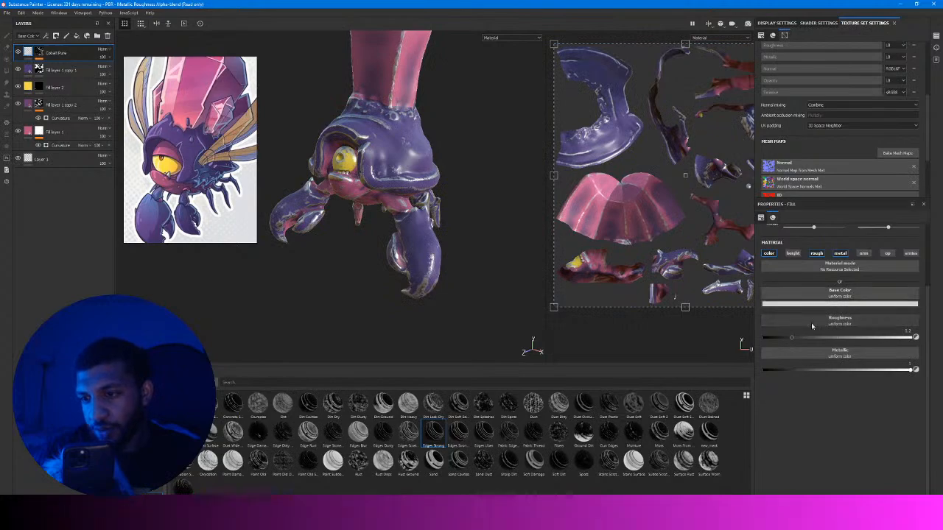
{"action": "mouse_move", "coordinate": [792, 338]}
{"action": "left_mouse_down"}
{"action": "mouse_move", "coordinate": [883, 338]}
{"action": "mouse_move", "coordinate": [764, 339]}
{"action": "mouse_move", "coordinate": [808, 338]}
{"action": "left_mouse_up"}
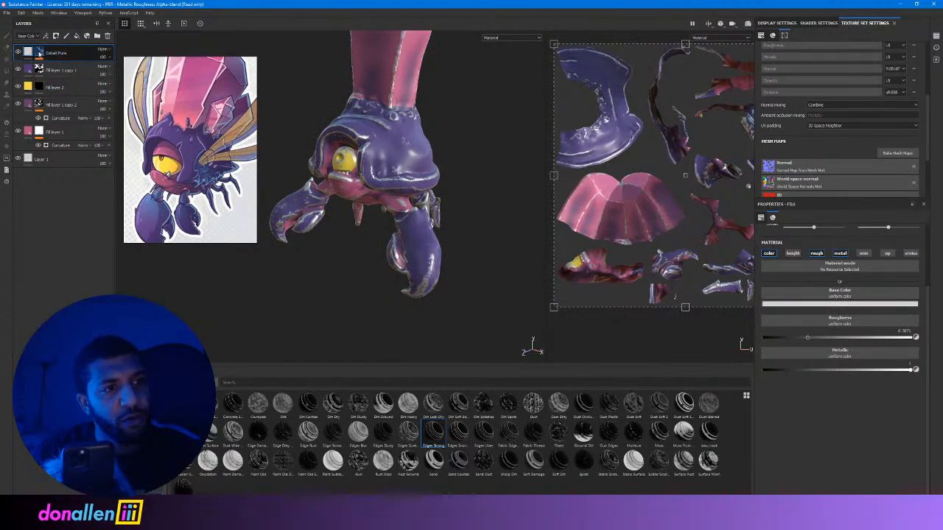
In the Cobalt Pure mask's Mask Editor, set global balance to 0.13 and global contrast to 0.29, keeping texture at 0.5.
{"action": "left_click", "coordinate": [40, 54]}
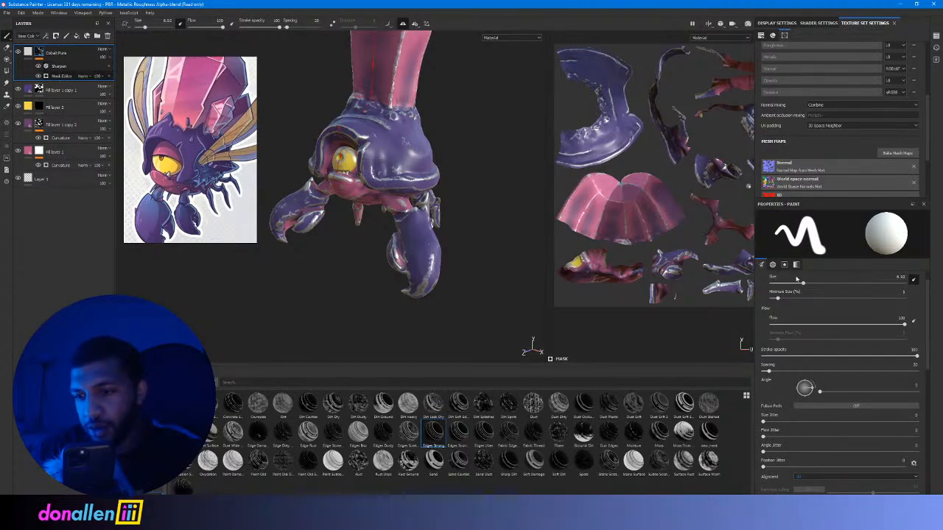
{"action": "left_click", "coordinate": [62, 76]}
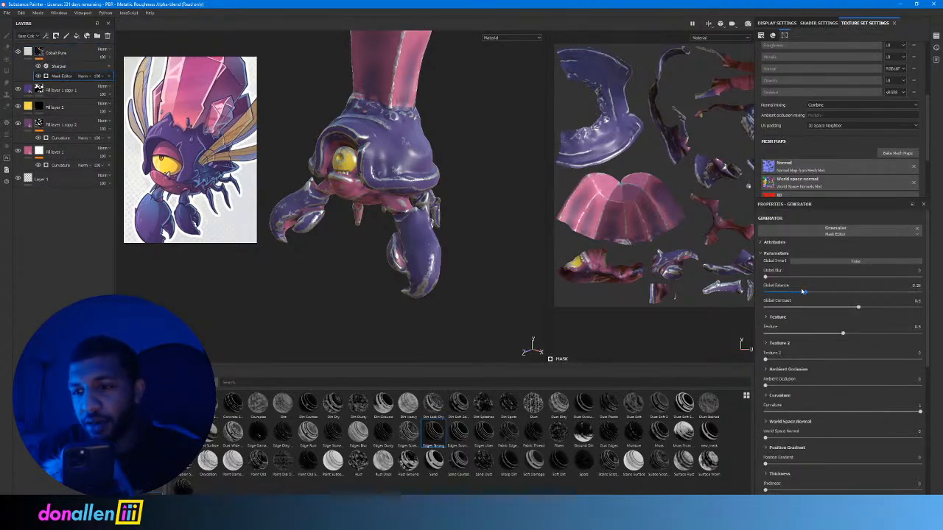
{"action": "left_click_drag", "start_coordinate": [803, 292], "coordinate": [905, 292]}
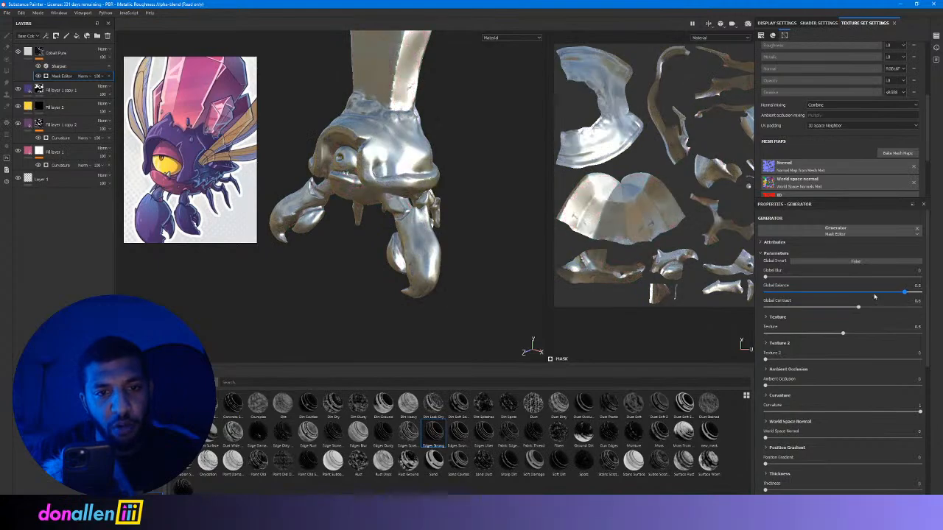
{"action": "left_click", "coordinate": [776, 292]}
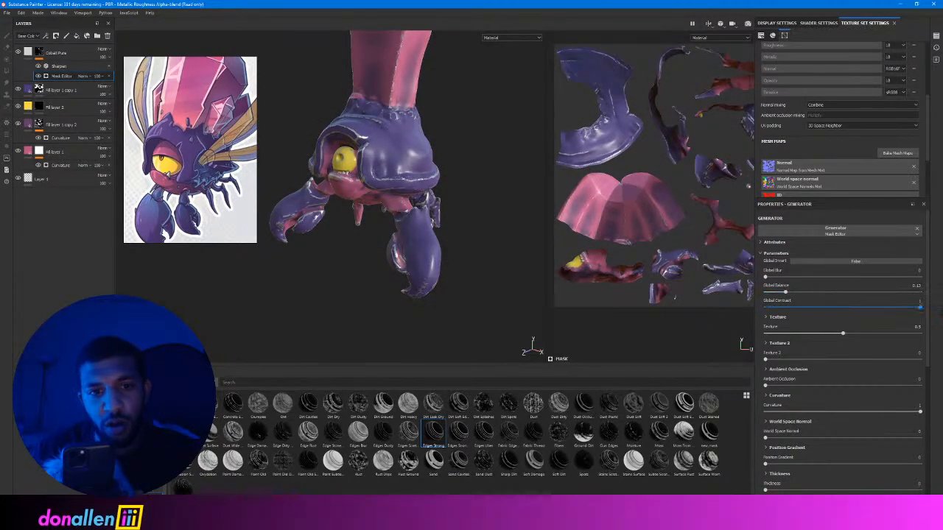
{"action": "left_click_drag", "start_coordinate": [843, 334], "coordinate": [865, 333]}
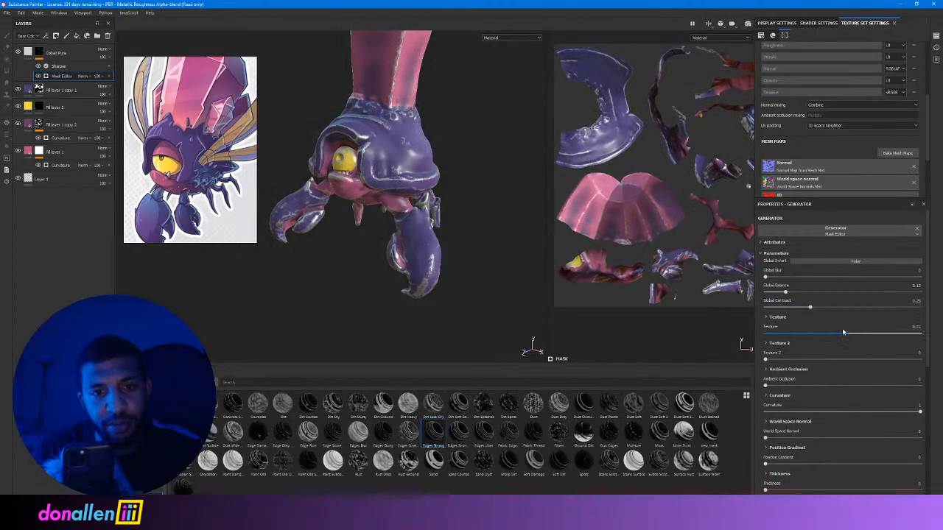
Examine the adjusted metallic edge wear on the shell, face and claws from close up and several angles.
{"action": "scroll", "coordinate": [414, 173], "scroll_direction": "up", "scroll_amount": 5}
{"action": "scroll", "coordinate": [415, 172], "scroll_direction": "down", "scroll_amount": 6}
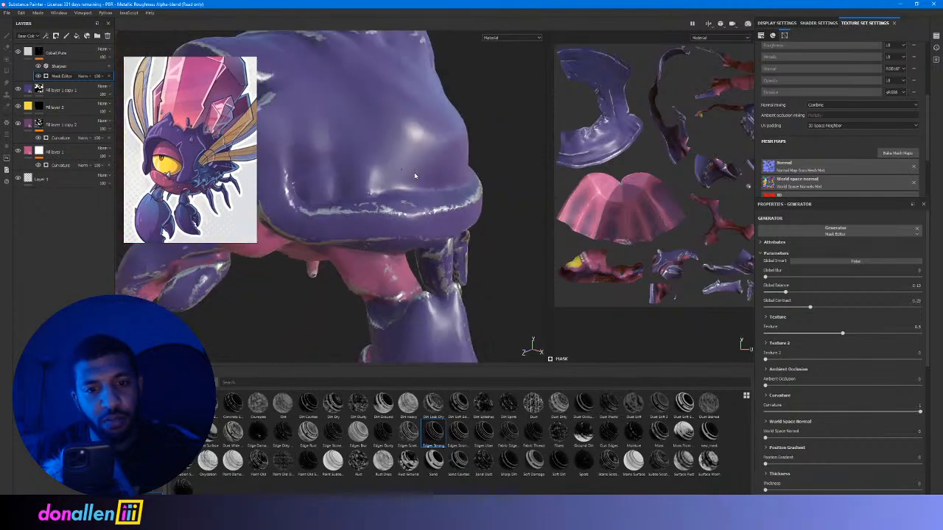
{"action": "left_click_drag", "start_coordinate": [415, 173], "coordinate": [442, 221], "text": "alt"}
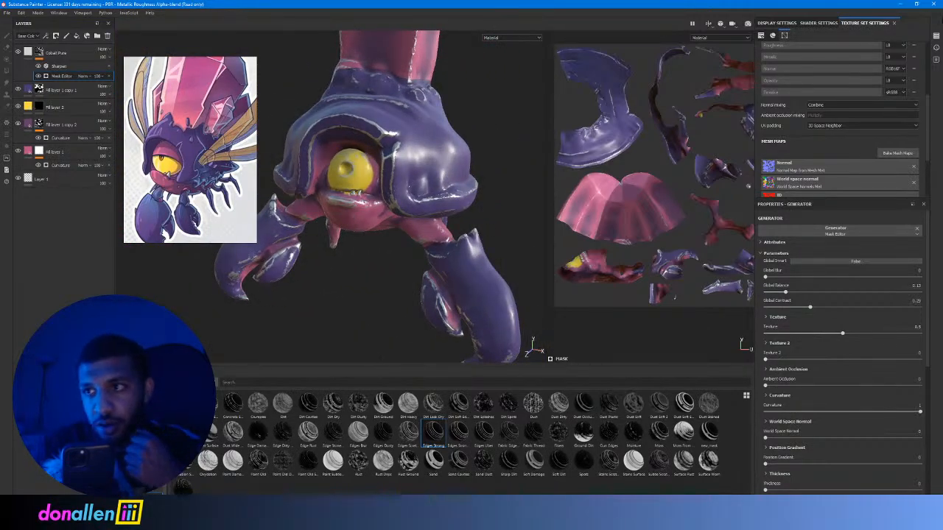
{"action": "mouse_move", "coordinate": [837, 6]}
{"action": "left_mouse_down"}
{"action": "mouse_move", "coordinate": [670, 8]}
{"action": "mouse_move", "coordinate": [700, 12]}
{"action": "mouse_move", "coordinate": [703, 0]}
{"action": "left_mouse_up"}
{"action": "left_click_drag", "start_coordinate": [450, 165], "coordinate": [401, 168], "text": "alt"}
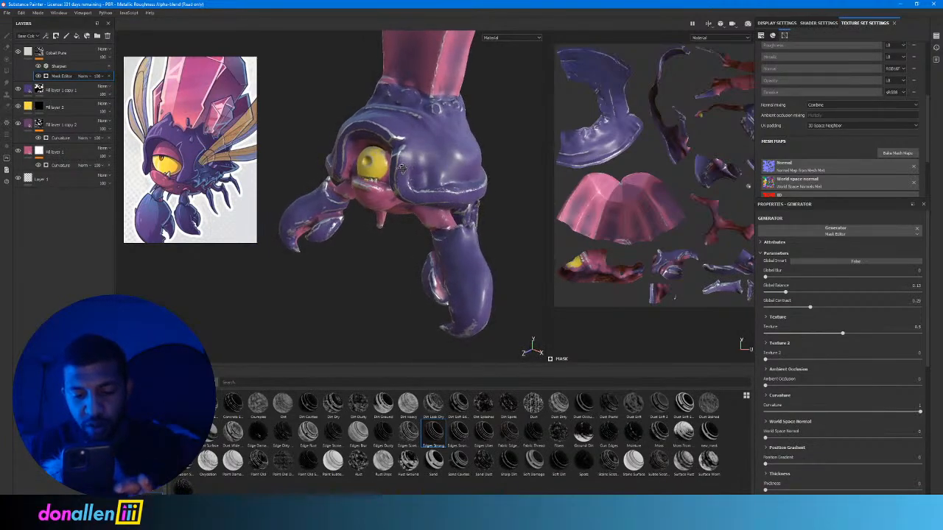
{"action": "mouse_move", "coordinate": [402, 168]}
{"action": "left_mouse_down", "text": "alt"}
{"action": "mouse_move", "coordinate": [480, 164]}
{"action": "mouse_move", "coordinate": [485, 150]}
{"action": "mouse_move", "coordinate": [432, 158]}
{"action": "left_mouse_up", "text": "alt"}
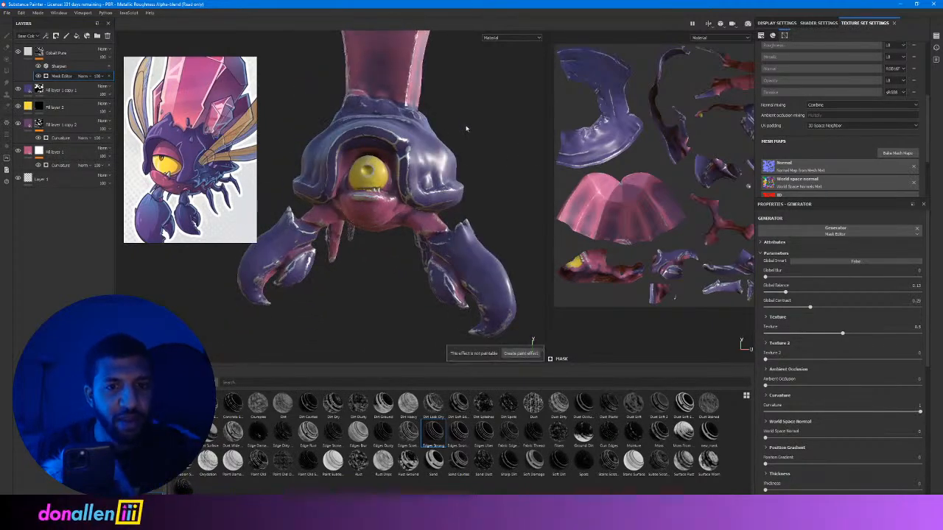
{"action": "left_click_drag", "start_coordinate": [465, 128], "coordinate": [435, 99], "text": "alt"}
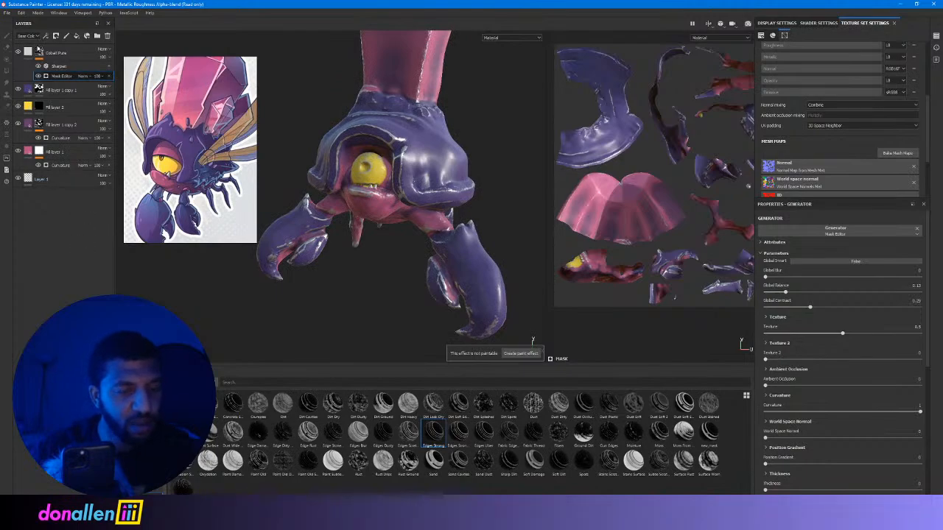
Add a fill layer above the yellow fill with a bright orange base color sampled from the concept art's eye.
{"action": "left_click", "coordinate": [39, 107]}
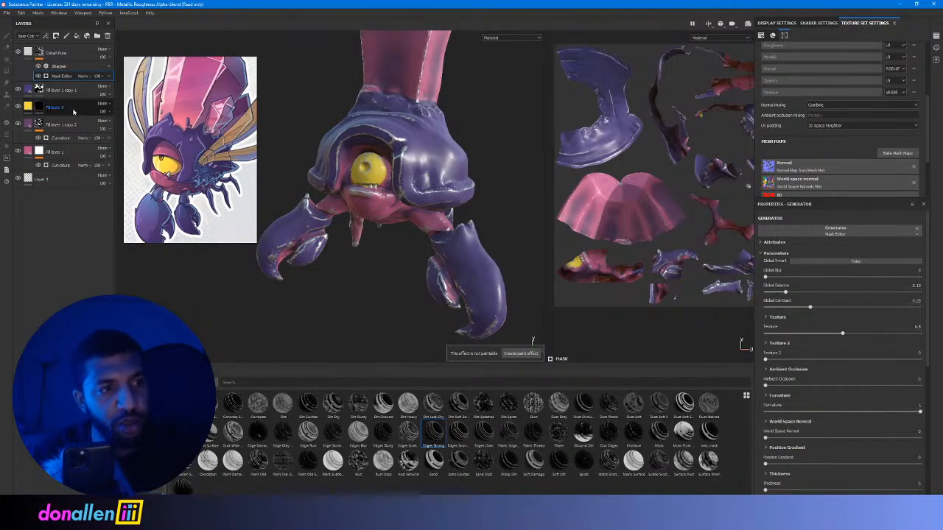
{"action": "left_click", "coordinate": [77, 37]}
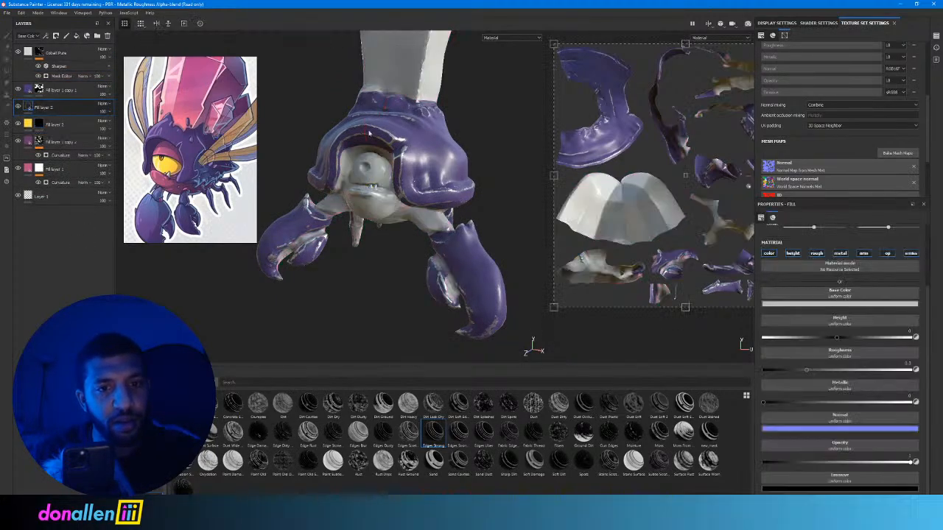
{"action": "left_click", "coordinate": [865, 306]}
{"action": "left_click_drag", "start_coordinate": [878, 310], "coordinate": [161, 159]}
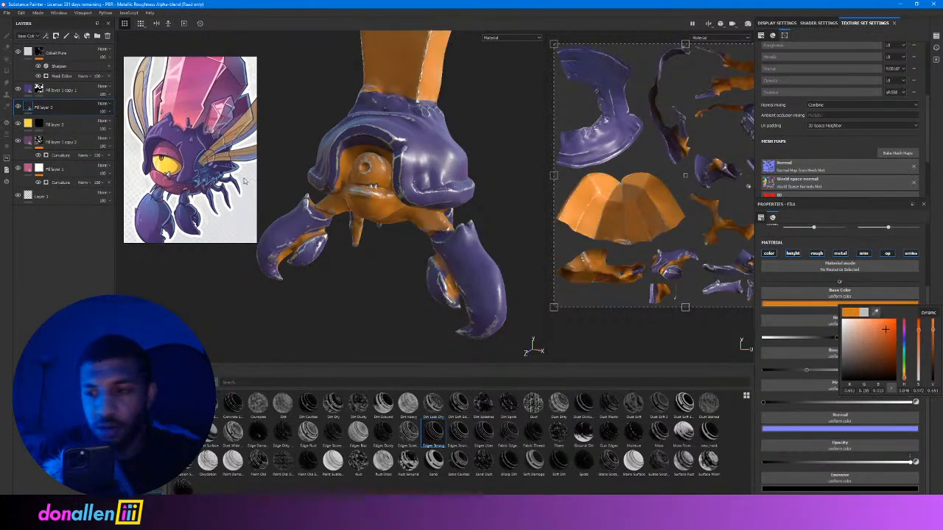
{"action": "left_click_drag", "start_coordinate": [887, 329], "coordinate": [893, 322]}
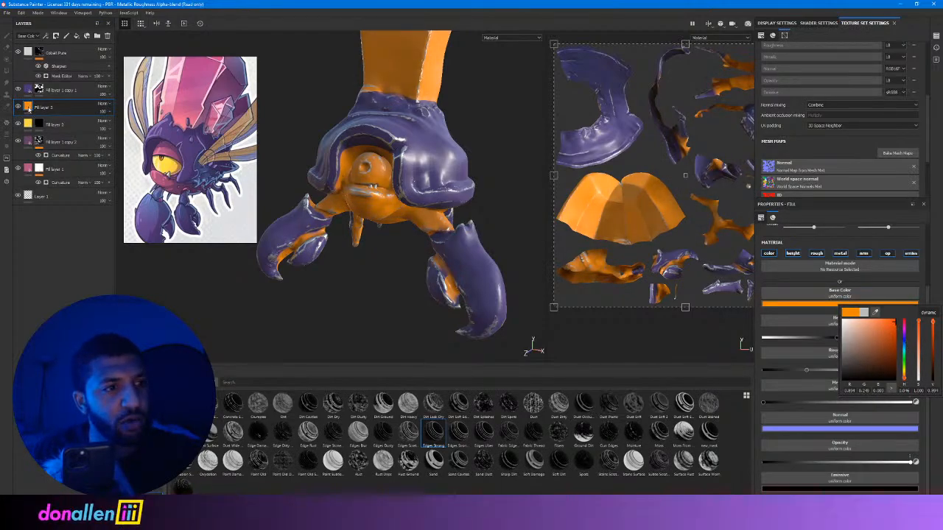
Give the orange fill layer a black mask.
{"action": "left_click", "coordinate": [29, 108]}
{"action": "right_click", "coordinate": [29, 109]}
{"action": "left_click", "coordinate": [43, 112]}
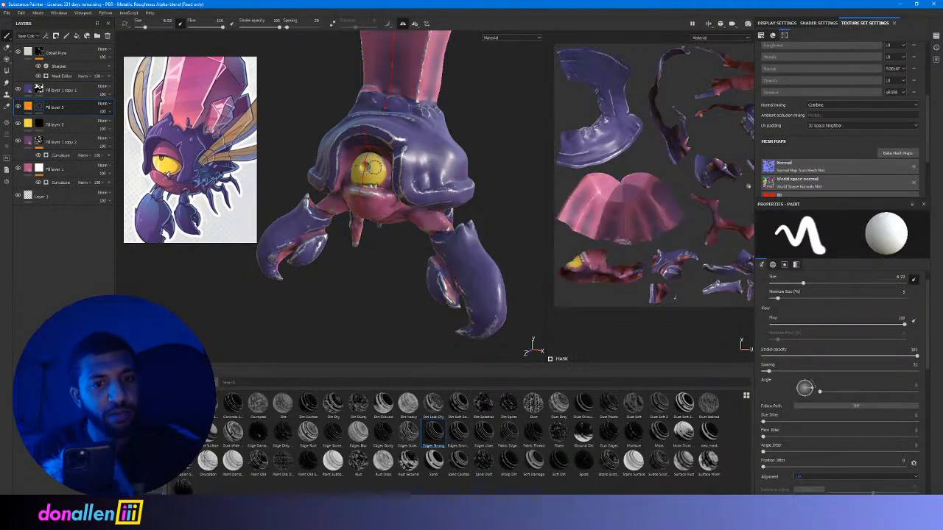
Paint the orange fill into the pupil recess at the centre of the yellow eye, adjusting the brush size to fit.
{"action": "right_click", "coordinate": [374, 168]}
{"action": "scroll", "coordinate": [358, 151], "scroll_direction": "down", "scroll_amount": 2}
{"action": "scroll", "coordinate": [363, 169], "scroll_direction": "up", "scroll_amount": 5}
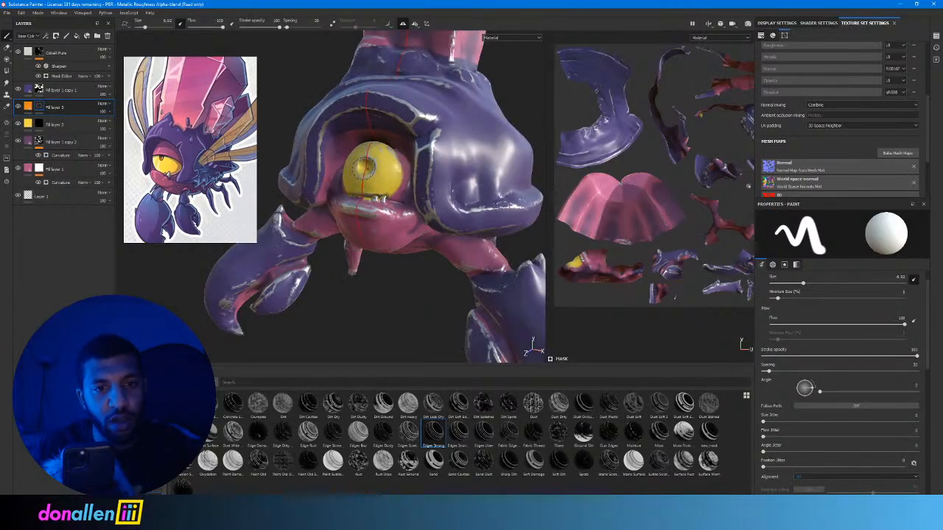
{"action": "scroll", "coordinate": [364, 167], "scroll_direction": "up", "scroll_amount": 4}
{"action": "left_click_drag", "start_coordinate": [367, 162], "coordinate": [401, 160], "text": "alt"}
{"action": "key", "text": "bracketleft"}
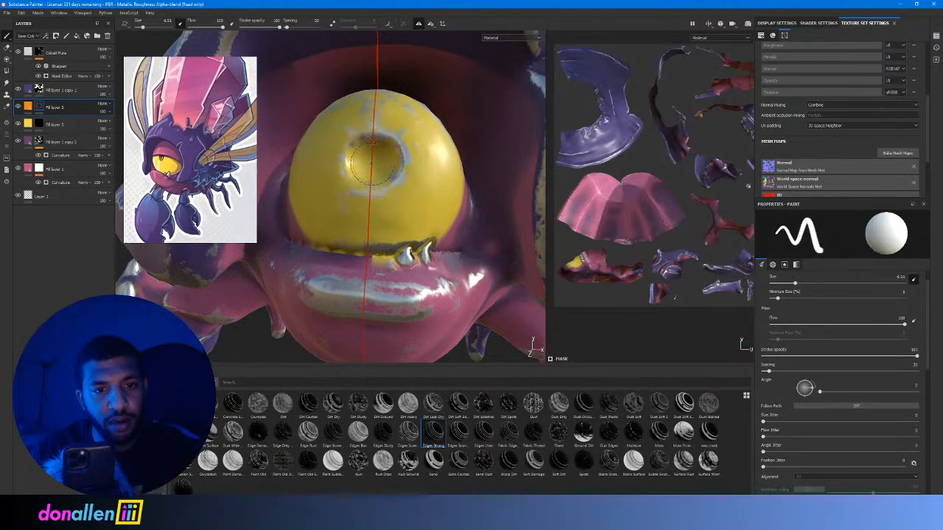
{"action": "left_click", "coordinate": [374, 164]}
{"action": "left_click", "coordinate": [373, 162]}
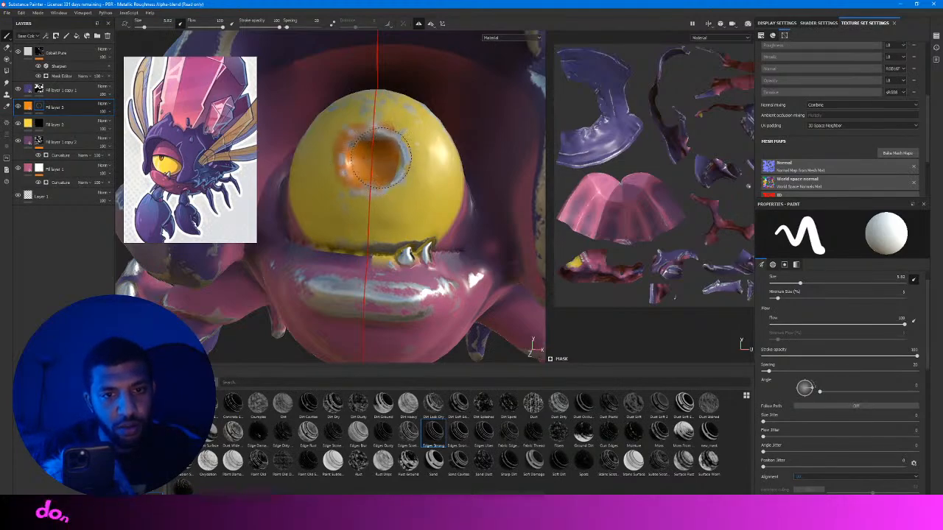
{"action": "left_click", "coordinate": [376, 160]}
{"action": "key", "text": "bracketright"}
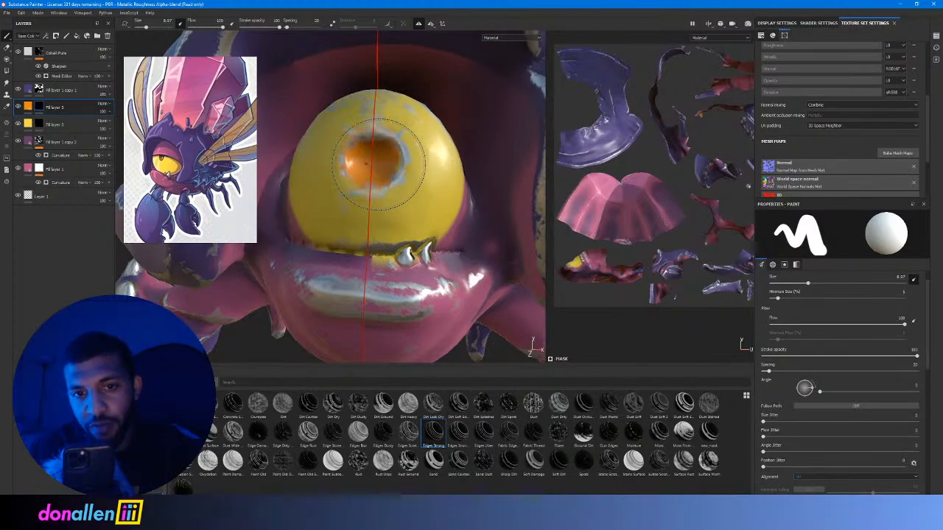
Set the brush alignment to Tangent | Wrap and paint a round orange iris around the pupil recess.
{"action": "left_click", "coordinate": [817, 476]}
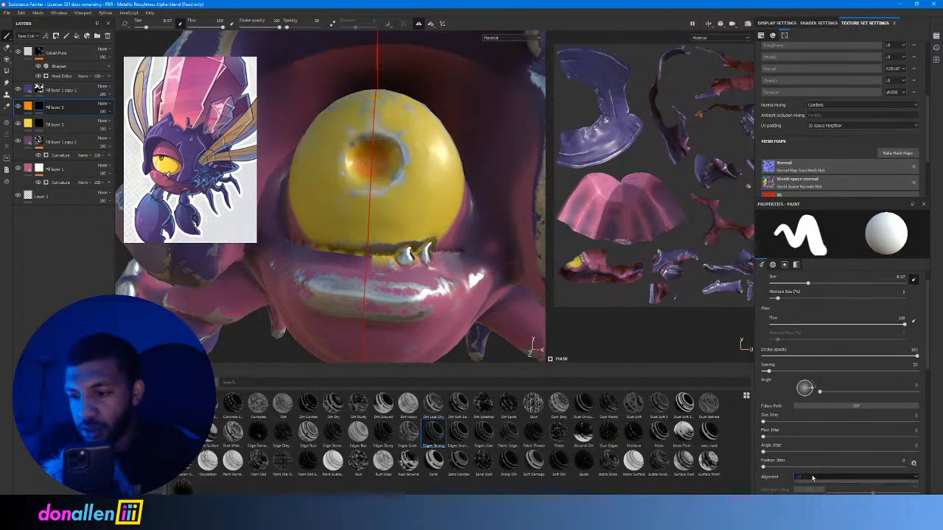
{"action": "left_click", "coordinate": [818, 488]}
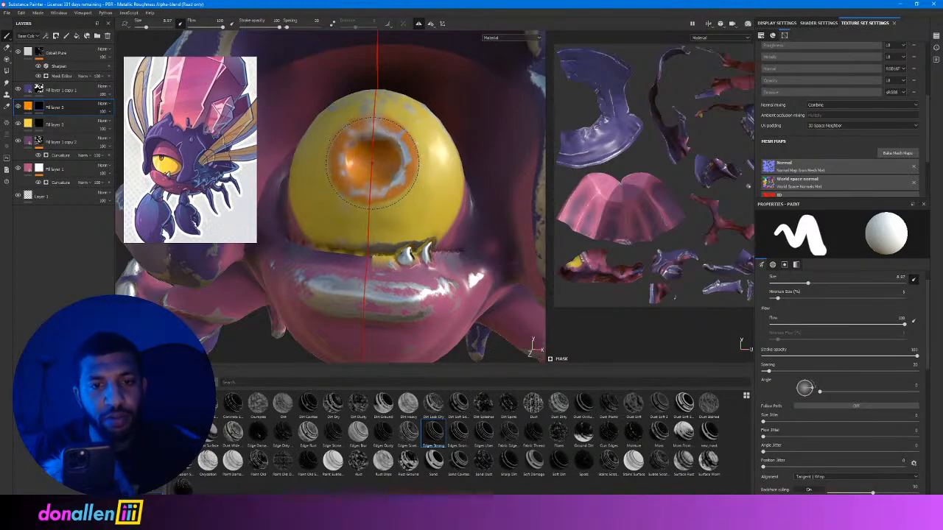
{"action": "left_click_drag", "start_coordinate": [371, 166], "coordinate": [341, 157], "text": "alt"}
Move the orange fill layer above the Cobalt Pure layer.
{"action": "left_click_drag", "start_coordinate": [74, 107], "coordinate": [73, 50]}
{"action": "left_click_drag", "start_coordinate": [393, 161], "coordinate": [405, 162], "text": "alt"}
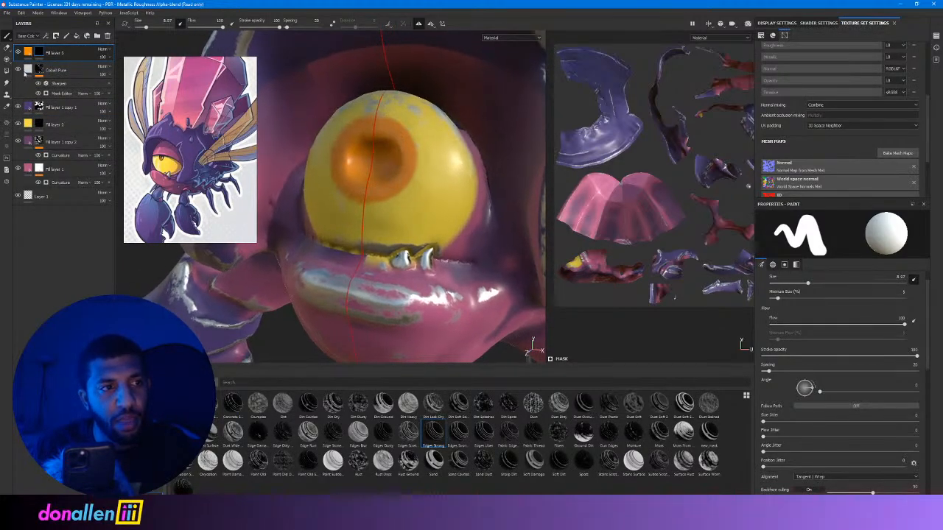
Add a top fill layer with a black base color and roughness of about 0.04, and give it a black mask.
{"action": "left_click", "coordinate": [76, 36]}
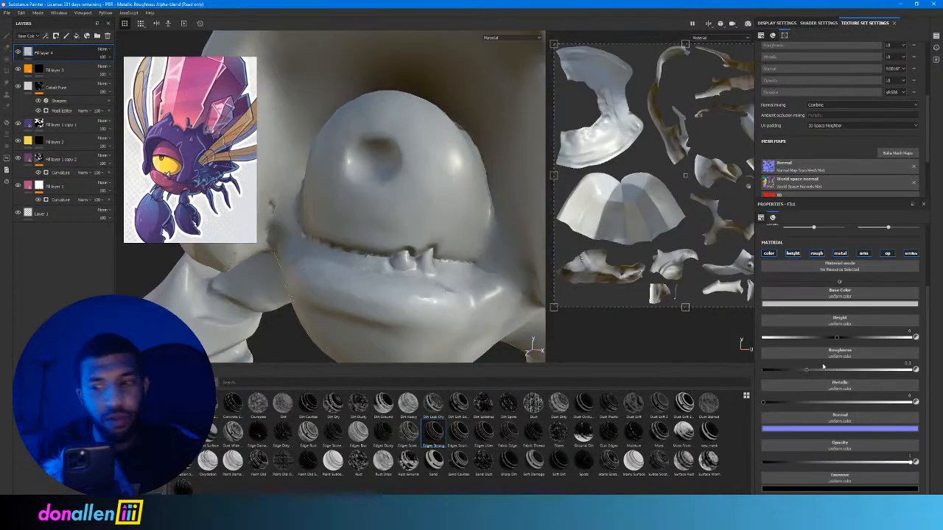
{"action": "left_click", "coordinate": [827, 303]}
{"action": "left_click_drag", "start_coordinate": [860, 350], "coordinate": [770, 370]}
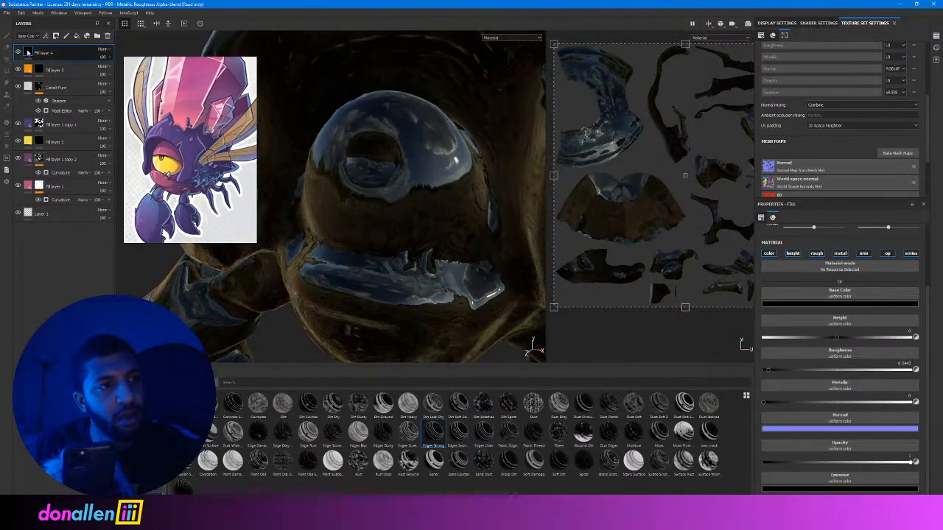
{"action": "right_click", "coordinate": [35, 50]}
{"action": "left_click", "coordinate": [48, 64]}
Paint a round black pupil inside the orange iris with a smaller brush.
{"action": "right_click", "coordinate": [369, 104]}
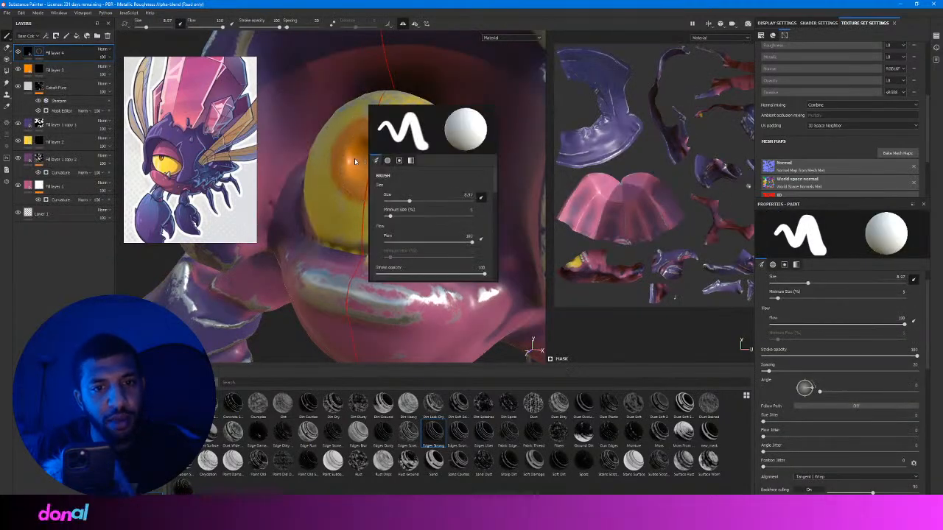
{"action": "right_click_drag", "start_coordinate": [373, 159], "coordinate": [345, 159], "text": "ctrl"}
{"action": "left_click", "coordinate": [373, 159]}
{"action": "left_click_drag", "start_coordinate": [426, 156], "coordinate": [390, 155], "text": "alt"}
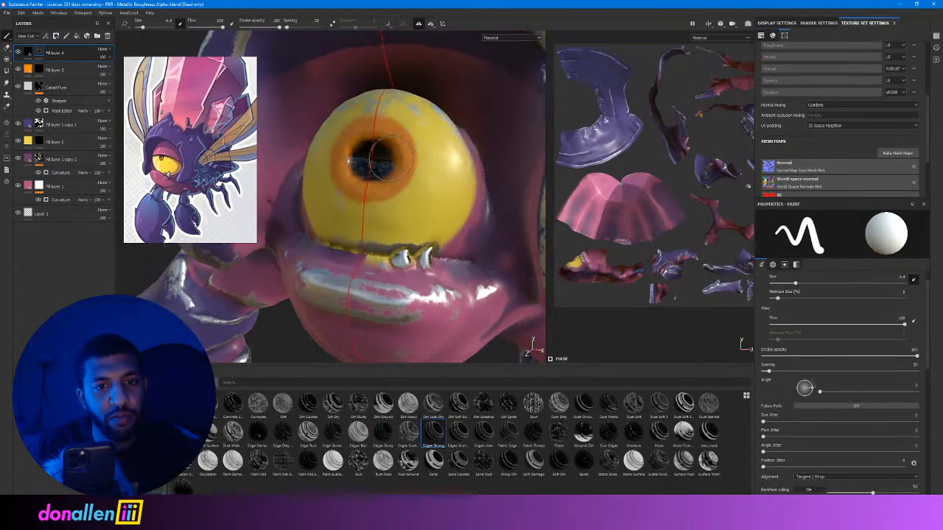
Examine the painted eye and body from several angles, comparing the model with the Cobalt Pure layer hidden and shown.
{"action": "right_click_drag", "start_coordinate": [377, 160], "coordinate": [397, 146], "text": "alt"}
{"action": "left_click_drag", "start_coordinate": [398, 146], "coordinate": [367, 141], "text": "alt"}
{"action": "right_click_drag", "start_coordinate": [367, 141], "coordinate": [442, 148], "text": "shift"}
{"action": "left_click_drag", "start_coordinate": [441, 148], "coordinate": [406, 127], "text": "alt"}
{"action": "right_click_drag", "start_coordinate": [369, 138], "coordinate": [394, 142], "text": "ctrl"}
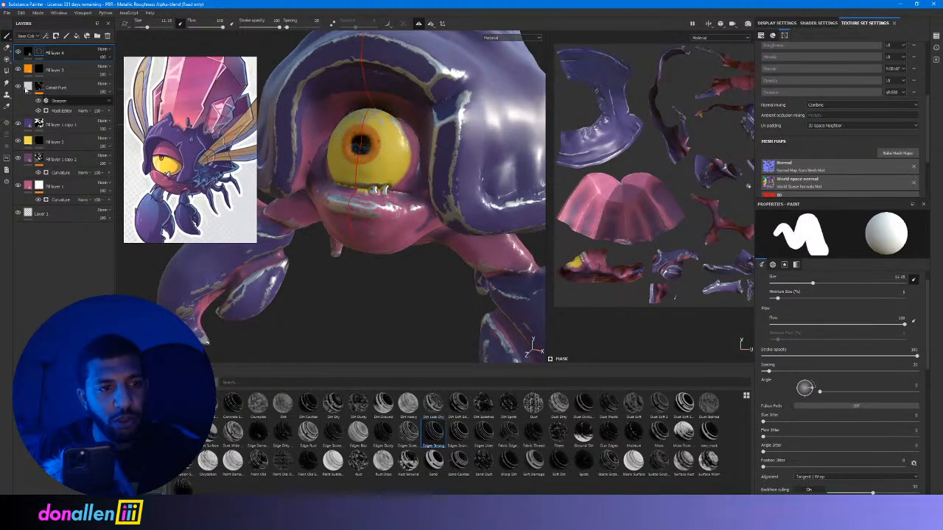
{"action": "left_click", "coordinate": [37, 72]}
{"action": "left_click", "coordinate": [31, 70]}
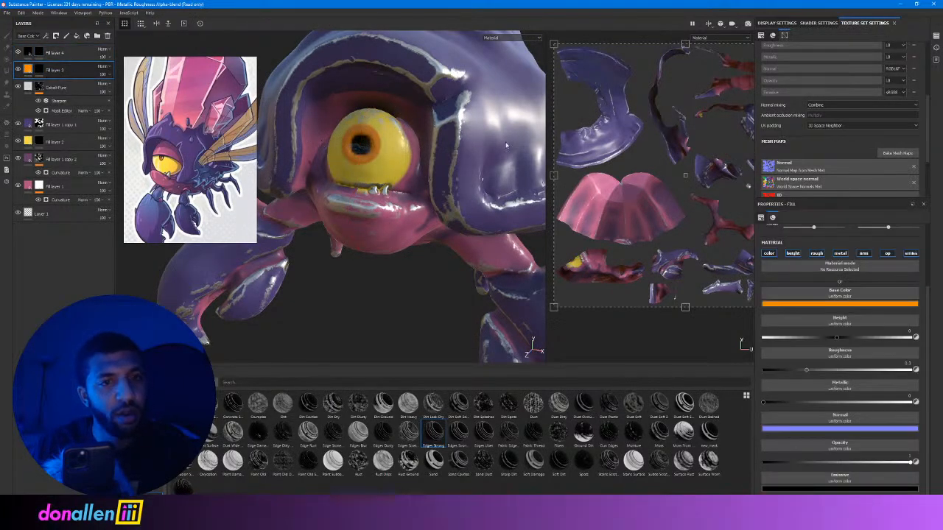
{"action": "scroll", "coordinate": [317, 173], "scroll_direction": "down", "scroll_amount": 3}
{"action": "left_click_drag", "start_coordinate": [341, 147], "coordinate": [377, 151], "text": "alt"}
{"action": "scroll", "coordinate": [378, 150], "scroll_direction": "up", "scroll_amount": 1}
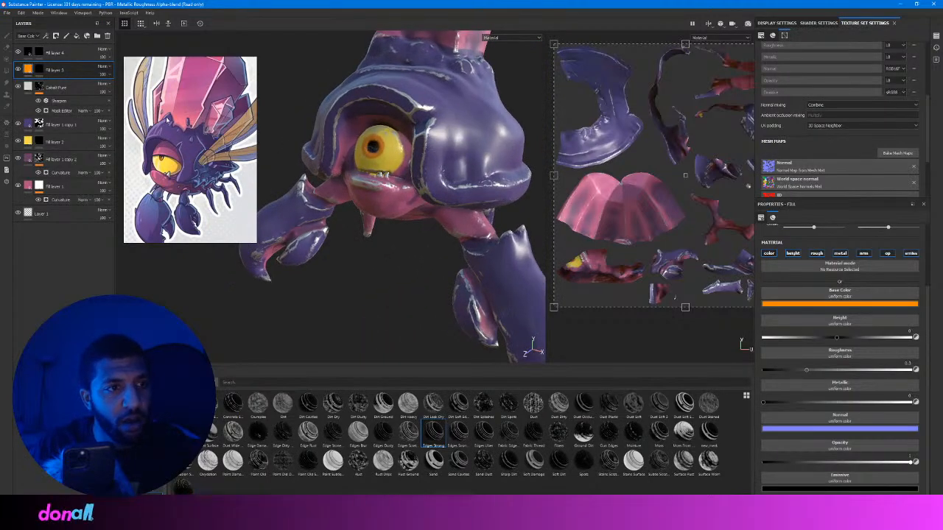
{"action": "left_click", "coordinate": [18, 87]}
{"action": "left_click", "coordinate": [19, 87]}
Change the Cobalt Pure layer's base color to a pink sampled from the eyelid in the concept art.
{"action": "left_click", "coordinate": [52, 87]}
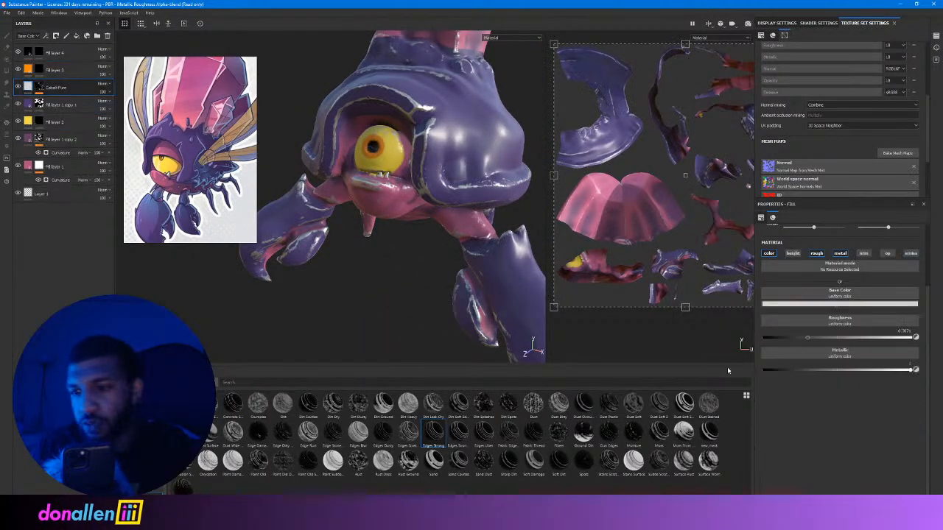
{"action": "left_click", "coordinate": [809, 304]}
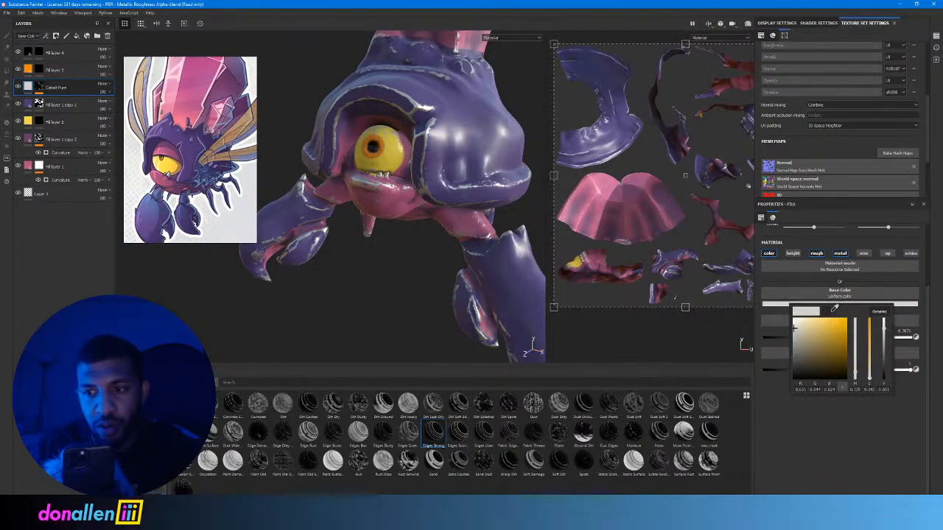
{"action": "left_click_drag", "start_coordinate": [832, 312], "coordinate": [165, 148]}
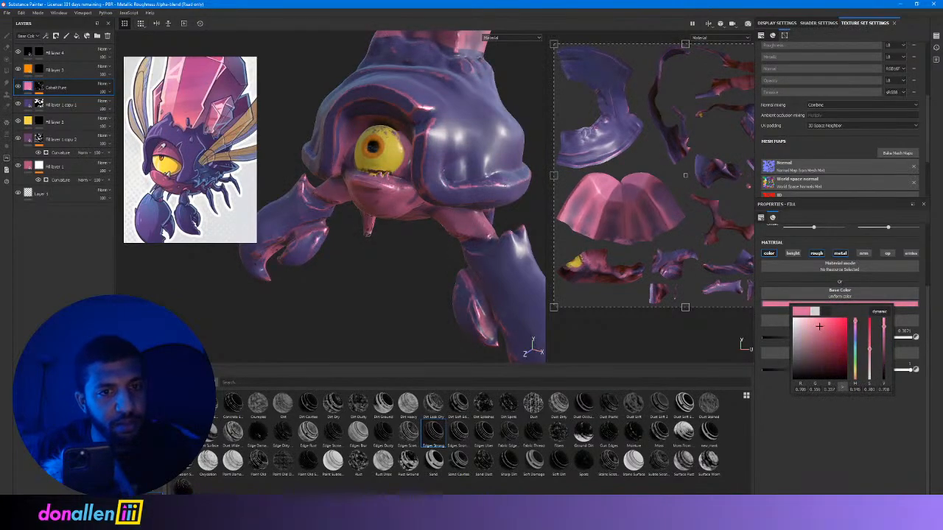
Change the Cobalt Pure layer's blending mode, trying Overlay and other modes to tint the edge wear.
{"action": "left_click", "coordinate": [103, 86]}
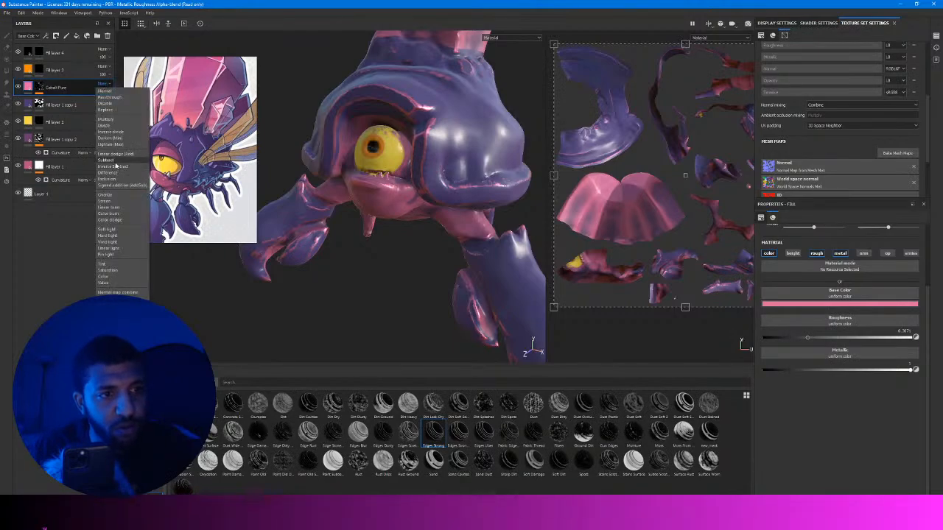
{"action": "left_click", "coordinate": [116, 195]}
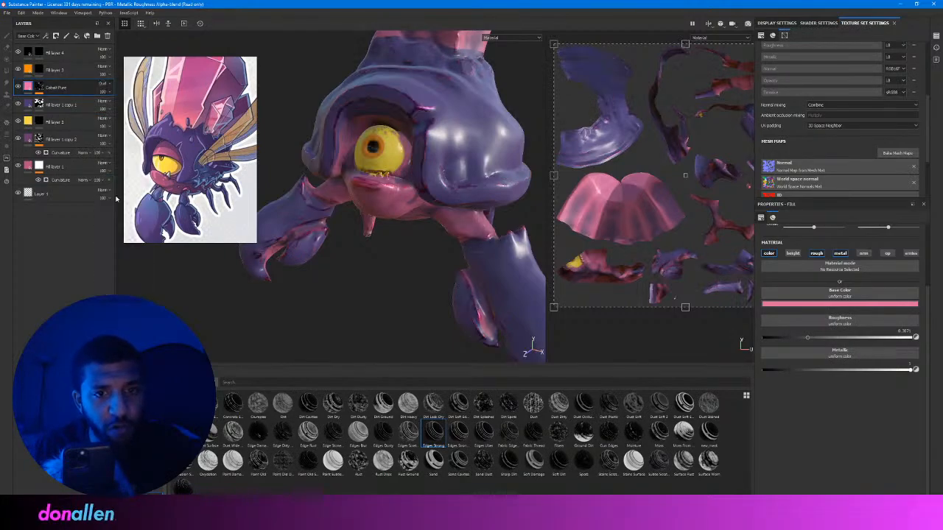
{"action": "left_click", "coordinate": [102, 86]}
{"action": "left_click", "coordinate": [101, 86]}
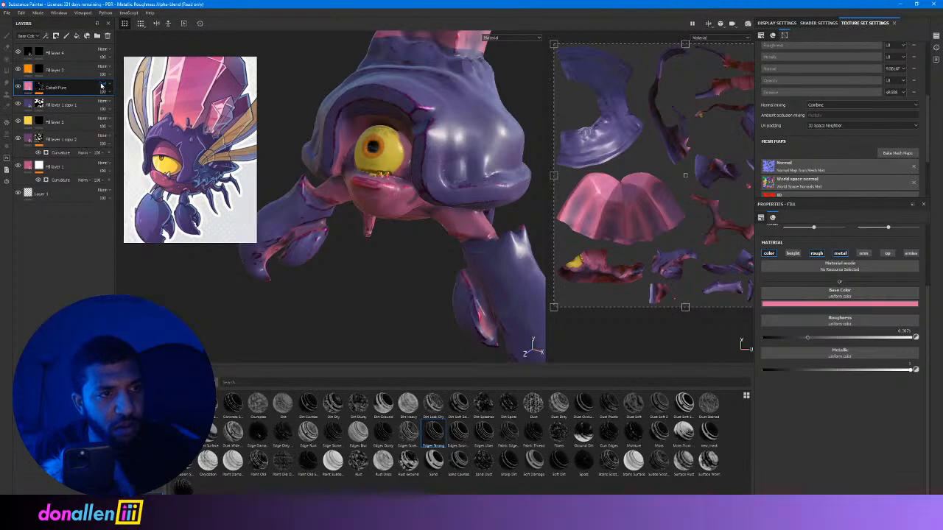
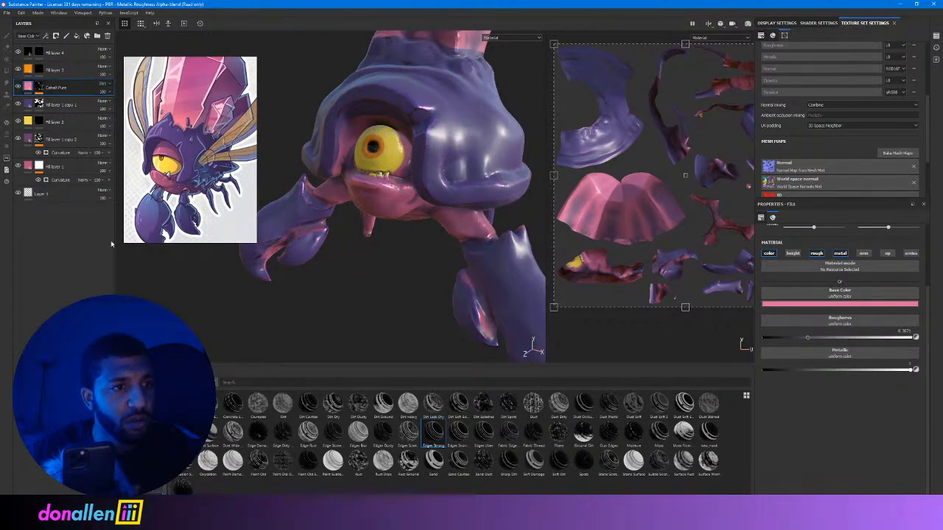
Add the Iron Diamond Armor material to the model as the top layer and set its UV scale to about -10.
{"action": "left_click_drag", "start_coordinate": [495, 122], "coordinate": [405, 164], "text": "alt"}
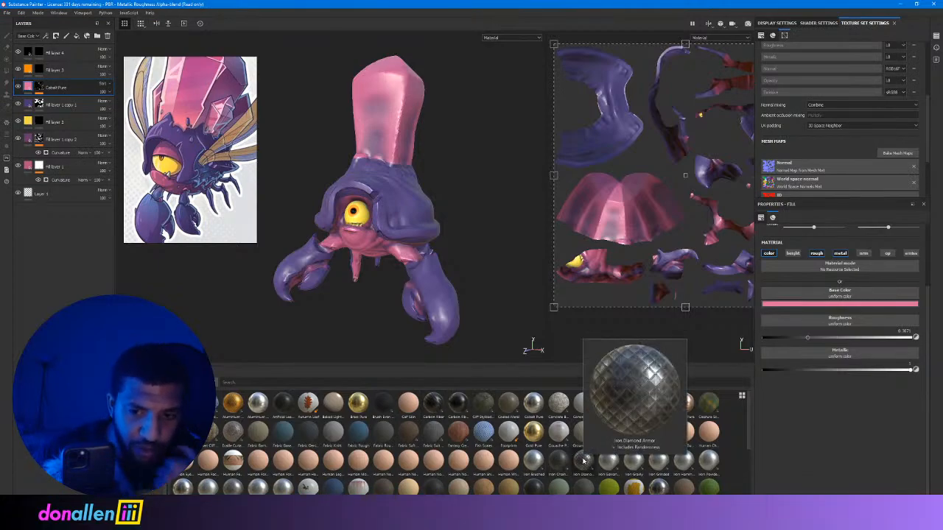
{"action": "left_click_drag", "start_coordinate": [583, 461], "coordinate": [406, 249]}
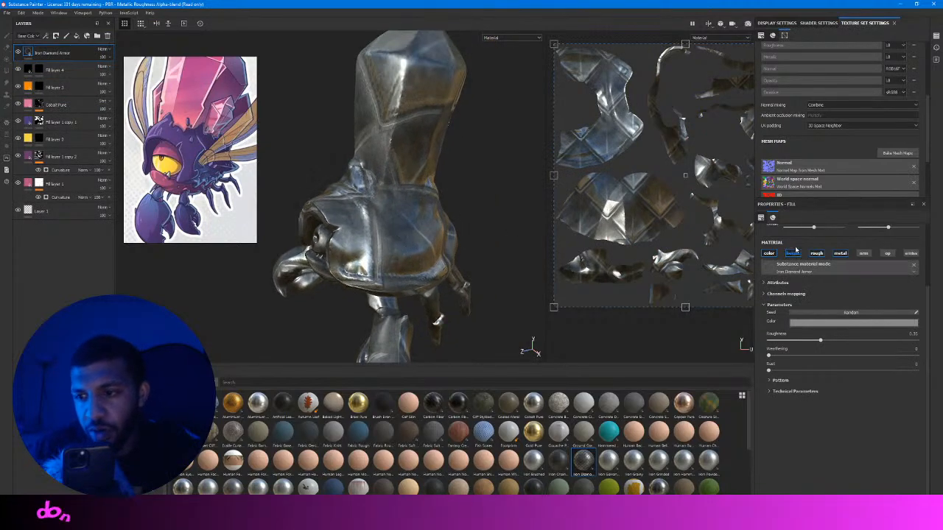
{"action": "scroll", "coordinate": [799, 236], "scroll_direction": "up", "scroll_amount": 2}
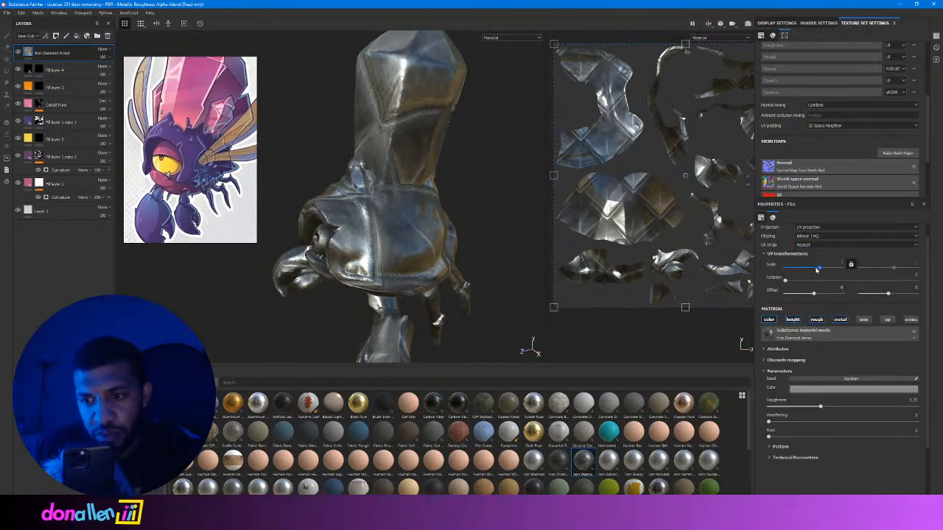
{"action": "left_click_drag", "start_coordinate": [815, 270], "coordinate": [802, 268]}
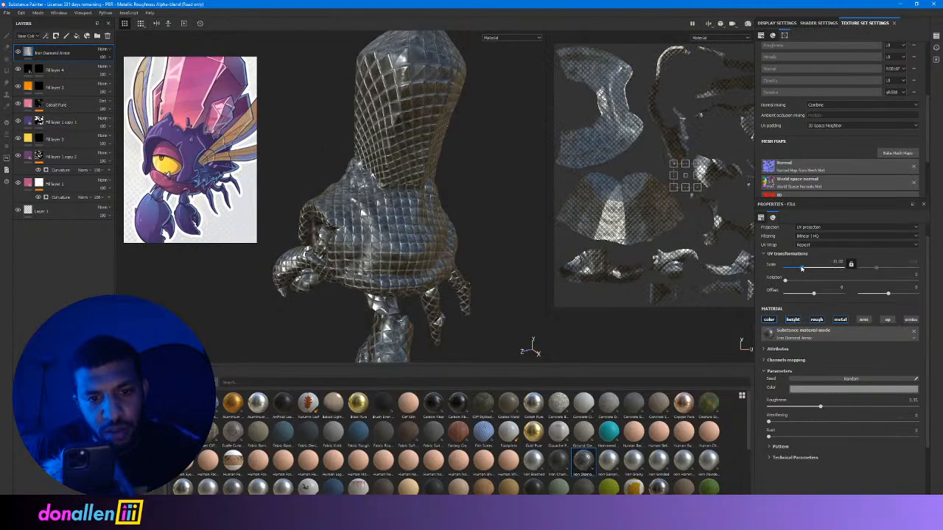
Rotate the Iron Diamond Armor pattern by about 75 degrees to angle its diamonds across the shell.
{"action": "left_click_drag", "start_coordinate": [342, 204], "coordinate": [354, 184], "text": "alt"}
{"action": "scroll", "coordinate": [420, 206], "scroll_direction": "up", "scroll_amount": 3}
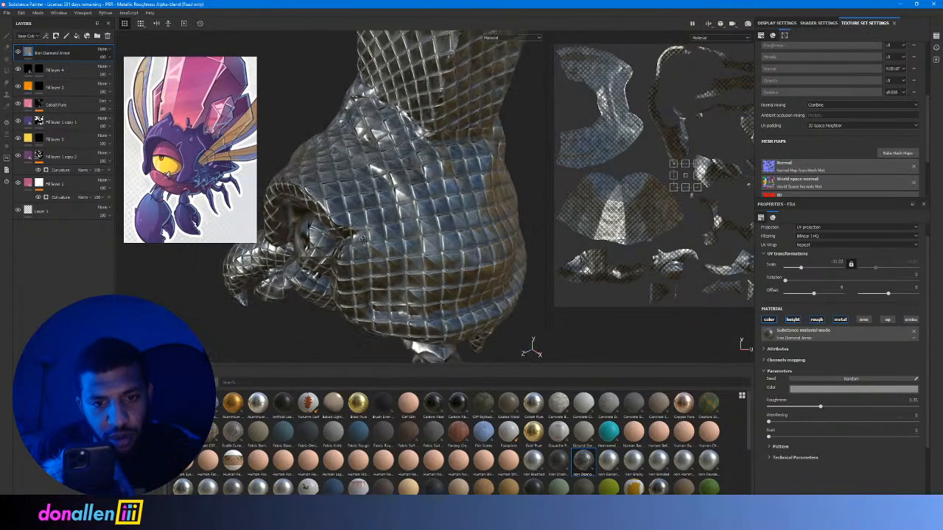
{"action": "right_click_drag", "start_coordinate": [354, 184], "coordinate": [431, 180], "text": "shift"}
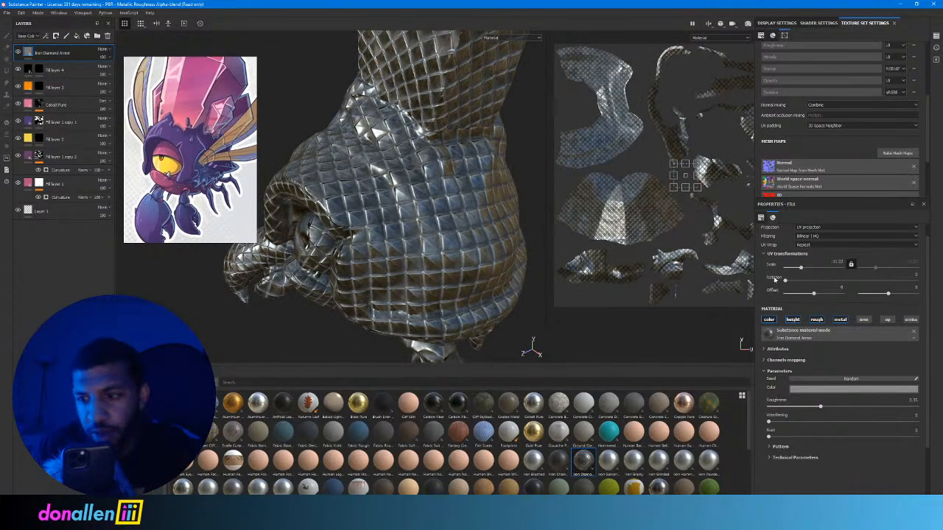
{"action": "left_click_drag", "start_coordinate": [785, 280], "coordinate": [814, 286]}
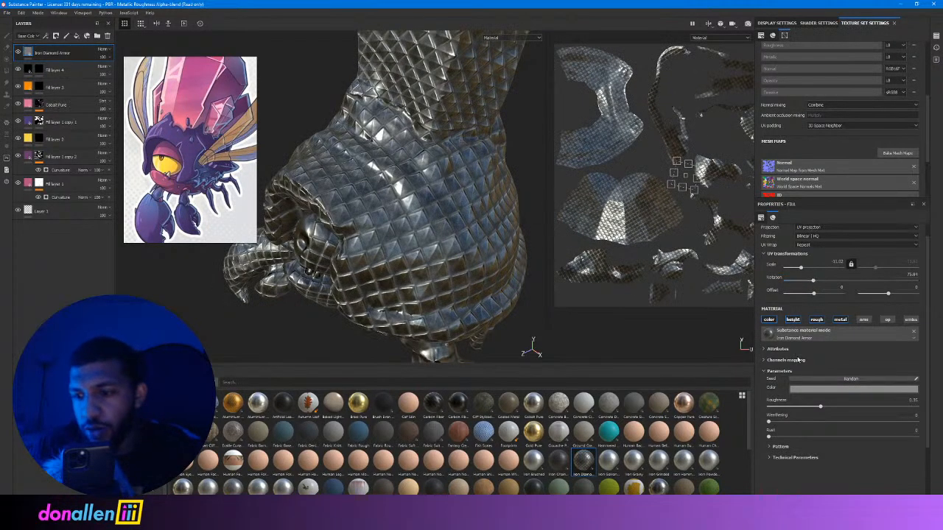
Try high and low roughness on the Iron Diamond Armor material, and set it to 0.33.
{"action": "left_click_drag", "start_coordinate": [819, 407], "coordinate": [898, 407]}
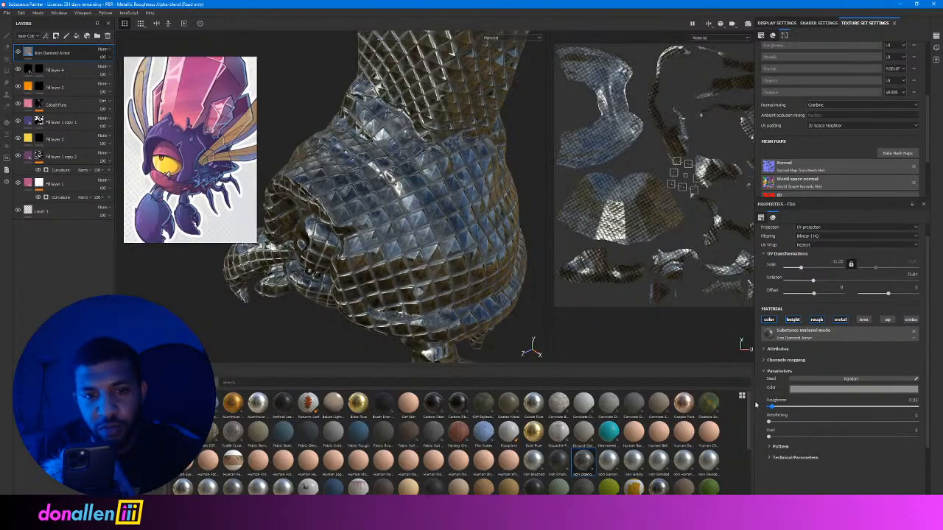
{"action": "left_click", "coordinate": [770, 404]}
{"action": "left_click_drag", "start_coordinate": [782, 407], "coordinate": [804, 408]}
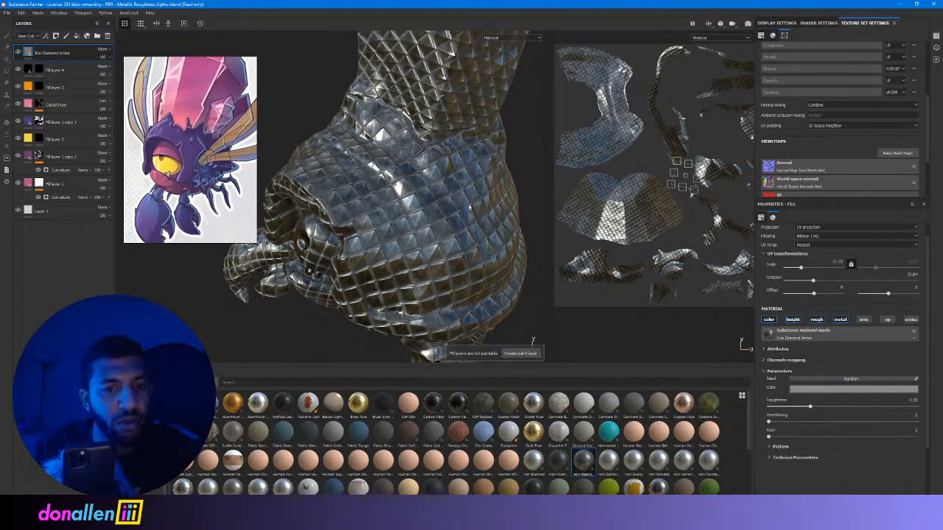
{"action": "left_click_drag", "start_coordinate": [470, 208], "coordinate": [432, 174], "text": "alt"}
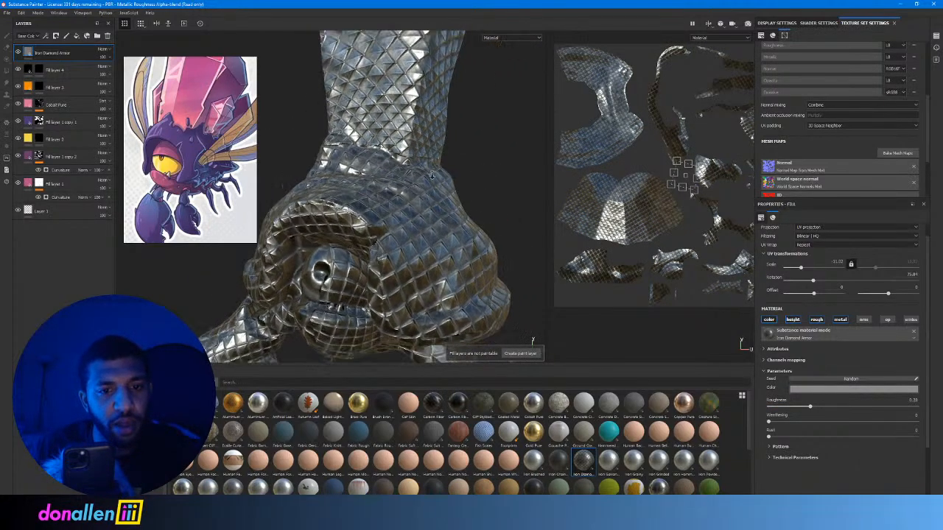
{"action": "scroll", "coordinate": [432, 175], "scroll_direction": "down", "scroll_amount": 2}
{"action": "middle_click_drag", "start_coordinate": [434, 173], "coordinate": [442, 149], "text": "alt"}
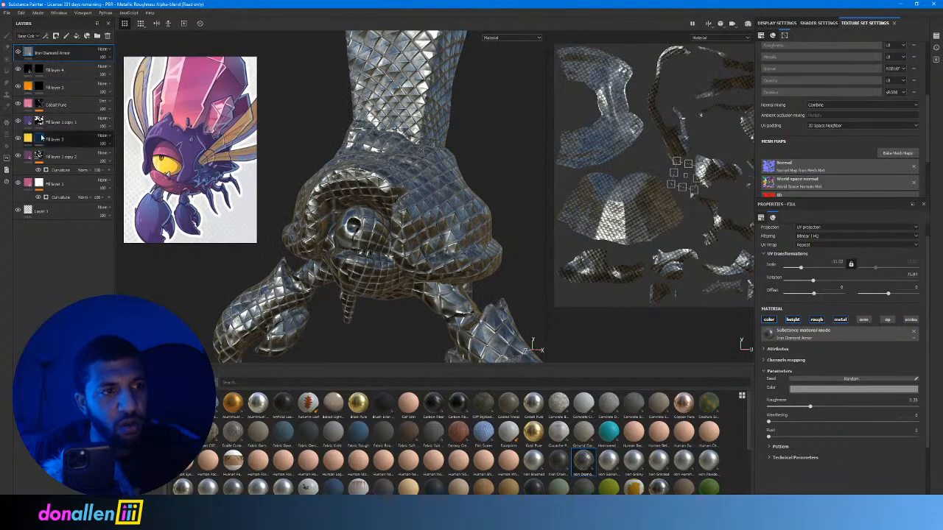
Compare the model with the Iron Diamond Armor layer hidden and shown, and toggle Fill layer 1 copy 1 to check its coverage.
{"action": "left_click", "coordinate": [17, 51]}
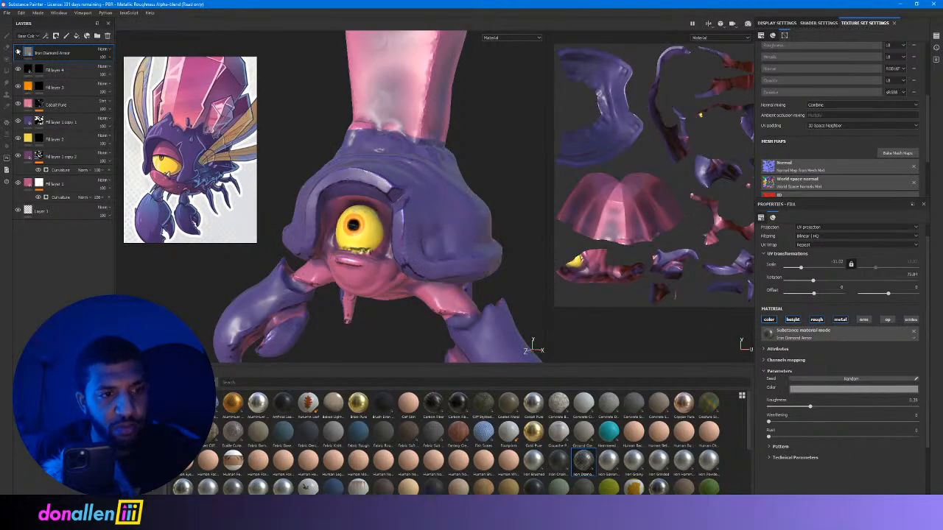
{"action": "left_click", "coordinate": [19, 122]}
{"action": "left_click", "coordinate": [18, 122]}
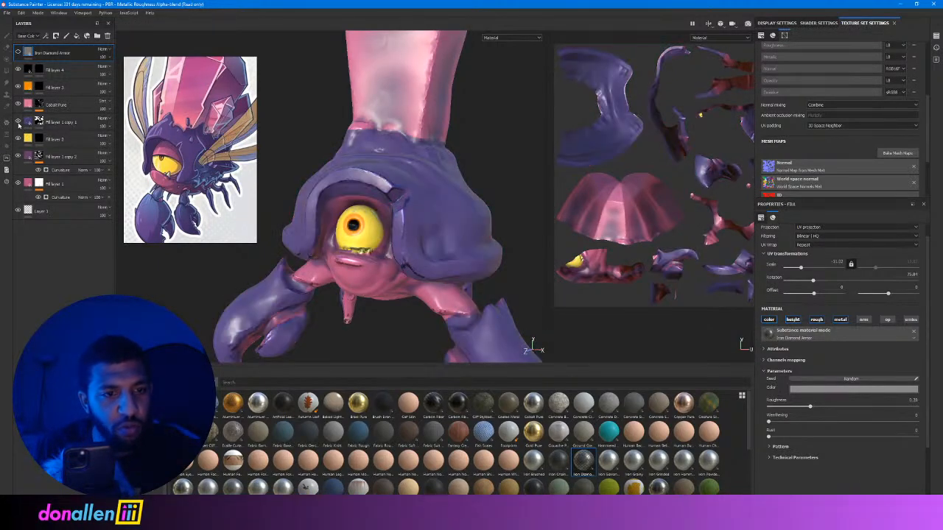
{"action": "left_click", "coordinate": [19, 122]}
{"action": "left_click", "coordinate": [19, 122]}
{"action": "left_click", "coordinate": [18, 122]}
{"action": "left_click", "coordinate": [19, 123]}
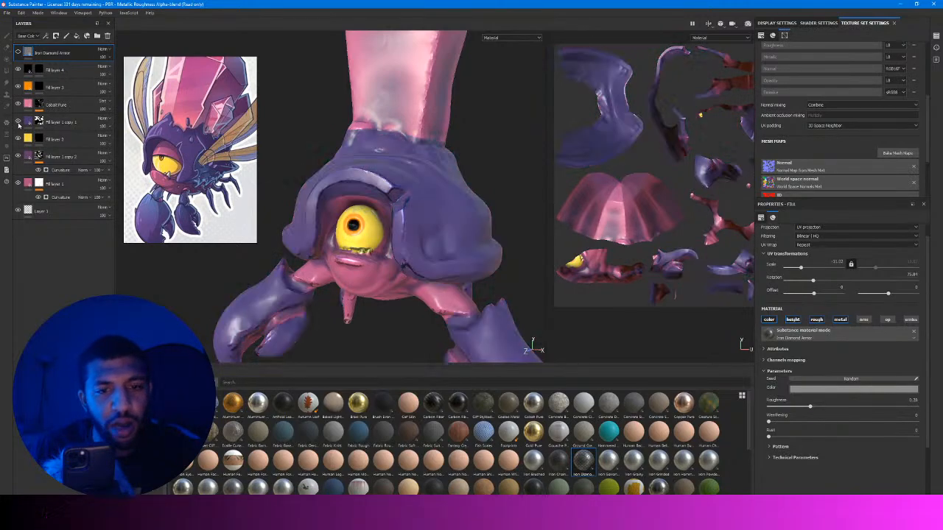
{"action": "left_click", "coordinate": [17, 51]}
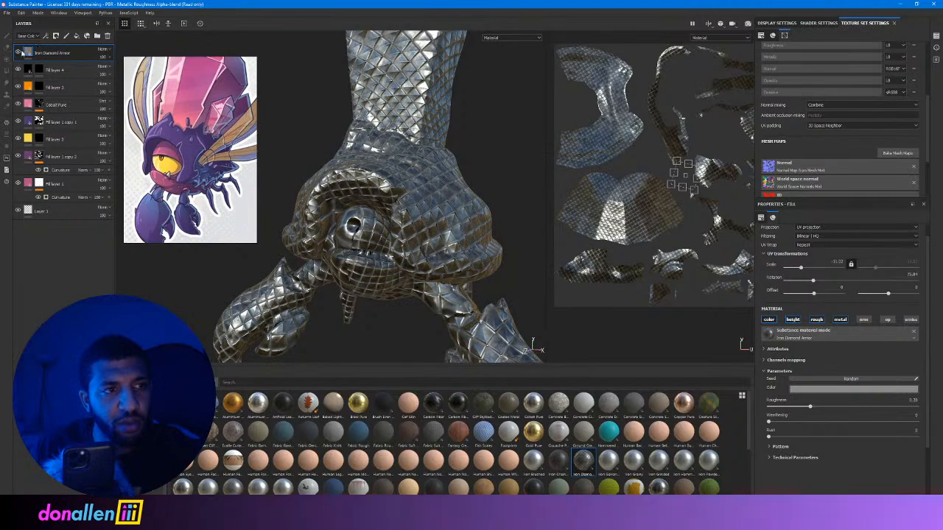
Give the Iron Diamond Armor layer a black mask and paint the armor onto both sides of the purple shell.
{"action": "right_click", "coordinate": [23, 52]}
{"action": "left_click", "coordinate": [46, 63]}
{"action": "mouse_move", "coordinate": [403, 222]}
{"action": "left_mouse_down"}
{"action": "mouse_move", "coordinate": [433, 205]}
{"action": "mouse_move", "coordinate": [389, 197]}
{"action": "mouse_move", "coordinate": [448, 207]}
{"action": "mouse_move", "coordinate": [415, 197]}
{"action": "left_mouse_up"}
{"action": "key", "text": "ctrl+z"}
{"action": "key", "text": "ctrl+z"}
{"action": "left_click_drag", "start_coordinate": [476, 192], "coordinate": [398, 196], "text": "alt"}
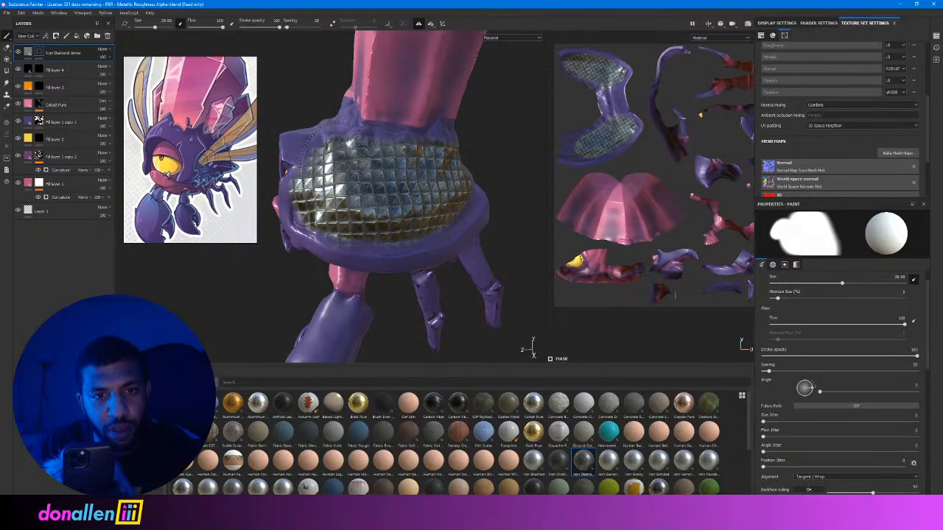
{"action": "left_click_drag", "start_coordinate": [347, 144], "coordinate": [406, 139], "text": "alt"}
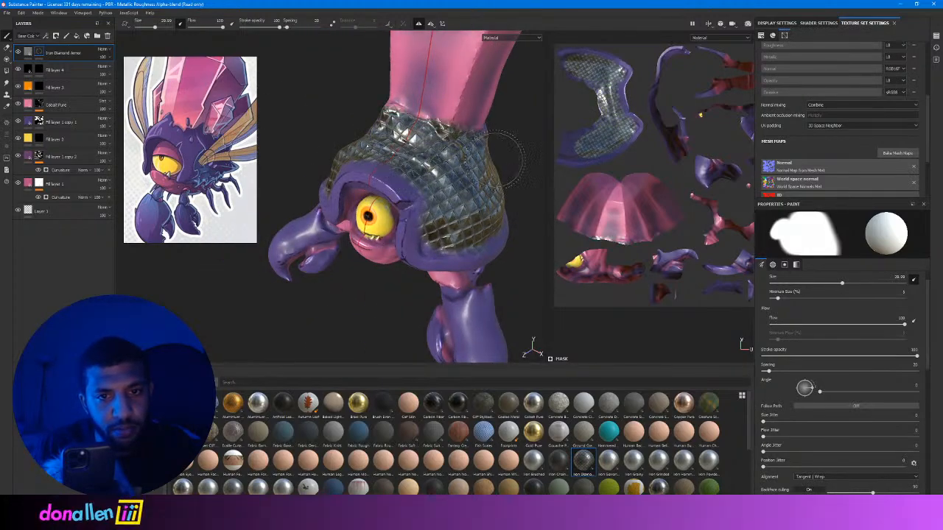
Extend the armor mask over the back and upper part of the shell toward the base of the pink crest.
{"action": "left_click_drag", "start_coordinate": [499, 136], "coordinate": [420, 155], "text": "alt"}
{"action": "right_click_drag", "start_coordinate": [420, 154], "coordinate": [435, 177], "text": "alt"}
{"action": "middle_click_drag", "start_coordinate": [435, 176], "coordinate": [444, 189], "text": "alt"}
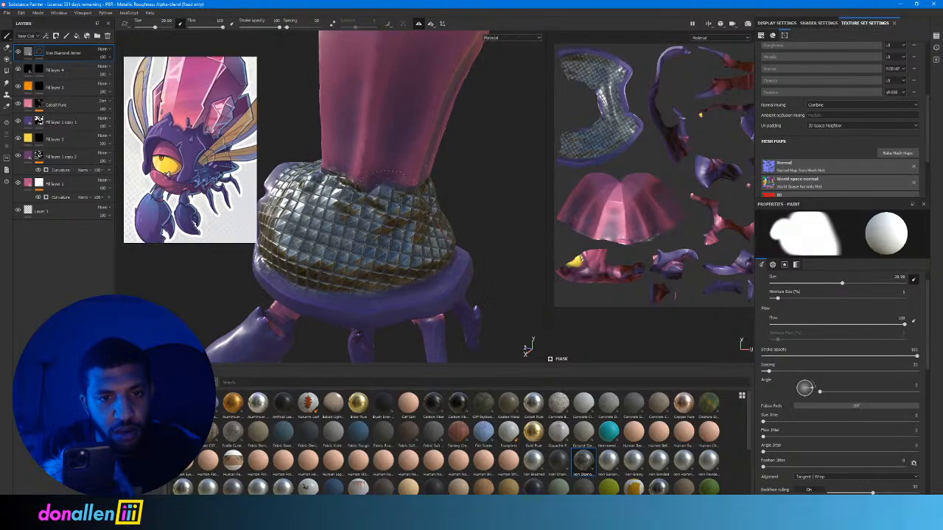
{"action": "left_click_drag", "start_coordinate": [386, 204], "coordinate": [467, 139], "text": "alt"}
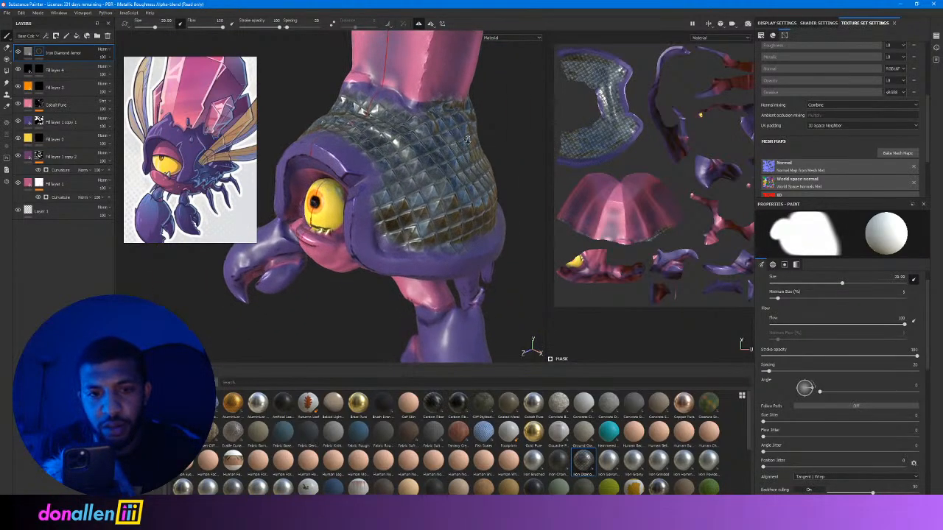
{"action": "right_click_drag", "start_coordinate": [468, 139], "coordinate": [471, 151], "text": "alt"}
{"action": "right_click_drag", "start_coordinate": [471, 151], "coordinate": [420, 156], "text": "shift"}
{"action": "left_click_drag", "start_coordinate": [420, 156], "coordinate": [404, 168], "text": "alt"}
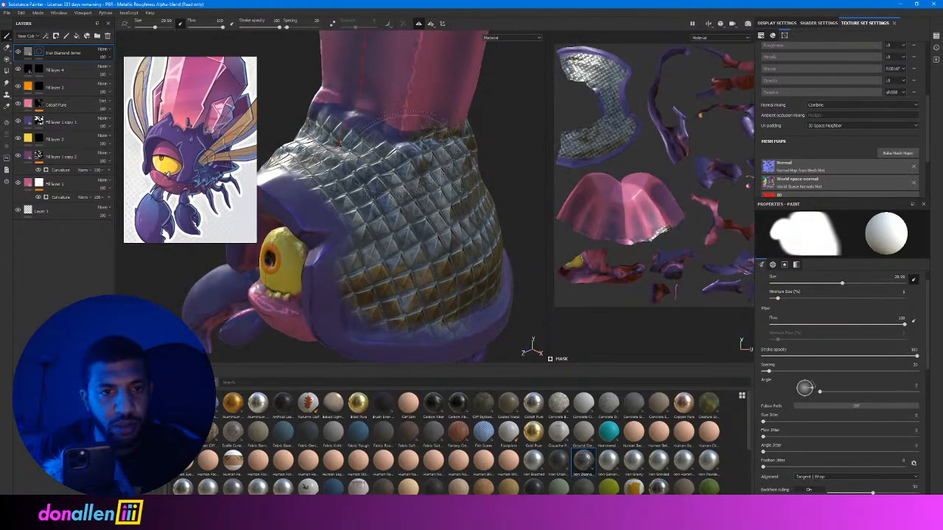
Paint the armor mask around the shell's upper rim beneath the pink crest with a smaller brush.
{"action": "right_click_drag", "start_coordinate": [403, 168], "coordinate": [381, 148], "text": "ctrl"}
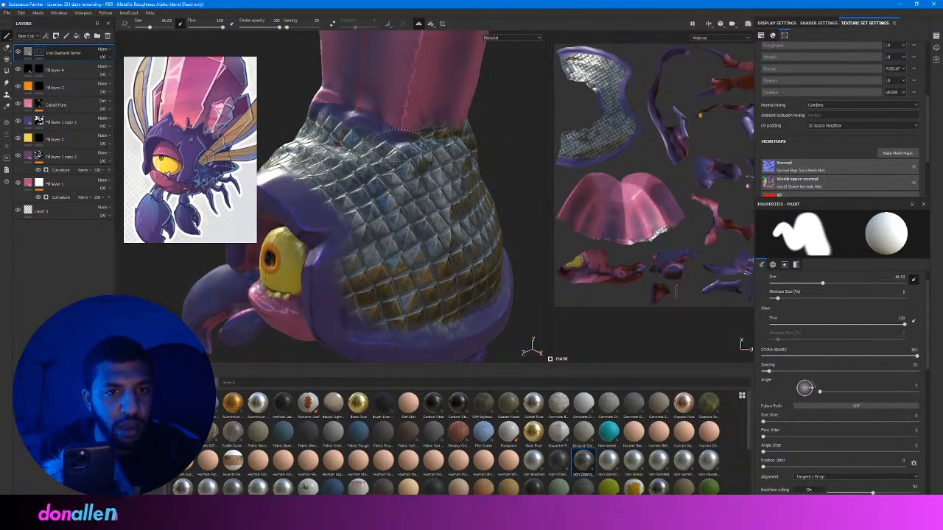
{"action": "left_click_drag", "start_coordinate": [375, 150], "coordinate": [487, 175], "text": "alt"}
{"action": "left_click_drag", "start_coordinate": [434, 148], "coordinate": [356, 153], "text": "alt"}
{"action": "left_click_drag", "start_coordinate": [422, 222], "coordinate": [532, 240], "text": "alt"}
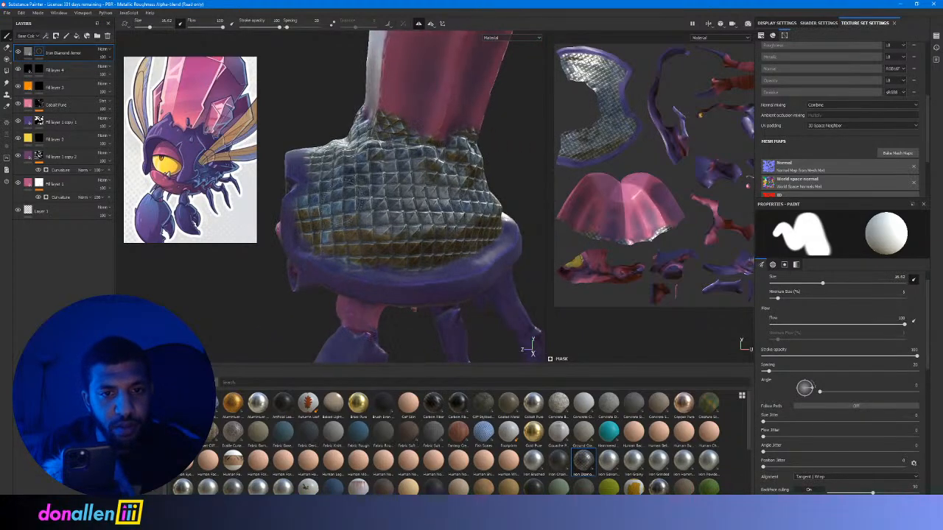
{"action": "left_click_drag", "start_coordinate": [295, 151], "coordinate": [380, 161], "text": "alt"}
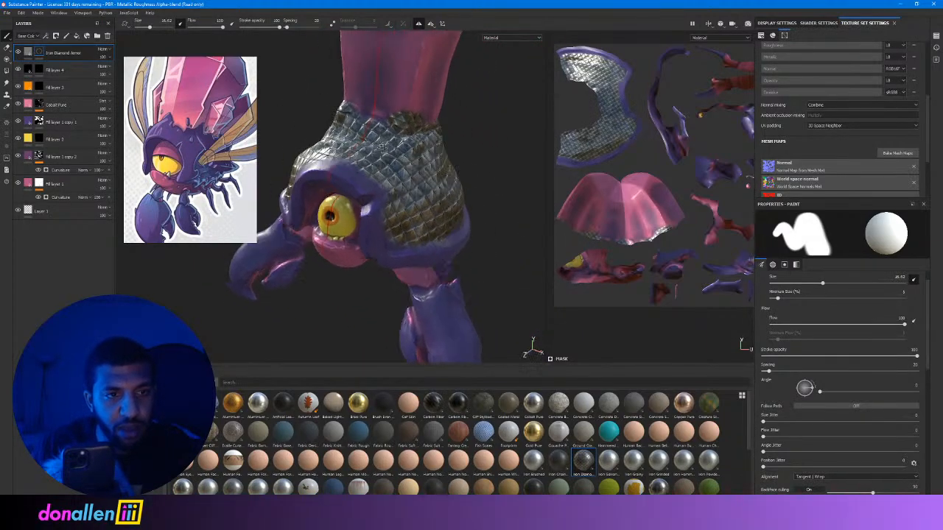
Disable the color channel of the Iron Diamond Armor layer so the painted area uses the purple base beneath.
{"action": "left_click", "coordinate": [33, 53]}
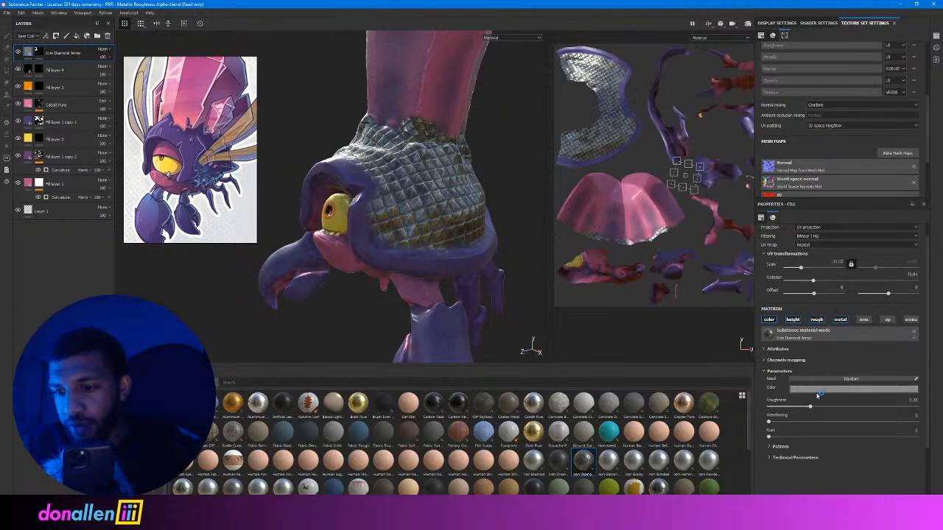
{"action": "left_click", "coordinate": [769, 319]}
{"action": "left_click_drag", "start_coordinate": [418, 205], "coordinate": [404, 190], "text": "alt"}
{"action": "right_click_drag", "start_coordinate": [403, 190], "coordinate": [458, 175], "text": "alt"}
{"action": "left_click_drag", "start_coordinate": [458, 176], "coordinate": [440, 181], "text": "alt"}
{"action": "right_click_drag", "start_coordinate": [440, 182], "coordinate": [329, 174], "text": "alt"}
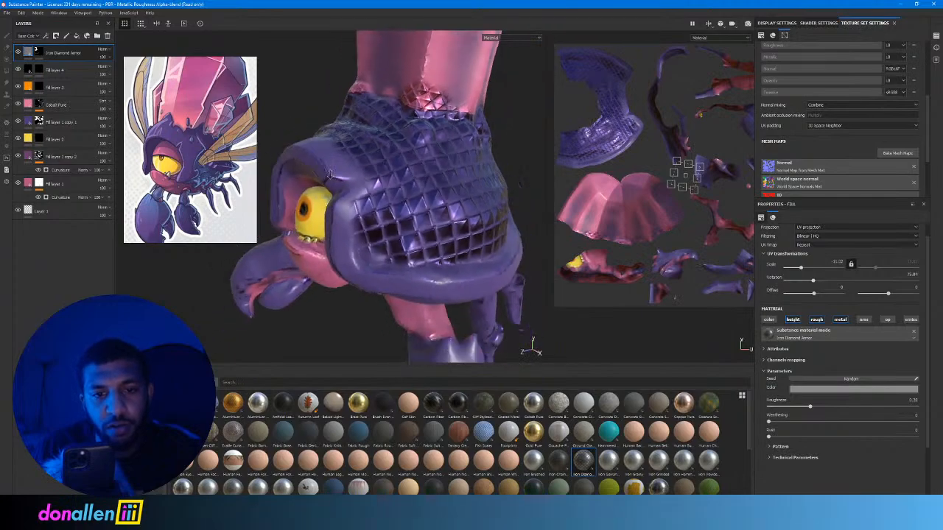
{"action": "mouse_move", "coordinate": [366, 183]}
{"action": "left_mouse_down", "text": "alt"}
{"action": "mouse_move", "coordinate": [423, 181]}
{"action": "mouse_move", "coordinate": [370, 177]}
{"action": "left_mouse_up", "text": "alt"}
Paint purple on the Fill layer 1 copy 1 mask around the crest's base, and erase it from one bump with symmetry off.
{"action": "left_click", "coordinate": [44, 122]}
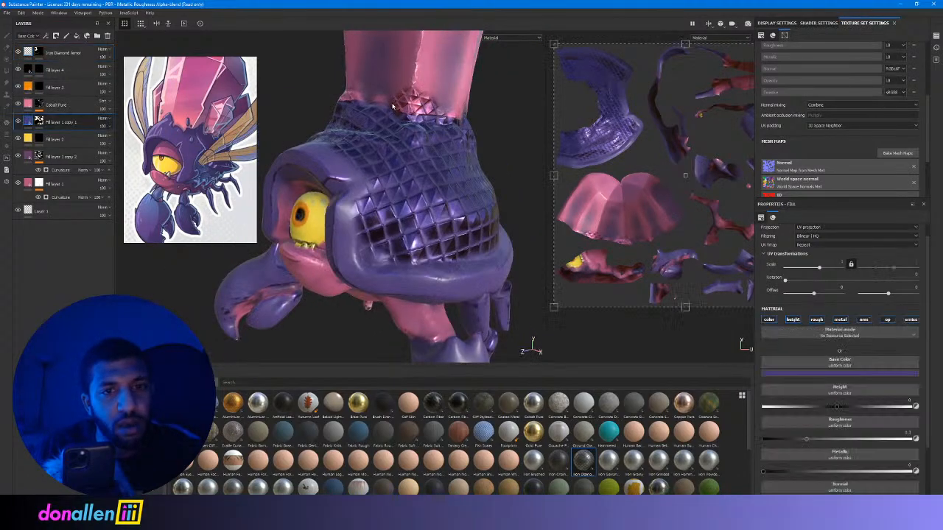
{"action": "key", "text": "1"}
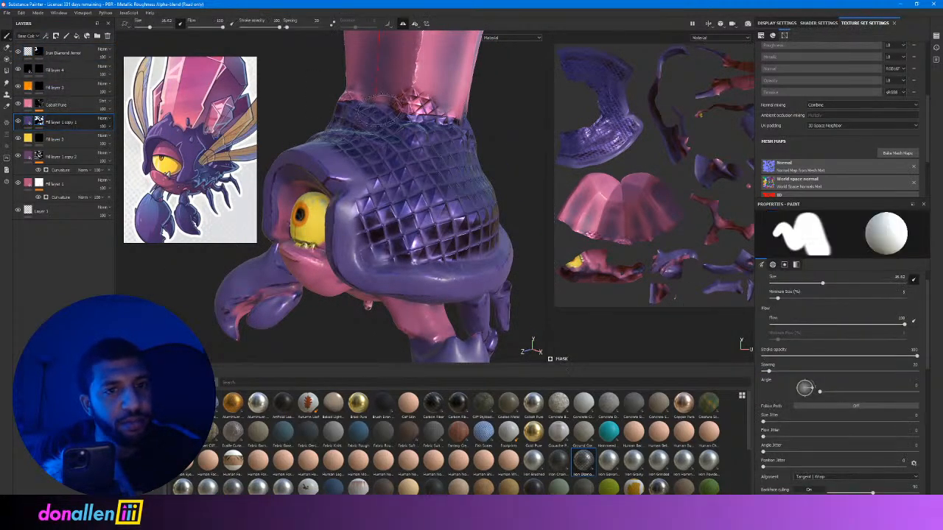
{"action": "mouse_move", "coordinate": [447, 138]}
{"action": "left_mouse_down", "text": "alt"}
{"action": "mouse_move", "coordinate": [368, 117]}
{"action": "mouse_move", "coordinate": [439, 127]}
{"action": "left_mouse_up", "text": "alt"}
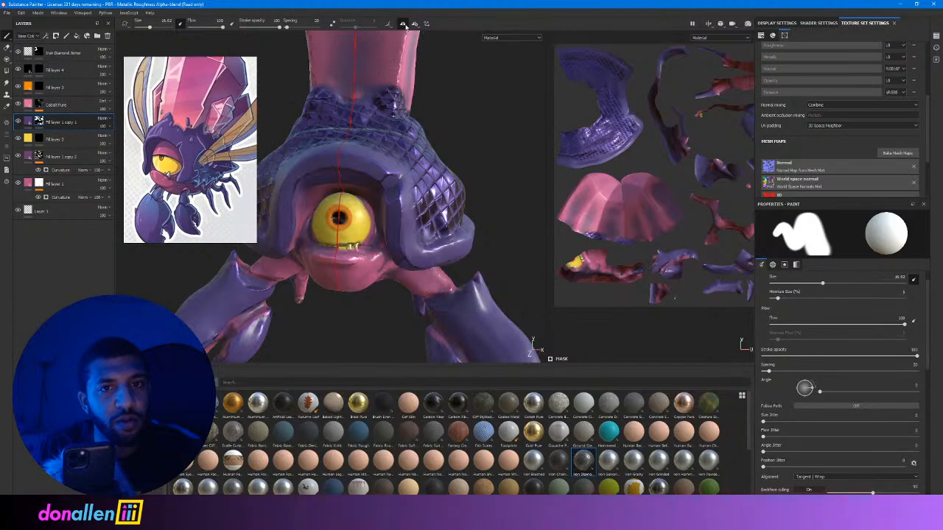
{"action": "key", "text": "2"}
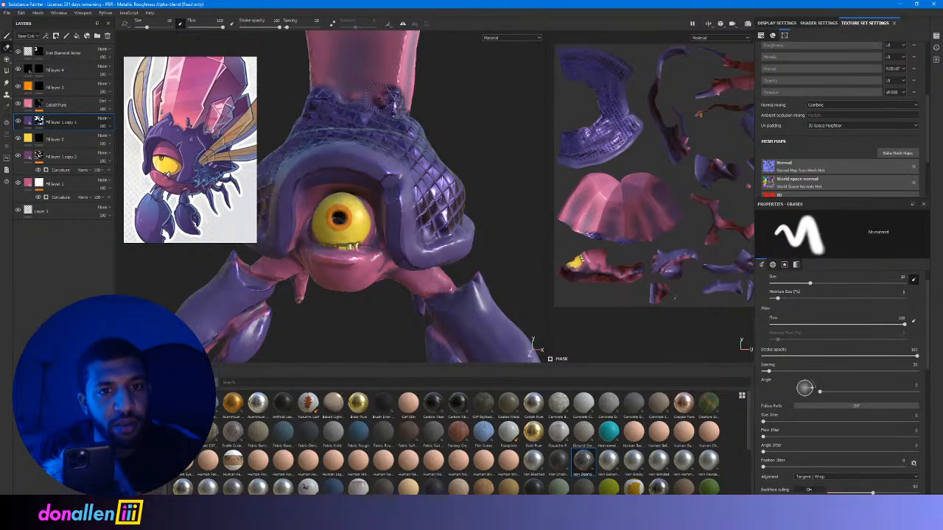
{"action": "left_click_drag", "start_coordinate": [346, 99], "coordinate": [444, 104], "text": "alt"}
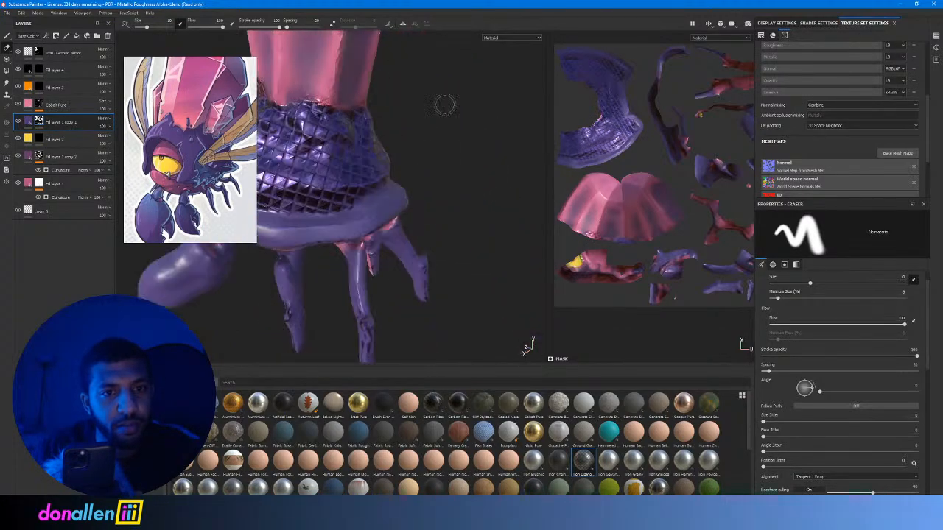
{"action": "left_click_drag", "start_coordinate": [363, 101], "coordinate": [431, 96], "text": "alt"}
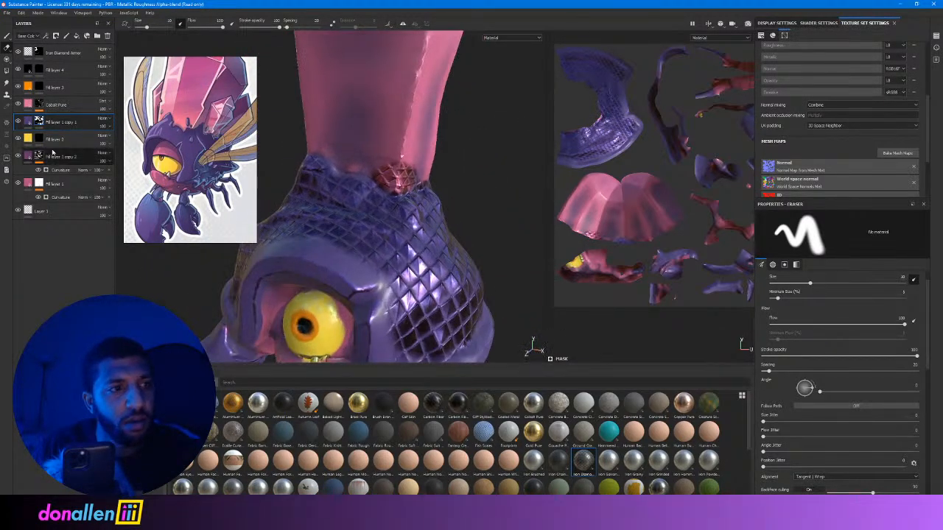
Erase the Iron Diamond Armor mask from the bump at the base of the pink crest.
{"action": "left_click", "coordinate": [40, 53]}
{"action": "mouse_move", "coordinate": [411, 174]}
{"action": "left_mouse_down"}
{"action": "mouse_move", "coordinate": [391, 183]}
{"action": "mouse_move", "coordinate": [372, 160]}
{"action": "left_mouse_up"}
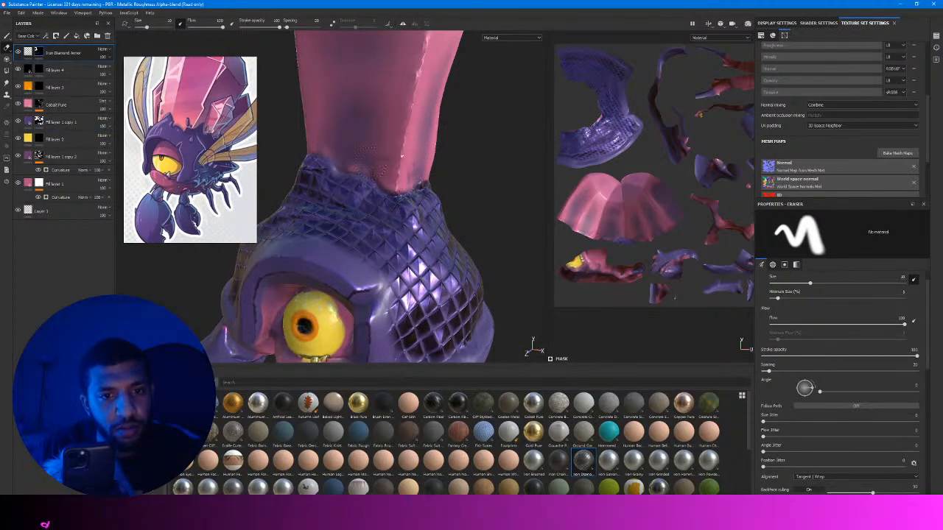
{"action": "right_click_drag", "start_coordinate": [403, 153], "coordinate": [282, 172], "text": "alt"}
{"action": "left_click_drag", "start_coordinate": [282, 172], "coordinate": [221, 174], "text": "alt"}
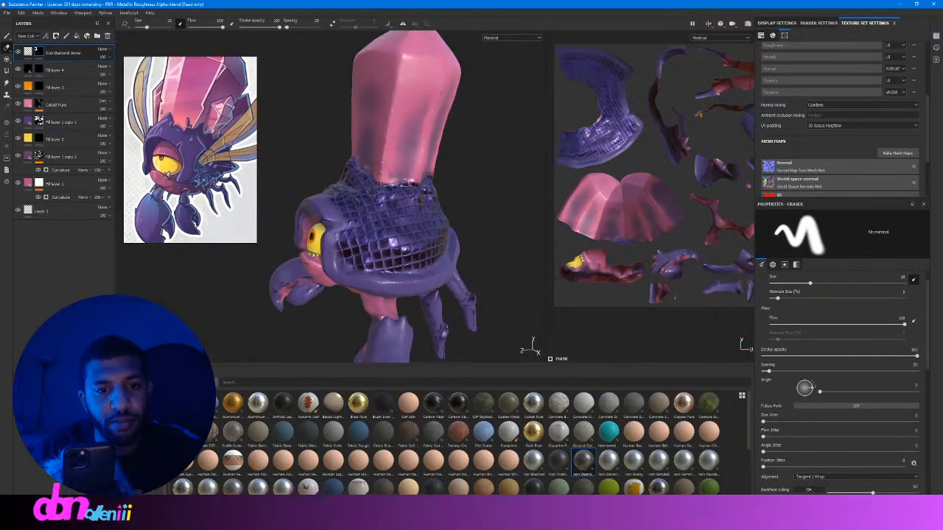
{"action": "left_click_drag", "start_coordinate": [372, 159], "coordinate": [442, 139], "text": "alt"}
{"action": "right_click_drag", "start_coordinate": [442, 139], "coordinate": [280, 138], "text": "shift"}
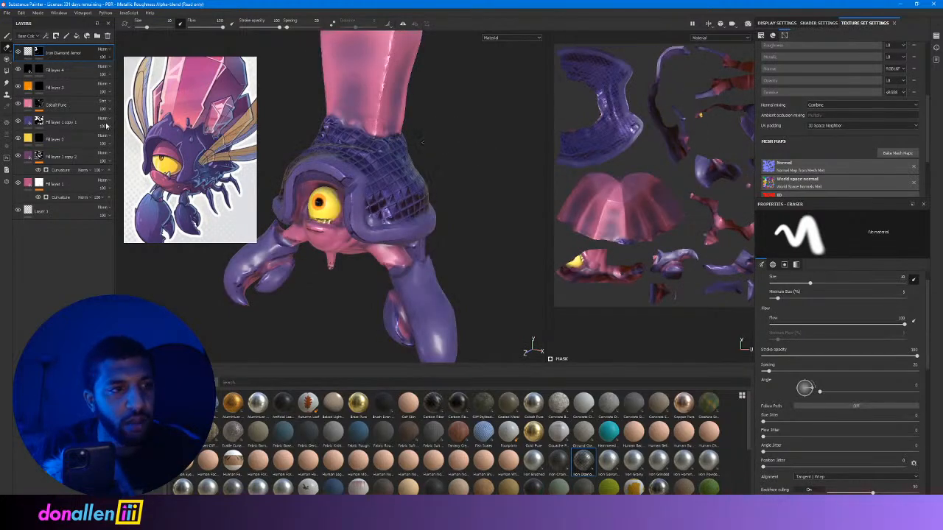
Raise the roughness of the yellow eye's Fill layer 2 slightly above zero.
{"action": "left_click", "coordinate": [29, 137]}
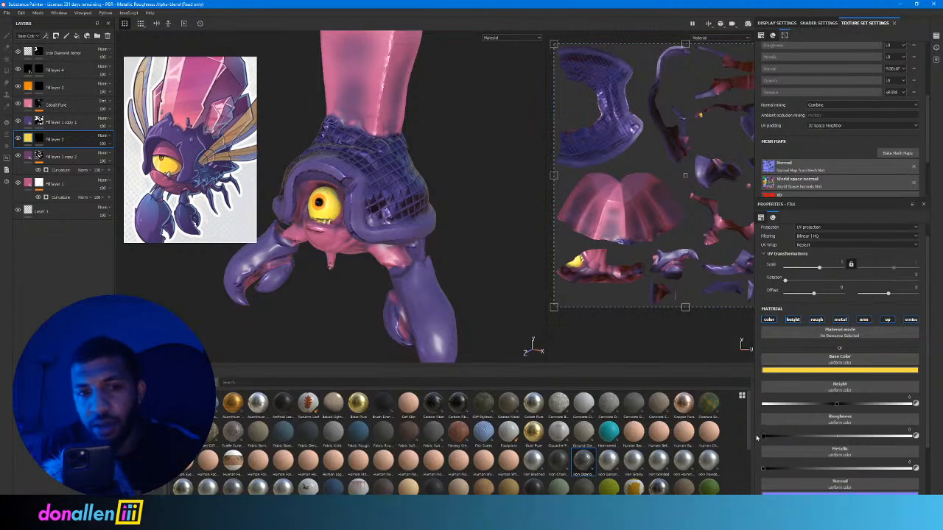
{"action": "right_click_drag", "start_coordinate": [390, 242], "coordinate": [352, 241], "text": "shift"}
{"action": "left_click_drag", "start_coordinate": [352, 241], "coordinate": [419, 165], "text": "alt"}
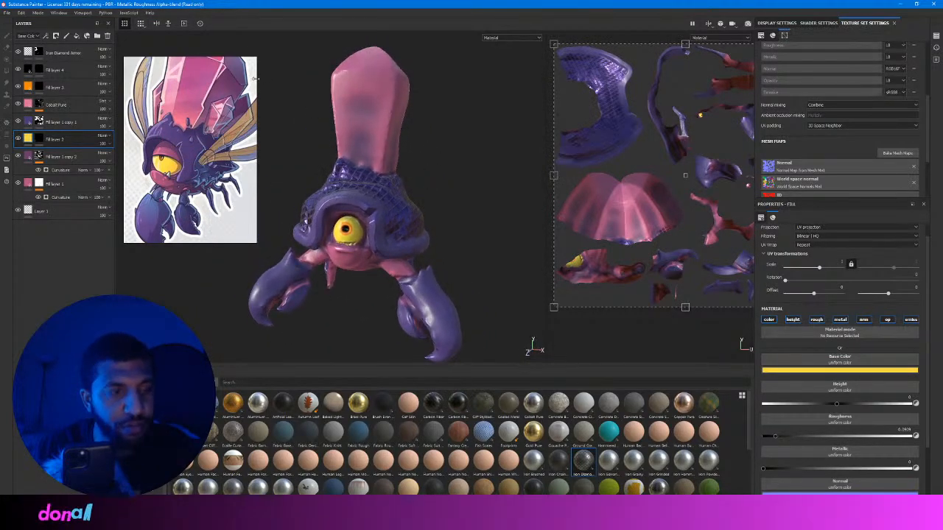
Save the project under a new file name in the crab monster folder inside Twitch_tutorials.
{"action": "left_click", "coordinate": [5, 13]}
{"action": "left_click", "coordinate": [25, 77]}
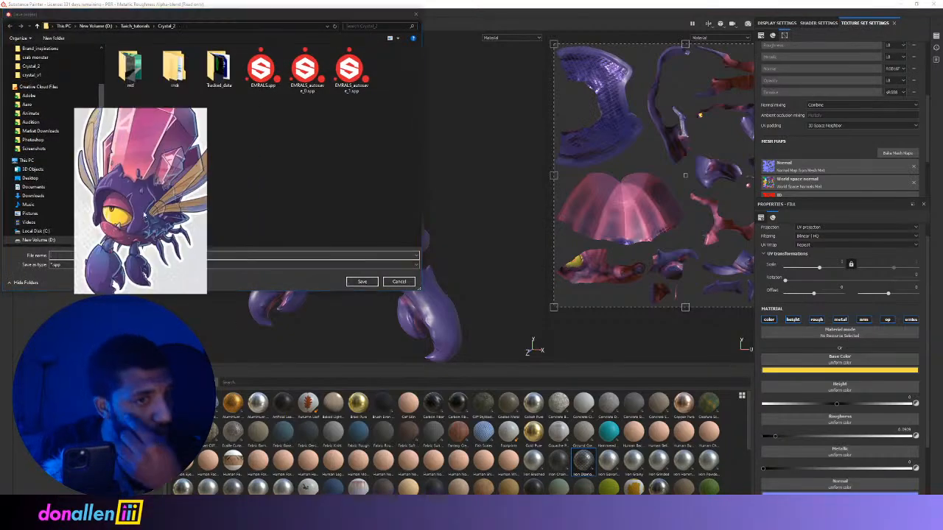
{"action": "left_click", "coordinate": [135, 26]}
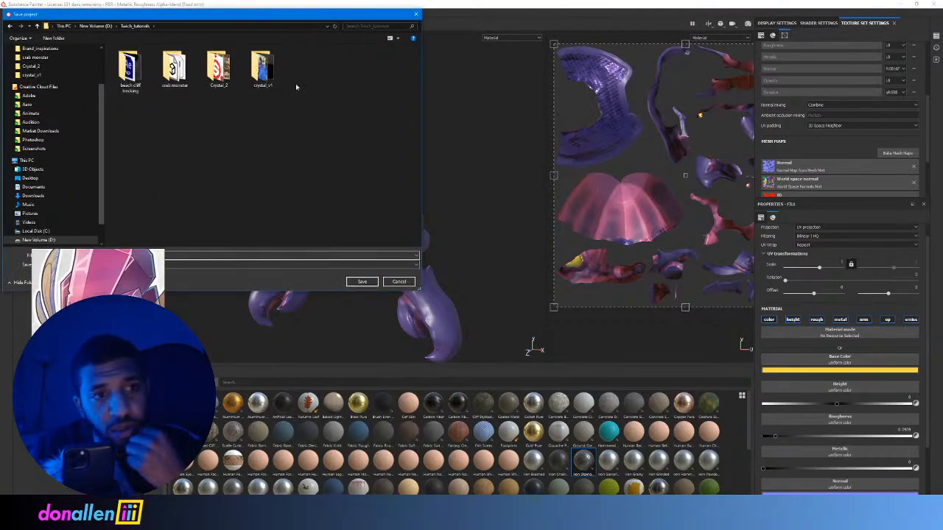
{"action": "double_click", "coordinate": [174, 68]}
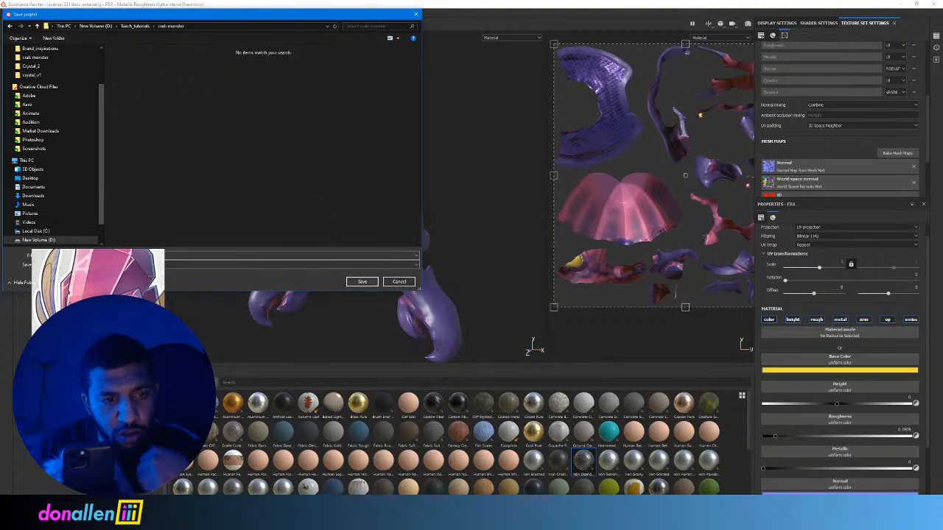
{"action": "left_click", "coordinate": [82, 255]}
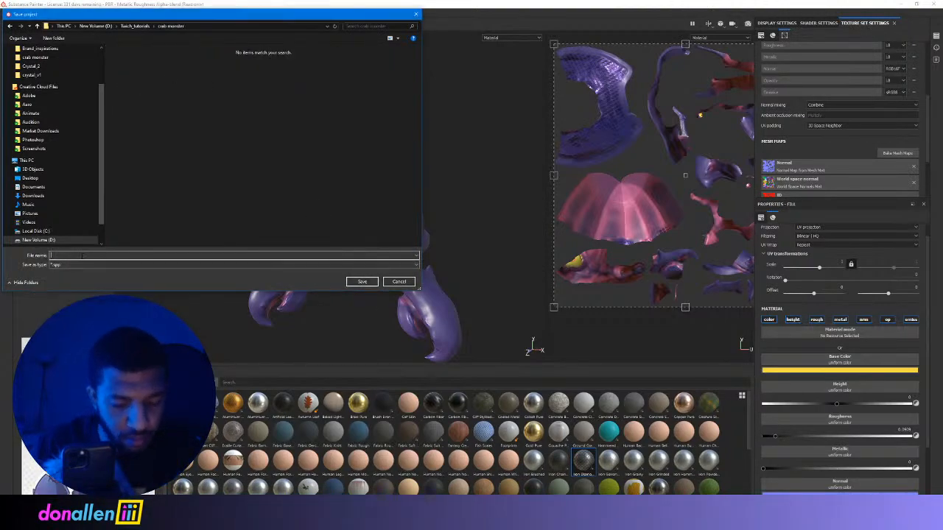
{"action": "type", "text": "crab midgfge"}
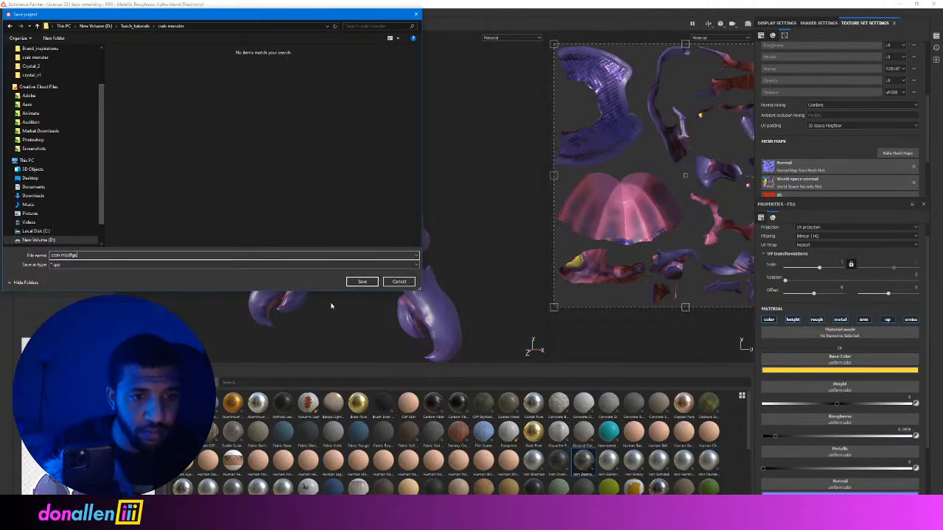
{"action": "left_click", "coordinate": [362, 281]}
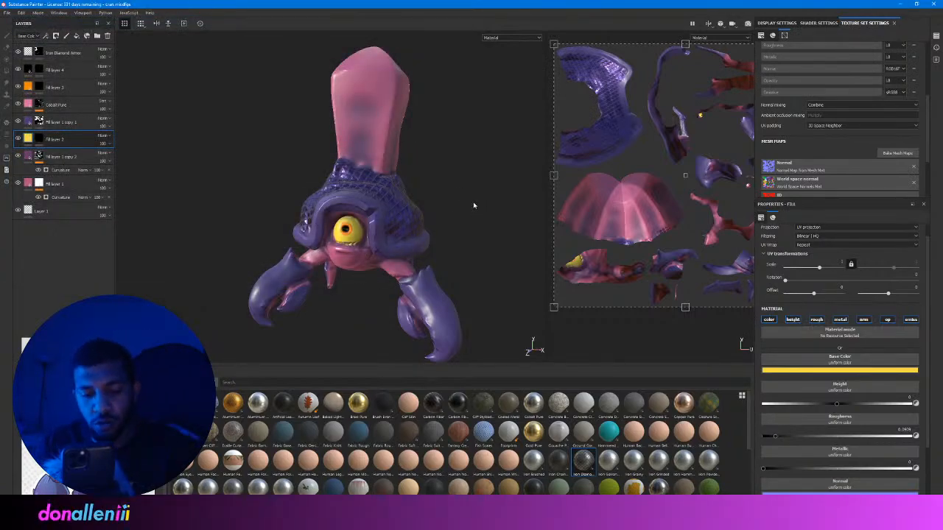
Examine the crest, shell and claws from the front and side against the reference art.
{"action": "mouse_move", "coordinate": [474, 205]}
{"action": "left_mouse_down", "text": "alt"}
{"action": "mouse_move", "coordinate": [358, 188]}
{"action": "mouse_move", "coordinate": [469, 198]}
{"action": "left_mouse_up", "text": "alt"}
{"action": "scroll", "coordinate": [357, 204], "scroll_direction": "up", "scroll_amount": 1}
{"action": "scroll", "coordinate": [357, 203], "scroll_direction": "down", "scroll_amount": 3}
{"action": "scroll", "coordinate": [357, 202], "scroll_direction": "up", "scroll_amount": 3}
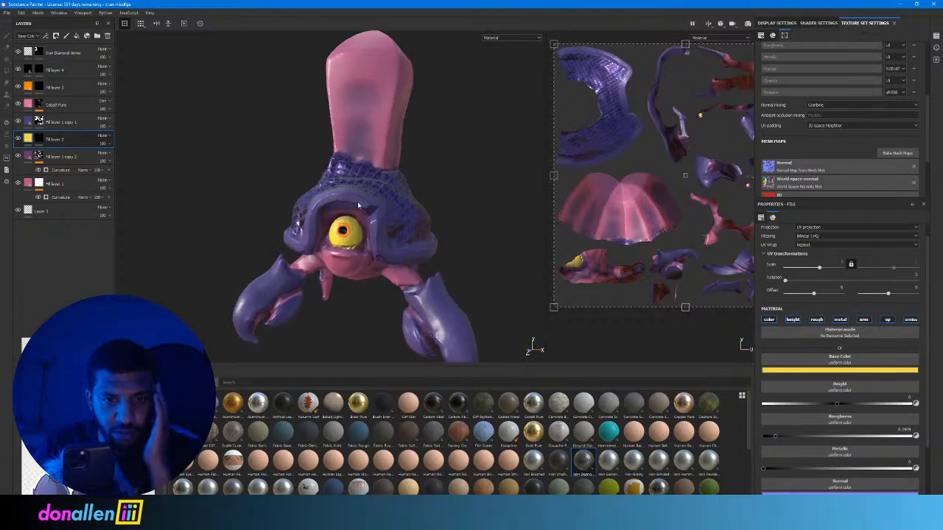
{"action": "scroll", "coordinate": [358, 205], "scroll_direction": "up", "scroll_amount": 2}
{"action": "left_click_drag", "start_coordinate": [421, 220], "coordinate": [391, 150], "text": "alt"}
{"action": "middle_click_drag", "start_coordinate": [392, 150], "coordinate": [349, 236], "text": "alt"}
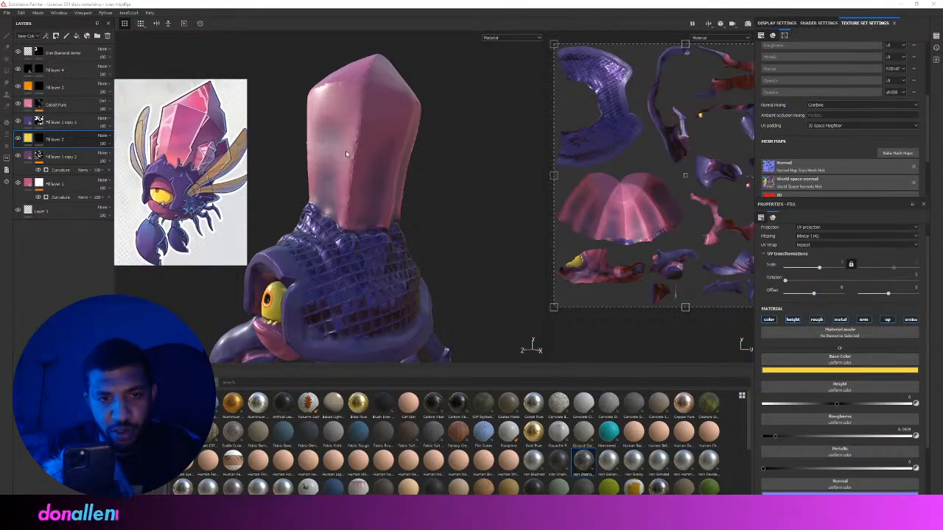
{"action": "left_click_drag", "start_coordinate": [345, 150], "coordinate": [368, 158], "text": "alt"}
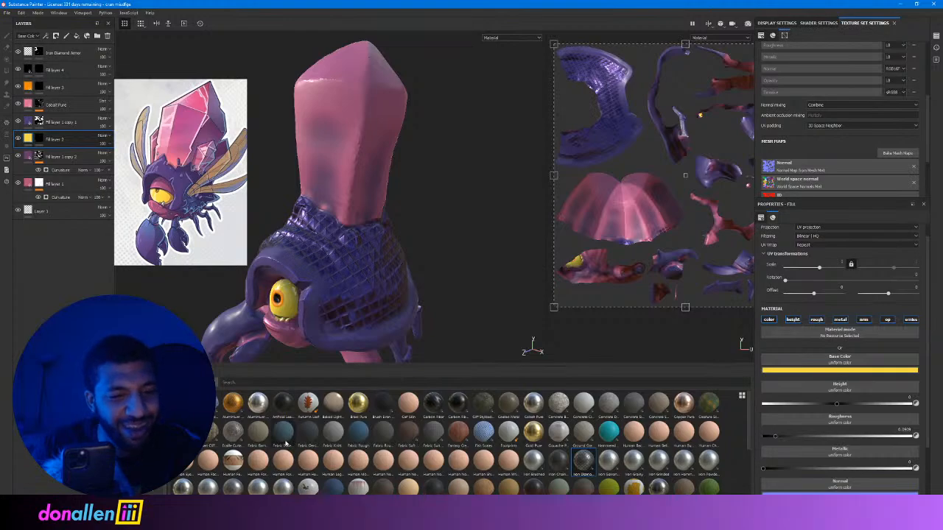
Search the whole asset shelf for "bone" and apply the Bone Stylized smart material to the crab.
{"action": "left_click", "coordinate": [144, 395]}
{"action": "left_click", "coordinate": [232, 382]}
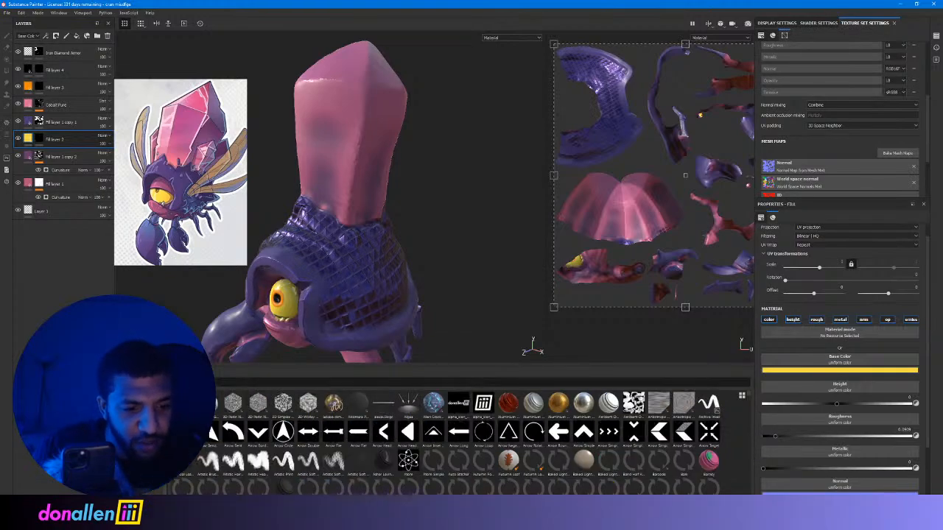
{"action": "type", "text": "bone"}
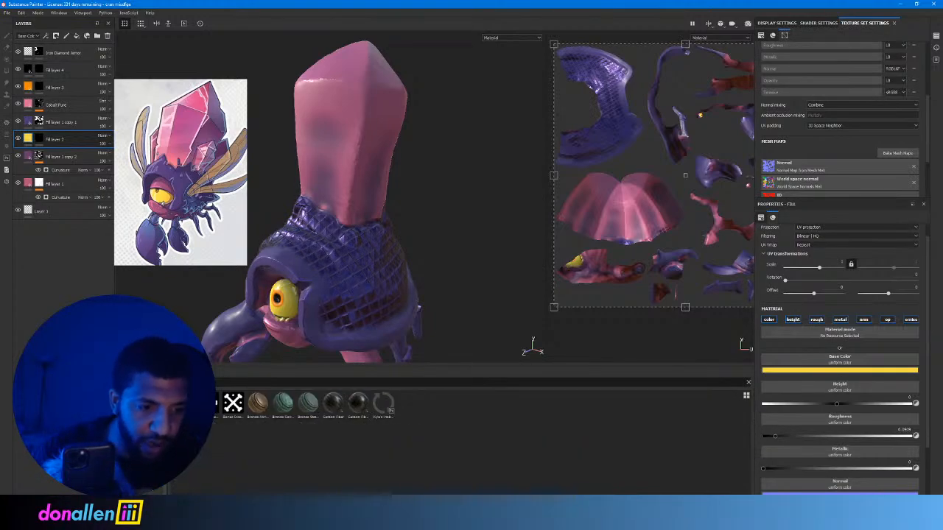
{"action": "left_click_drag", "start_coordinate": [218, 403], "coordinate": [331, 146]}
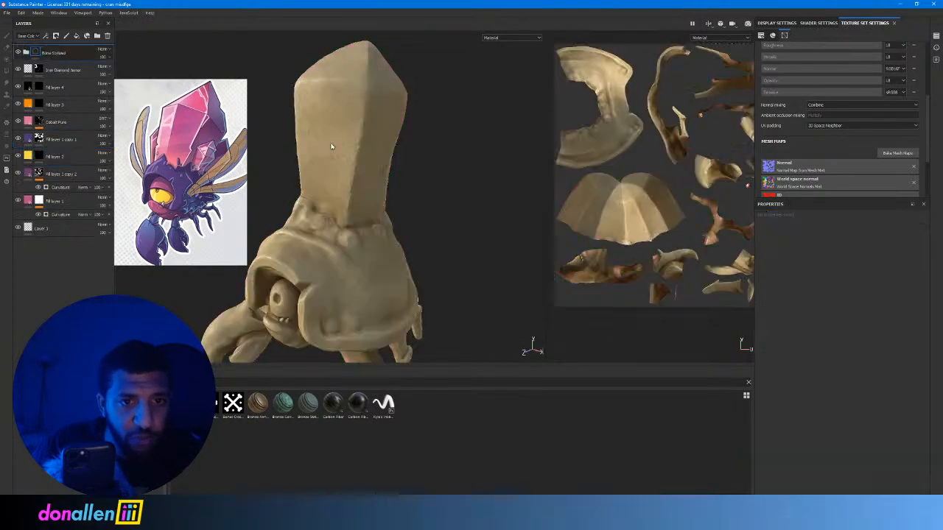
Cycle through blending modes for the Bone Stylized group and set it to Signed Addition.
{"action": "left_click_drag", "start_coordinate": [364, 187], "coordinate": [406, 152], "text": "alt"}
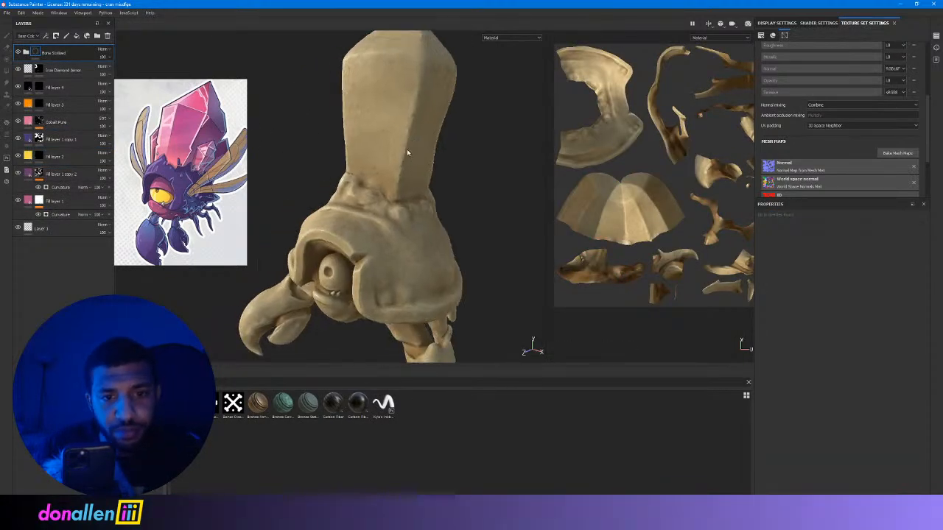
{"action": "left_click_drag", "start_coordinate": [336, 249], "coordinate": [376, 249], "text": "alt"}
{"action": "scroll", "coordinate": [398, 272], "scroll_direction": "down", "scroll_amount": 2}
{"action": "scroll", "coordinate": [398, 271], "scroll_direction": "up", "scroll_amount": 4}
{"action": "scroll", "coordinate": [398, 265], "scroll_direction": "down", "scroll_amount": 6}
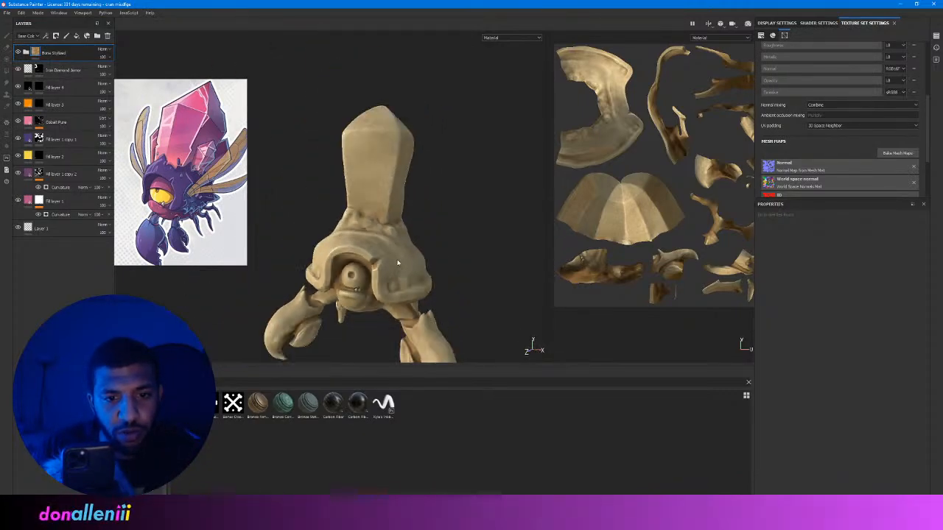
{"action": "middle_click_drag", "start_coordinate": [390, 251], "coordinate": [369, 186], "text": "alt"}
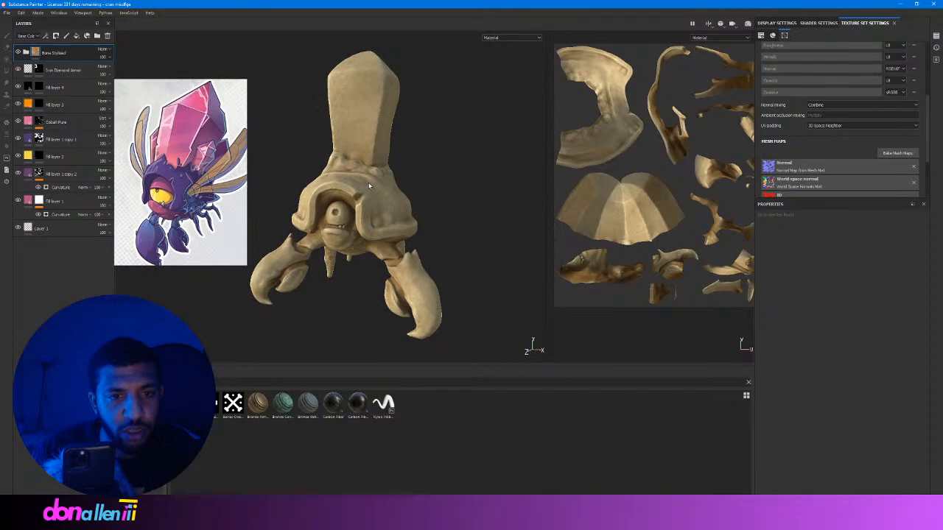
{"action": "left_click", "coordinate": [102, 49]}
{"action": "left_click", "coordinate": [103, 50]}
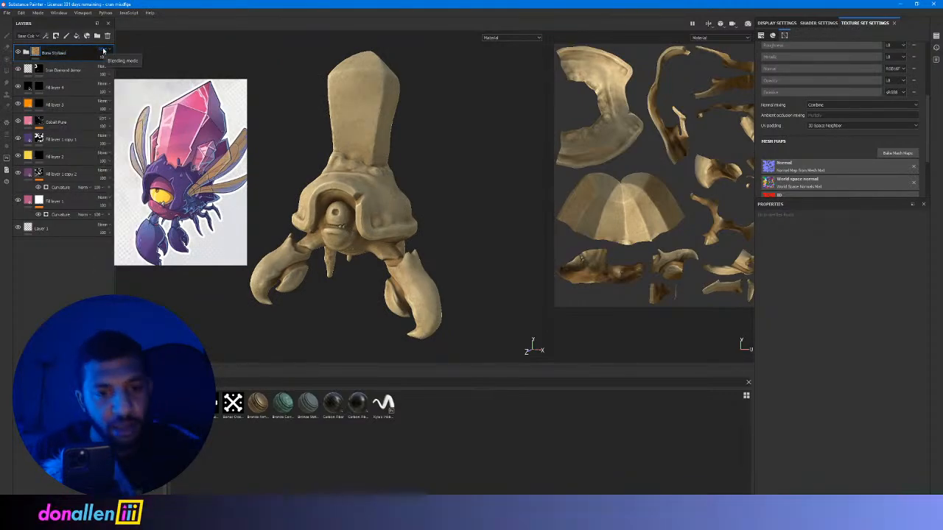
{"action": "key", "text": "Down"}
{"action": "key", "text": "Down"}
{"action": "key", "text": "Down"}
{"action": "key", "text": "Down"}
{"action": "key", "text": "Down"}
{"action": "key", "text": "Down"}
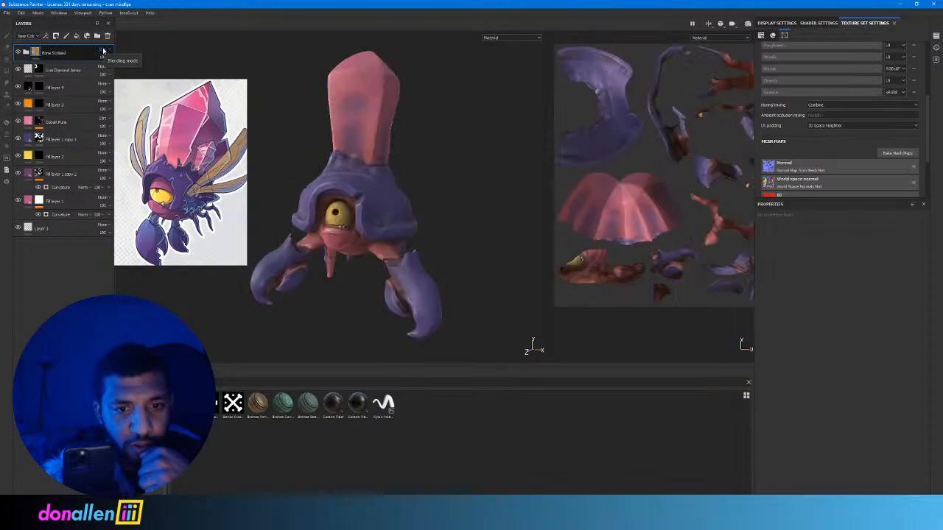
{"action": "key", "text": "Down"}
{"action": "key", "text": "Down"}
{"action": "key", "text": "Down"}
{"action": "key", "text": "Down"}
{"action": "key", "text": "Down"}
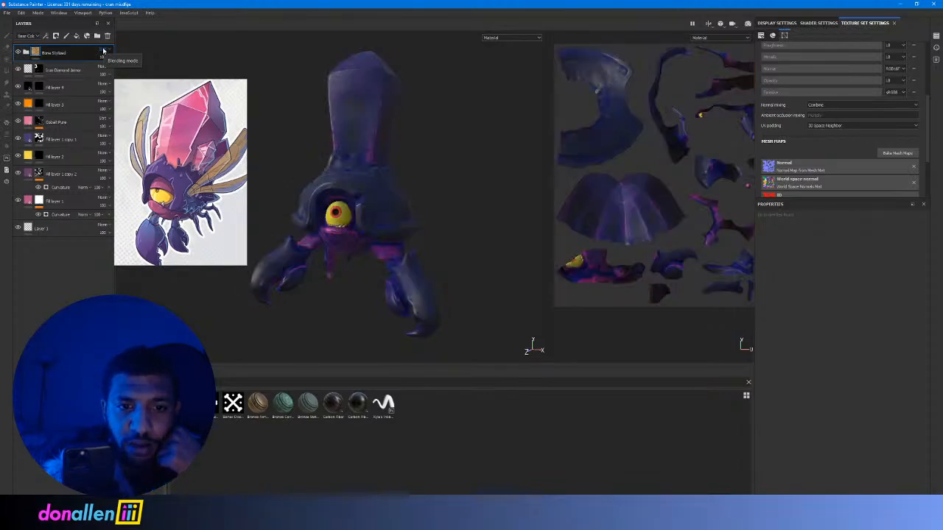
{"action": "key", "text": "Down"}
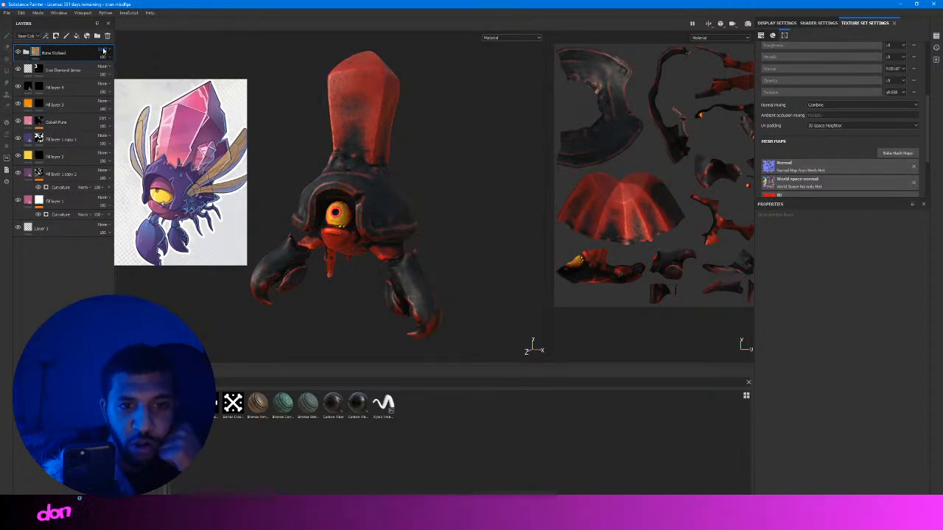
Move the Iron Diamond Armor layer above the Bone Stylized group in the layer stack.
{"action": "left_click_drag", "start_coordinate": [433, 202], "coordinate": [475, 213], "text": "alt"}
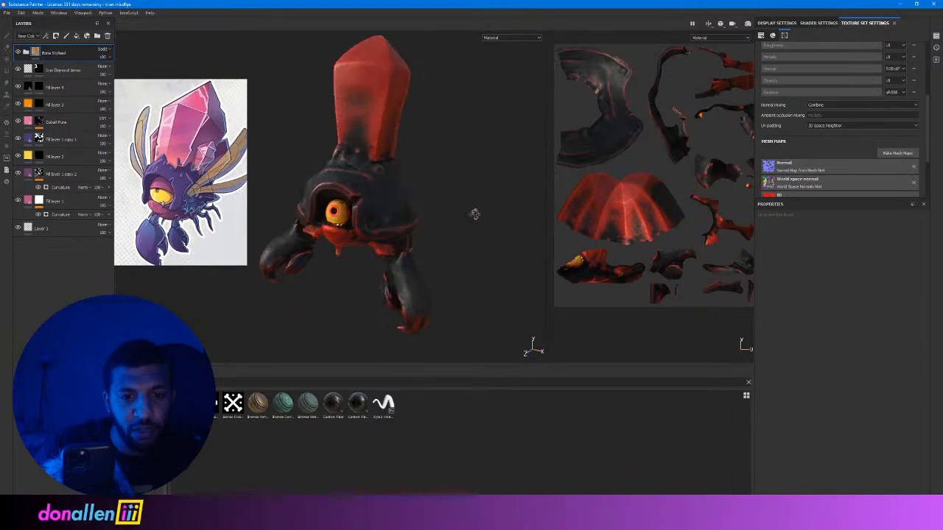
{"action": "left_click_drag", "start_coordinate": [417, 181], "coordinate": [332, 149], "text": "alt"}
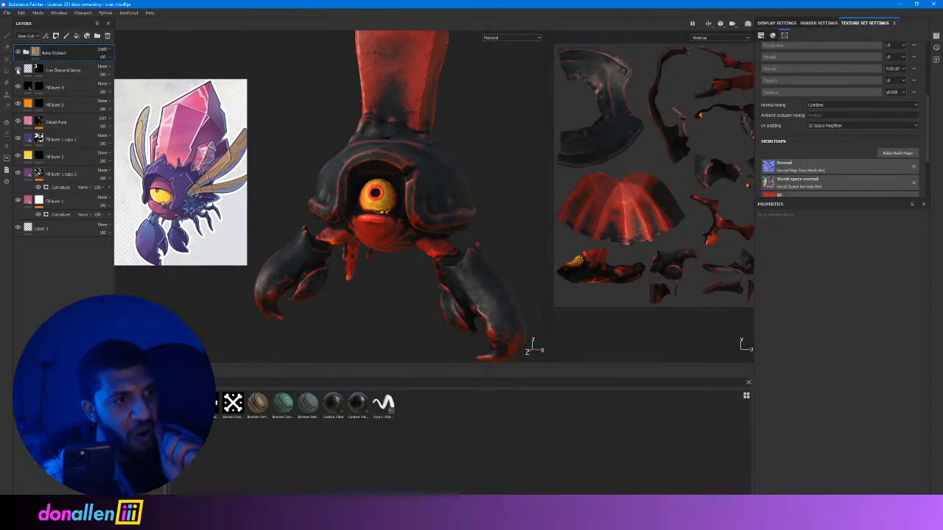
{"action": "left_click_drag", "start_coordinate": [30, 70], "coordinate": [68, 48]}
Set the Iron Diamond Armor material's roughness to 0.41, weathering to about 0.49 and rust to about 0.73.
{"action": "left_click_drag", "start_coordinate": [430, 151], "coordinate": [368, 149], "text": "alt"}
{"action": "right_click_drag", "start_coordinate": [368, 150], "coordinate": [526, 137], "text": "alt"}
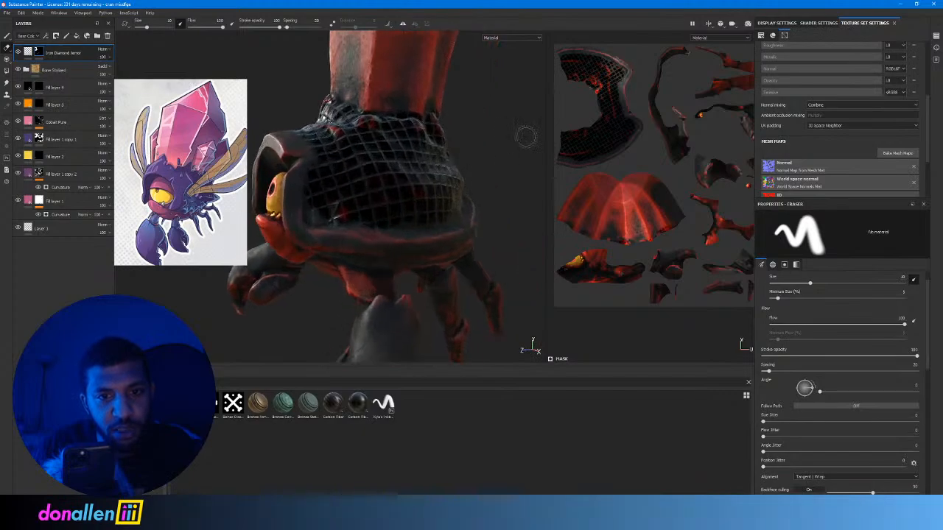
{"action": "left_click_drag", "start_coordinate": [460, 133], "coordinate": [479, 133], "text": "alt"}
{"action": "right_click_drag", "start_coordinate": [479, 133], "coordinate": [347, 133], "text": "shift"}
{"action": "left_click_drag", "start_coordinate": [347, 133], "coordinate": [442, 126], "text": "alt"}
{"action": "left_click", "coordinate": [28, 53]}
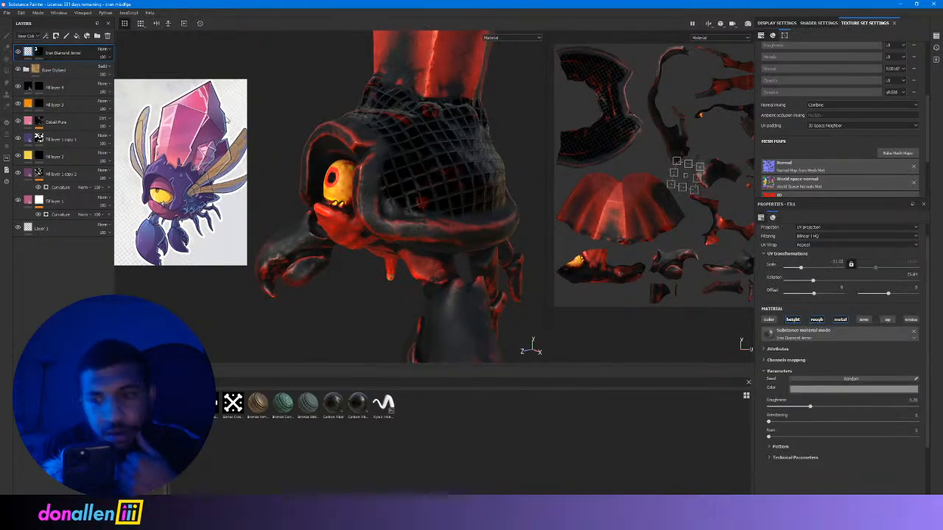
{"action": "left_click_drag", "start_coordinate": [807, 407], "coordinate": [830, 418]}
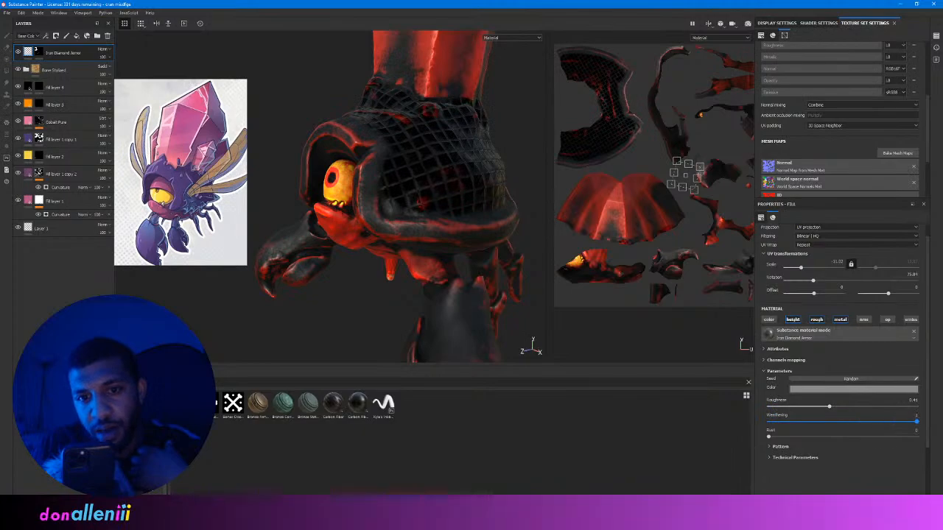
{"action": "left_click_drag", "start_coordinate": [916, 422], "coordinate": [841, 421]}
{"action": "left_click_drag", "start_coordinate": [778, 439], "coordinate": [884, 438]}
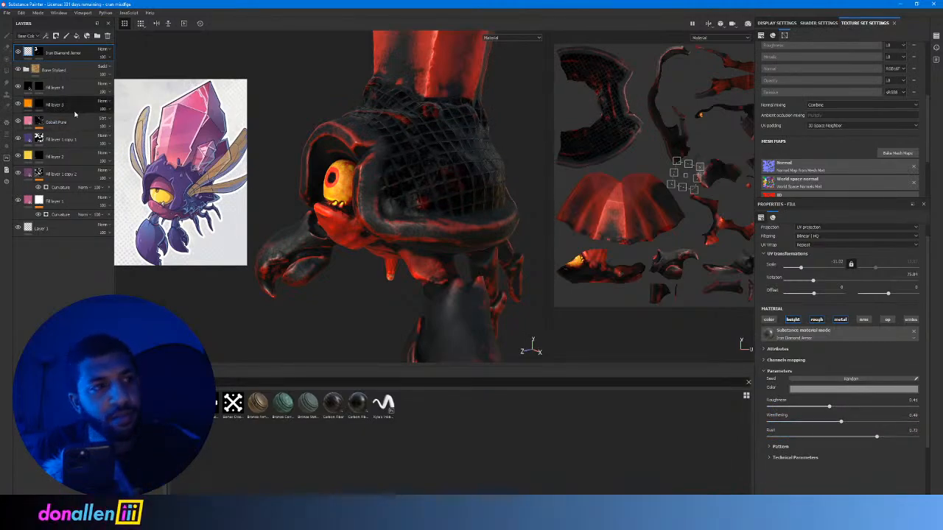
Expand the Iron Diamond Armor's pattern parameters and try adjusting the tile amount.
{"action": "left_click", "coordinate": [41, 53]}
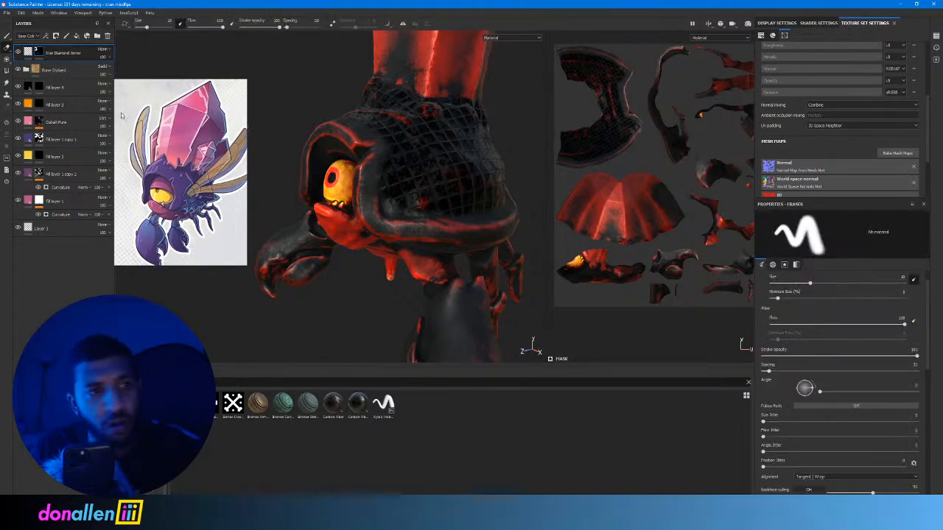
{"action": "left_click", "coordinate": [28, 52]}
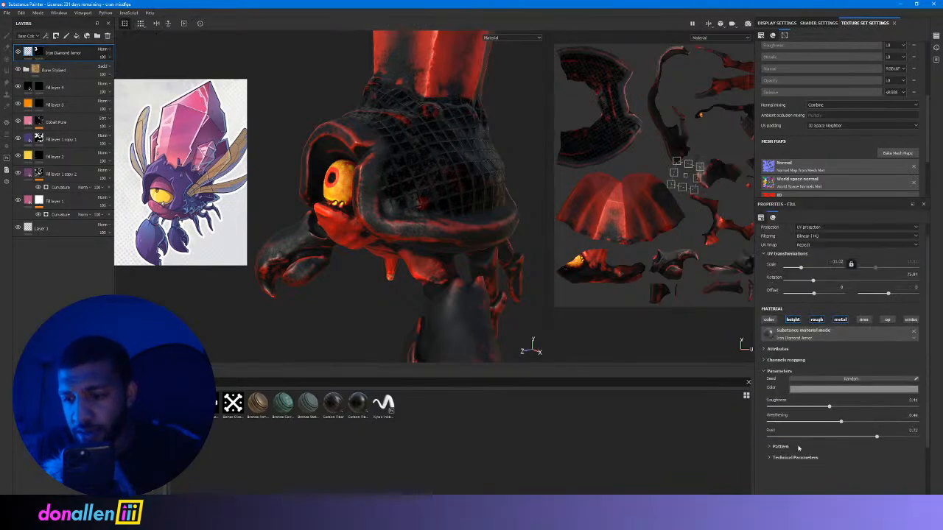
{"action": "mouse_move", "coordinate": [827, 462]}
{"action": "left_mouse_down"}
{"action": "mouse_move", "coordinate": [857, 461]}
{"action": "mouse_move", "coordinate": [797, 464]}
{"action": "mouse_move", "coordinate": [821, 465]}
{"action": "mouse_move", "coordinate": [812, 466]}
{"action": "left_mouse_up"}
Save the project with the armor and bone material changes.
{"action": "mouse_move", "coordinate": [505, 212]}
{"action": "left_mouse_down", "text": "alt"}
{"action": "mouse_move", "coordinate": [442, 207]}
{"action": "mouse_move", "coordinate": [496, 188]}
{"action": "mouse_move", "coordinate": [384, 195]}
{"action": "left_mouse_up", "text": "alt"}
{"action": "left_click", "coordinate": [7, 12]}
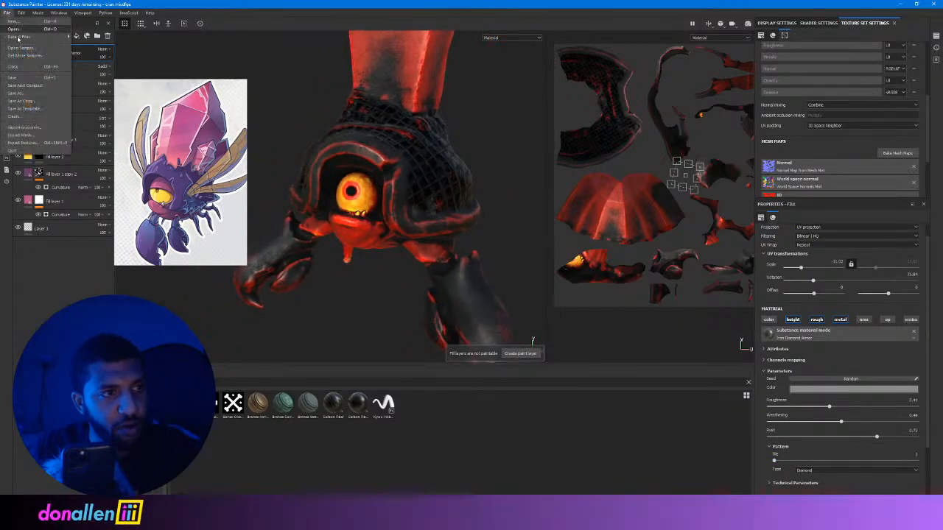
{"action": "left_click", "coordinate": [20, 77]}
Enlarge the Iron Diamond Armor pattern on the shell by bringing the fill's UV scale to about -4.5.
{"action": "left_click_drag", "start_coordinate": [463, 183], "coordinate": [5, 54], "text": "alt"}
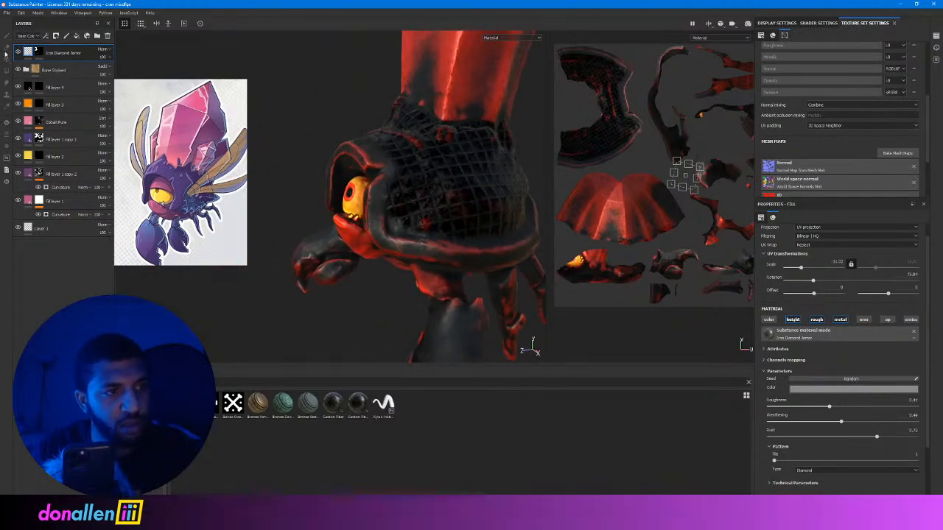
{"action": "key", "text": "e"}
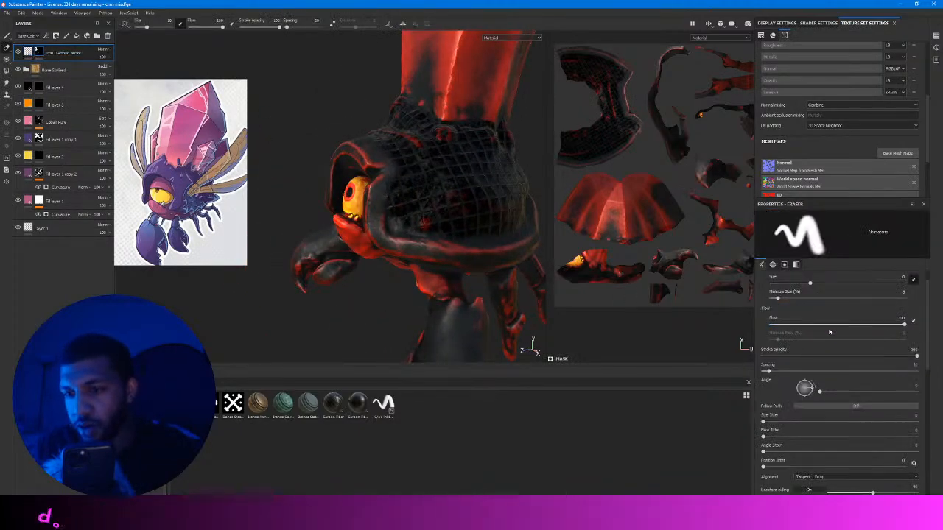
{"action": "left_click_drag", "start_coordinate": [810, 283], "coordinate": [800, 285]}
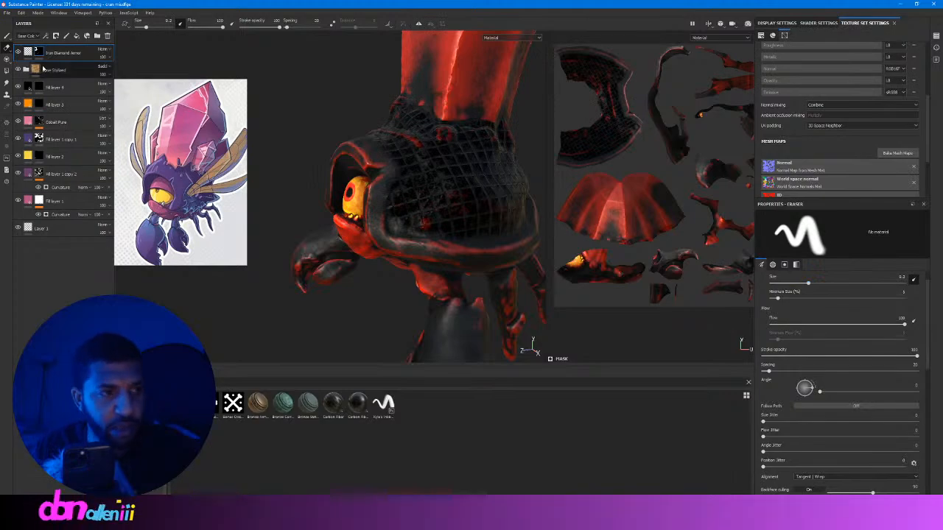
{"action": "key", "text": "4"}
{"action": "mouse_move", "coordinate": [805, 270]}
{"action": "left_mouse_down"}
{"action": "mouse_move", "coordinate": [791, 275]}
{"action": "mouse_move", "coordinate": [816, 272]}
{"action": "mouse_move", "coordinate": [804, 273]}
{"action": "left_mouse_up"}
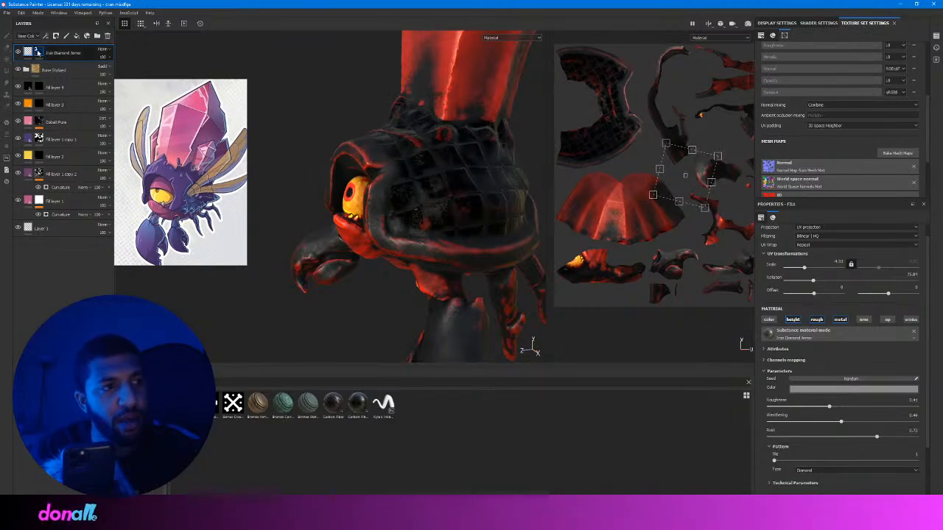
Add a Warp filter to the mask of the Iron Diamond Armor layer.
{"action": "right_click", "coordinate": [37, 51]}
{"action": "left_click", "coordinate": [62, 240]}
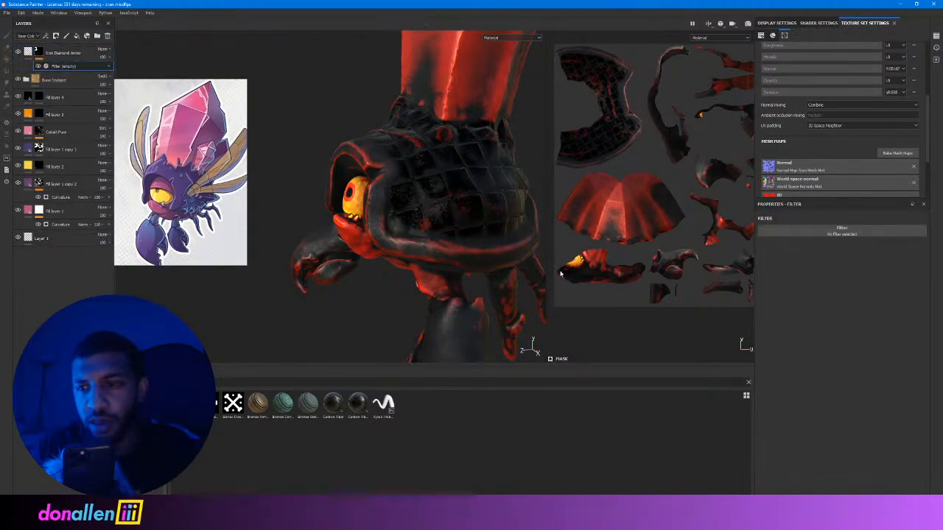
{"action": "left_click", "coordinate": [841, 233]}
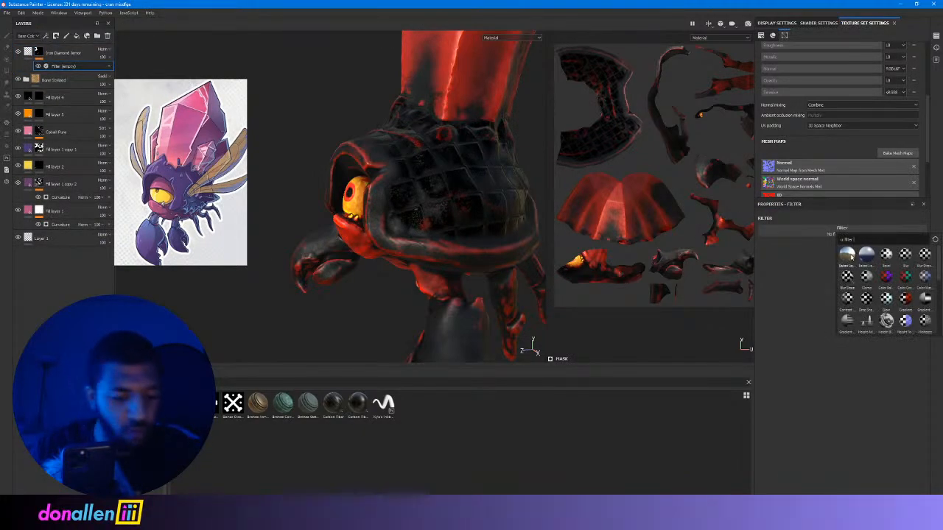
{"action": "type", "text": "wear"}
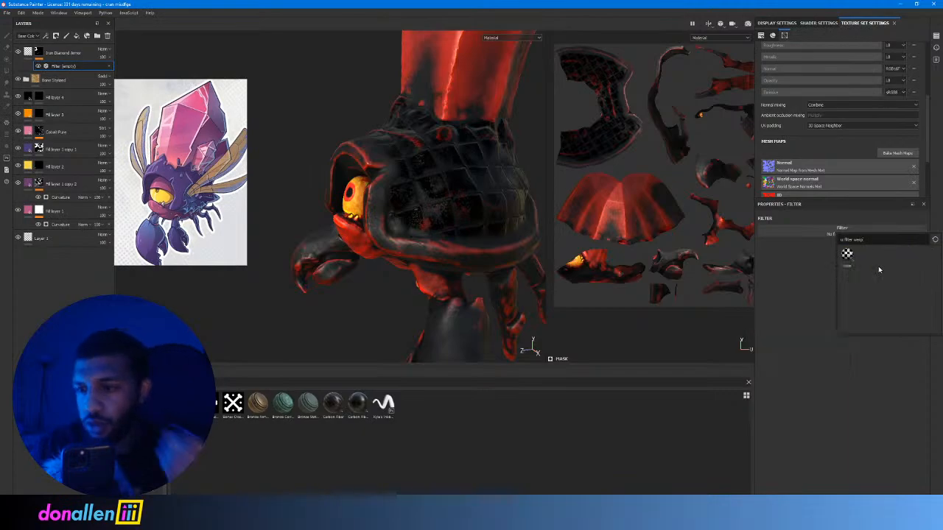
{"action": "left_click", "coordinate": [849, 255]}
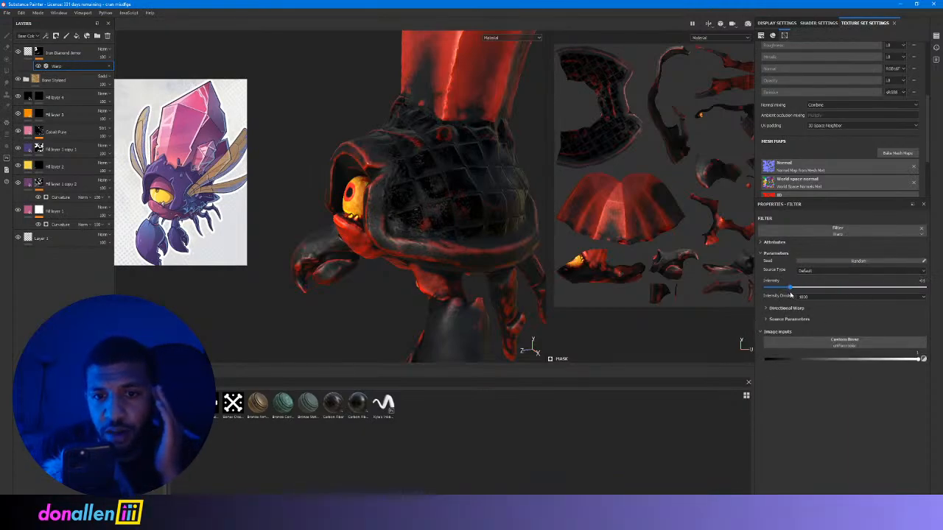
Try the Warp filter's intensity divider at 10 and 1000 with different intensities.
{"action": "left_click", "coordinate": [809, 297]}
{"action": "left_click", "coordinate": [815, 313]}
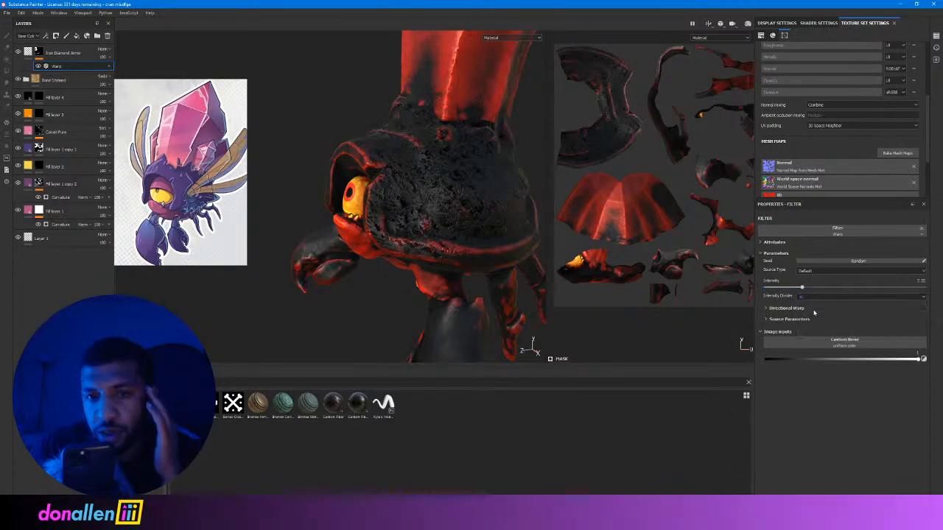
{"action": "left_click_drag", "start_coordinate": [801, 289], "coordinate": [768, 289]}
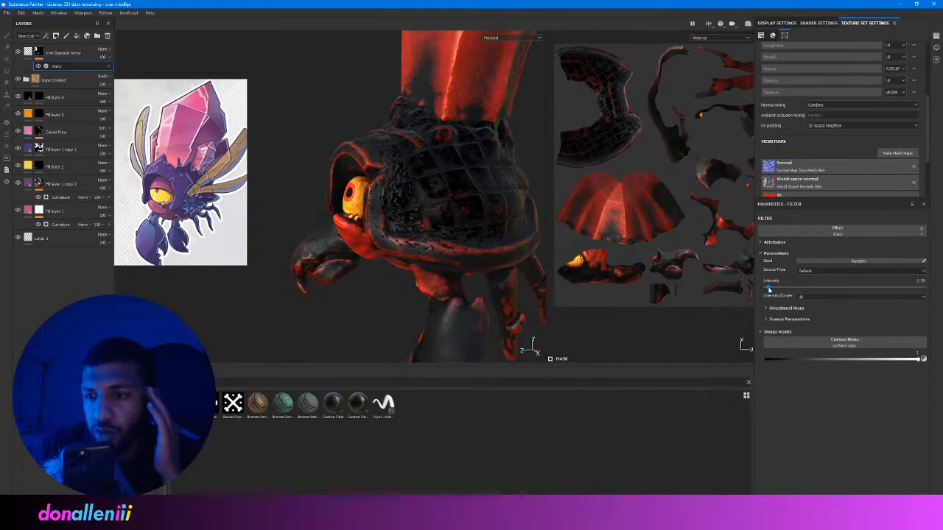
{"action": "left_click", "coordinate": [809, 297]}
{"action": "left_click", "coordinate": [810, 318]}
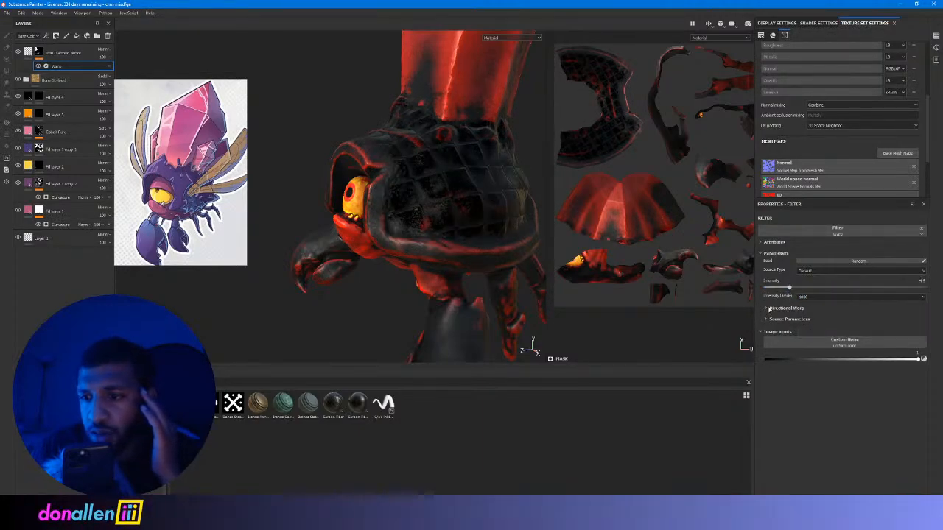
Expand the Warp filter's directional settings, set the intensity divider to 100 and lower the intensity to about 1.4.
{"action": "left_click", "coordinate": [766, 308]}
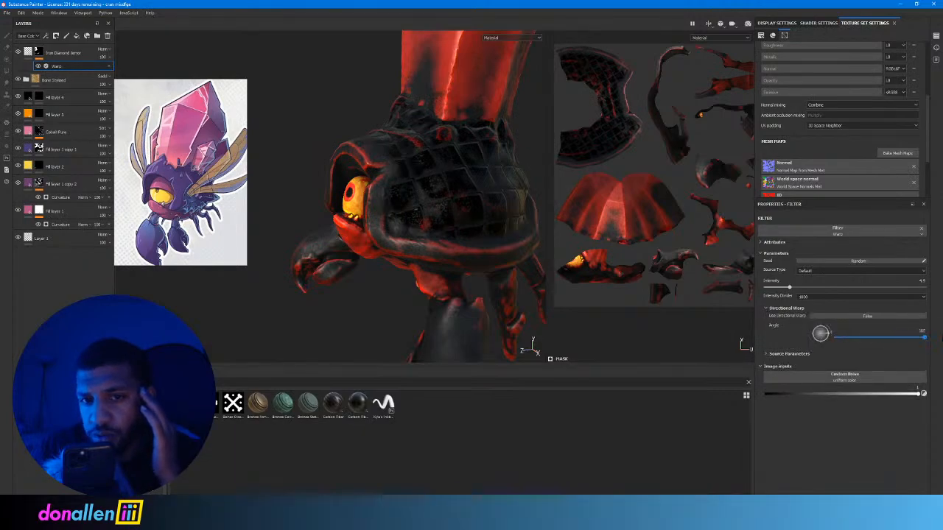
{"action": "left_click", "coordinate": [820, 299]}
{"action": "left_click", "coordinate": [812, 316]}
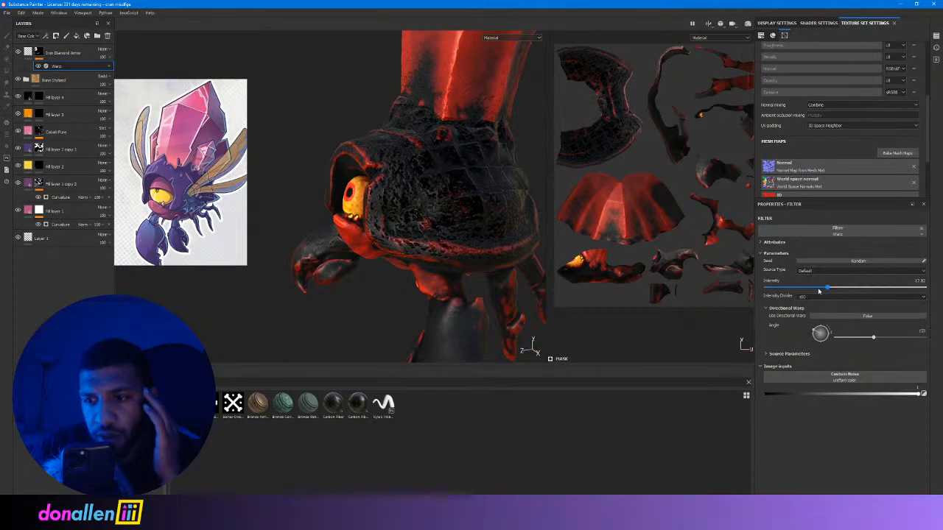
{"action": "left_click_drag", "start_coordinate": [818, 291], "coordinate": [759, 293]}
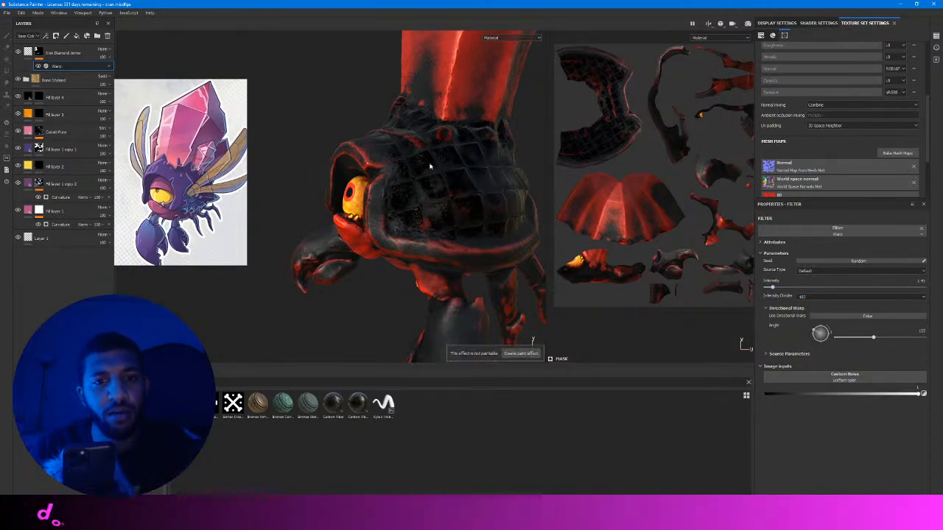
Paint the yellow Fill layer 2 through its mask over the round belly plate on the crab's underside.
{"action": "mouse_move", "coordinate": [430, 167]}
{"action": "left_mouse_down", "text": "alt"}
{"action": "mouse_move", "coordinate": [446, 156]}
{"action": "mouse_move", "coordinate": [436, 147]}
{"action": "mouse_move", "coordinate": [367, 159]}
{"action": "mouse_move", "coordinate": [403, 129]}
{"action": "left_mouse_up", "text": "alt"}
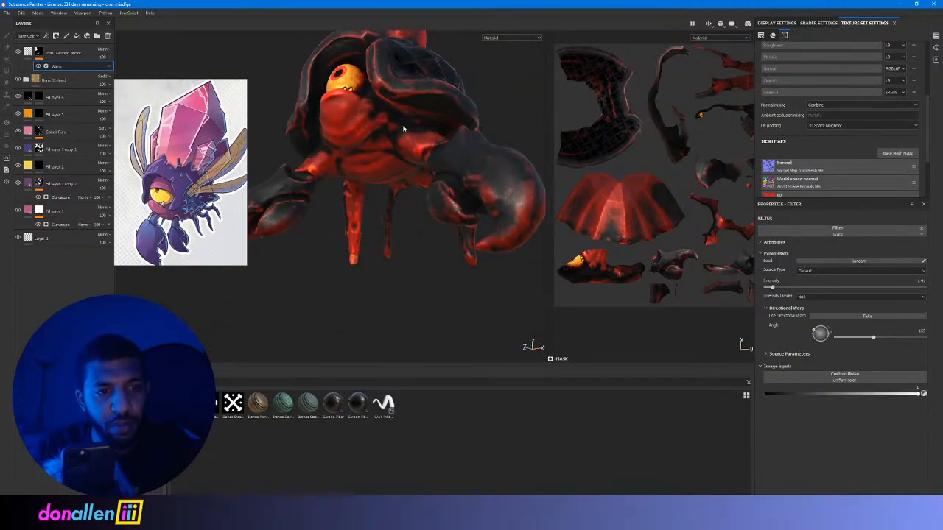
{"action": "left_click", "coordinate": [36, 167]}
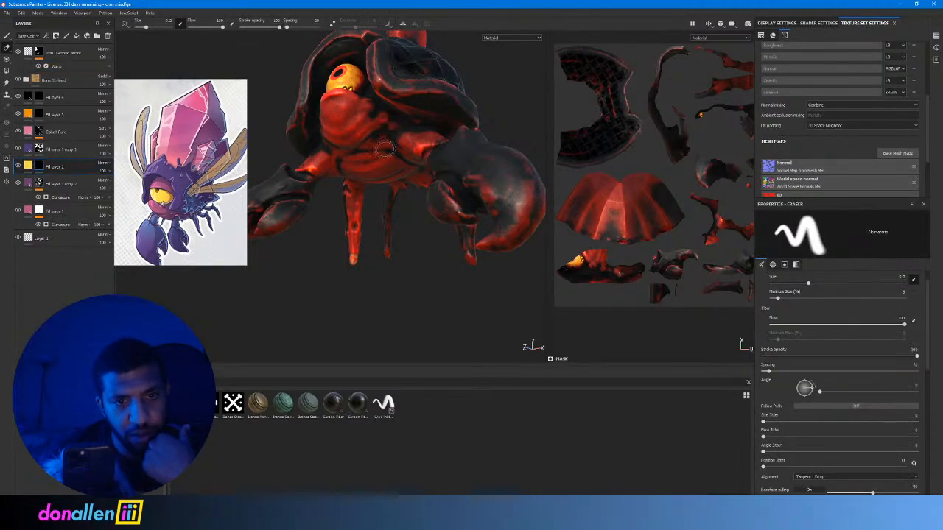
{"action": "key", "text": "1"}
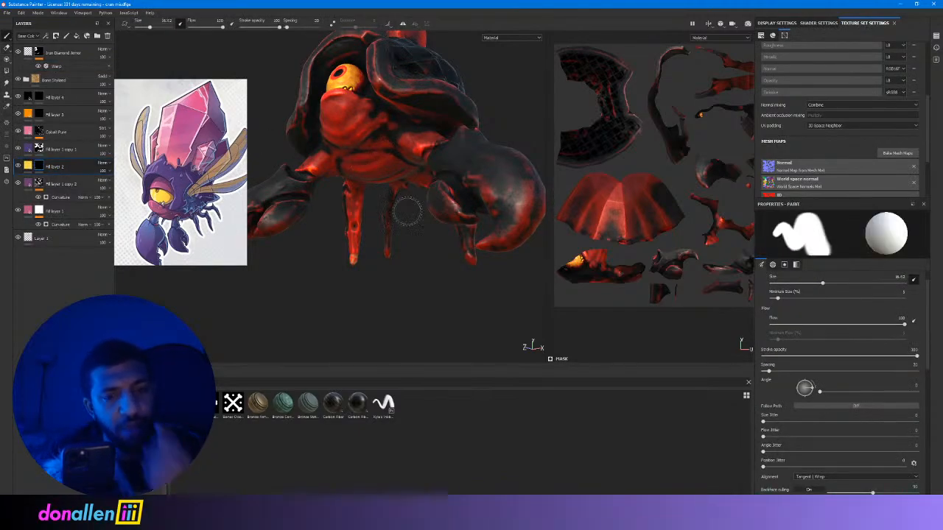
{"action": "left_click_drag", "start_coordinate": [375, 169], "coordinate": [378, 204], "text": "alt"}
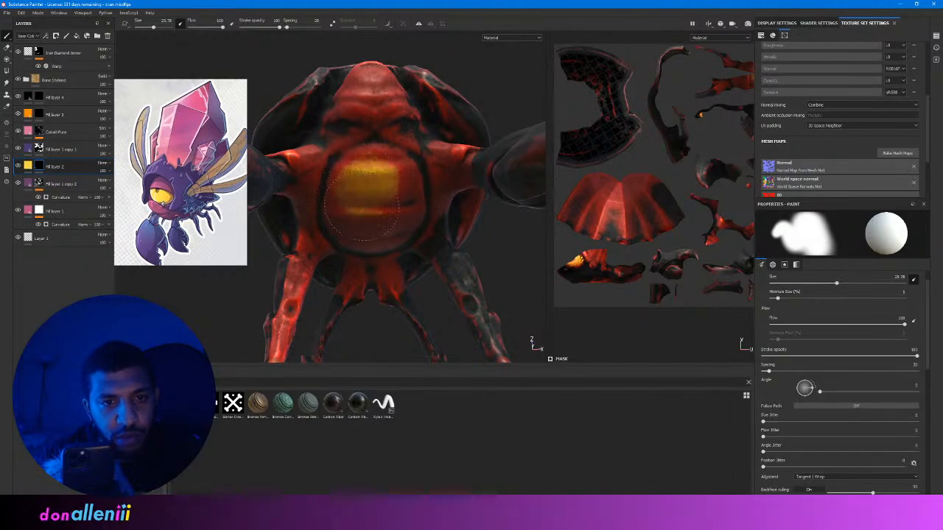
{"action": "left_click_drag", "start_coordinate": [361, 204], "coordinate": [397, 214]}
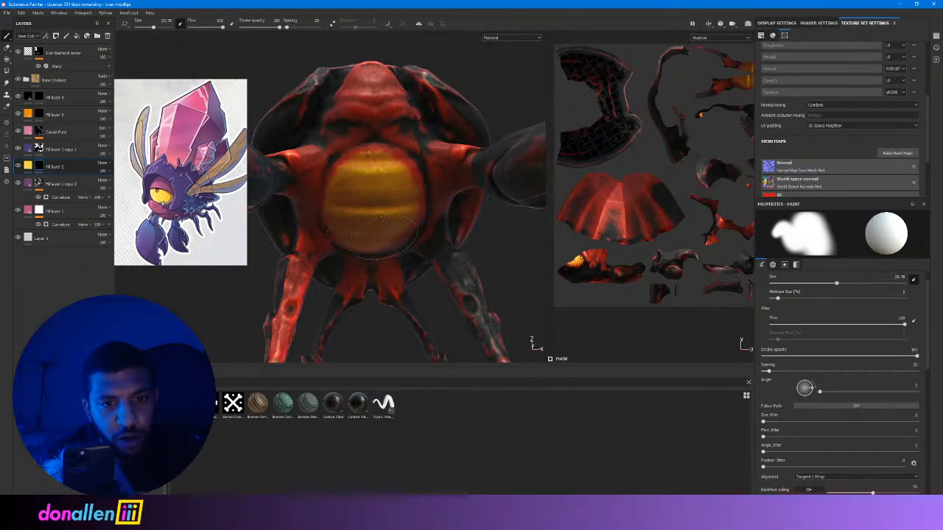
Turn on symmetry and paint the yellow fill along a front leg and the leg joints beneath the body.
{"action": "left_click_drag", "start_coordinate": [379, 195], "coordinate": [475, 74], "text": "alt"}
{"action": "right_click_drag", "start_coordinate": [475, 73], "coordinate": [625, 156], "text": "alt"}
{"action": "left_click_drag", "start_coordinate": [404, 193], "coordinate": [380, 186], "text": "alt"}
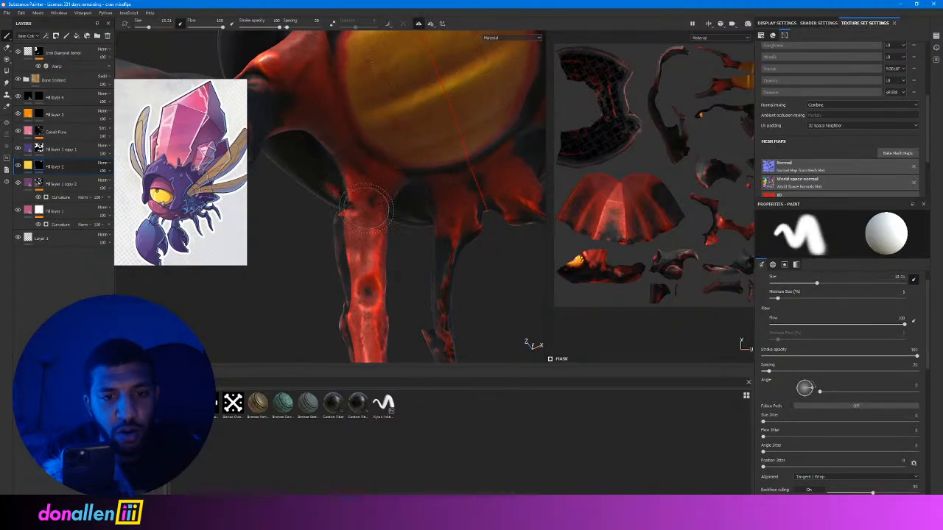
{"action": "left_click_drag", "start_coordinate": [370, 199], "coordinate": [363, 187]}
{"action": "mouse_move", "coordinate": [373, 254]}
{"action": "left_mouse_down"}
{"action": "mouse_move", "coordinate": [378, 290]}
{"action": "mouse_move", "coordinate": [366, 163]}
{"action": "mouse_move", "coordinate": [373, 171]}
{"action": "mouse_move", "coordinate": [382, 103]}
{"action": "mouse_move", "coordinate": [436, 135]}
{"action": "mouse_move", "coordinate": [413, 214]}
{"action": "mouse_move", "coordinate": [423, 230]}
{"action": "mouse_move", "coordinate": [414, 198]}
{"action": "mouse_move", "coordinate": [433, 142]}
{"action": "mouse_move", "coordinate": [509, 258]}
{"action": "mouse_move", "coordinate": [516, 310]}
{"action": "mouse_move", "coordinate": [541, 353]}
{"action": "mouse_move", "coordinate": [517, 162]}
{"action": "mouse_move", "coordinate": [476, 214]}
{"action": "mouse_move", "coordinate": [360, 177]}
{"action": "left_mouse_up"}
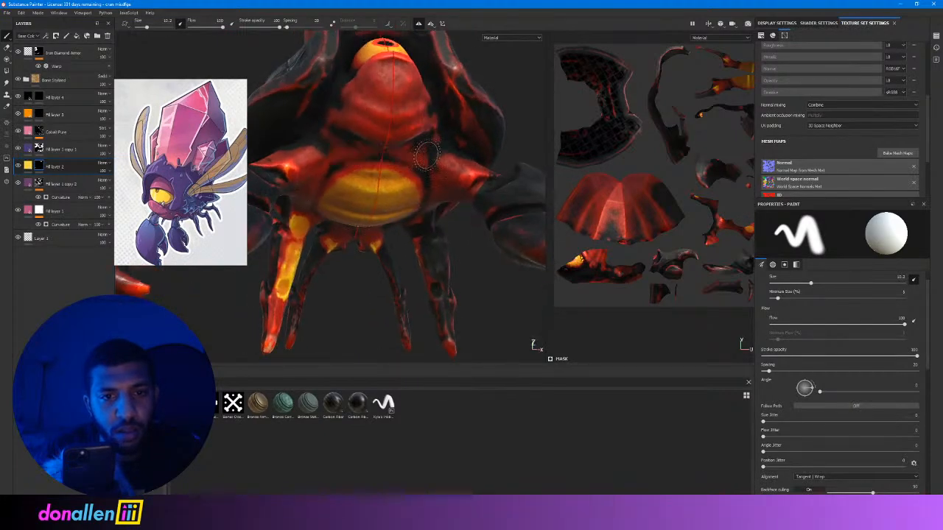
Try painting the yellow fill on the chin below the crab's lips with a larger brush.
{"action": "left_click_drag", "start_coordinate": [427, 156], "coordinate": [389, 185], "text": "alt"}
{"action": "right_click_drag", "start_coordinate": [391, 146], "coordinate": [427, 146], "text": "ctrl"}
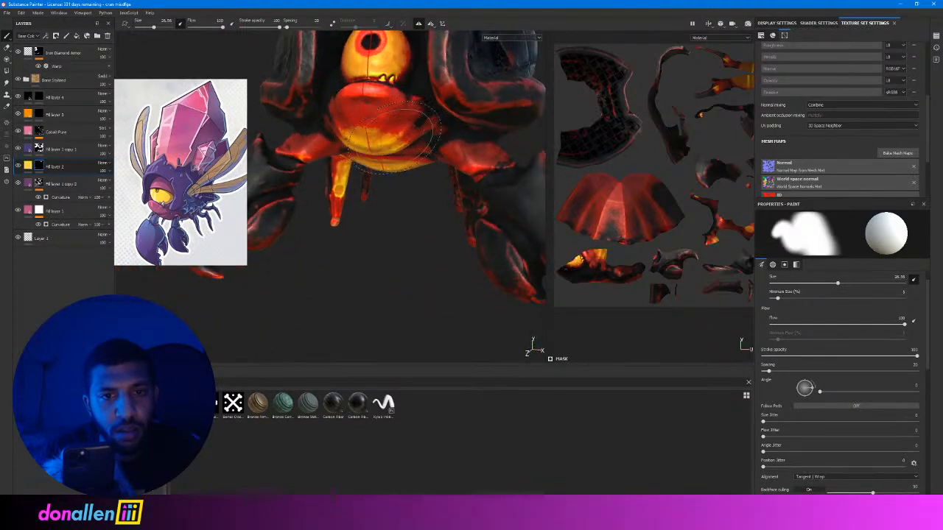
{"action": "mouse_move", "coordinate": [398, 144]}
{"action": "left_mouse_down", "text": "alt"}
{"action": "mouse_move", "coordinate": [408, 185]}
{"action": "mouse_move", "coordinate": [387, 202]}
{"action": "mouse_move", "coordinate": [388, 217]}
{"action": "mouse_move", "coordinate": [480, 214]}
{"action": "left_mouse_up", "text": "alt"}
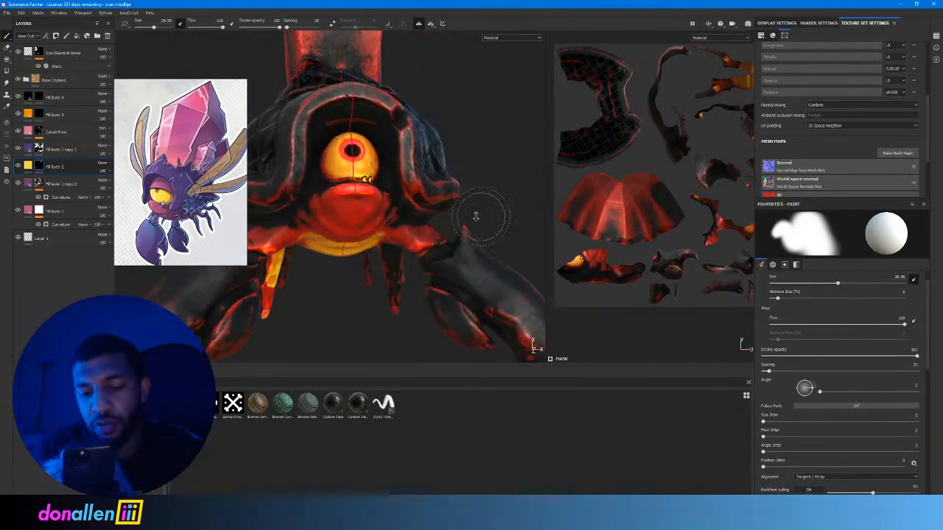
Toggle the Bone Stylized group's visibility to compare the crab with and without it.
{"action": "left_click_drag", "start_coordinate": [413, 219], "coordinate": [277, 228], "text": "alt"}
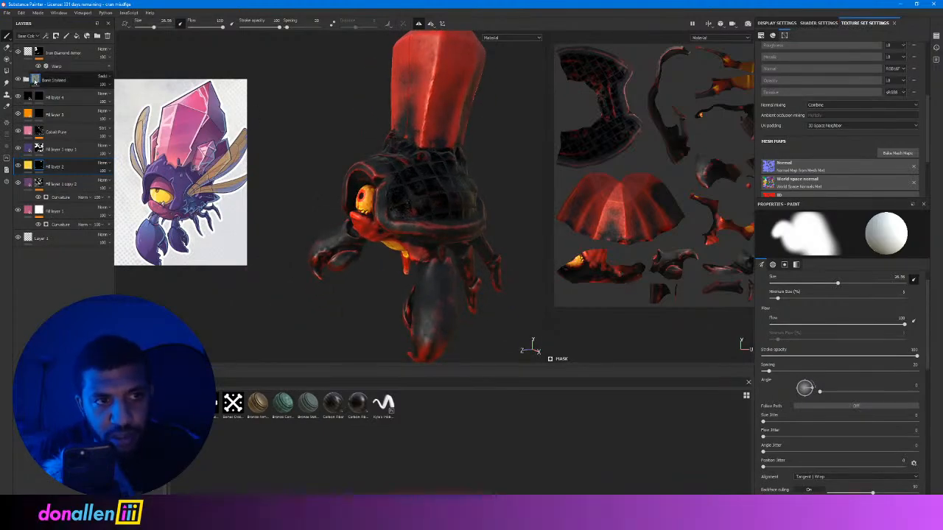
{"action": "mouse_move", "coordinate": [35, 81]}
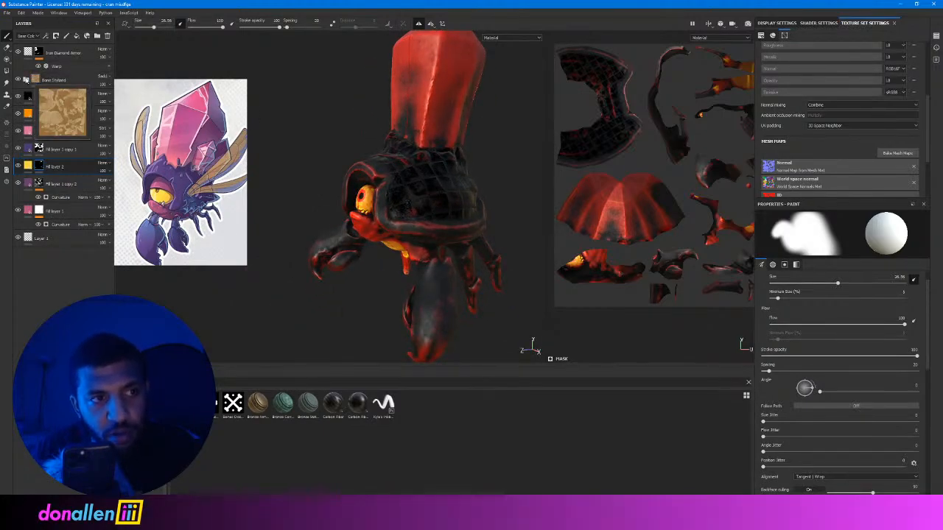
{"action": "left_click", "coordinate": [18, 80]}
{"action": "left_click", "coordinate": [19, 80]}
{"action": "left_click", "coordinate": [19, 80]}
{"action": "left_click", "coordinate": [18, 79]}
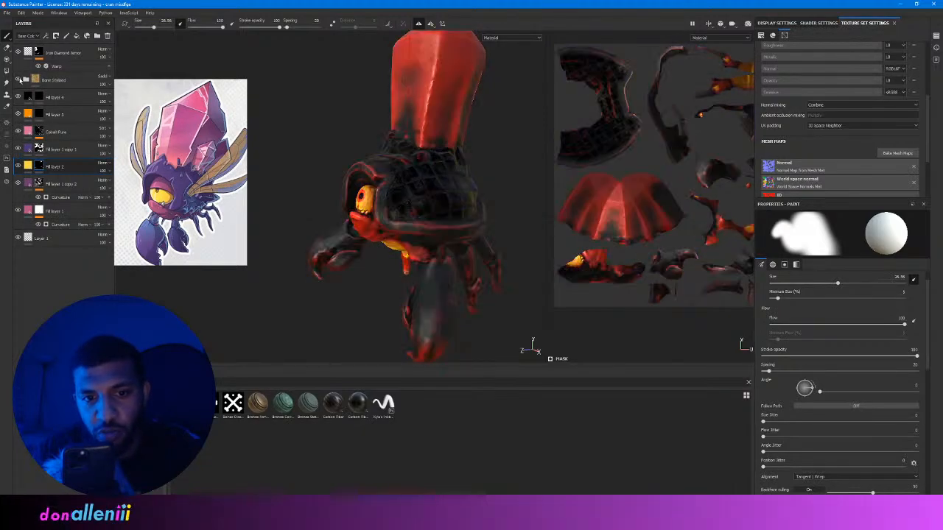
{"action": "left_click", "coordinate": [18, 79]}
{"action": "left_click", "coordinate": [18, 79]}
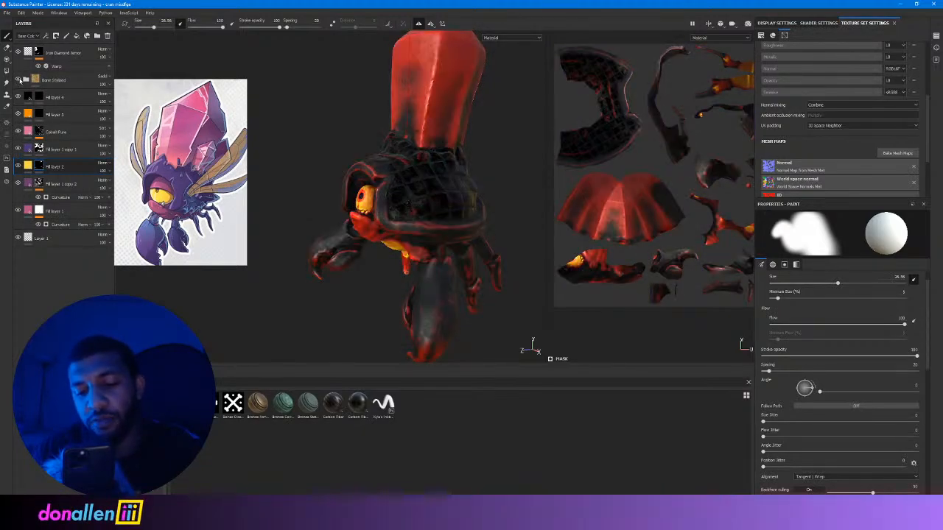
Apply the Bronze Armor material as the topmost layer group and hide it with a black mask.
{"action": "left_click_drag", "start_coordinate": [362, 122], "coordinate": [319, 133], "text": "alt"}
{"action": "middle_click_drag", "start_coordinate": [318, 133], "coordinate": [322, 190], "text": "alt"}
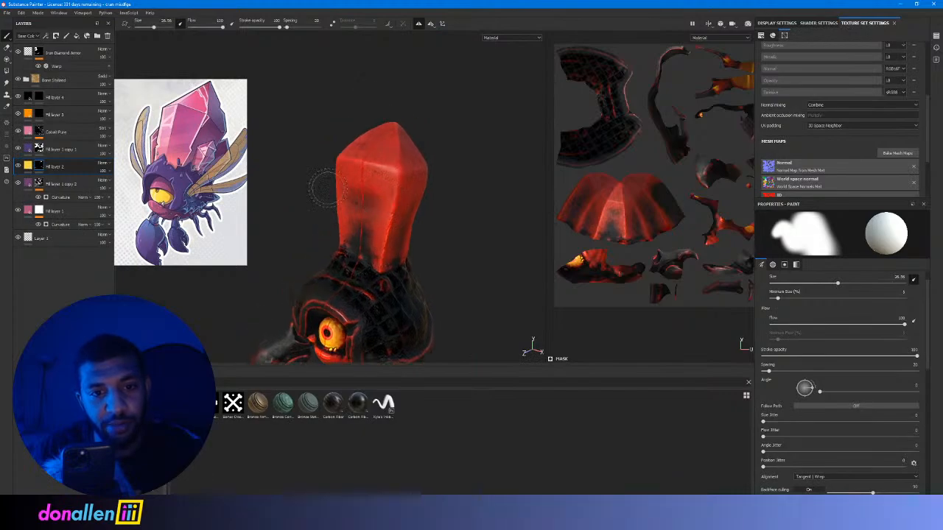
{"action": "left_click_drag", "start_coordinate": [322, 190], "coordinate": [346, 178], "text": "alt"}
{"action": "right_click_drag", "start_coordinate": [345, 178], "coordinate": [528, 104], "text": "alt"}
{"action": "middle_click_drag", "start_coordinate": [372, 179], "coordinate": [404, 143], "text": "alt"}
{"action": "left_click_drag", "start_coordinate": [404, 143], "coordinate": [392, 128], "text": "alt"}
{"action": "middle_click_drag", "start_coordinate": [392, 129], "coordinate": [350, 153], "text": "alt"}
{"action": "right_click_drag", "start_coordinate": [350, 152], "coordinate": [347, 159], "text": "alt"}
{"action": "left_click_drag", "start_coordinate": [348, 160], "coordinate": [338, 166], "text": "alt"}
{"action": "middle_click_drag", "start_coordinate": [338, 166], "coordinate": [329, 152], "text": "alt"}
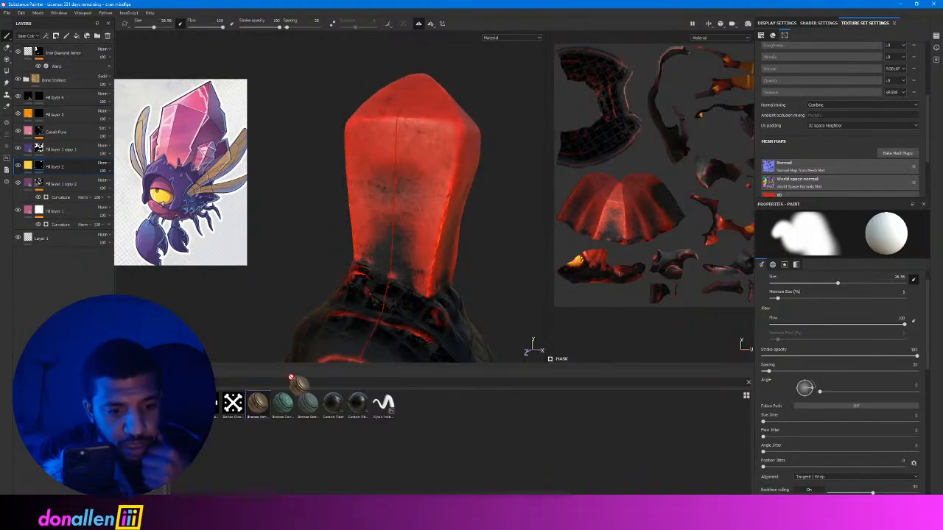
{"action": "left_click_drag", "start_coordinate": [258, 402], "coordinate": [435, 147]}
{"action": "middle_click_drag", "start_coordinate": [435, 147], "coordinate": [427, 258], "text": "alt"}
{"action": "left_click_drag", "start_coordinate": [428, 258], "coordinate": [431, 284], "text": "alt"}
{"action": "right_click", "coordinate": [26, 51]}
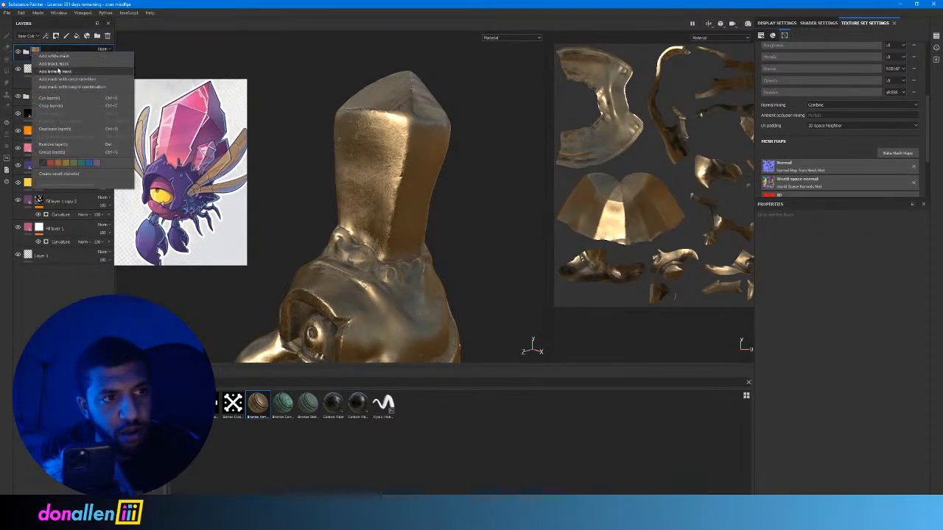
{"action": "left_click", "coordinate": [59, 70]}
Paint the Bronze Armor mask with a large brush over the front and back faces of the crystal on the shell.
{"action": "left_click_drag", "start_coordinate": [379, 162], "coordinate": [398, 155], "text": "alt"}
{"action": "right_click_drag", "start_coordinate": [369, 134], "coordinate": [385, 133], "text": "ctrl"}
{"action": "left_click_drag", "start_coordinate": [372, 130], "coordinate": [369, 133]}
{"action": "left_click_drag", "start_coordinate": [380, 184], "coordinate": [398, 166]}
{"action": "mouse_move", "coordinate": [413, 165]}
{"action": "left_mouse_down", "text": "alt"}
{"action": "mouse_move", "coordinate": [376, 159]}
{"action": "mouse_move", "coordinate": [401, 154]}
{"action": "mouse_move", "coordinate": [317, 122]}
{"action": "mouse_move", "coordinate": [368, 103]}
{"action": "left_mouse_up", "text": "alt"}
{"action": "mouse_move", "coordinate": [368, 103]}
{"action": "left_mouse_down"}
{"action": "mouse_move", "coordinate": [380, 96]}
{"action": "mouse_move", "coordinate": [402, 136]}
{"action": "mouse_move", "coordinate": [394, 158]}
{"action": "left_mouse_up"}
{"action": "mouse_move", "coordinate": [394, 159]}
{"action": "left_mouse_down"}
{"action": "mouse_move", "coordinate": [360, 194]}
{"action": "mouse_move", "coordinate": [332, 152]}
{"action": "mouse_move", "coordinate": [412, 137]}
{"action": "left_mouse_up"}
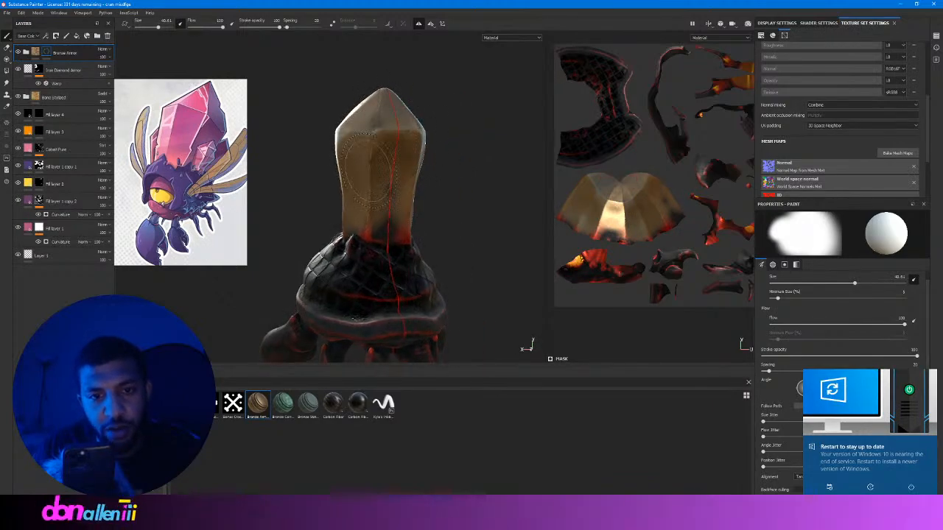
{"action": "mouse_move", "coordinate": [371, 168]}
{"action": "left_mouse_down"}
{"action": "mouse_move", "coordinate": [404, 209]}
{"action": "mouse_move", "coordinate": [463, 150]}
{"action": "mouse_move", "coordinate": [379, 151]}
{"action": "mouse_move", "coordinate": [442, 139]}
{"action": "left_mouse_up"}
Turn off symmetry and extend the bronze with a smaller brush down to the crystal's front base, with the side panels hidden.
{"action": "right_click_drag", "start_coordinate": [442, 138], "coordinate": [459, 129], "text": "alt"}
{"action": "mouse_move", "coordinate": [355, 145]}
{"action": "left_mouse_down", "text": "alt"}
{"action": "mouse_move", "coordinate": [386, 138]}
{"action": "mouse_move", "coordinate": [366, 174]}
{"action": "mouse_move", "coordinate": [376, 154]}
{"action": "mouse_move", "coordinate": [394, 158]}
{"action": "mouse_move", "coordinate": [404, 148]}
{"action": "left_mouse_up", "text": "alt"}
{"action": "key", "text": "bracketleft"}
{"action": "key", "text": "bracketleft"}
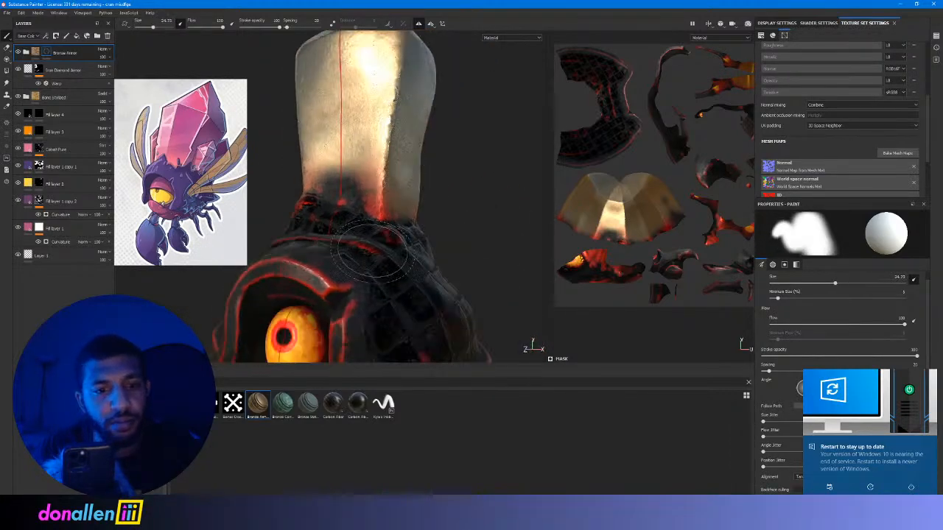
{"action": "key", "text": "Tab"}
{"action": "left_click_drag", "start_coordinate": [372, 239], "coordinate": [406, 184], "text": "alt"}
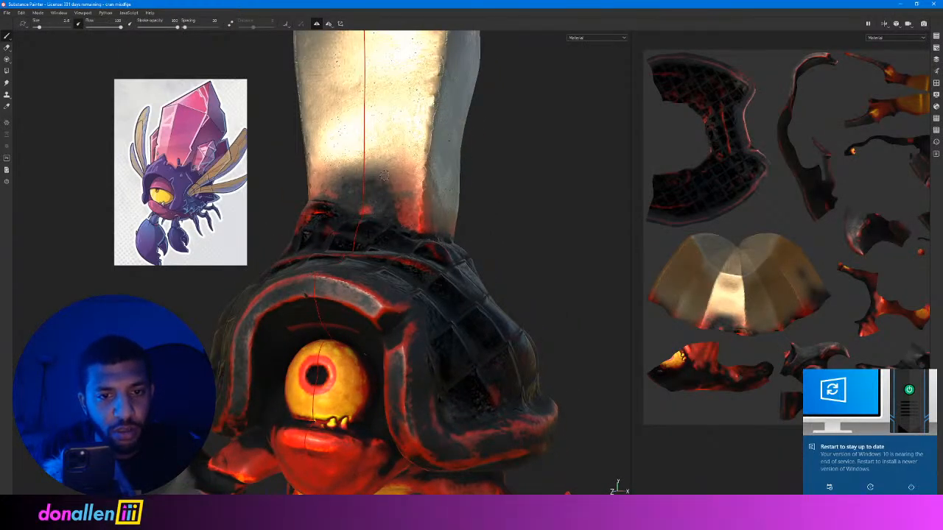
{"action": "key", "text": "bracketright"}
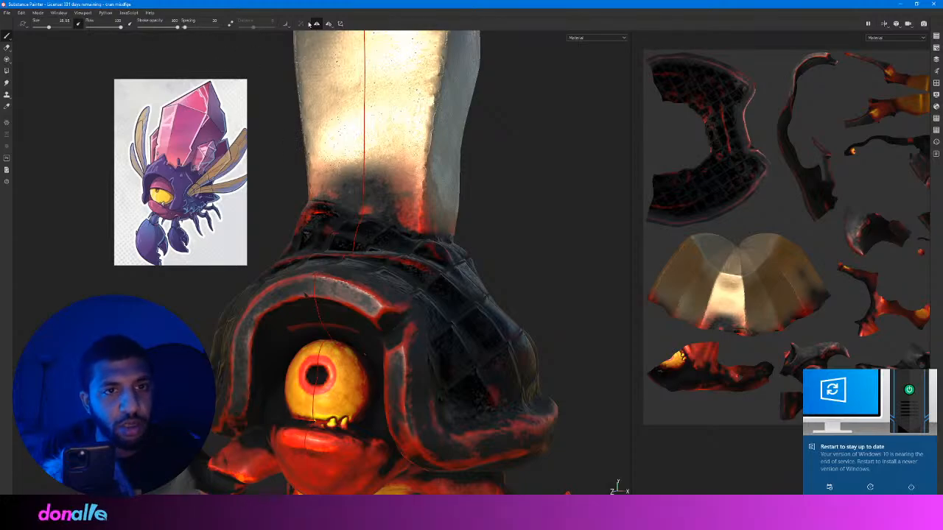
{"action": "left_click_drag", "start_coordinate": [348, 165], "coordinate": [348, 157]}
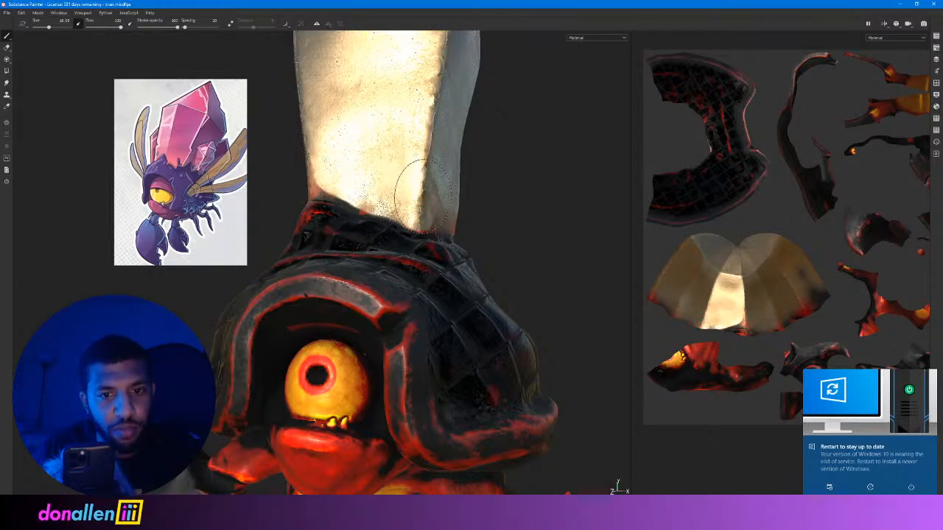
Lower the brush spacing to 5 and extend the Bronze Armor mask over the crystal's side and back faces down to its base.
{"action": "left_click_drag", "start_coordinate": [423, 192], "coordinate": [387, 179], "text": "alt"}
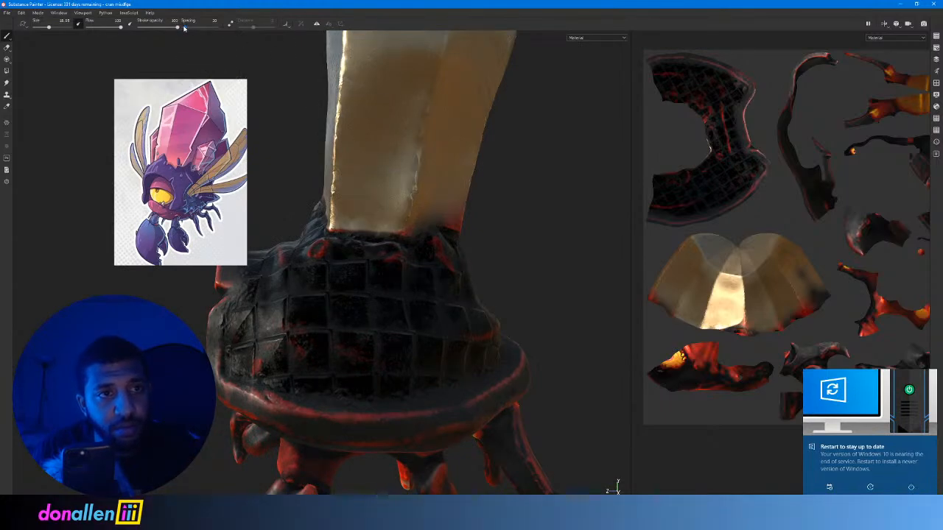
{"action": "left_click_drag", "start_coordinate": [422, 195], "coordinate": [403, 155], "text": "alt"}
{"action": "left_click_drag", "start_coordinate": [432, 185], "coordinate": [284, 148], "text": "alt"}
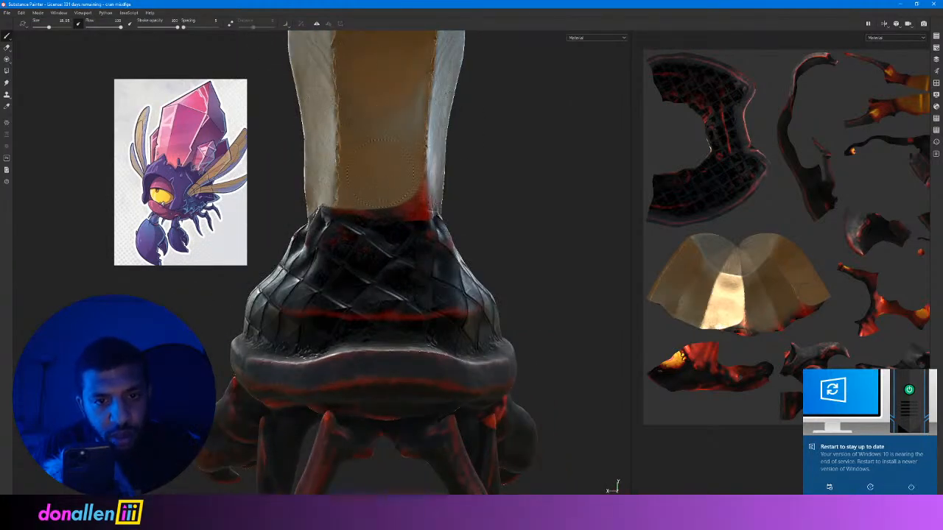
{"action": "left_click_drag", "start_coordinate": [426, 184], "coordinate": [402, 137], "text": "alt"}
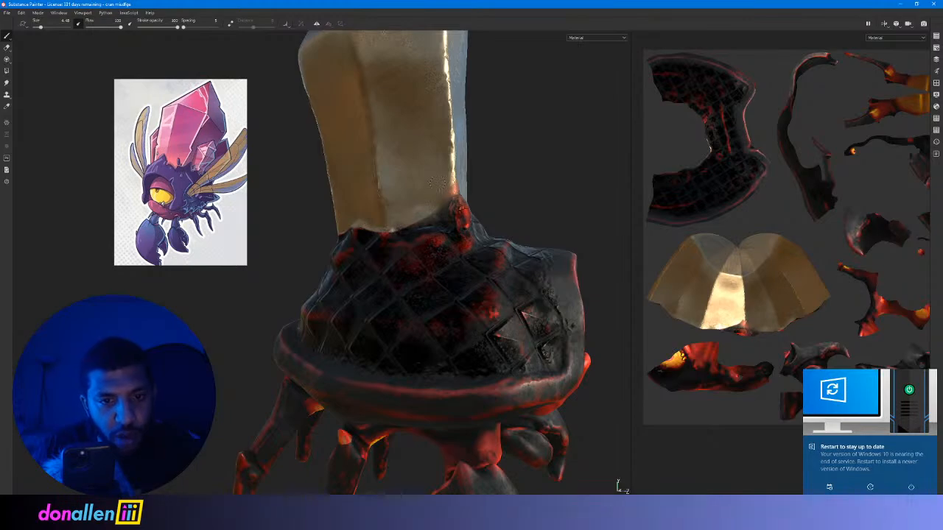
Fill the gaps in the bronze along the crystal's front corners and front base with a smaller brush.
{"action": "left_click_drag", "start_coordinate": [438, 183], "coordinate": [385, 178], "text": "alt"}
{"action": "right_click_drag", "start_coordinate": [431, 179], "coordinate": [545, 168], "text": "alt"}
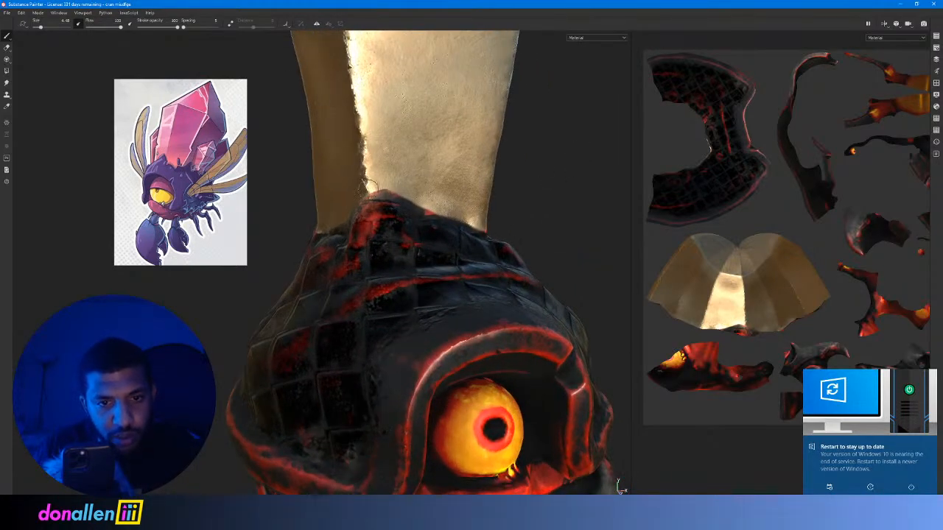
{"action": "left_click_drag", "start_coordinate": [414, 190], "coordinate": [402, 193], "text": "alt"}
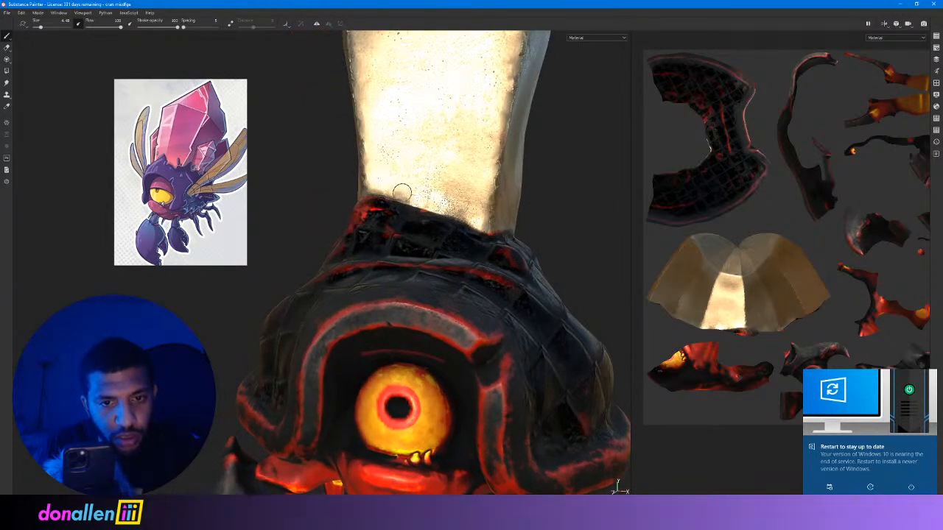
{"action": "left_click_drag", "start_coordinate": [524, 204], "coordinate": [396, 185], "text": "alt"}
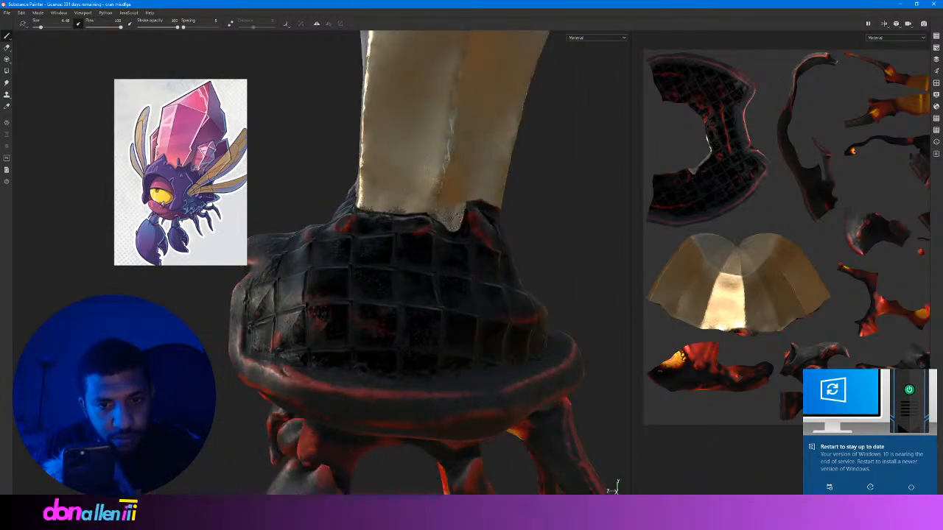
Paint the bronze into the remaining gaps along the jagged shell rim at the crystal's sides and back.
{"action": "left_click_drag", "start_coordinate": [492, 197], "coordinate": [435, 195], "text": "alt"}
{"action": "middle_click_drag", "start_coordinate": [471, 193], "coordinate": [408, 171], "text": "alt"}
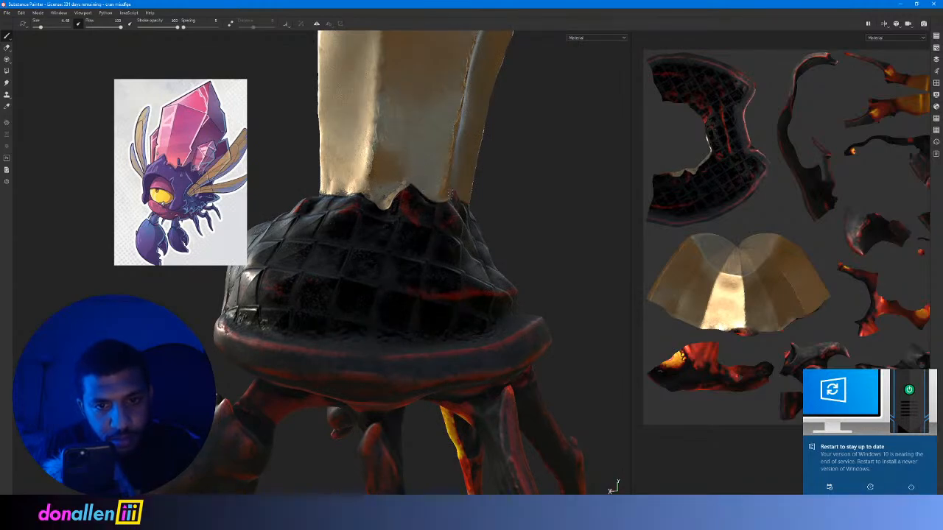
{"action": "left_click_drag", "start_coordinate": [453, 195], "coordinate": [420, 190], "text": "alt"}
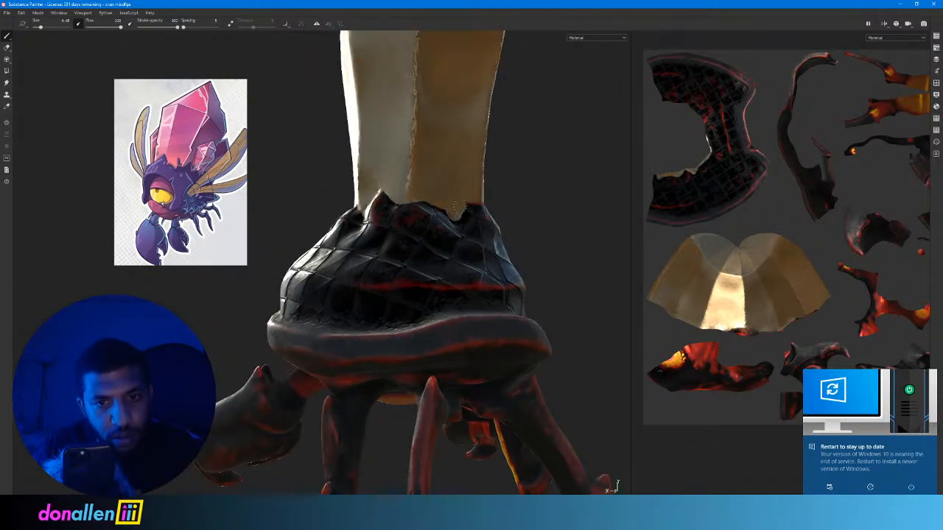
{"action": "mouse_move", "coordinate": [503, 184]}
{"action": "left_mouse_down", "text": "alt"}
{"action": "mouse_move", "coordinate": [318, 185]}
{"action": "mouse_move", "coordinate": [516, 187]}
{"action": "mouse_move", "coordinate": [504, 188]}
{"action": "left_mouse_up", "text": "alt"}
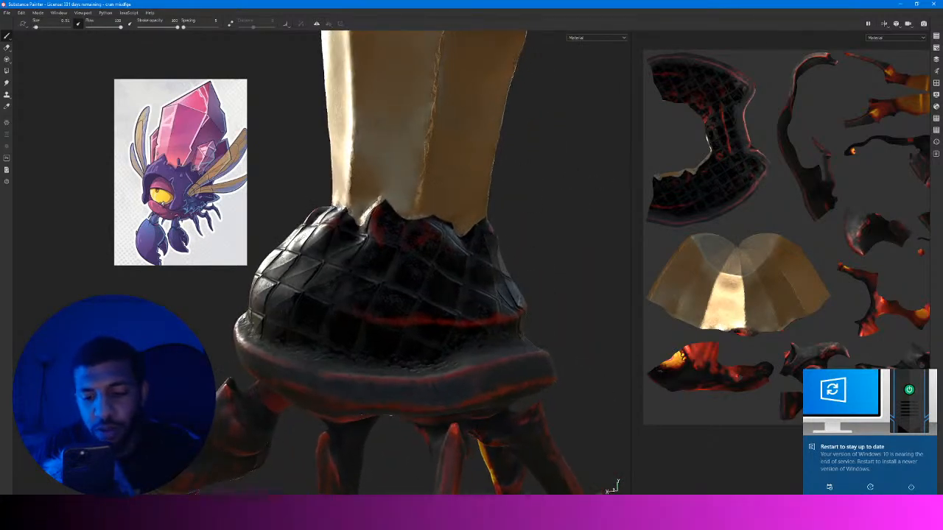
{"action": "left_click_drag", "start_coordinate": [437, 193], "coordinate": [508, 151], "text": "alt"}
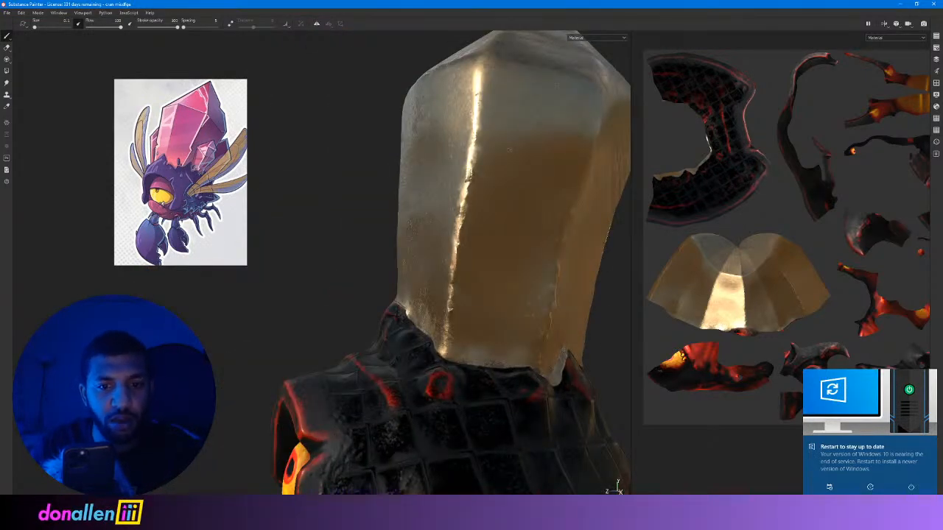
{"action": "left_click_drag", "start_coordinate": [379, 184], "coordinate": [348, 121], "text": "alt"}
{"action": "left_click_drag", "start_coordinate": [455, 175], "coordinate": [492, 222], "text": "alt"}
{"action": "right_click_drag", "start_coordinate": [492, 222], "coordinate": [509, 210], "text": "shift"}
{"action": "mouse_move", "coordinate": [509, 211]}
{"action": "left_mouse_down", "text": "alt"}
{"action": "mouse_move", "coordinate": [449, 196]}
{"action": "mouse_move", "coordinate": [486, 187]}
{"action": "mouse_move", "coordinate": [503, 204]}
{"action": "left_mouse_up", "text": "alt"}
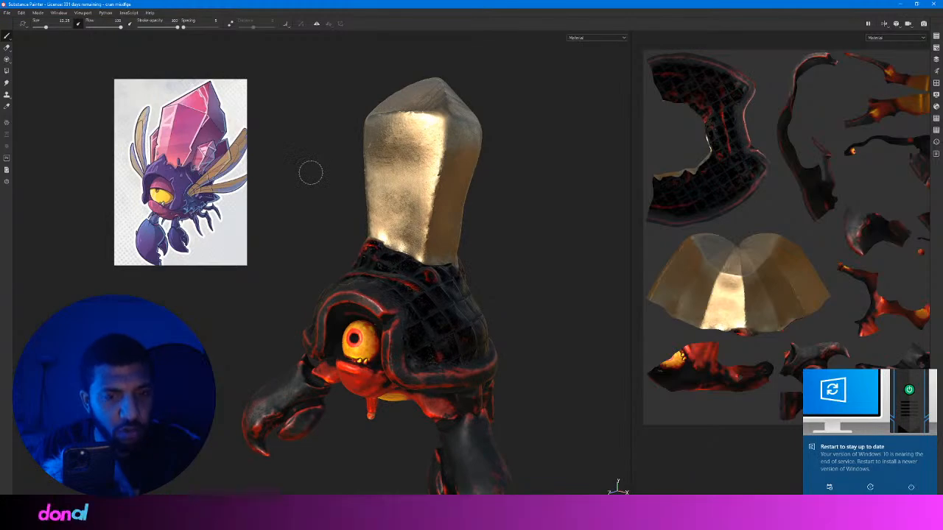
Bring back the side panels, expand the Bronze Armor group, and check and select its Base Metal layer.
{"action": "key", "text": "Tab"}
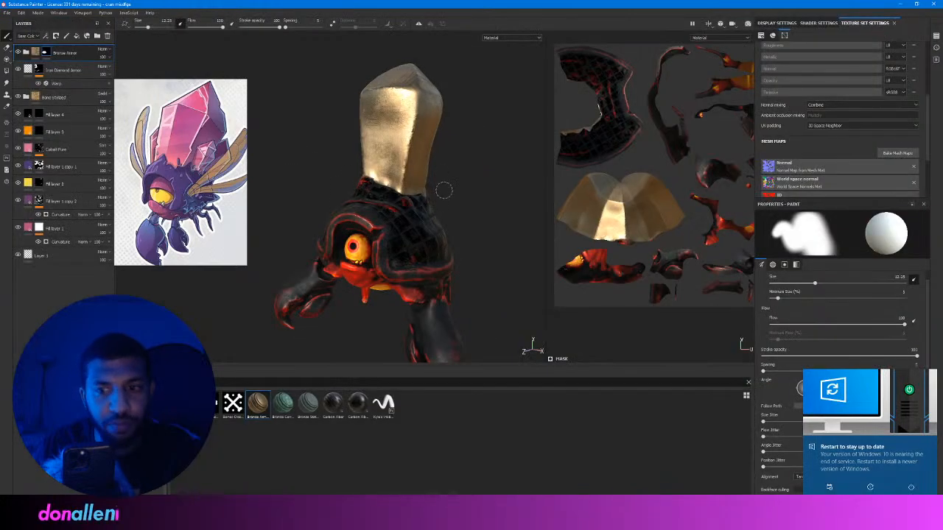
{"action": "left_click", "coordinate": [26, 53]}
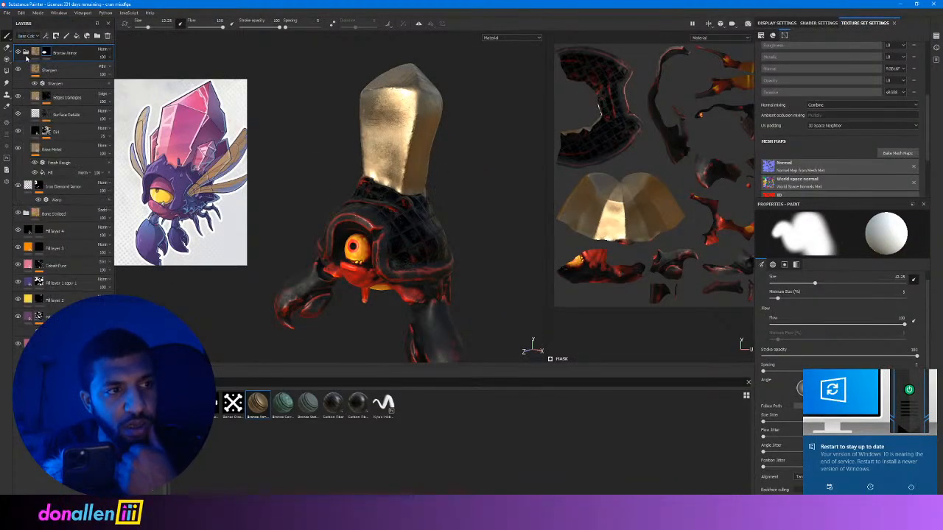
{"action": "left_click", "coordinate": [19, 149]}
{"action": "left_click", "coordinate": [19, 148]}
{"action": "left_click", "coordinate": [35, 150]}
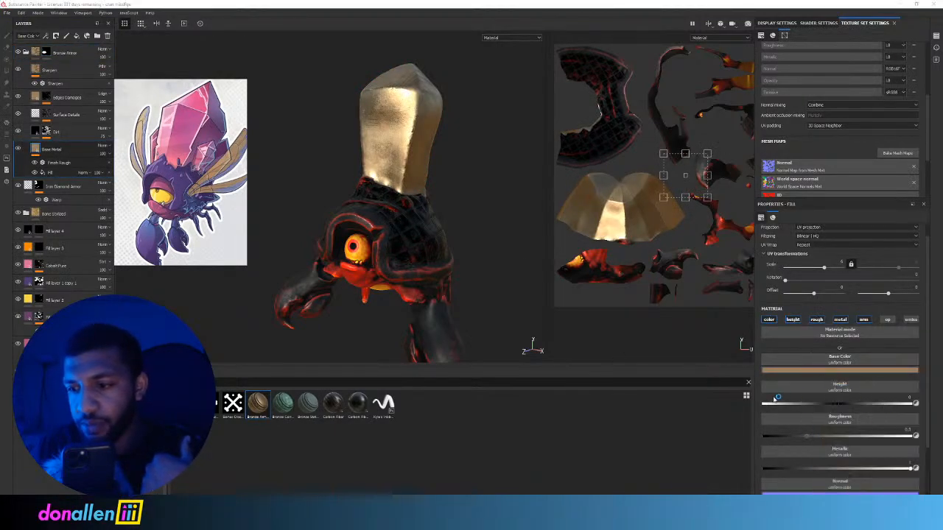
{"action": "left_click", "coordinate": [480, 67]}
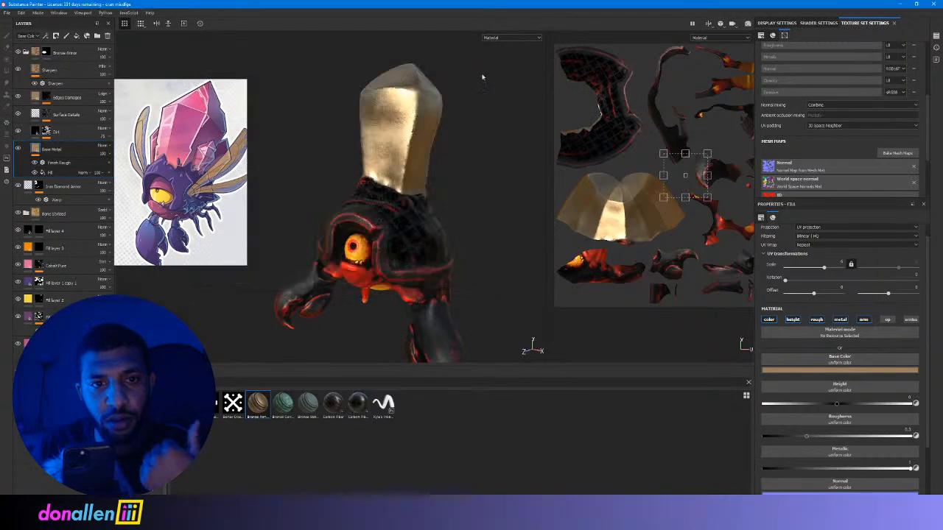
Try a red hue and black as the Base Metal layer's base color and undo the change.
{"action": "left_click", "coordinate": [836, 371]}
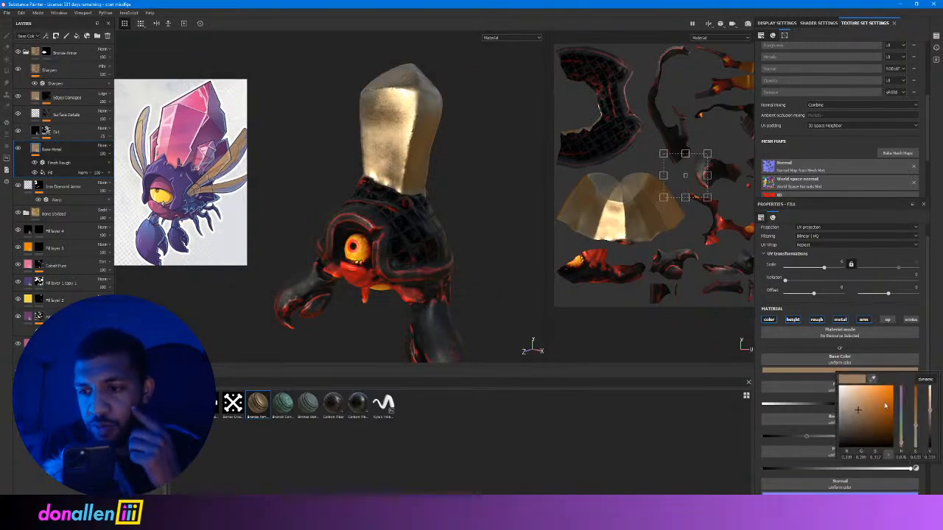
{"action": "left_click_drag", "start_coordinate": [902, 422], "coordinate": [908, 472]}
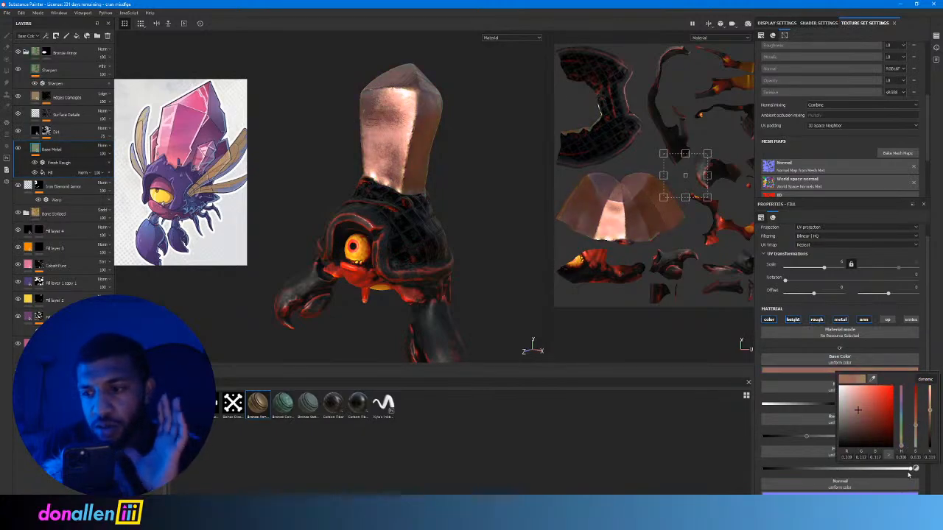
{"action": "left_click_drag", "start_coordinate": [890, 437], "coordinate": [890, 451]}
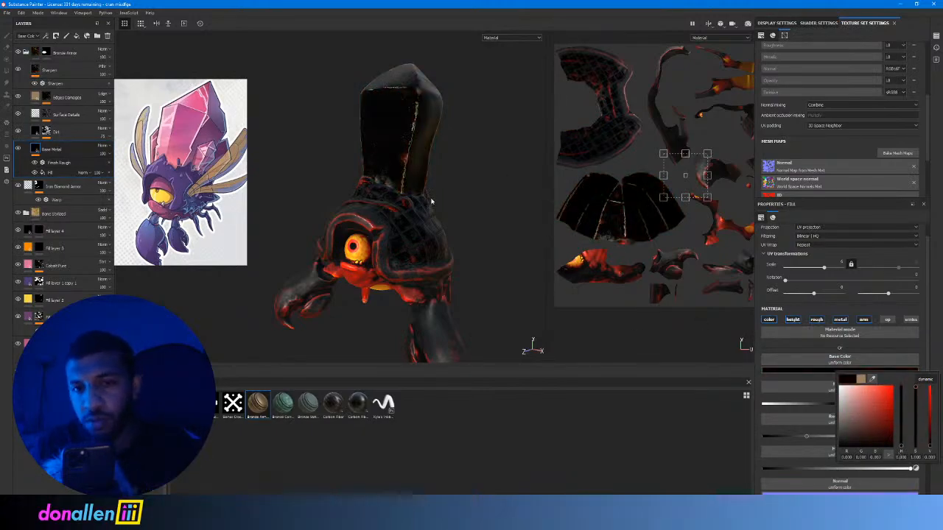
{"action": "left_click_drag", "start_coordinate": [431, 200], "coordinate": [453, 177], "text": "alt"}
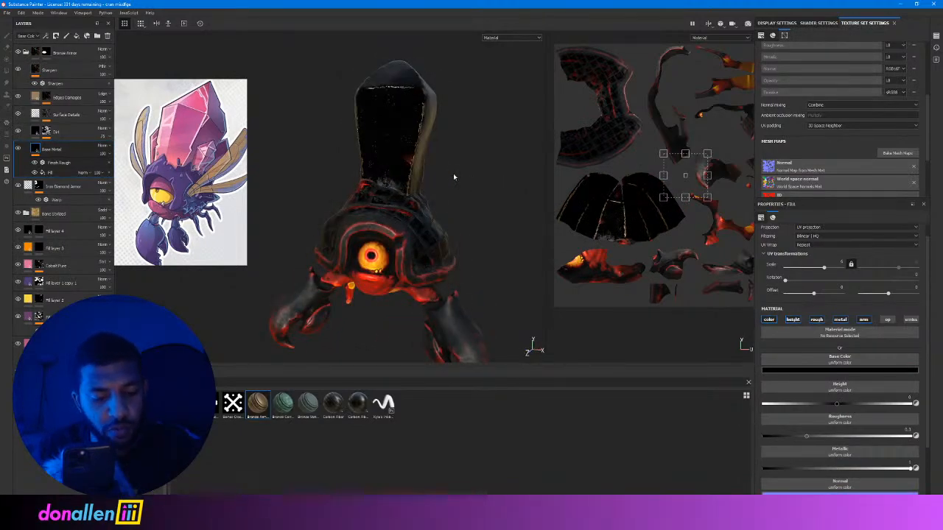
{"action": "key", "text": "ctrl+z"}
Try a pinkish red hue for the Base Metal base color, check it on the crystal, and undo it.
{"action": "left_click", "coordinate": [840, 368]}
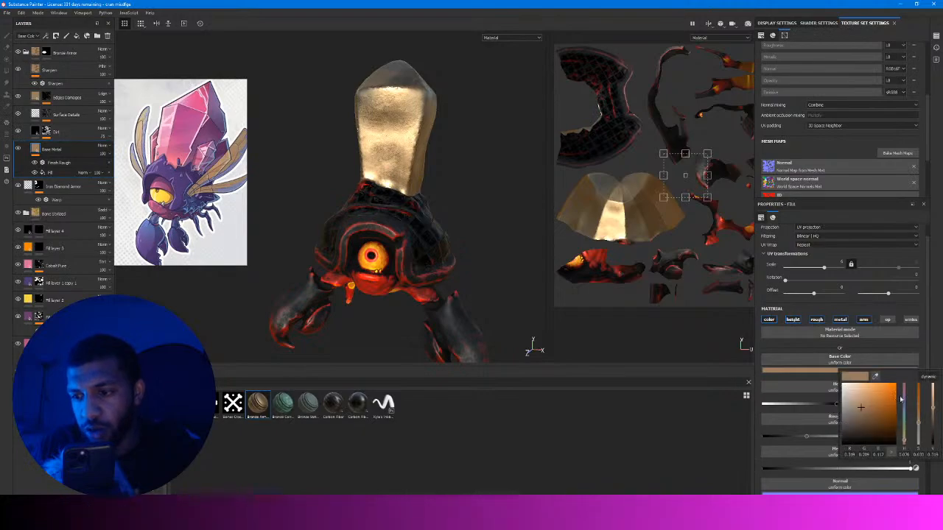
{"action": "mouse_move", "coordinate": [901, 399]}
{"action": "left_mouse_down"}
{"action": "mouse_move", "coordinate": [904, 405]}
{"action": "mouse_move", "coordinate": [903, 396]}
{"action": "left_mouse_up"}
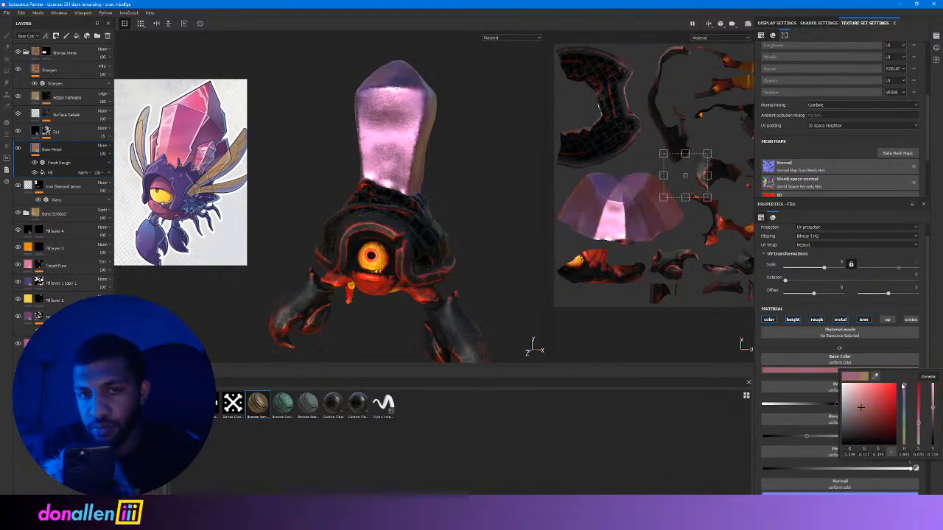
{"action": "mouse_move", "coordinate": [475, 151]}
{"action": "left_mouse_down", "text": "alt"}
{"action": "mouse_move", "coordinate": [364, 156]}
{"action": "mouse_move", "coordinate": [432, 179]}
{"action": "mouse_move", "coordinate": [464, 158]}
{"action": "left_mouse_up", "text": "alt"}
{"action": "mouse_move", "coordinate": [463, 158]}
{"action": "right_mouse_down", "text": "shift"}
{"action": "mouse_move", "coordinate": [457, 152]}
{"action": "mouse_move", "coordinate": [478, 156]}
{"action": "right_mouse_up", "text": "shift"}
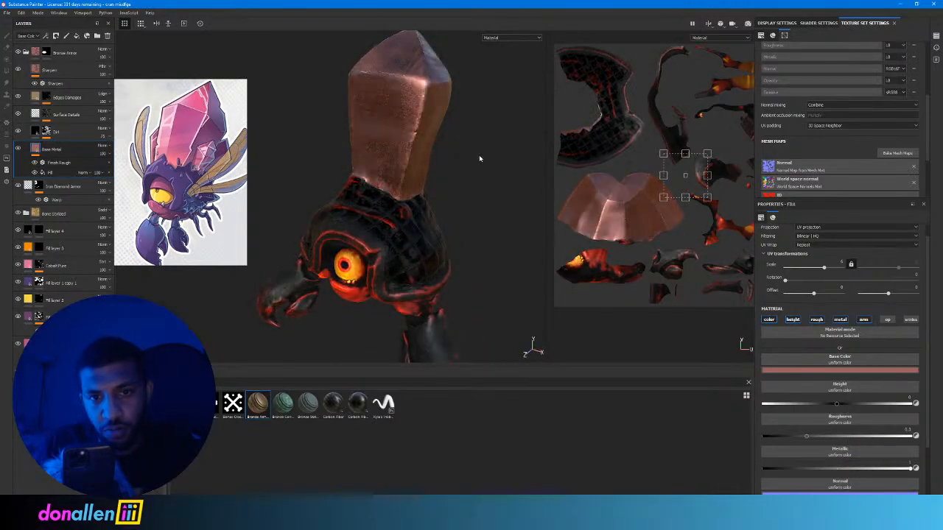
{"action": "key", "text": "ctrl+z"}
{"action": "left_click_drag", "start_coordinate": [472, 162], "coordinate": [391, 162], "text": "alt"}
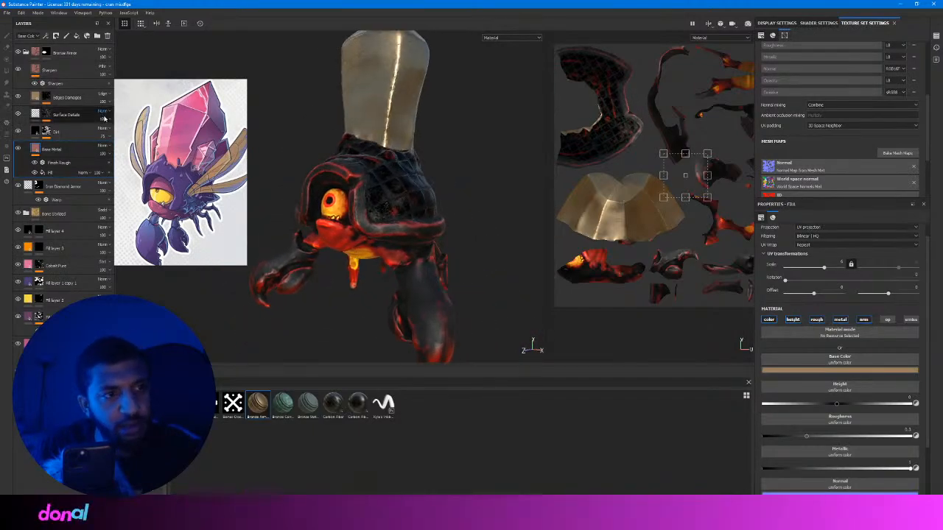
Collapse the Bronze Armor group, select its mask, turn symmetry on, and paint bronze onto the tips of the large claws.
{"action": "left_click", "coordinate": [26, 52]}
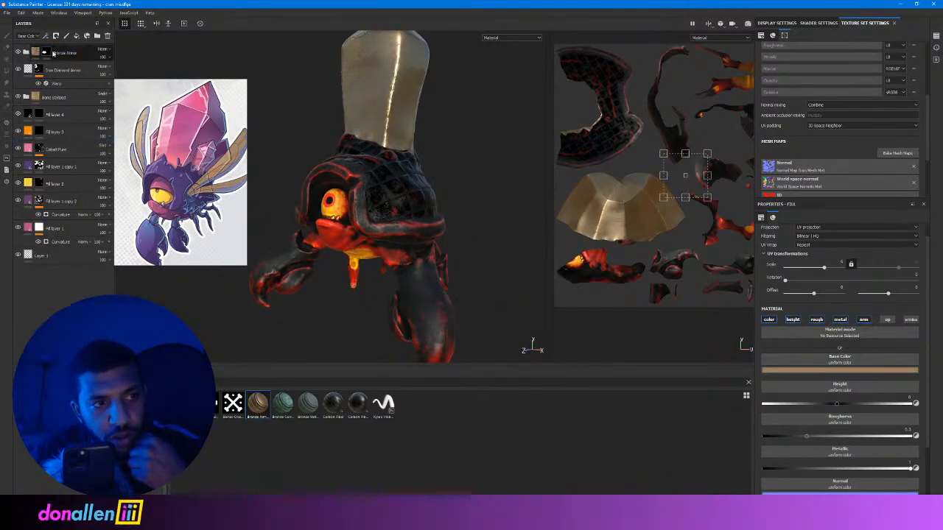
{"action": "left_click", "coordinate": [48, 53]}
{"action": "mouse_move", "coordinate": [273, 296]}
{"action": "left_mouse_down", "text": "alt"}
{"action": "mouse_move", "coordinate": [318, 286]}
{"action": "mouse_move", "coordinate": [284, 224]}
{"action": "mouse_move", "coordinate": [272, 239]}
{"action": "mouse_move", "coordinate": [299, 259]}
{"action": "left_mouse_up", "text": "alt"}
{"action": "right_click_drag", "start_coordinate": [307, 240], "coordinate": [403, 239], "text": "alt"}
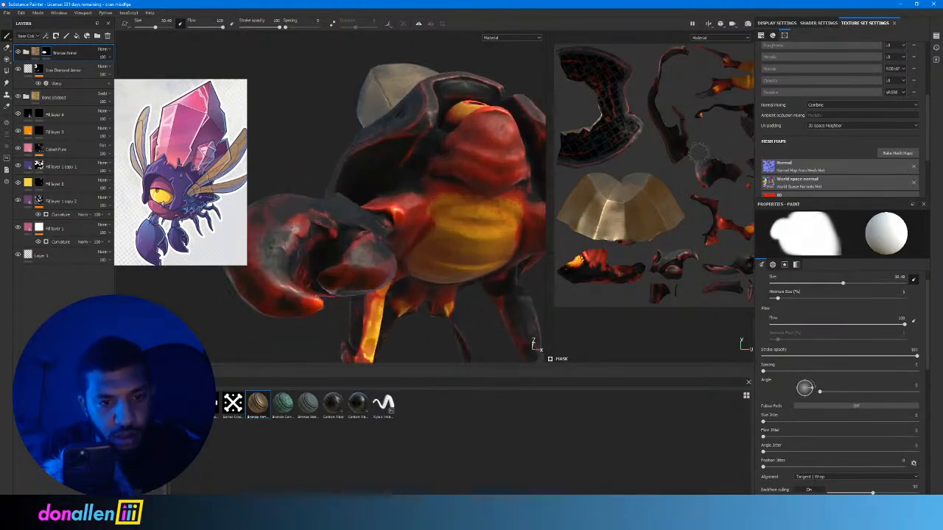
{"action": "left_click_drag", "start_coordinate": [403, 238], "coordinate": [435, 137], "text": "alt"}
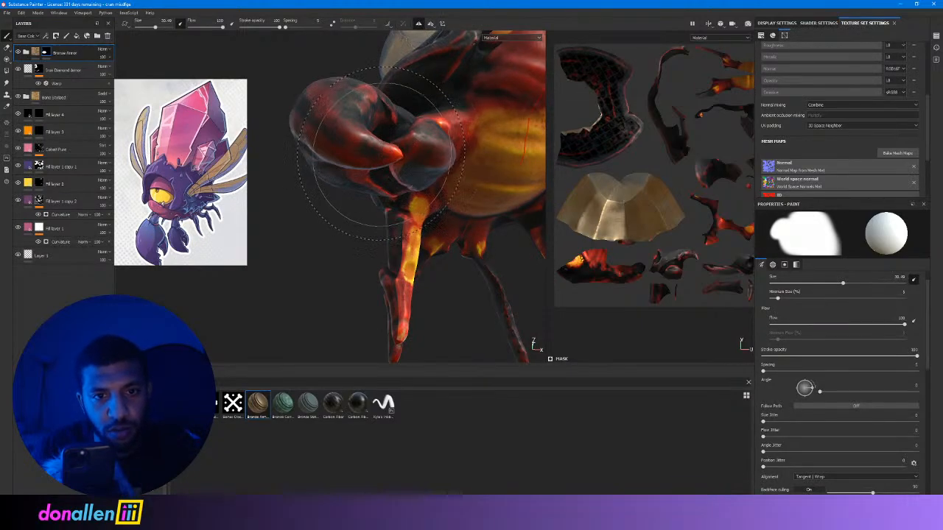
{"action": "left_click", "coordinate": [379, 153]}
{"action": "mouse_move", "coordinate": [376, 153]}
{"action": "left_mouse_down", "text": "alt"}
{"action": "mouse_move", "coordinate": [339, 202]}
{"action": "mouse_move", "coordinate": [375, 107]}
{"action": "left_mouse_up", "text": "alt"}
{"action": "mouse_move", "coordinate": [374, 107]}
{"action": "middle_mouse_down", "text": "alt"}
{"action": "mouse_move", "coordinate": [382, 140]}
{"action": "mouse_move", "coordinate": [293, 193]}
{"action": "middle_mouse_up", "text": "alt"}
{"action": "left_click_drag", "start_coordinate": [435, 166], "coordinate": [372, 190], "text": "alt"}
{"action": "middle_click_drag", "start_coordinate": [398, 194], "coordinate": [414, 168], "text": "alt"}
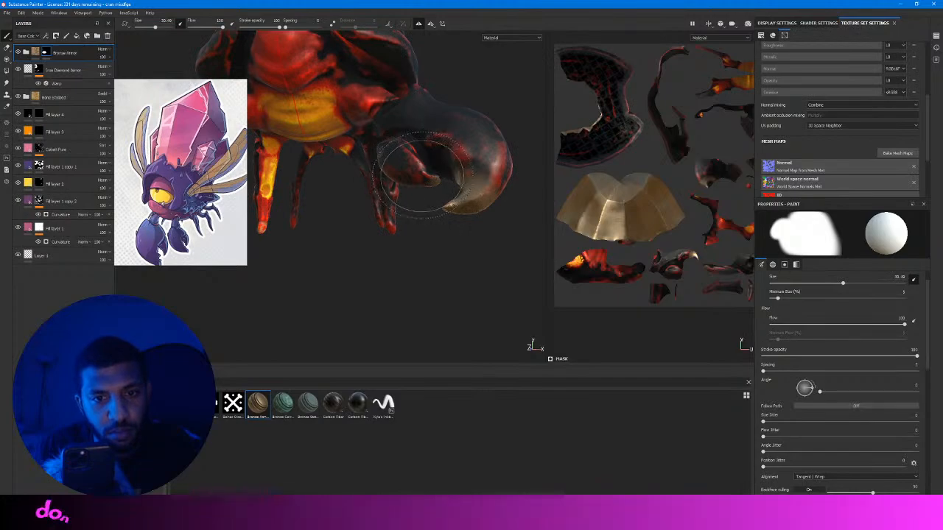
Try painting bronze on the lower segments and joints of the crab's legs, using different brush sizes.
{"action": "middle_click_drag", "start_coordinate": [298, 221], "coordinate": [339, 173], "text": "alt"}
{"action": "left_click_drag", "start_coordinate": [339, 173], "coordinate": [474, 158], "text": "alt"}
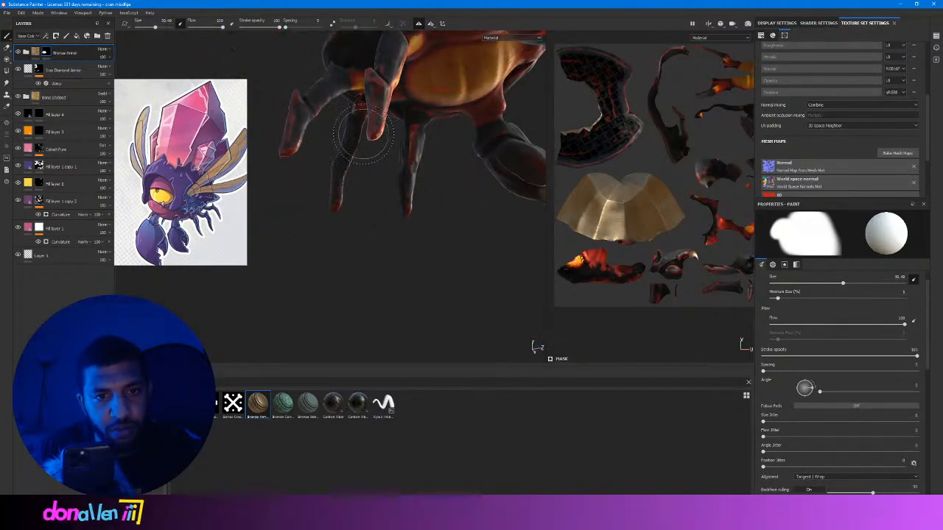
{"action": "left_click_drag", "start_coordinate": [362, 133], "coordinate": [372, 204], "text": "alt"}
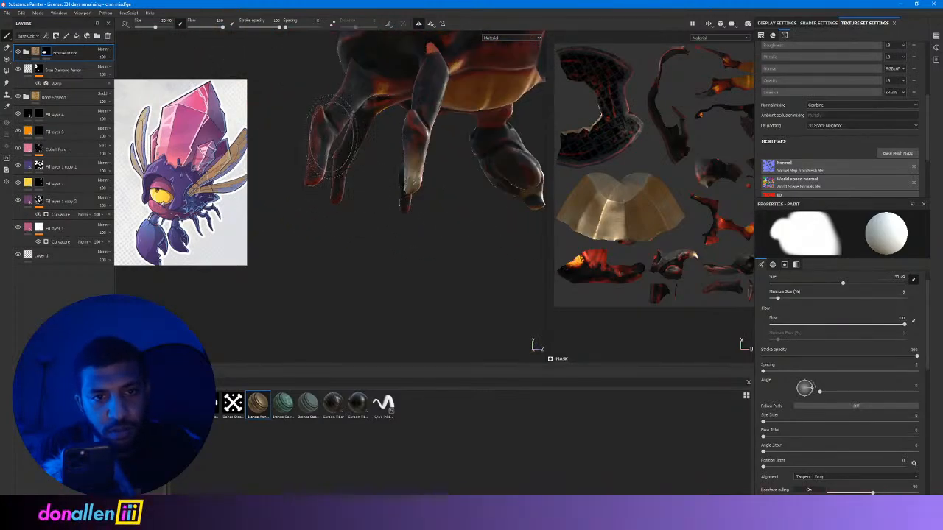
{"action": "mouse_move", "coordinate": [346, 138]}
{"action": "left_mouse_down", "text": "alt"}
{"action": "mouse_move", "coordinate": [407, 166]}
{"action": "mouse_move", "coordinate": [354, 202]}
{"action": "mouse_move", "coordinate": [381, 229]}
{"action": "left_mouse_up", "text": "alt"}
{"action": "right_click_drag", "start_coordinate": [390, 238], "coordinate": [346, 238], "text": "ctrl"}
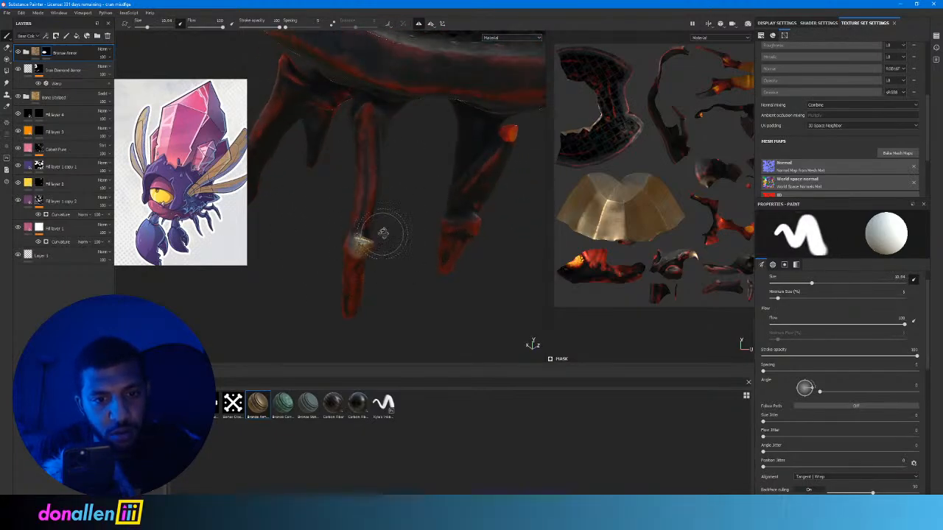
{"action": "left_click_drag", "start_coordinate": [383, 233], "coordinate": [351, 197], "text": "alt"}
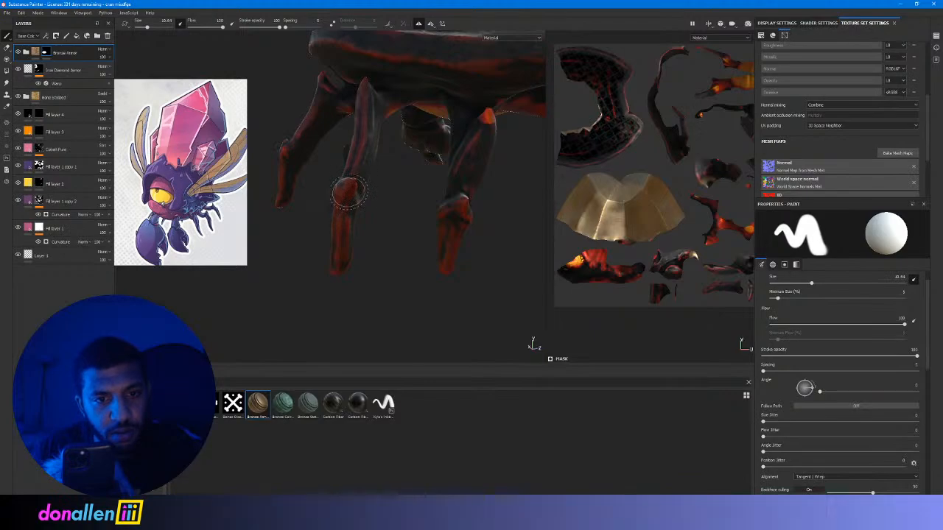
{"action": "right_click_drag", "start_coordinate": [348, 191], "coordinate": [391, 191], "text": "ctrl"}
{"action": "left_click_drag", "start_coordinate": [348, 278], "coordinate": [341, 265], "text": "alt"}
{"action": "mouse_move", "coordinate": [463, 298]}
{"action": "left_mouse_down", "text": "alt"}
{"action": "mouse_move", "coordinate": [482, 301]}
{"action": "mouse_move", "coordinate": [423, 238]}
{"action": "mouse_move", "coordinate": [432, 179]}
{"action": "mouse_move", "coordinate": [406, 253]}
{"action": "mouse_move", "coordinate": [335, 258]}
{"action": "mouse_move", "coordinate": [516, 263]}
{"action": "mouse_move", "coordinate": [472, 254]}
{"action": "mouse_move", "coordinate": [392, 271]}
{"action": "mouse_move", "coordinate": [459, 234]}
{"action": "mouse_move", "coordinate": [417, 157]}
{"action": "mouse_move", "coordinate": [449, 155]}
{"action": "mouse_move", "coordinate": [404, 148]}
{"action": "left_mouse_up", "text": "alt"}
{"action": "middle_click_drag", "start_coordinate": [404, 147], "coordinate": [509, 83], "text": "alt"}
{"action": "left_click_drag", "start_coordinate": [442, 184], "coordinate": [472, 193], "text": "alt"}
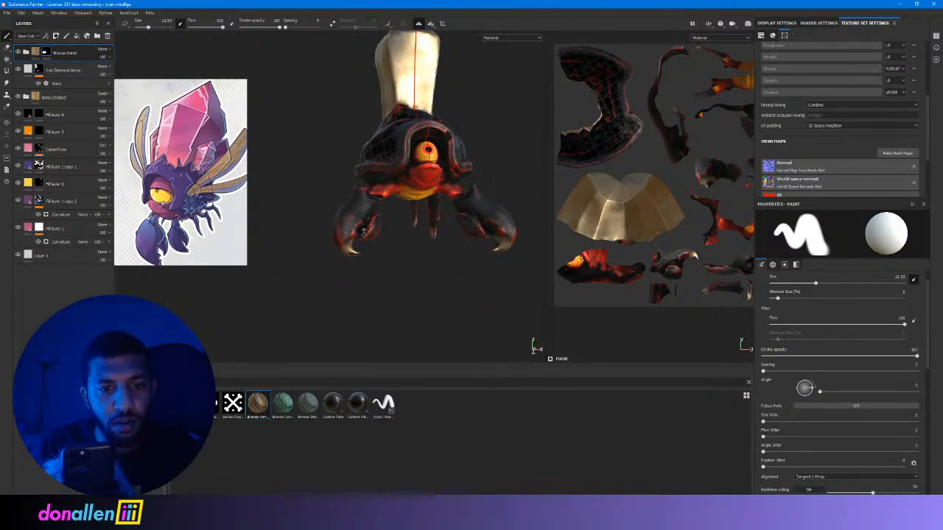
Enlarge the brush and paint bronze over the outer surfaces of both large front claws.
{"action": "mouse_move", "coordinate": [398, 236]}
{"action": "right_mouse_down", "text": "alt"}
{"action": "mouse_move", "coordinate": [363, 223]}
{"action": "mouse_move", "coordinate": [353, 238]}
{"action": "right_mouse_up", "text": "alt"}
{"action": "left_click_drag", "start_coordinate": [328, 224], "coordinate": [284, 235], "text": "alt"}
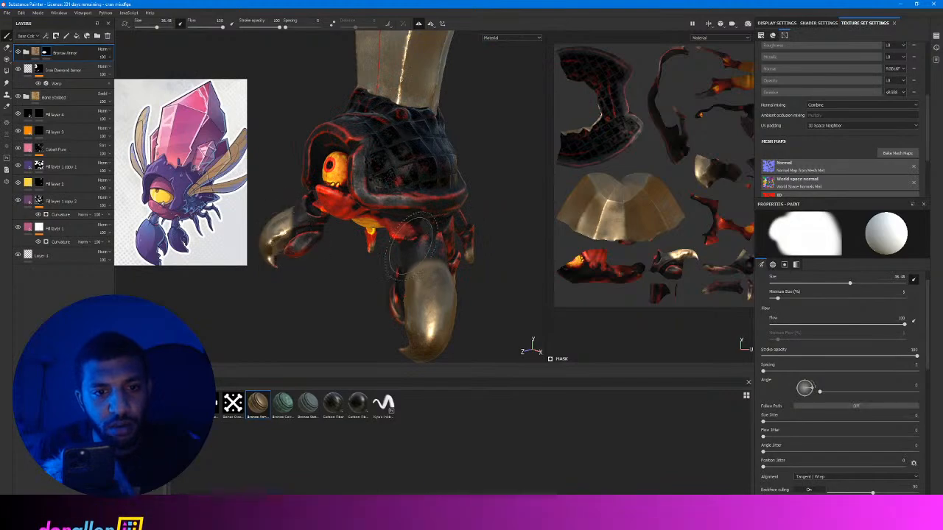
Undo the last Bronze Armor mask painting on the claws.
{"action": "key", "text": "ctrl+z"}
{"action": "key", "text": "ctrl"}
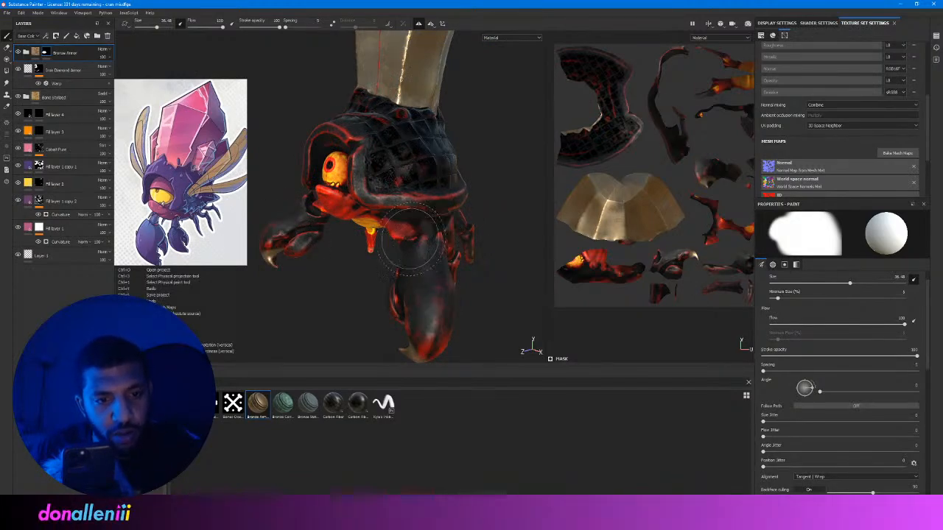
Paint the Bronze Armor mask onto the small teeth above the lip using a much smaller brush.
{"action": "left_click_drag", "start_coordinate": [413, 240], "coordinate": [346, 221], "text": "alt"}
{"action": "middle_click_drag", "start_coordinate": [345, 221], "coordinate": [388, 247], "text": "alt"}
{"action": "right_click_drag", "start_coordinate": [388, 247], "coordinate": [451, 206], "text": "alt"}
{"action": "left_click_drag", "start_coordinate": [451, 206], "coordinate": [412, 217], "text": "alt"}
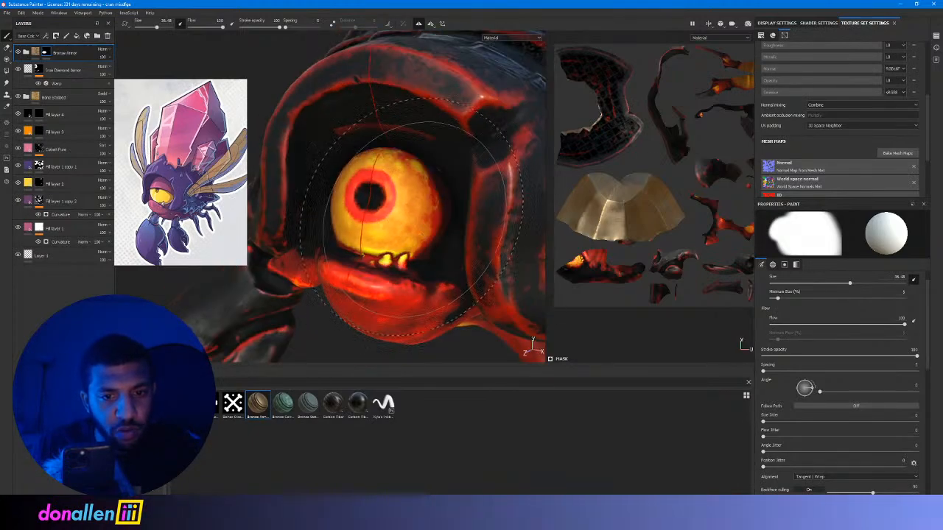
{"action": "middle_click_drag", "start_coordinate": [412, 217], "coordinate": [413, 103], "text": "alt"}
{"action": "mouse_move", "coordinate": [413, 103]}
{"action": "right_mouse_down", "text": "alt"}
{"action": "mouse_move", "coordinate": [414, 174]}
{"action": "mouse_move", "coordinate": [324, 174]}
{"action": "right_mouse_up", "text": "alt"}
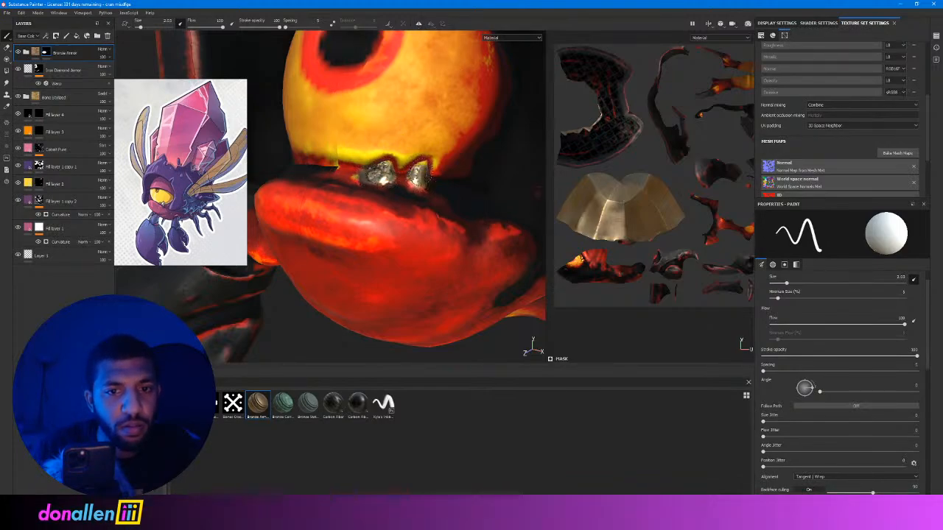
{"action": "right_click_drag", "start_coordinate": [420, 174], "coordinate": [383, 168], "text": "alt"}
{"action": "left_click_drag", "start_coordinate": [383, 168], "coordinate": [433, 169], "text": "alt"}
{"action": "middle_click_drag", "start_coordinate": [433, 169], "coordinate": [463, 250], "text": "alt"}
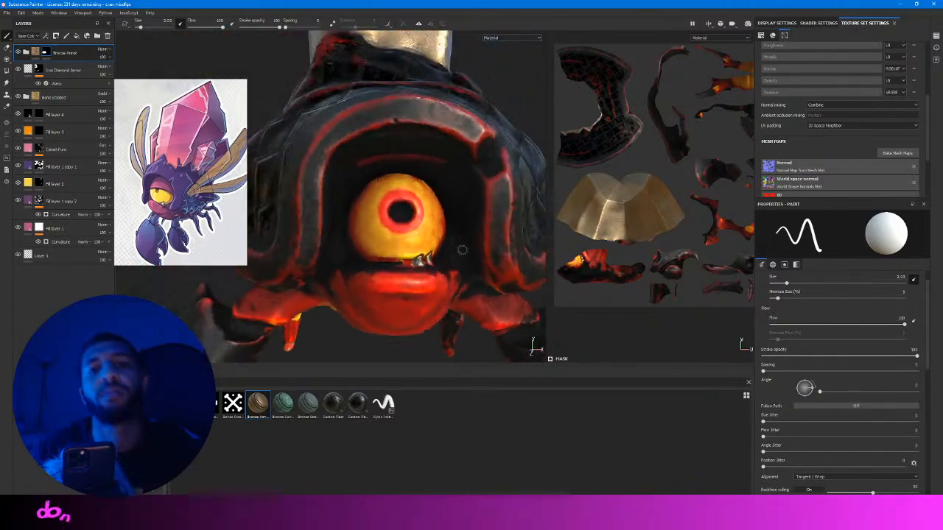
{"action": "left_click_drag", "start_coordinate": [462, 250], "coordinate": [402, 199], "text": "alt"}
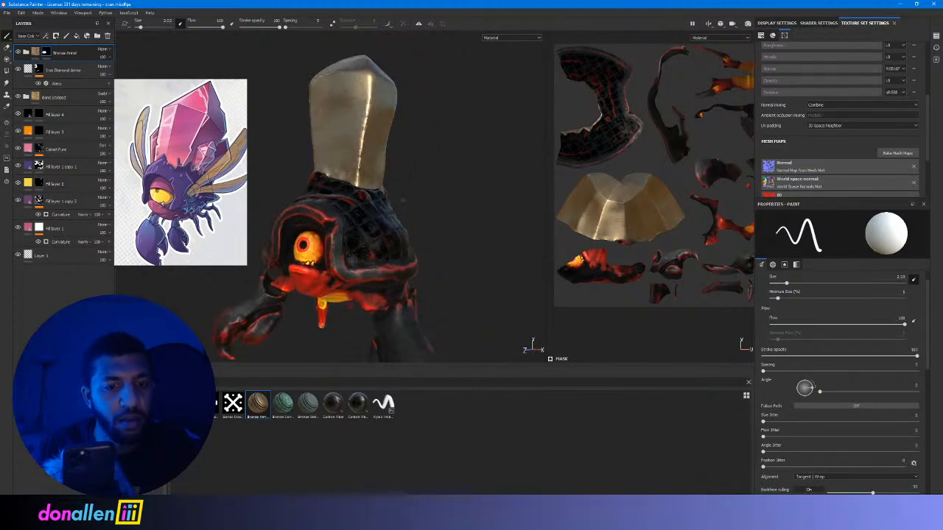
Try the green corroded bronze smart material over the whole creature.
{"action": "left_click_drag", "start_coordinate": [286, 408], "coordinate": [347, 218]}
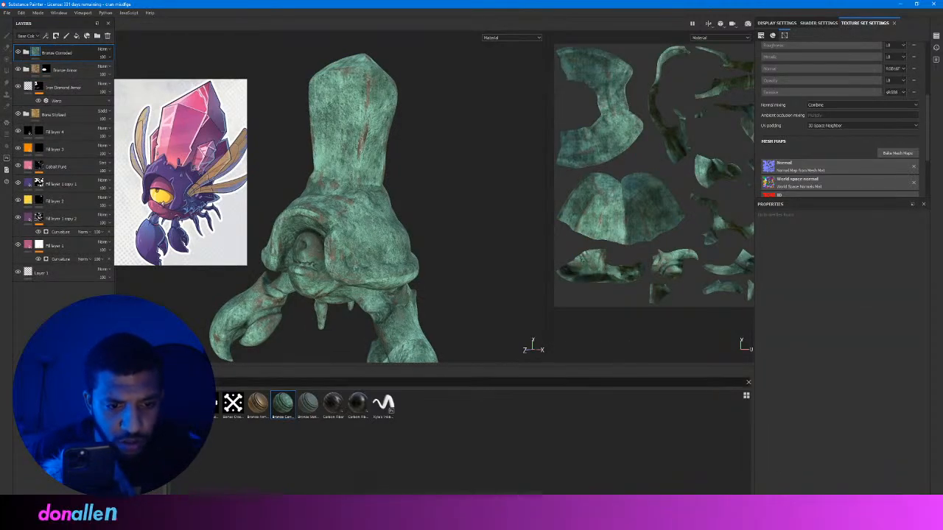
{"action": "key", "text": "ctrl+z"}
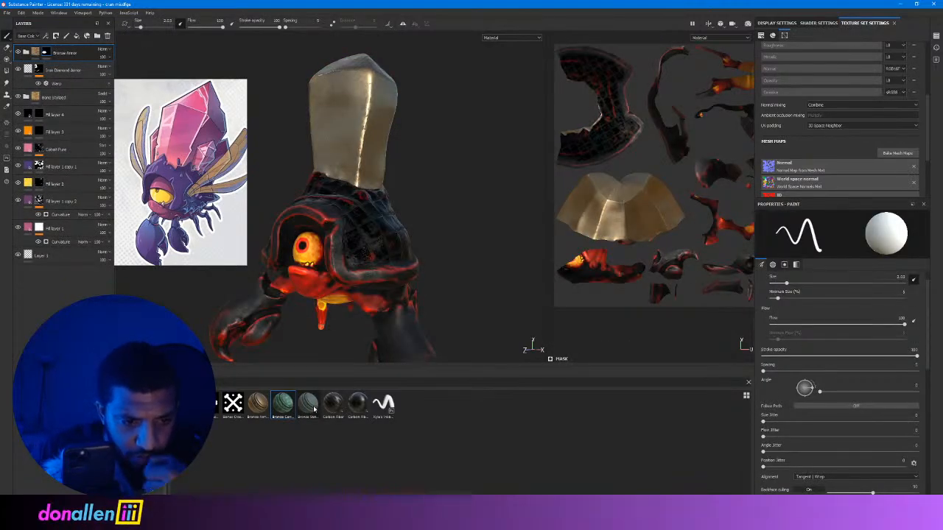
Apply the Bronze Statue smart material to the creature and hide it with a black mask.
{"action": "left_click_drag", "start_coordinate": [312, 407], "coordinate": [331, 272]}
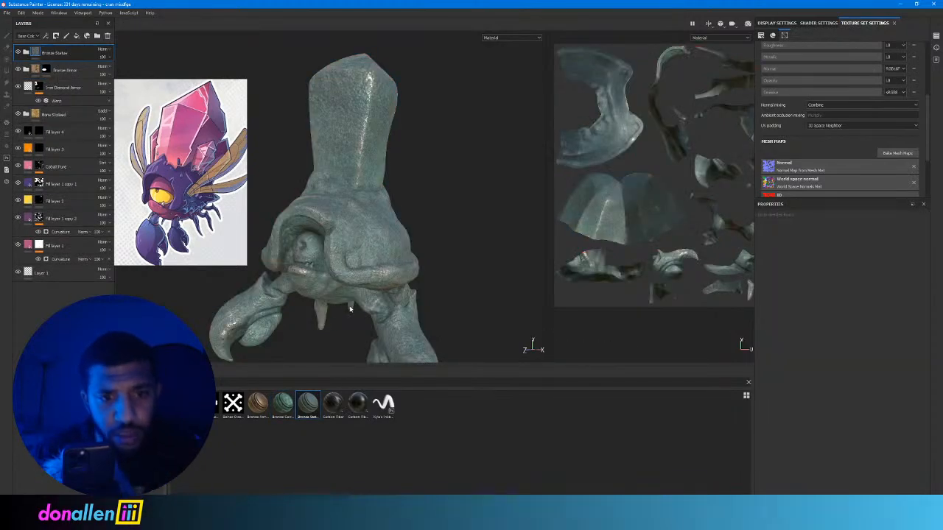
{"action": "left_click_drag", "start_coordinate": [405, 223], "coordinate": [336, 140], "text": "alt"}
{"action": "right_click", "coordinate": [35, 54]}
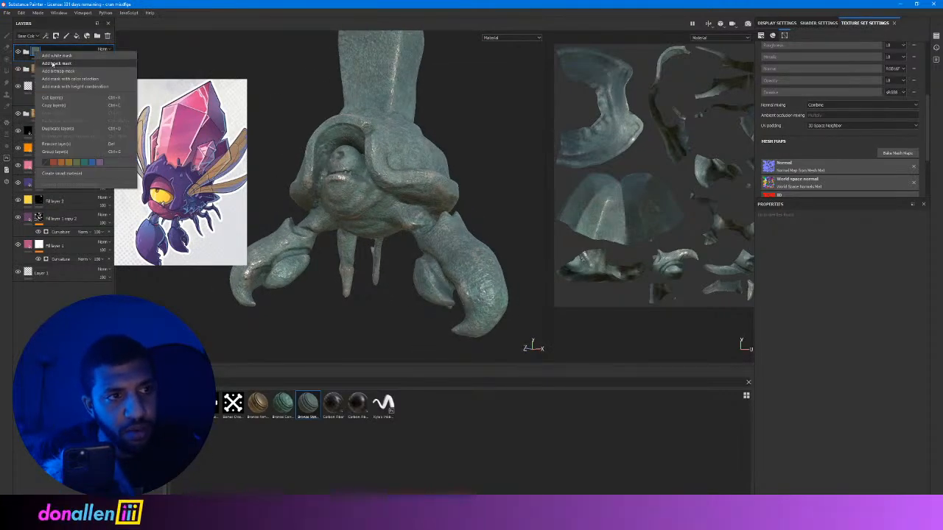
{"action": "left_click", "coordinate": [54, 63]}
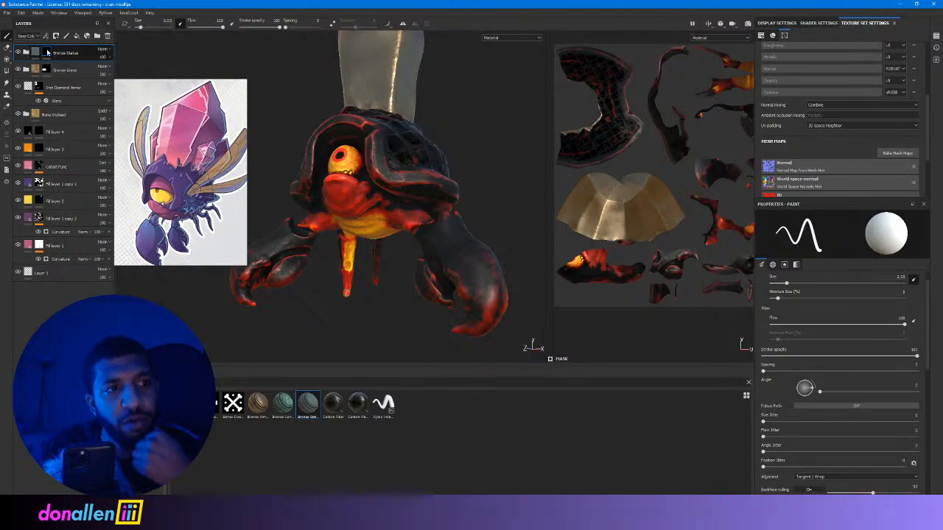
{"action": "mouse_move", "coordinate": [46, 52]}
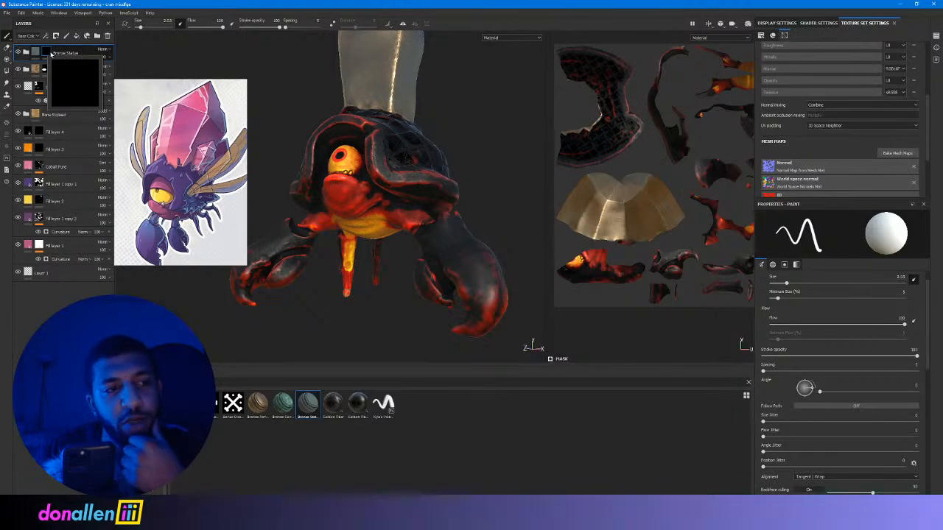
Add a generator to the Bronze Statue mask and choose Position as its type.
{"action": "right_click", "coordinate": [50, 54]}
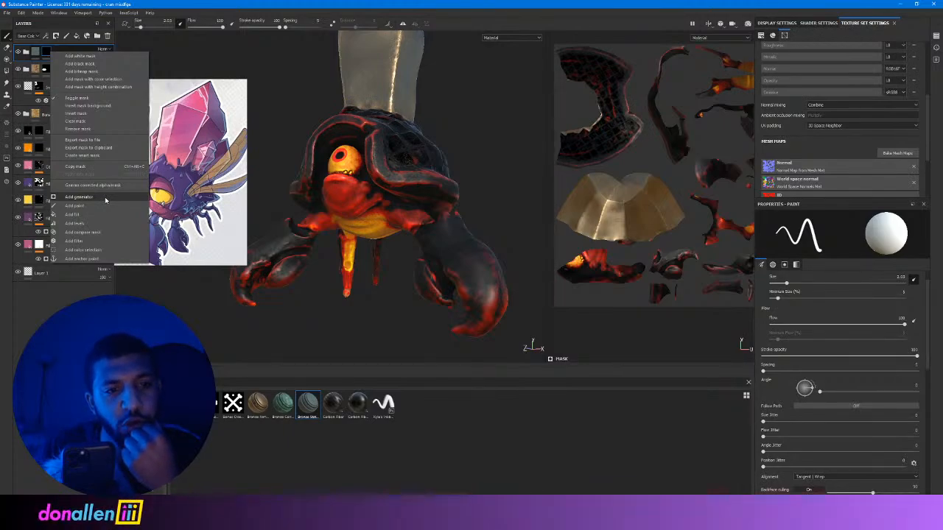
{"action": "left_click", "coordinate": [104, 197]}
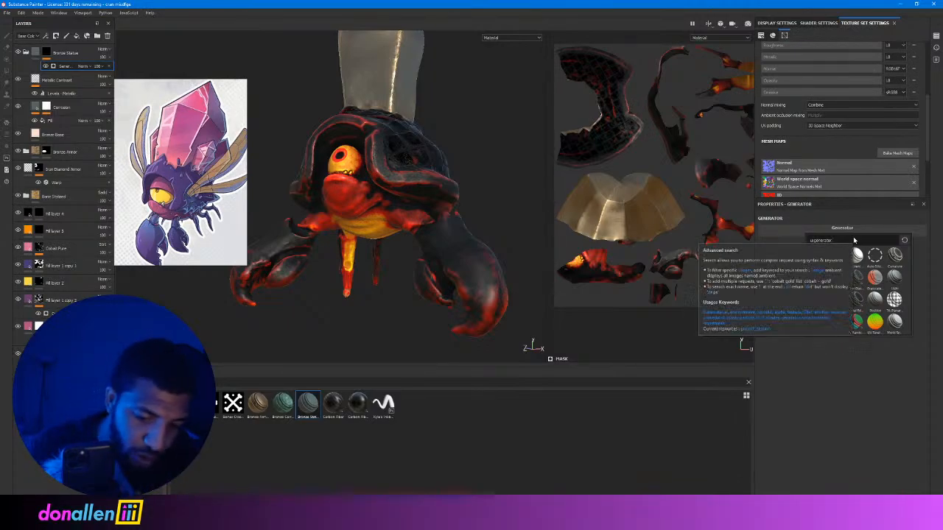
{"action": "left_click", "coordinate": [878, 352]}
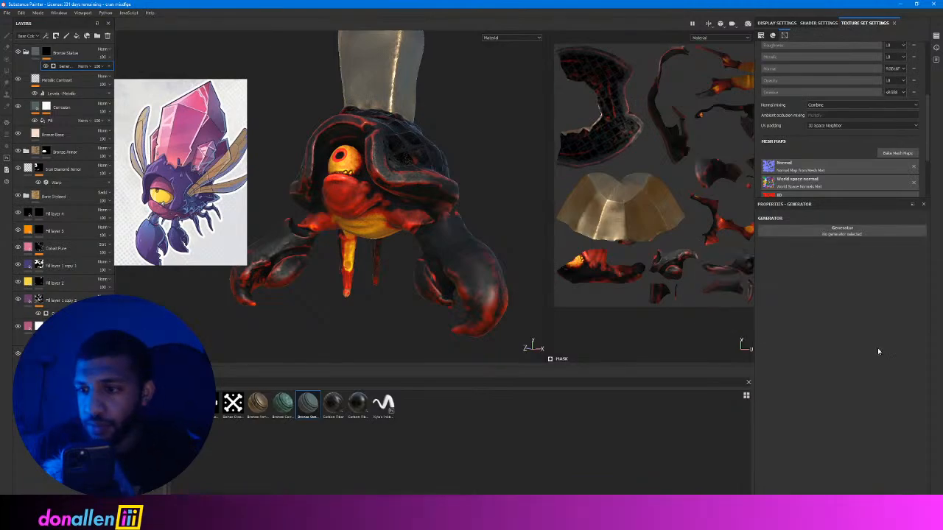
{"action": "left_click", "coordinate": [844, 230]}
{"action": "left_click", "coordinate": [851, 253]}
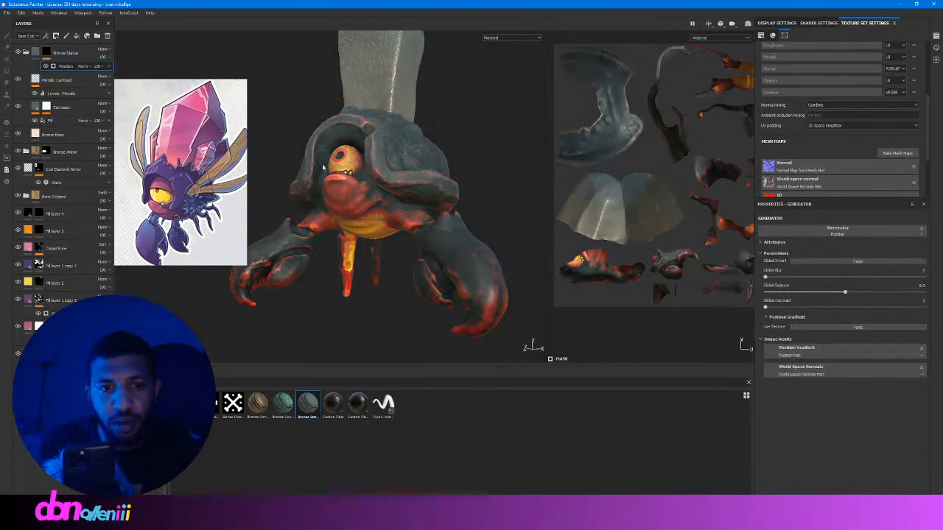
Set the Position generator's Global Contrast to 1 and its Global Balance to 0.62.
{"action": "left_click_drag", "start_coordinate": [346, 200], "coordinate": [381, 183], "text": "alt"}
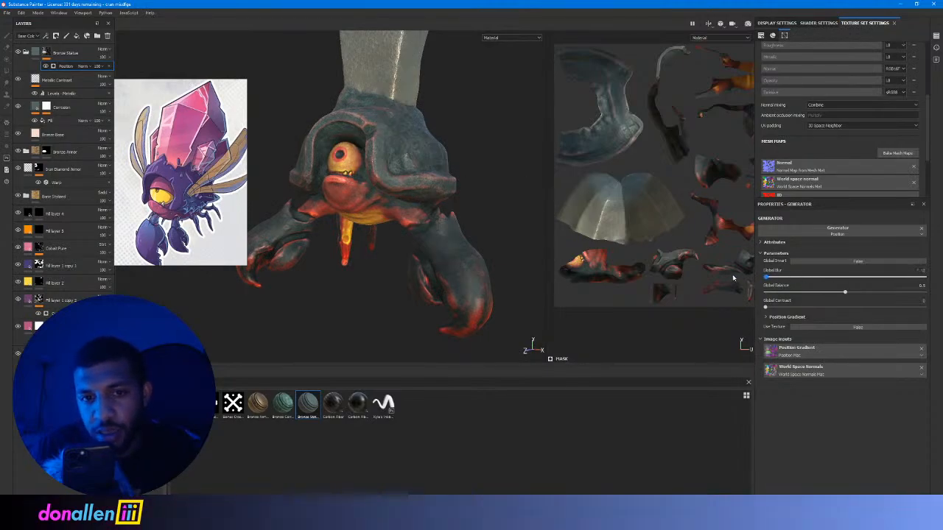
{"action": "left_click", "coordinate": [813, 293]}
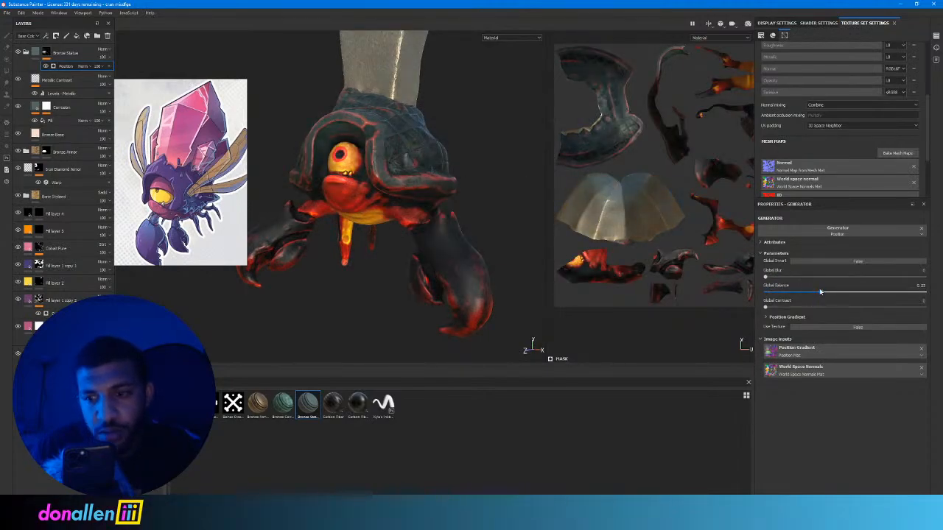
{"action": "left_click_drag", "start_coordinate": [792, 305], "coordinate": [941, 304]}
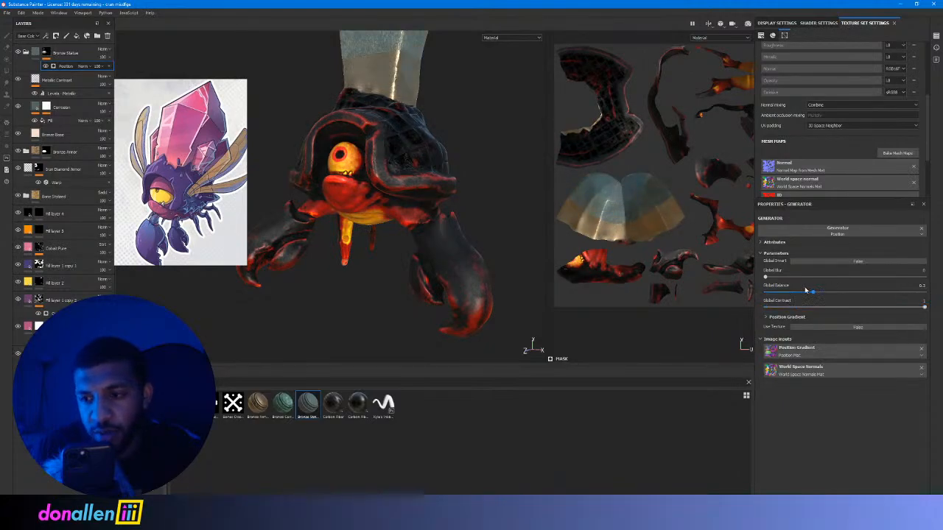
{"action": "left_click_drag", "start_coordinate": [806, 291], "coordinate": [856, 291]}
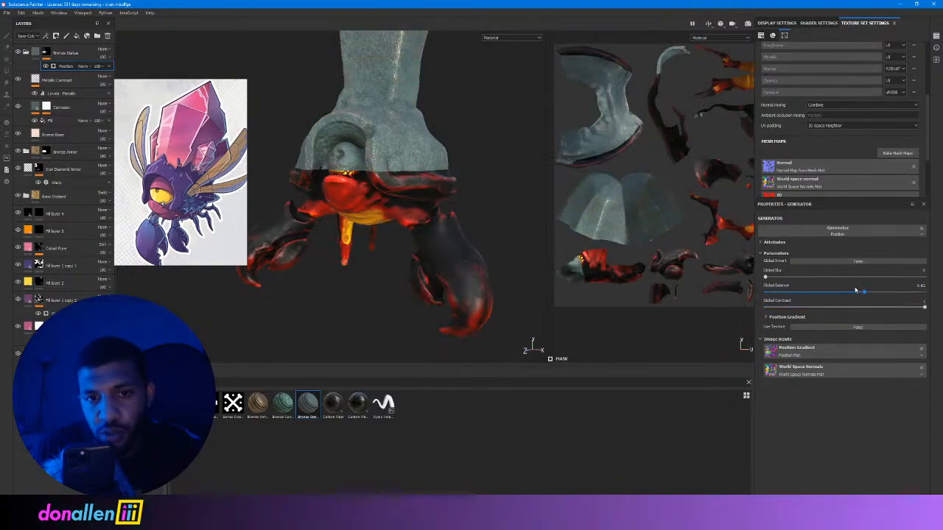
Try softening the mask's hard edge with Global Blur and Global Contrast, returning them to 0 and 1.
{"action": "left_click_drag", "start_coordinate": [368, 173], "coordinate": [564, 205], "text": "alt"}
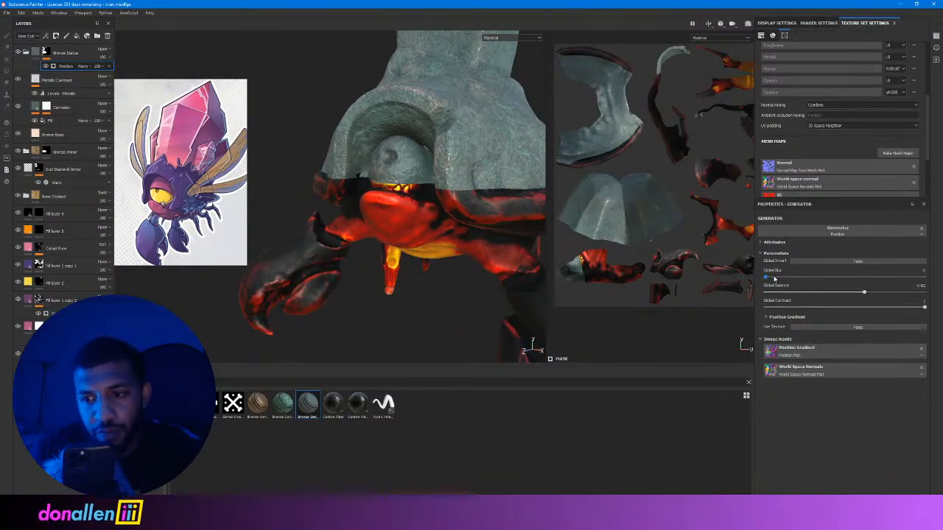
{"action": "left_click_drag", "start_coordinate": [805, 277], "coordinate": [764, 283]}
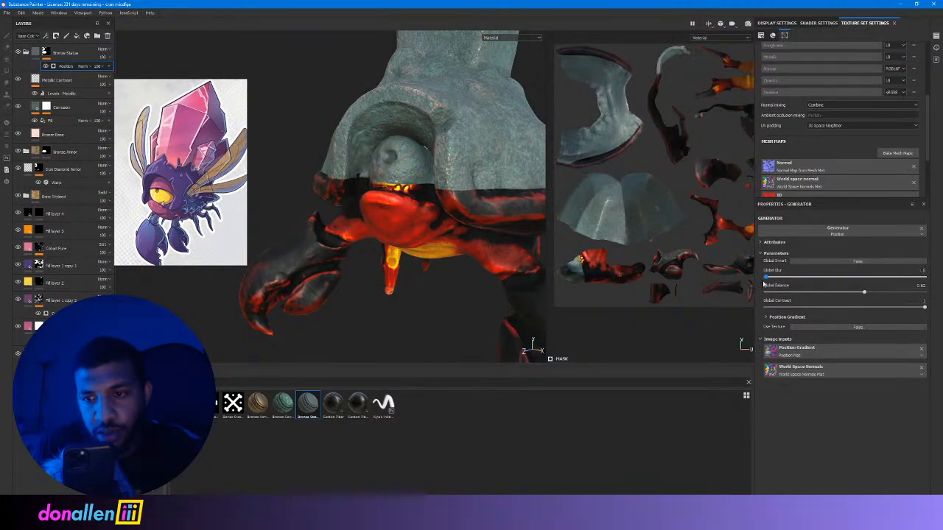
{"action": "left_click_drag", "start_coordinate": [880, 309], "coordinate": [925, 316]}
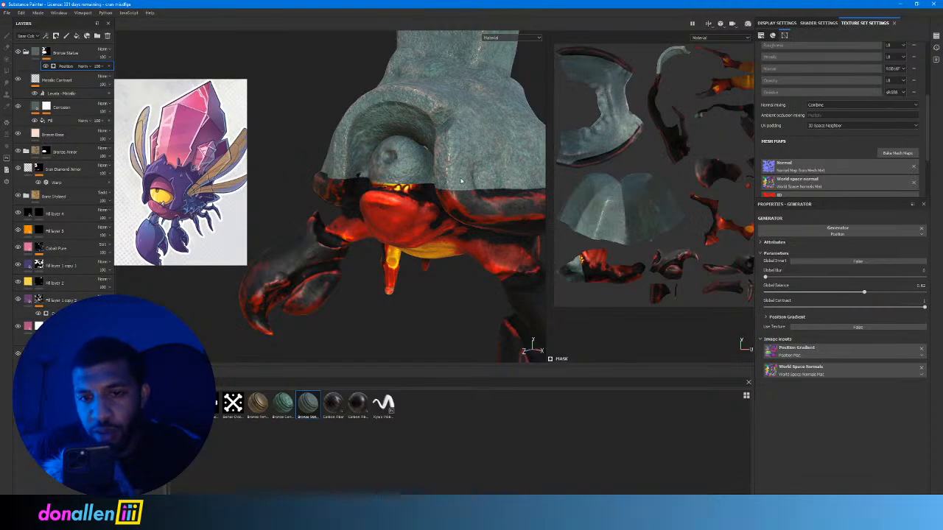
{"action": "mouse_move", "coordinate": [461, 181]}
{"action": "left_mouse_down", "text": "alt"}
{"action": "mouse_move", "coordinate": [336, 133]}
{"action": "mouse_move", "coordinate": [324, 118]}
{"action": "mouse_move", "coordinate": [456, 194]}
{"action": "left_mouse_up", "text": "alt"}
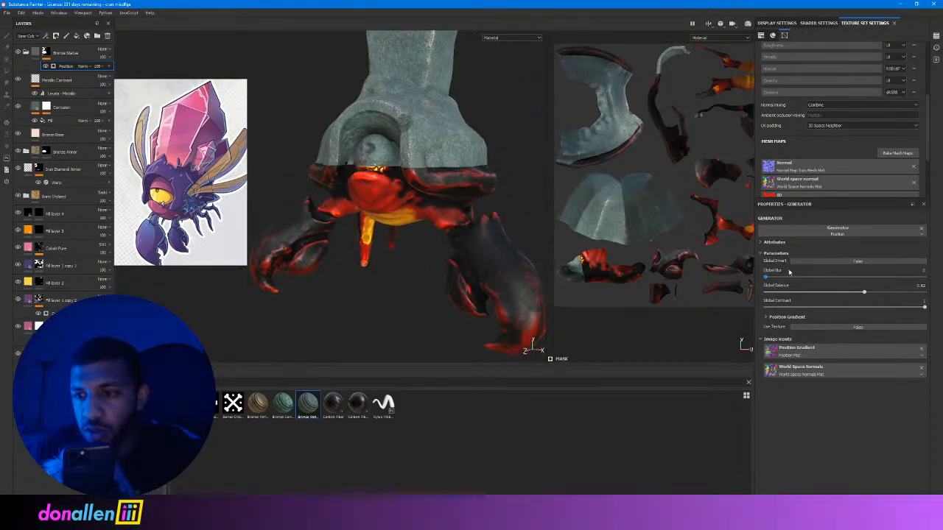
Invert the Position generator and set Global Balance to about 0.78 and Global Contrast to 0.36, limiting Bronze Statue to the claws and legs.
{"action": "left_click", "coordinate": [856, 261]}
{"action": "left_click_drag", "start_coordinate": [464, 229], "coordinate": [440, 198], "text": "alt"}
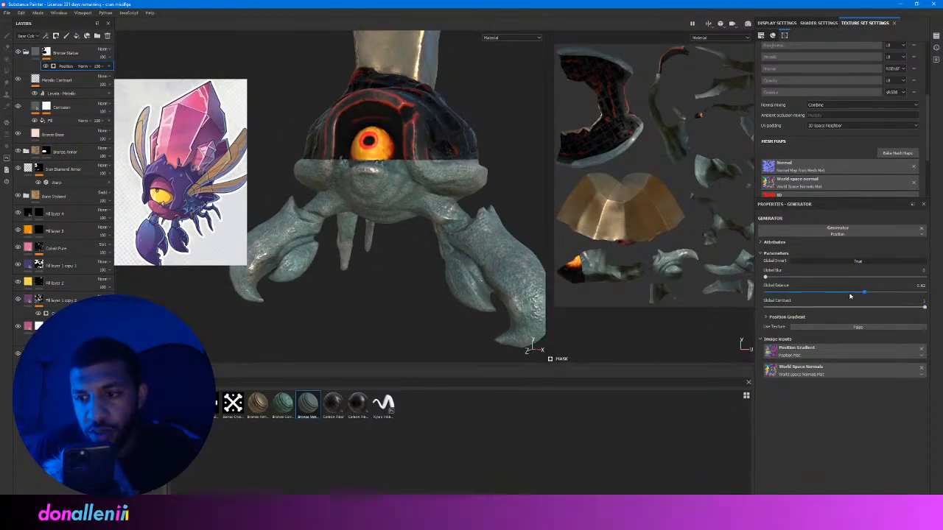
{"action": "left_click_drag", "start_coordinate": [864, 293], "coordinate": [895, 293]}
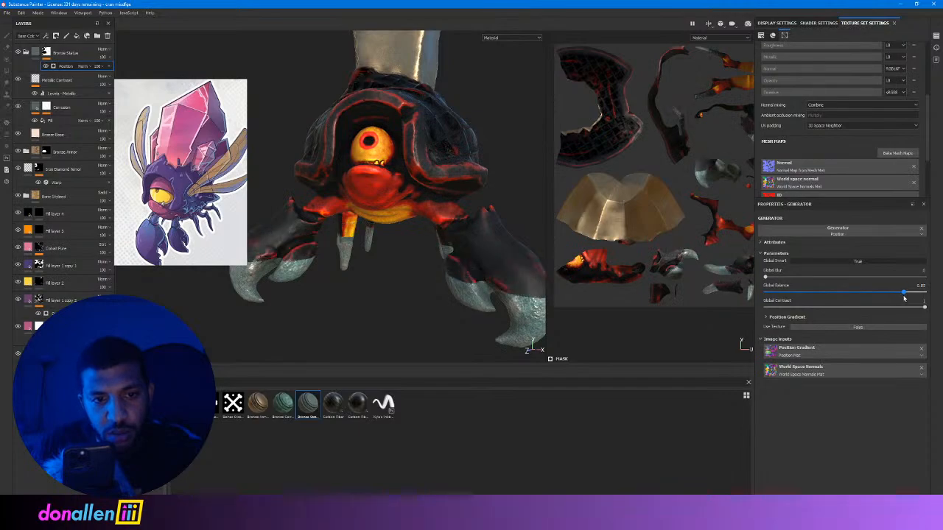
{"action": "mouse_move", "coordinate": [894, 293]}
{"action": "left_mouse_down"}
{"action": "mouse_move", "coordinate": [831, 307]}
{"action": "mouse_move", "coordinate": [869, 294]}
{"action": "mouse_move", "coordinate": [848, 294]}
{"action": "mouse_move", "coordinate": [904, 293]}
{"action": "mouse_move", "coordinate": [890, 293]}
{"action": "left_mouse_up"}
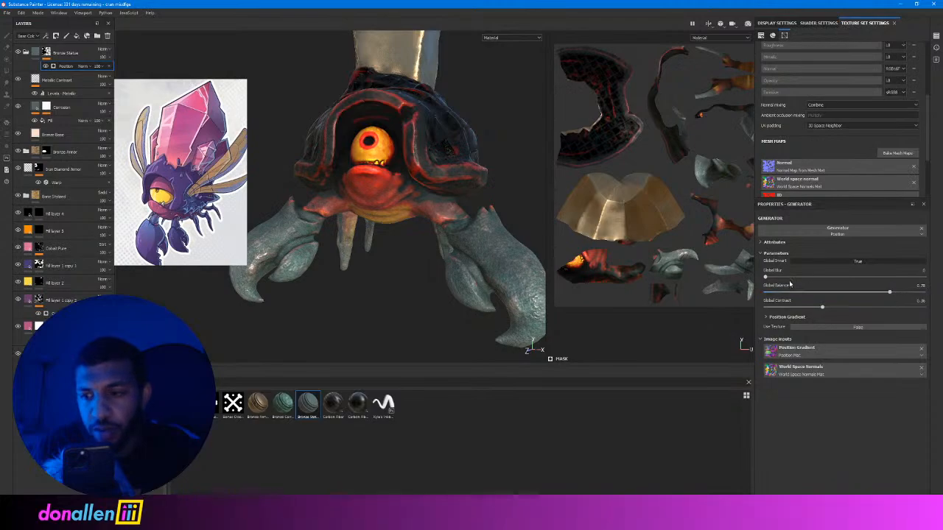
{"action": "mouse_move", "coordinate": [766, 277]}
{"action": "left_mouse_down"}
{"action": "mouse_move", "coordinate": [907, 286]}
{"action": "mouse_move", "coordinate": [763, 284]}
{"action": "left_mouse_up"}
{"action": "left_click_drag", "start_coordinate": [428, 181], "coordinate": [454, 220], "text": "alt"}
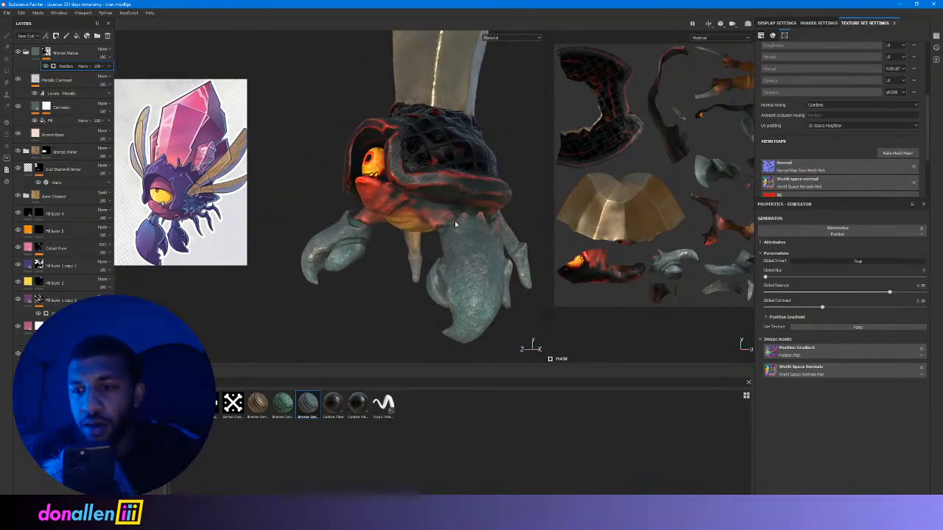
{"action": "left_click_drag", "start_coordinate": [516, 261], "coordinate": [498, 208], "text": "alt"}
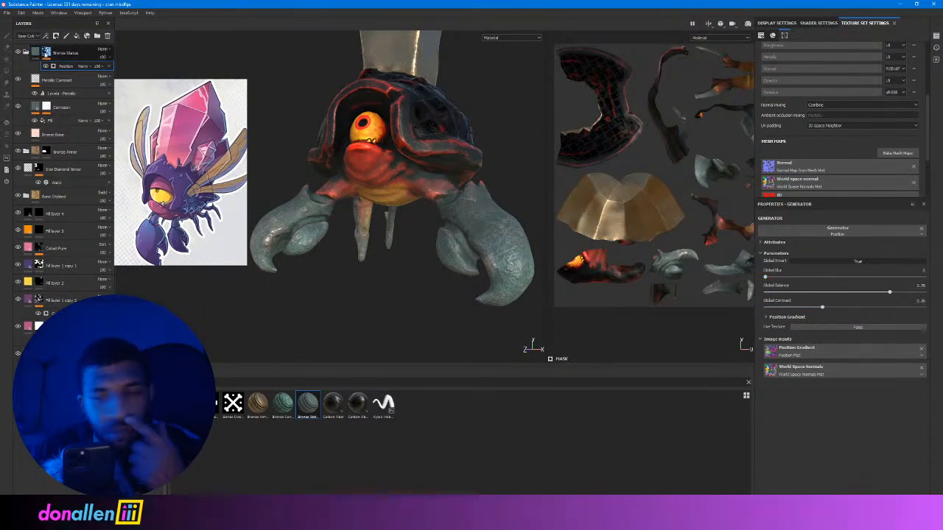
Select the Bronze Statue mask for painting and slightly raise the brush alpha's hardness.
{"action": "left_click", "coordinate": [46, 53]}
{"action": "scroll", "coordinate": [785, 411], "scroll_direction": "down", "scroll_amount": 5}
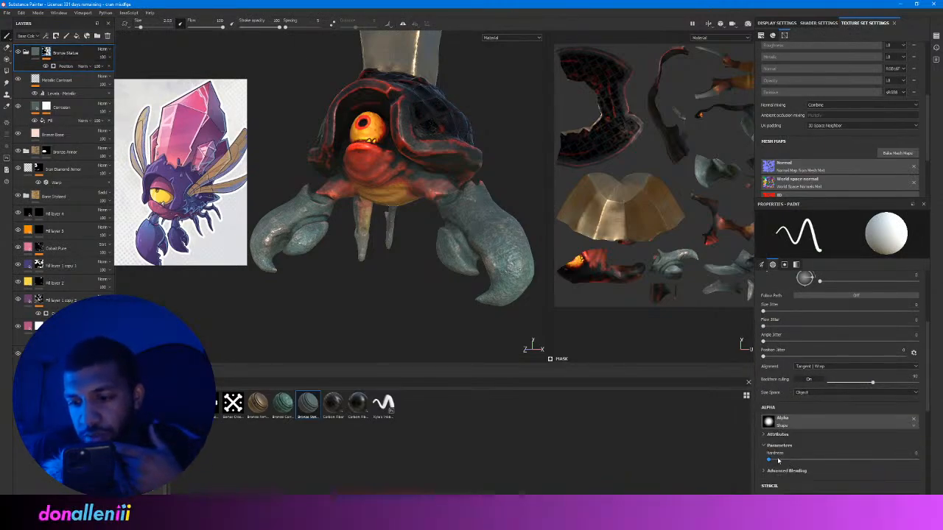
{"action": "left_click", "coordinate": [778, 461]}
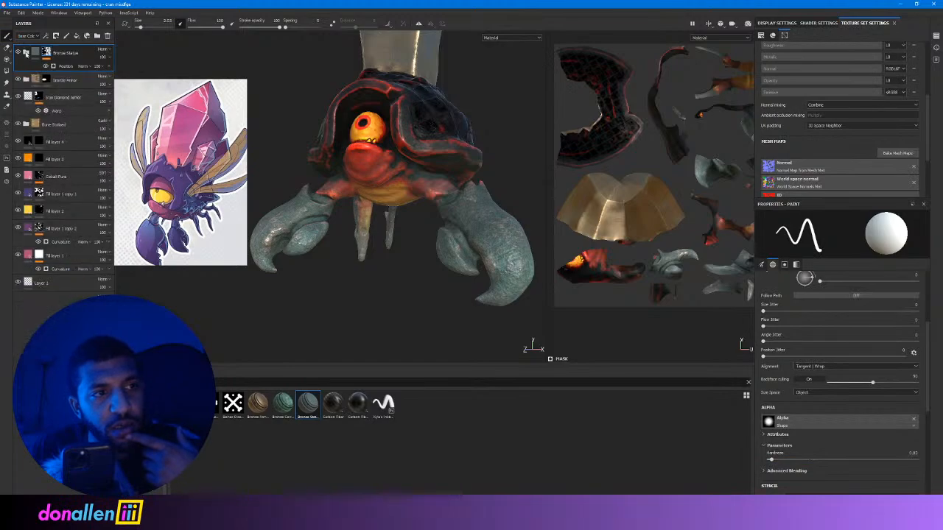
Compare the claws with the Corrosion and Bronze Base layers of Bronze Statue hidden and shown.
{"action": "left_click", "coordinate": [19, 107]}
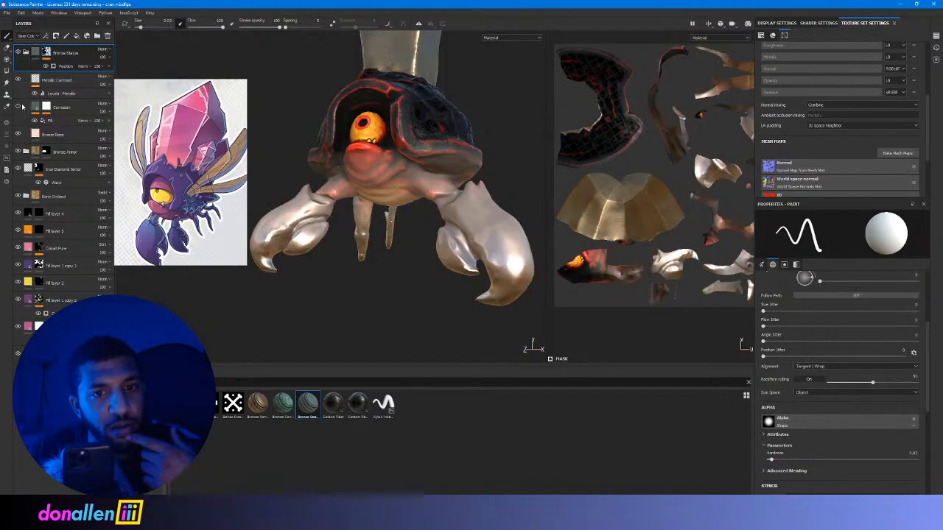
{"action": "left_click", "coordinate": [19, 107]}
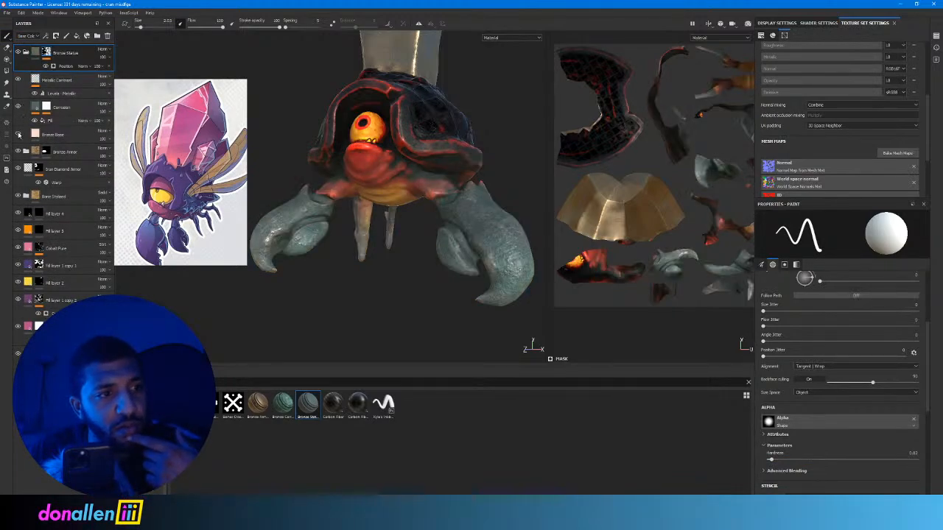
{"action": "left_click", "coordinate": [18, 134]}
{"action": "left_click", "coordinate": [18, 134]}
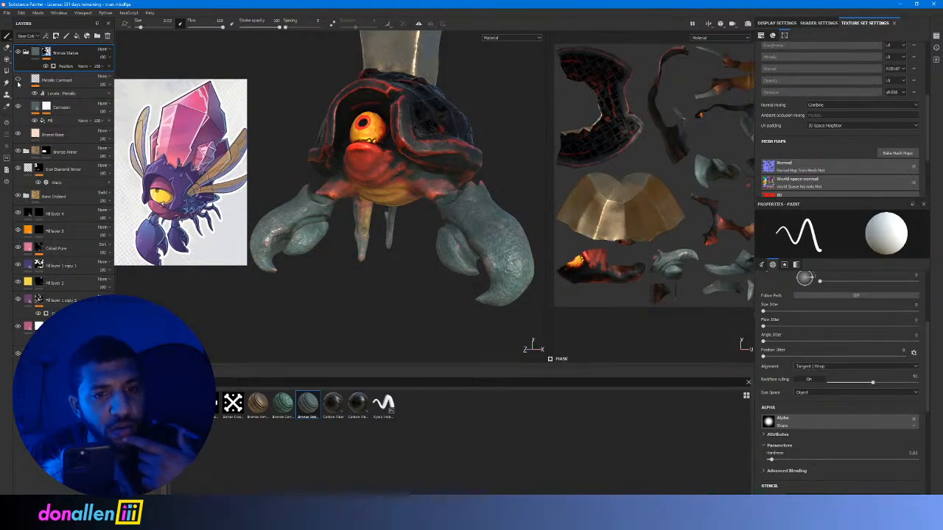
Change the Bronze Statue folder's blending mode so the dark claw colours show through the corroded bronze.
{"action": "left_click", "coordinate": [103, 50]}
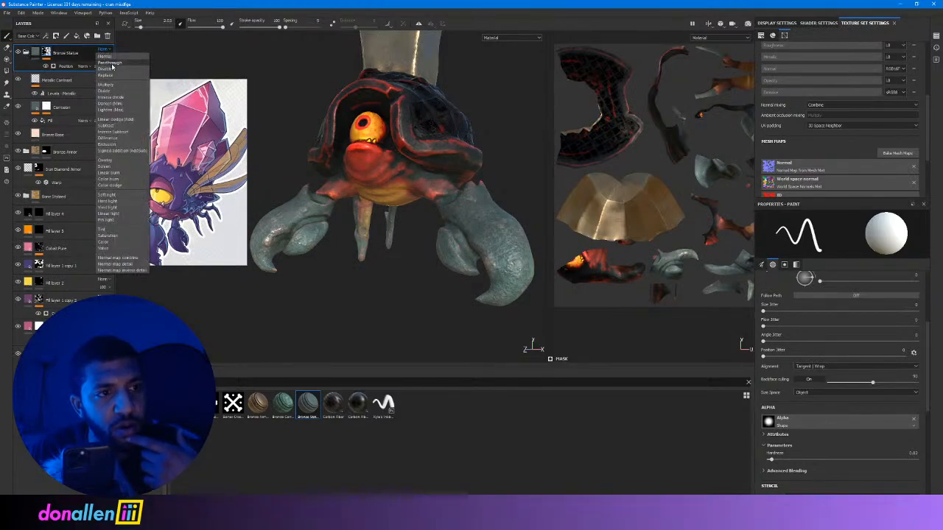
{"action": "left_click", "coordinate": [103, 50]}
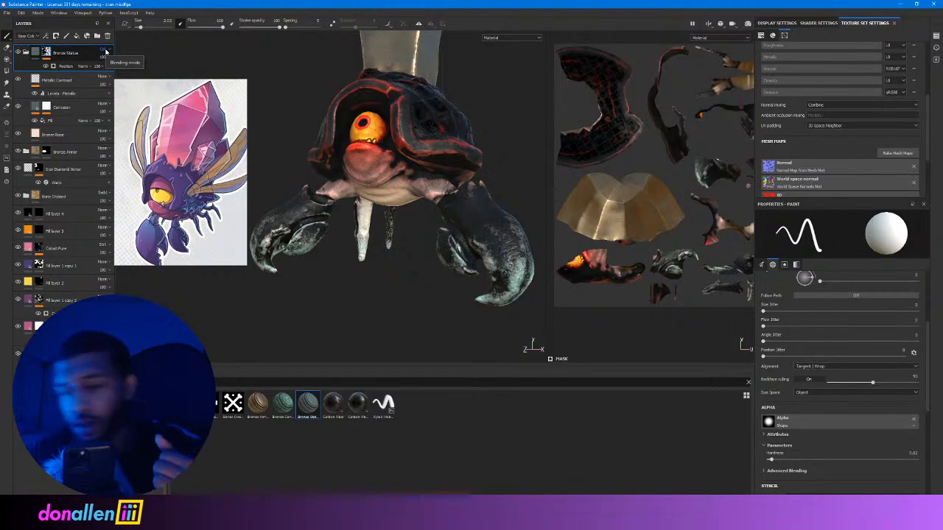
Cycle the Bronze Statue folder's blending mode until the claw tips turn teal and the dark, lava-coloured base shows through.
{"action": "scroll", "coordinate": [106, 50], "scroll_direction": "down", "scroll_amount": 3}
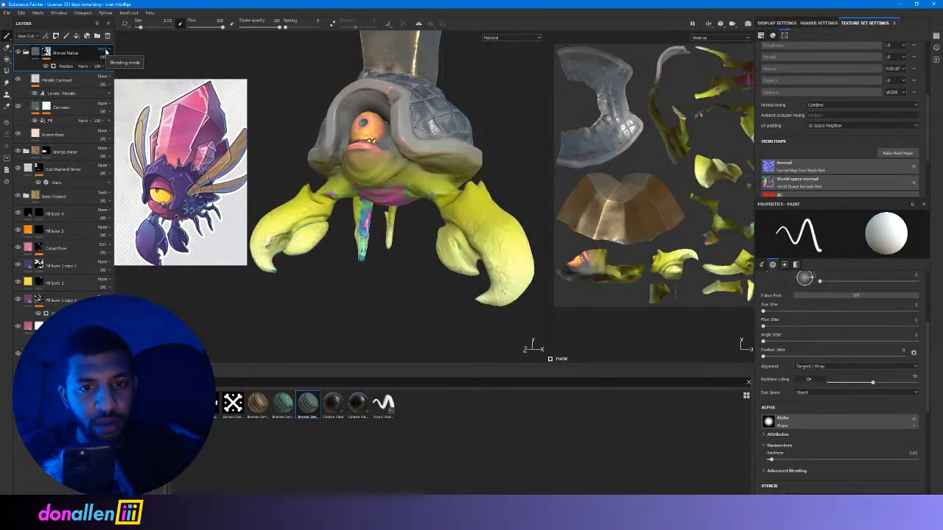
{"action": "scroll", "coordinate": [107, 51], "scroll_direction": "down", "scroll_amount": 1}
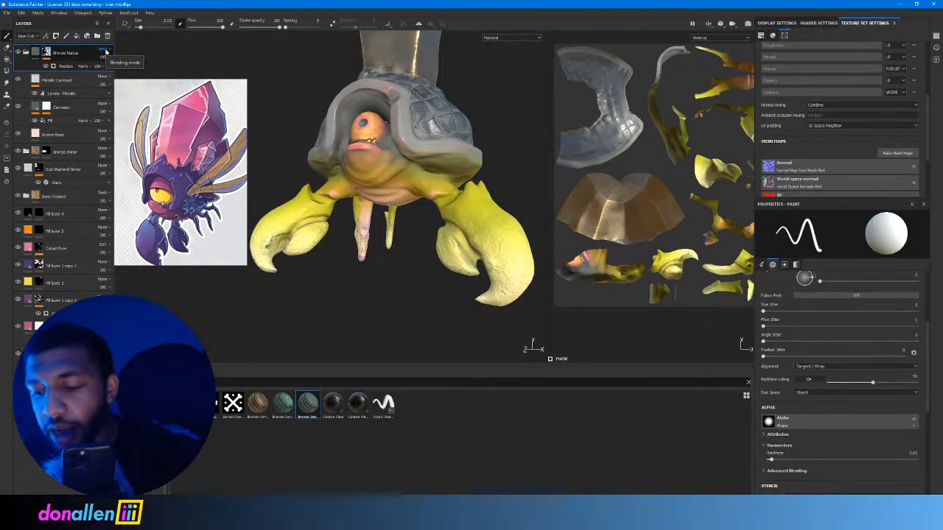
{"action": "scroll", "coordinate": [106, 50], "scroll_direction": "down", "scroll_amount": 2}
{"action": "scroll", "coordinate": [106, 50], "scroll_direction": "down", "scroll_amount": 2}
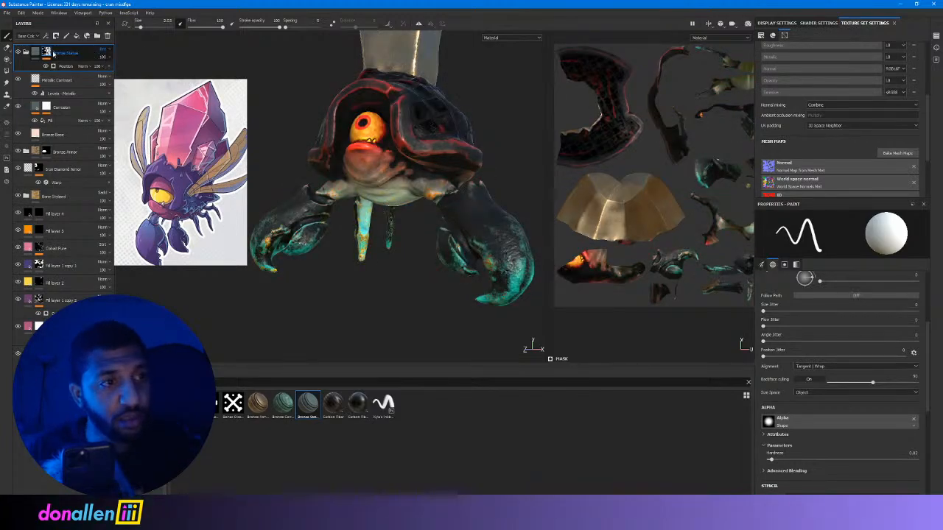
{"action": "mouse_move", "coordinate": [392, 197]}
{"action": "left_mouse_down", "text": "alt"}
{"action": "mouse_move", "coordinate": [392, 221]}
{"action": "mouse_move", "coordinate": [397, 214]}
{"action": "mouse_move", "coordinate": [383, 210]}
{"action": "mouse_move", "coordinate": [410, 208]}
{"action": "mouse_move", "coordinate": [411, 195]}
{"action": "left_mouse_up", "text": "alt"}
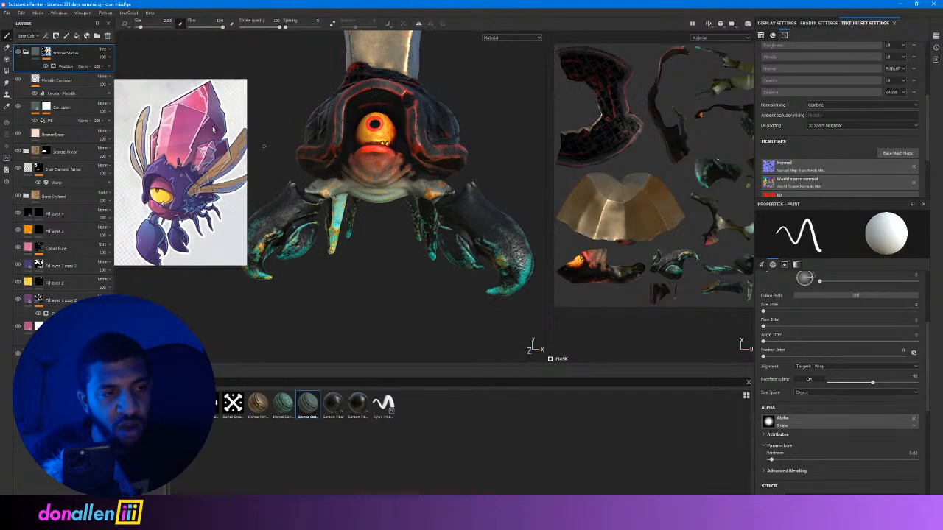
Set the Bronze Statue mask's Position generator to a Global Balance of about 0.92 and a Global Contrast of about 0.45.
{"action": "left_click", "coordinate": [71, 67]}
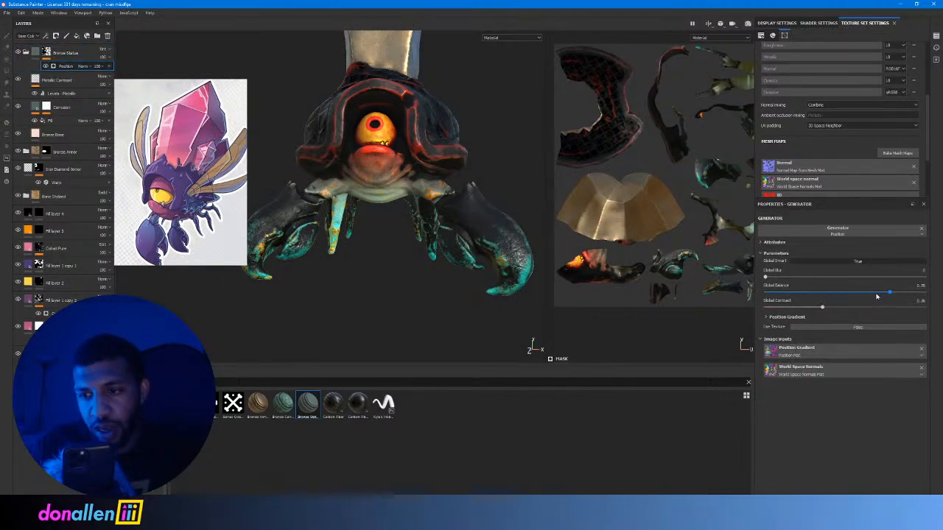
{"action": "left_click_drag", "start_coordinate": [902, 294], "coordinate": [929, 310]}
{"action": "left_click_drag", "start_coordinate": [841, 292], "coordinate": [873, 293]}
{"action": "left_click_drag", "start_coordinate": [787, 281], "coordinate": [762, 282]}
{"action": "mouse_move", "coordinate": [871, 308]}
{"action": "left_mouse_down"}
{"action": "mouse_move", "coordinate": [781, 307]}
{"action": "mouse_move", "coordinate": [907, 304]}
{"action": "mouse_move", "coordinate": [841, 300]}
{"action": "mouse_move", "coordinate": [912, 294]}
{"action": "left_mouse_up"}
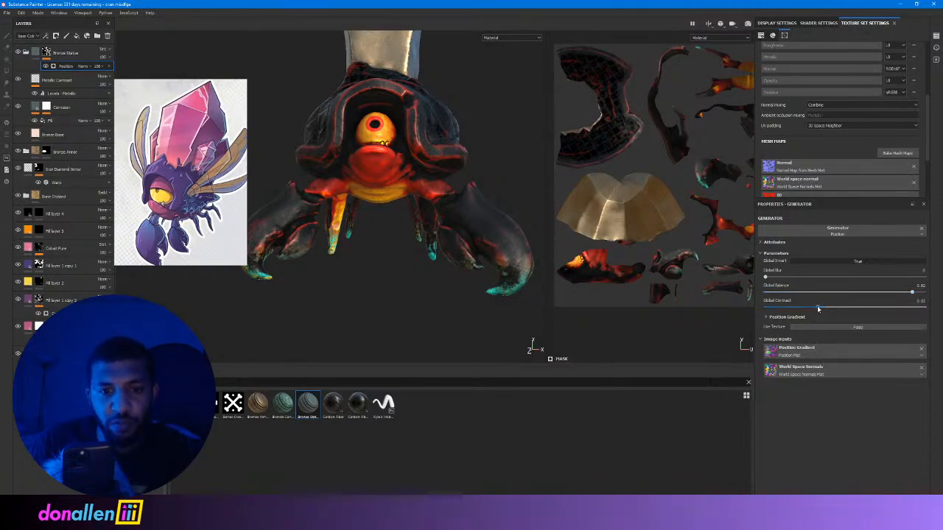
{"action": "left_click_drag", "start_coordinate": [818, 309], "coordinate": [904, 307]}
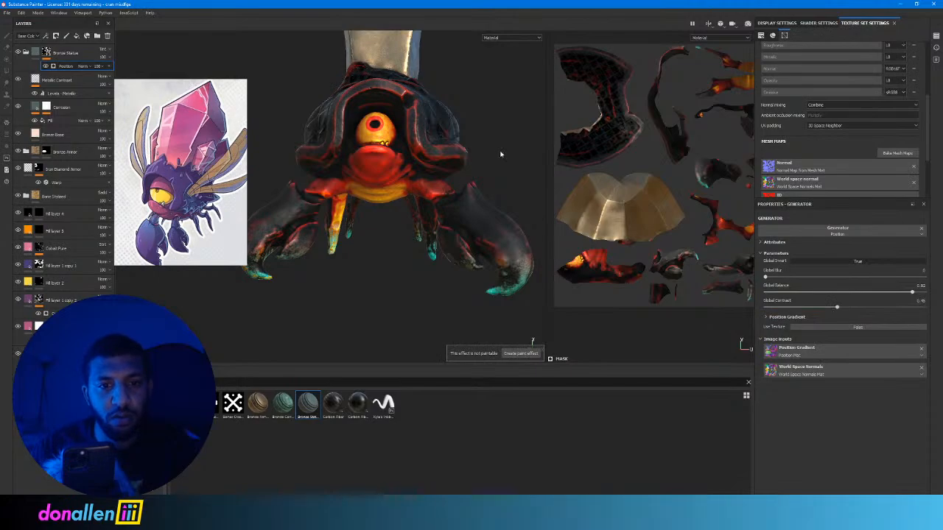
{"action": "mouse_move", "coordinate": [500, 154]}
{"action": "left_mouse_down", "text": "alt"}
{"action": "mouse_move", "coordinate": [507, 223]}
{"action": "mouse_move", "coordinate": [427, 188]}
{"action": "mouse_move", "coordinate": [492, 176]}
{"action": "left_mouse_up", "text": "alt"}
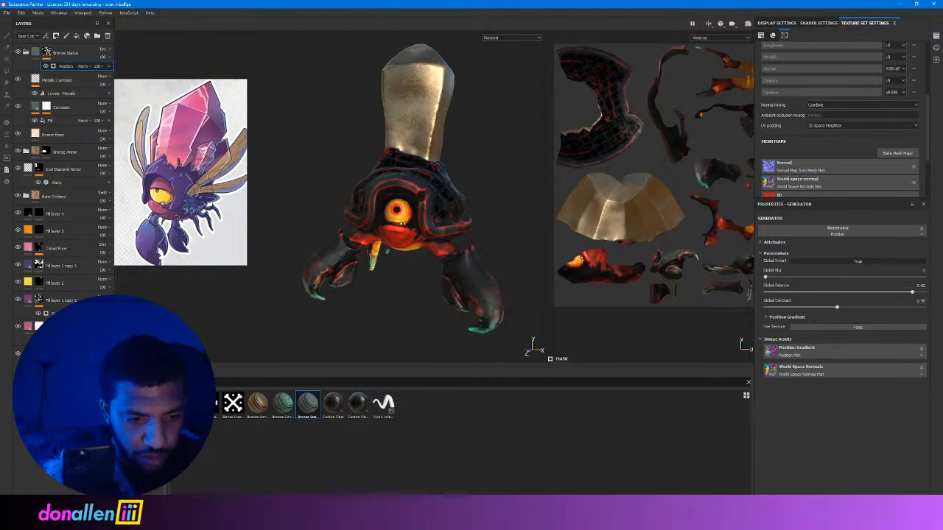
Search the asset library for "dust" and apply the Dust smart material to the creature above the Bronze Statue folder.
{"action": "key", "text": "BackSpace"}
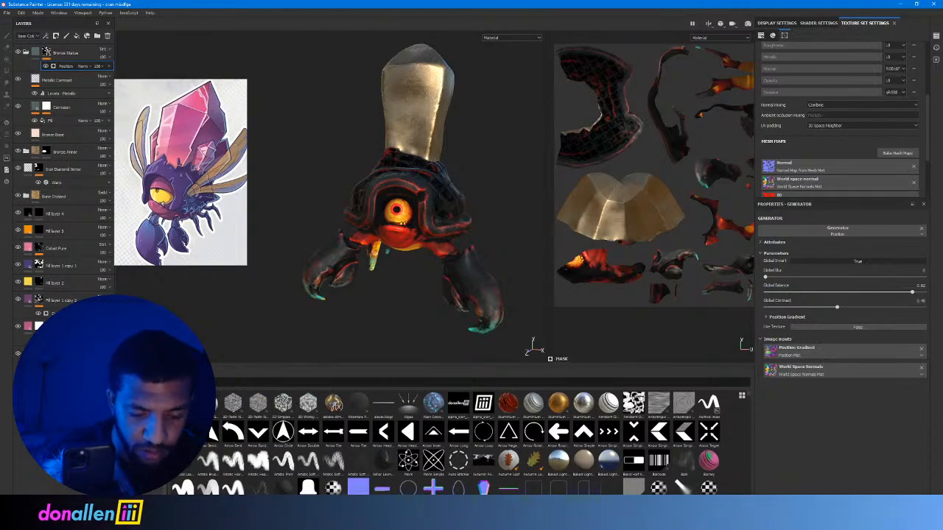
{"action": "type", "text": "dust"}
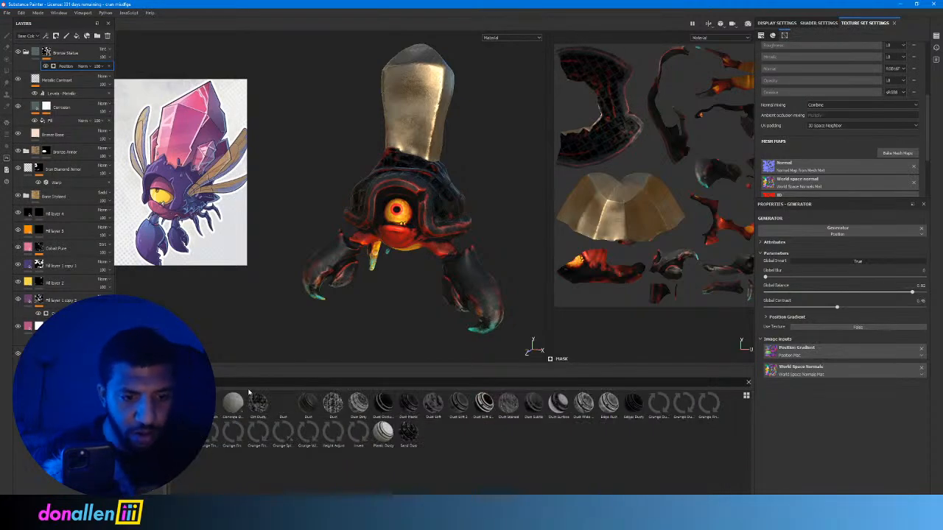
{"action": "mouse_move", "coordinate": [243, 404]}
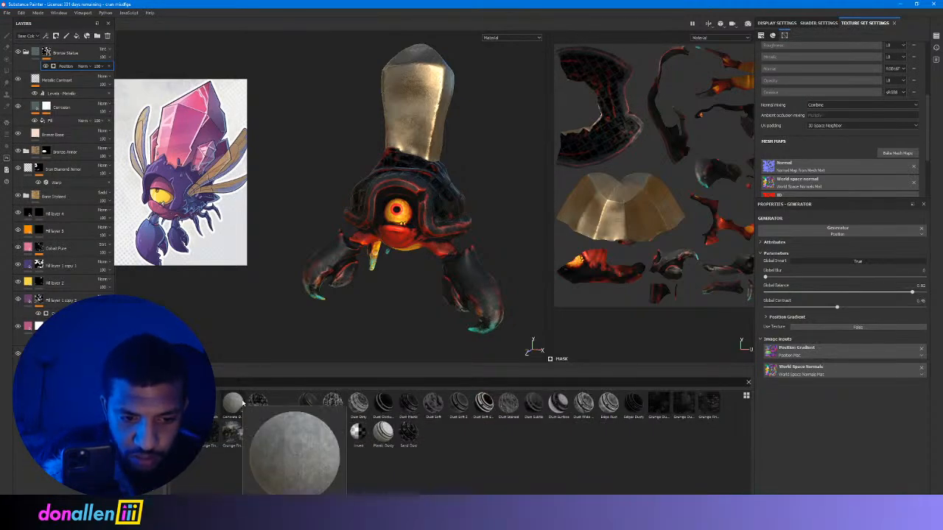
{"action": "mouse_move", "coordinate": [304, 405]}
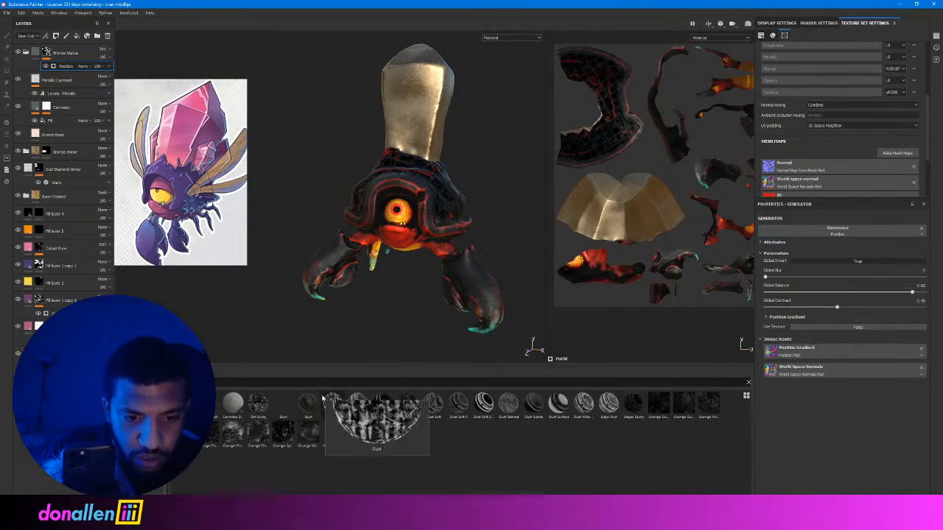
{"action": "left_click_drag", "start_coordinate": [310, 401], "coordinate": [408, 139]}
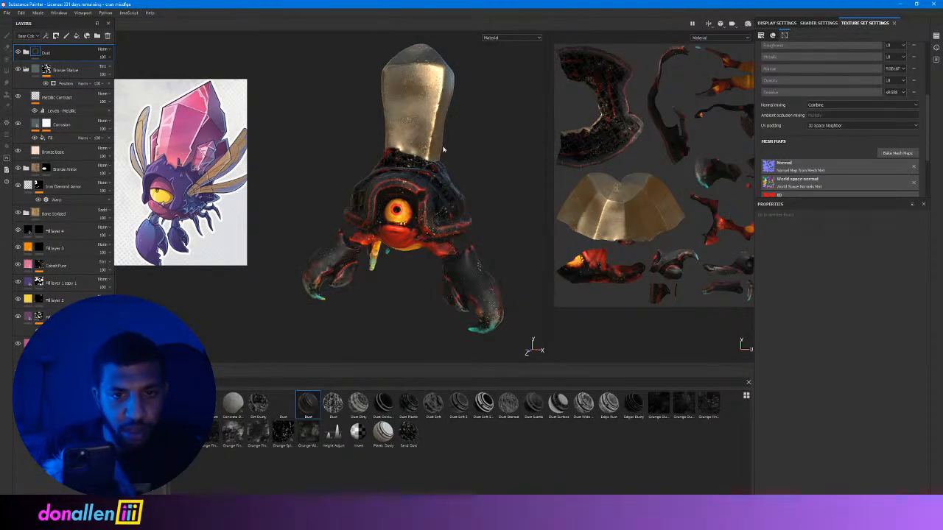
{"action": "left_click_drag", "start_coordinate": [444, 150], "coordinate": [367, 169], "text": "alt"}
{"action": "right_click_drag", "start_coordinate": [366, 168], "coordinate": [506, 169], "text": "alt"}
{"action": "left_click_drag", "start_coordinate": [506, 169], "coordinate": [381, 129], "text": "alt"}
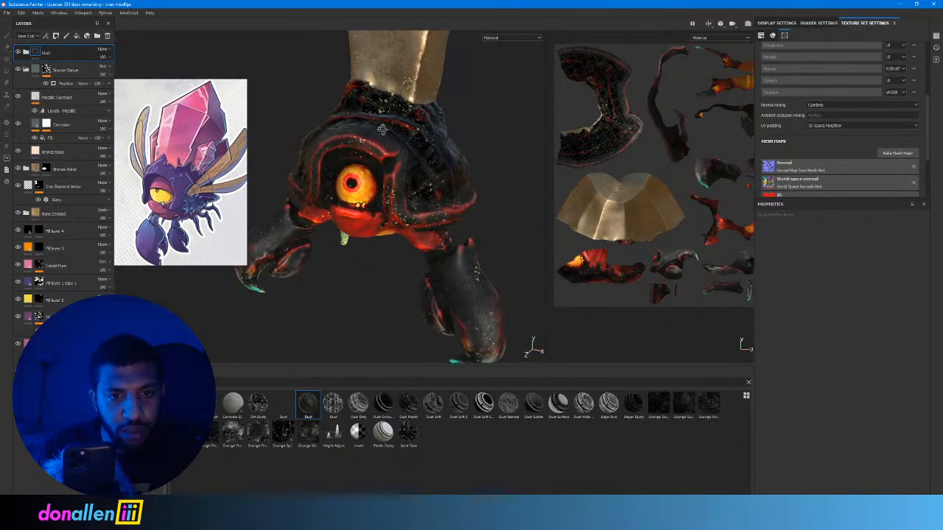
Add a black mask to the Dust folder.
{"action": "right_click", "coordinate": [27, 51]}
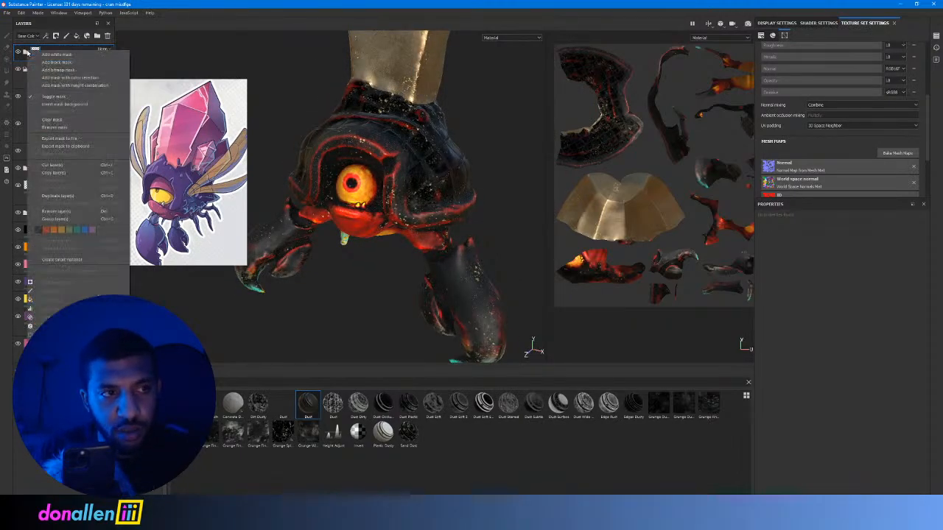
{"action": "key", "text": "Escape"}
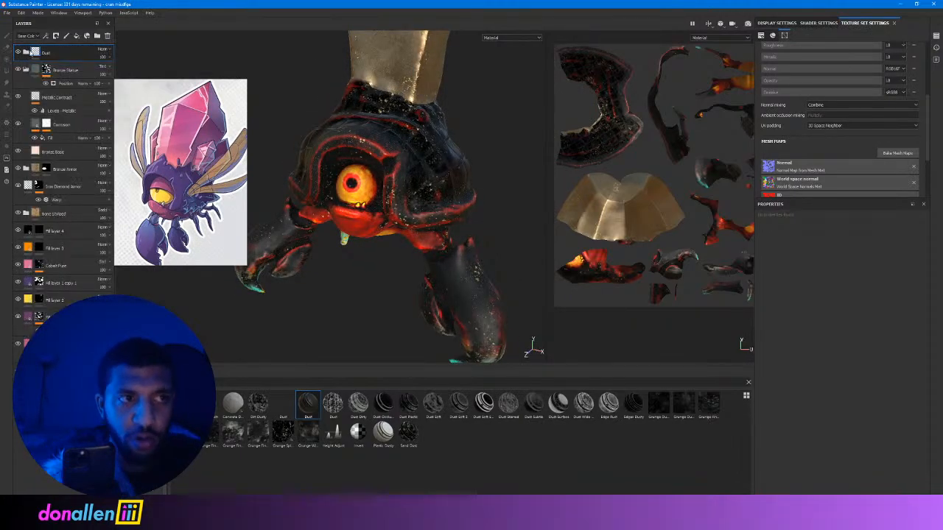
{"action": "left_click", "coordinate": [19, 51]}
{"action": "left_click", "coordinate": [19, 51]}
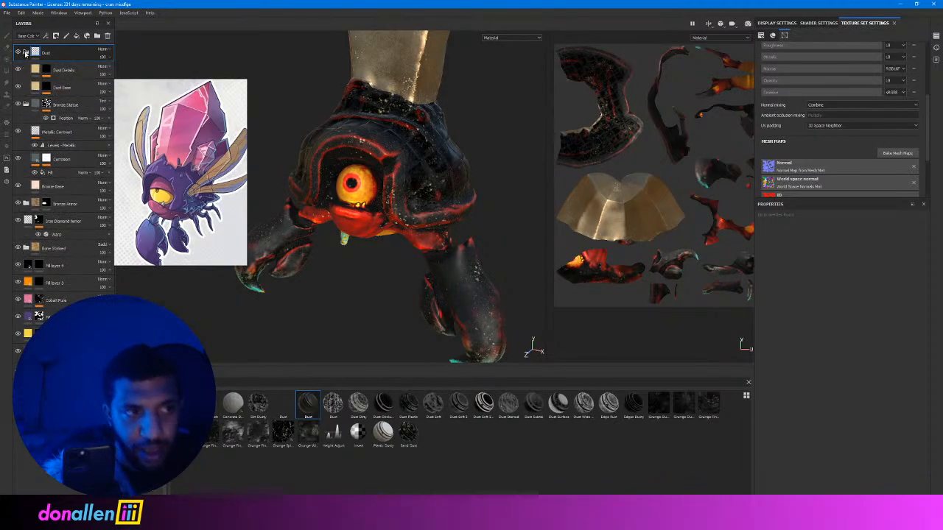
{"action": "right_click", "coordinate": [26, 52]}
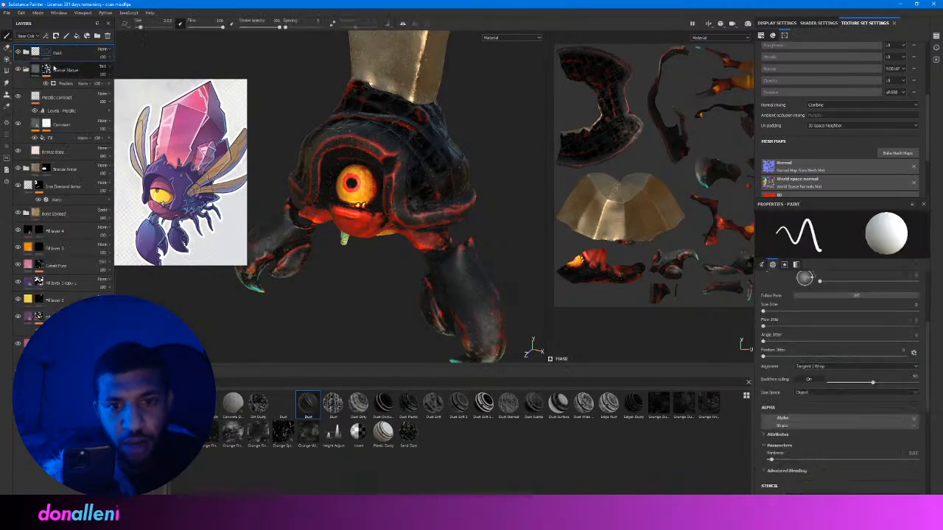
{"action": "left_click", "coordinate": [53, 62]}
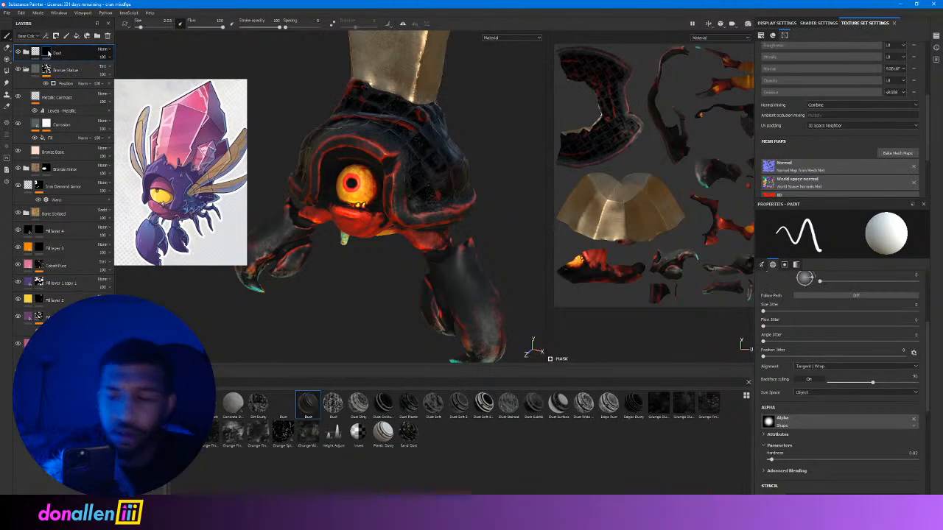
Add a generator to the Dust folder's black mask and assign the Light generator to it.
{"action": "mouse_move", "coordinate": [49, 53]}
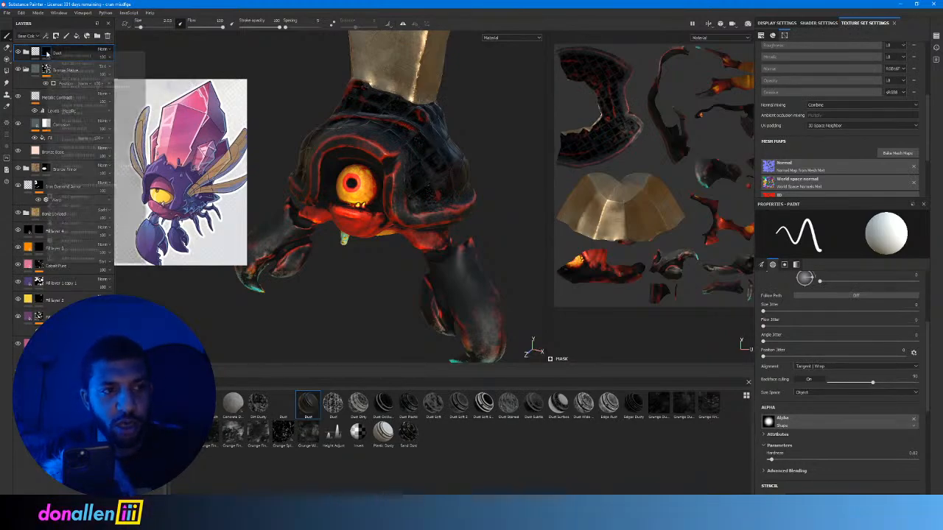
{"action": "right_click", "coordinate": [49, 53]}
{"action": "left_click", "coordinate": [74, 197]}
{"action": "left_click", "coordinate": [843, 230]}
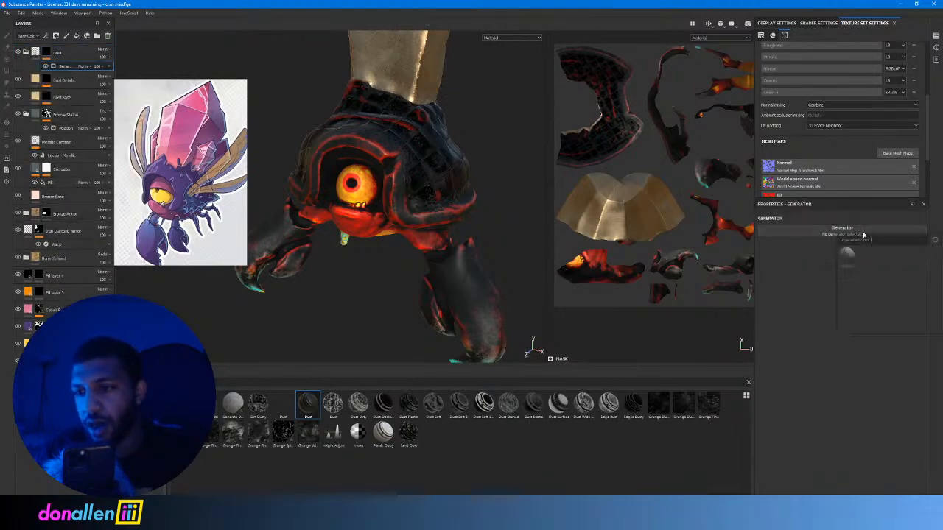
{"action": "type", "text": "pos"}
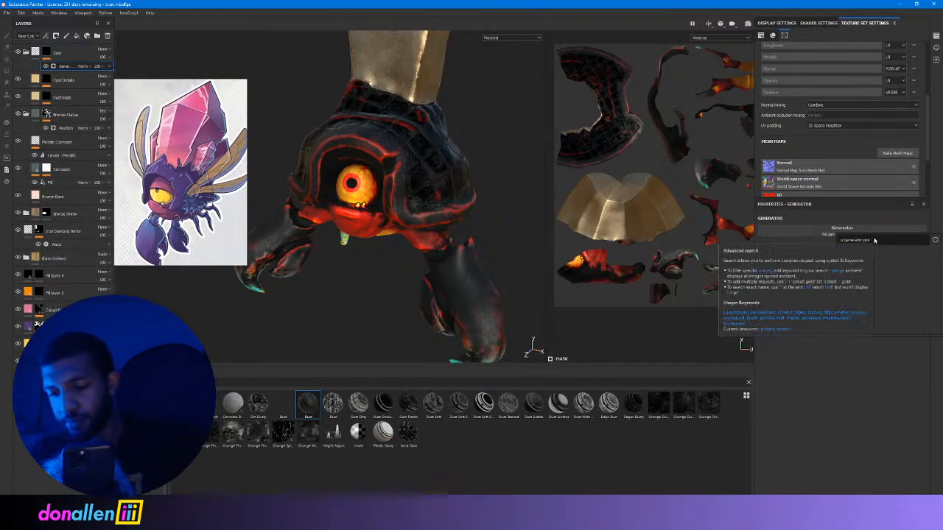
{"action": "key", "text": "BackSpace"}
{"action": "key", "text": "BackSpace"}
{"action": "key", "text": "BackSpace"}
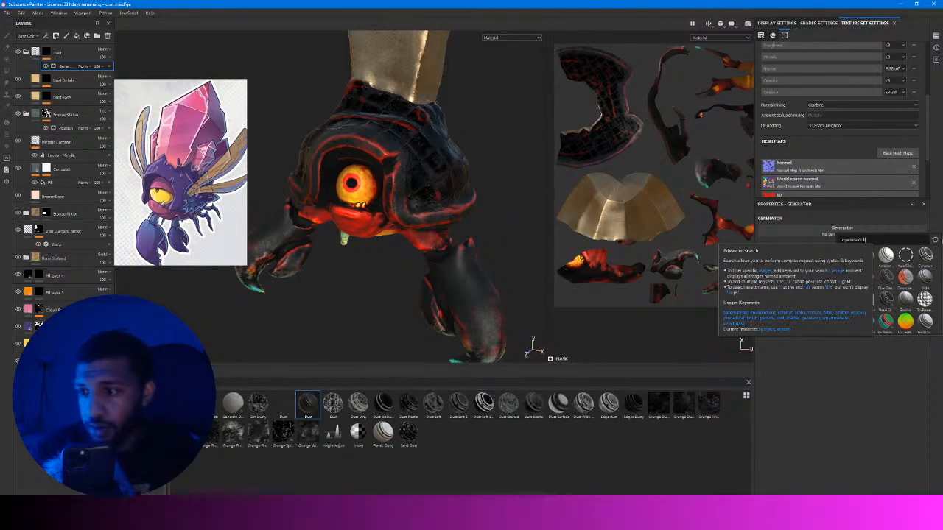
{"action": "type", "text": "light"}
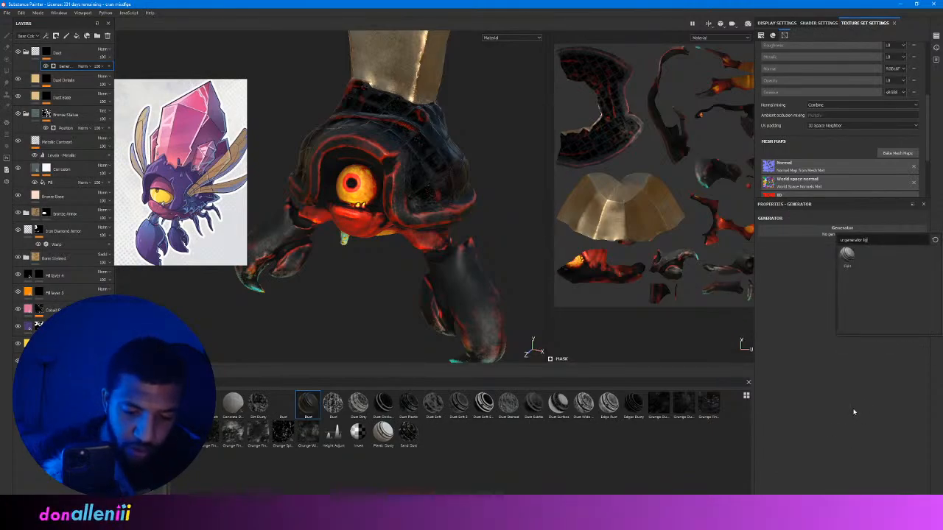
{"action": "left_click", "coordinate": [847, 255]}
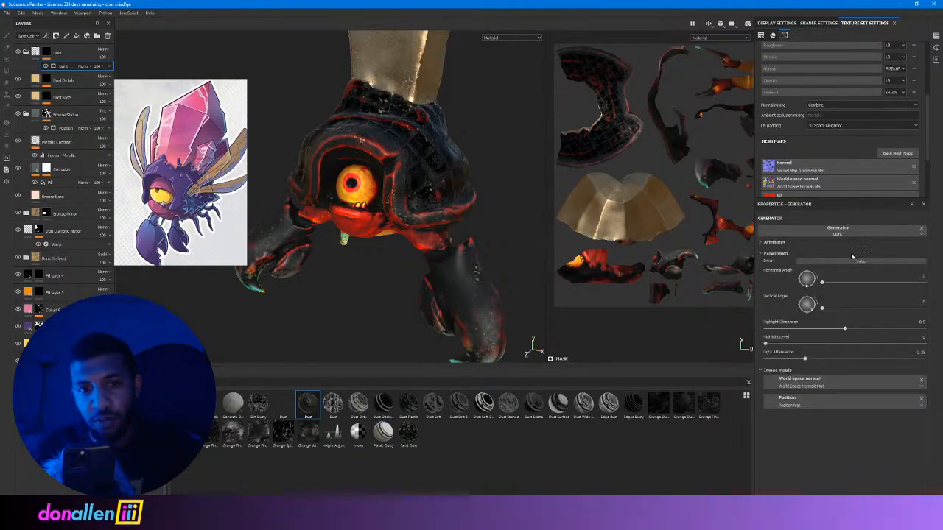
Set the Light generator's horizontal angle to about 45, vertical angle to about 294, Highlight Glossiness to 0.6 and Highlight Level to 0.51.
{"action": "left_click_drag", "start_coordinate": [413, 179], "coordinate": [449, 200], "text": "alt"}
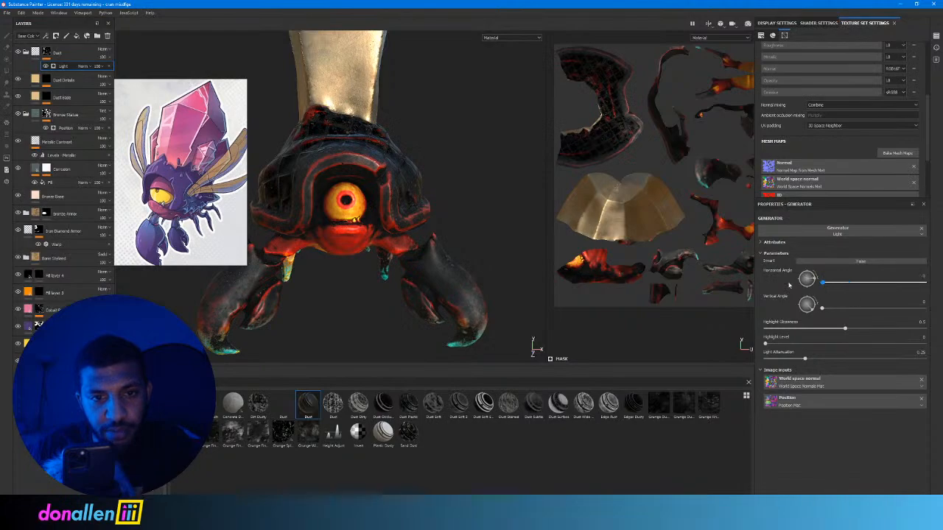
{"action": "left_click_drag", "start_coordinate": [814, 329], "coordinate": [899, 328]}
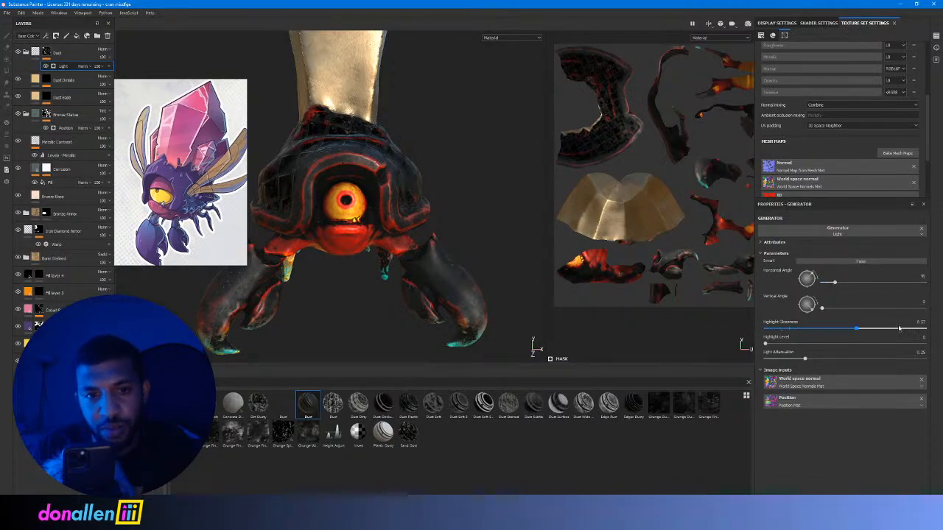
{"action": "left_click_drag", "start_coordinate": [793, 330], "coordinate": [847, 343]}
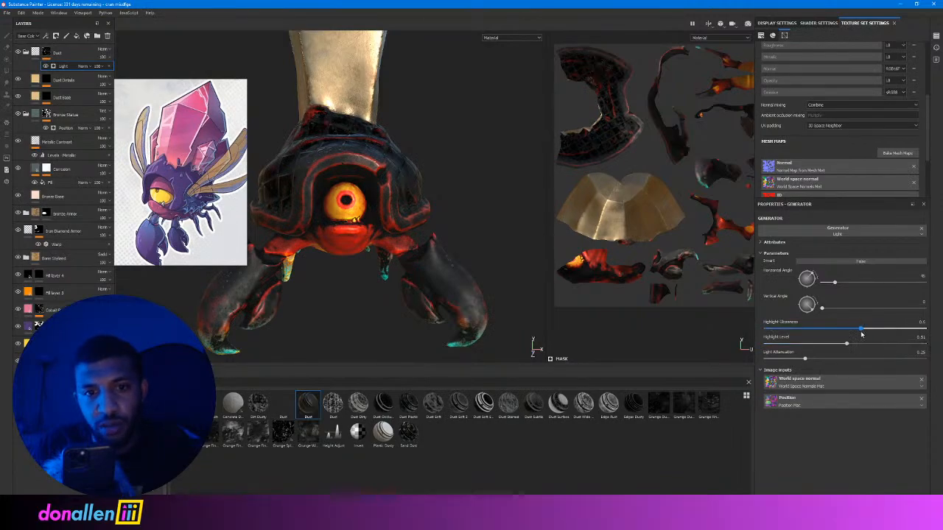
{"action": "left_click_drag", "start_coordinate": [868, 307], "coordinate": [941, 310]}
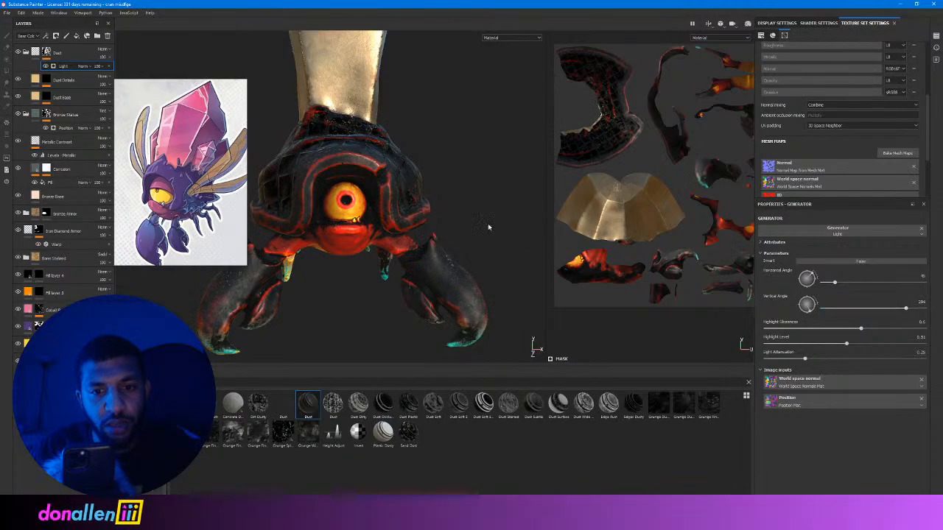
Refine the Light generator with a horizontal angle of about 94, Highlight Glossiness 0.61, Highlight Level 0.51 and Light Attenuation about 0.58.
{"action": "mouse_move", "coordinate": [479, 189]}
{"action": "left_mouse_down", "text": "alt"}
{"action": "mouse_move", "coordinate": [332, 185]}
{"action": "mouse_move", "coordinate": [331, 218]}
{"action": "mouse_move", "coordinate": [395, 178]}
{"action": "mouse_move", "coordinate": [410, 184]}
{"action": "mouse_move", "coordinate": [373, 162]}
{"action": "mouse_move", "coordinate": [450, 173]}
{"action": "mouse_move", "coordinate": [435, 176]}
{"action": "left_mouse_up", "text": "alt"}
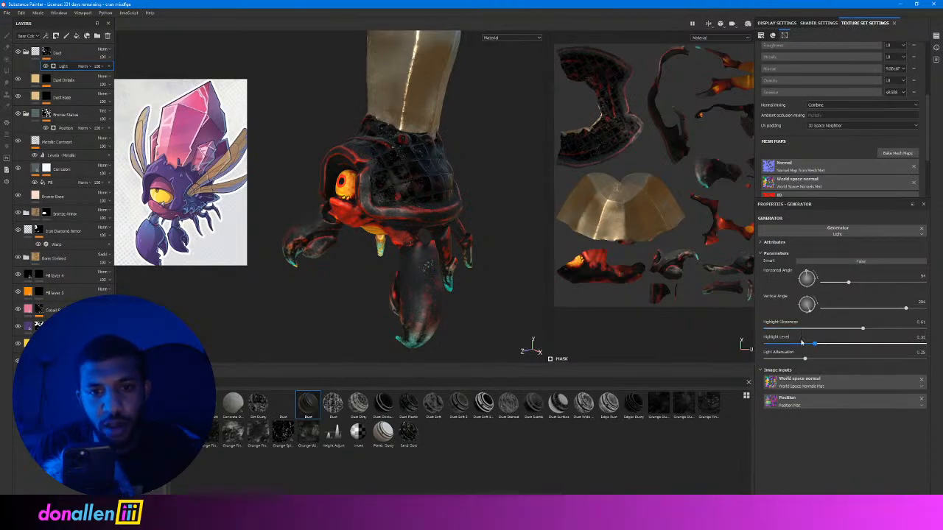
{"action": "left_click_drag", "start_coordinate": [801, 343], "coordinate": [765, 340]}
{"action": "left_click_drag", "start_coordinate": [848, 342], "coordinate": [887, 357]}
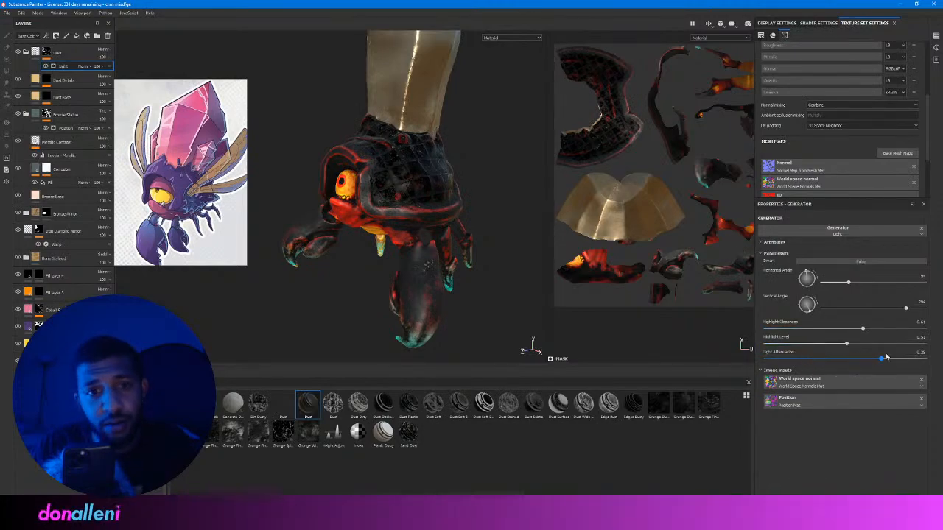
{"action": "left_click_drag", "start_coordinate": [772, 357], "coordinate": [826, 357]}
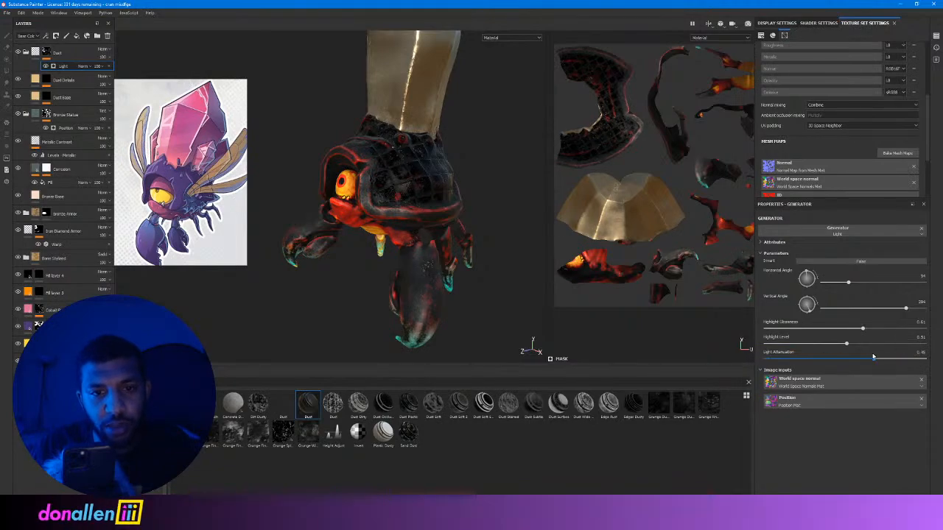
Save the project.
{"action": "left_click_drag", "start_coordinate": [383, 155], "coordinate": [421, 152], "text": "alt"}
{"action": "right_click_drag", "start_coordinate": [420, 152], "coordinate": [410, 147], "text": "shift"}
{"action": "left_click_drag", "start_coordinate": [410, 147], "coordinate": [361, 126], "text": "alt"}
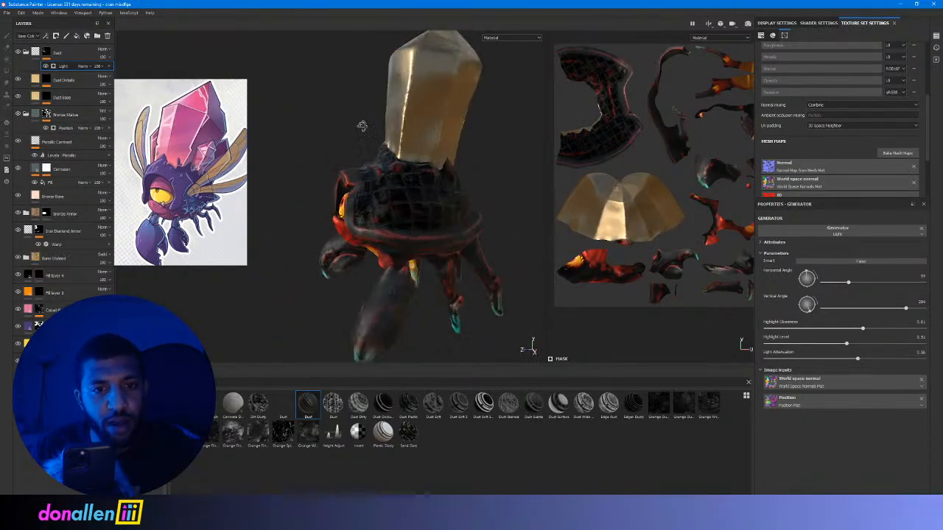
{"action": "left_click", "coordinate": [6, 12]}
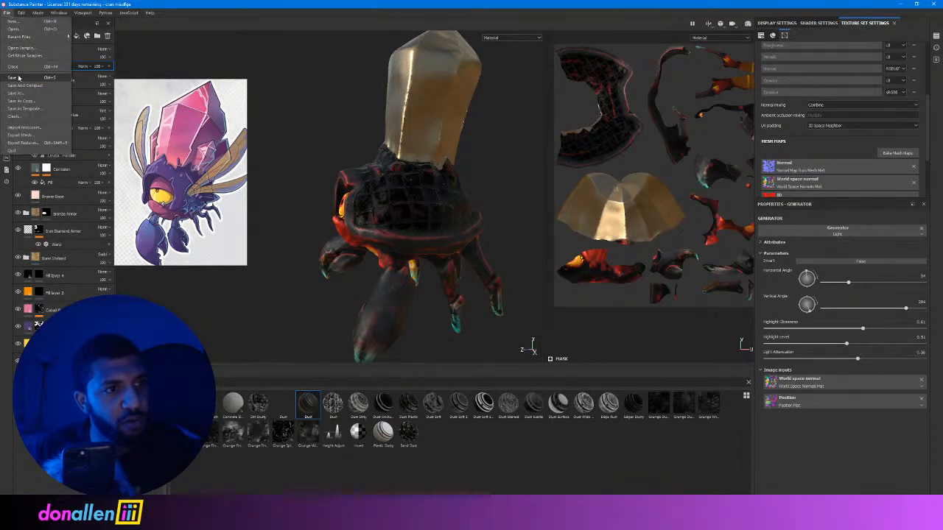
{"action": "left_click", "coordinate": [18, 79]}
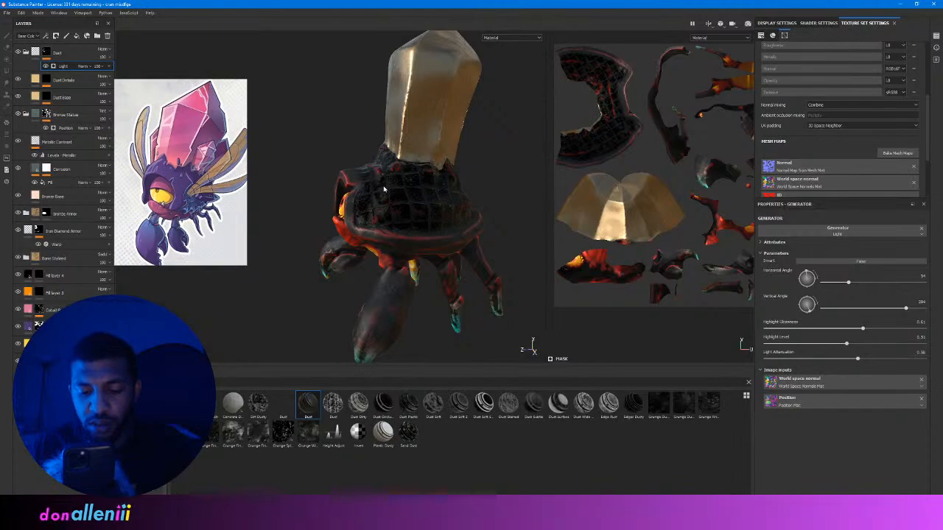
Search the assets for "cry", add the Stylized Carved Crystal material as the top fill layer, and set its UV scale to about 2.6.
{"action": "left_click_drag", "start_coordinate": [384, 188], "coordinate": [427, 134], "text": "alt"}
{"action": "middle_click_drag", "start_coordinate": [427, 134], "coordinate": [442, 193], "text": "alt"}
{"action": "right_click_drag", "start_coordinate": [442, 193], "coordinate": [525, 190], "text": "alt"}
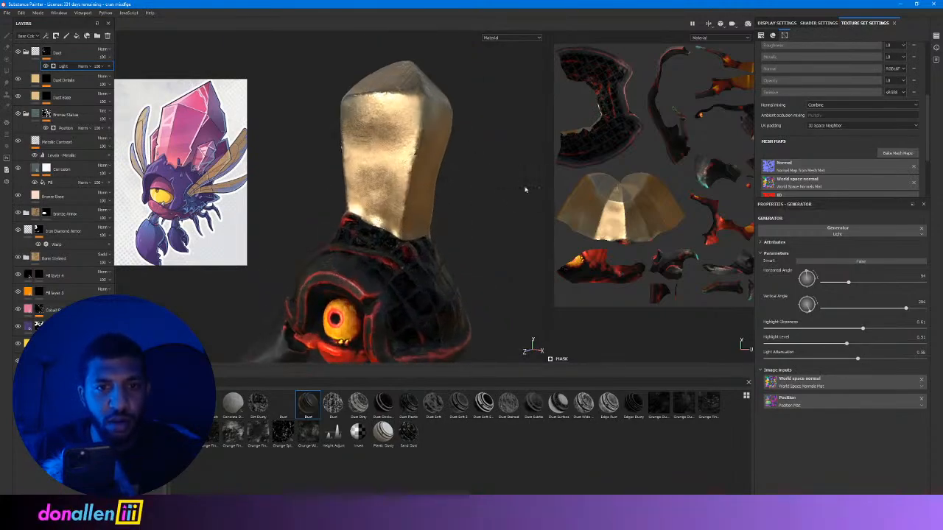
{"action": "left_click_drag", "start_coordinate": [526, 190], "coordinate": [374, 183], "text": "alt"}
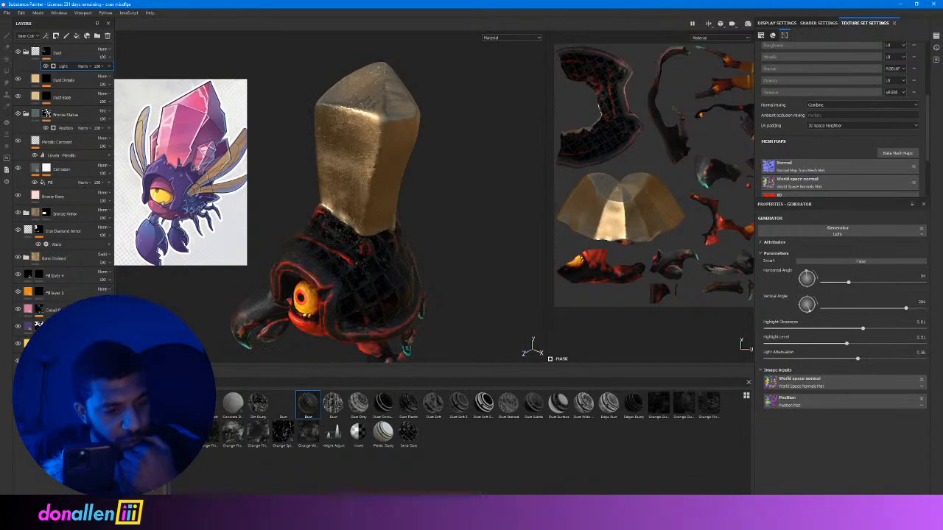
{"action": "key", "text": "BackSpace"}
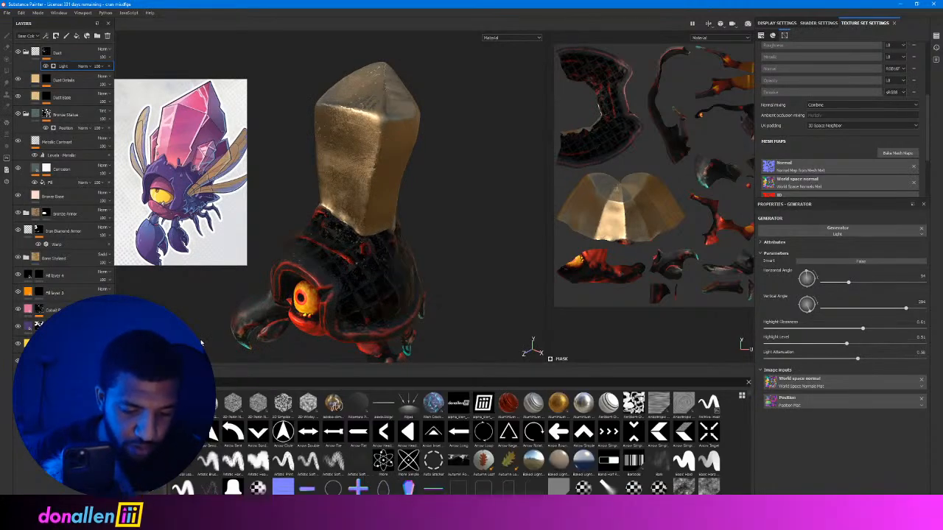
{"action": "type", "text": "cry"}
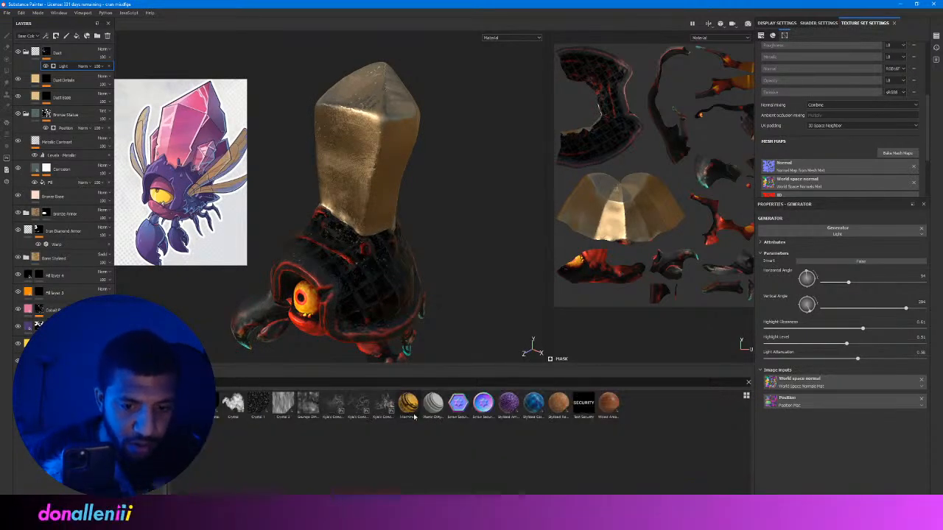
{"action": "left_click_drag", "start_coordinate": [534, 402], "coordinate": [338, 172]}
{"action": "left_click_drag", "start_coordinate": [817, 267], "coordinate": [806, 281]}
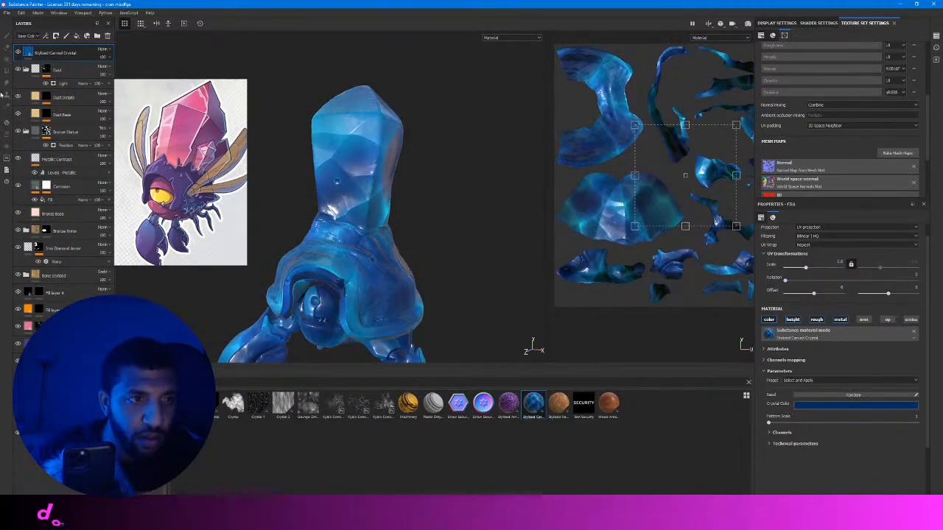
Add a black mask to the Stylized Carved Crystal layer.
{"action": "mouse_move", "coordinate": [28, 52]}
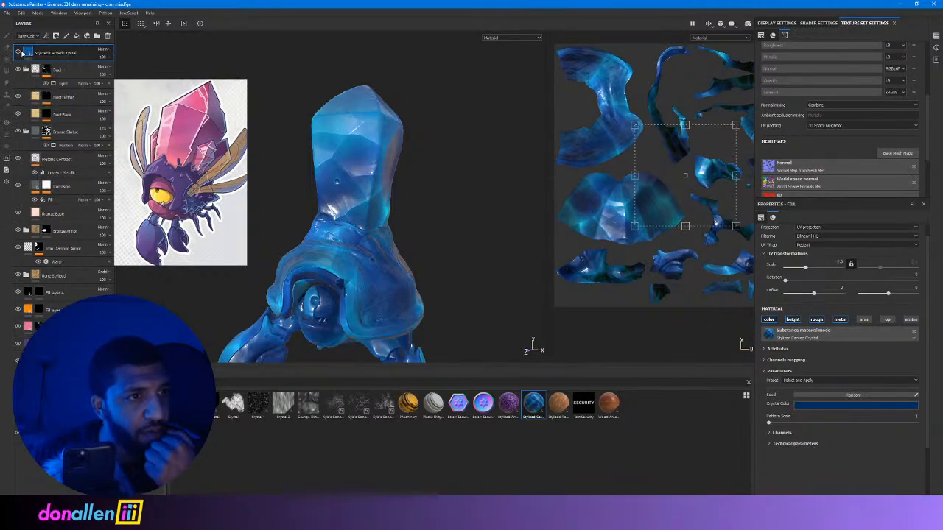
{"action": "right_click", "coordinate": [28, 52]}
{"action": "left_click", "coordinate": [60, 64]}
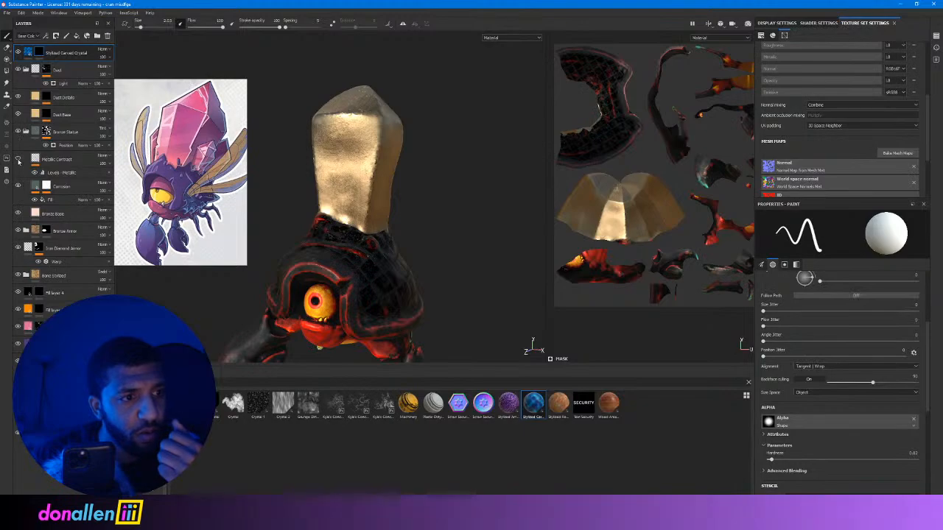
Collapse the Bronze Statue folder and toggle the Bone Stylized, Iron Diamond Armor and Bronze Armor layers' visibility to check which areas each covers.
{"action": "left_click", "coordinate": [26, 133]}
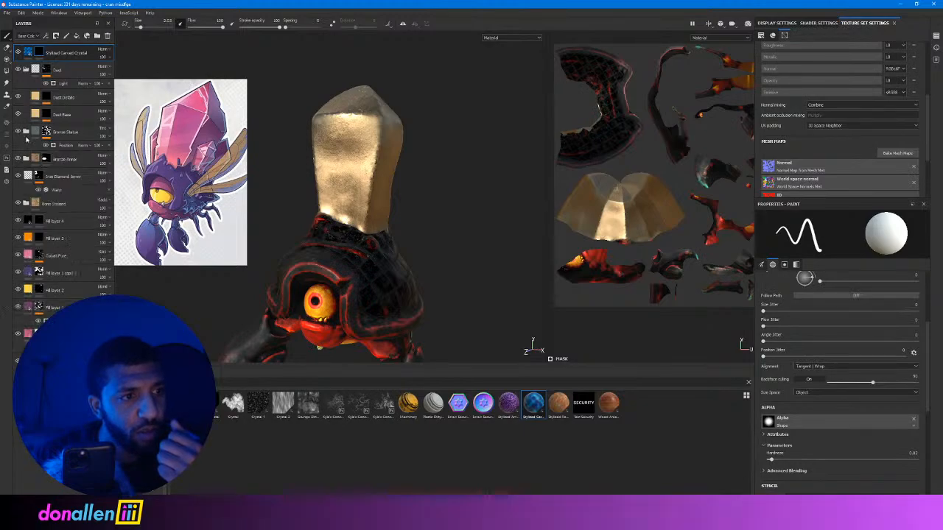
{"action": "left_click", "coordinate": [18, 201]}
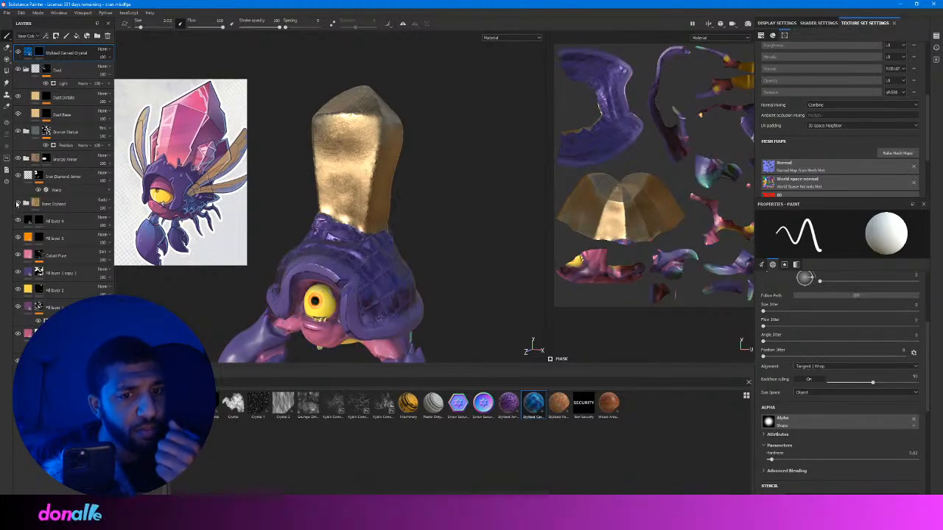
{"action": "left_click", "coordinate": [17, 201]}
{"action": "left_click", "coordinate": [18, 176]}
{"action": "left_click", "coordinate": [17, 175]}
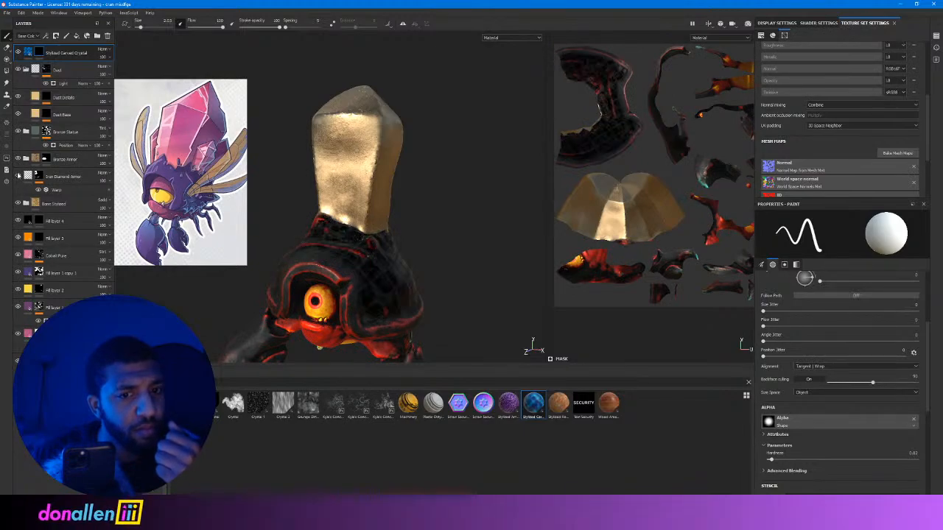
{"action": "left_click", "coordinate": [18, 158]}
{"action": "left_click", "coordinate": [18, 159]}
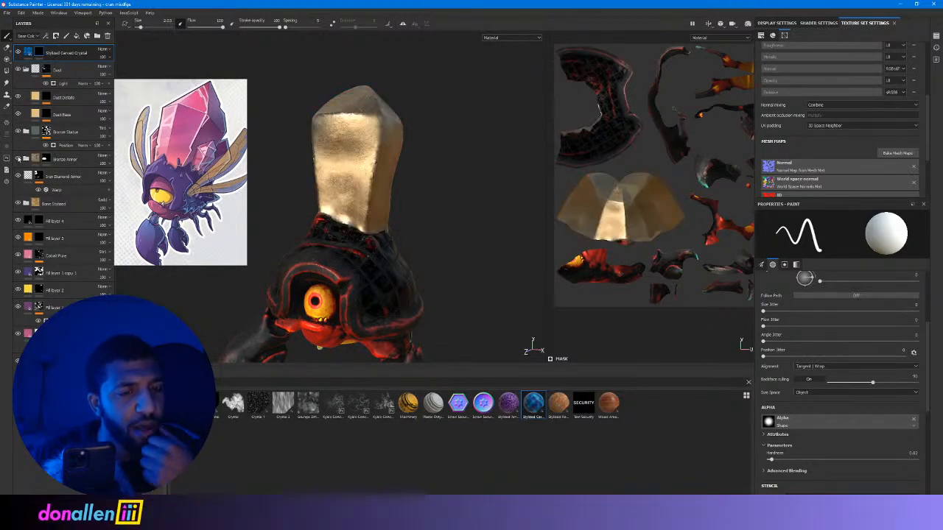
{"action": "left_click", "coordinate": [18, 159]}
{"action": "left_click", "coordinate": [18, 158]}
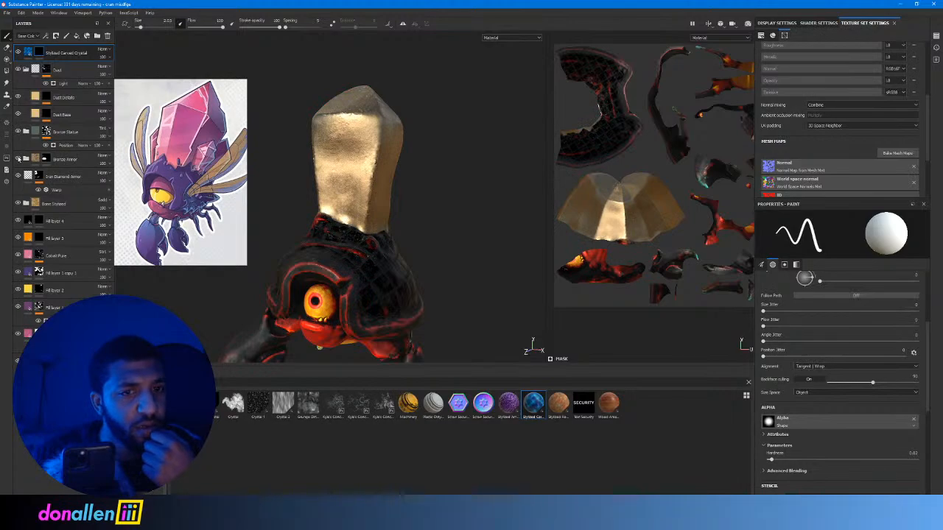
{"action": "left_click", "coordinate": [17, 159]}
{"action": "left_click", "coordinate": [18, 159]}
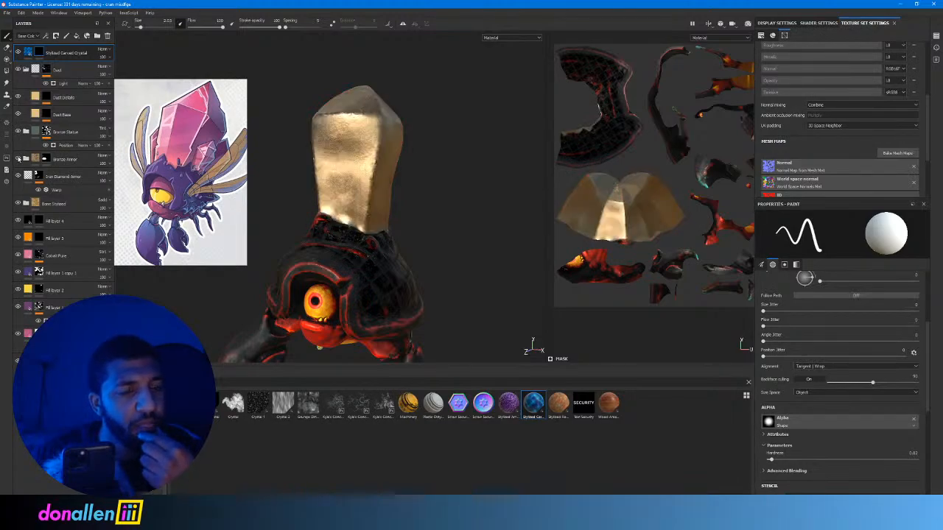
Copy the Bronze Armor folder's mask and paste it into the Stylized Carved Crystal layer's mask.
{"action": "right_click", "coordinate": [44, 158]}
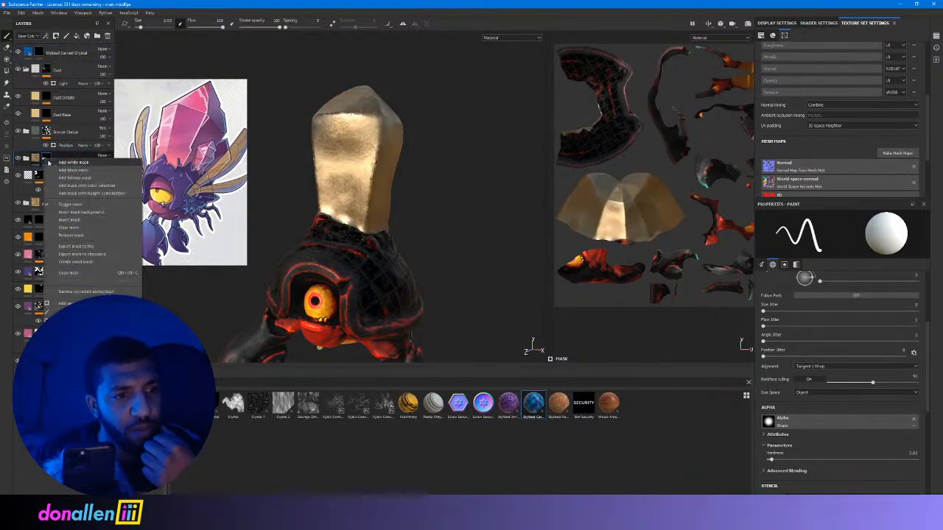
{"action": "left_click", "coordinate": [80, 272]}
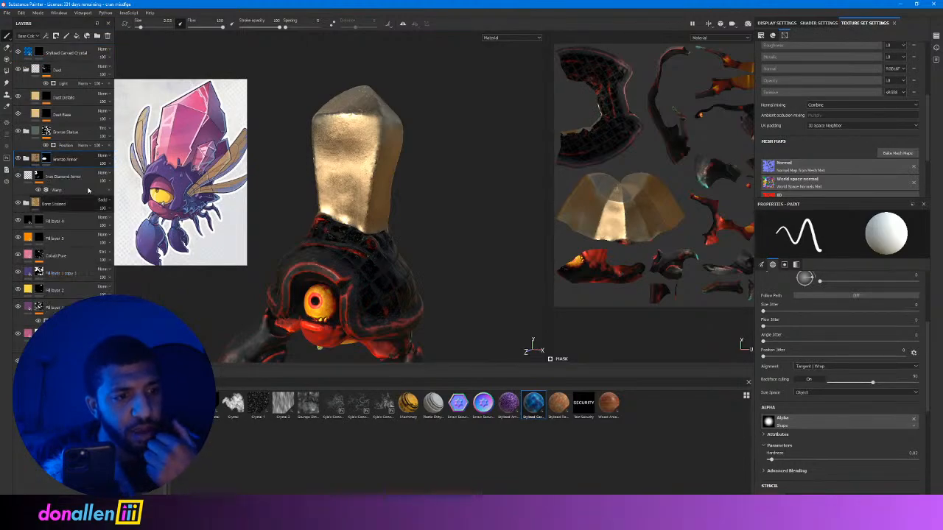
{"action": "right_click", "coordinate": [39, 52]}
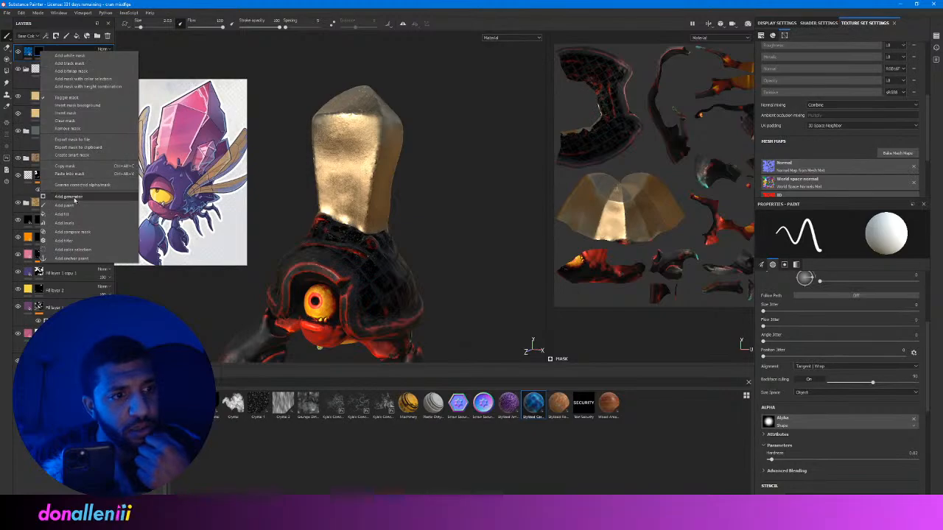
{"action": "left_click", "coordinate": [73, 175]}
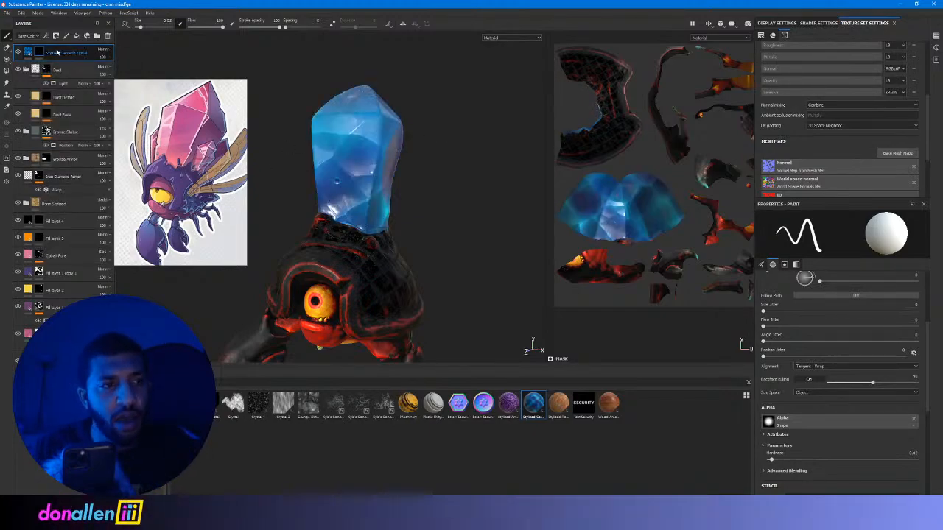
Change the Crystal Color of the Stylized Carved Crystal layer to a deep orange-red.
{"action": "left_click", "coordinate": [33, 53]}
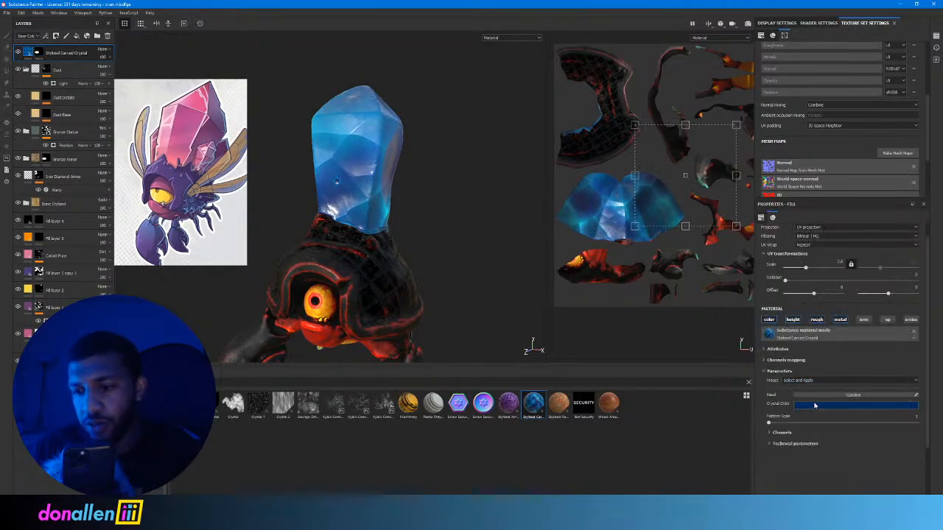
{"action": "left_click", "coordinate": [838, 405]}
{"action": "mouse_move", "coordinate": [879, 440]}
{"action": "left_mouse_down"}
{"action": "mouse_move", "coordinate": [879, 424]}
{"action": "mouse_move", "coordinate": [886, 442]}
{"action": "mouse_move", "coordinate": [878, 486]}
{"action": "mouse_move", "coordinate": [878, 431]}
{"action": "mouse_move", "coordinate": [876, 449]}
{"action": "left_mouse_up"}
{"action": "right_click", "coordinate": [461, 179]}
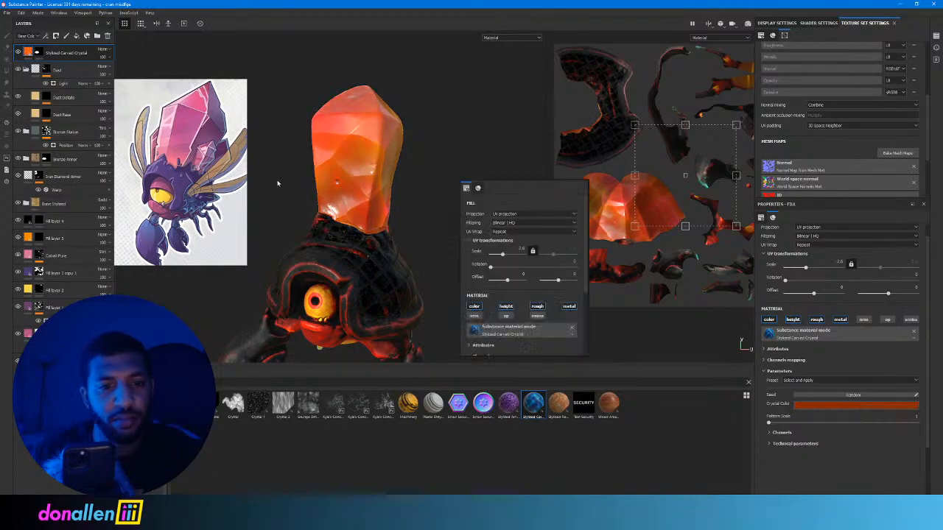
{"action": "left_click", "coordinate": [384, 181]}
{"action": "mouse_move", "coordinate": [384, 181]}
{"action": "left_mouse_down", "text": "alt"}
{"action": "mouse_move", "coordinate": [451, 209]}
{"action": "mouse_move", "coordinate": [457, 172]}
{"action": "mouse_move", "coordinate": [383, 184]}
{"action": "left_mouse_up", "text": "alt"}
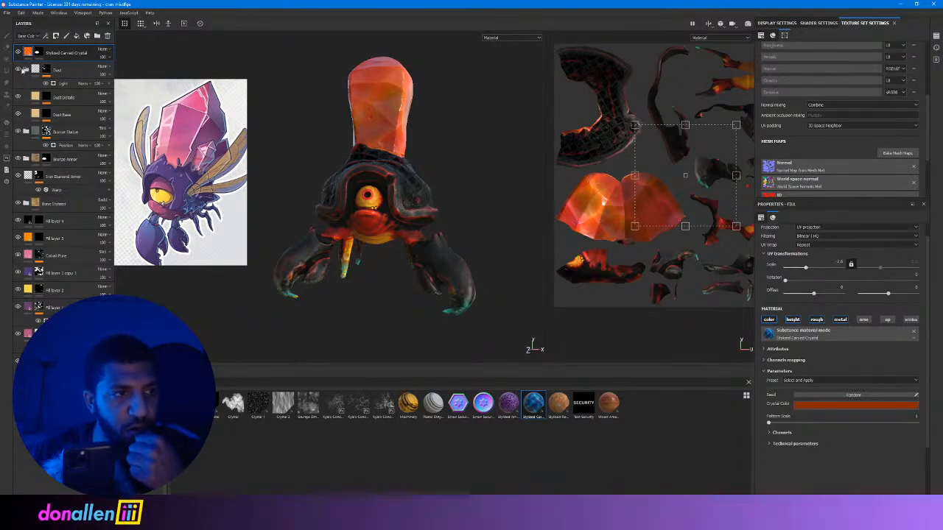
Collapse the Dust folder, copy the Bronze Statue folder's mask, and hide the Bronze Statue folder.
{"action": "left_click", "coordinate": [25, 70]}
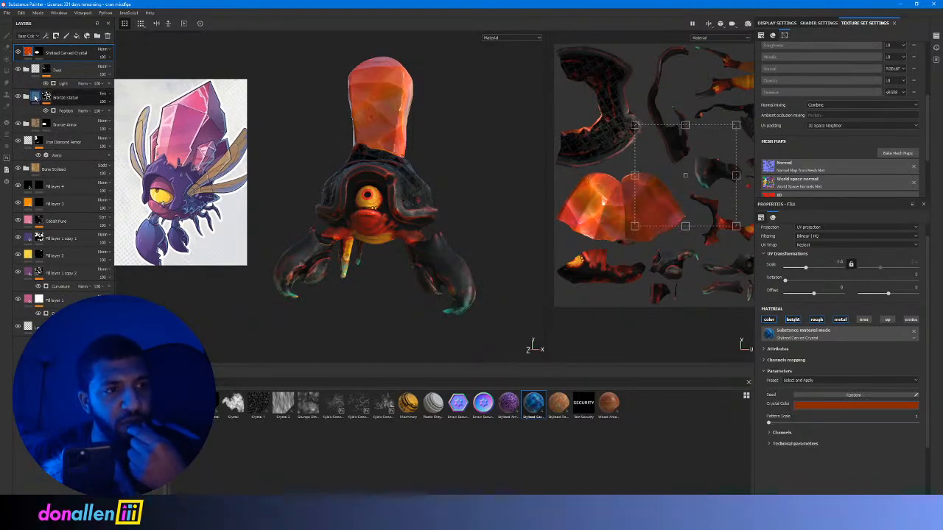
{"action": "left_click", "coordinate": [47, 97]}
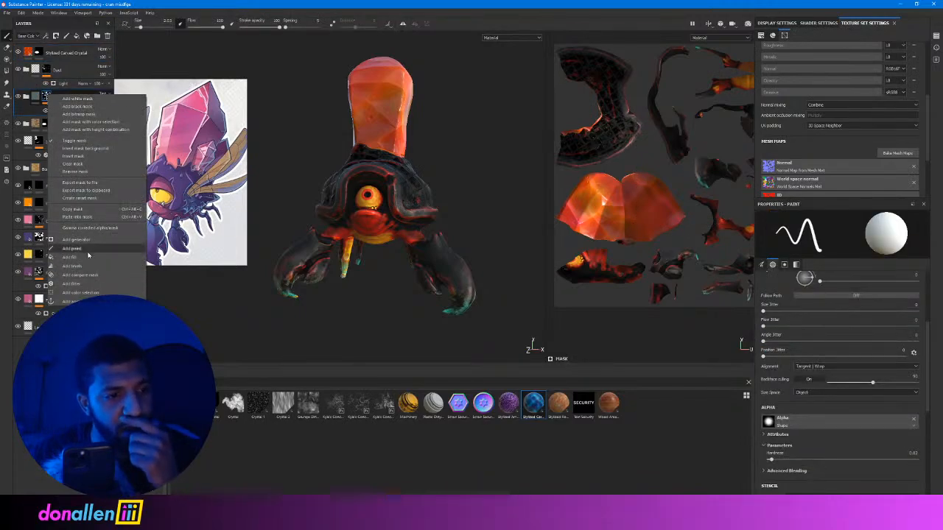
{"action": "left_click", "coordinate": [79, 211]}
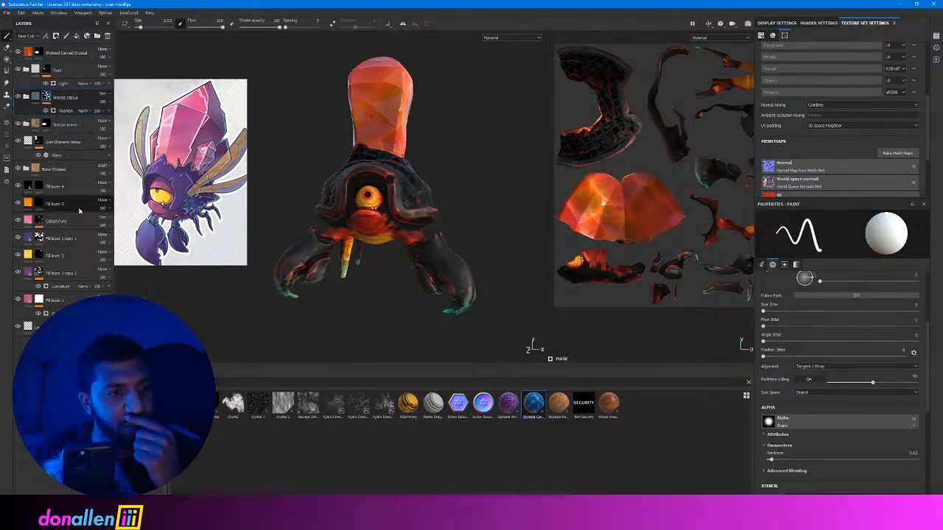
{"action": "left_click", "coordinate": [19, 96]}
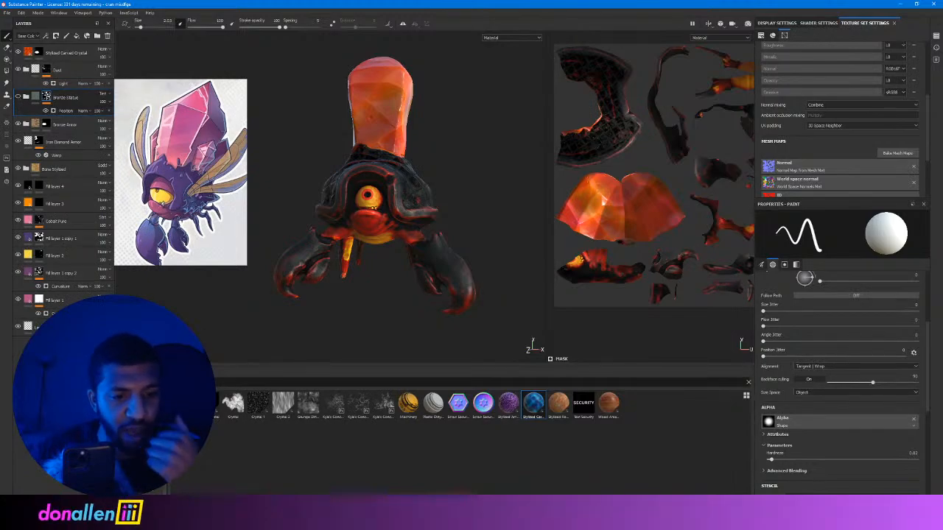
Find the Stylized Lava Cracked material, add it as the top fill layer, and set its UV scale to about 1.9.
{"action": "key", "text": "BackSpace"}
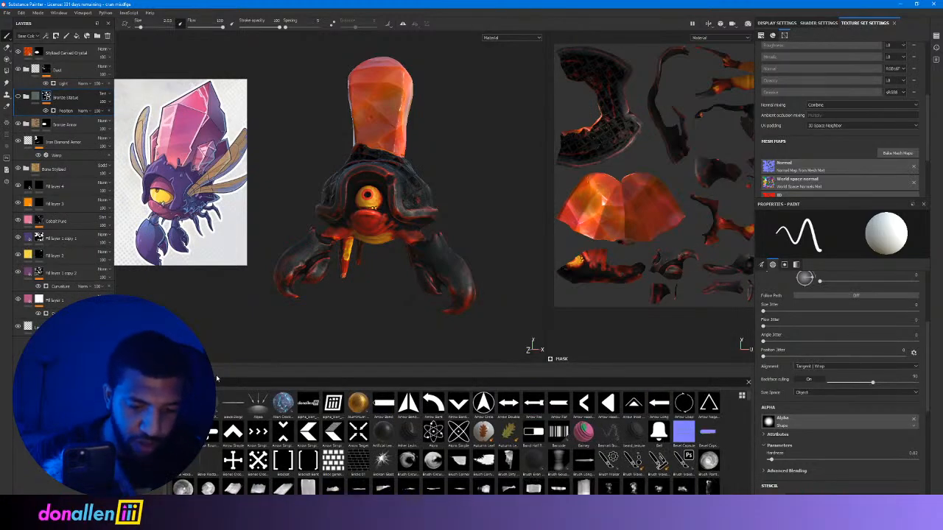
{"action": "type", "text": "vit"}
{"action": "left_click_drag", "start_coordinate": [233, 402], "coordinate": [386, 219]}
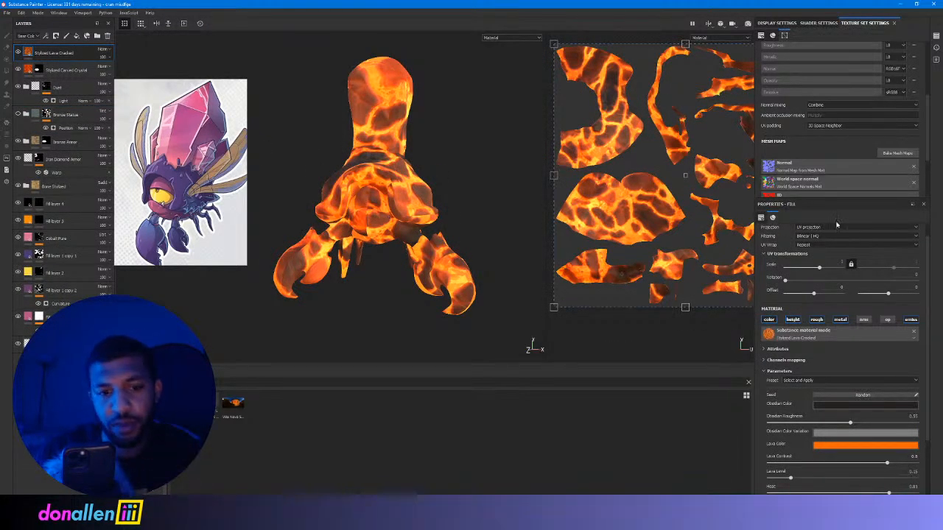
{"action": "left_click_drag", "start_coordinate": [815, 270], "coordinate": [806, 272]}
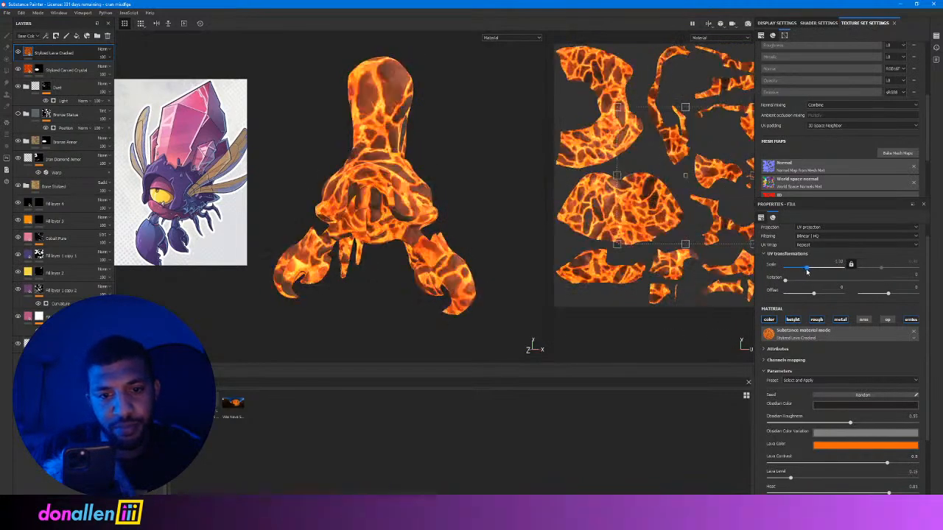
Add a black mask to the Stylized Lava Cracked layer and paste the copied Bronze Statue mask into it.
{"action": "right_click", "coordinate": [40, 52]}
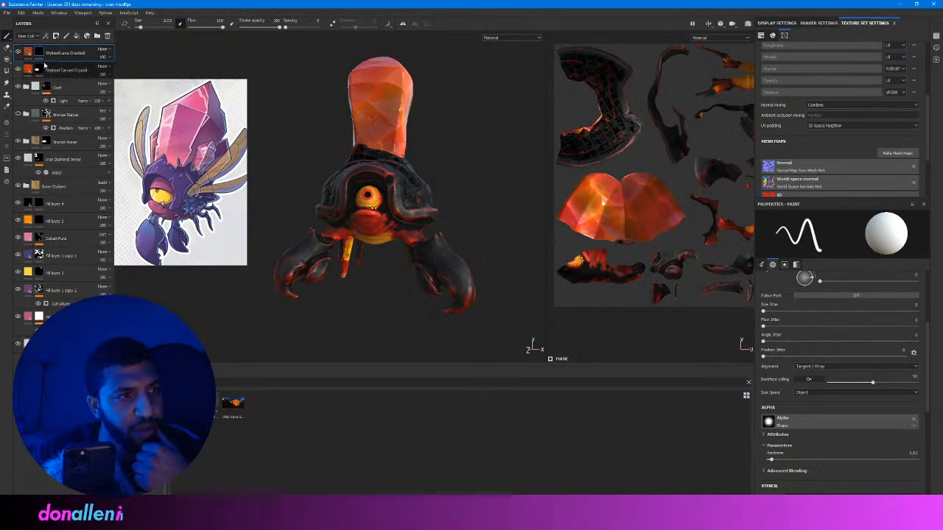
{"action": "right_click", "coordinate": [42, 53]}
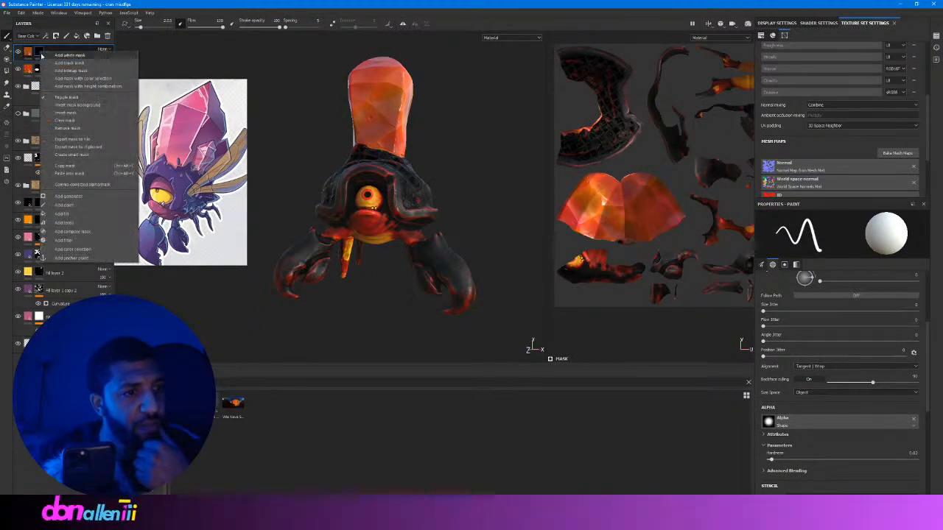
{"action": "left_click", "coordinate": [69, 174]}
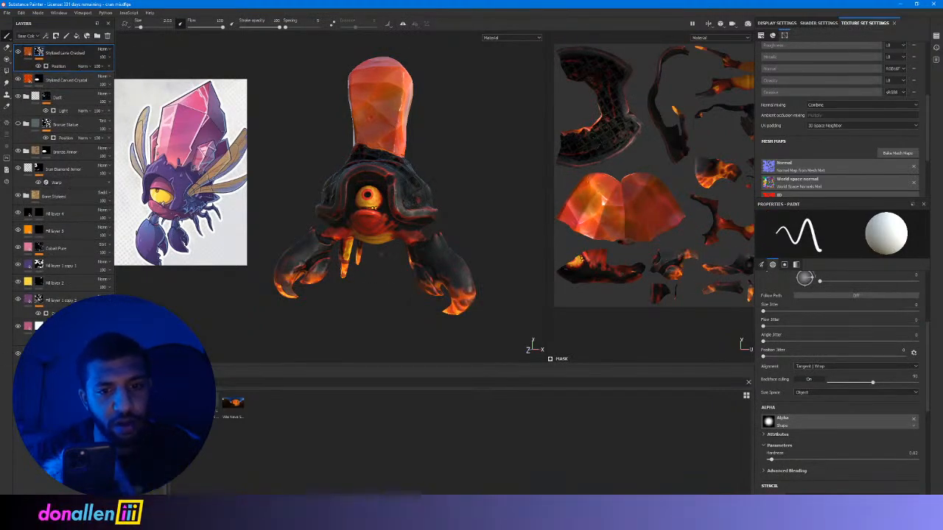
Set the Lava Contrast of the Stylized Lava Cracked layer to about 0.29.
{"action": "left_click_drag", "start_coordinate": [380, 255], "coordinate": [354, 133], "text": "alt"}
{"action": "right_click_drag", "start_coordinate": [354, 133], "coordinate": [403, 139], "text": "alt"}
{"action": "middle_click_drag", "start_coordinate": [402, 139], "coordinate": [391, 272], "text": "alt"}
{"action": "left_click_drag", "start_coordinate": [391, 272], "coordinate": [369, 184], "text": "alt"}
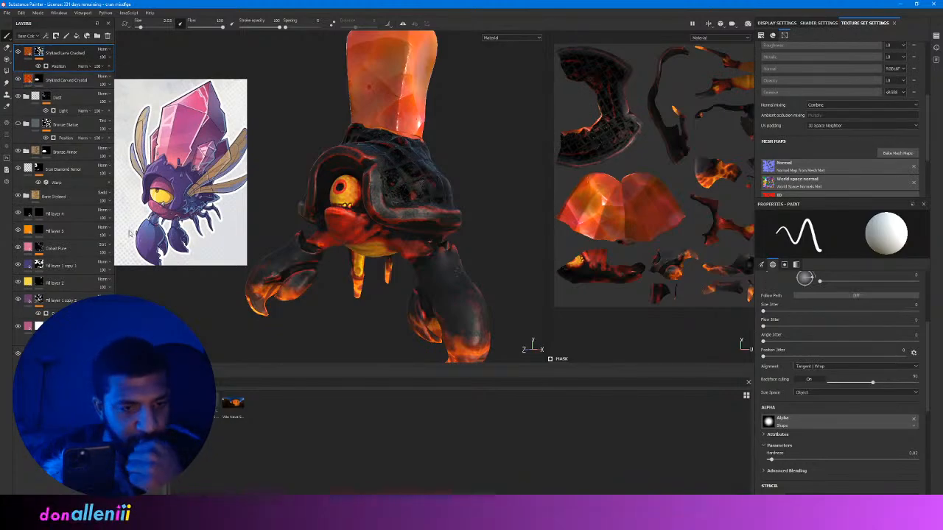
{"action": "left_click", "coordinate": [23, 50]}
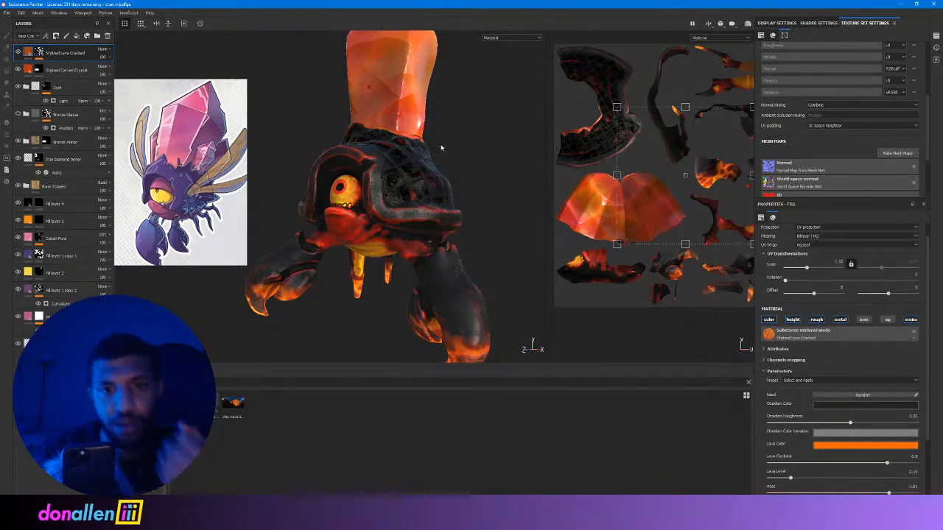
{"action": "left_click_drag", "start_coordinate": [442, 150], "coordinate": [493, 207], "text": "alt"}
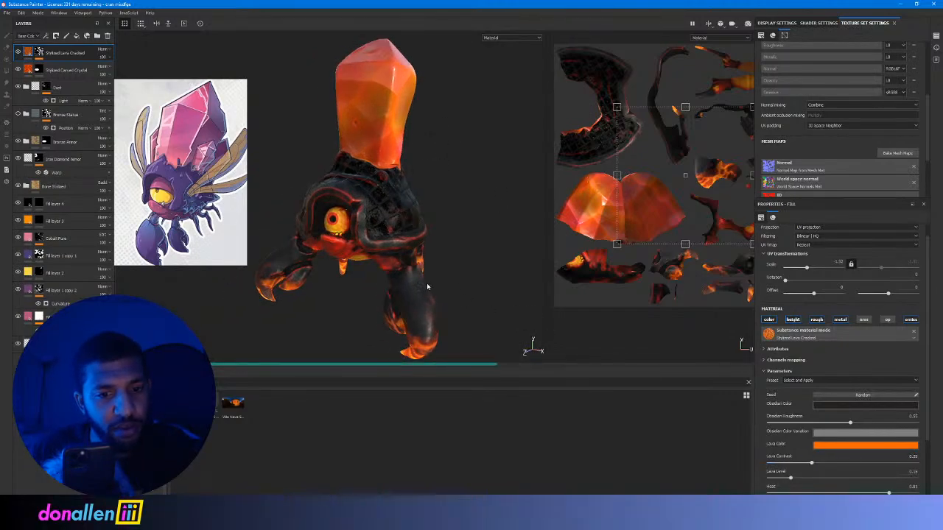
Rotate the environment lighting around the creature to check its materials, and save the project.
{"action": "mouse_move", "coordinate": [432, 287]}
{"action": "left_mouse_down", "text": "alt"}
{"action": "mouse_move", "coordinate": [465, 253]}
{"action": "mouse_move", "coordinate": [425, 236]}
{"action": "mouse_move", "coordinate": [430, 224]}
{"action": "left_mouse_up", "text": "alt"}
{"action": "right_click_drag", "start_coordinate": [430, 224], "coordinate": [382, 210], "text": "shift"}
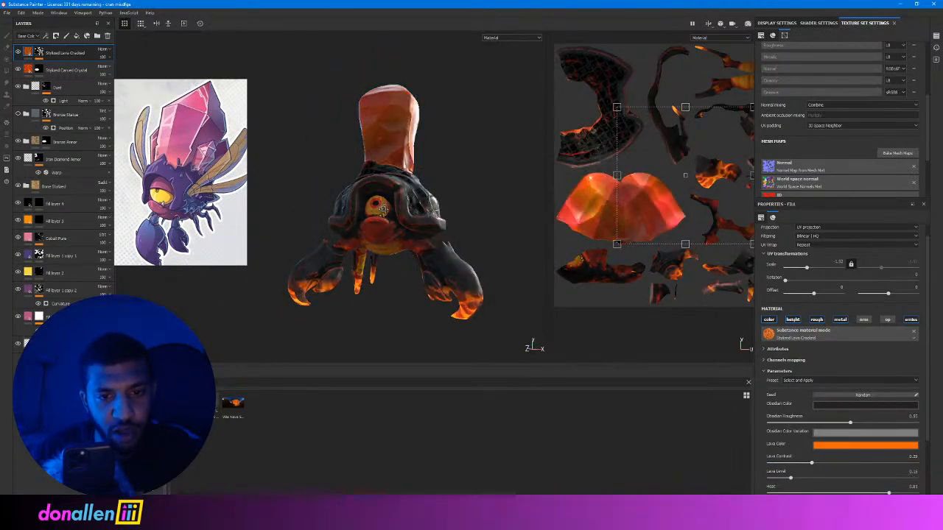
{"action": "left_click_drag", "start_coordinate": [382, 210], "coordinate": [444, 209], "text": "alt"}
{"action": "scroll", "coordinate": [398, 213], "scroll_direction": "up", "scroll_amount": 3}
{"action": "right_click_drag", "start_coordinate": [444, 208], "coordinate": [391, 212], "text": "shift"}
{"action": "left_click", "coordinate": [7, 14]}
{"action": "left_click", "coordinate": [12, 78]}
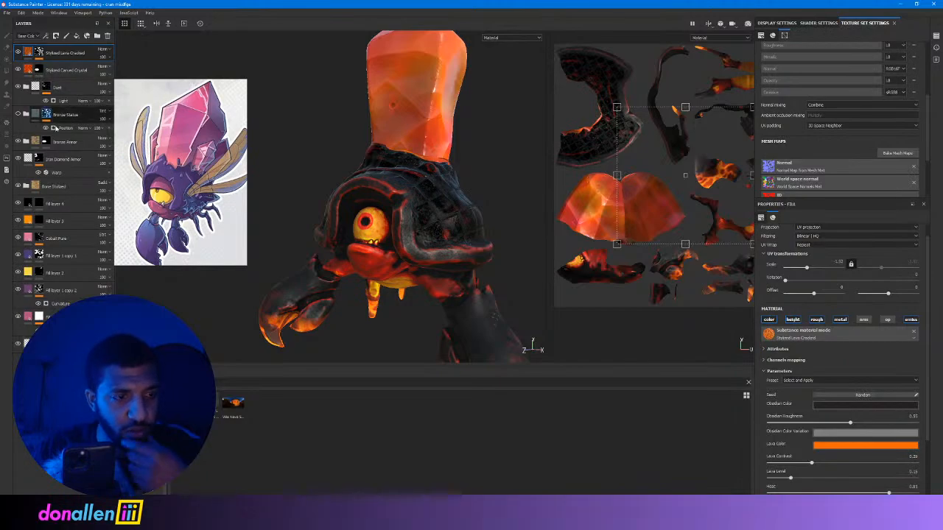
Add a second Stylized Lava Cracked fill layer on top, hide it, and toggle the Stylized Carved Crystal layer to check which part it covers.
{"action": "left_click_drag", "start_coordinate": [207, 403], "coordinate": [407, 96]}
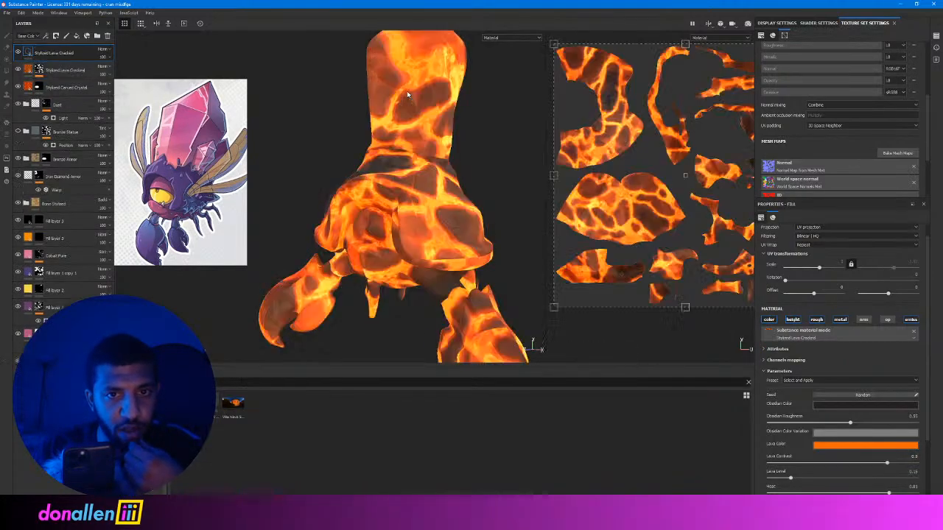
{"action": "left_click", "coordinate": [18, 53]}
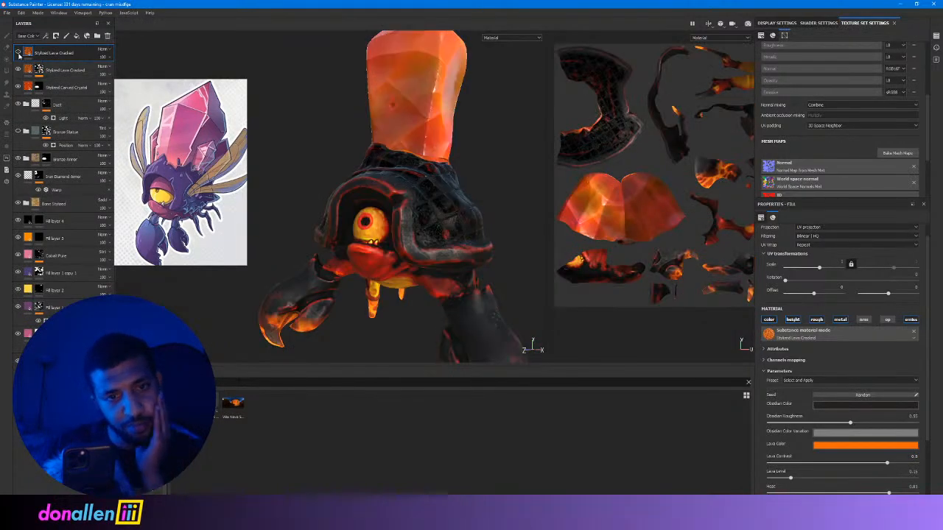
{"action": "left_click", "coordinate": [18, 87]}
{"action": "left_click", "coordinate": [18, 87]}
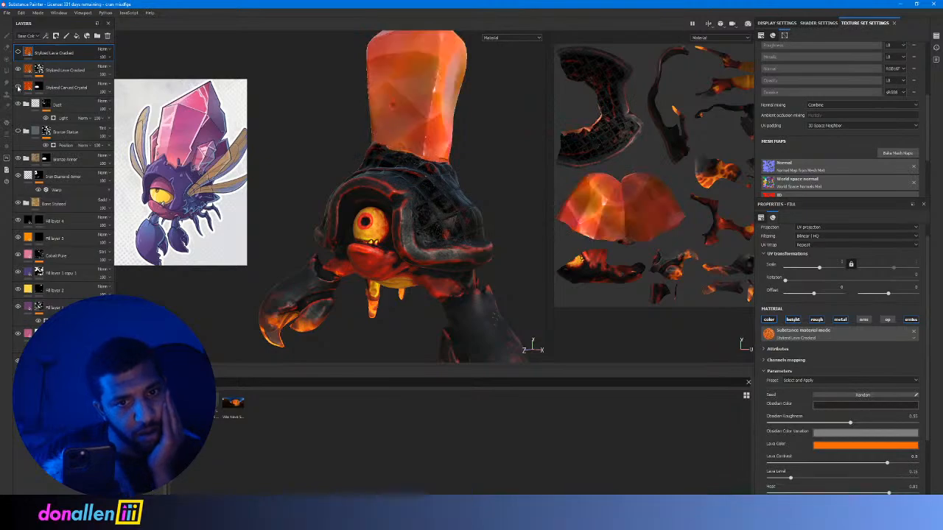
{"action": "left_click", "coordinate": [19, 86]}
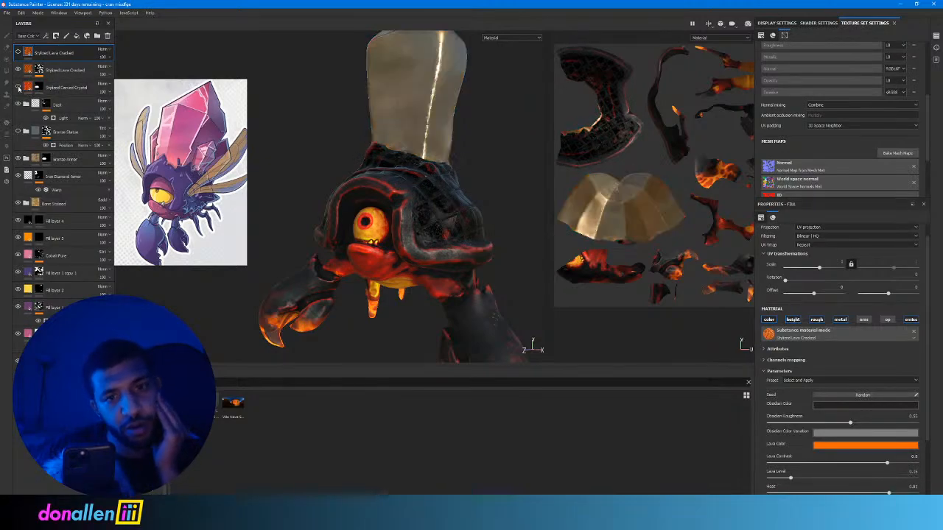
{"action": "left_click", "coordinate": [18, 87]}
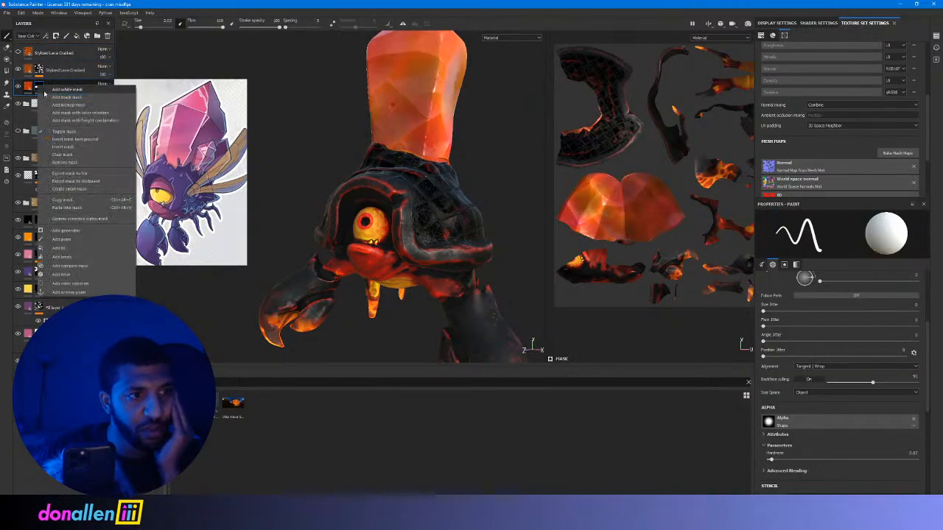
Copy the Stylized Carved Crystal mask and paste it into a new black mask on the top Stylized Lava Cracked layer, with that layer shown.
{"action": "right_click", "coordinate": [40, 88]}
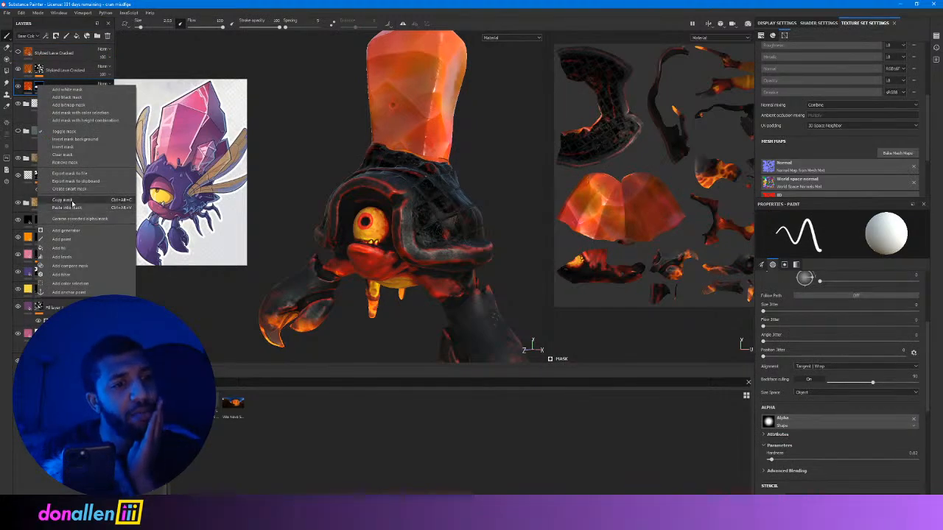
{"action": "left_click", "coordinate": [71, 208]}
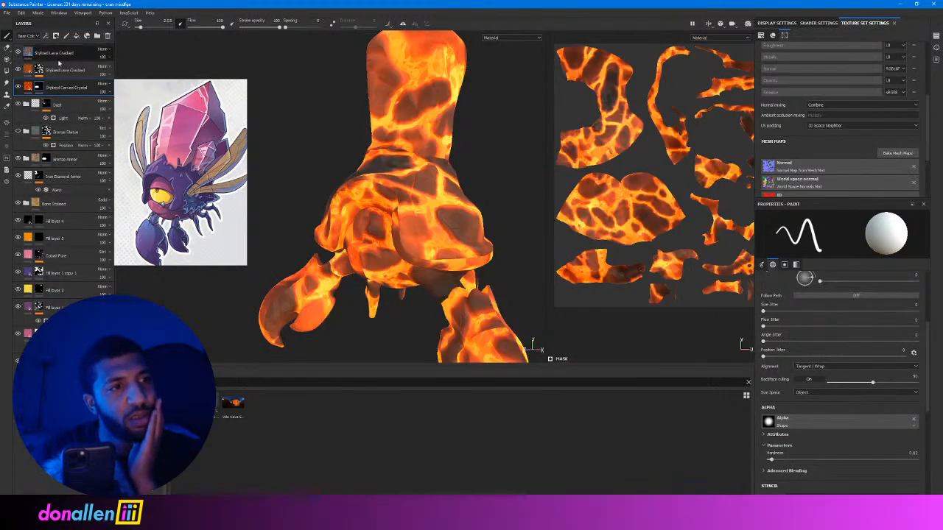
{"action": "right_click", "coordinate": [59, 63]}
{"action": "left_click", "coordinate": [65, 64]}
{"action": "right_click", "coordinate": [59, 64]}
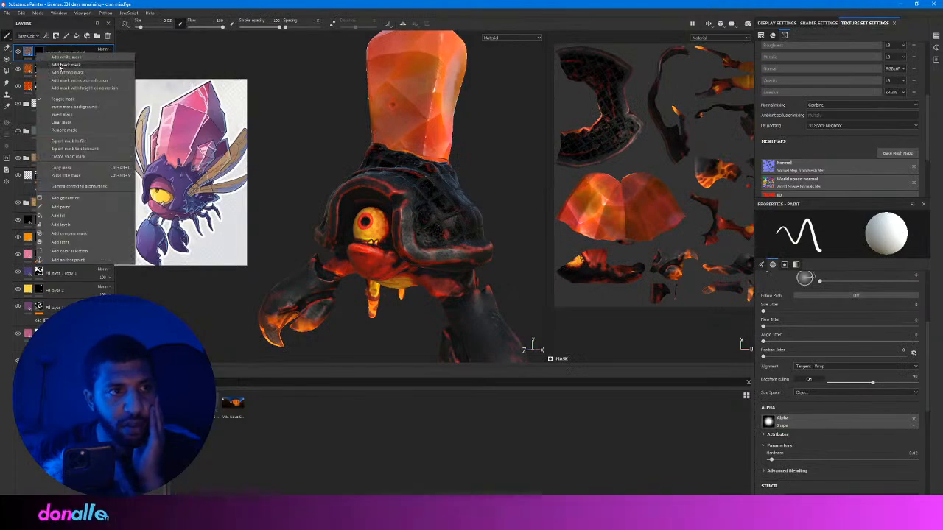
{"action": "left_click", "coordinate": [72, 176]}
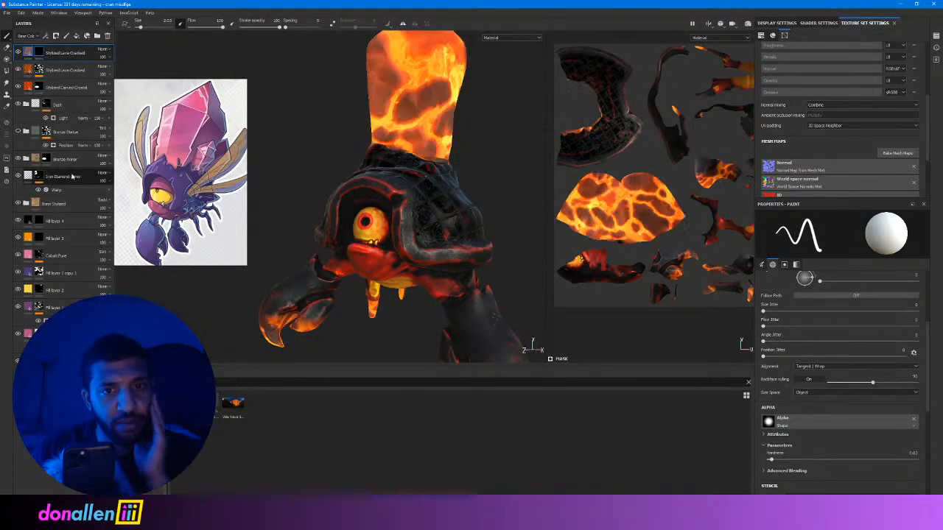
Set the top Stylized Lava Cracked layer's Obsidian Roughness to 0 and its Lava Level to about 0.53.
{"action": "left_click_drag", "start_coordinate": [337, 101], "coordinate": [465, 150], "text": "alt"}
{"action": "middle_click_drag", "start_coordinate": [465, 150], "coordinate": [387, 236], "text": "alt"}
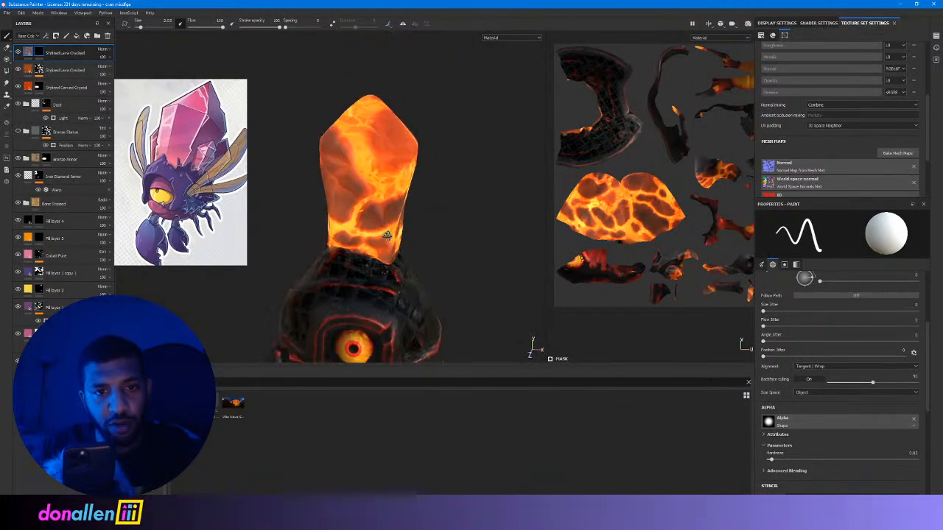
{"action": "left_click_drag", "start_coordinate": [386, 236], "coordinate": [438, 156], "text": "alt"}
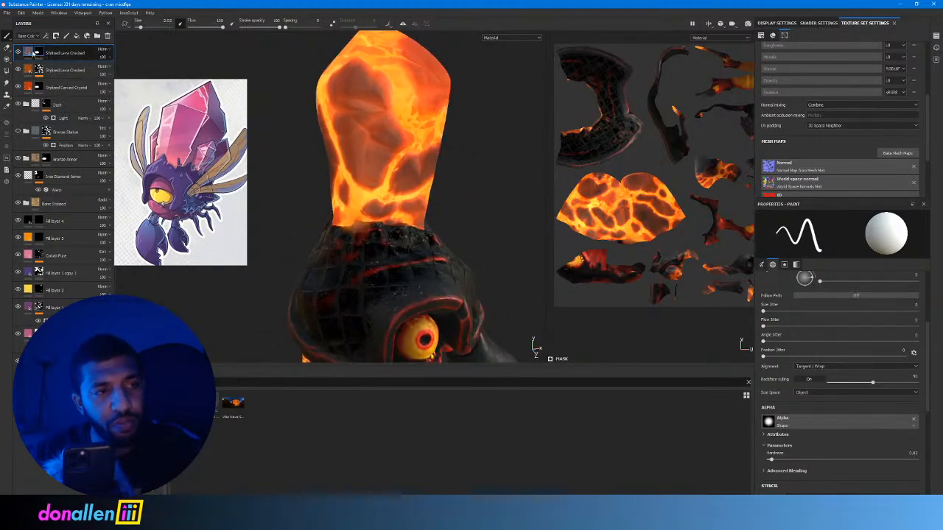
{"action": "left_click", "coordinate": [33, 51]}
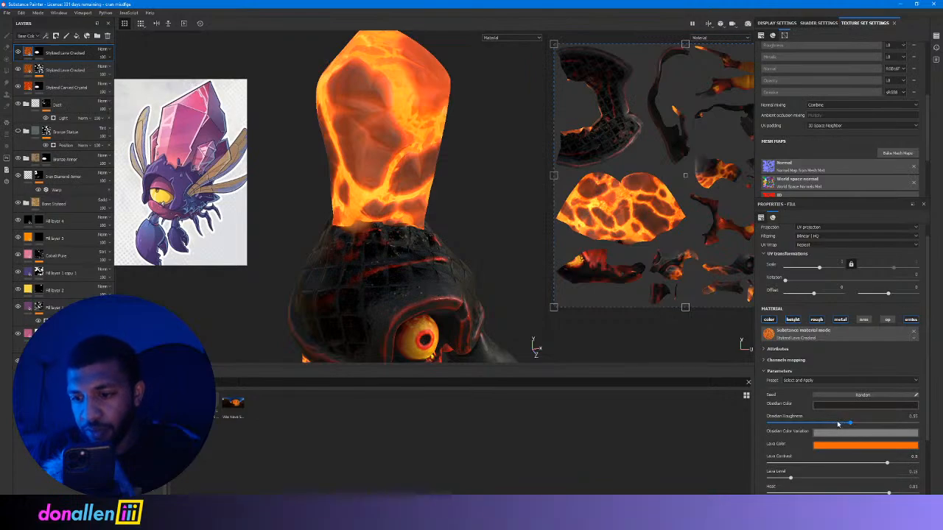
{"action": "left_click_drag", "start_coordinate": [776, 424], "coordinate": [768, 426]}
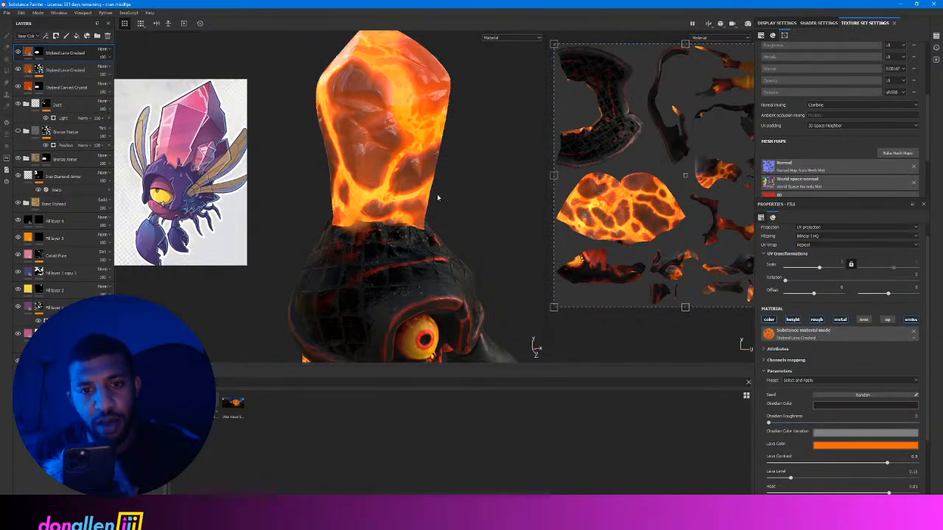
{"action": "left_click_drag", "start_coordinate": [435, 196], "coordinate": [383, 151], "text": "alt"}
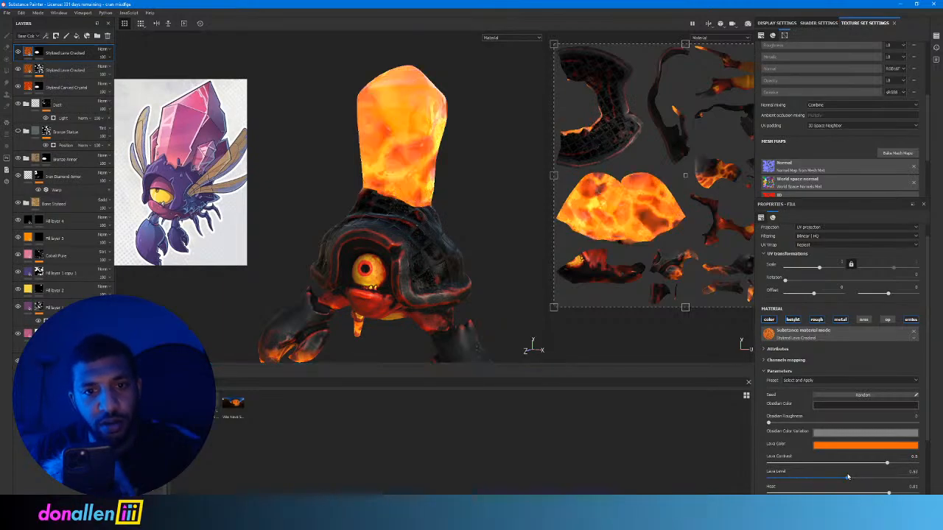
{"action": "left_click_drag", "start_coordinate": [432, 210], "coordinate": [385, 170], "text": "alt"}
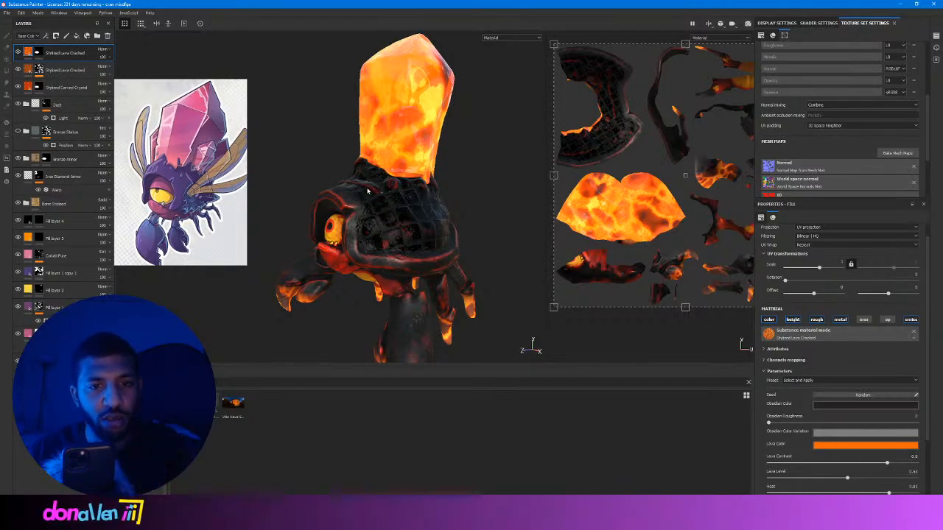
{"action": "left_click_drag", "start_coordinate": [385, 172], "coordinate": [406, 139], "text": "alt"}
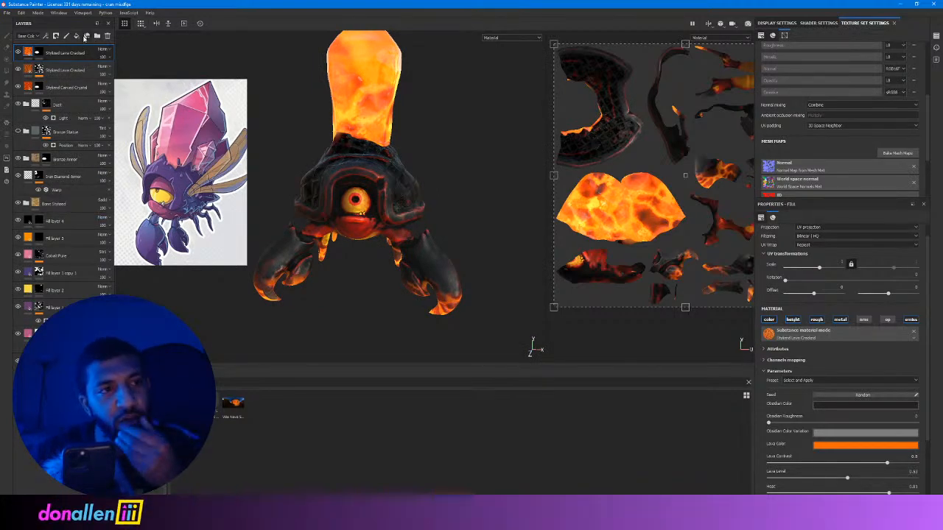
Add a new top fill layer with a very dark grey base colour of about 0.025 and give it a black mask.
{"action": "left_click", "coordinate": [77, 35]}
{"action": "left_click", "coordinate": [829, 371]}
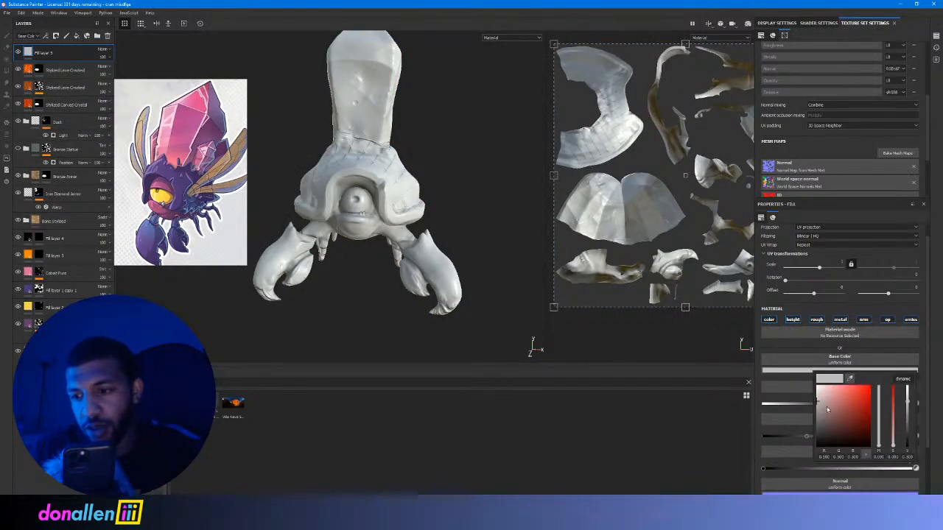
{"action": "left_click_drag", "start_coordinate": [828, 410], "coordinate": [806, 439]}
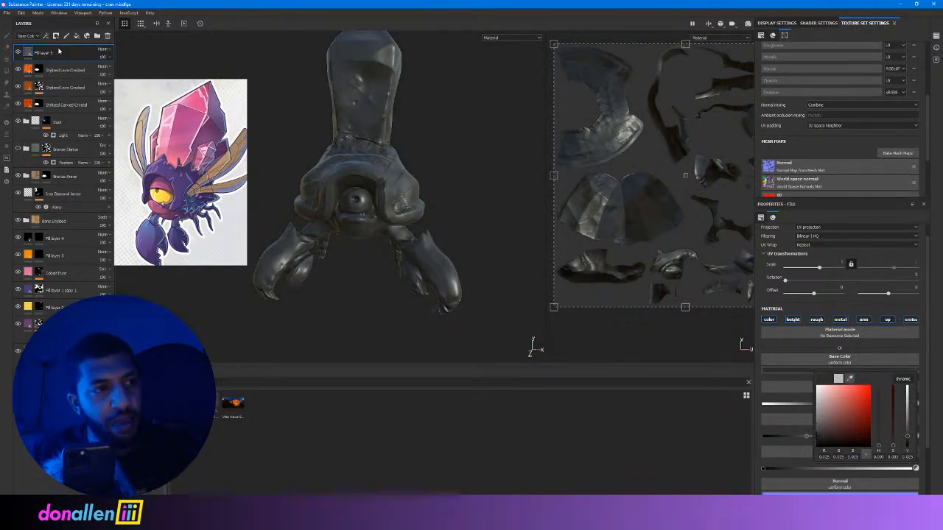
{"action": "right_click", "coordinate": [33, 51]}
{"action": "left_click", "coordinate": [48, 68]}
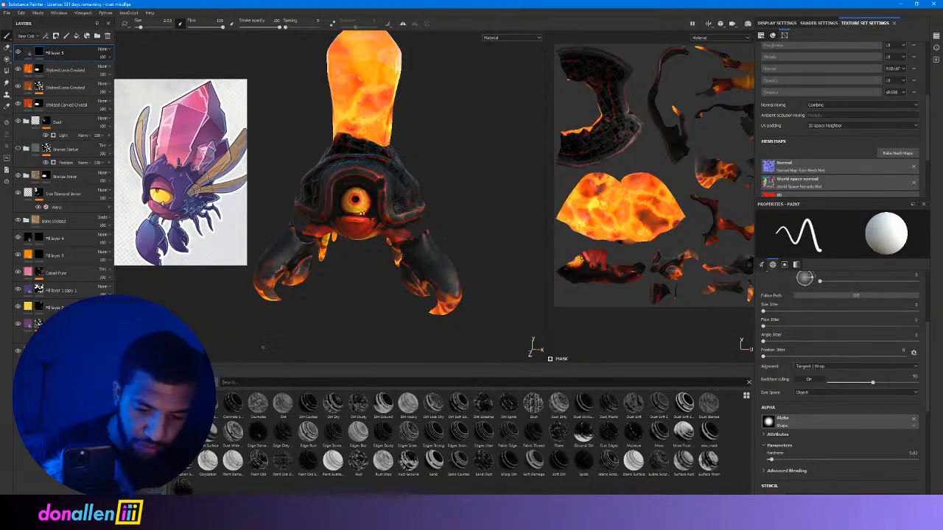
Search the smart masks for dust and apply a Dust Soft mask to the new dark fill layer.
{"action": "type", "text": "dust"}
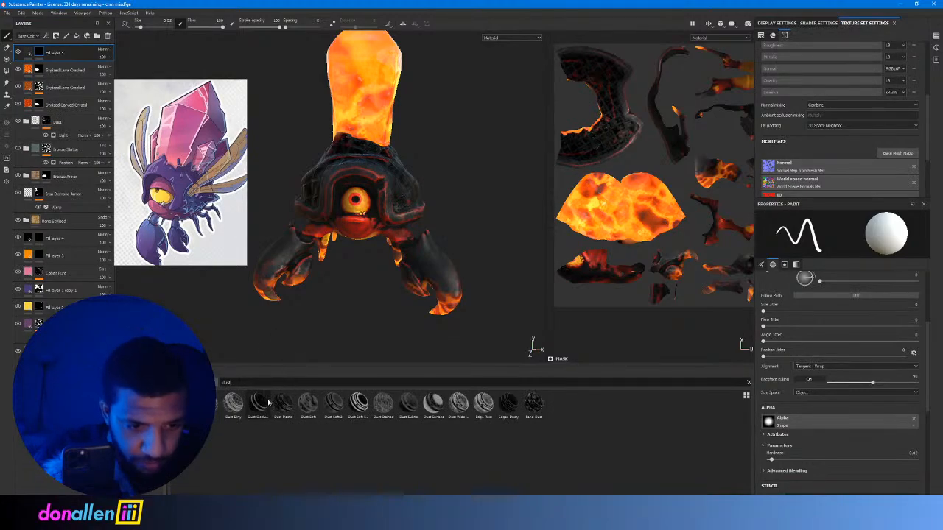
{"action": "mouse_move", "coordinate": [335, 401]}
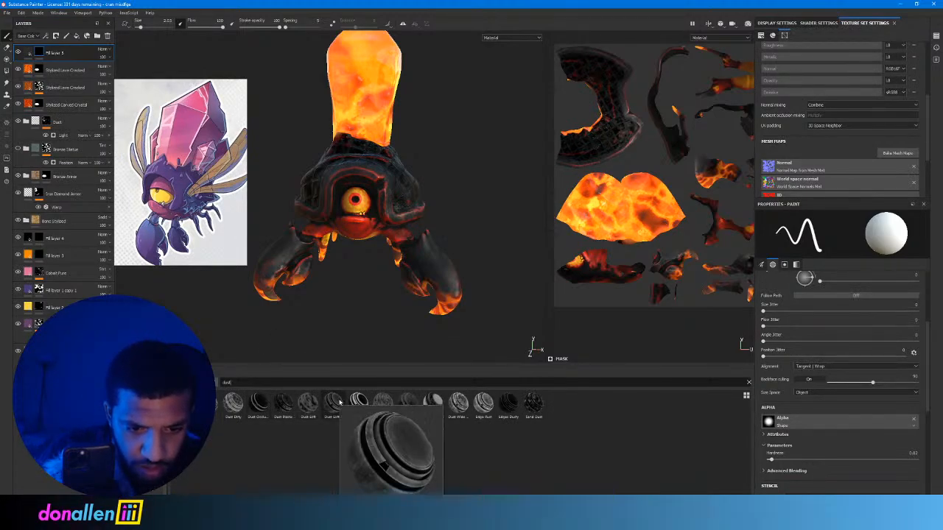
{"action": "left_click_drag", "start_coordinate": [340, 402], "coordinate": [40, 52]}
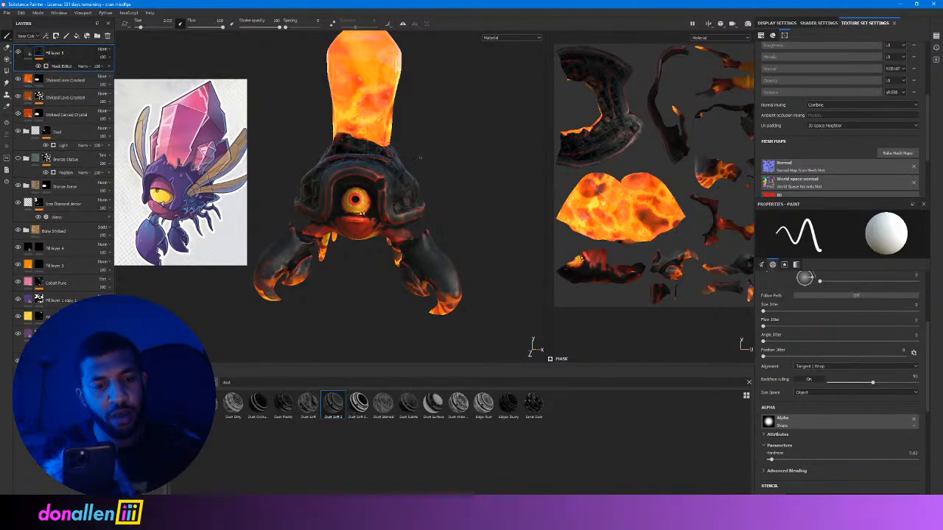
Set the Global Balance of the dark fill layer's Mask Editor generator to about 0.75 and try out its Global Blur.
{"action": "left_click_drag", "start_coordinate": [418, 151], "coordinate": [324, 158], "text": "alt"}
{"action": "scroll", "coordinate": [354, 159], "scroll_direction": "up", "scroll_amount": 2}
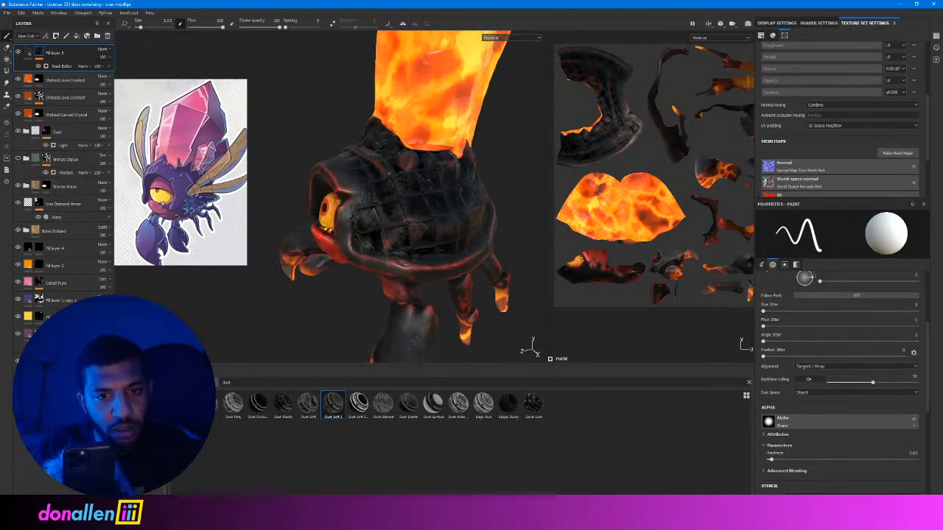
{"action": "left_click", "coordinate": [31, 53]}
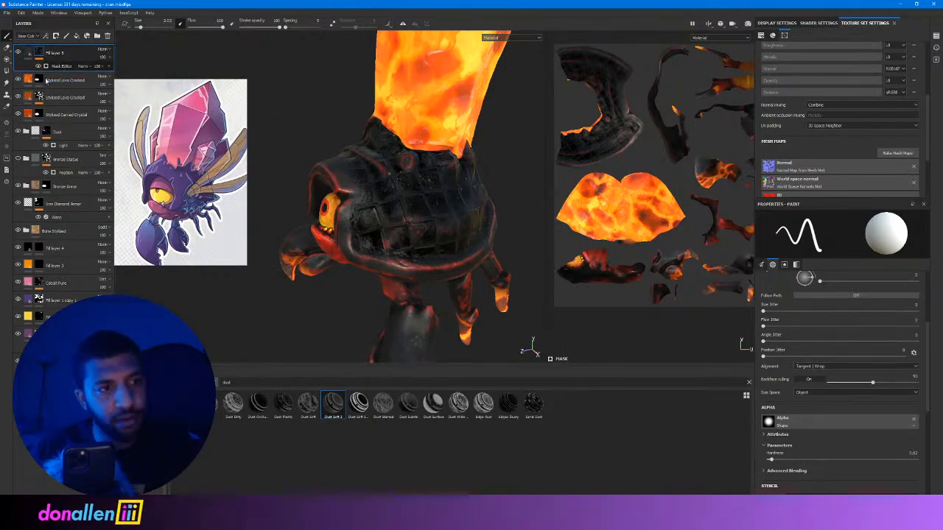
{"action": "left_click", "coordinate": [60, 65]}
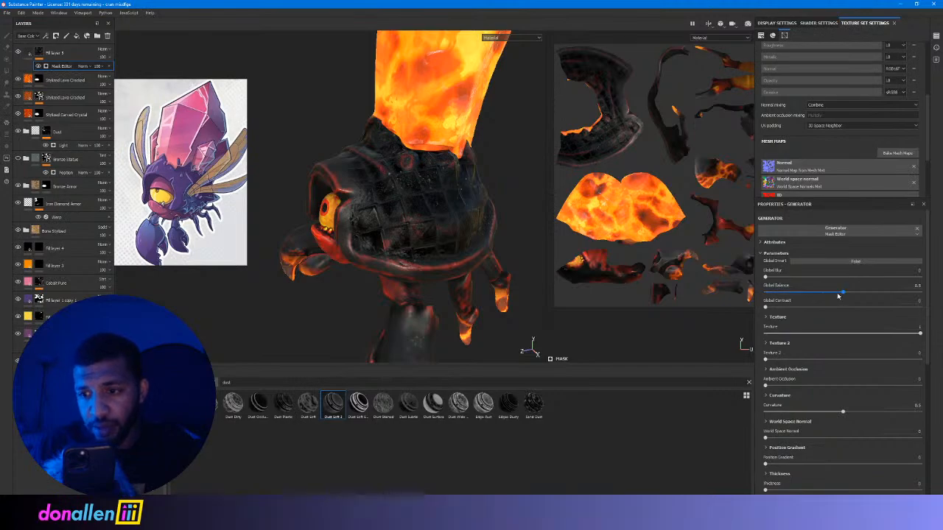
{"action": "mouse_move", "coordinate": [840, 293]}
{"action": "left_mouse_down"}
{"action": "mouse_move", "coordinate": [914, 294]}
{"action": "mouse_move", "coordinate": [875, 294]}
{"action": "left_mouse_up"}
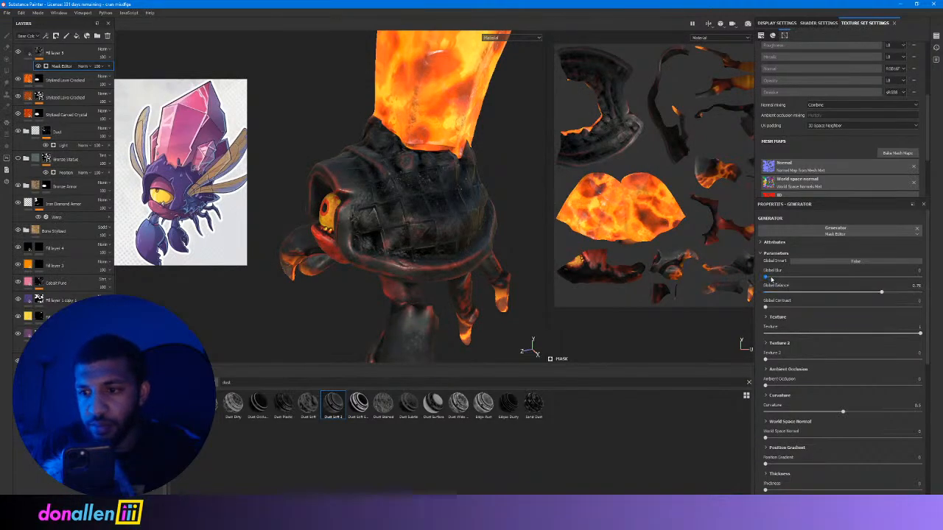
{"action": "left_click_drag", "start_coordinate": [771, 278], "coordinate": [842, 282]}
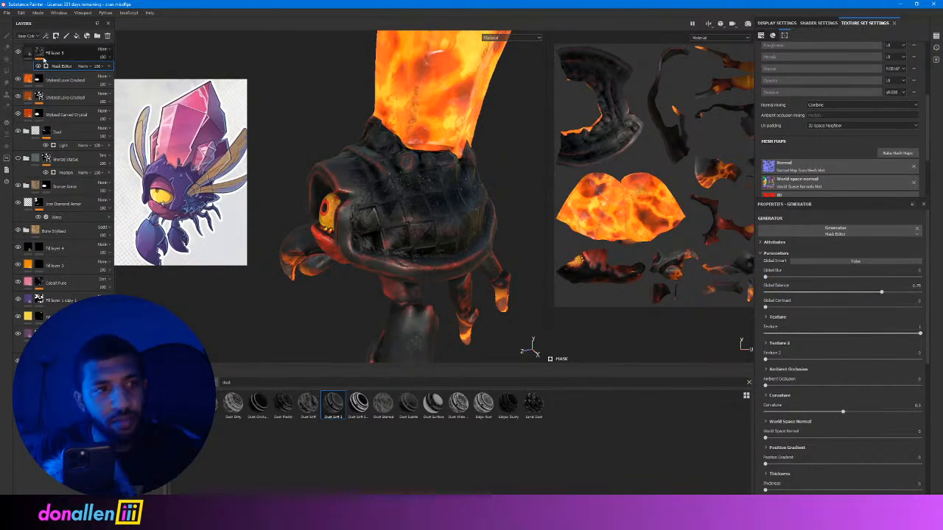
Set the base colour of the dust-masked fill layer to pure black.
{"action": "left_click", "coordinate": [28, 53]}
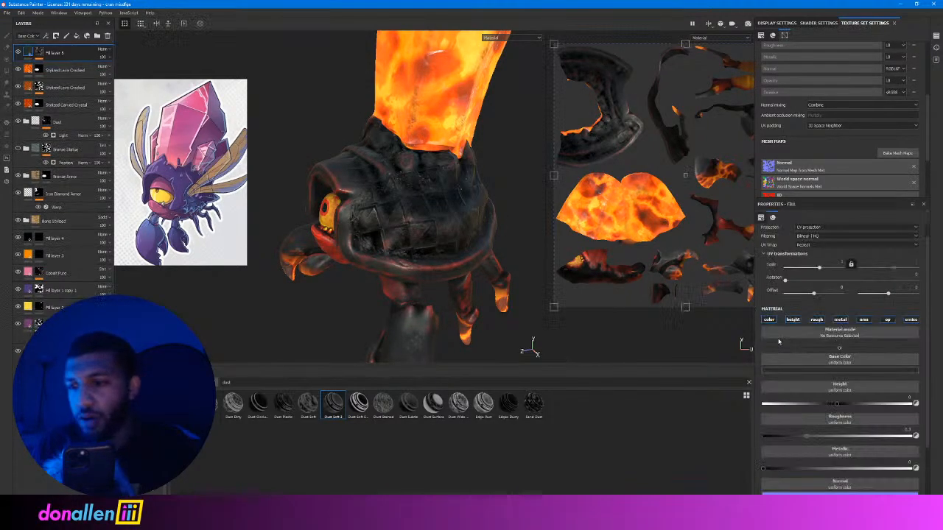
{"action": "left_click", "coordinate": [840, 370]}
{"action": "left_click", "coordinate": [884, 395]}
{"action": "left_click_drag", "start_coordinate": [883, 395], "coordinate": [764, 467]}
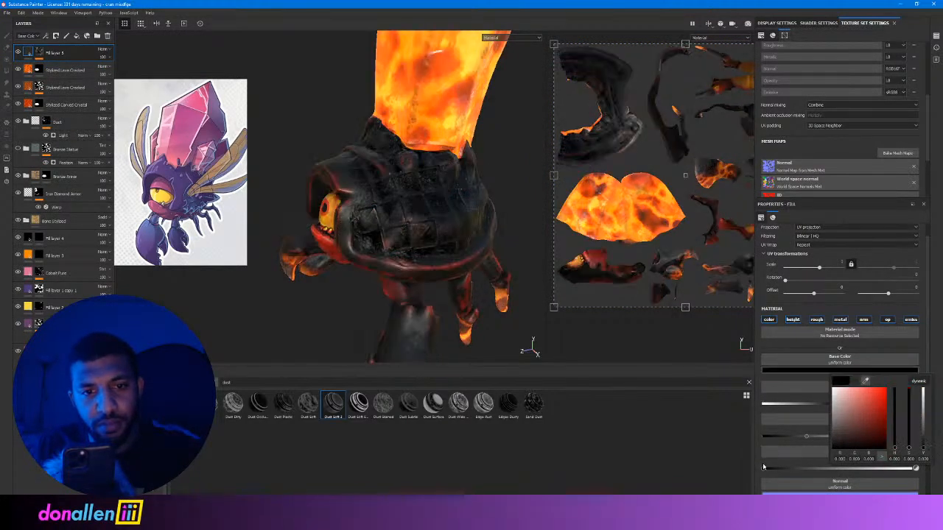
Hide the black dust-masked fill layer and inspect the creature from the front without it.
{"action": "left_click", "coordinate": [18, 52]}
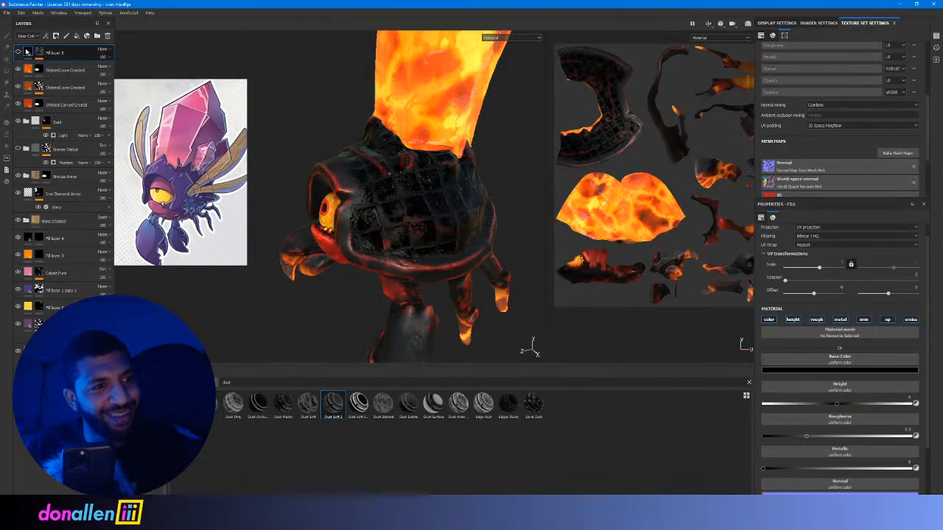
{"action": "right_click", "coordinate": [306, 126]}
{"action": "left_click", "coordinate": [301, 133]}
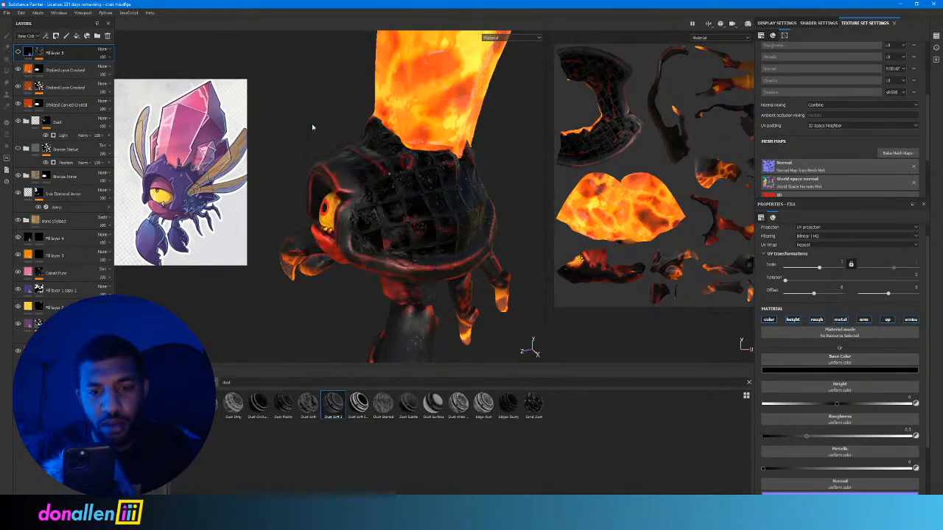
{"action": "mouse_move", "coordinate": [328, 107]}
{"action": "left_mouse_down", "text": "alt"}
{"action": "mouse_move", "coordinate": [428, 93]}
{"action": "mouse_move", "coordinate": [434, 112]}
{"action": "left_mouse_up", "text": "alt"}
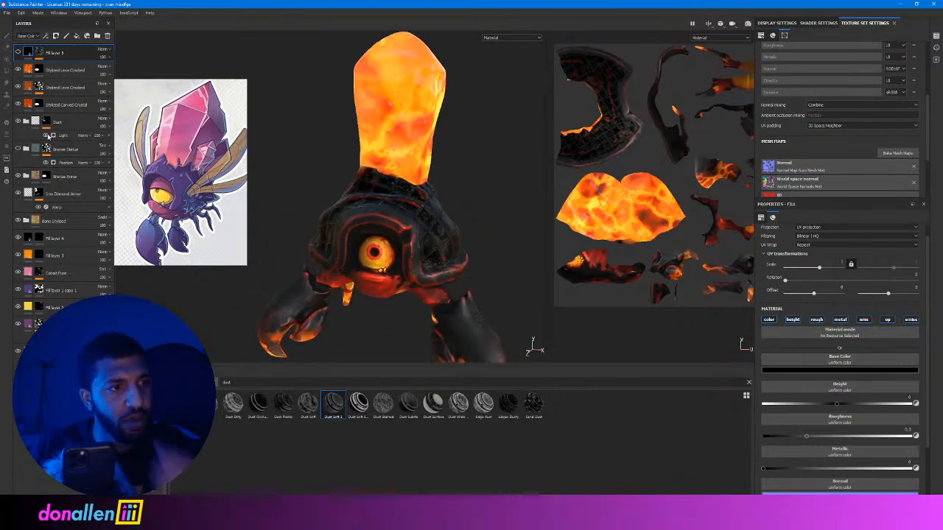
Compare the crystal with and without its Stylized Lava Cracked layer, leave the layer shown, and open its fill settings.
{"action": "left_click", "coordinate": [18, 69]}
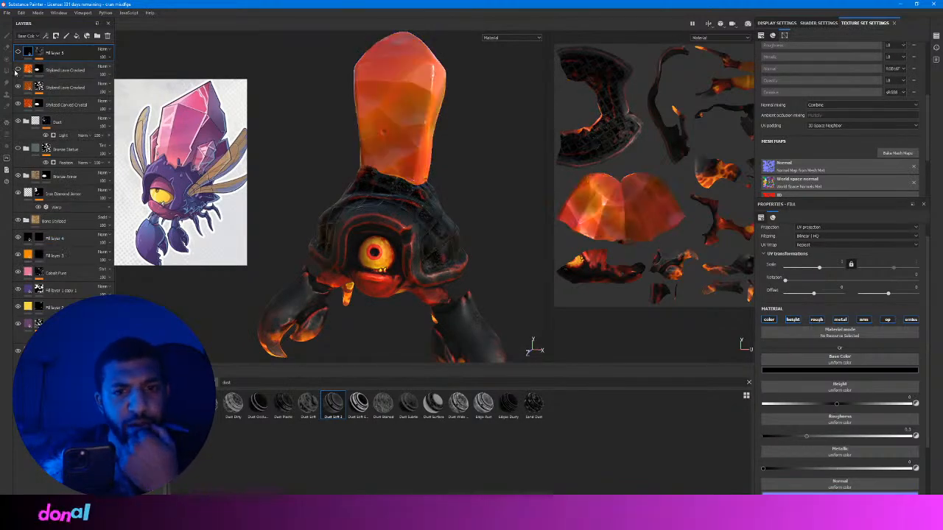
{"action": "left_click", "coordinate": [17, 70]}
{"action": "left_click", "coordinate": [17, 70]}
{"action": "left_click", "coordinate": [17, 70]}
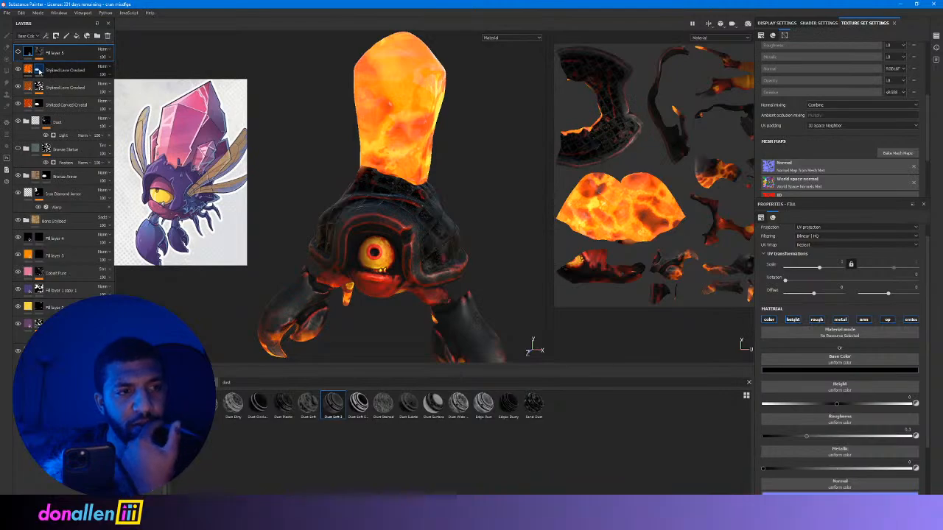
{"action": "left_click", "coordinate": [39, 70]}
{"action": "left_click", "coordinate": [28, 69]}
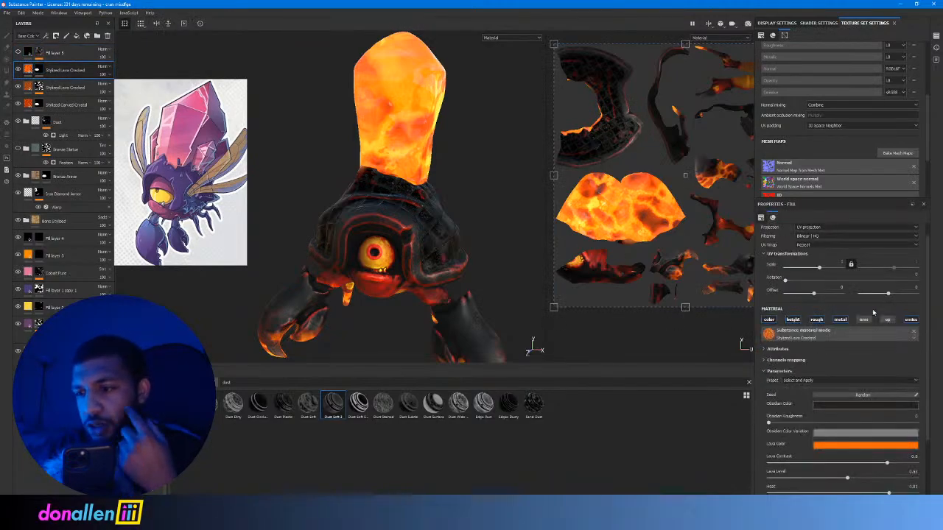
Review the crystal lava layer's material parameters, including its output channels, technical parameters and channel mapping.
{"action": "scroll", "coordinate": [920, 442], "scroll_direction": "down", "scroll_amount": 3}
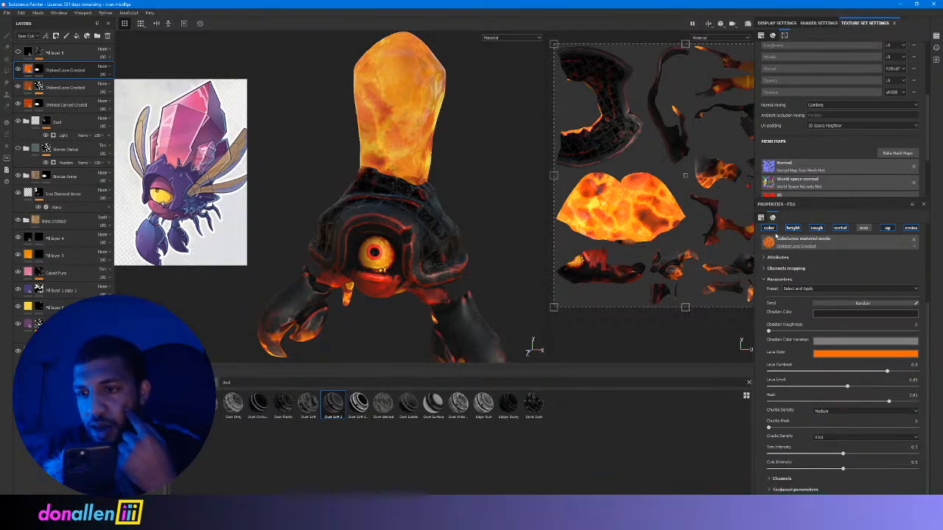
{"action": "scroll", "coordinate": [767, 236], "scroll_direction": "up", "scroll_amount": 3}
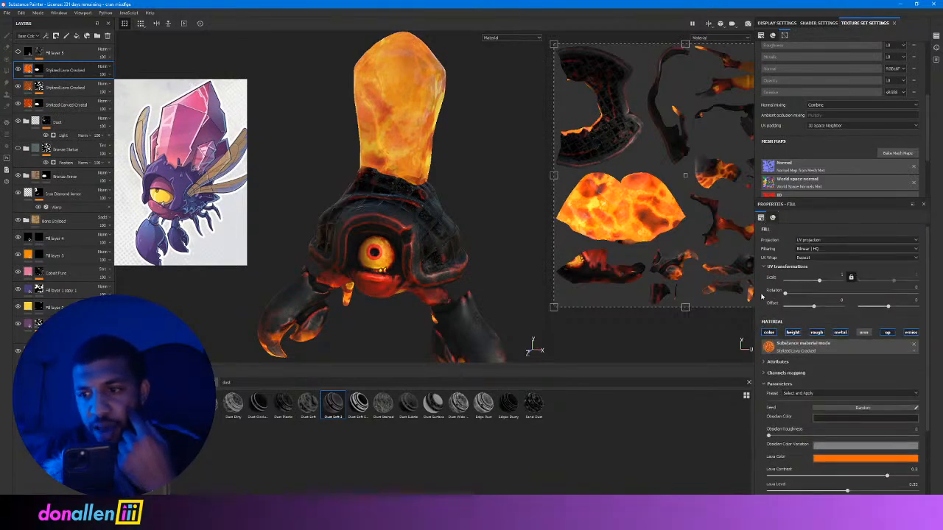
{"action": "scroll", "coordinate": [789, 384], "scroll_direction": "down", "scroll_amount": 3}
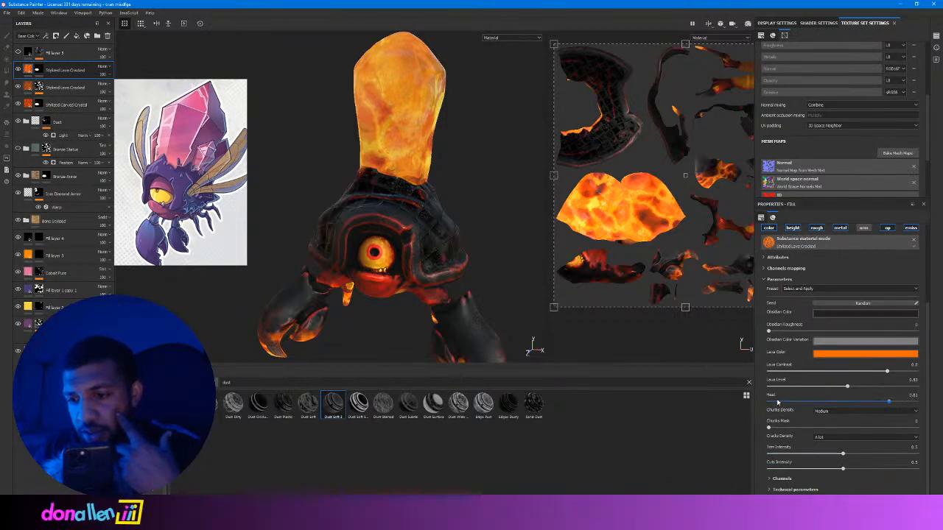
{"action": "left_click", "coordinate": [772, 482]}
{"action": "scroll", "coordinate": [771, 475], "scroll_direction": "down", "scroll_amount": 3}
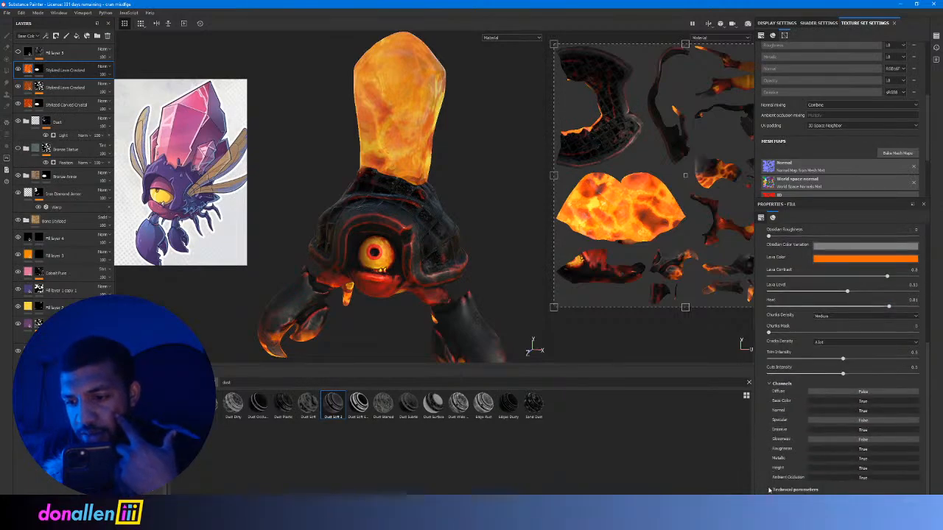
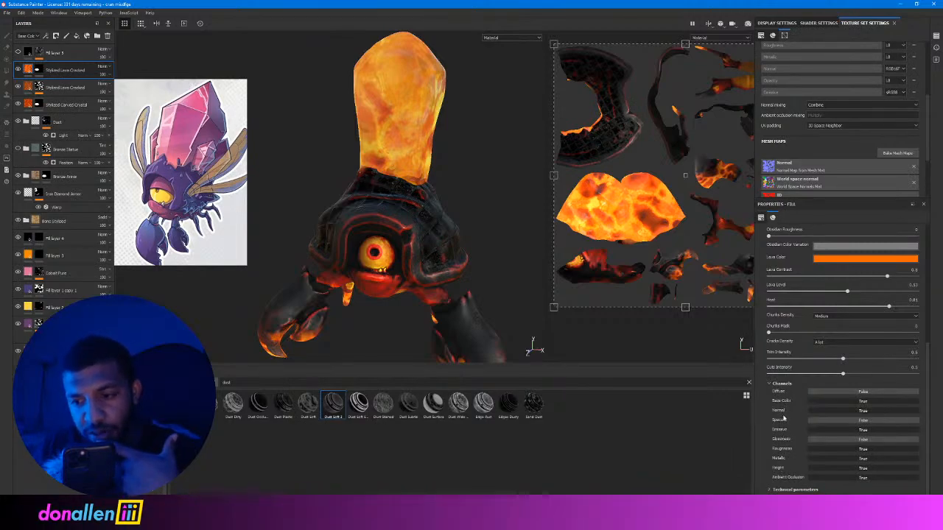
{"action": "left_click", "coordinate": [771, 490]}
{"action": "scroll", "coordinate": [763, 483], "scroll_direction": "down", "scroll_amount": 3}
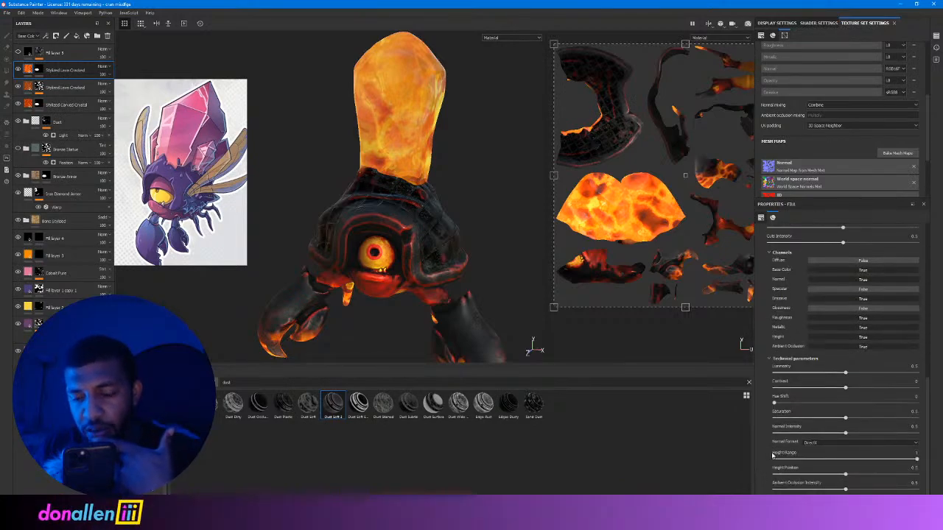
{"action": "scroll", "coordinate": [798, 384], "scroll_direction": "up", "scroll_amount": 5}
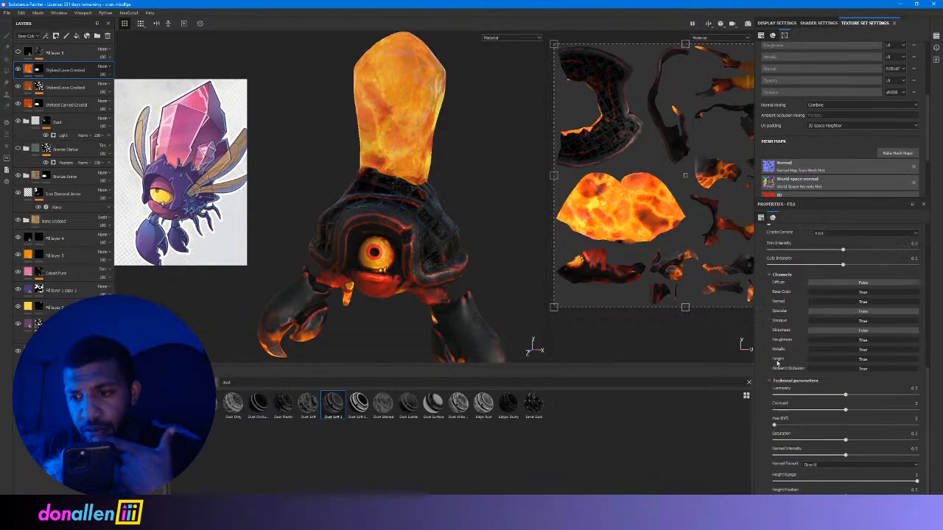
{"action": "scroll", "coordinate": [766, 306], "scroll_direction": "up", "scroll_amount": 2}
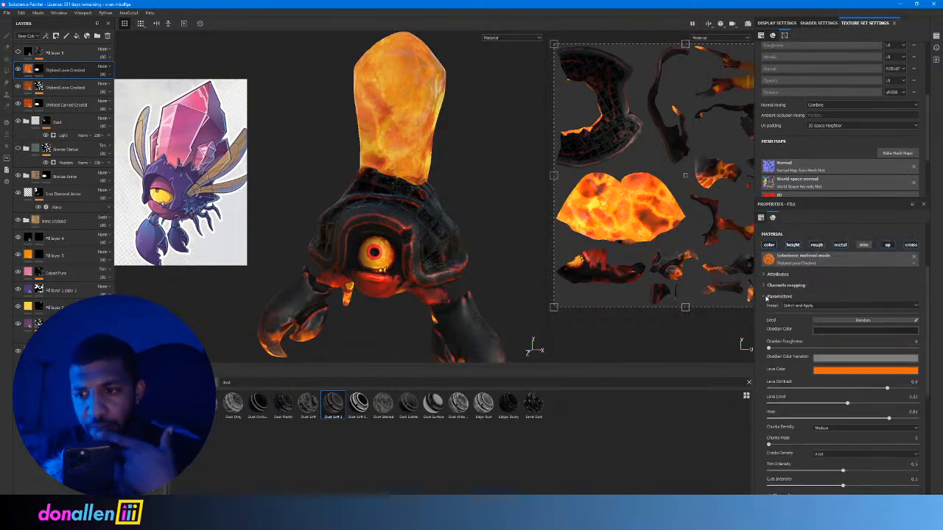
{"action": "left_click", "coordinate": [766, 286]}
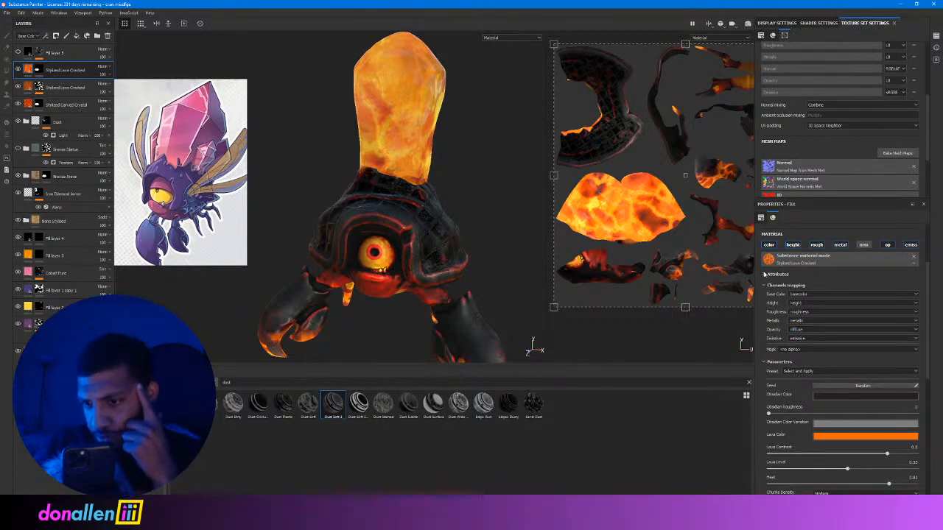
{"action": "left_click", "coordinate": [765, 274]}
{"action": "left_click", "coordinate": [765, 274]}
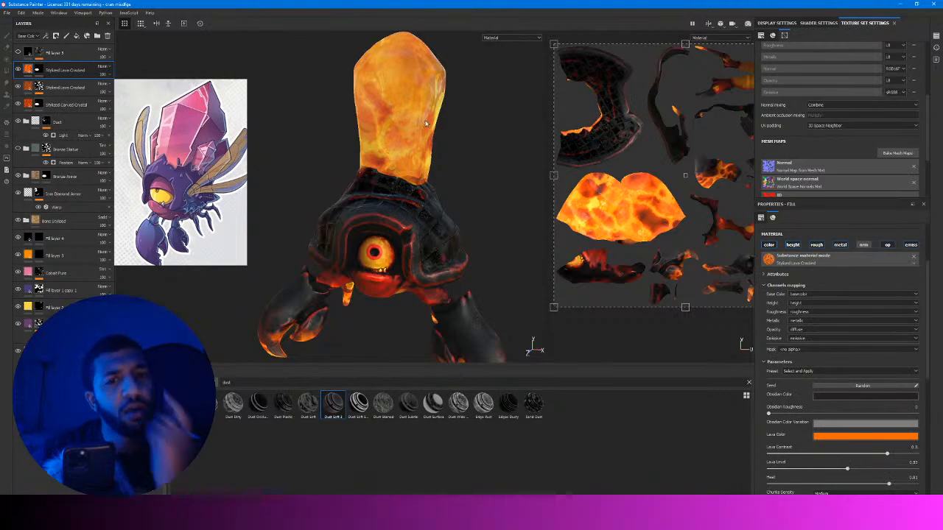
Find the Stylized Lava Cracked material in the asset library and apply it to the creature as a new top layer.
{"action": "right_click", "coordinate": [452, 120]}
{"action": "mouse_move", "coordinate": [432, 86]}
{"action": "left_mouse_down", "text": "alt"}
{"action": "mouse_move", "coordinate": [491, 86]}
{"action": "mouse_move", "coordinate": [449, 82]}
{"action": "mouse_move", "coordinate": [472, 78]}
{"action": "mouse_move", "coordinate": [246, 143]}
{"action": "mouse_move", "coordinate": [381, 101]}
{"action": "mouse_move", "coordinate": [346, 103]}
{"action": "mouse_move", "coordinate": [369, 99]}
{"action": "mouse_move", "coordinate": [354, 99]}
{"action": "mouse_move", "coordinate": [466, 80]}
{"action": "mouse_move", "coordinate": [390, 86]}
{"action": "mouse_move", "coordinate": [465, 91]}
{"action": "mouse_move", "coordinate": [350, 88]}
{"action": "mouse_move", "coordinate": [413, 96]}
{"action": "mouse_move", "coordinate": [384, 103]}
{"action": "mouse_move", "coordinate": [394, 126]}
{"action": "mouse_move", "coordinate": [326, 133]}
{"action": "mouse_move", "coordinate": [369, 184]}
{"action": "mouse_move", "coordinate": [387, 231]}
{"action": "mouse_move", "coordinate": [408, 162]}
{"action": "mouse_move", "coordinate": [375, 174]}
{"action": "mouse_move", "coordinate": [386, 201]}
{"action": "mouse_move", "coordinate": [350, 218]}
{"action": "mouse_move", "coordinate": [396, 136]}
{"action": "left_mouse_up", "text": "alt"}
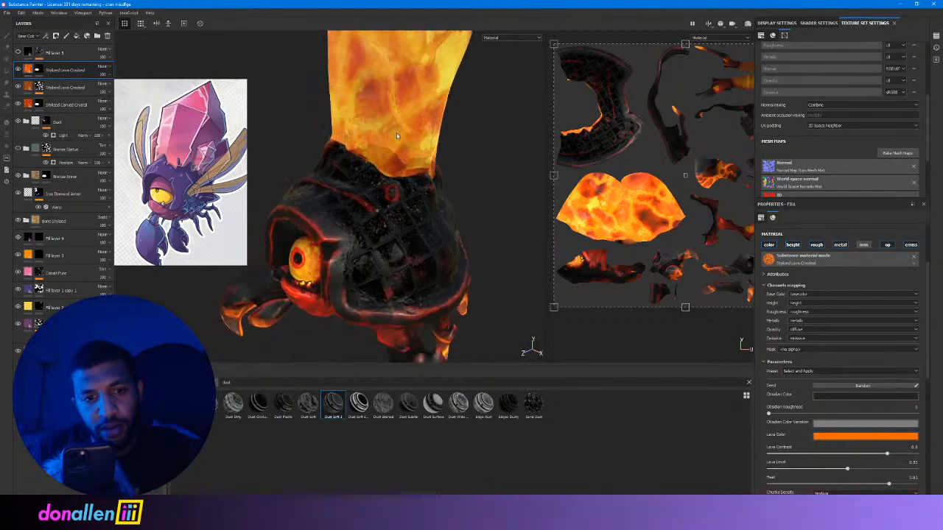
{"action": "left_click_drag", "start_coordinate": [410, 186], "coordinate": [344, 189], "text": "alt"}
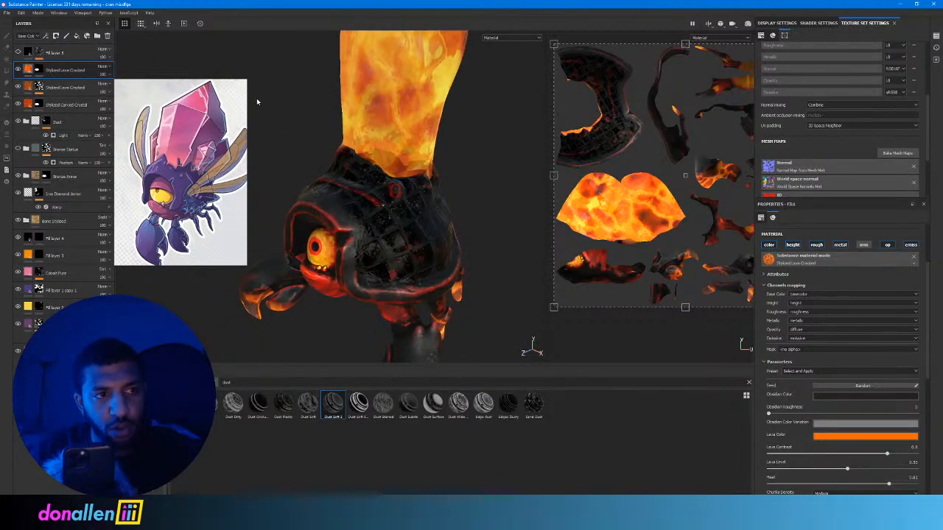
{"action": "left_click_drag", "start_coordinate": [403, 158], "coordinate": [412, 129], "text": "alt"}
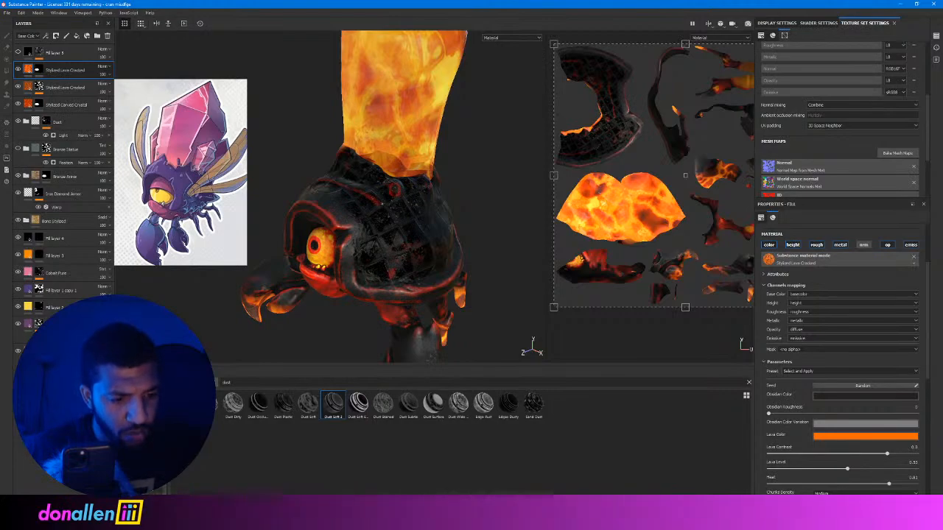
{"action": "key", "text": "BackSpace"}
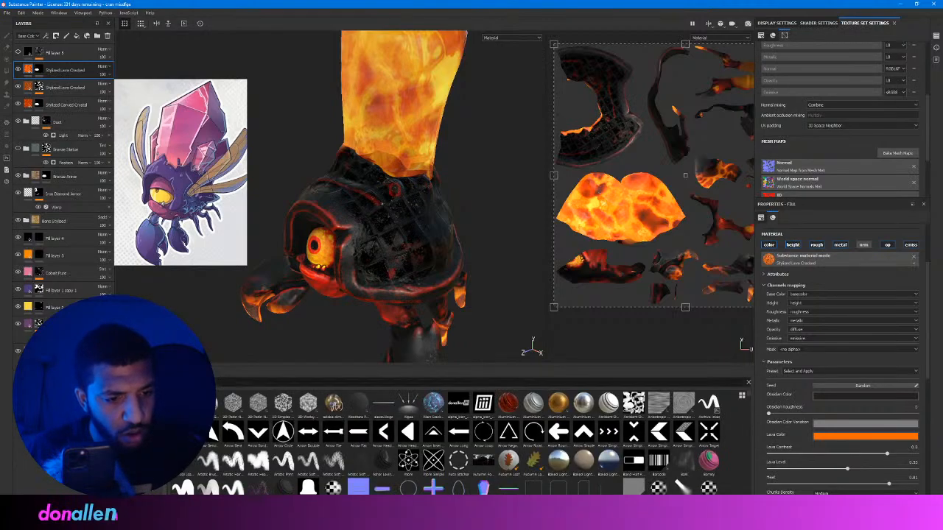
{"action": "type", "text": "nova"}
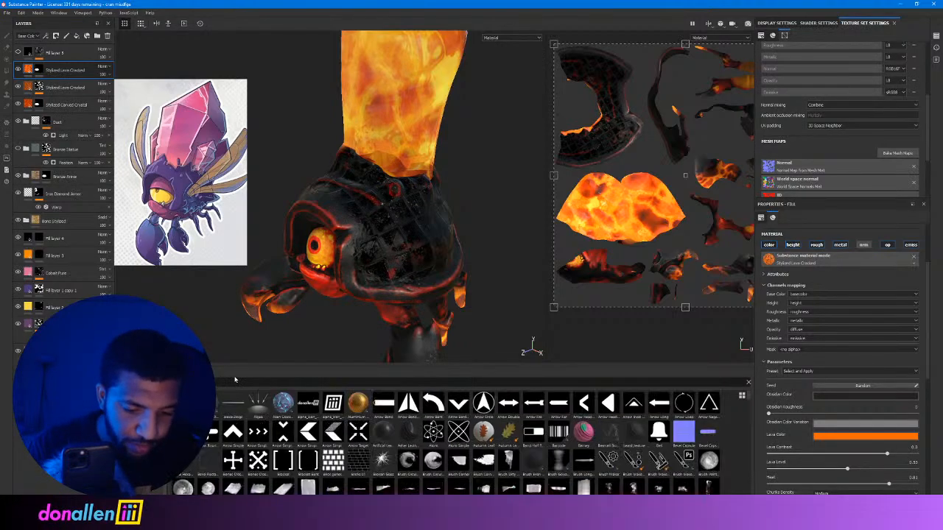
{"action": "left_click_drag", "start_coordinate": [232, 402], "coordinate": [405, 215]}
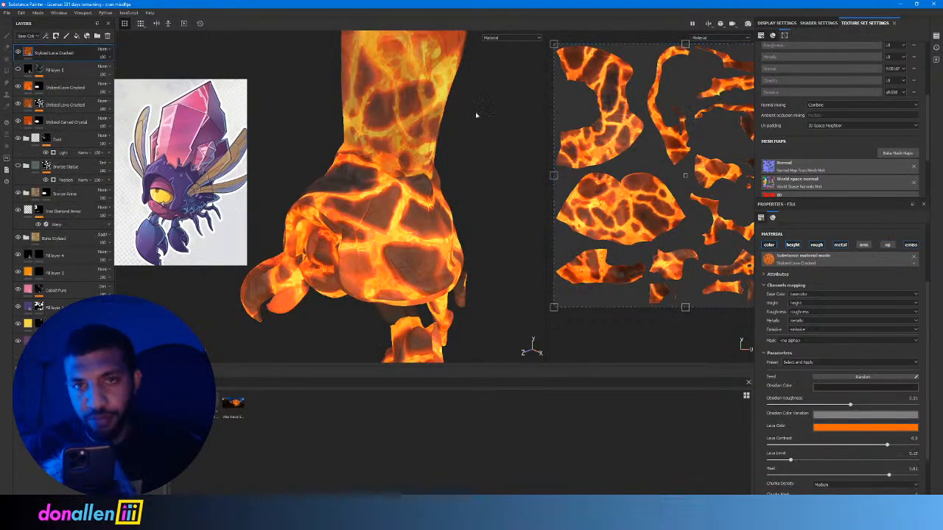
Give the new Stylized Lava Cracked layer a black mask driven by a Curvature generator.
{"action": "right_click", "coordinate": [29, 52]}
{"action": "left_click", "coordinate": [51, 66]}
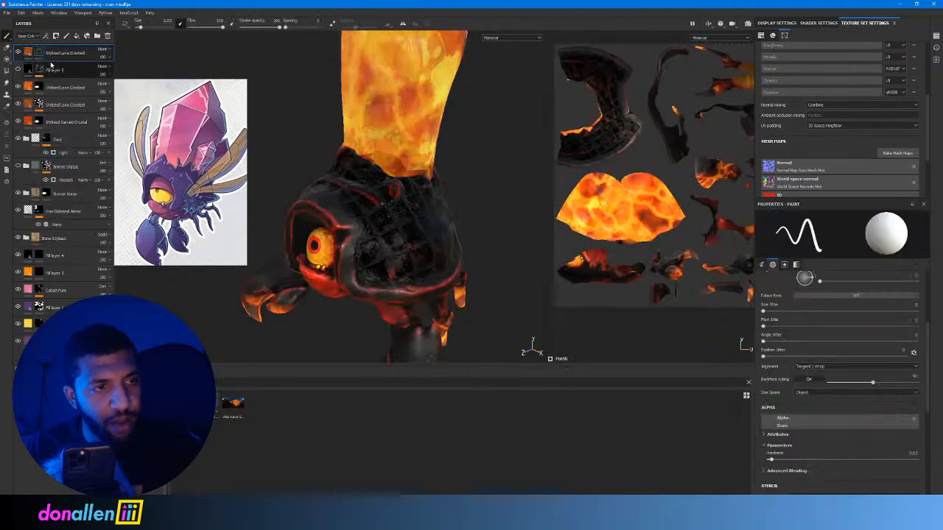
{"action": "right_click", "coordinate": [40, 52]}
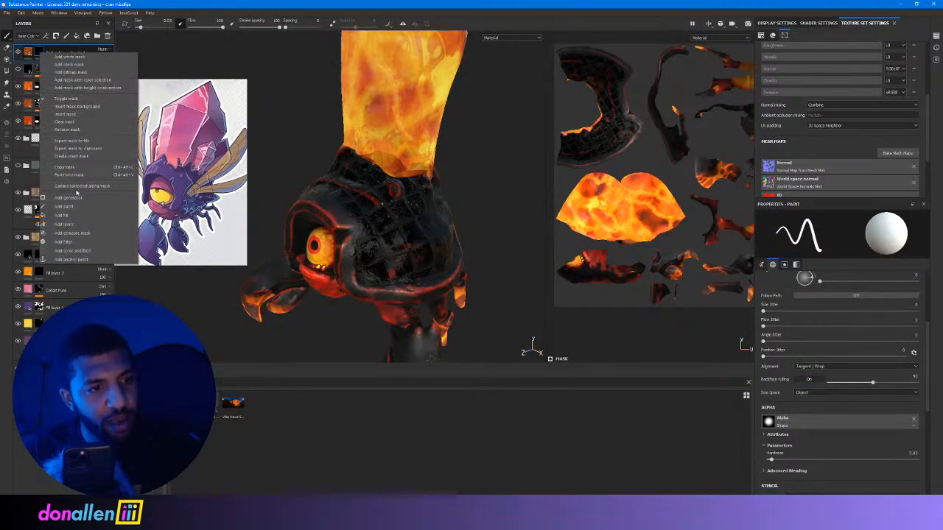
{"action": "left_click", "coordinate": [74, 198]}
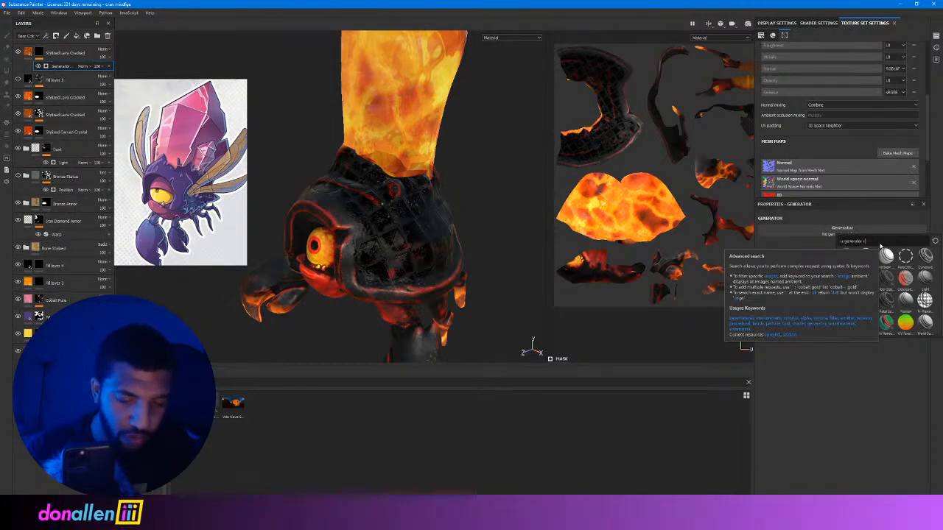
{"action": "type", "text": "cl"}
{"action": "left_click", "coordinate": [898, 374]}
{"action": "left_click", "coordinate": [855, 232]}
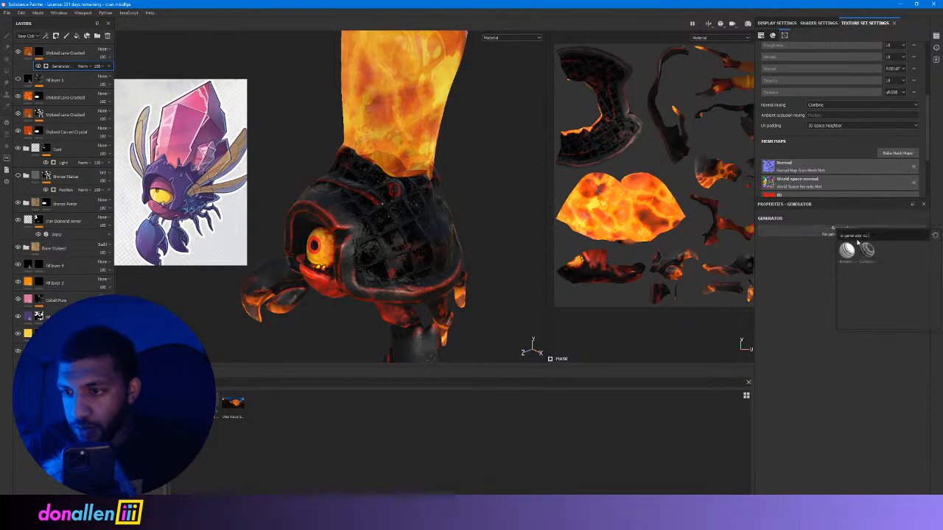
{"action": "left_click", "coordinate": [866, 251]}
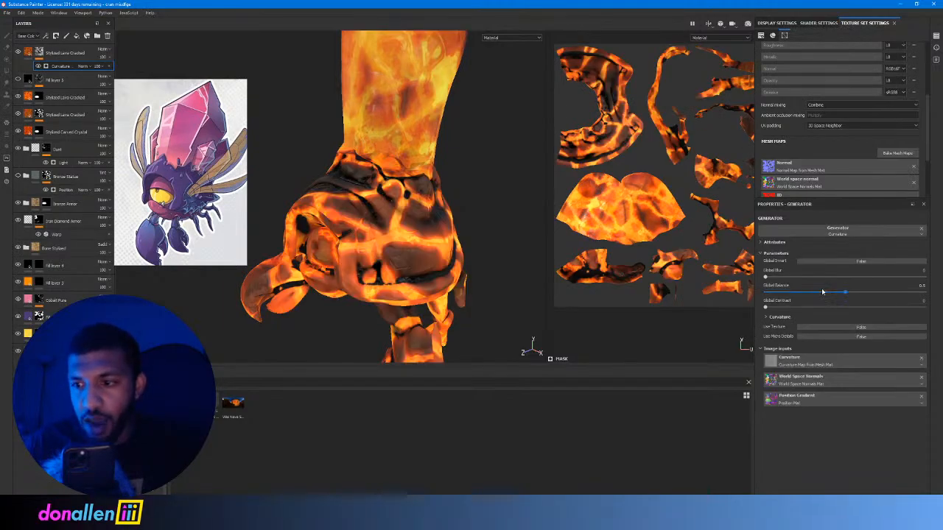
Set the Curvature generator's Global Balance to about 0.02 and try out its Global Blur.
{"action": "left_click_drag", "start_coordinate": [837, 295], "coordinate": [770, 294]}
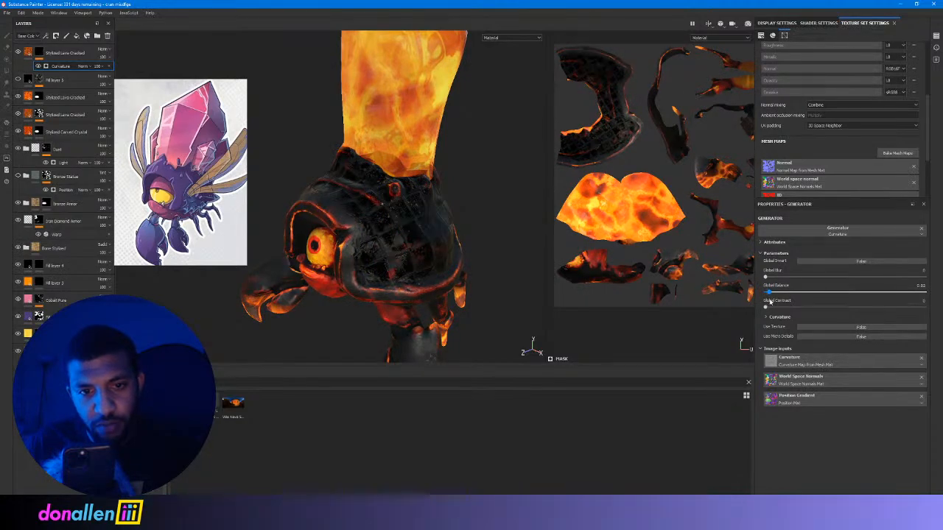
{"action": "mouse_move", "coordinate": [770, 300]}
{"action": "left_mouse_down"}
{"action": "mouse_move", "coordinate": [785, 300]}
{"action": "mouse_move", "coordinate": [768, 302]}
{"action": "left_mouse_up"}
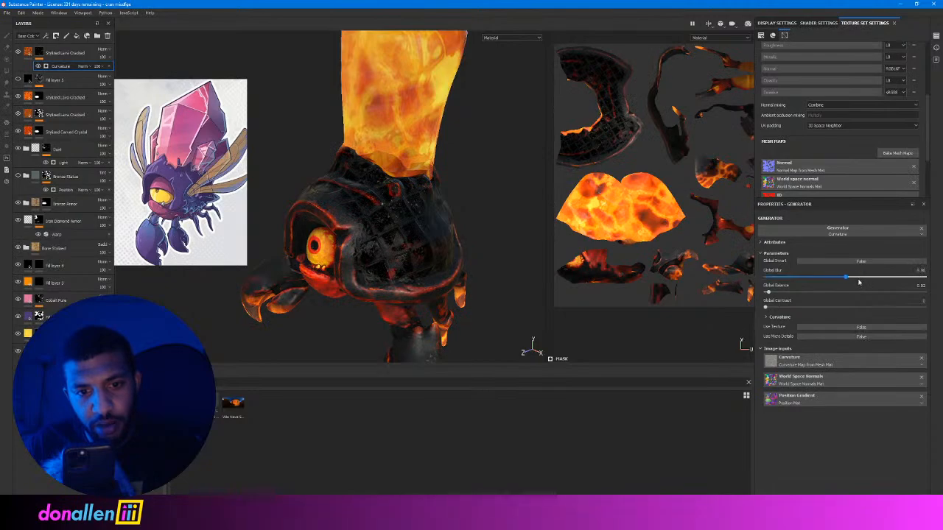
{"action": "left_click_drag", "start_coordinate": [858, 282], "coordinate": [741, 283]}
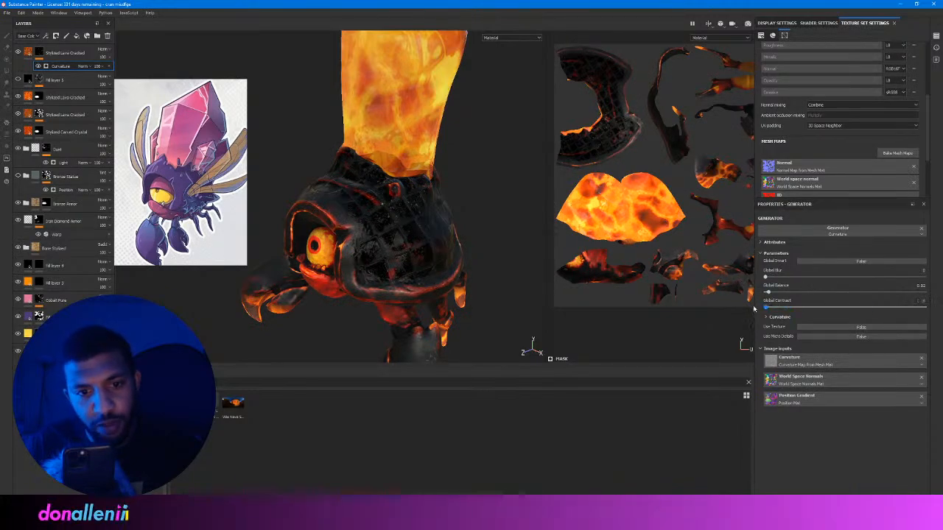
{"action": "left_click_drag", "start_coordinate": [792, 292], "coordinate": [767, 294]}
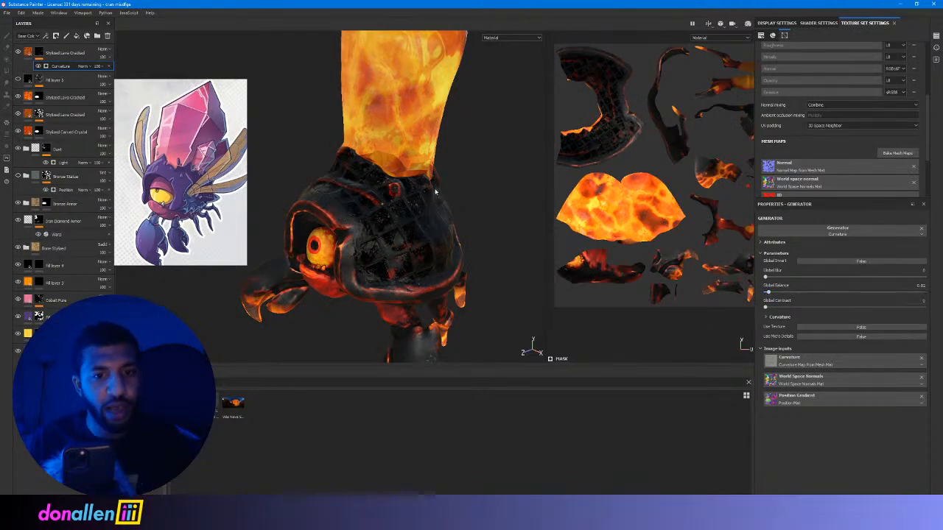
Check the creature with and without the crystal's Stylized Lava Cracked layer, leave the layer shown, and save the project.
{"action": "left_click_drag", "start_coordinate": [435, 192], "coordinate": [477, 158], "text": "alt"}
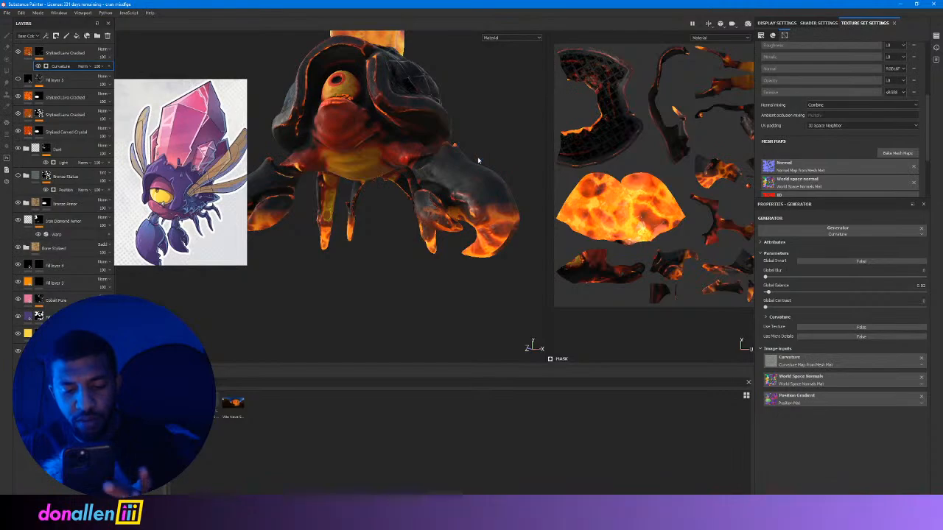
{"action": "left_click_drag", "start_coordinate": [483, 120], "coordinate": [458, 208], "text": "alt"}
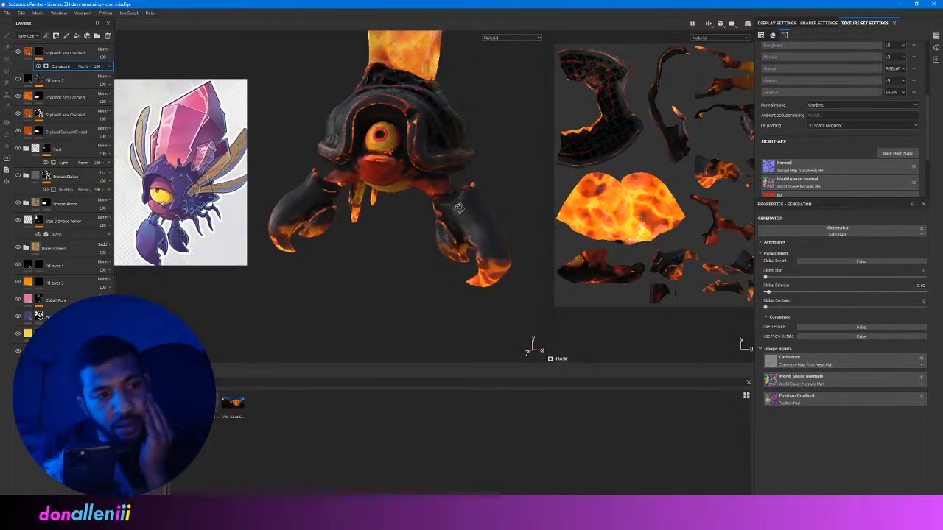
{"action": "left_click", "coordinate": [19, 96]}
{"action": "left_click", "coordinate": [18, 96]}
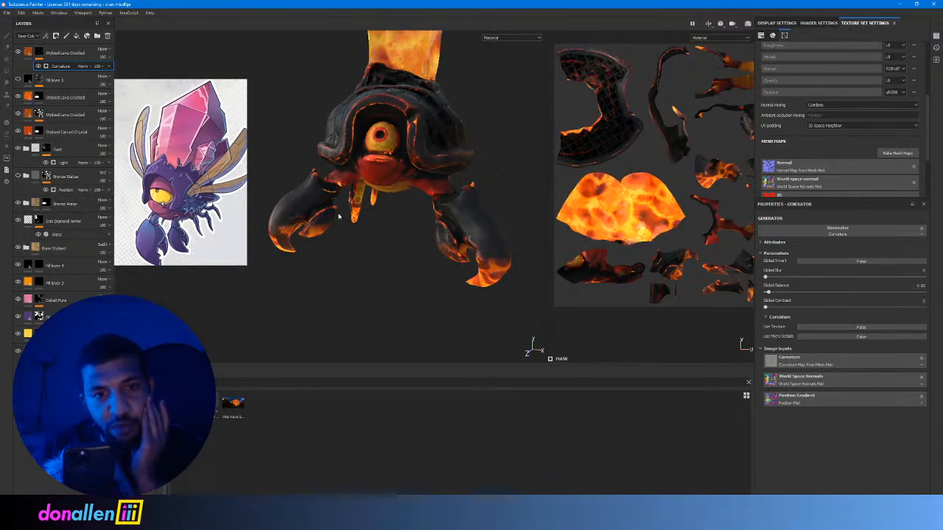
{"action": "left_click", "coordinate": [7, 13]}
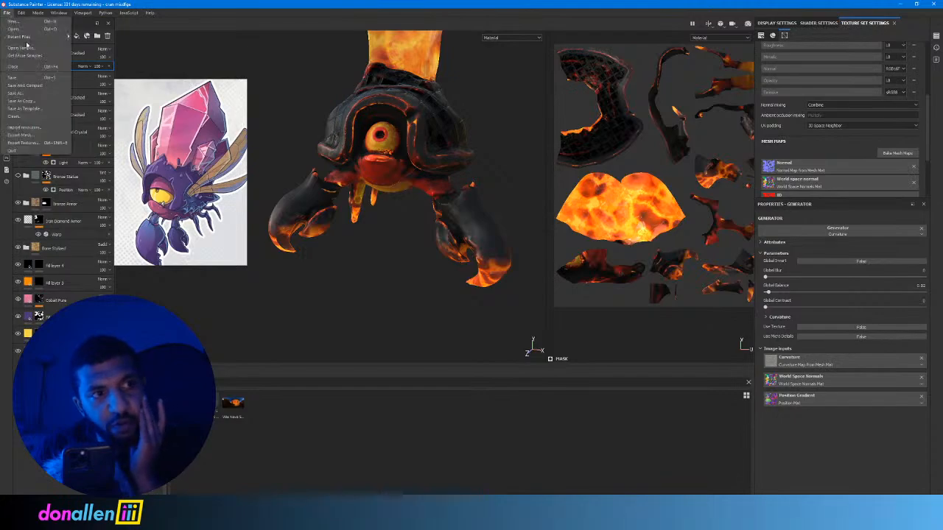
{"action": "left_click", "coordinate": [21, 77]}
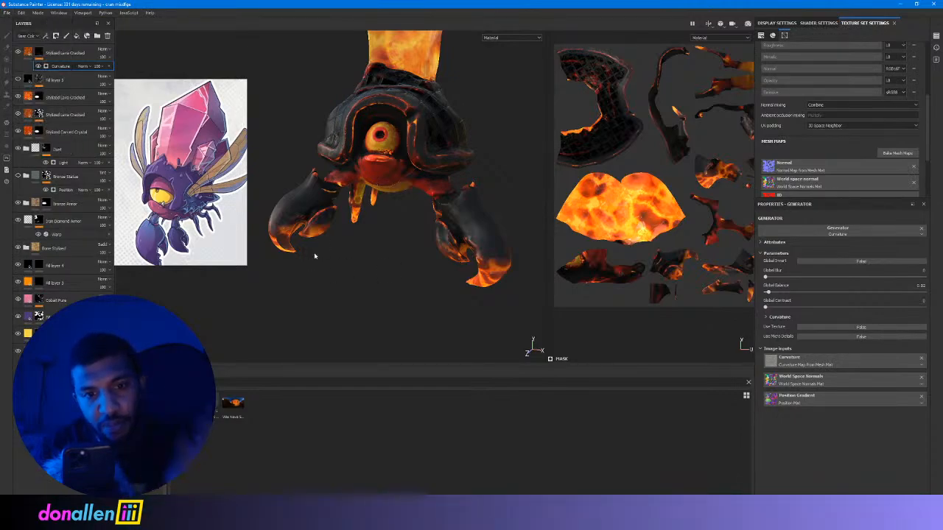
Add a fill layer above the curvature-masked lava layer and turn off its height, roughness, metallic, normal and opacity channels.
{"action": "left_click_drag", "start_coordinate": [440, 144], "coordinate": [402, 136], "text": "alt"}
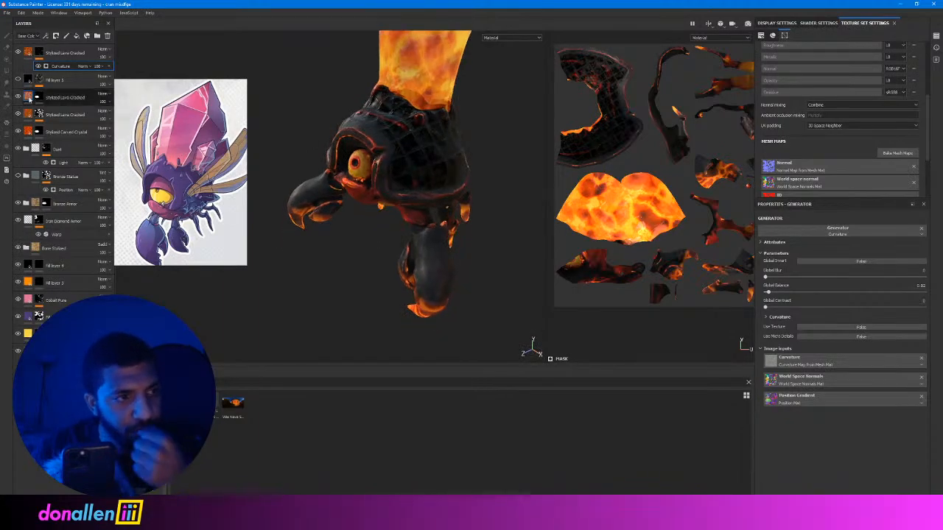
{"action": "left_click", "coordinate": [78, 37]}
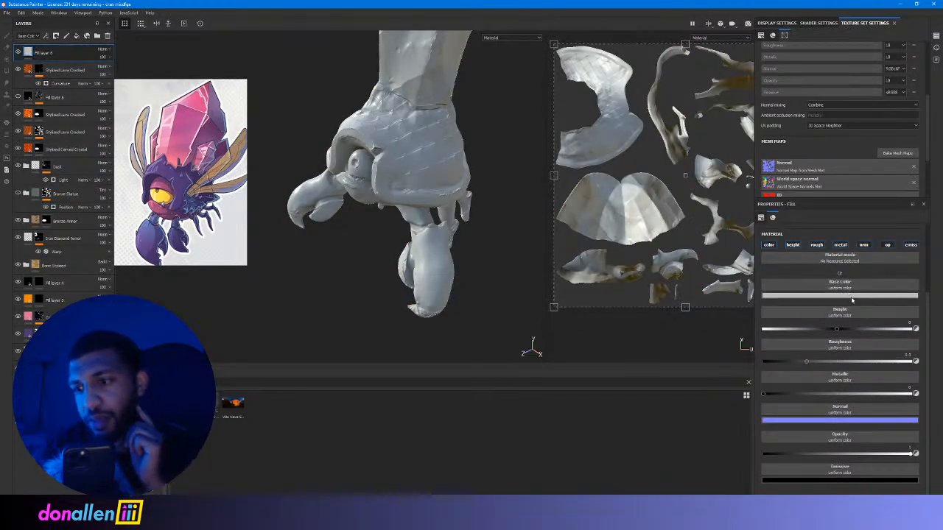
{"action": "left_click", "coordinate": [793, 245]}
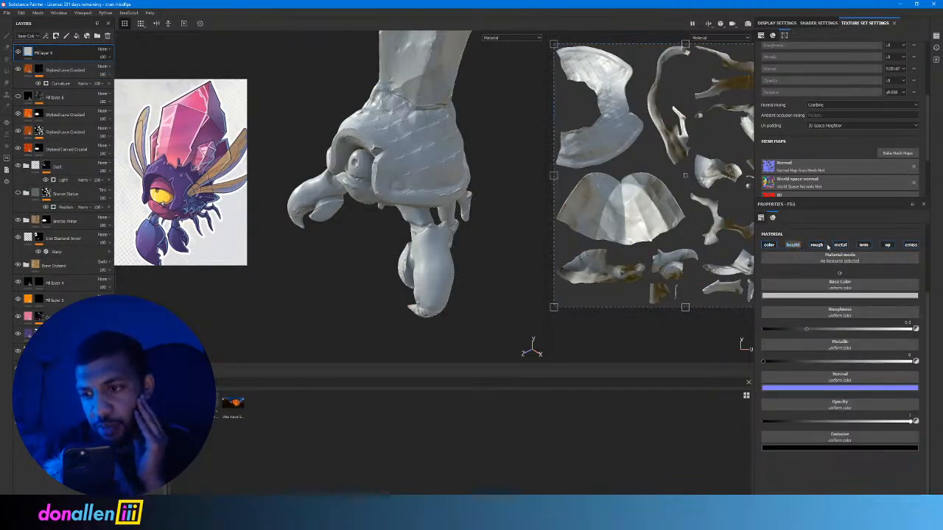
{"action": "left_click", "coordinate": [816, 245]}
{"action": "left_click", "coordinate": [840, 245]}
{"action": "left_click", "coordinate": [864, 245]}
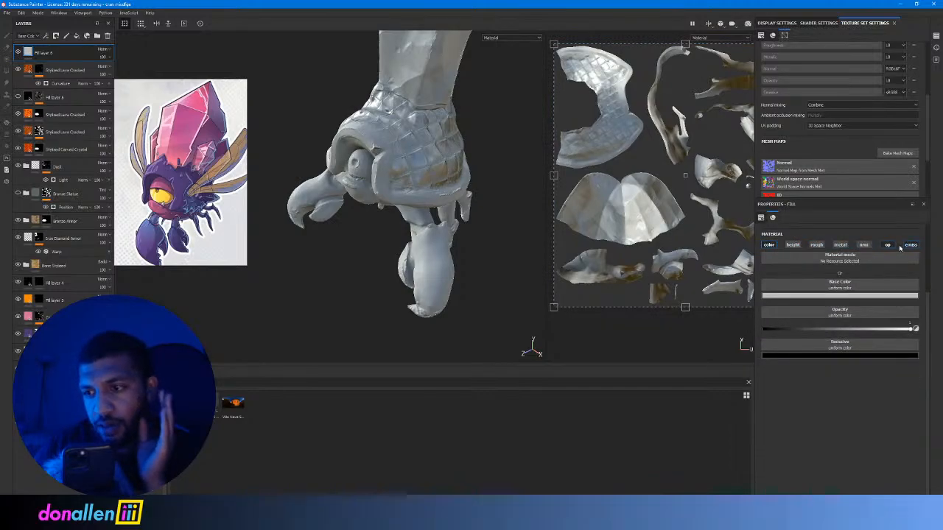
{"action": "left_click", "coordinate": [892, 247]}
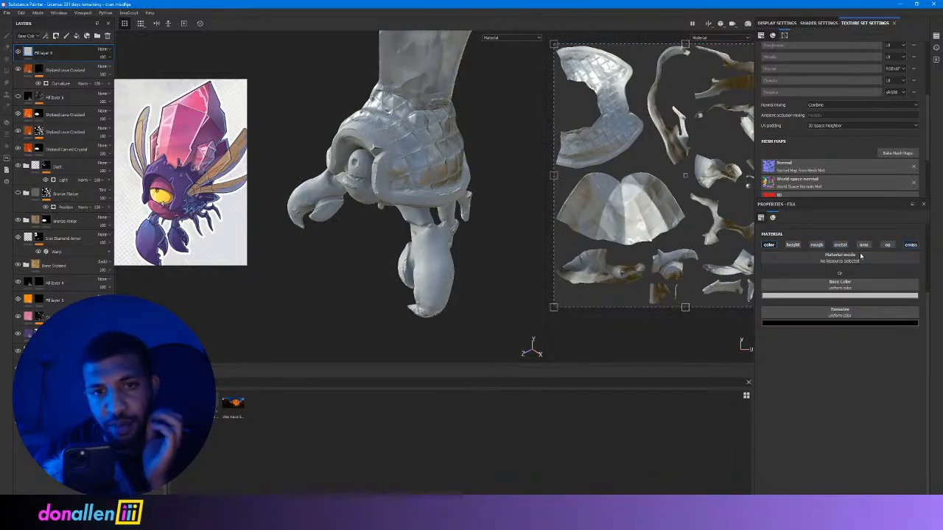
Set the new fill layer's base color to orange and its emissive color to pure red.
{"action": "left_click", "coordinate": [826, 297]}
{"action": "left_click", "coordinate": [880, 315]}
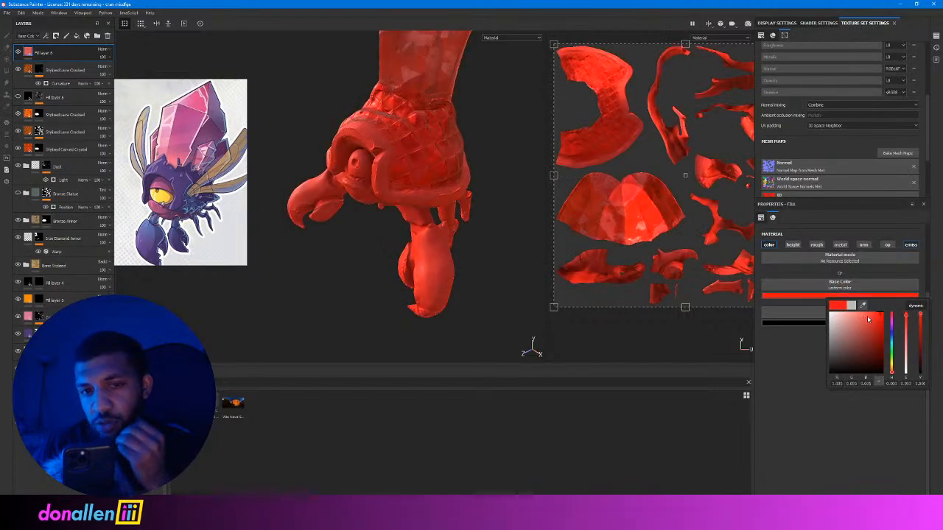
{"action": "left_click_drag", "start_coordinate": [892, 368], "coordinate": [896, 301]}
{"action": "left_click", "coordinate": [867, 447]}
{"action": "left_click", "coordinate": [835, 324]}
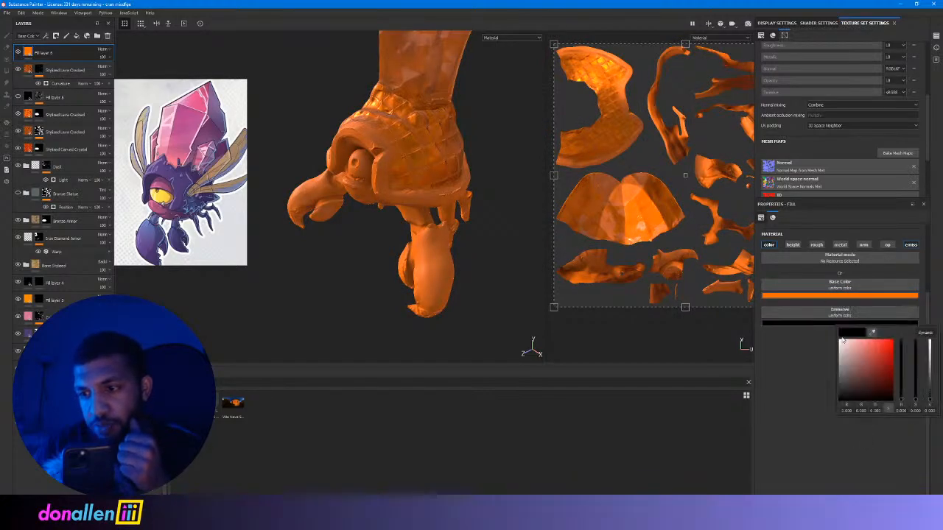
{"action": "left_click", "coordinate": [892, 346]}
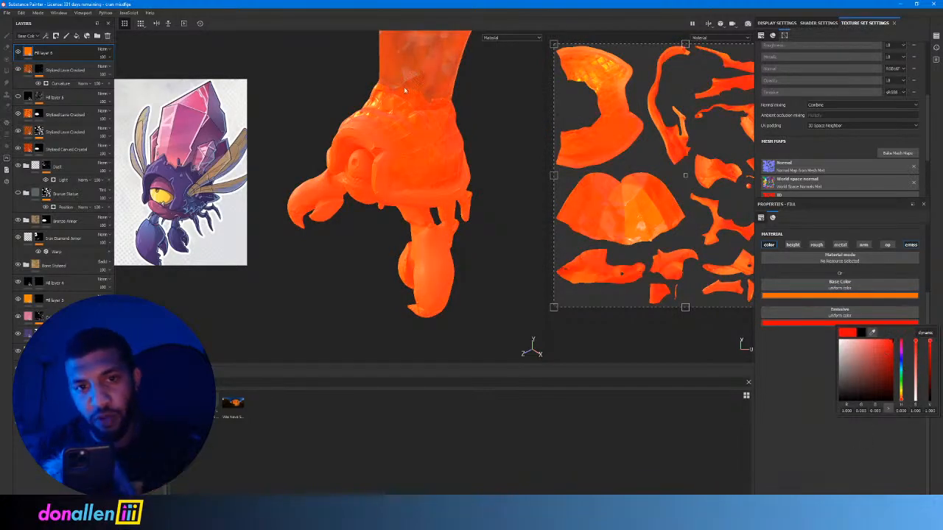
Add a black mask to the orange glowing fill layer.
{"action": "left_click_drag", "start_coordinate": [346, 118], "coordinate": [329, 137], "text": "alt"}
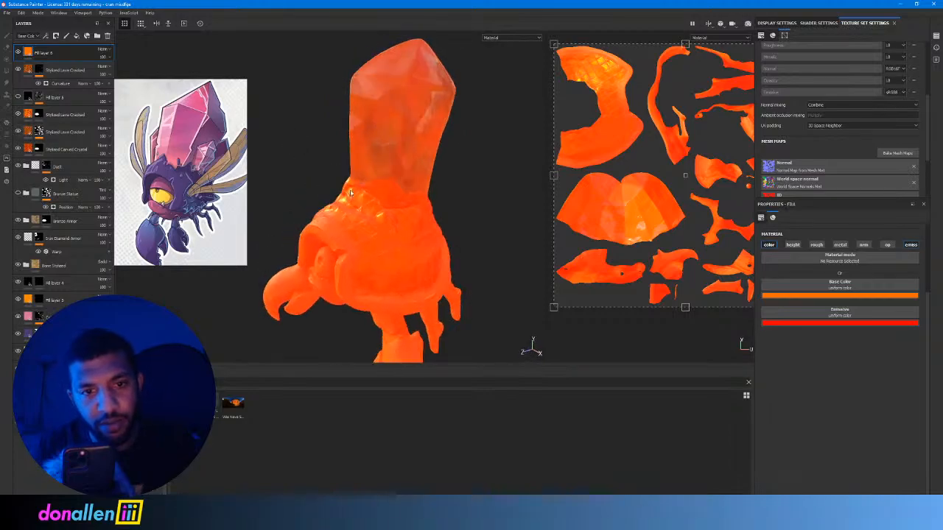
{"action": "right_click_drag", "start_coordinate": [329, 137], "coordinate": [354, 148], "text": "alt"}
{"action": "left_click_drag", "start_coordinate": [353, 148], "coordinate": [368, 154], "text": "alt"}
{"action": "right_click_drag", "start_coordinate": [368, 154], "coordinate": [416, 151], "text": "alt"}
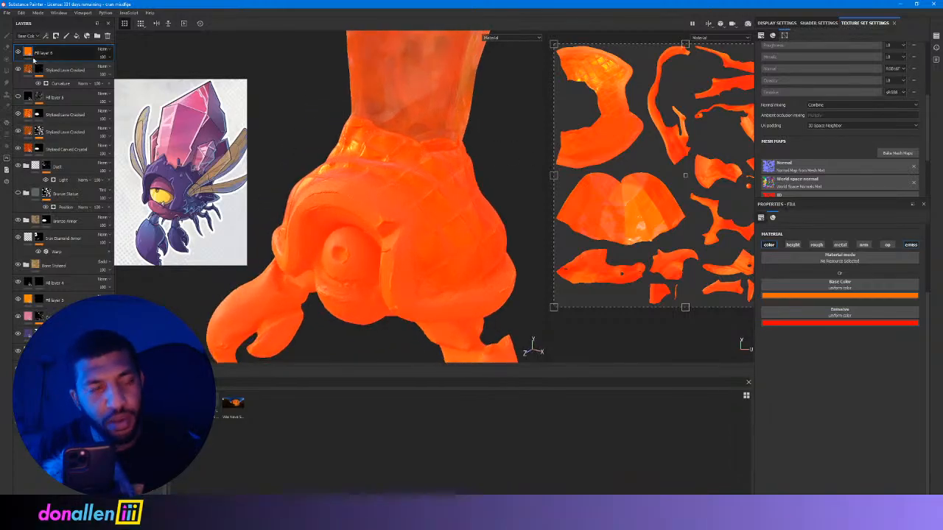
{"action": "right_click", "coordinate": [28, 53]}
{"action": "left_click", "coordinate": [52, 64]}
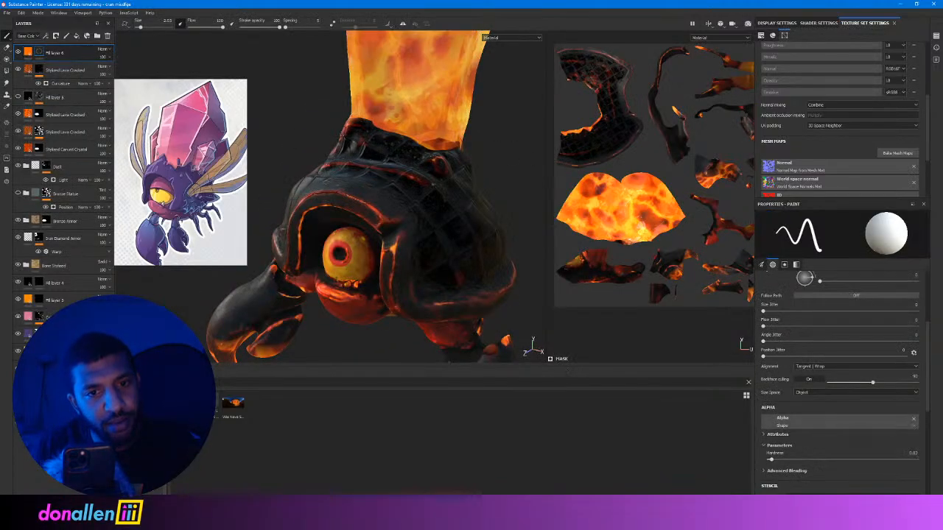
Enlarge the brush to about 22 and paint the glow into the mask all around the shell's rim at the crystal's base.
{"action": "right_click_drag", "start_coordinate": [362, 144], "coordinate": [398, 144], "text": "ctrl"}
{"action": "mouse_move", "coordinate": [357, 135]}
{"action": "left_mouse_down"}
{"action": "mouse_move", "coordinate": [431, 164]}
{"action": "mouse_move", "coordinate": [323, 164]}
{"action": "mouse_move", "coordinate": [378, 161]}
{"action": "mouse_move", "coordinate": [419, 180]}
{"action": "mouse_move", "coordinate": [372, 170]}
{"action": "left_mouse_up"}
{"action": "left_click", "coordinate": [379, 172]}
{"action": "left_click", "coordinate": [412, 181]}
{"action": "left_click_drag", "start_coordinate": [372, 170], "coordinate": [400, 179]}
{"action": "left_click_drag", "start_coordinate": [400, 179], "coordinate": [330, 182], "text": "alt"}
{"action": "left_click", "coordinate": [364, 184]}
{"action": "left_click", "coordinate": [372, 184]}
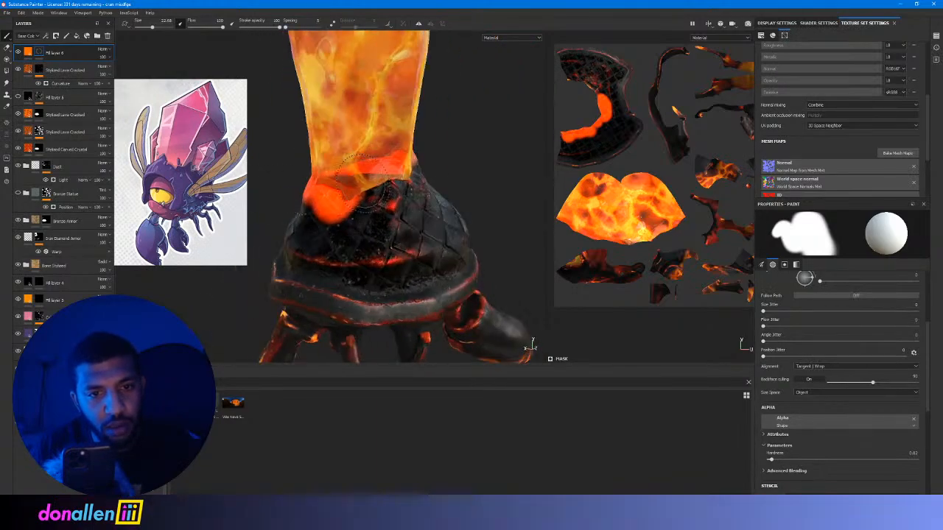
{"action": "left_click", "coordinate": [380, 183]}
{"action": "mouse_move", "coordinate": [446, 178]}
{"action": "left_mouse_down", "text": "alt"}
{"action": "mouse_move", "coordinate": [403, 185]}
{"action": "mouse_move", "coordinate": [305, 160]}
{"action": "left_mouse_up", "text": "alt"}
{"action": "left_click", "coordinate": [402, 182]}
{"action": "left_click", "coordinate": [436, 184]}
{"action": "left_click", "coordinate": [404, 189]}
{"action": "mouse_move", "coordinate": [412, 181]}
{"action": "left_mouse_down", "text": "alt"}
{"action": "mouse_move", "coordinate": [301, 157]}
{"action": "mouse_move", "coordinate": [221, 161]}
{"action": "left_mouse_up", "text": "alt"}
{"action": "left_click", "coordinate": [389, 185]}
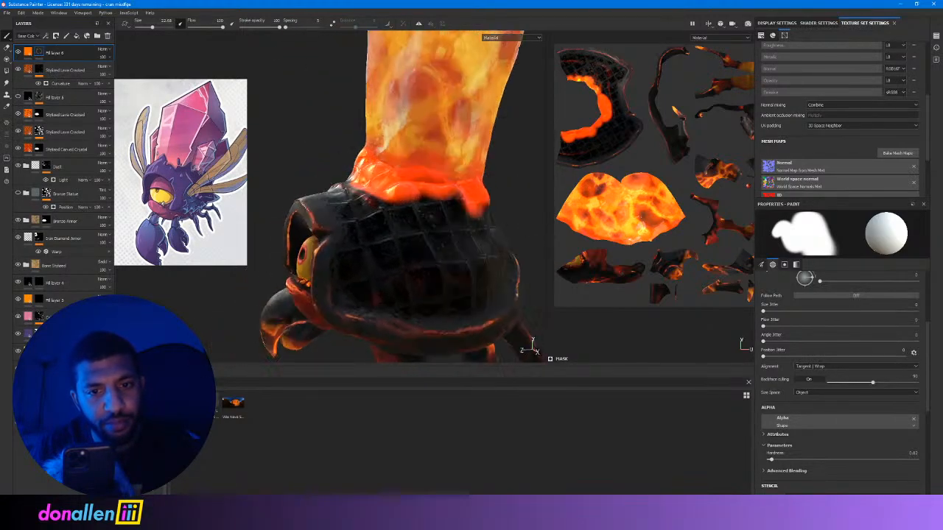
{"action": "left_click_drag", "start_coordinate": [380, 166], "coordinate": [400, 165], "text": "alt"}
Turn on the height channel of the orange glow fill layer and set its height to about -0.45.
{"action": "left_click", "coordinate": [22, 53]}
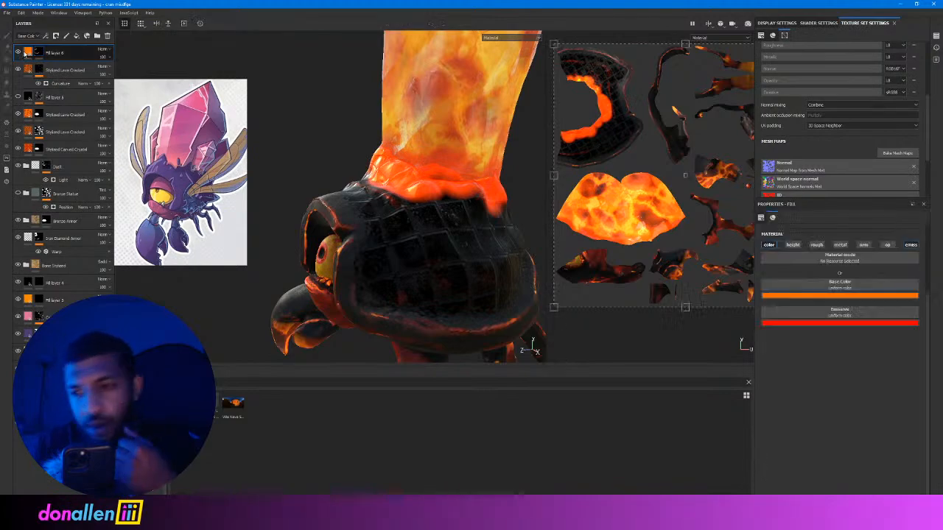
{"action": "left_click", "coordinate": [793, 244]}
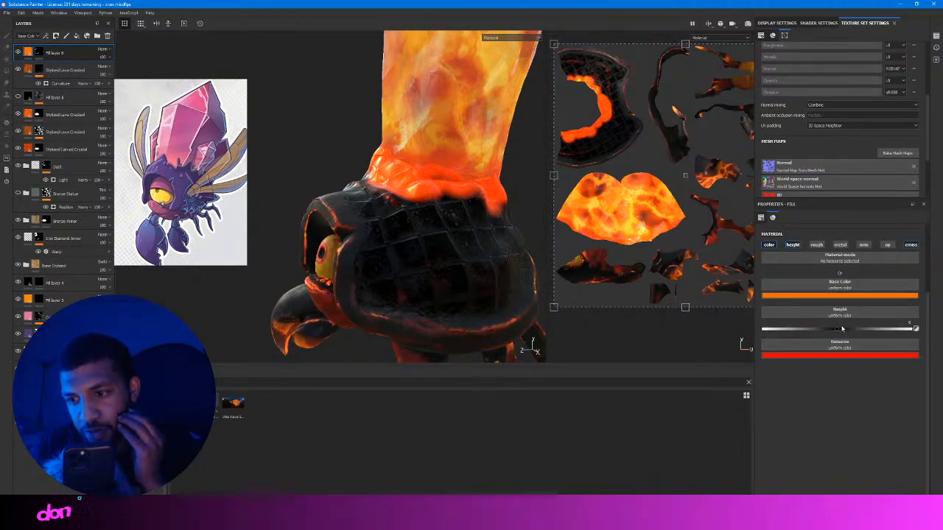
{"action": "left_click_drag", "start_coordinate": [769, 329], "coordinate": [864, 341]}
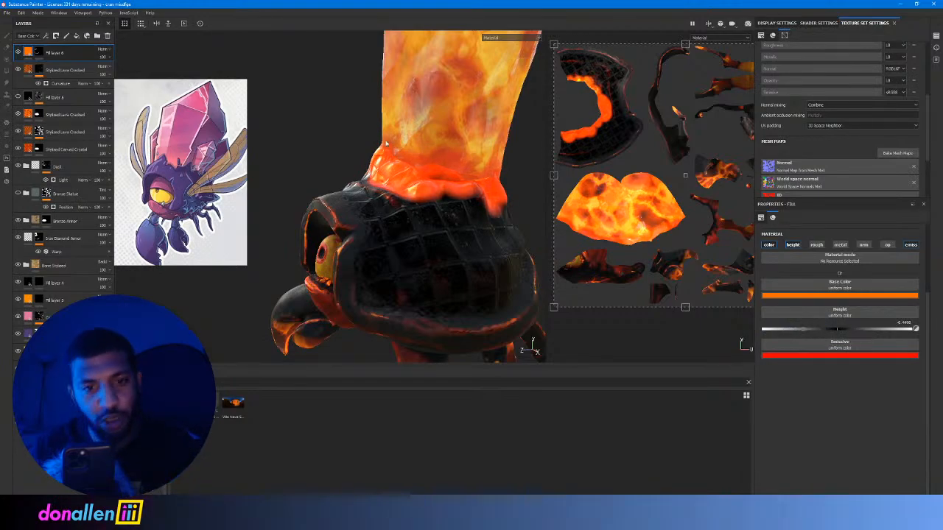
{"action": "left_click_drag", "start_coordinate": [461, 155], "coordinate": [402, 138], "text": "alt"}
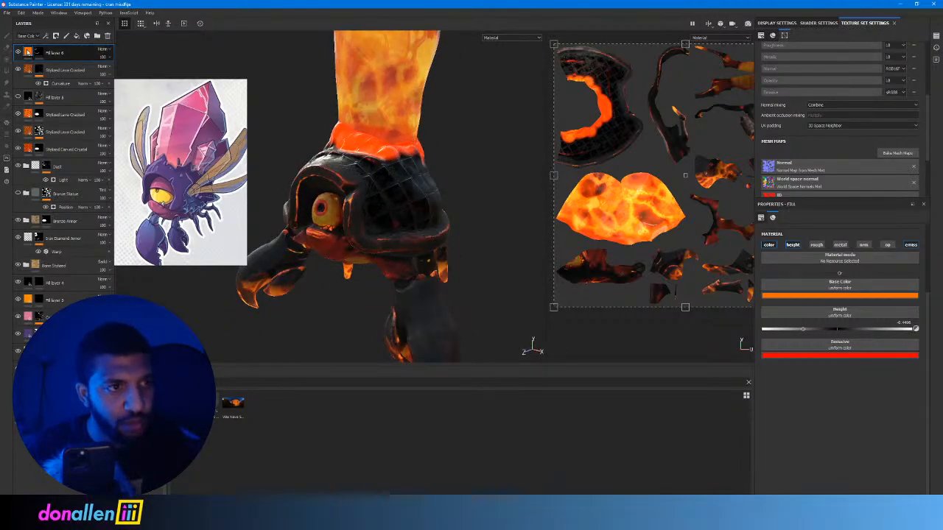
Duplicate the orange glow layer, turn off the copy's height channel, and try the copy without its color channel before restoring it.
{"action": "key", "text": "ctrl+d"}
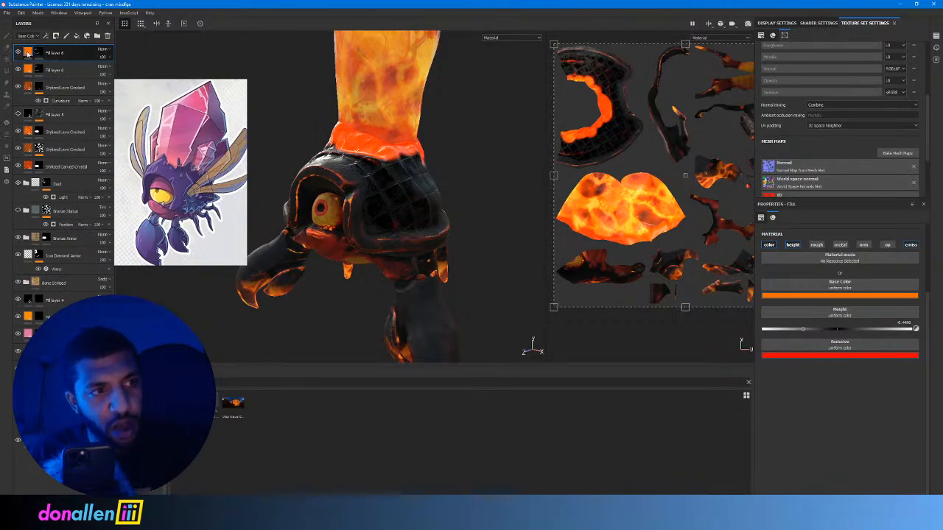
{"action": "left_click", "coordinate": [791, 245]}
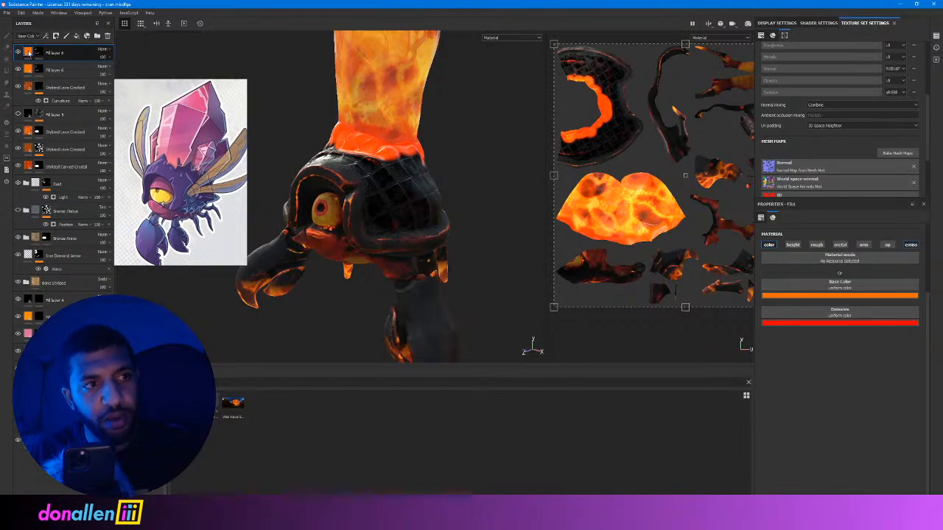
{"action": "mouse_move", "coordinate": [37, 53]}
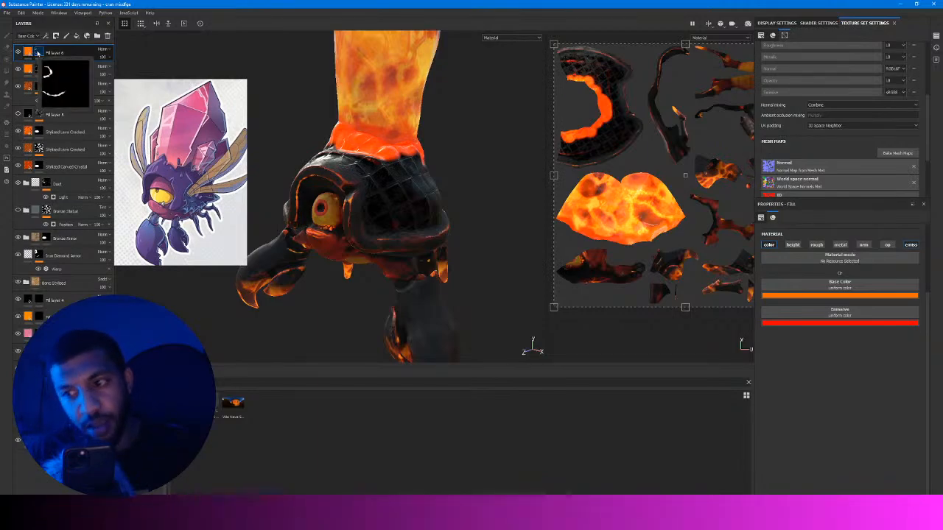
{"action": "left_click", "coordinate": [769, 245]}
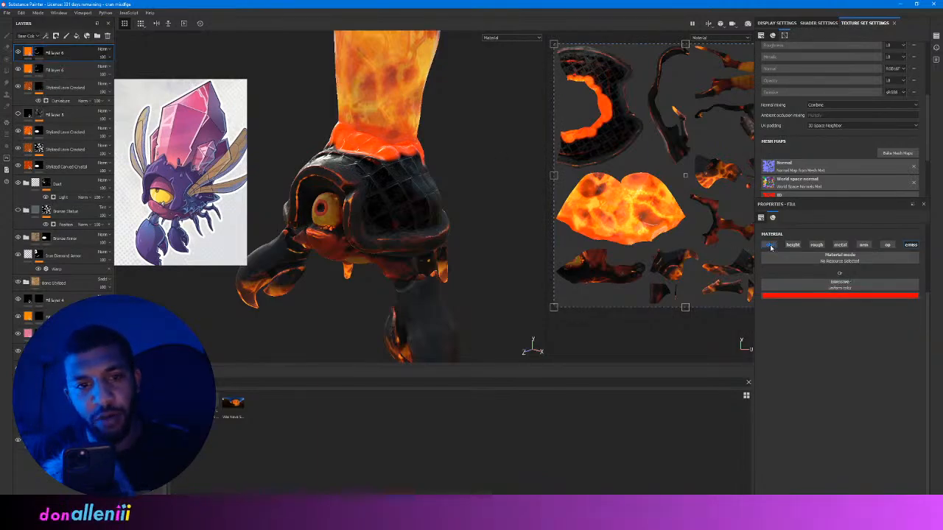
{"action": "left_click", "coordinate": [769, 246]}
{"action": "left_click", "coordinate": [769, 245]}
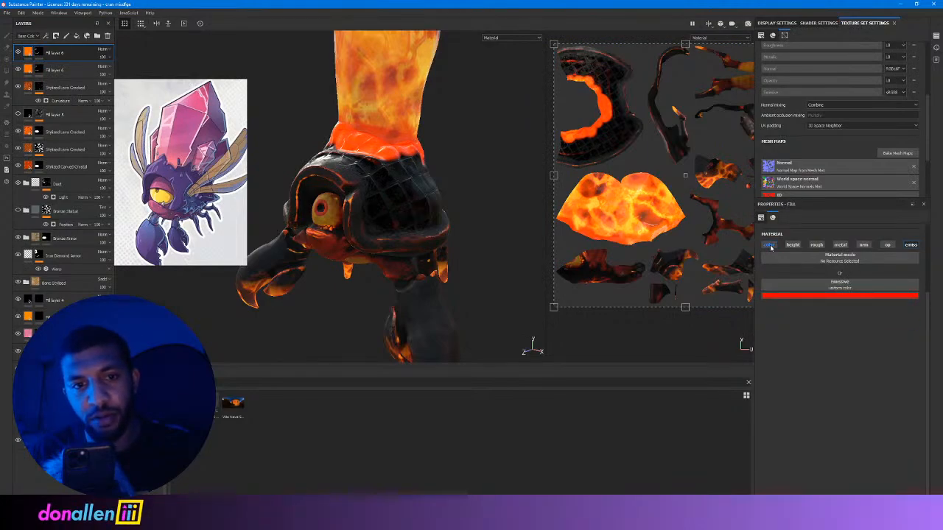
{"action": "left_click", "coordinate": [769, 245]}
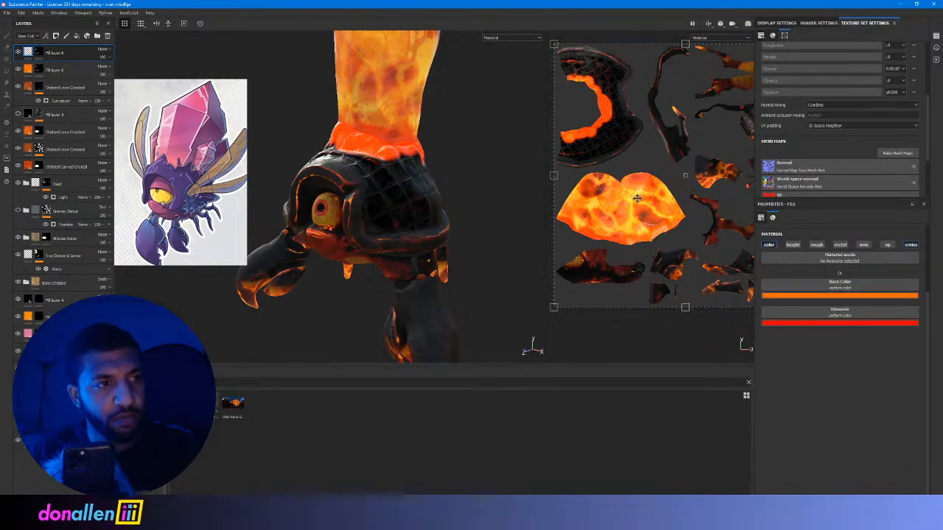
Add a filter to the duplicated glow layer's content and choose Blur for it.
{"action": "right_click", "coordinate": [28, 52]}
{"action": "left_click", "coordinate": [71, 249]}
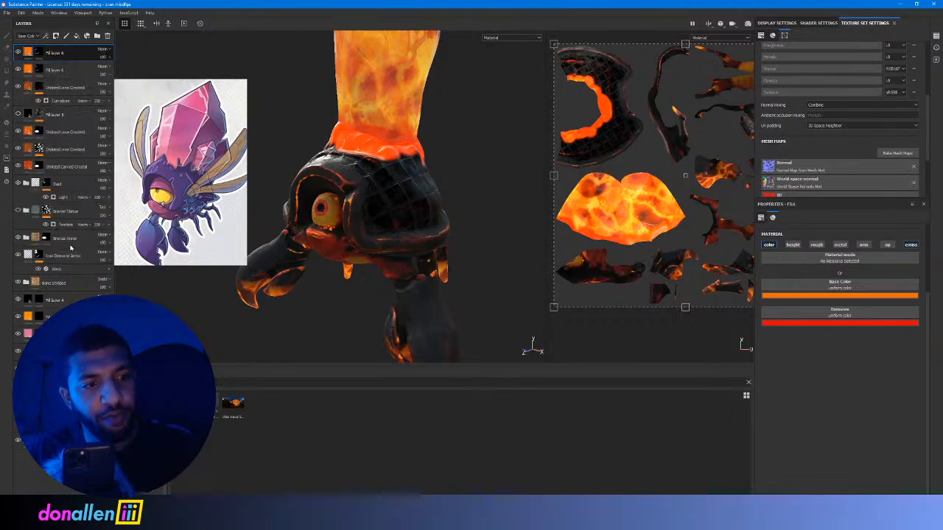
{"action": "left_click", "coordinate": [820, 242]}
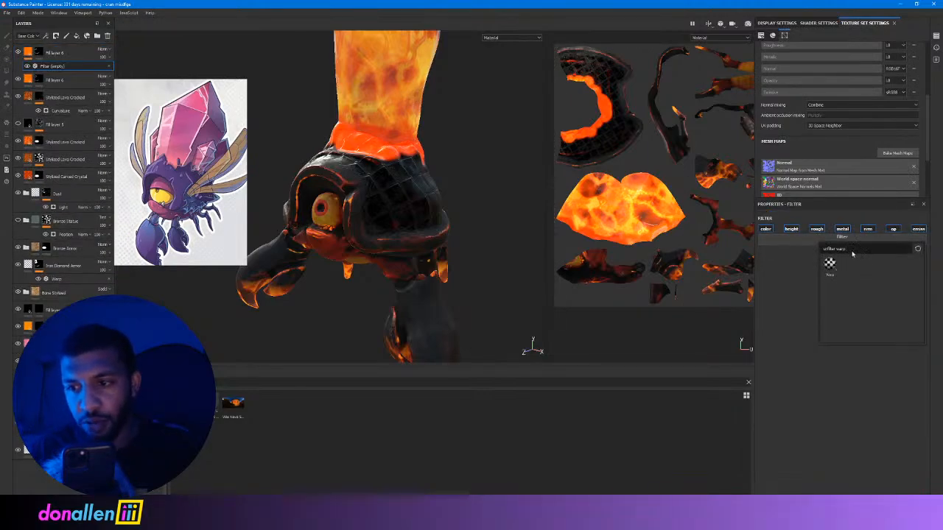
{"action": "key", "text": "BackSpace"}
{"action": "key", "text": "BackSpace"}
{"action": "key", "text": "BackSpace"}
{"action": "key", "text": "BackSpace"}
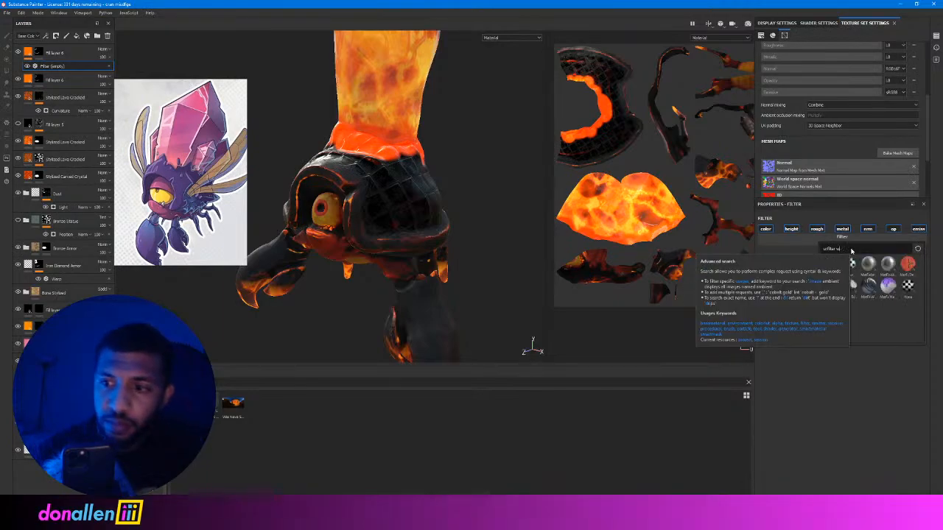
{"action": "type", "text": "blur"}
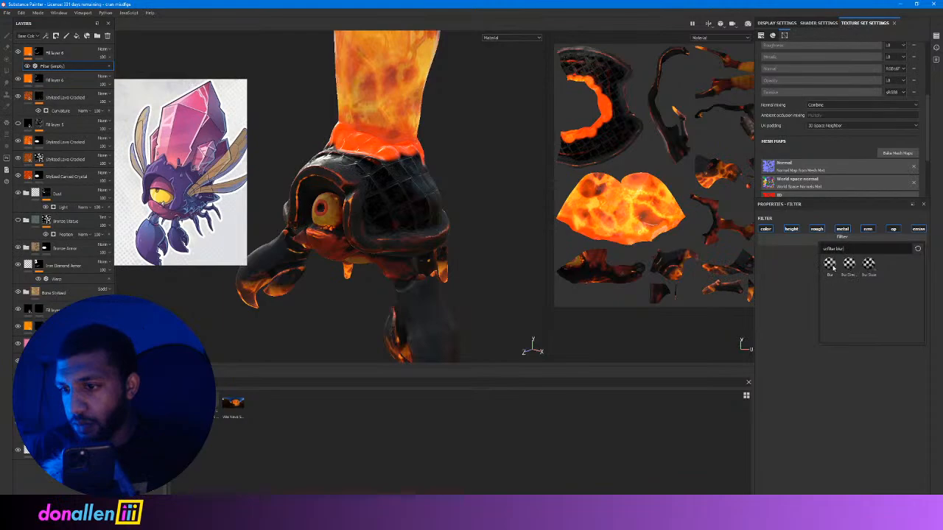
{"action": "left_click", "coordinate": [832, 265]}
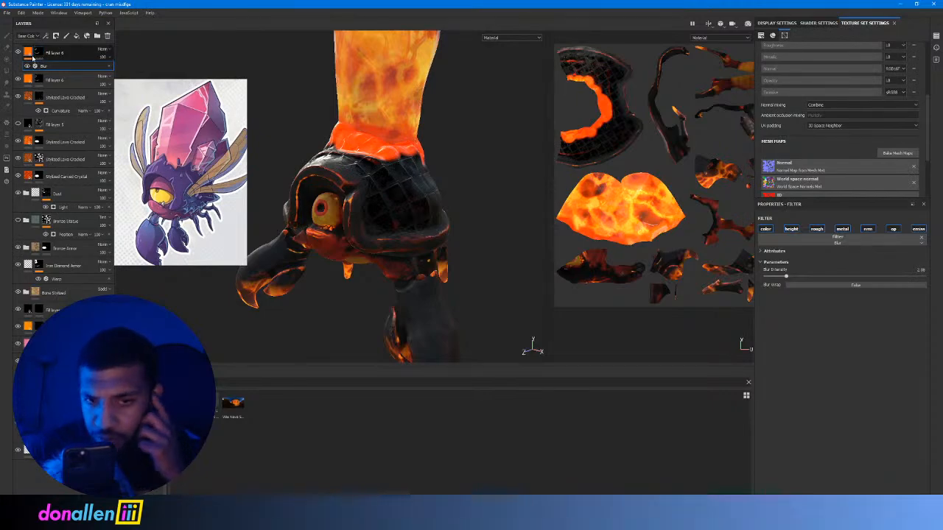
Hide the original orange glow layer and raise the copy's Blur Intensity to about 12.9 to check the glow's edge.
{"action": "left_click", "coordinate": [32, 54]}
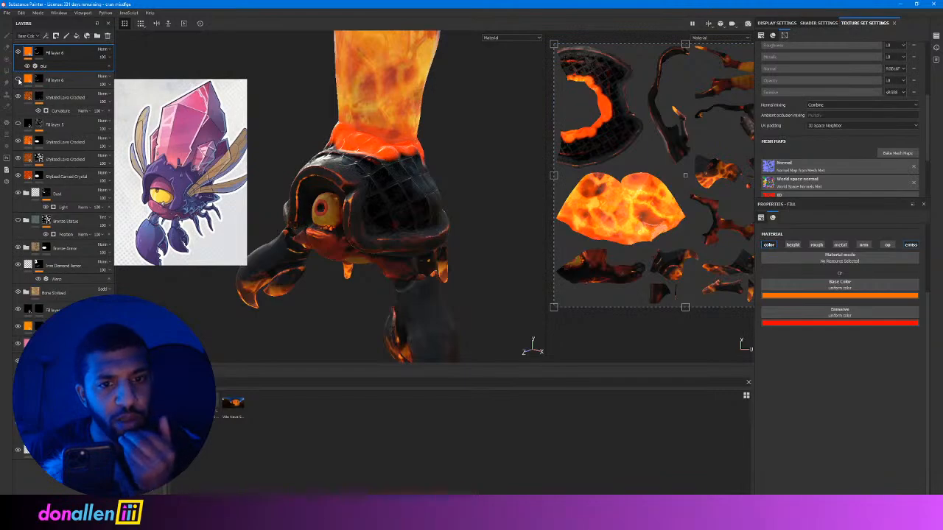
{"action": "left_click", "coordinate": [44, 66]}
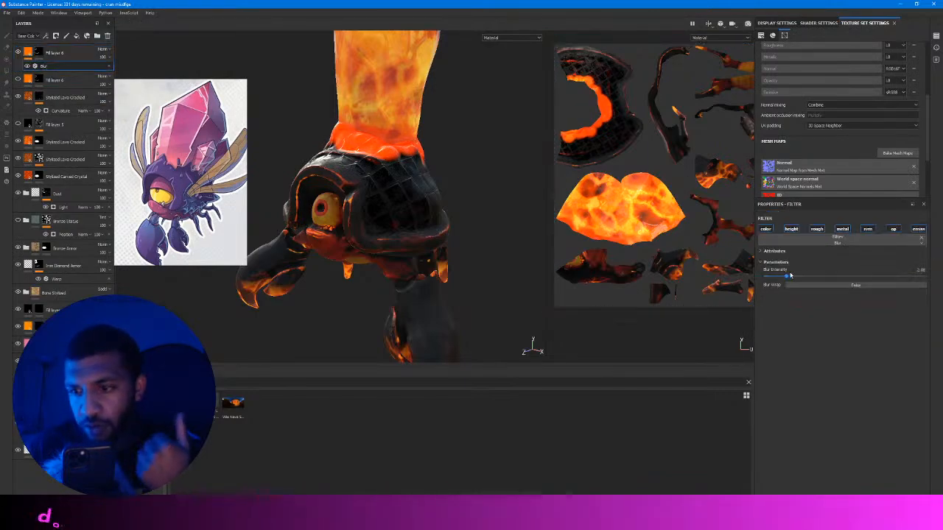
{"action": "left_click_drag", "start_coordinate": [894, 280], "coordinate": [895, 279]}
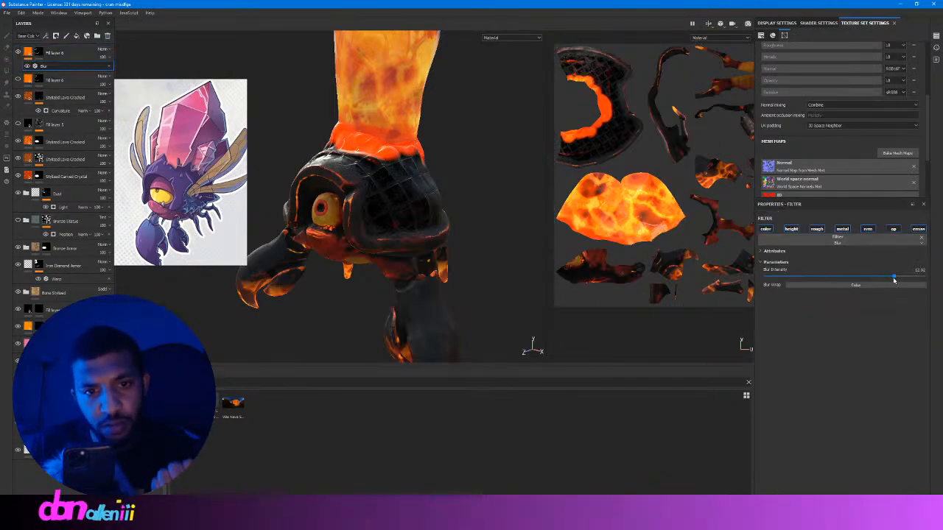
{"action": "right_click", "coordinate": [375, 146]}
{"action": "left_click", "coordinate": [378, 110]}
{"action": "left_click_drag", "start_coordinate": [428, 127], "coordinate": [398, 103], "text": "alt"}
{"action": "scroll", "coordinate": [359, 88], "scroll_direction": "up", "scroll_amount": 3}
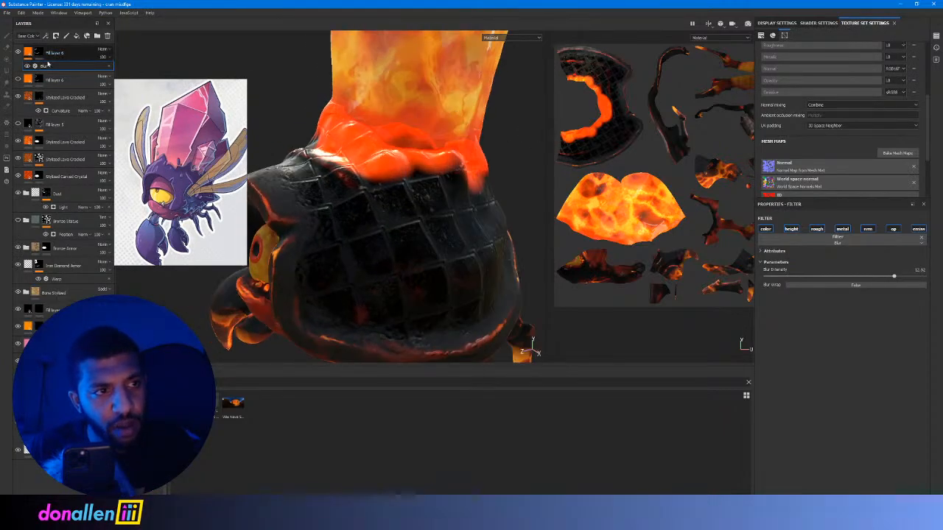
Remove the Blur filter from the duplicated glow layer's content.
{"action": "left_click_drag", "start_coordinate": [43, 66], "coordinate": [42, 53]}
{"action": "left_click", "coordinate": [42, 53]}
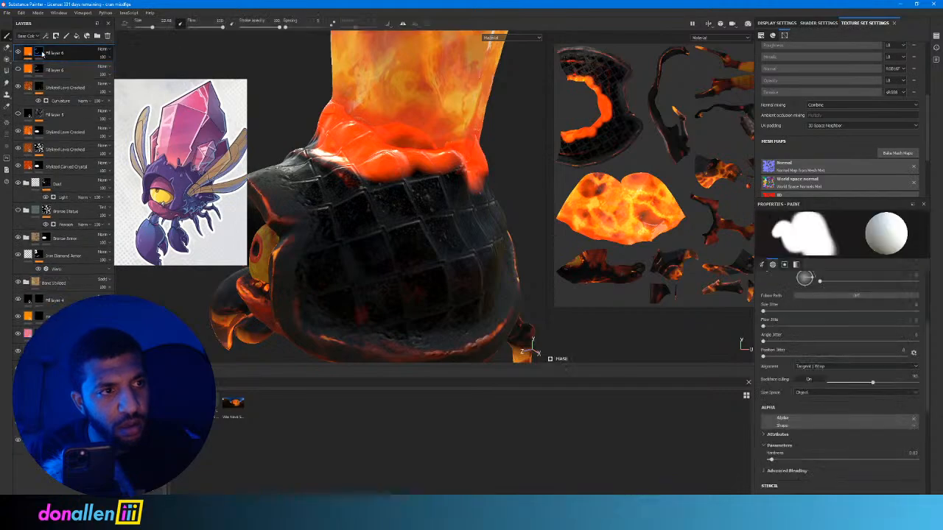
{"action": "left_click", "coordinate": [28, 53]}
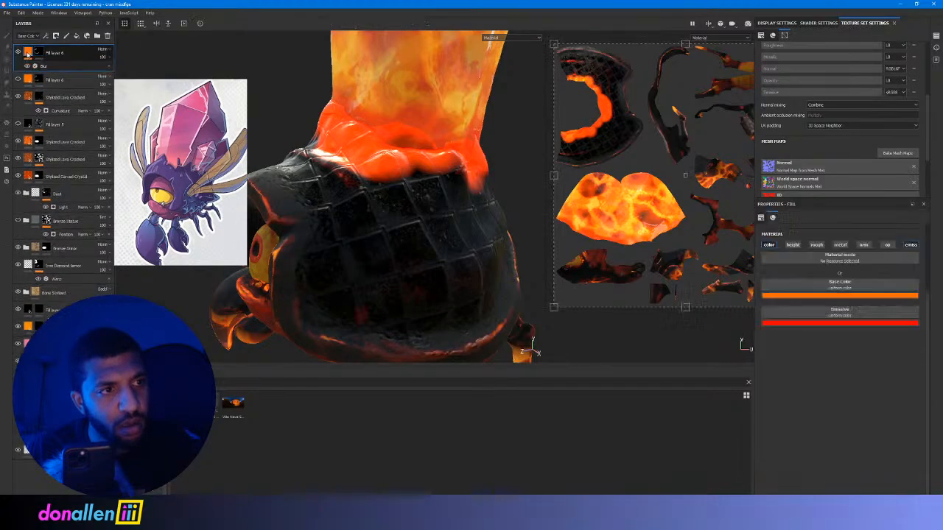
{"action": "left_click", "coordinate": [39, 53]}
{"action": "left_click", "coordinate": [27, 53]}
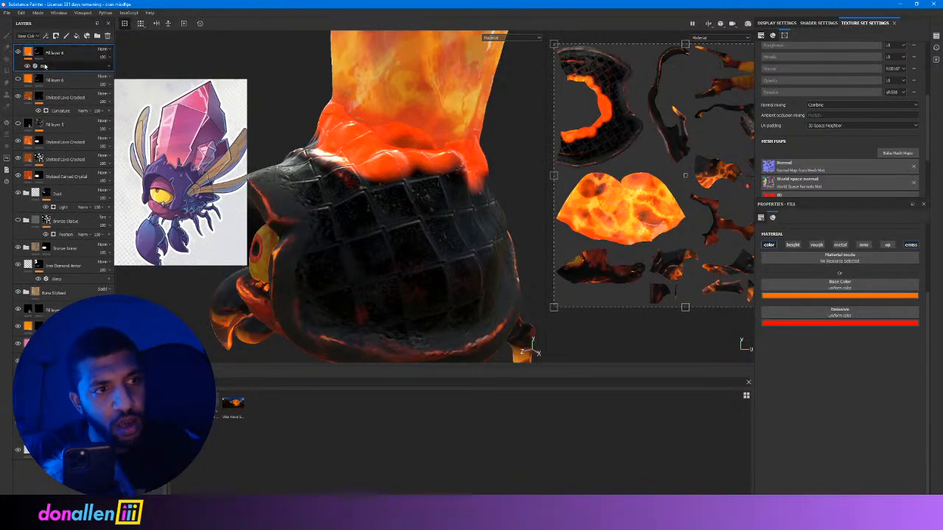
{"action": "left_click", "coordinate": [45, 68]}
{"action": "right_click", "coordinate": [45, 68]}
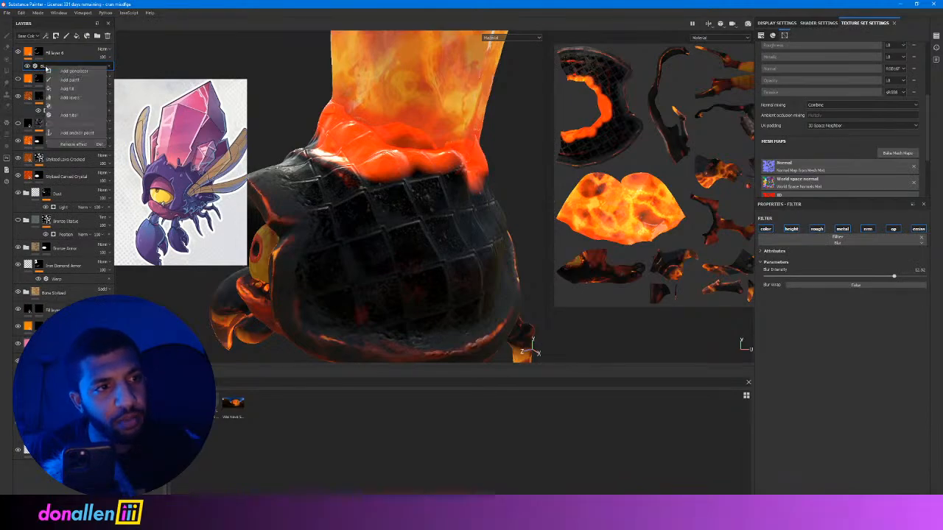
{"action": "left_click", "coordinate": [82, 145]}
Add a Blur filter to the duplicated glow layer's mask.
{"action": "left_click", "coordinate": [39, 53]}
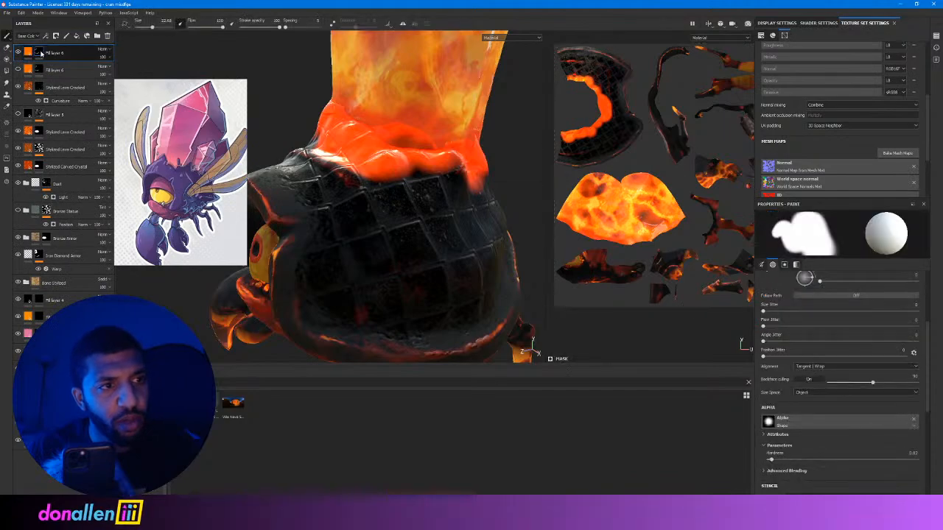
{"action": "right_click", "coordinate": [40, 53]}
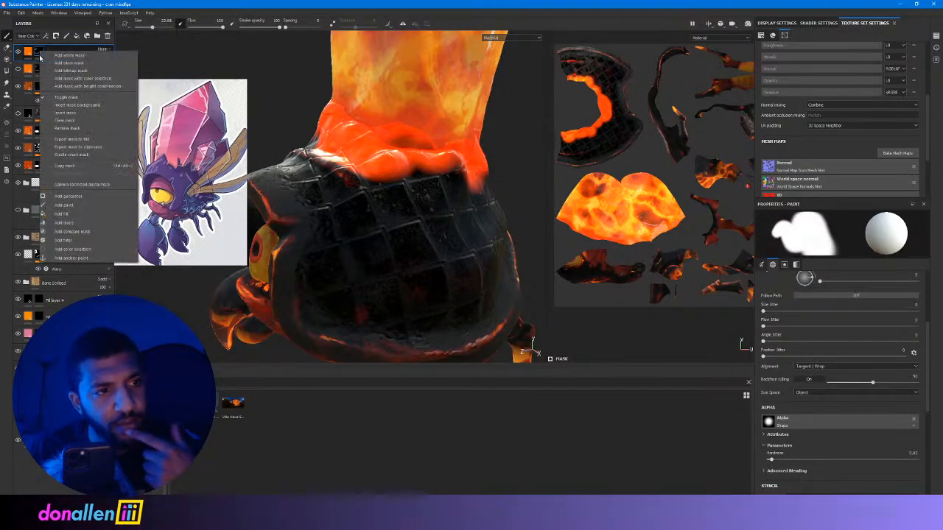
{"action": "left_click", "coordinate": [65, 240]}
{"action": "left_click", "coordinate": [824, 232]}
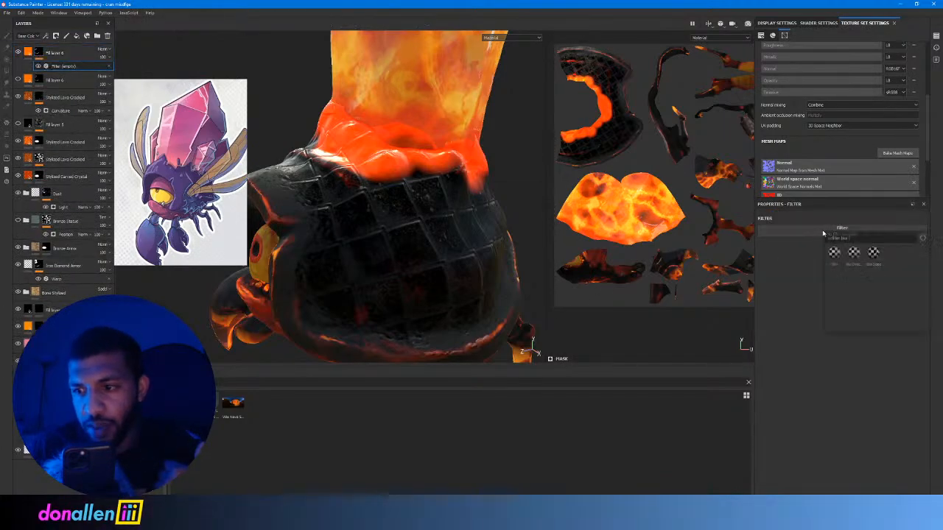
{"action": "left_click", "coordinate": [835, 255]}
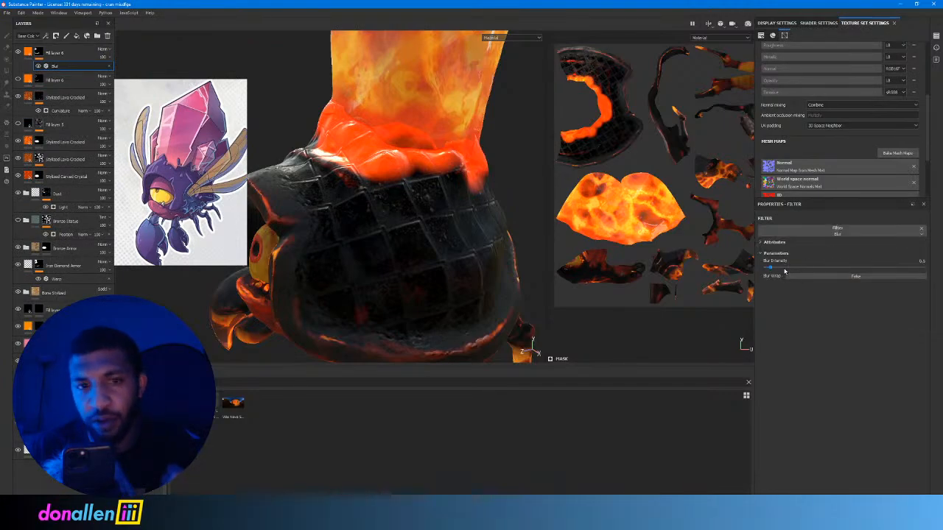
Raise the mask Blur Intensity to about 15.2 on the duplicated glow layer and show the original orange glow layer again.
{"action": "left_click_drag", "start_coordinate": [785, 272], "coordinate": [926, 272]}
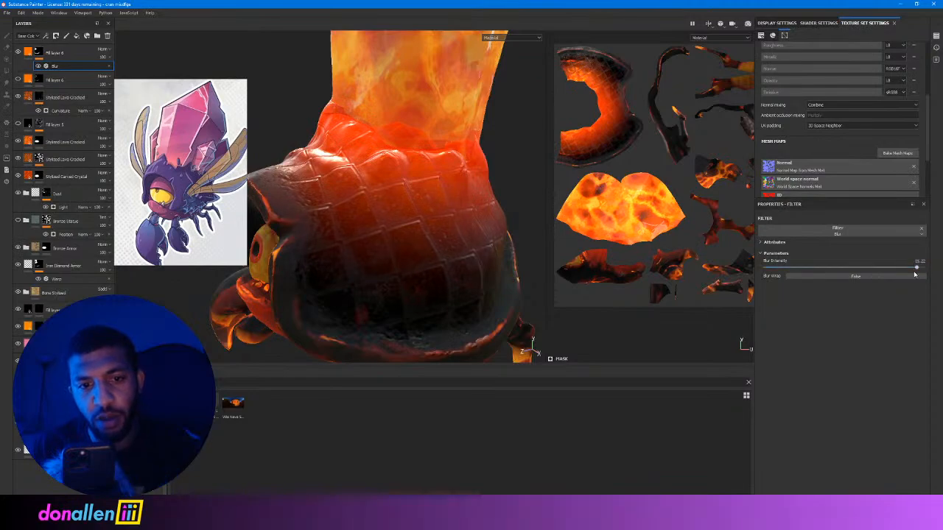
{"action": "right_click", "coordinate": [415, 212]}
{"action": "left_click_drag", "start_coordinate": [415, 213], "coordinate": [420, 167], "text": "alt"}
{"action": "right_click_drag", "start_coordinate": [412, 222], "coordinate": [424, 167], "text": "shift"}
{"action": "left_click", "coordinate": [19, 79]}
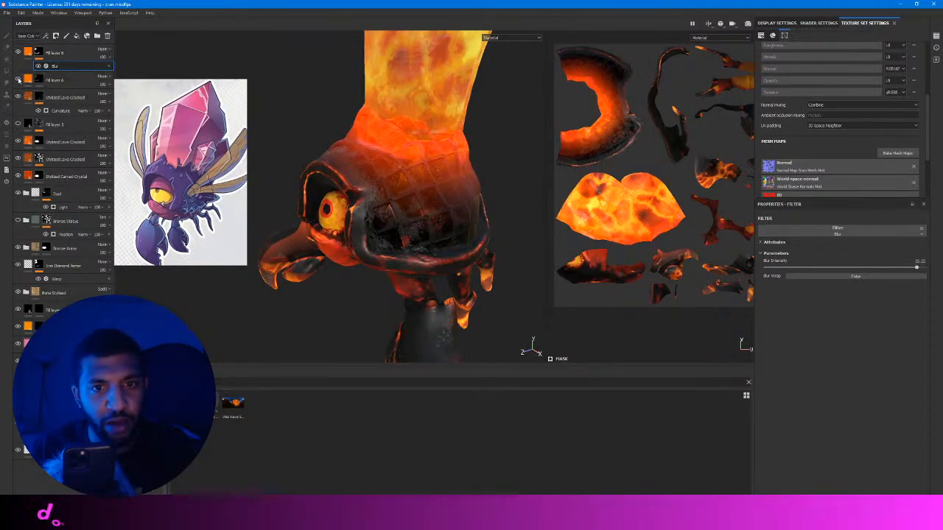
Examine the blurred glow across the crystal base, shell and face from several angles and under rotated lighting.
{"action": "left_click_drag", "start_coordinate": [386, 148], "coordinate": [138, 184], "text": "alt"}
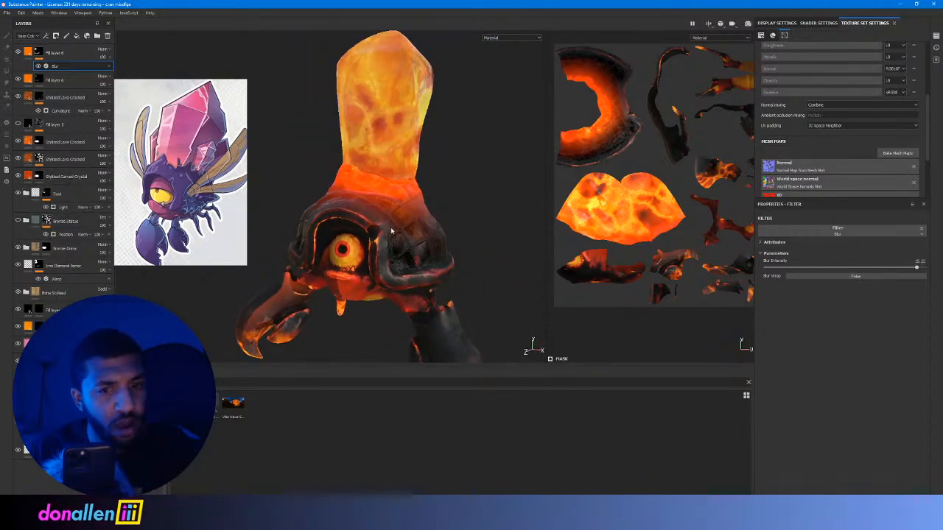
{"action": "left_click_drag", "start_coordinate": [442, 188], "coordinate": [442, 162], "text": "alt"}
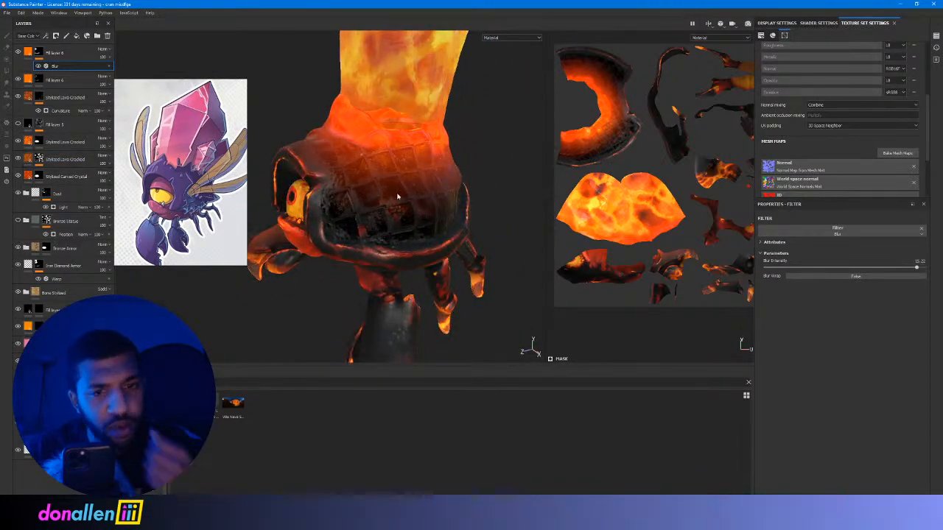
{"action": "left_click_drag", "start_coordinate": [391, 200], "coordinate": [478, 193], "text": "alt"}
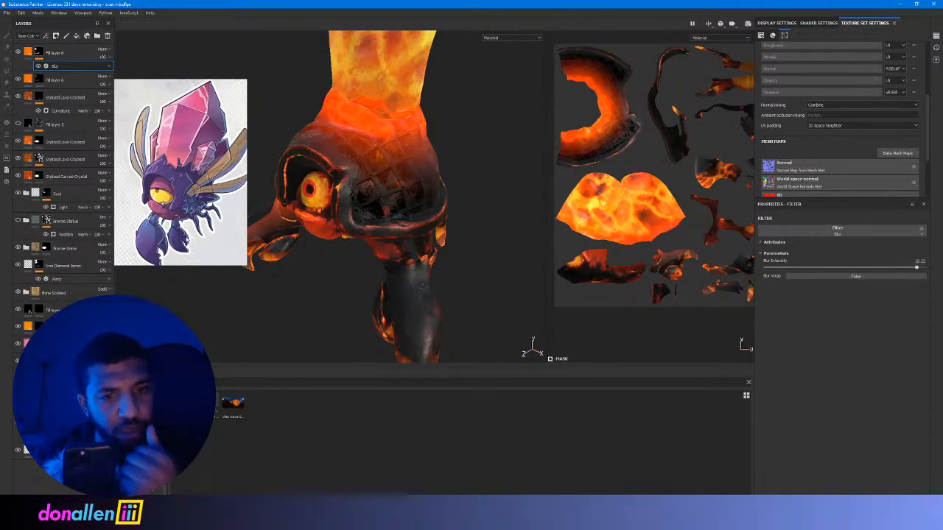
{"action": "left_click_drag", "start_coordinate": [424, 169], "coordinate": [473, 179], "text": "alt"}
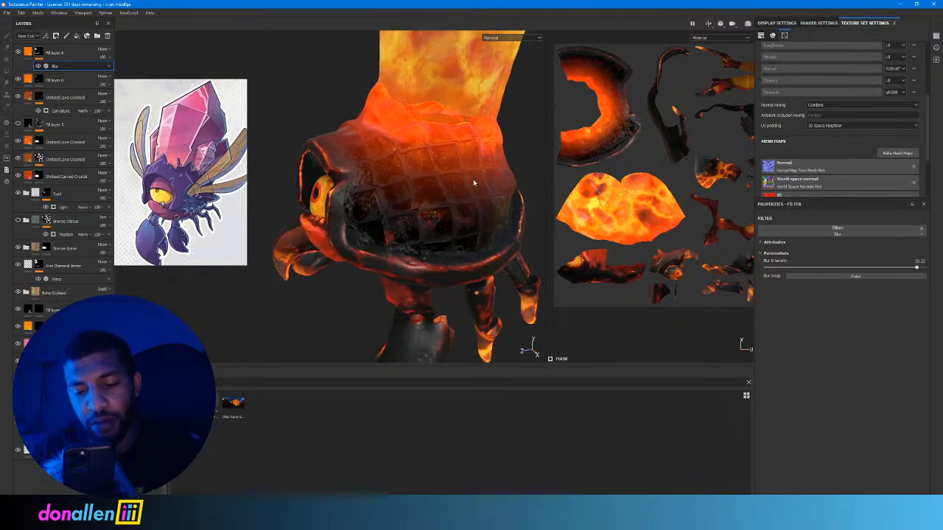
{"action": "right_click_drag", "start_coordinate": [473, 179], "coordinate": [430, 179], "text": "shift"}
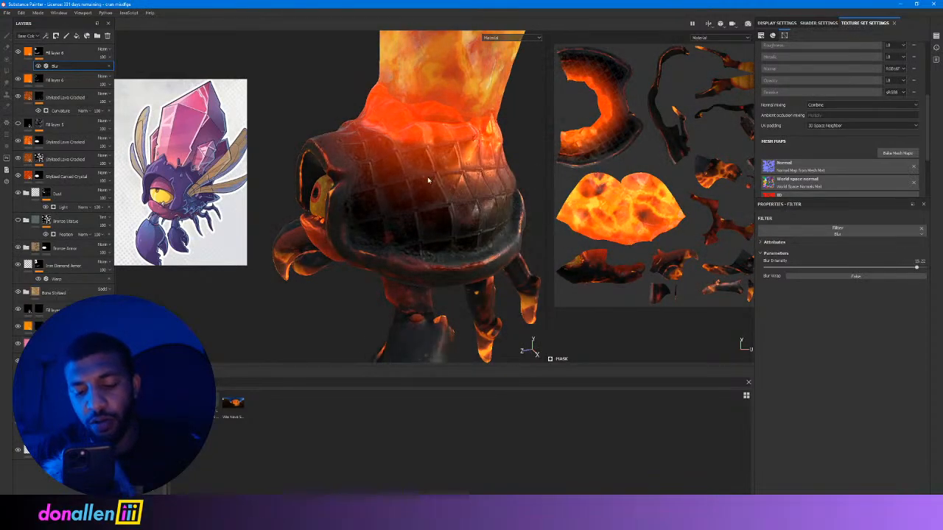
{"action": "left_click_drag", "start_coordinate": [430, 179], "coordinate": [479, 177], "text": "alt"}
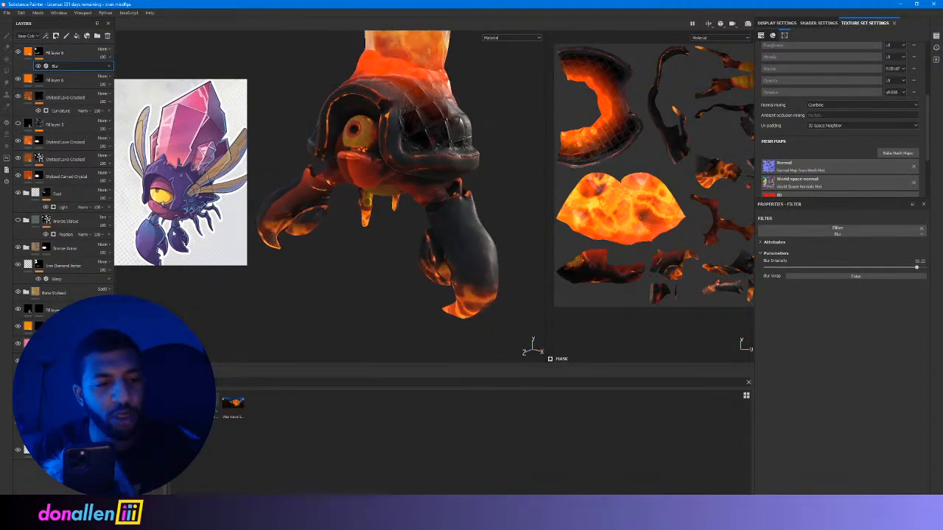
{"action": "left_click", "coordinate": [19, 292]}
{"action": "left_click", "coordinate": [19, 293]}
{"action": "left_click_drag", "start_coordinate": [368, 199], "coordinate": [359, 183], "text": "alt"}
{"action": "scroll", "coordinate": [360, 183], "scroll_direction": "up", "scroll_amount": 3}
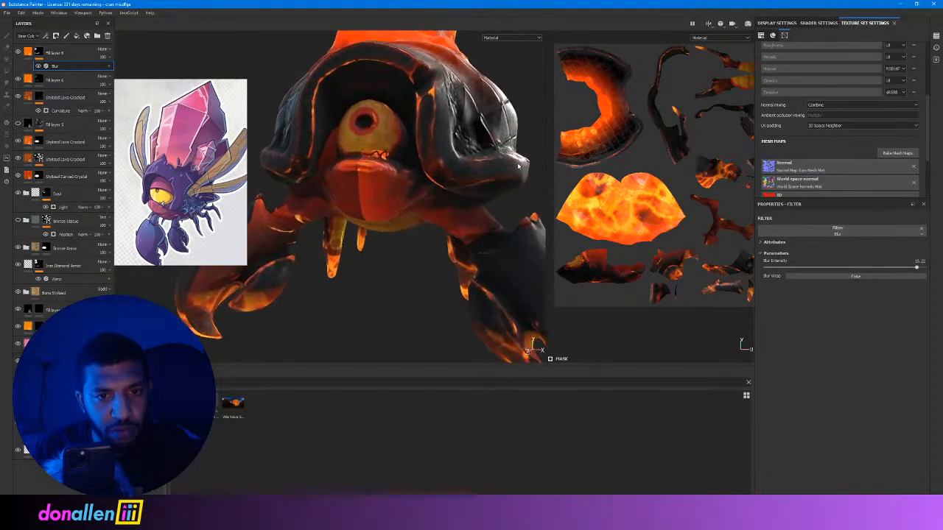
{"action": "left_click_drag", "start_coordinate": [324, 156], "coordinate": [335, 151], "text": "alt"}
Toggle the original and blurred orange glow layers off and on to compare their effect on the mouth.
{"action": "left_click", "coordinate": [18, 80]}
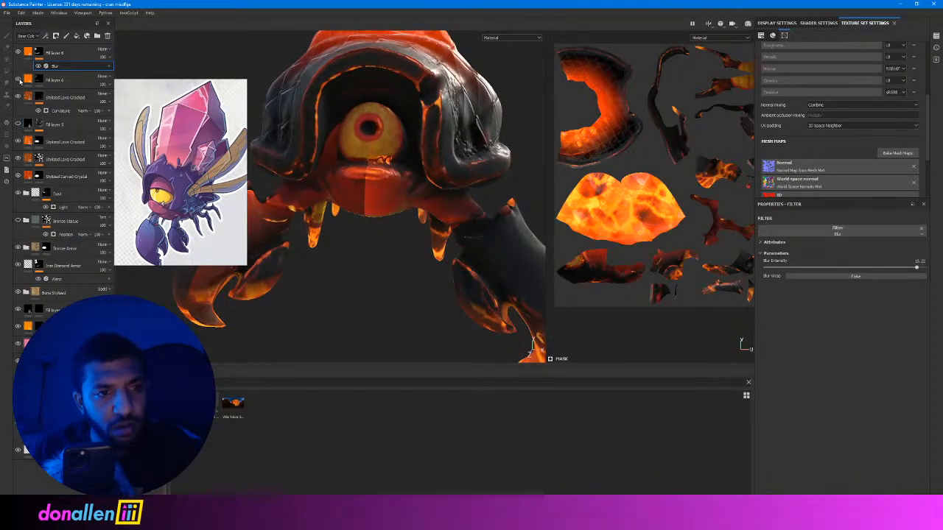
{"action": "left_click", "coordinate": [18, 79]}
{"action": "left_click", "coordinate": [19, 53]}
{"action": "left_click", "coordinate": [19, 53]}
{"action": "left_click", "coordinate": [18, 52]}
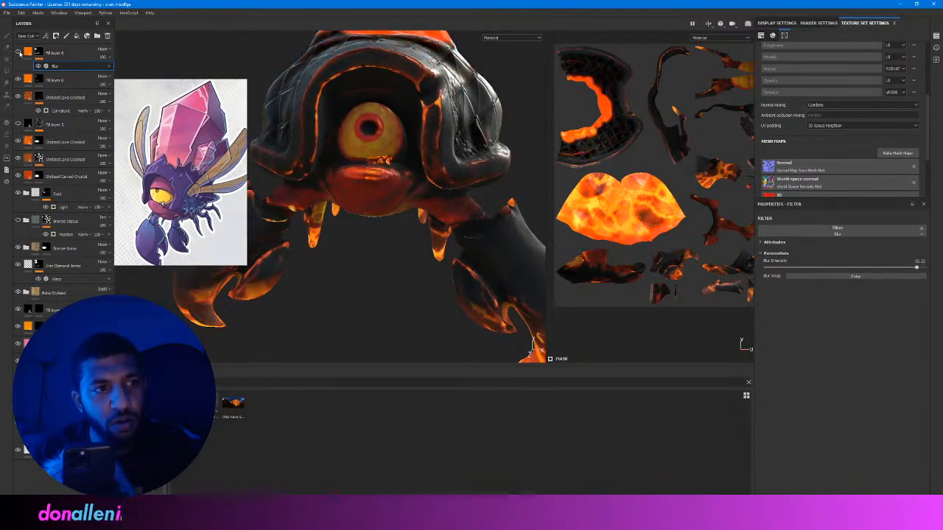
{"action": "left_click", "coordinate": [19, 52]}
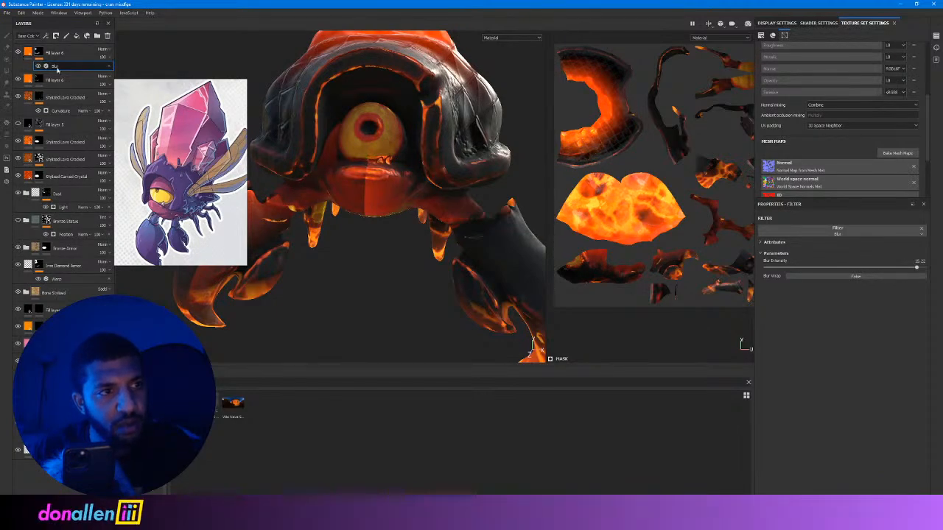
Set the mask Blur Intensity to about 12 while checking the glow's falloff on the shell.
{"action": "left_click_drag", "start_coordinate": [908, 269], "coordinate": [794, 267]}
{"action": "left_click_drag", "start_coordinate": [484, 131], "coordinate": [366, 171], "text": "alt"}
{"action": "left_click_drag", "start_coordinate": [829, 270], "coordinate": [882, 273]}
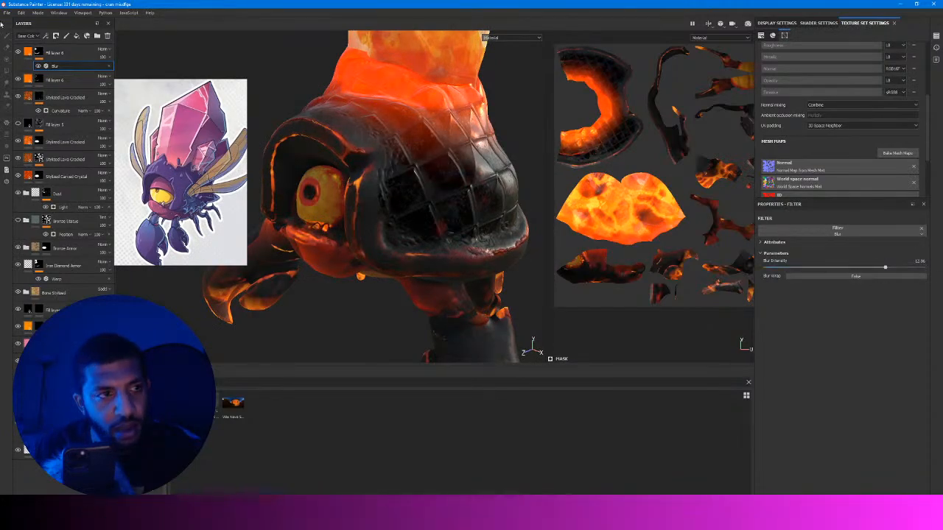
Group the blurred glow layer into its own folder and add a black mask to that folder.
{"action": "left_click", "coordinate": [27, 52]}
{"action": "right_click", "coordinate": [27, 51]}
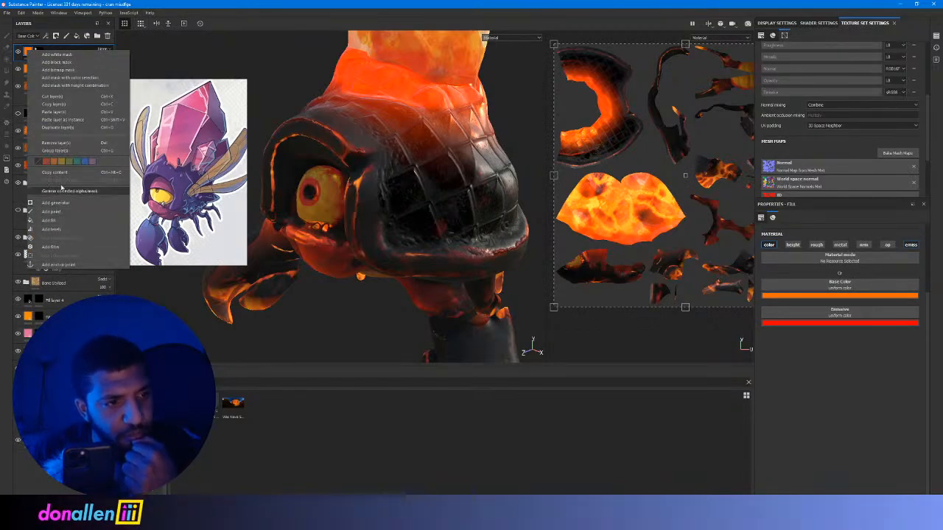
{"action": "left_click", "coordinate": [55, 151]}
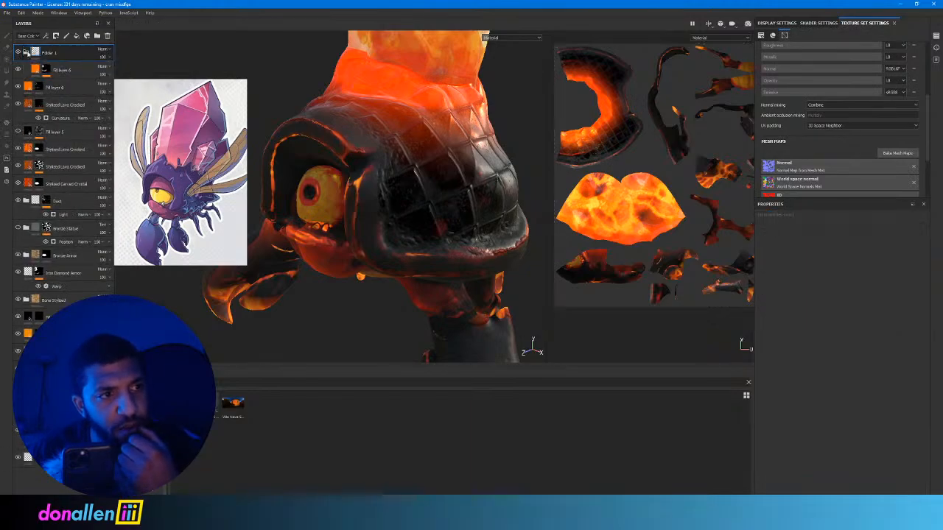
{"action": "left_click", "coordinate": [26, 52]}
{"action": "right_click", "coordinate": [30, 51]}
{"action": "left_click", "coordinate": [76, 64]}
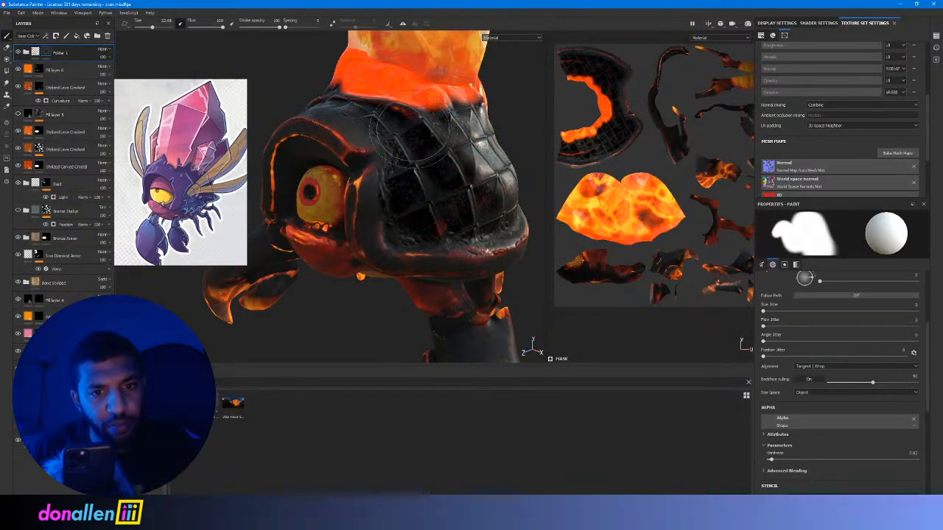
Toggle the original glow, Fill layer 5 and upper Stylized Lava Cracked layers to examine their effect on the face.
{"action": "left_click_drag", "start_coordinate": [409, 133], "coordinate": [377, 191], "text": "alt"}
{"action": "left_click", "coordinate": [19, 69]}
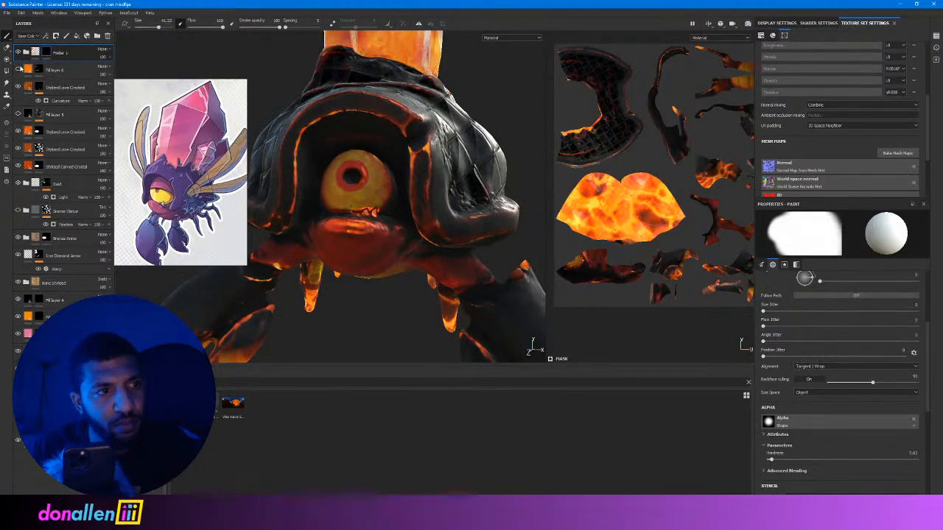
{"action": "left_click", "coordinate": [19, 69]}
{"action": "left_click", "coordinate": [18, 114]}
{"action": "left_click", "coordinate": [19, 114]}
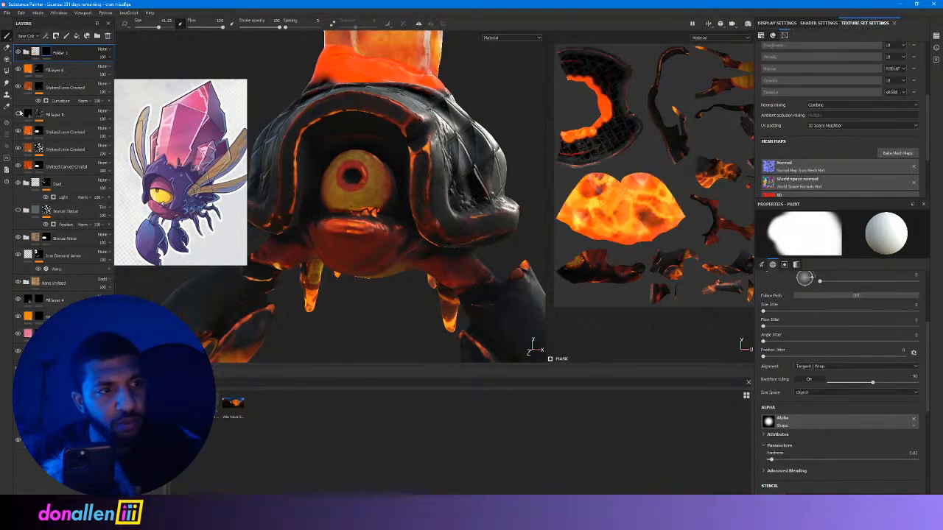
{"action": "left_click", "coordinate": [18, 87]}
{"action": "left_click", "coordinate": [18, 87]}
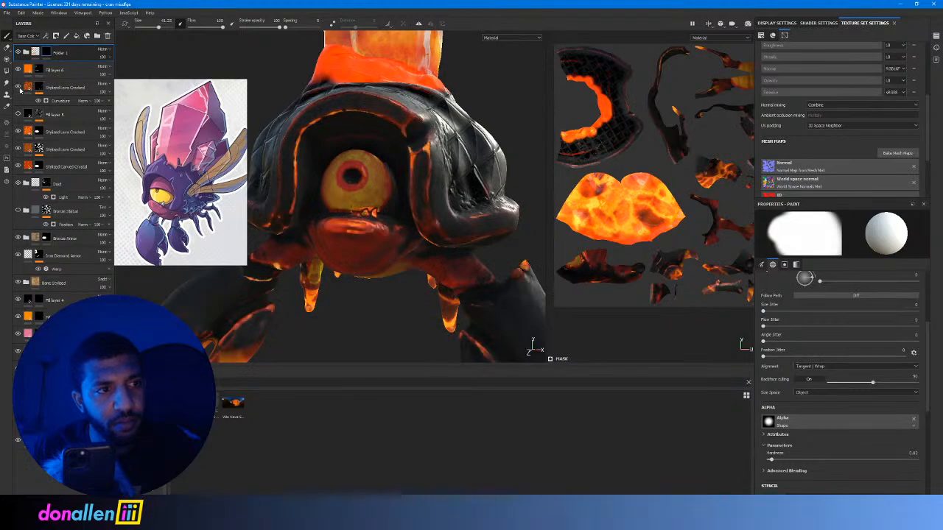
{"action": "left_click", "coordinate": [19, 87]}
{"action": "left_click", "coordinate": [18, 87]}
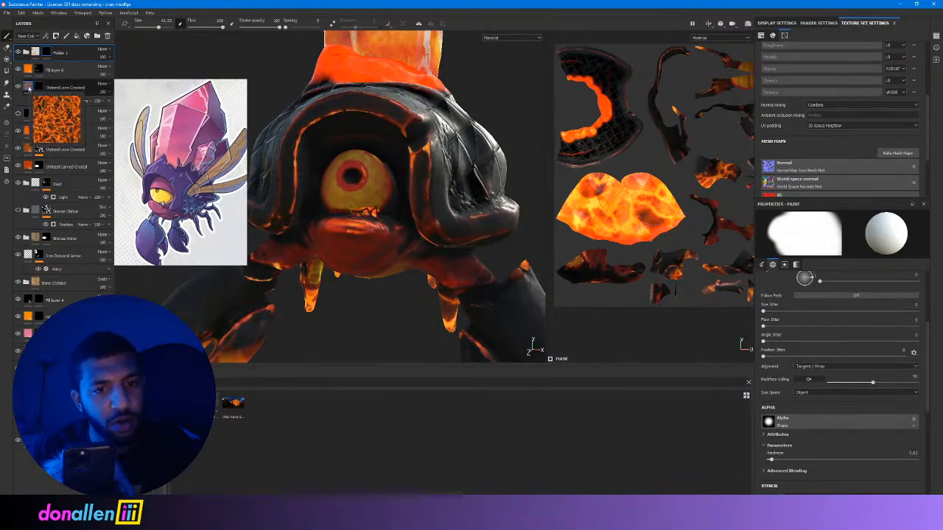
Group the curvature-masked Stylized Lava Cracked layer into a folder and add a white mask to that folder.
{"action": "right_click", "coordinate": [28, 86]}
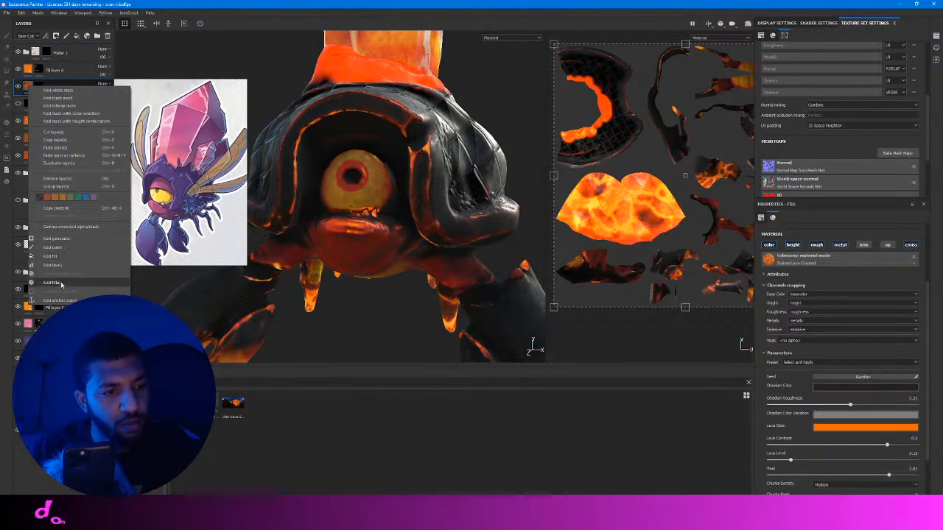
{"action": "left_click", "coordinate": [73, 186]}
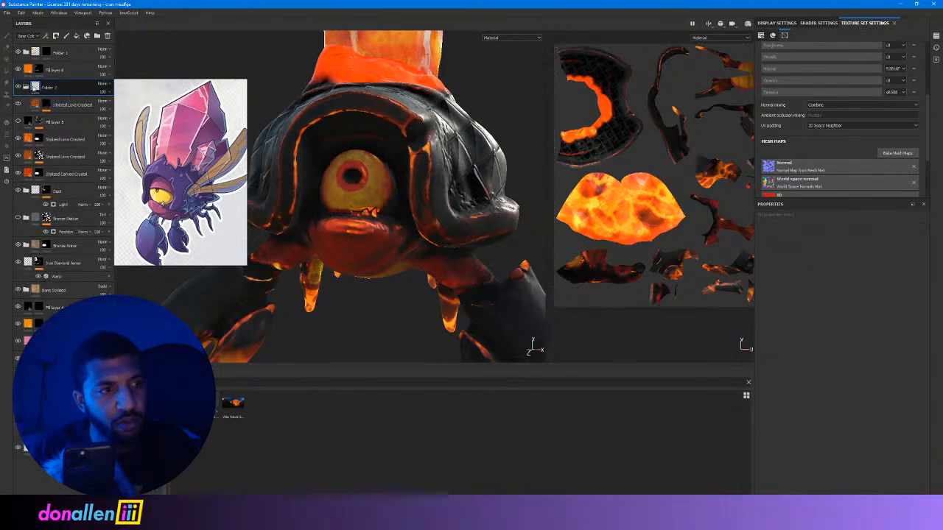
{"action": "right_click", "coordinate": [33, 87]}
{"action": "left_click", "coordinate": [66, 96]}
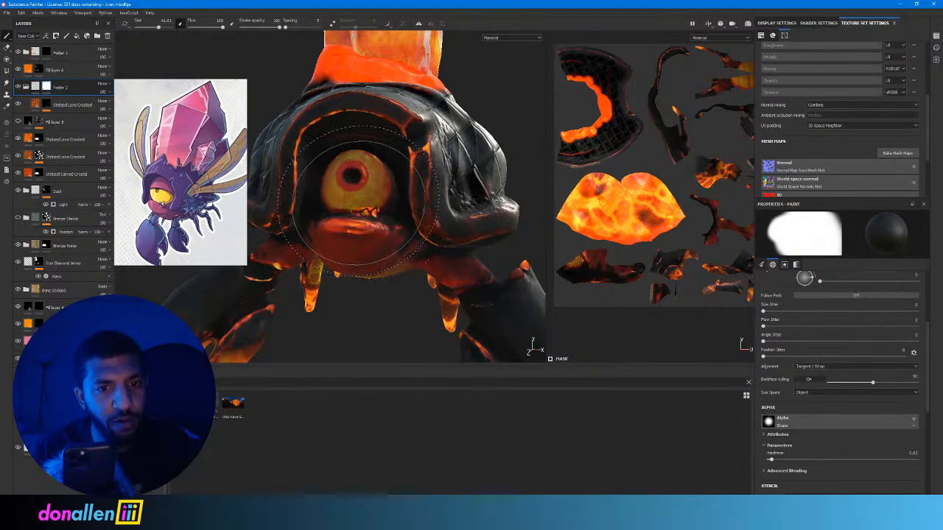
Select the black mask of the blurred glow folder and size the paint brush to about 28 over the shell.
{"action": "right_click_drag", "start_coordinate": [358, 207], "coordinate": [313, 207], "text": "ctrl"}
{"action": "mouse_move", "coordinate": [359, 220]}
{"action": "left_mouse_down", "text": "alt"}
{"action": "mouse_move", "coordinate": [360, 244]}
{"action": "mouse_move", "coordinate": [302, 258]}
{"action": "left_mouse_up", "text": "alt"}
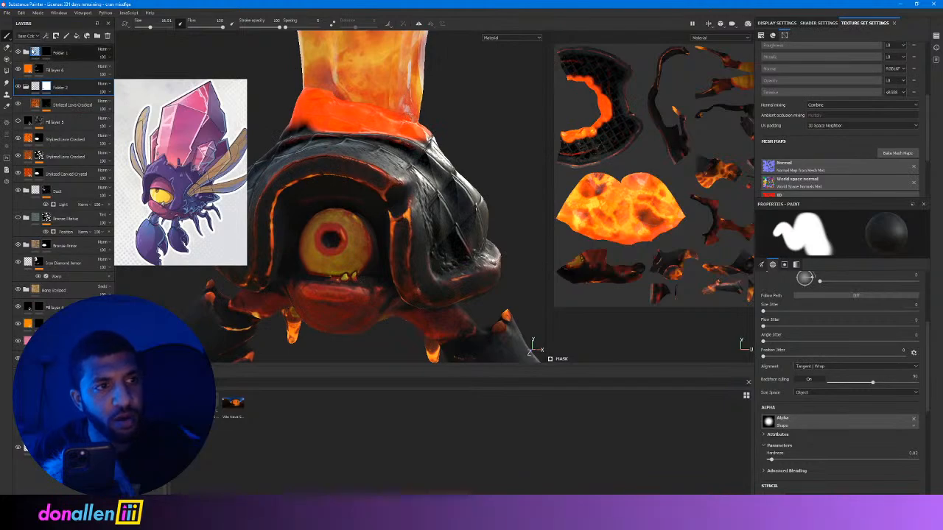
{"action": "left_click", "coordinate": [49, 53]}
{"action": "left_click_drag", "start_coordinate": [479, 193], "coordinate": [416, 201], "text": "alt"}
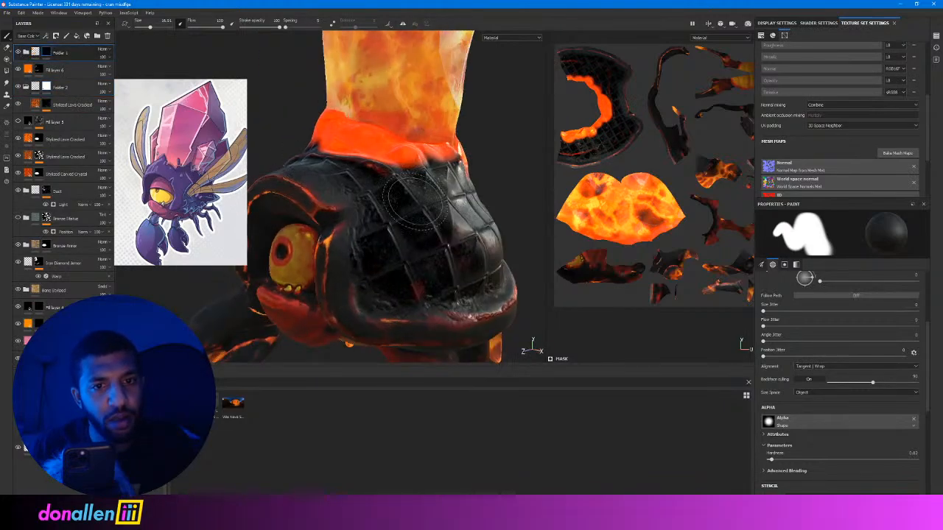
{"action": "right_click_drag", "start_coordinate": [416, 201], "coordinate": [439, 202], "text": "ctrl"}
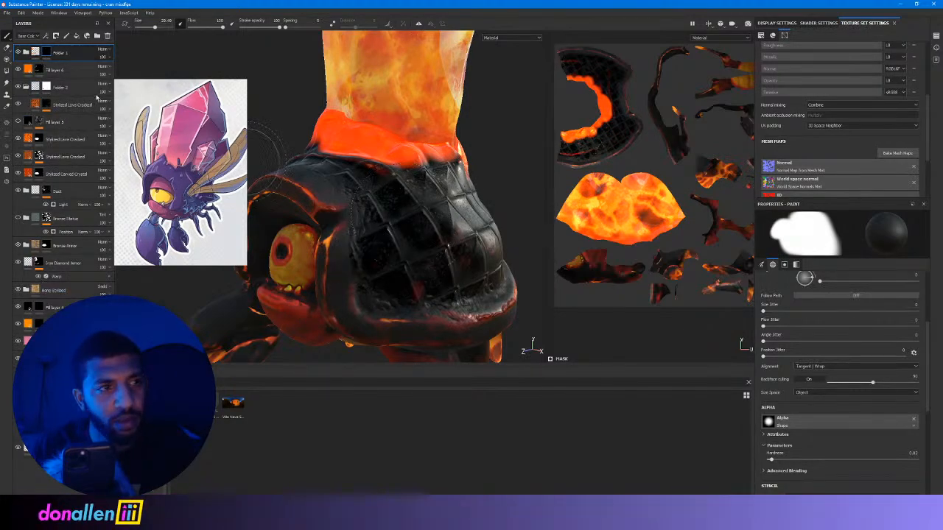
Try an enlarged soft eraser on the glow folder's mask over the shell, inspect the folder's layer and return to the paint brush.
{"action": "key", "text": "e"}
{"action": "right_click", "coordinate": [393, 198]}
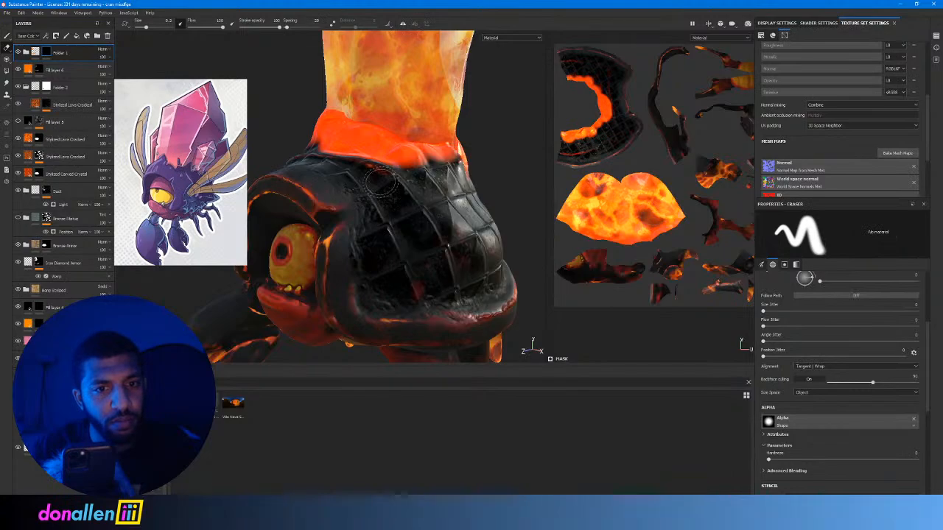
{"action": "right_click_drag", "start_coordinate": [382, 182], "coordinate": [389, 186], "text": "ctrl"}
{"action": "left_click", "coordinate": [26, 52]}
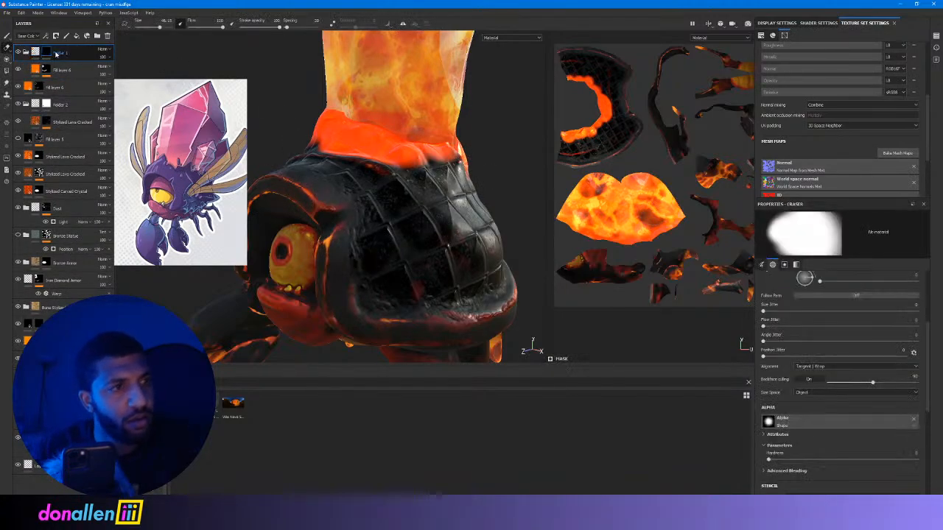
{"action": "key", "text": "p"}
{"action": "left_click_drag", "start_coordinate": [410, 195], "coordinate": [276, 206], "text": "alt"}
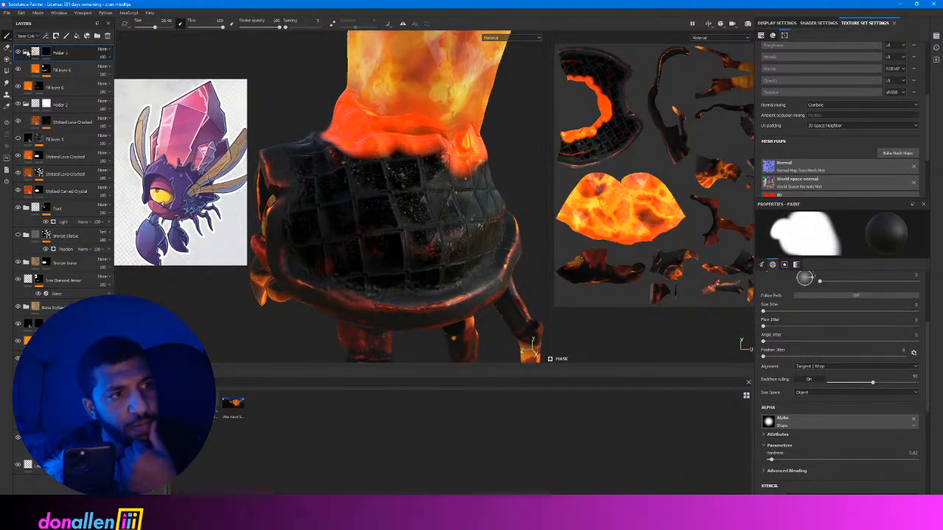
Hide the original orange glow layer and expand Folder 1 to check the blurred glow on its own.
{"action": "left_click", "coordinate": [25, 53]}
{"action": "left_click", "coordinate": [19, 70]}
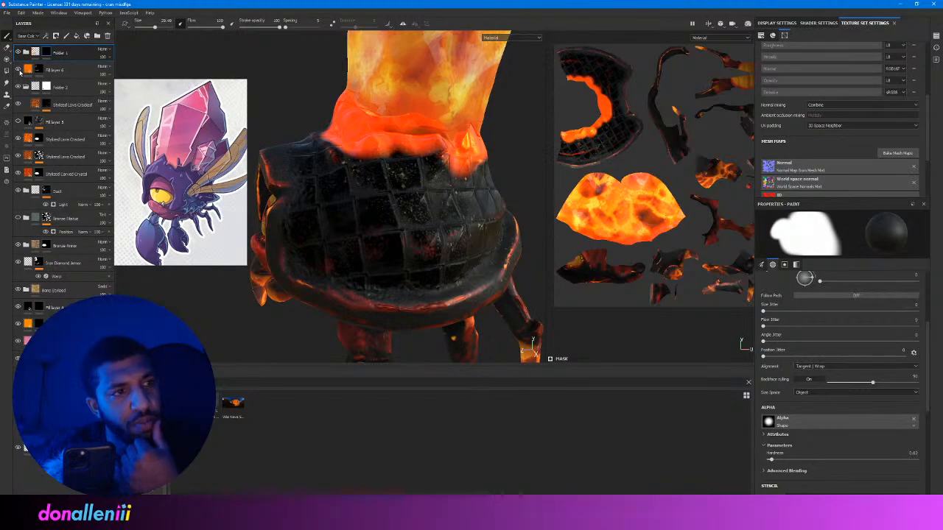
{"action": "left_click", "coordinate": [18, 53]}
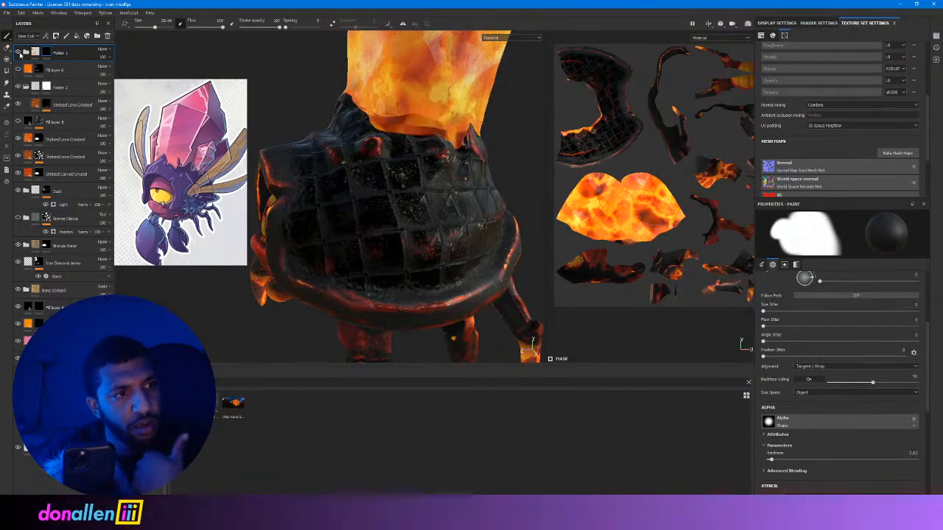
{"action": "left_click", "coordinate": [25, 52]}
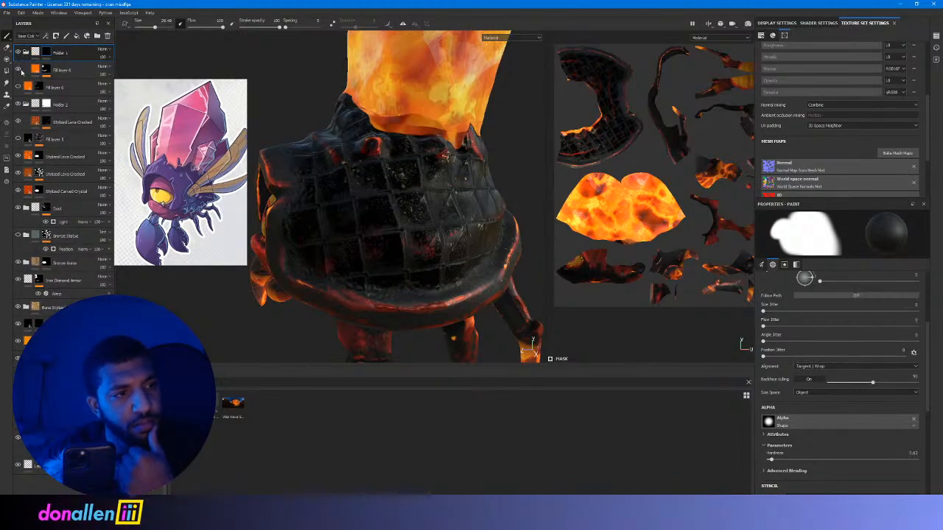
Remove Folder 1's existing mask, collapse the folder and give it a fresh black mask.
{"action": "left_click", "coordinate": [44, 70]}
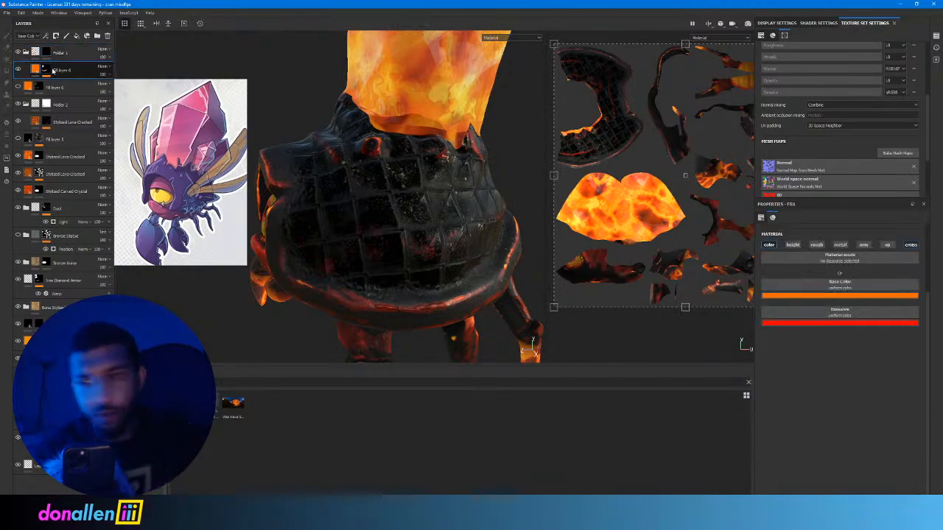
{"action": "left_click", "coordinate": [48, 53]}
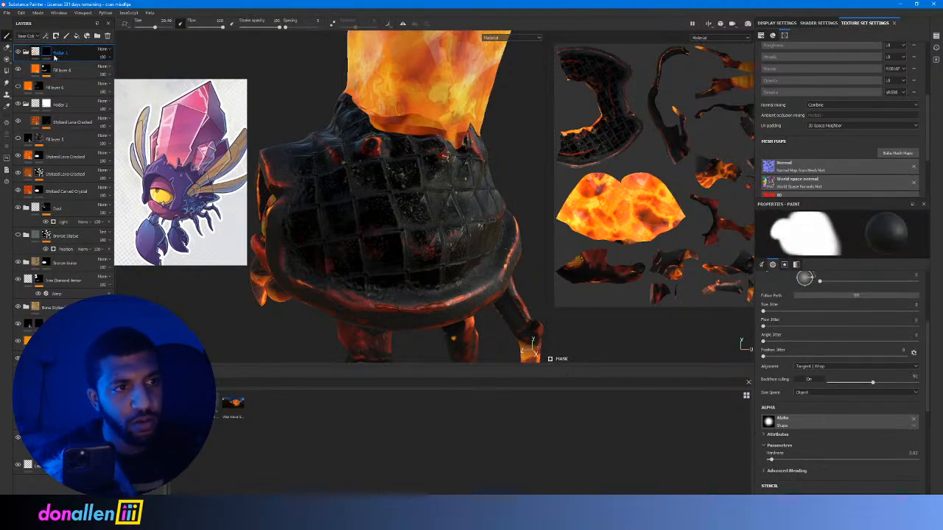
{"action": "right_click", "coordinate": [50, 53]}
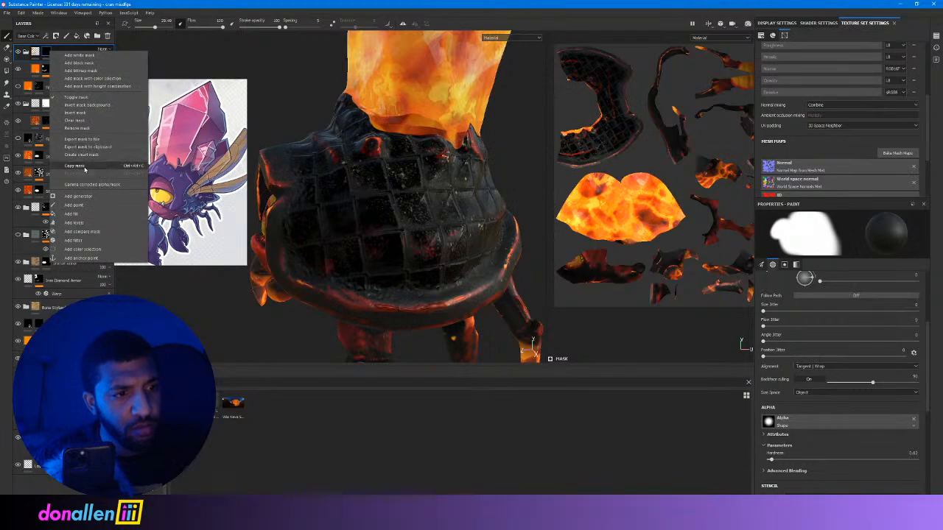
{"action": "left_click", "coordinate": [85, 130]}
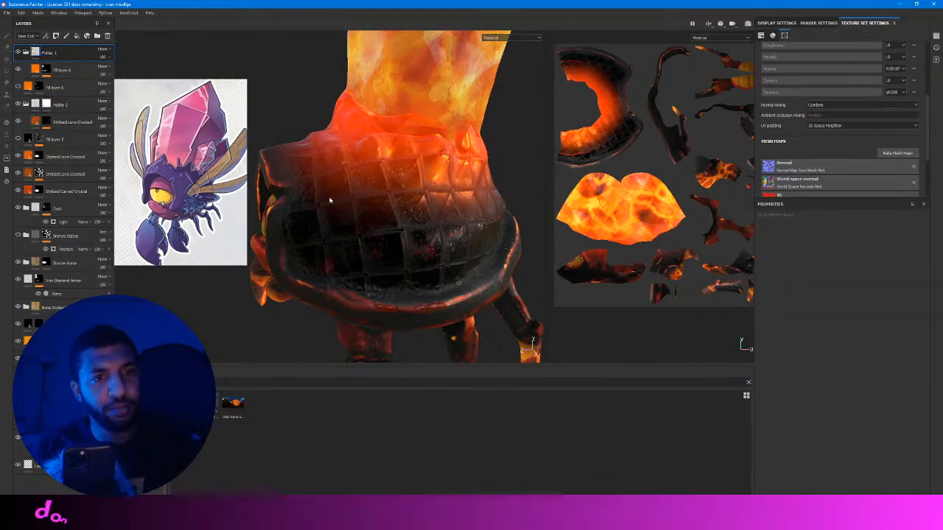
{"action": "mouse_move", "coordinate": [330, 200]}
{"action": "left_mouse_down", "text": "alt"}
{"action": "mouse_move", "coordinate": [414, 158]}
{"action": "mouse_move", "coordinate": [465, 164]}
{"action": "left_mouse_up", "text": "alt"}
{"action": "left_click", "coordinate": [26, 52]}
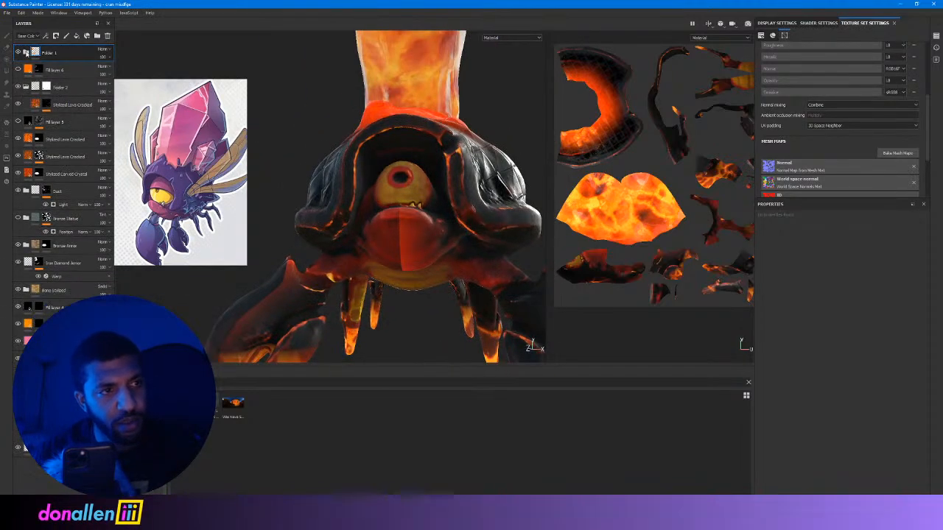
{"action": "right_click", "coordinate": [26, 53]}
{"action": "left_click", "coordinate": [55, 64]}
Enlarge the brush to about 56 and paint Folder 1's mask so the glow rings the crystal's base around the shell.
{"action": "left_click_drag", "start_coordinate": [411, 171], "coordinate": [392, 175], "text": "alt"}
{"action": "middle_click_drag", "start_coordinate": [393, 176], "coordinate": [367, 202], "text": "alt"}
{"action": "right_click", "coordinate": [366, 202]}
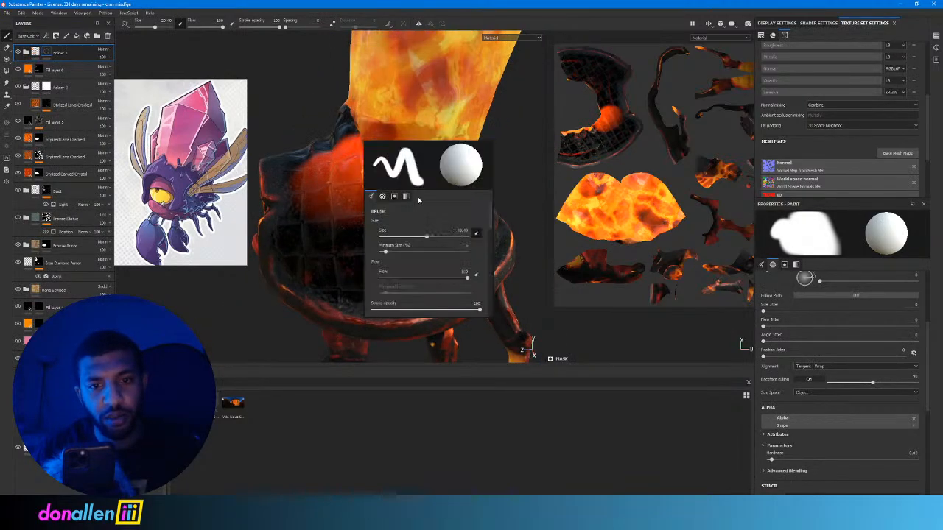
{"action": "right_click_drag", "start_coordinate": [395, 221], "coordinate": [442, 221], "text": "ctrl"}
{"action": "mouse_move", "coordinate": [407, 190]}
{"action": "left_mouse_down", "text": "alt"}
{"action": "mouse_move", "coordinate": [406, 137]}
{"action": "mouse_move", "coordinate": [401, 156]}
{"action": "left_mouse_up", "text": "alt"}
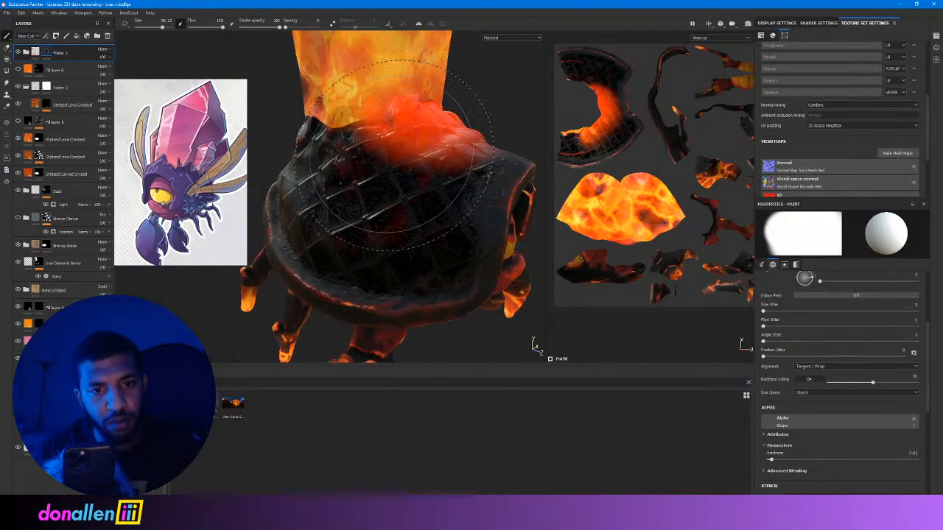
{"action": "left_click_drag", "start_coordinate": [366, 192], "coordinate": [415, 162], "text": "alt"}
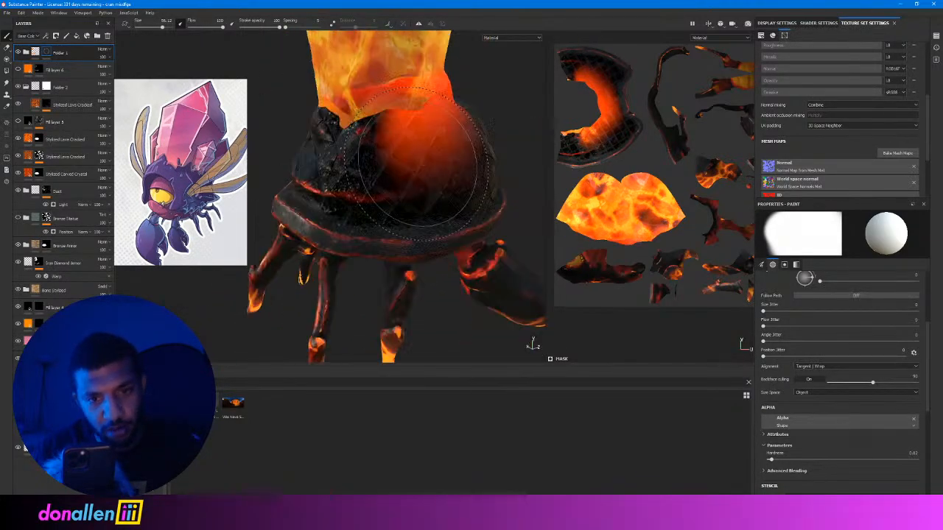
{"action": "left_click_drag", "start_coordinate": [368, 139], "coordinate": [511, 130], "text": "alt"}
{"action": "left_click_drag", "start_coordinate": [299, 173], "coordinate": [414, 182], "text": "alt"}
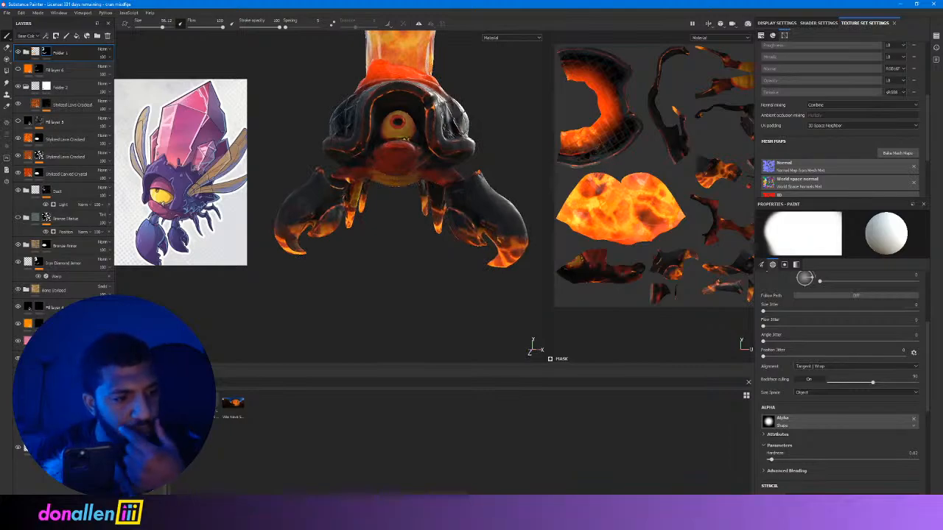
Compare the creature with and without the Bone Stylized folder and expand the Dust folder.
{"action": "left_click", "coordinate": [18, 289]}
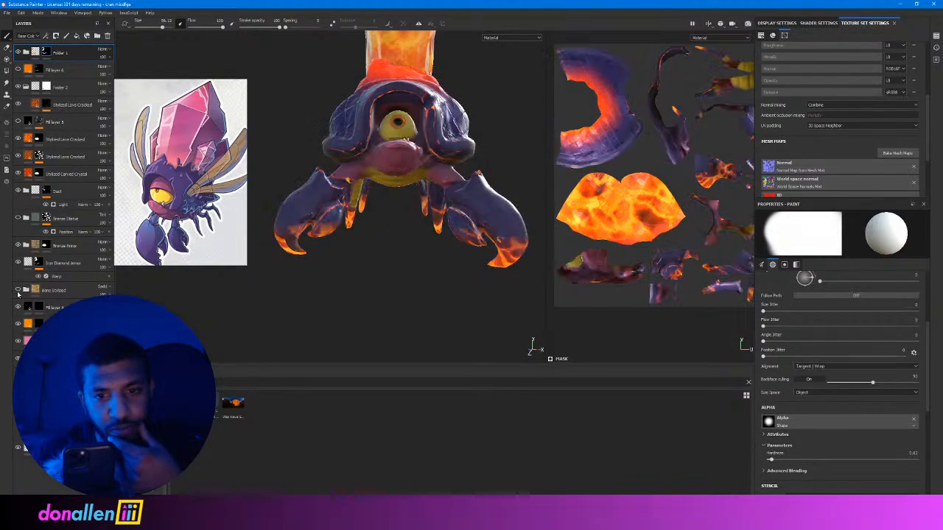
{"action": "left_click", "coordinate": [18, 290]}
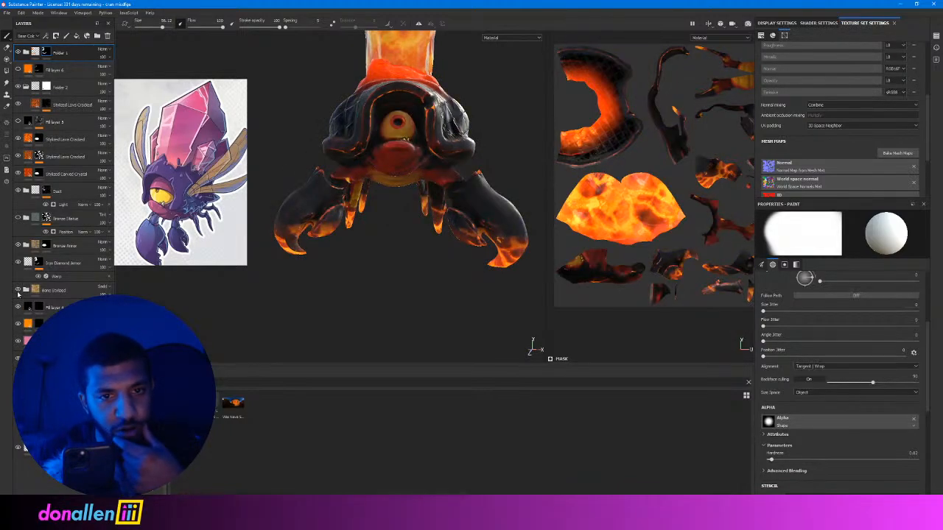
{"action": "left_click", "coordinate": [25, 191]}
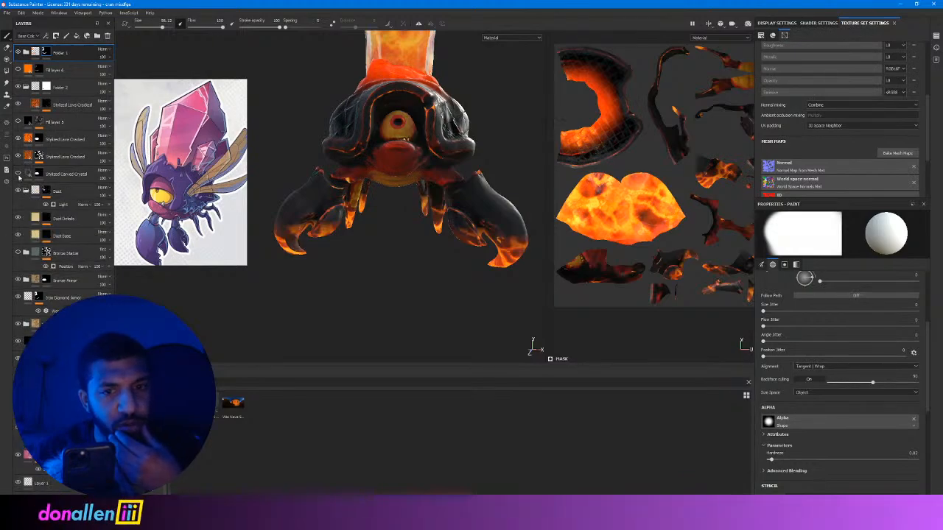
Compare the neighbouring lava layers and hide the Stylized Lava Cracked layer that lights the claw tips.
{"action": "left_click", "coordinate": [19, 156]}
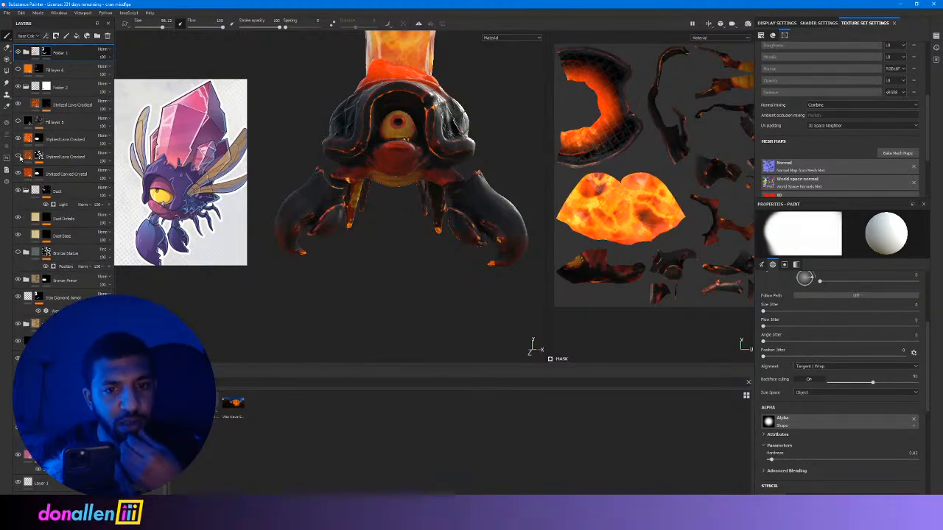
{"action": "left_click", "coordinate": [18, 157]}
{"action": "left_click", "coordinate": [19, 156]}
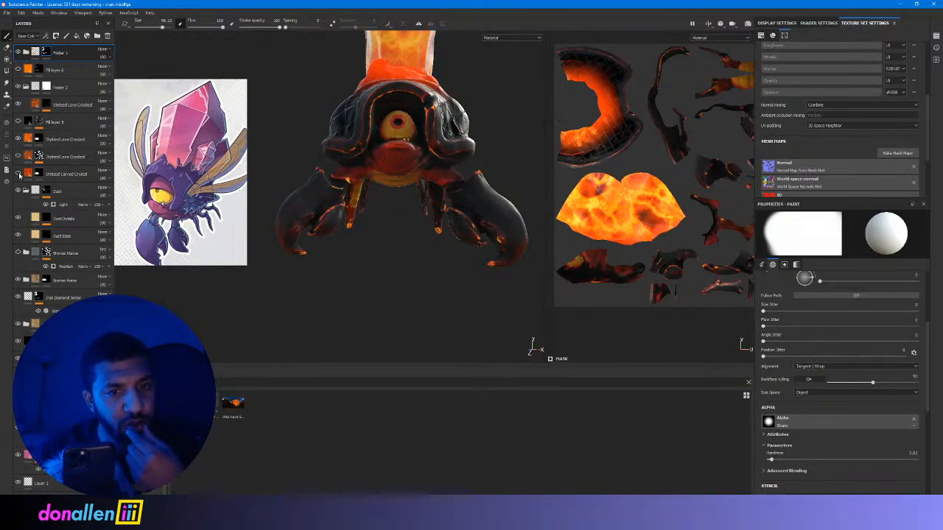
{"action": "left_click", "coordinate": [17, 138]}
{"action": "left_click", "coordinate": [18, 139]}
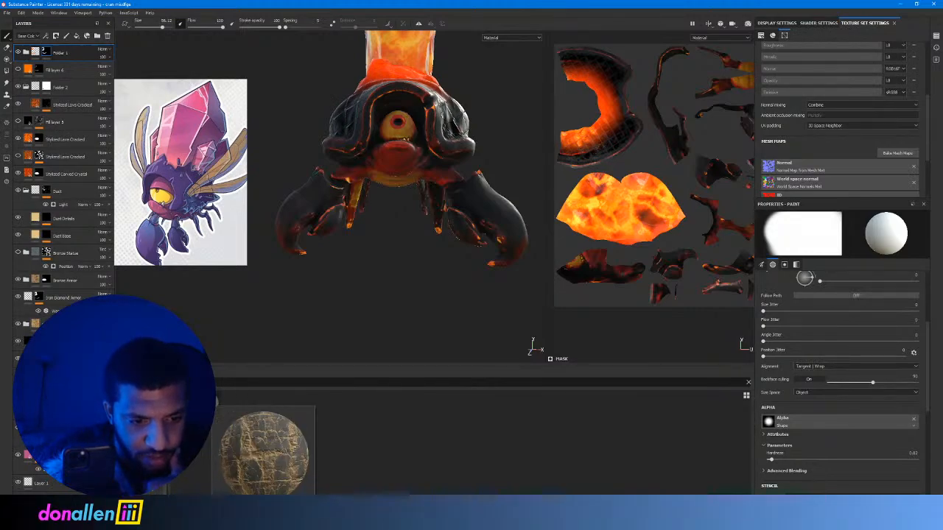
Add the Desert Cliff Eroded material as a new fill layer and disable its color channel.
{"action": "left_click_drag", "start_coordinate": [263, 449], "coordinate": [283, 236]}
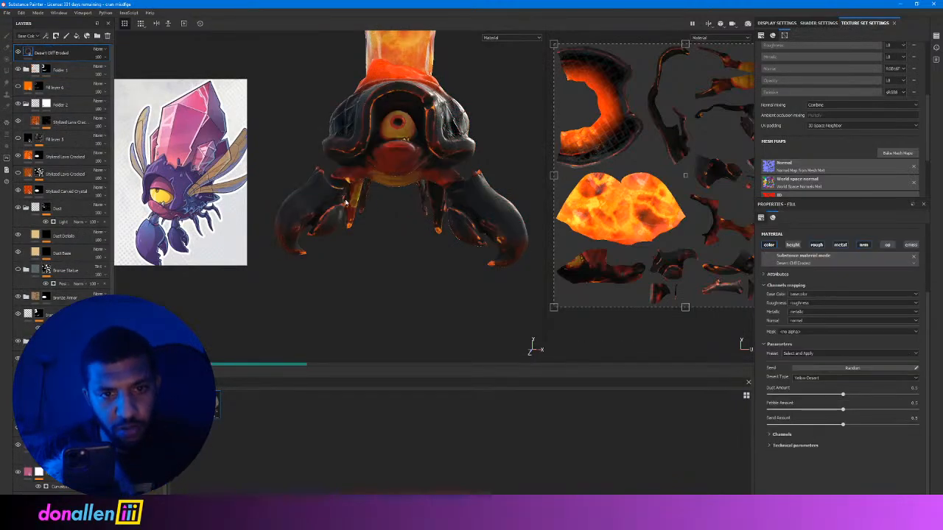
{"action": "left_click_drag", "start_coordinate": [457, 163], "coordinate": [372, 166], "text": "alt"}
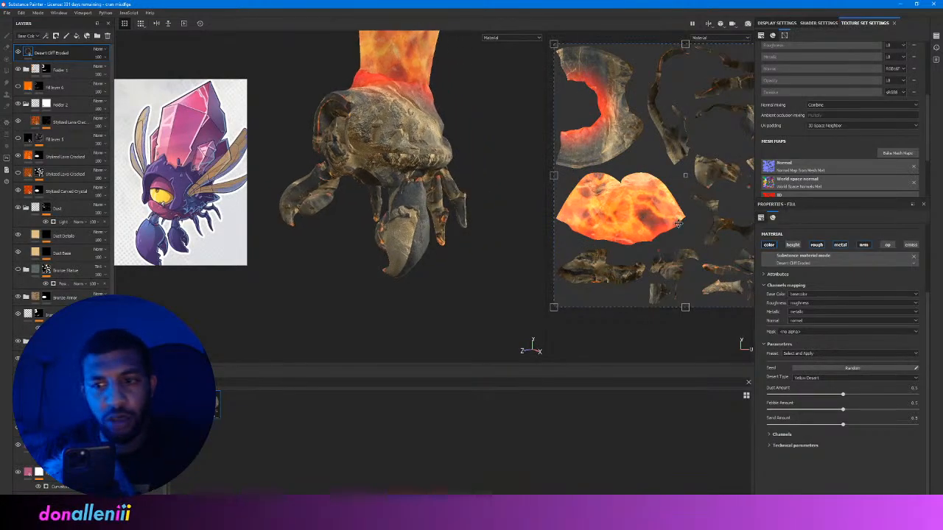
{"action": "left_click", "coordinate": [768, 245]}
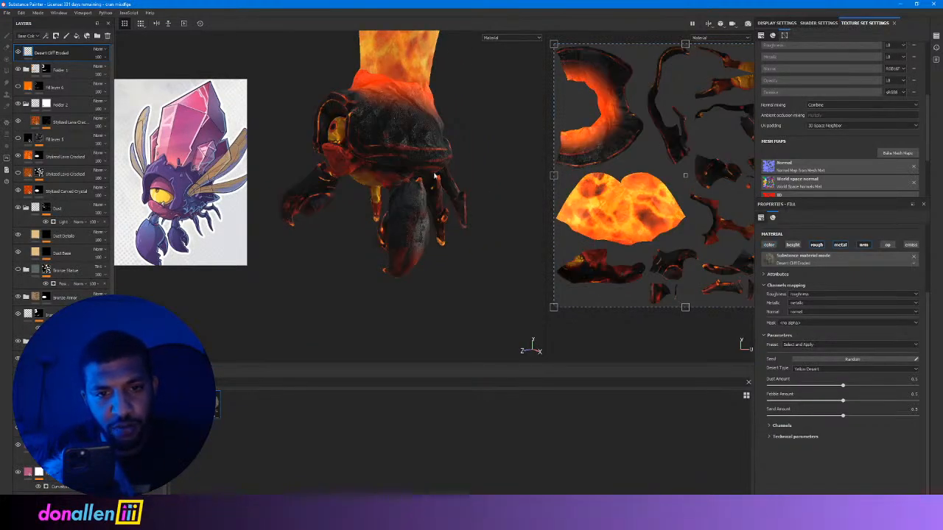
{"action": "left_click_drag", "start_coordinate": [434, 177], "coordinate": [375, 142], "text": "alt"}
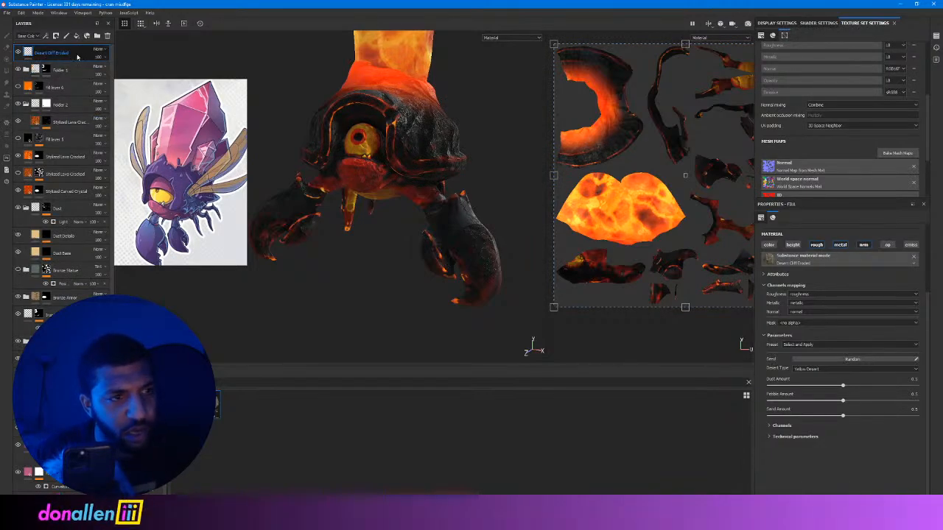
Place the Desert Cliff Eroded layer just below the Bronze Statue folder and compare the creature with and without it.
{"action": "left_click_drag", "start_coordinate": [58, 53], "coordinate": [59, 288]}
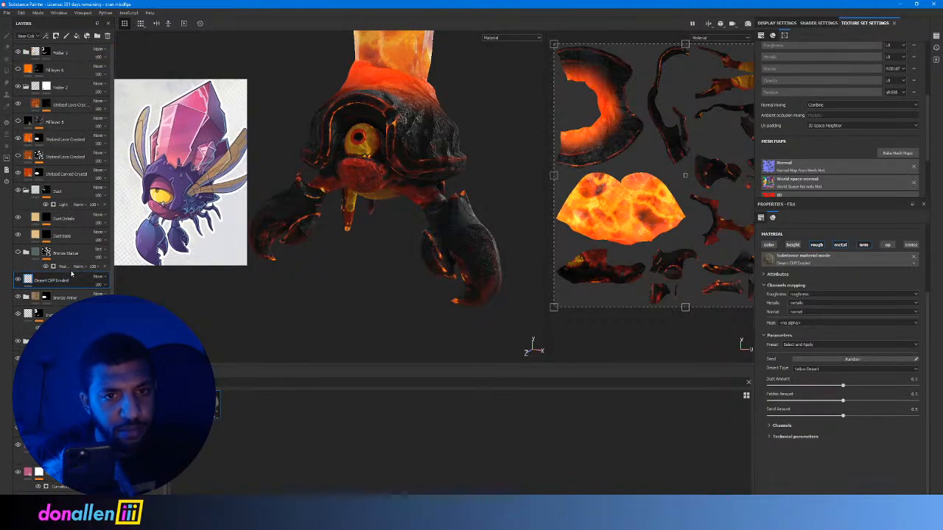
{"action": "left_click", "coordinate": [19, 281]}
{"action": "left_click", "coordinate": [19, 281]}
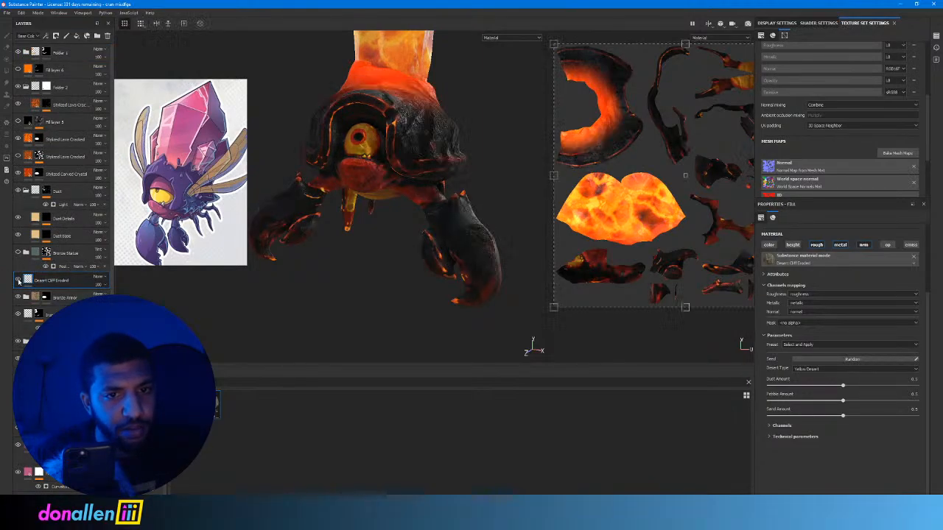
{"action": "left_click", "coordinate": [18, 281]}
{"action": "left_click", "coordinate": [18, 281]}
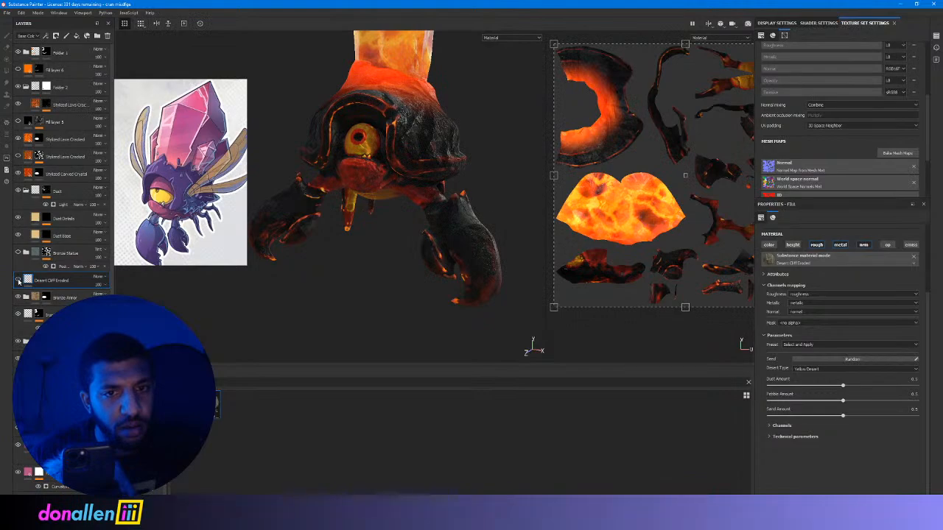
{"action": "left_click", "coordinate": [18, 281]}
{"action": "left_click", "coordinate": [18, 281]}
{"action": "left_click", "coordinate": [19, 281]}
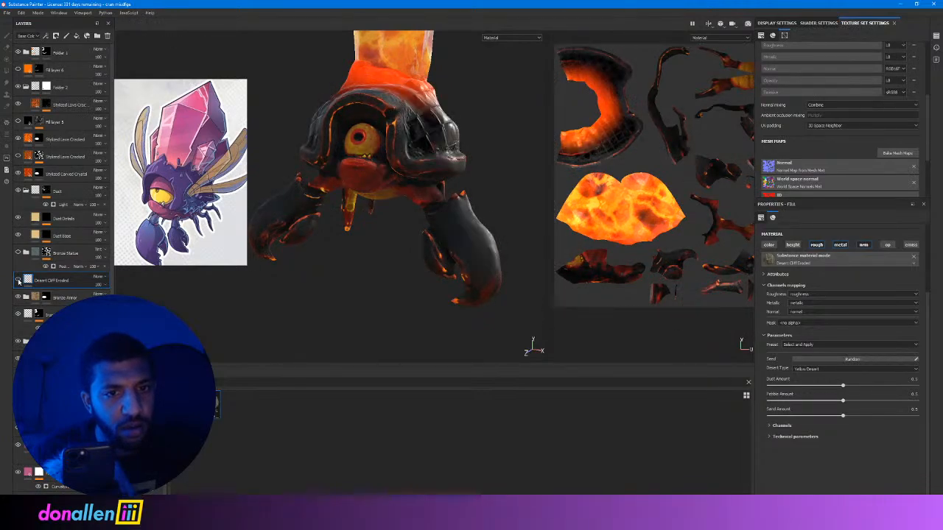
{"action": "left_click", "coordinate": [18, 280]}
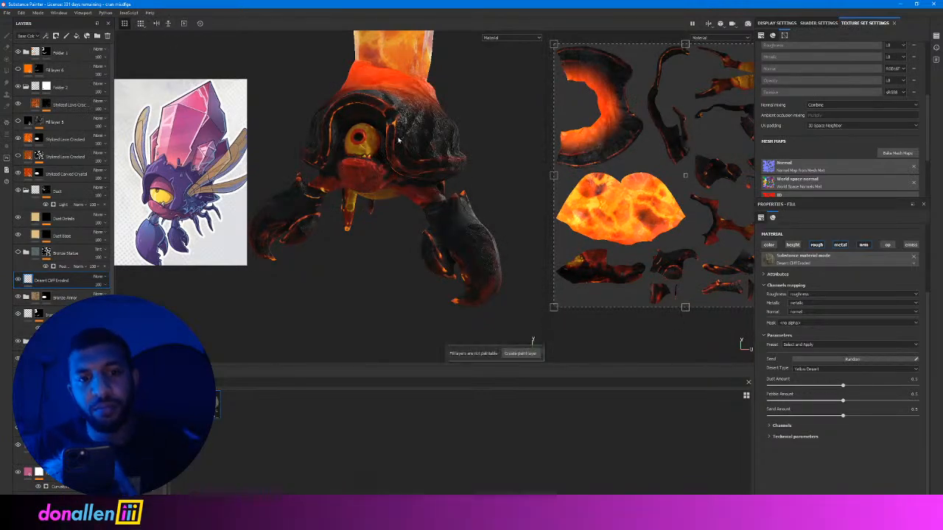
Check the Desert Cliff Eroded layer's effect on the whole creature and add a black mask to it.
{"action": "left_click_drag", "start_coordinate": [456, 93], "coordinate": [246, 239], "text": "alt"}
{"action": "scroll", "coordinate": [463, 93], "scroll_direction": "down", "scroll_amount": 2}
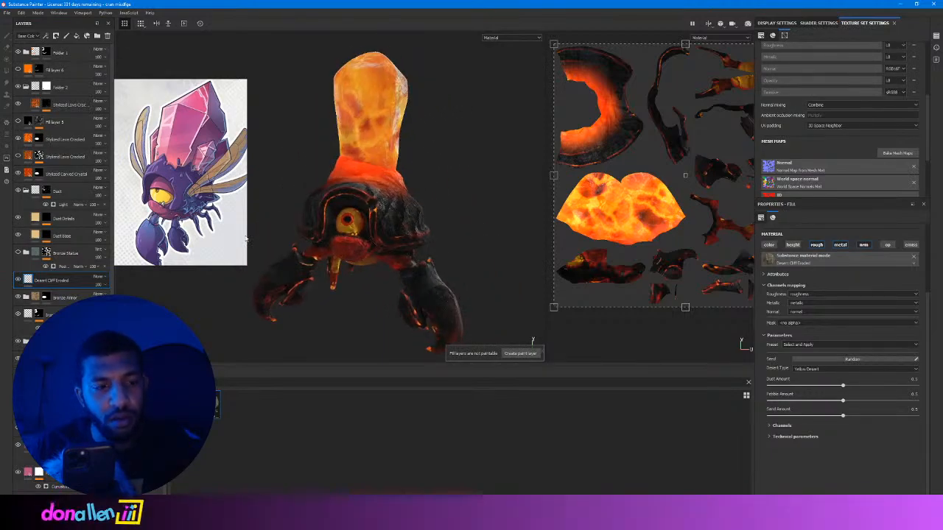
{"action": "left_click", "coordinate": [19, 281]}
{"action": "left_click", "coordinate": [18, 280]}
{"action": "right_click", "coordinate": [27, 280]}
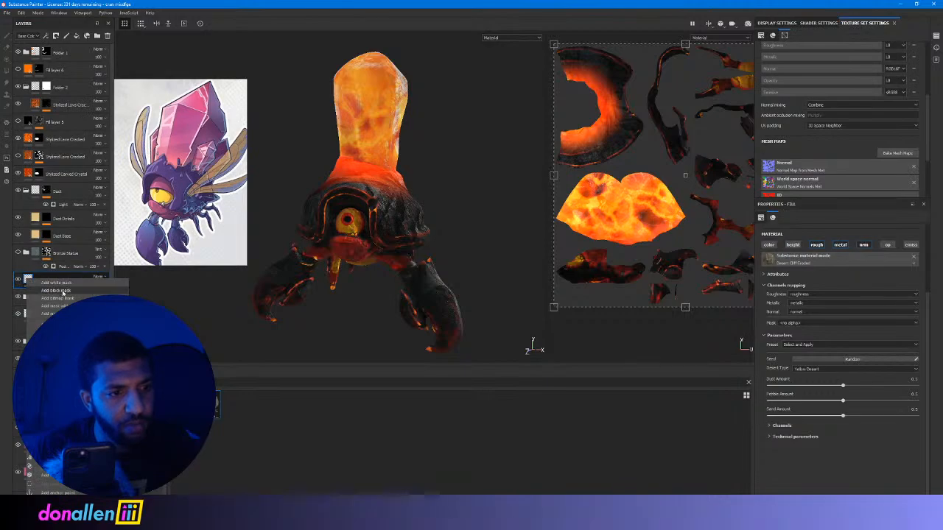
{"action": "left_click", "coordinate": [64, 293]}
Paint the Desert Cliff Eroded layer's mask over the legs and claws to give them eroded rock detail.
{"action": "left_click_drag", "start_coordinate": [352, 218], "coordinate": [428, 236], "text": "alt"}
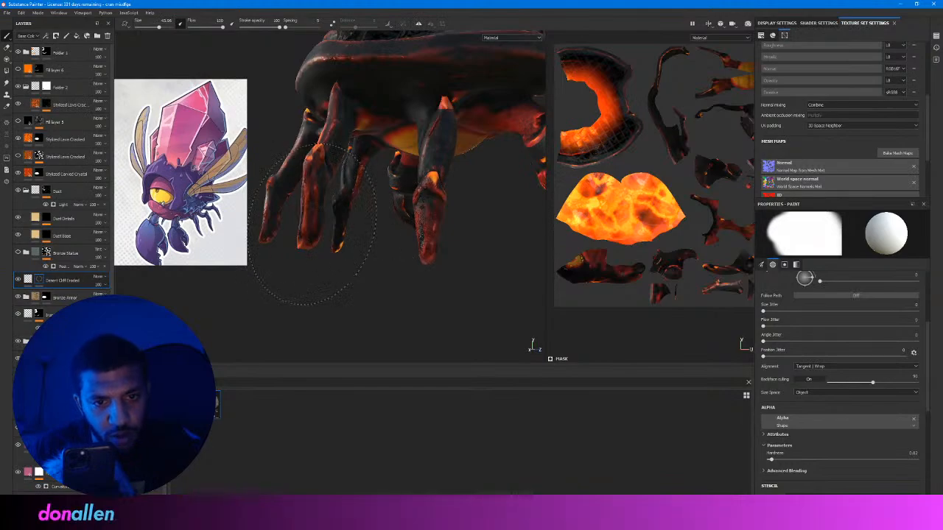
{"action": "left_click_drag", "start_coordinate": [313, 224], "coordinate": [307, 199], "text": "alt"}
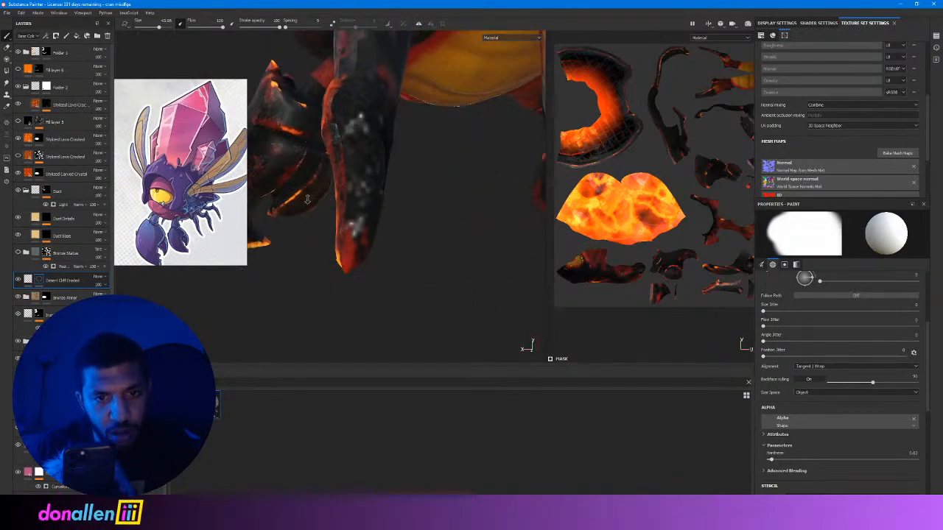
{"action": "right_click_drag", "start_coordinate": [307, 199], "coordinate": [371, 157], "text": "alt"}
{"action": "middle_click_drag", "start_coordinate": [371, 157], "coordinate": [371, 246], "text": "alt"}
{"action": "left_click_drag", "start_coordinate": [371, 246], "coordinate": [429, 188], "text": "alt"}
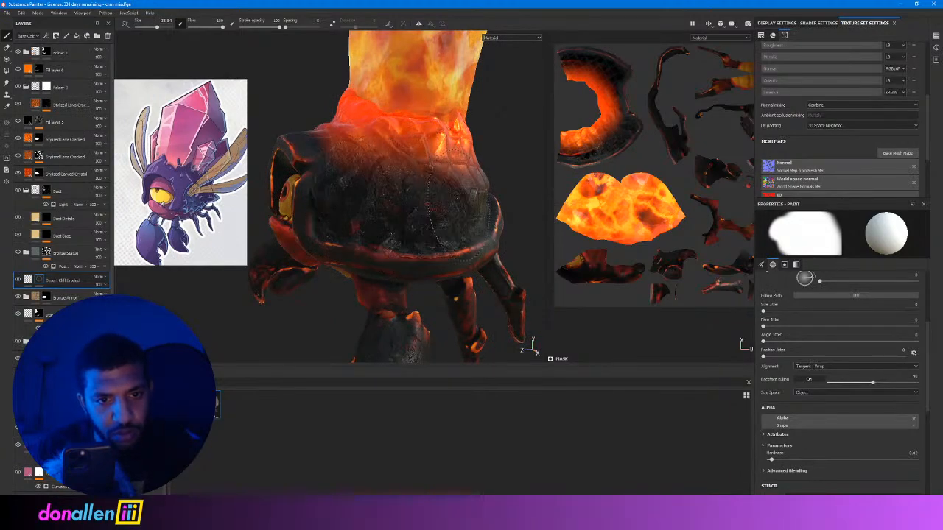
Vary the brush size between about 20 and 42 and paint the rock layer's mask over the shell around the crystal.
{"action": "left_click_drag", "start_coordinate": [419, 157], "coordinate": [330, 188], "text": "alt"}
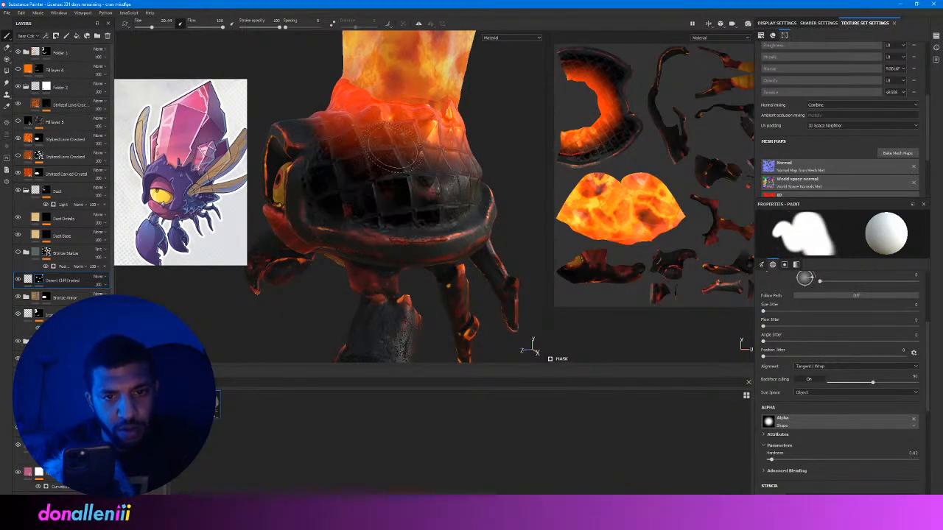
{"action": "left_click_drag", "start_coordinate": [393, 144], "coordinate": [484, 144], "text": "alt"}
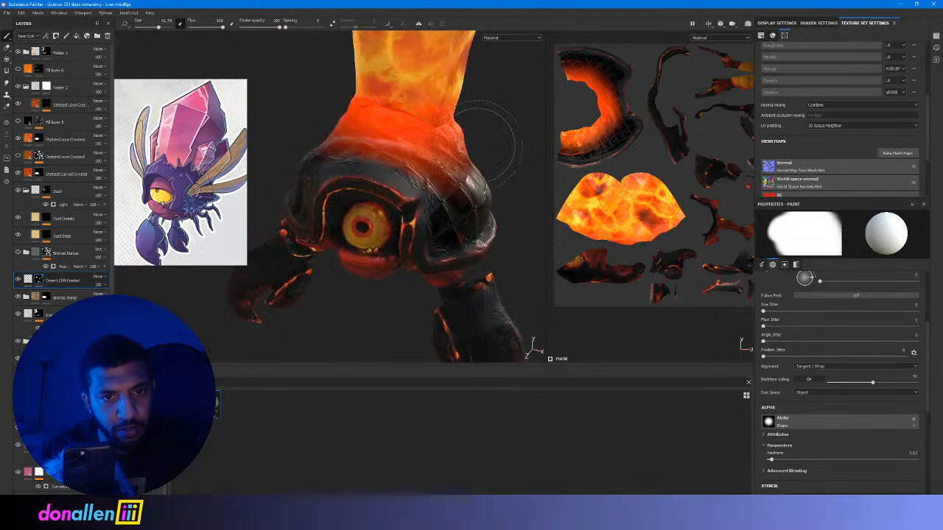
{"action": "left_click_drag", "start_coordinate": [403, 103], "coordinate": [343, 135], "text": "alt"}
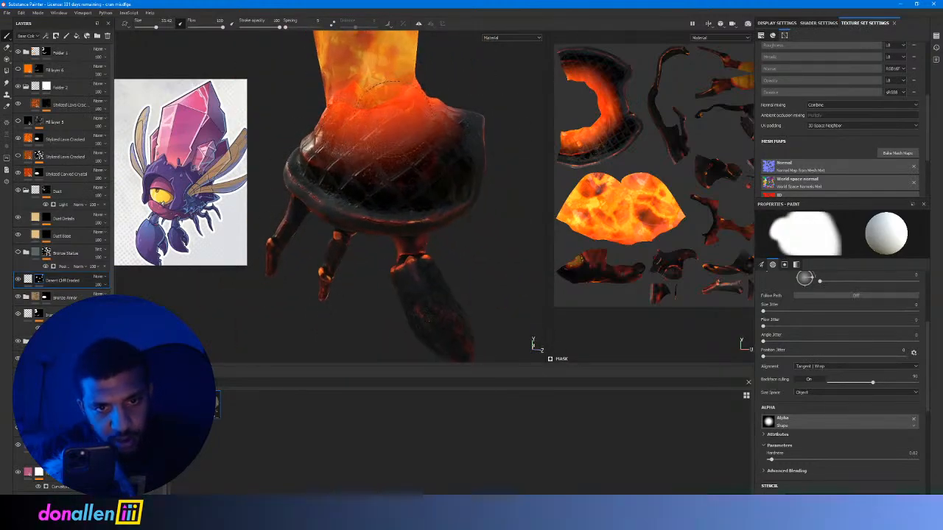
{"action": "left_click_drag", "start_coordinate": [394, 92], "coordinate": [389, 115], "text": "alt"}
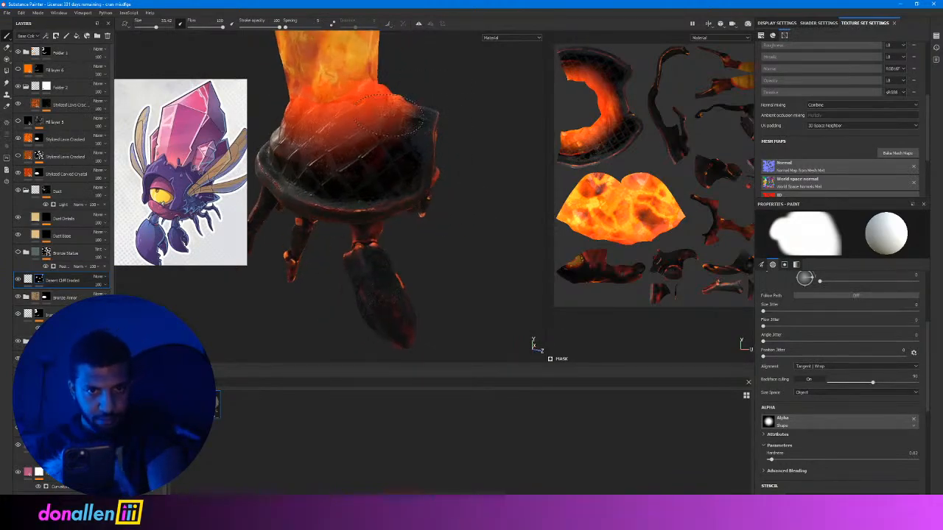
View the whole creature from the front and take the window out of full screen to uncover the live chat.
{"action": "left_click_drag", "start_coordinate": [293, 154], "coordinate": [452, 153], "text": "alt"}
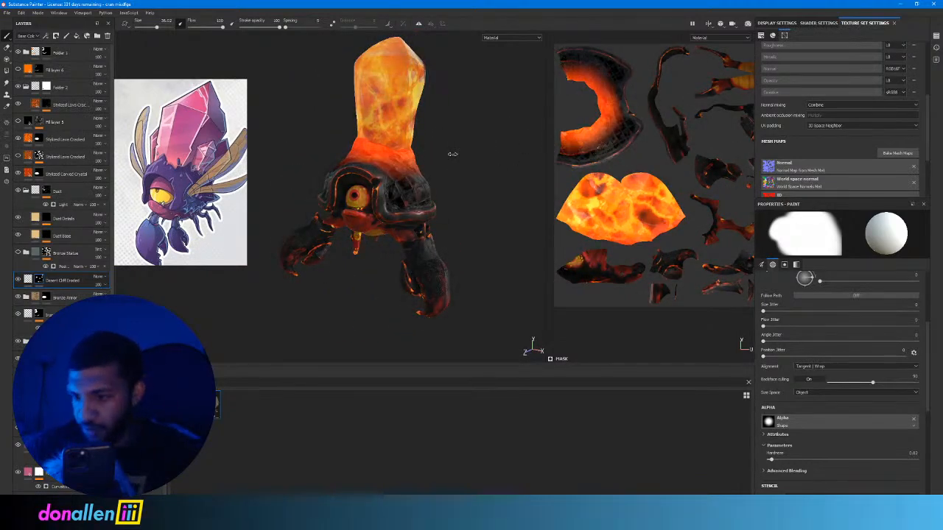
{"action": "left_click_drag", "start_coordinate": [804, 6], "coordinate": [605, 28]}
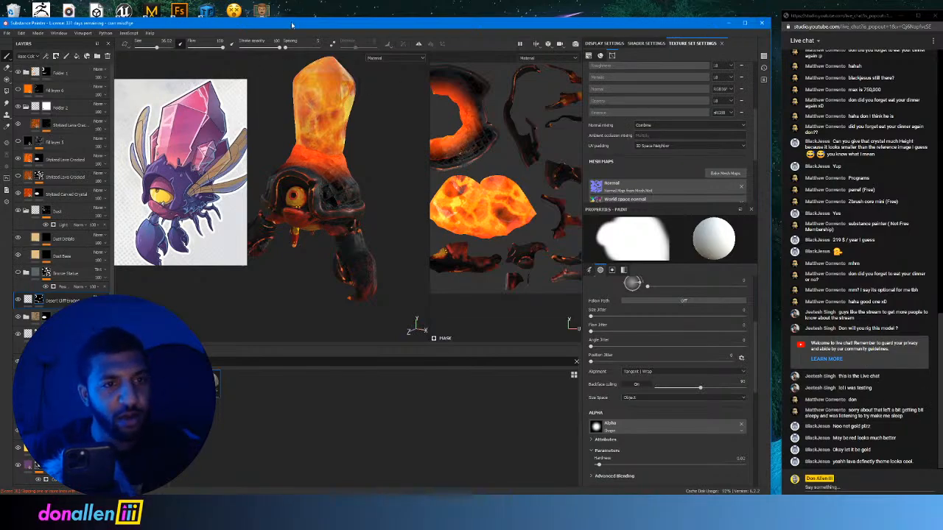
Move and enlarge the painting window beside the live chat, and zoom the reference board out to show the full creature artwork.
{"action": "left_click_drag", "start_coordinate": [292, 25], "coordinate": [297, 11]}
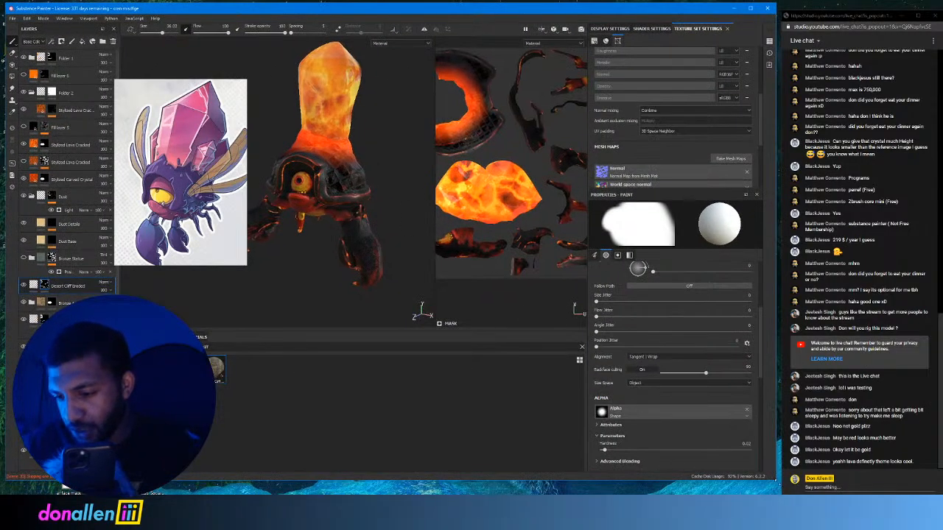
{"action": "left_click_drag", "start_coordinate": [775, 480], "coordinate": [779, 511]}
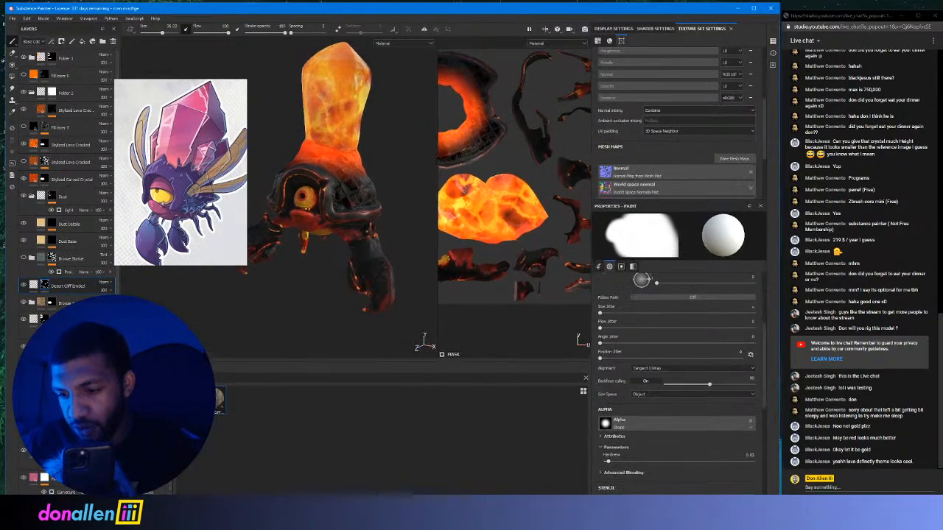
{"action": "right_click_drag", "start_coordinate": [205, 105], "coordinate": [223, 71]}
{"action": "double_click", "coordinate": [223, 72]}
{"action": "left_click", "coordinate": [368, 146]}
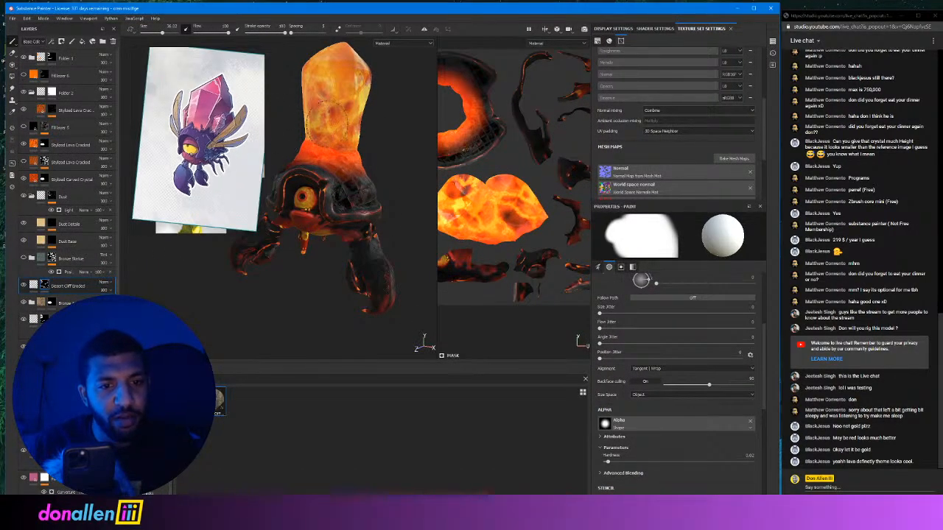
Collapse the Dust folder and set the emissive colour of the eye's orange iris fill layer to dark red, about 0.14 red.
{"action": "left_click_drag", "start_coordinate": [325, 117], "coordinate": [436, 138], "text": "alt"}
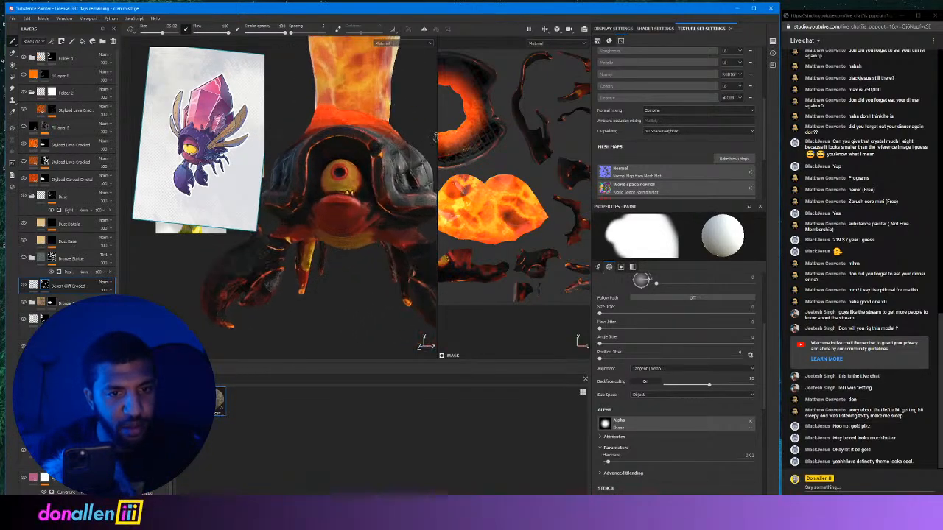
{"action": "right_click_drag", "start_coordinate": [435, 138], "coordinate": [435, 184], "text": "alt"}
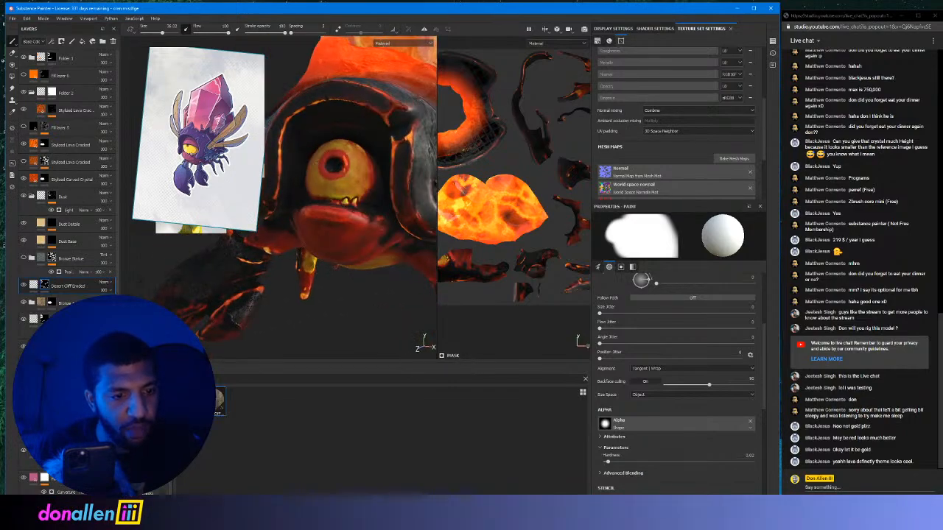
{"action": "scroll", "coordinate": [41, 295], "scroll_direction": "down", "scroll_amount": 1}
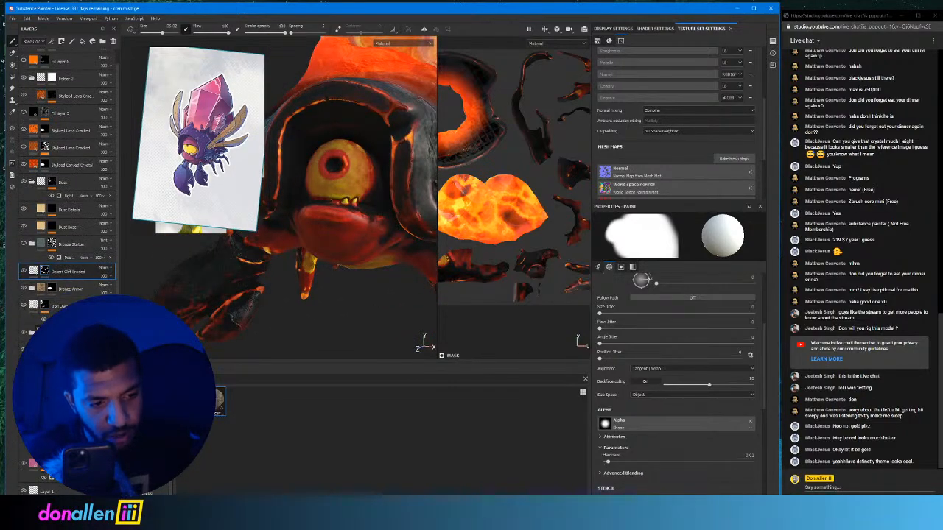
{"action": "left_click", "coordinate": [31, 182]}
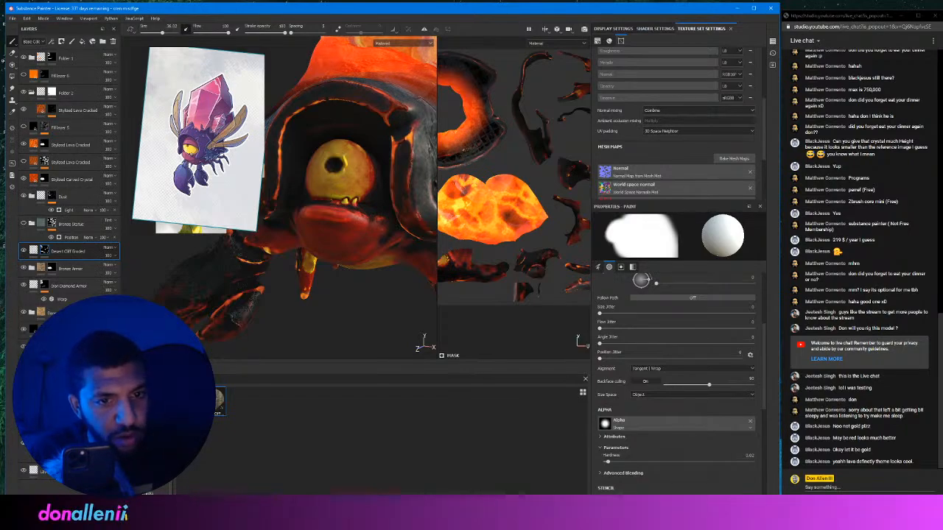
{"action": "key", "text": "4"}
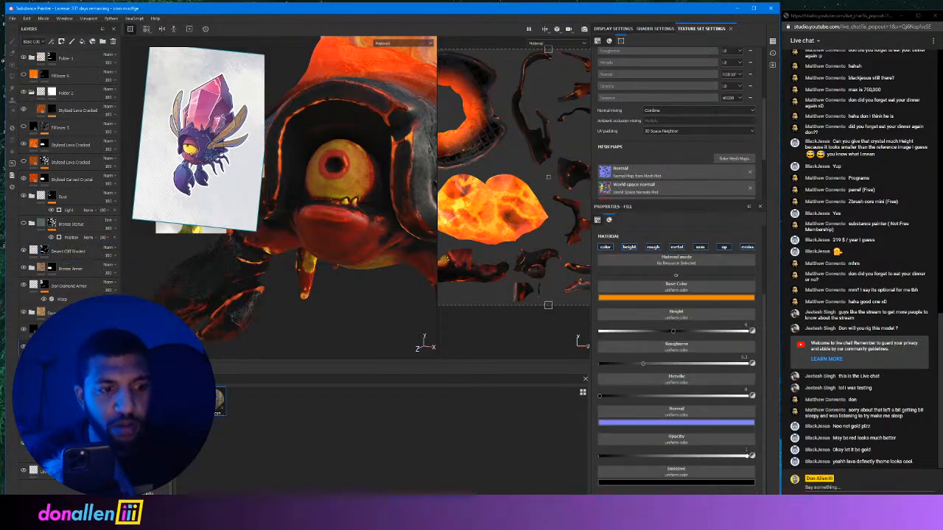
{"action": "left_click", "coordinate": [696, 483]}
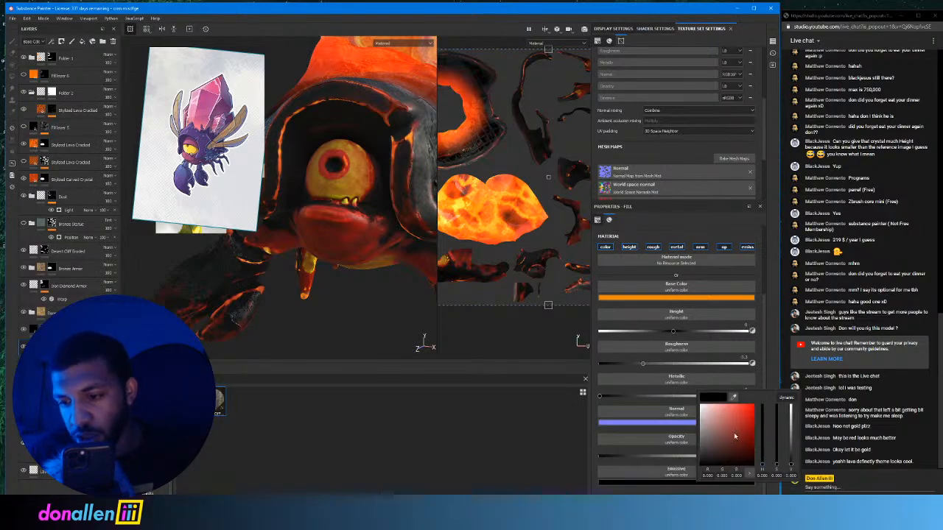
{"action": "left_click_drag", "start_coordinate": [716, 428], "coordinate": [595, 480]}
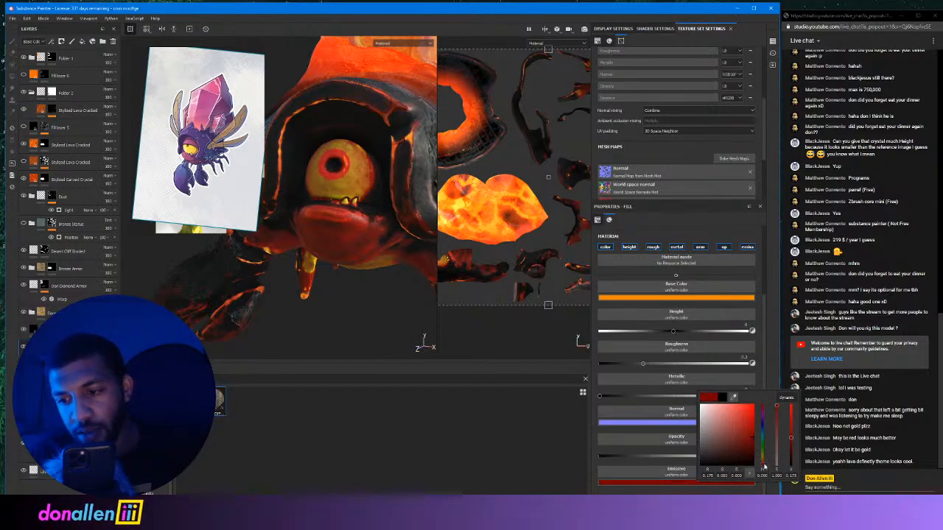
{"action": "left_click_drag", "start_coordinate": [764, 466], "coordinate": [768, 470]}
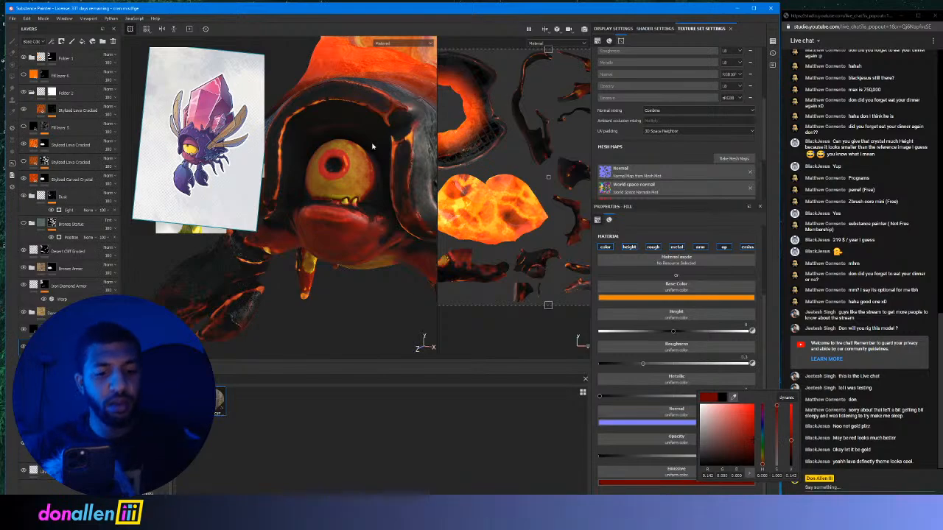
{"action": "left_click", "coordinate": [408, 134]}
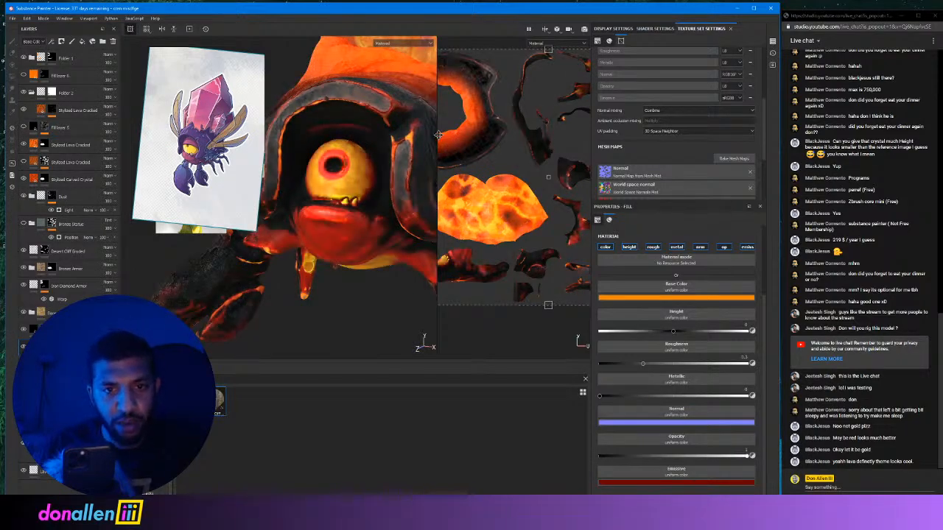
Widen the 3D view beside the UV view and inspect the whole creature from the front and side.
{"action": "left_click_drag", "start_coordinate": [437, 135], "coordinate": [579, 135]}
{"action": "left_click_drag", "start_coordinate": [501, 148], "coordinate": [486, 166], "text": "alt"}
{"action": "right_click_drag", "start_coordinate": [486, 166], "coordinate": [464, 159], "text": "alt"}
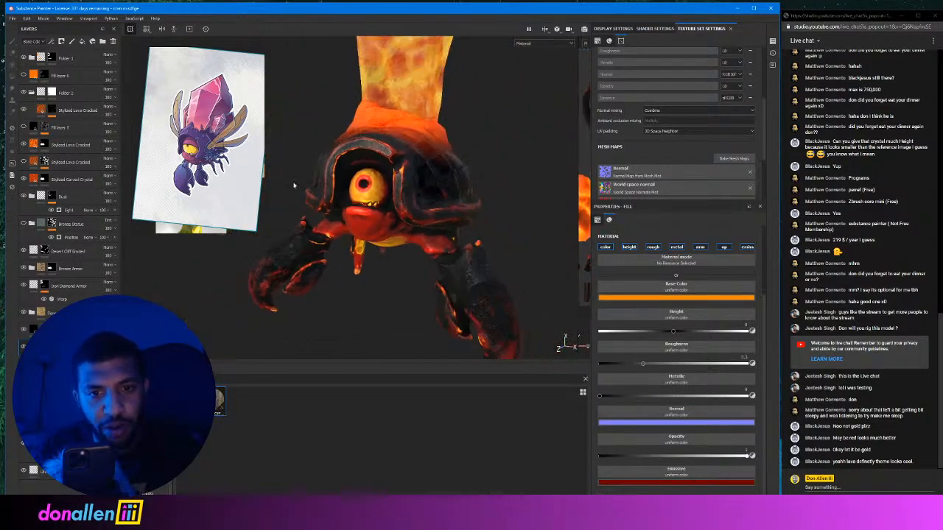
{"action": "middle_click_drag", "start_coordinate": [464, 159], "coordinate": [455, 228], "text": "alt"}
{"action": "right_click_drag", "start_coordinate": [454, 228], "coordinate": [461, 207], "text": "alt"}
{"action": "middle_click_drag", "start_coordinate": [460, 206], "coordinate": [471, 177], "text": "alt"}
{"action": "left_click_drag", "start_coordinate": [472, 177], "coordinate": [455, 191], "text": "alt"}
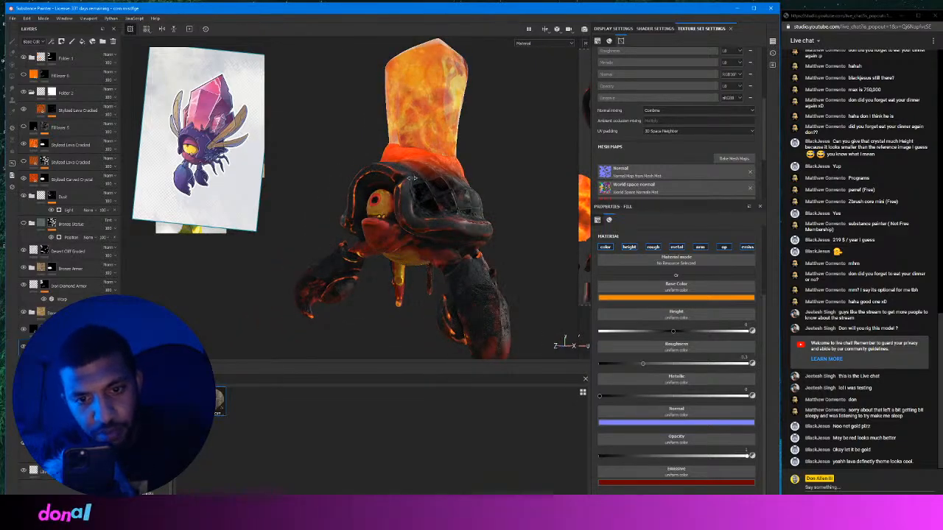
{"action": "middle_click_drag", "start_coordinate": [455, 191], "coordinate": [448, 172], "text": "alt"}
{"action": "left_click_drag", "start_coordinate": [449, 172], "coordinate": [474, 171], "text": "alt"}
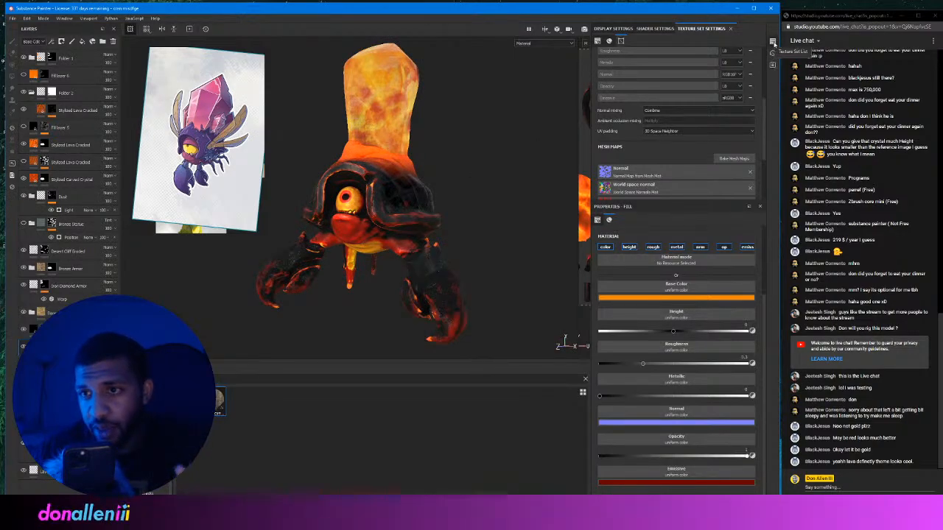
Set the environment map to Studio 03 and raise the environment opacity to 100.
{"action": "left_click", "coordinate": [613, 28]}
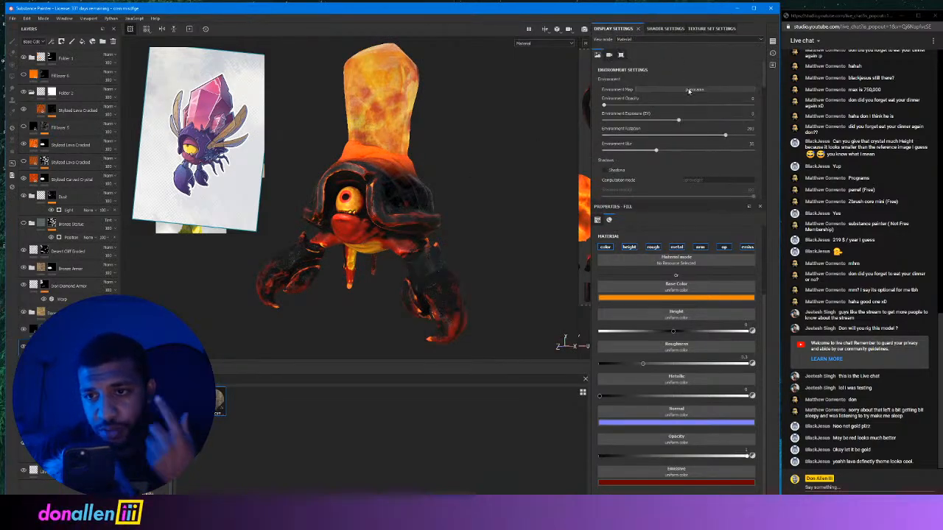
{"action": "left_click", "coordinate": [688, 90]}
{"action": "scroll", "coordinate": [737, 171], "scroll_direction": "down", "scroll_amount": 2}
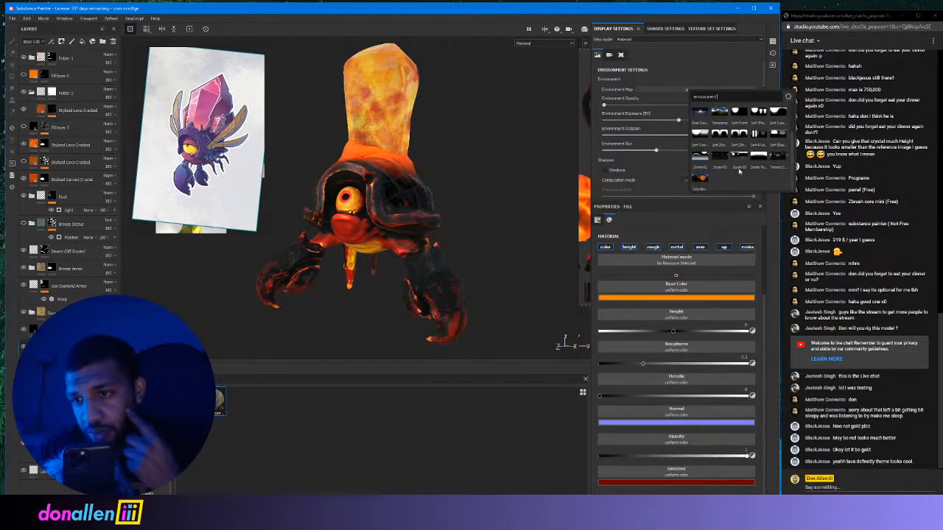
{"action": "left_click", "coordinate": [725, 156]}
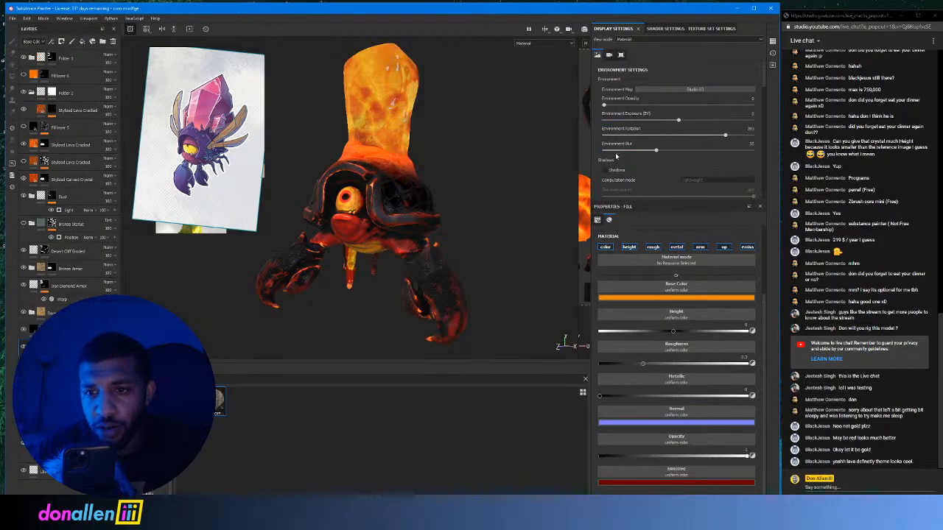
{"action": "left_click_drag", "start_coordinate": [605, 105], "coordinate": [754, 106]}
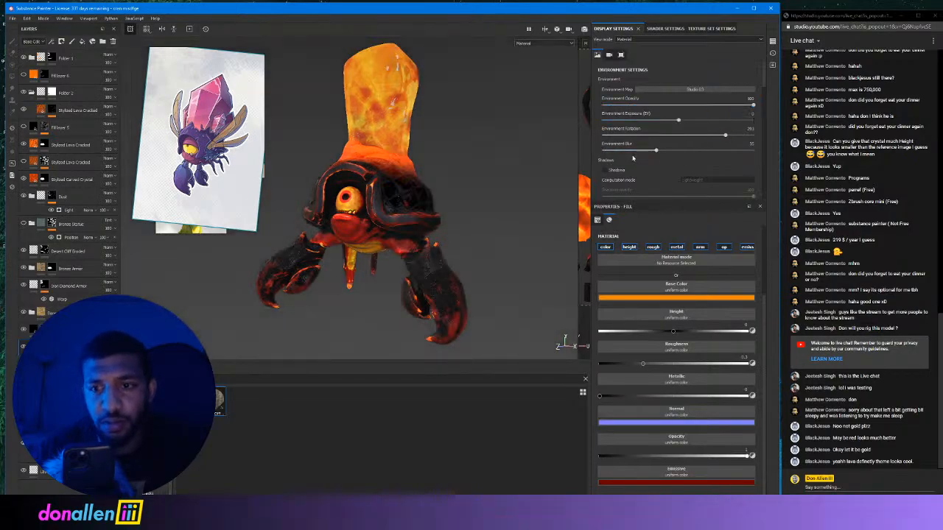
Enable shadows and rotate the environment lighting to check the creature's face, shell and claws.
{"action": "left_click", "coordinate": [605, 171]}
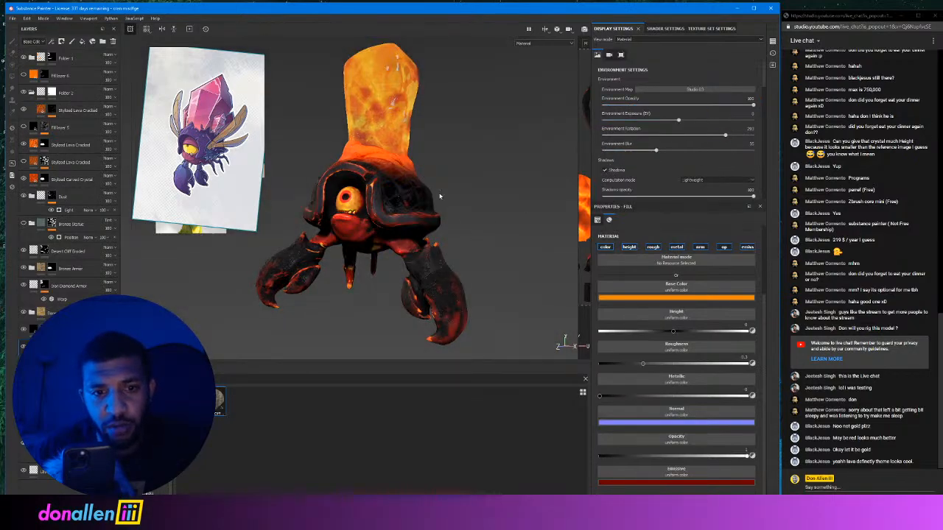
{"action": "right_click_drag", "start_coordinate": [460, 156], "coordinate": [414, 146], "text": "shift"}
{"action": "left_click_drag", "start_coordinate": [373, 198], "coordinate": [348, 79], "text": "alt"}
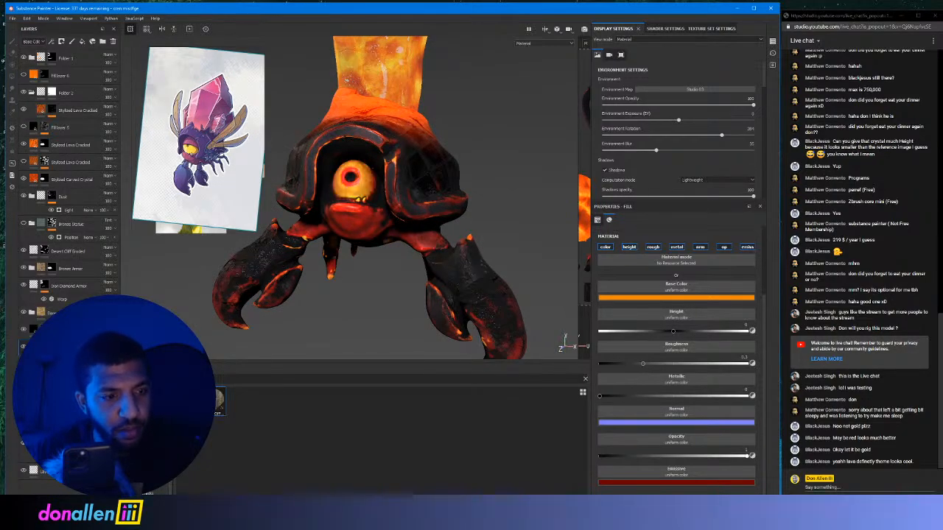
Give the yellow eyeball fill layer a dark brownish-orange emissive colour and check its glow under rotated lighting.
{"action": "left_click", "coordinate": [74, 364]}
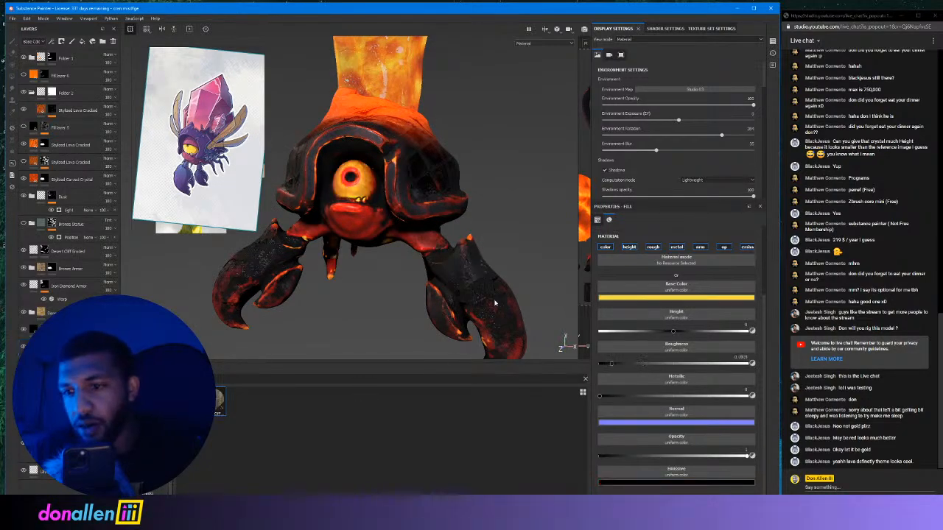
{"action": "left_click", "coordinate": [683, 483]}
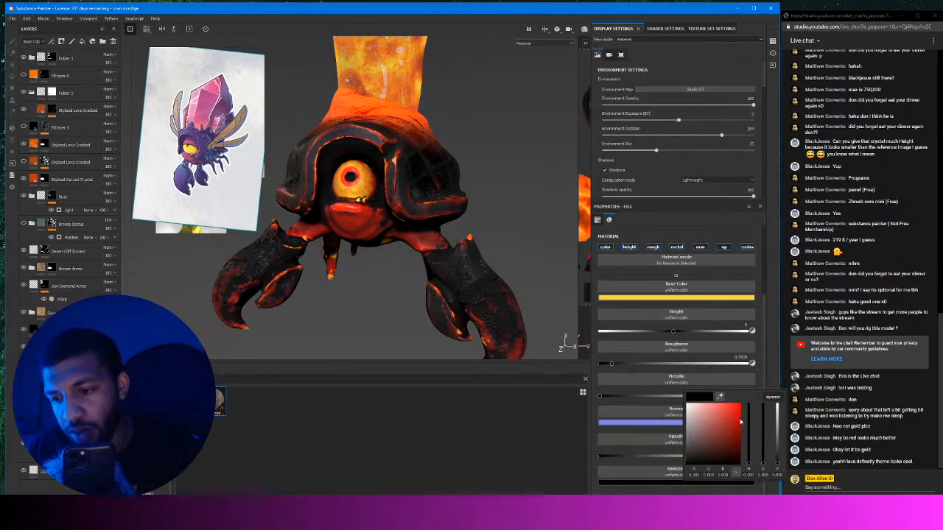
{"action": "left_click_drag", "start_coordinate": [727, 459], "coordinate": [750, 464]}
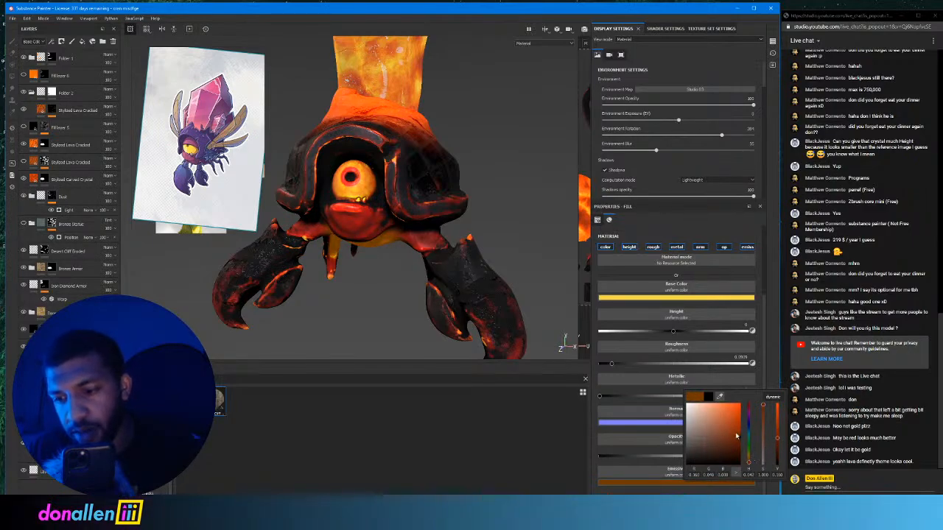
{"action": "left_click_drag", "start_coordinate": [737, 437], "coordinate": [736, 443]}
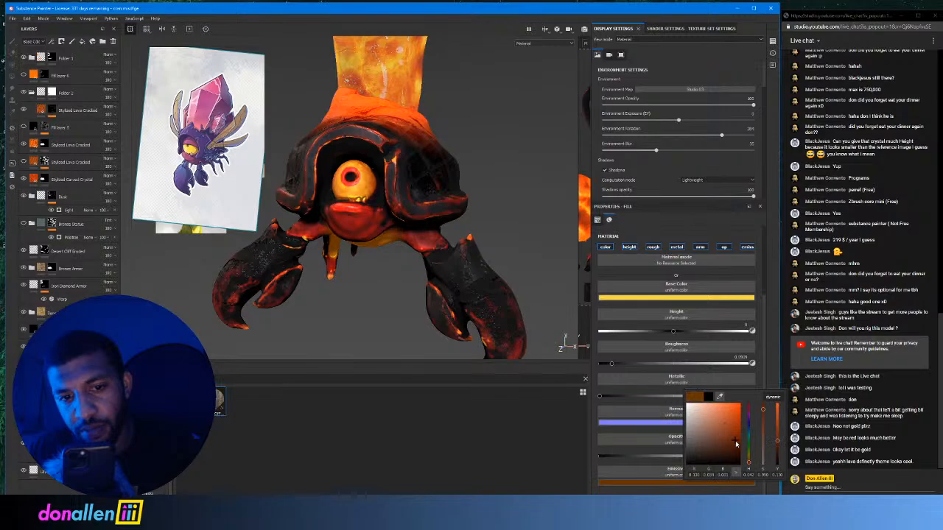
{"action": "right_click", "coordinate": [490, 199]}
{"action": "right_click_drag", "start_coordinate": [484, 201], "coordinate": [462, 207], "text": "shift"}
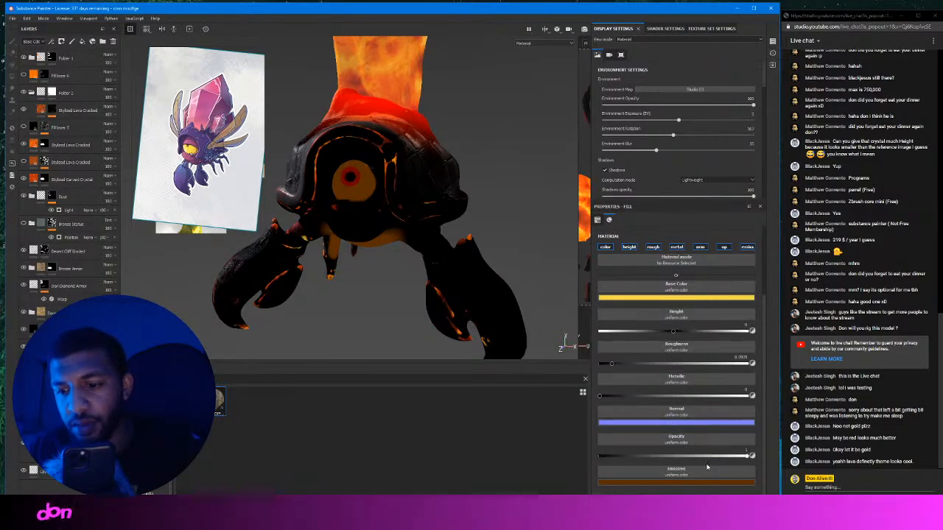
Try a bright yellow-orange emissive colour and an opacity of about 0.54 on the yellow eyeball fill layer.
{"action": "left_click", "coordinate": [688, 483]}
{"action": "left_click_drag", "start_coordinate": [734, 443], "coordinate": [757, 392]}
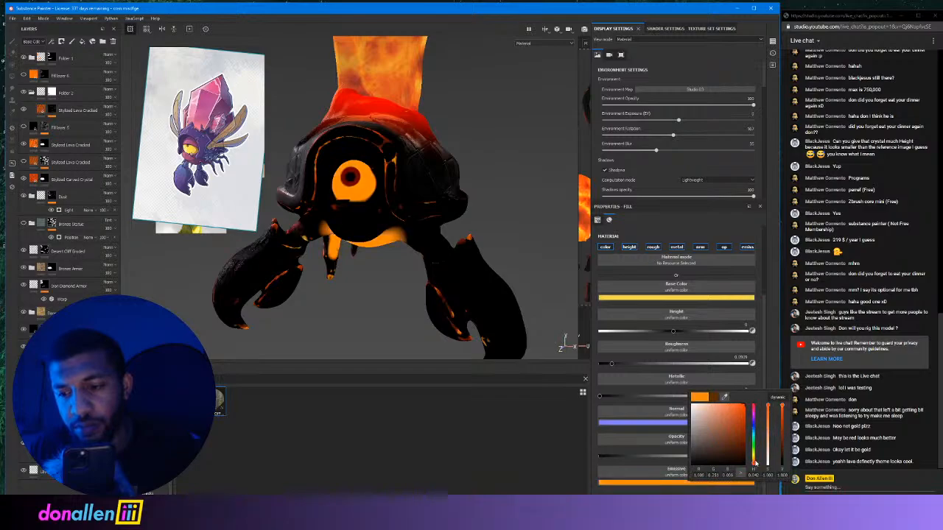
{"action": "left_click_drag", "start_coordinate": [755, 463], "coordinate": [758, 462]}
{"action": "right_click", "coordinate": [466, 238]}
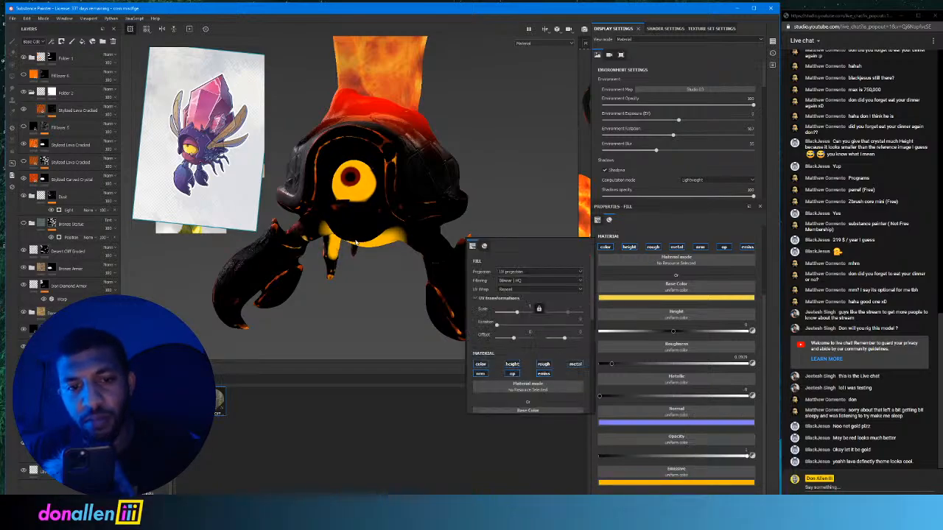
{"action": "mouse_move", "coordinate": [392, 176]}
{"action": "left_mouse_down", "text": "alt"}
{"action": "mouse_move", "coordinate": [505, 200]}
{"action": "mouse_move", "coordinate": [354, 184]}
{"action": "mouse_move", "coordinate": [412, 188]}
{"action": "mouse_move", "coordinate": [368, 186]}
{"action": "mouse_move", "coordinate": [392, 190]}
{"action": "mouse_move", "coordinate": [377, 188]}
{"action": "left_mouse_up", "text": "alt"}
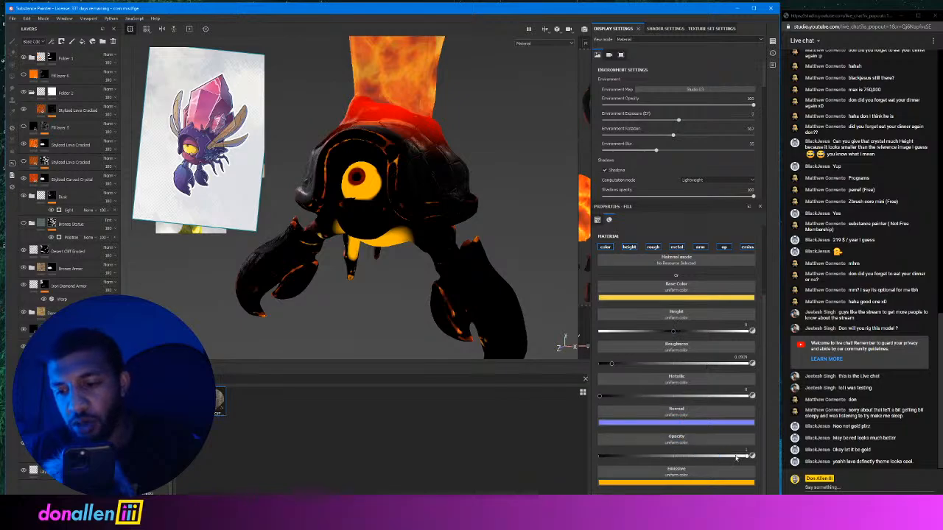
{"action": "left_click_drag", "start_coordinate": [736, 458], "coordinate": [611, 457]}
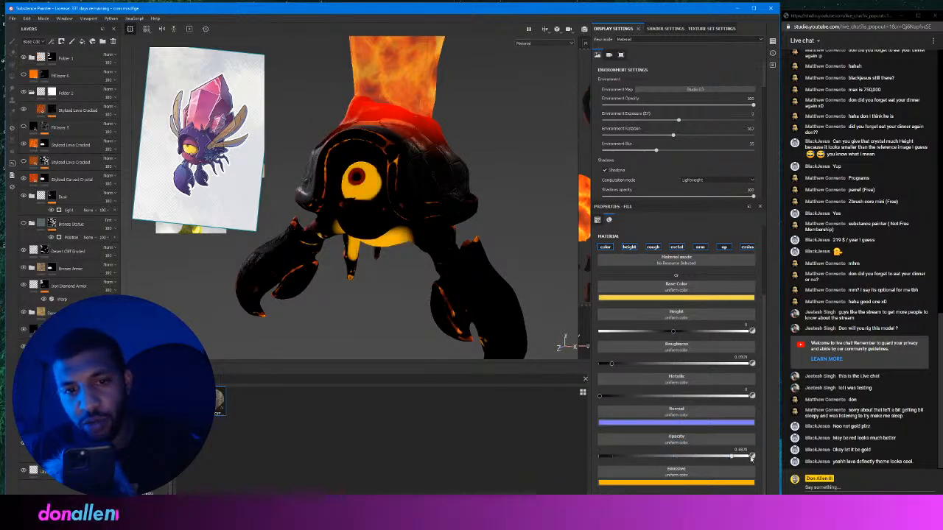
{"action": "right_click_drag", "start_coordinate": [493, 152], "coordinate": [433, 154], "text": "shift"}
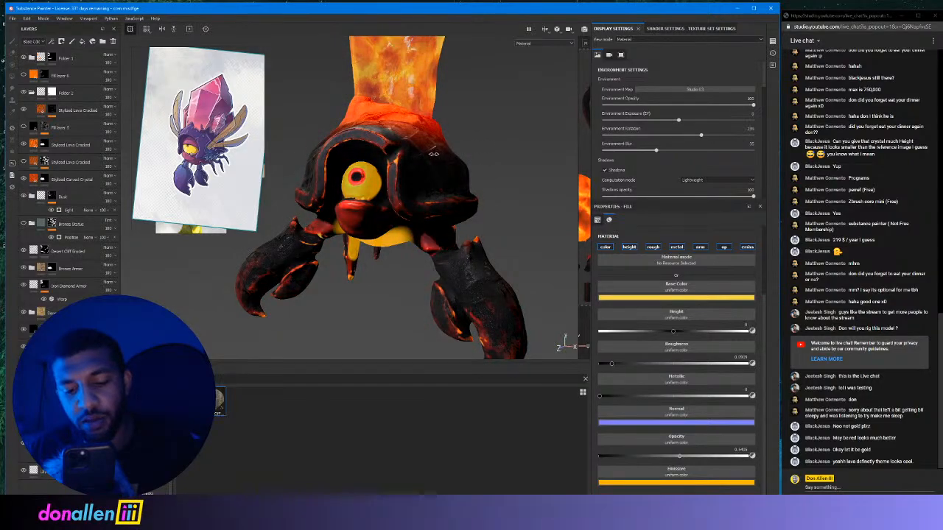
Darken the yellow eyeball layer's emissive colour to a very dark orange-brown and check the faint glow under rotated lighting.
{"action": "left_click", "coordinate": [698, 483]}
{"action": "left_click_drag", "start_coordinate": [755, 417], "coordinate": [774, 448]}
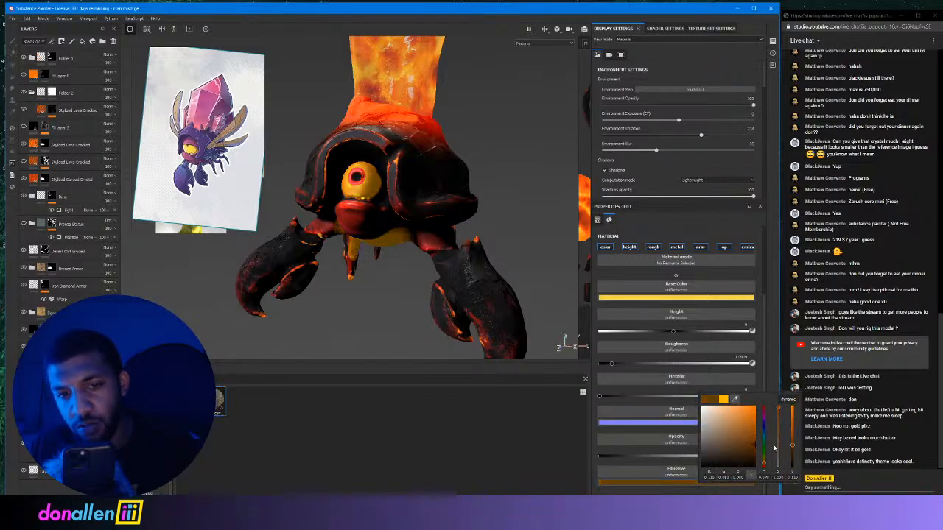
{"action": "right_click_drag", "start_coordinate": [522, 227], "coordinate": [514, 207], "text": "shift"}
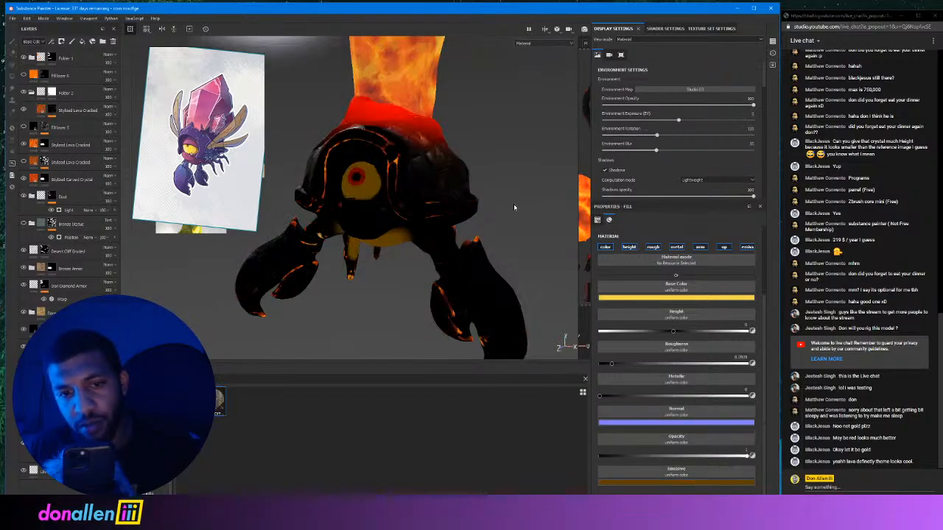
{"action": "left_click", "coordinate": [738, 484]}
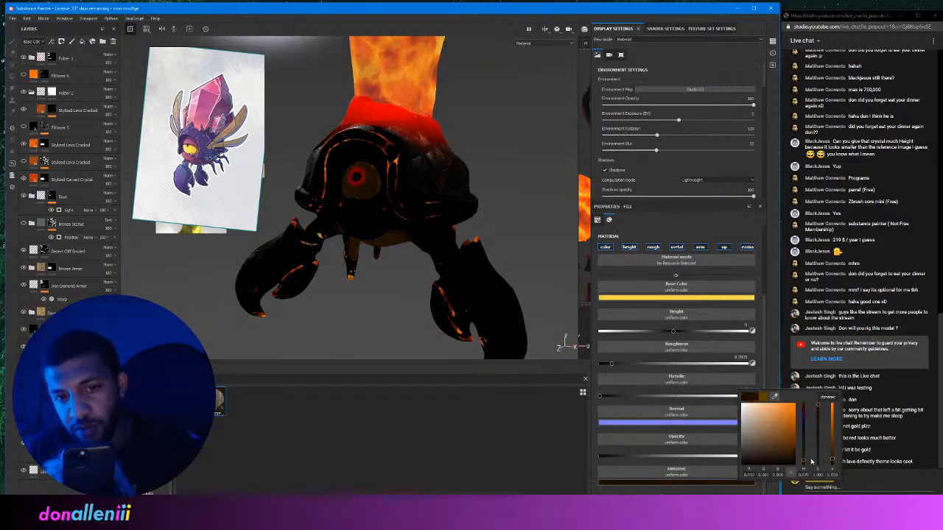
{"action": "left_click_drag", "start_coordinate": [457, 192], "coordinate": [486, 190], "text": "alt"}
{"action": "right_click_drag", "start_coordinate": [486, 190], "coordinate": [409, 165], "text": "shift"}
{"action": "left_click_drag", "start_coordinate": [422, 166], "coordinate": [396, 164], "text": "alt"}
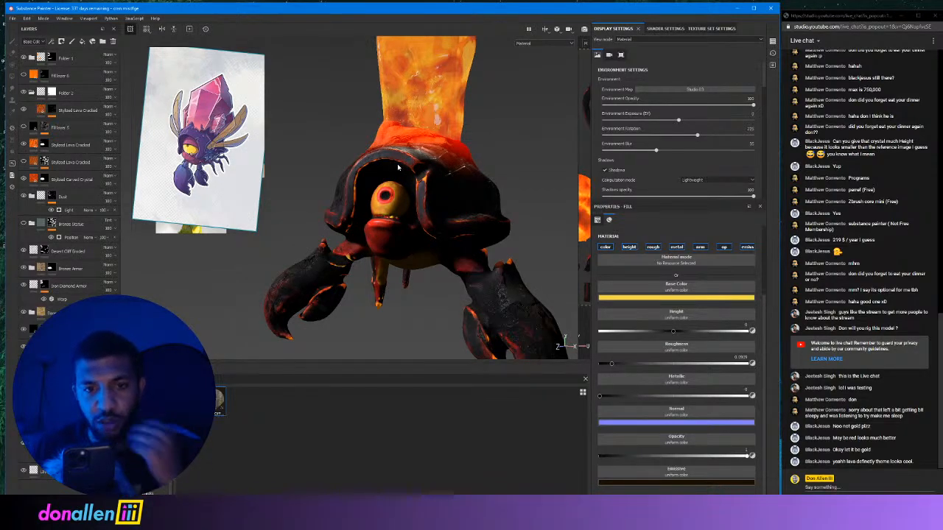
Examine the molten crystal, its cracked lava base and the eye from the front and side under rotated lighting.
{"action": "middle_click_drag", "start_coordinate": [439, 113], "coordinate": [397, 241], "text": "alt"}
{"action": "right_click_drag", "start_coordinate": [398, 239], "coordinate": [627, 131], "text": "alt"}
{"action": "middle_click_drag", "start_coordinate": [417, 179], "coordinate": [428, 212], "text": "alt"}
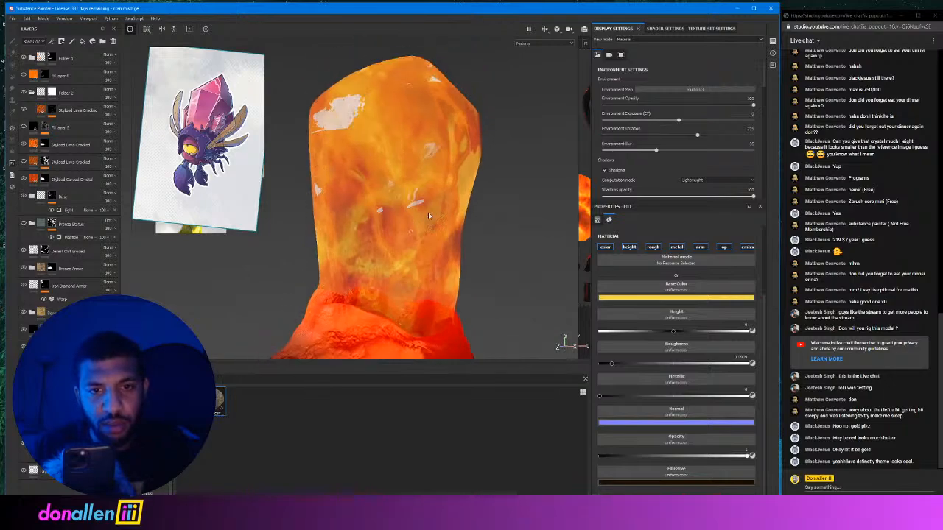
{"action": "right_click_drag", "start_coordinate": [476, 198], "coordinate": [430, 205], "text": "shift"}
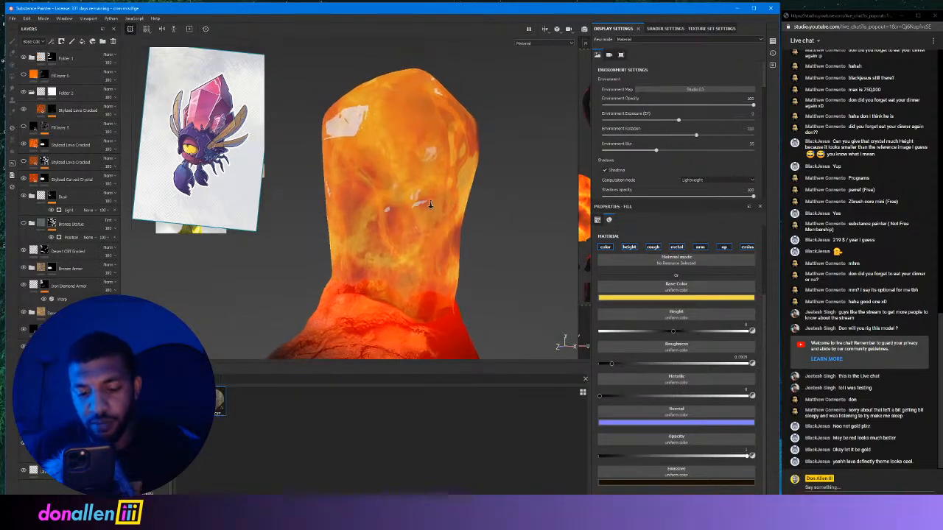
{"action": "middle_click_drag", "start_coordinate": [341, 223], "coordinate": [353, 185], "text": "alt"}
{"action": "left_click_drag", "start_coordinate": [354, 185], "coordinate": [398, 188], "text": "alt"}
{"action": "middle_click_drag", "start_coordinate": [398, 187], "coordinate": [400, 141], "text": "alt"}
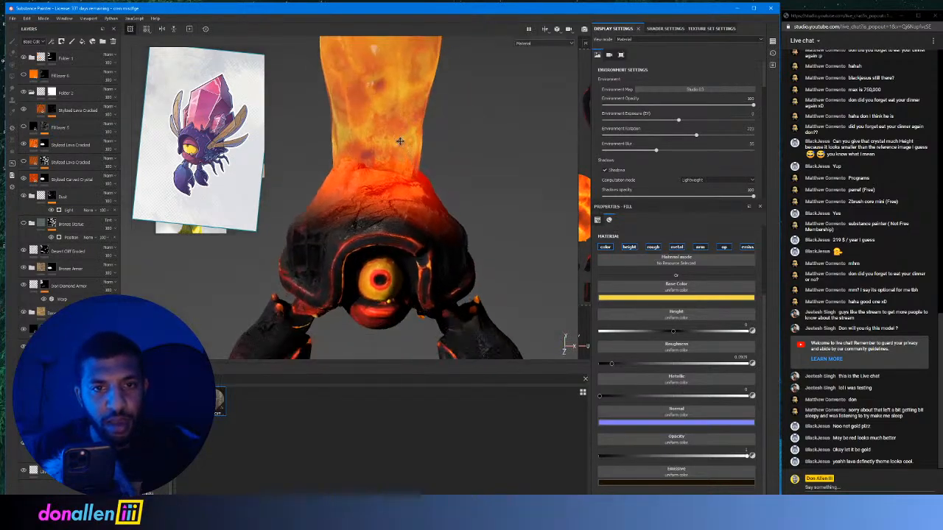
{"action": "right_click_drag", "start_coordinate": [400, 141], "coordinate": [354, 201], "text": "alt"}
{"action": "middle_click_drag", "start_coordinate": [354, 200], "coordinate": [355, 118], "text": "alt"}
{"action": "left_click_drag", "start_coordinate": [356, 118], "coordinate": [442, 116], "text": "alt"}
{"action": "middle_click_drag", "start_coordinate": [442, 116], "coordinate": [447, 142], "text": "alt"}
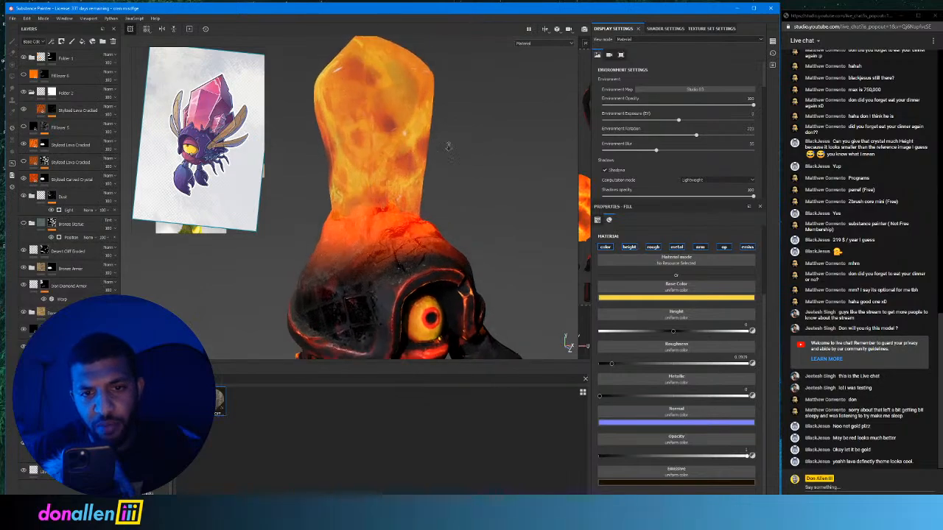
Rotate the environment lighting around the whole creature and check how shell, eye and claws read from the front.
{"action": "left_click_drag", "start_coordinate": [447, 143], "coordinate": [376, 161], "text": "alt"}
{"action": "right_click_drag", "start_coordinate": [376, 160], "coordinate": [417, 157], "text": "shift"}
{"action": "mouse_move", "coordinate": [417, 158]}
{"action": "left_mouse_down", "text": "alt"}
{"action": "mouse_move", "coordinate": [341, 158]}
{"action": "mouse_move", "coordinate": [437, 154]}
{"action": "mouse_move", "coordinate": [428, 144]}
{"action": "mouse_move", "coordinate": [429, 157]}
{"action": "left_mouse_up", "text": "alt"}
{"action": "scroll", "coordinate": [431, 155], "scroll_direction": "down", "scroll_amount": 2}
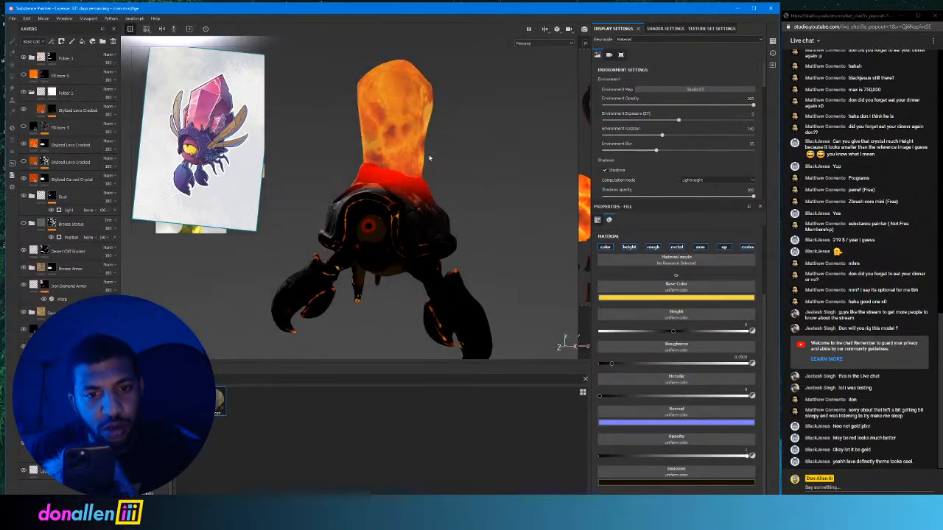
{"action": "right_click_drag", "start_coordinate": [430, 158], "coordinate": [464, 158], "text": "shift"}
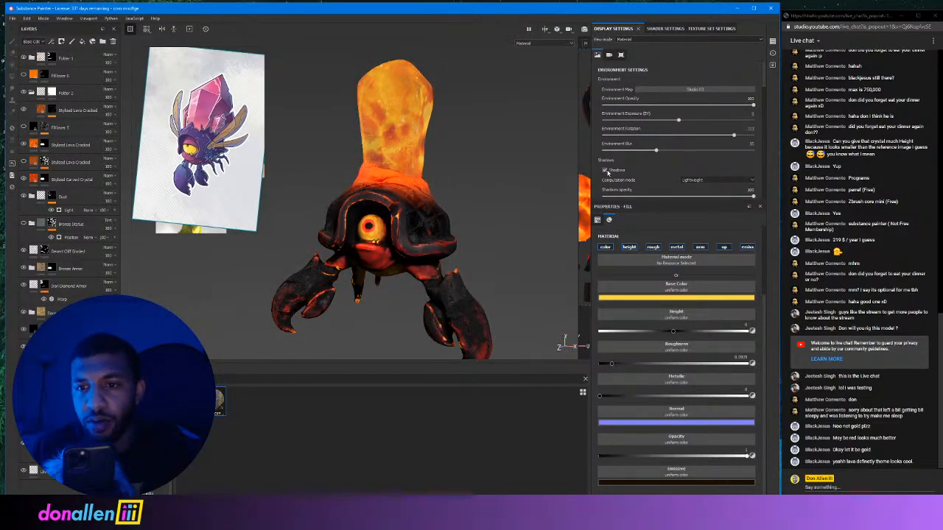
{"action": "scroll", "coordinate": [607, 175], "scroll_direction": "down", "scroll_amount": 2}
{"action": "scroll", "coordinate": [607, 175], "scroll_direction": "up", "scroll_amount": 2}
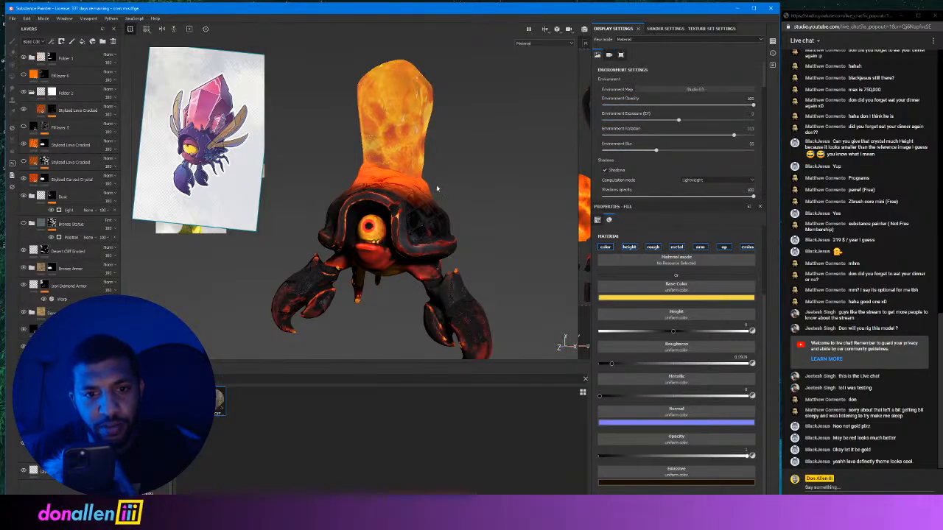
Switch the environment map to a soft high-contrast ring setup and check the creature from several angles under rotated lighting.
{"action": "right_click_drag", "start_coordinate": [466, 182], "coordinate": [431, 155], "text": "shift"}
{"action": "left_click_drag", "start_coordinate": [431, 155], "coordinate": [361, 180], "text": "alt"}
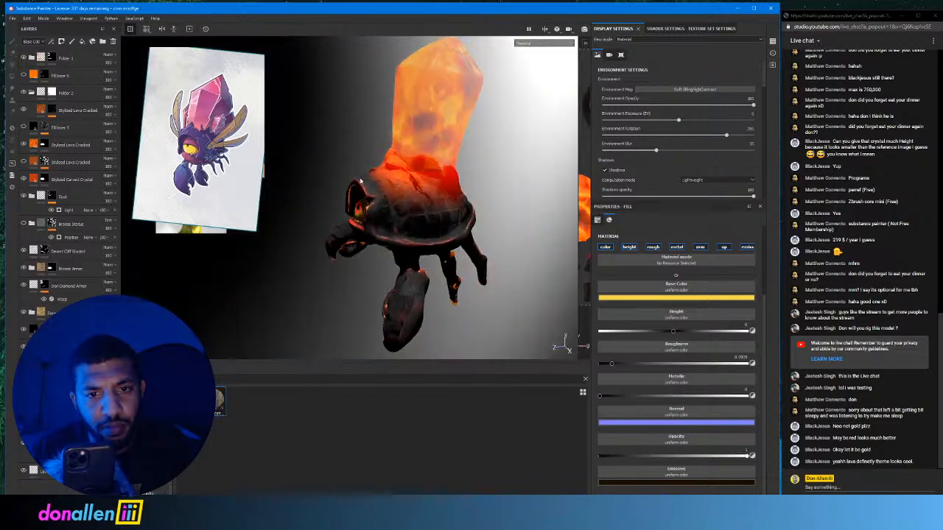
{"action": "left_click_drag", "start_coordinate": [482, 159], "coordinate": [547, 153], "text": "alt"}
{"action": "left_click_drag", "start_coordinate": [479, 173], "coordinate": [526, 108], "text": "alt"}
{"action": "mouse_move", "coordinate": [468, 152]}
{"action": "left_mouse_down", "text": "alt"}
{"action": "mouse_move", "coordinate": [493, 122]}
{"action": "mouse_move", "coordinate": [459, 141]}
{"action": "left_mouse_up", "text": "alt"}
{"action": "right_click_drag", "start_coordinate": [459, 141], "coordinate": [407, 144], "text": "shift"}
{"action": "left_click_drag", "start_coordinate": [407, 143], "coordinate": [406, 254], "text": "alt"}
{"action": "left_click_drag", "start_coordinate": [480, 142], "coordinate": [540, 206], "text": "alt"}
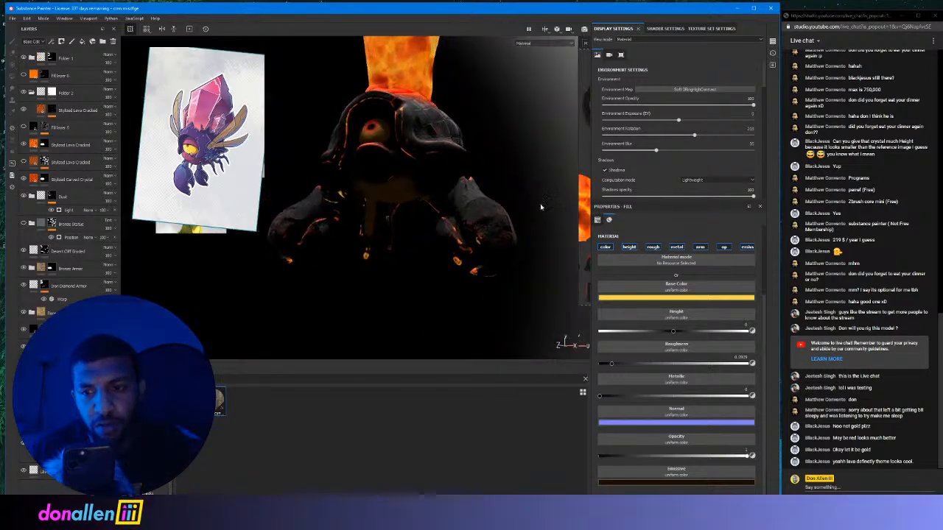
Disable shadows and rotate the environment lighting to inspect the creature's mouth, belly and legs from below.
{"action": "left_click", "coordinate": [604, 170]}
{"action": "left_click_drag", "start_coordinate": [471, 177], "coordinate": [404, 200], "text": "alt"}
{"action": "right_click_drag", "start_coordinate": [410, 184], "coordinate": [460, 184], "text": "shift"}
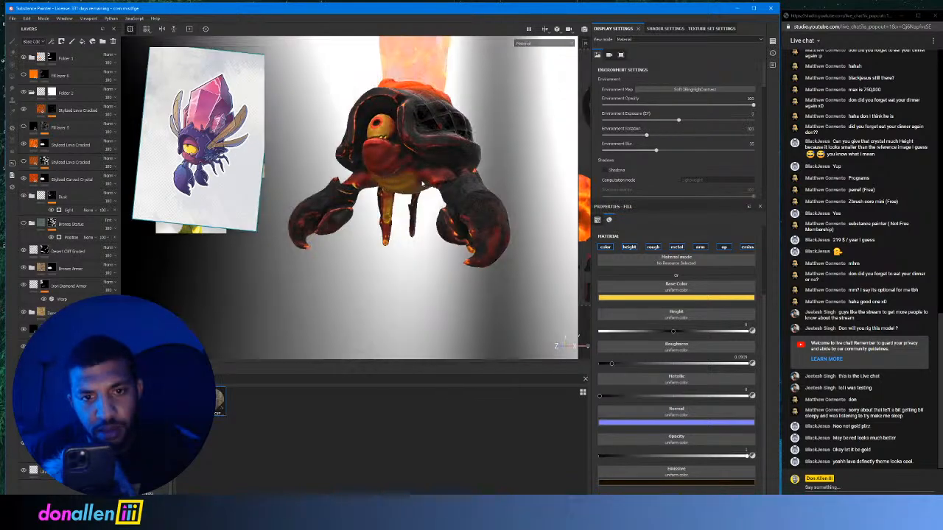
{"action": "left_click_drag", "start_coordinate": [443, 184], "coordinate": [449, 118], "text": "alt"}
{"action": "right_click_drag", "start_coordinate": [390, 170], "coordinate": [418, 205], "text": "alt"}
{"action": "left_click_drag", "start_coordinate": [419, 205], "coordinate": [449, 266], "text": "alt"}
{"action": "scroll", "coordinate": [443, 212], "scroll_direction": "down", "scroll_amount": 3}
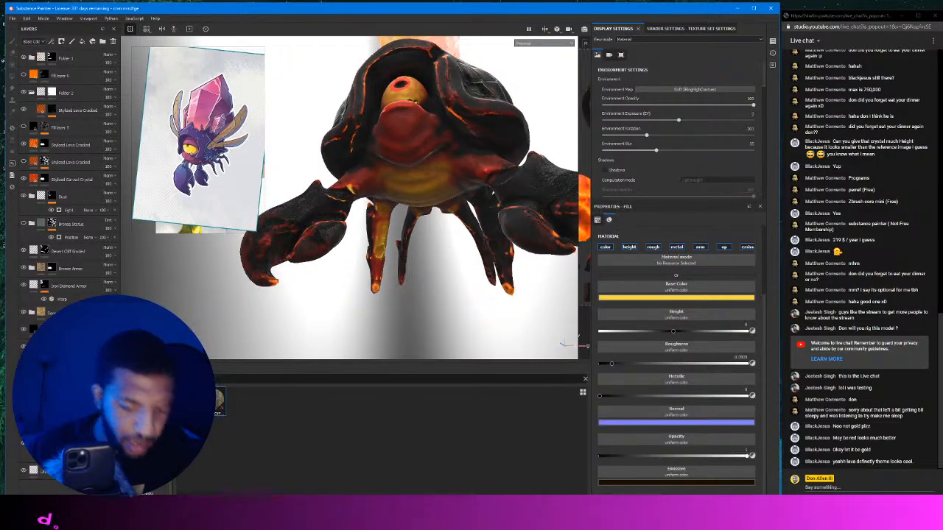
Search the shelf for a lizard material and add Lizard Scales over the whole body as a new fill layer.
{"action": "left_click", "coordinate": [217, 383]}
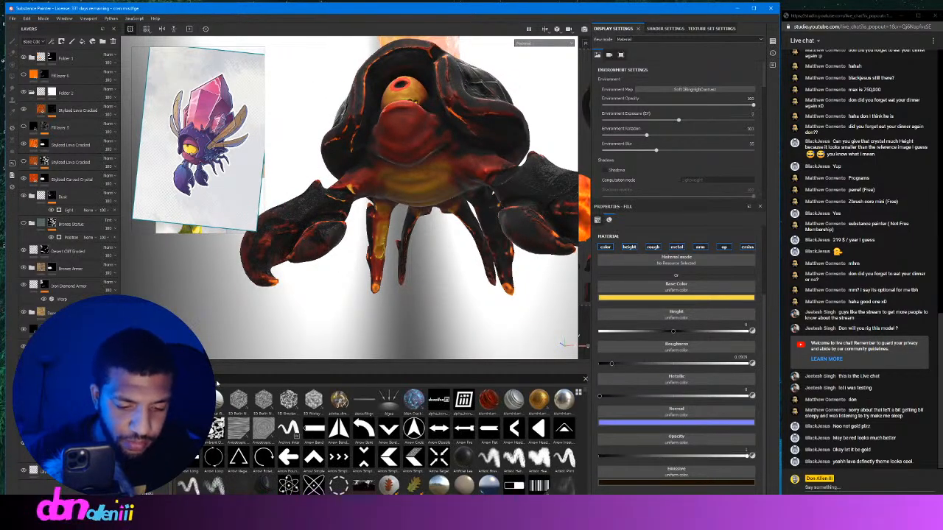
{"action": "type", "text": "sty"}
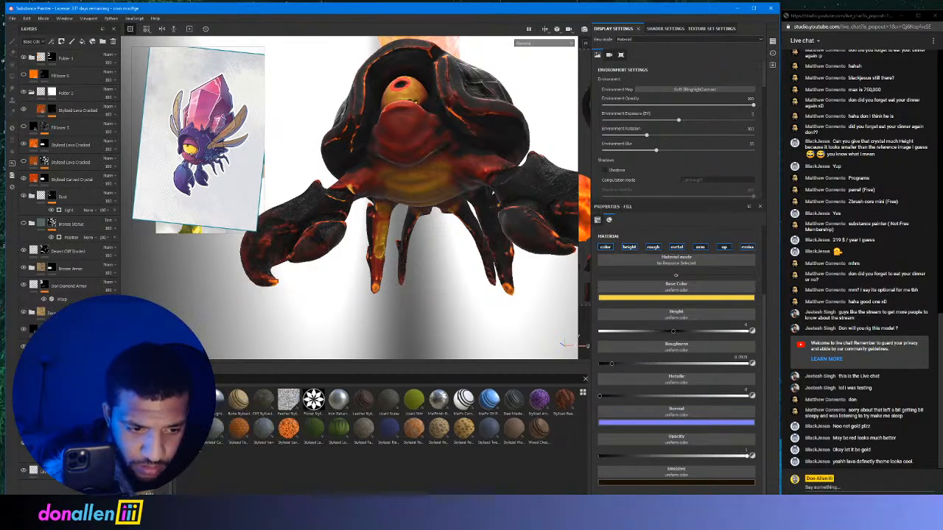
{"action": "type", "text": "ard"}
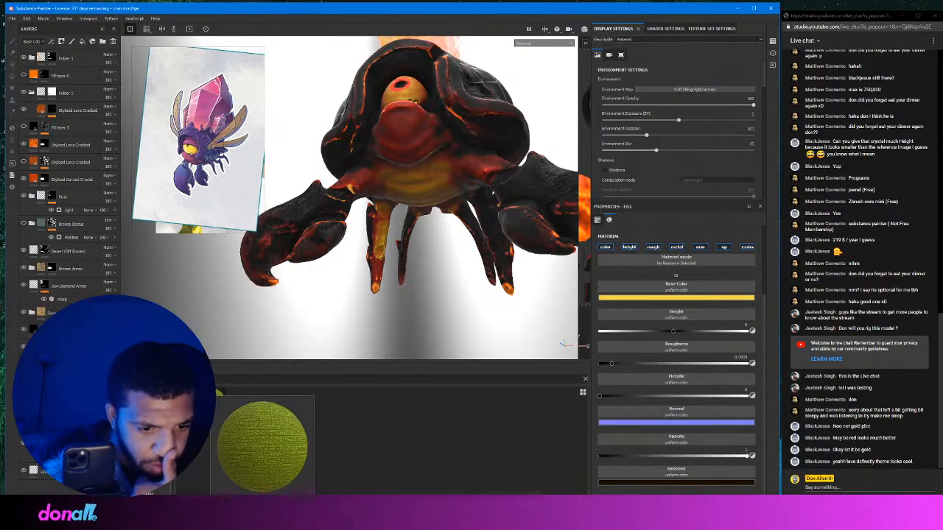
{"action": "left_click_drag", "start_coordinate": [220, 396], "coordinate": [352, 239]}
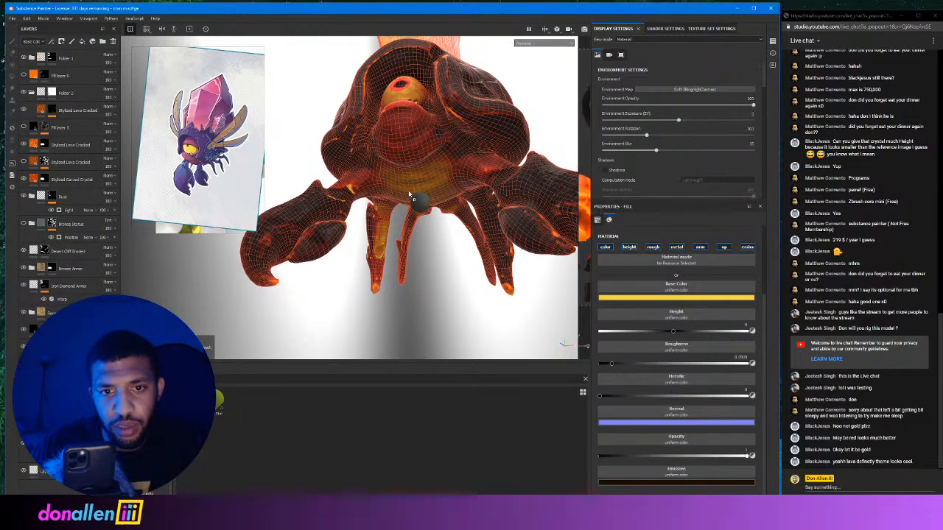
{"action": "left_click_drag", "start_coordinate": [409, 195], "coordinate": [426, 126]}
{"action": "right_click_drag", "start_coordinate": [417, 174], "coordinate": [397, 191], "text": "alt"}
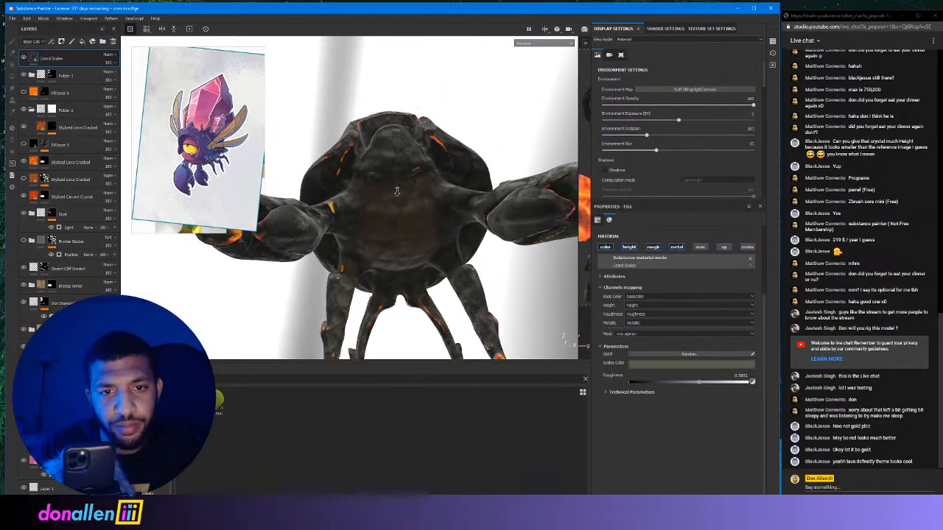
{"action": "left_click_drag", "start_coordinate": [397, 192], "coordinate": [350, 182], "text": "alt"}
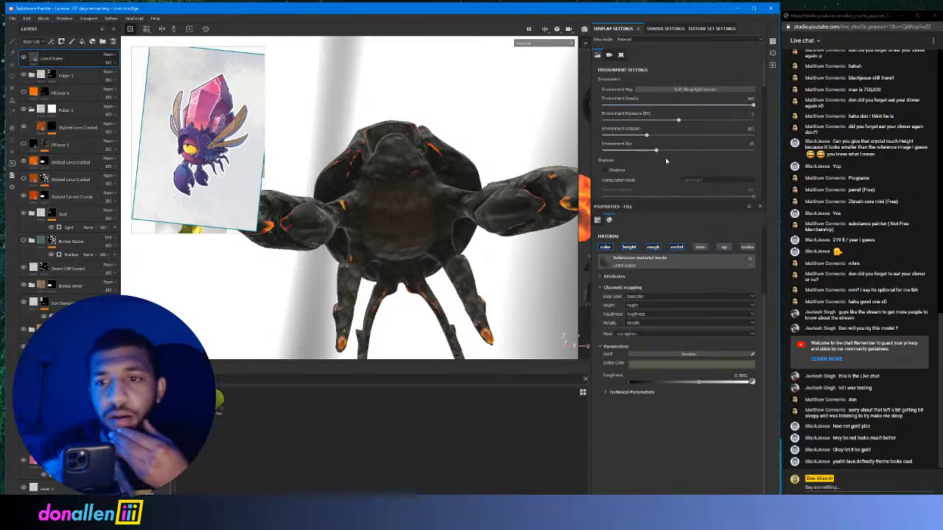
Set the Lizard Scales layer's UV scale to about -10 and check the finer scale pattern on the underside.
{"action": "left_click", "coordinate": [600, 219]}
{"action": "left_click_drag", "start_coordinate": [654, 281], "coordinate": [638, 287]}
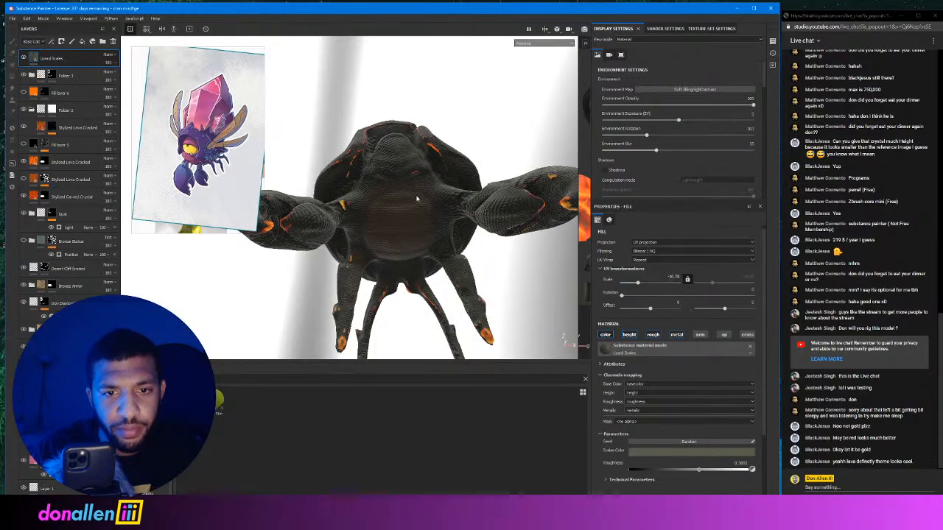
{"action": "mouse_move", "coordinate": [417, 199]}
{"action": "left_mouse_down", "text": "alt"}
{"action": "mouse_move", "coordinate": [452, 265]}
{"action": "mouse_move", "coordinate": [419, 297]}
{"action": "mouse_move", "coordinate": [419, 207]}
{"action": "left_mouse_up", "text": "alt"}
{"action": "right_click_drag", "start_coordinate": [418, 206], "coordinate": [638, 136], "text": "alt"}
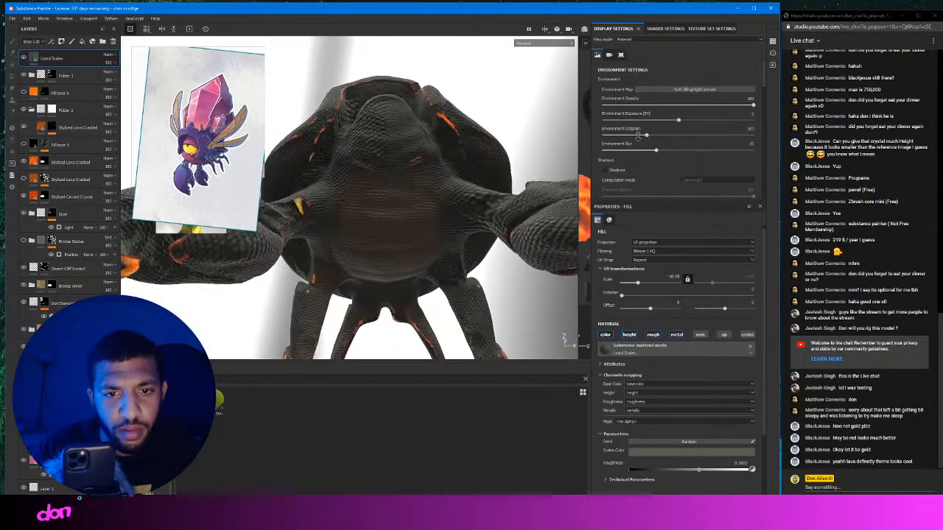
{"action": "left_click_drag", "start_coordinate": [398, 155], "coordinate": [393, 135], "text": "alt"}
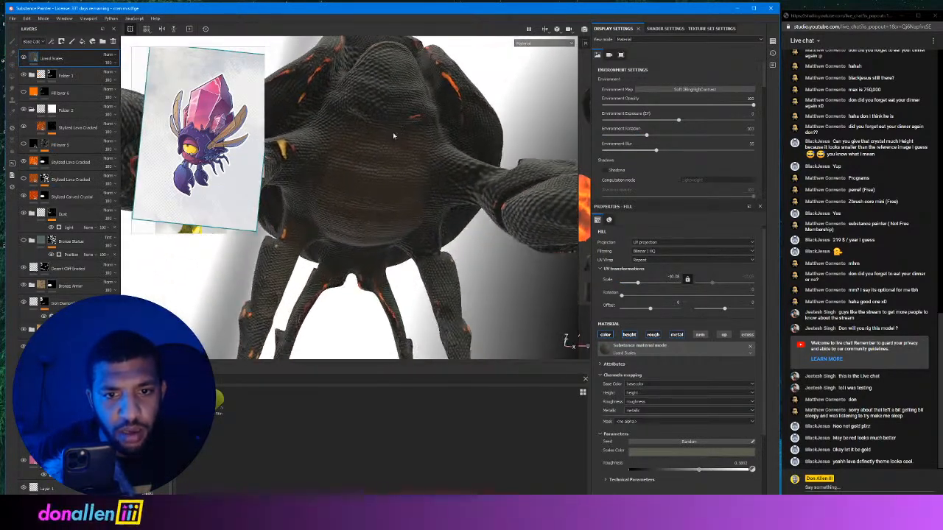
Add a black mask to the Lizard Scales layer and paint the scales in on the belly, chin and upper limbs.
{"action": "right_click", "coordinate": [35, 58]}
{"action": "left_click", "coordinate": [62, 68]}
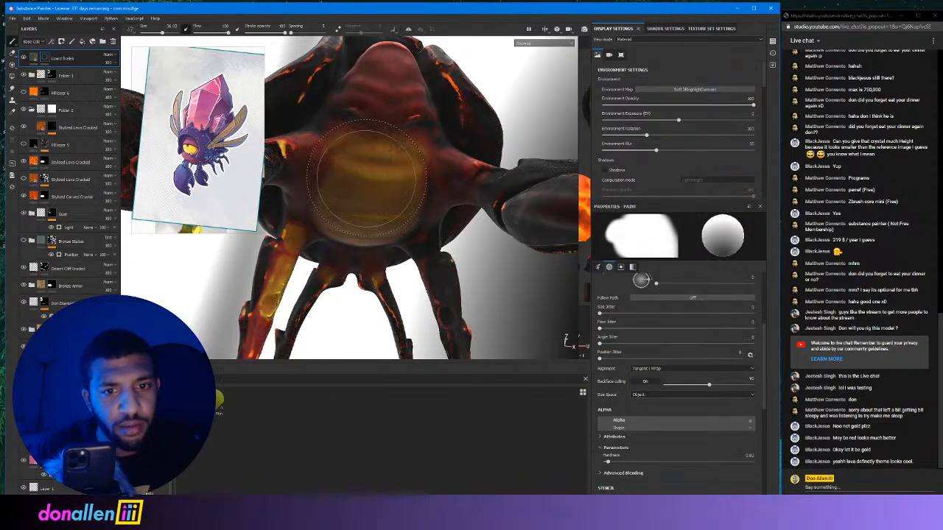
{"action": "mouse_move", "coordinate": [376, 187]}
{"action": "left_mouse_down", "text": "alt"}
{"action": "mouse_move", "coordinate": [391, 173]}
{"action": "mouse_move", "coordinate": [366, 159]}
{"action": "left_mouse_up", "text": "alt"}
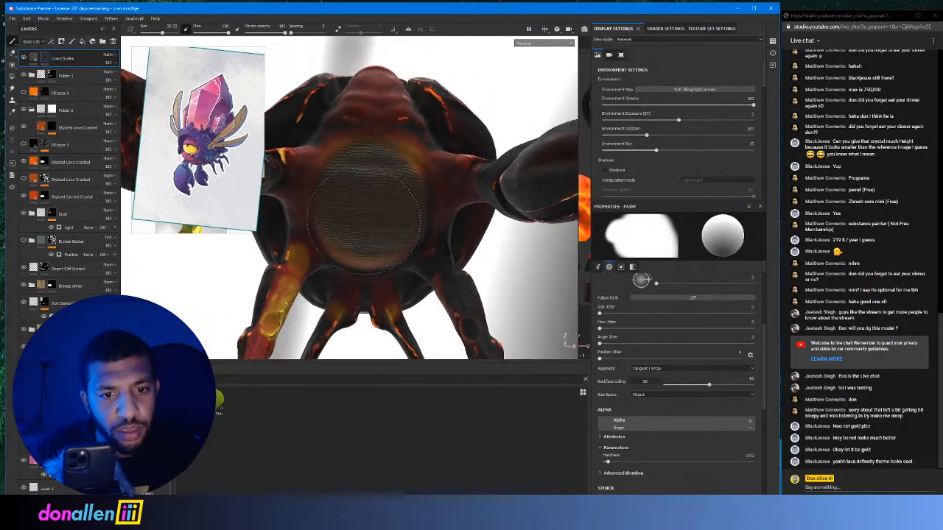
{"action": "mouse_move", "coordinate": [430, 198]}
{"action": "left_mouse_down", "text": "alt"}
{"action": "mouse_move", "coordinate": [442, 190]}
{"action": "mouse_move", "coordinate": [373, 135]}
{"action": "mouse_move", "coordinate": [425, 176]}
{"action": "left_mouse_up", "text": "alt"}
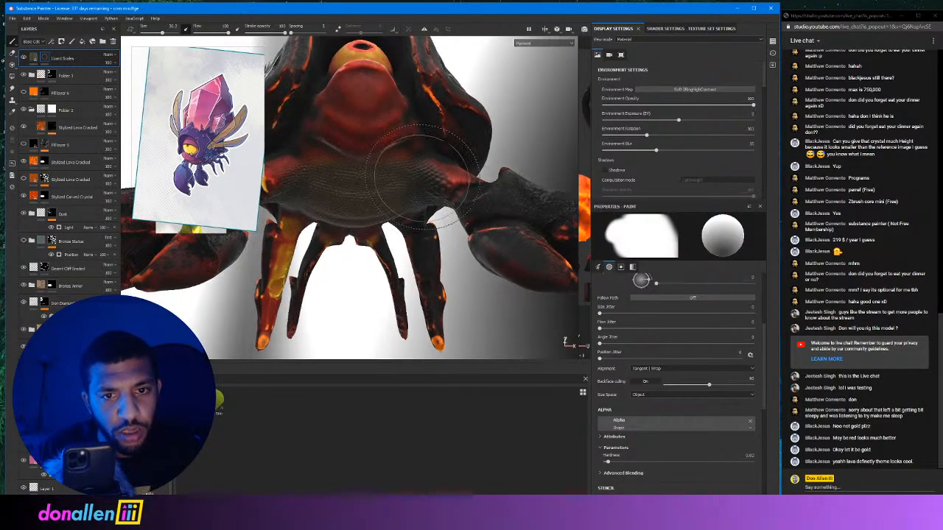
{"action": "mouse_move", "coordinate": [350, 186]}
{"action": "left_mouse_down", "text": "alt"}
{"action": "mouse_move", "coordinate": [390, 140]}
{"action": "mouse_move", "coordinate": [395, 188]}
{"action": "mouse_move", "coordinate": [368, 190]}
{"action": "mouse_move", "coordinate": [489, 210]}
{"action": "left_mouse_up", "text": "alt"}
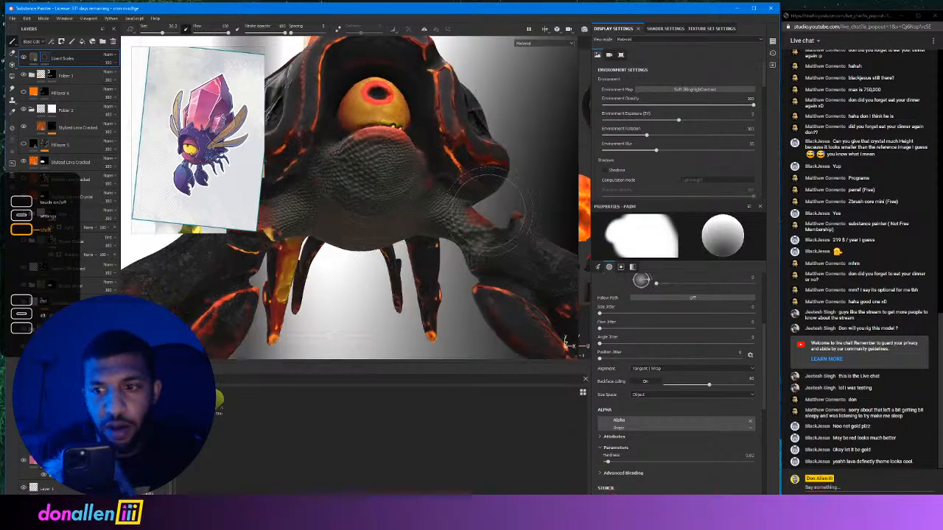
{"action": "scroll", "coordinate": [616, 316], "scroll_direction": "up", "scroll_amount": 5}
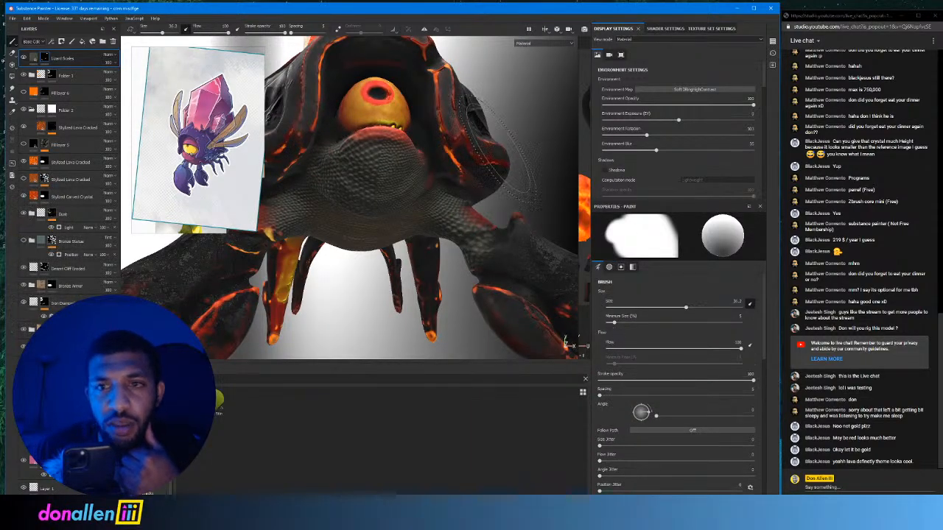
Switch the Lizard Scales fill to tri-planar projection and adjust its scale to make the scales slightly larger.
{"action": "left_click", "coordinate": [33, 58]}
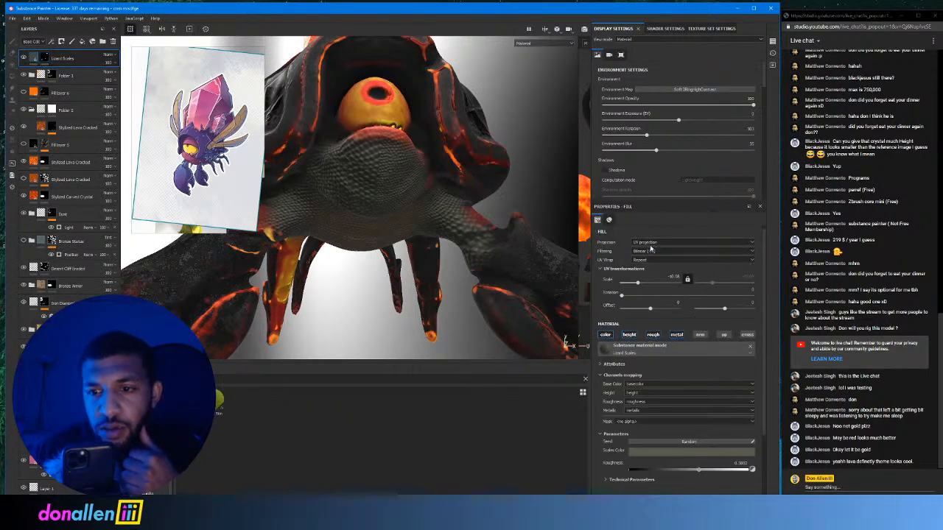
{"action": "left_click", "coordinate": [651, 245]}
{"action": "left_click", "coordinate": [651, 263]}
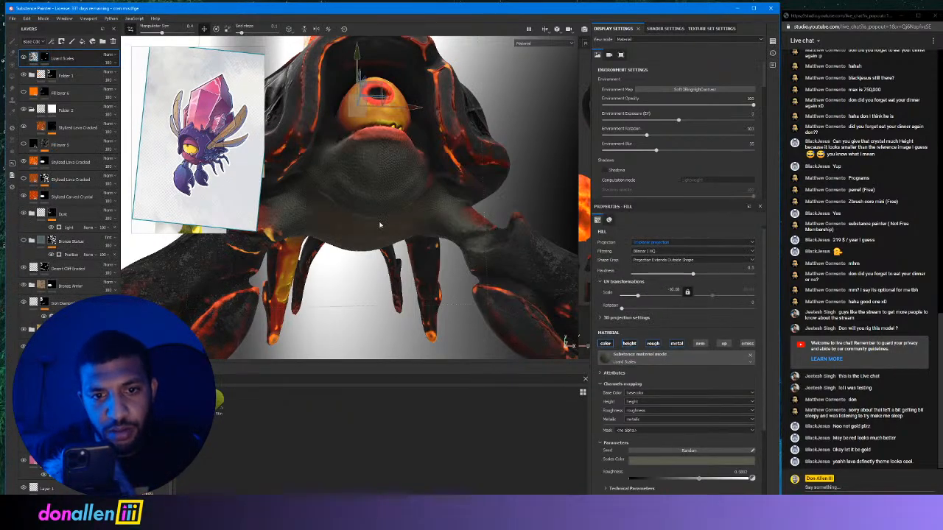
{"action": "left_click_drag", "start_coordinate": [359, 223], "coordinate": [410, 165], "text": "alt"}
{"action": "middle_click_drag", "start_coordinate": [378, 301], "coordinate": [388, 224], "text": "alt"}
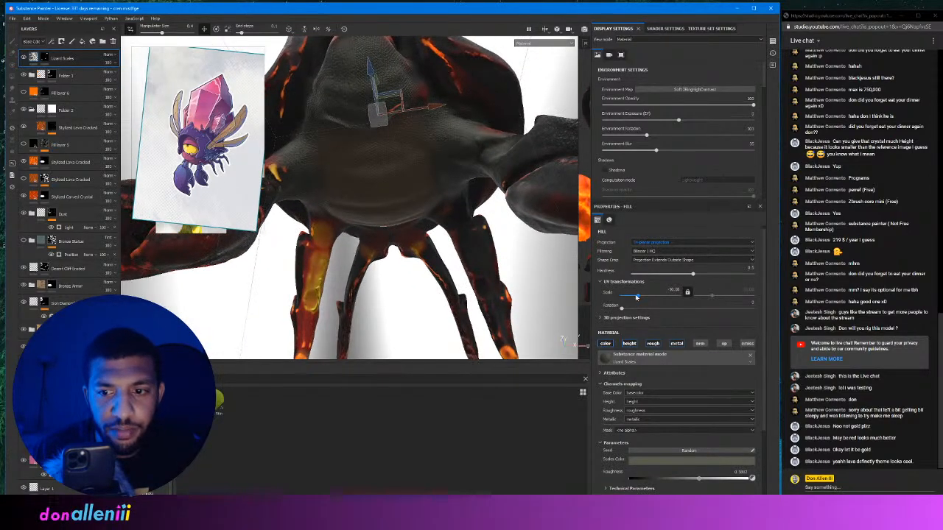
{"action": "left_click_drag", "start_coordinate": [636, 297], "coordinate": [640, 299]}
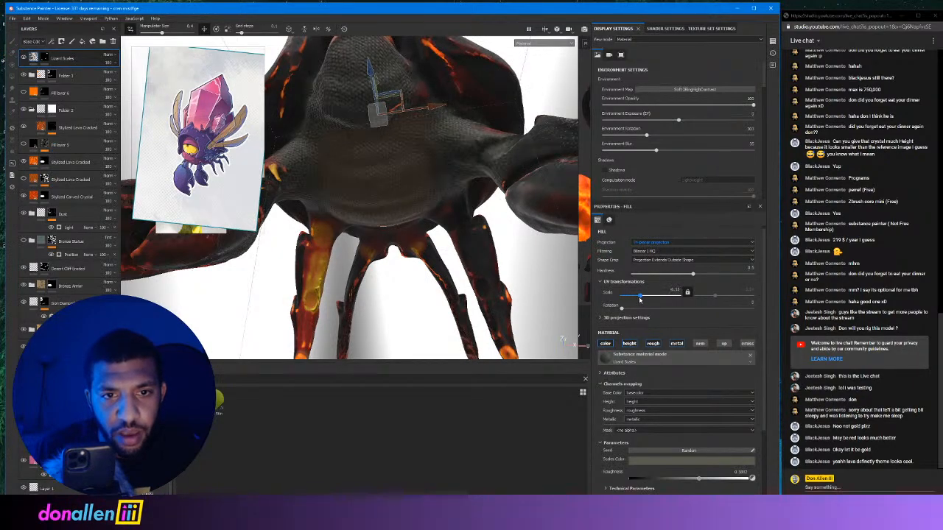